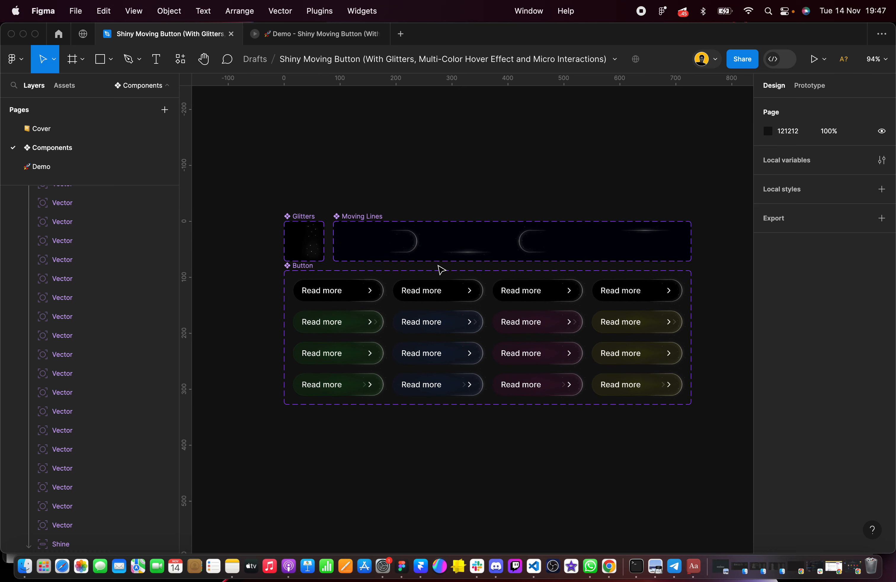
pyautogui.scroll(1, 441, 269)
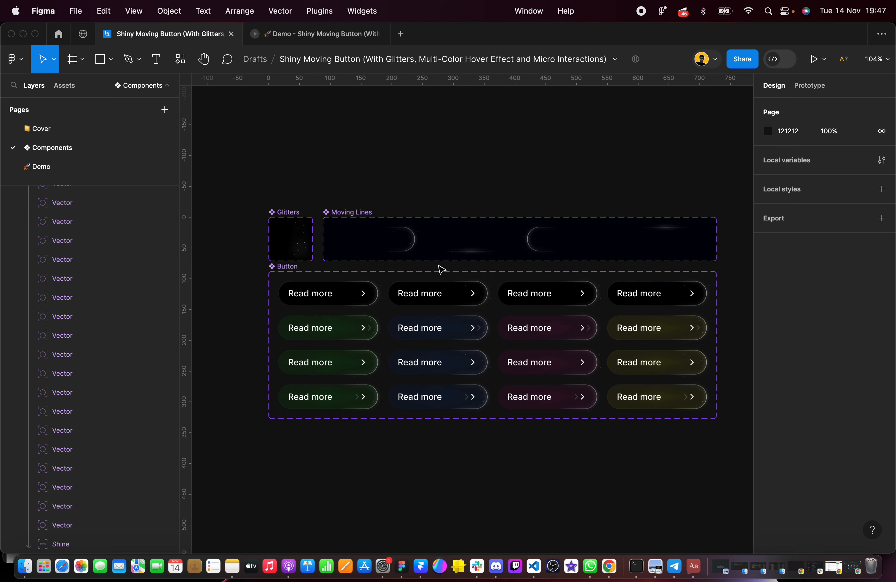
# Examine the Glitters, Moving Lines and Button component sets on the Components page
pyautogui.scroll(-1, 441, 269)
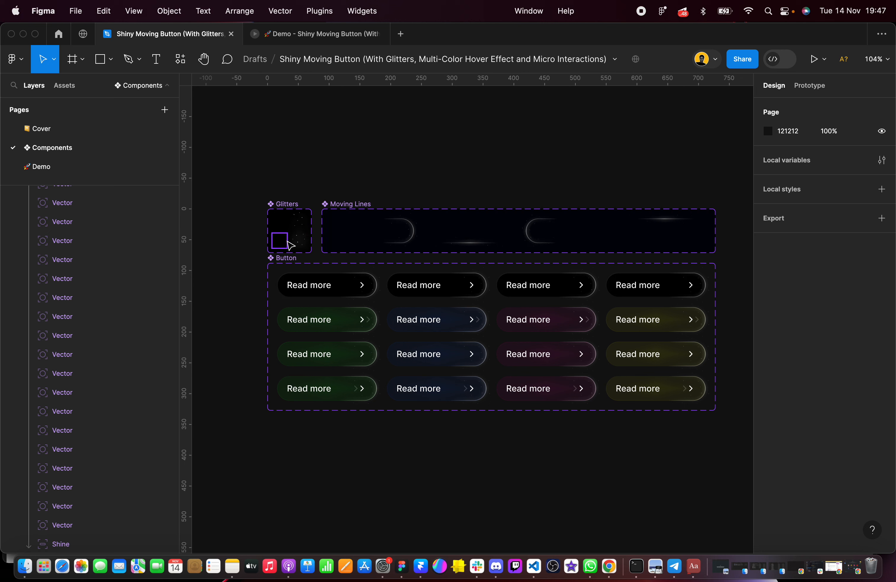
pyautogui.hscroll(2, 303, 236)
pyautogui.scroll(-1, 302, 236)
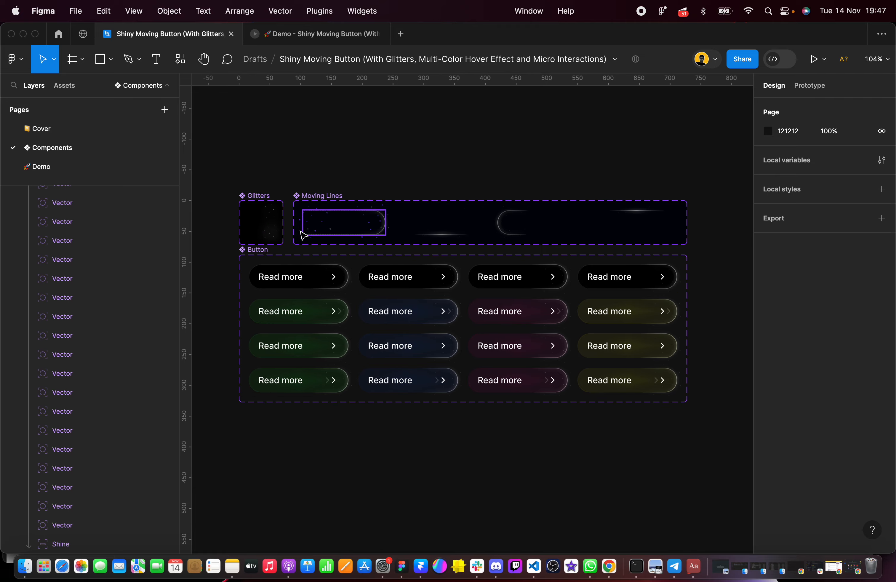
pyautogui.scroll(3, 304, 234)
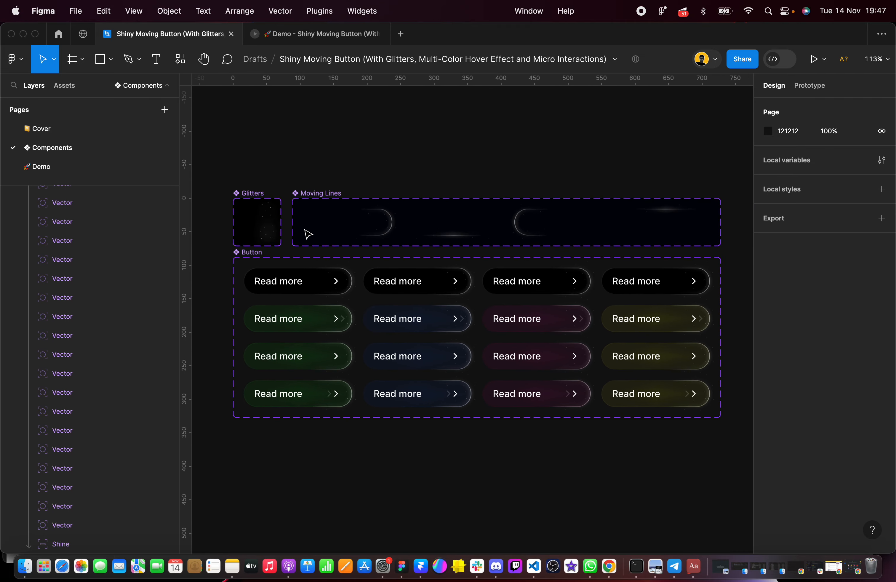
pyautogui.click(244, 191)
pyautogui.scroll(3, 244, 193)
pyautogui.scroll(-3, 247, 194)
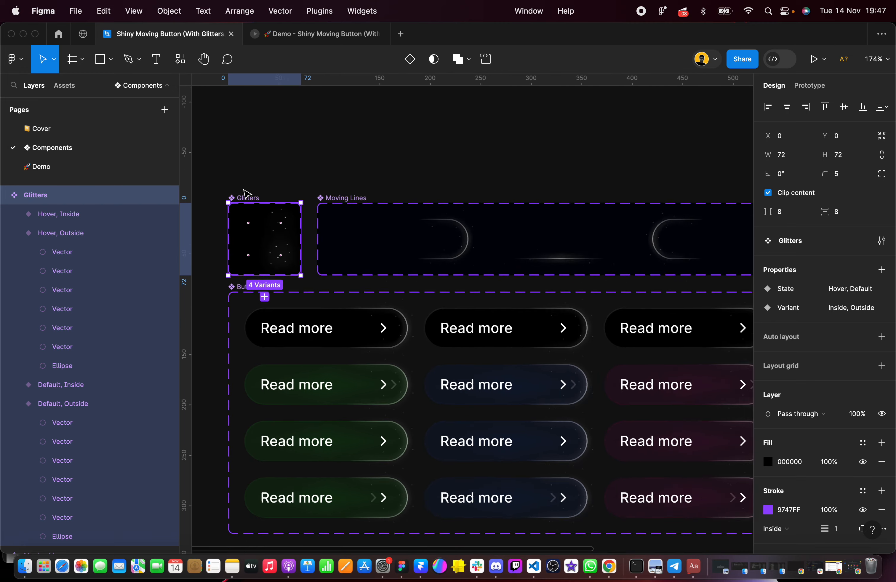
pyautogui.click(319, 197)
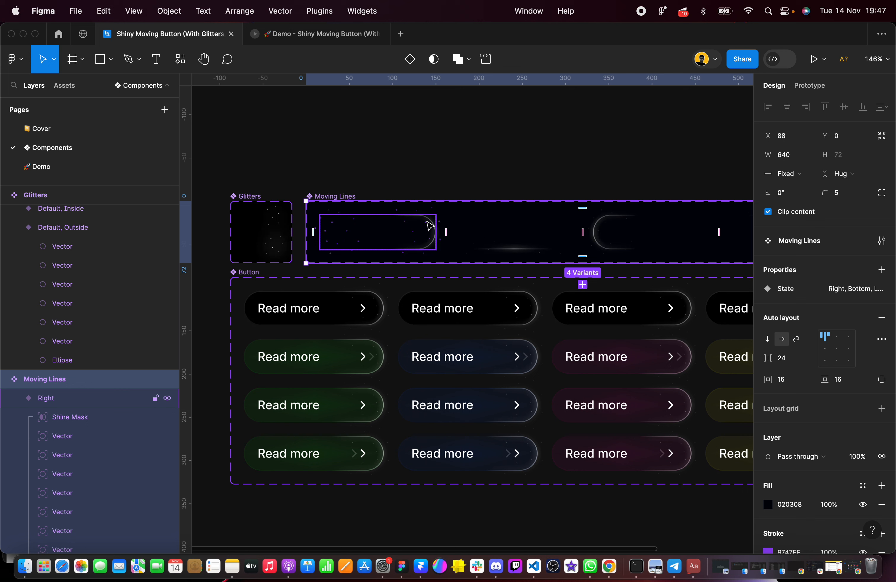
pyautogui.click(399, 178)
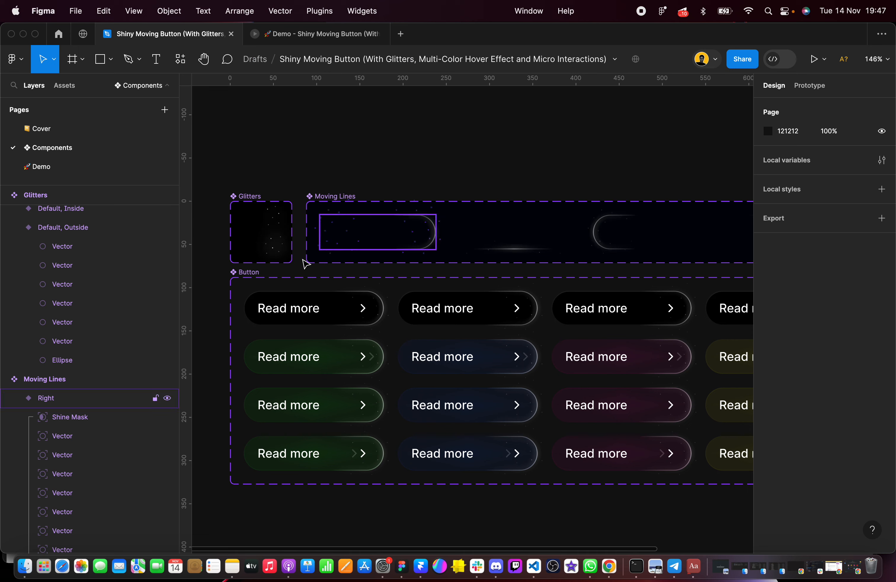
pyautogui.scroll(-2, 255, 279)
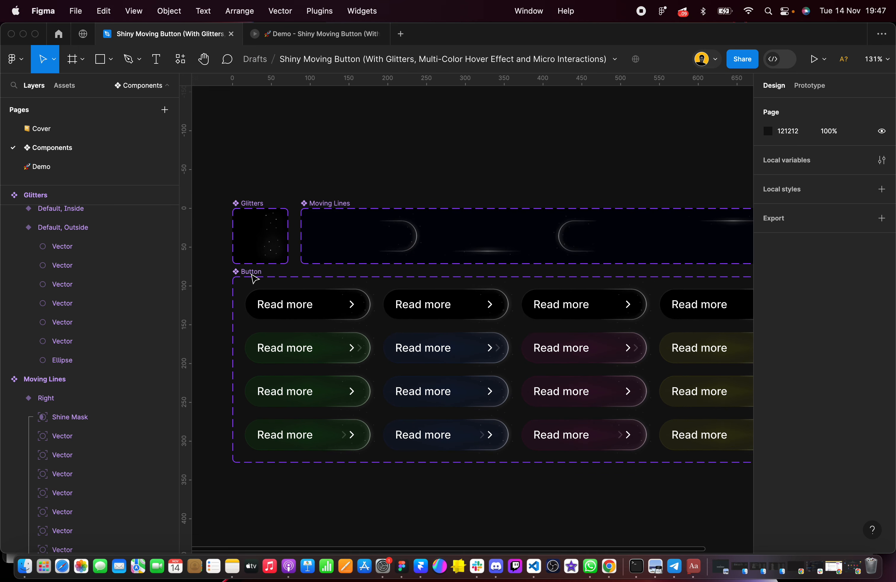
pyautogui.scroll(4, 256, 209)
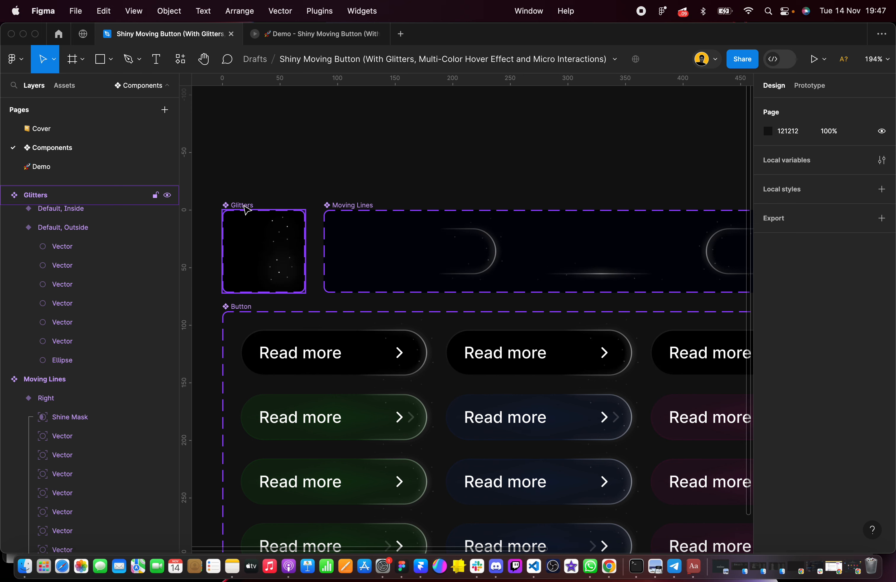
# Duplicate the Glitters component set and place the copy below the Button set at X 0, Y 482
pyautogui.click(246, 209)
pyautogui.scroll(-3, 246, 208)
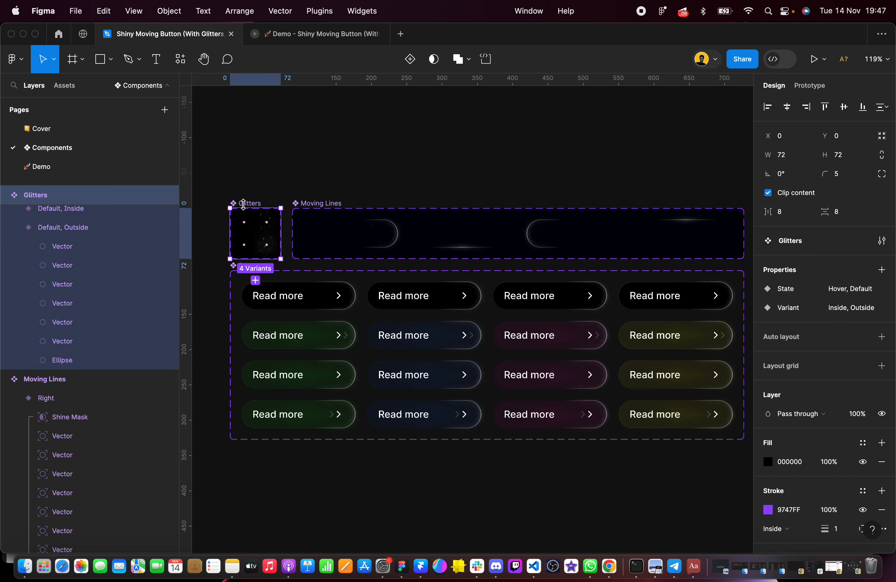
pyautogui.click(243, 197)
pyautogui.click(244, 204)
pyautogui.scroll(-4, 264, 212)
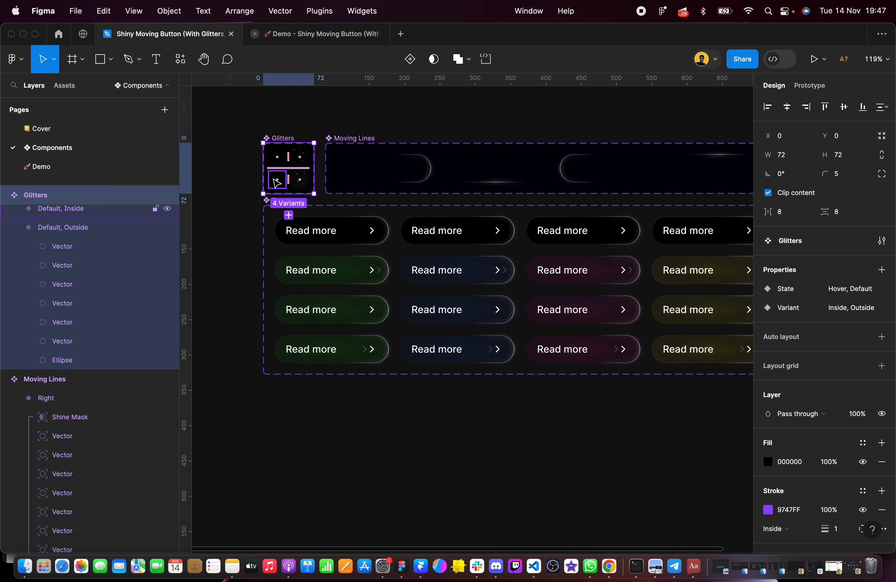
pyautogui.moveTo(288, 176); pyautogui.dragTo(289, 472)
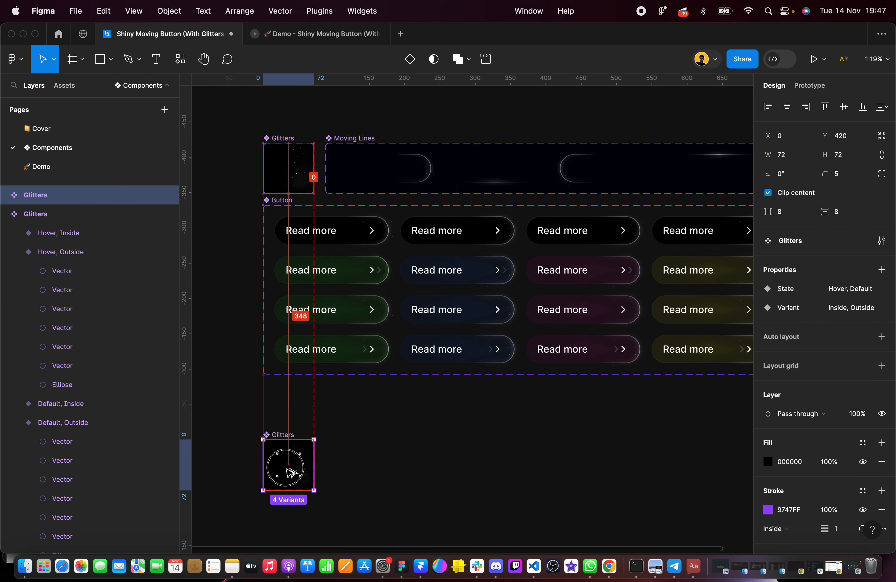
pyautogui.scroll(-3, 289, 477)
pyautogui.scroll(5, 283, 378)
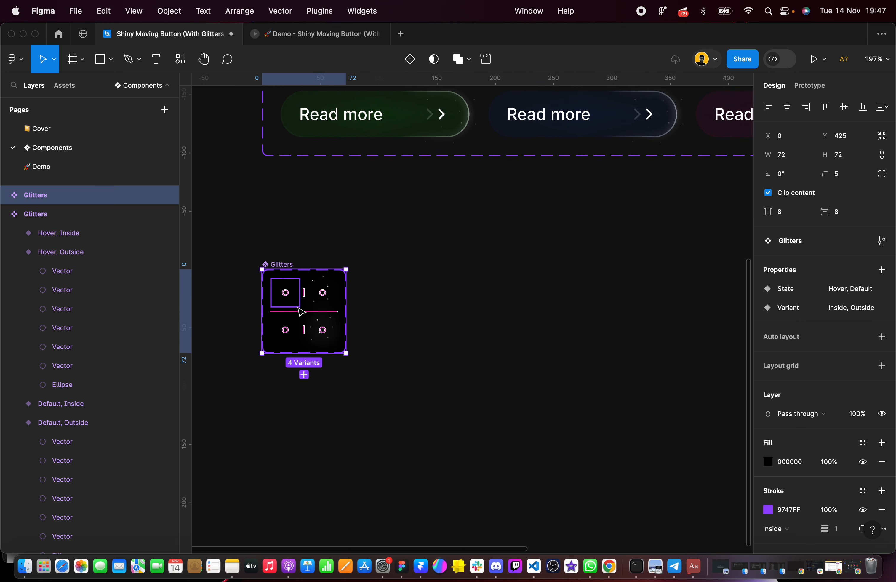
pyautogui.moveTo(306, 317); pyautogui.dragTo(309, 374)
pyautogui.scroll(-3, 310, 374)
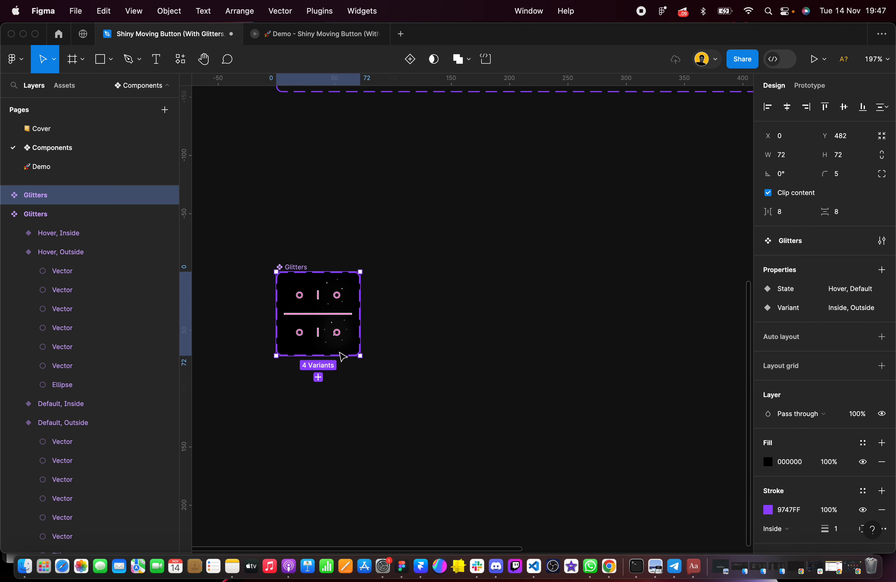
# Examine the glitter dots in the duplicated Glitters component set up close
pyautogui.scroll(4, 340, 356)
pyautogui.scroll(1, 341, 356)
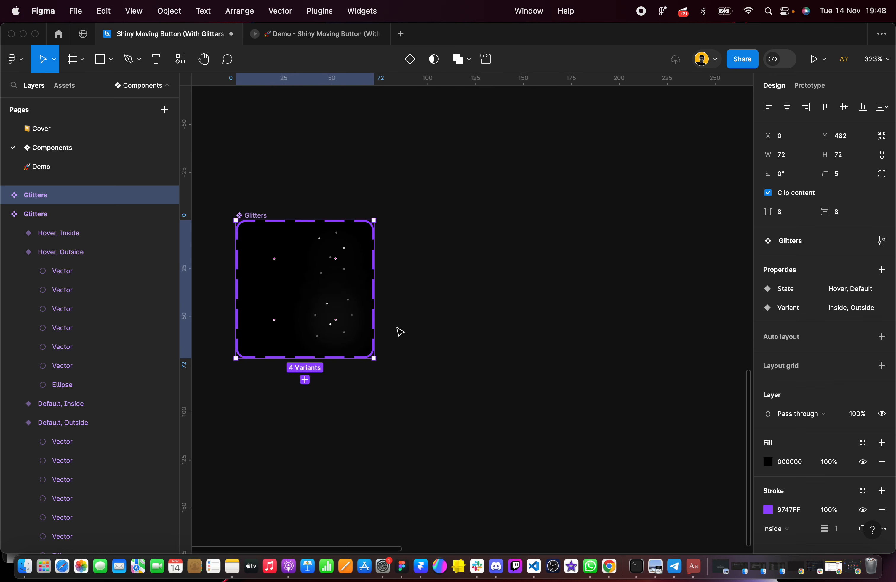
pyautogui.click(418, 328)
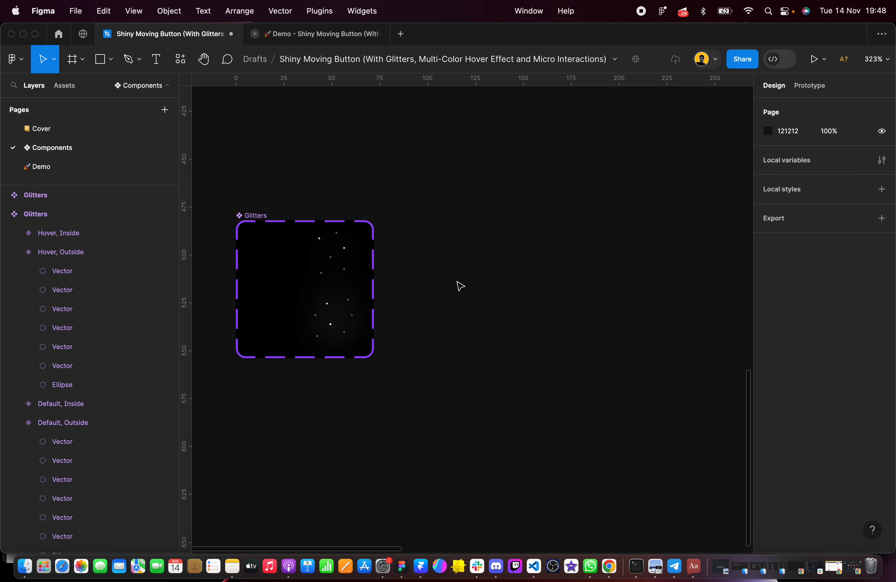
pyautogui.hscroll(-1, 459, 285)
pyautogui.scroll(-1, 459, 285)
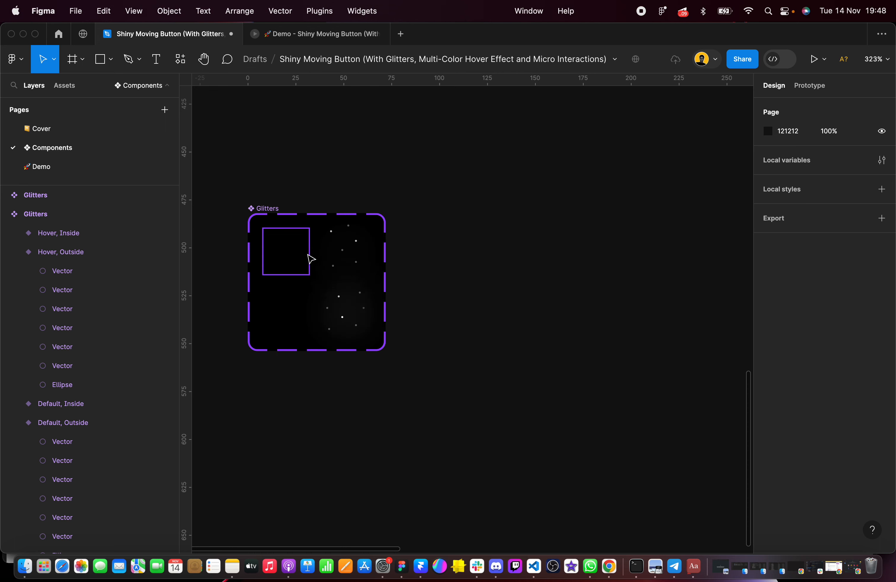
pyautogui.scroll(3, 310, 258)
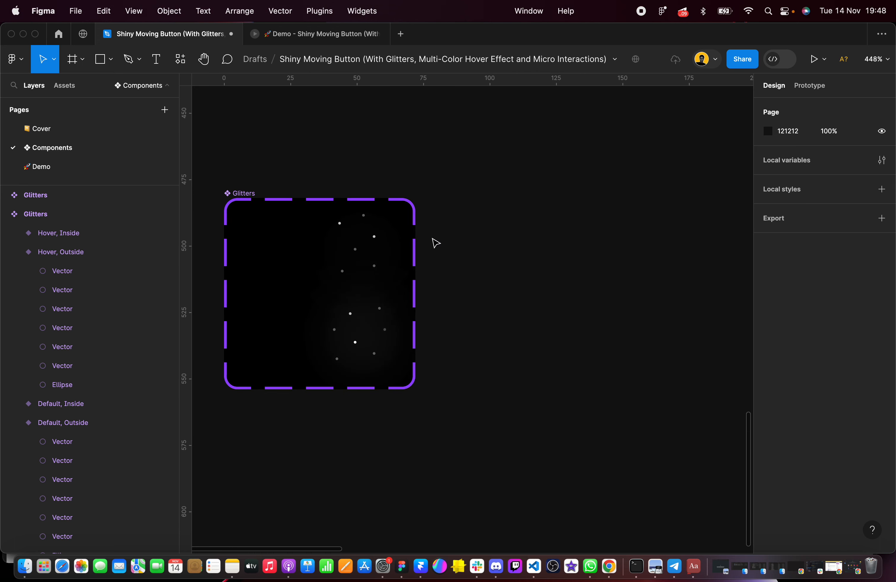
pyautogui.hscroll(1, 435, 243)
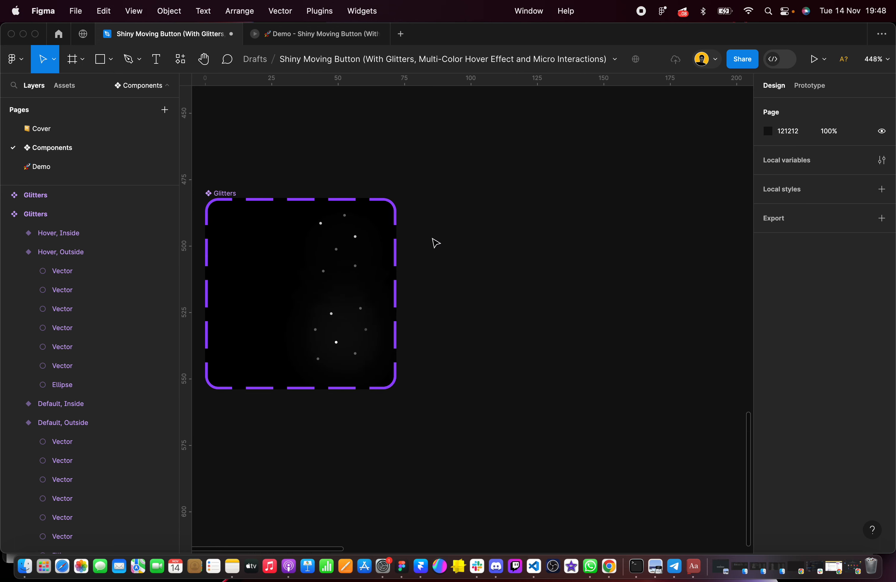
# Draw a frame beside the duplicated Glitters set and size it to 24 × 24
pyautogui.click(82, 61)
pyautogui.click(104, 92)
pyautogui.moveTo(452, 208); pyautogui.dragTo(532, 280)
pyautogui.click(797, 175)
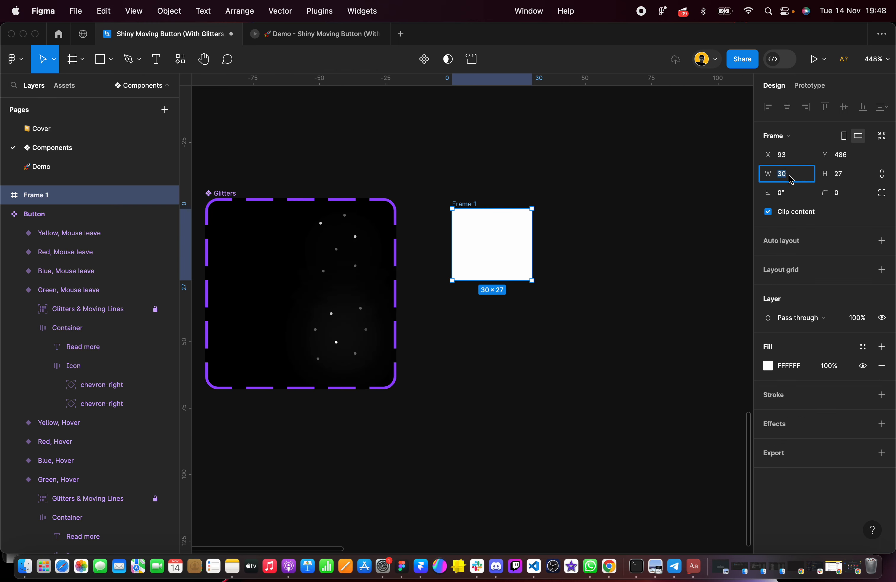
pyautogui.write('24')
pyautogui.press('Tab')
pyautogui.press('Return')
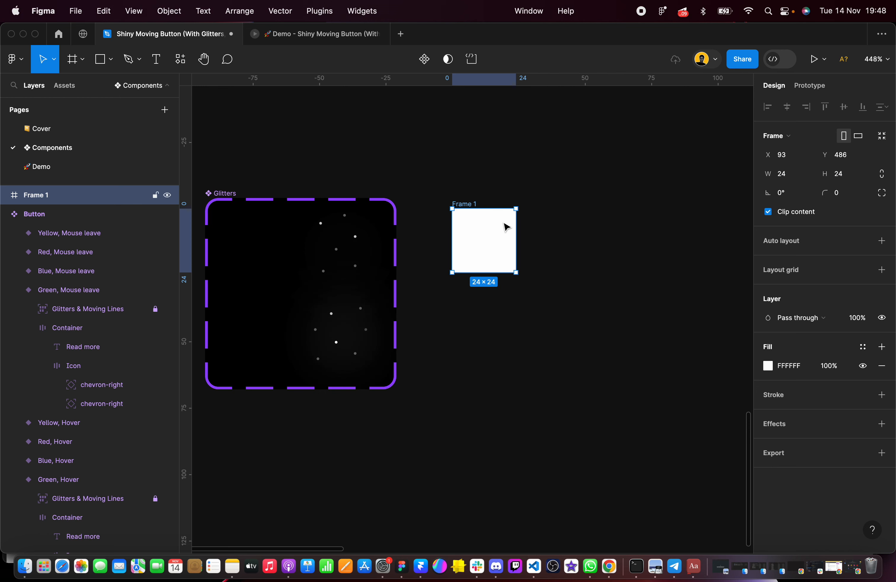
# Remove the new frame's white fill and rename the frame "Glitters"
pyautogui.click(882, 366)
pyautogui.scroll(5, 508, 230)
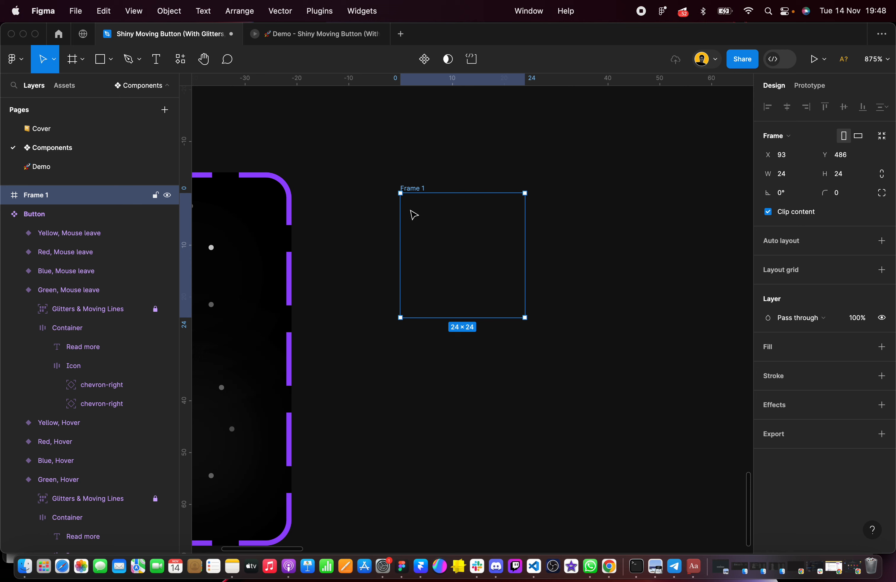
pyautogui.doubleClick(76, 195)
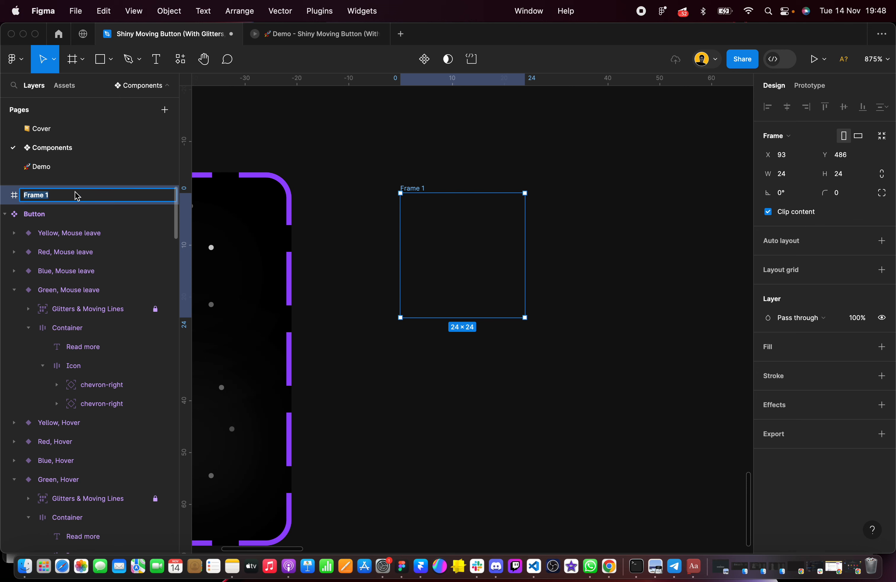
pyautogui.write('Glitters')
pyautogui.click(411, 165)
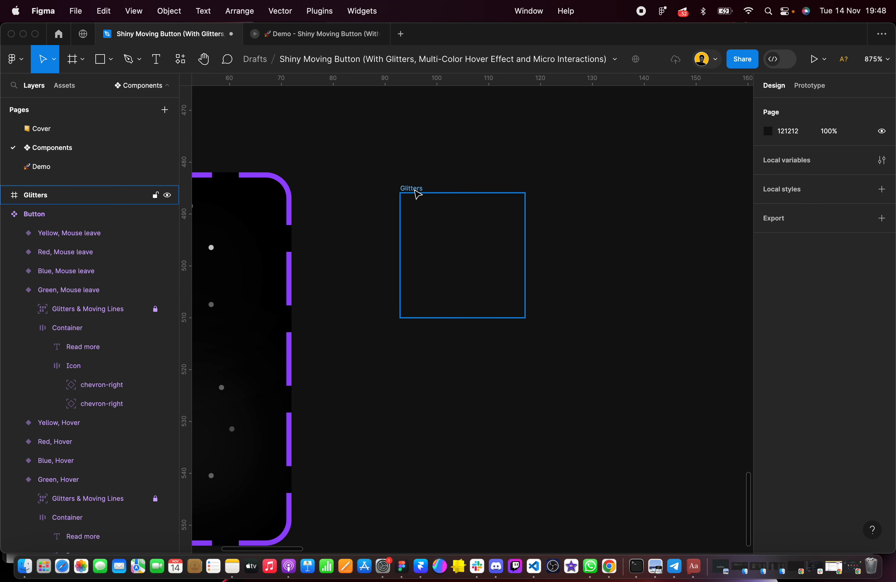
pyautogui.hscroll(-3, 414, 192)
pyautogui.click(466, 185)
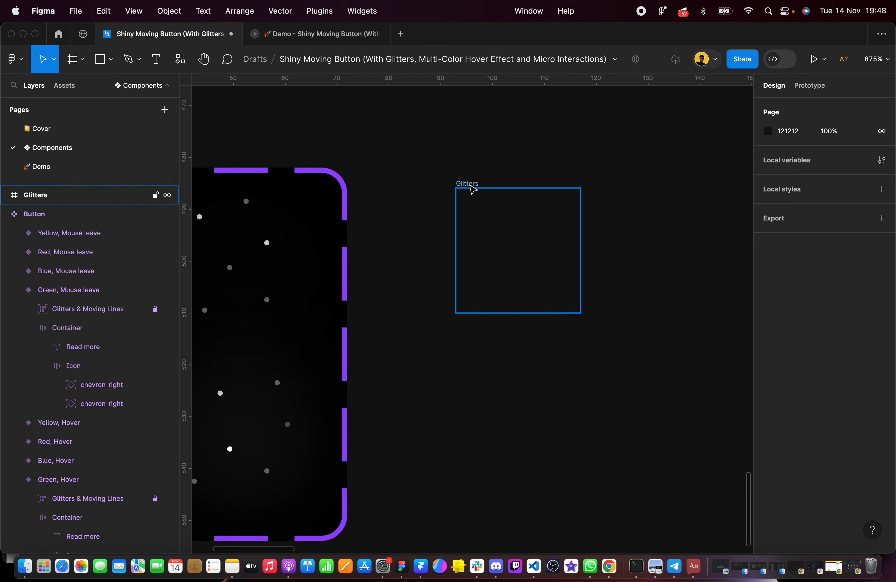
pyautogui.click(390, 167)
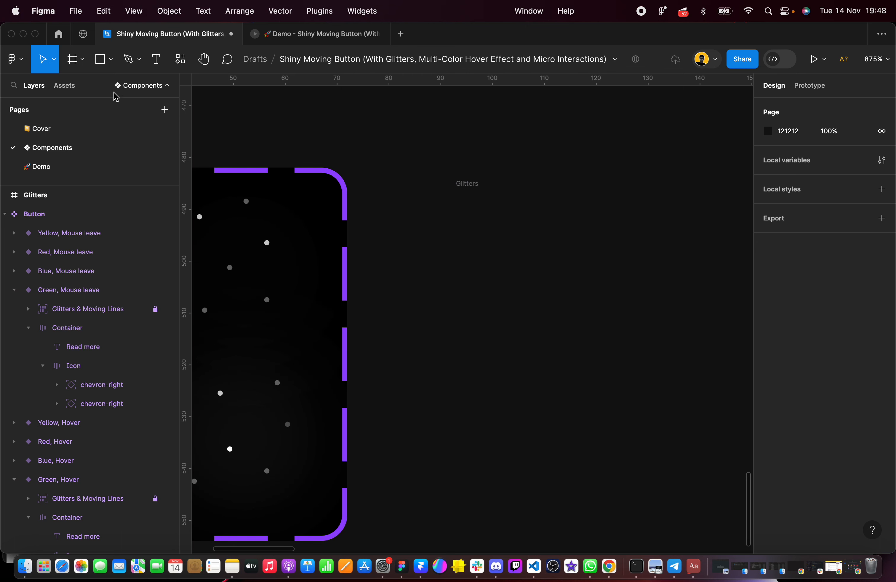
# Draw a circle about 2 × 2 with the Ellipse tool in the upper-left area of the empty Glitters frame
pyautogui.click(111, 59)
pyautogui.click(94, 130)
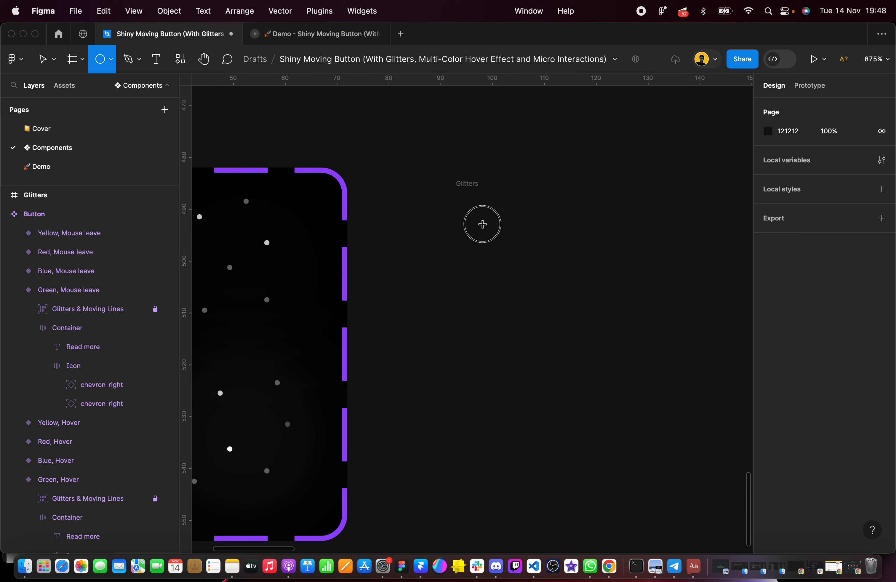
pyautogui.moveTo(482, 223); pyautogui.dragTo(493, 234)
pyautogui.scroll(5, 494, 238)
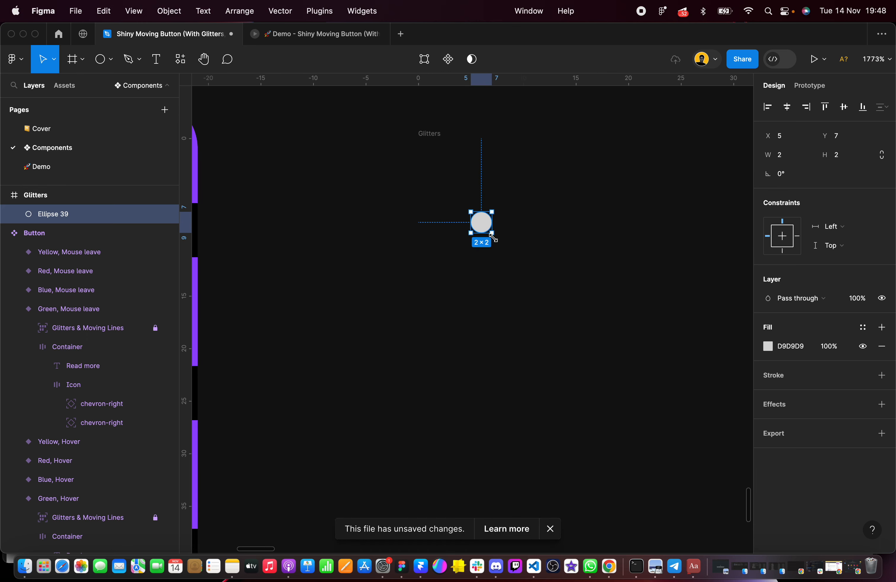
# Rename the small circle's layer "Ellipse"
pyautogui.click(434, 141)
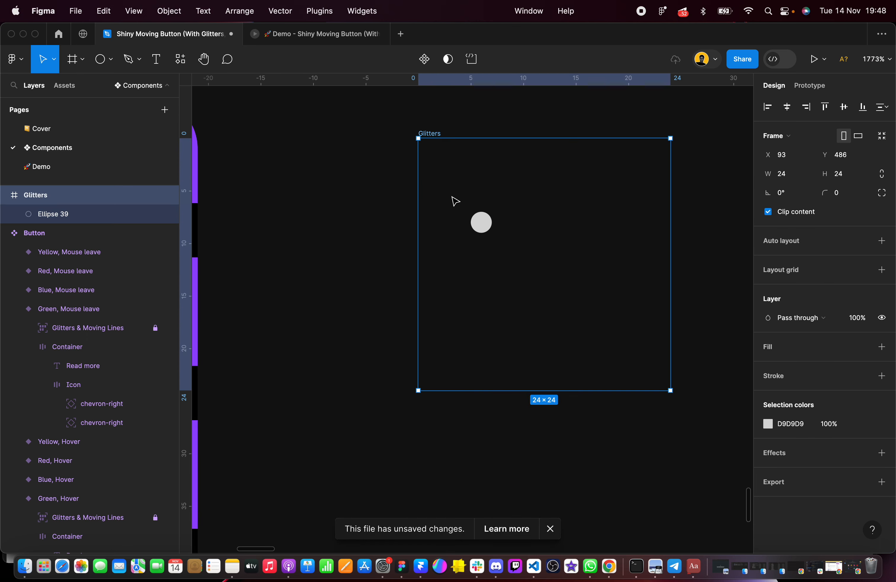
pyautogui.click(481, 222)
pyautogui.doubleClick(82, 218)
pyautogui.press('Right')
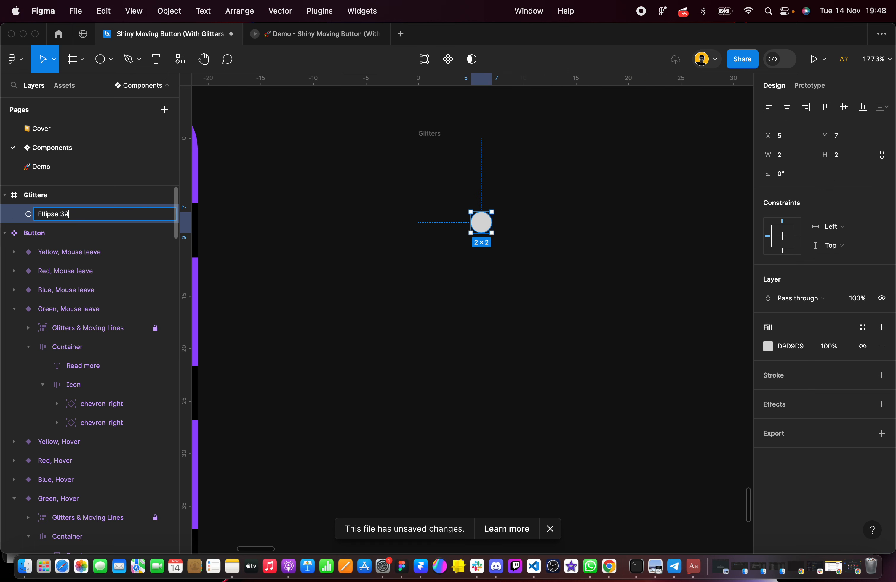
pyautogui.click(492, 258)
pyautogui.click(481, 225)
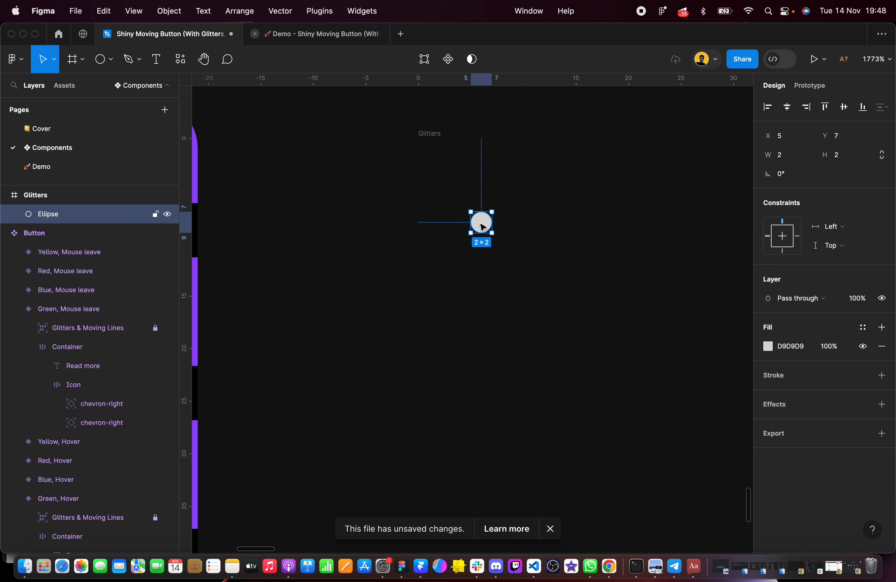
# Resize the circle in the Glitters frame to 1 × 1
pyautogui.click(795, 158)
pyautogui.press('Tab')
pyautogui.write('1')
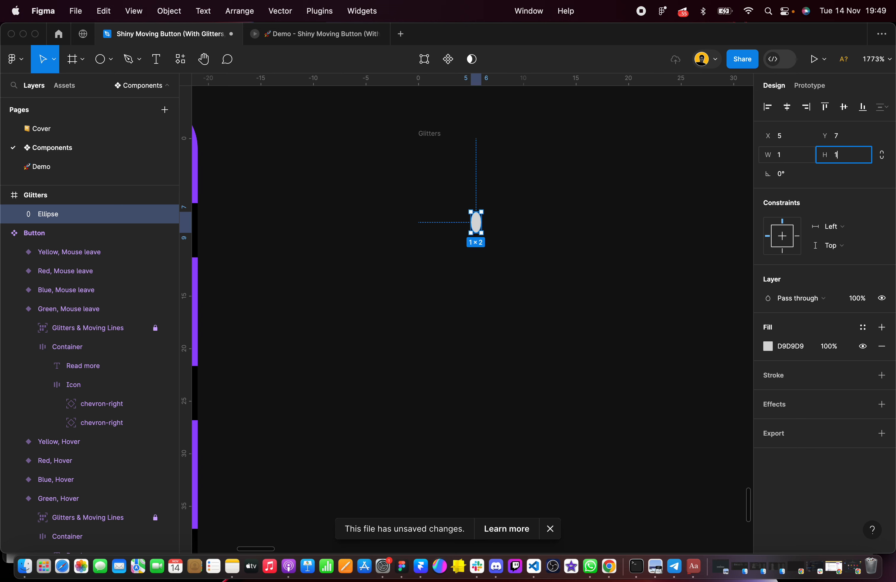
pyautogui.press('Return')
pyautogui.scroll(3, 486, 222)
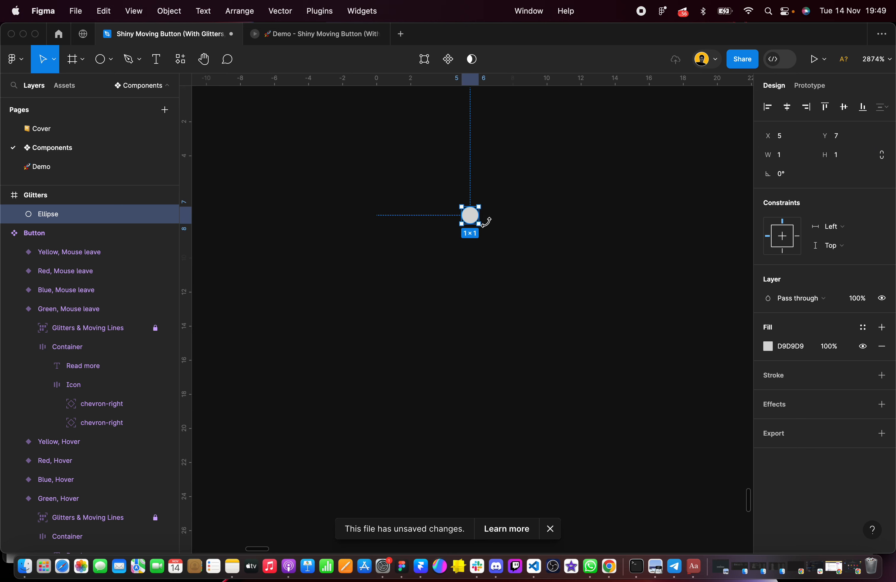
# Set the 1 × 1 circle's fill colour to white (FFFFFF)
pyautogui.click(788, 347)
pyautogui.write('ffffff')
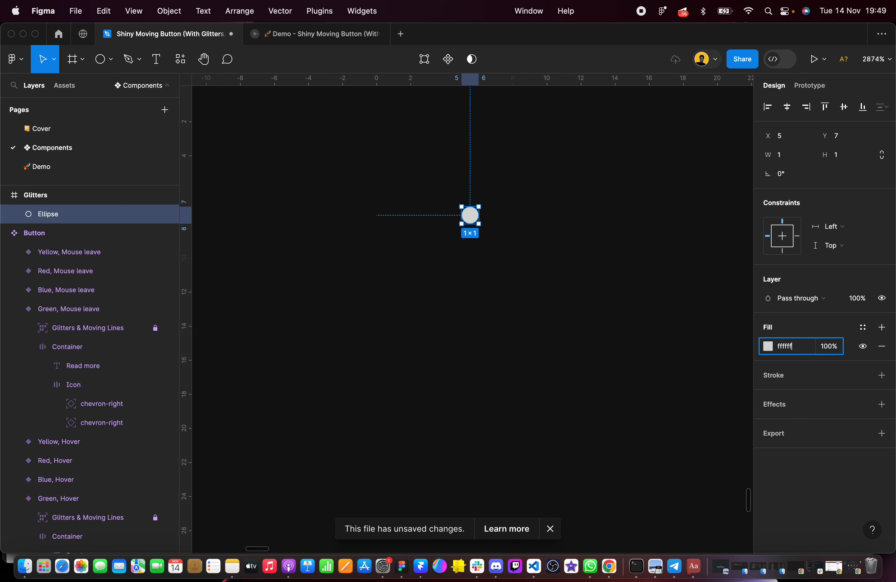
pyautogui.press('Return')
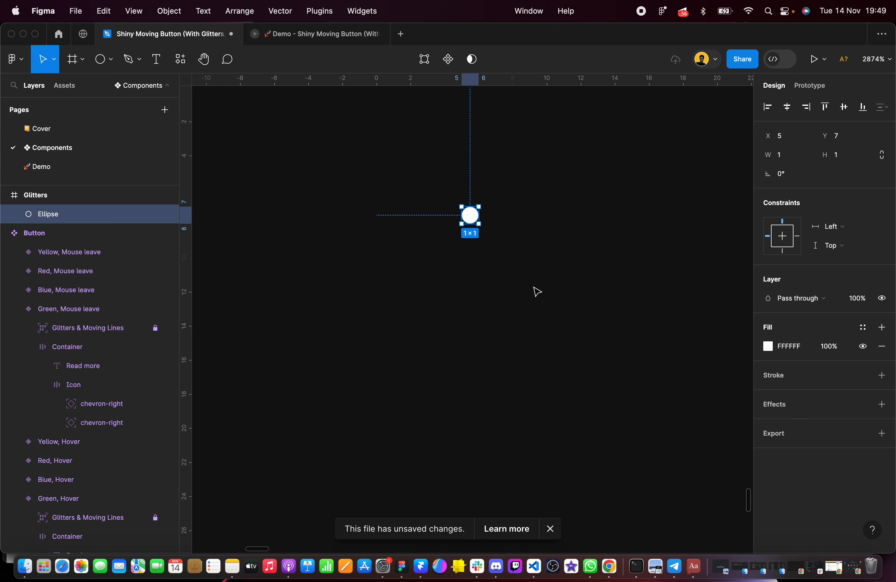
# Dismiss the unsaved-changes notice and examine how the dots are spread in the finished Glitters component beside the new frame
pyautogui.click(537, 290)
pyautogui.scroll(2, 536, 290)
pyautogui.click(495, 280)
pyautogui.scroll(-5, 499, 287)
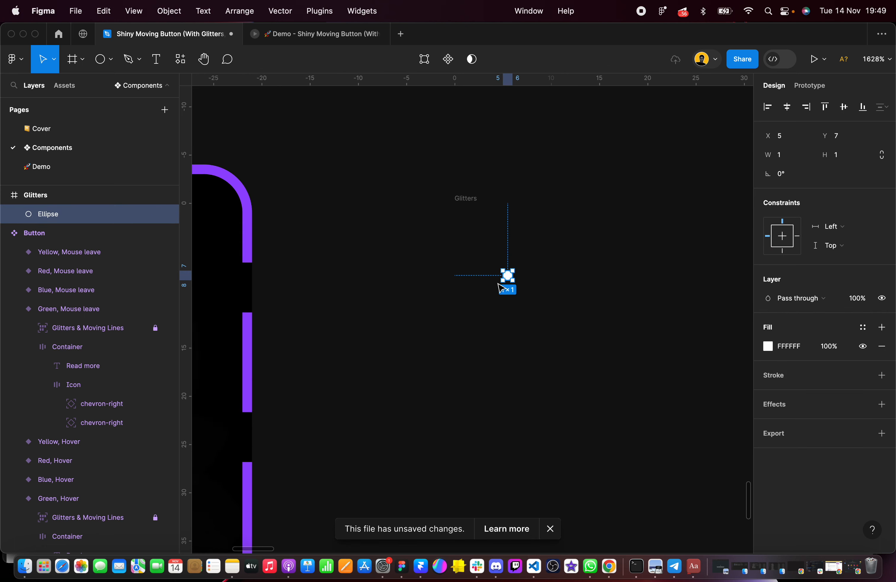
pyautogui.scroll(2, 349, 273)
pyautogui.scroll(-2, 348, 273)
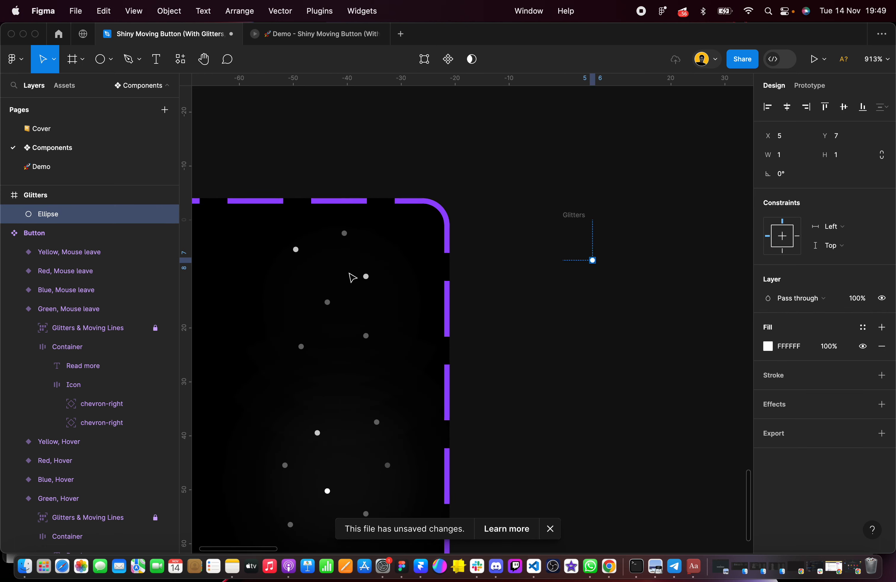
pyautogui.scroll(-2, 351, 323)
pyautogui.hscroll(-1, 351, 323)
pyautogui.scroll(-2, 355, 325)
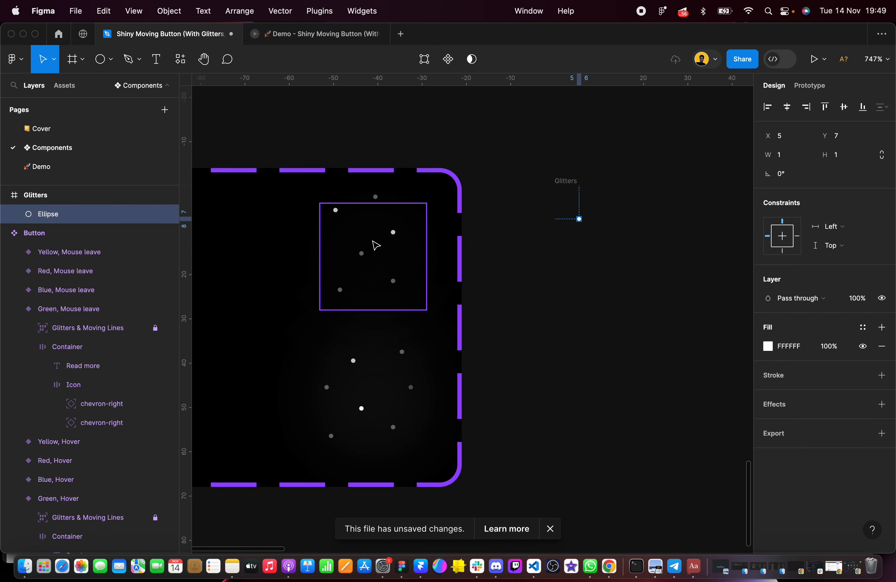
pyautogui.click(550, 529)
pyautogui.hscroll(-2, 409, 279)
pyautogui.scroll(-1, 409, 279)
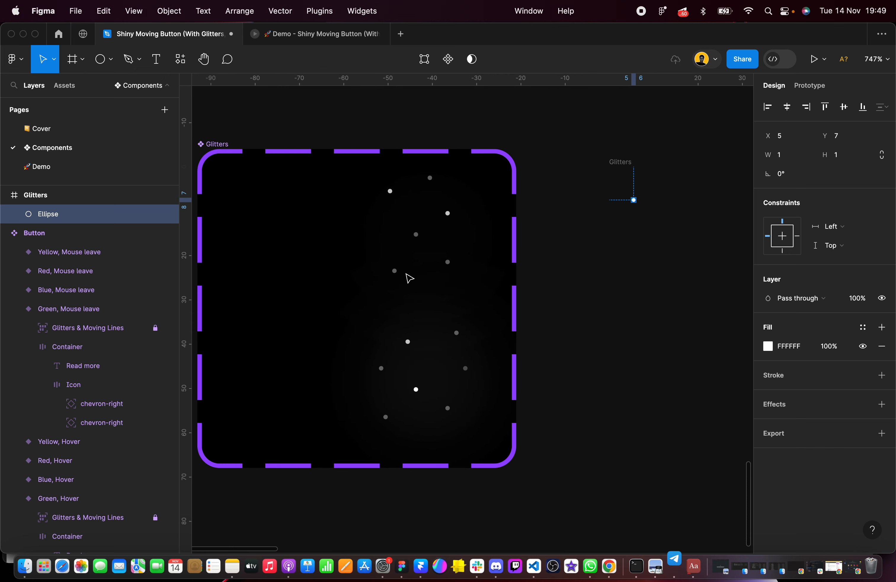
pyautogui.hscroll(-1, 410, 279)
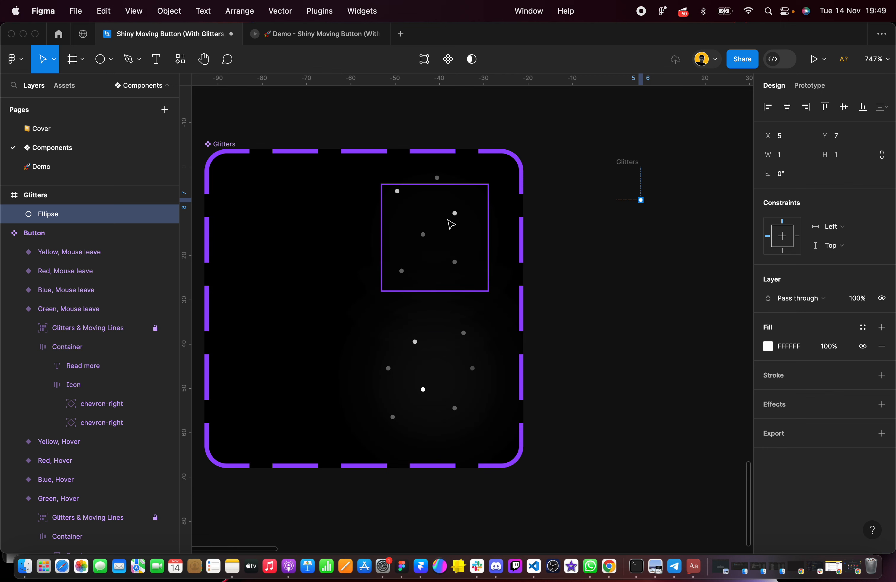
pyautogui.scroll(1, 438, 179)
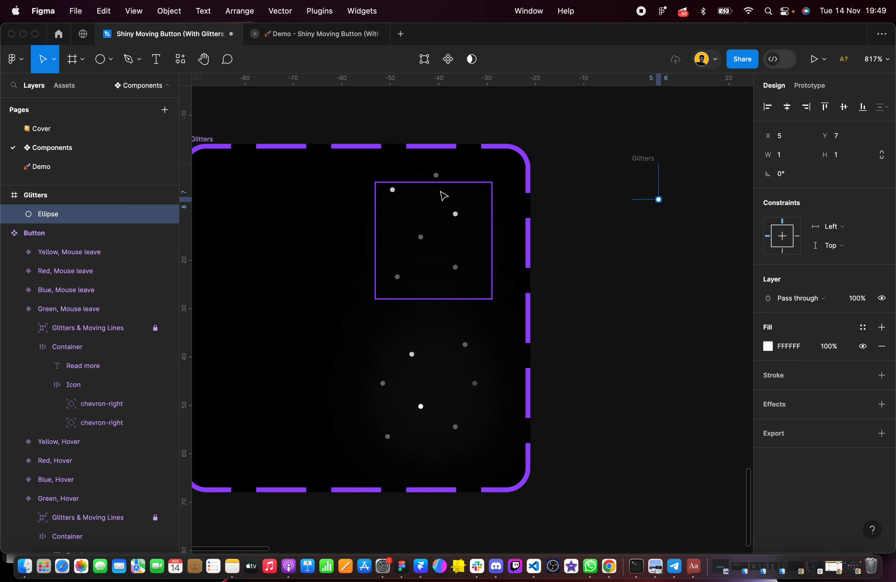
pyautogui.scroll(4, 444, 196)
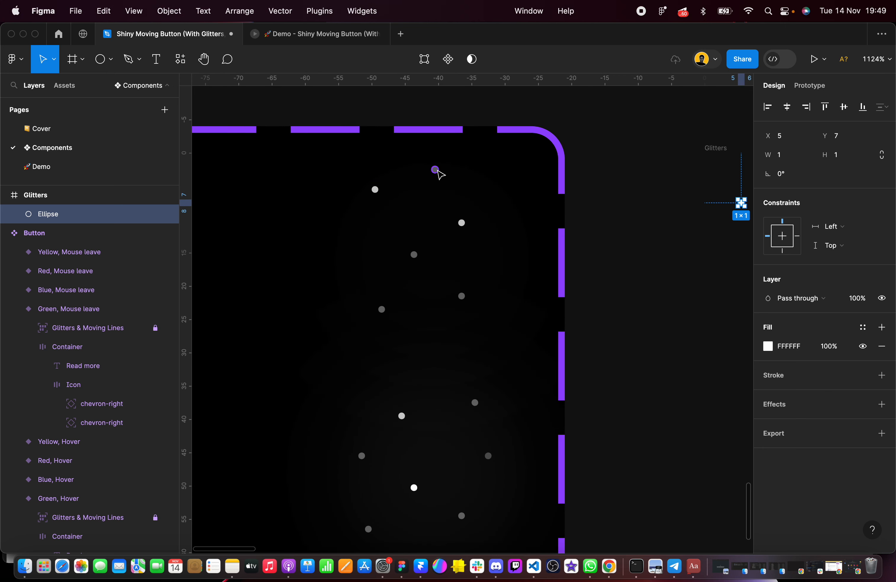
pyautogui.scroll(-3, 454, 421)
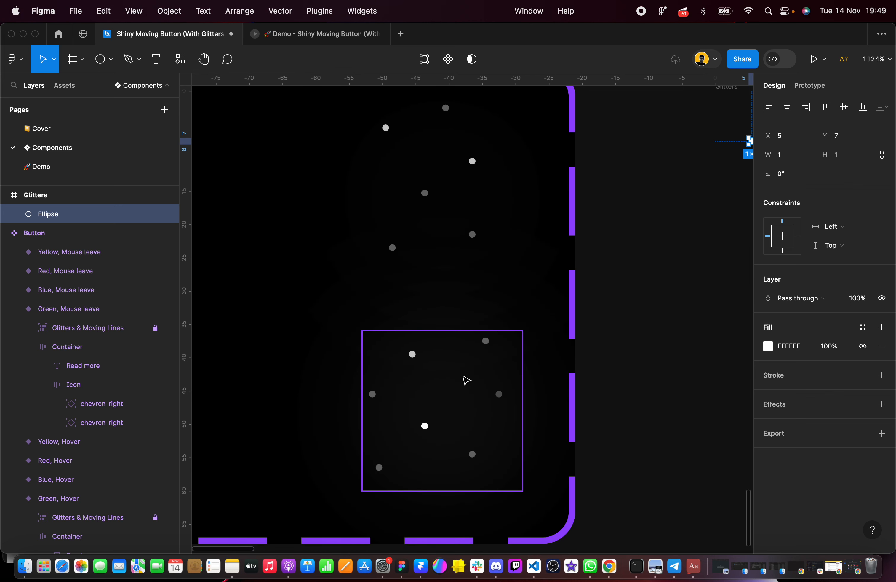
pyautogui.scroll(-3, 466, 380)
pyautogui.hscroll(3, 464, 378)
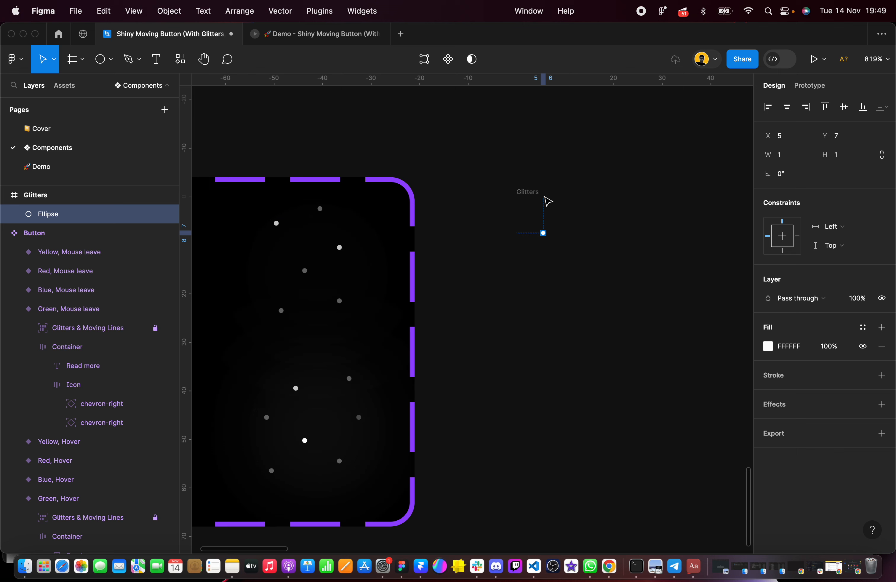
pyautogui.scroll(3, 340, 228)
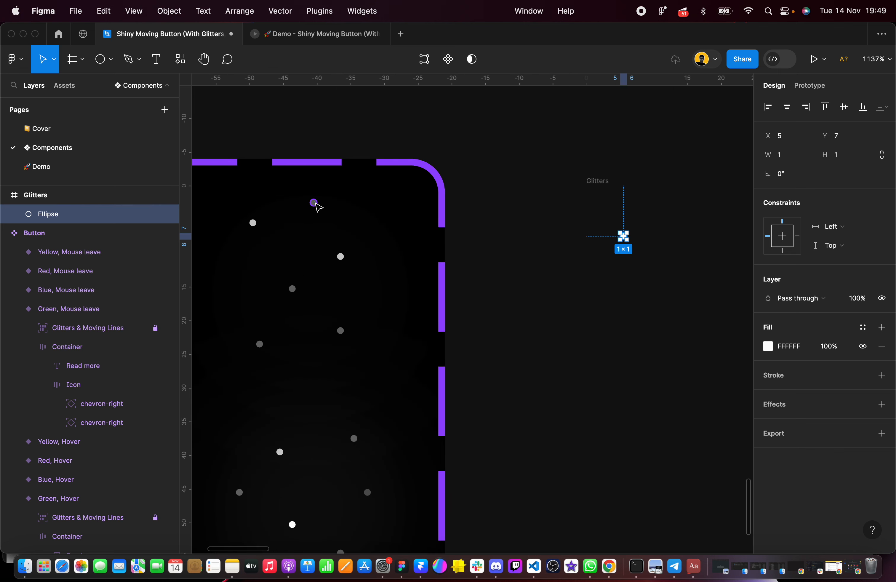
# Compare the white circle in the new Glitters frame with the dots in the finished component
pyautogui.hscroll(5, 605, 192)
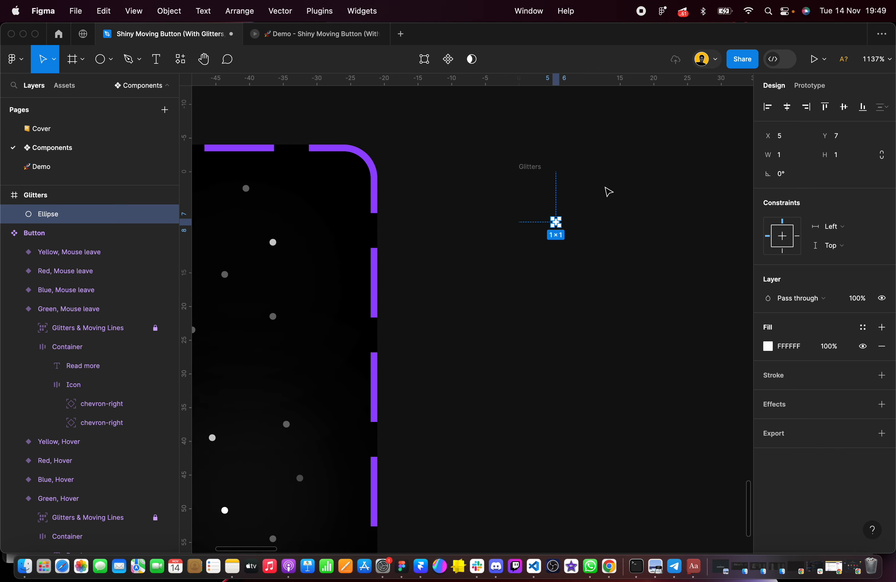
pyautogui.click(509, 177)
pyautogui.click(533, 233)
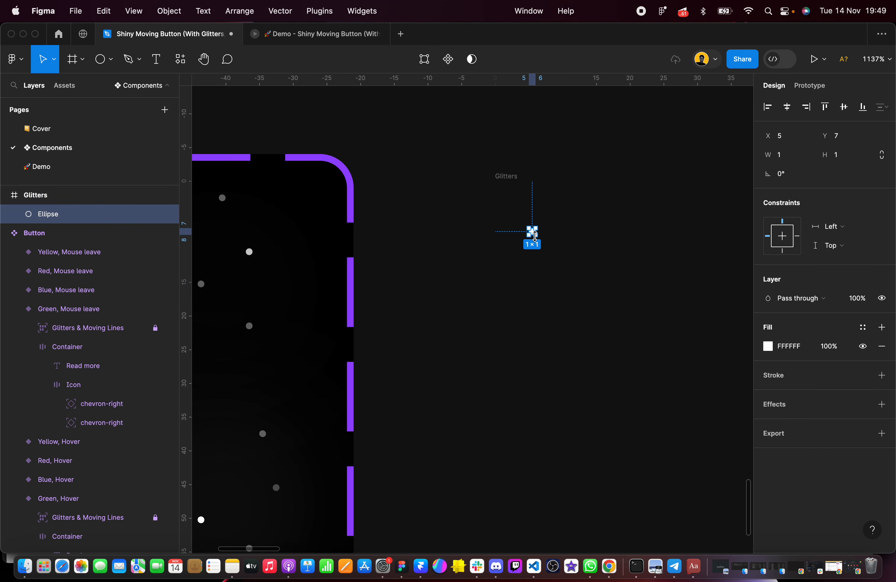
pyautogui.scroll(1, 535, 235)
pyautogui.scroll(-1, 534, 235)
pyautogui.hscroll(-2, 536, 240)
pyautogui.scroll(-2, 536, 241)
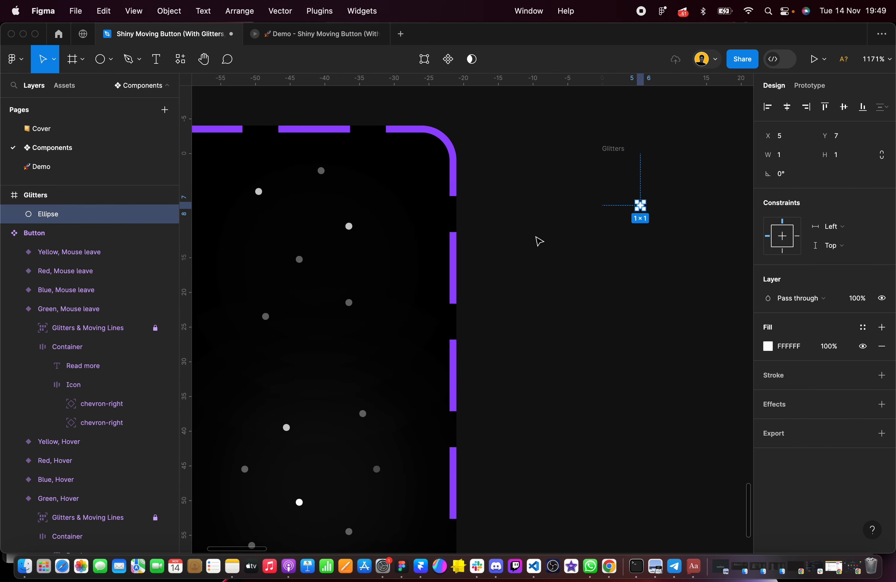
pyautogui.scroll(-1, 536, 240)
pyautogui.hscroll(-1, 536, 240)
pyautogui.scroll(1, 536, 240)
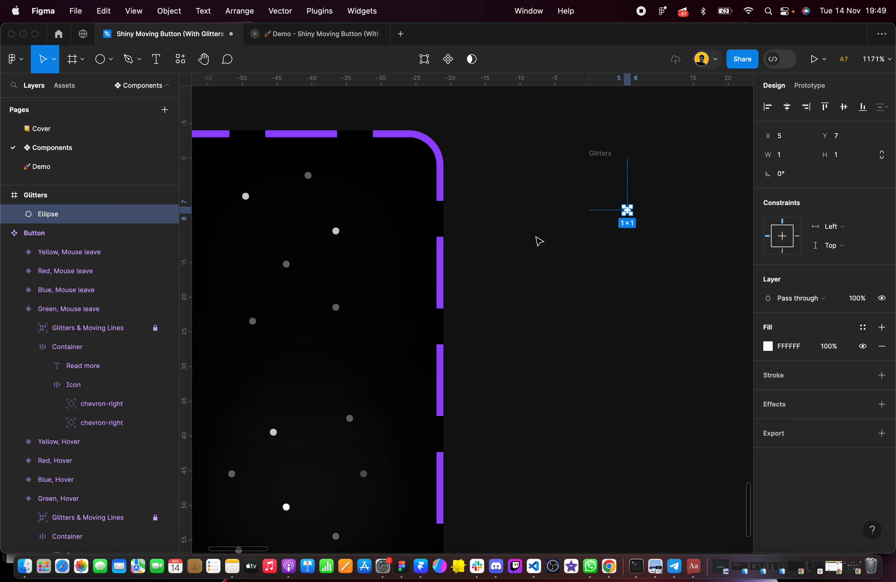
# Duplicate the white circle inside the new Glitters frame, placing the copy further right and slightly higher, at about X 12, Y 6
pyautogui.hscroll(3, 536, 240)
pyautogui.scroll(-1, 536, 240)
pyautogui.scroll(4, 537, 172)
pyautogui.scroll(1, 538, 172)
pyautogui.hscroll(2, 538, 172)
pyautogui.scroll(1, 538, 172)
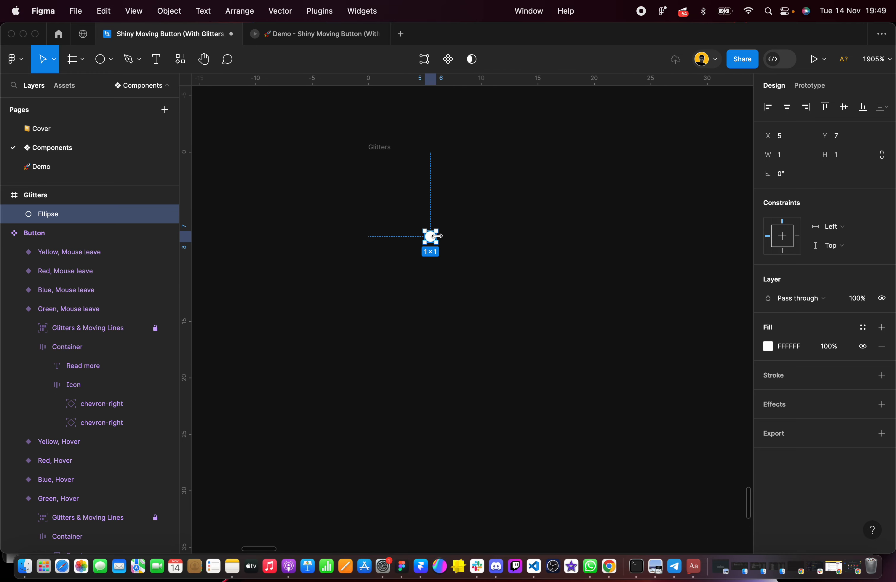
pyautogui.moveTo(435, 242); pyautogui.dragTo(514, 229)
# Give the new Glitters frame a white (FFFFFF) inside stroke with a weight of 1
pyautogui.click(389, 153)
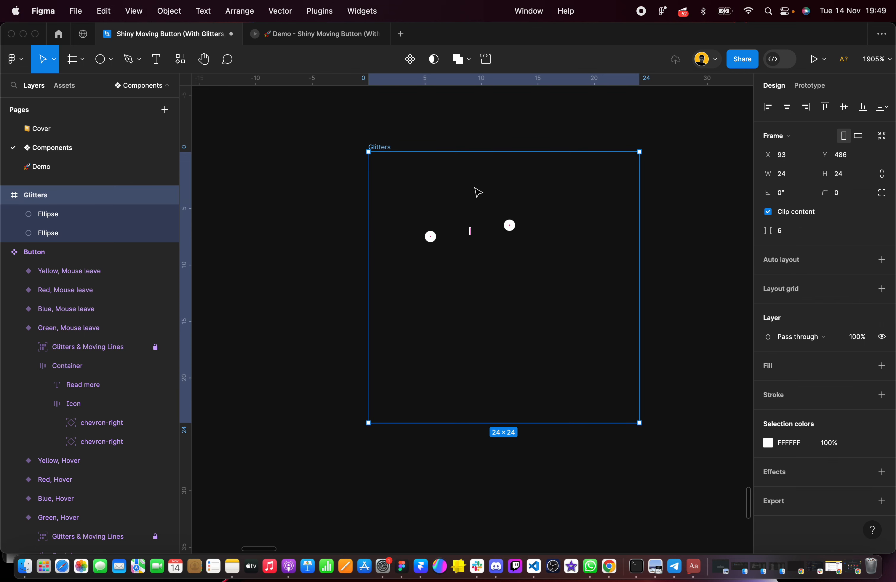
pyautogui.click(882, 394)
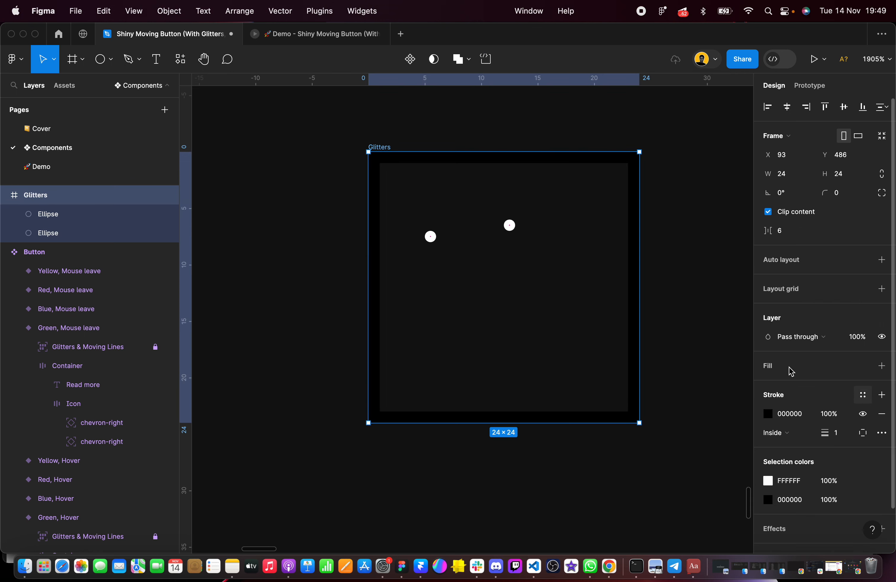
pyautogui.click(799, 415)
pyautogui.write('fffff')
pyautogui.press('Return')
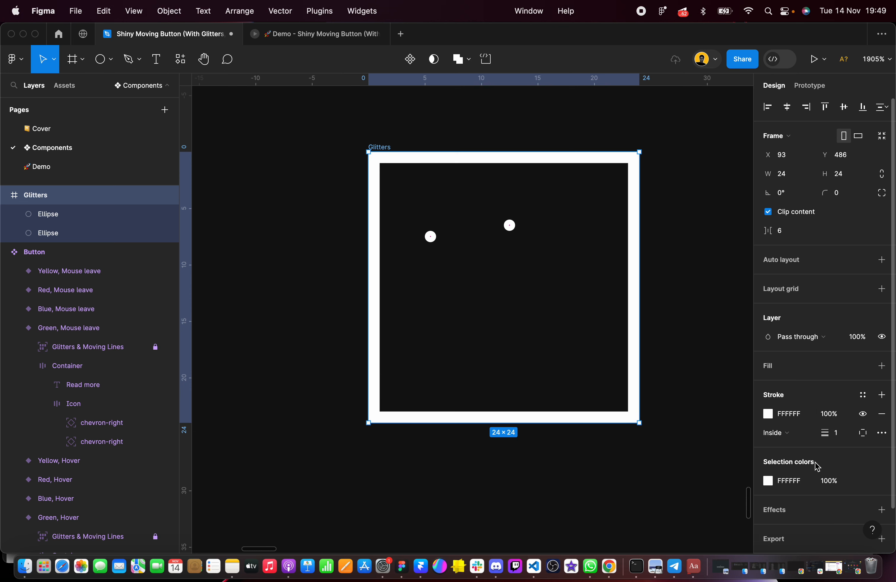
pyautogui.click(690, 306)
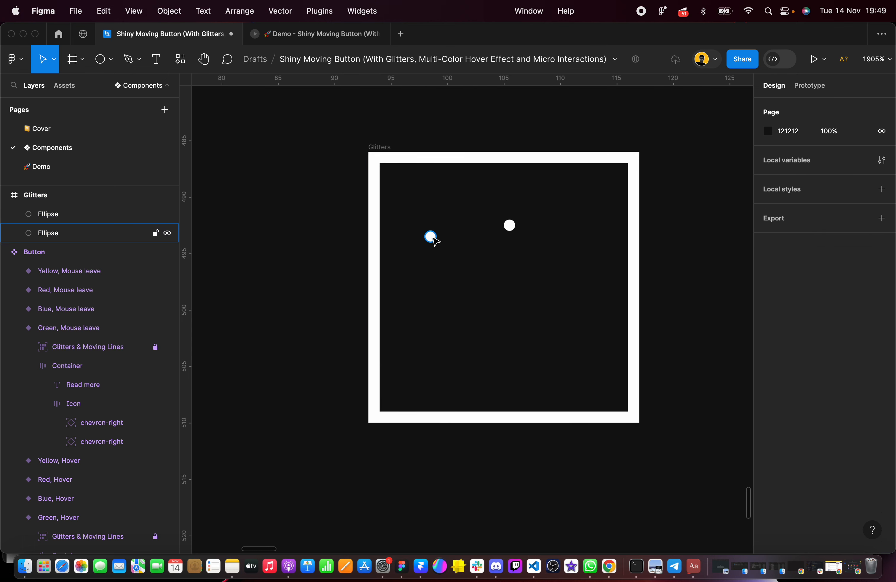
# Spread the two circles apart in the Glitters frame and duplicate them until five dots are scattered inside it
pyautogui.moveTo(431, 237); pyautogui.dragTo(436, 274)
pyautogui.moveTo(512, 229); pyautogui.dragTo(577, 283)
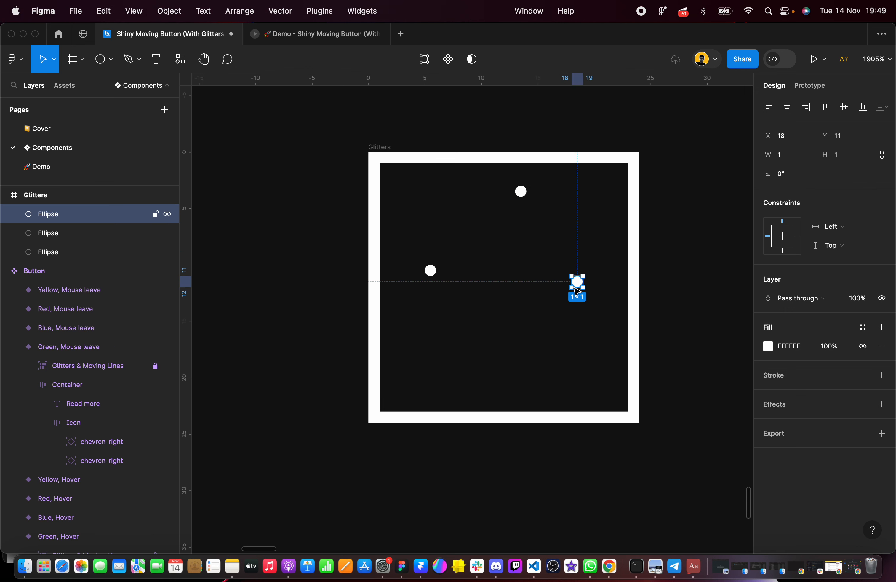
pyautogui.click(553, 316)
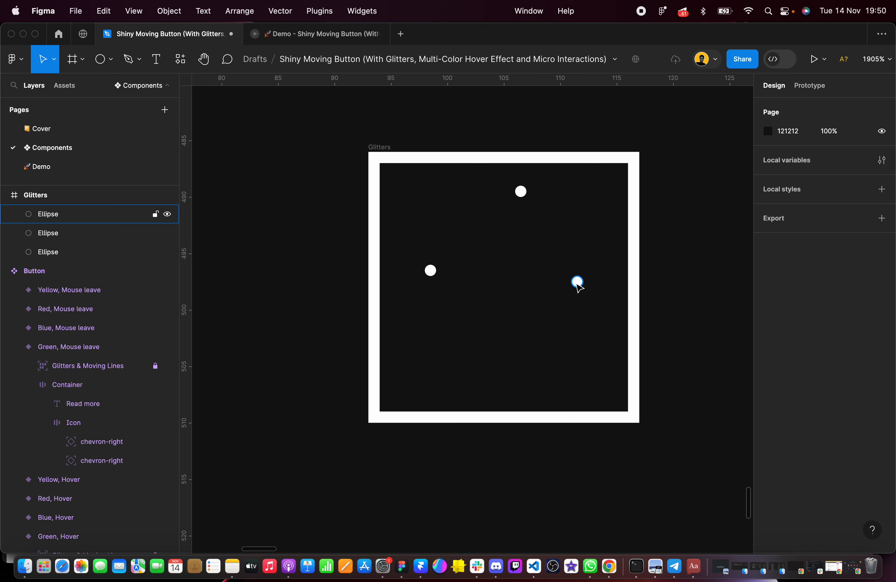
pyautogui.moveTo(578, 287); pyautogui.dragTo(467, 344)
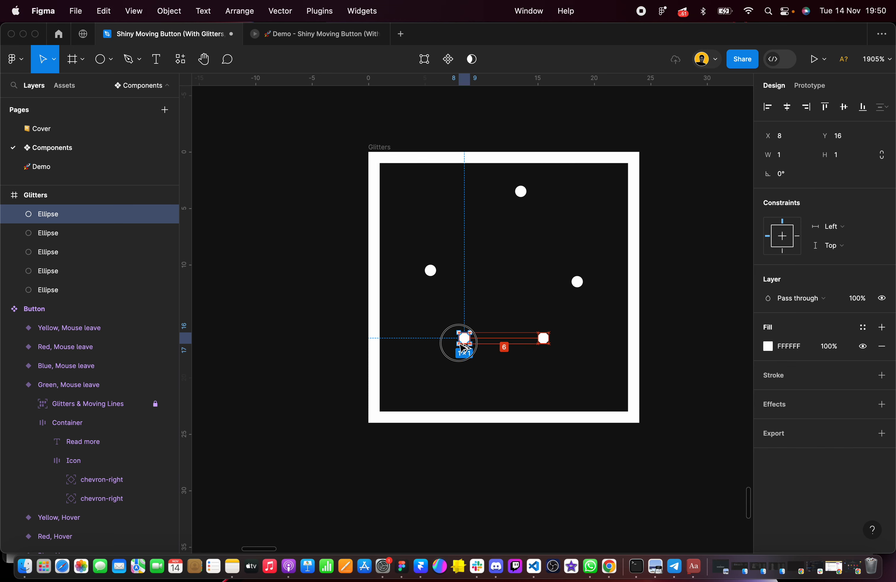
# Move the new Glitters frame closer to the finished component, to X 81, Y 486
pyautogui.scroll(-5, 472, 349)
pyautogui.hscroll(-3, 474, 349)
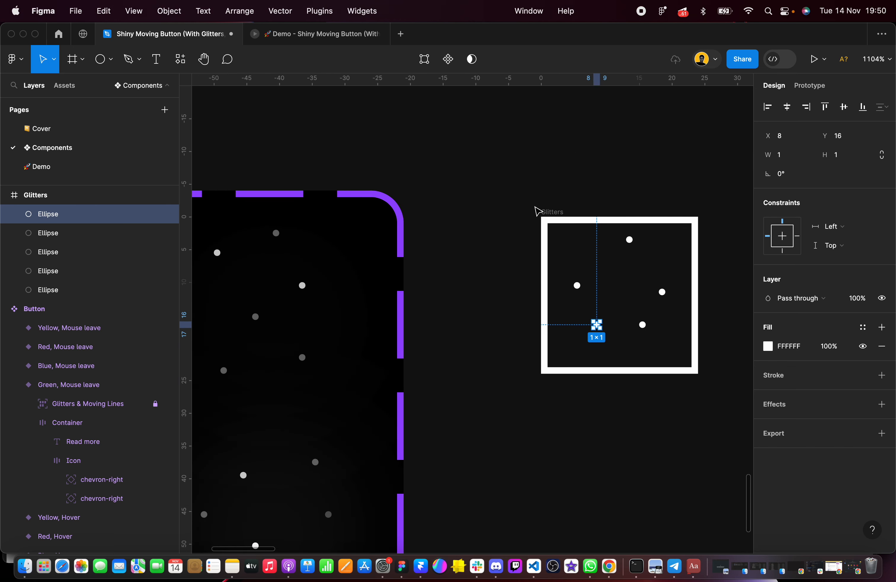
pyautogui.moveTo(548, 210); pyautogui.dragTo(469, 207)
pyautogui.hscroll(-2, 469, 209)
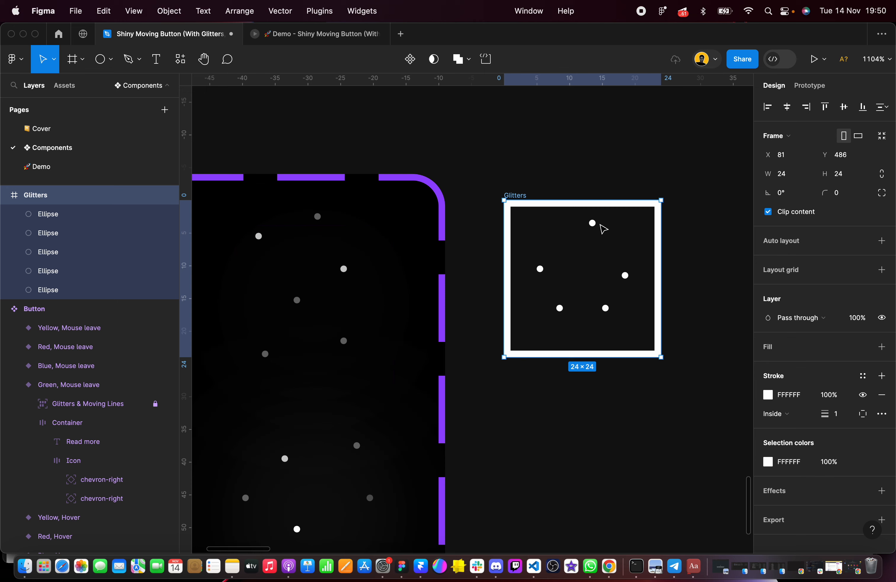
# Move the leftmost dot in the new frame to X 6, Y 5 and take the topmost dot out of the frame, just above it
pyautogui.scroll(3, 600, 244)
pyautogui.scroll(-5, 638, 292)
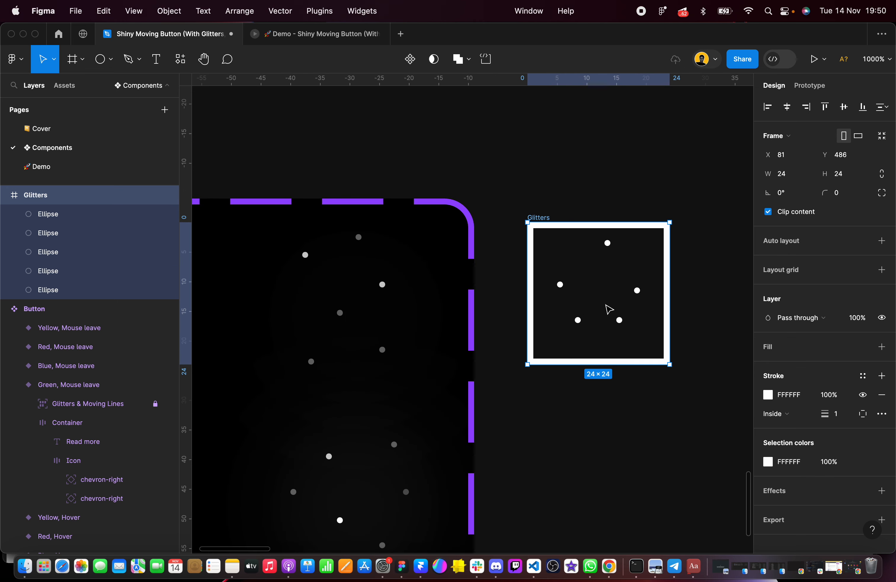
pyautogui.click(559, 288)
pyautogui.moveTo(560, 286); pyautogui.dragTo(566, 260)
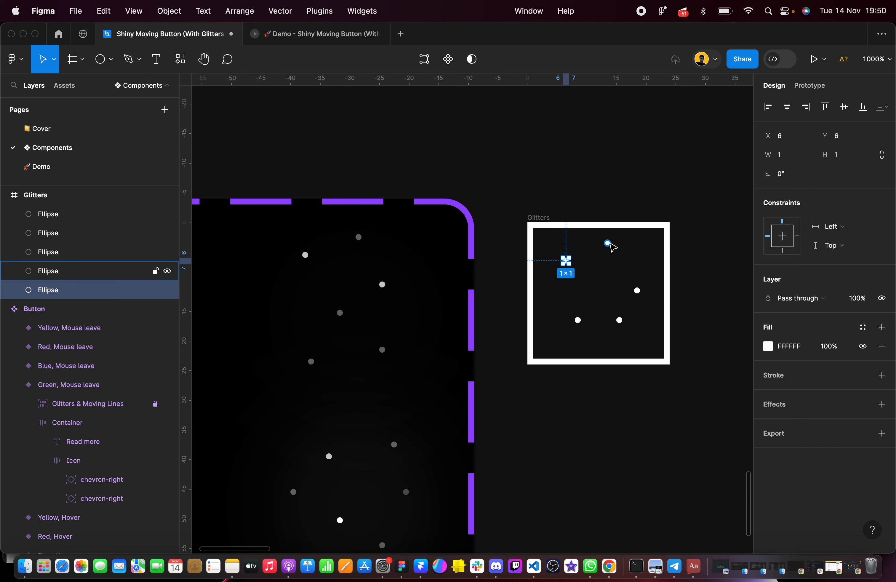
pyautogui.press('F2')
pyautogui.moveTo(608, 243); pyautogui.dragTo(614, 207)
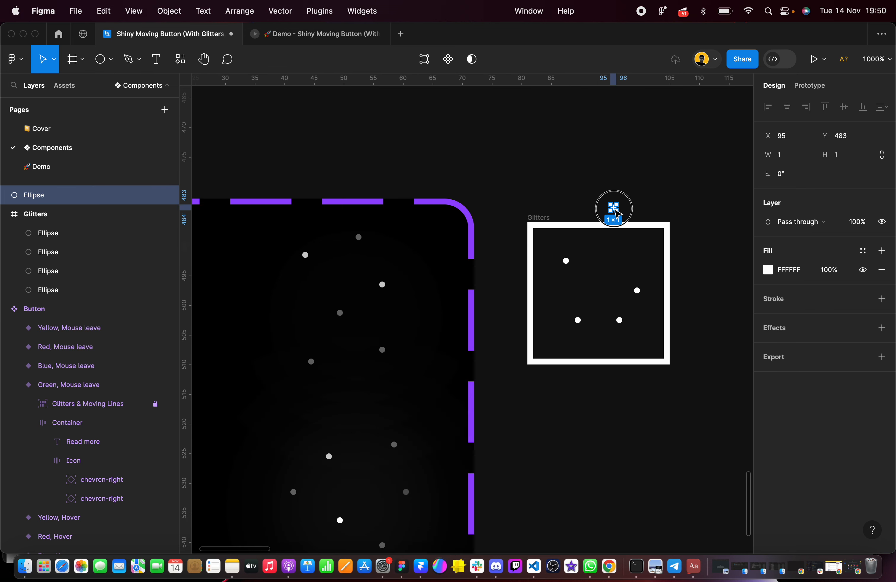
pyautogui.moveTo(565, 260); pyautogui.dragTo(568, 257)
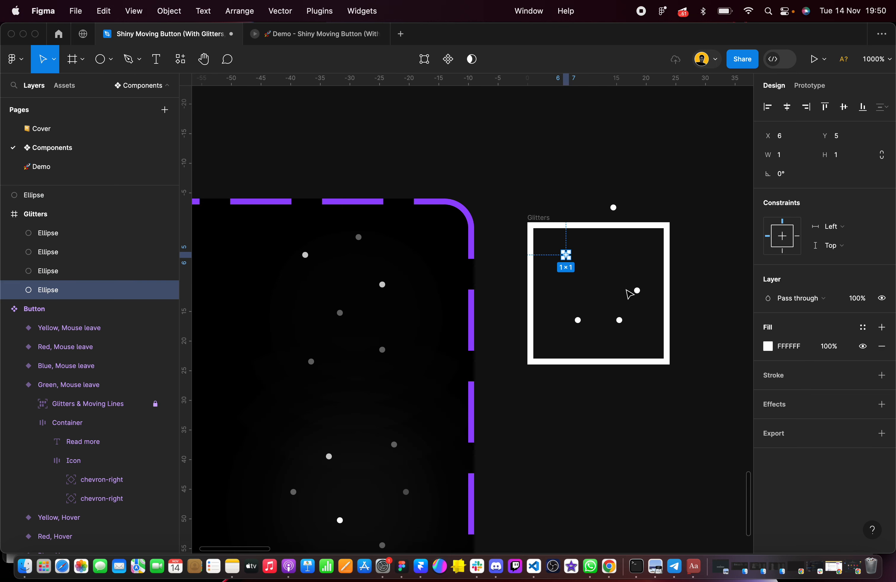
# Move the right dot to X 18, Y 6, add a copy at X 11, Y 11, and place the lower dots at X 18, Y 19 and X 6, Y 20
pyautogui.moveTo(638, 291); pyautogui.dragTo(637, 261)
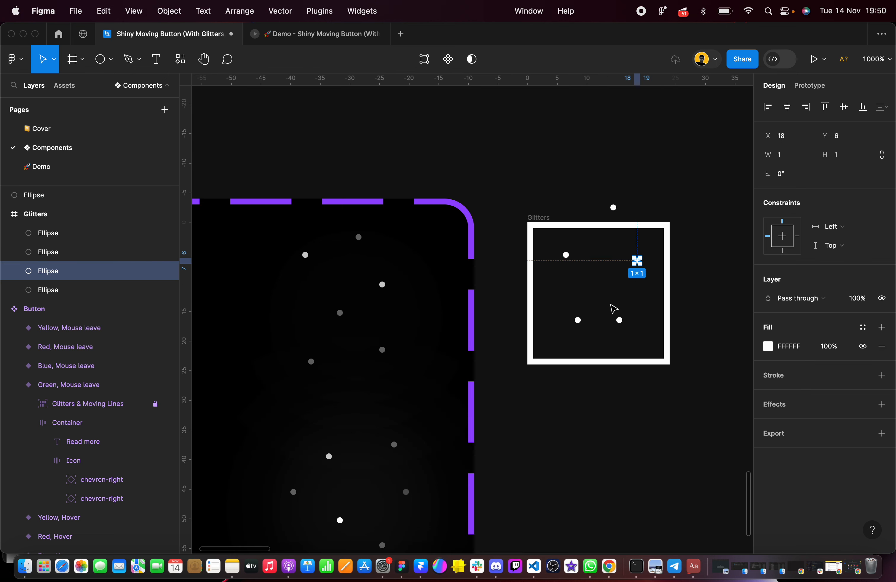
pyautogui.click(578, 320)
pyautogui.moveTo(578, 320); pyautogui.dragTo(600, 292)
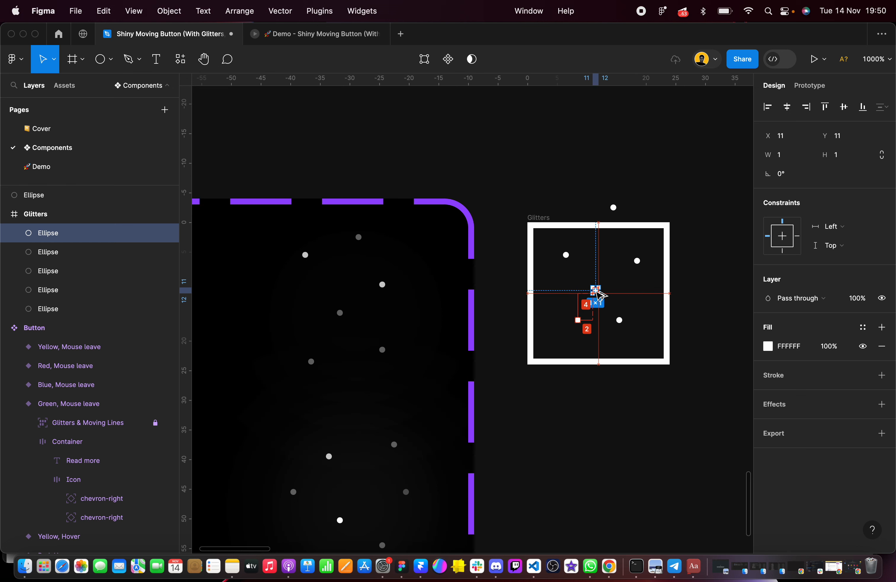
pyautogui.moveTo(622, 326); pyautogui.dragTo(634, 338)
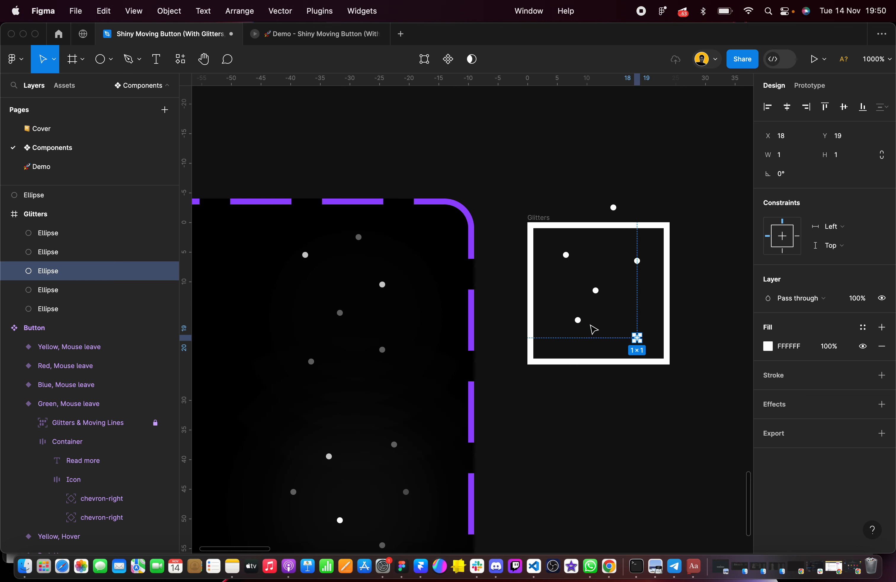
pyautogui.moveTo(579, 321); pyautogui.dragTo(571, 347)
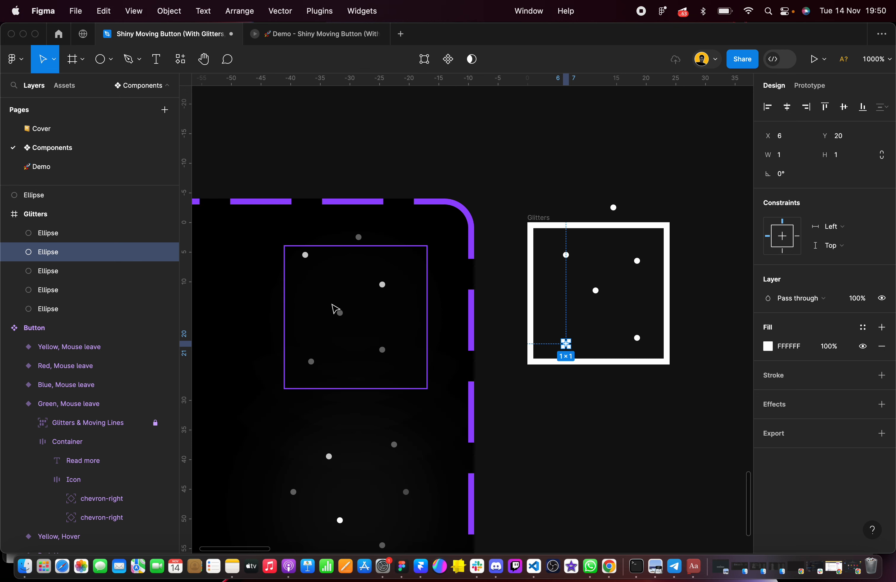
# Fine-tune the dots: upper-left to about X 5, Y 3, upper-right to X 16, Y 6, middle to X 10, Y 12, lower-left to about X 5, Y 20
pyautogui.moveTo(566, 255); pyautogui.dragTo(560, 243)
pyautogui.moveTo(637, 262); pyautogui.dragTo(625, 255)
pyautogui.moveTo(566, 344)
pyautogui.mouseDown()
pyautogui.moveTo(552, 344)
pyautogui.moveTo(561, 344)
pyautogui.mouseUp()
pyautogui.moveTo(595, 290); pyautogui.dragTo(590, 300)
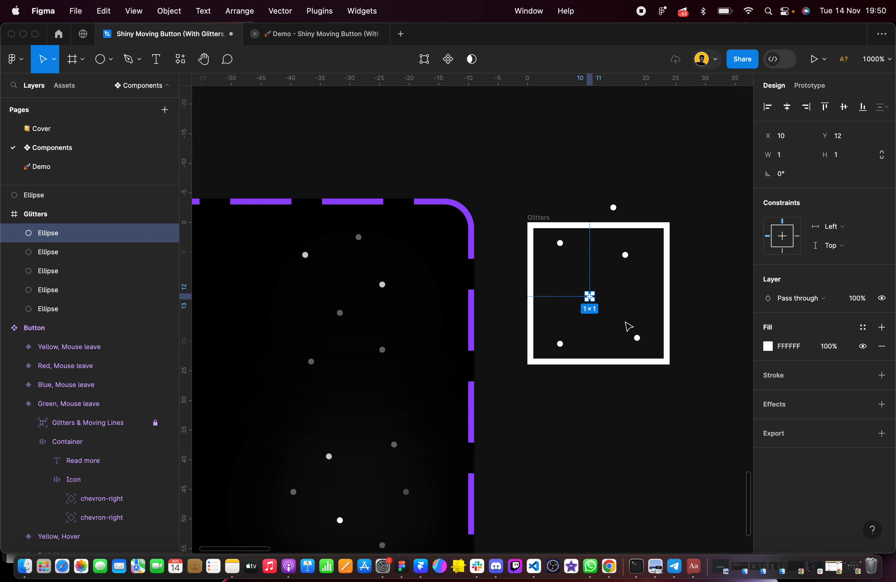
pyautogui.moveTo(632, 261); pyautogui.dragTo(630, 266)
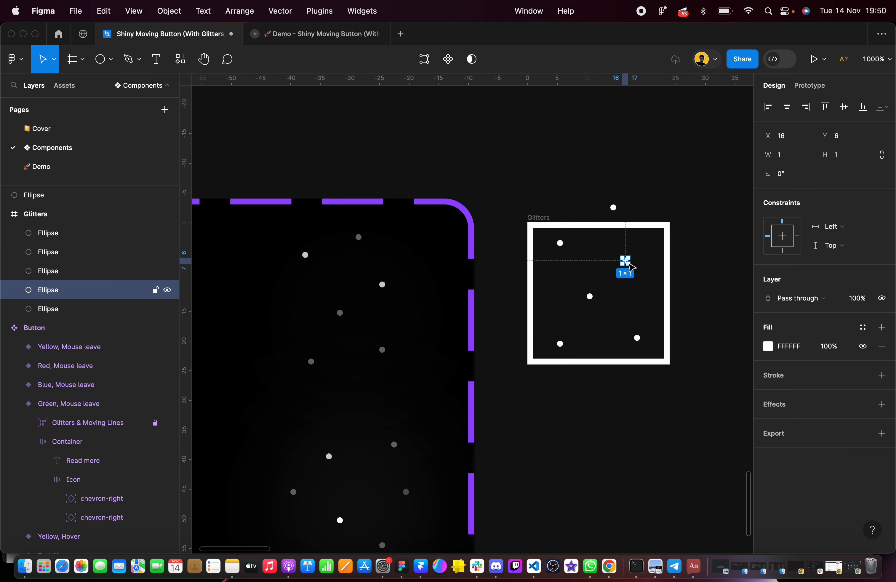
# Remove the white stroke from the new Glitters frame
pyautogui.click(535, 193)
pyautogui.click(542, 218)
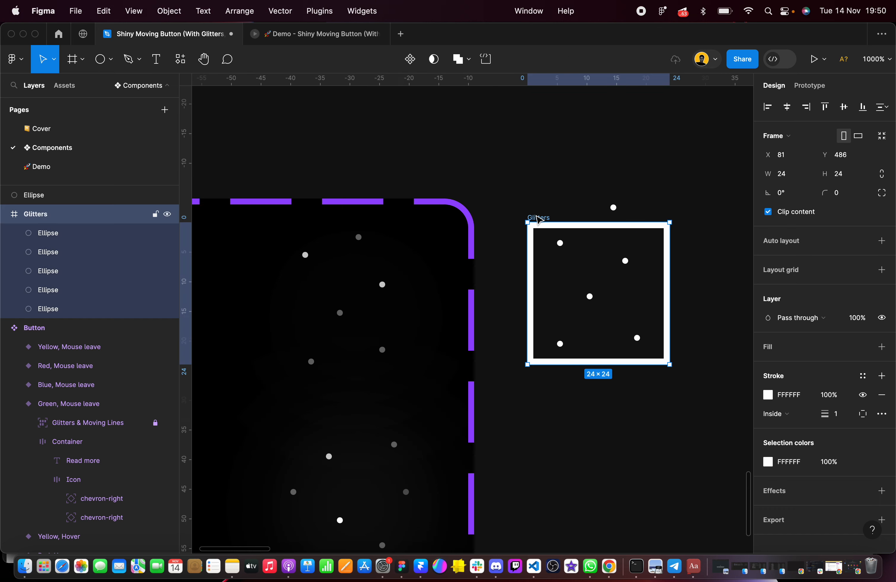
pyautogui.click(882, 394)
pyautogui.click(697, 263)
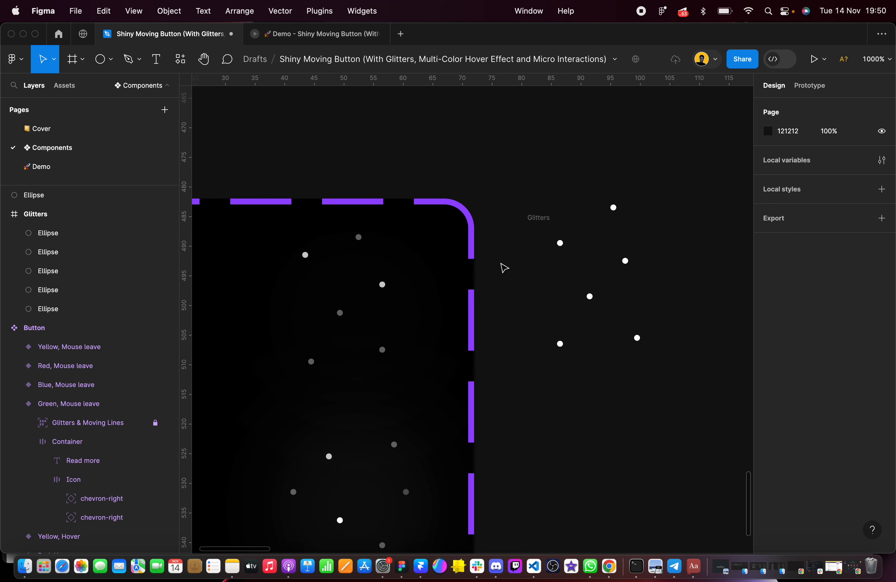
# Set the fill opacity of the dot above the frame and the middle dot to 80%, and compare with a bright dot in the finished component
pyautogui.scroll(3, 603, 311)
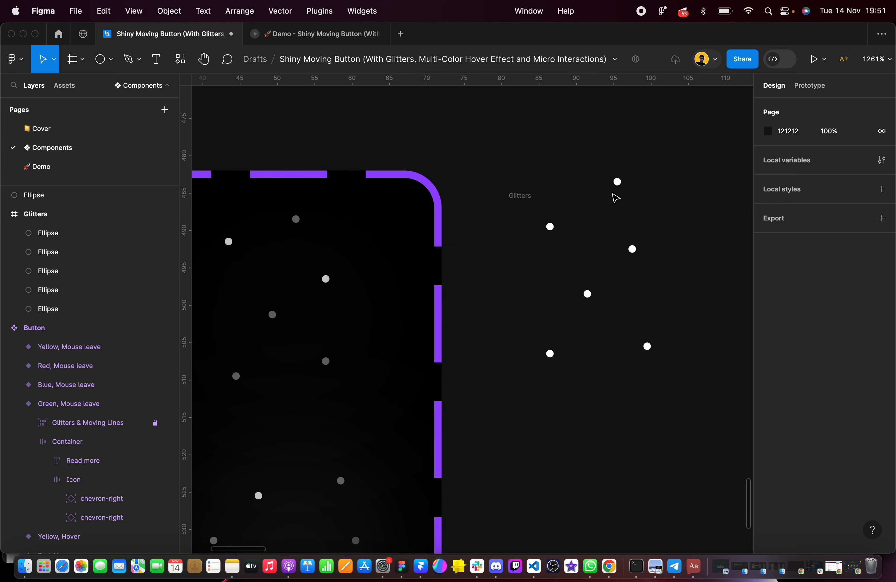
pyautogui.click(618, 183)
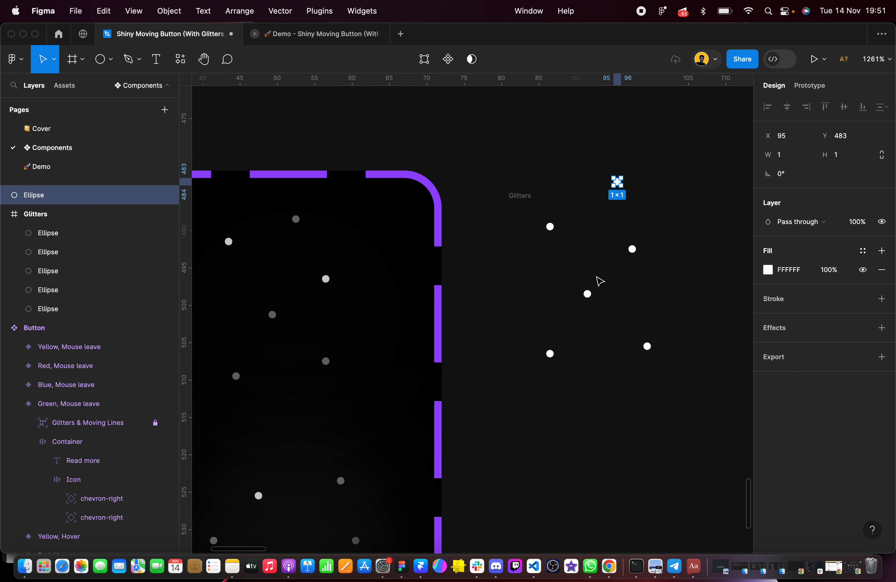
pyautogui.keyDown('shift'); pyautogui.click(587, 294); pyautogui.keyUp('shift')
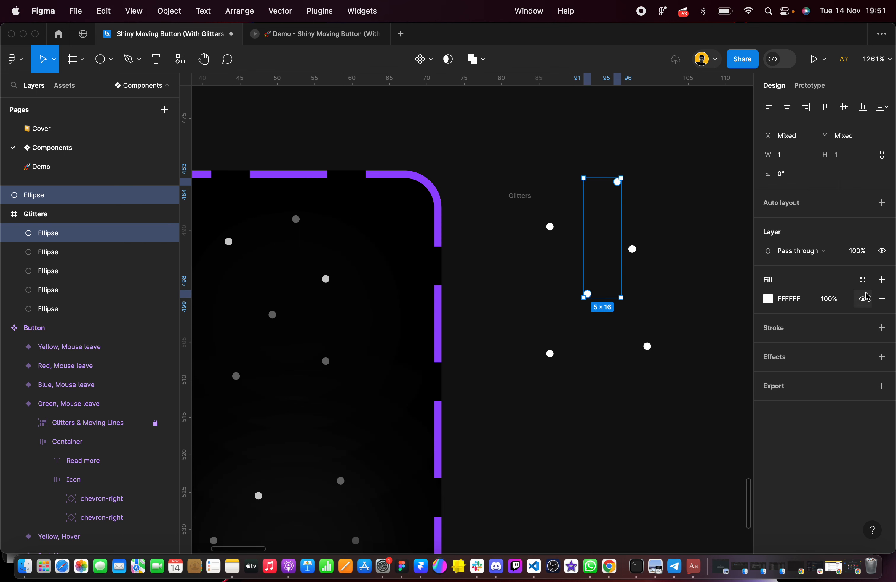
pyautogui.click(841, 301)
pyautogui.write('80')
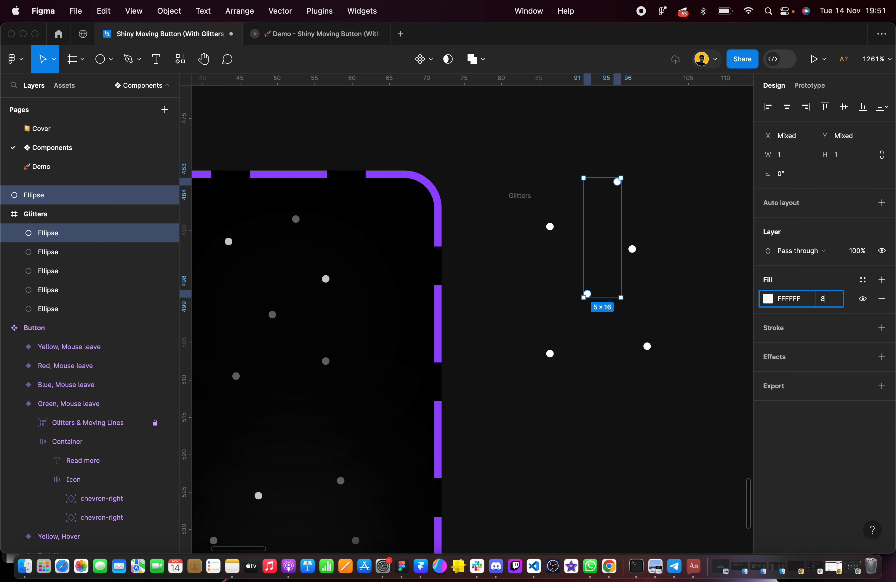
pyautogui.press('Return')
pyautogui.doubleClick(229, 242)
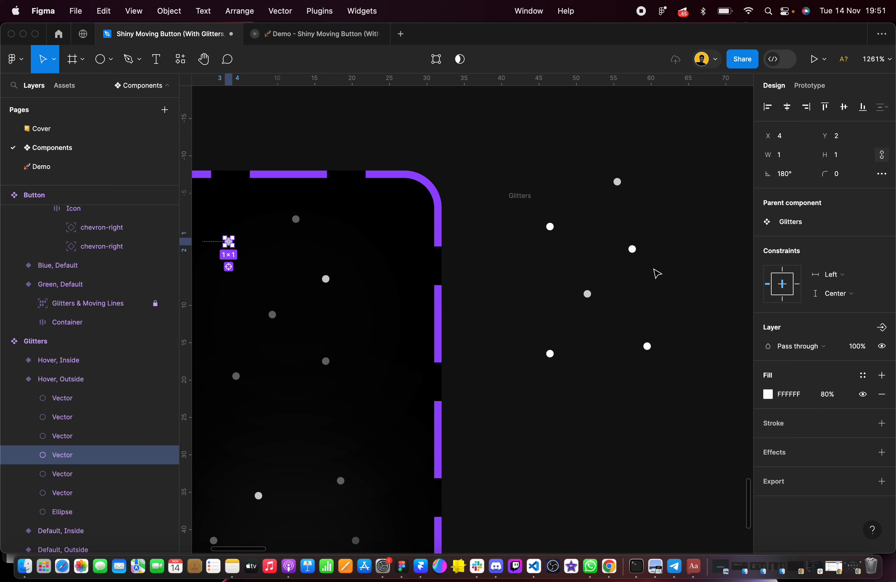
pyautogui.click(697, 269)
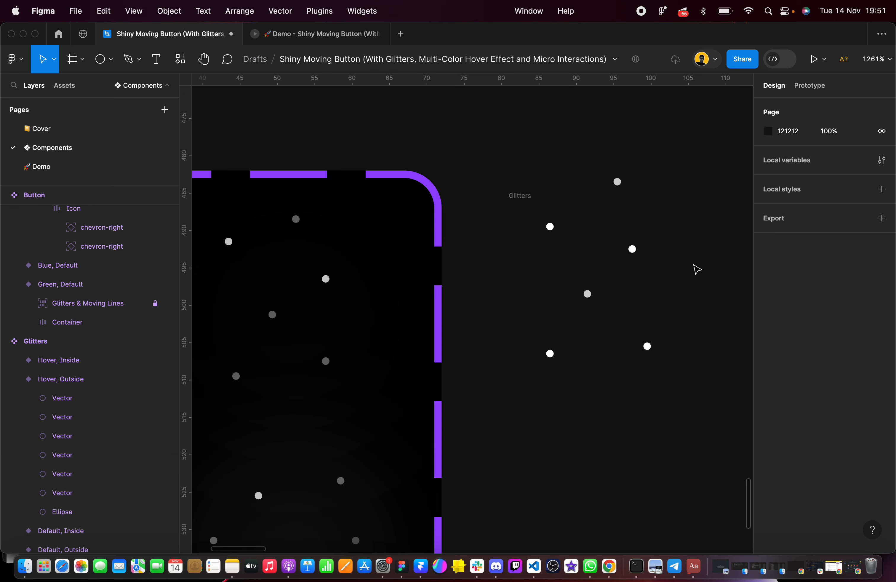
# Set the fill opacity of the upper-left and upper-right dots inside the Glitters frame to 80%
pyautogui.click(524, 199)
pyautogui.click(618, 182)
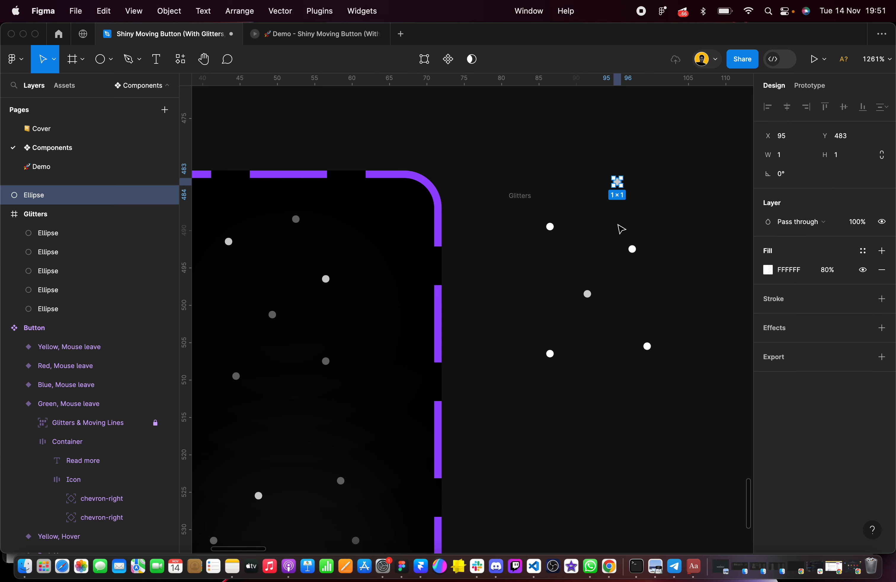
pyautogui.click(551, 228)
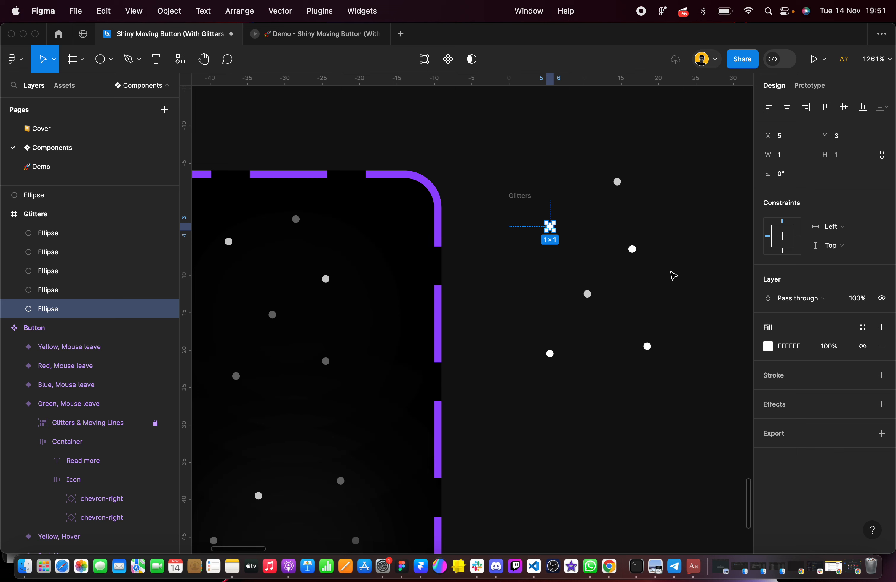
pyautogui.keyDown('shift'); pyautogui.click(633, 249); pyautogui.keyUp('shift')
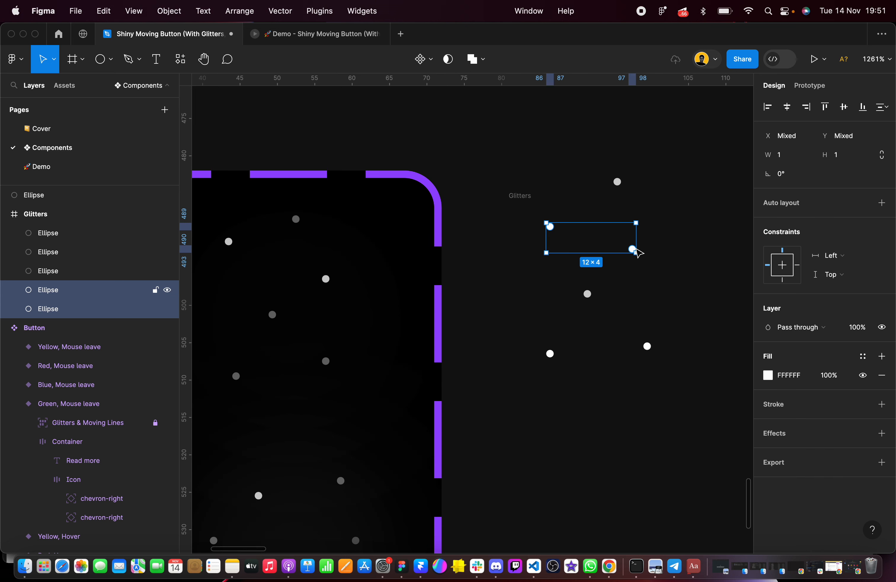
pyautogui.click(830, 376)
pyautogui.write('80')
pyautogui.press('Return')
# Set the fill opacity of the lower-left and lower-right dots in the Glitters frame to 40%
pyautogui.click(617, 183)
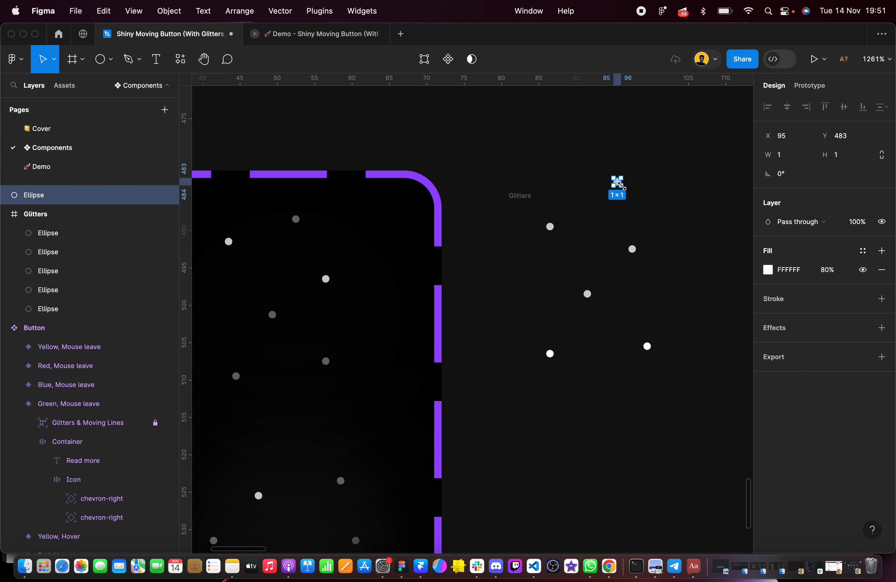
pyautogui.keyDown('shift'); pyautogui.click(588, 294); pyautogui.keyUp('shift')
pyautogui.keyDown('shift'); pyautogui.click(550, 354); pyautogui.keyUp('shift')
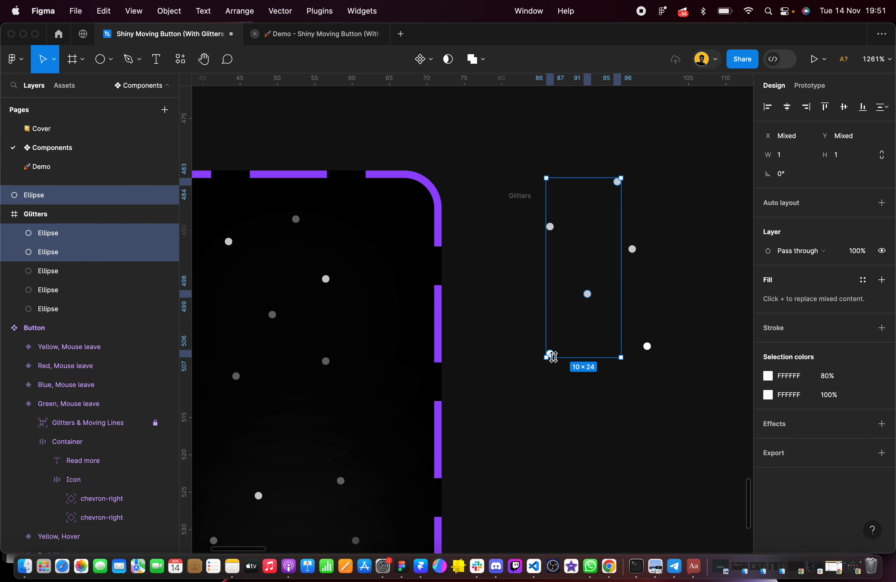
pyautogui.keyDown('shift'); pyautogui.click(647, 346); pyautogui.keyUp('shift')
pyautogui.click(833, 383)
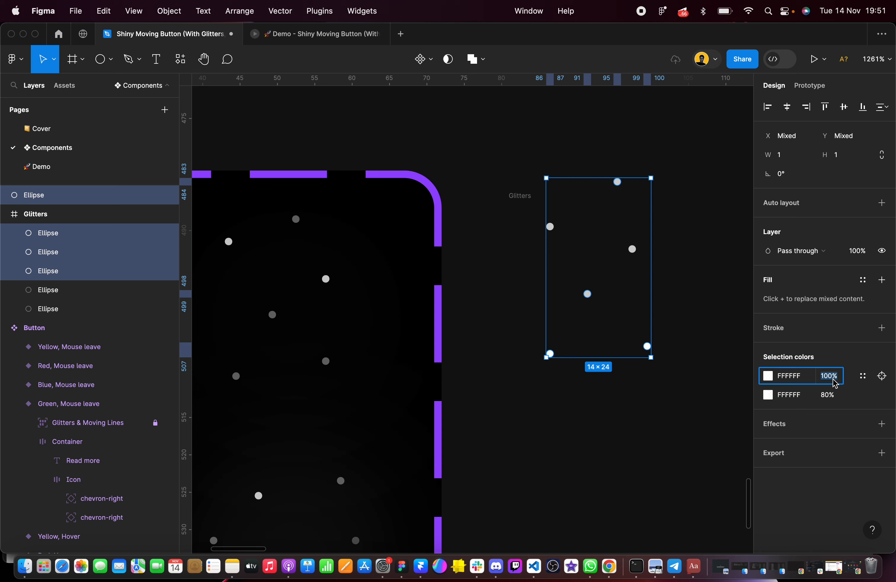
pyautogui.write('40')
pyautogui.press('Return')
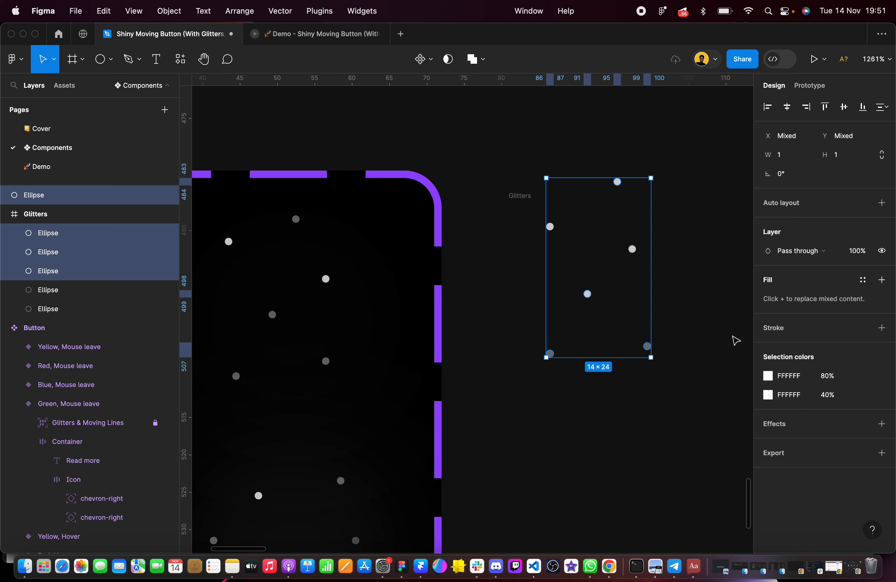
# Set the fill opacity of the middle dot and the dot above the frame to 40%, and recheck the fills of the dots
pyautogui.click(582, 272)
pyautogui.click(588, 293)
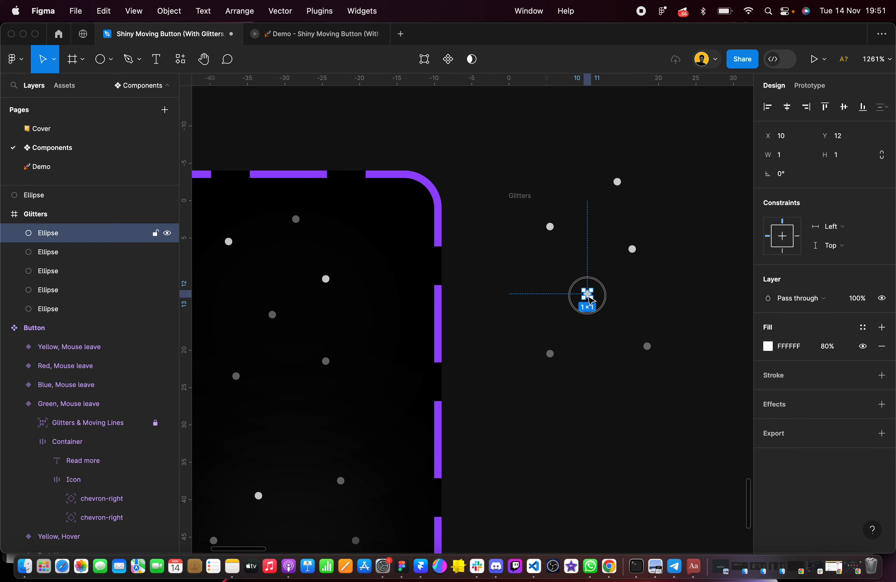
pyautogui.keyDown('shift'); pyautogui.click(618, 183); pyautogui.keyUp('shift')
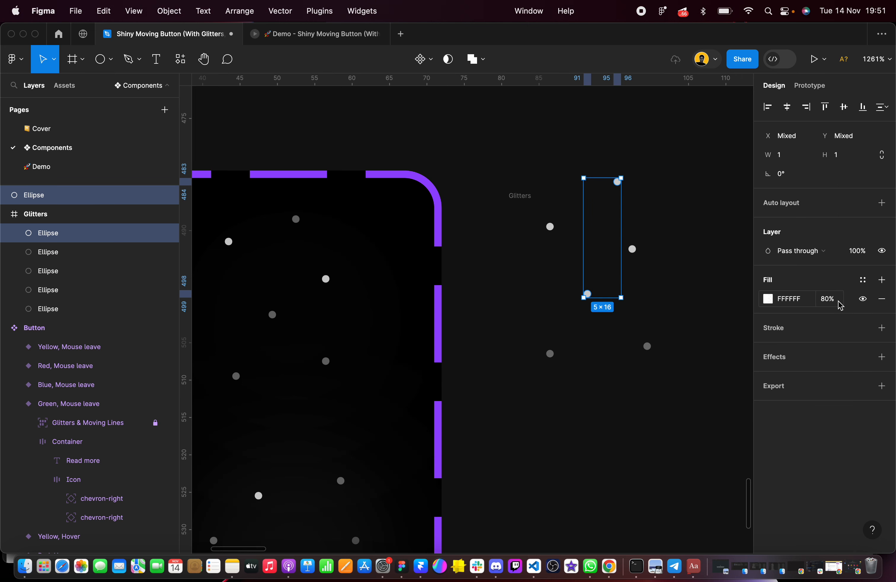
pyautogui.click(828, 299)
pyautogui.write('40')
pyautogui.press('Return')
pyautogui.click(722, 261)
pyautogui.click(550, 226)
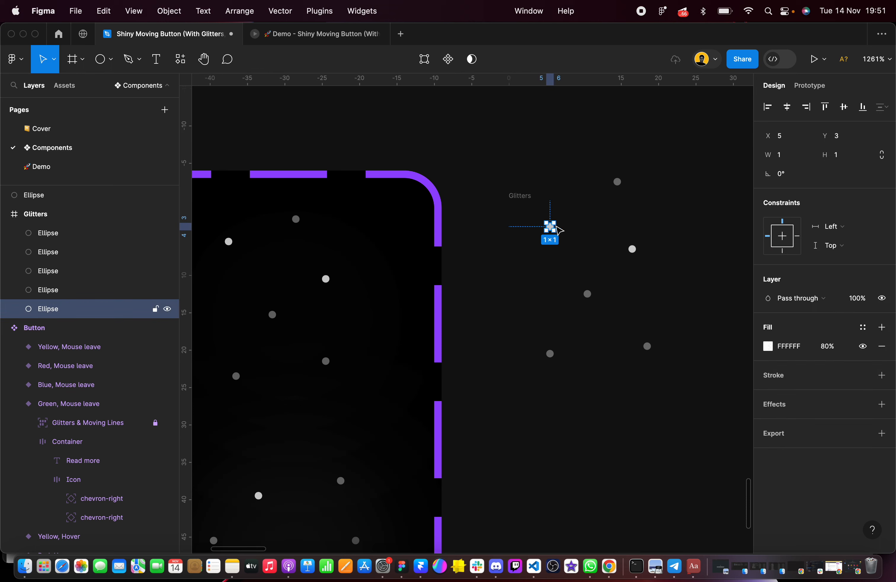
pyautogui.click(632, 249)
pyautogui.click(618, 181)
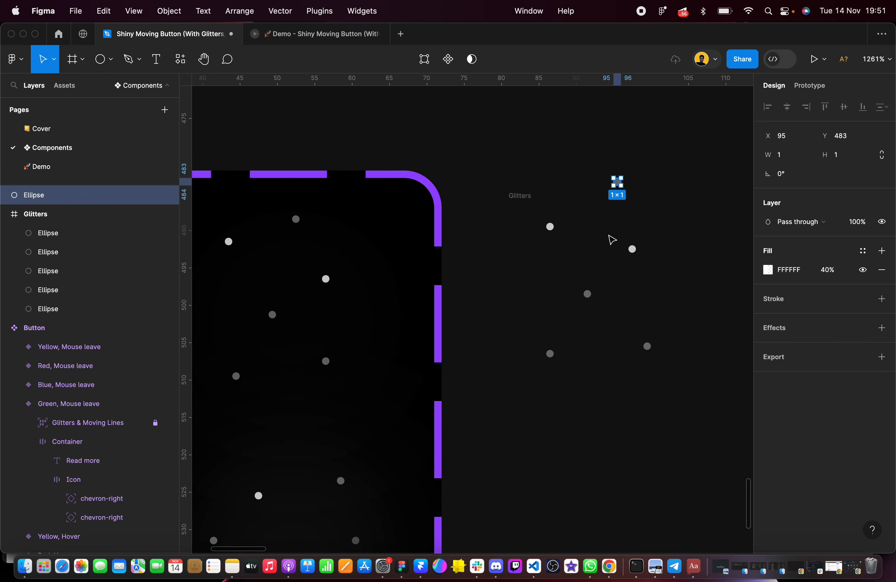
pyautogui.click(588, 294)
pyautogui.click(730, 283)
# Move the new Glitters frame away from the finished component, to X 114, Y 487
pyautogui.click(516, 199)
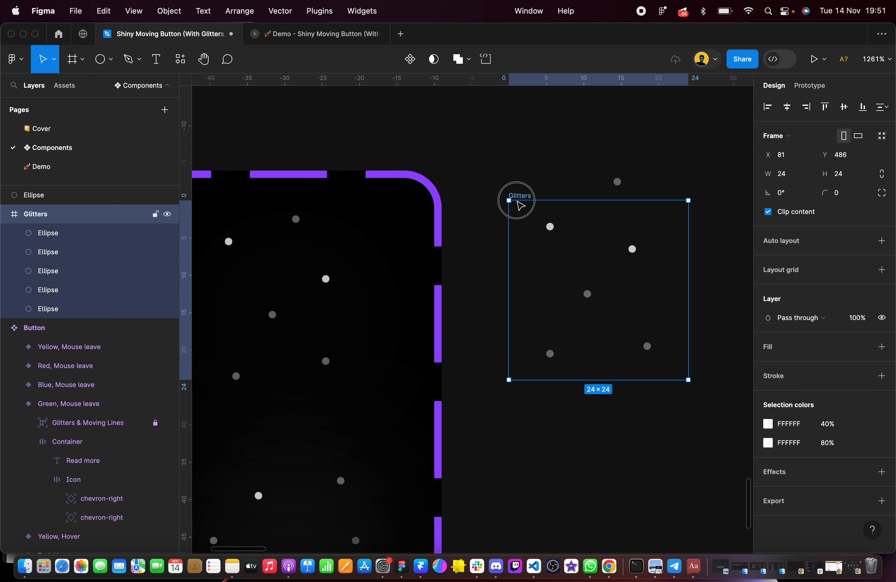
pyautogui.scroll(-5, 516, 200)
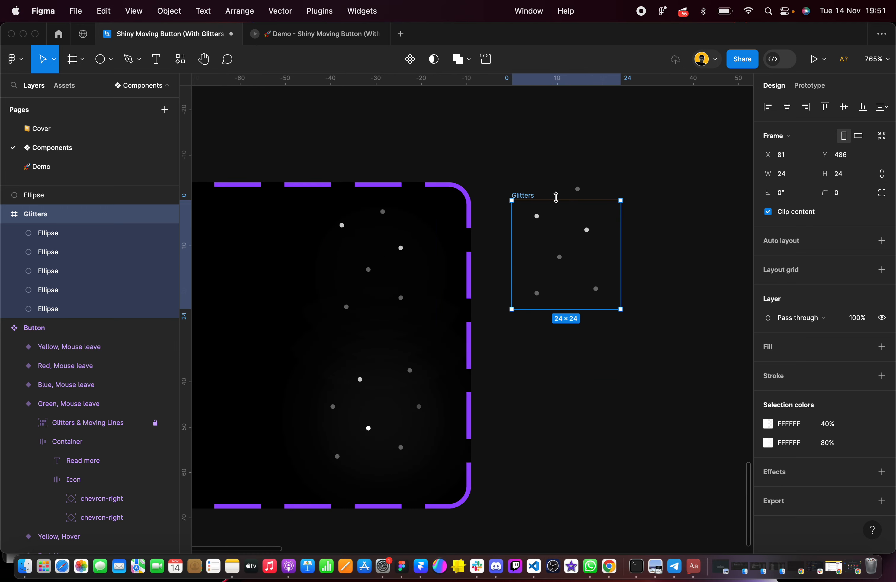
pyautogui.hscroll(5, 529, 198)
pyautogui.scroll(-3, 529, 198)
pyautogui.moveTo(510, 204); pyautogui.dragTo(657, 216)
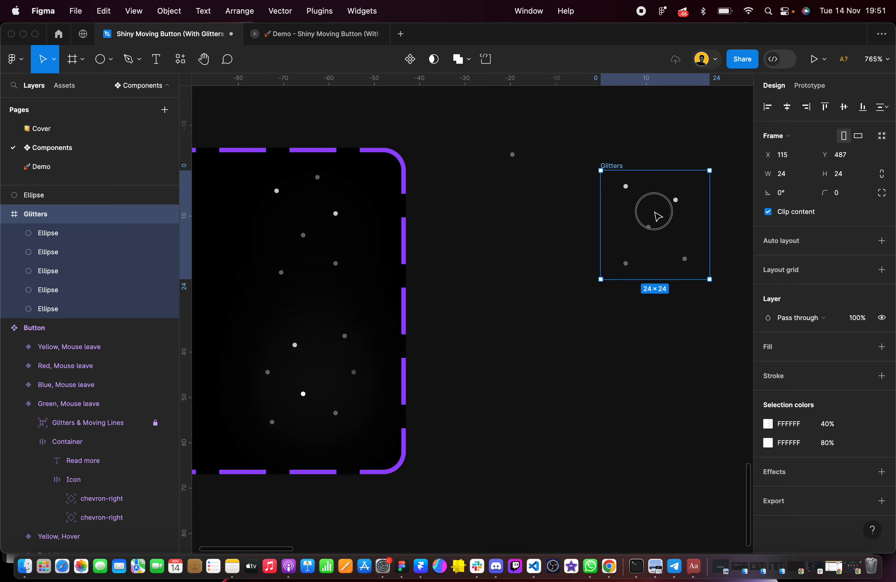
pyautogui.moveTo(640, 202); pyautogui.dragTo(635, 202)
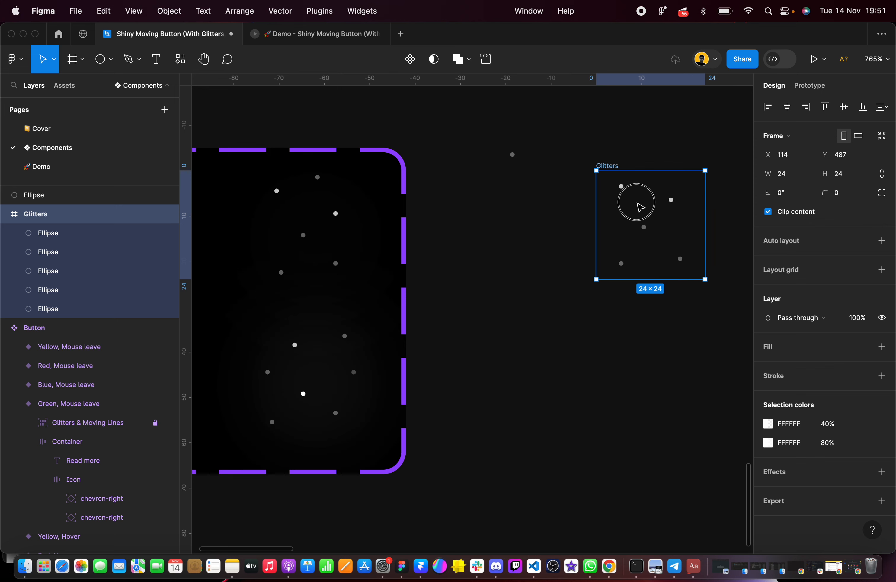
# Replace the loose dot outside the frame with a copy of the frame's middle dot, placed above the frame at X 13, Y -4
pyautogui.click(513, 159)
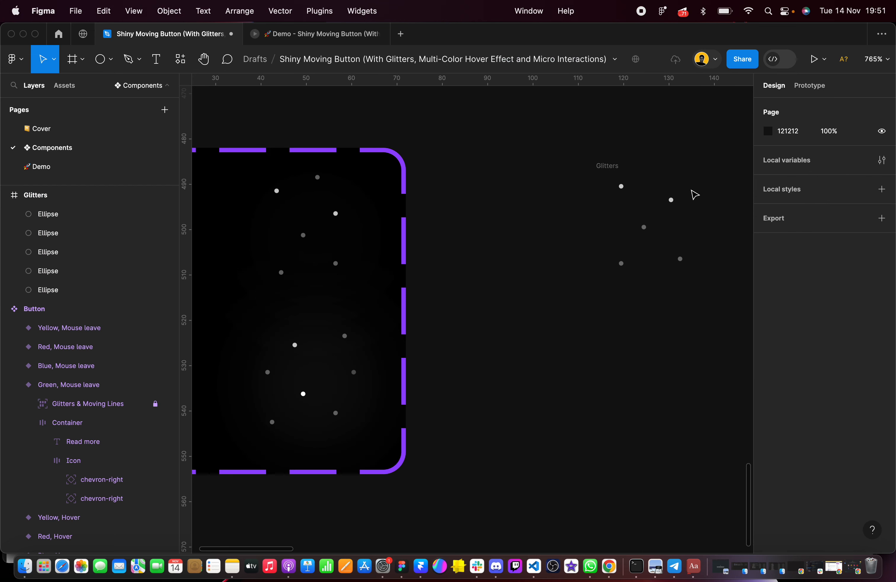
pyautogui.scroll(5, 695, 194)
pyautogui.click(524, 148)
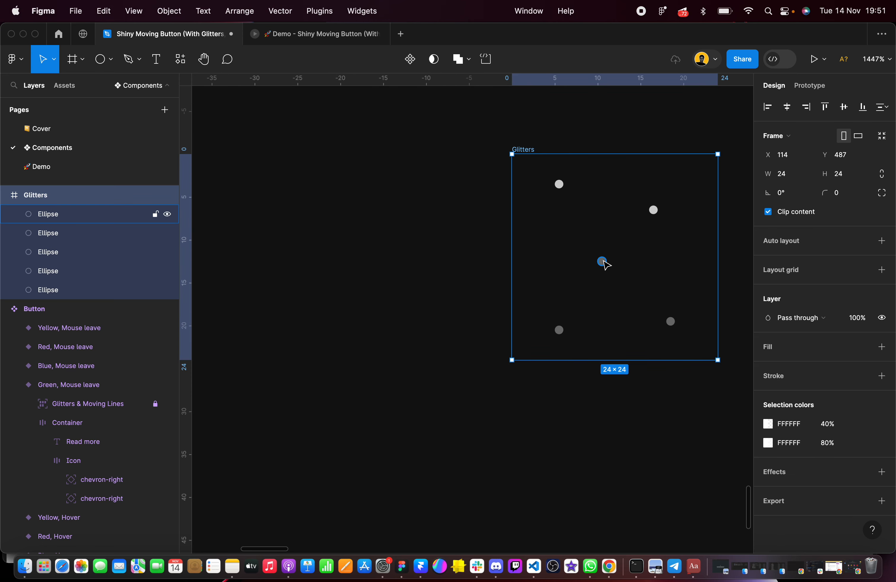
pyautogui.moveTo(603, 262); pyautogui.dragTo(625, 167)
pyautogui.scroll(3, 624, 168)
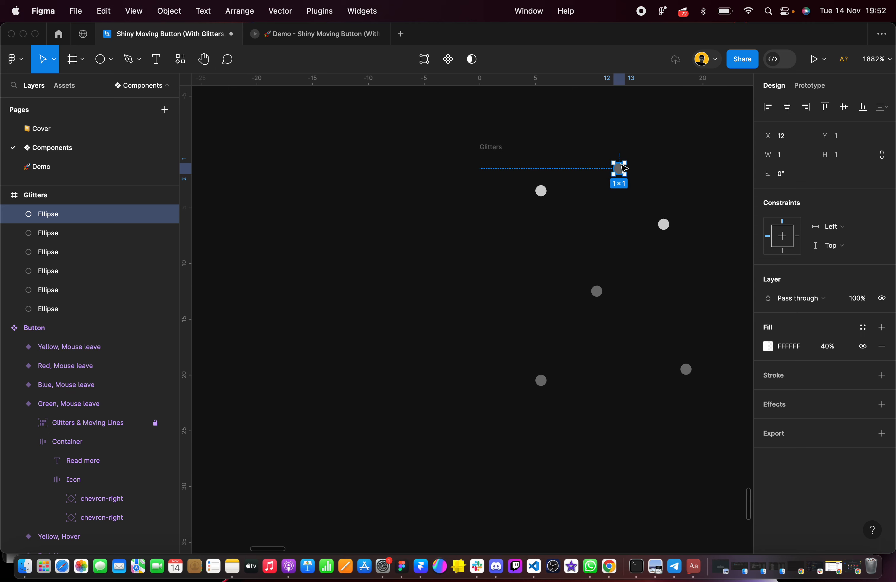
pyautogui.press('Up')
pyautogui.press('Up')
pyautogui.press('Up')
pyautogui.press('Up')
pyautogui.press('Up')
pyautogui.press('Right')
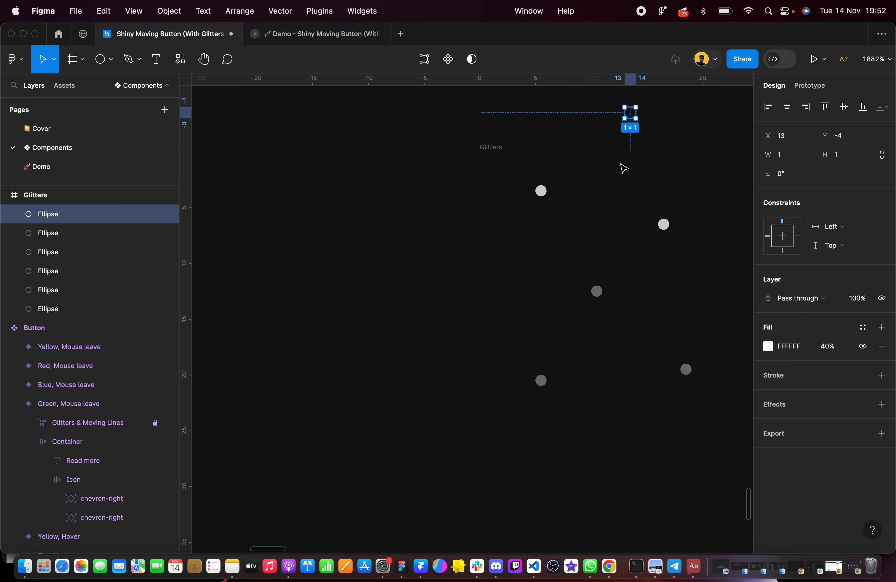
# Turn off content clipping for the new Glitters frame so the dot above its edge shows
pyautogui.scroll(3, 624, 168)
pyautogui.click(536, 171)
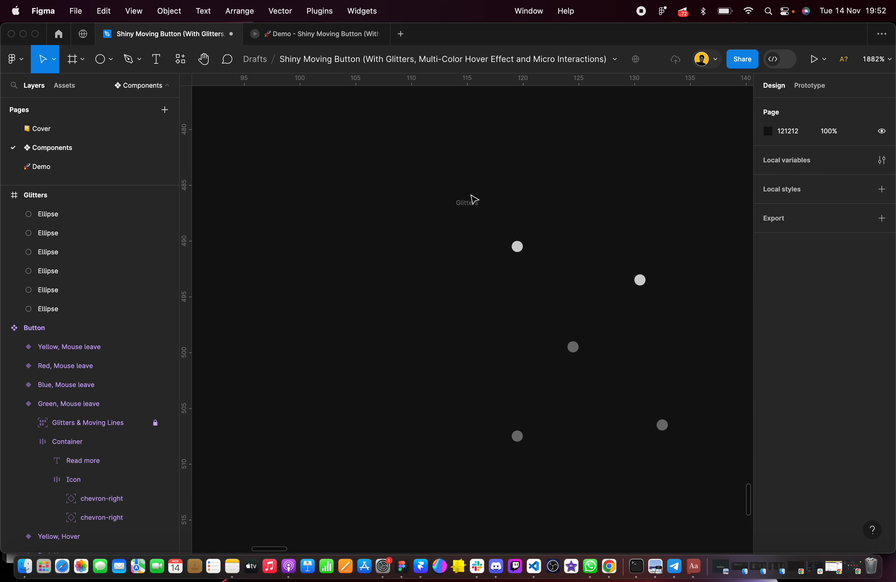
pyautogui.click(470, 201)
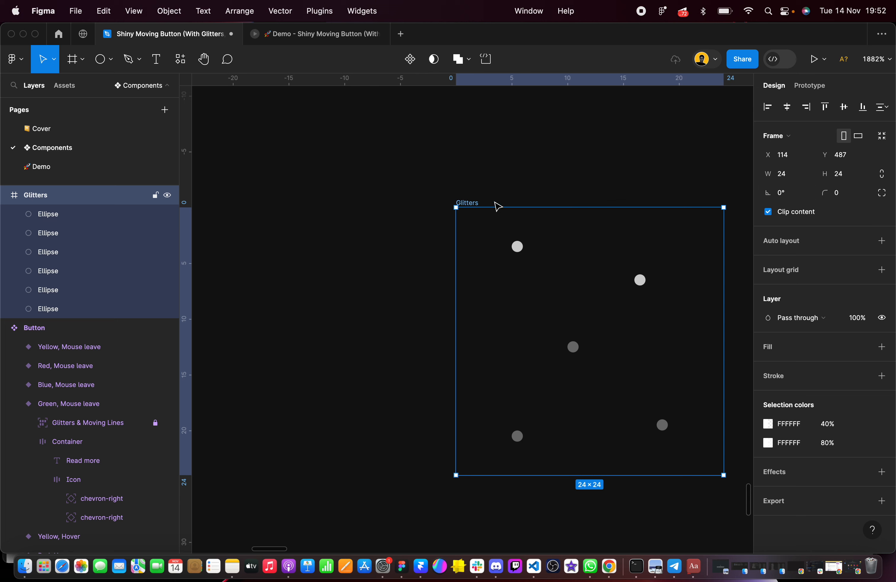
pyautogui.click(770, 213)
pyautogui.hscroll(3, 619, 172)
pyautogui.click(489, 173)
# Examine the large background ellipse in the finished component's Hover, Outside variant for its size, opacity and effect
pyautogui.scroll(-5, 492, 176)
pyautogui.click(410, 183)
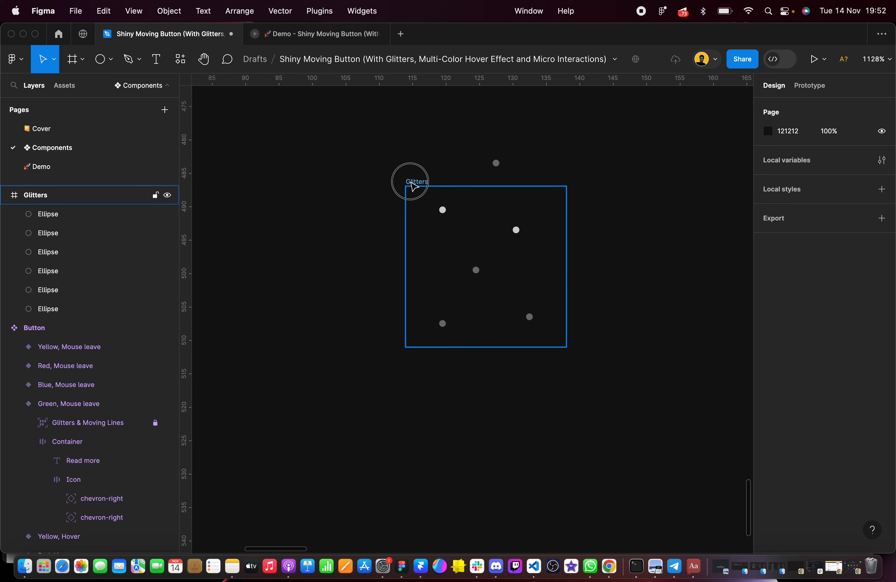
pyautogui.hscroll(-5, 549, 223)
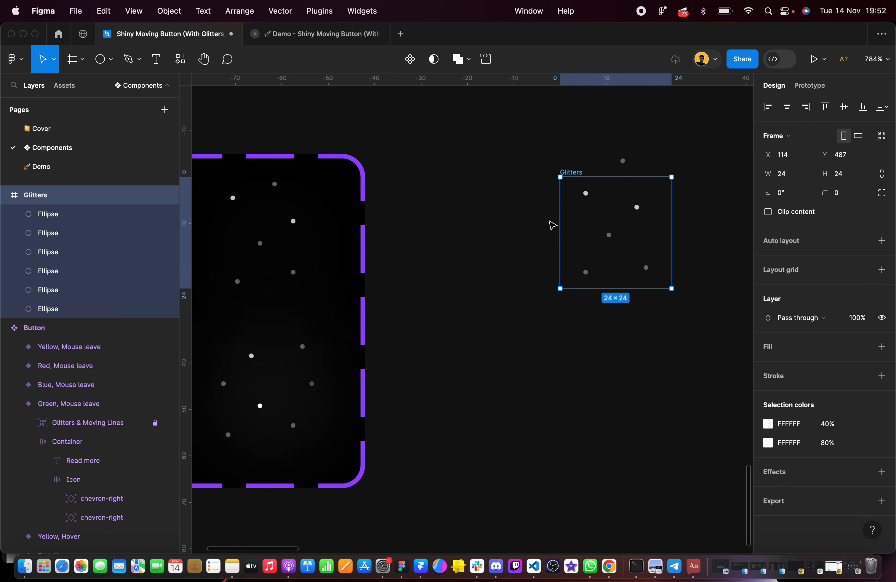
pyautogui.hscroll(-4, 551, 225)
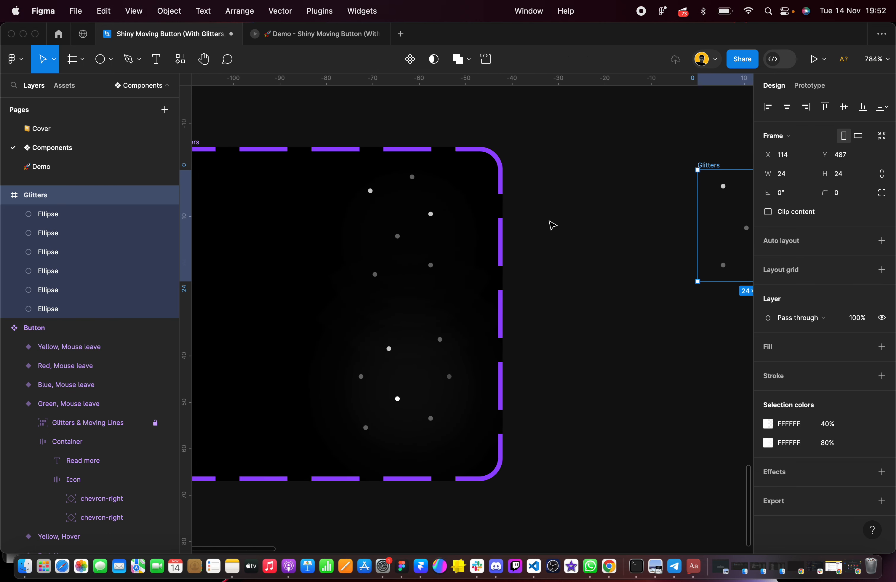
pyautogui.click(245, 219)
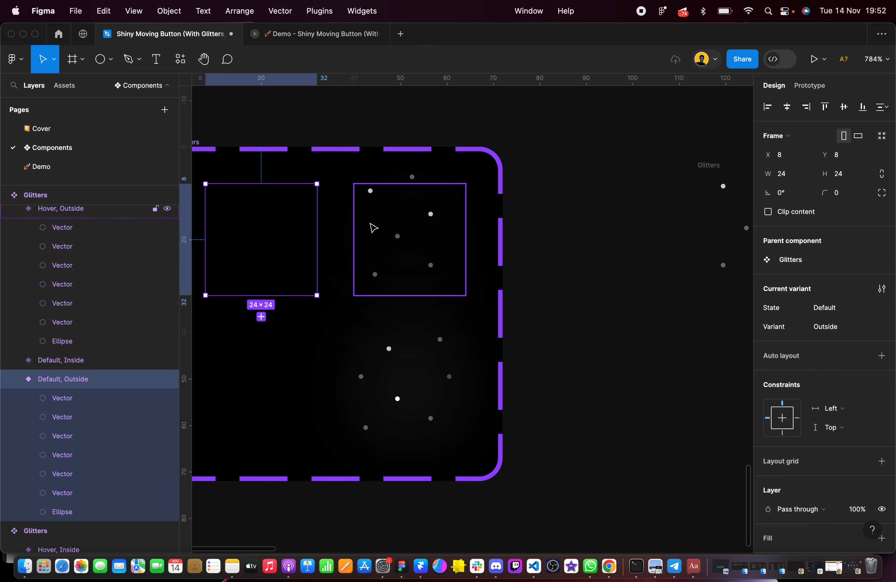
pyautogui.scroll(-3, 381, 228)
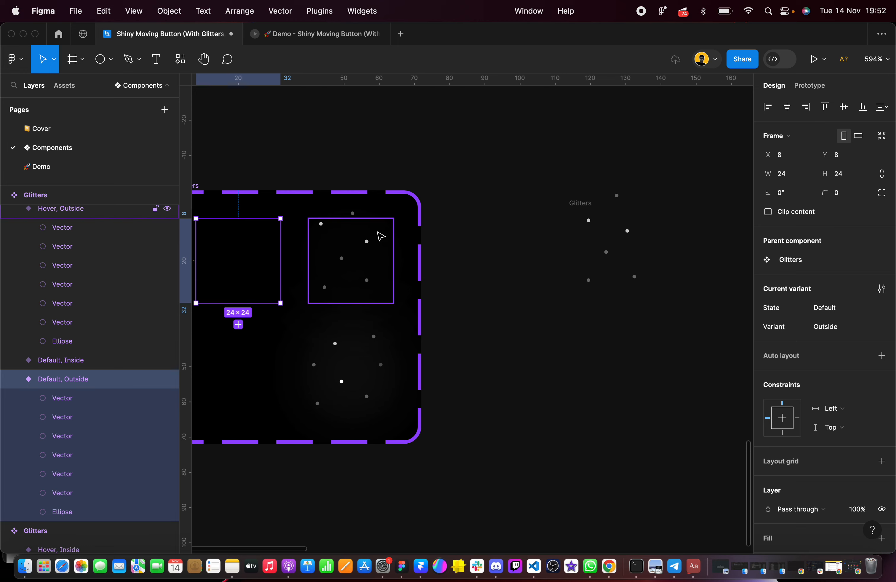
pyautogui.doubleClick(351, 242)
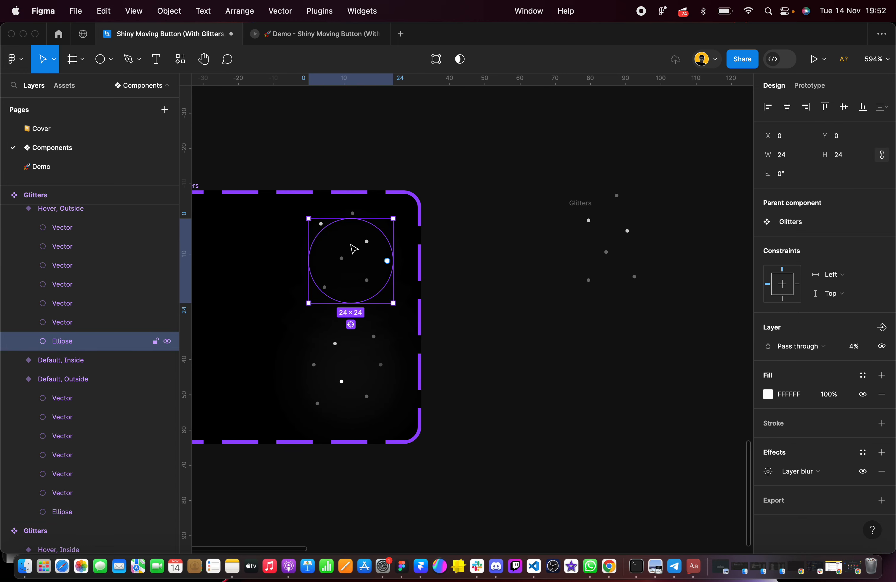
# Draw an ellipse about 16 × 13 over the dots inside the new Glitters frame
pyautogui.scroll(3, 380, 234)
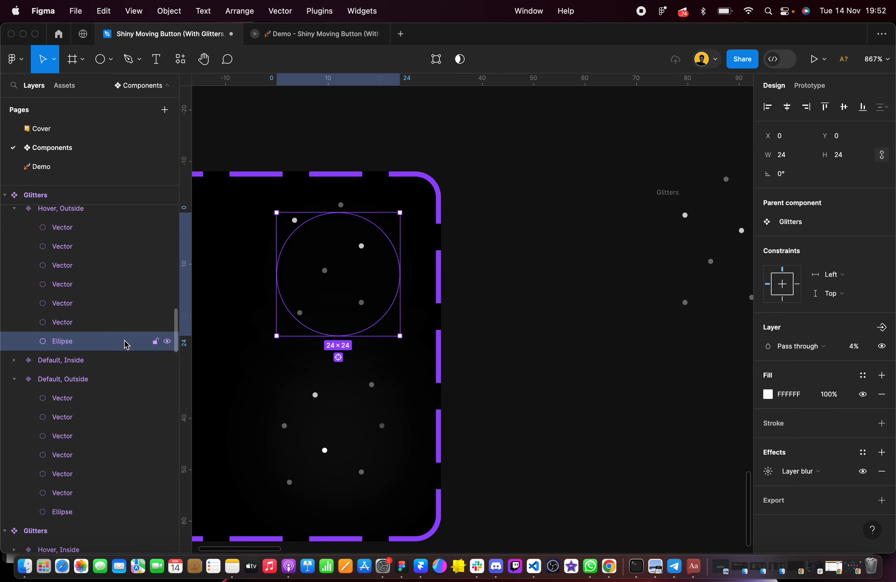
pyautogui.hscroll(5, 524, 240)
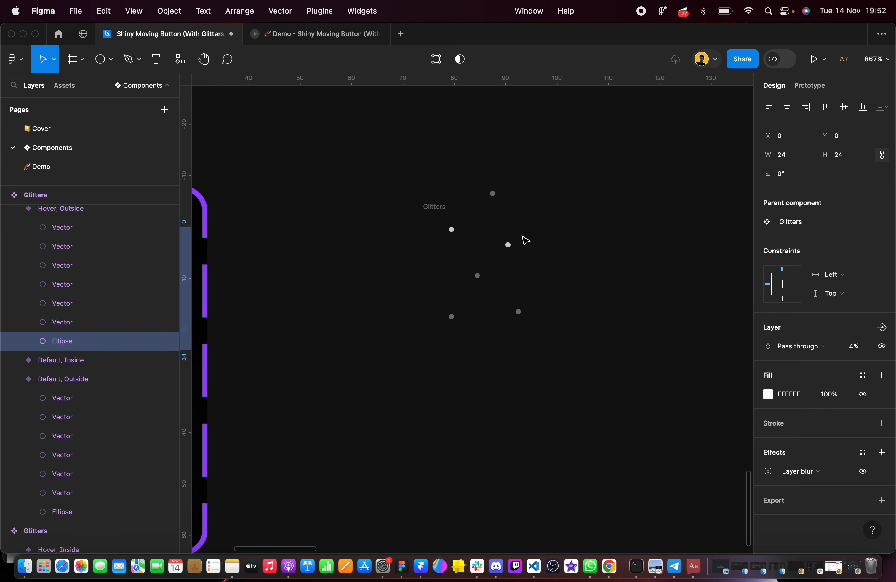
pyautogui.click(305, 168)
pyautogui.press('o')
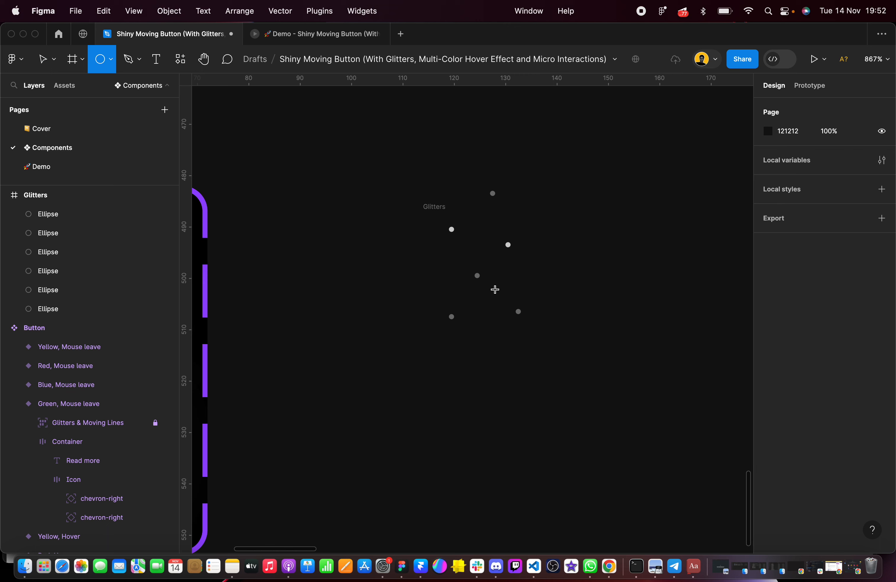
pyautogui.moveTo(439, 230); pyautogui.dragTo(521, 299)
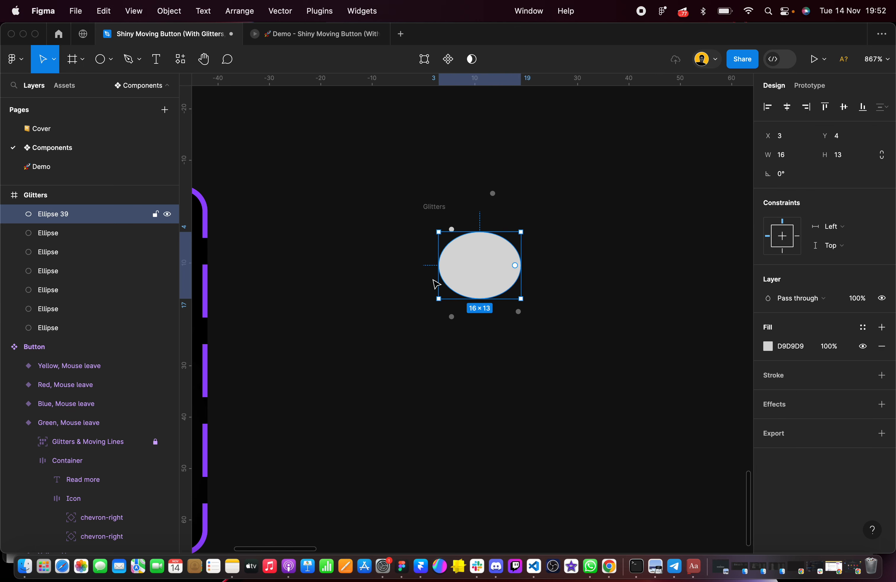
# Rename the newly drawn ellipse in the Glitters frame as Big Ellipse
pyautogui.doubleClick(84, 214)
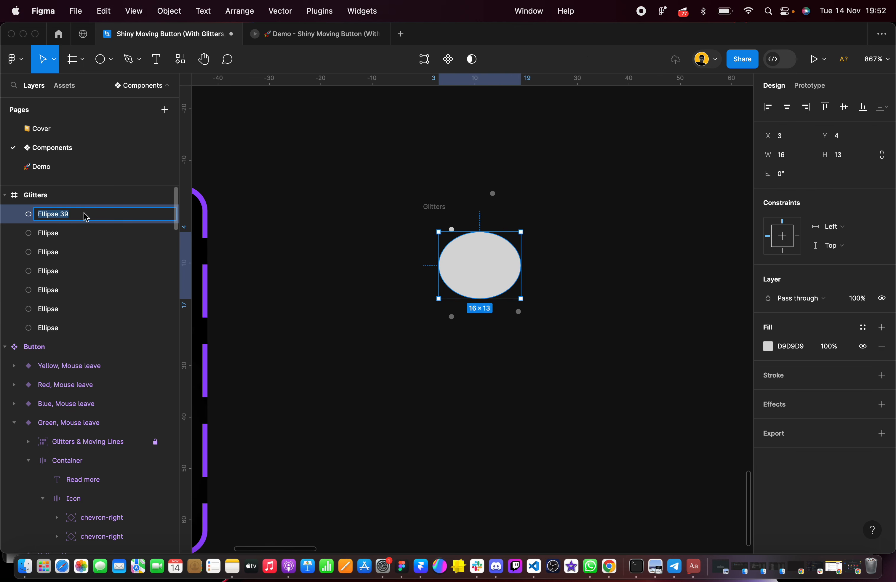
pyautogui.click(86, 218)
pyautogui.write('Big')
pyautogui.click(561, 294)
pyautogui.click(489, 259)
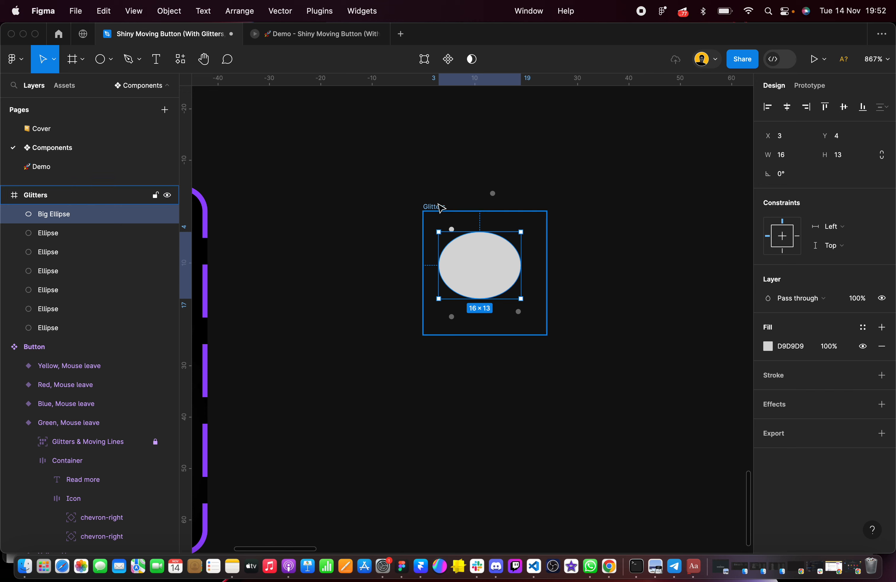
# Resize Big Ellipse to 24 × 24 and center it horizontally and vertically in the new Glitters frame
pyautogui.click(439, 208)
pyautogui.scroll(3, 438, 207)
pyautogui.click(490, 270)
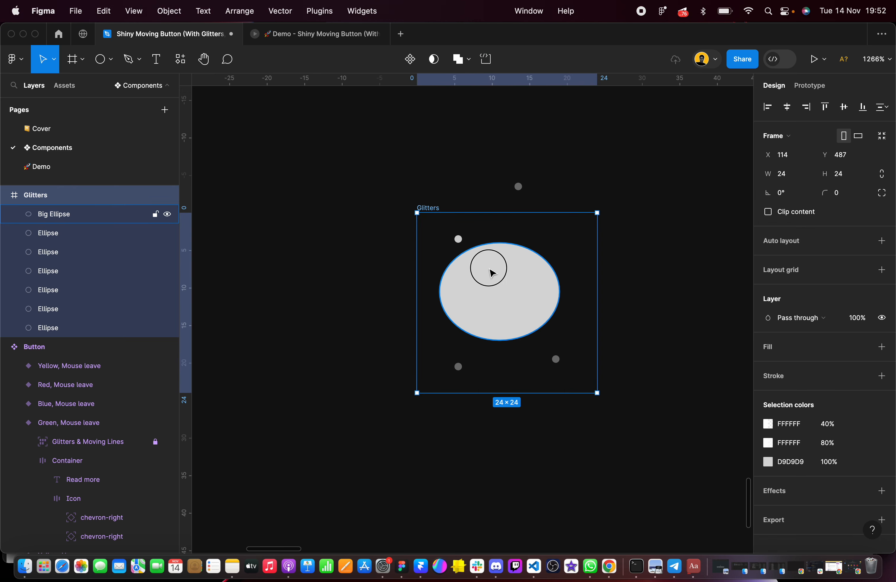
pyautogui.click(791, 154)
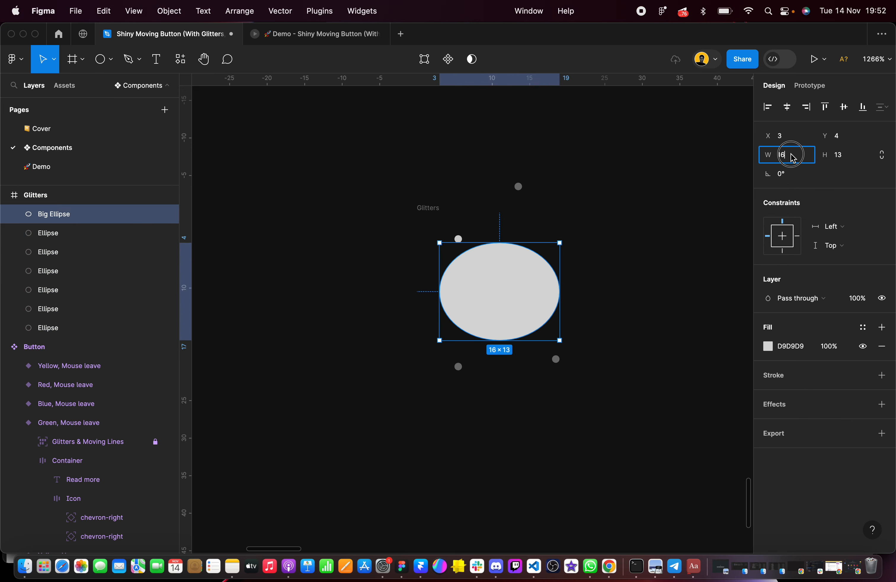
pyautogui.write('24')
pyautogui.press('Tab')
pyautogui.press('Return')
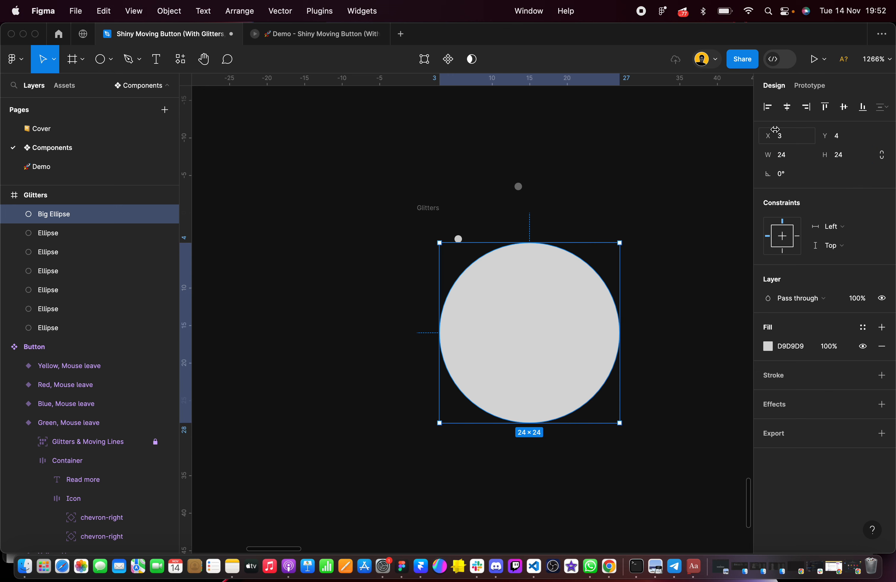
pyautogui.click(787, 106)
pyautogui.click(844, 107)
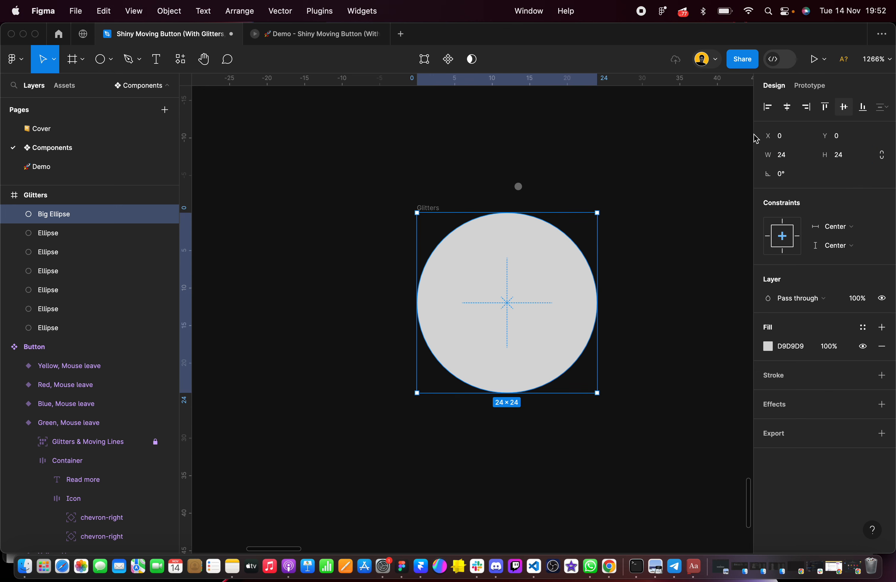
# Set Big Ellipse's fill color to FFFFFF
pyautogui.click(422, 195)
pyautogui.click(428, 209)
pyautogui.click(481, 268)
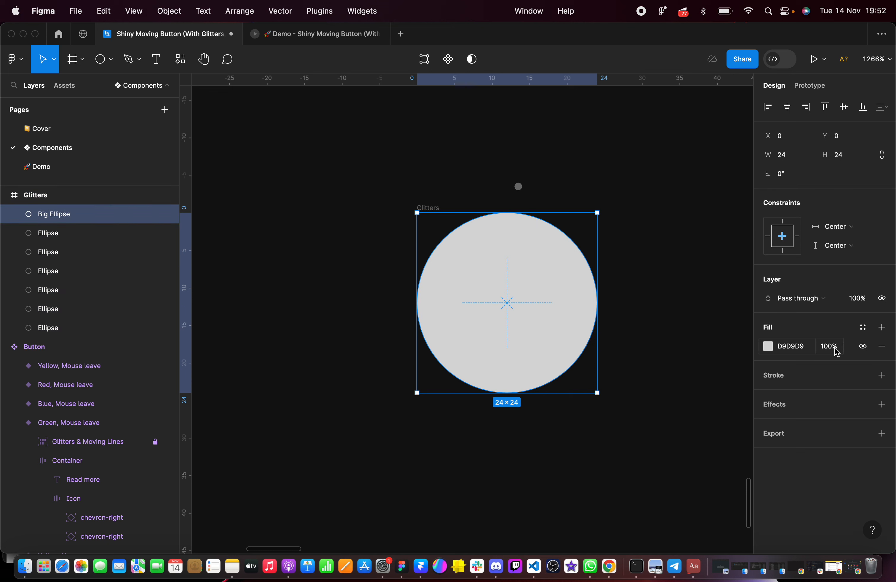
pyautogui.click(791, 346)
pyautogui.write('ffffff')
pyautogui.press('Return')
# Try a 4% fill opacity on Big Ellipse and check it against the finished component's background ellipse
pyautogui.click(831, 346)
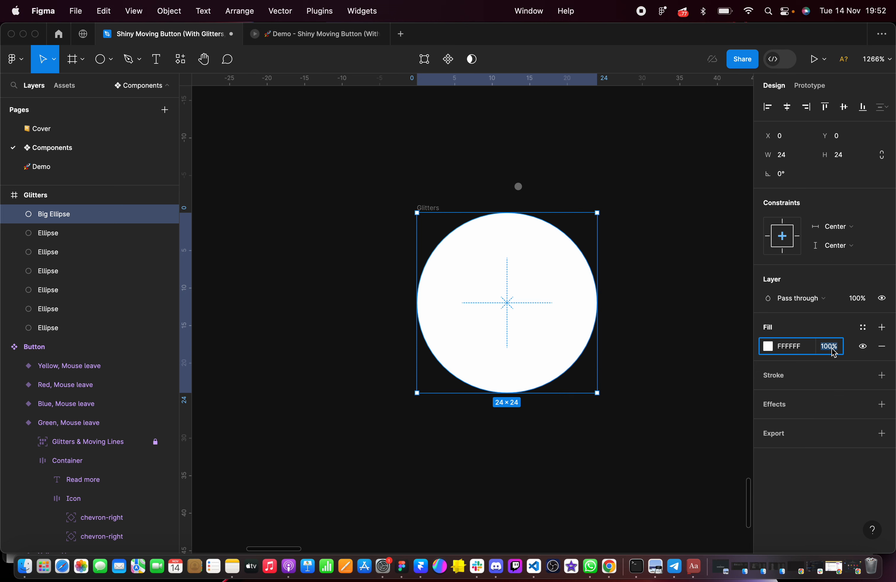
pyautogui.write('4')
pyautogui.press('Return')
pyautogui.scroll(-5, 701, 261)
pyautogui.scroll(-2, 701, 261)
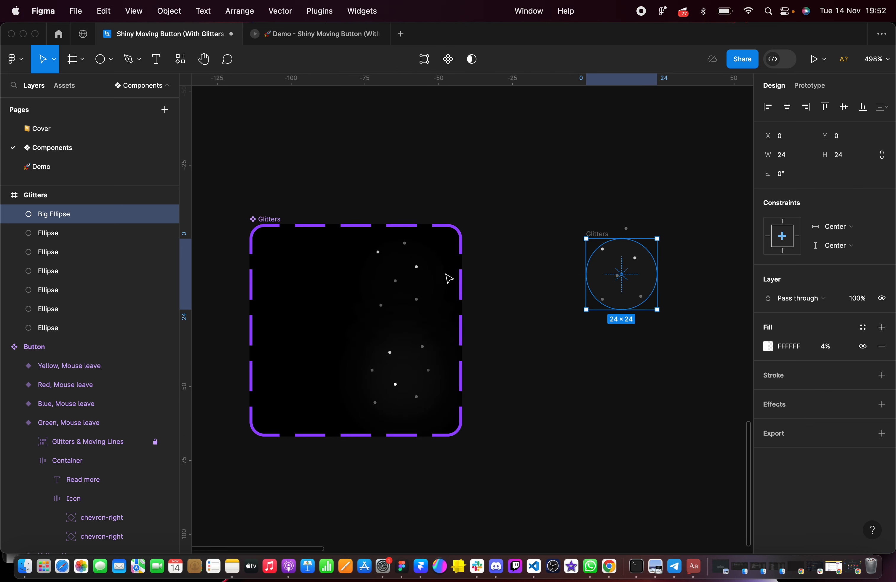
pyautogui.doubleClick(414, 280)
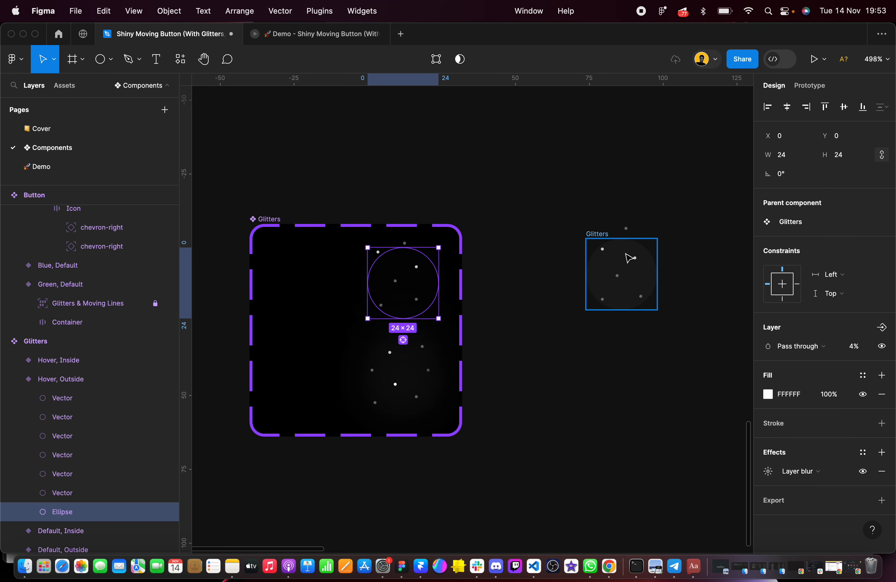
# Set Big Ellipse's fill opacity to 100% and its layer opacity to 4%
pyautogui.scroll(3, 627, 255)
pyautogui.doubleClick(585, 262)
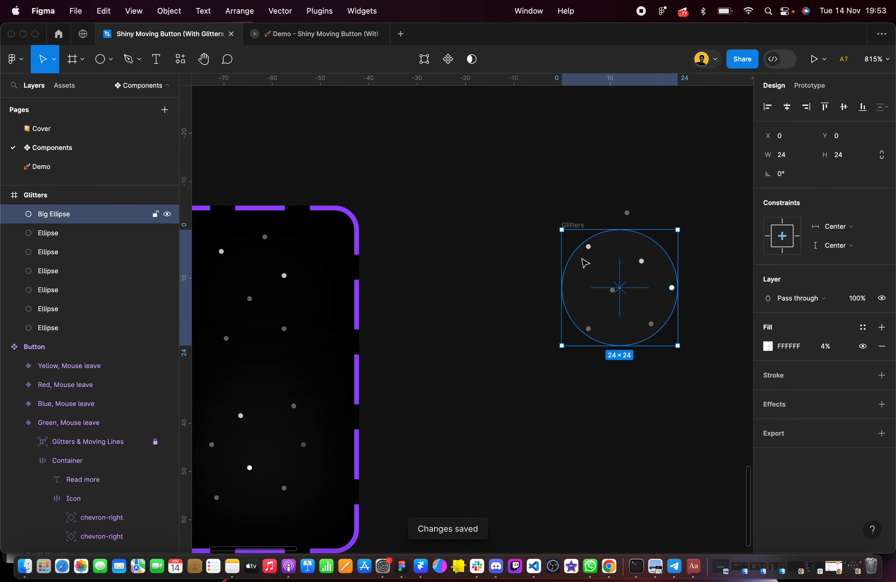
pyautogui.click(826, 347)
pyautogui.write('100')
pyautogui.press('Return')
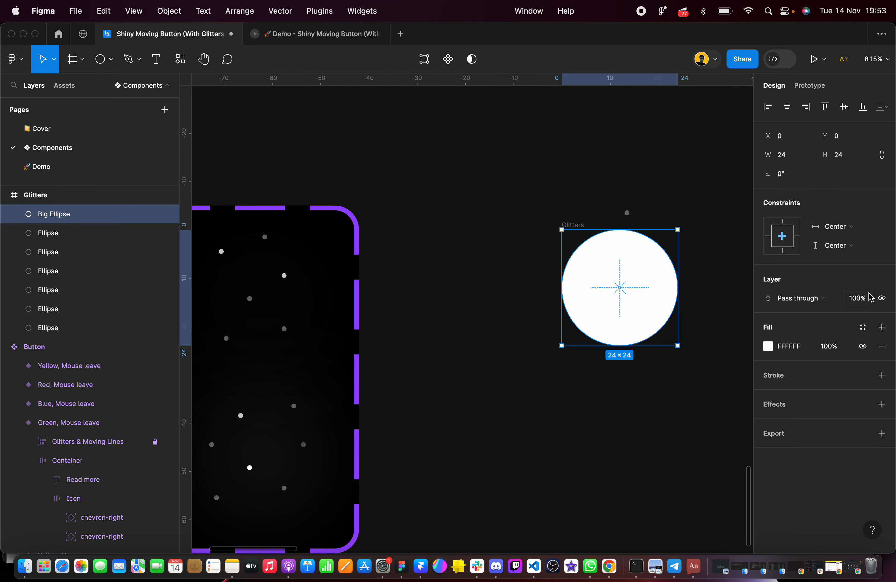
pyautogui.click(870, 295)
pyautogui.write('4')
pyautogui.press('Return')
pyautogui.click(711, 271)
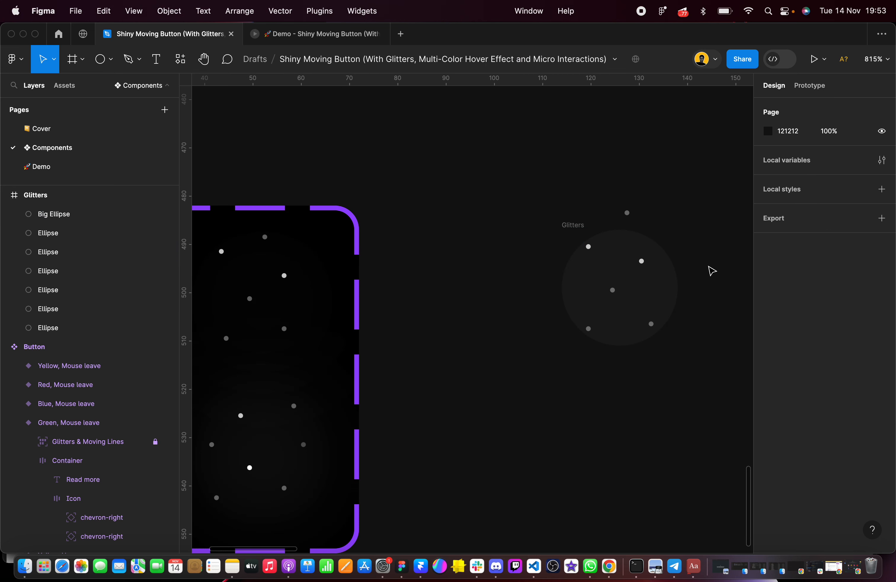
# Compare the finished Hover, Outside variant and its background ellipse with the new Glitters frame for opacity, fill and effects
pyautogui.click(293, 262)
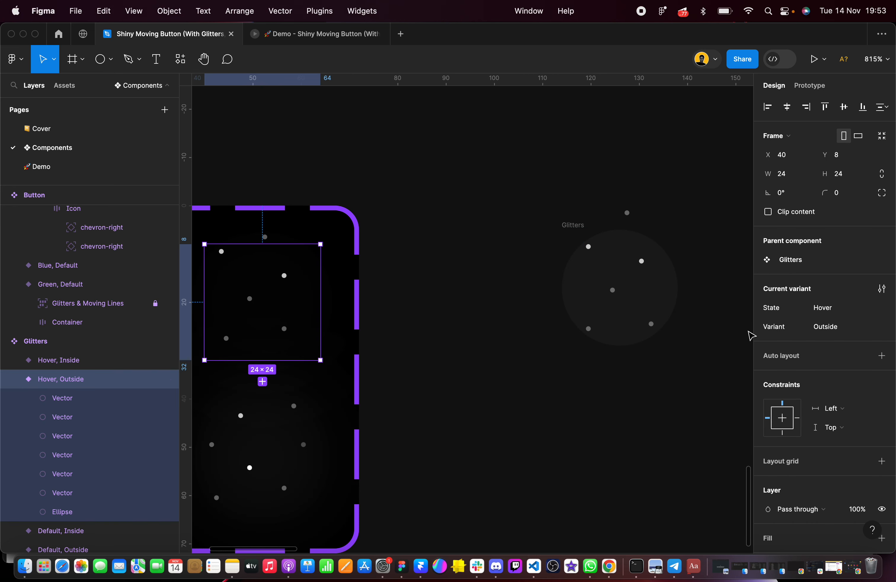
pyautogui.scroll(-2, 832, 387)
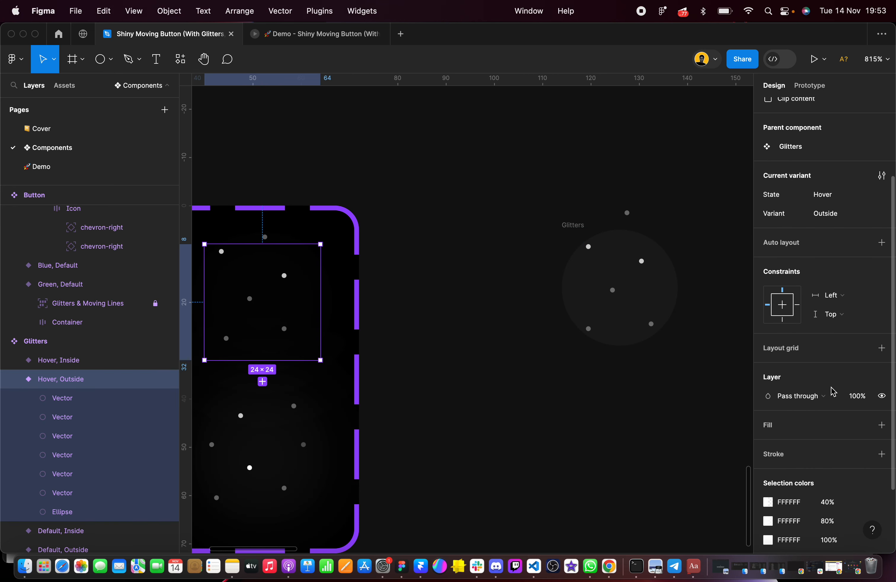
pyautogui.click(301, 267)
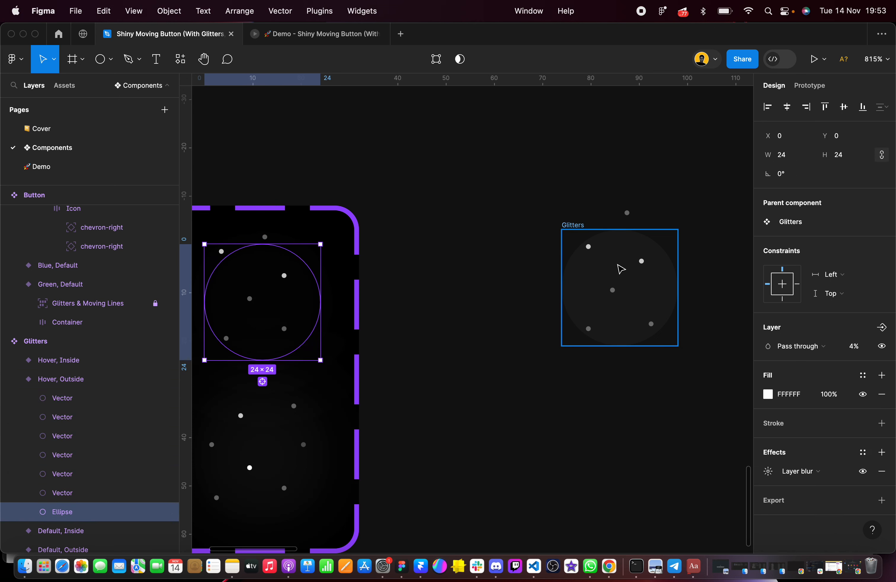
pyautogui.click(561, 224)
pyautogui.click(574, 225)
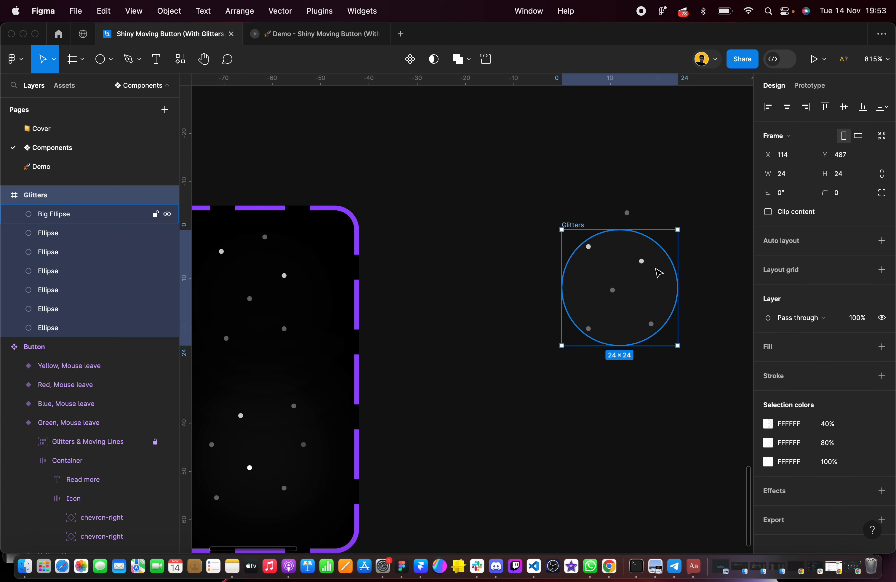
pyautogui.hscroll(3, 660, 273)
pyautogui.scroll(-1, 659, 273)
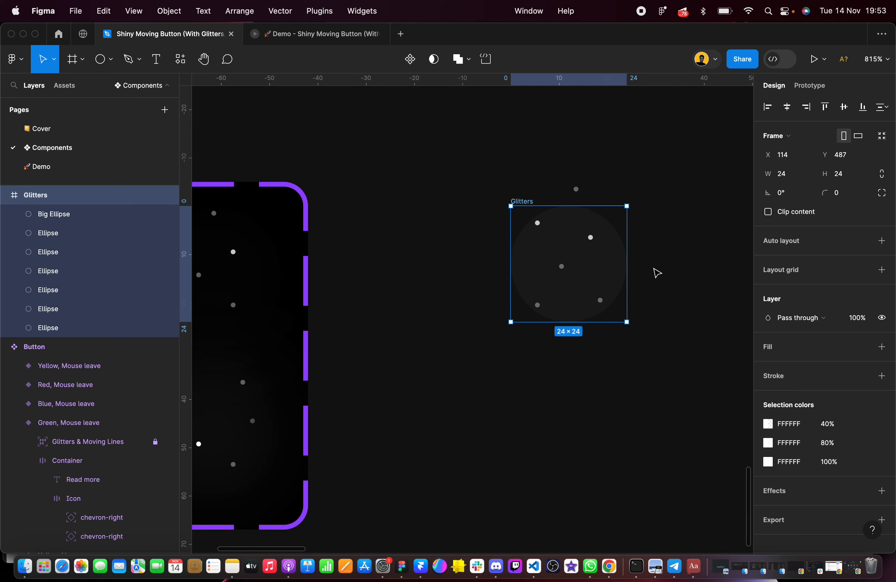
pyautogui.scroll(3, 622, 251)
pyautogui.scroll(-5, 624, 252)
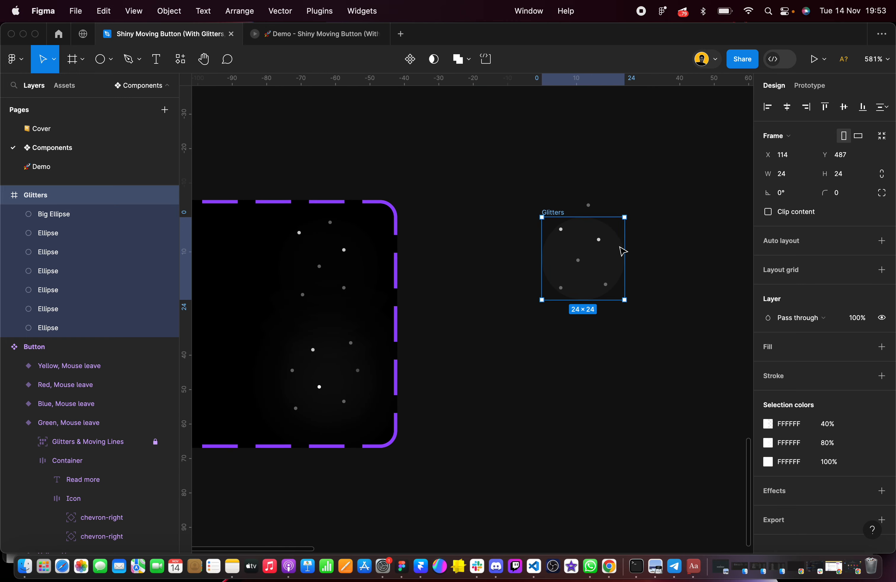
pyautogui.scroll(5, 346, 381)
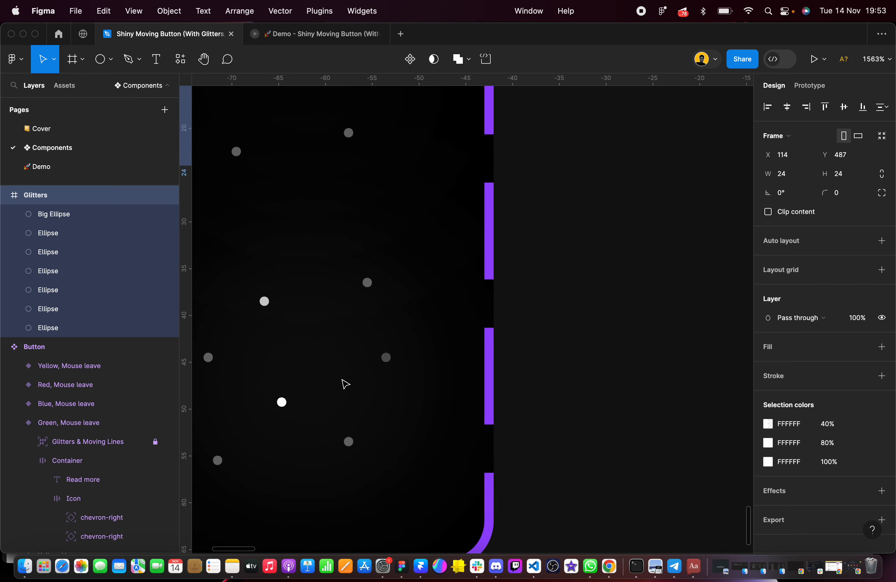
pyautogui.scroll(3, 342, 380)
pyautogui.hscroll(-1, 342, 381)
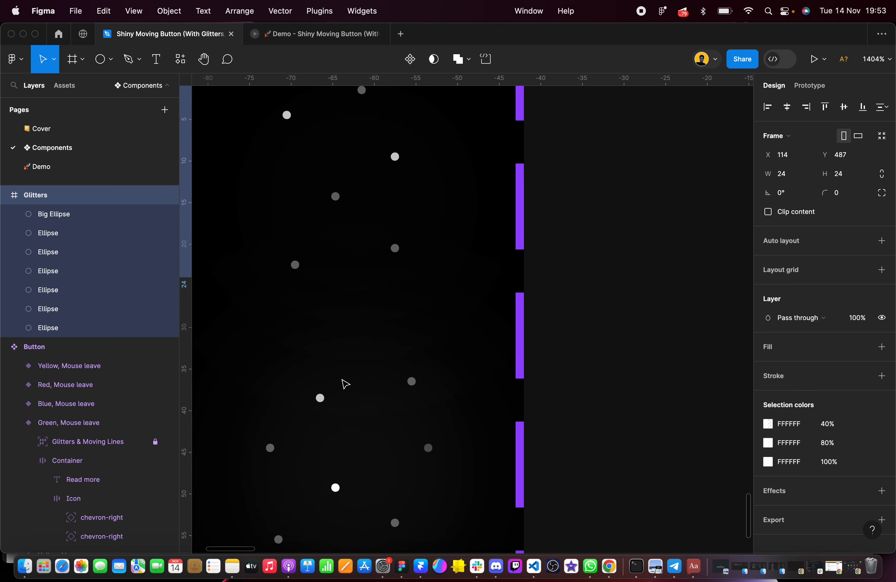
pyautogui.doubleClick(396, 212)
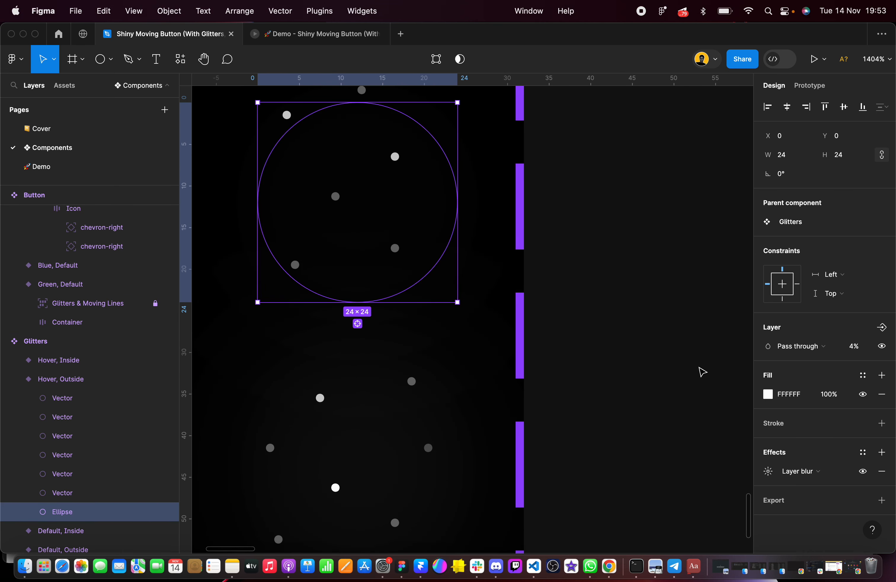
pyautogui.hscroll(5, 699, 370)
pyautogui.scroll(-3, 704, 340)
# Add a Layer blur effect to Big Ellipse and open its blur settings
pyautogui.click(688, 270)
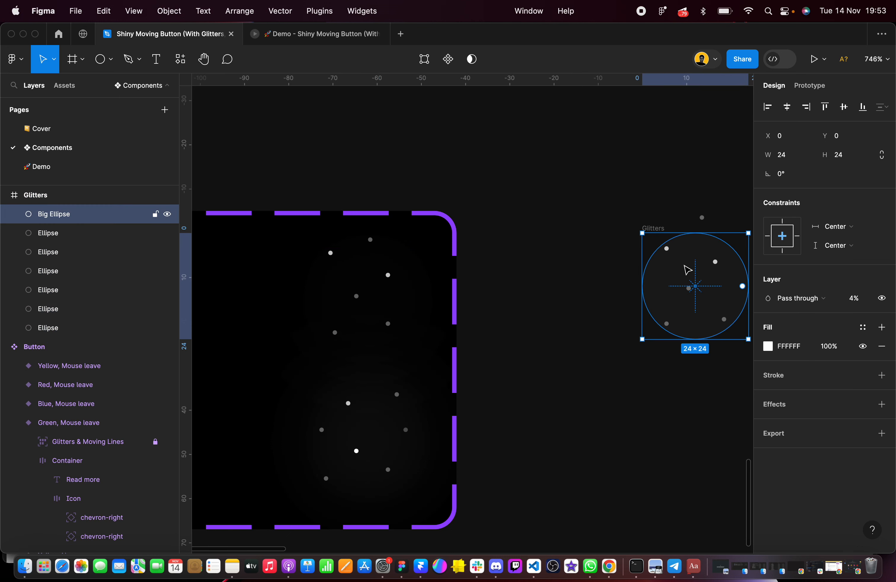
pyautogui.scroll(5, 705, 256)
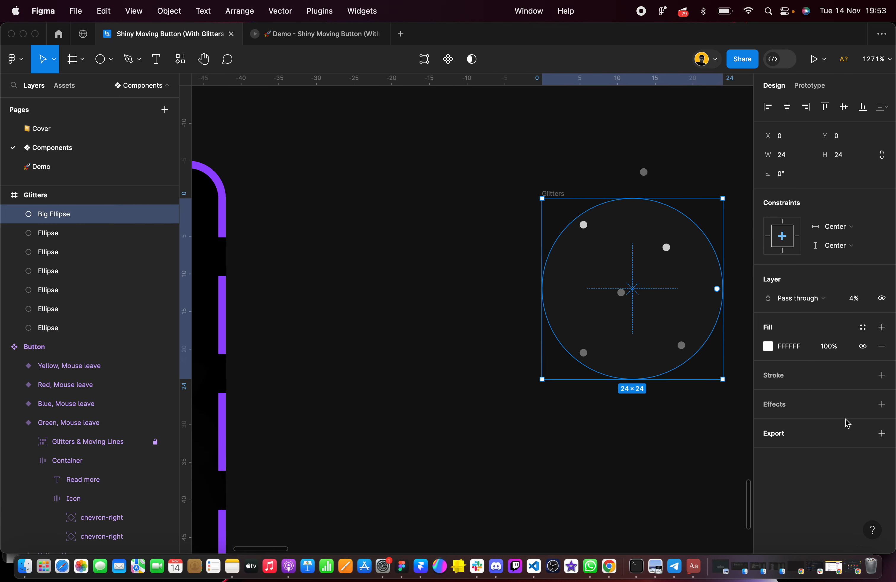
pyautogui.click(882, 404)
pyautogui.click(815, 429)
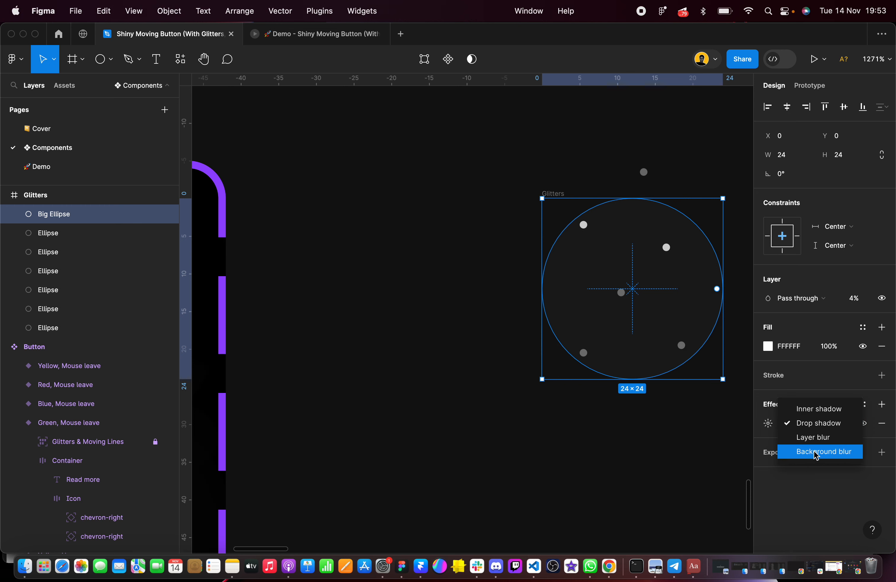
pyautogui.click(816, 436)
pyautogui.click(775, 430)
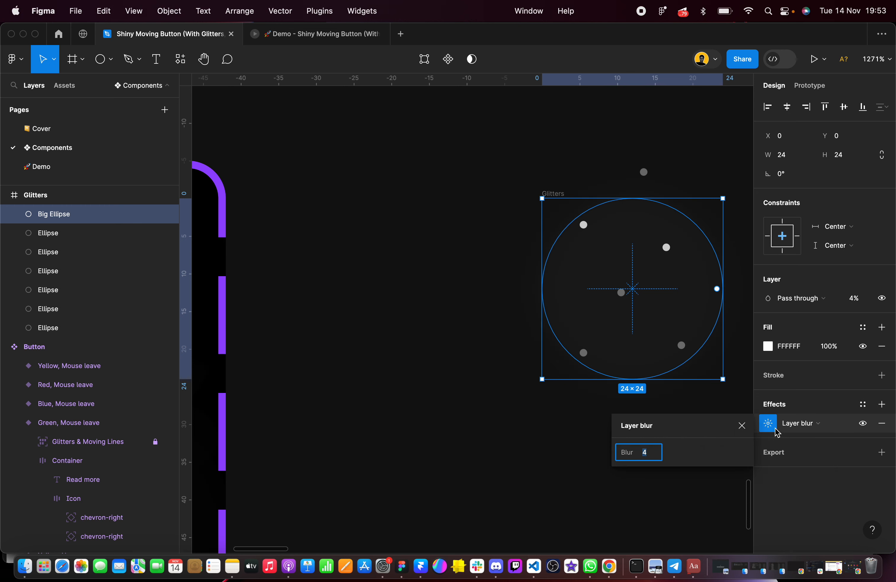
# Check the layer blur amount on the finished component's background ellipse and set Big Ellipse's layer blur to 24
pyautogui.scroll(-3, 493, 394)
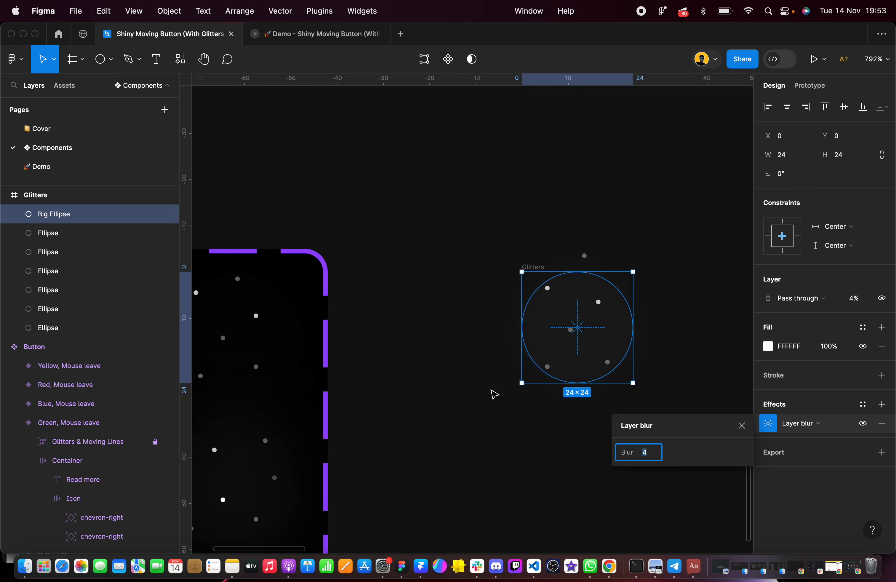
pyautogui.click(249, 332)
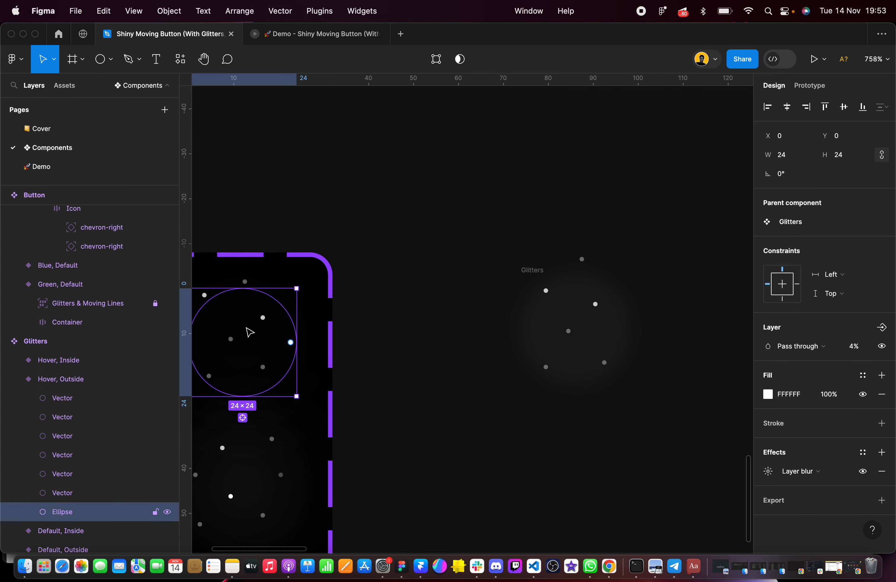
pyautogui.click(768, 472)
pyautogui.click(584, 292)
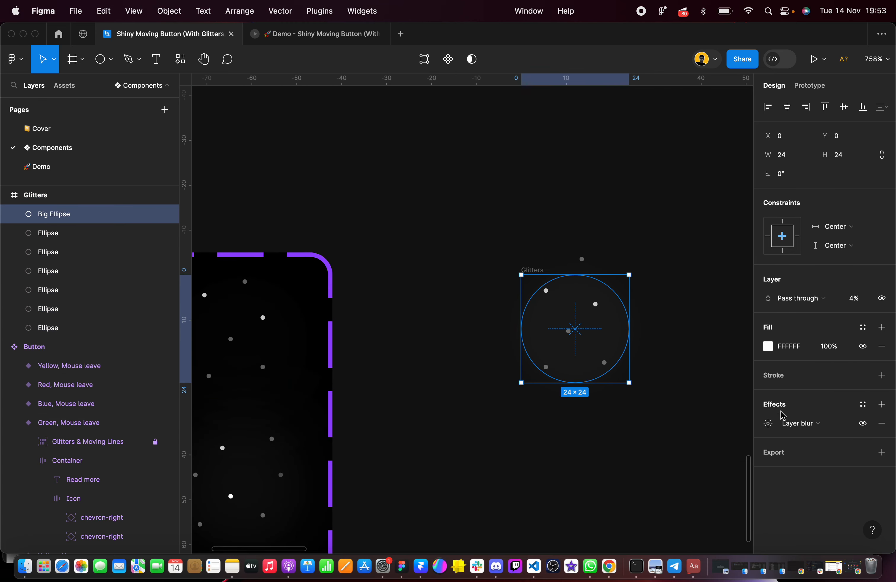
pyautogui.click(768, 423)
pyautogui.write('24')
pyautogui.press('Return')
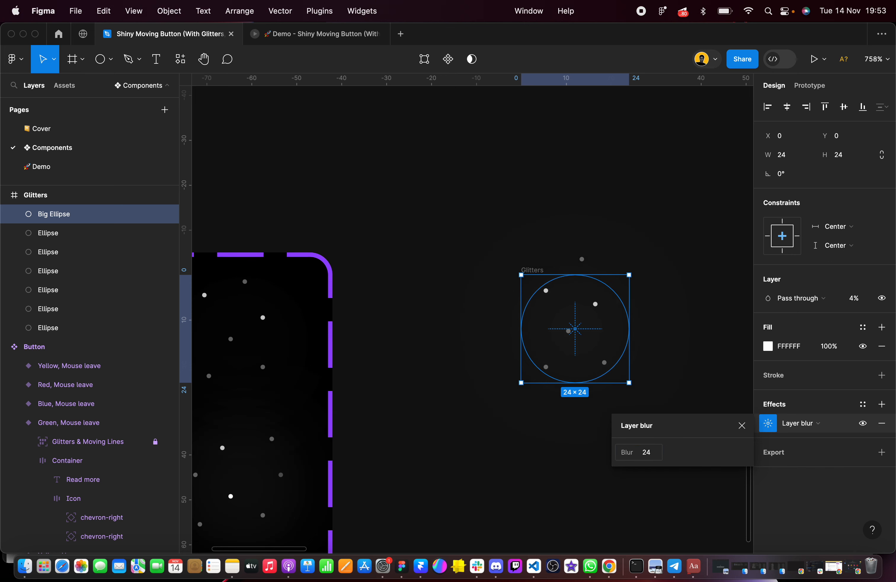
pyautogui.click(720, 299)
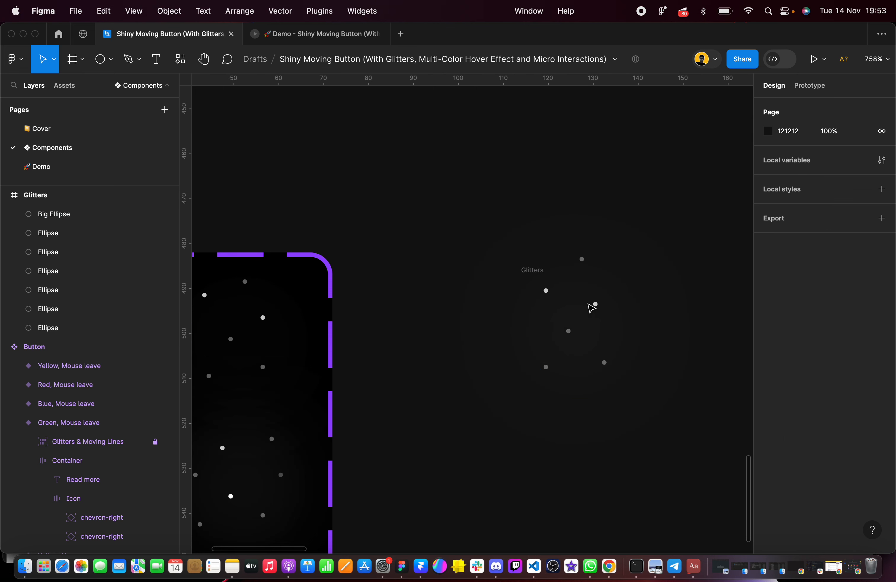
# Compare Big Ellipse and the new Glitters frame with the background ellipse and dots of the finished Hover, Outside variant
pyautogui.click(548, 309)
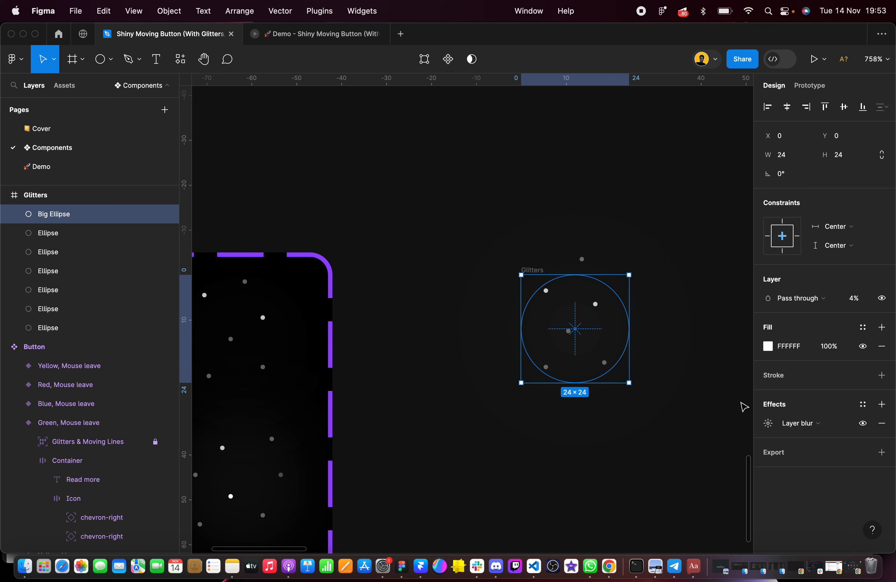
pyautogui.keyDown('super'); pyautogui.click(271, 307); pyautogui.keyUp('super')
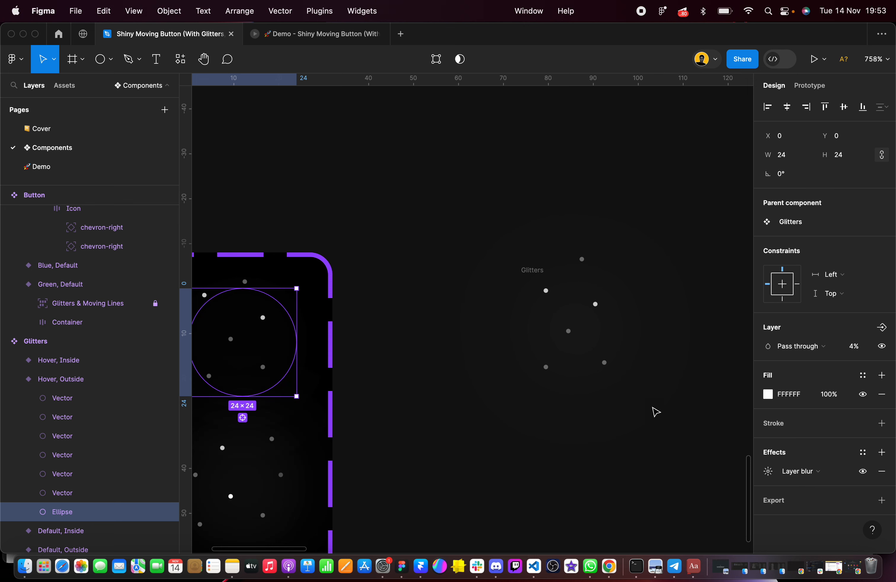
pyautogui.click(548, 316)
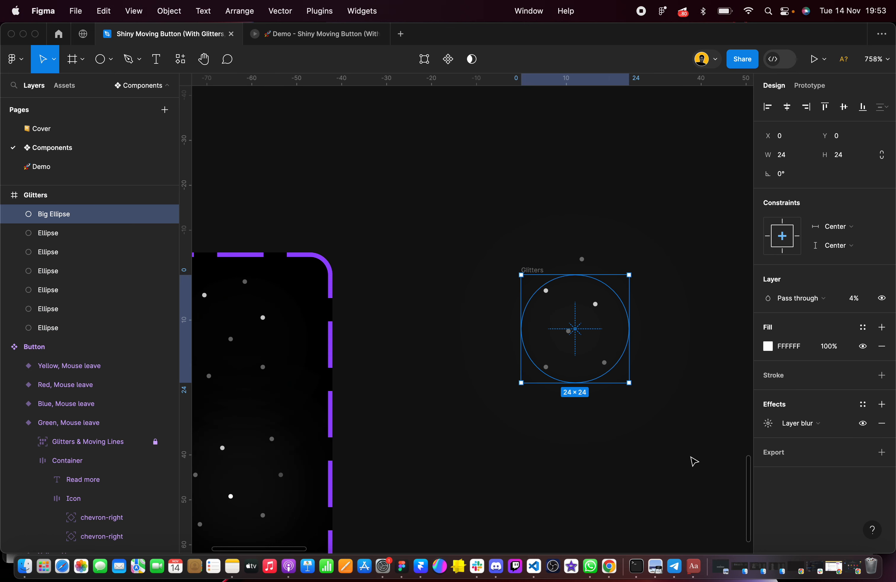
pyautogui.click(694, 461)
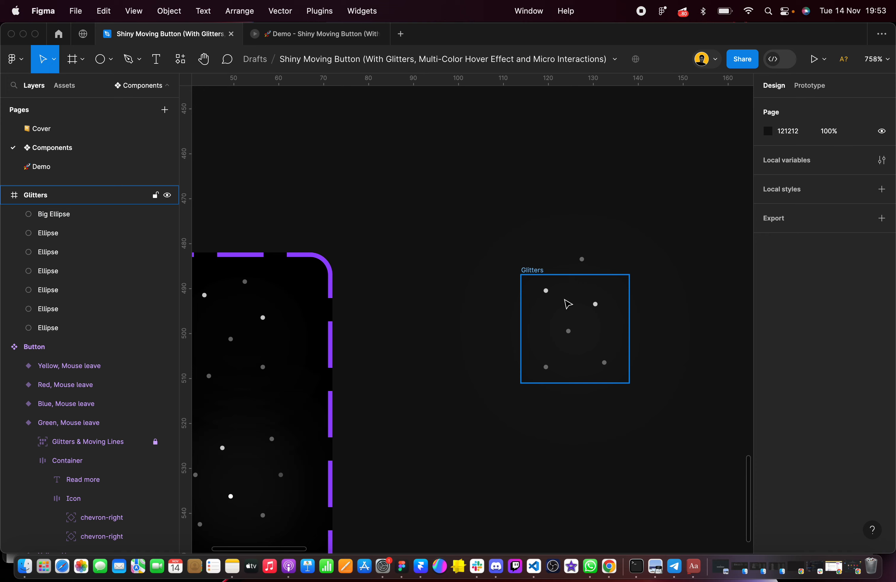
pyautogui.scroll(-3, 566, 304)
pyautogui.scroll(5, 396, 384)
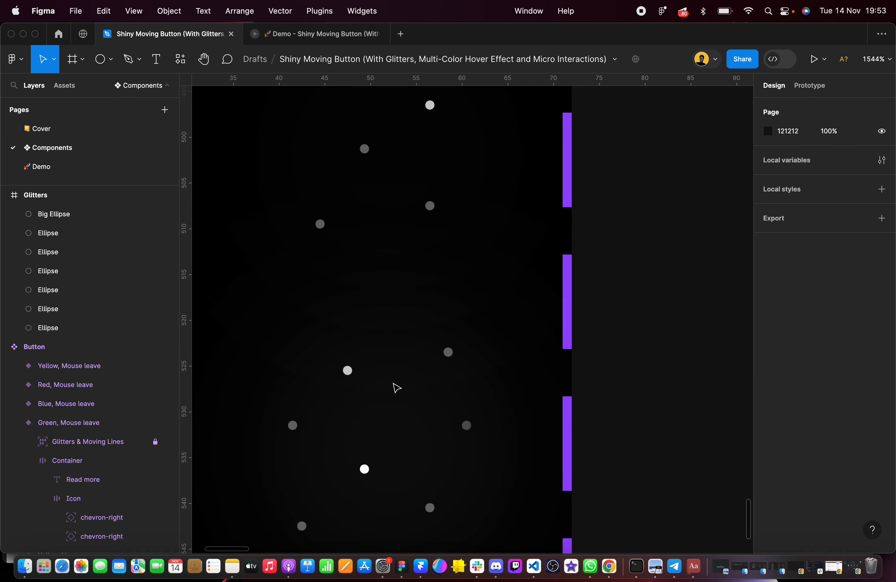
pyautogui.scroll(-3, 396, 388)
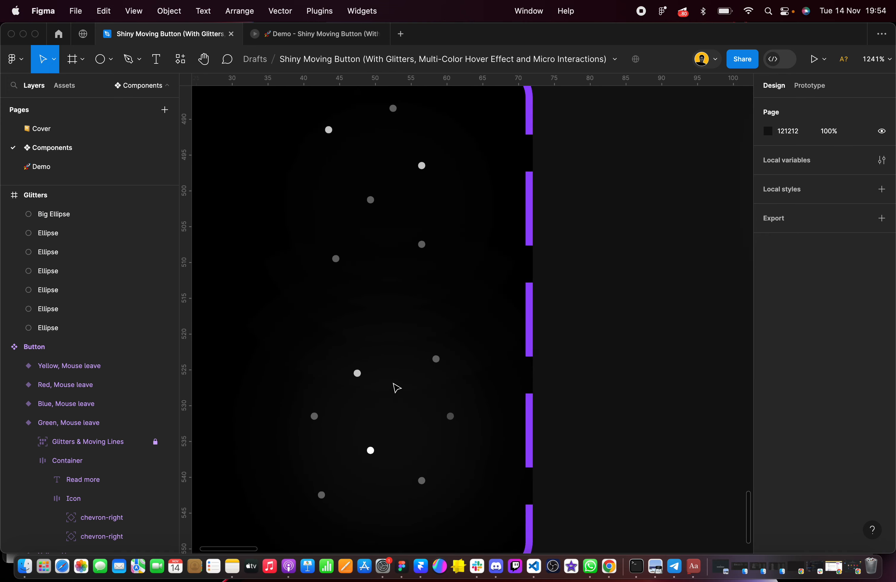
pyautogui.click(390, 232)
pyautogui.scroll(-3, 391, 233)
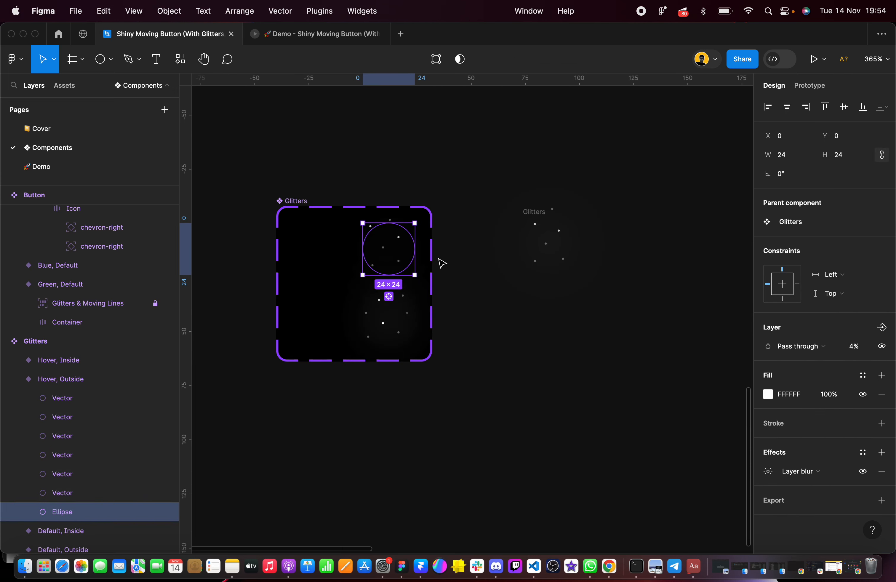
pyautogui.click(440, 262)
pyautogui.click(536, 226)
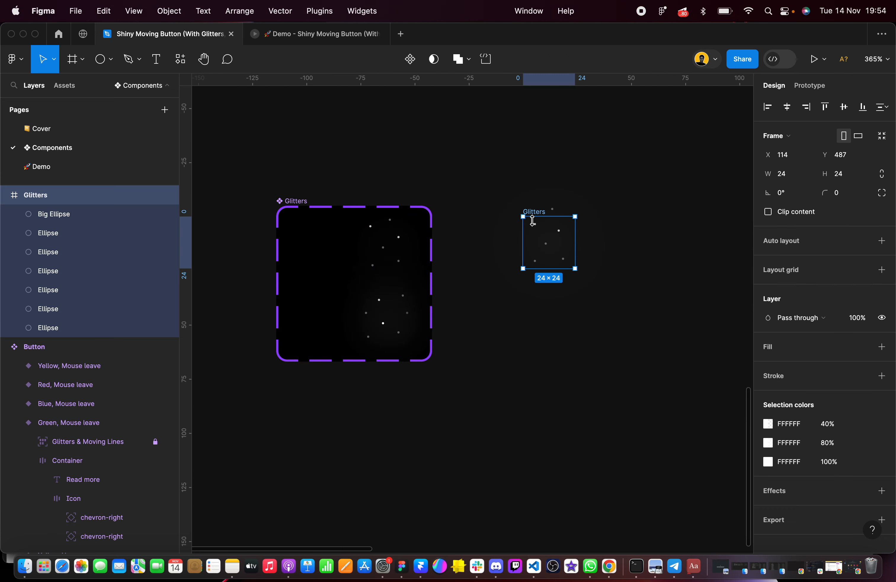
pyautogui.scroll(2, 536, 226)
pyautogui.hscroll(4, 541, 237)
pyautogui.click(443, 161)
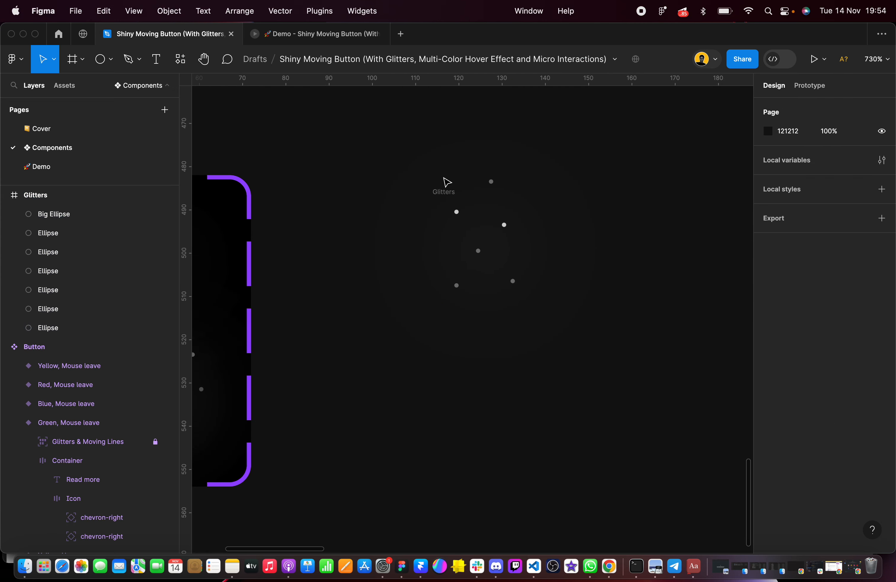
# Duplicate the new Glitters frame and place the copy to its right at about X 167, Y 488
pyautogui.click(443, 193)
pyautogui.moveTo(474, 234); pyautogui.dragTo(678, 241)
pyautogui.hscroll(5, 675, 242)
pyautogui.moveTo(594, 214); pyautogui.dragTo(619, 216)
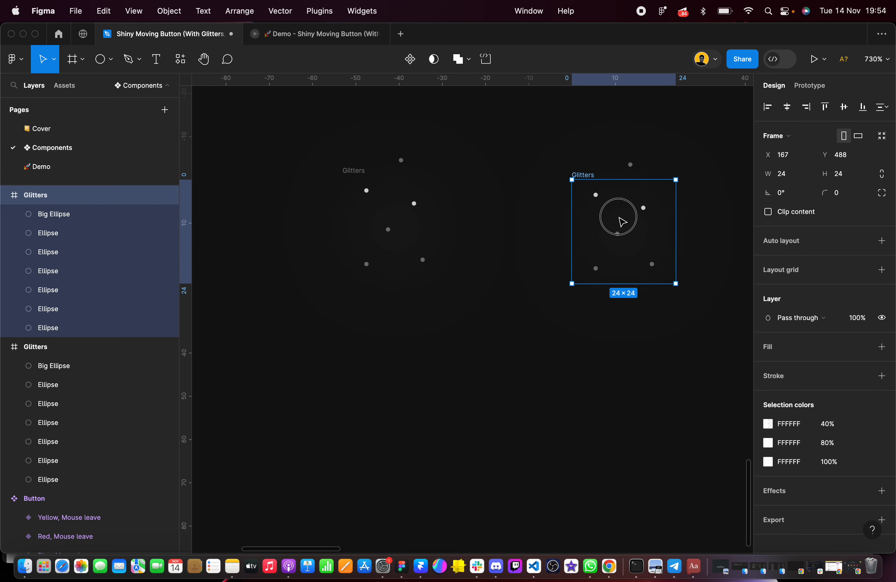
# Set the layer opacity of Big Ellipse and all six small ellipses in the copied Glitters frame to 0%
pyautogui.click(68, 214)
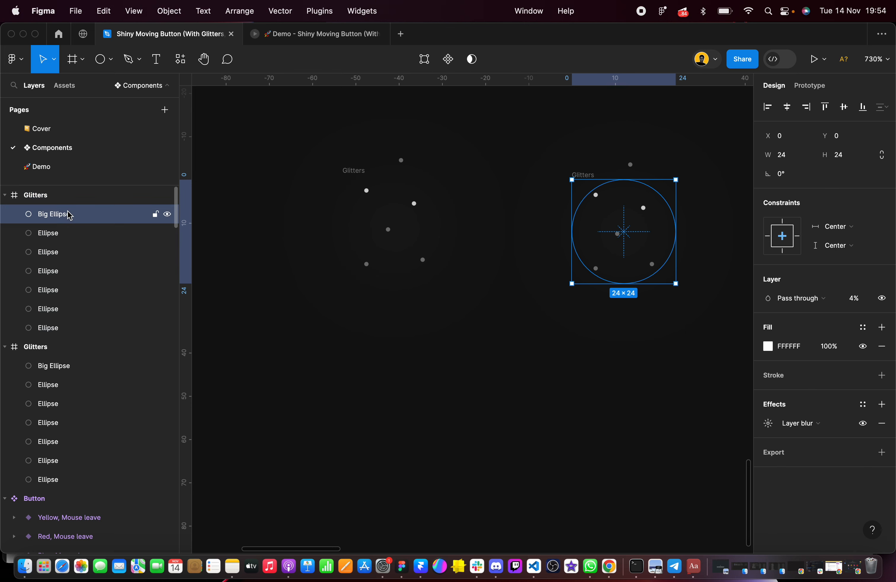
pyautogui.keyDown('shift'); pyautogui.click(79, 333); pyautogui.keyUp('shift')
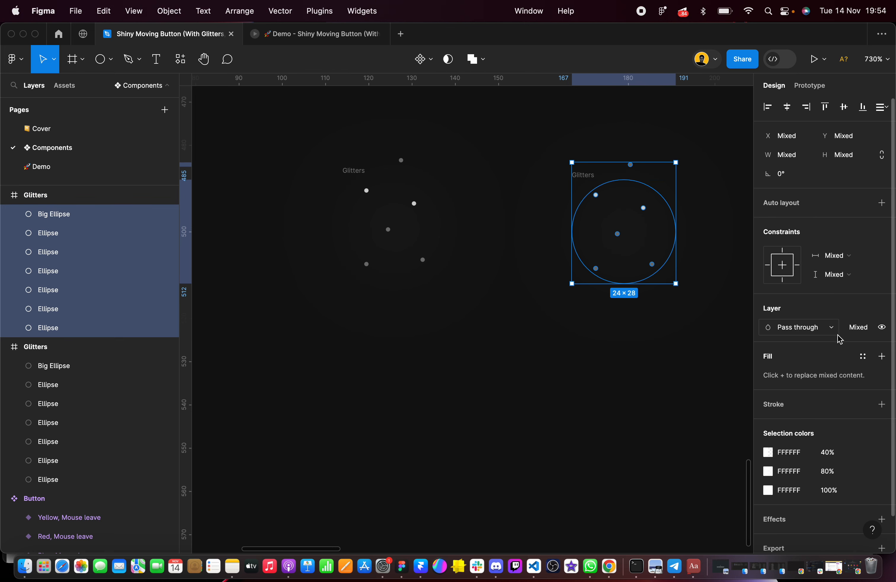
pyautogui.click(859, 328)
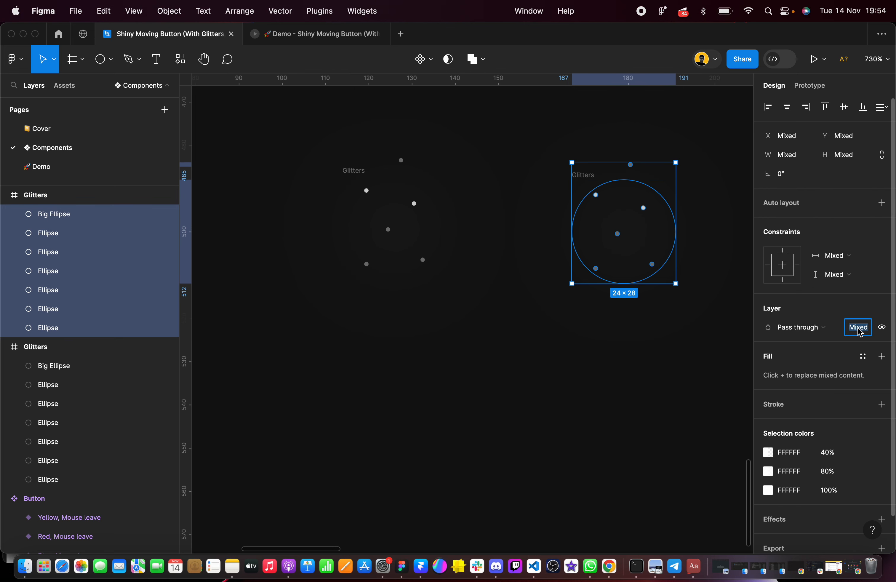
pyautogui.click(656, 352)
# Check the finished component's Default, Outside variant and the layer opacity of one of its dots
pyautogui.click(584, 185)
pyautogui.scroll(-5, 583, 184)
pyautogui.scroll(-2, 583, 184)
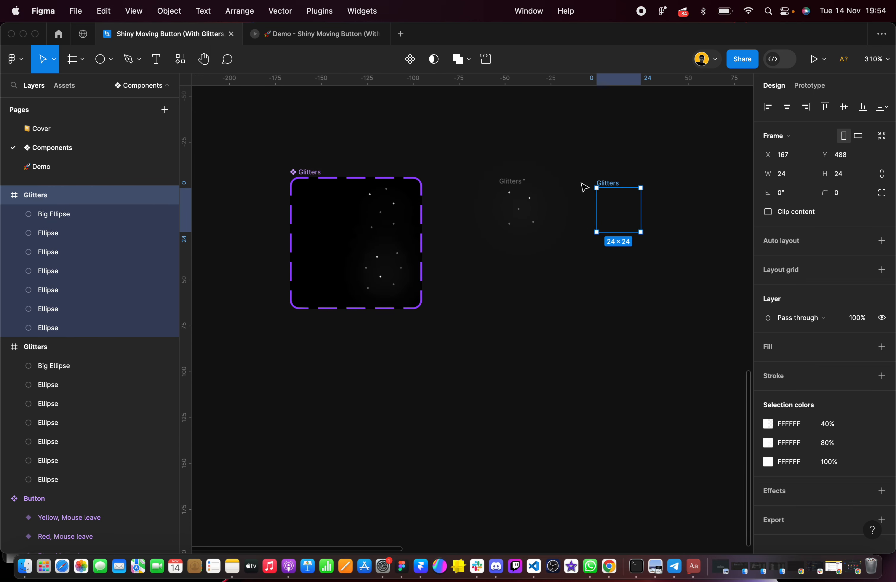
pyautogui.moveTo(584, 186); pyautogui.dragTo(338, 223)
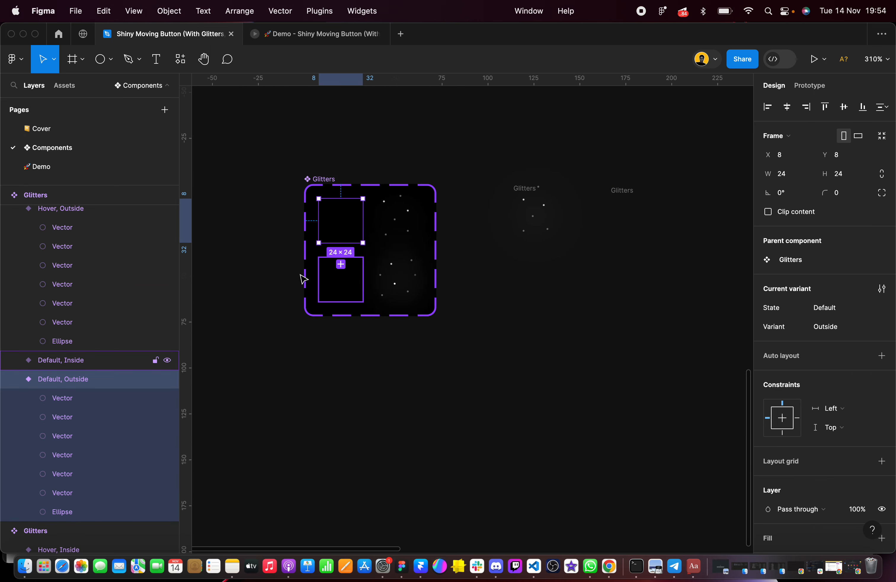
pyautogui.click(59, 403)
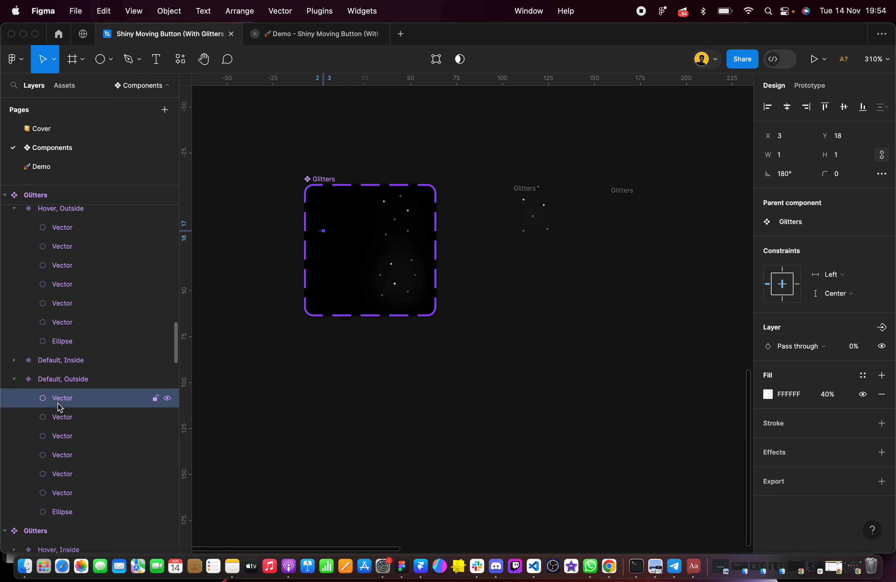
pyautogui.click(546, 364)
# Place the transparent Glitters frame at X 160, Y 487 and the visible one to its right at X 200, Y 487
pyautogui.click(623, 192)
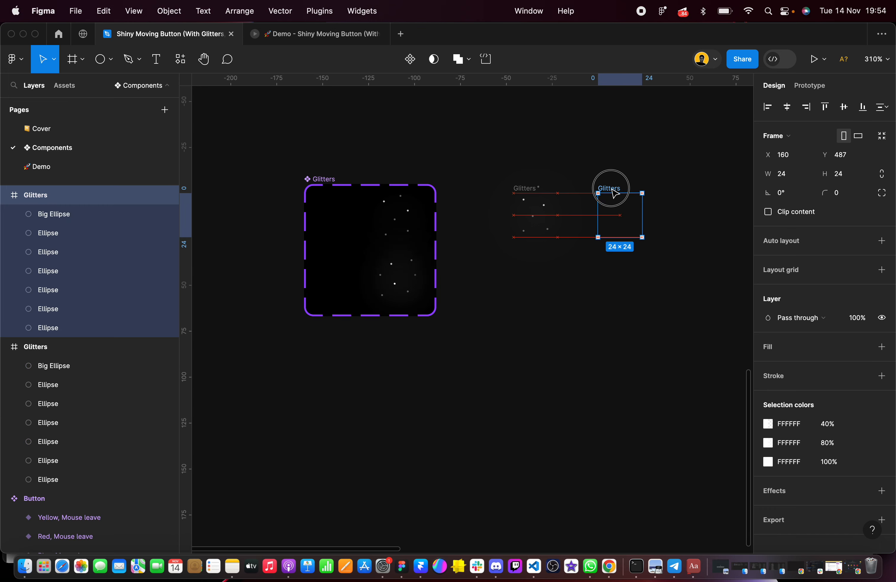
pyautogui.scroll(3, 614, 193)
pyautogui.click(474, 190)
pyautogui.moveTo(474, 190); pyautogui.dragTo(710, 191)
pyautogui.hscroll(5, 714, 192)
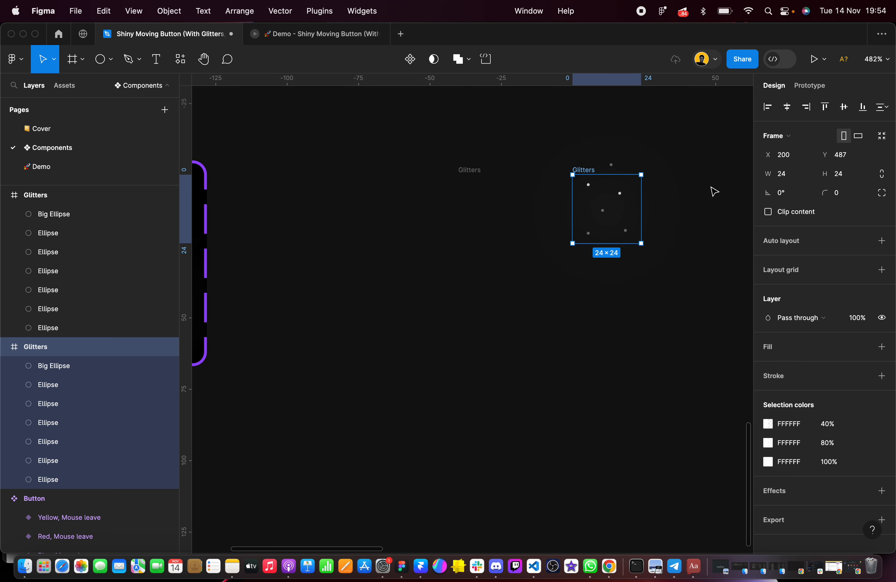
# Rename both the transparent and the visible Glitters frames to Outside
pyautogui.click(483, 170)
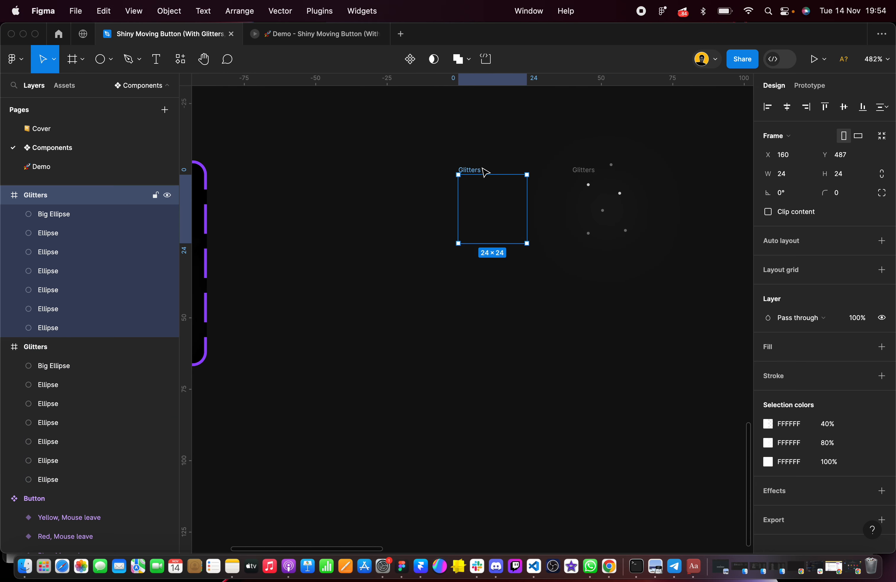
pyautogui.doubleClick(55, 198)
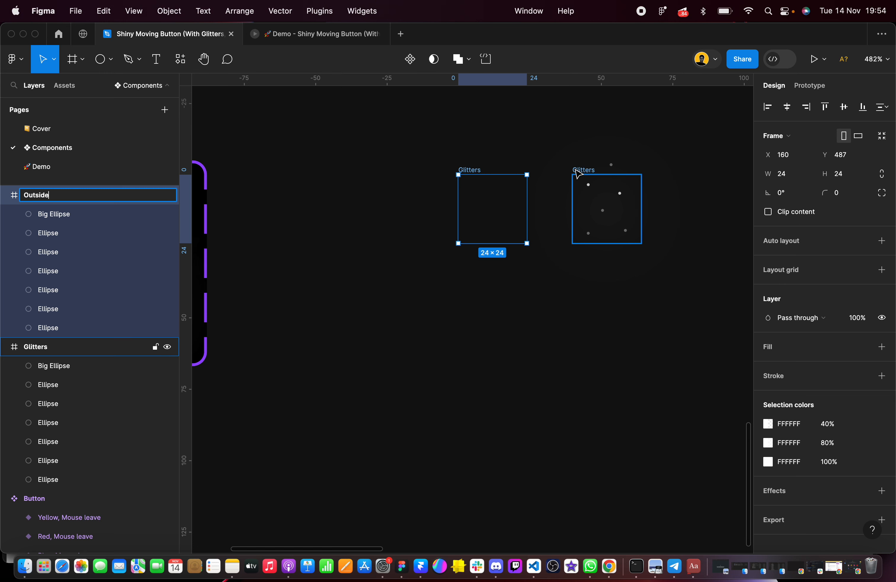
pyautogui.click(578, 187)
pyautogui.doubleClick(78, 353)
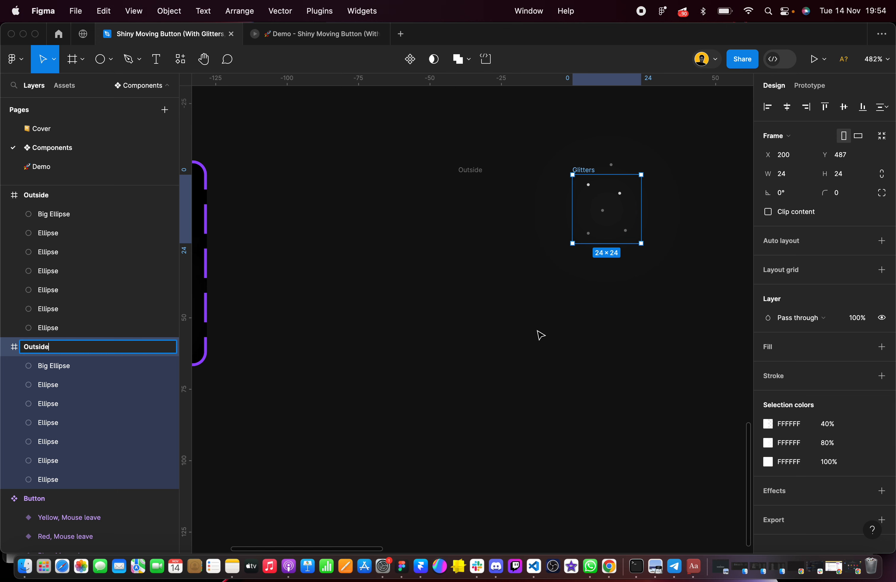
pyautogui.write('Outside')
pyautogui.scroll(5, 615, 170)
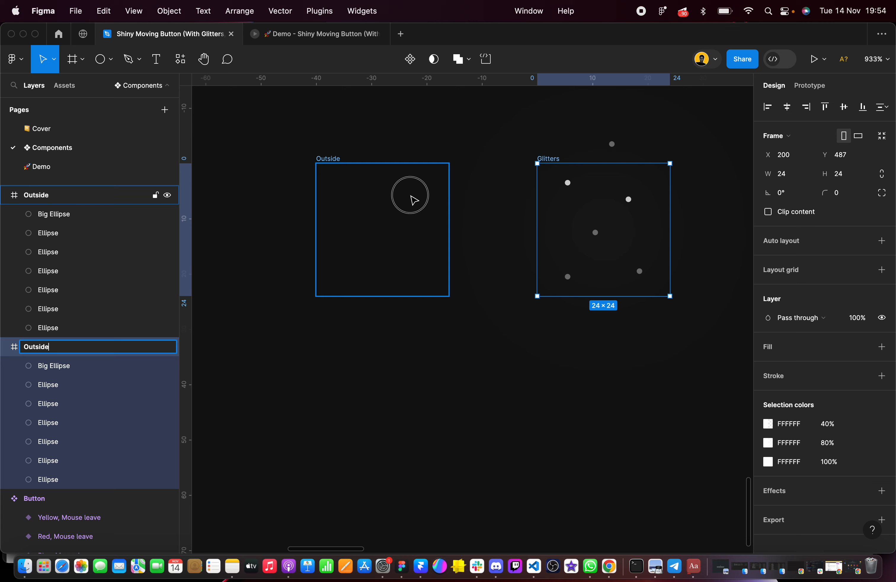
pyautogui.click(411, 197)
# Move both Outside frames together closer to the finished component, starting at X 114, Y 486
pyautogui.scroll(-5, 412, 199)
pyautogui.click(337, 170)
pyautogui.scroll(-3, 338, 170)
pyautogui.hscroll(-4, 339, 170)
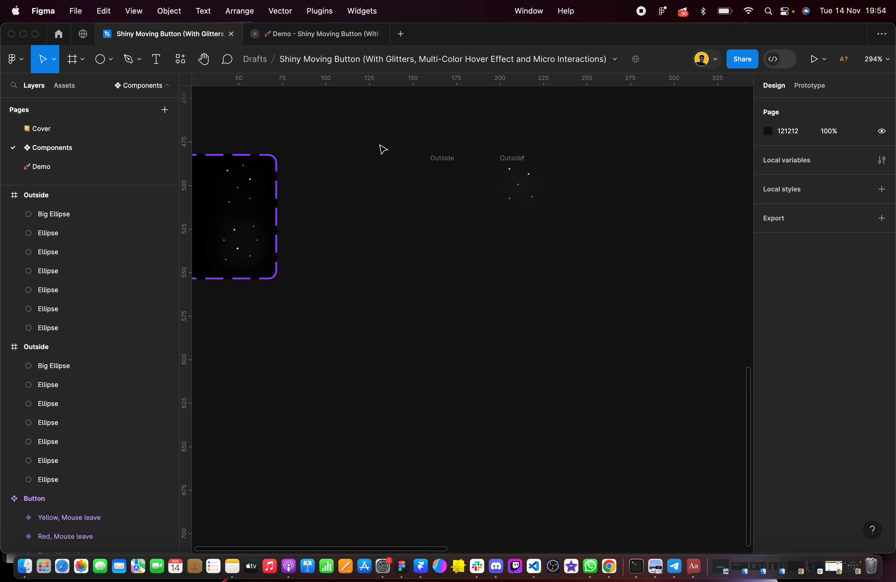
pyautogui.moveTo(376, 139); pyautogui.dragTo(560, 238)
pyautogui.moveTo(486, 195); pyautogui.dragTo(405, 190)
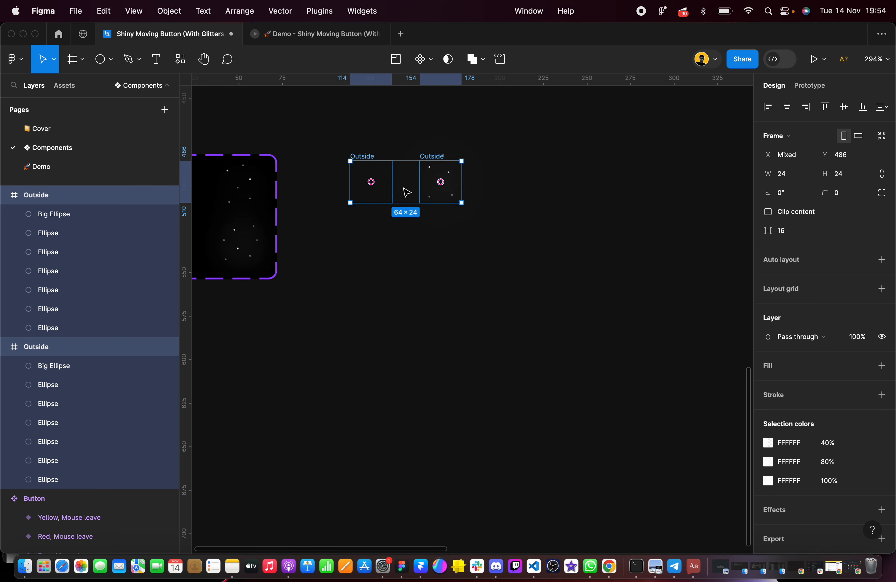
# Duplicate the visible Outside frame and place the copy directly below it at X 154, Y 533
pyautogui.scroll(6, 386, 196)
pyautogui.hscroll(3, 371, 223)
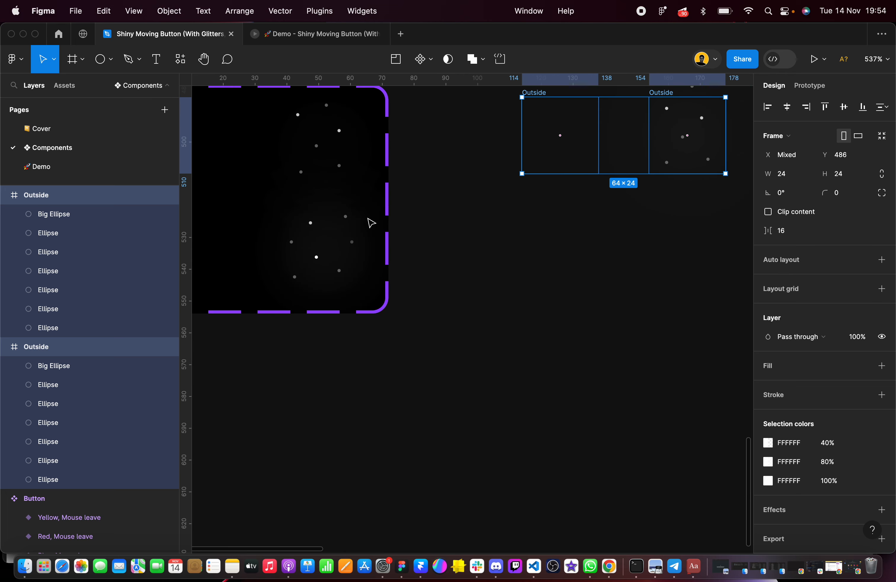
pyautogui.hscroll(3, 575, 167)
pyautogui.click(645, 232)
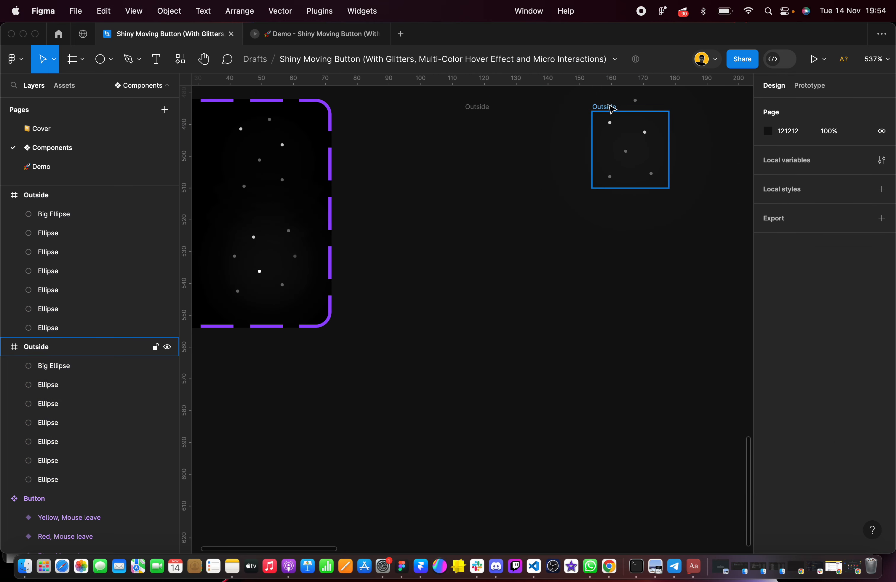
pyautogui.click(620, 134)
pyautogui.moveTo(620, 134); pyautogui.dragTo(625, 296)
pyautogui.scroll(3, 624, 296)
pyautogui.scroll(-4, 624, 296)
pyautogui.doubleClick(624, 297)
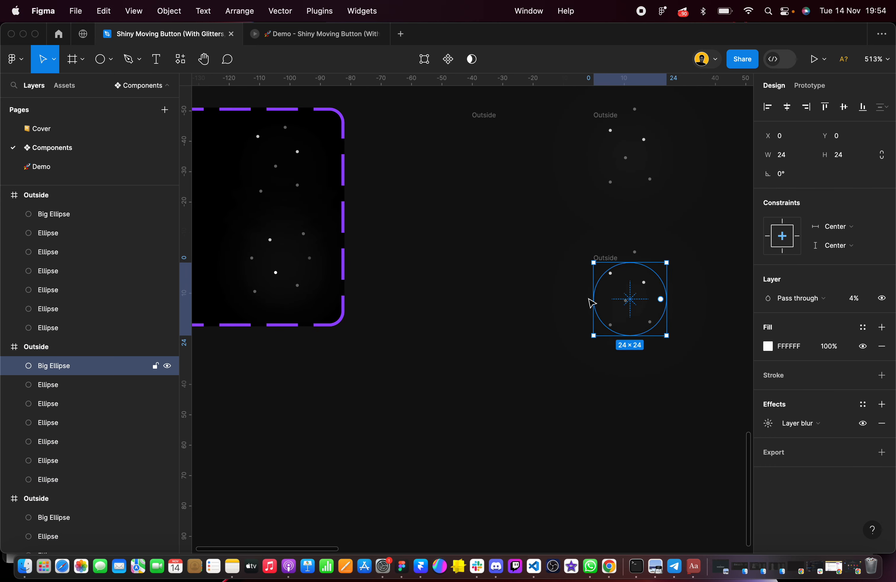
# Move the dot above the lower Outside copy to the middle of its left side, using the finished Hover, Inside dots as reference
pyautogui.scroll(3, 290, 266)
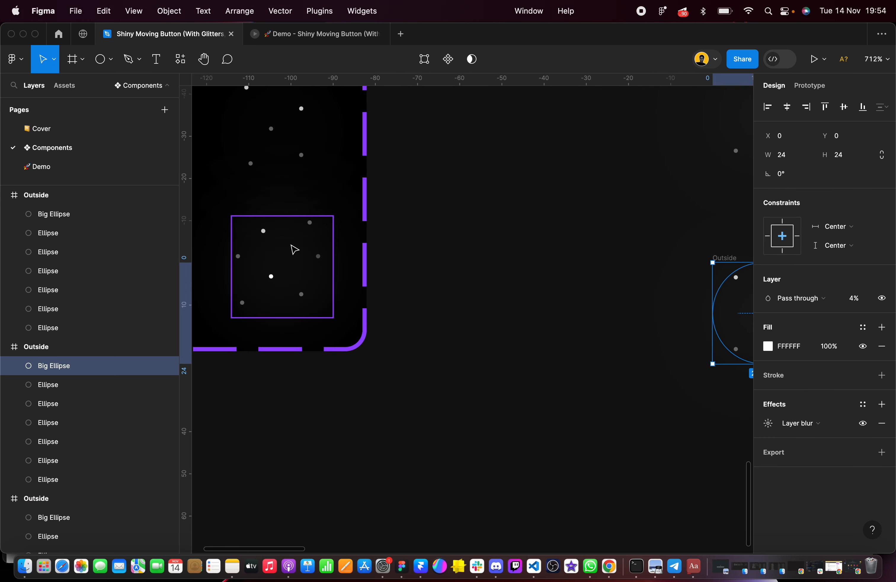
pyautogui.hscroll(3, 291, 245)
pyautogui.click(558, 269)
pyautogui.hscroll(6, 553, 275)
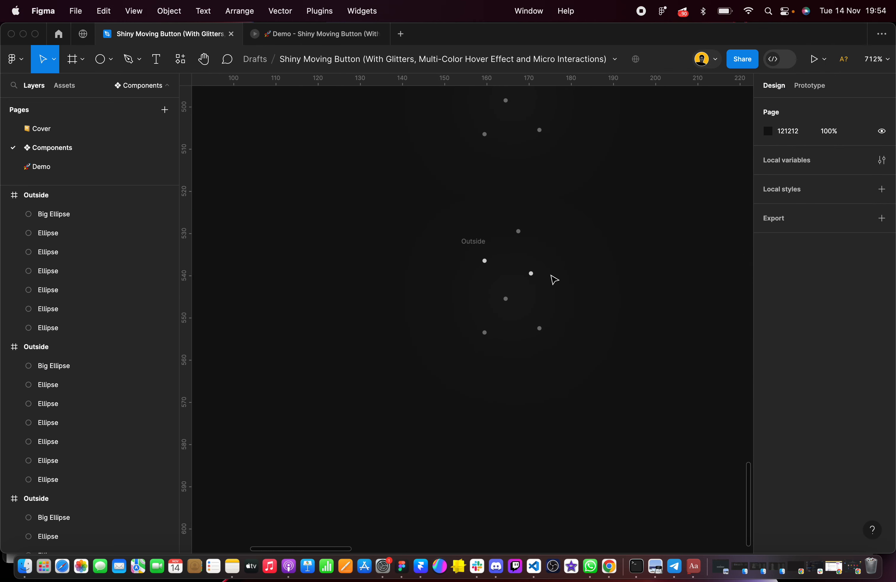
pyautogui.scroll(5, 554, 280)
pyautogui.moveTo(522, 192); pyautogui.dragTo(443, 317)
# Send Big Ellipse behind all the dots in the lower Outside copy
pyautogui.click(457, 254)
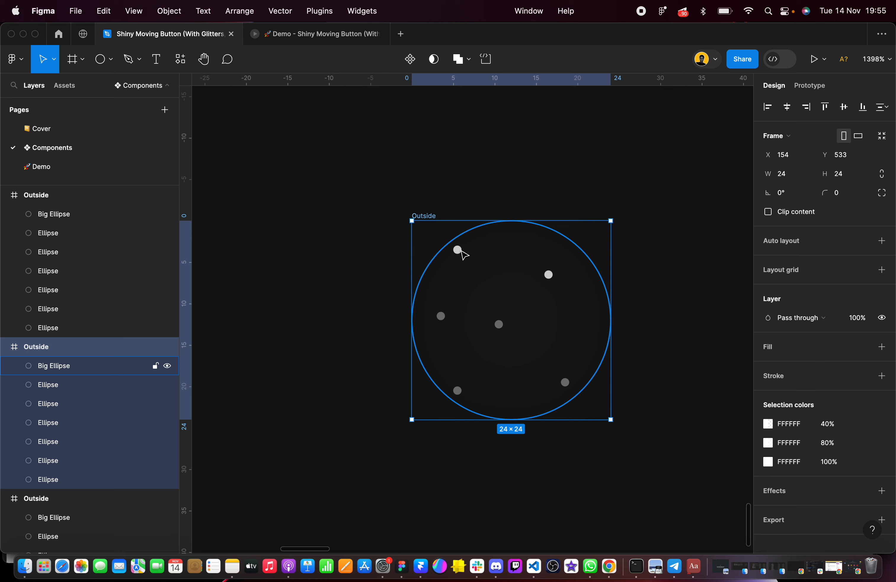
pyautogui.doubleClick(458, 252)
pyautogui.press('Escape')
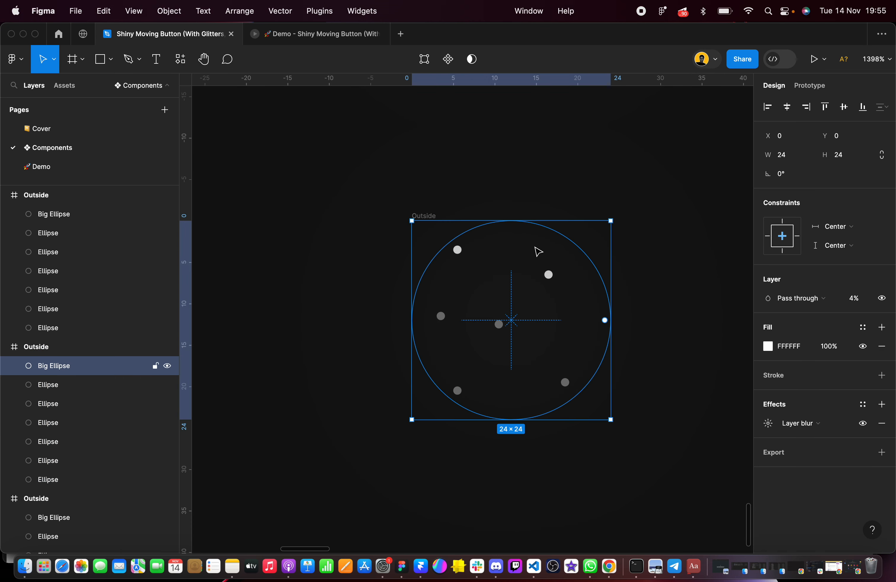
pyautogui.press('[')
pyautogui.scroll(-5, 536, 250)
pyautogui.scroll(2, 536, 250)
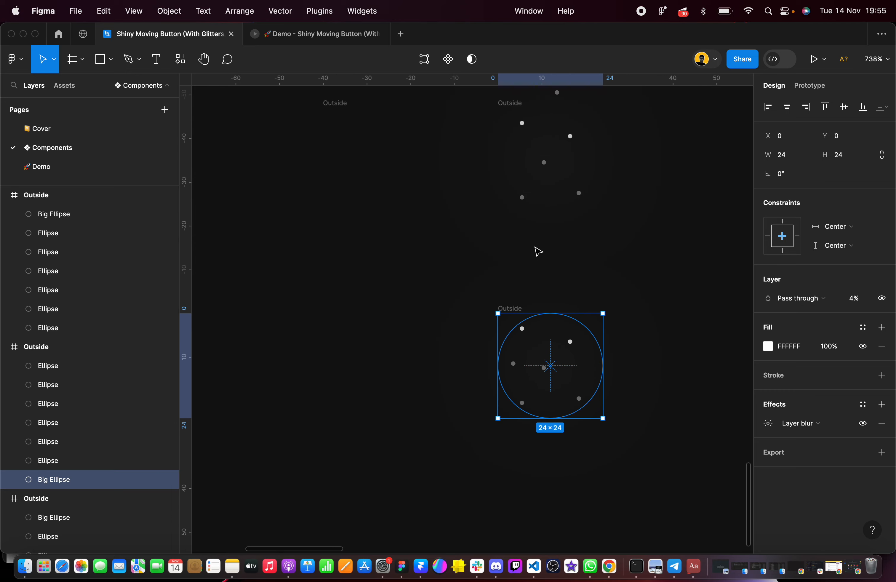
# Delete Big Ellipse from the upper visible Outside frame and send the transparent frame's Big Ellipse behind its dots
pyautogui.doubleClick(518, 133)
pyautogui.press('Delete')
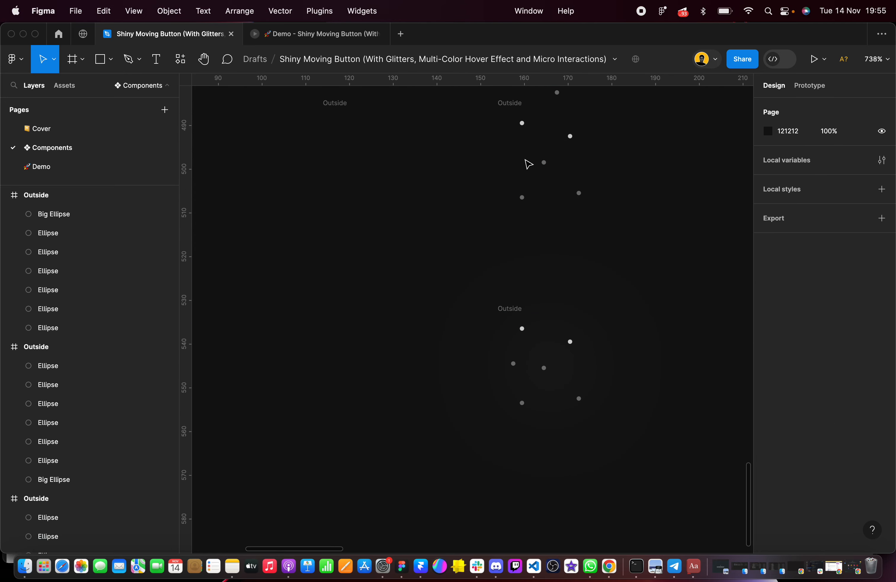
pyautogui.scroll(2, 528, 163)
pyautogui.hscroll(-2, 528, 163)
pyautogui.doubleClick(385, 174)
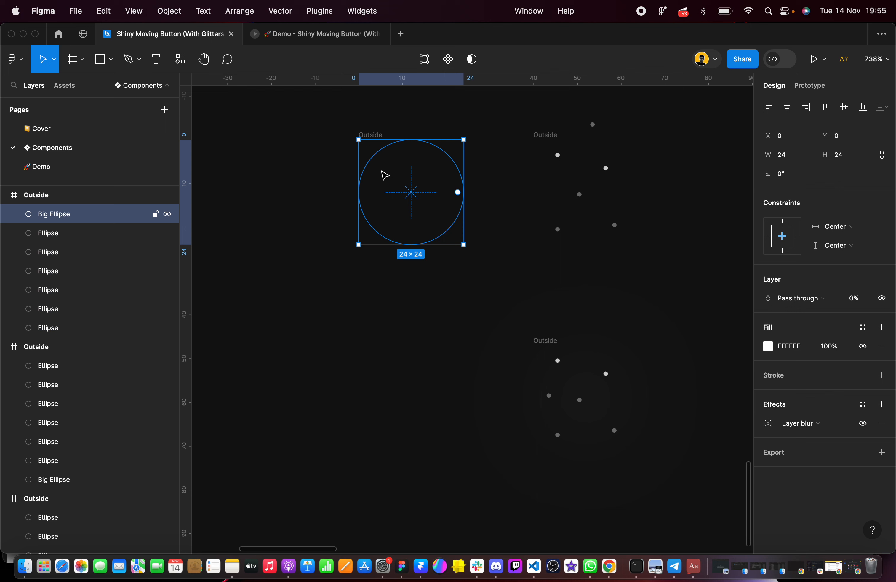
pyautogui.press('[')
pyautogui.scroll(3, 563, 373)
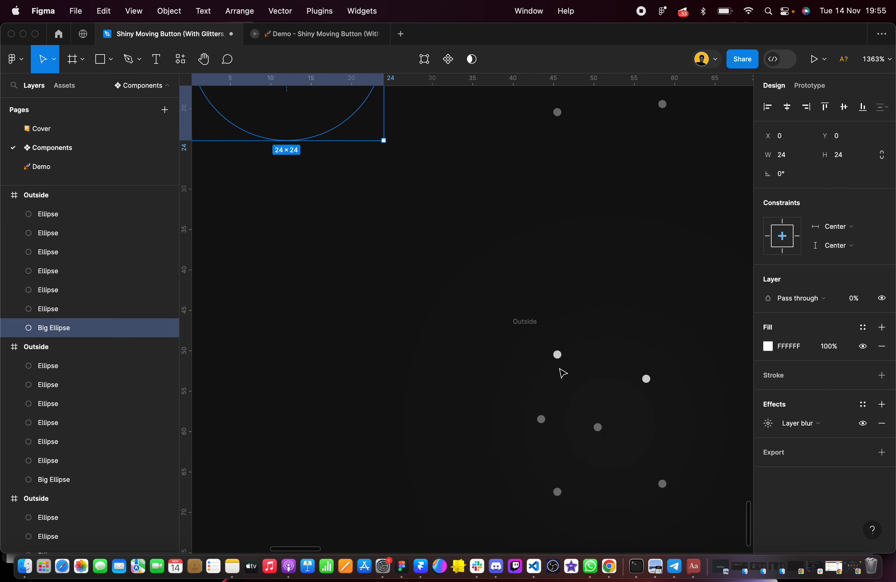
# Move the lower visible Outside frame beside the Glitters component set, to X 99, Y 523
pyautogui.scroll(-3, 563, 372)
pyautogui.hscroll(2, 562, 372)
pyautogui.click(496, 256)
pyautogui.scroll(-3, 497, 257)
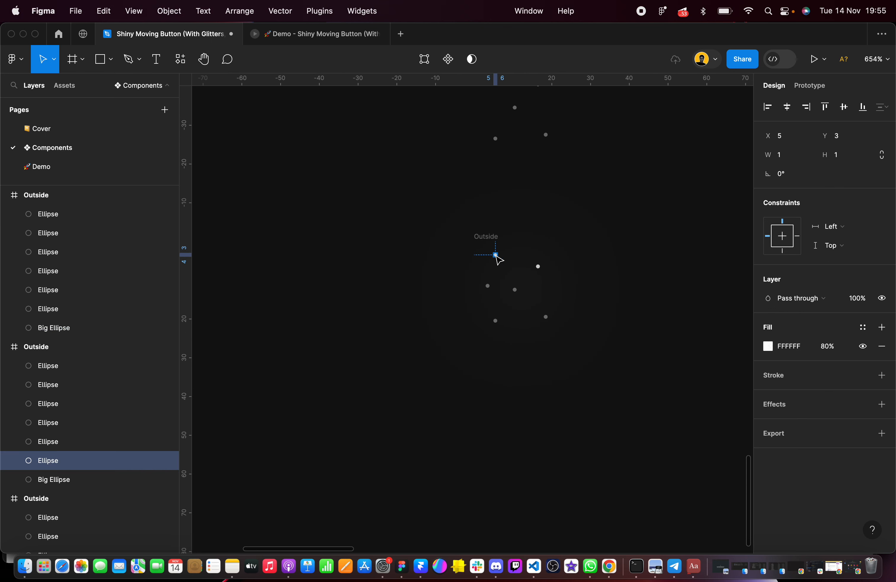
pyautogui.hscroll(-3, 497, 253)
pyautogui.click(497, 252)
pyautogui.moveTo(610, 234); pyautogui.dragTo(396, 193)
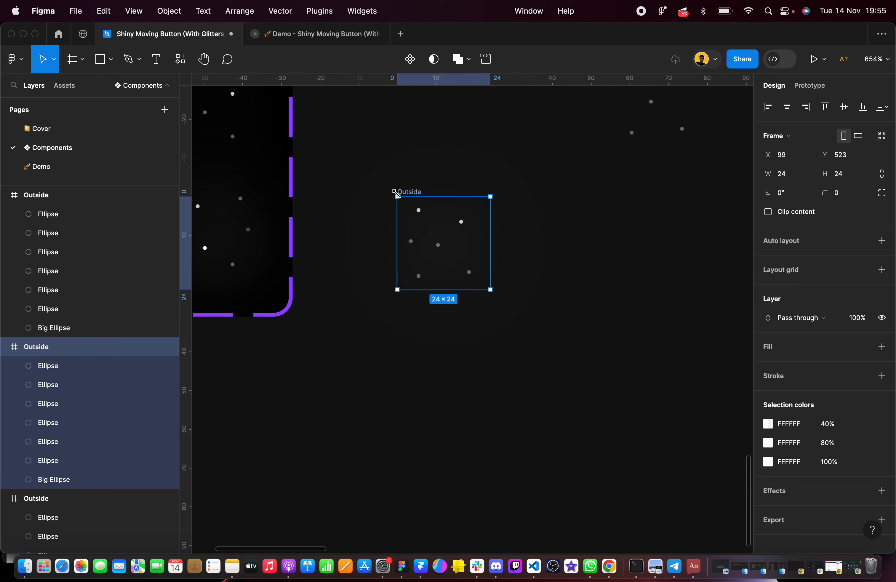
# Rearrange the dots in the Outside frame after the Hover, Inside pattern and add a seventh dot with 40% fill at X 21, Y 9
pyautogui.hscroll(-3, 324, 226)
pyautogui.scroll(3, 312, 228)
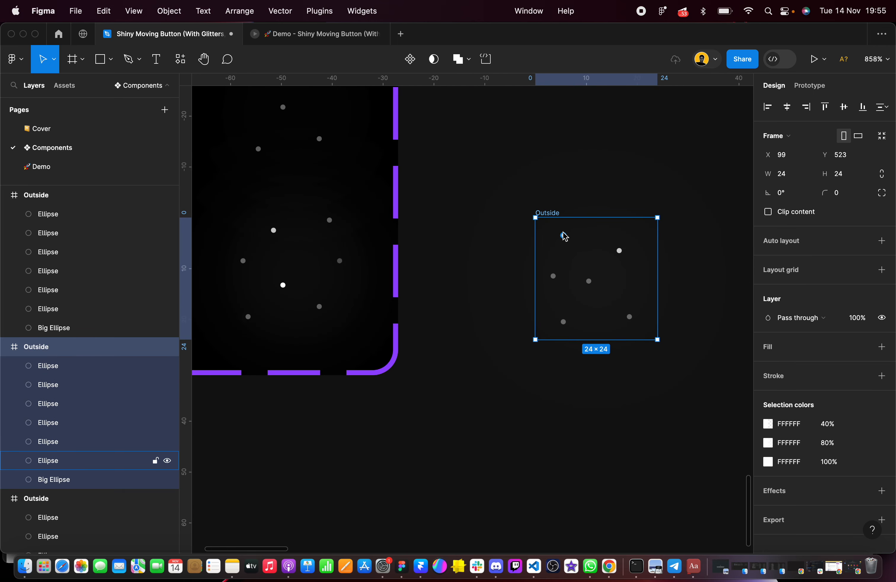
pyautogui.scroll(3, 565, 240)
pyautogui.hscroll(-1, 565, 241)
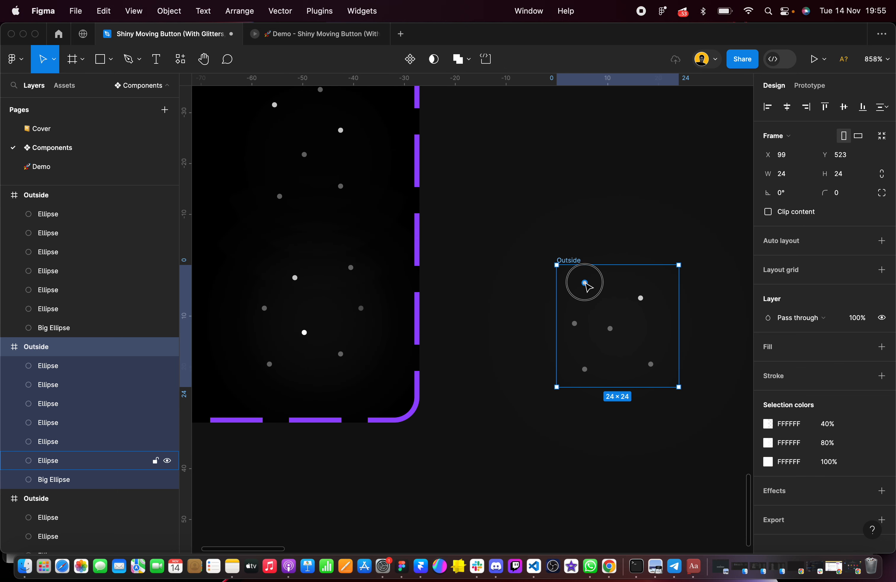
pyautogui.moveTo(588, 287); pyautogui.dragTo(590, 291)
pyautogui.press('super+z')
pyautogui.doubleClick(587, 287)
pyautogui.moveTo(590, 291); pyautogui.dragTo(669, 313)
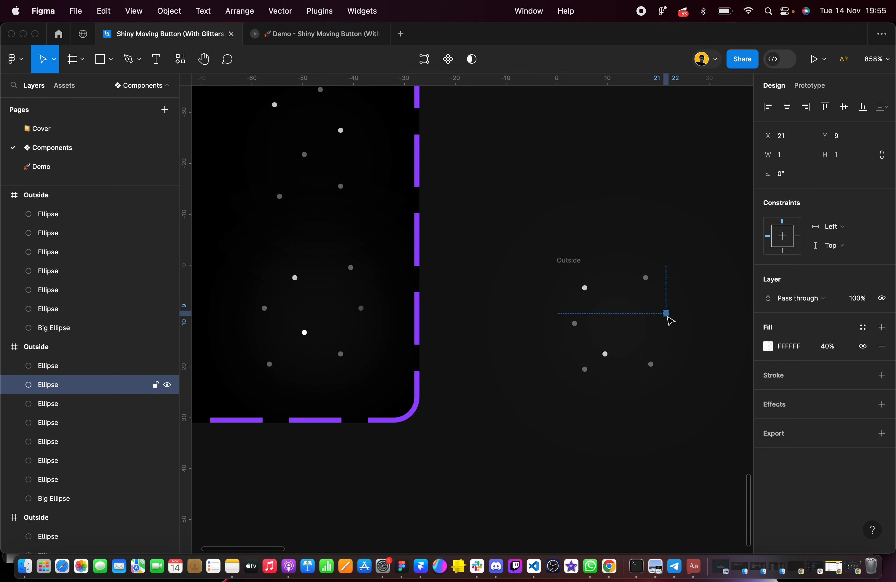
# Fine-tune the Outside frame's dots: shift the left one outward, the lower bright one towards the centre, and the two upper ones up and right
pyautogui.moveTo(605, 354); pyautogui.dragTo(570, 324)
pyautogui.click(586, 289)
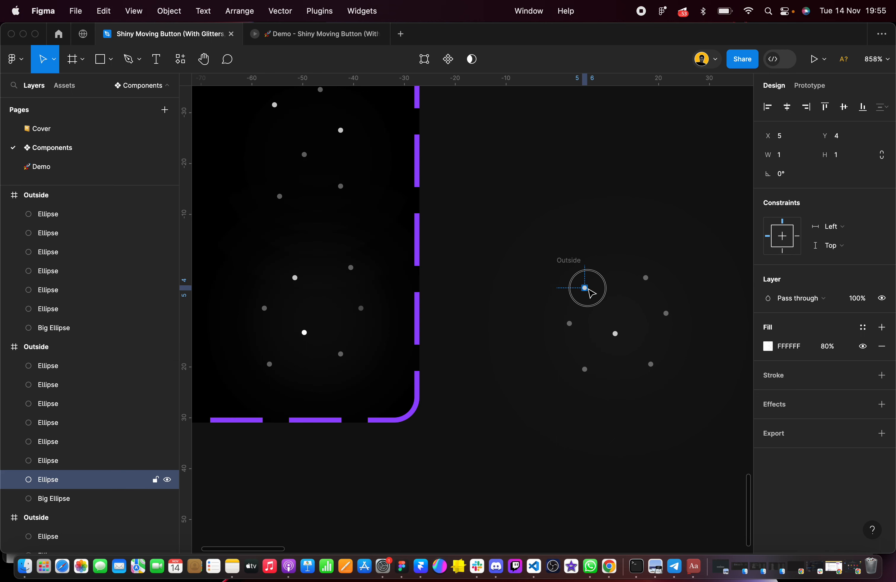
pyautogui.moveTo(589, 290); pyautogui.dragTo(652, 274)
pyautogui.click(701, 441)
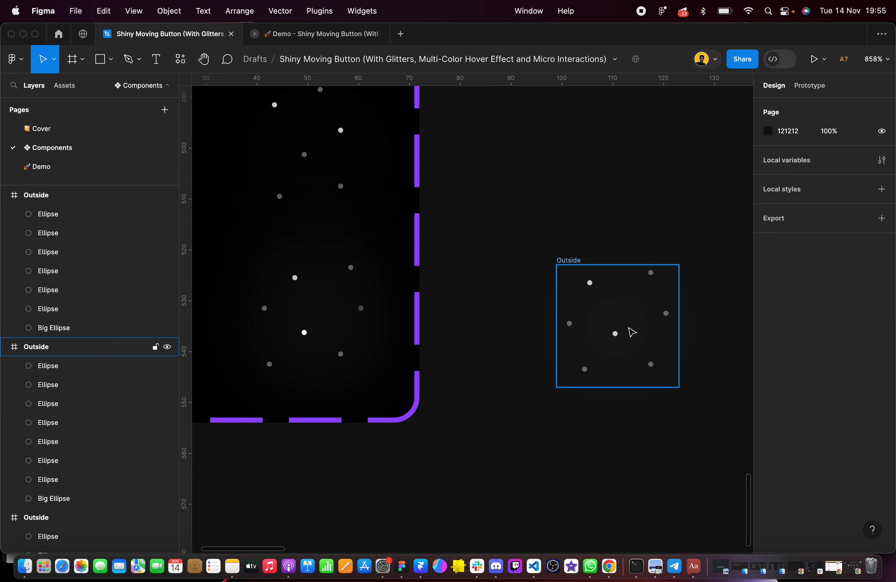
# Move the finished seven-dot Outside frame back below the upper visible one, to X 154, Y 523
pyautogui.hscroll(3, 630, 332)
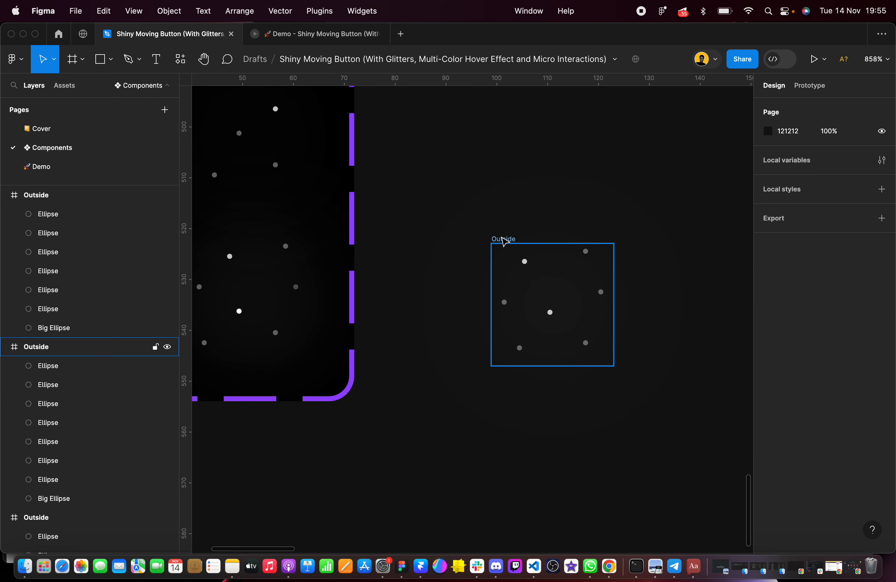
pyautogui.scroll(-5, 504, 242)
pyautogui.moveTo(506, 240); pyautogui.dragTo(660, 241)
# Adjust the opacity of Big Ellipse in the seven-dot Outside frame, using the blurred ellipse in Hover, Inside as reference
pyautogui.click(380, 267)
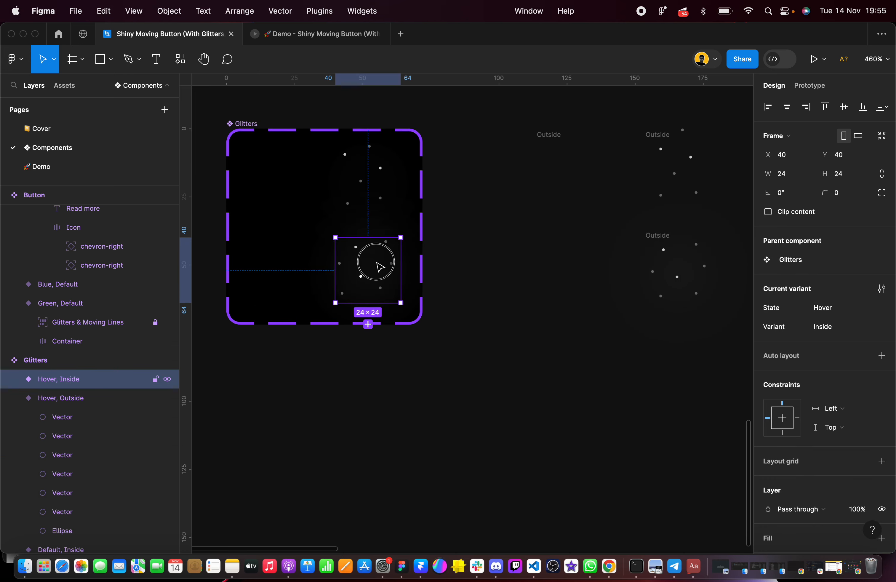
pyautogui.click(768, 475)
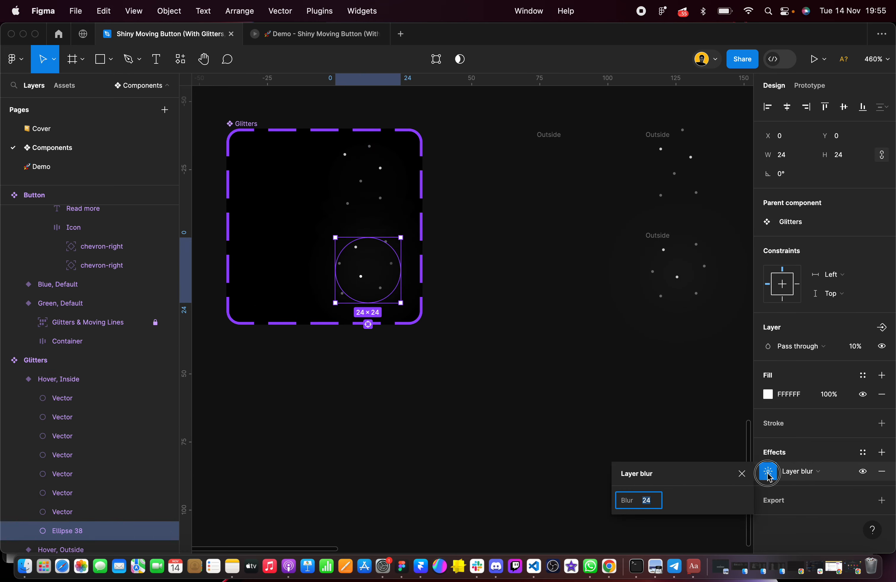
pyautogui.click(693, 386)
pyautogui.click(675, 260)
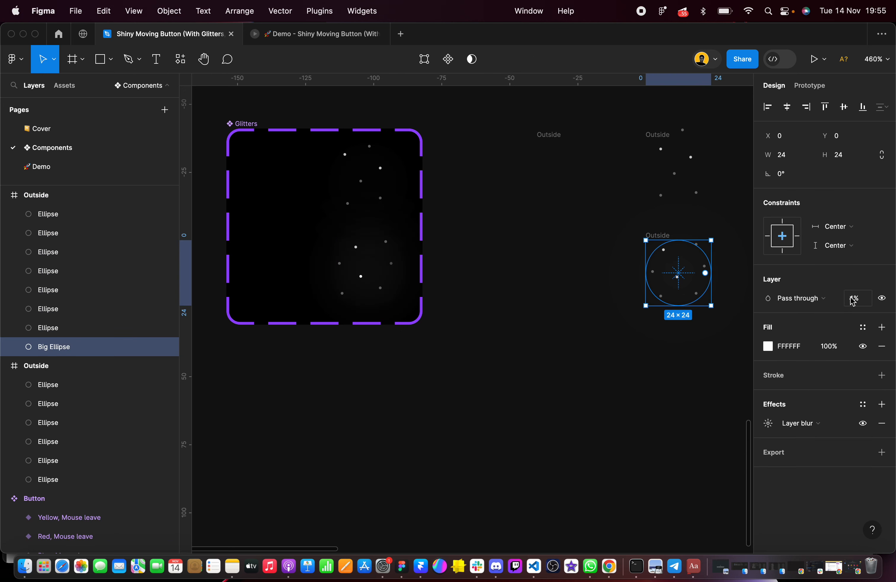
pyautogui.click(857, 303)
pyautogui.click(370, 268)
pyautogui.click(523, 281)
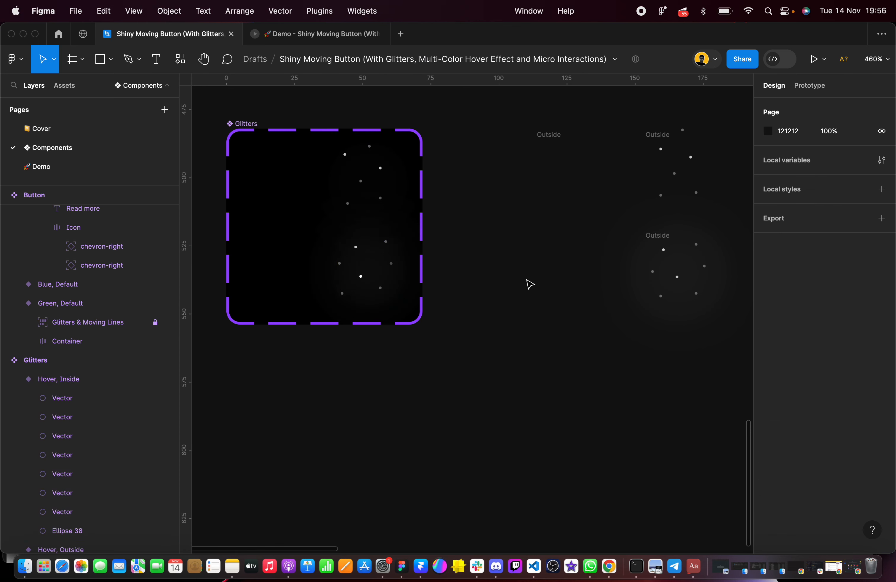
# Duplicate the seven-dot Outside frame and place the copy beside it at X 98, Y 523
pyautogui.hscroll(5, 529, 264)
pyautogui.click(549, 221)
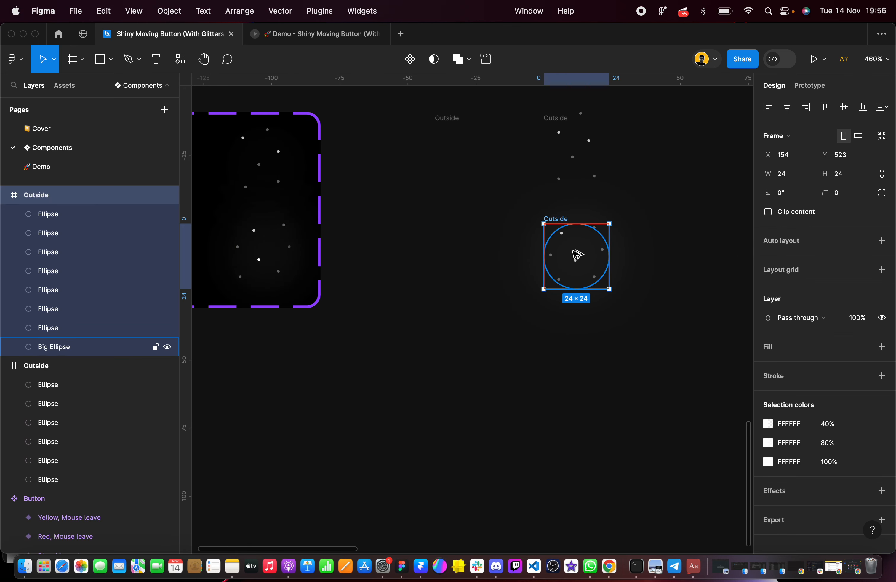
pyautogui.moveTo(576, 254); pyautogui.dragTo(434, 252)
pyautogui.scroll(3, 435, 251)
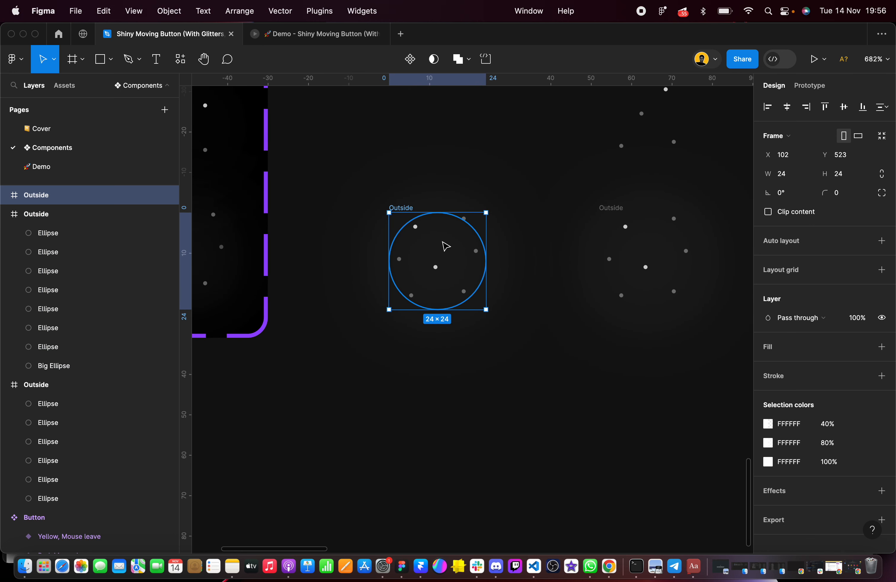
pyautogui.moveTo(446, 247); pyautogui.dragTo(430, 246)
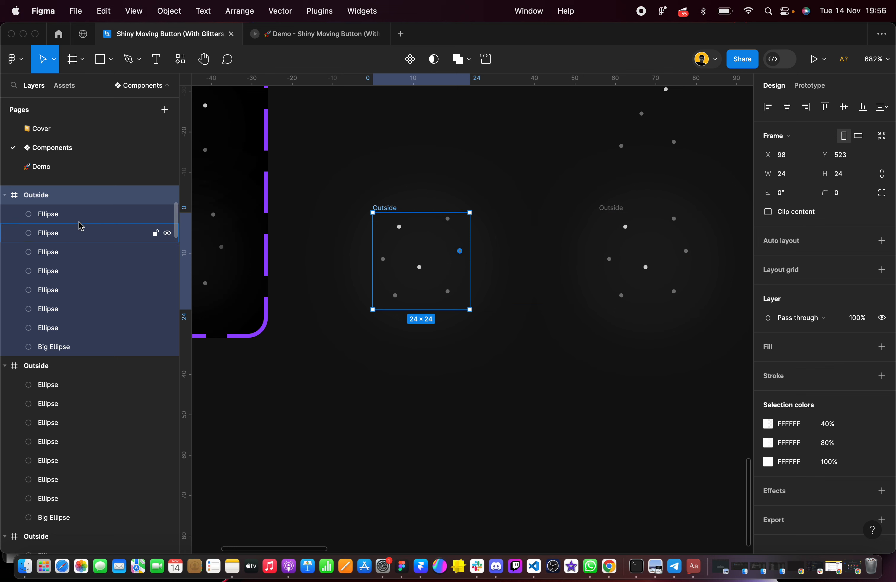
# Set the opacity of all seven dots and Big Ellipse in the copied frame to 0%
pyautogui.click(63, 214)
pyautogui.keyDown('shift'); pyautogui.click(68, 348); pyautogui.keyUp('shift')
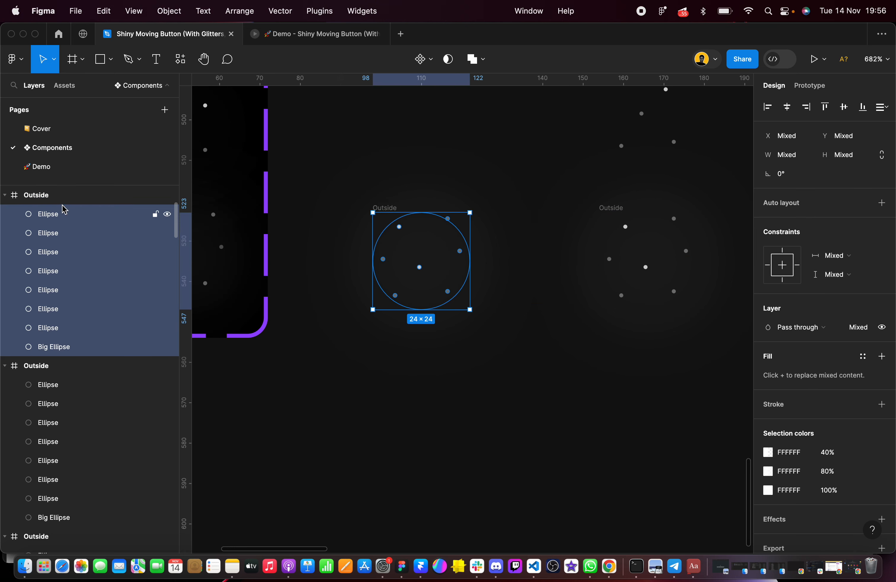
pyautogui.click(865, 332)
pyautogui.click(520, 320)
# Rename both lower frames, the transparent copy and its visible seven-dot original, as Inside
pyautogui.click(383, 211)
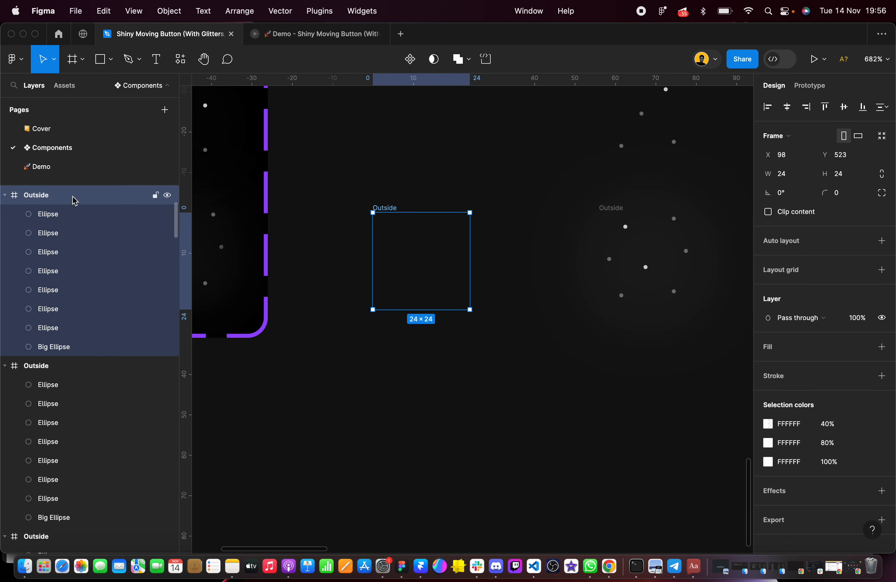
pyautogui.doubleClick(75, 200)
pyautogui.press('BackSpace')
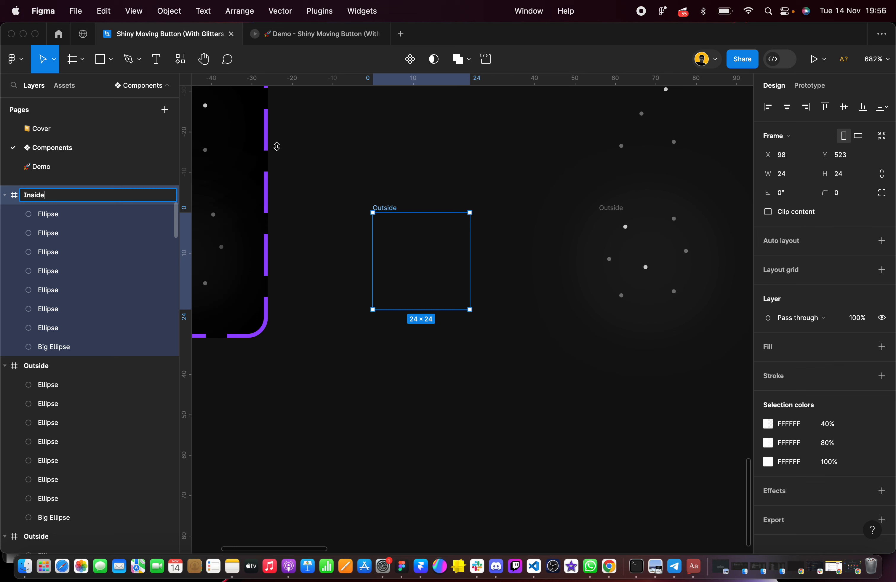
pyautogui.click(607, 204)
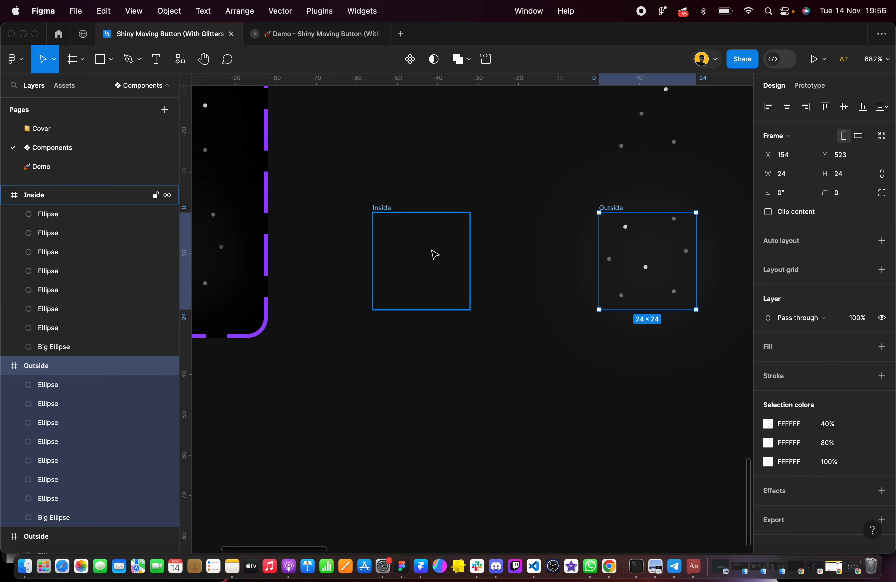
pyautogui.scroll(5, 436, 254)
pyautogui.click(70, 368)
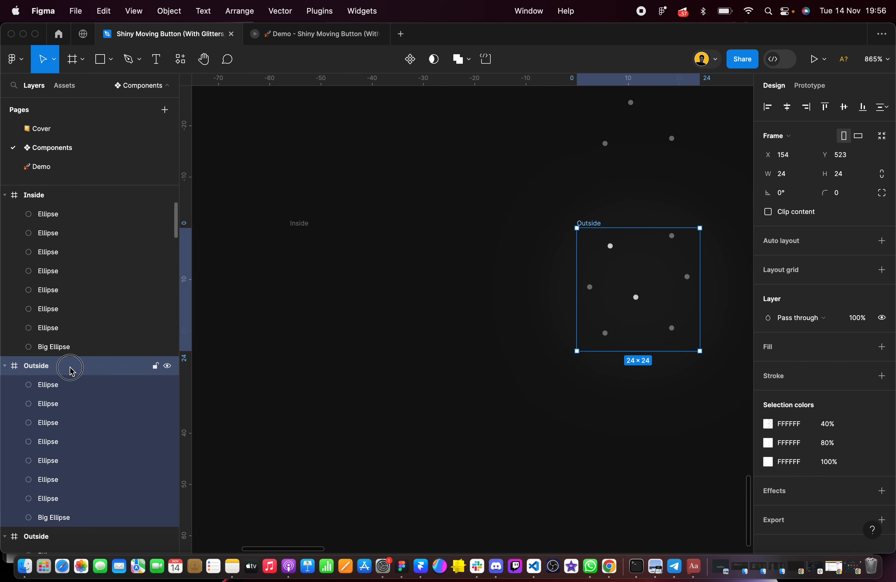
pyautogui.doubleClick(71, 369)
pyautogui.press('BackSpace')
pyautogui.click(472, 372)
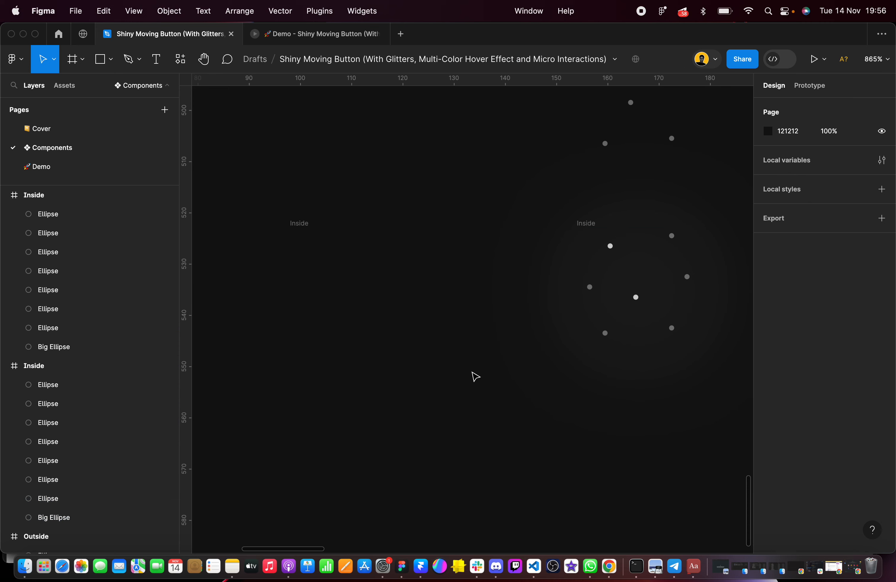
# Set the horizontal and vertical spacing between the four Outside and Inside frames to 20
pyautogui.scroll(-5, 471, 372)
pyautogui.moveTo(370, 173); pyautogui.dragTo(599, 438)
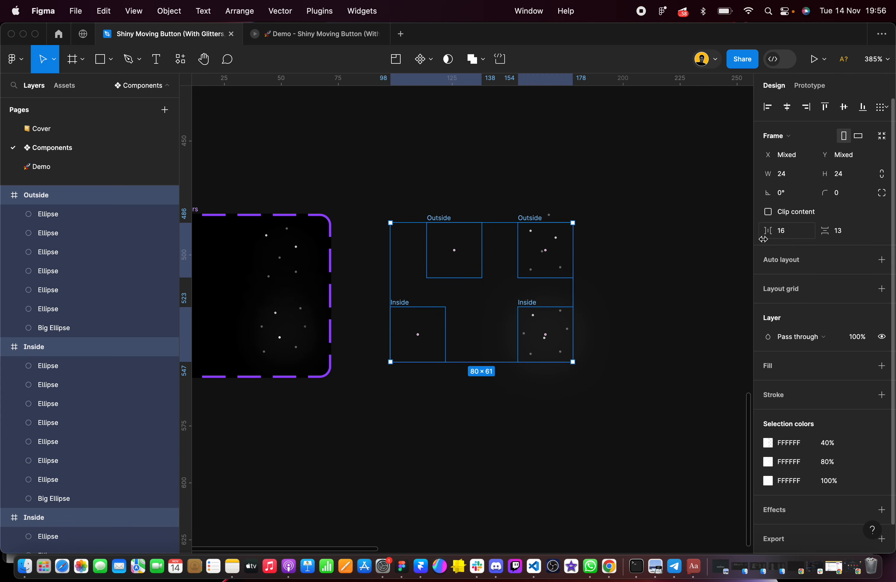
pyautogui.click(790, 237)
pyautogui.write('20')
pyautogui.press('Tab')
pyautogui.write('20')
pyautogui.press('Return')
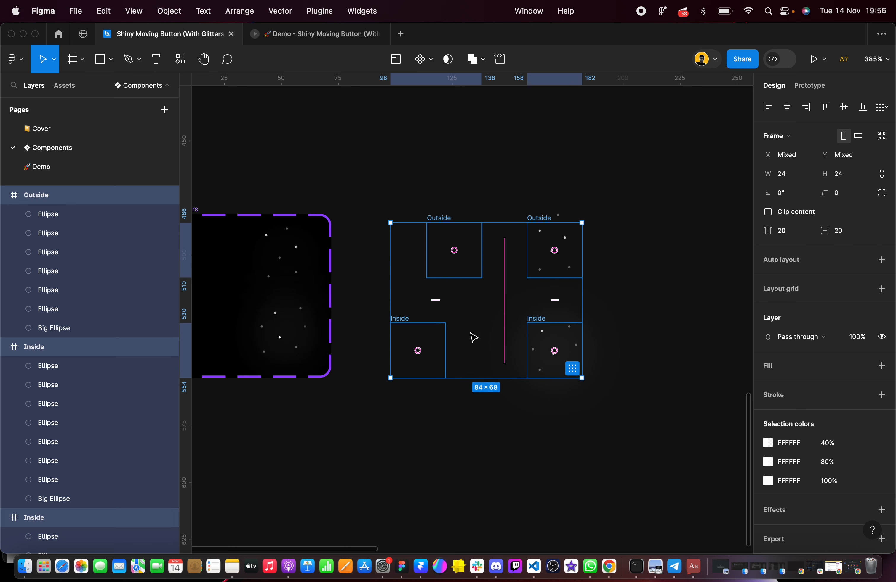
# Tidy the four Outside and Inside frames into an aligned two-by-two grid with a horizontal spacing of 20
pyautogui.click(554, 410)
pyautogui.moveTo(373, 191); pyautogui.dragTo(686, 439)
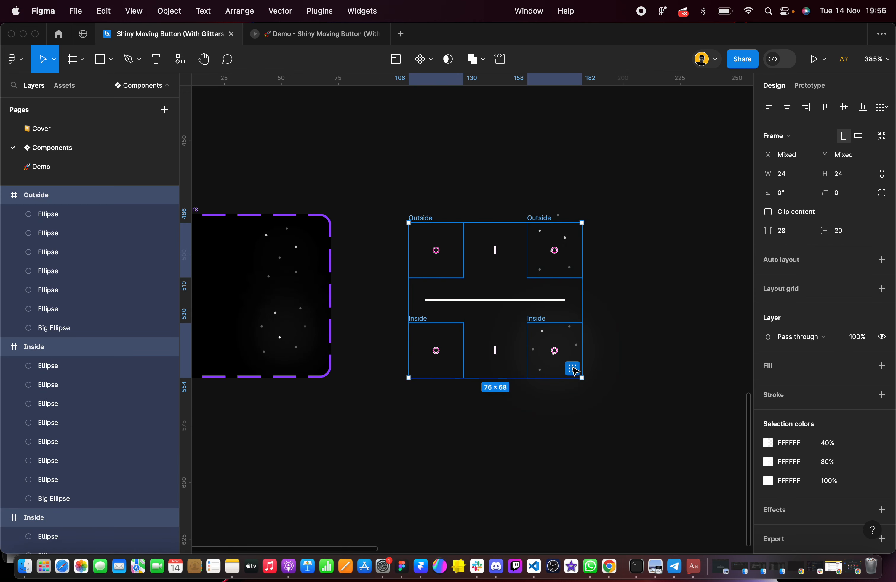
pyautogui.click(793, 234)
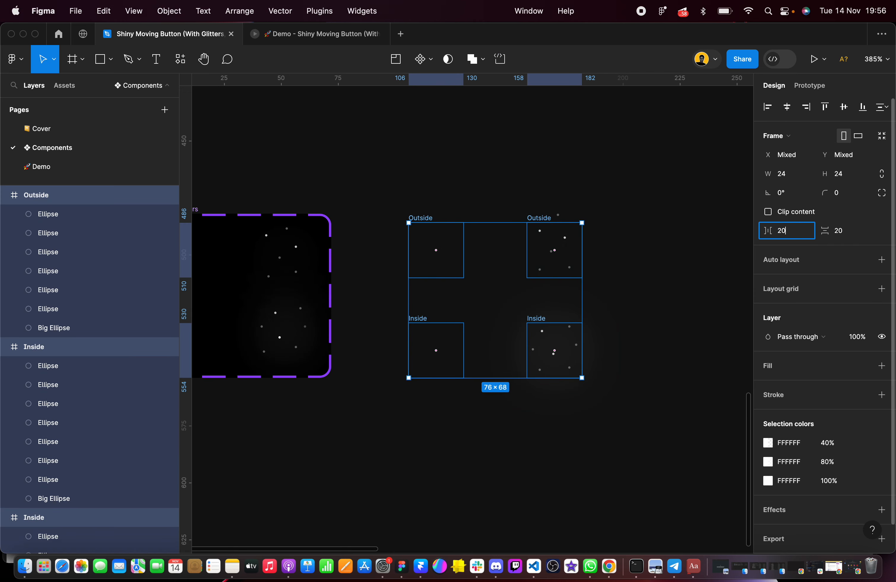
pyautogui.write('20')
pyautogui.press('Return')
# Reduce both the horizontal and vertical spacing of the four-frame grid to 8
pyautogui.click(792, 234)
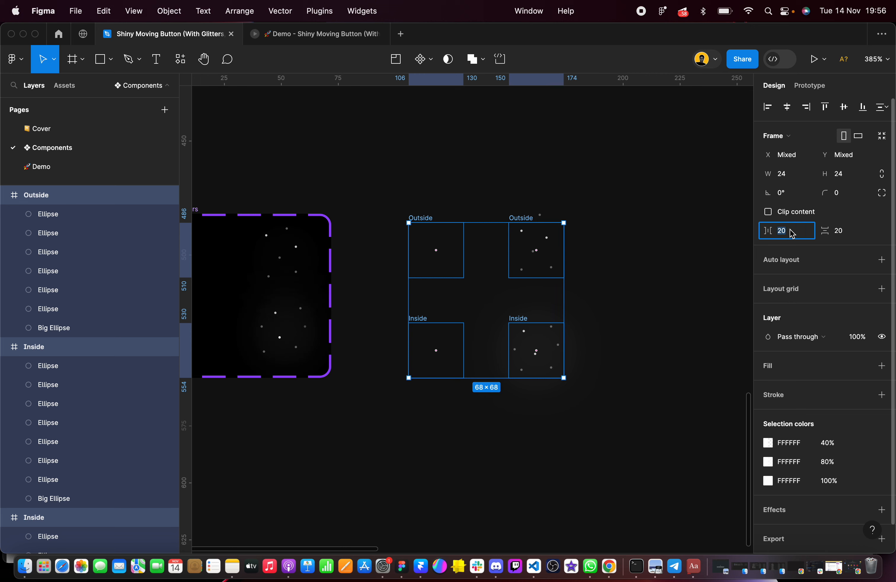
pyautogui.press('Tab')
pyautogui.write('8')
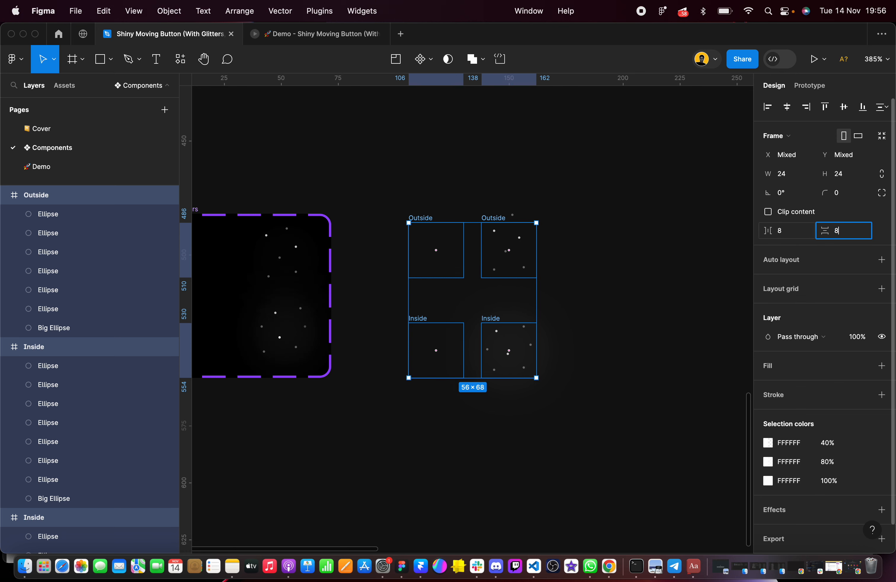
pyautogui.press('Return')
pyautogui.click(582, 302)
# Create a component set from the four Outside and Inside frames
pyautogui.scroll(2, 532, 308)
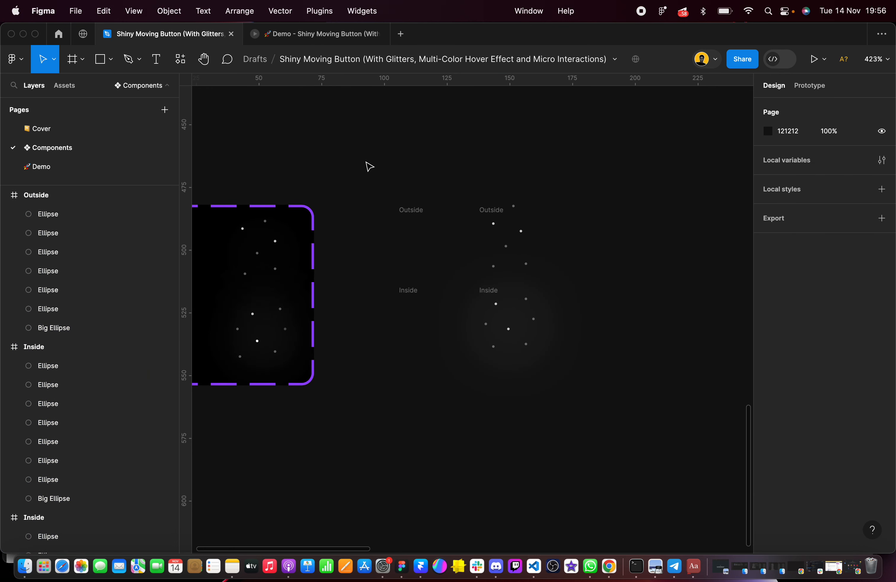
pyautogui.moveTo(361, 162); pyautogui.dragTo(596, 425)
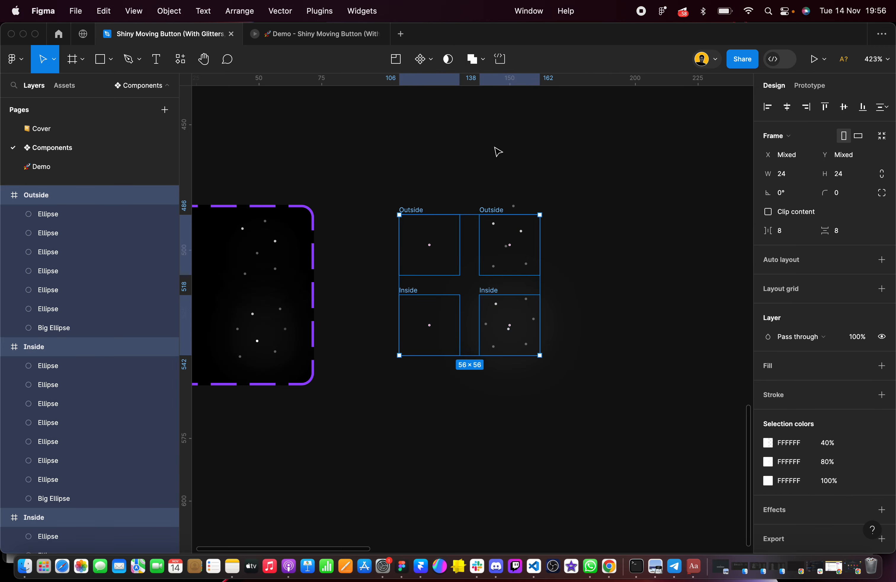
pyautogui.click(430, 60)
pyautogui.click(434, 117)
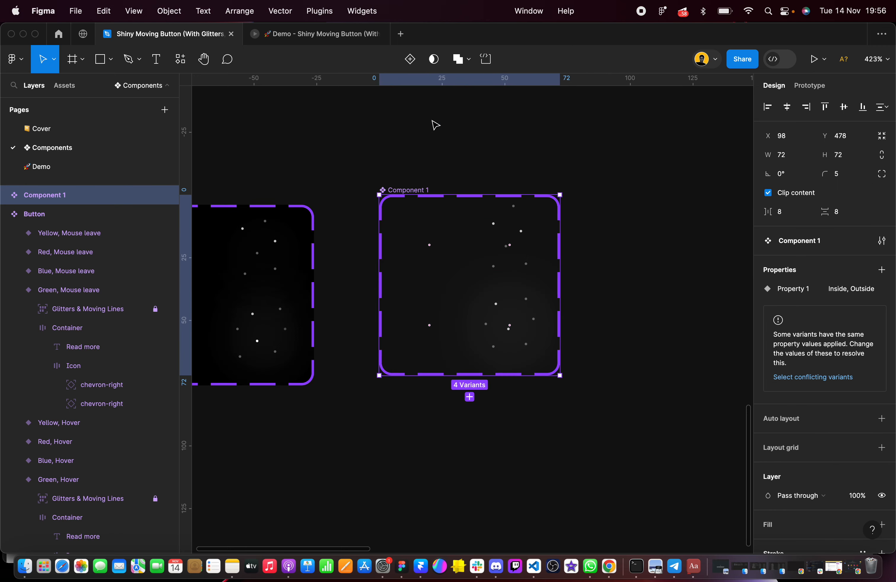
# Rename the new component set as Glitters and align it with the original set at X 98, Y 482
pyautogui.hscroll(-5, 432, 184)
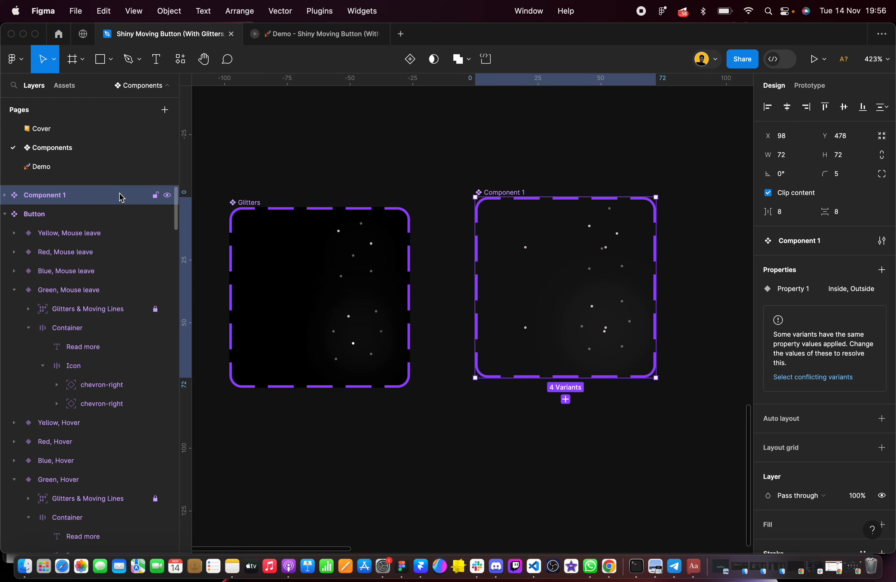
pyautogui.doubleClick(78, 199)
pyautogui.write('Glitters')
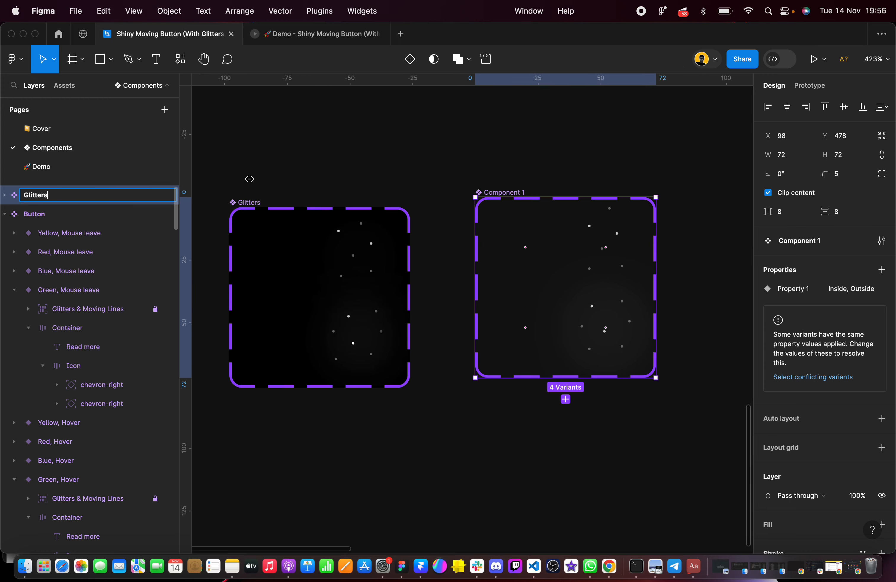
pyautogui.click(249, 179)
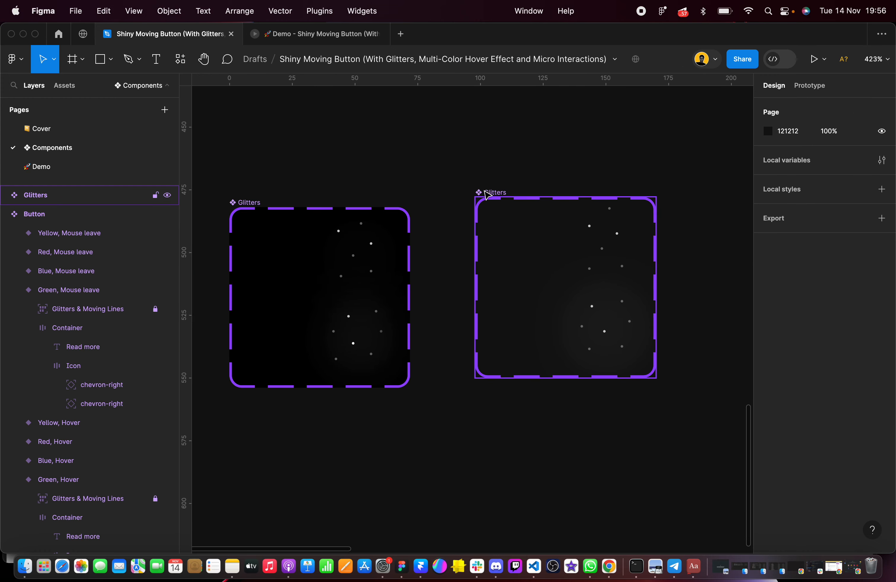
pyautogui.moveTo(480, 195); pyautogui.dragTo(488, 206)
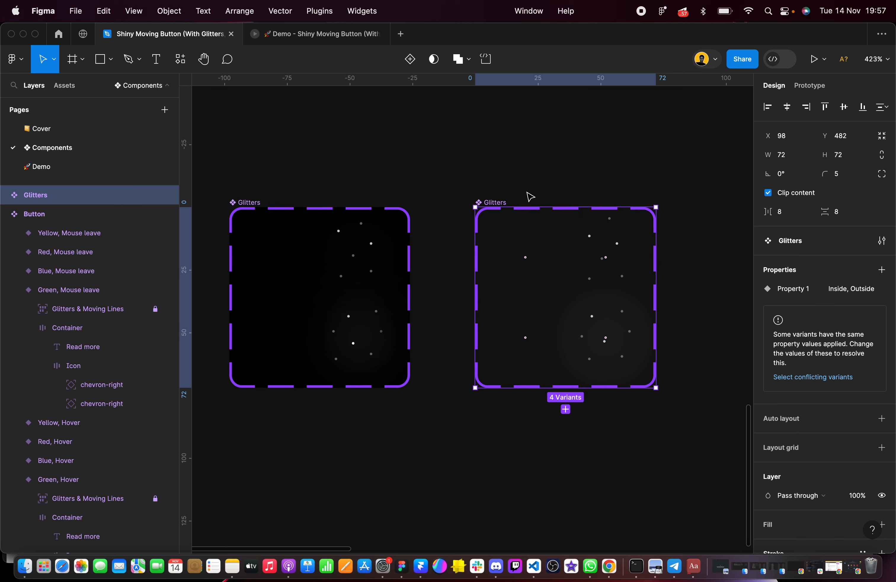
# Rename the new component set as Glitters New
pyautogui.doubleClick(55, 206)
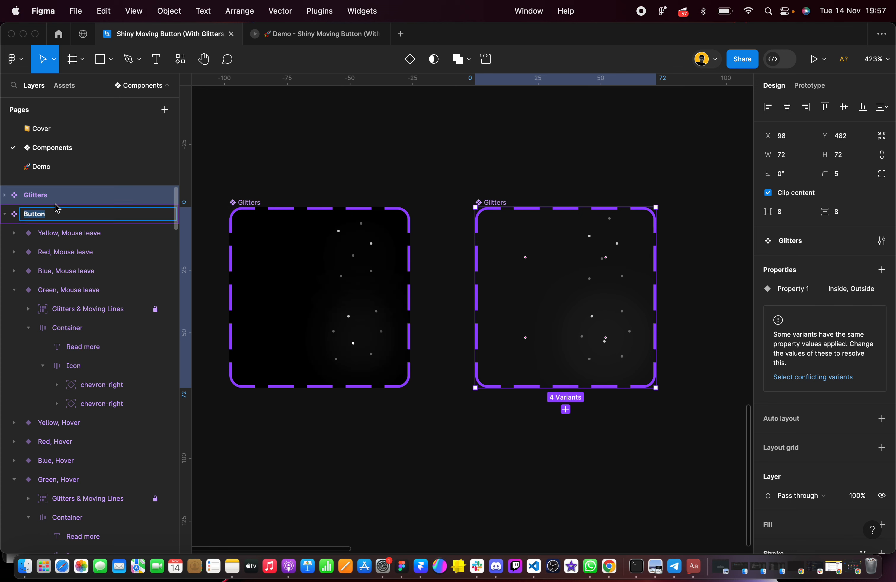
pyautogui.doubleClick(54, 199)
pyautogui.press('Right')
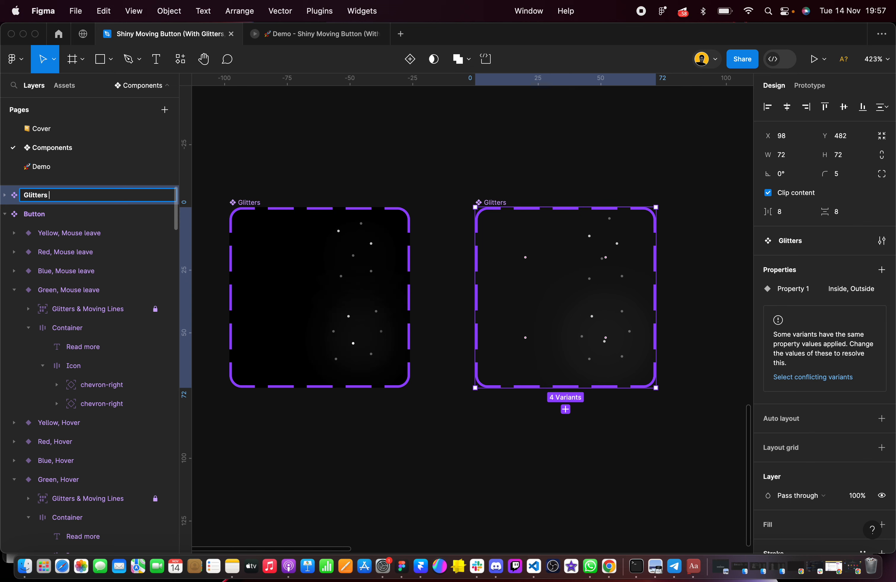
pyautogui.click(464, 175)
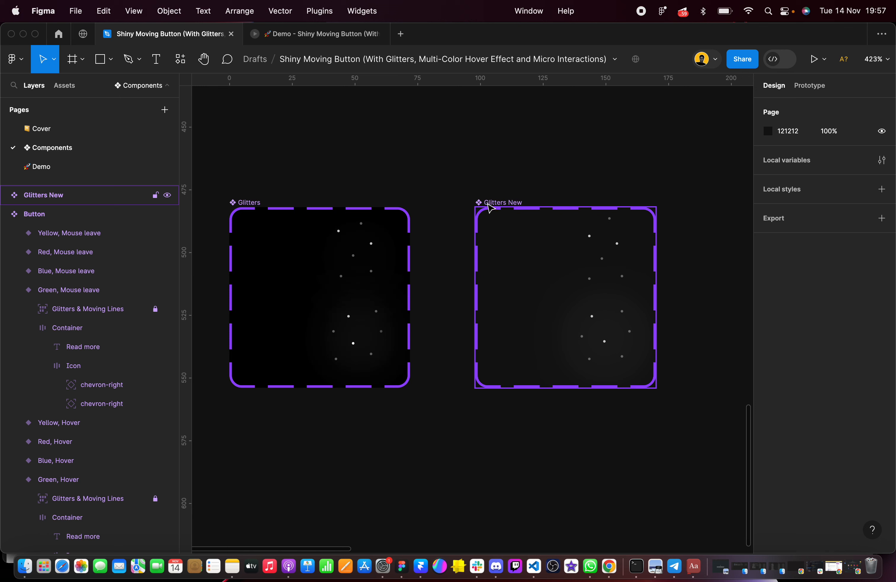
# Give the Glitters New component set a solid black 000000 fill, matching the original Glitters set
pyautogui.click(246, 202)
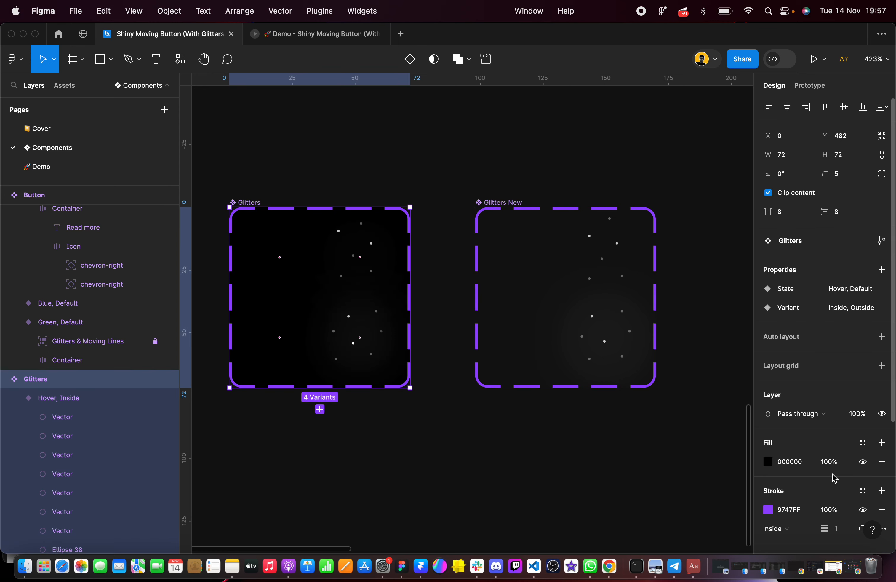
pyautogui.scroll(5, 372, 249)
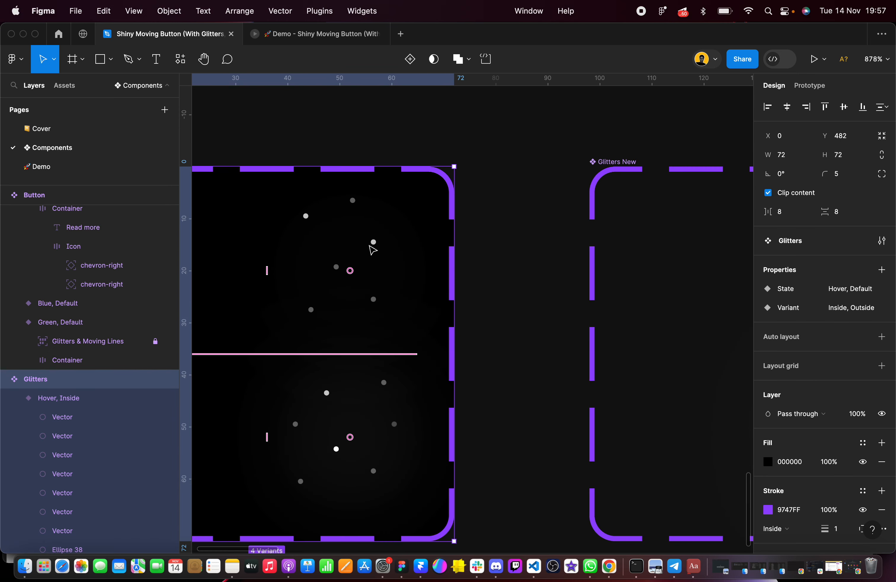
pyautogui.scroll(-5, 372, 249)
pyautogui.click(478, 204)
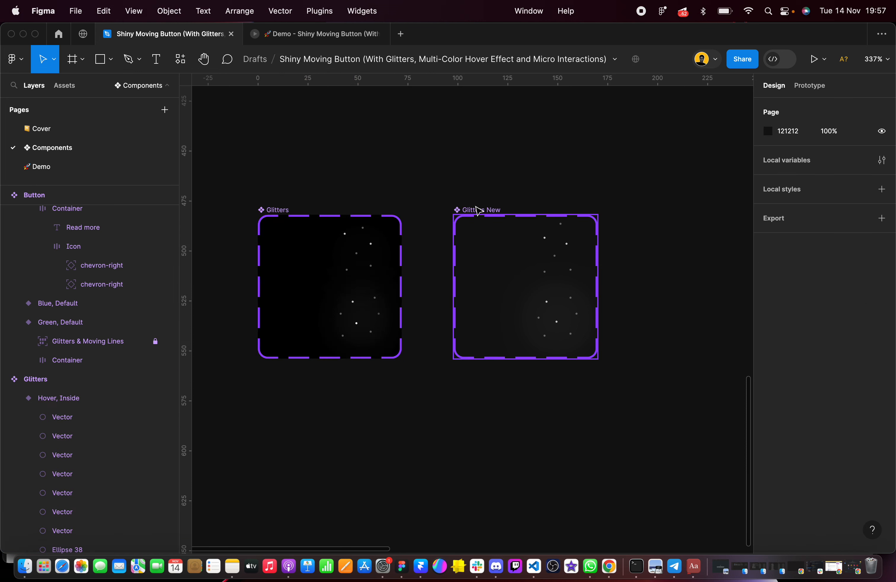
pyautogui.click(483, 210)
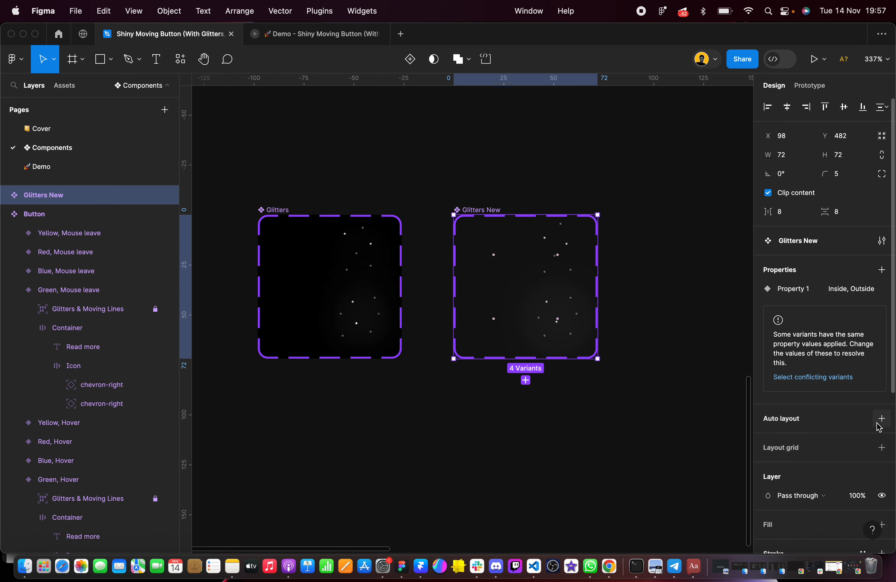
pyautogui.scroll(-3, 864, 486)
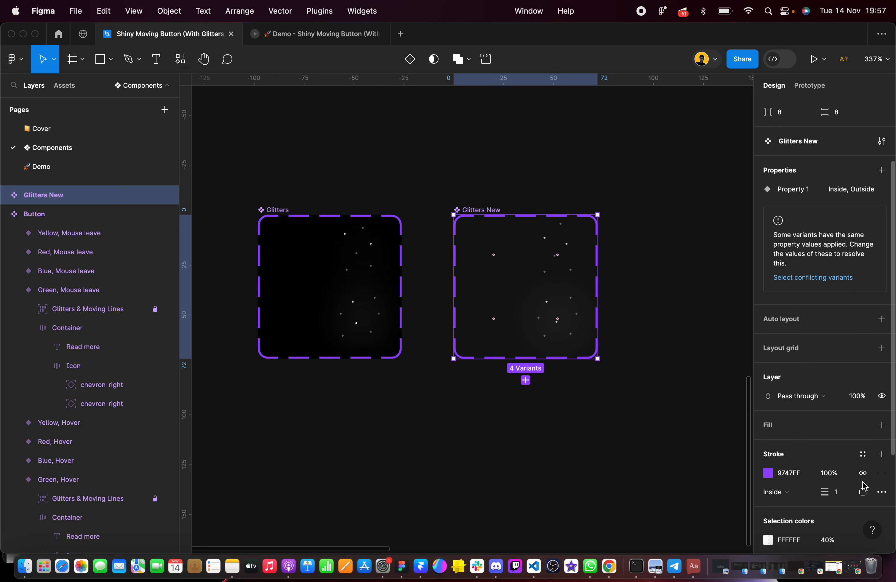
pyautogui.click(882, 424)
pyautogui.click(795, 444)
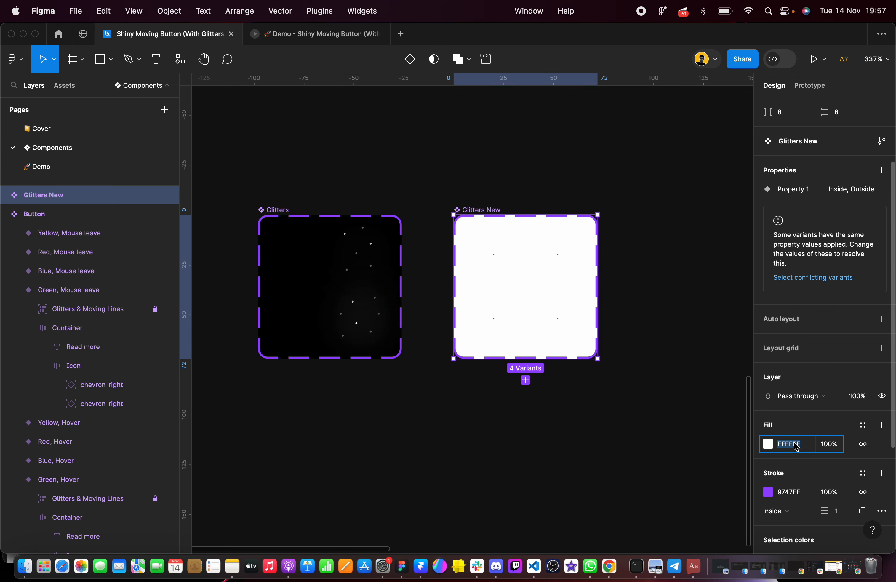
pyautogui.press('Return')
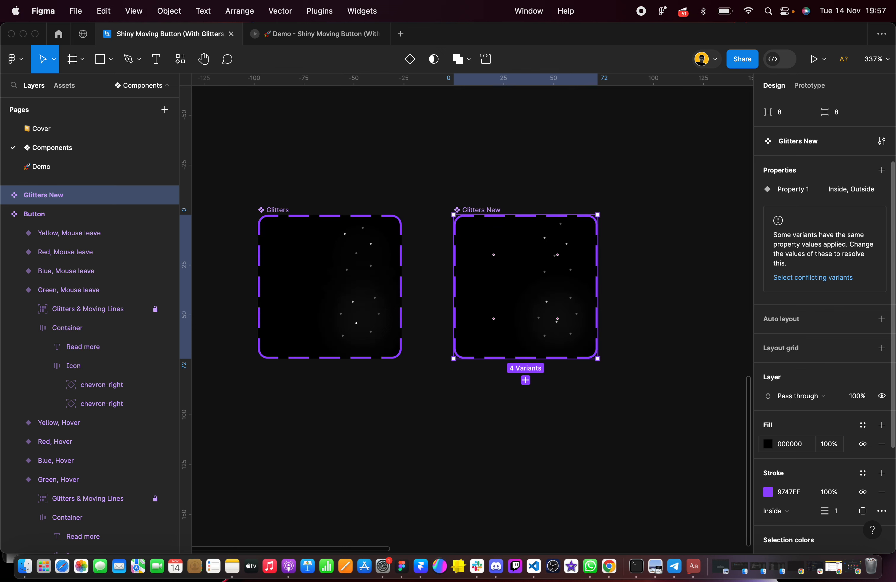
pyautogui.click(620, 348)
# Connect the default Outside variant to the Outside variant beside it with a While hovering interaction
pyautogui.scroll(5, 570, 294)
pyautogui.scroll(-4, 571, 295)
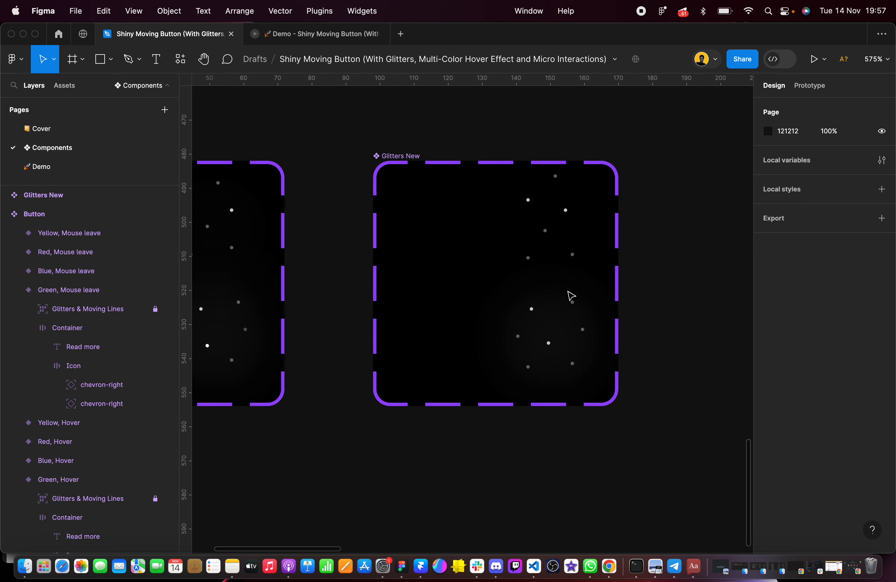
pyautogui.click(810, 85)
pyautogui.click(443, 219)
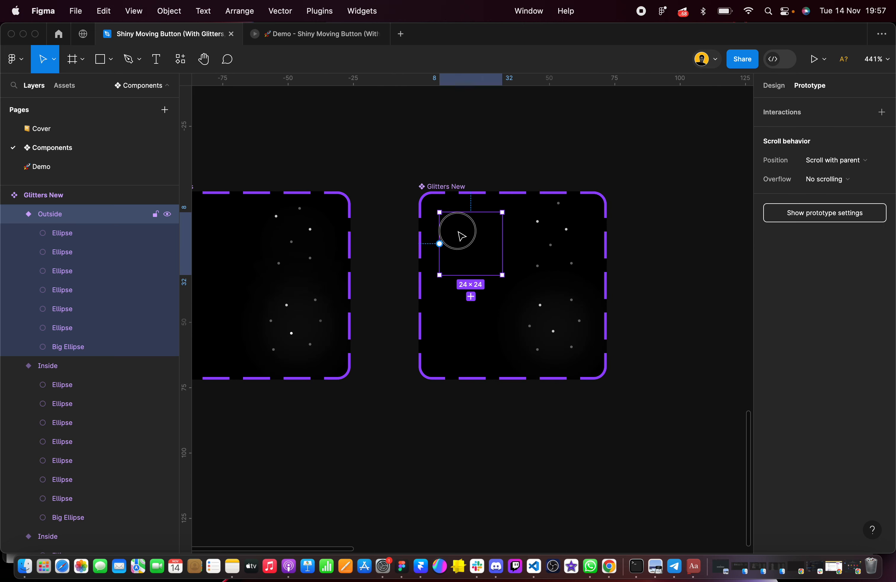
pyautogui.scroll(4, 506, 250)
pyautogui.moveTo(500, 242); pyautogui.dragTo(559, 255)
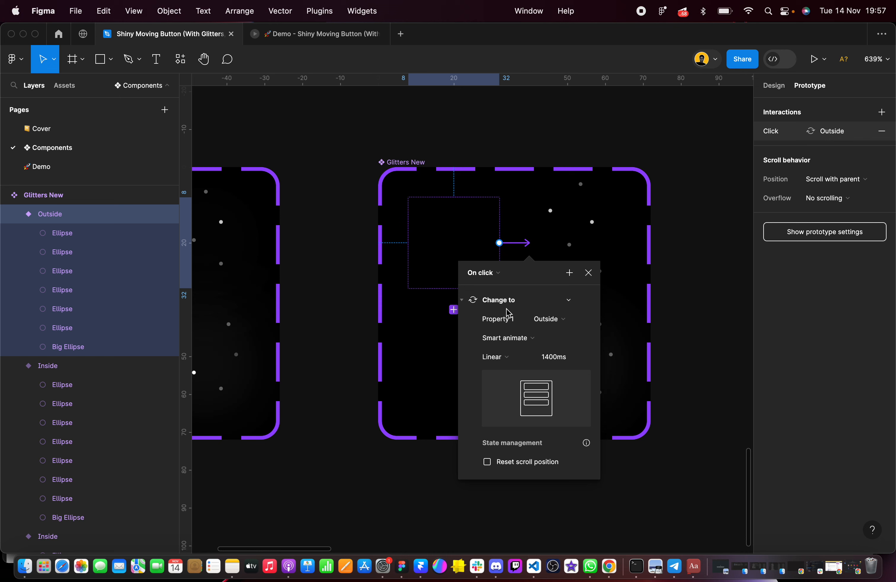
pyautogui.click(494, 280)
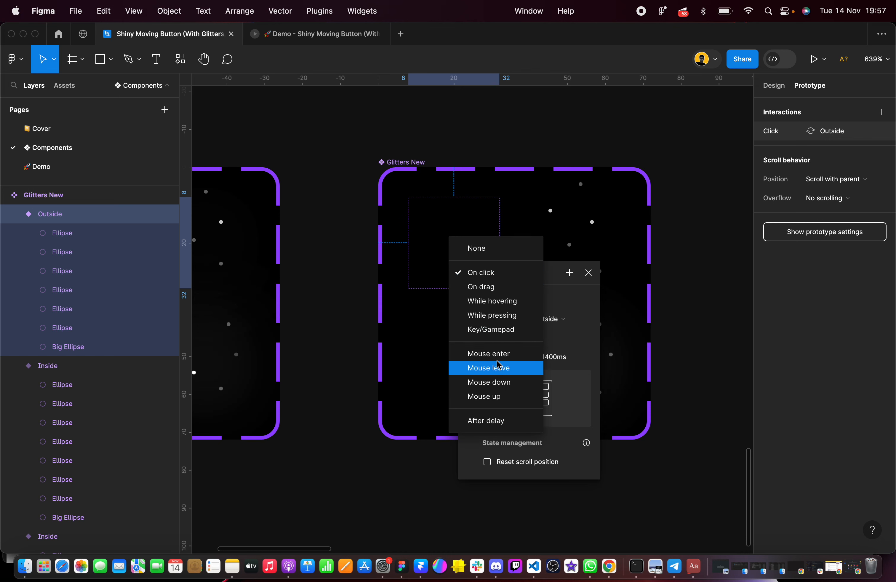
pyautogui.click(504, 305)
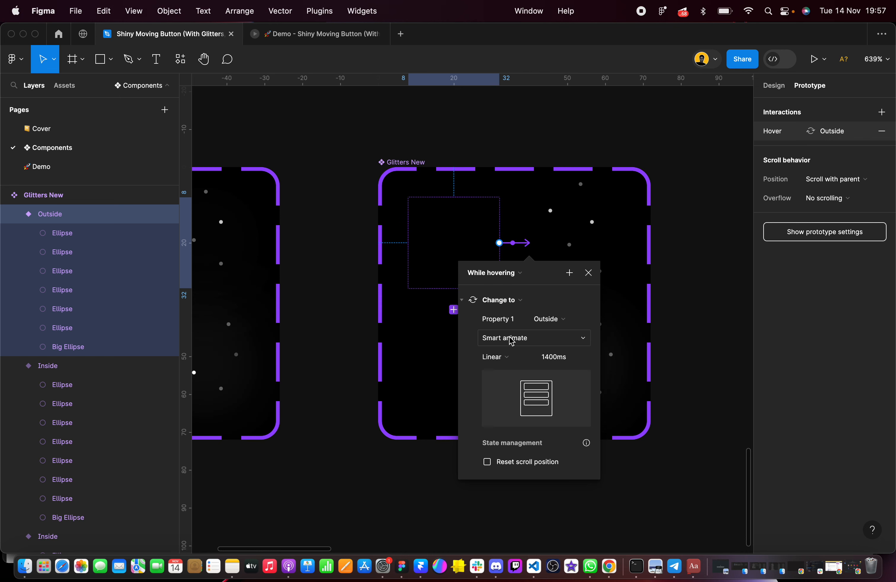
# Set the Outside hover interaction's smart animate easing to Slow with a duration of 700 ms
pyautogui.click(510, 363)
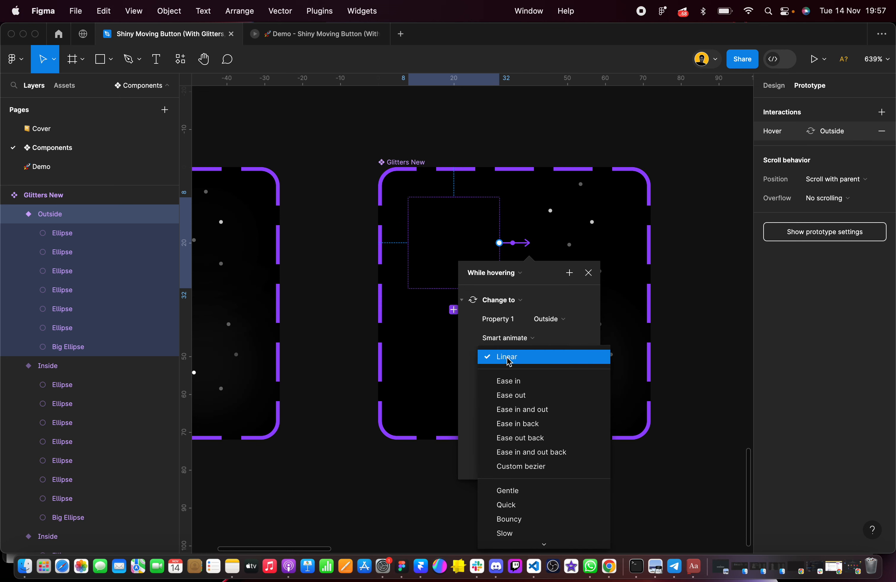
pyautogui.click(516, 534)
pyautogui.click(559, 360)
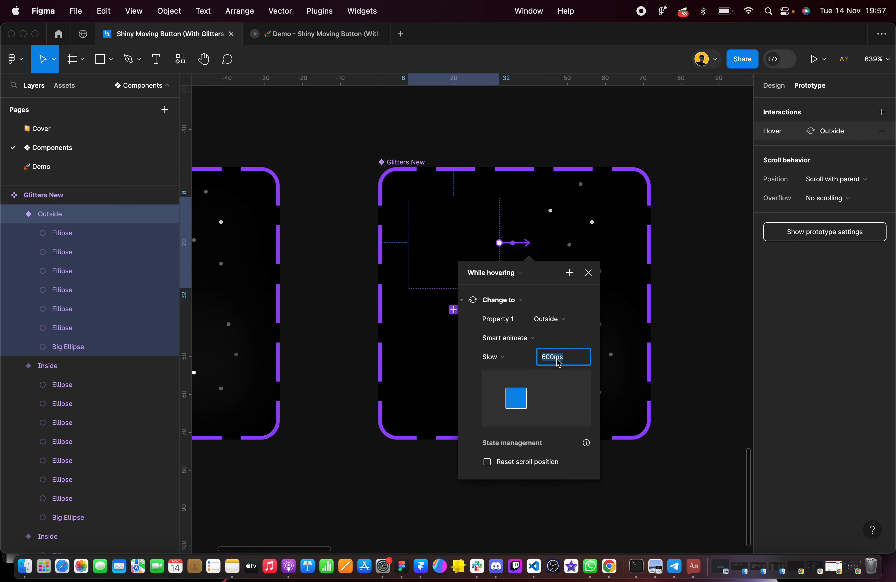
pyautogui.write('700')
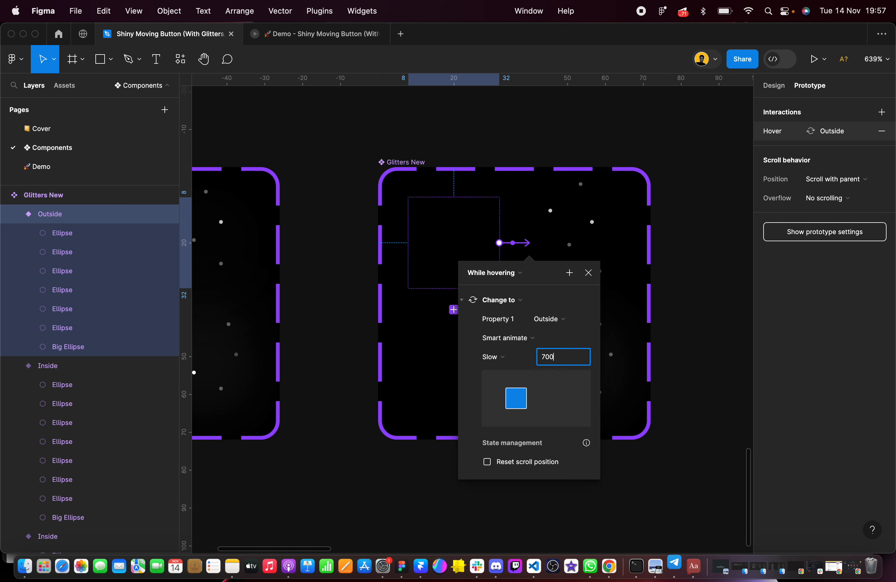
pyautogui.press('Return')
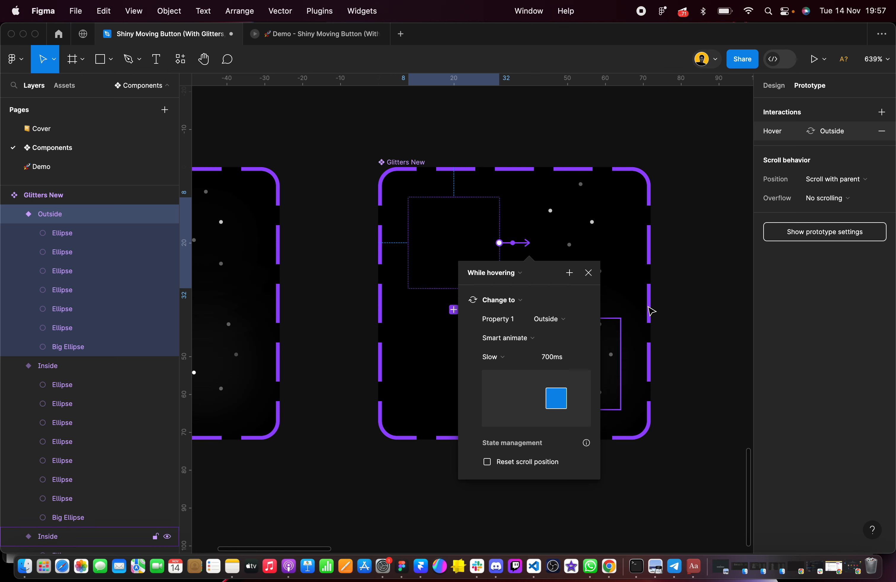
pyautogui.click(692, 314)
# Connect the default Inside variant to the Inside variant beside it with a While hovering interaction
pyautogui.click(456, 340)
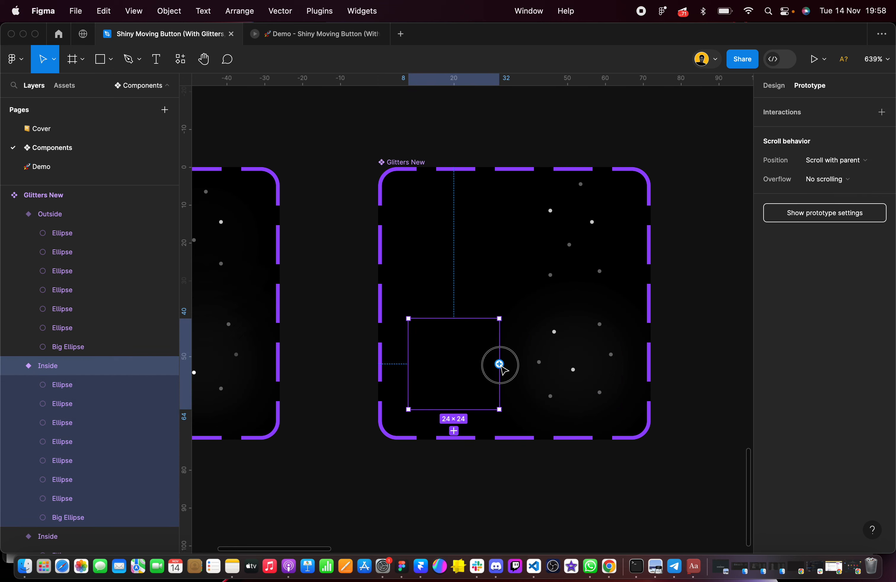
pyautogui.moveTo(499, 364); pyautogui.dragTo(554, 372)
pyautogui.scroll(-3, 498, 398)
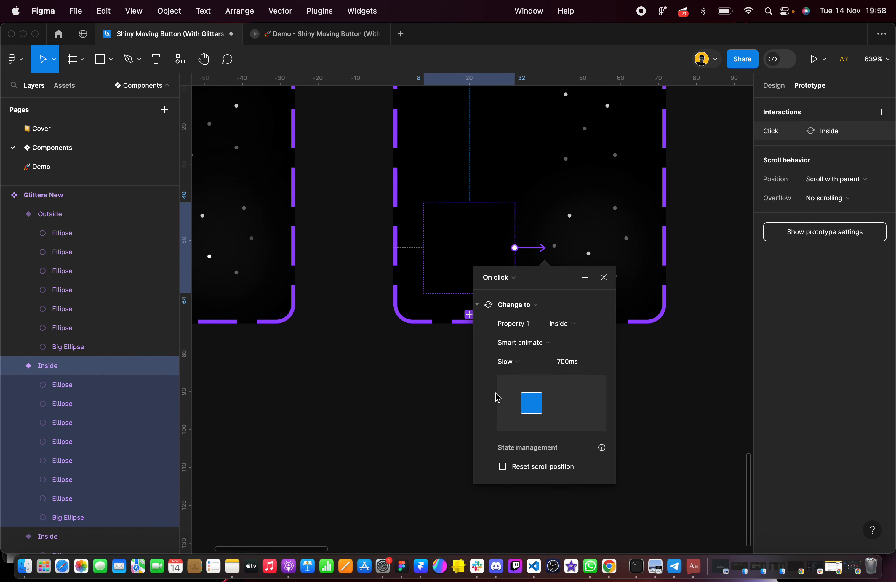
pyautogui.scroll(3, 525, 281)
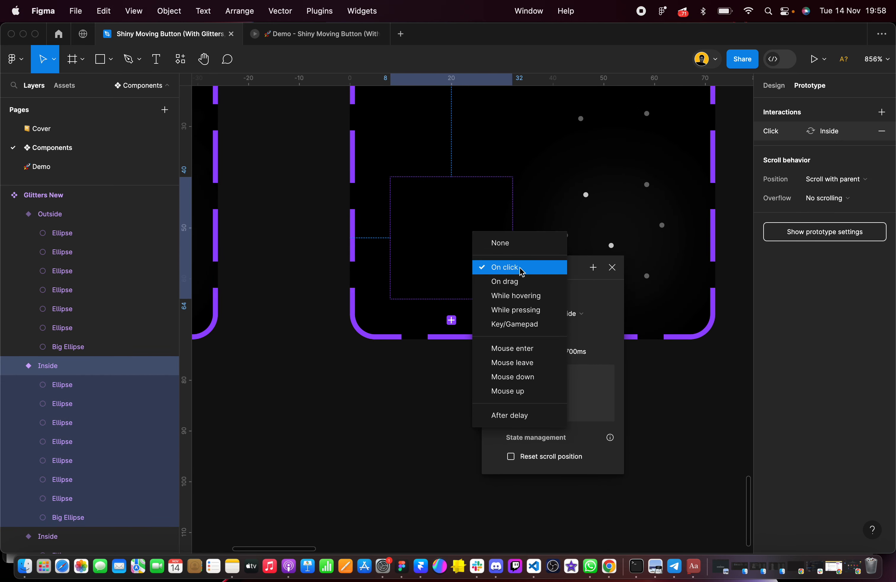
pyautogui.click(521, 266)
pyautogui.click(539, 296)
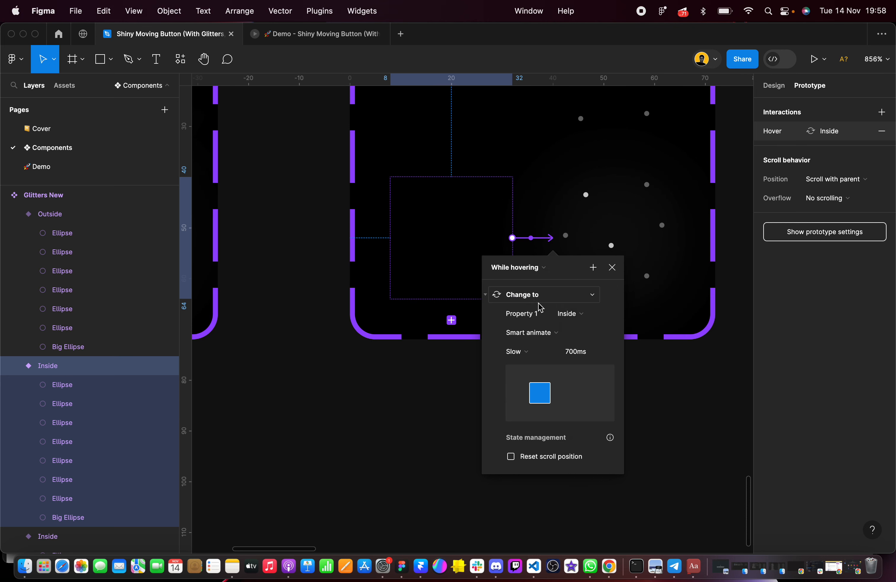
# Set the Inside hover interaction's smart animate easing to Slow with a duration of 700 ms
pyautogui.click(527, 352)
pyautogui.click(535, 353)
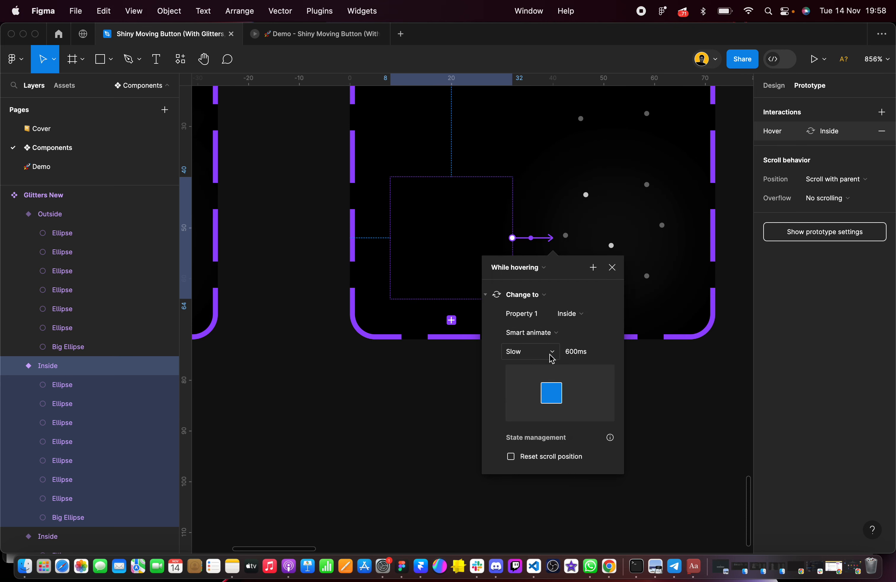
pyautogui.click(576, 357)
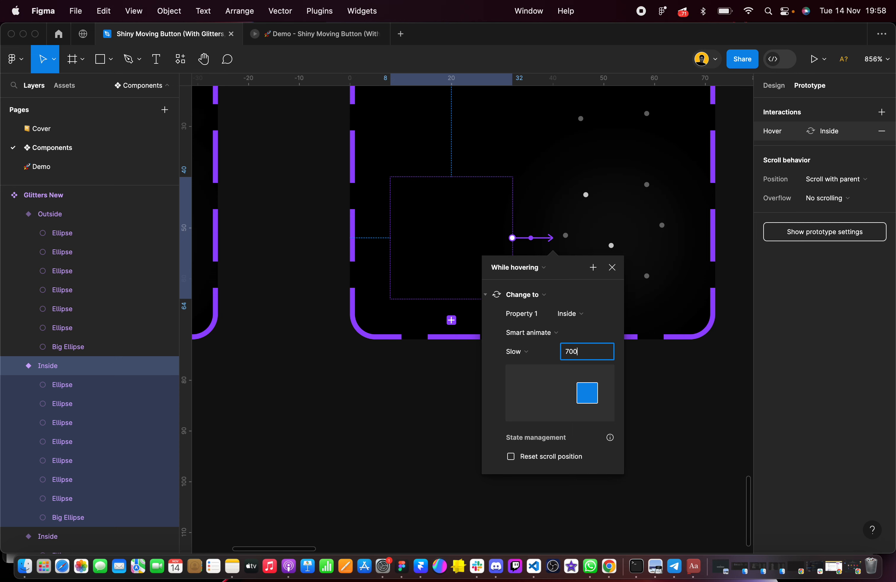
pyautogui.click(430, 376)
# Review the hover interaction settings of the default Outside variant
pyautogui.scroll(3, 430, 375)
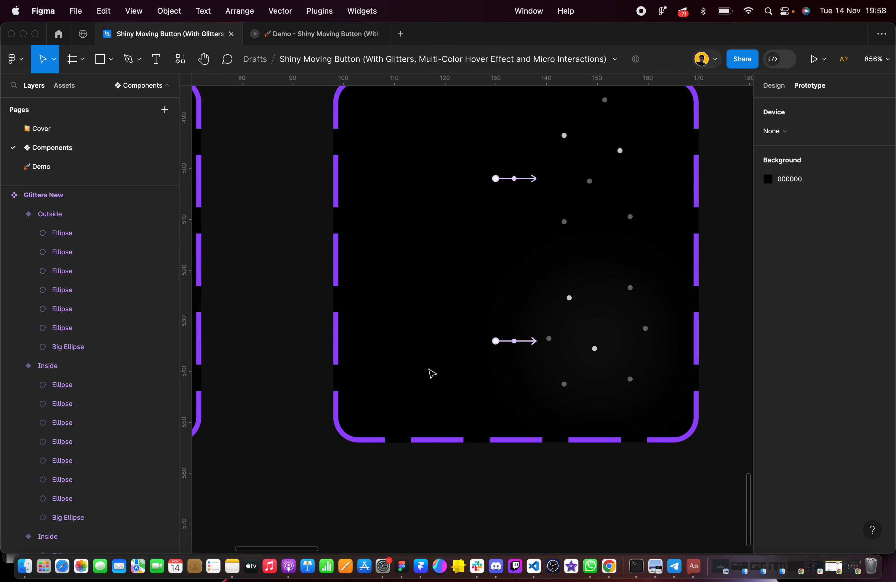
pyautogui.click(521, 185)
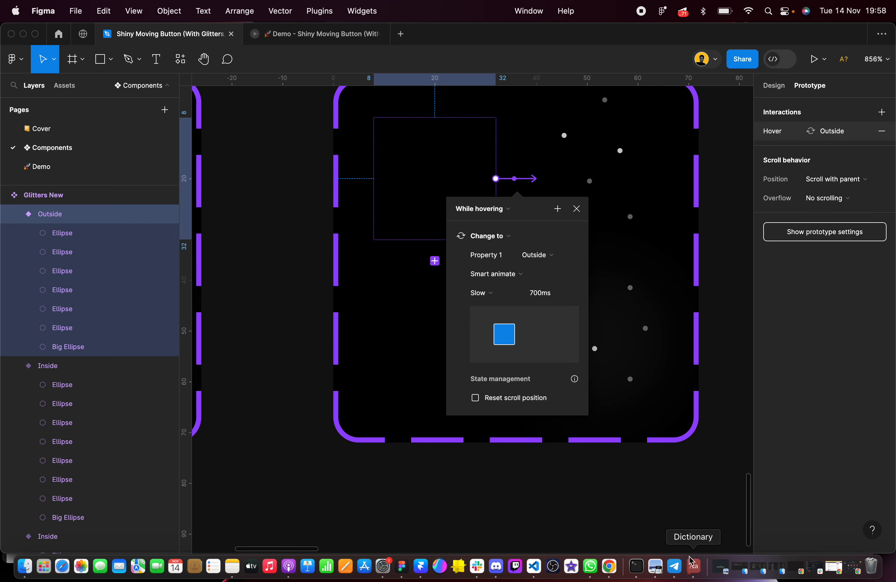
pyautogui.click(632, 526)
pyautogui.hscroll(3, 632, 526)
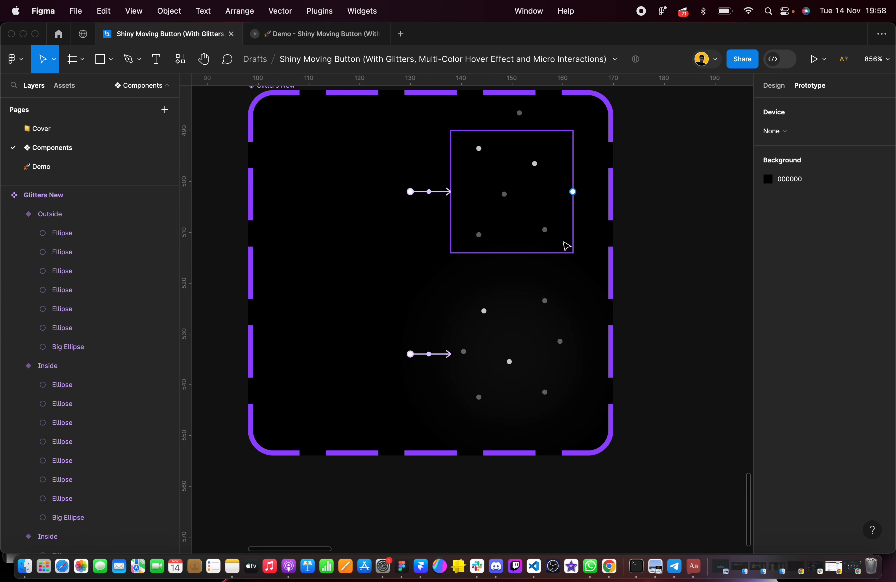
pyautogui.scroll(2, 731, 166)
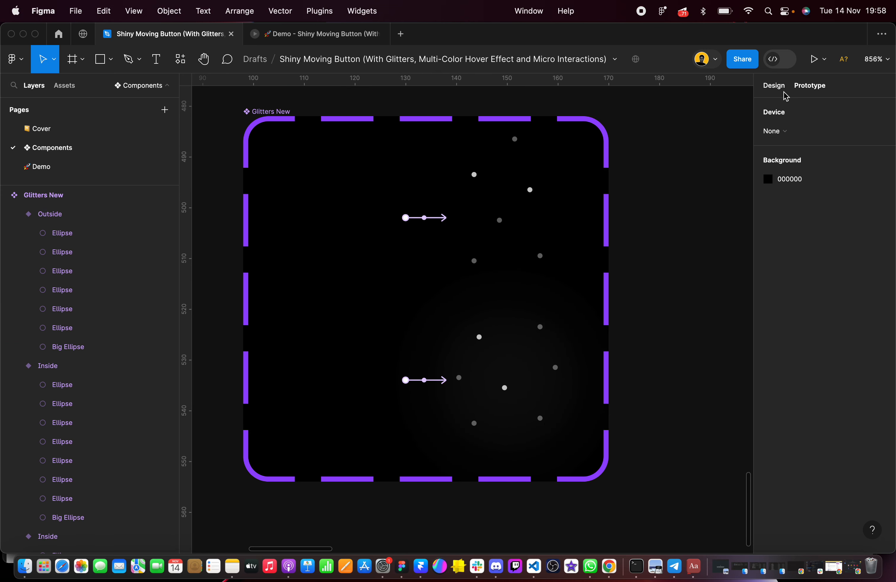
# Place an instance of the default Outside variant beside the Glitters New set and remove it from the canvas
pyautogui.click(778, 88)
pyautogui.click(328, 208)
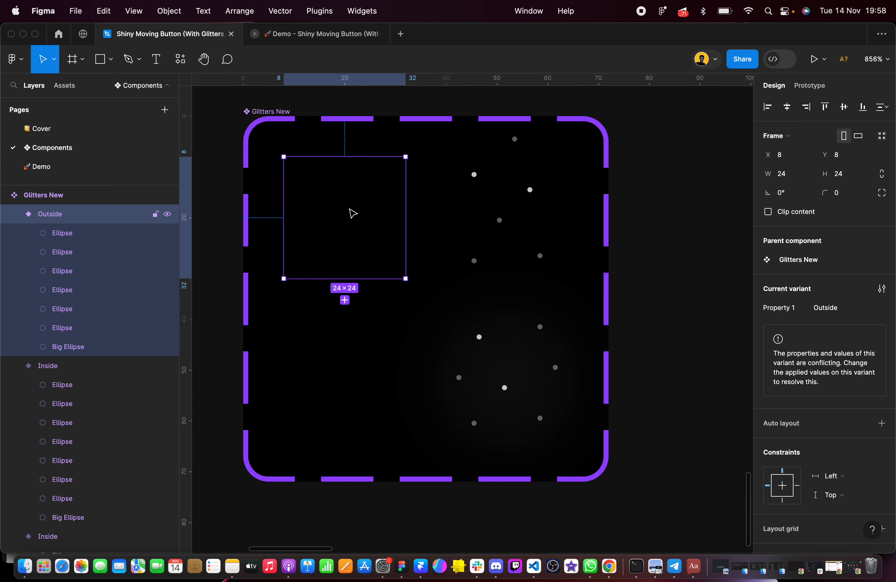
pyautogui.scroll(-2, 351, 214)
pyautogui.moveTo(352, 214); pyautogui.dragTo(657, 265)
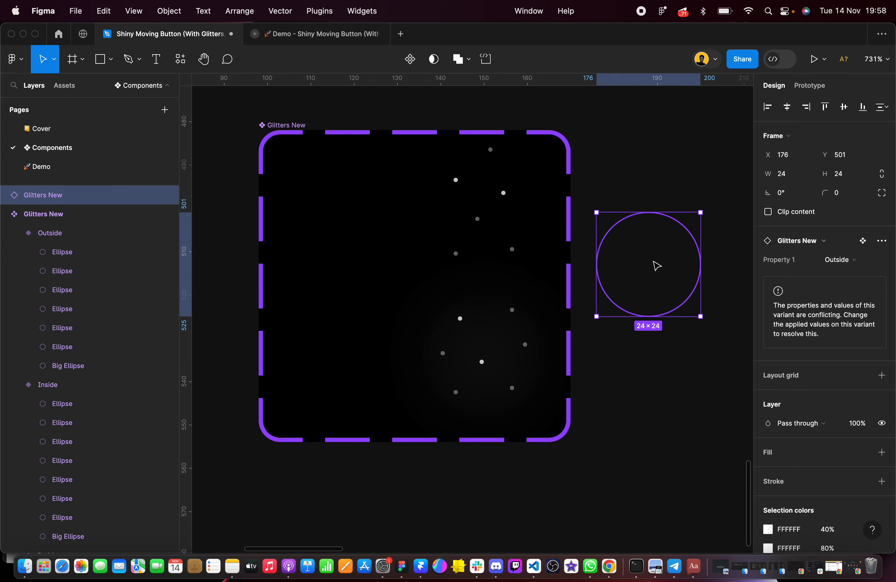
pyautogui.press('Delete')
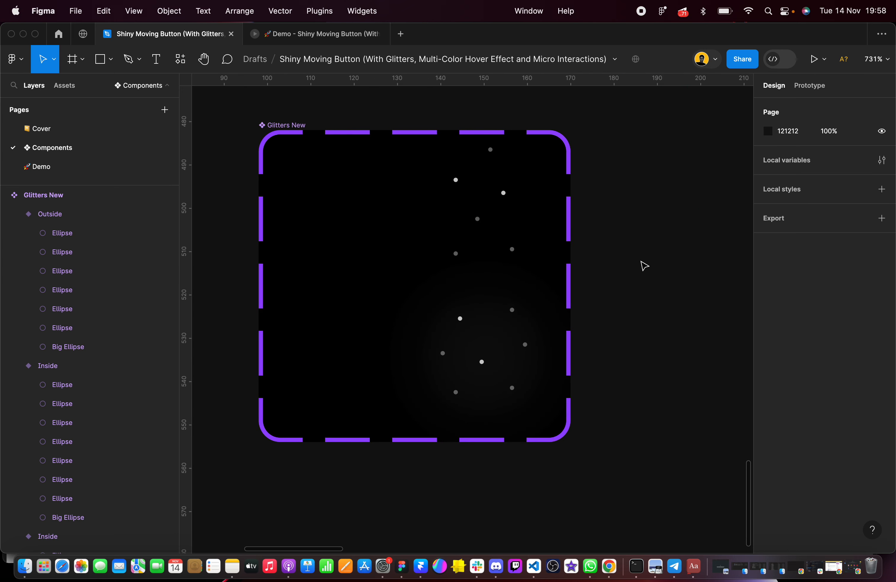
pyautogui.click(82, 170)
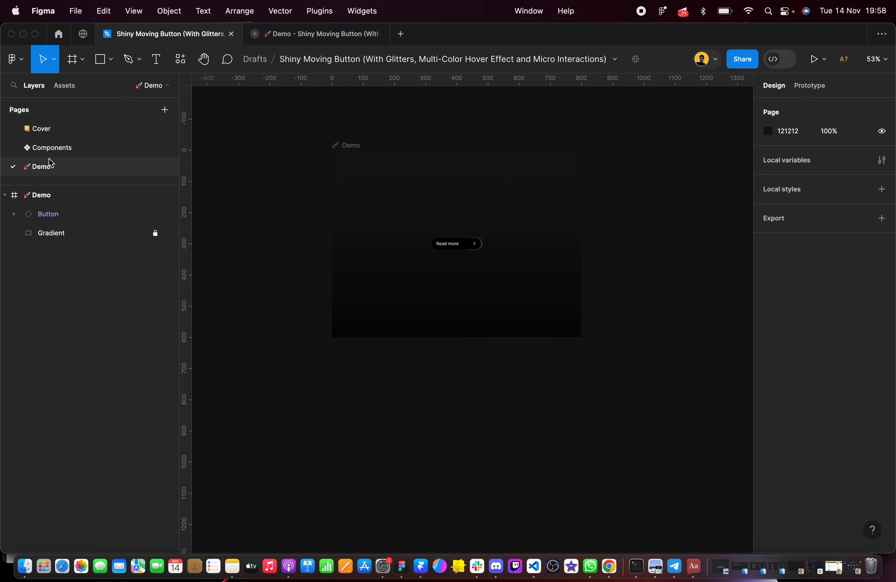
pyautogui.click(52, 147)
pyautogui.scroll(3, 509, 201)
pyautogui.scroll(-5, 507, 210)
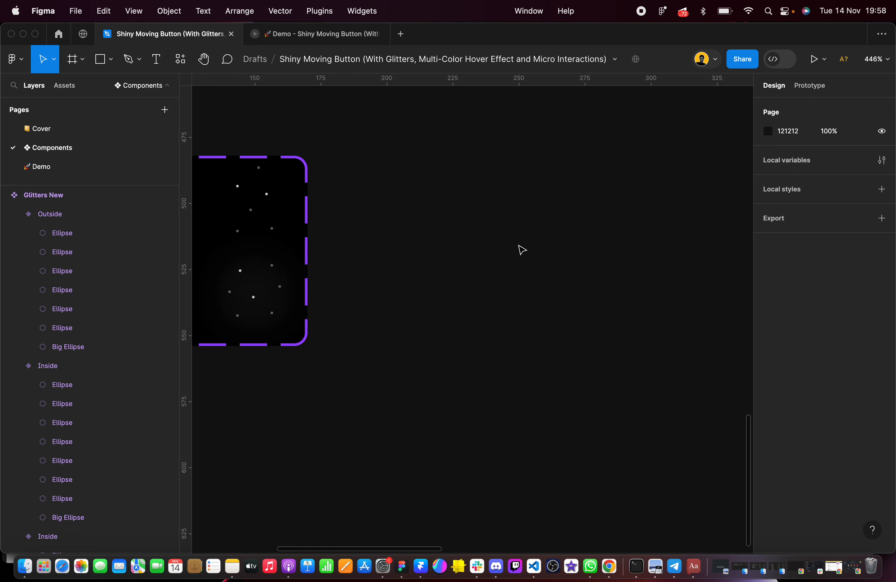
pyautogui.press('super+v')
pyautogui.press('super+z')
# Open the Demo page at its Read more button
pyautogui.click(72, 164)
pyautogui.scroll(5, 512, 284)
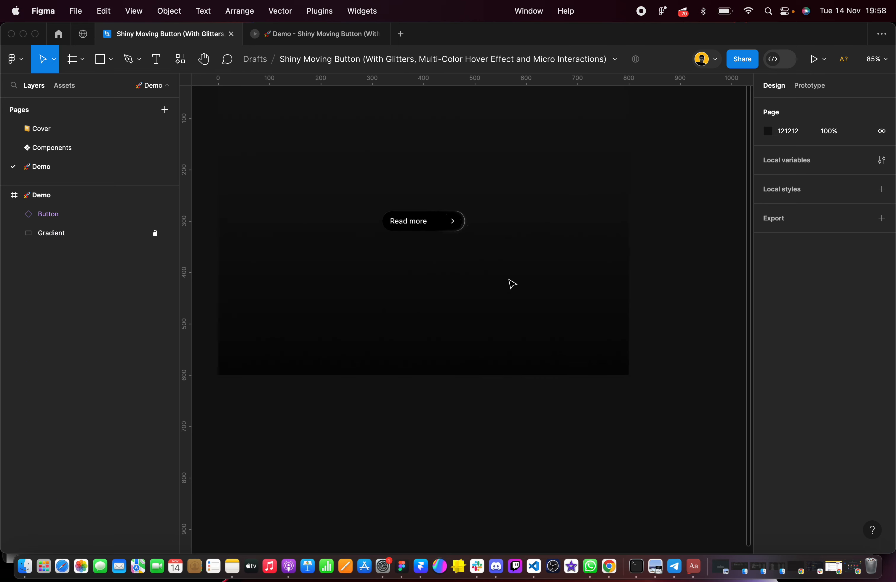
# Paste a Glitters New instance into the Demo frame, position it above the Read more button, and set its Property 1 to Inside
pyautogui.press('super+v')
pyautogui.moveTo(470, 319); pyautogui.dragTo(466, 144)
pyautogui.scroll(5, 409, 148)
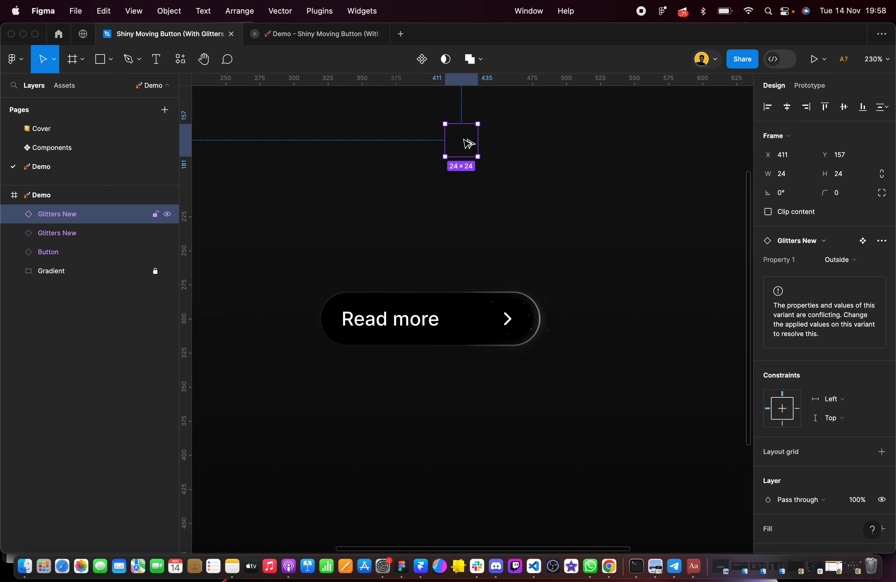
pyautogui.click(838, 261)
pyautogui.click(820, 247)
pyautogui.click(593, 234)
pyautogui.scroll(5, 494, 250)
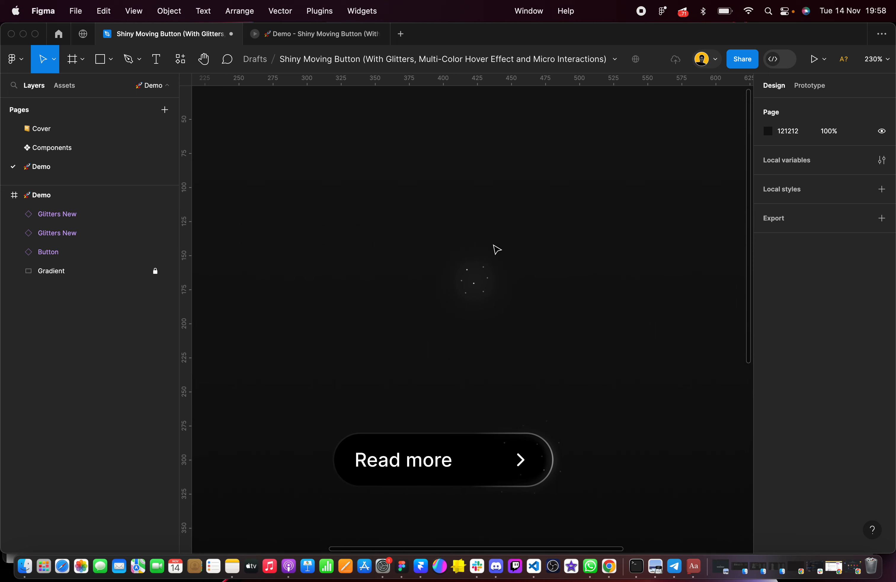
# Go to the placed instance's main component and rename the Glitters New set's variant property from Property 1 to Type
pyautogui.click(480, 285)
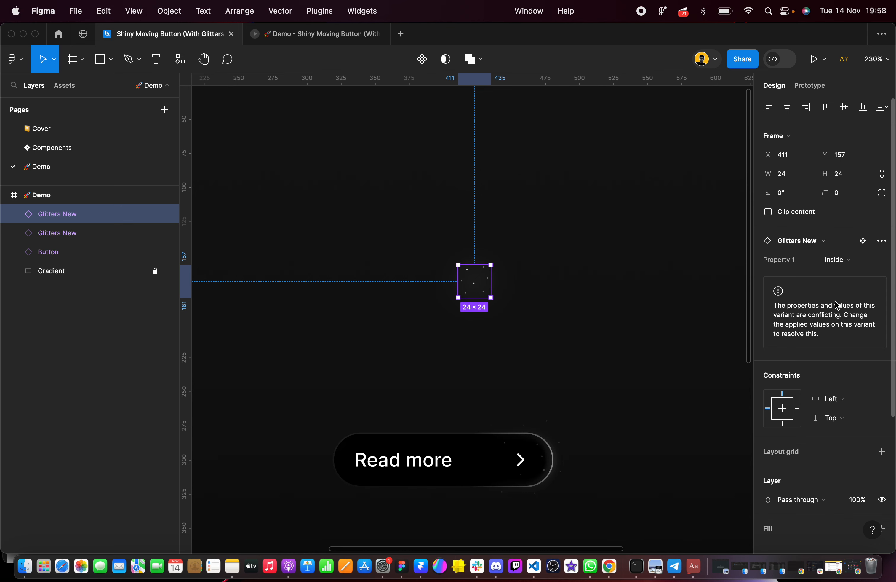
pyautogui.click(862, 240)
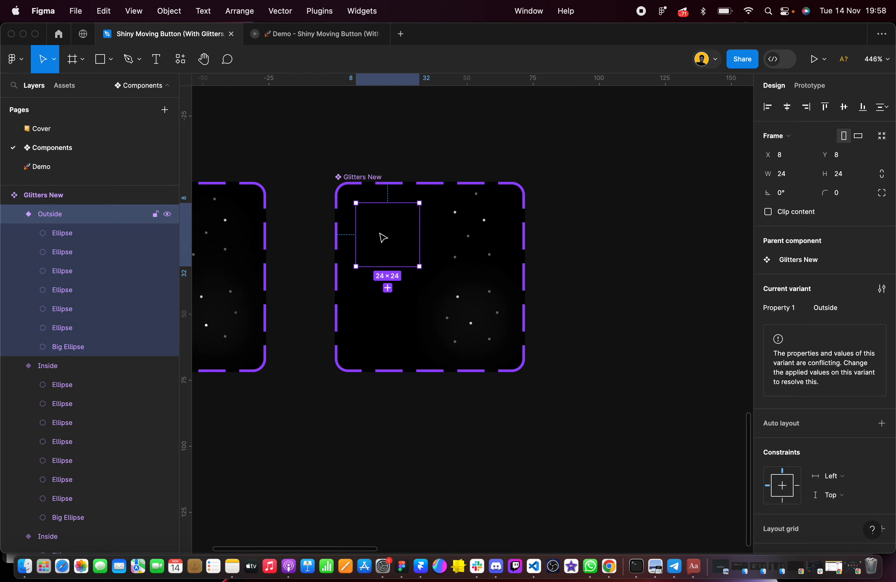
pyautogui.doubleClick(38, 214)
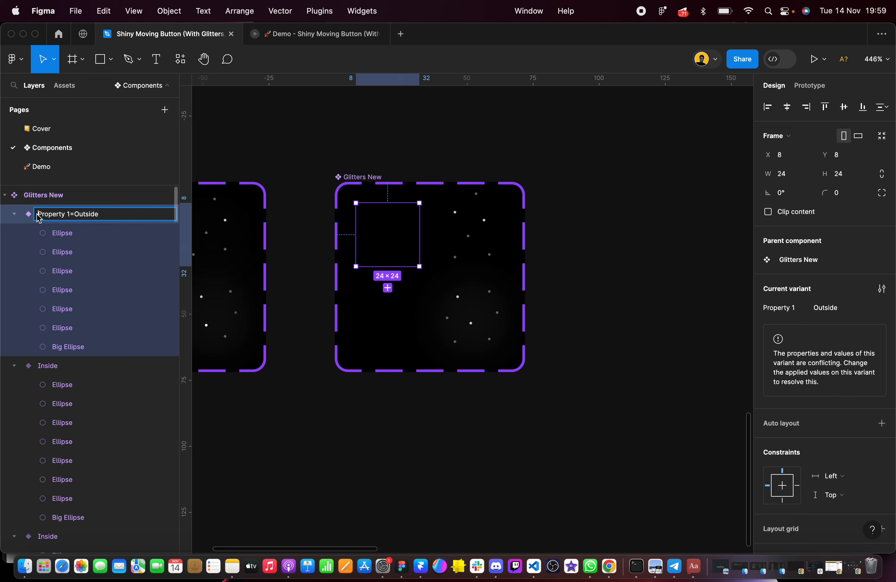
pyautogui.moveTo(72, 218); pyautogui.dragTo(7, 220)
pyautogui.click(355, 178)
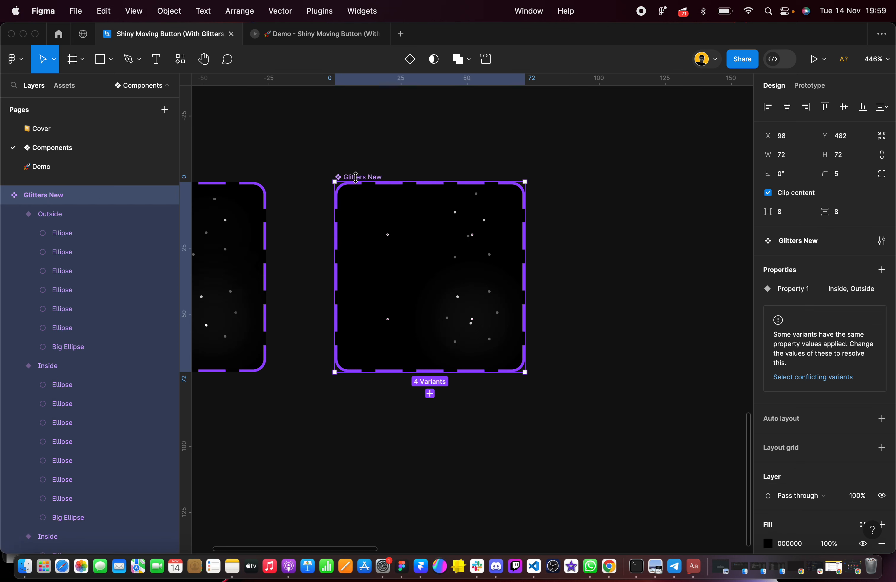
pyautogui.doubleClick(796, 290)
pyautogui.write('Type')
pyautogui.press('Return')
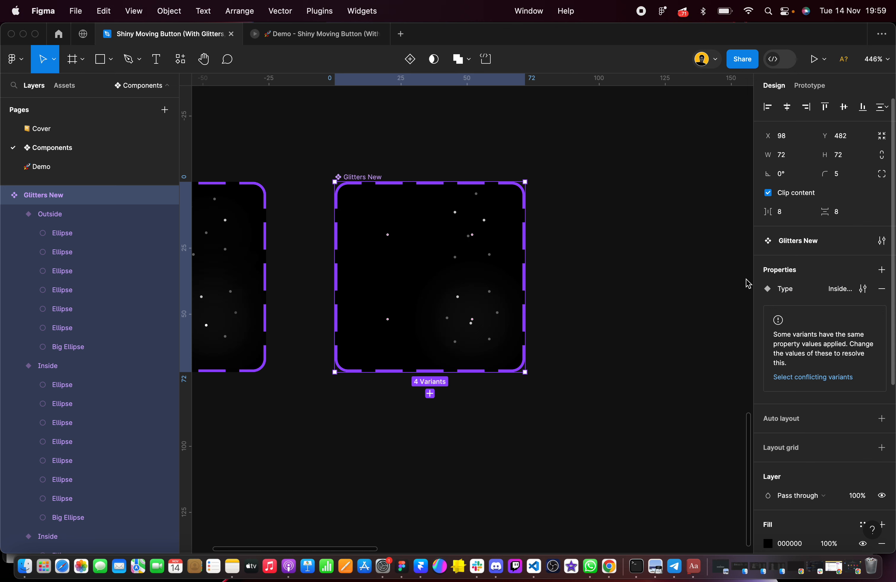
# Extend the default Outside variant's layer name after "Type=Outside," to add a second variant property
pyautogui.click(90, 215)
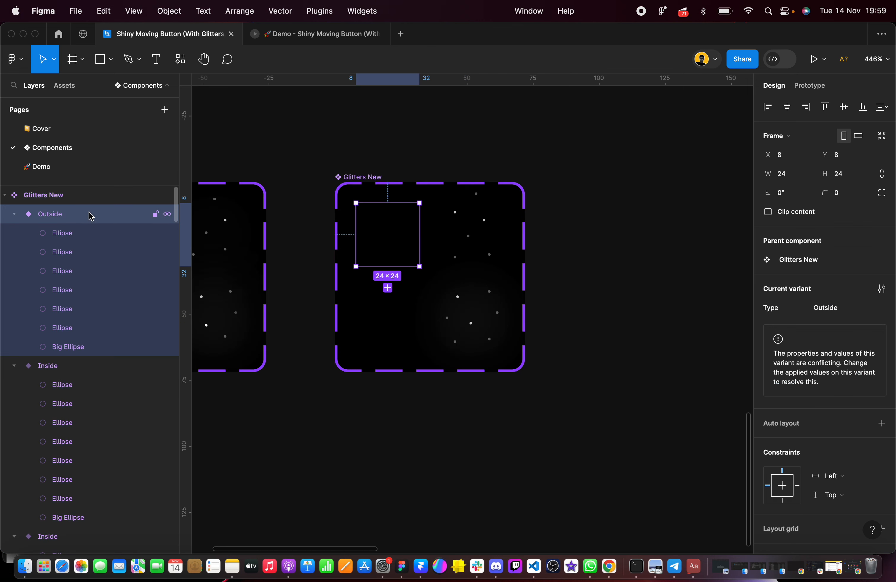
pyautogui.doubleClick(51, 220)
pyautogui.click(99, 215)
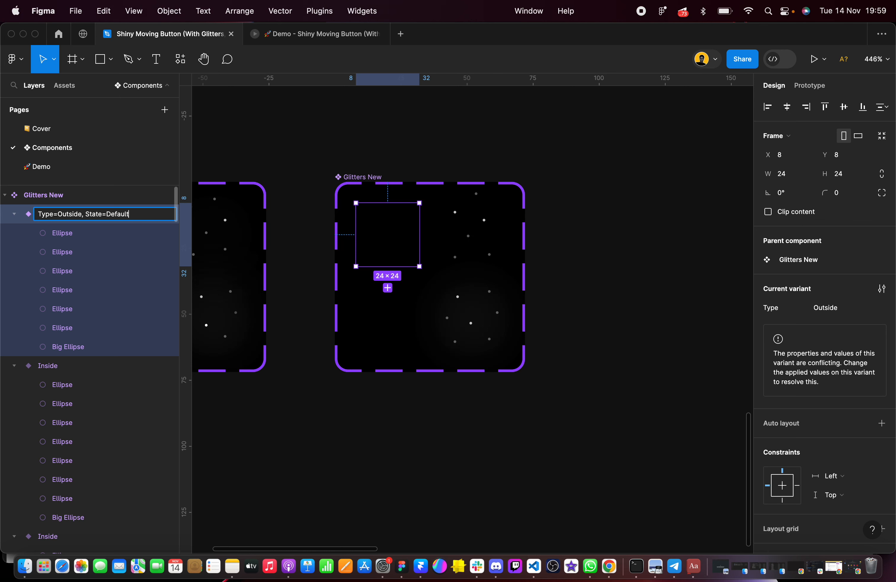
# Give the default Outside variant a State property of Default and set the default Inside variant's State to Default
pyautogui.click(390, 159)
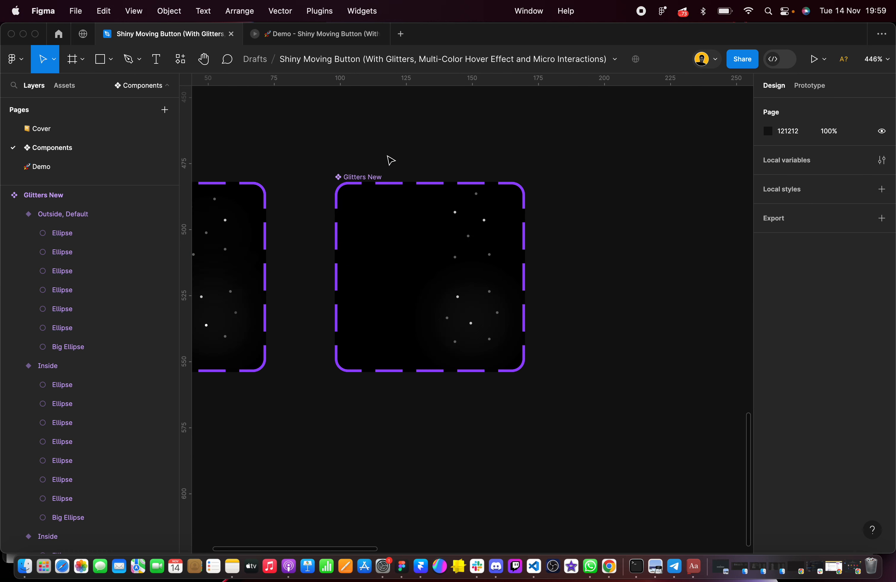
pyautogui.click(413, 252)
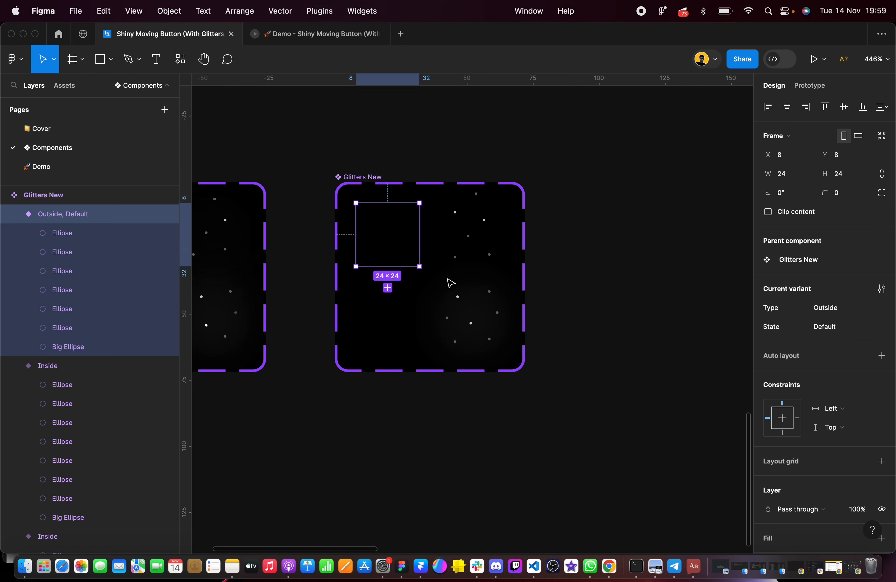
pyautogui.click(425, 303)
pyautogui.click(831, 326)
pyautogui.write('D')
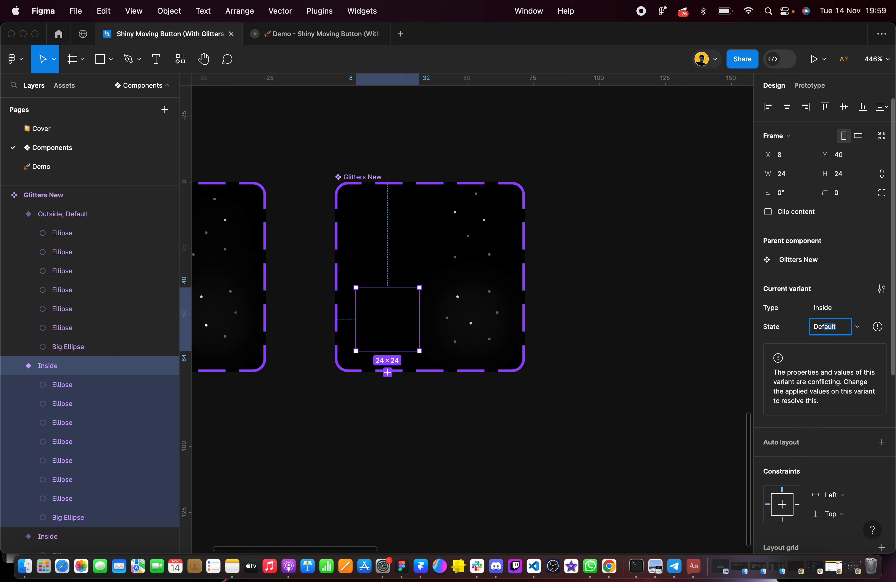
pyautogui.press('Return')
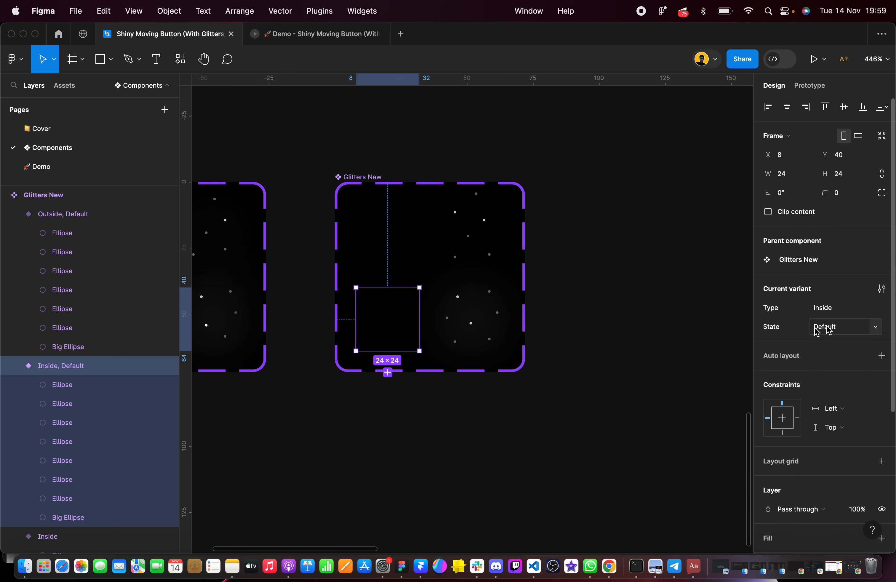
# Set the State of both visible-glitter variants to Hover and check the Glitters New set's properties
pyautogui.click(496, 253)
pyautogui.keyDown('shift'); pyautogui.click(487, 314); pyautogui.keyUp('shift')
pyautogui.click(833, 348)
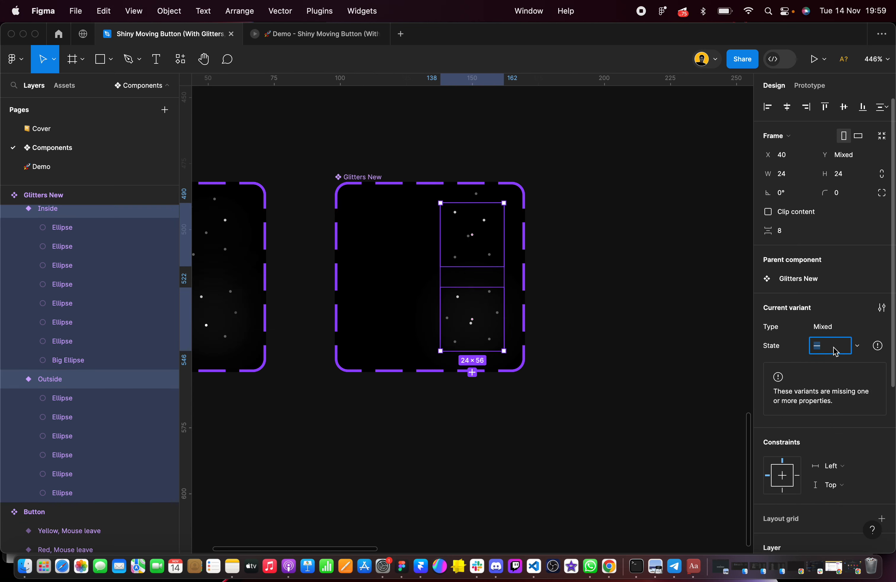
pyautogui.write('Hover')
pyautogui.press('Return')
pyautogui.click(601, 231)
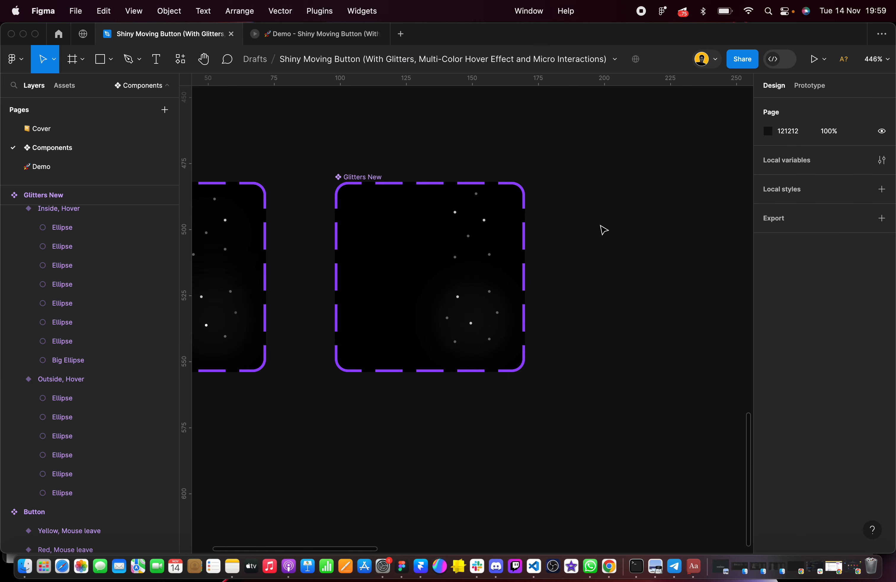
pyautogui.click(357, 177)
pyautogui.moveTo(848, 310)
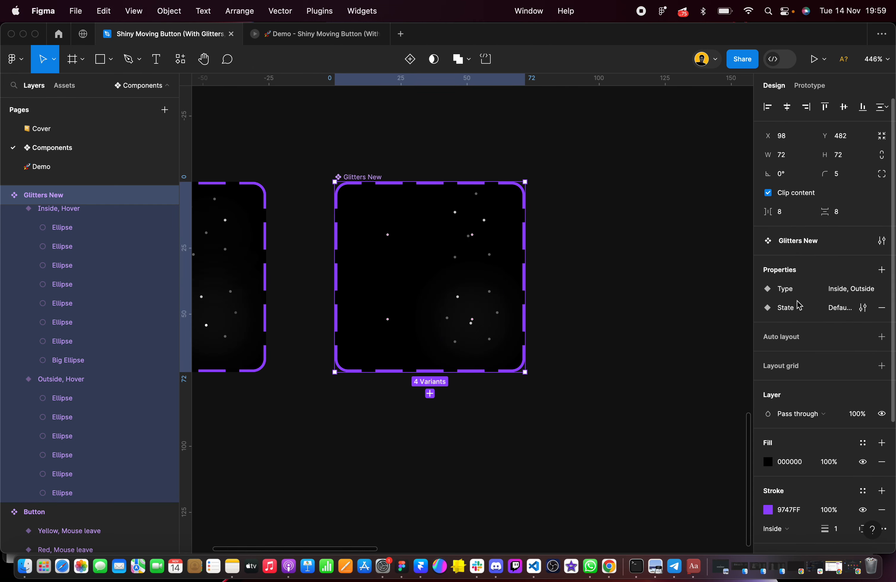
pyautogui.click(614, 240)
# On the Demo page, set the Glitters New instance above the Read more button to the Default state
pyautogui.click(89, 170)
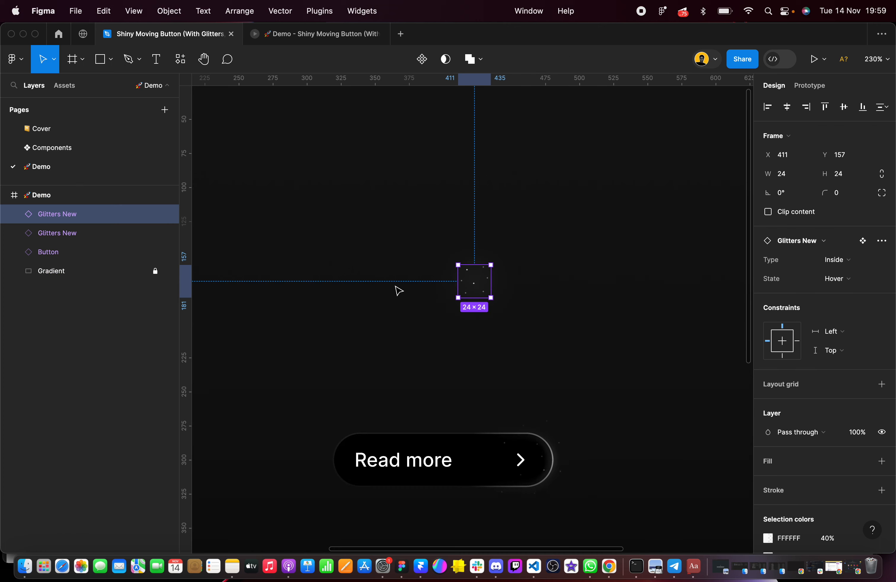
pyautogui.click(856, 279)
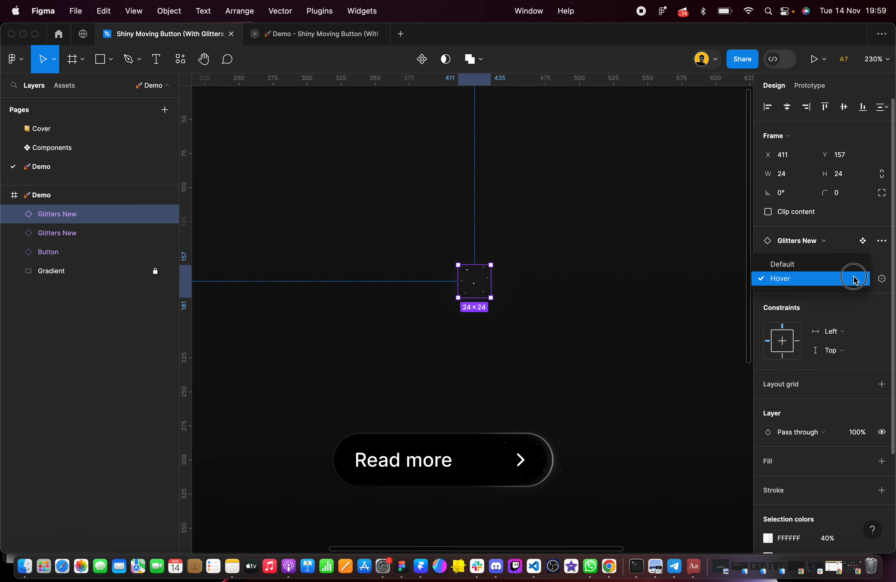
pyautogui.click(802, 260)
pyautogui.click(422, 270)
pyautogui.click(464, 278)
# Run the Demo frame's prototype to test the glitters and change the preview's display scaling
pyautogui.scroll(-2, 445, 214)
pyautogui.hotkey('shift', '1')
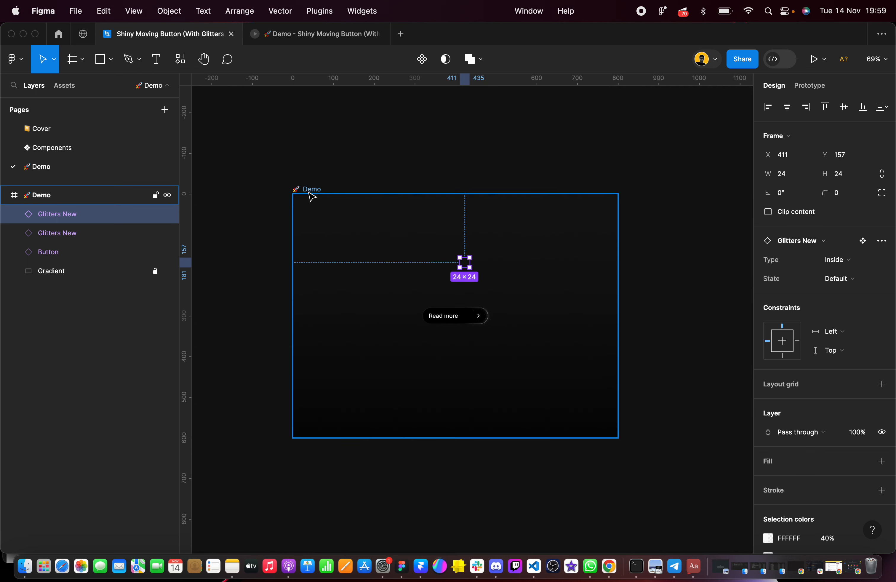
pyautogui.click(309, 189)
pyautogui.click(814, 59)
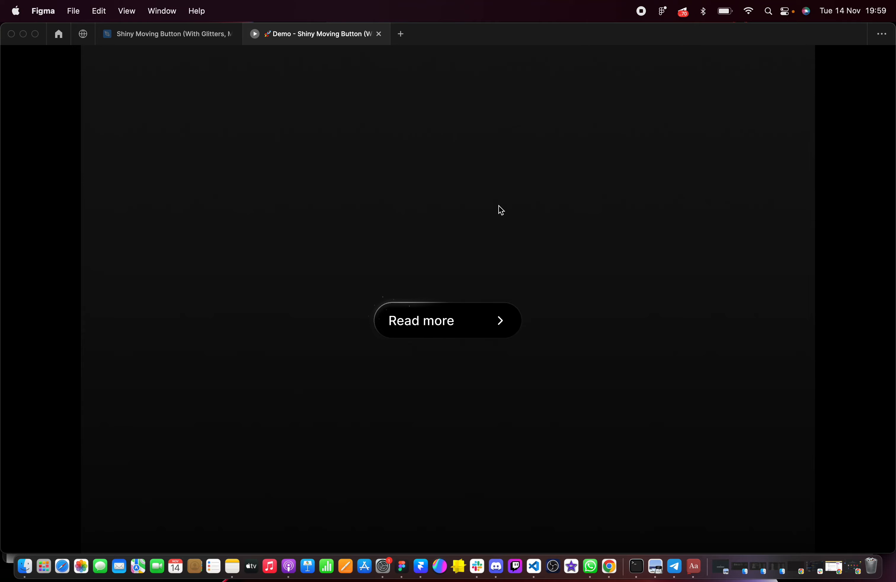
pyautogui.click(144, 35)
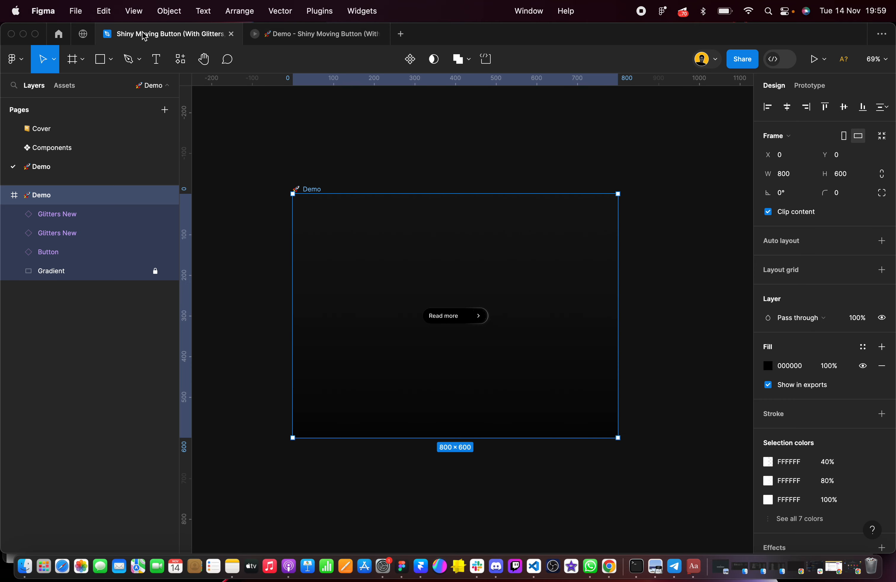
pyautogui.click(814, 58)
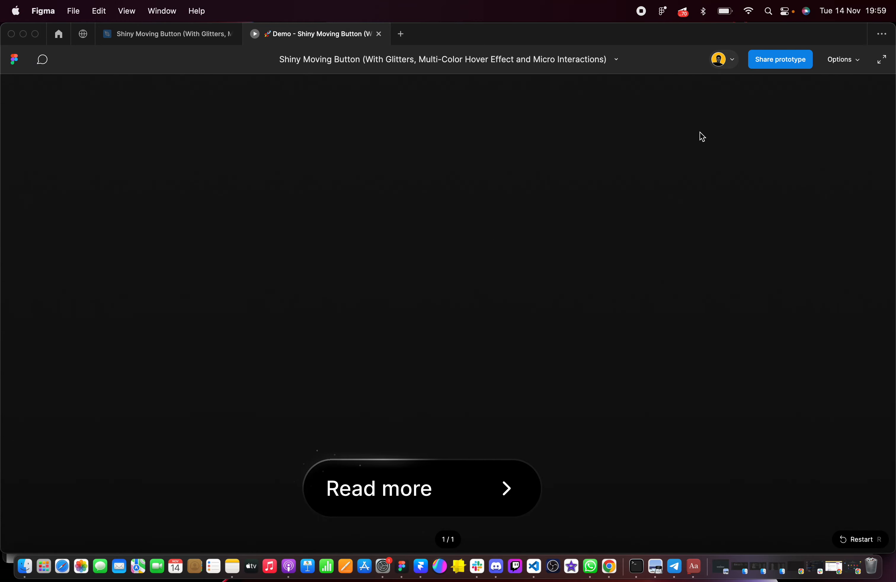
pyautogui.click(852, 64)
pyautogui.click(798, 118)
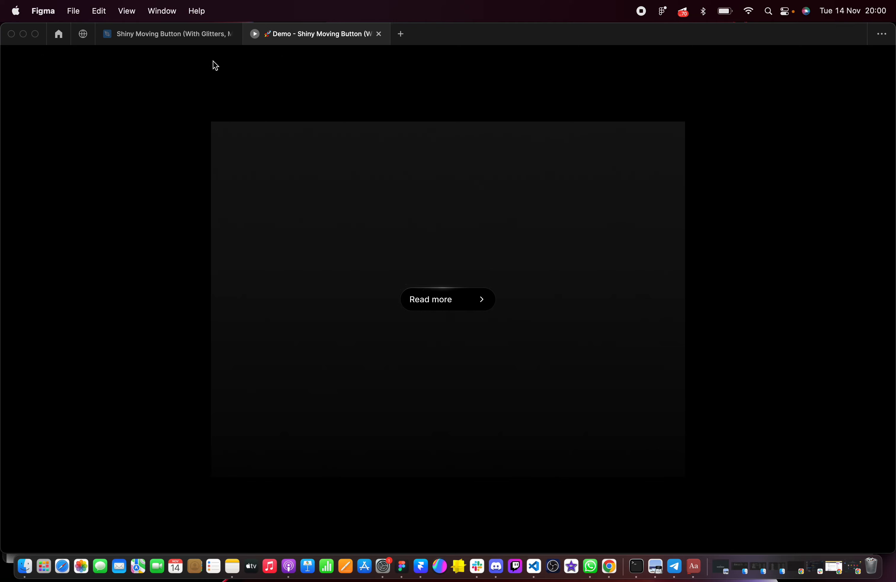
# Back in the design file, duplicate the two Glitters New instances about 30 px below the originals
pyautogui.click(167, 34)
pyautogui.click(459, 281)
pyautogui.click(464, 261)
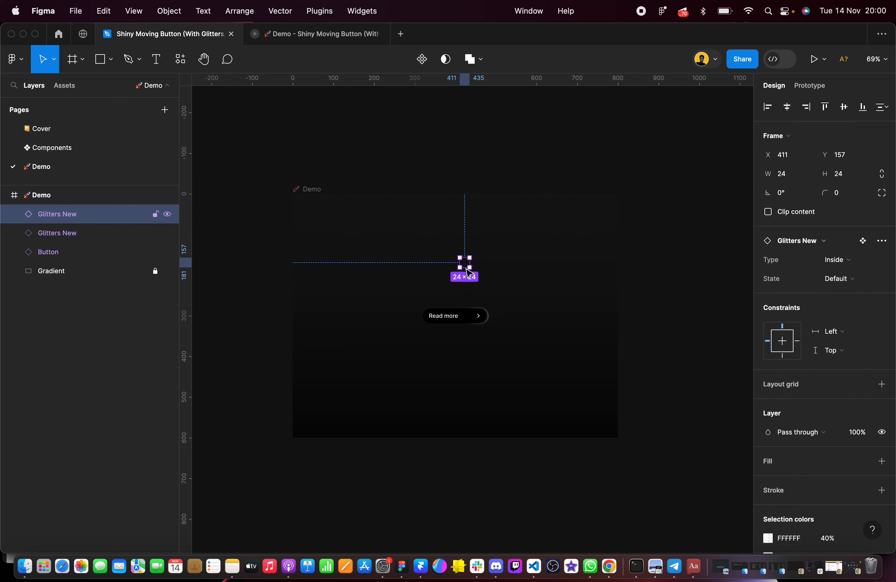
pyautogui.scroll(5, 464, 260)
pyautogui.keyDown('shift'); pyautogui.click(430, 262); pyautogui.keyUp('shift')
pyautogui.moveTo(430, 262); pyautogui.dragTo(435, 289)
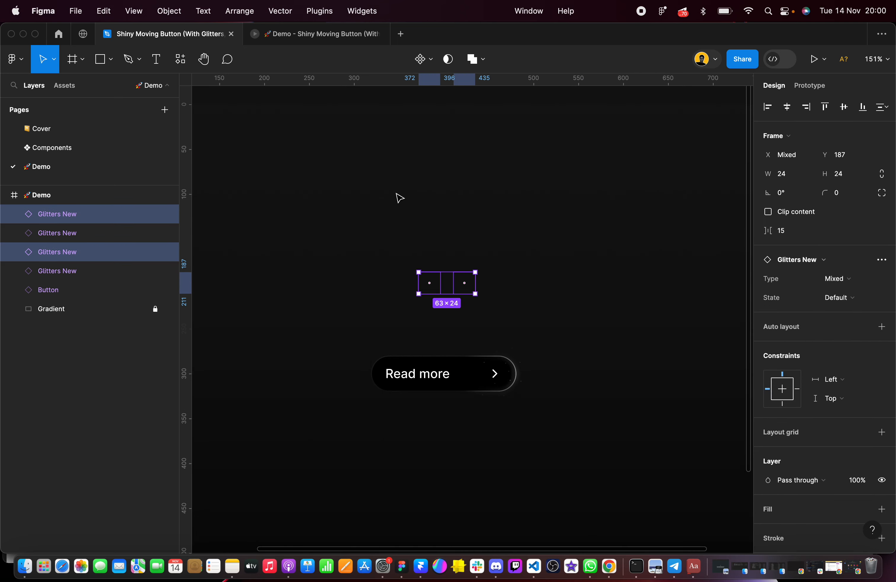
# Set the horizontal and vertical spacing between the four Glitters New instances to 0 and move the block down to just above the Read more button
pyautogui.moveTo(394, 211); pyautogui.dragTo(482, 286)
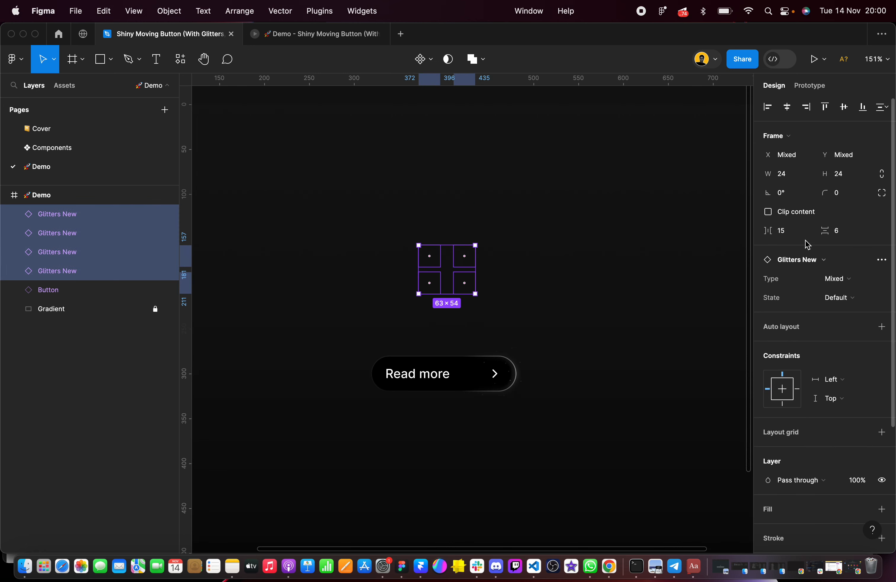
pyautogui.click(791, 236)
pyautogui.write('0')
pyautogui.press('Tab')
pyautogui.write('0')
pyautogui.press('Return')
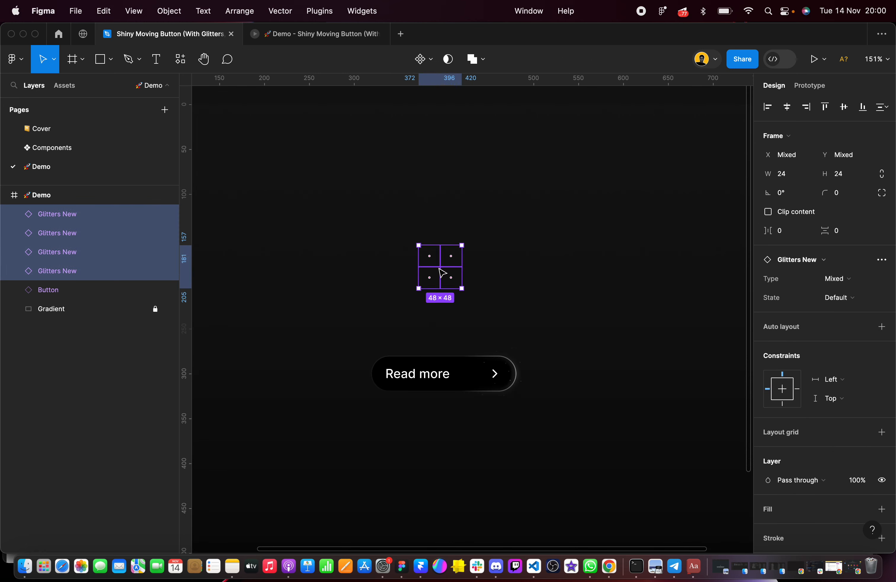
pyautogui.moveTo(443, 274); pyautogui.dragTo(448, 328)
pyautogui.click(379, 228)
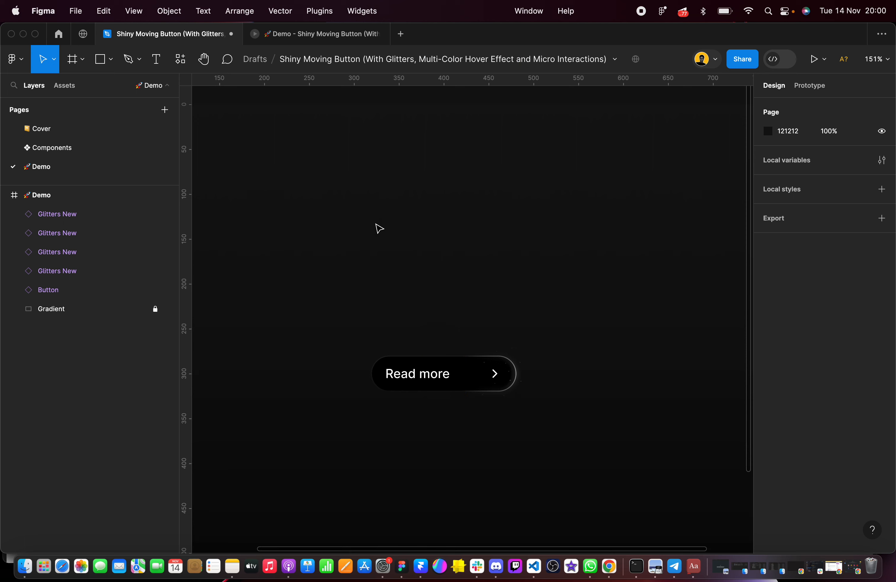
# Run the Demo frame's prototype with the four glitter instances and enlarge the preview to examine the button
pyautogui.scroll(-3, 267, 131)
pyautogui.click(238, 144)
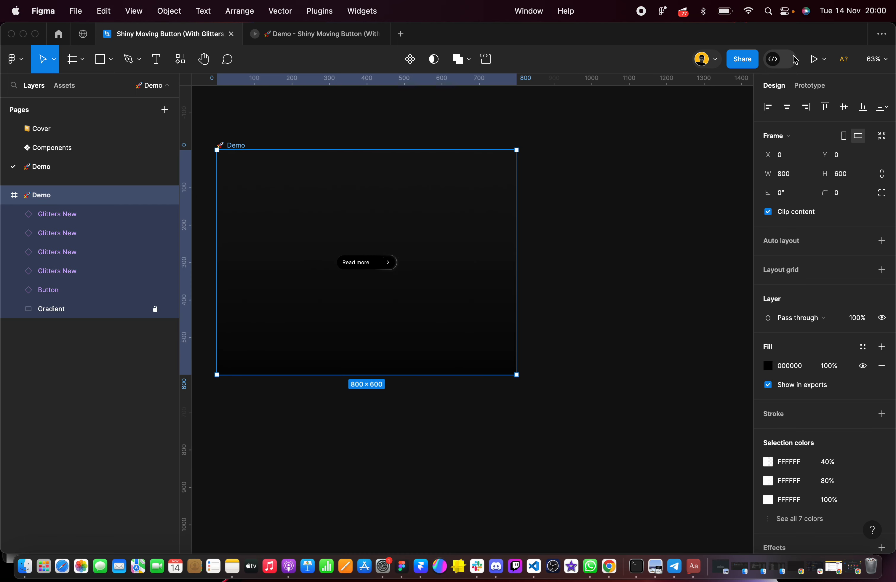
pyautogui.click(813, 59)
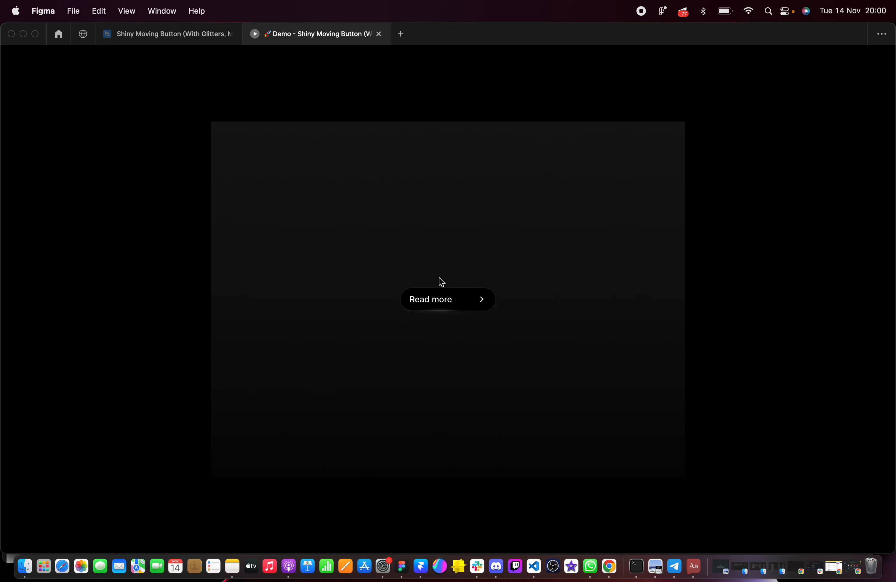
pyautogui.click(848, 61)
pyautogui.click(809, 91)
pyautogui.press('z')
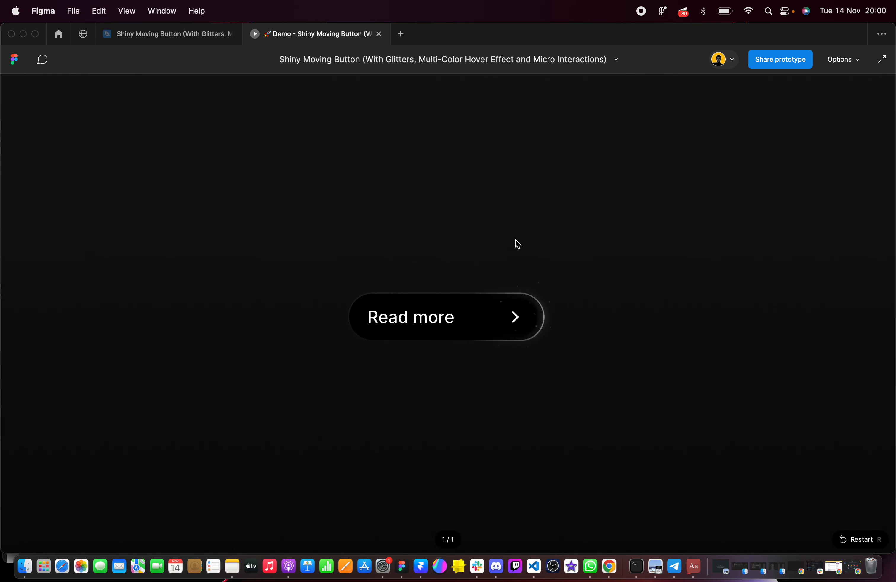
pyautogui.press('z')
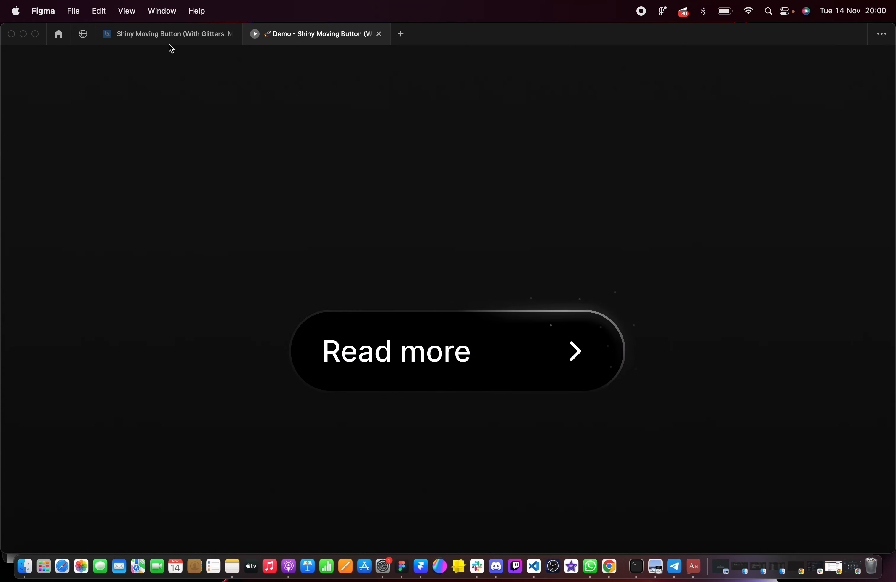
# Return to the Components page and inspect the prototype connection between the Inside Default and Hover variants
pyautogui.click(168, 34)
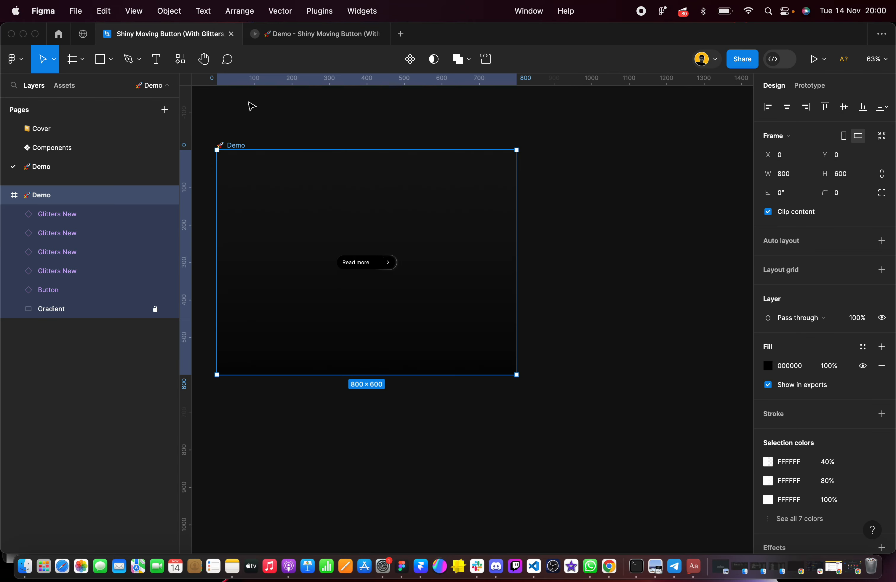
pyautogui.click(90, 150)
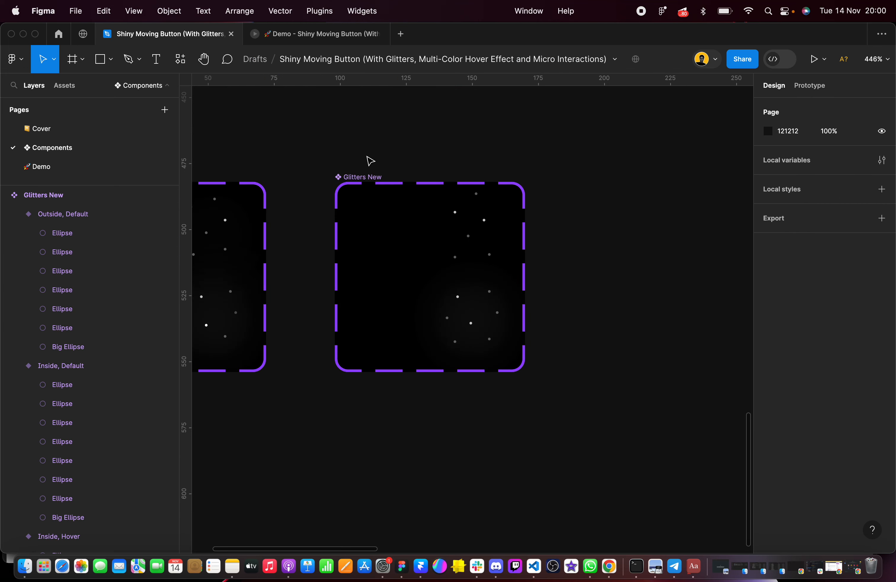
pyautogui.click(817, 89)
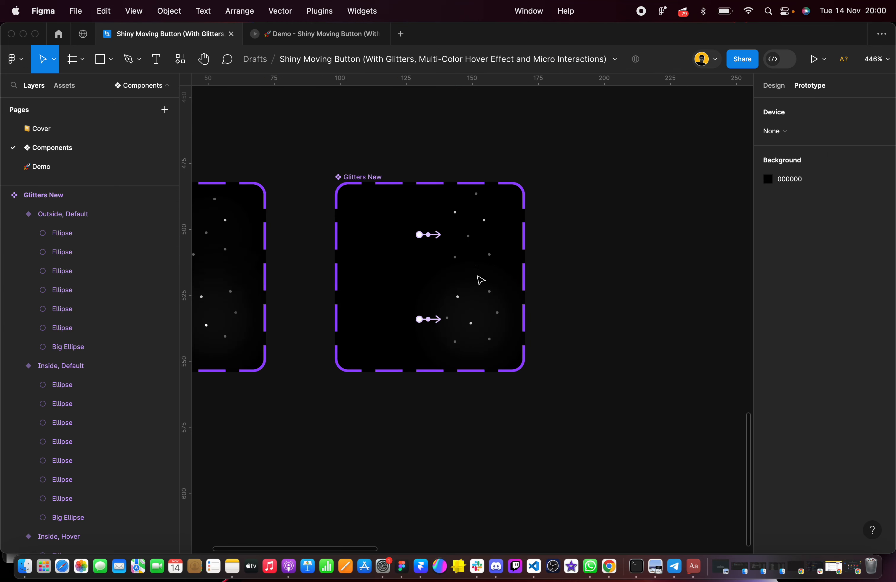
pyautogui.click(431, 321)
pyautogui.click(615, 275)
pyautogui.click(757, 88)
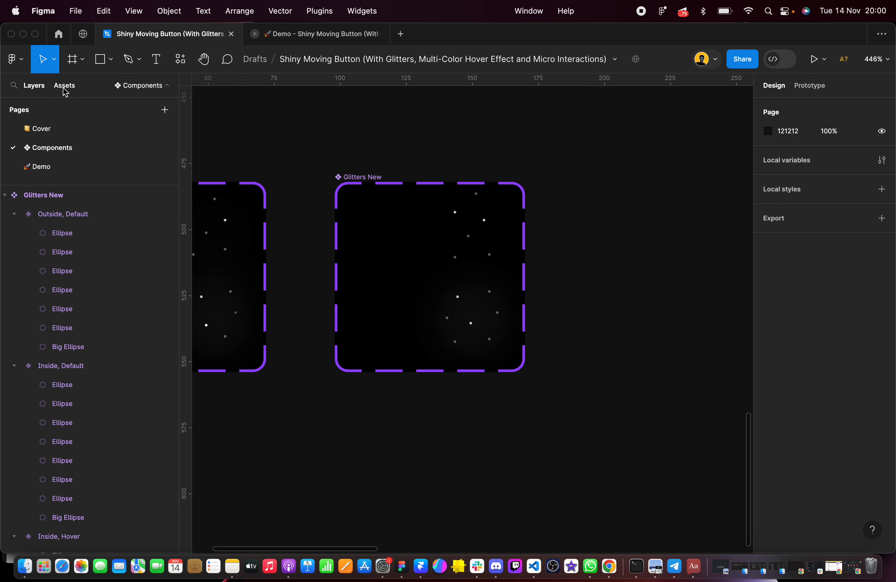
# Preview the Demo page's prototype again, then return to the design file
pyautogui.click(52, 171)
pyautogui.click(814, 59)
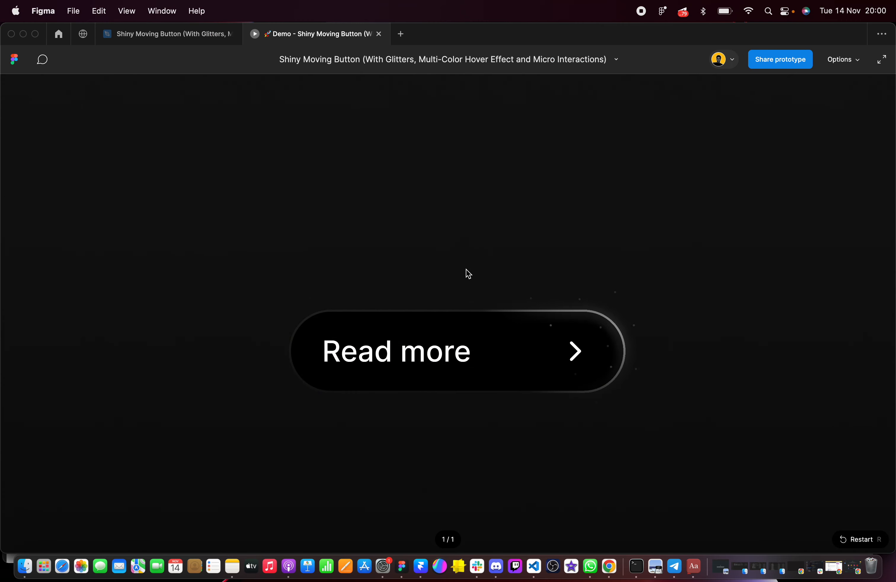
pyautogui.click(208, 34)
pyautogui.click(664, 290)
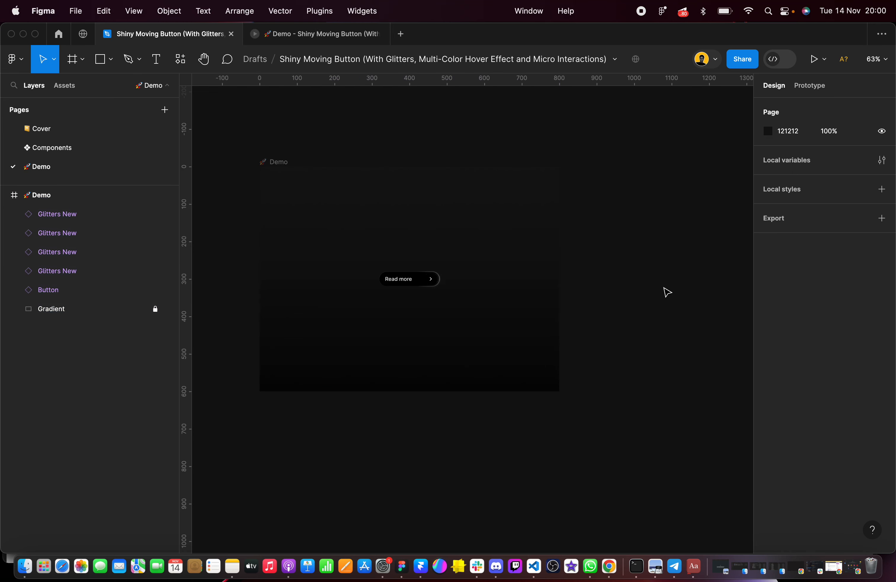
pyautogui.scroll(-5, 666, 292)
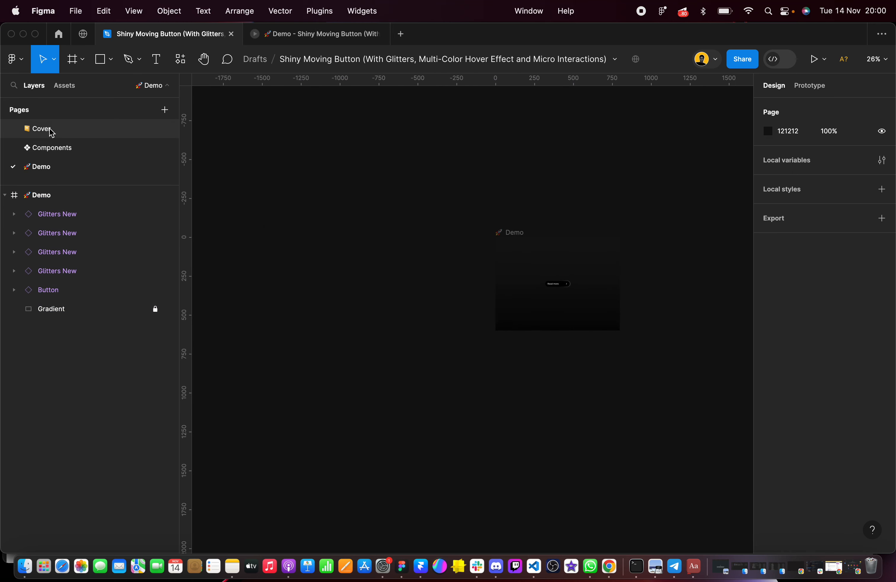
# Inspect the prototype connection from the Outside Default to the Outside Hover variant of Glitters New on the Components page
pyautogui.click(52, 147)
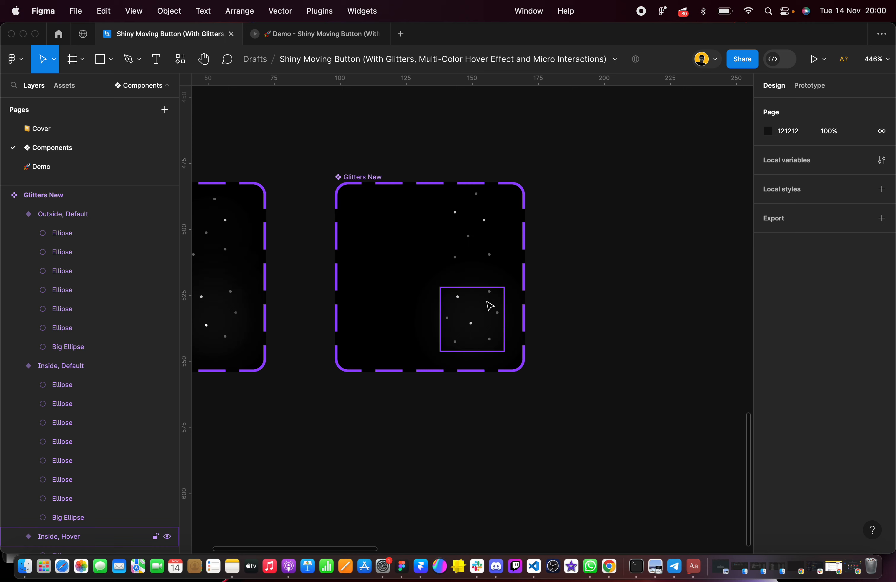
pyautogui.scroll(-5, 452, 268)
pyautogui.scroll(5, 433, 247)
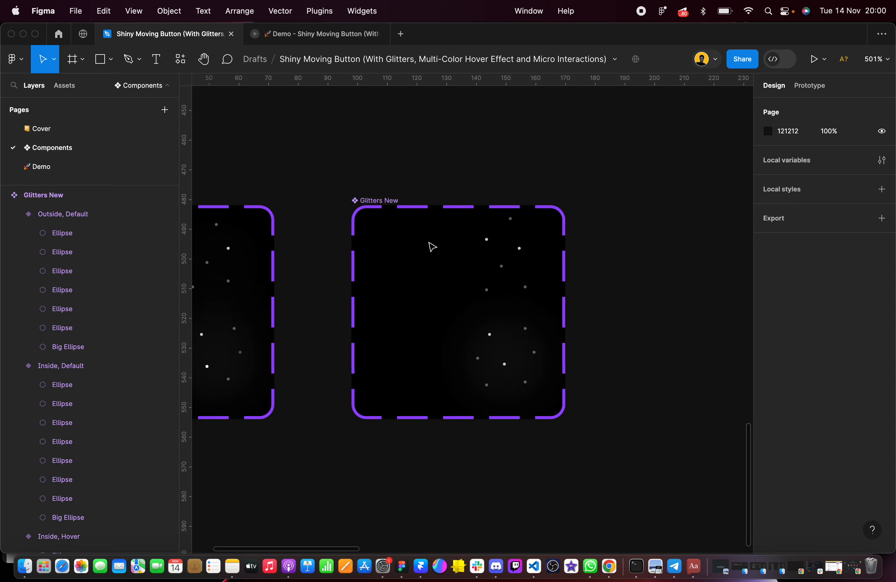
pyautogui.click(808, 85)
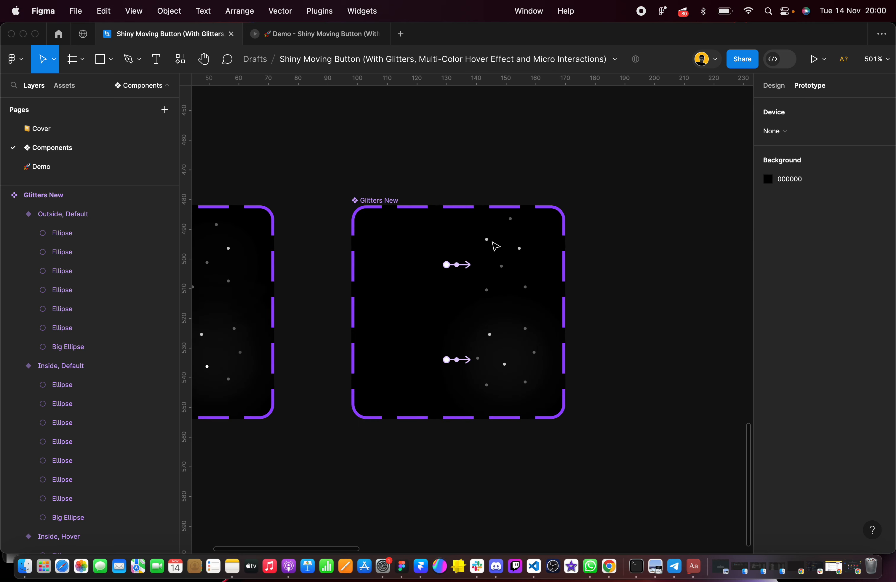
pyautogui.scroll(4, 462, 266)
pyautogui.click(462, 266)
pyautogui.click(540, 130)
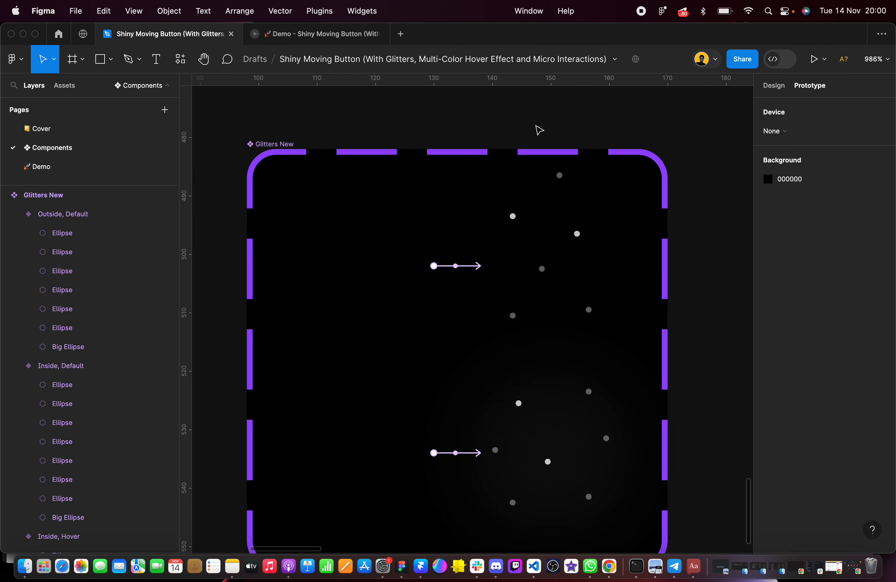
pyautogui.scroll(-5, 295, 143)
pyautogui.click(774, 92)
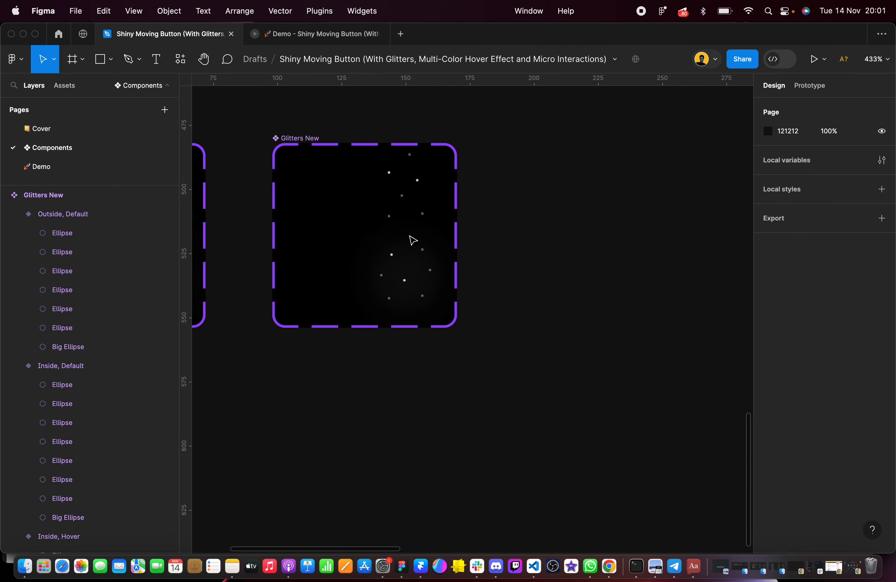
# Duplicate the Moving Lines component set and place the copy below the two Glitters sets at X 0, Y 601
pyautogui.scroll(-10, 402, 256)
pyautogui.scroll(4, 400, 246)
pyautogui.click(402, 208)
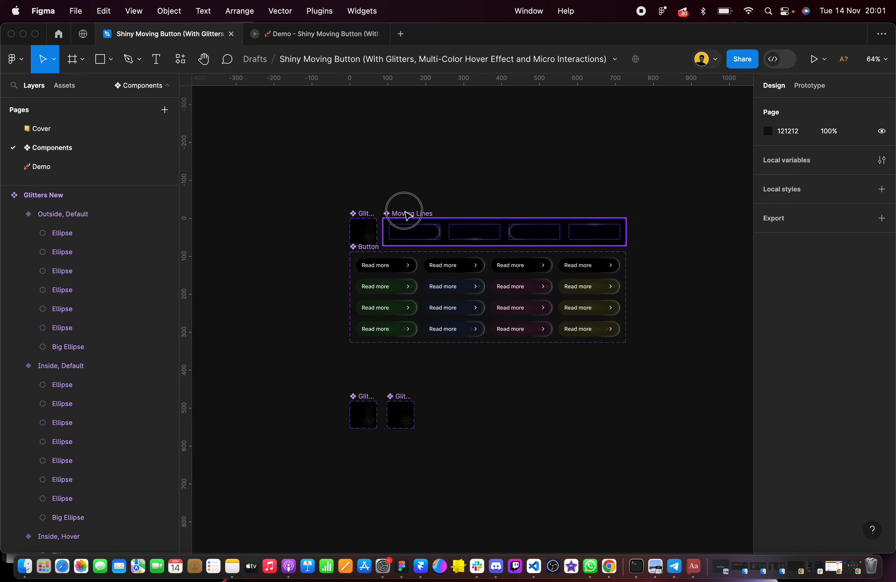
pyautogui.moveTo(408, 234); pyautogui.dragTo(372, 462)
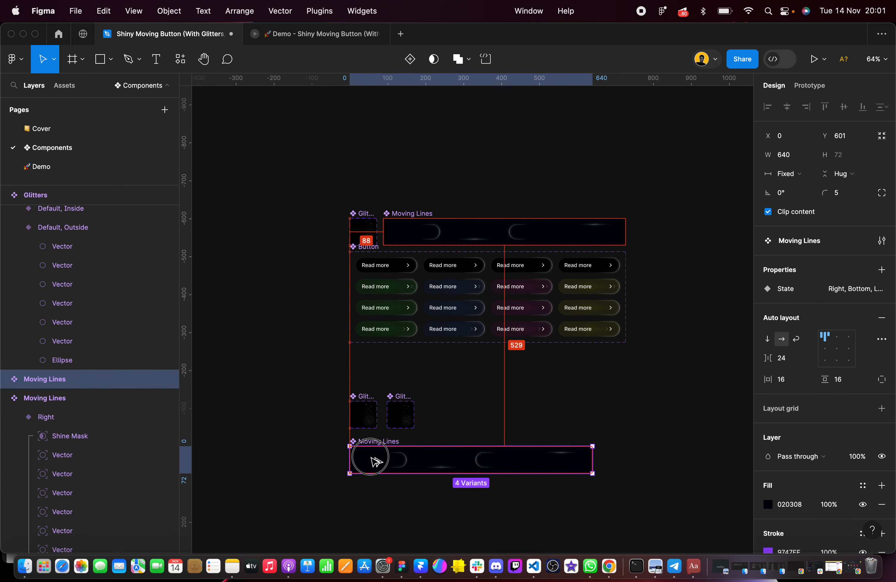
pyautogui.scroll(5, 373, 461)
pyautogui.scroll(-3, 373, 461)
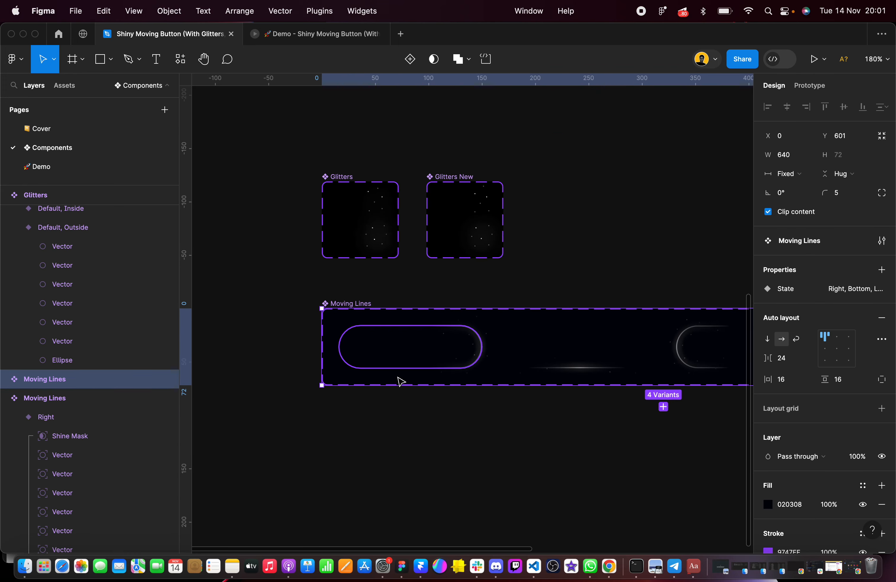
# Draw a rectangle about 103 × 40 in the empty canvas below the copied Moving Lines set
pyautogui.scroll(-3, 399, 381)
pyautogui.hscroll(2, 400, 381)
pyautogui.scroll(5, 378, 319)
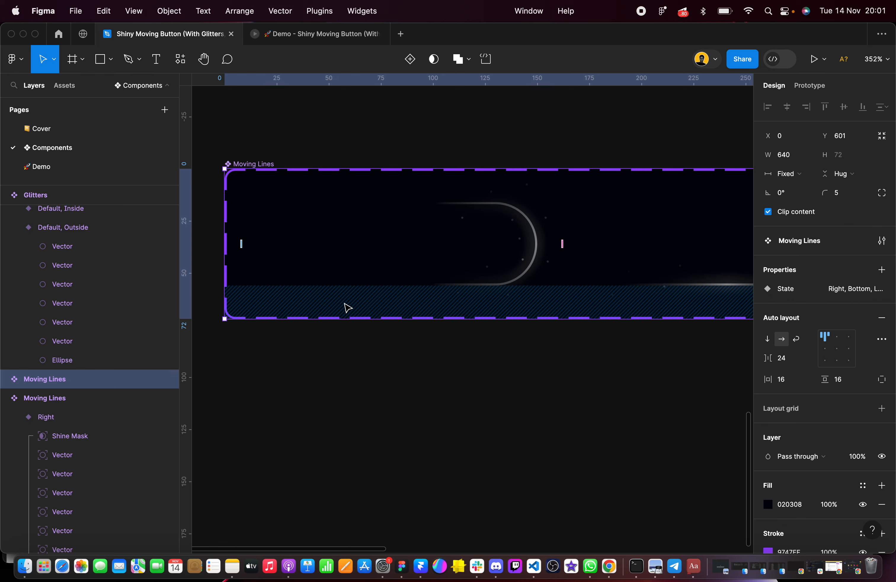
pyautogui.scroll(-2, 348, 308)
pyautogui.hscroll(-1, 347, 307)
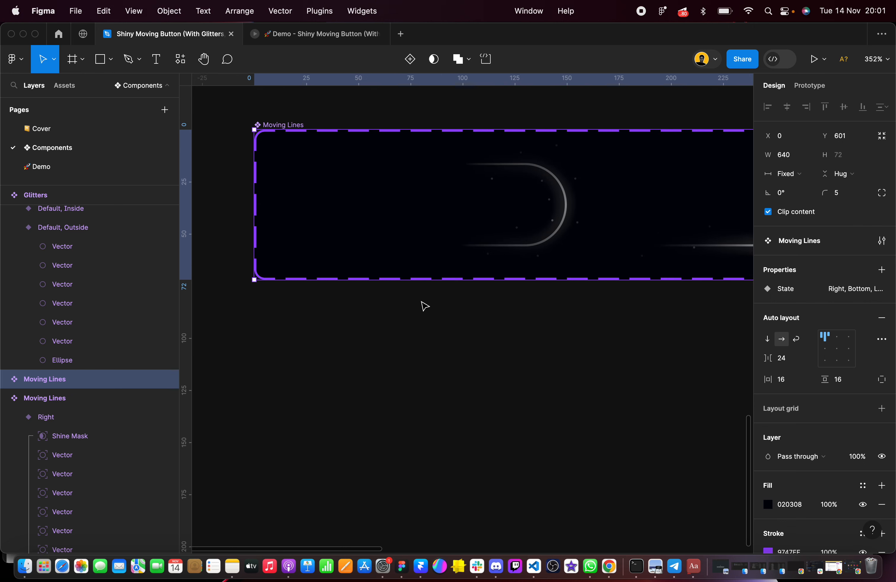
pyautogui.click(437, 325)
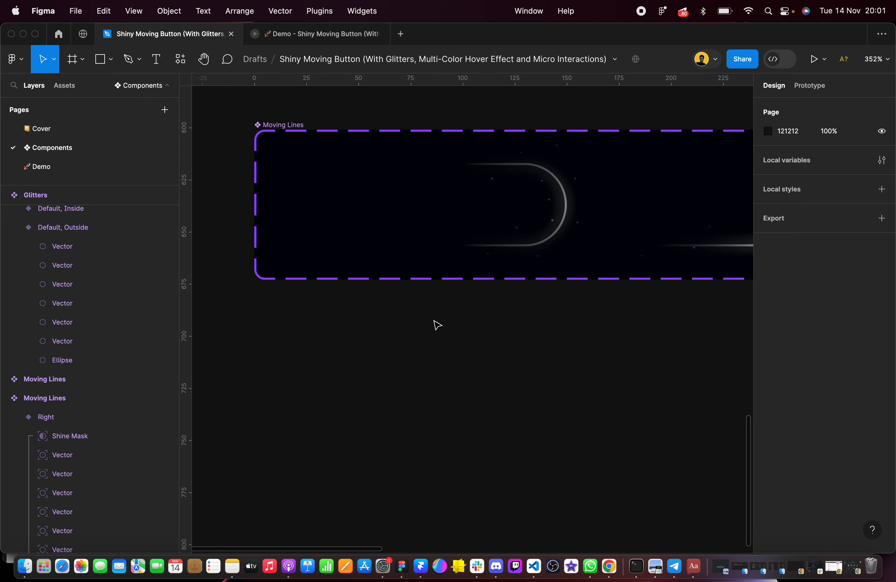
pyautogui.click(100, 59)
pyautogui.moveTo(316, 340); pyautogui.dragTo(528, 424)
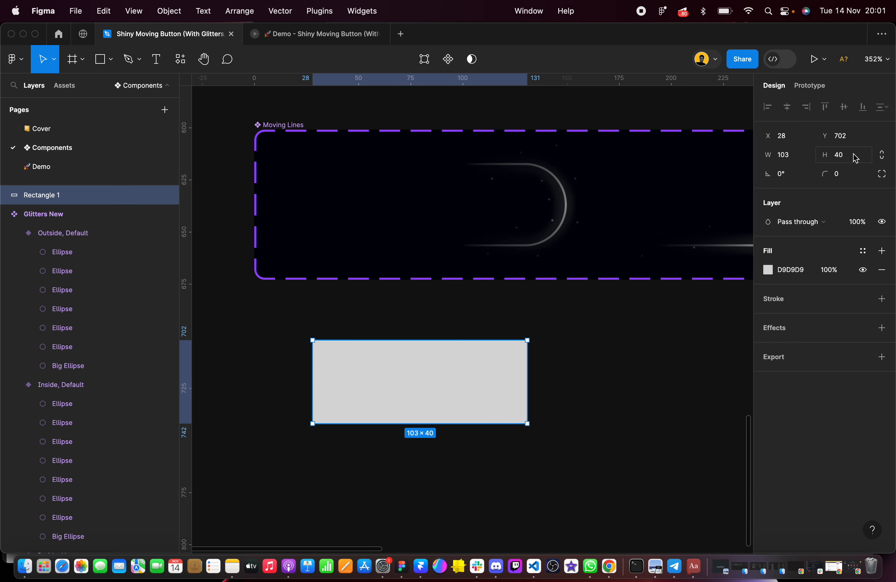
# Set the rectangle's size to 132 × 40 and its corner radius to 1000
pyautogui.click(800, 158)
pyautogui.write('1')
pyautogui.press('Tab')
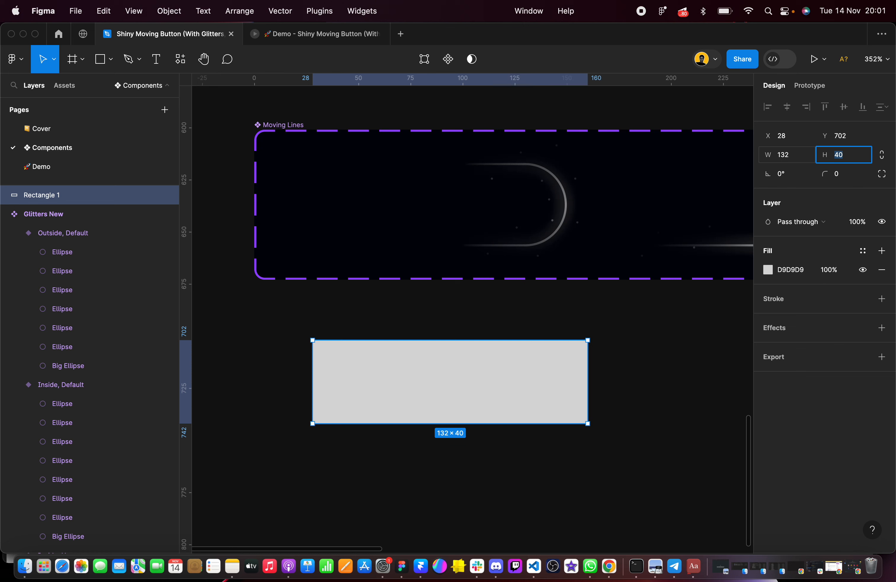
pyautogui.write('40')
pyautogui.press('Return')
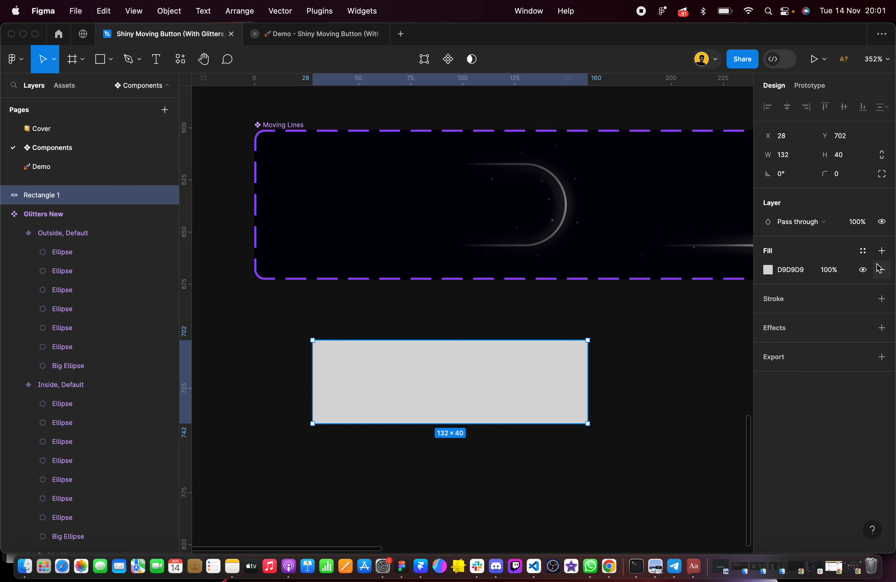
pyautogui.click(846, 175)
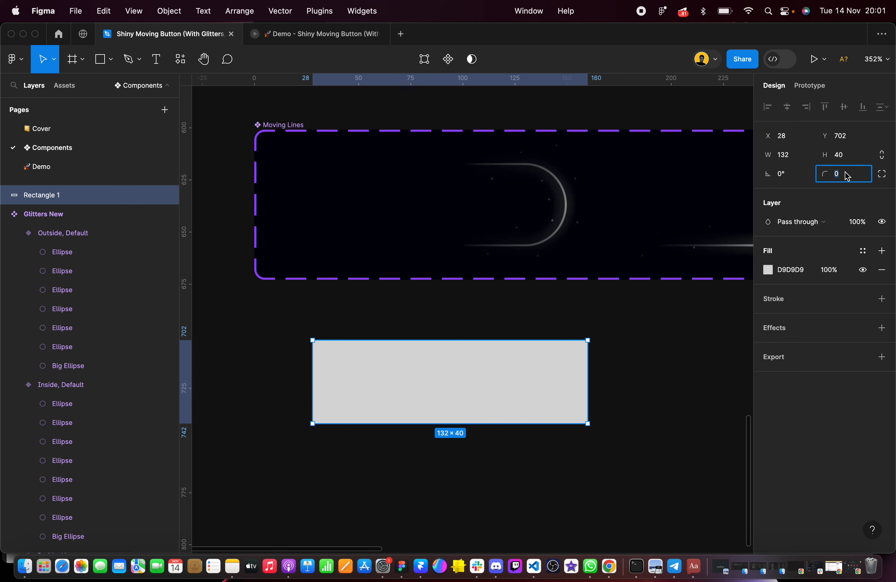
pyautogui.write('1000')
pyautogui.press('Return')
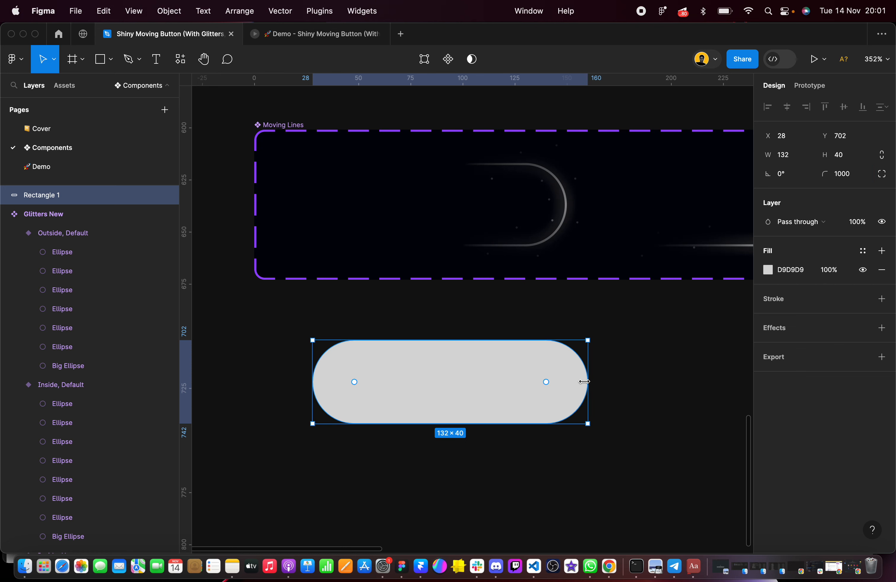
# Remove the pill shape's fill and add an inside stroke with a weight of 2
pyautogui.hscroll(2, 585, 386)
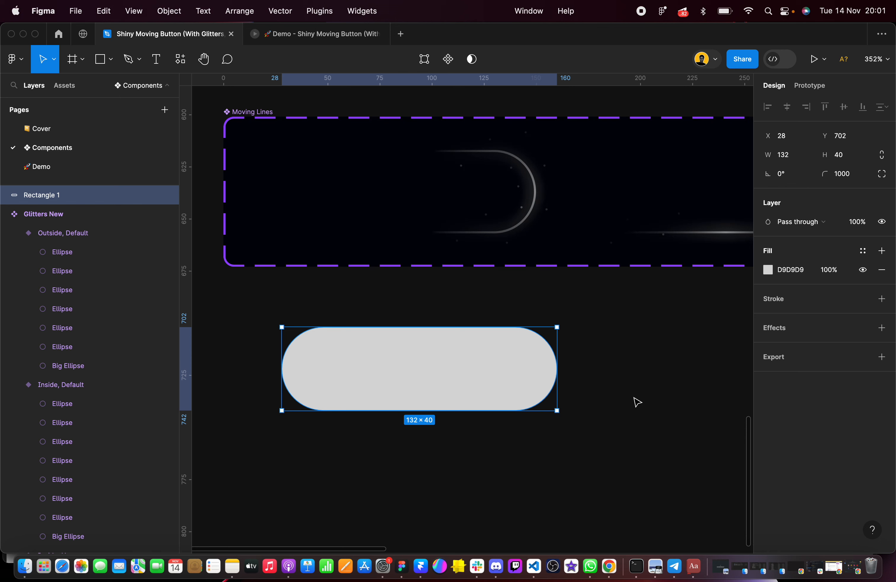
pyautogui.click(882, 270)
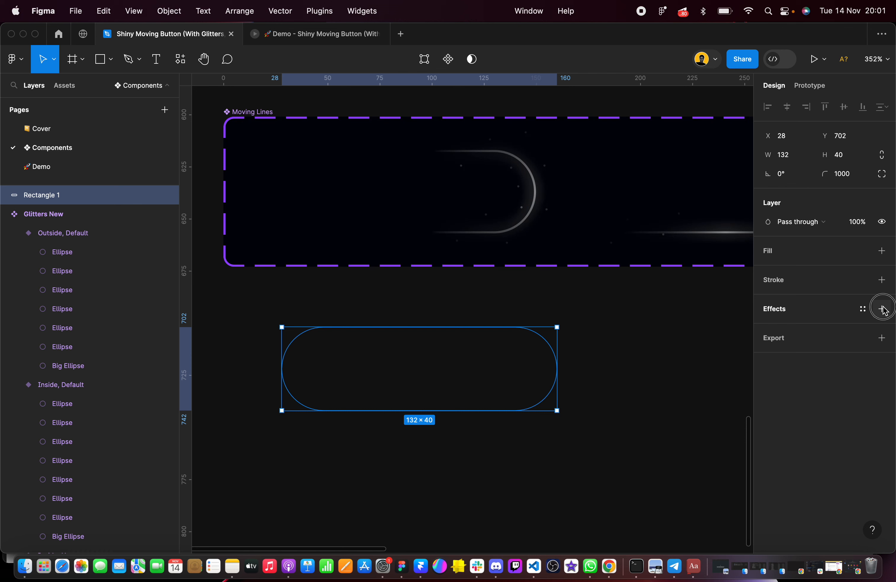
pyautogui.click(882, 309)
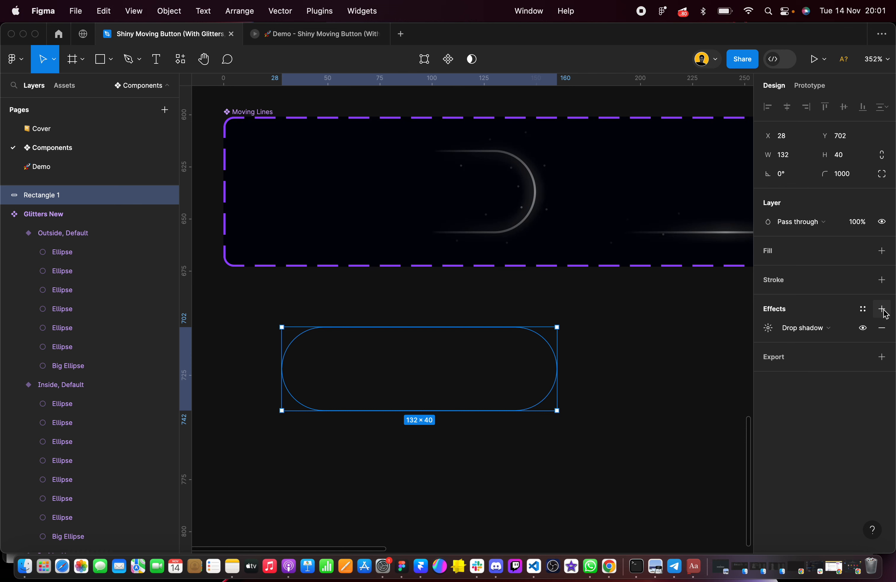
pyautogui.click(882, 327)
pyautogui.click(882, 280)
pyautogui.click(840, 322)
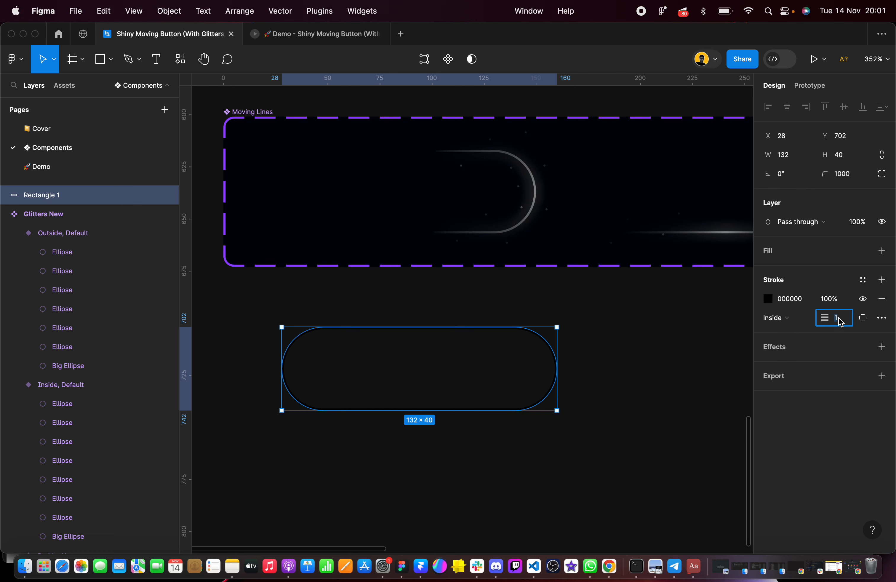
pyautogui.press('Return')
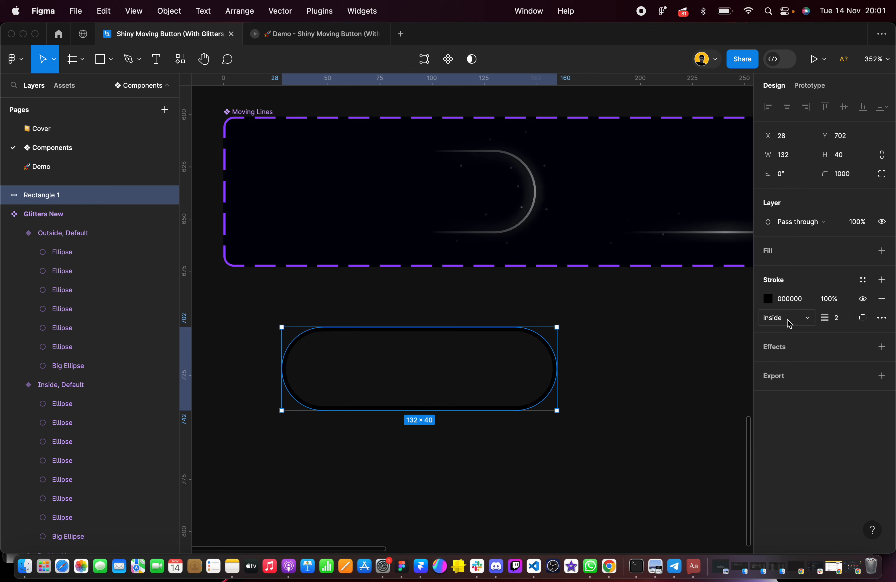
# Set the pill's stroke colour to FFFFFF and convert it to an angular gradient
pyautogui.click(801, 298)
pyautogui.write('ffffff')
pyautogui.press('Return')
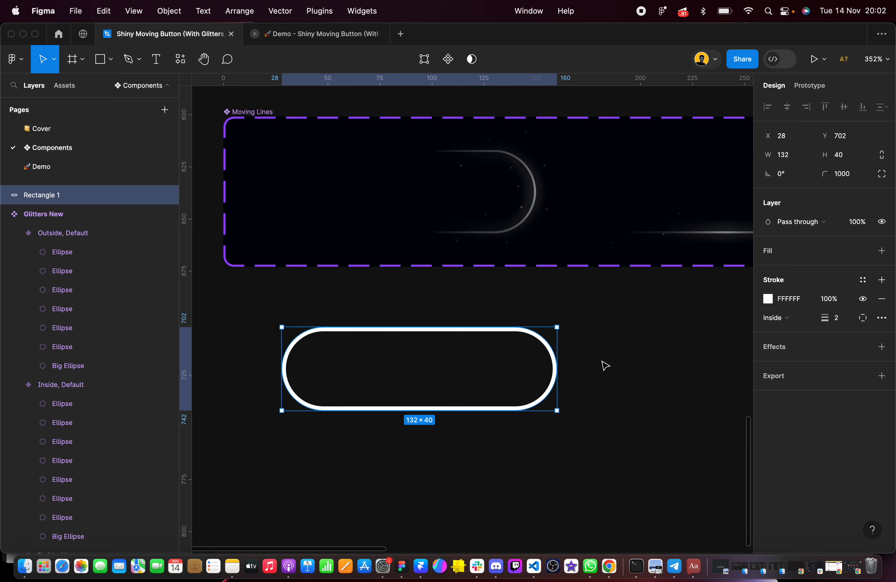
pyautogui.click(767, 301)
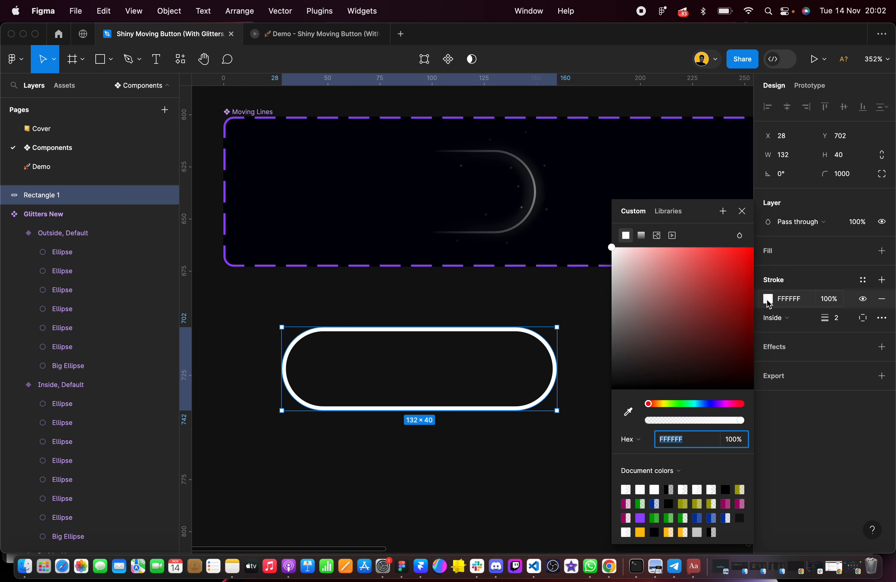
pyautogui.click(641, 236)
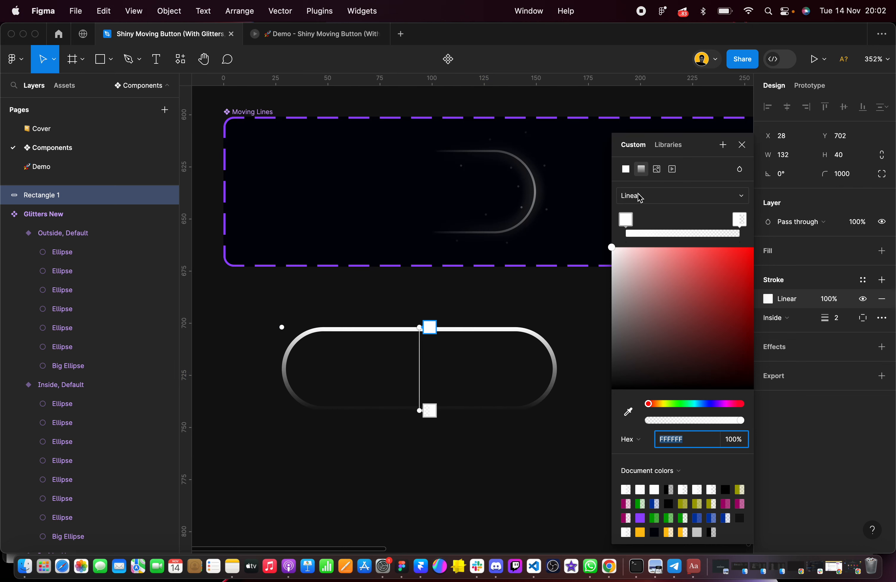
pyautogui.click(637, 196)
pyautogui.click(646, 223)
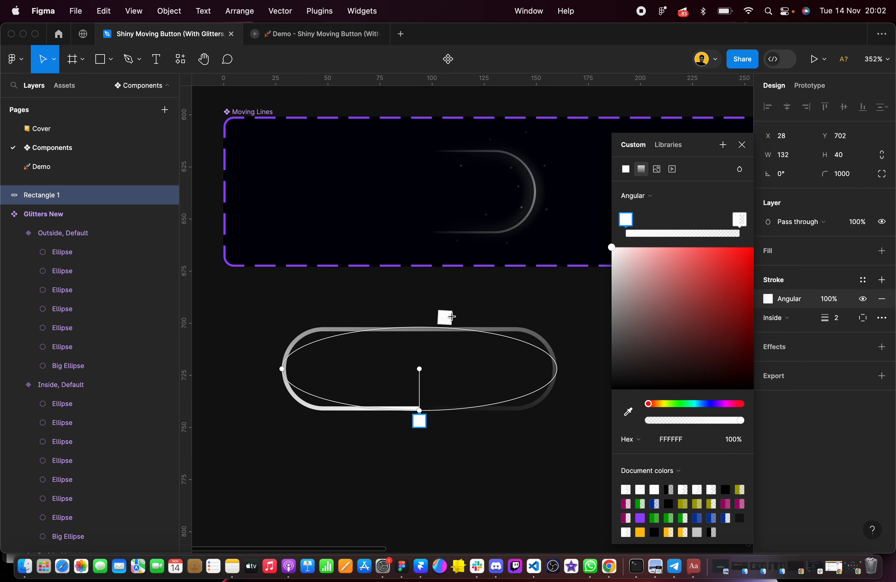
# Rotate the stroke's angular gradient so its start handle lies horizontally beyond the pill's right end
pyautogui.scroll(-3, 451, 317)
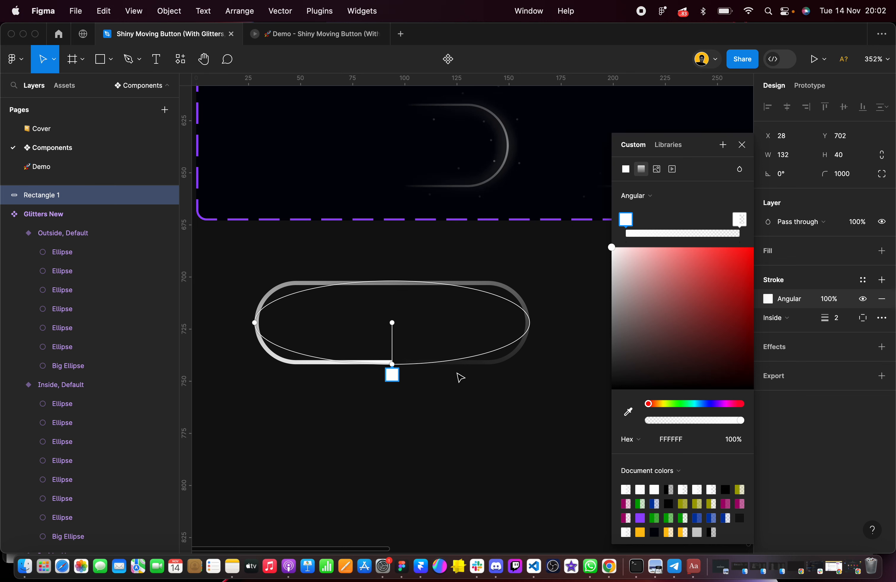
pyautogui.scroll(2, 395, 365)
pyautogui.scroll(1, 396, 365)
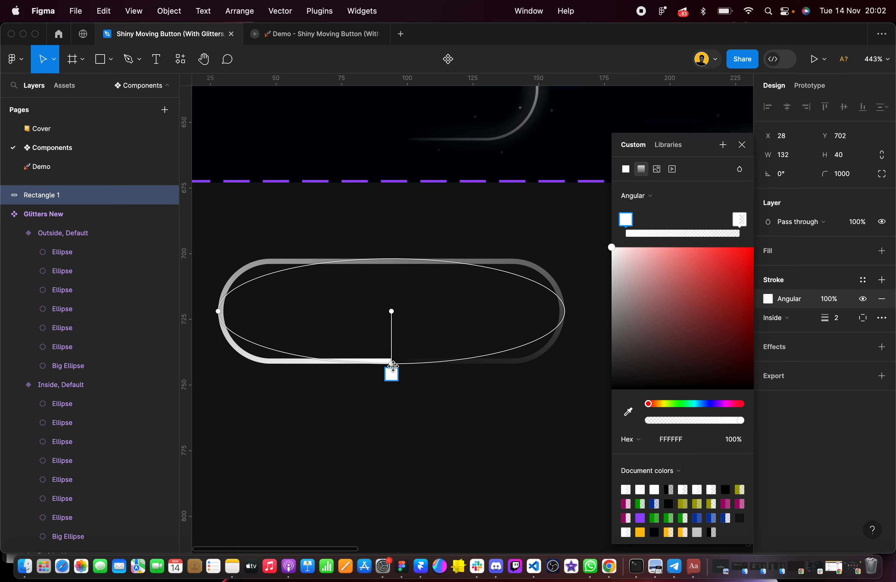
pyautogui.moveTo(395, 367)
pyautogui.mouseDown()
pyautogui.moveTo(425, 364)
pyautogui.moveTo(532, 316)
pyautogui.moveTo(594, 314)
pyautogui.mouseUp()
pyautogui.scroll(-5, 594, 315)
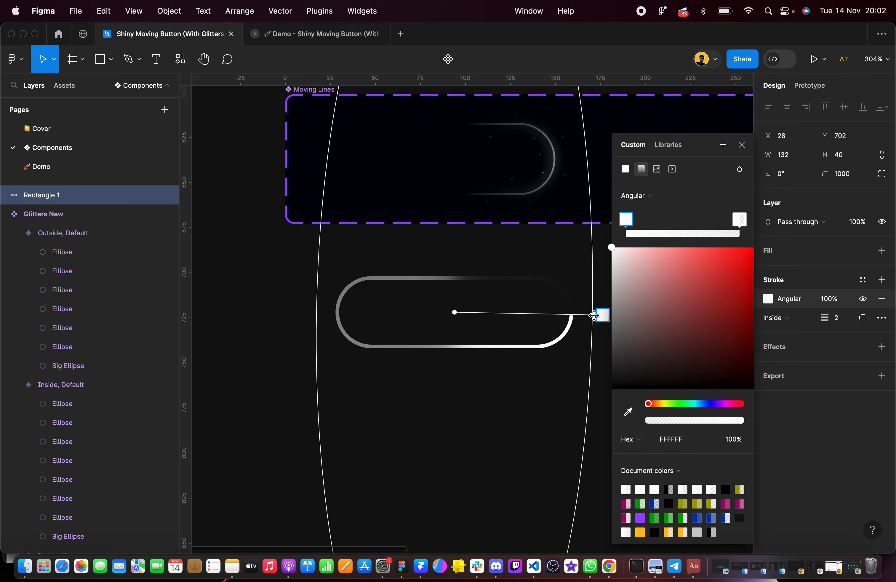
pyautogui.moveTo(516, 303); pyautogui.dragTo(529, 302)
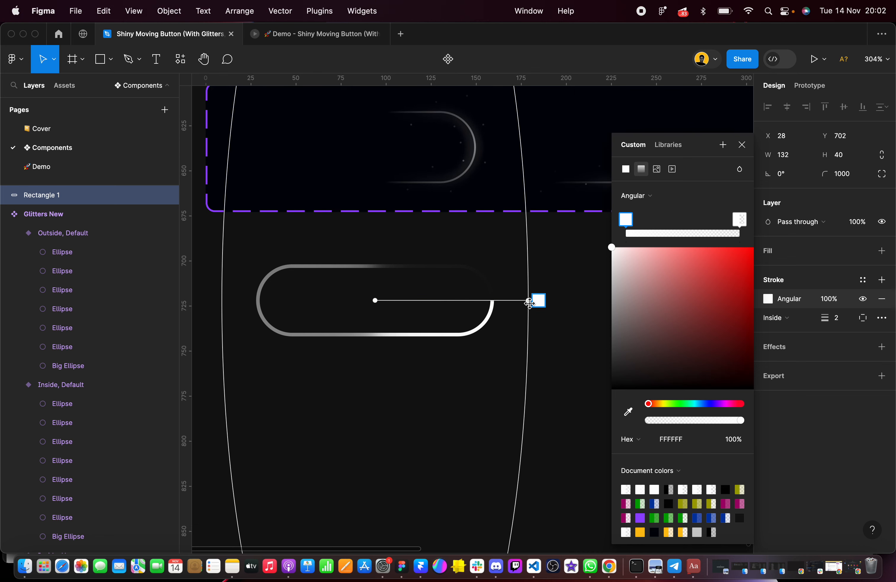
# Shrink the angular gradient's height so its ellipse surrounds the pill a short distance above and below it
pyautogui.scroll(-5, 529, 302)
pyautogui.scroll(-5, 534, 300)
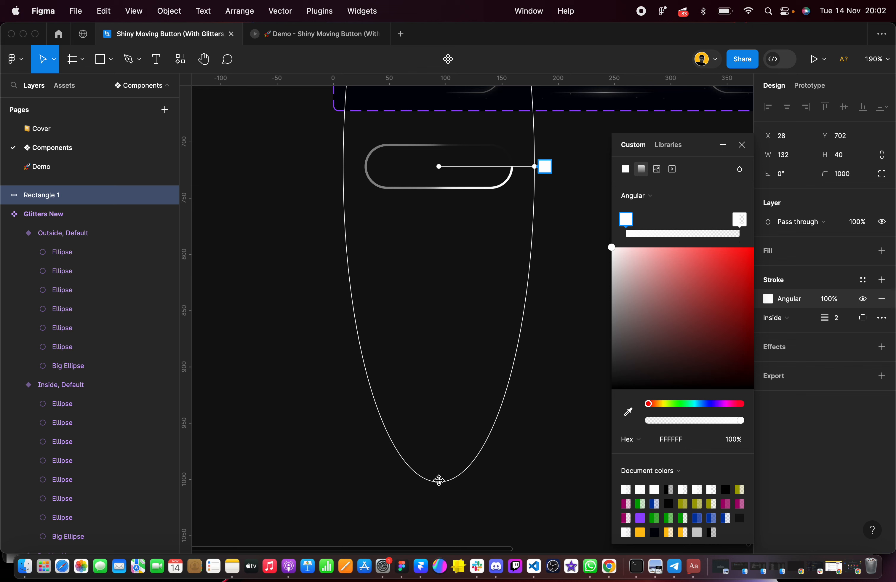
pyautogui.moveTo(438, 482); pyautogui.dragTo(433, 211)
pyautogui.keyDown('ctrl'); pyautogui.scroll(5, 433, 210); pyautogui.keyUp('ctrl')
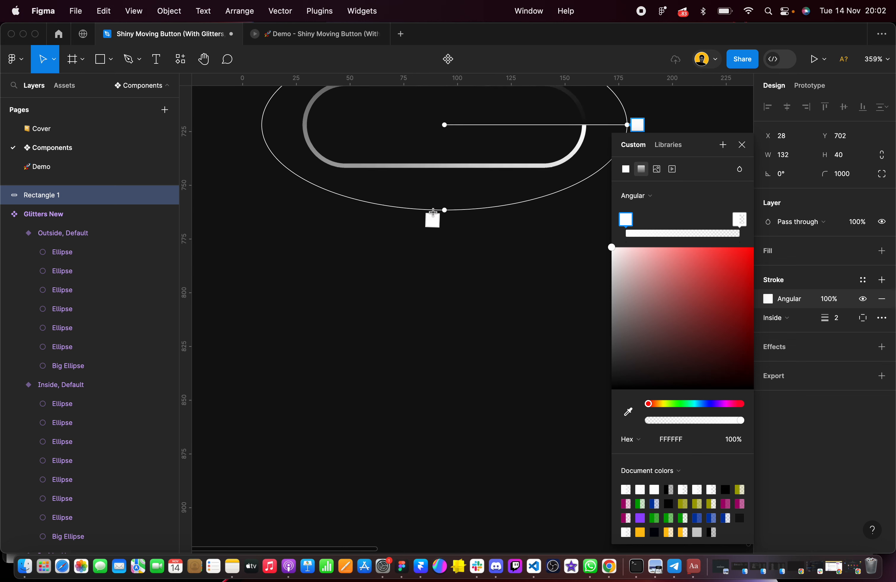
pyautogui.scroll(3, 436, 216)
pyautogui.moveTo(409, 330); pyautogui.dragTo(412, 355)
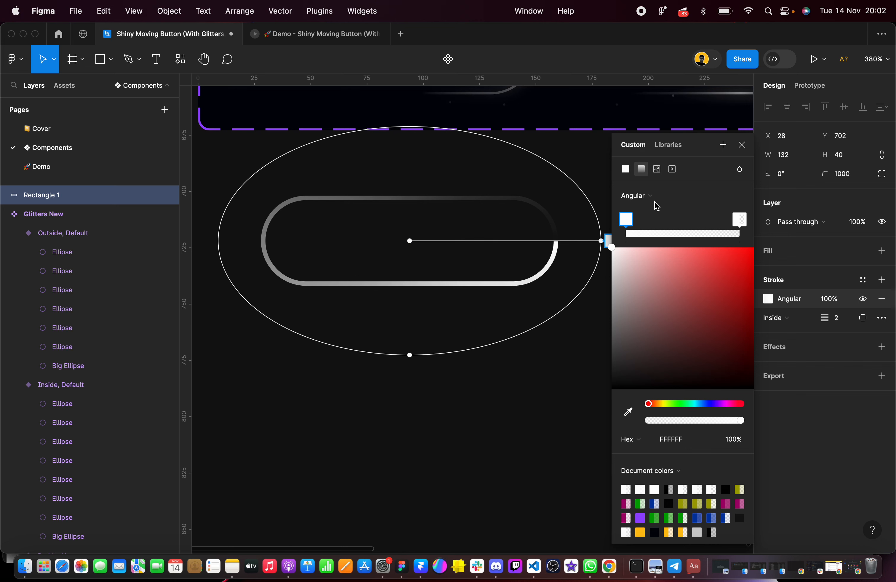
# Set the opacity of the gradient's starting FFFFFF stop to 50%
pyautogui.hscroll(3, 576, 260)
pyautogui.scroll(1, 576, 259)
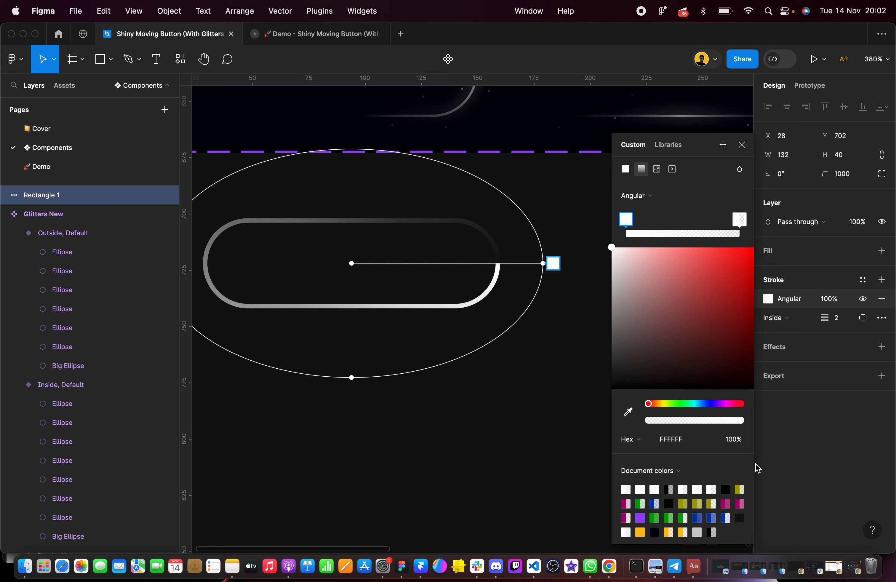
pyautogui.click(735, 440)
pyautogui.write('50')
pyautogui.press('Return')
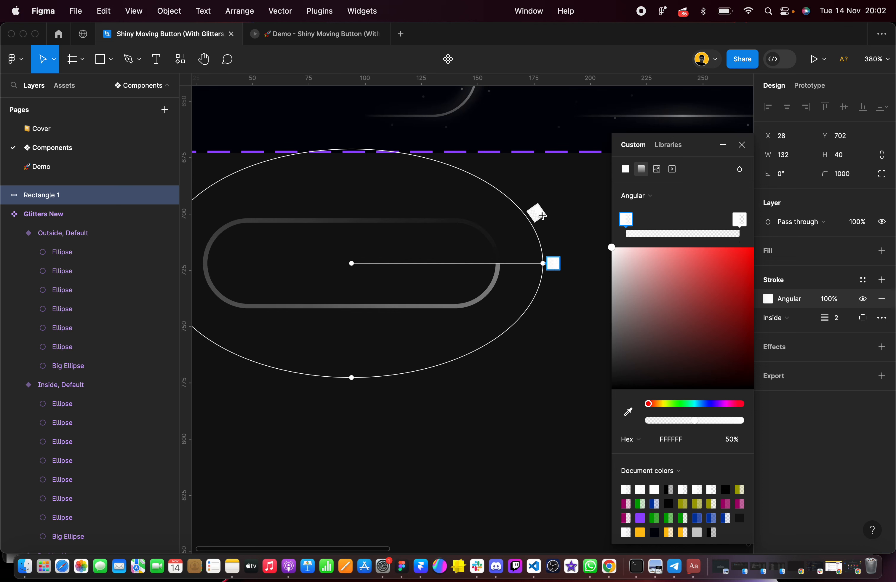
# Add two gradient stops at 0% opacity on the ellipse, above and below the pill's right half
pyautogui.click(446, 159)
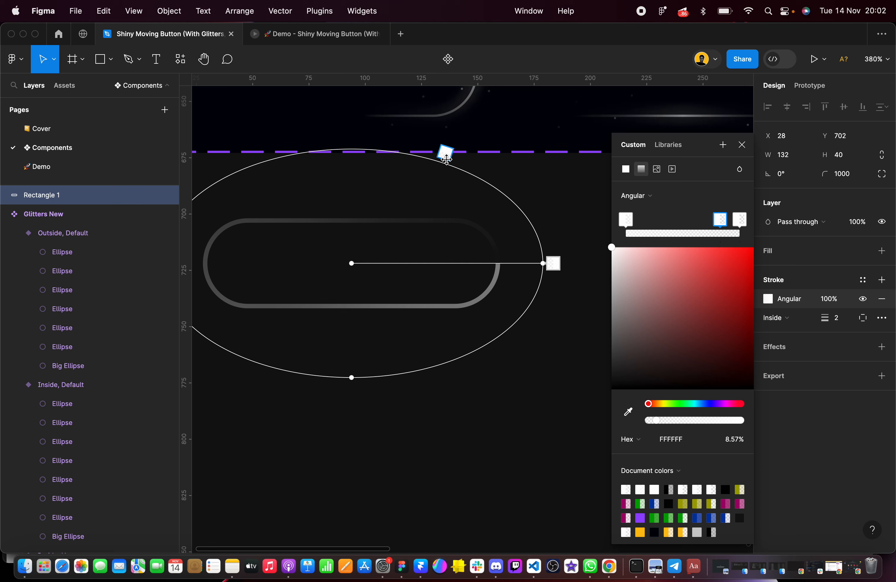
pyautogui.click(735, 442)
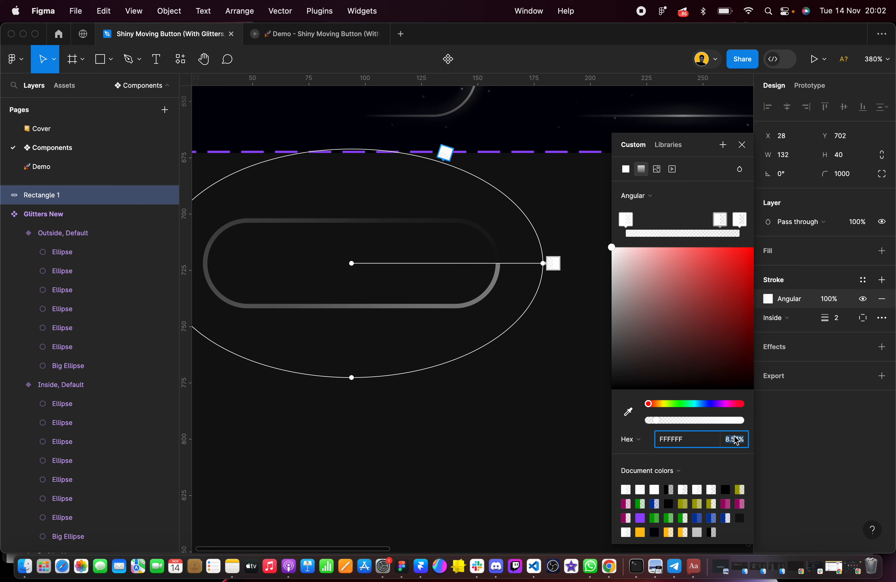
pyautogui.write('0')
pyautogui.press('Return')
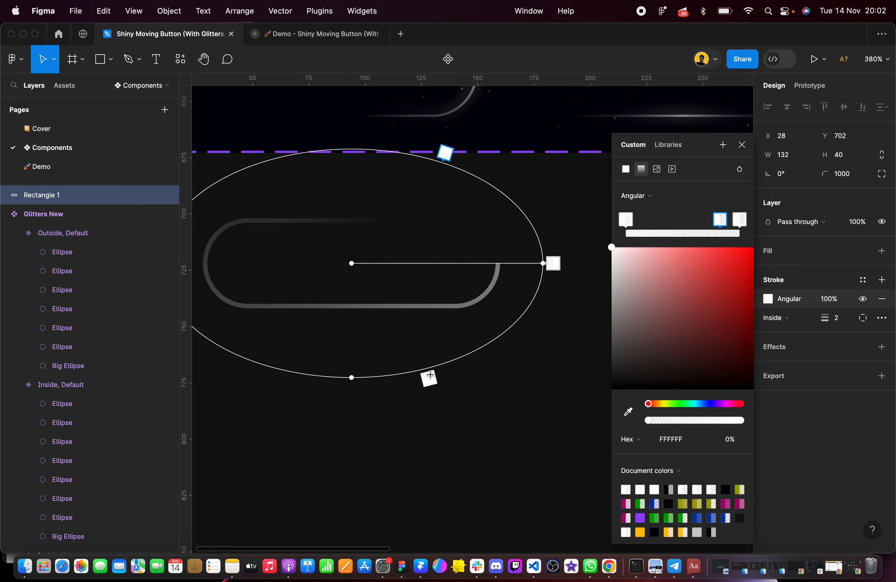
pyautogui.click(442, 366)
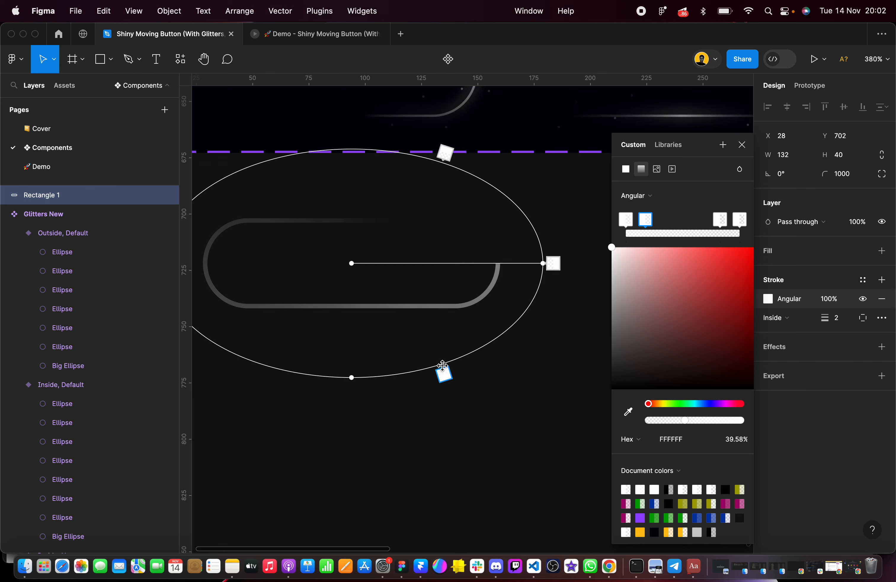
pyautogui.click(737, 439)
pyautogui.write('0')
pyautogui.press('Return')
# Delete the final gradient stop so the stroke fades evenly around the pill's right end
pyautogui.click(741, 221)
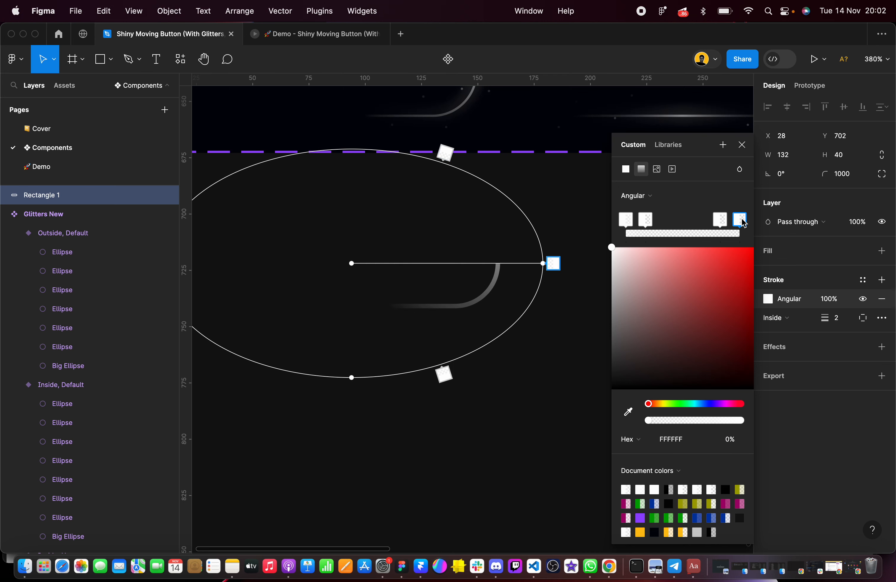
pyautogui.press('Delete')
pyautogui.scroll(-5, 535, 288)
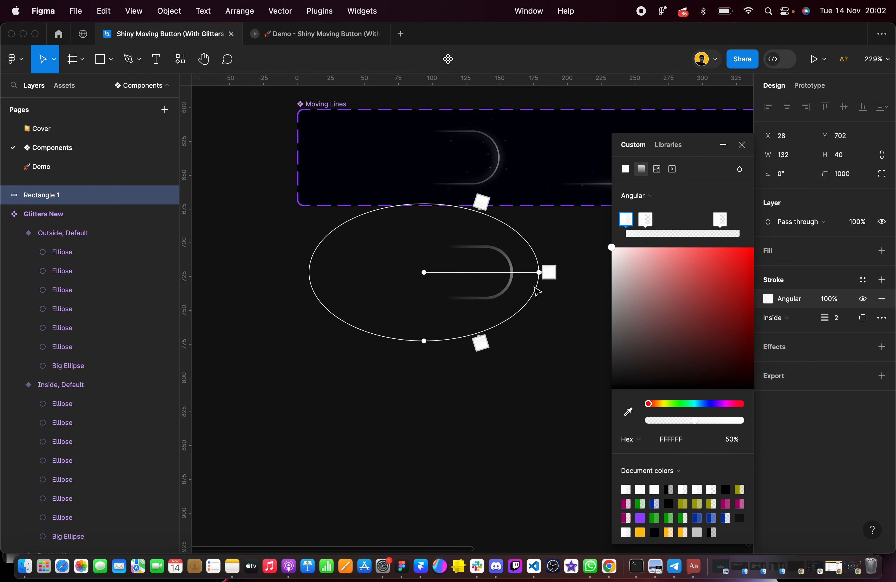
# Fine-tune the positions of the two 0% gradient stops above and below the pill's right half
pyautogui.scroll(3, 507, 280)
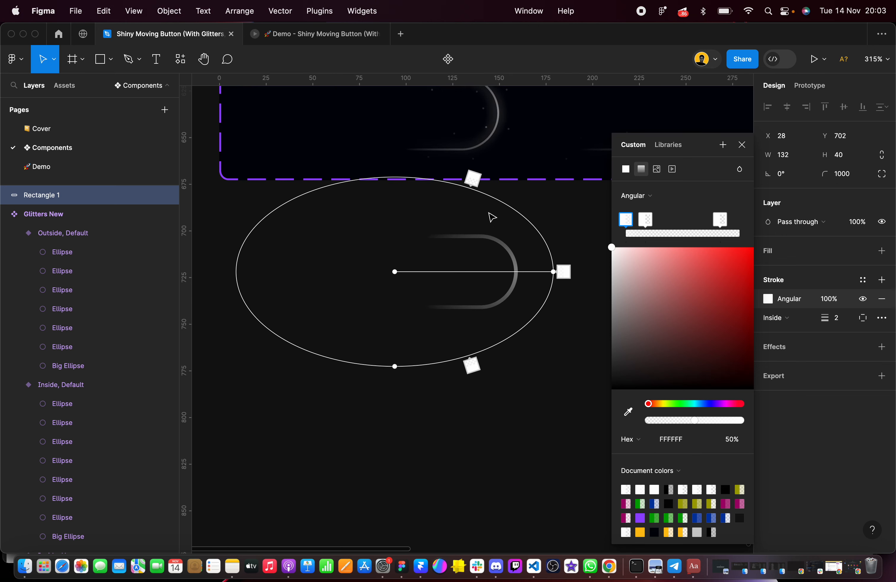
pyautogui.scroll(2, 482, 186)
pyautogui.click(469, 181)
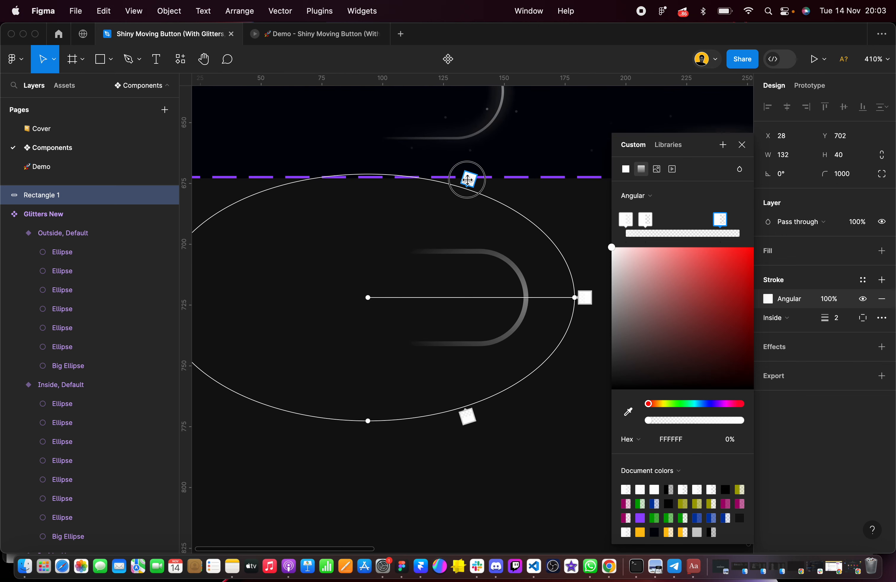
pyautogui.moveTo(475, 182); pyautogui.dragTo(473, 181)
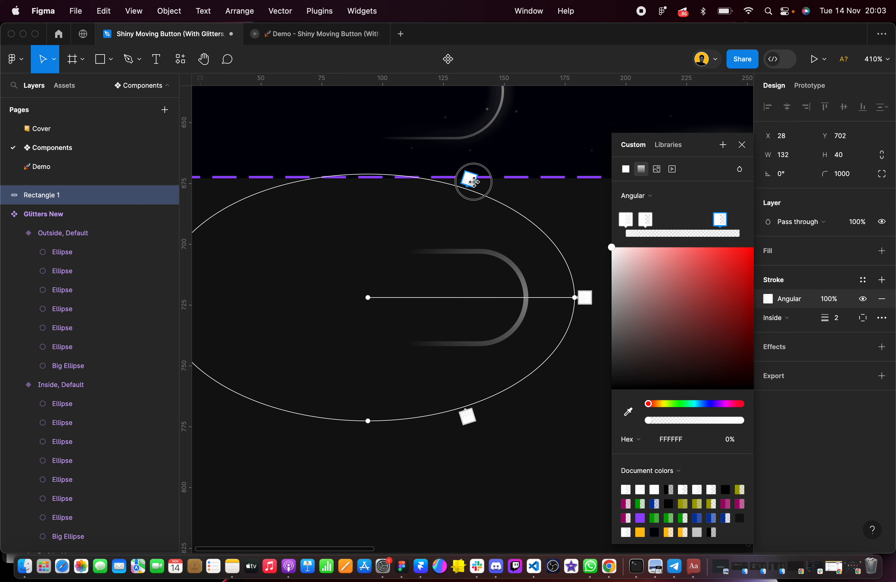
pyautogui.click(469, 415)
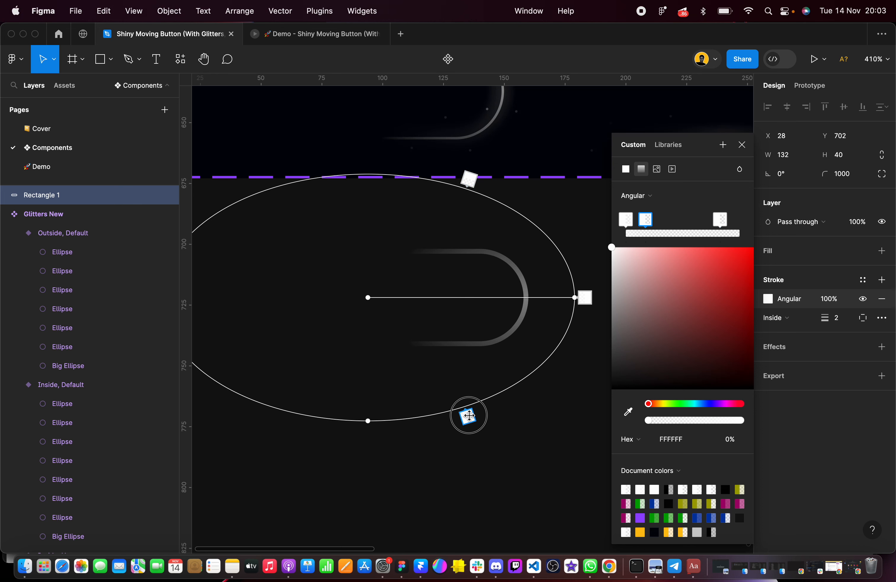
pyautogui.moveTo(470, 416); pyautogui.dragTo(475, 415)
pyautogui.click(508, 438)
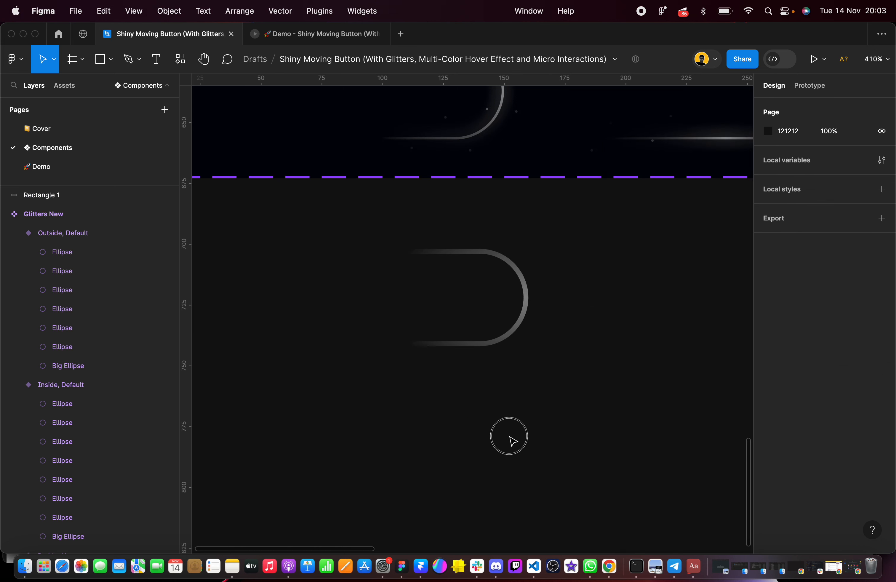
# Move the pill down to Y 738 and add a second stroke in FFFFFF at 100% opacity
pyautogui.scroll(-5, 512, 439)
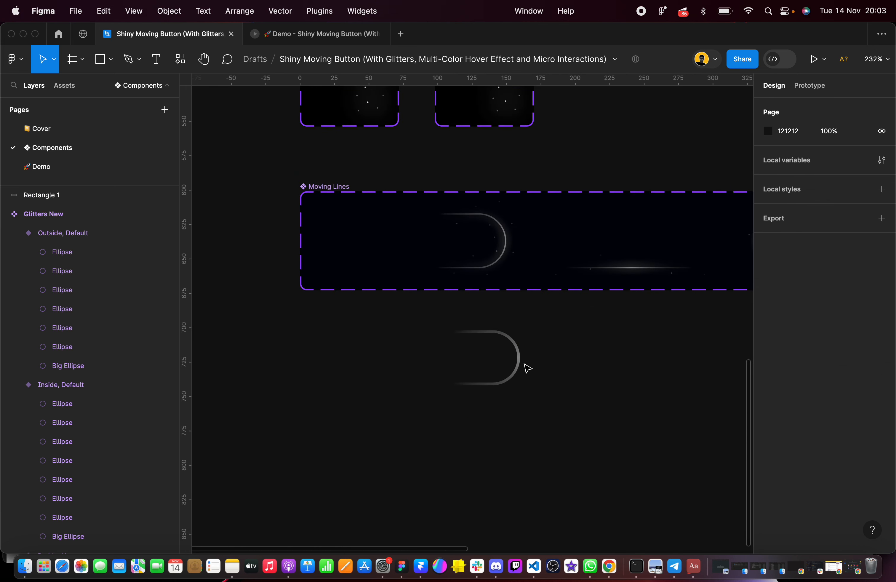
pyautogui.moveTo(518, 374); pyautogui.dragTo(517, 412)
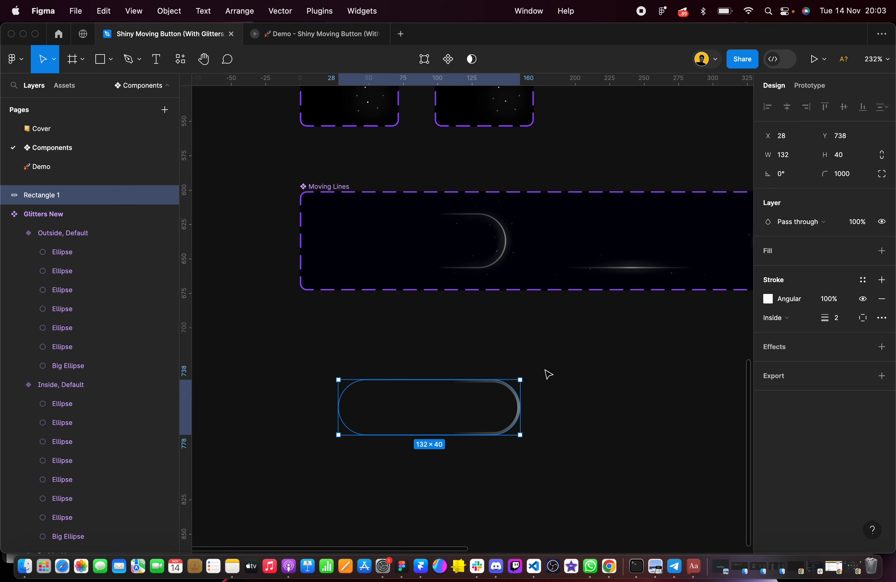
pyautogui.click(886, 283)
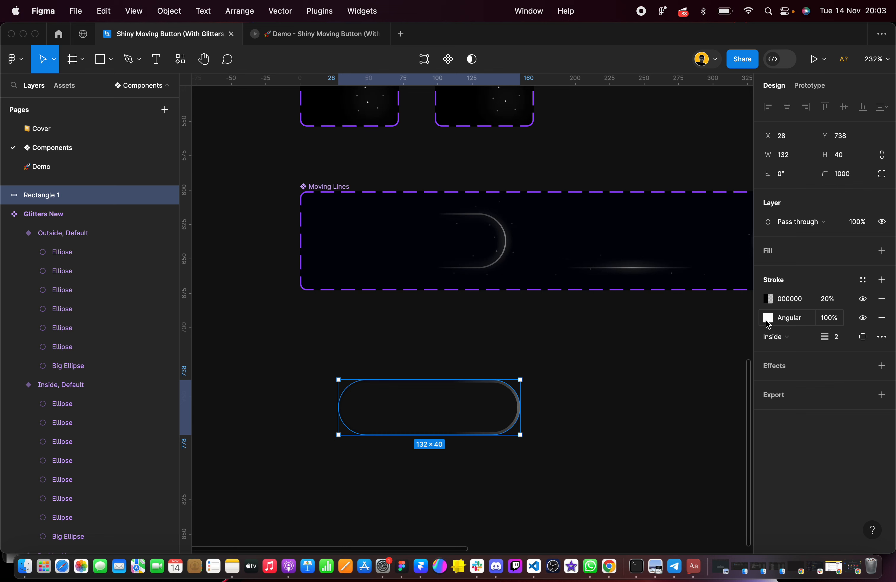
pyautogui.scroll(5, 482, 412)
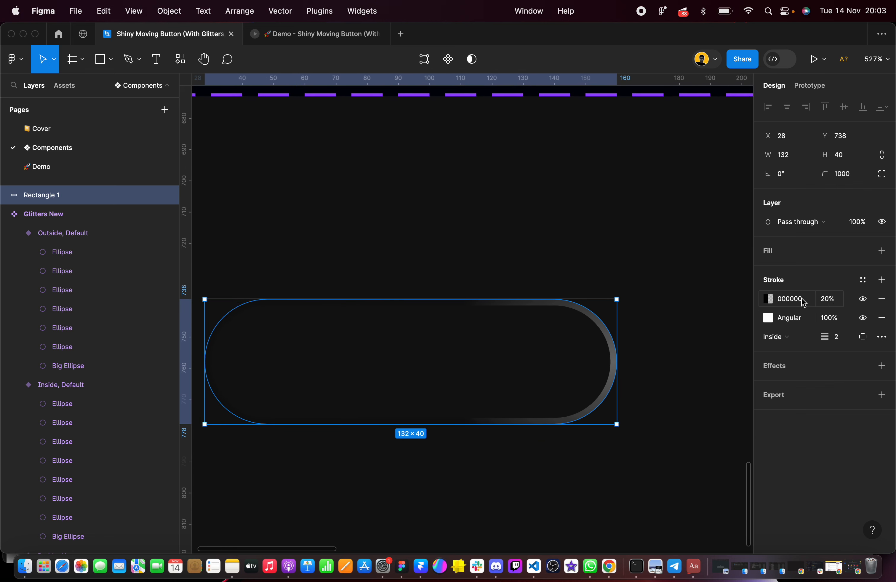
pyautogui.click(827, 299)
pyautogui.write('100')
pyautogui.press('Return')
pyautogui.click(800, 300)
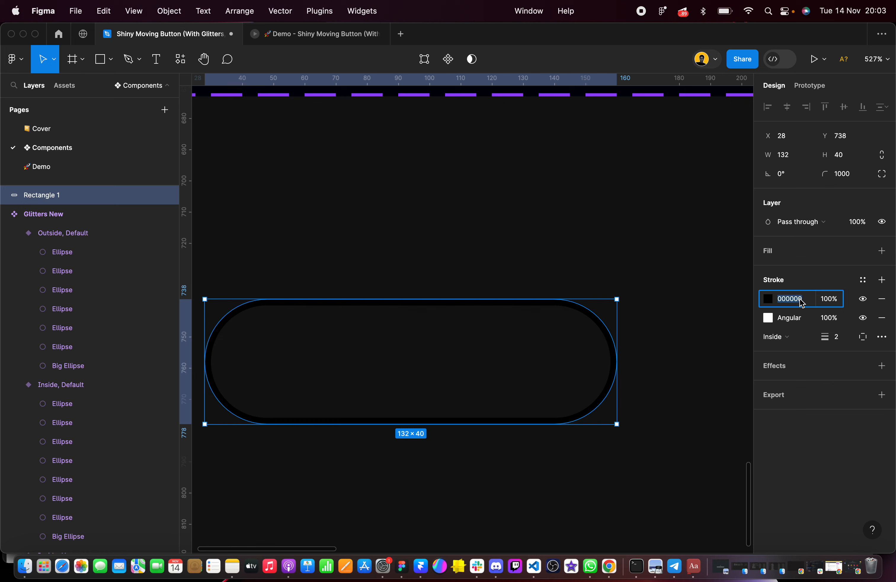
pyautogui.write('ffffff')
pyautogui.press('Return')
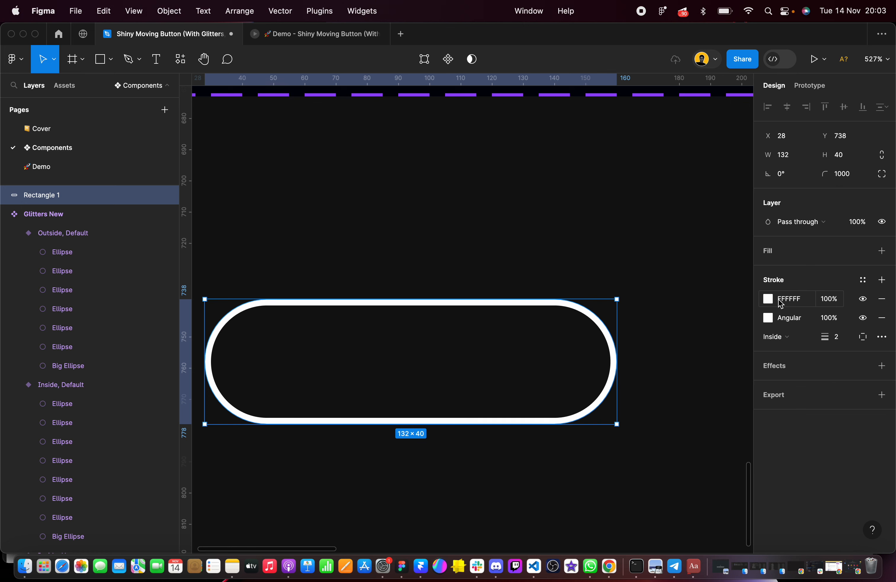
# Change the pill's new white stroke from a solid colour to an angular gradient
pyautogui.click(769, 301)
pyautogui.click(641, 235)
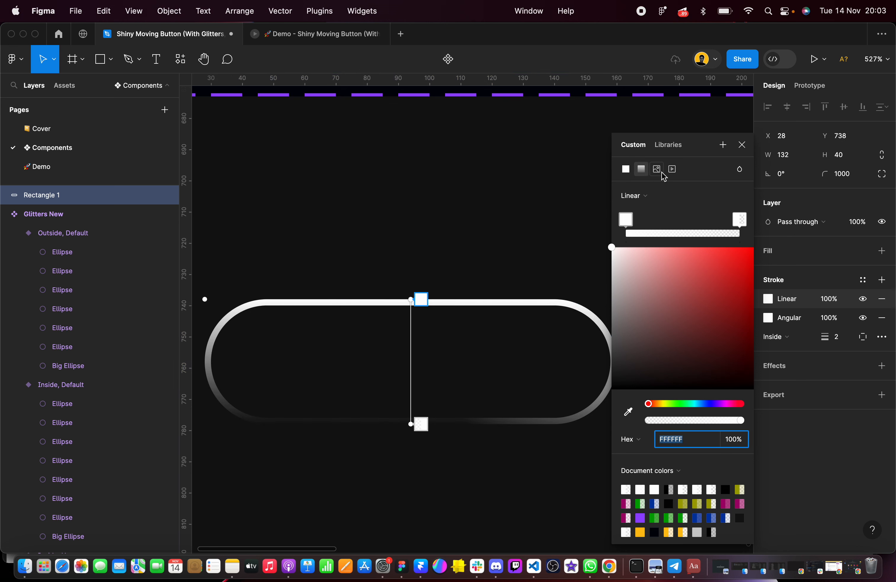
pyautogui.click(639, 199)
pyautogui.click(647, 223)
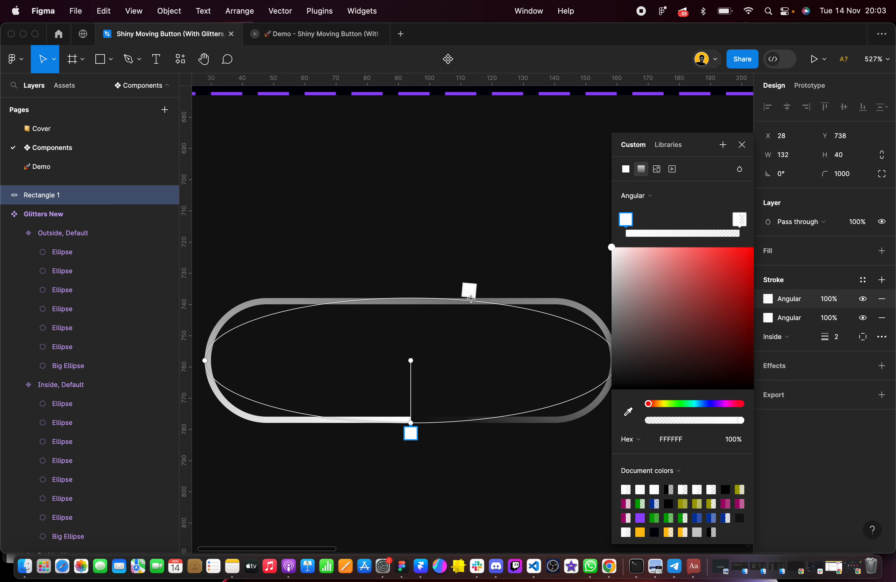
# Rotate the new stroke's gradient so its starting stop lies horizontally just beyond the pill's right end
pyautogui.scroll(-5, 473, 306)
pyautogui.hscroll(2, 469, 311)
pyautogui.scroll(1, 469, 311)
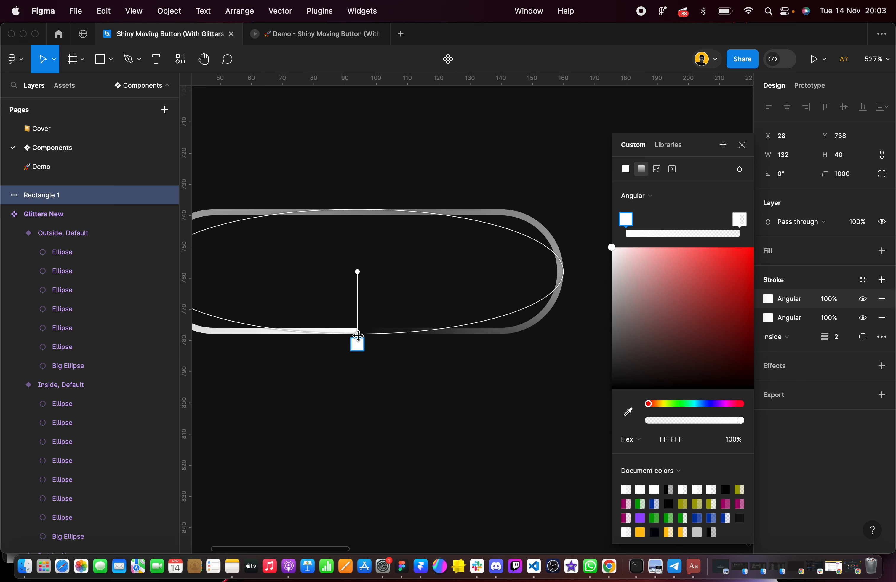
pyautogui.moveTo(357, 338); pyautogui.dragTo(554, 271)
pyautogui.scroll(-3, 609, 281)
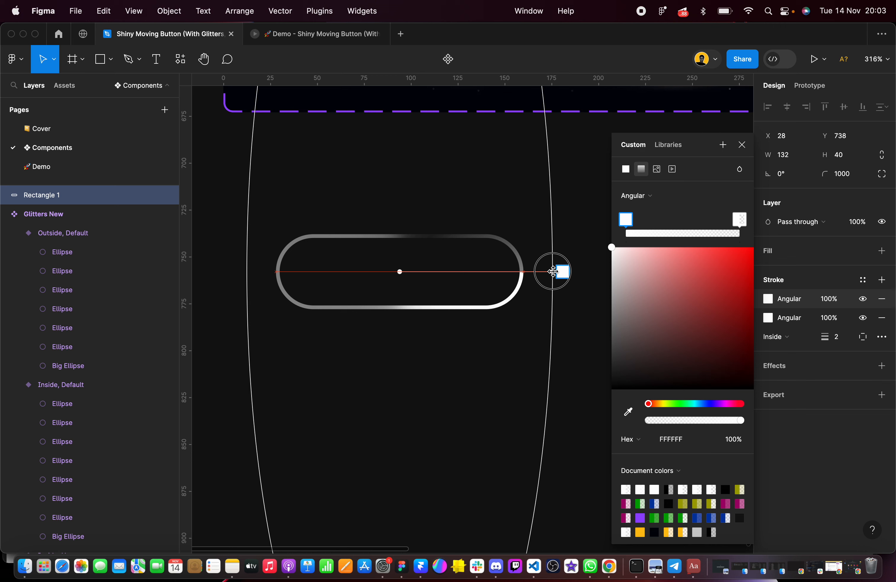
pyautogui.scroll(-5, 552, 271)
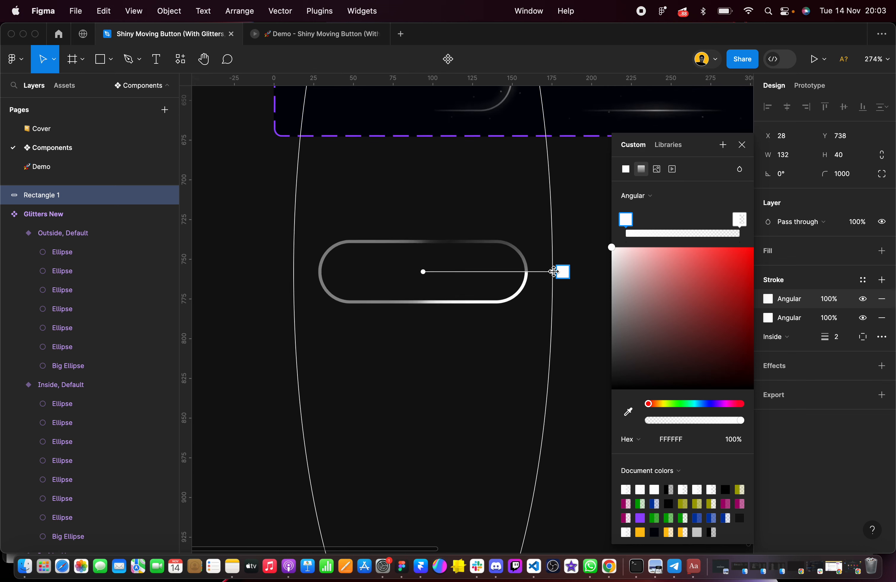
# Shrink the new stroke's gradient height so its ellipse closely surrounds the pill above and below
pyautogui.moveTo(454, 517); pyautogui.dragTo(454, 281)
pyautogui.scroll(5, 454, 266)
pyautogui.scroll(2, 454, 282)
pyautogui.hscroll(1, 454, 281)
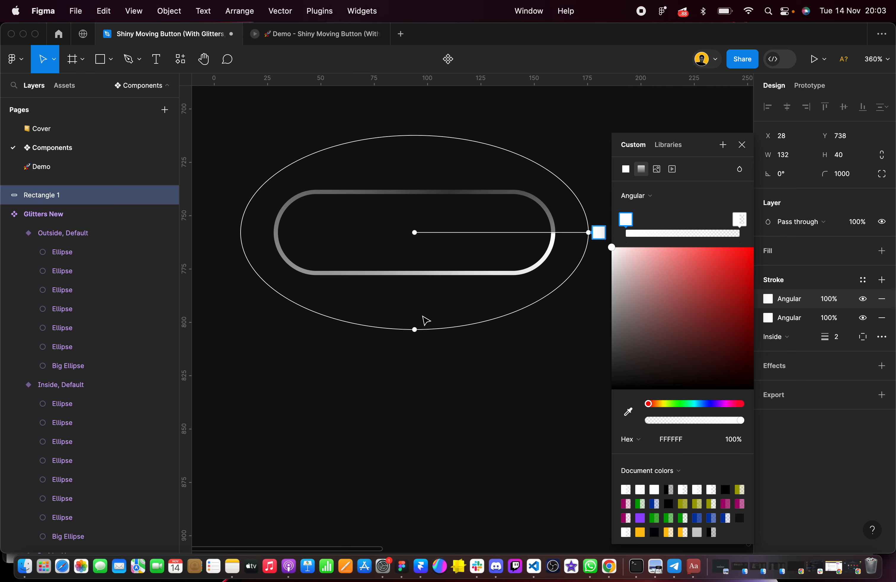
pyautogui.moveTo(415, 330); pyautogui.dragTo(415, 335)
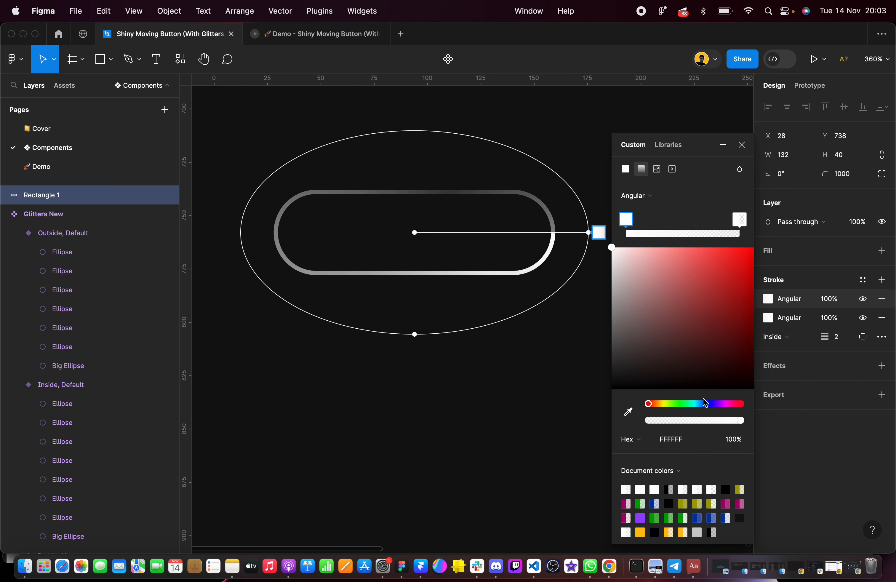
# Set the opacity of the new stroke gradient's starting FFFFFF stop to 50%
pyautogui.click(735, 439)
pyautogui.write('50')
pyautogui.press('Return')
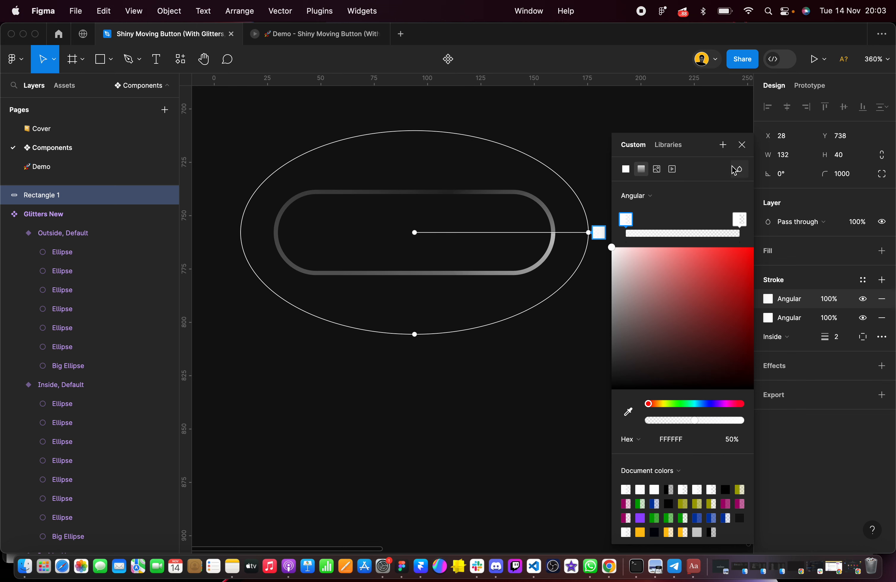
# Add two 0% opacity stops to the new stroke's gradient ellipse, above and below the pill's right half
pyautogui.click(485, 136)
pyautogui.click(734, 440)
pyautogui.write('0')
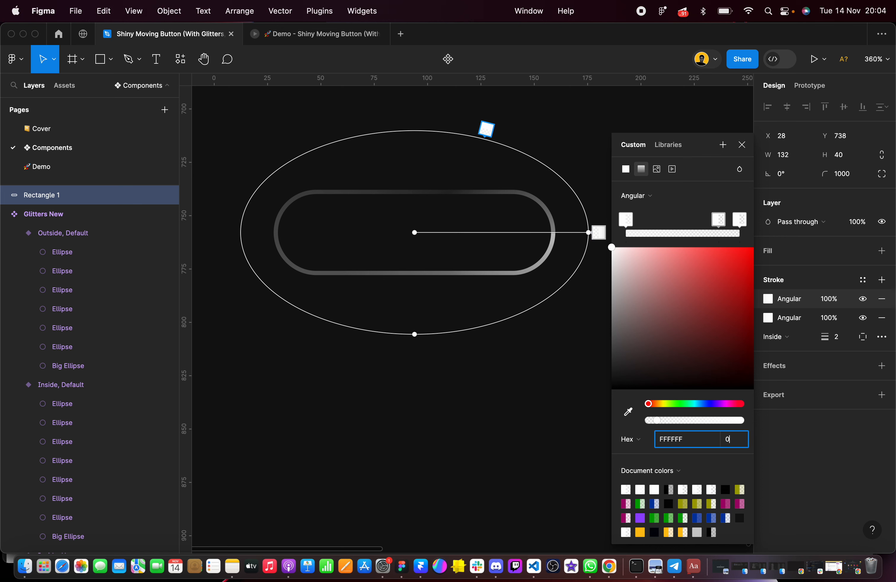
pyautogui.press('Return')
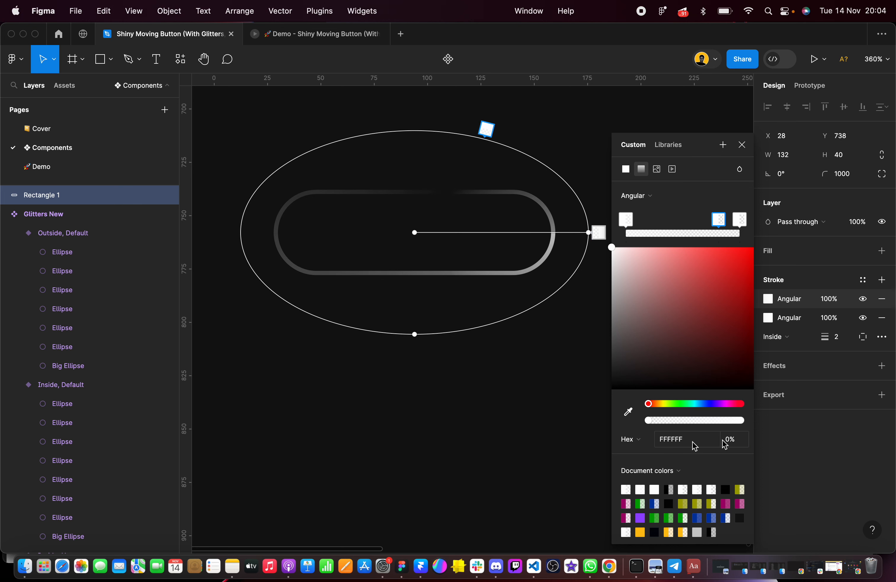
pyautogui.click(489, 328)
pyautogui.click(739, 443)
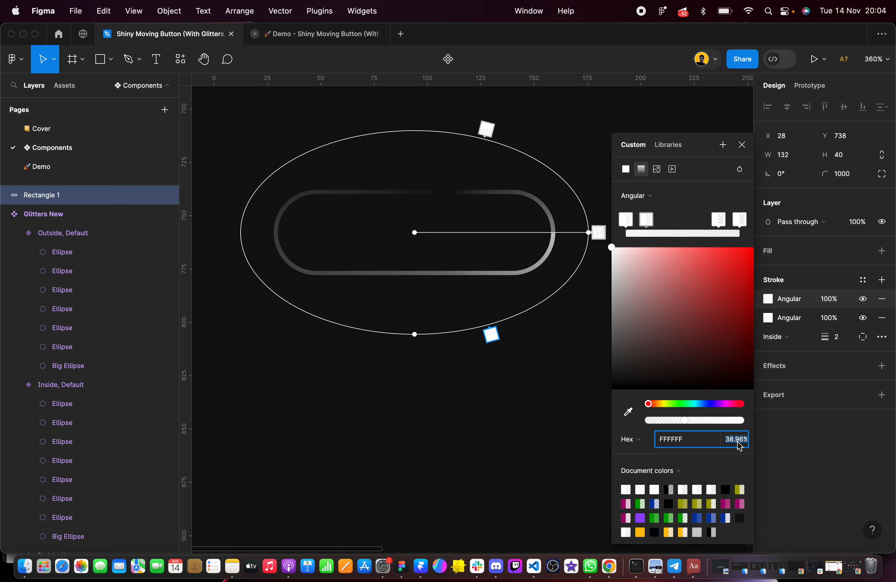
pyautogui.write('0')
pyautogui.press('Return')
# Delete the end stop of the new stroke's gradient, leaving the starting stop and the two added ones
pyautogui.click(739, 220)
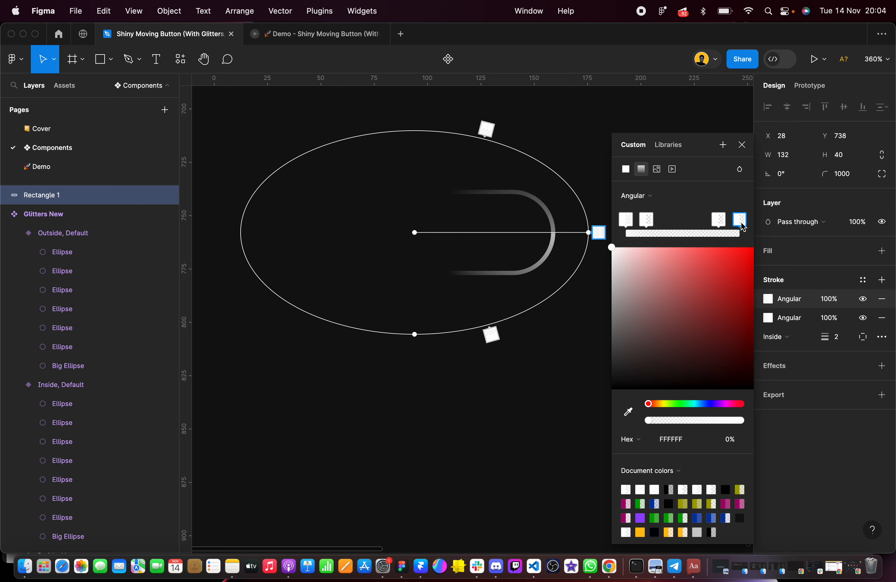
pyautogui.press('Delete')
pyautogui.click(572, 369)
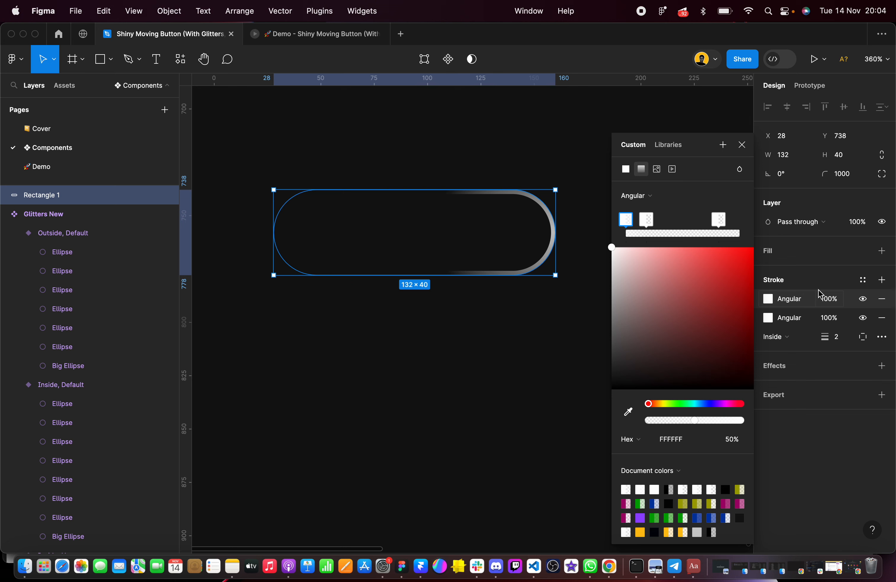
# Add a layer blur effect to the pill with a blur of 6
pyautogui.click(882, 366)
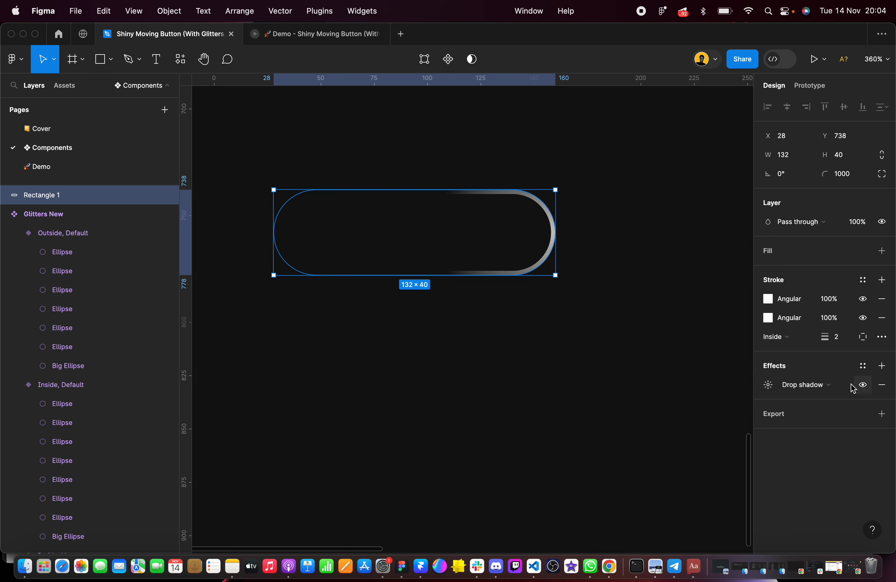
pyautogui.click(833, 385)
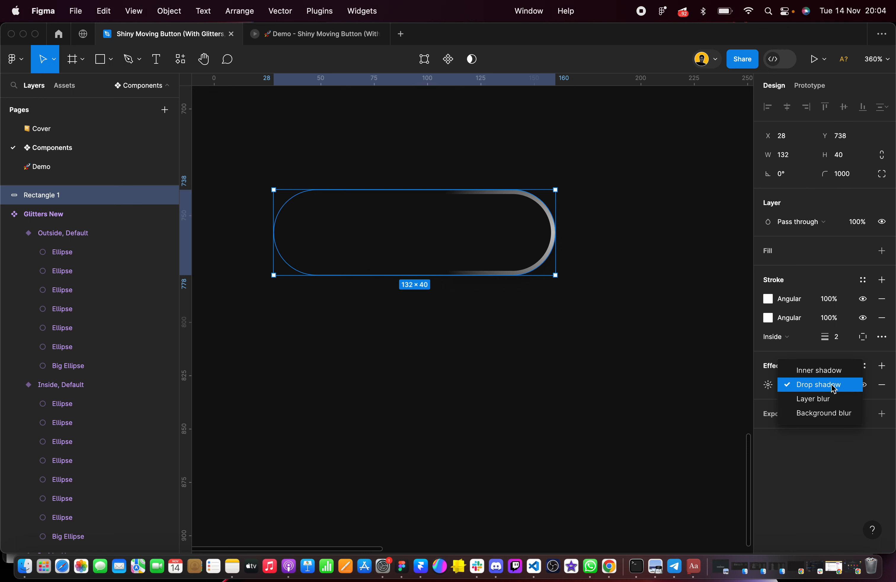
pyautogui.click(825, 401)
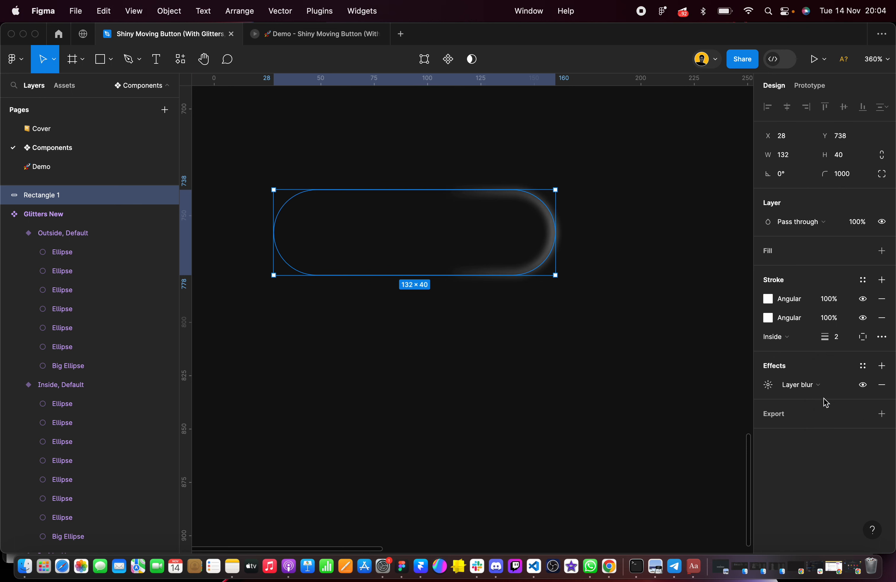
pyautogui.click(768, 385)
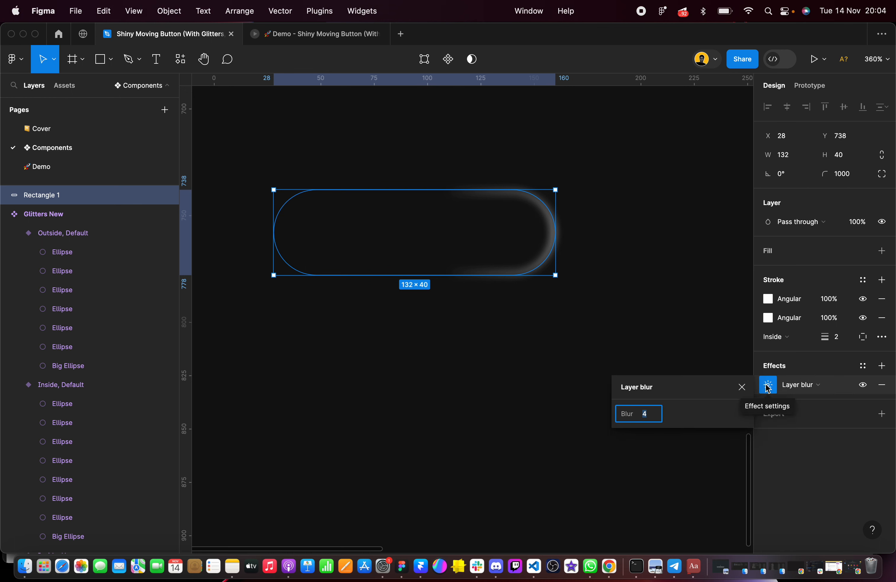
pyautogui.write('6')
pyautogui.press('Return')
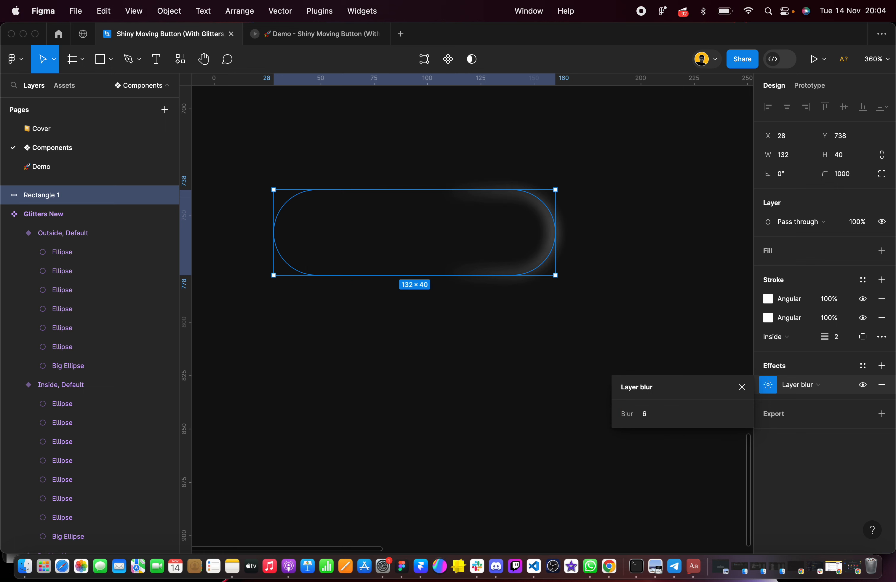
# Examine the stroke and layer blur settings of the Shine layer in the Moving Lines Right variant
pyautogui.click(526, 334)
pyautogui.scroll(-5, 526, 337)
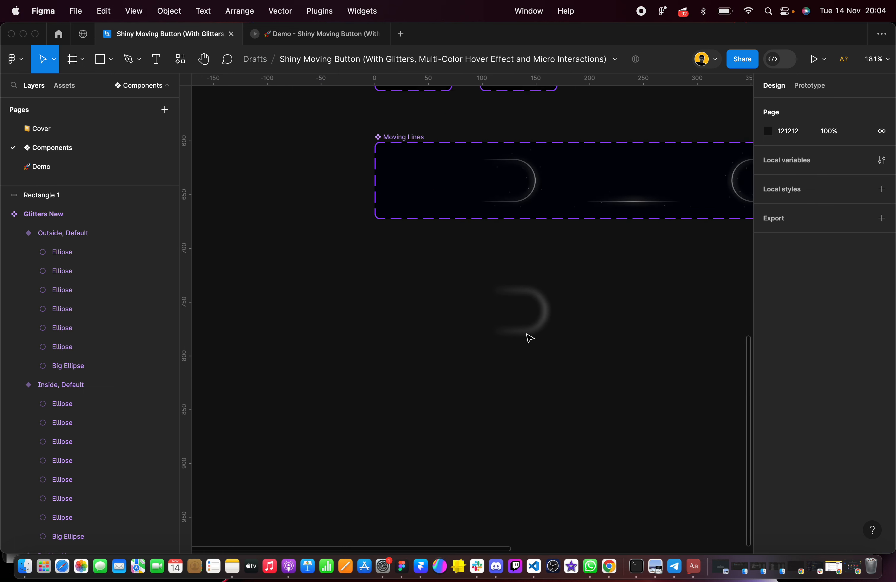
pyautogui.scroll(2, 521, 265)
pyautogui.click(521, 235)
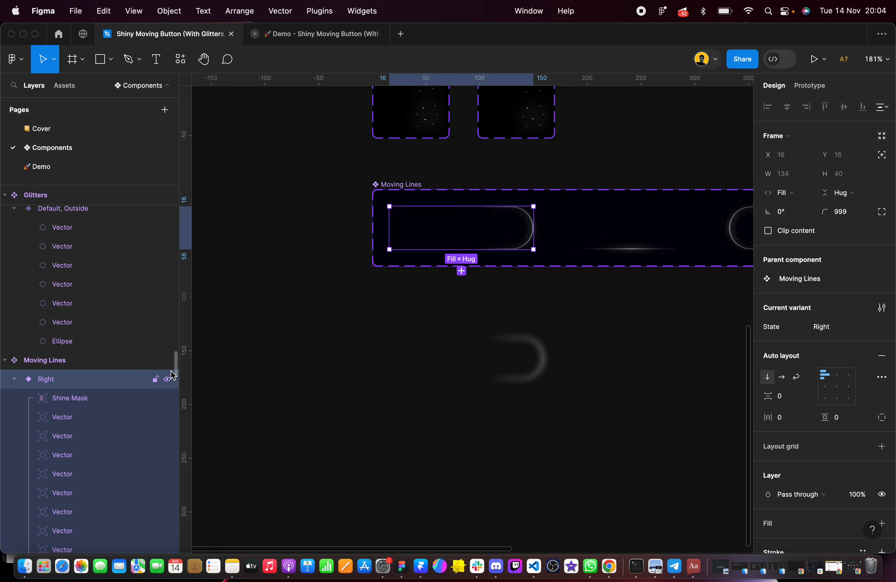
pyautogui.scroll(-5, 76, 400)
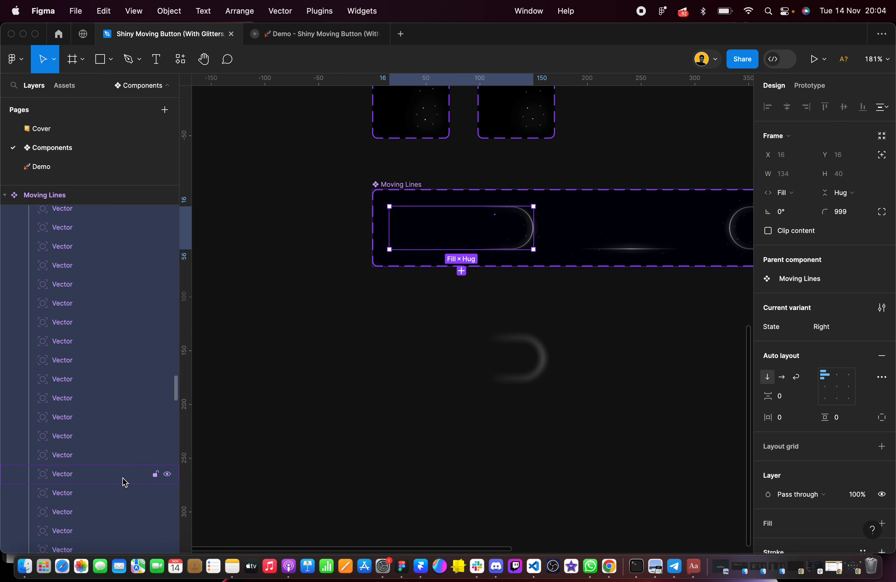
pyautogui.scroll(-3, 123, 481)
pyautogui.click(85, 442)
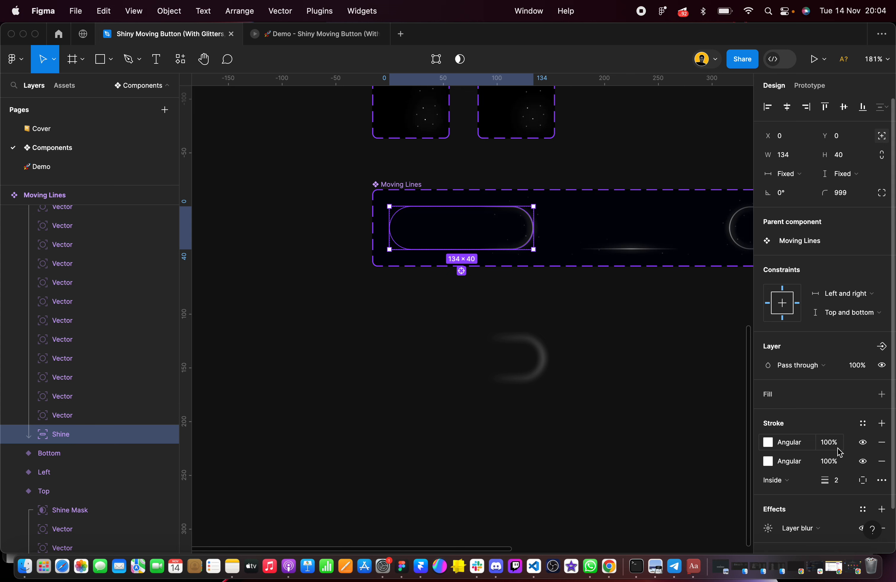
pyautogui.scroll(-2, 810, 444)
pyautogui.click(767, 480)
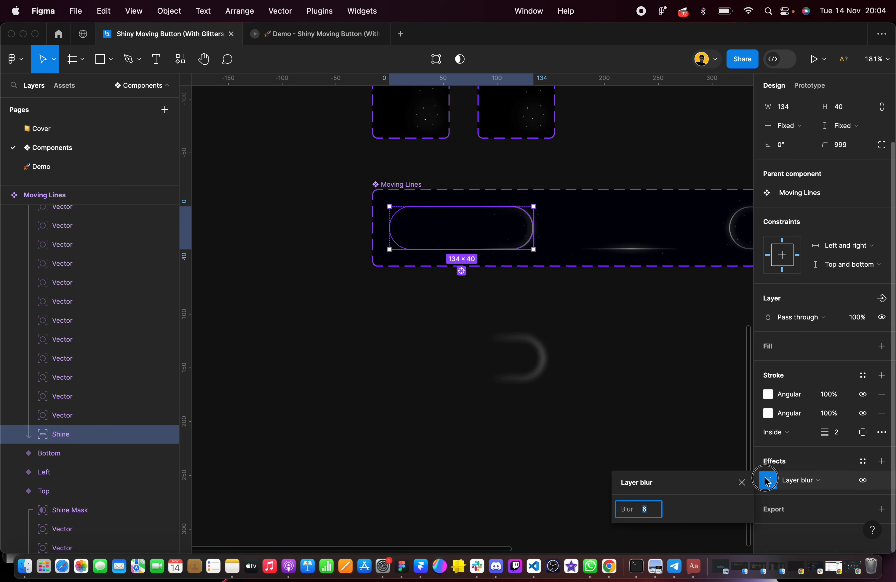
pyautogui.click(712, 360)
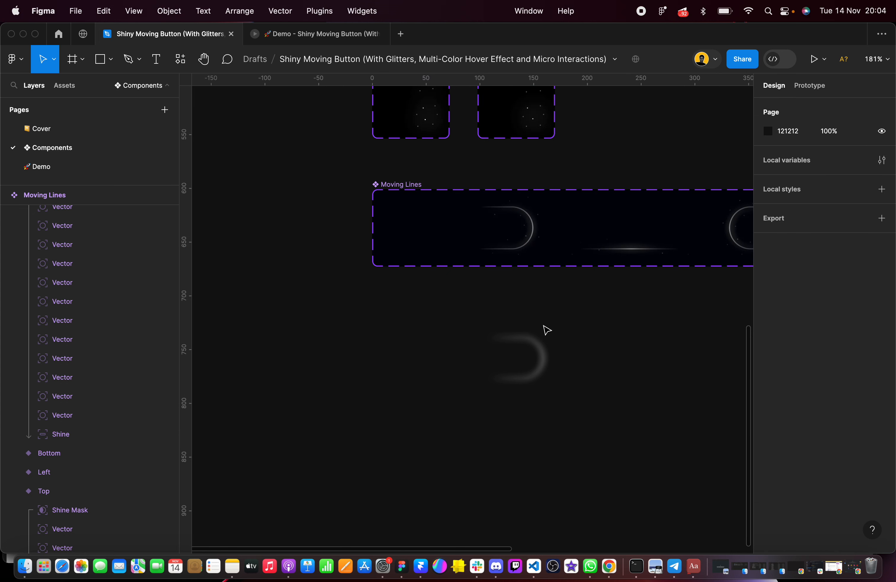
# Rename the blurred pill's layer, Rectangle 1, as Shine
pyautogui.click(538, 357)
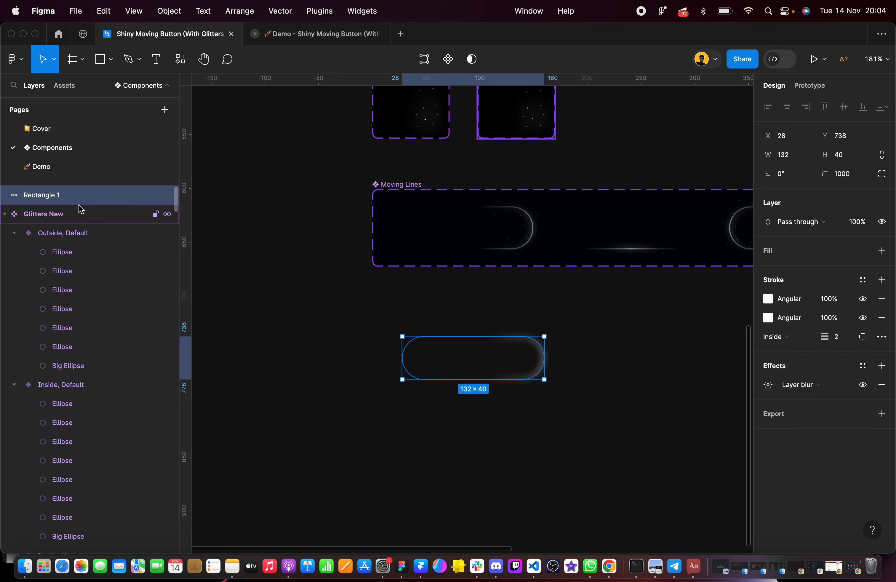
pyautogui.doubleClick(73, 196)
pyautogui.write('Shine')
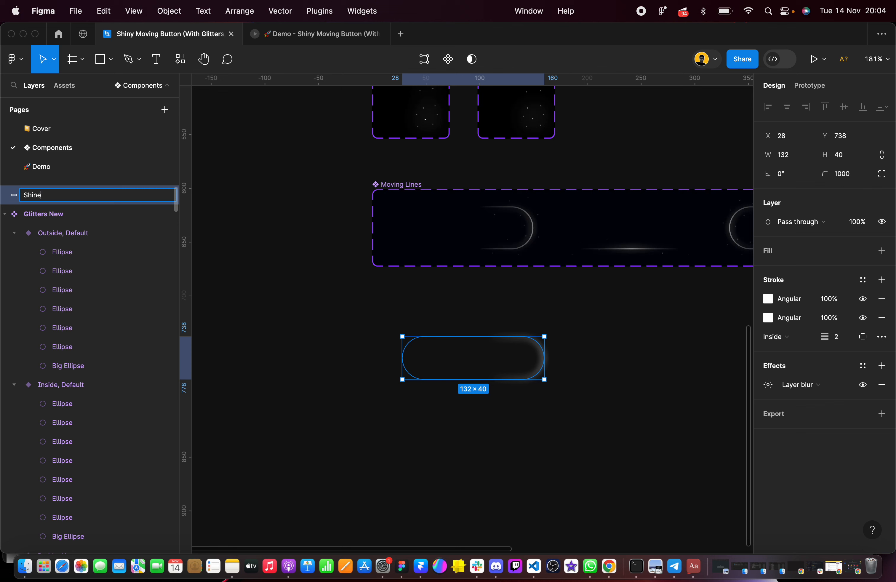
pyautogui.click(450, 313)
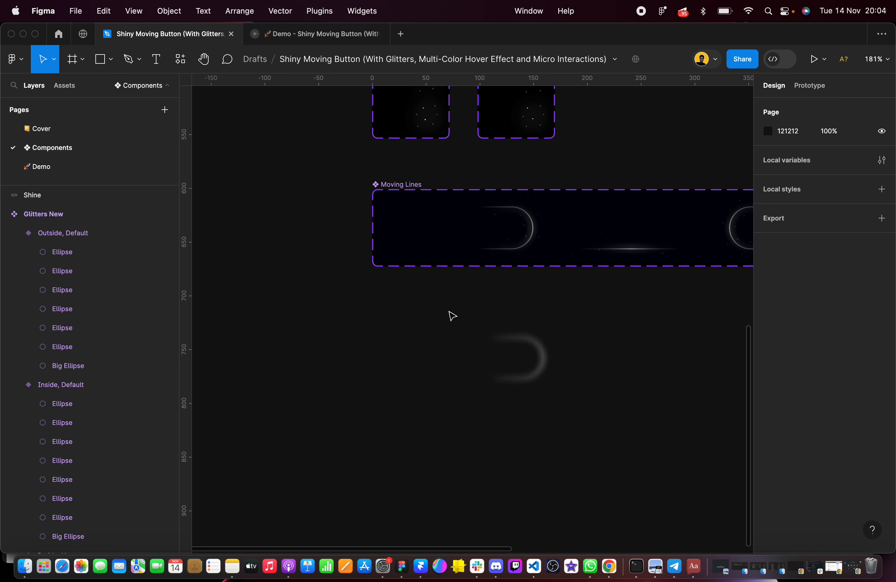
# Move the Shine pill to X 10 and place a duplicate directly below it at Y 793
pyautogui.click(418, 355)
pyautogui.moveTo(454, 356); pyautogui.dragTo(448, 356)
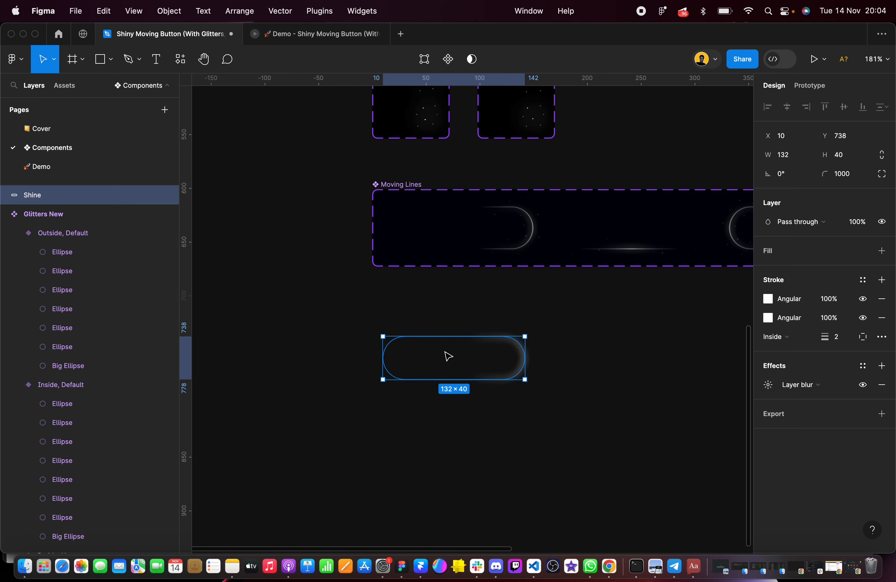
pyautogui.scroll(-1, 448, 356)
pyautogui.hscroll(1, 448, 356)
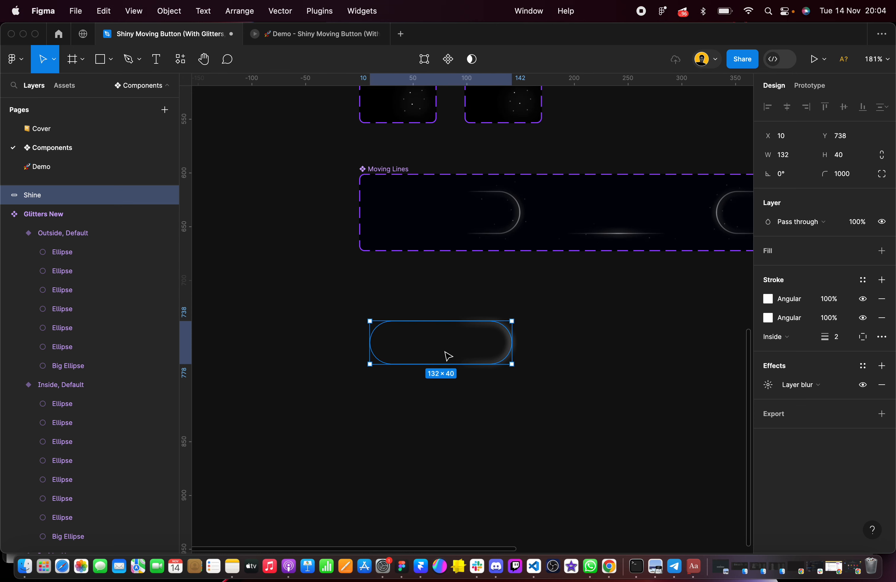
pyautogui.scroll(5, 449, 356)
pyautogui.moveTo(448, 356); pyautogui.dragTo(448, 452)
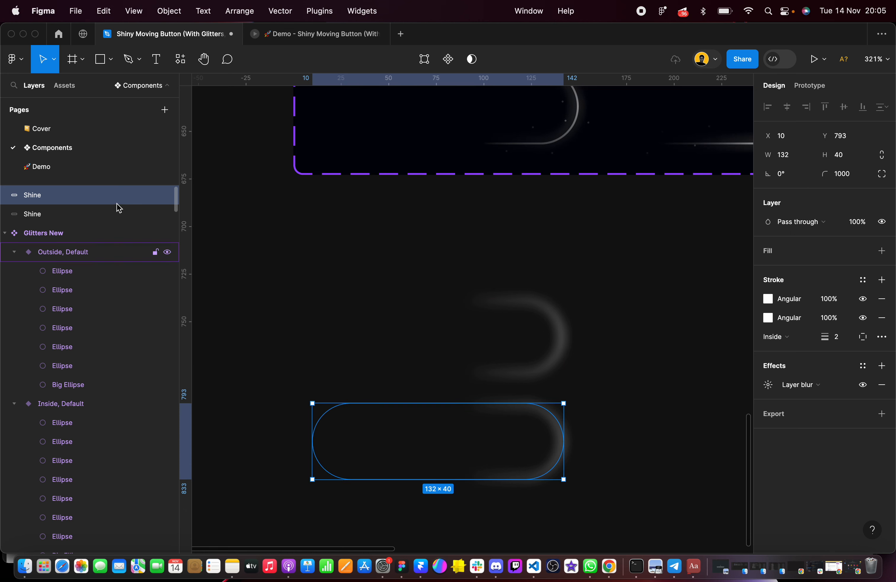
# Rename the duplicated pill layer as Shine Mask
pyautogui.doubleClick(67, 196)
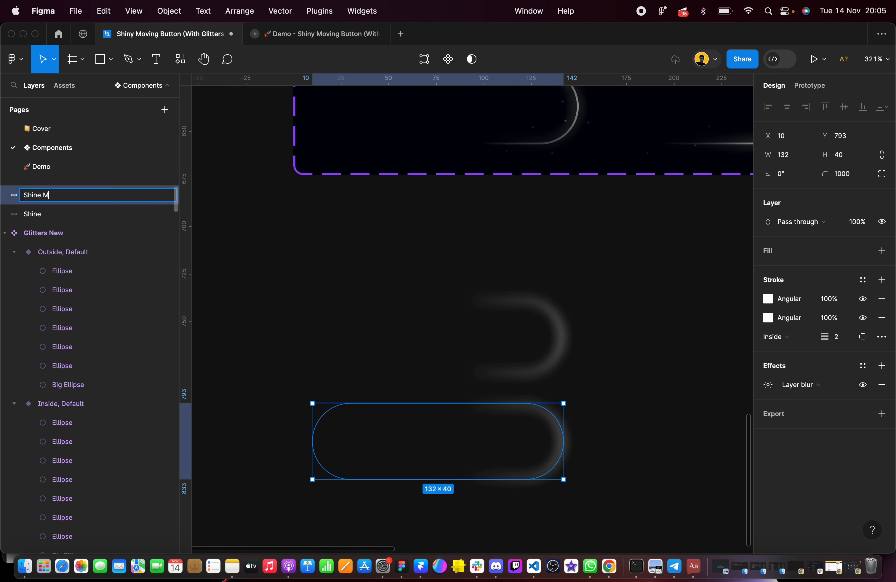
pyautogui.press('Return')
pyautogui.click(260, 264)
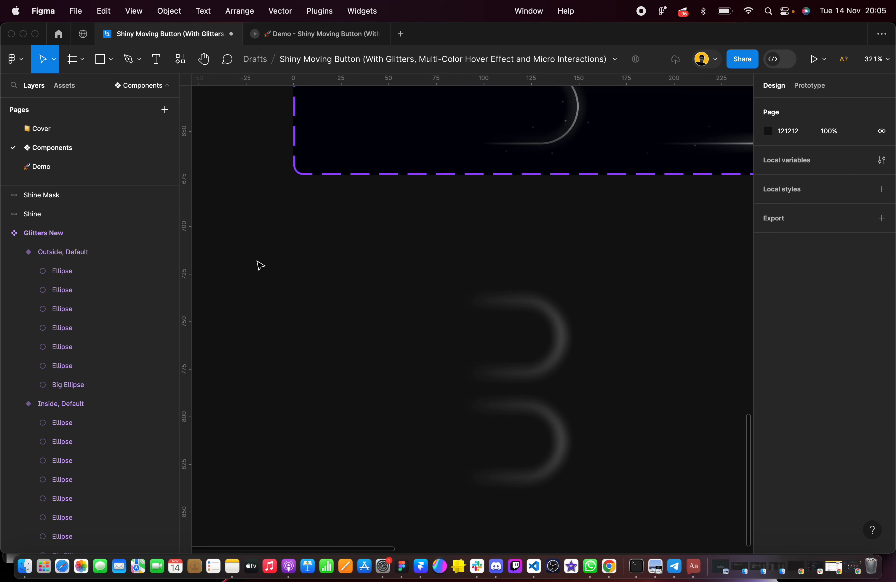
# Bring the upper pill, Shine, to the front so it sits above Shine Mask in the layer order
pyautogui.click(69, 195)
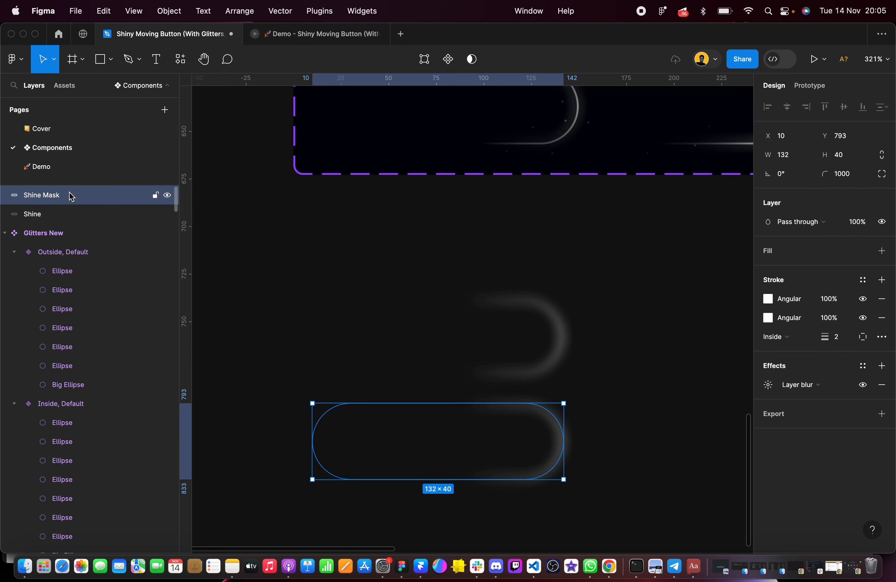
pyautogui.scroll(-4, 302, 265)
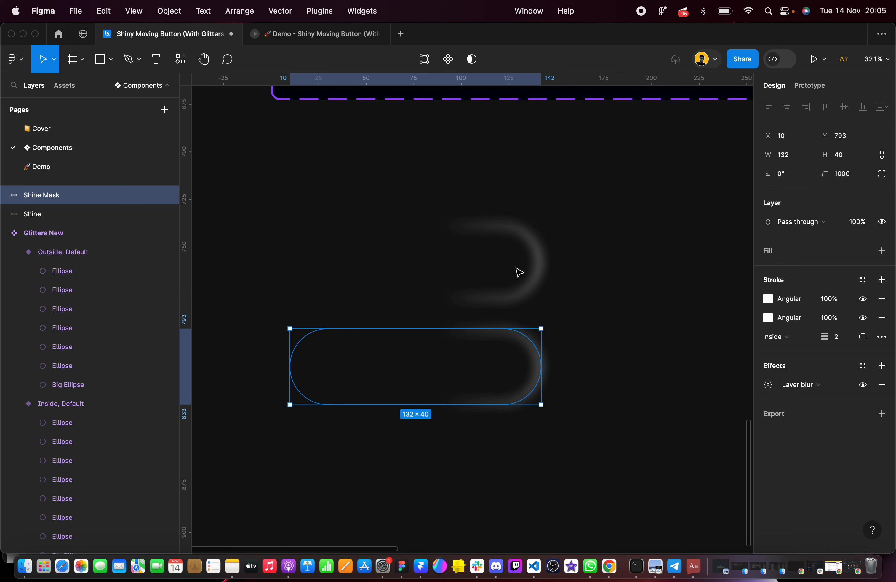
pyautogui.click(540, 267)
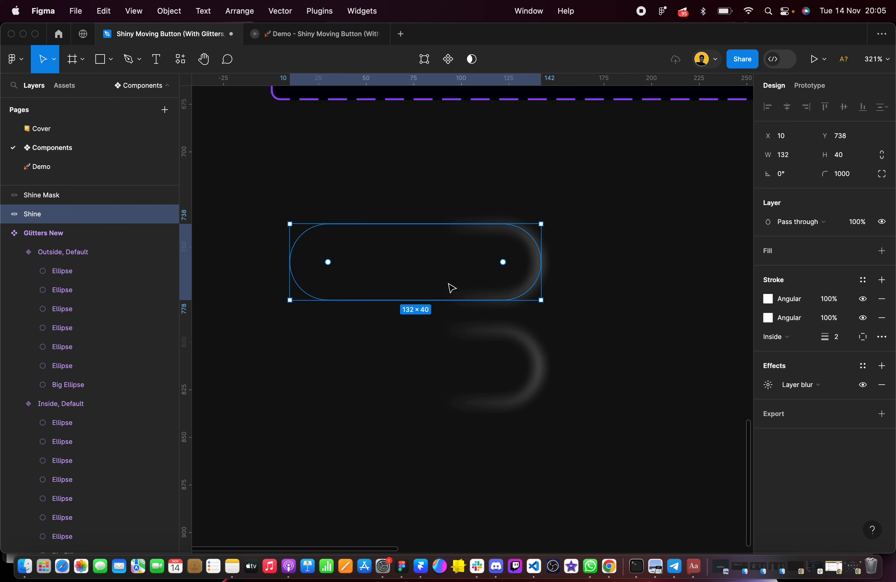
pyautogui.rightClick(451, 289)
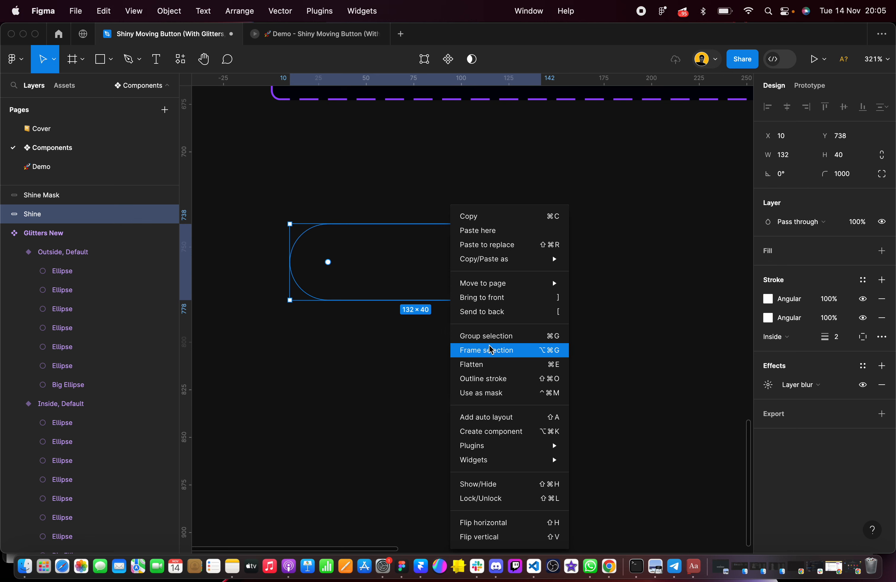
pyautogui.click(494, 301)
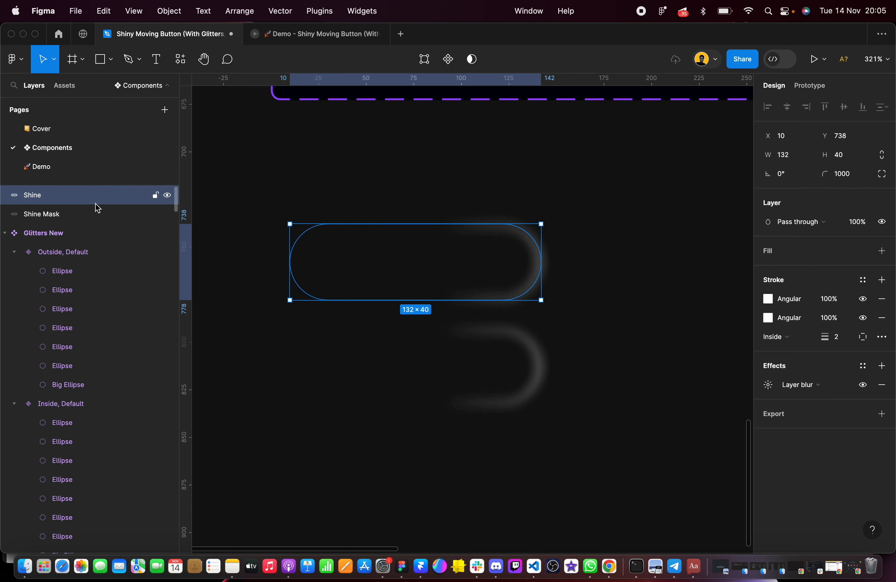
pyautogui.click(382, 203)
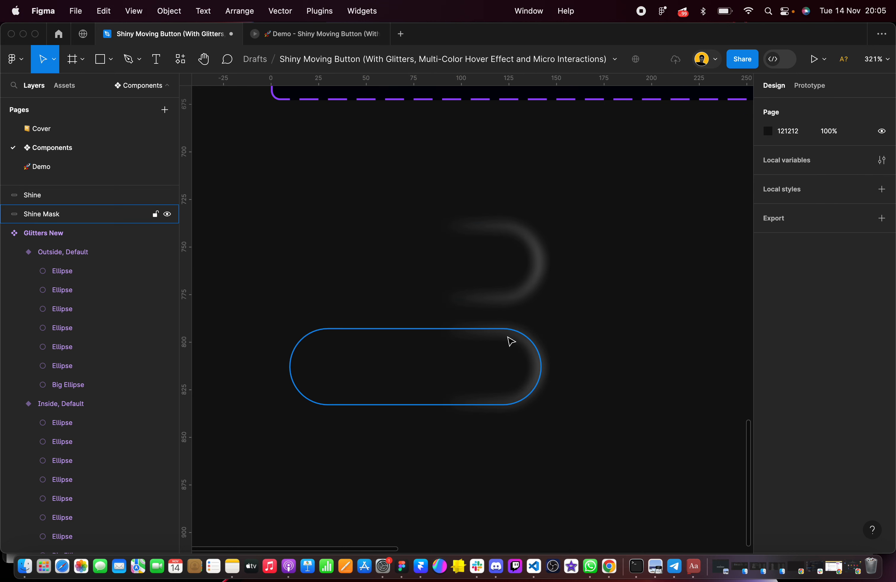
# Remove the first listed angular stroke from Shine Mask and set the remaining stroke to weight 24 with Center alignment
pyautogui.click(510, 327)
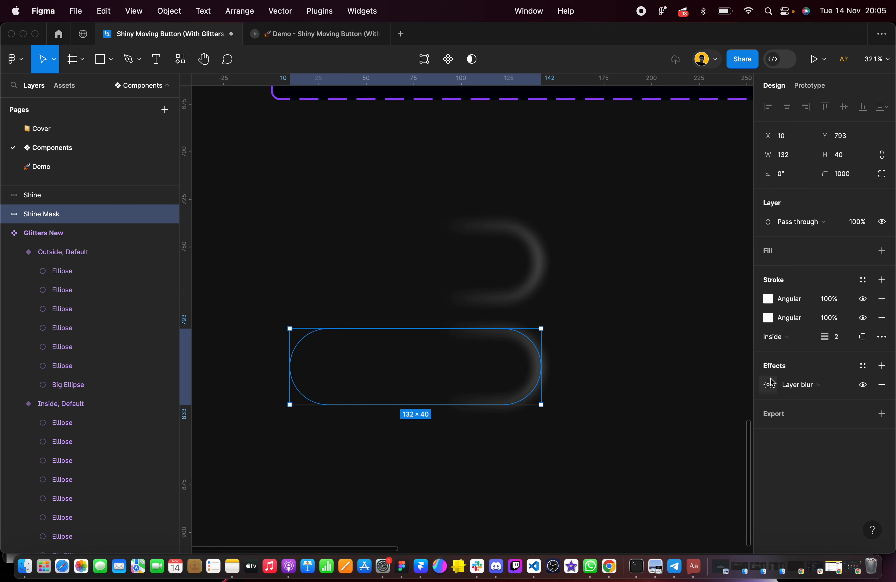
pyautogui.click(883, 299)
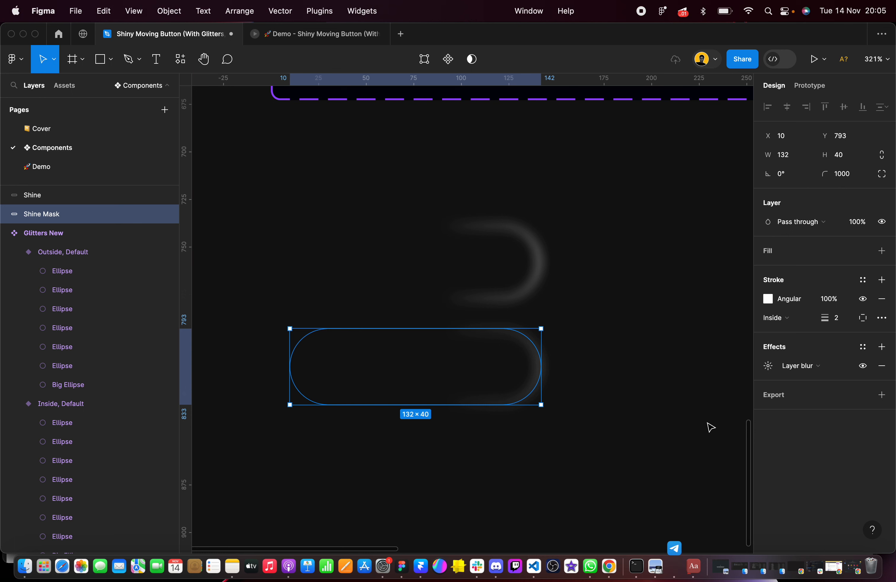
pyautogui.click(842, 320)
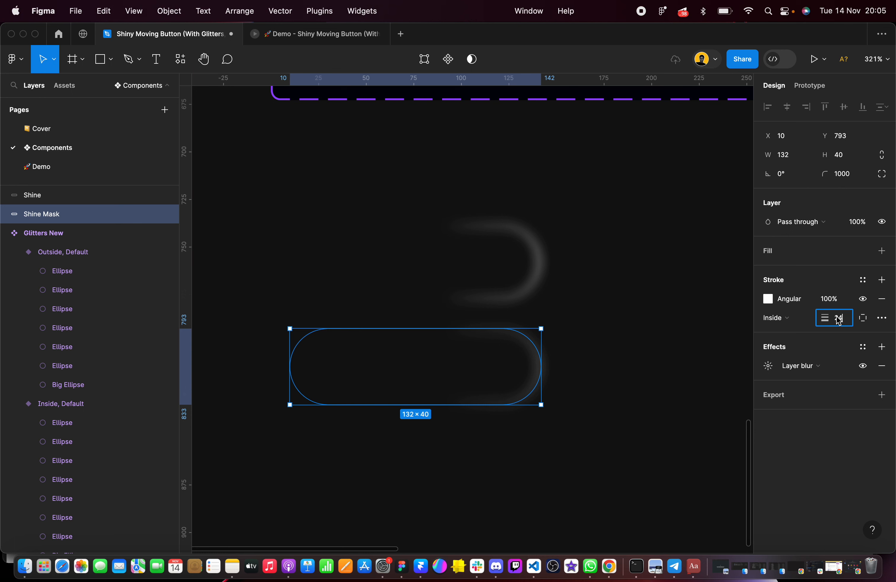
pyautogui.write('24')
pyautogui.press('Return')
pyautogui.click(786, 319)
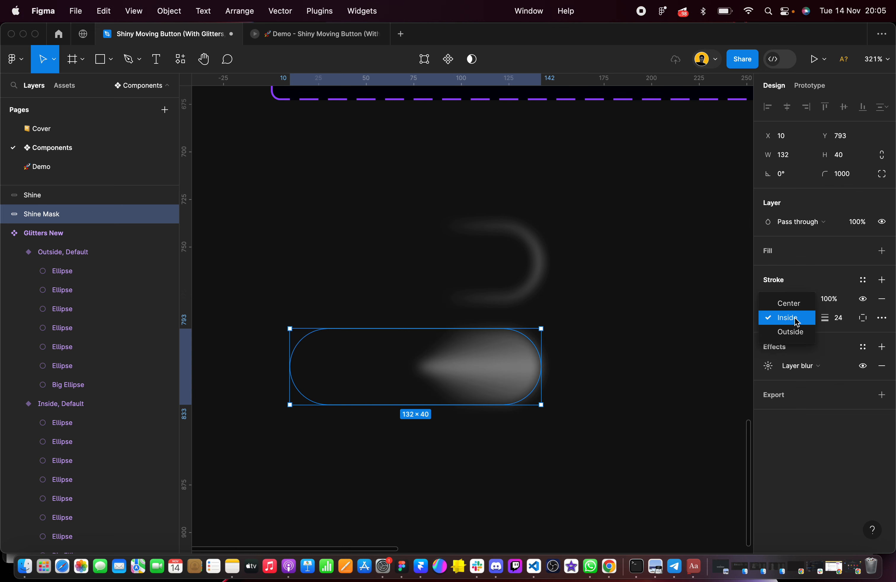
pyautogui.click(789, 304)
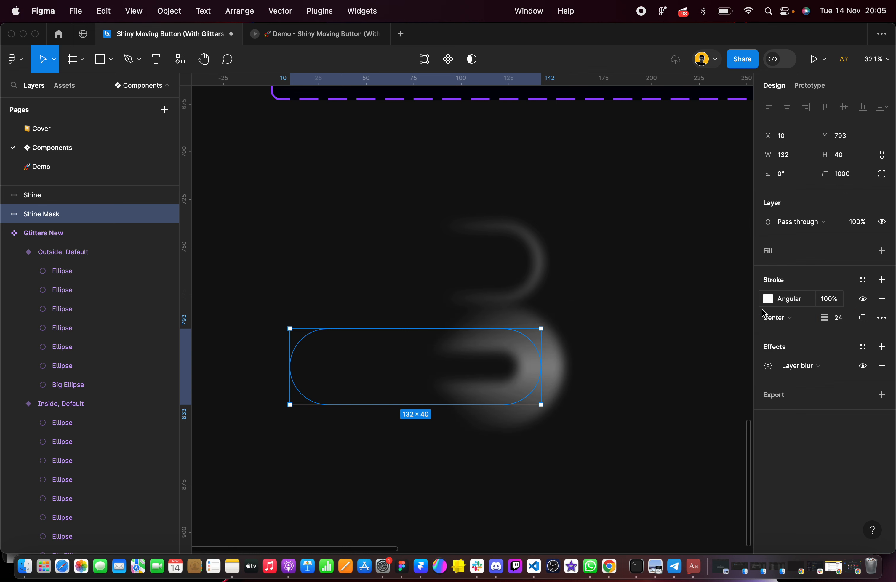
# Move Shine Mask down to Y 810, and align Shine and Shine Mask on their vertical centers so they overlap
pyautogui.scroll(-2, 480, 398)
pyautogui.hscroll(-1, 480, 398)
pyautogui.moveTo(462, 324); pyautogui.dragTo(462, 357)
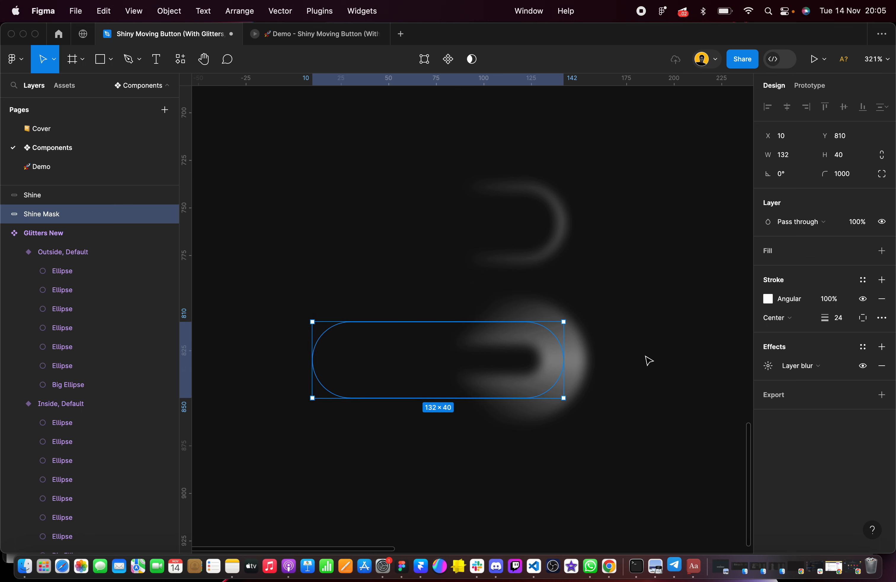
pyautogui.click(599, 315)
pyautogui.click(538, 348)
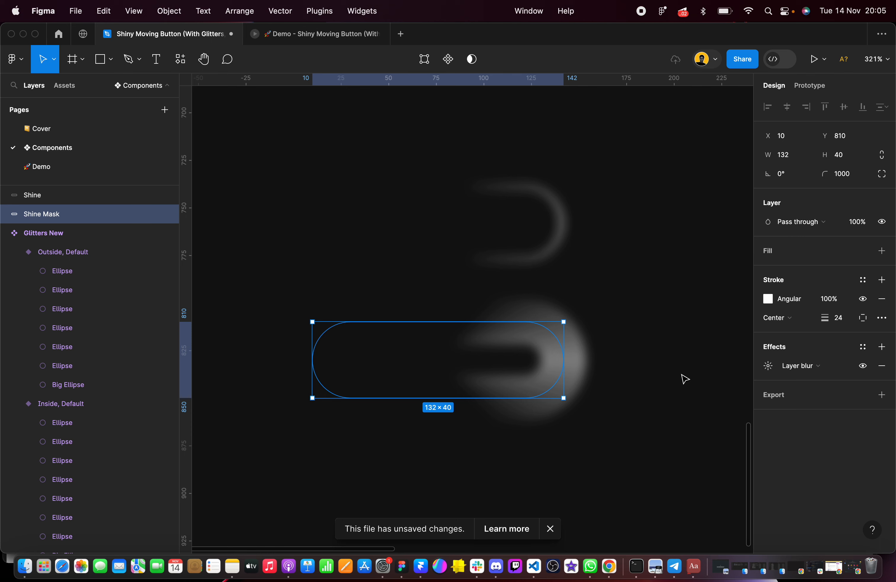
pyautogui.moveTo(251, 133); pyautogui.dragTo(615, 424)
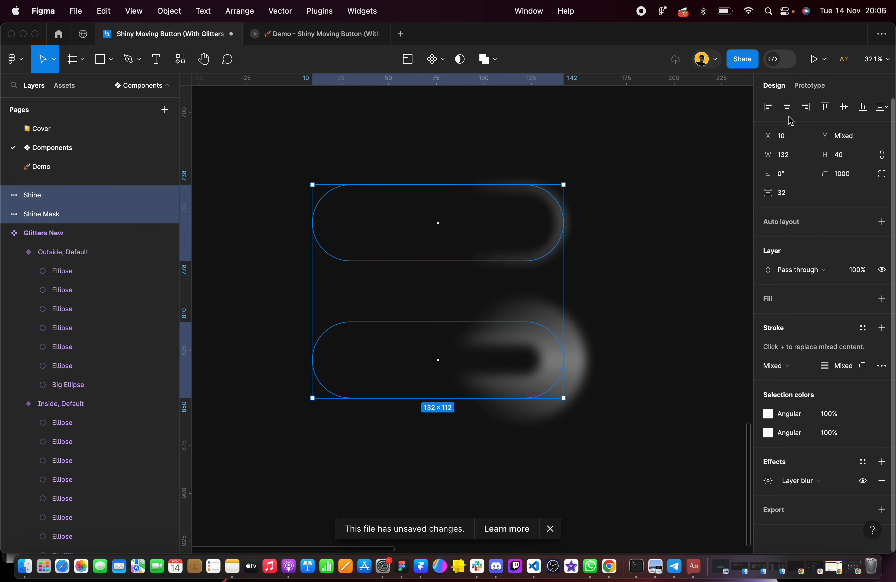
pyautogui.click(844, 109)
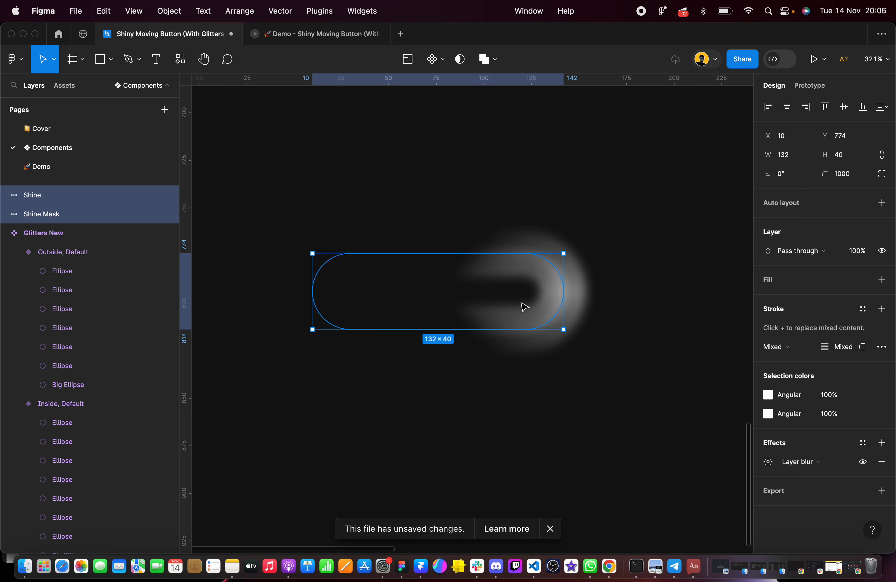
# Examine the overlapping Shine and Shine Mask pills up close, including the blurred right end and the left edge
pyautogui.scroll(5, 523, 306)
pyautogui.hscroll(-2, 525, 306)
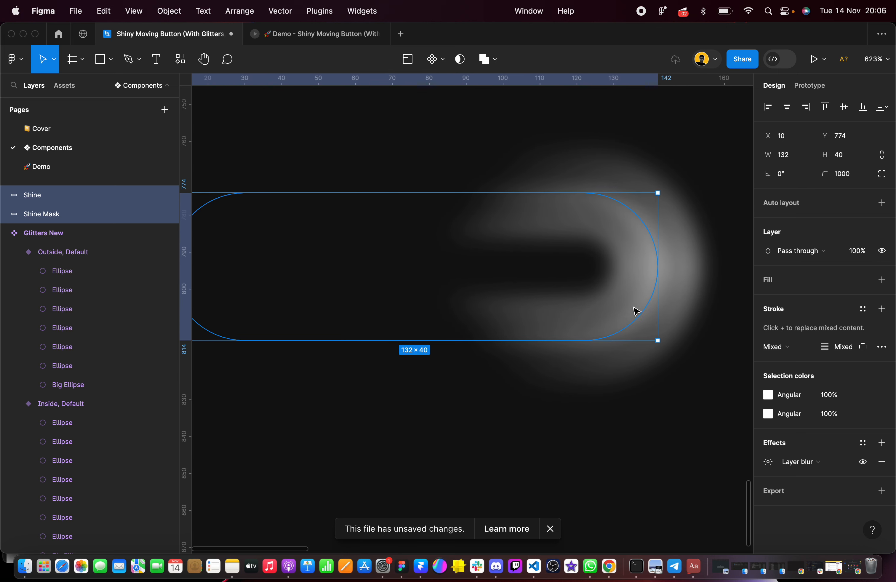
pyautogui.scroll(-3, 636, 311)
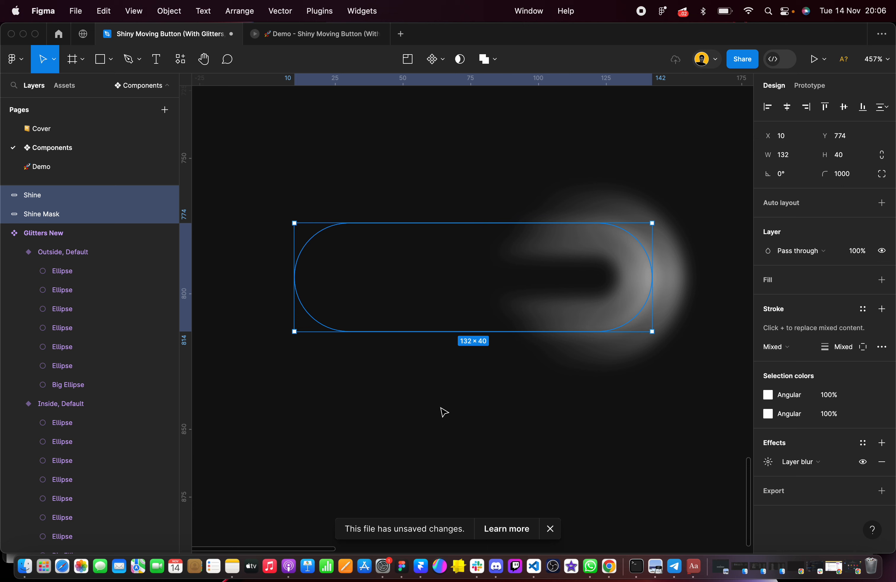
pyautogui.scroll(-2, 434, 408)
pyautogui.hscroll(2, 434, 408)
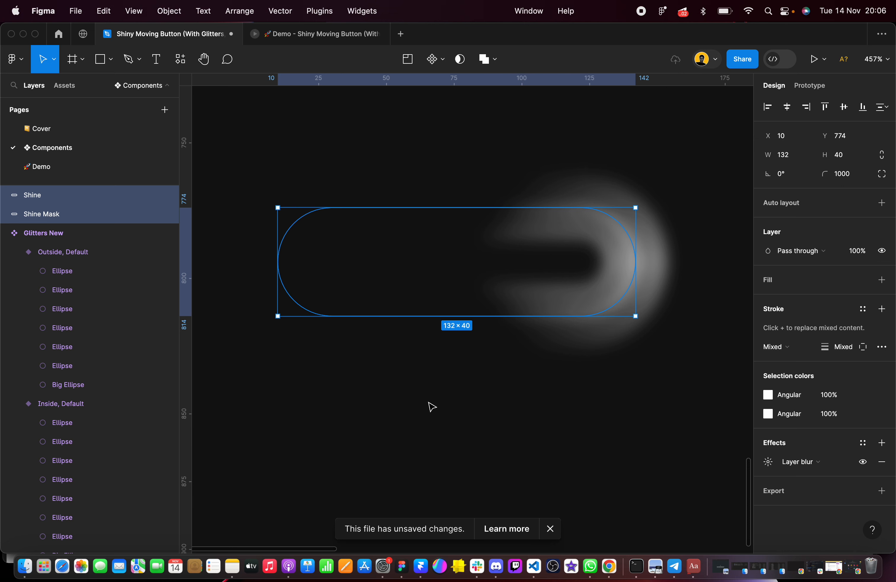
pyautogui.scroll(-4, 432, 408)
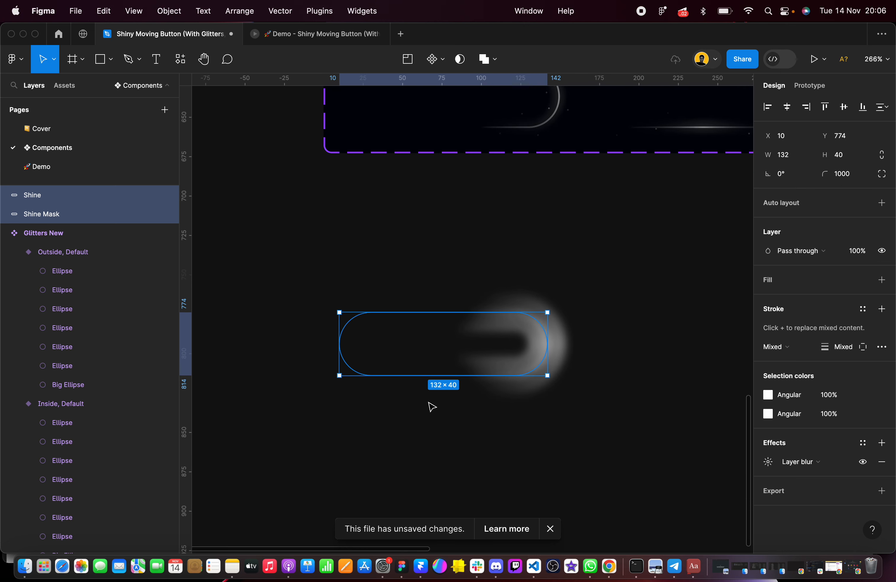
pyautogui.scroll(5, 376, 348)
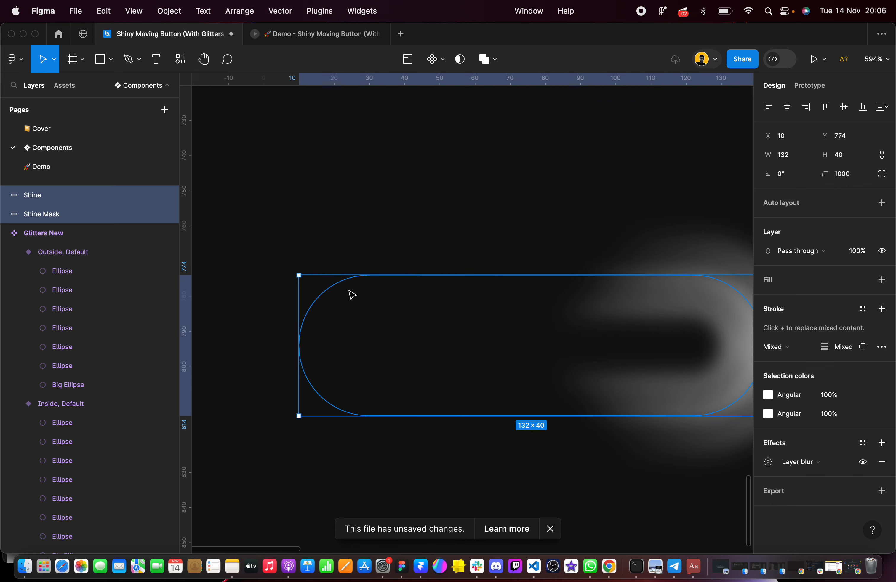
pyautogui.scroll(-3, 351, 295)
pyautogui.click(352, 388)
pyautogui.click(370, 426)
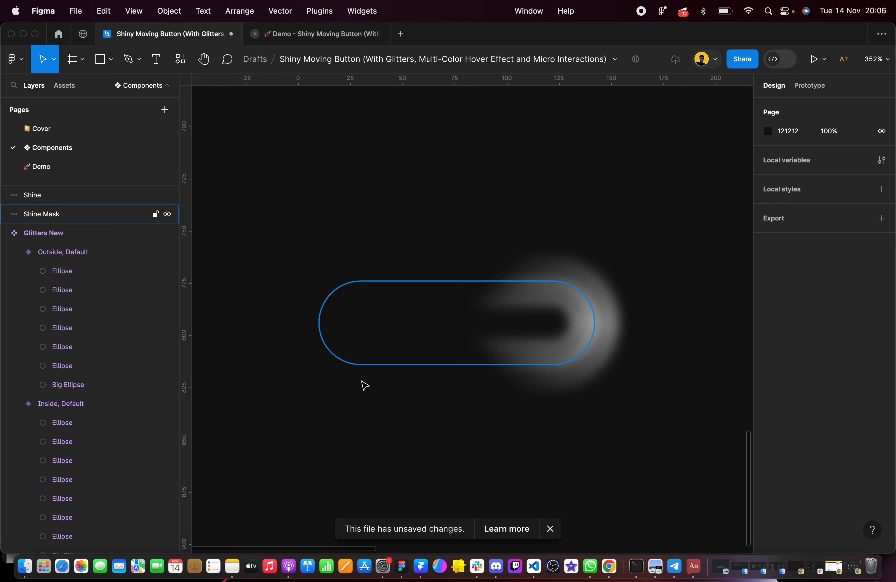
# Add ruler guides along the pill's edges: vertical guides at 10 and 142, horizontal guides at 774 and 814
pyautogui.scroll(3, 347, 391)
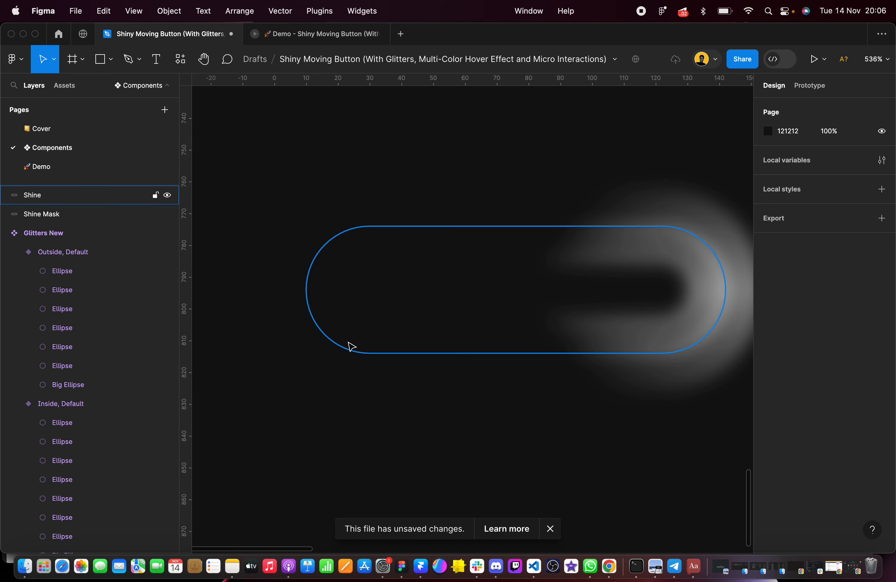
pyautogui.scroll(-3, 350, 346)
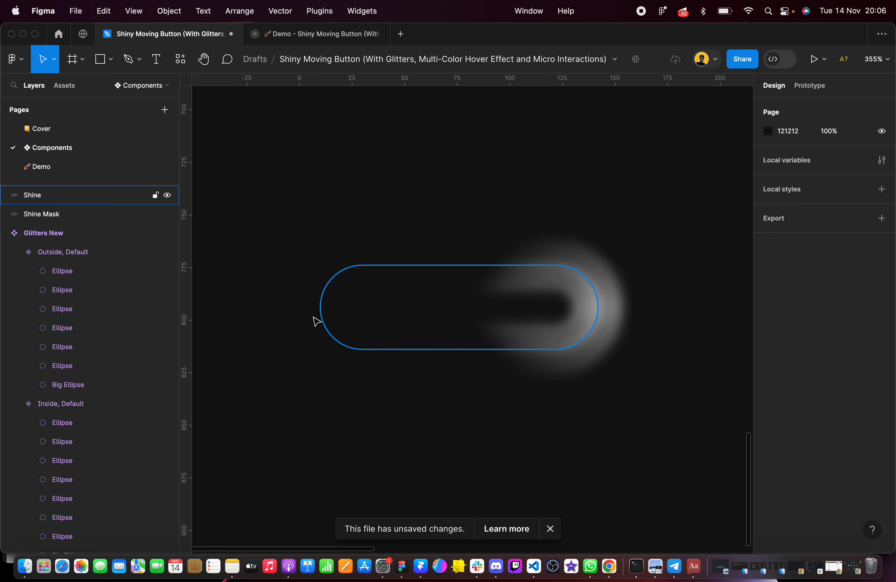
pyautogui.moveTo(187, 308); pyautogui.dragTo(323, 311)
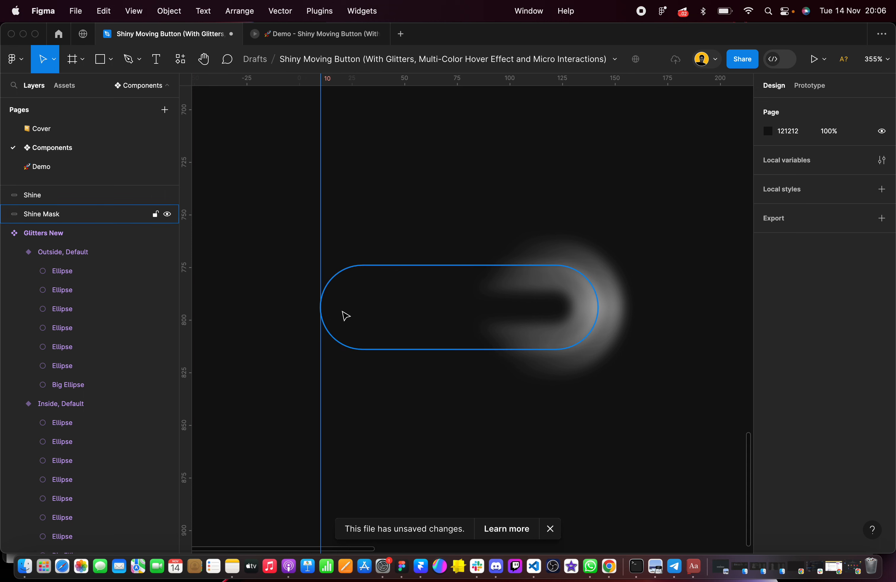
pyautogui.moveTo(320, 261)
pyautogui.mouseDown()
pyautogui.moveTo(308, 260)
pyautogui.moveTo(320, 261)
pyautogui.mouseUp()
pyautogui.moveTo(190, 296); pyautogui.dragTo(600, 289)
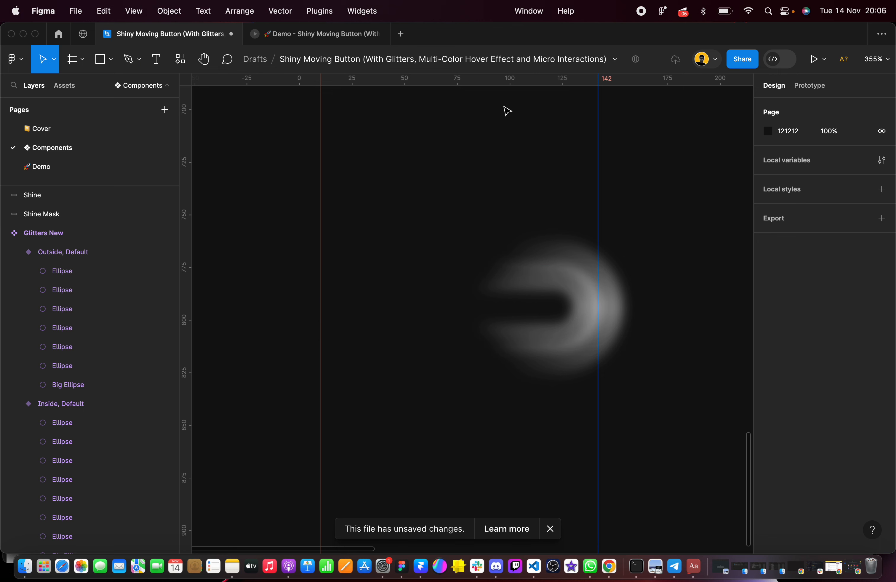
pyautogui.moveTo(494, 80); pyautogui.dragTo(492, 265)
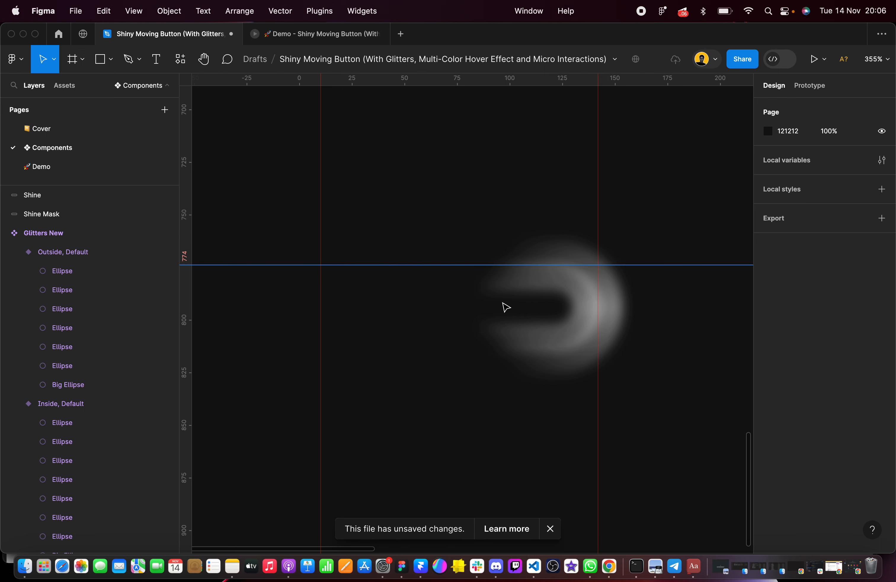
pyautogui.moveTo(475, 81); pyautogui.dragTo(471, 352)
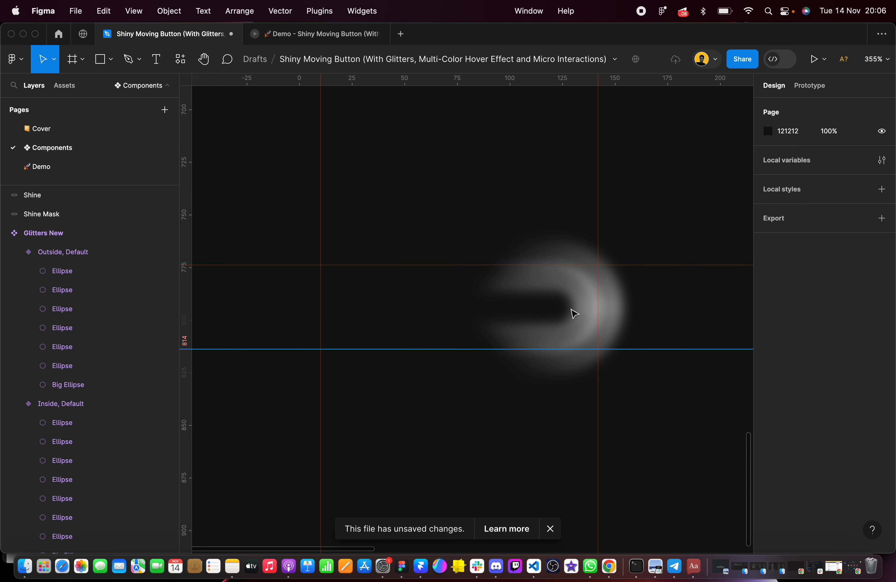
# Examine the glitter dots in the Glitters and Glitters New components up close
pyautogui.click(432, 222)
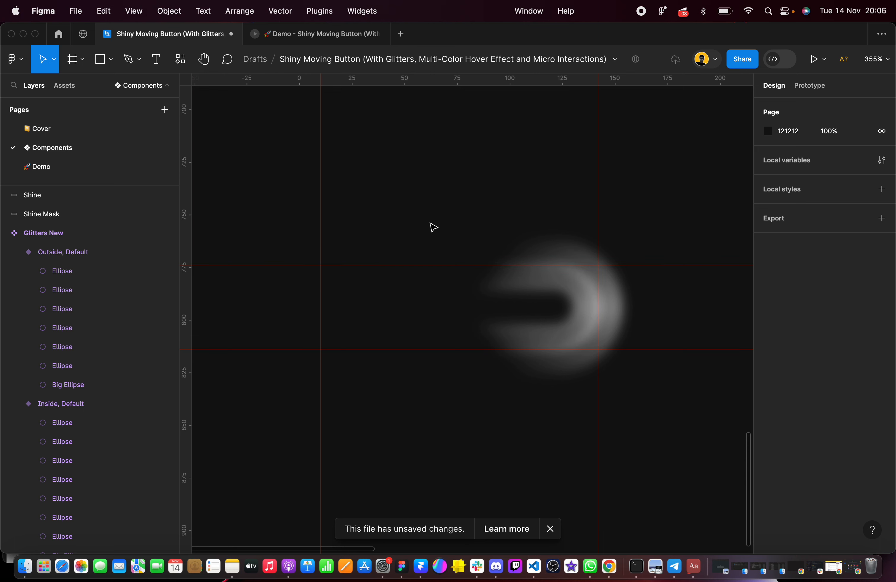
pyautogui.scroll(-3, 432, 226)
pyautogui.scroll(10, 432, 226)
pyautogui.scroll(5, 434, 219)
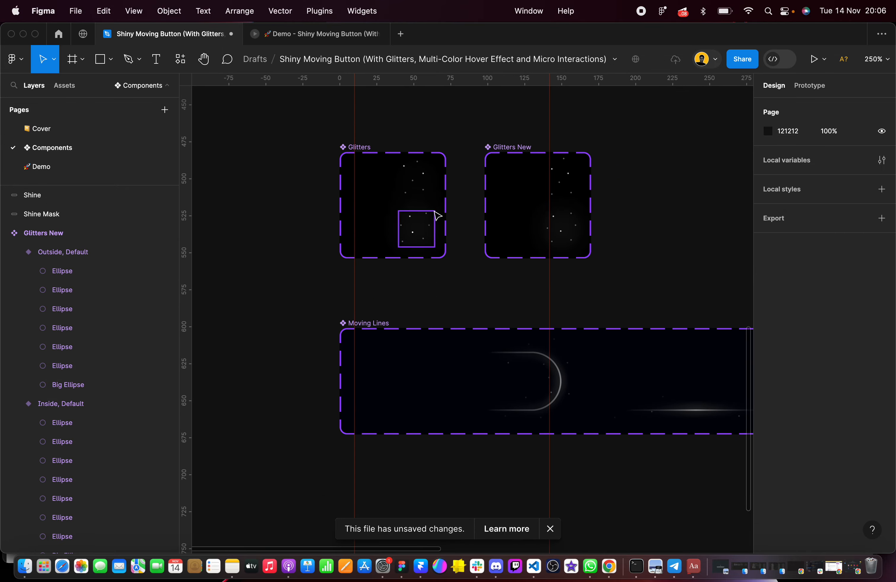
pyautogui.scroll(10, 422, 189)
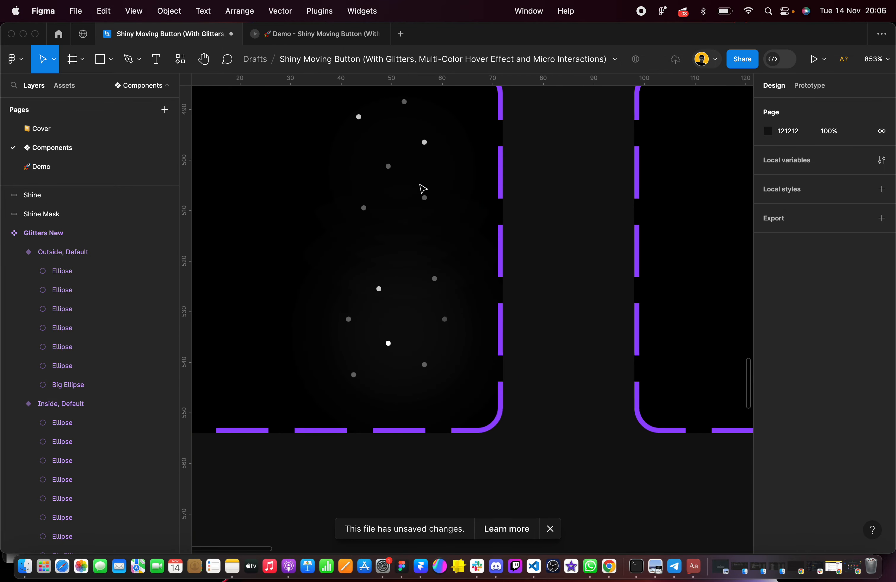
pyautogui.click(392, 172)
pyautogui.click(391, 168)
pyautogui.click(603, 213)
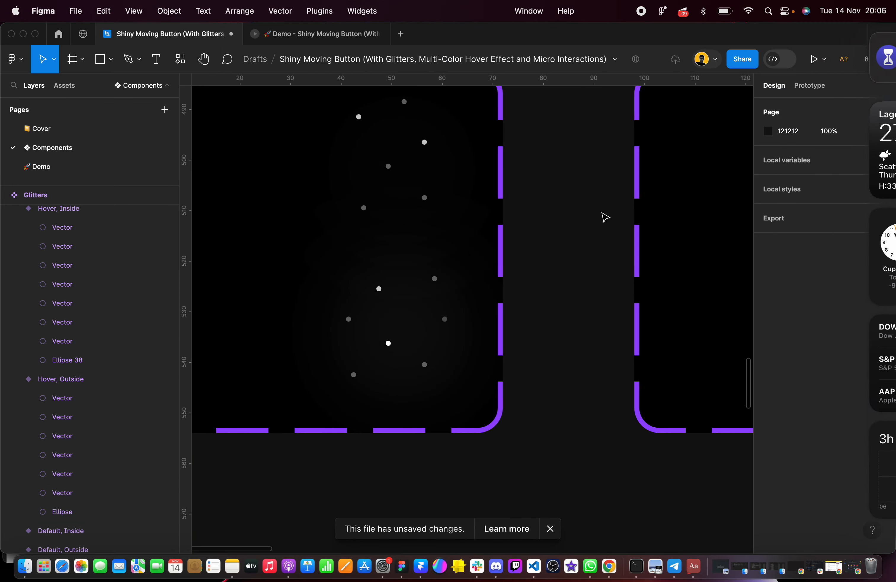
pyautogui.hscroll(3, 602, 213)
pyautogui.click(598, 220)
pyautogui.hscroll(6, 596, 221)
pyautogui.hscroll(5, 582, 220)
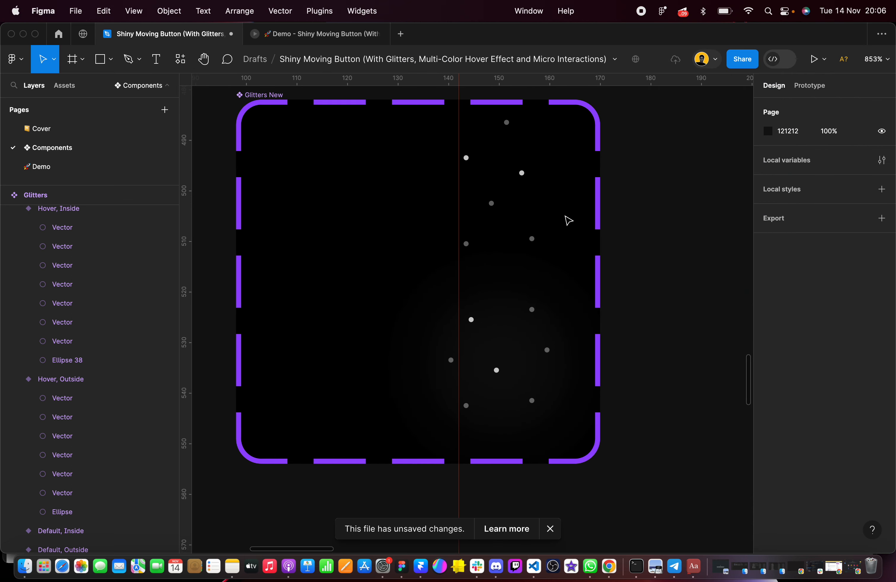
# Copy a small white dot from the Outside, Hover variant of Glitters New and paste it just below the Shine Mask pill
pyautogui.click(460, 200)
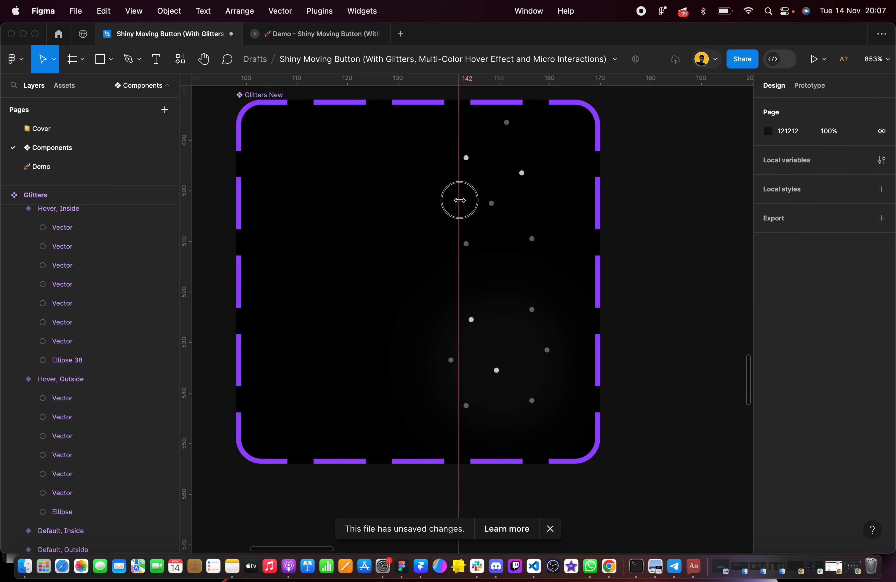
pyautogui.doubleClick(492, 203)
pyautogui.scroll(-6, 493, 206)
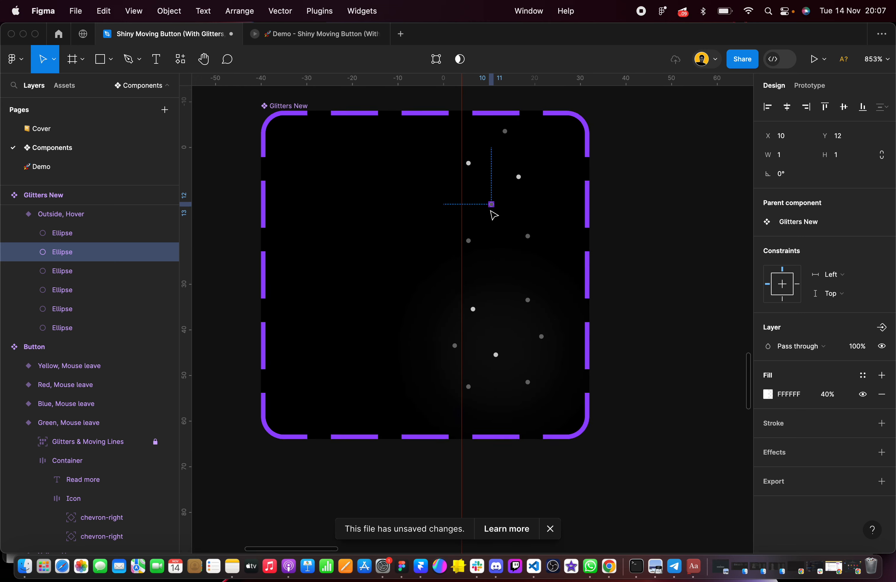
pyautogui.scroll(-8, 493, 206)
pyautogui.scroll(2, 396, 398)
pyautogui.scroll(5, 396, 397)
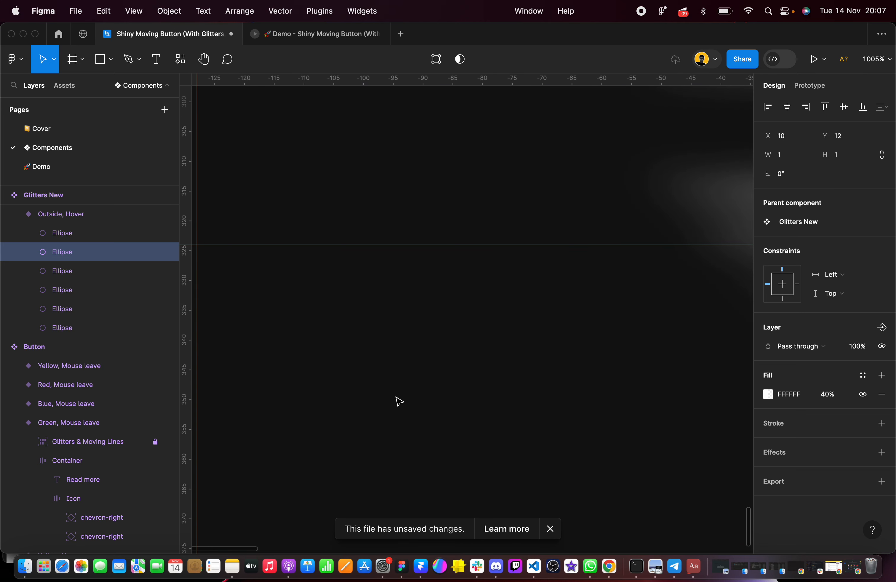
pyautogui.press('super+v')
pyautogui.hscroll(-2, 468, 360)
pyautogui.scroll(-6, 539, 366)
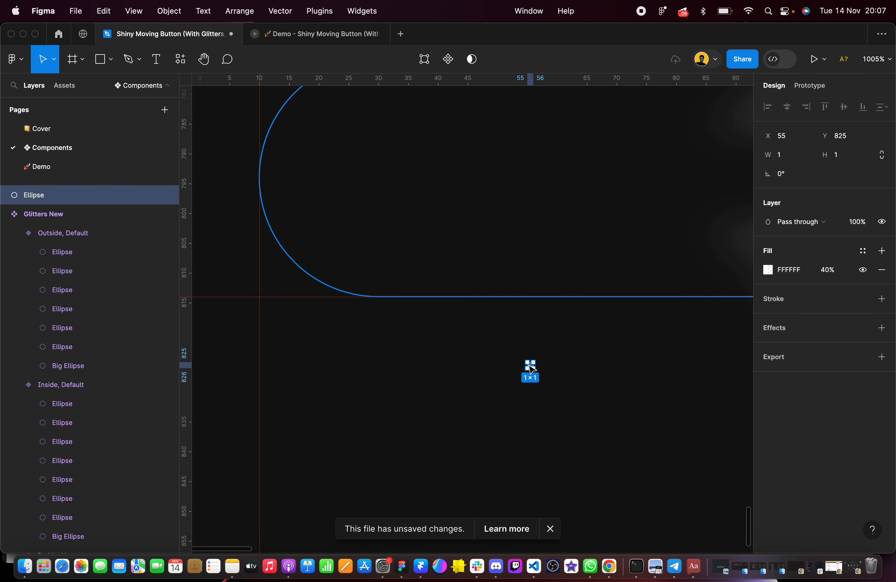
pyautogui.scroll(5, 476, 333)
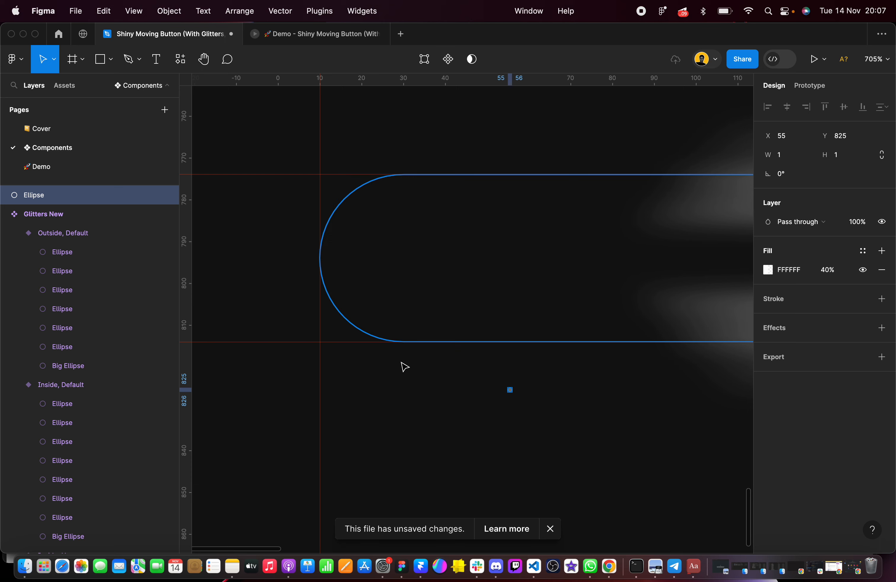
# Move the pasted dot inside the pill's left end, at X 16, Y 793
pyautogui.hscroll(8, 405, 367)
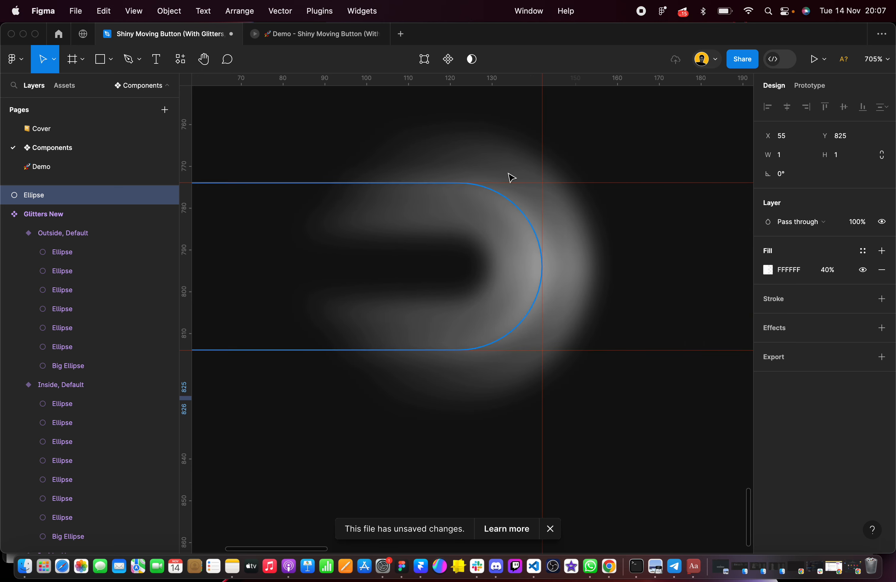
pyautogui.scroll(-4, 618, 401)
pyautogui.hscroll(-5, 618, 404)
pyautogui.scroll(6, 503, 338)
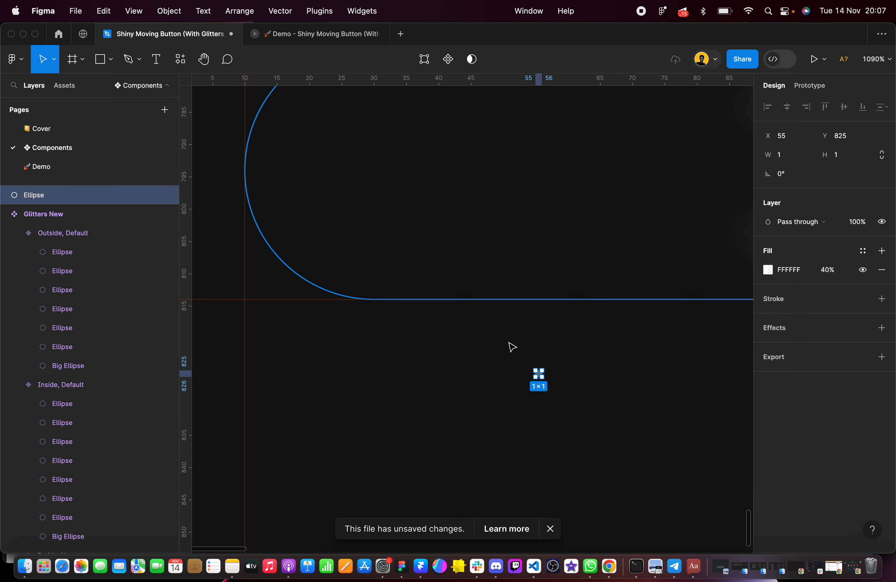
pyautogui.moveTo(537, 378); pyautogui.dragTo(288, 171)
pyautogui.hscroll(-2, 289, 173)
pyautogui.scroll(1, 288, 172)
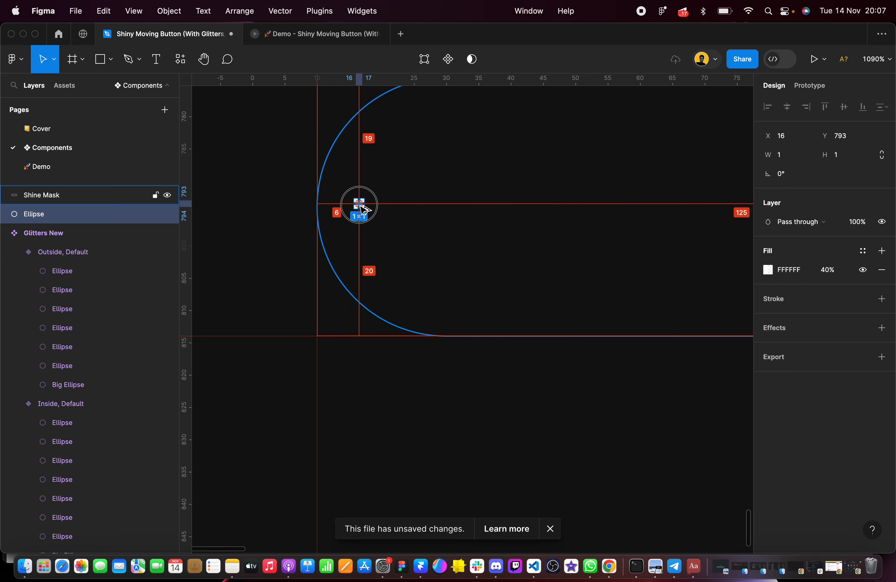
# Duplicate the dot around the pill's left edge, including copies at X 2, Y 789 and X 5, Y 798, and undo the accidental stretch
pyautogui.moveTo(363, 208); pyautogui.dragTo(269, 184)
pyautogui.hscroll(-2, 271, 184)
pyautogui.scroll(2, 270, 184)
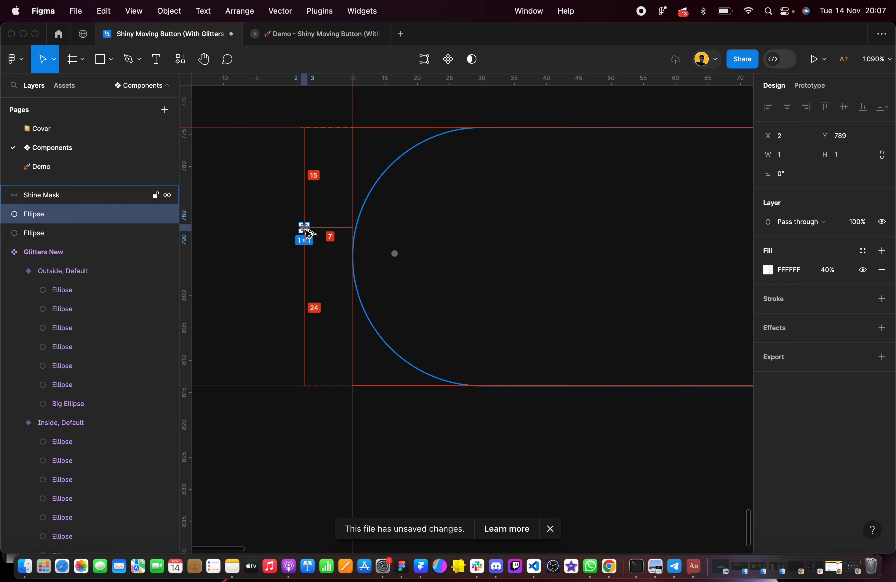
pyautogui.moveTo(307, 230); pyautogui.dragTo(386, 313)
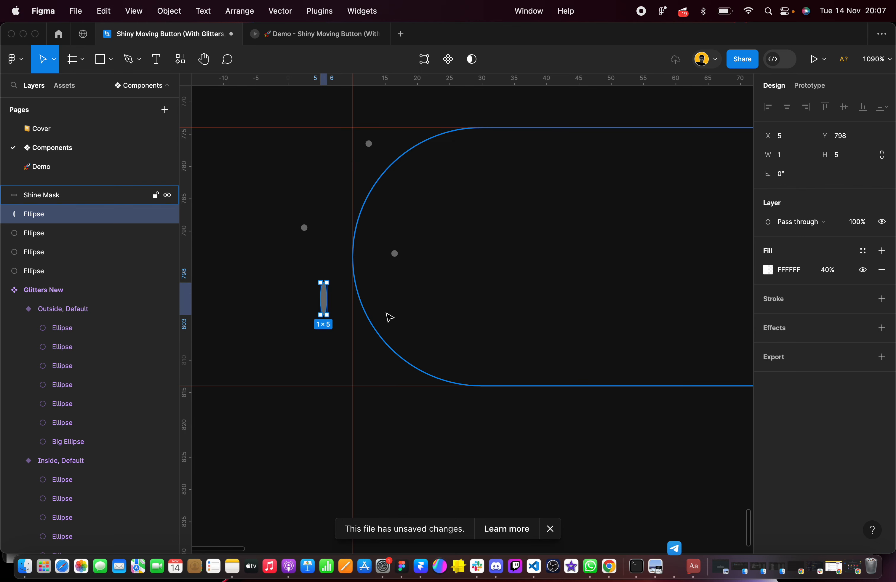
pyautogui.press('super+z')
# Scatter more copies of the dot inside and around the pill's left end, including ones at X 31, Y 770 and X 45, Y 803
pyautogui.moveTo(325, 288); pyautogui.dragTo(495, 107)
pyautogui.scroll(3, 491, 129)
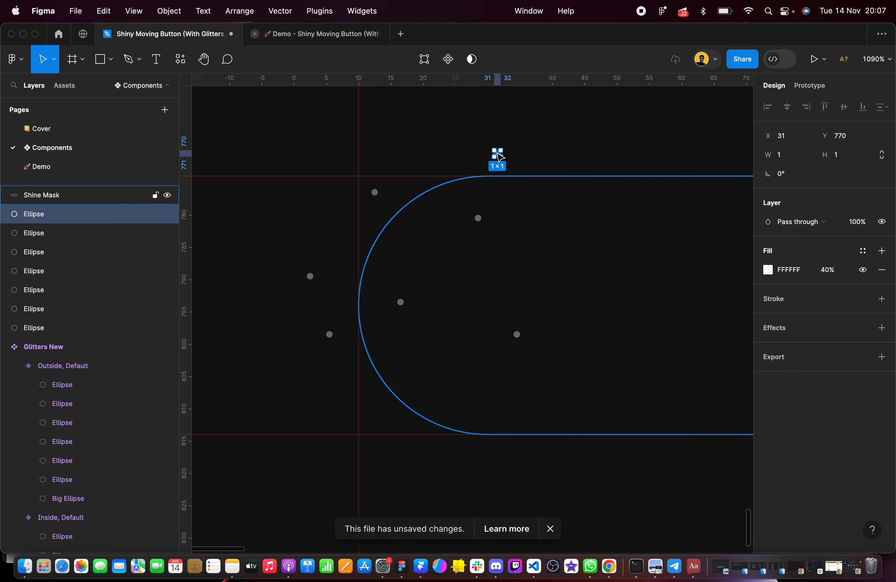
pyautogui.moveTo(499, 157); pyautogui.dragTo(595, 372)
pyautogui.scroll(-3, 594, 371)
pyautogui.hscroll(1, 594, 371)
pyautogui.scroll(2, 593, 371)
pyautogui.hscroll(1, 593, 371)
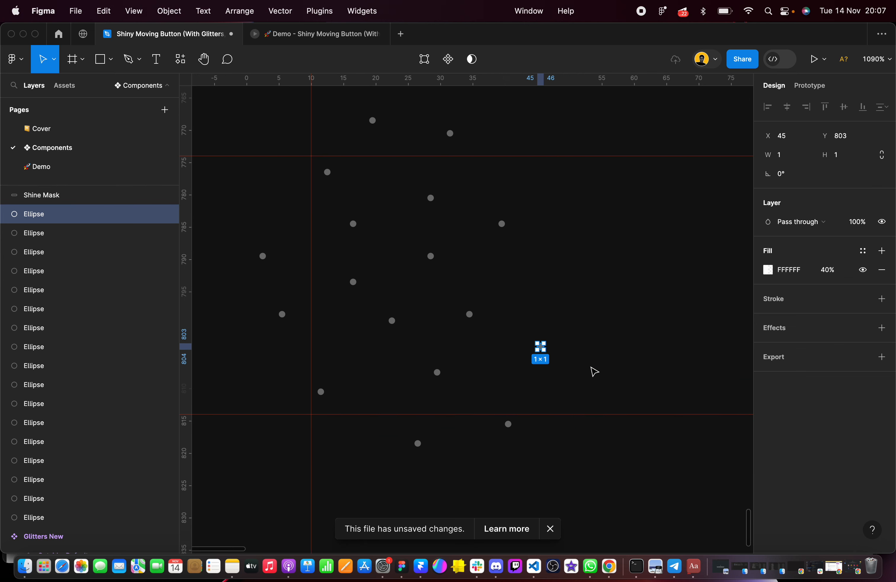
pyautogui.click(280, 325)
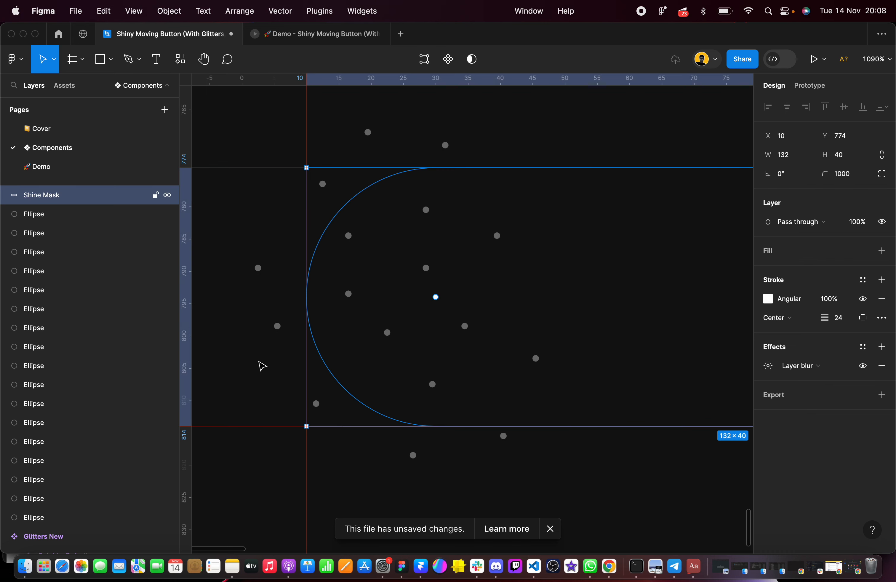
pyautogui.press('Return')
pyautogui.press('Escape')
pyautogui.click(239, 231)
pyautogui.hscroll(-3, 239, 231)
pyautogui.click(325, 285)
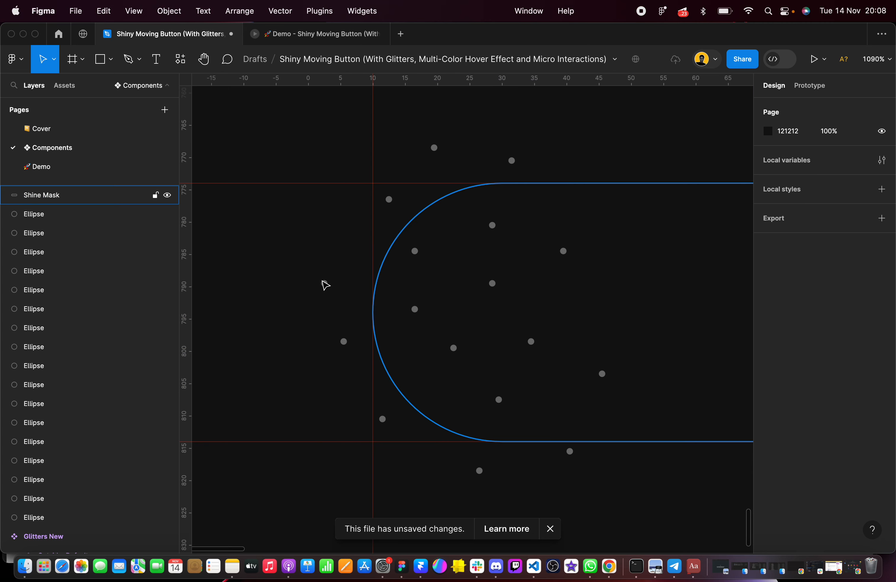
pyautogui.scroll(-5, 319, 272)
pyautogui.click(351, 189)
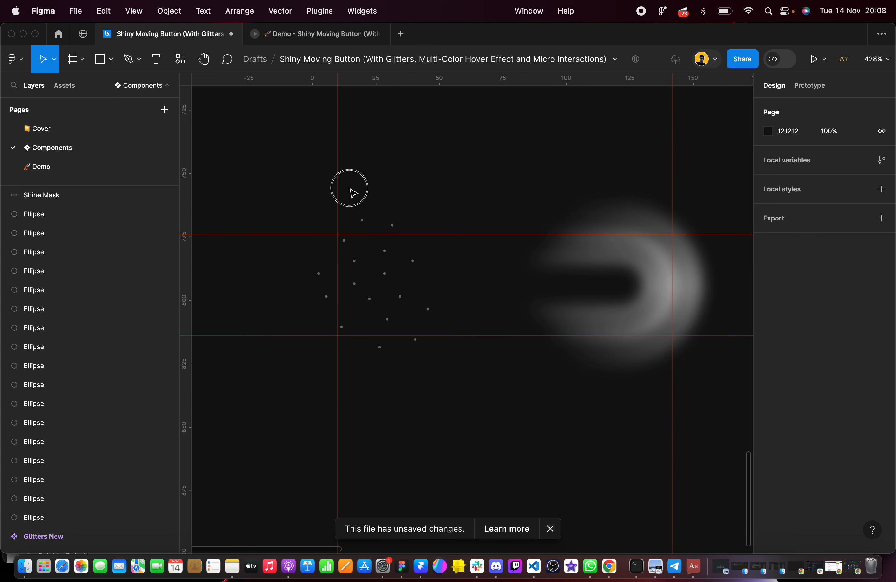
pyautogui.moveTo(288, 272); pyautogui.dragTo(332, 326)
pyautogui.scroll(5, 319, 312)
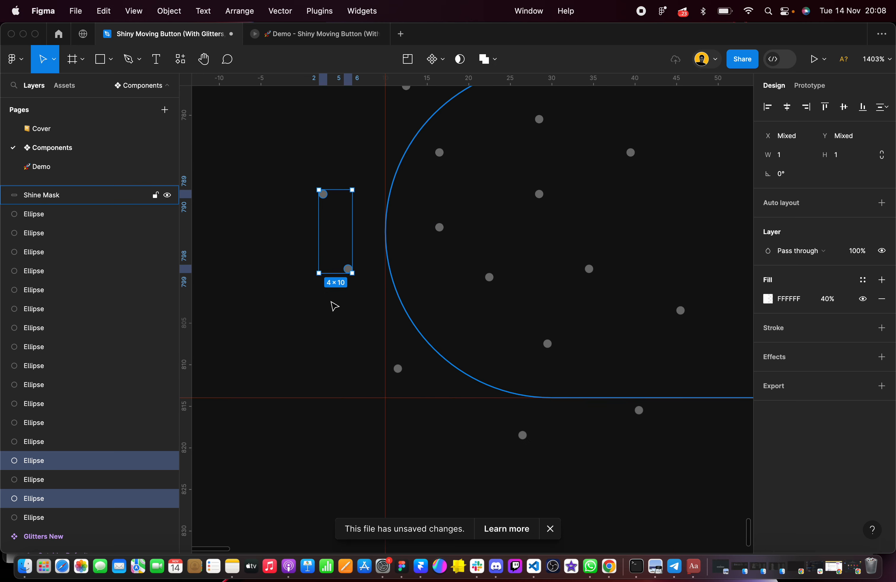
pyautogui.click(354, 301)
pyautogui.scroll(-3, 361, 294)
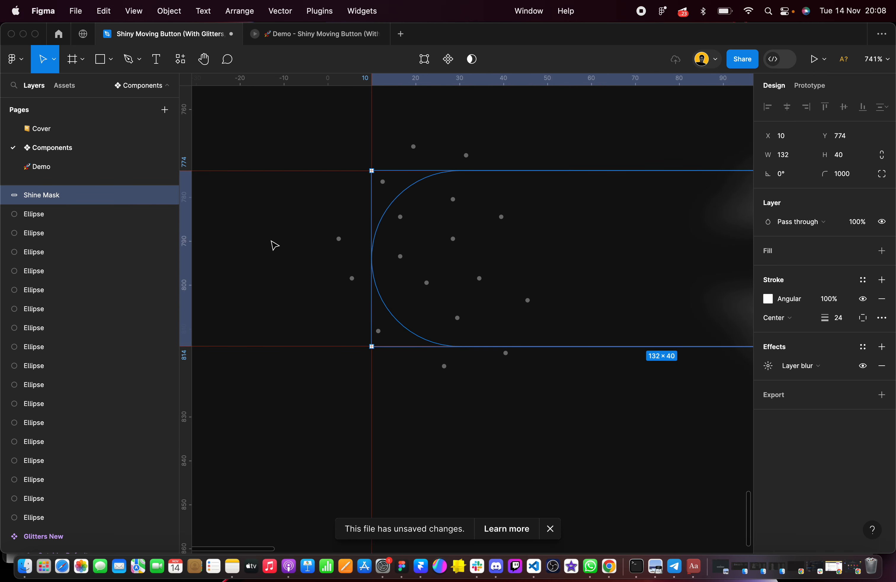
pyautogui.click(472, 408)
pyautogui.click(481, 328)
pyautogui.scroll(5, 340, 241)
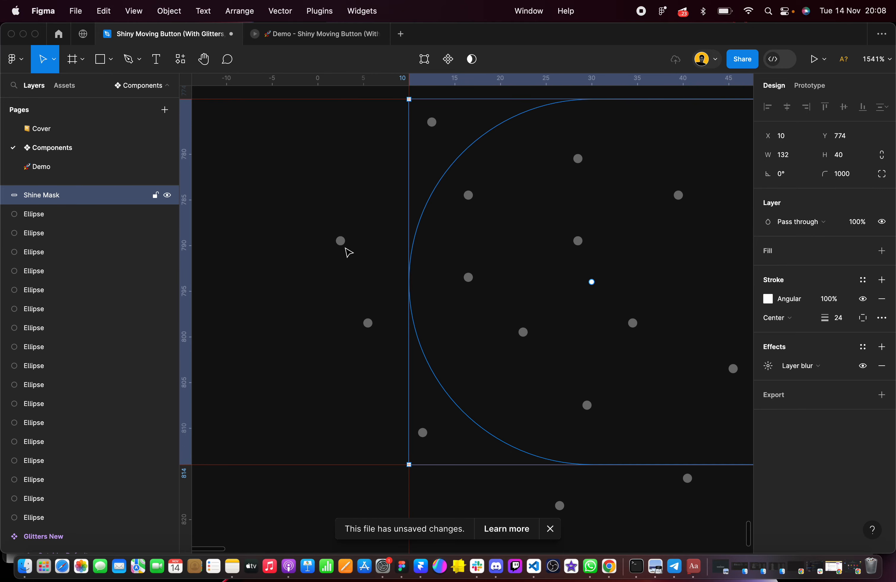
pyautogui.press('Return')
pyautogui.press('Escape')
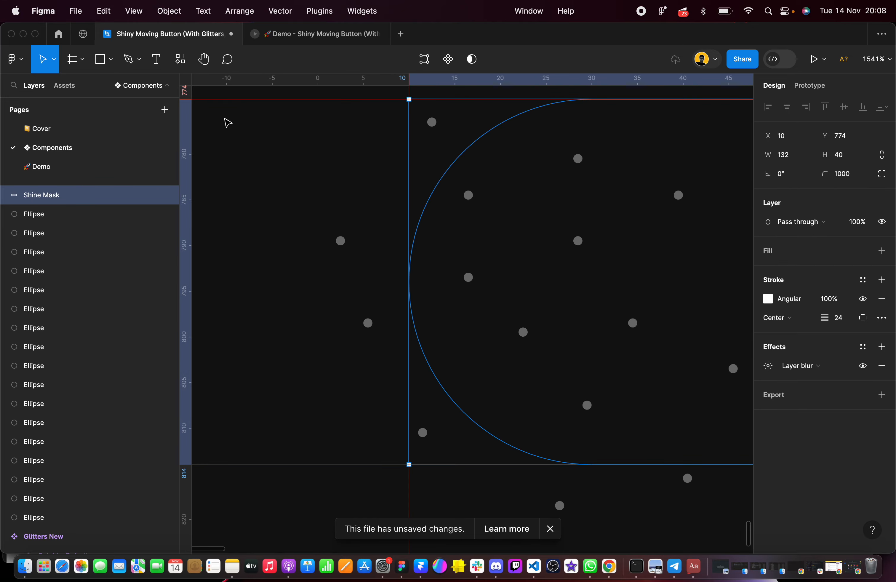
pyautogui.press('Return')
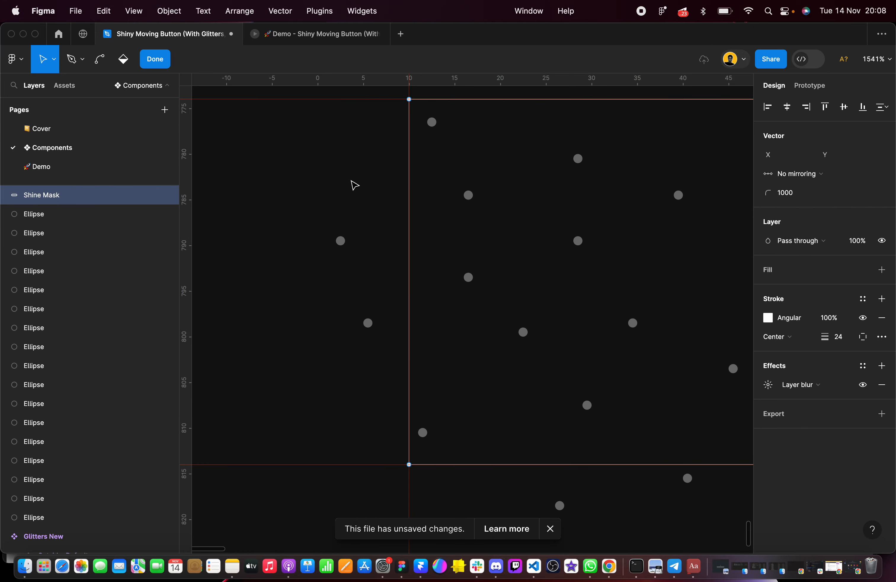
pyautogui.scroll(2, 353, 185)
pyautogui.click(305, 134)
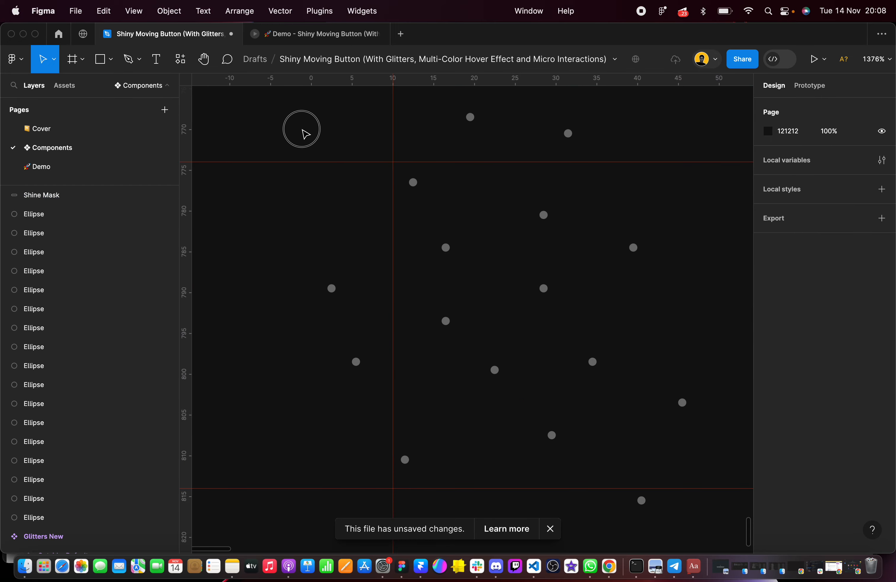
# Undo the accidental moves of Shine Mask made while trying to select dots, and clear the selection
pyautogui.moveTo(490, 234); pyautogui.dragTo(536, 244)
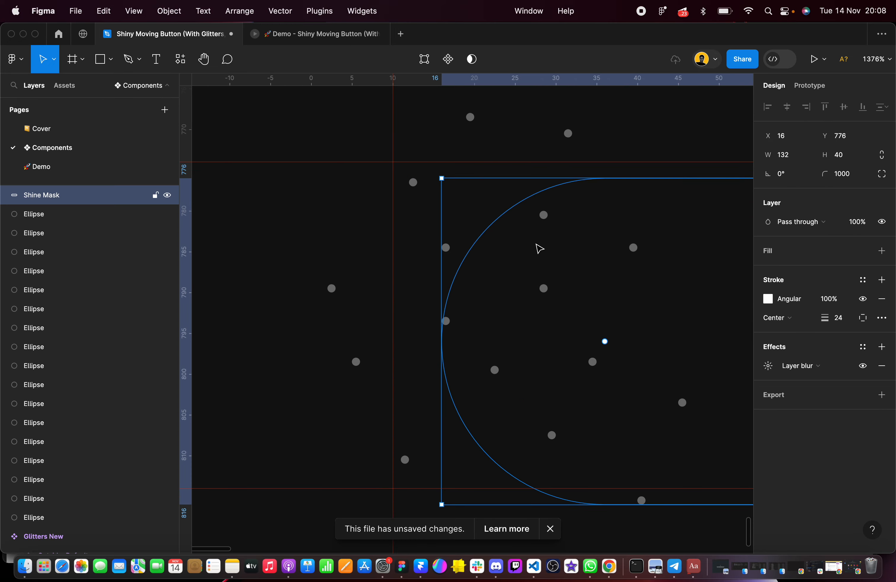
pyautogui.press('super+z')
pyautogui.click(57, 194)
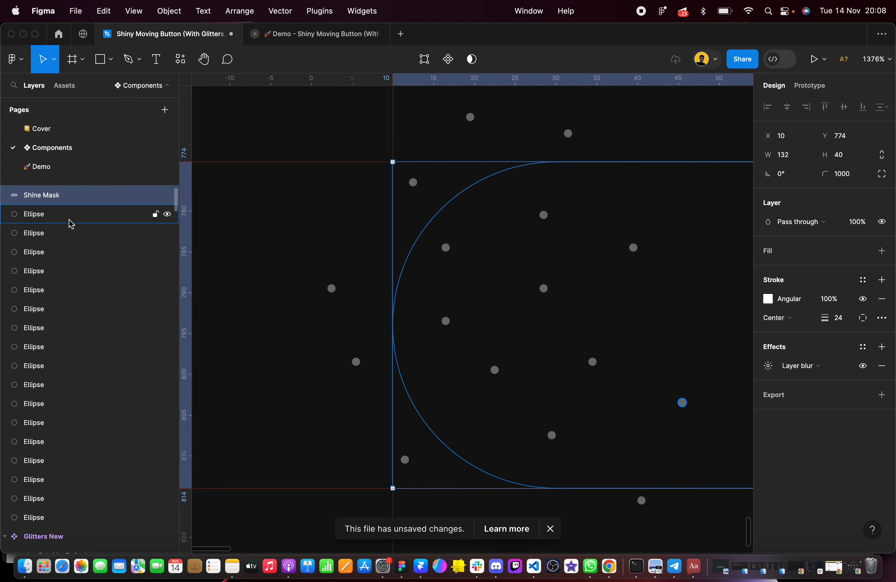
pyautogui.click(70, 217)
pyautogui.moveTo(313, 278); pyautogui.dragTo(372, 342)
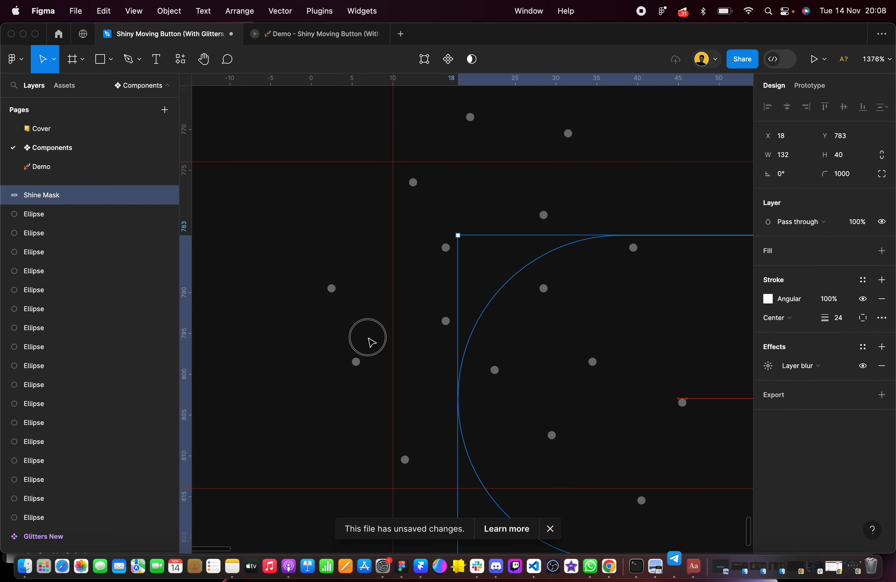
pyautogui.press('super+z')
pyautogui.scroll(-10, 366, 355)
pyautogui.click(339, 416)
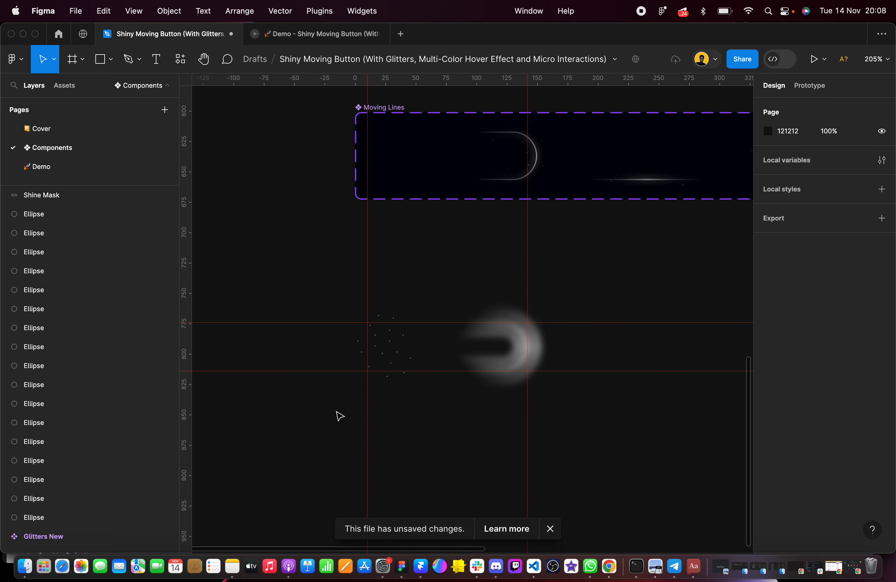
# Duplicate the dot left of the pill, placing one copy inside the lower left end and another inside the pill's right end
pyautogui.scroll(5, 409, 411)
pyautogui.moveTo(244, 213); pyautogui.dragTo(296, 286)
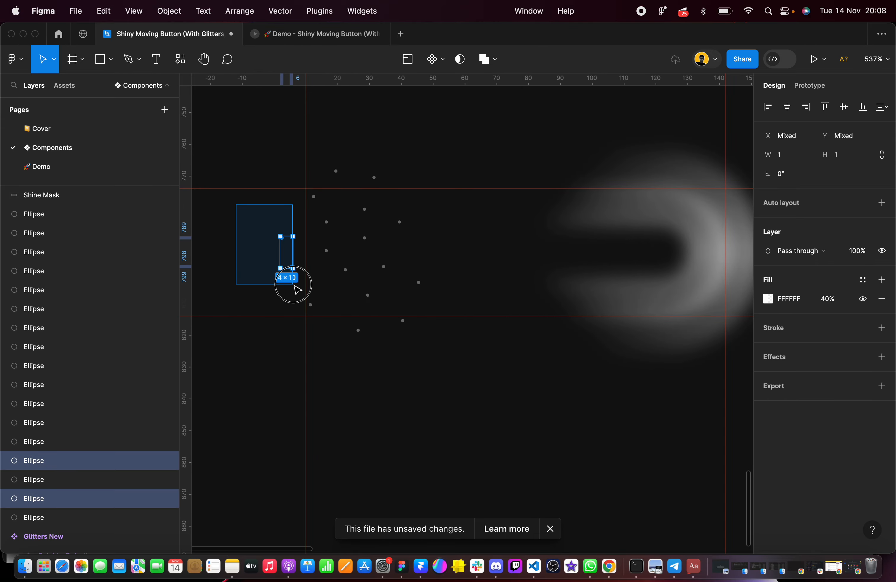
pyautogui.scroll(5, 295, 288)
pyautogui.click(298, 301)
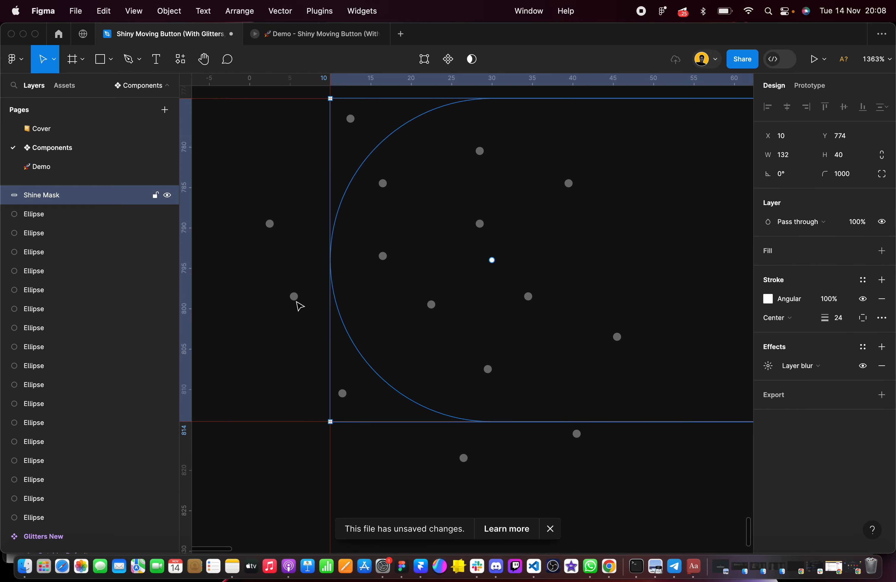
pyautogui.click(28, 496)
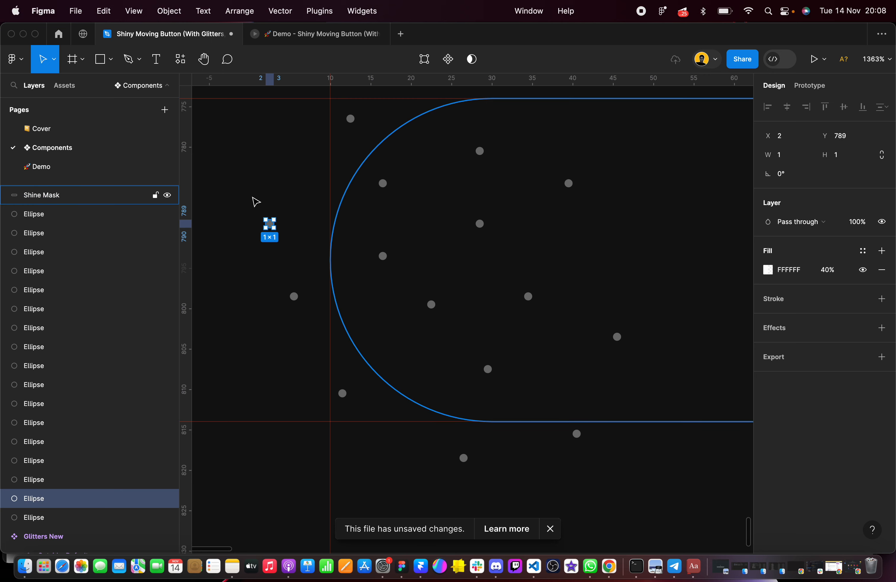
pyautogui.moveTo(283, 230); pyautogui.dragTo(734, 302)
pyautogui.scroll(-5, 415, 359)
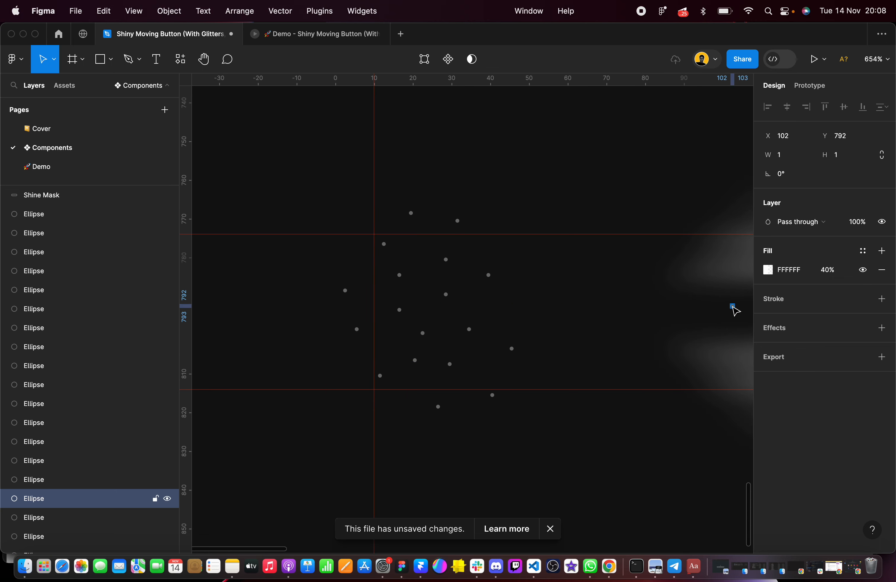
pyautogui.hscroll(5, 736, 311)
# Scatter copies of the dot inside and around the pill's right end, including one below it at X 105, Y 818
pyautogui.moveTo(470, 302); pyautogui.dragTo(676, 184)
pyautogui.scroll(5, 607, 315)
pyautogui.scroll(-3, 732, 298)
pyautogui.click(713, 309)
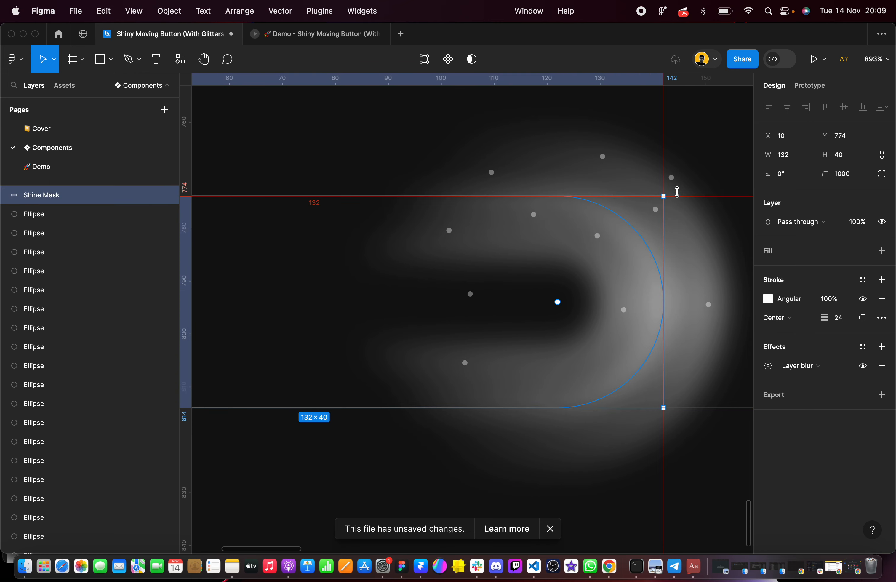
pyautogui.click(672, 177)
pyautogui.moveTo(674, 180); pyautogui.dragTo(470, 429)
pyautogui.rightClick(681, 375)
pyautogui.click(577, 366)
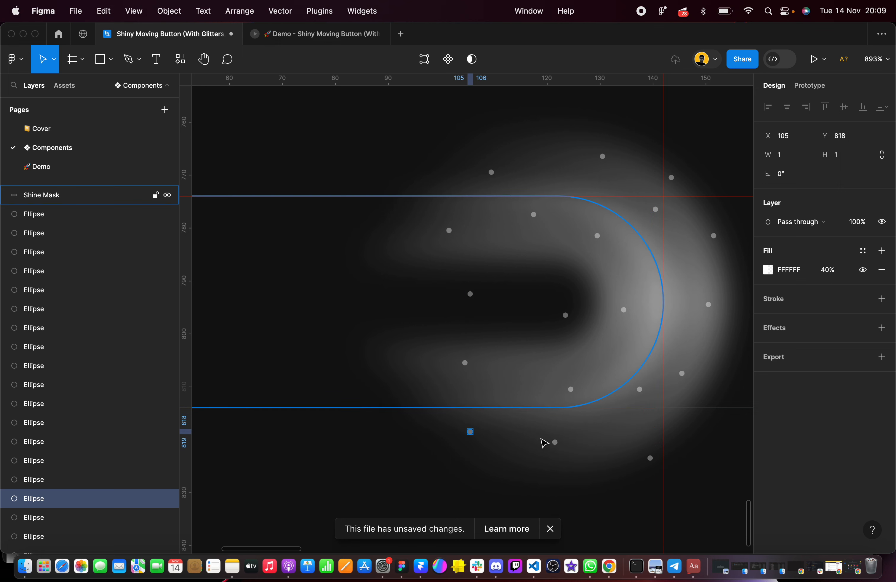
# Undo the accidental Shine Mask change made while trying to select the dot below the pill, and clear the selection
pyautogui.moveTo(555, 444); pyautogui.dragTo(554, 461)
pyautogui.press('super+z')
pyautogui.click(558, 449)
pyautogui.click(557, 446)
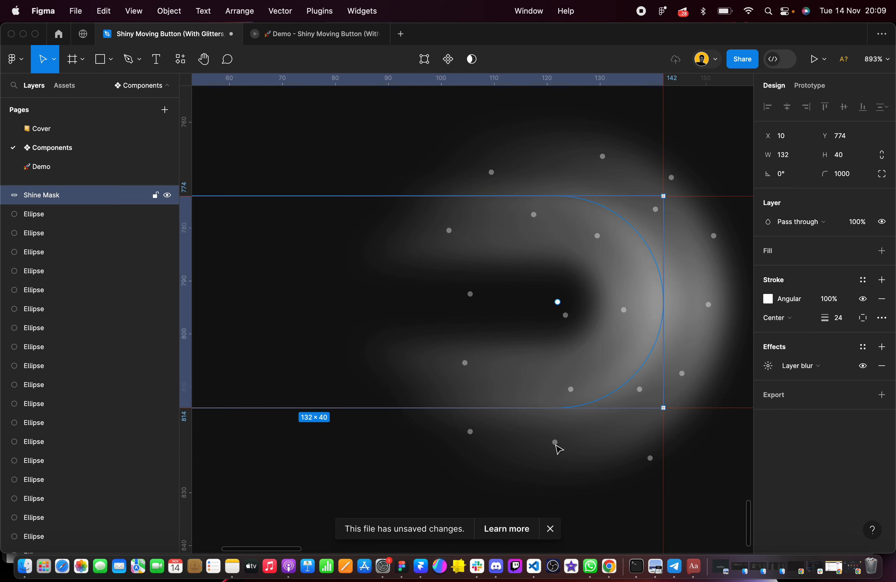
pyautogui.doubleClick(555, 446)
pyautogui.press('Escape')
# Shift the lower dot near the pill's right end to X 107, Y 821, and place a copy at X 125, Y 826
pyautogui.click(470, 431)
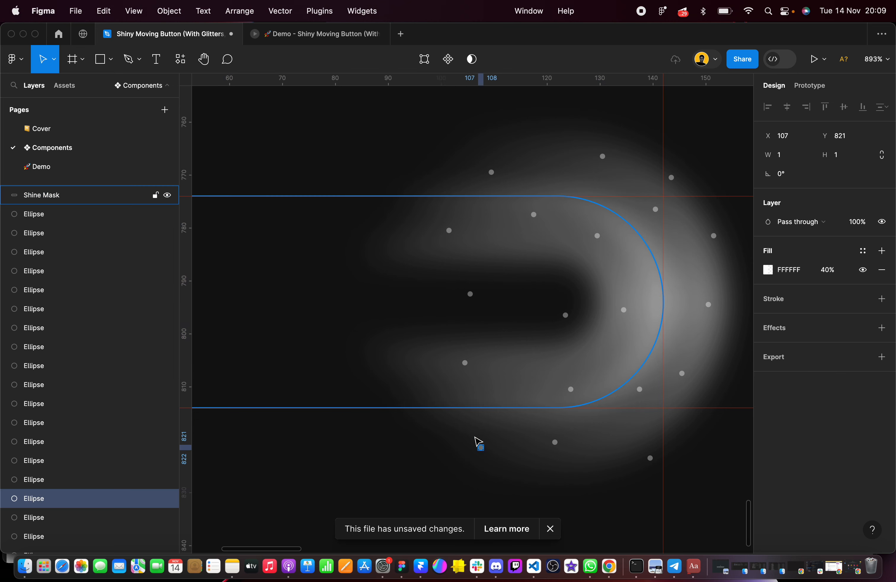
pyautogui.moveTo(479, 443); pyautogui.dragTo(579, 480)
pyautogui.scroll(-5, 590, 485)
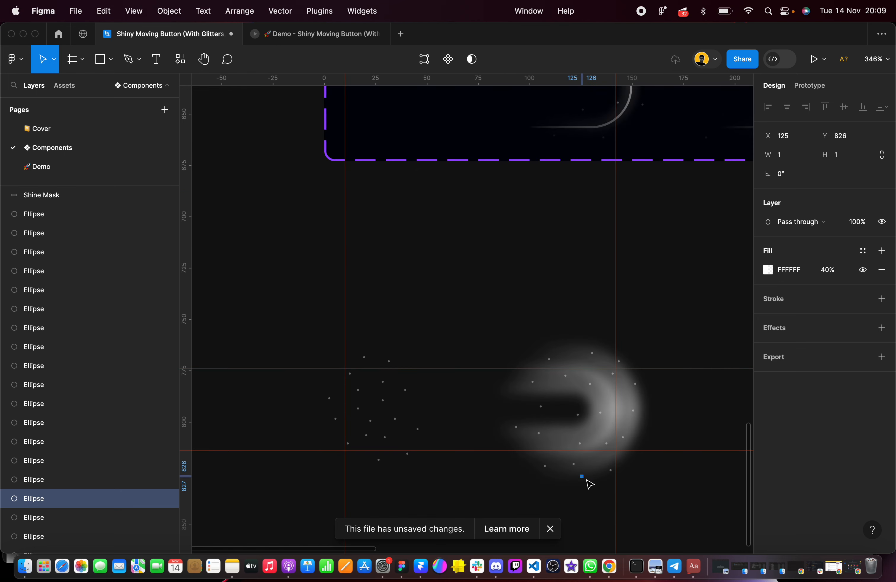
pyautogui.scroll(3, 466, 334)
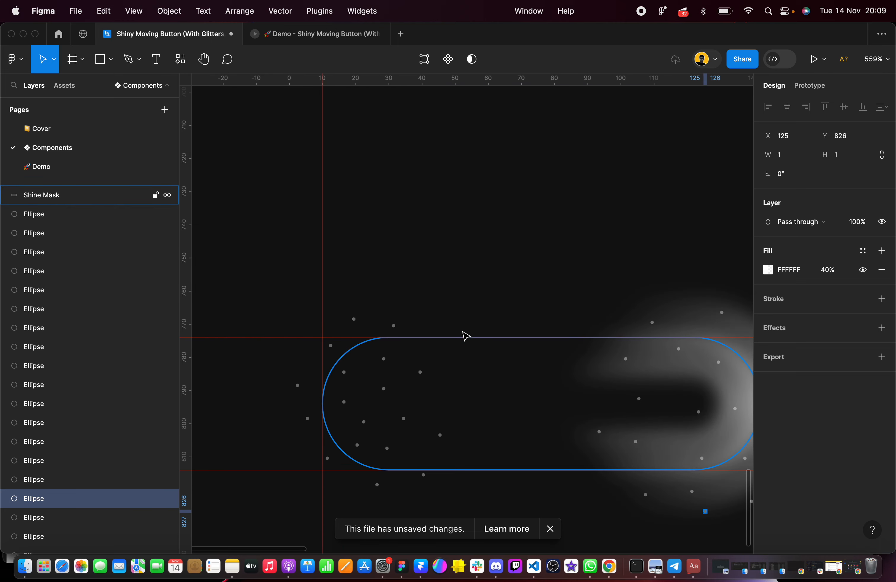
# Select all the loose Ellipse dots and bring them to the front, above Shine and Shine Mask, then clear the selection
pyautogui.doubleClick(423, 377)
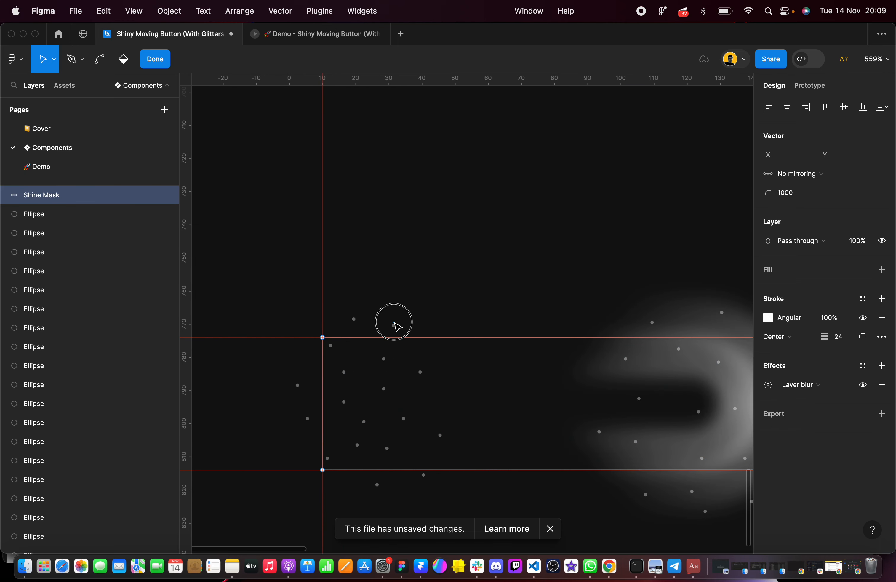
pyautogui.press('Escape')
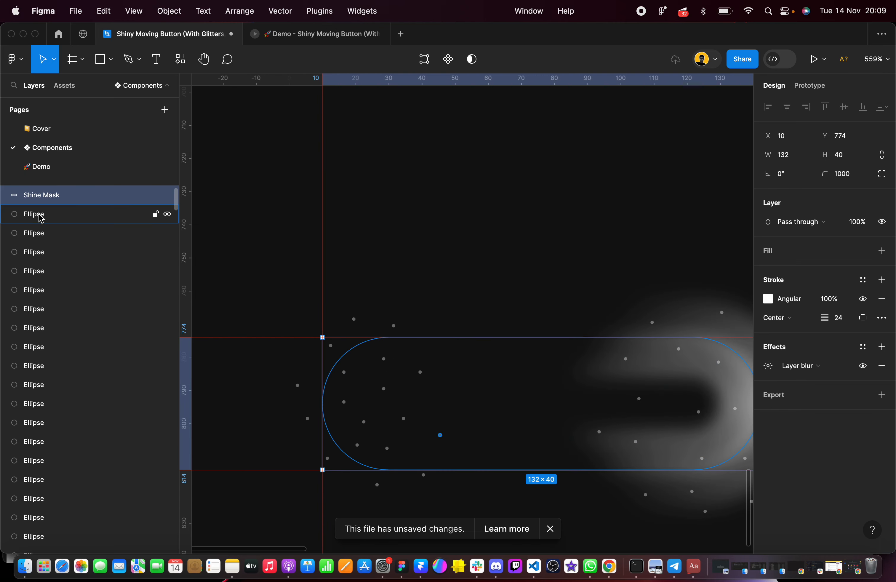
pyautogui.scroll(1, 41, 218)
pyautogui.click(47, 234)
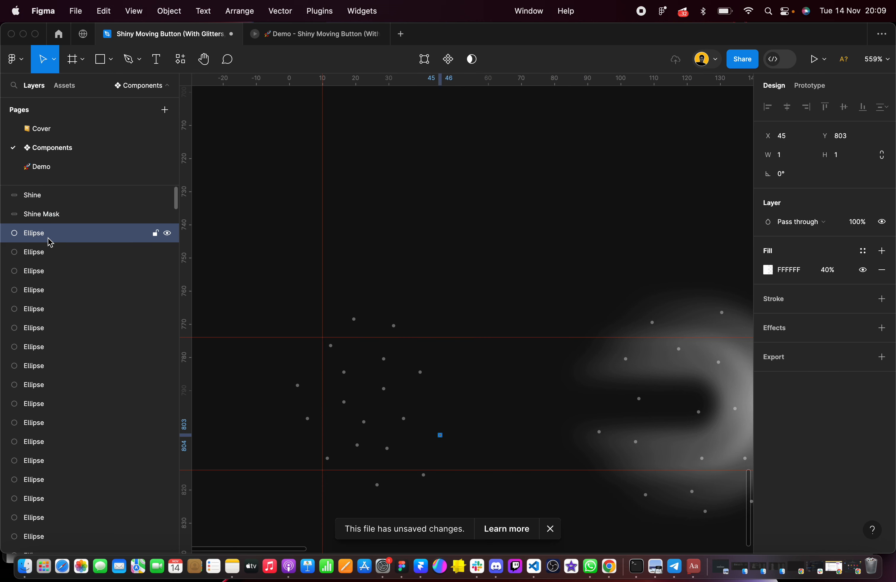
pyautogui.scroll(-1, 50, 242)
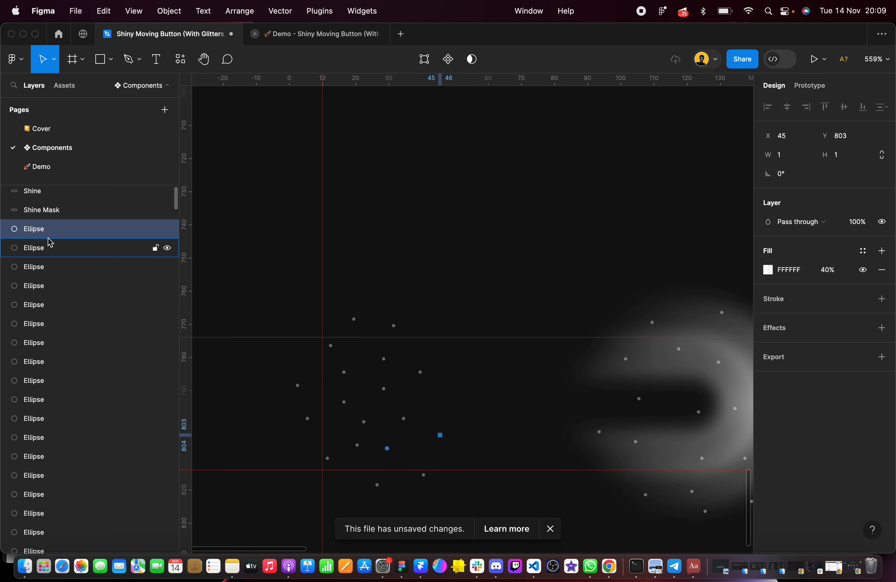
pyautogui.scroll(-5, 61, 279)
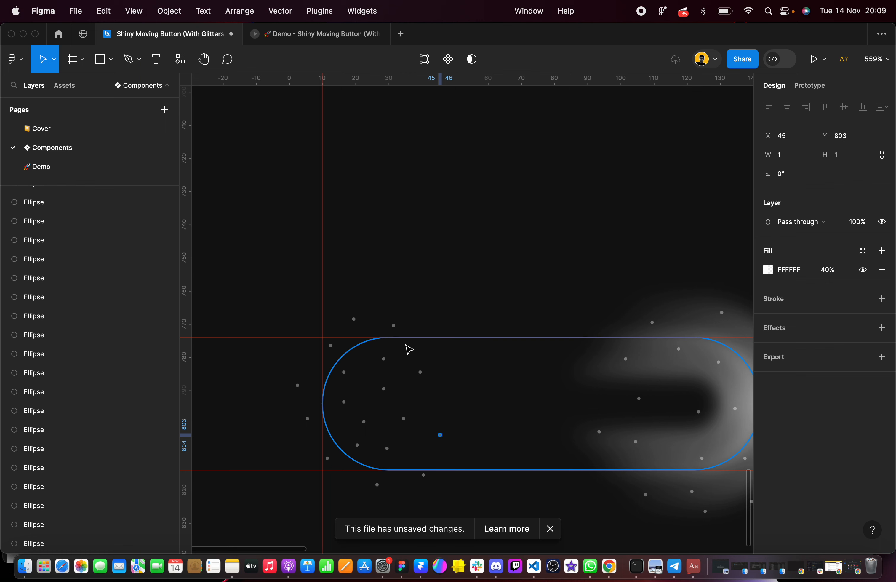
pyautogui.scroll(-1, 94, 473)
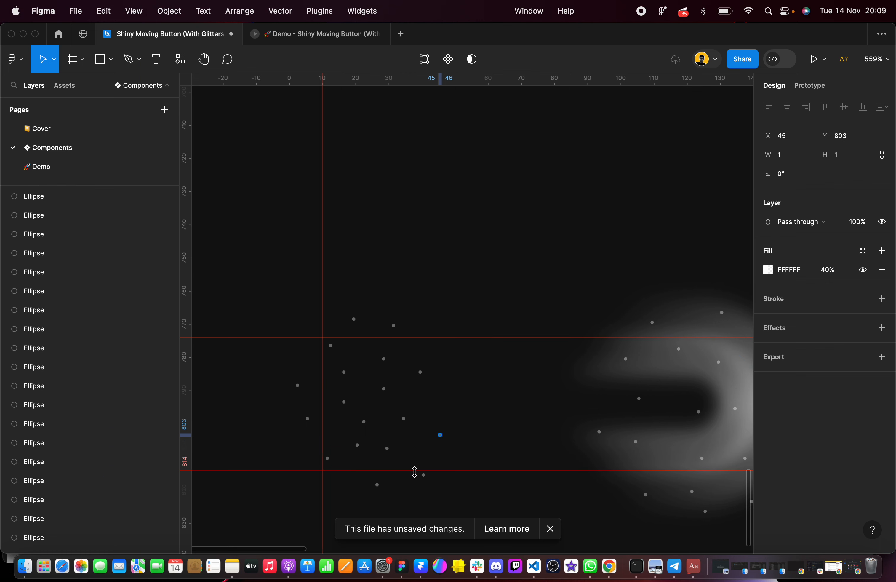
pyautogui.scroll(-2, 421, 361)
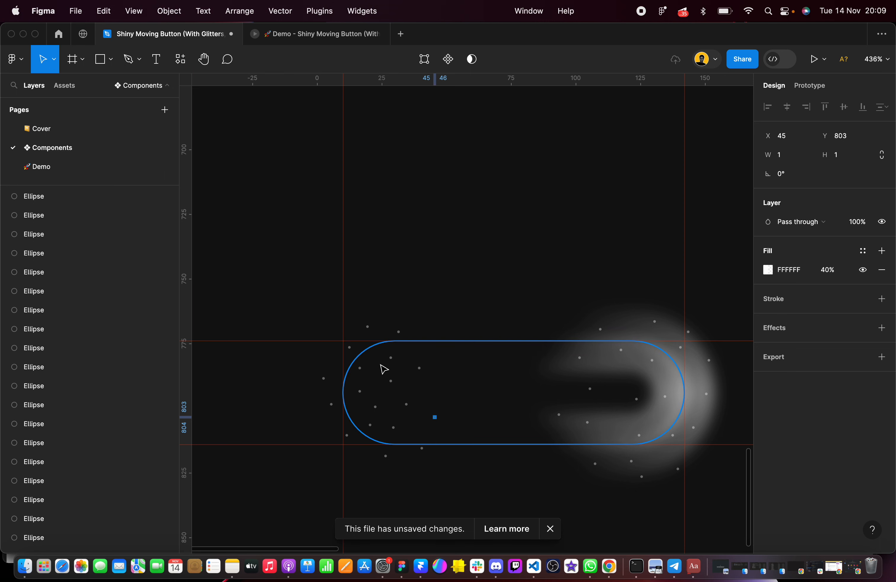
pyautogui.scroll(5, 393, 388)
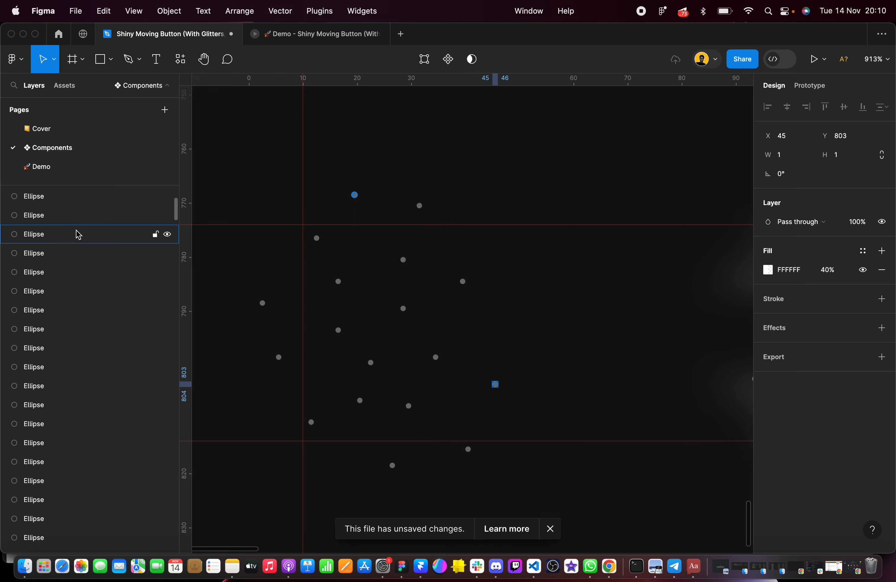
pyautogui.scroll(2, 75, 232)
pyautogui.scroll(-15, 50, 216)
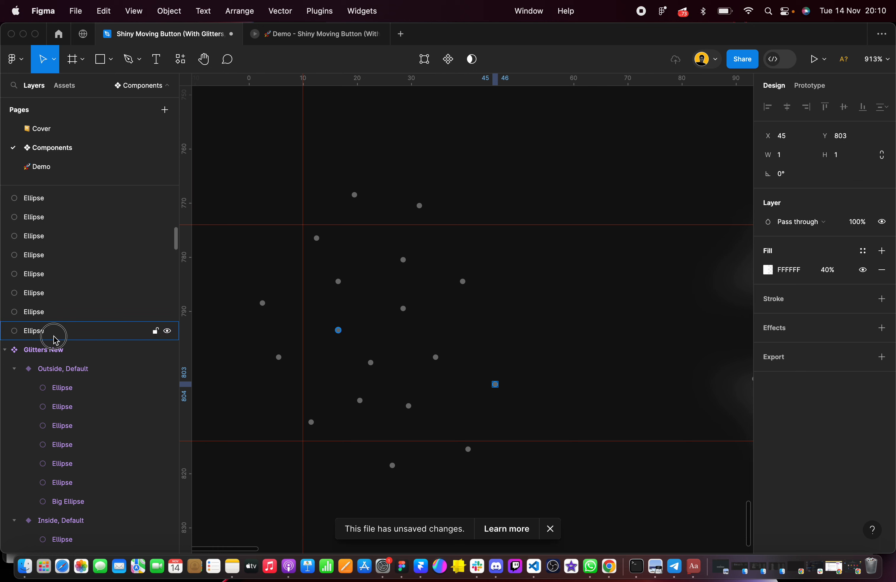
pyautogui.keyDown('shift'); pyautogui.click(73, 335); pyautogui.keyUp('shift')
pyautogui.press(']')
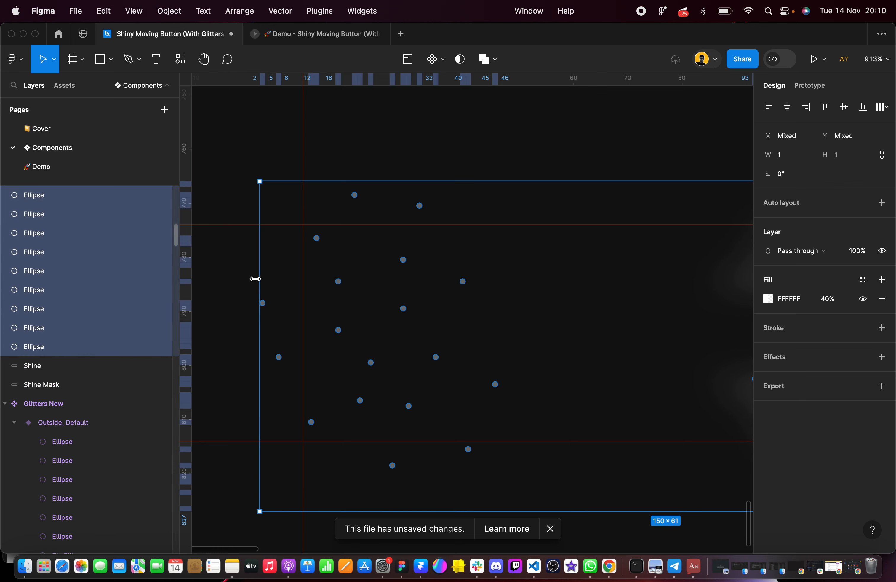
pyautogui.scroll(2, 460, 284)
pyautogui.hscroll(2, 461, 284)
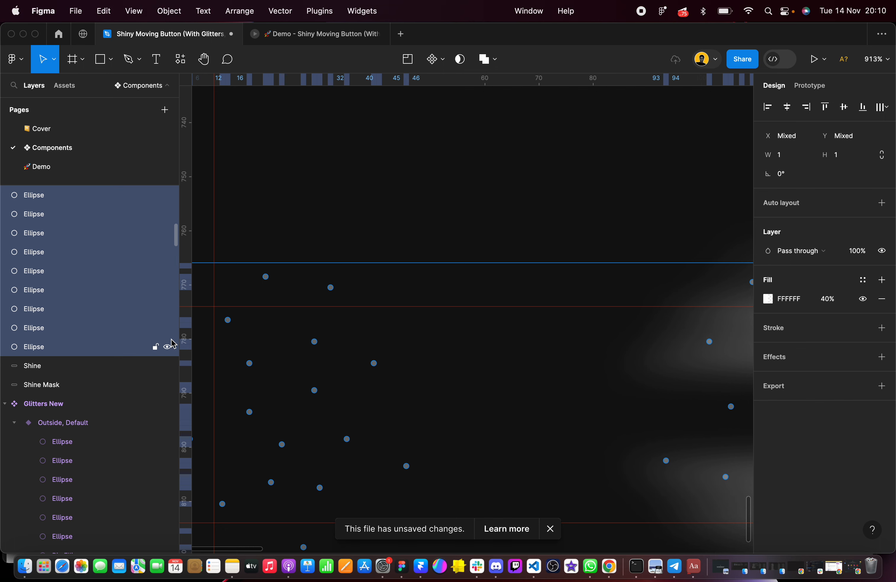
pyautogui.scroll(-5, 395, 358)
pyautogui.click(374, 276)
# Spread out the dots inside the pill's left end, moving one to X 38, Y 797 and the upper one to X 32, Y 779
pyautogui.scroll(5, 362, 381)
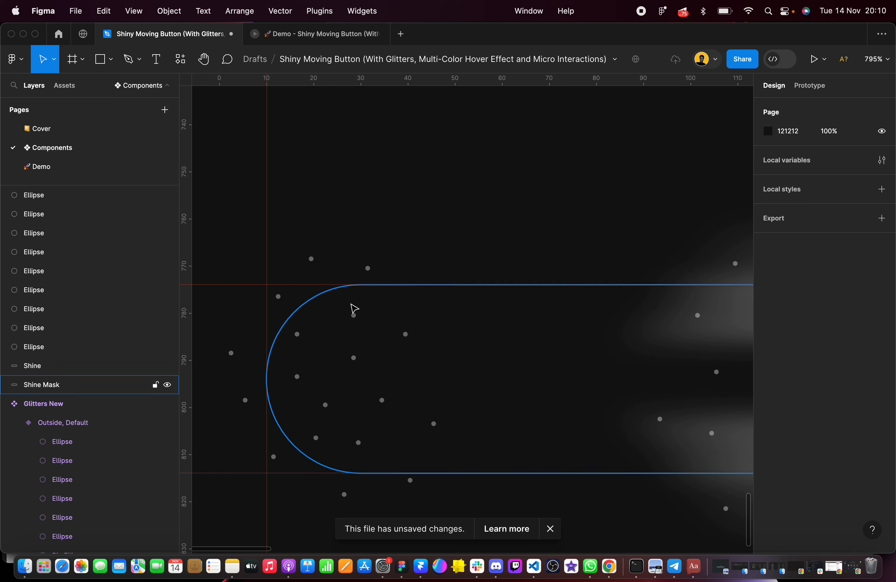
pyautogui.moveTo(353, 315); pyautogui.dragTo(363, 310)
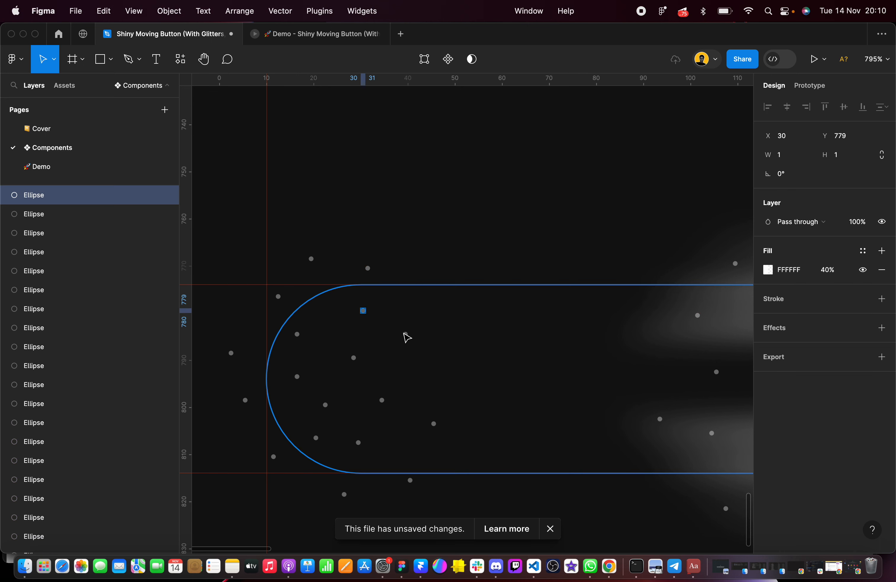
pyautogui.moveTo(405, 334); pyautogui.dragTo(419, 334)
pyautogui.moveTo(382, 400); pyautogui.dragTo(401, 396)
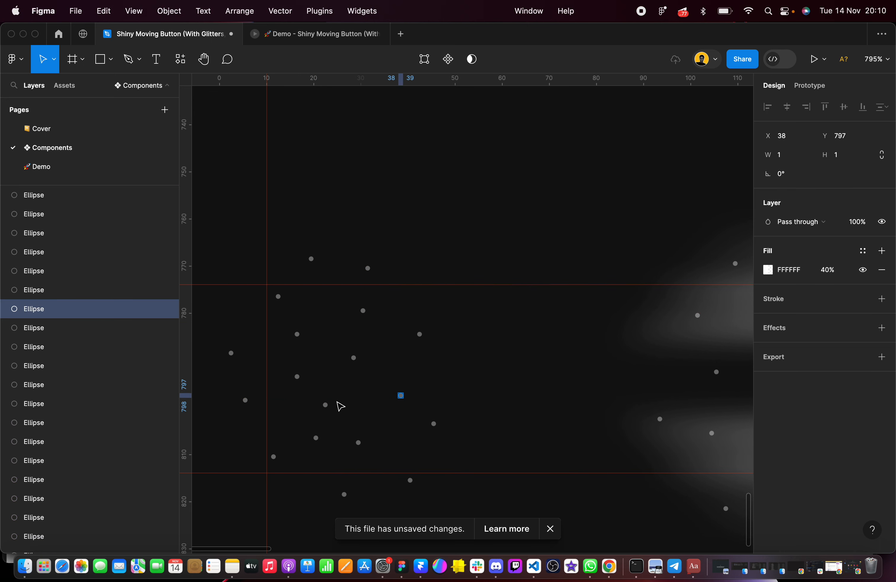
pyautogui.moveTo(325, 405); pyautogui.dragTo(349, 405)
pyautogui.click(362, 315)
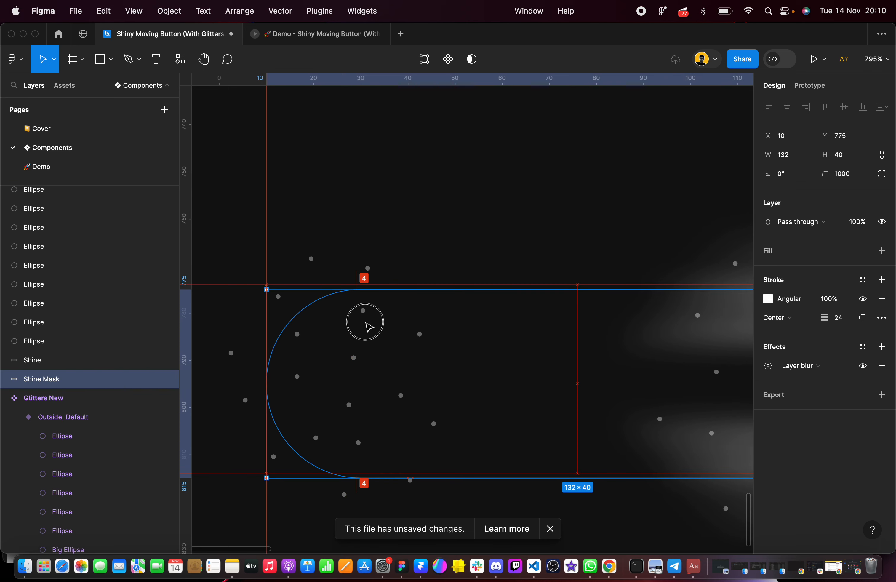
pyautogui.moveTo(363, 310); pyautogui.dragTo(373, 311)
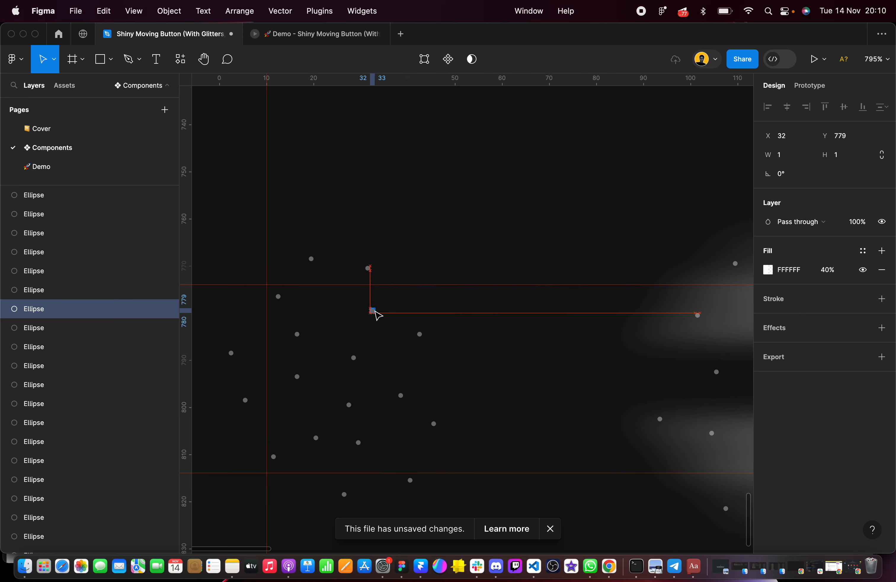
# Move the dots above the pill's ends to X 19, Y 765 and X 128, Y 764, and the upper inner-left dot to X 29, Y 778
pyautogui.moveTo(312, 259); pyautogui.dragTo(311, 244)
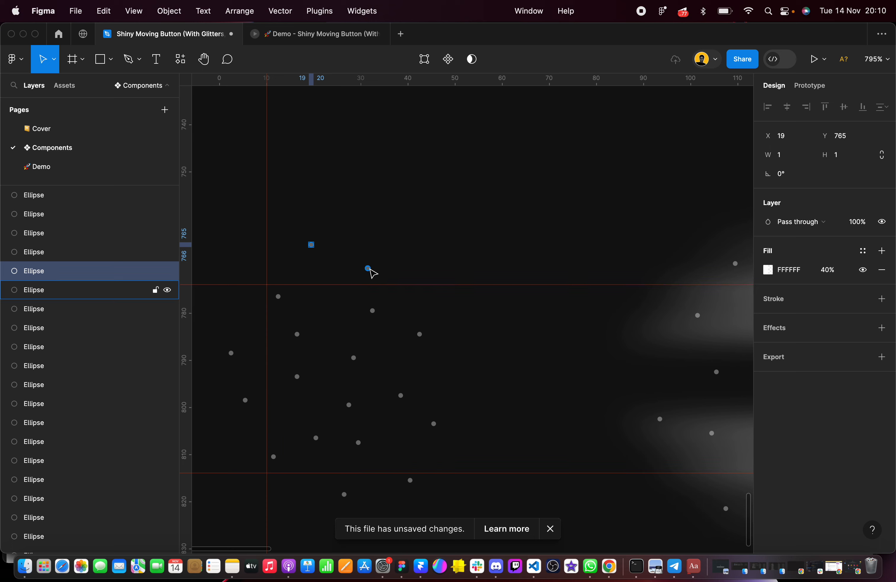
pyautogui.scroll(-2, 372, 272)
pyautogui.hscroll(3, 472, 272)
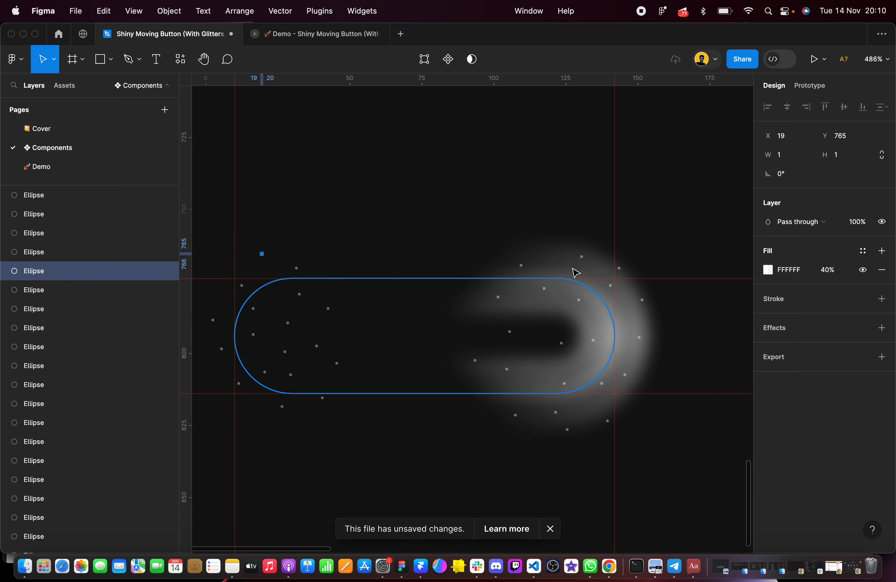
pyautogui.moveTo(582, 256); pyautogui.dragTo(578, 249)
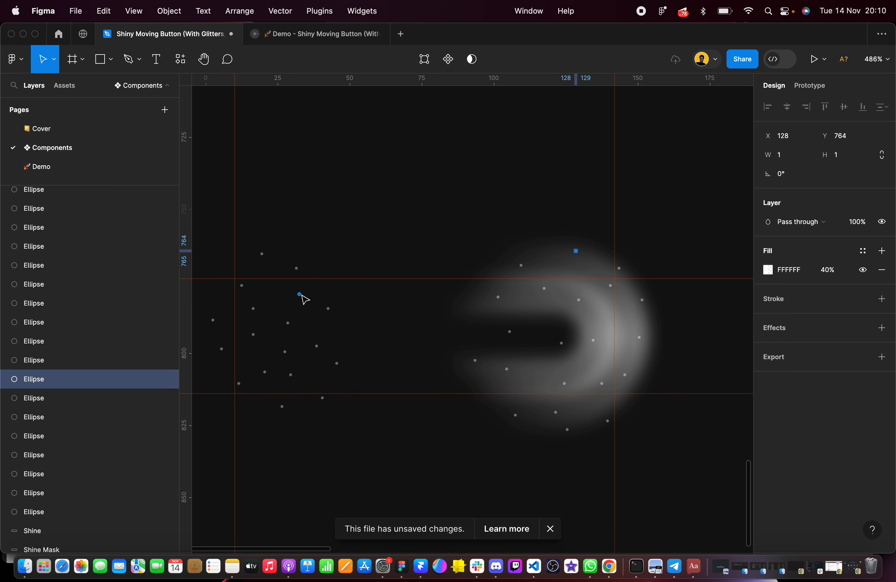
pyautogui.moveTo(300, 296)
pyautogui.mouseDown()
pyautogui.moveTo(318, 297)
pyautogui.moveTo(308, 295)
pyautogui.moveTo(292, 324)
pyautogui.moveTo(324, 348)
pyautogui.moveTo(286, 353)
pyautogui.moveTo(291, 295)
pyautogui.mouseUp()
# Set the fill opacity of four scattered dots around the pill's left end to 80%, keeping their layer opacity at 100%
pyautogui.scroll(5, 291, 294)
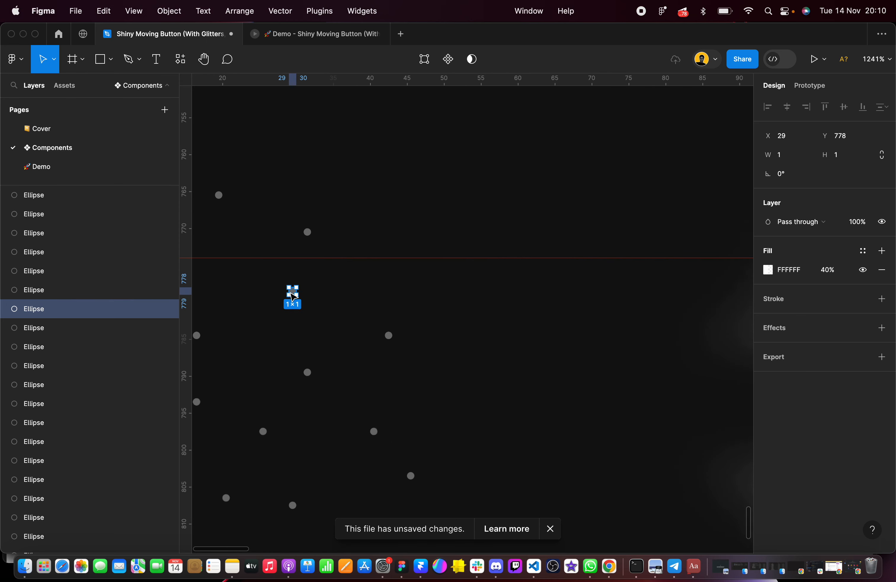
pyautogui.hscroll(-3, 291, 296)
pyautogui.scroll(-2, 292, 296)
pyautogui.keyDown('shift'); pyautogui.click(325, 139); pyautogui.keyUp('shift')
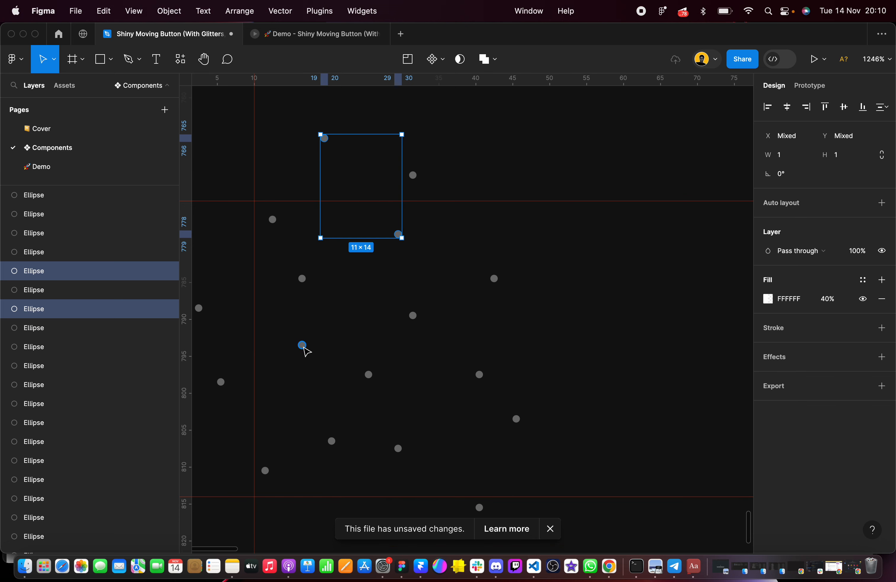
pyautogui.keyDown('shift'); pyautogui.click(302, 345); pyautogui.keyUp('shift')
pyautogui.scroll(-3, 420, 467)
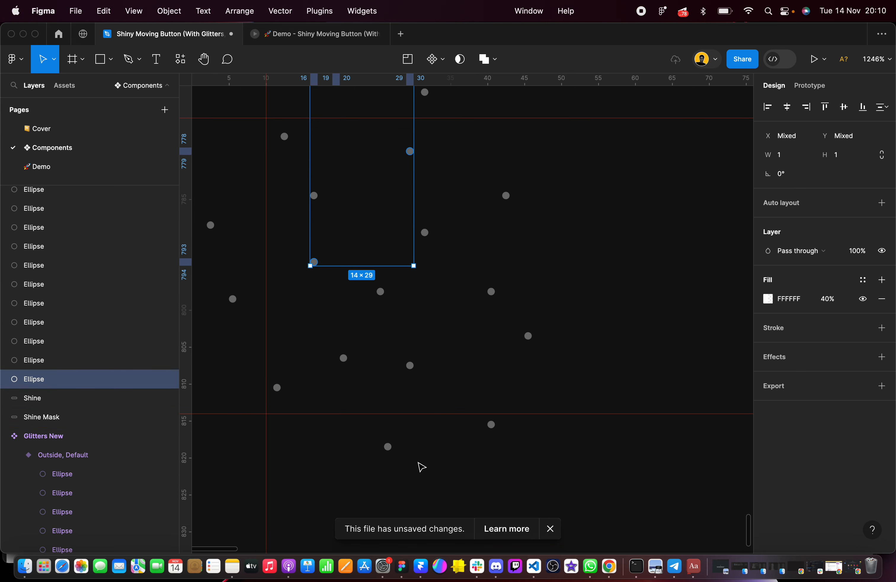
pyautogui.keyDown('shift'); pyautogui.click(386, 447); pyautogui.keyUp('shift')
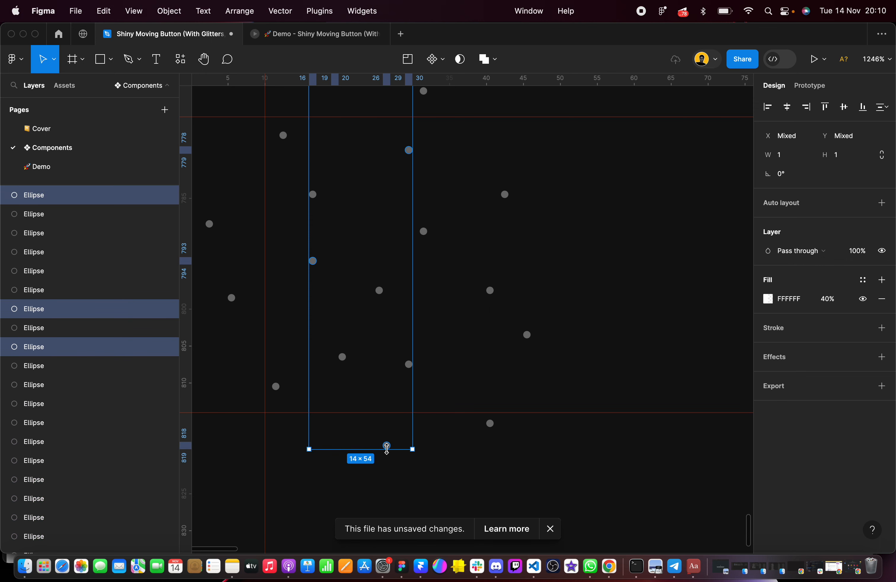
pyautogui.press('8')
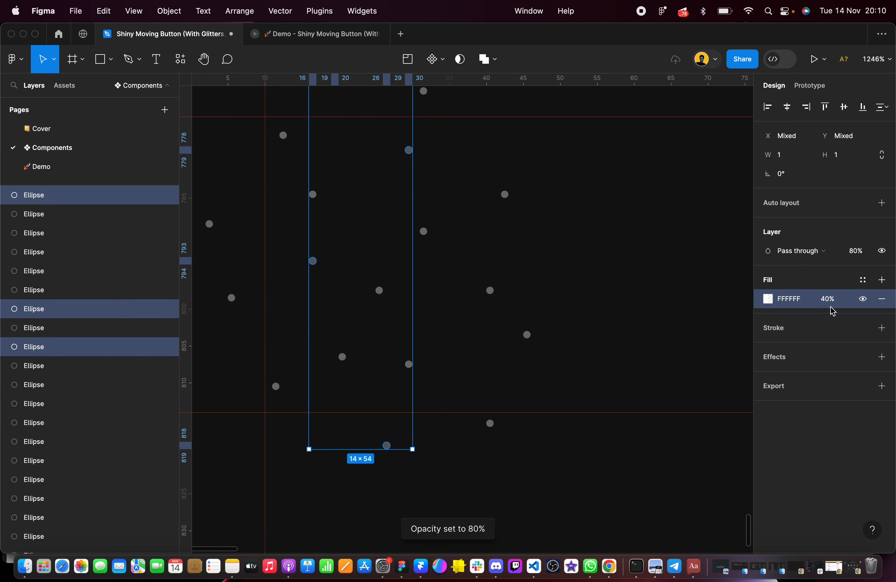
pyautogui.press('0')
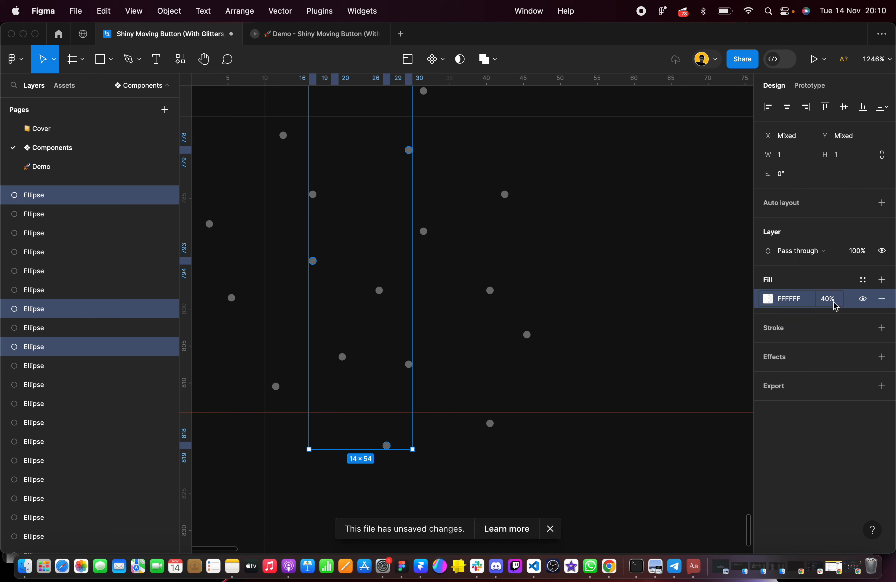
pyautogui.click(833, 302)
pyautogui.write('80')
pyautogui.press('Return')
# Set the fill opacity of the dot at X 40, Y 797 to 80% as well
pyautogui.click(490, 290)
pyautogui.click(832, 270)
pyautogui.write('80')
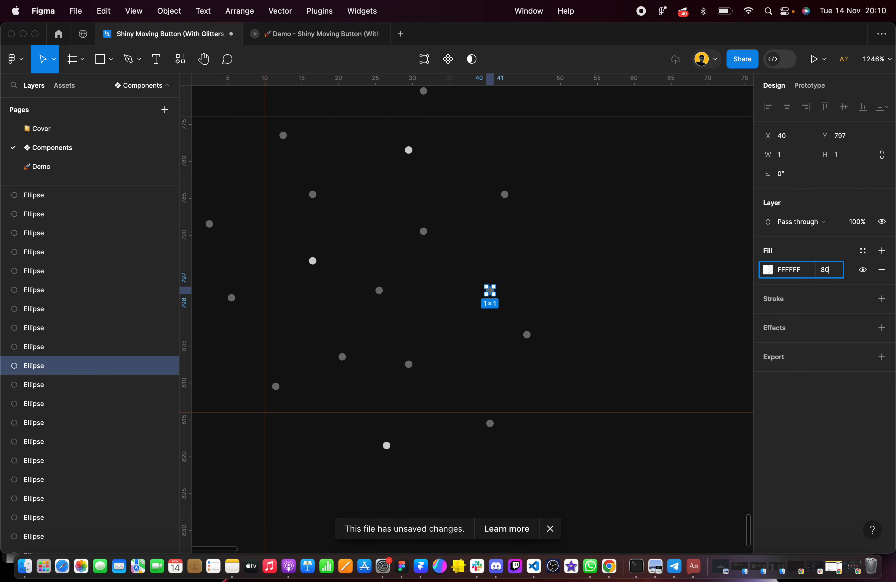
pyautogui.press('Return')
# Set the fill opacity of five scattered dots around the pill's right end to 80%
pyautogui.scroll(-5, 574, 286)
pyautogui.hscroll(7, 562, 282)
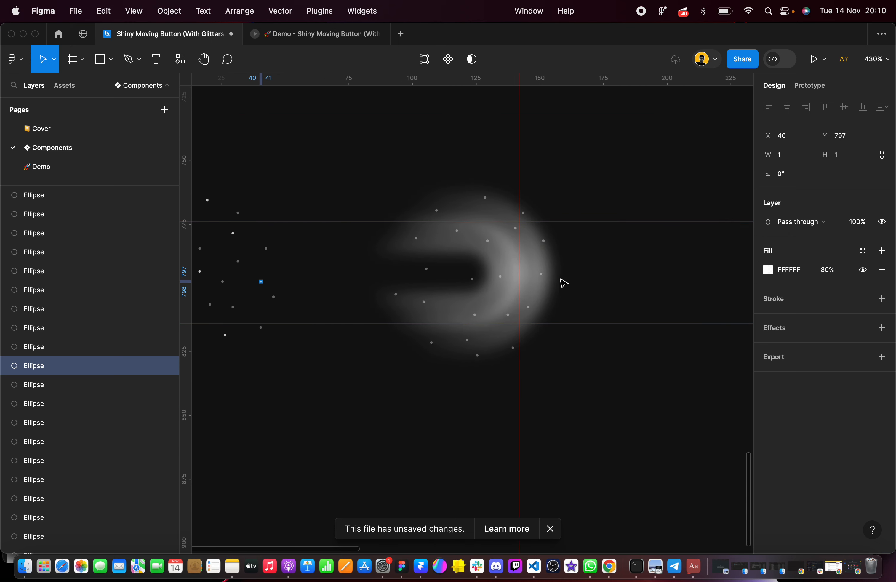
pyautogui.scroll(3, 471, 244)
pyautogui.click(496, 242)
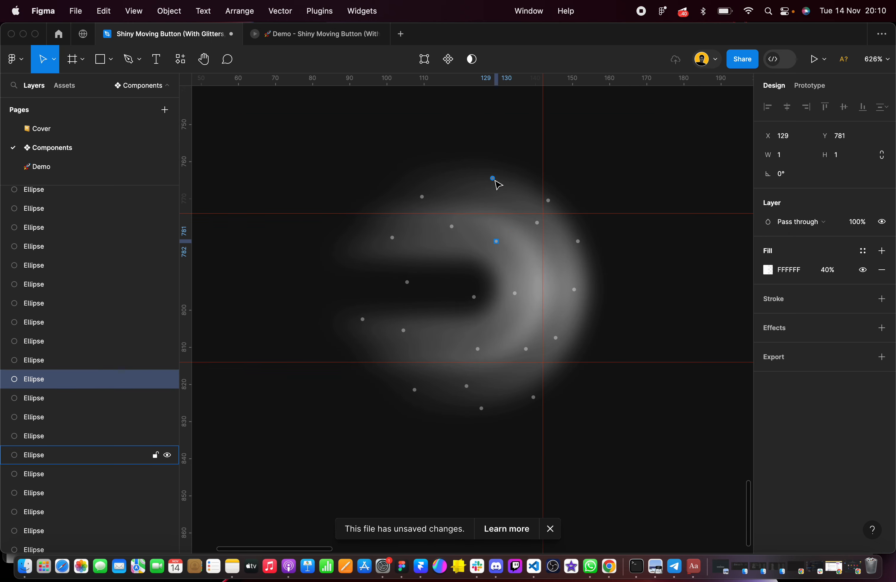
pyautogui.keyDown('shift'); pyautogui.click(493, 178); pyautogui.keyUp('shift')
pyautogui.keyDown('shift'); pyautogui.click(407, 283); pyautogui.keyUp('shift')
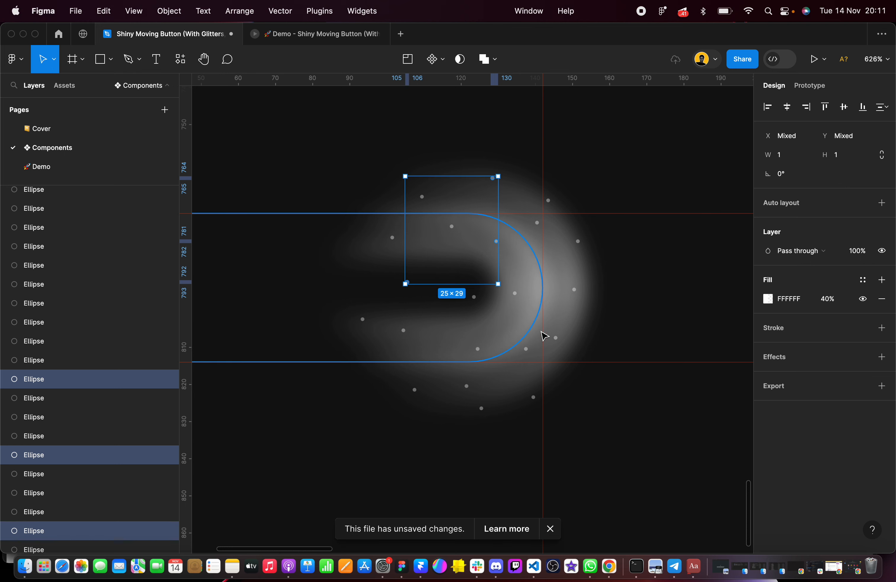
pyautogui.keyDown('shift'); pyautogui.click(527, 348); pyautogui.keyUp('shift')
pyautogui.keyDown('shift'); pyautogui.click(415, 391); pyautogui.keyUp('shift')
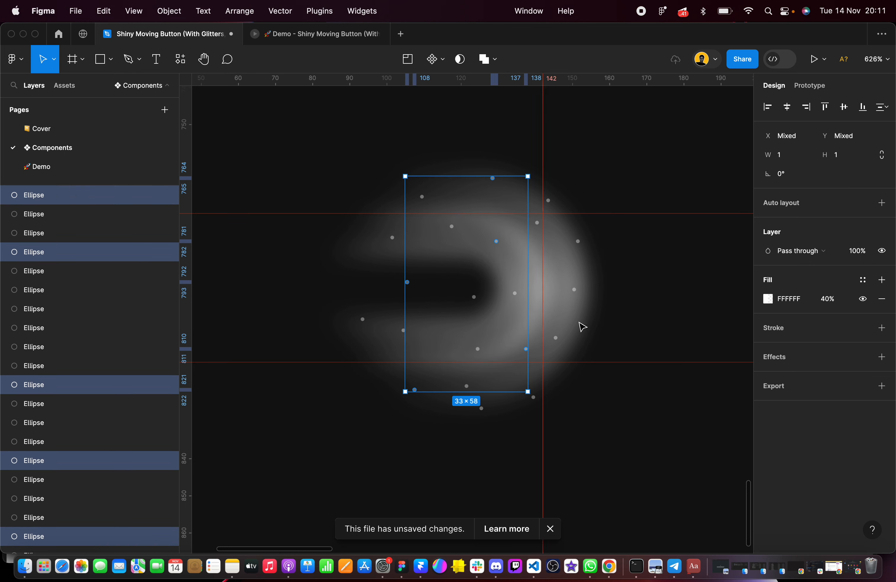
pyautogui.click(828, 299)
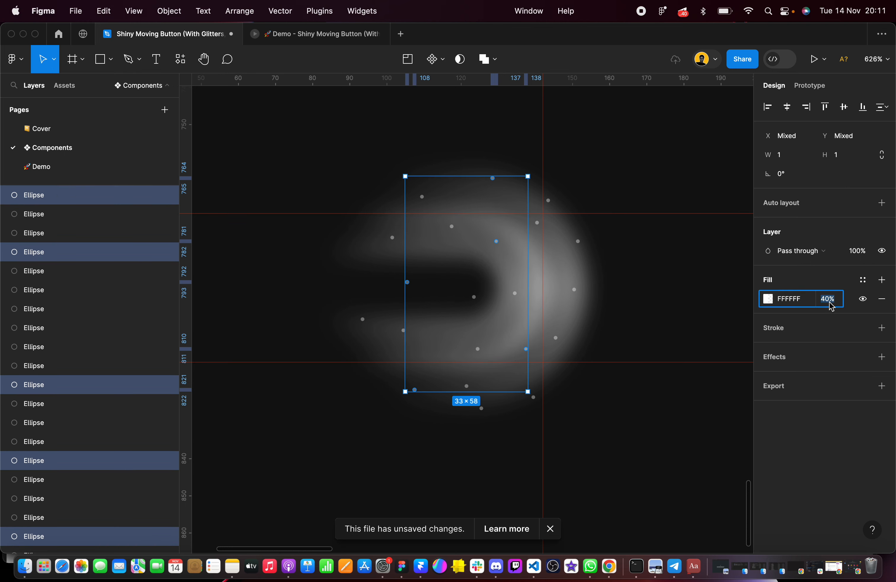
pyautogui.write('80')
pyautogui.press('Return')
pyautogui.click(654, 430)
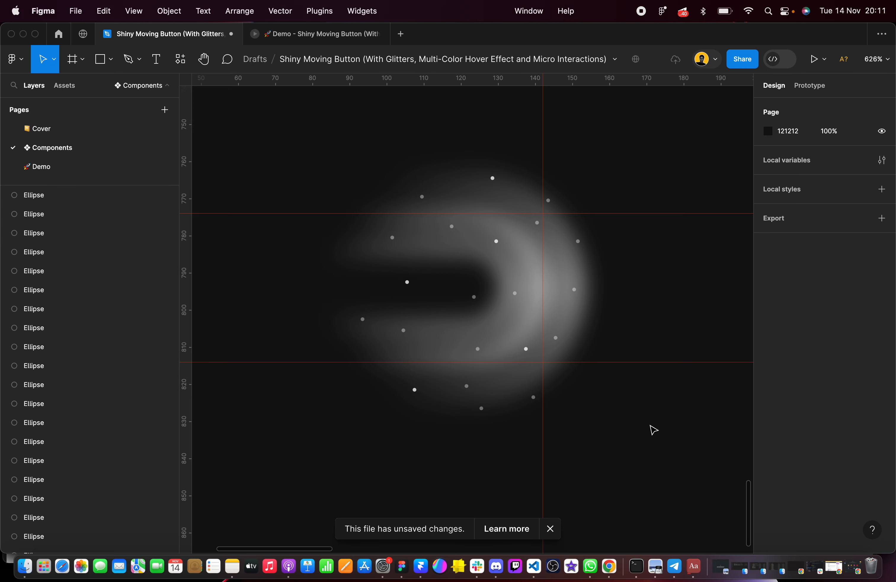
# Select all the loose dot ellipses stacked above the Shine layer
pyautogui.scroll(-5, 653, 430)
pyautogui.click(502, 416)
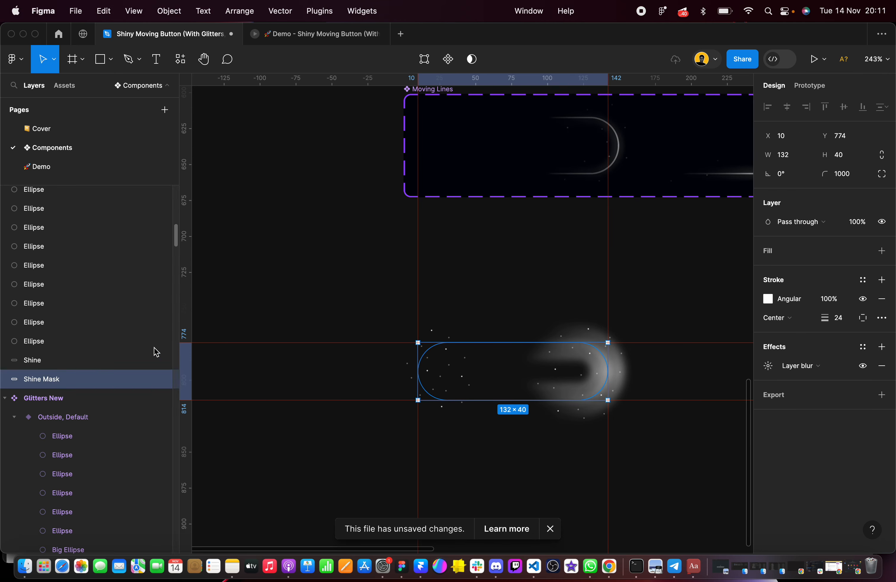
pyautogui.scroll(8, 138, 330)
pyautogui.scroll(-1, 138, 330)
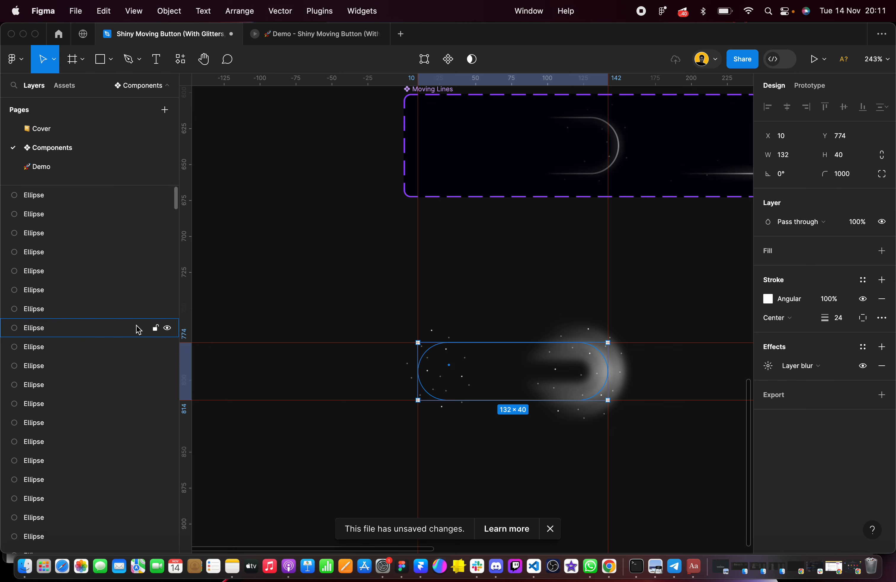
pyautogui.click(44, 195)
pyautogui.scroll(-3, 47, 241)
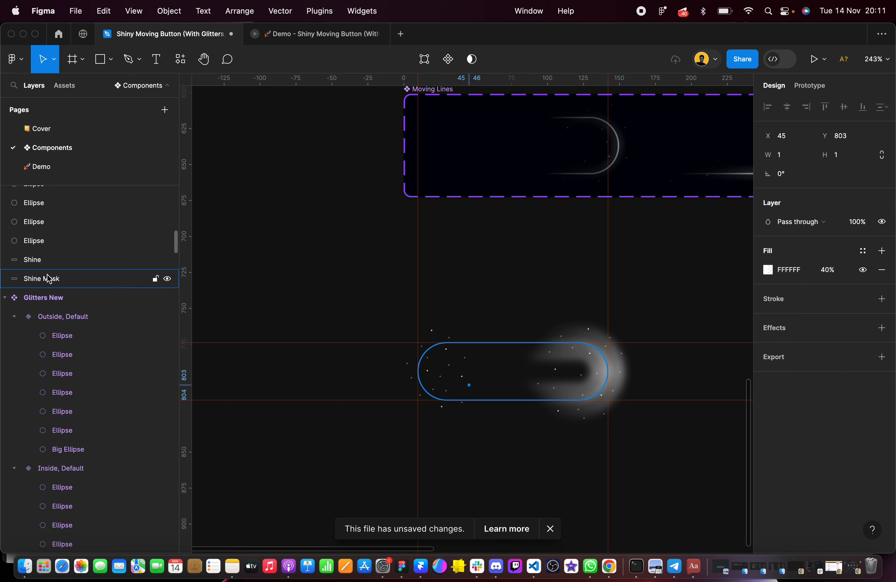
pyautogui.keyDown('shift'); pyautogui.click(41, 241); pyautogui.keyUp('shift')
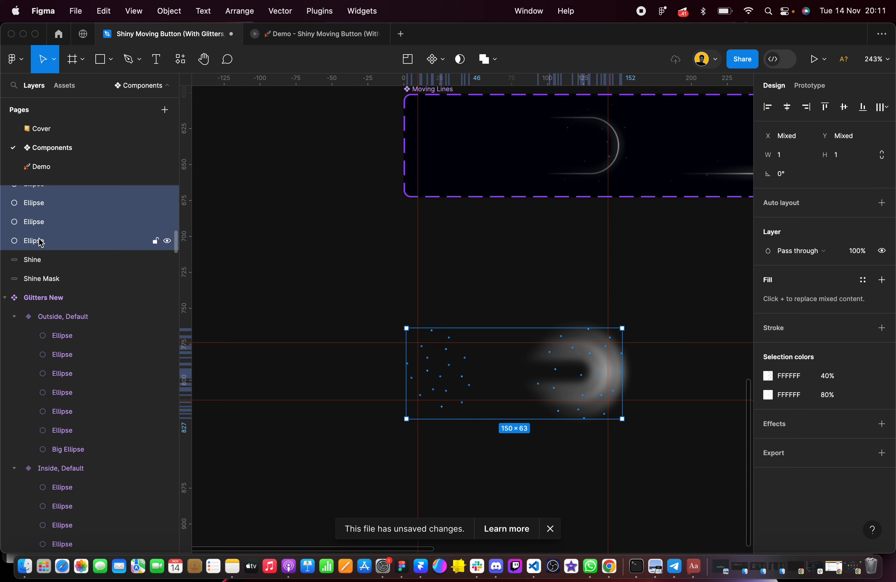
# Bring the Shine Mask pill and then the Shine pill to the front, above all the loose dots
pyautogui.click(37, 260)
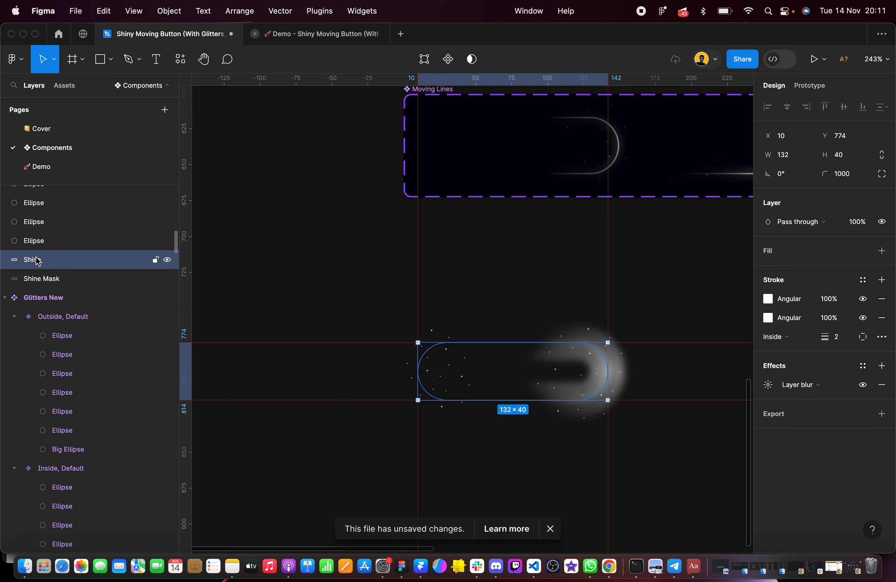
pyautogui.click(58, 281)
pyautogui.press(']')
pyautogui.scroll(-10, 60, 280)
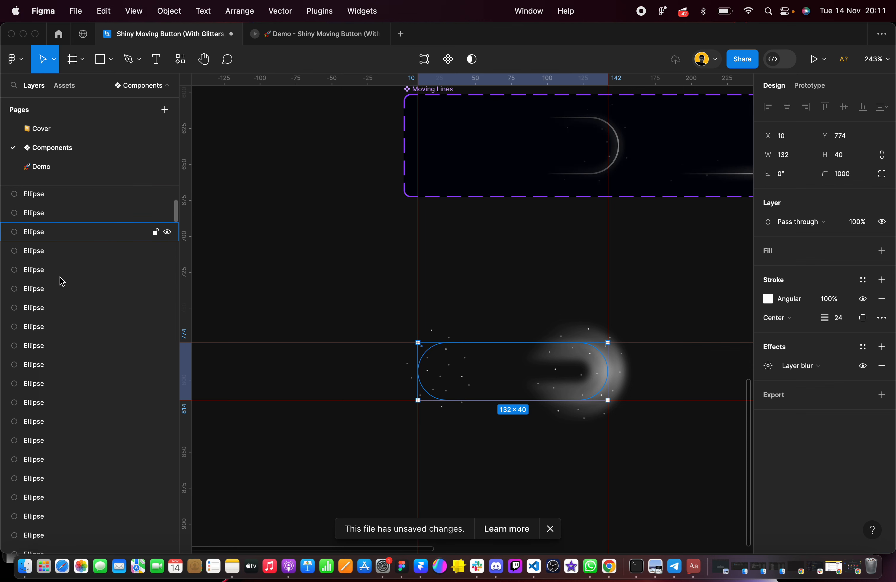
pyautogui.click(43, 256)
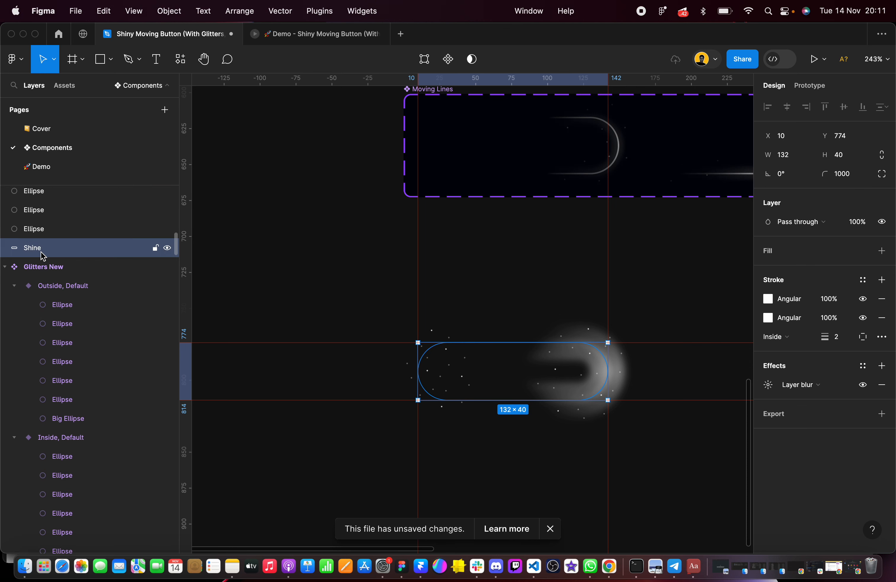
pyautogui.press(']')
pyautogui.click(356, 296)
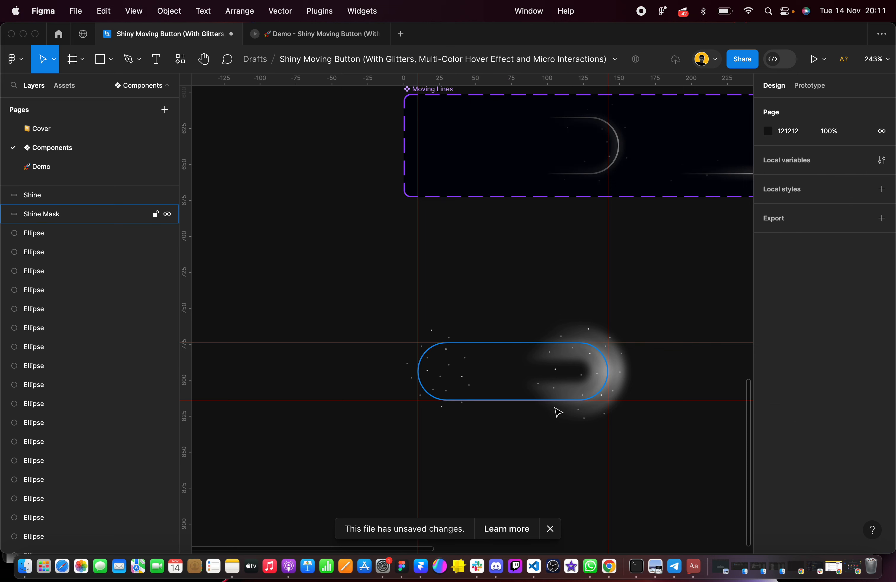
# Try to mask the Shine pill, the Shine Mask pill and all the dots together, undoing each attempt
pyautogui.scroll(5, 557, 411)
pyautogui.hscroll(1, 558, 412)
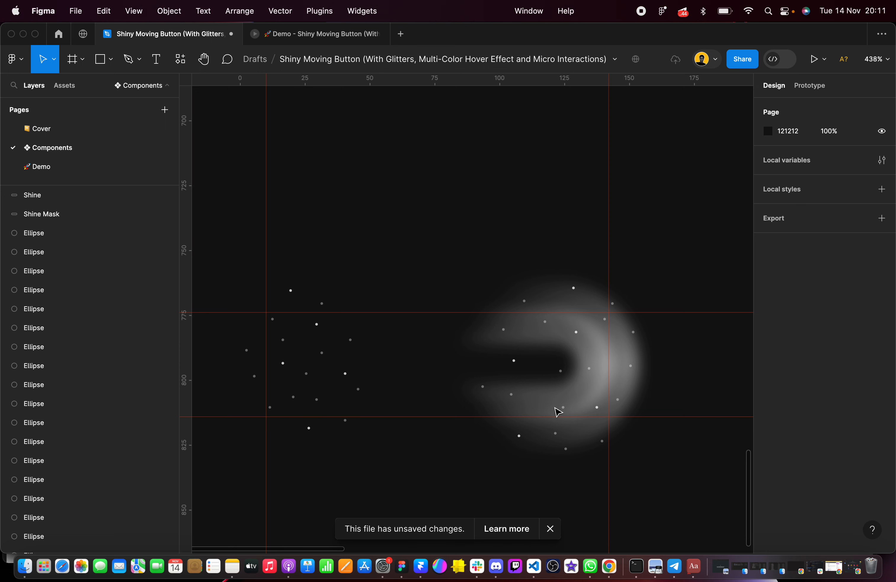
pyautogui.scroll(-3, 541, 406)
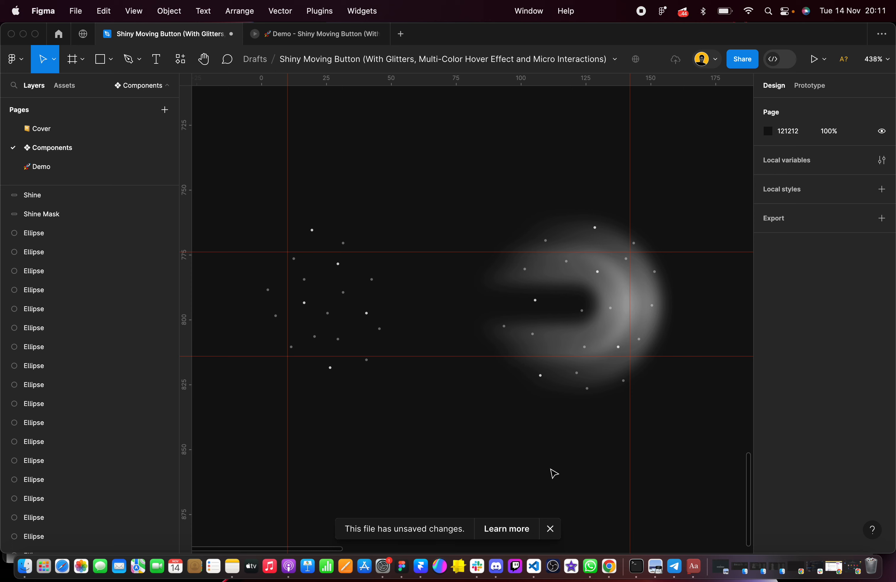
pyautogui.click(550, 529)
pyautogui.moveTo(222, 186)
pyautogui.mouseDown()
pyautogui.moveTo(320, 312)
pyautogui.moveTo(691, 448)
pyautogui.mouseUp()
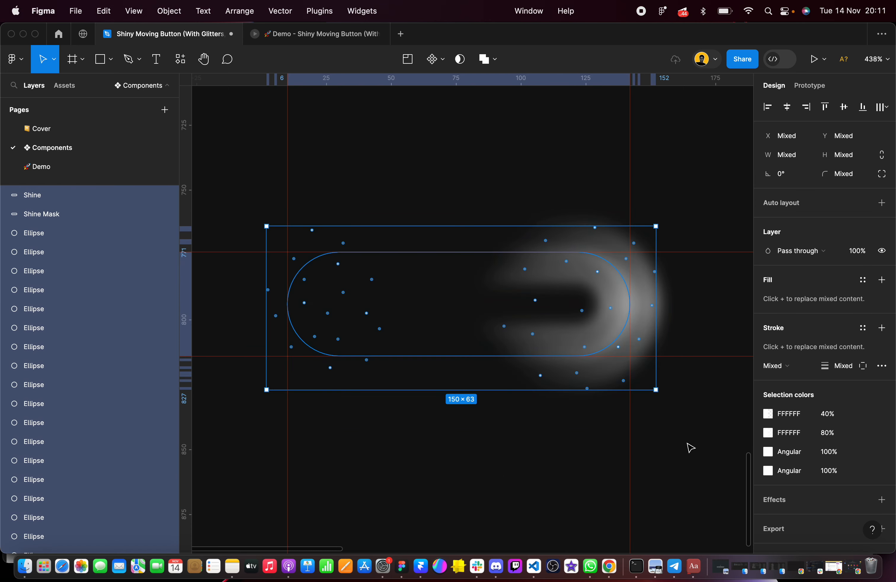
pyautogui.click(461, 60)
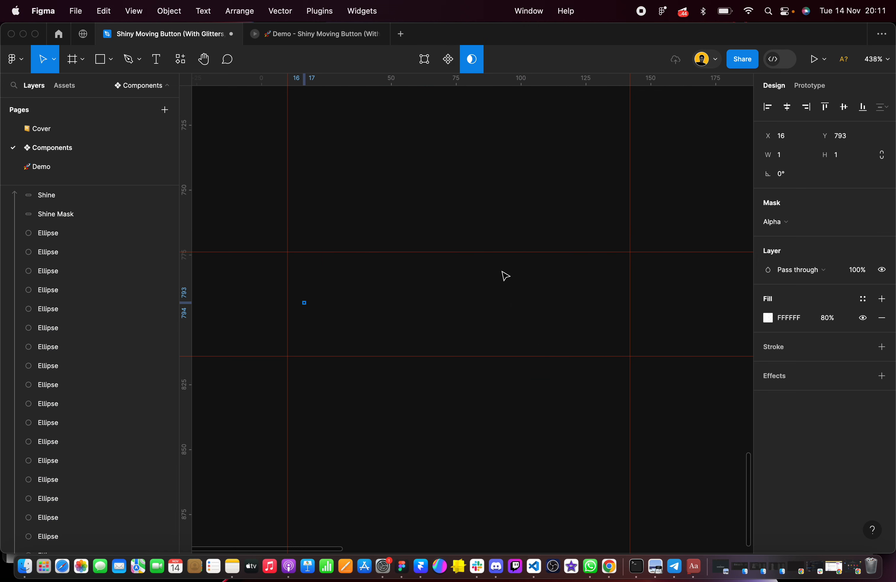
pyautogui.hotkey('ctrl', 'z')
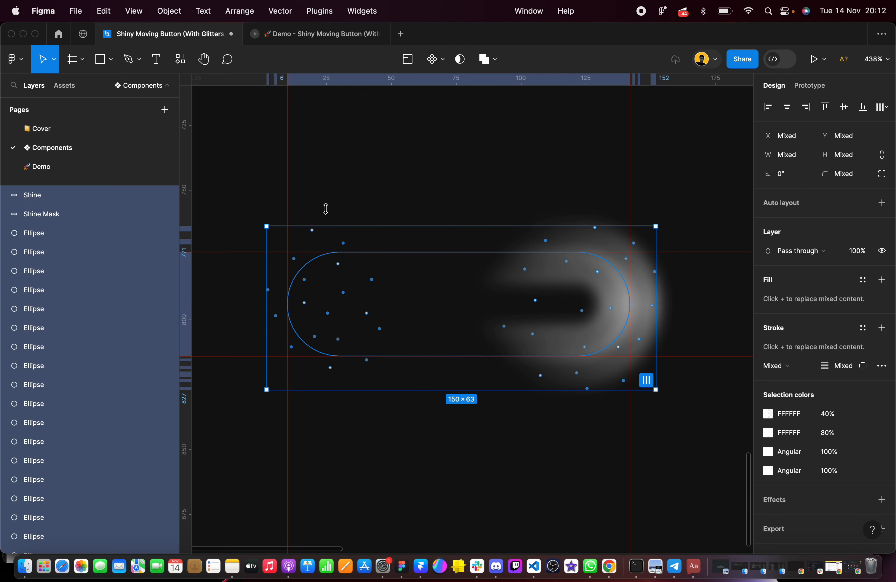
pyautogui.click(241, 184)
pyautogui.moveTo(223, 182); pyautogui.dragTo(695, 459)
pyautogui.click(464, 60)
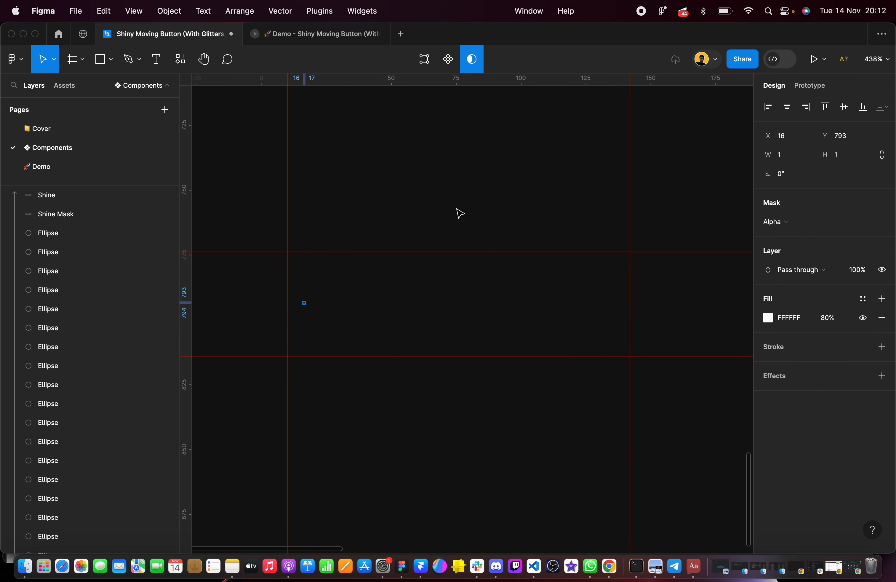
pyautogui.hotkey('ctrl', 'z')
pyautogui.click(348, 422)
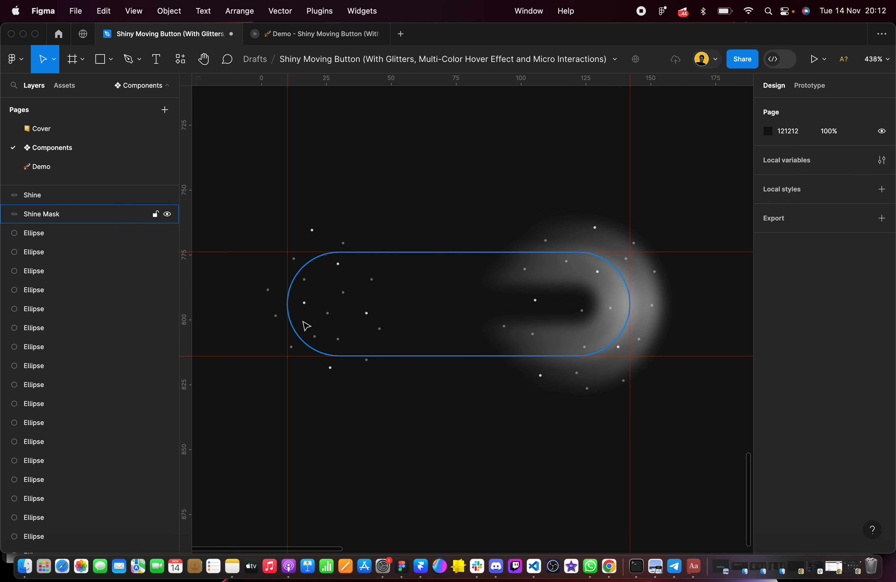
# Check the bright dot inside the pill's left end, retry the mask on both pills and all dots, and undo it
pyautogui.scroll(5, 310, 314)
pyautogui.click(301, 295)
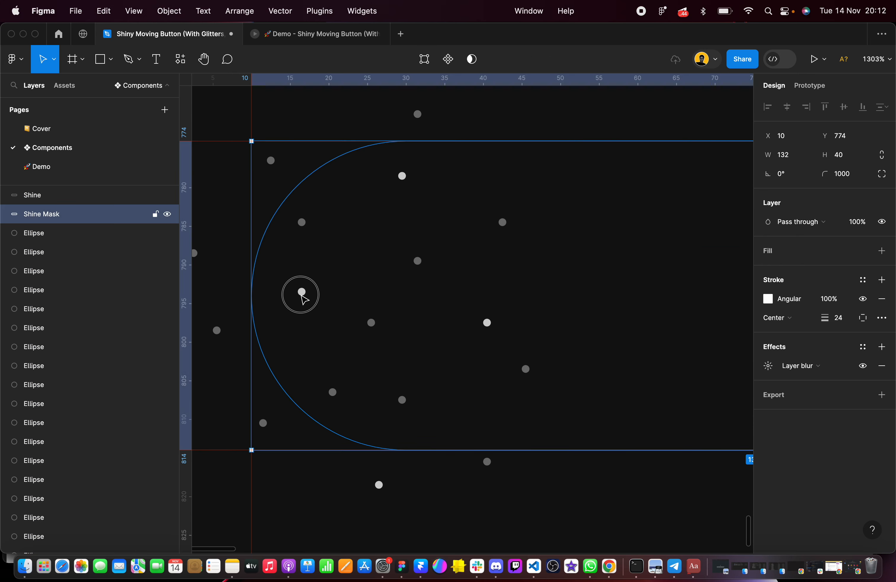
pyautogui.scroll(-4, 302, 295)
pyautogui.click(372, 176)
pyautogui.scroll(-4, 372, 176)
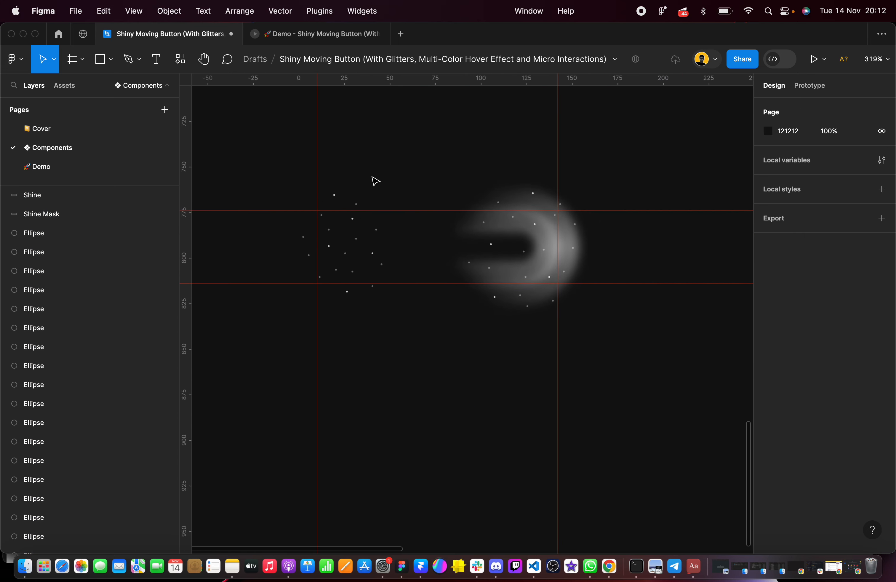
pyautogui.moveTo(276, 168); pyautogui.dragTo(661, 377)
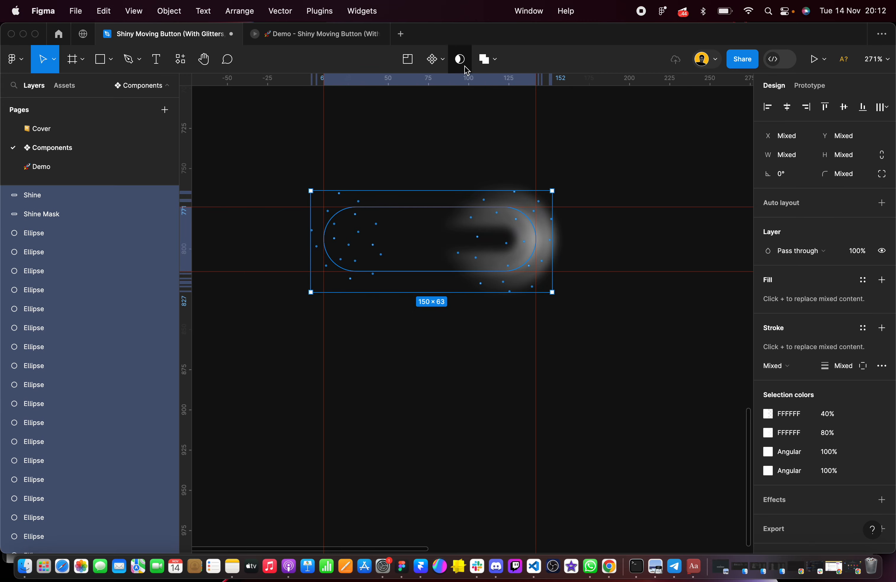
pyautogui.click(471, 59)
pyautogui.press('super+z')
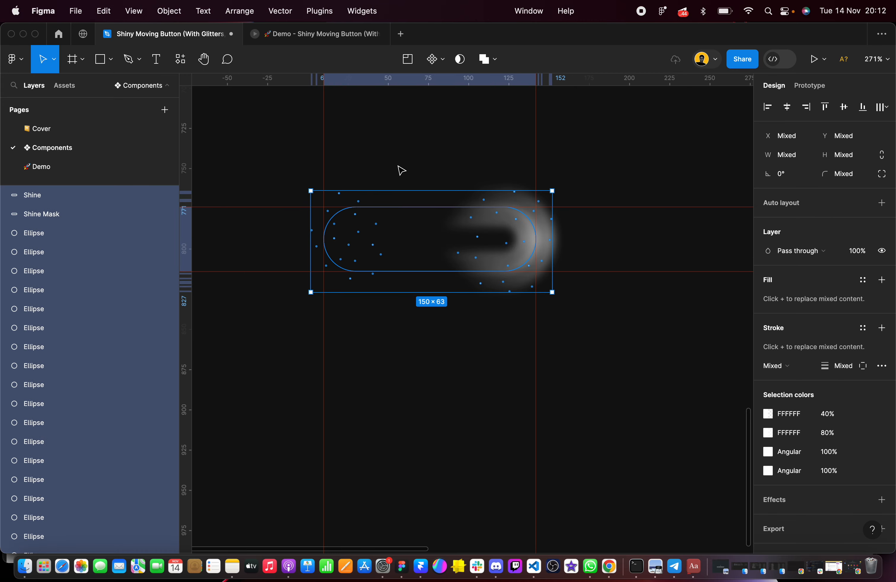
# Bring all the loose dot ellipses to the front, above the Shine and Shine Mask pills
pyautogui.click(424, 152)
pyautogui.click(82, 253)
pyautogui.click(44, 234)
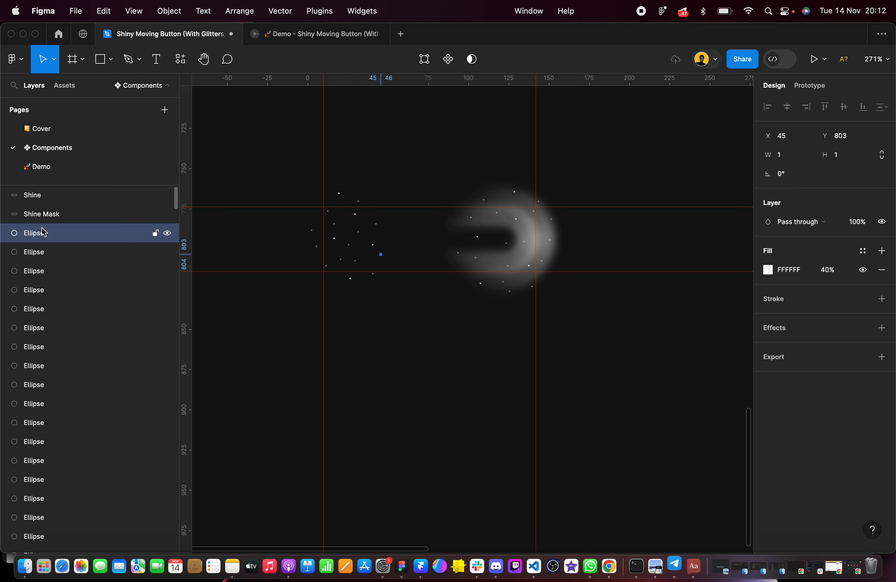
pyautogui.scroll(-2, 45, 231)
pyautogui.scroll(2, 44, 231)
pyautogui.scroll(-4, 40, 242)
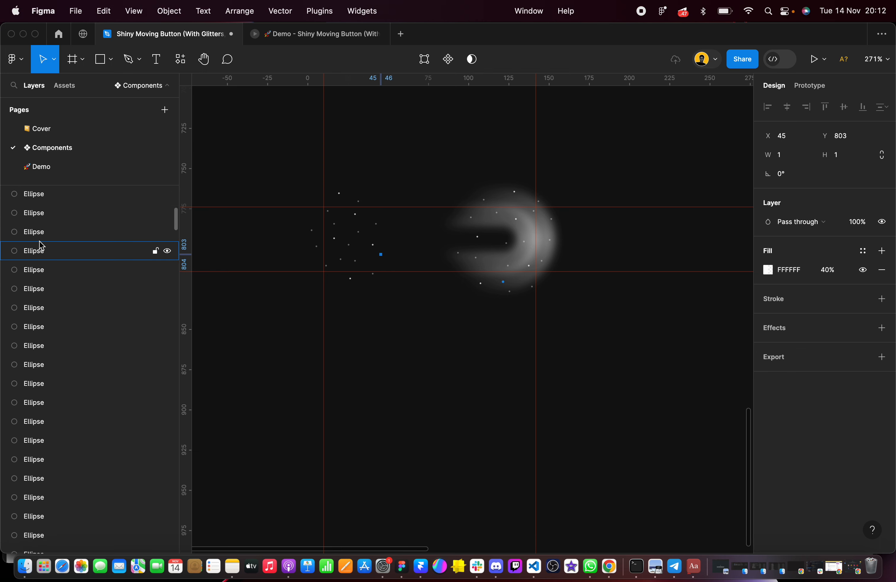
pyautogui.scroll(-3, 41, 246)
pyautogui.keyDown('shift'); pyautogui.click(40, 384); pyautogui.keyUp('shift')
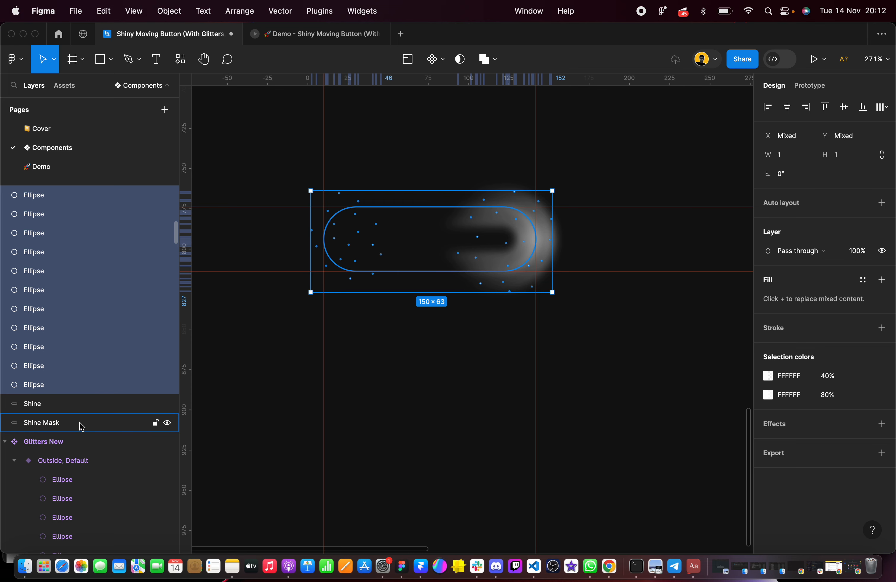
# Combine all the dots and the Shine pill into a mask group, with the bottommost Shine Mask pill as the mask
pyautogui.click(81, 424)
pyautogui.moveTo(249, 152); pyautogui.dragTo(663, 357)
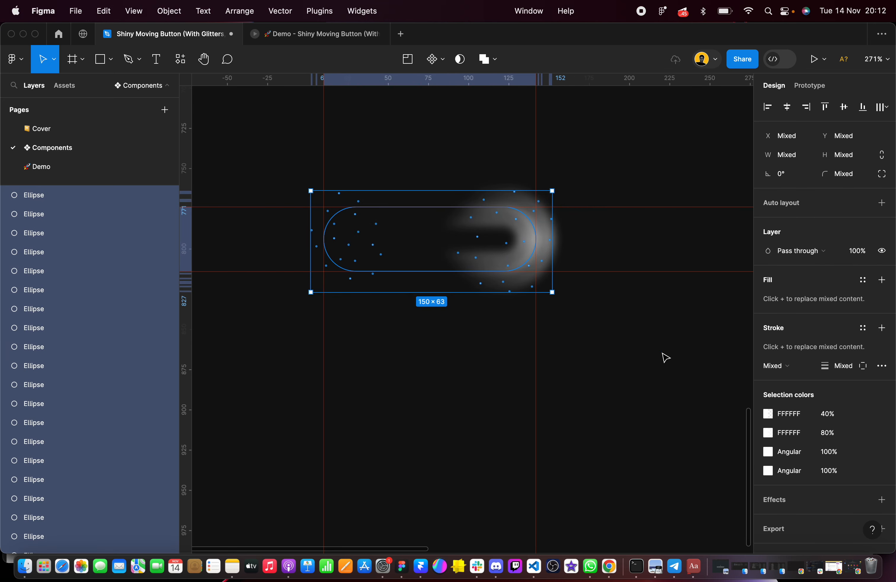
pyautogui.click(459, 59)
pyautogui.scroll(5, 526, 256)
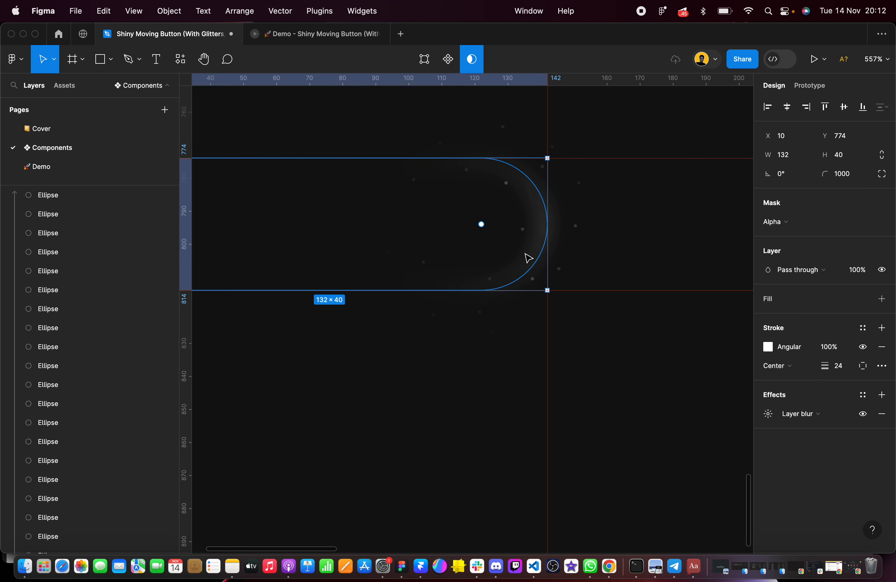
pyautogui.scroll(1, 80, 286)
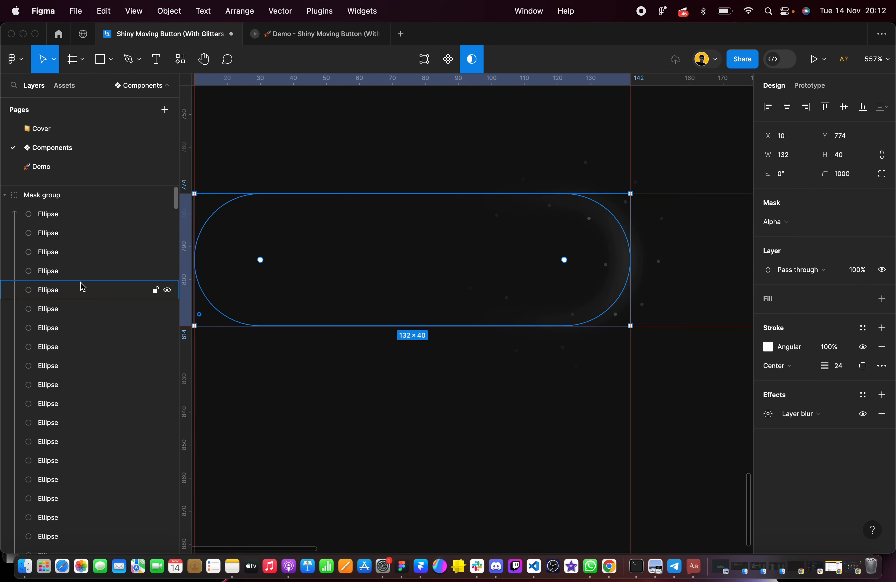
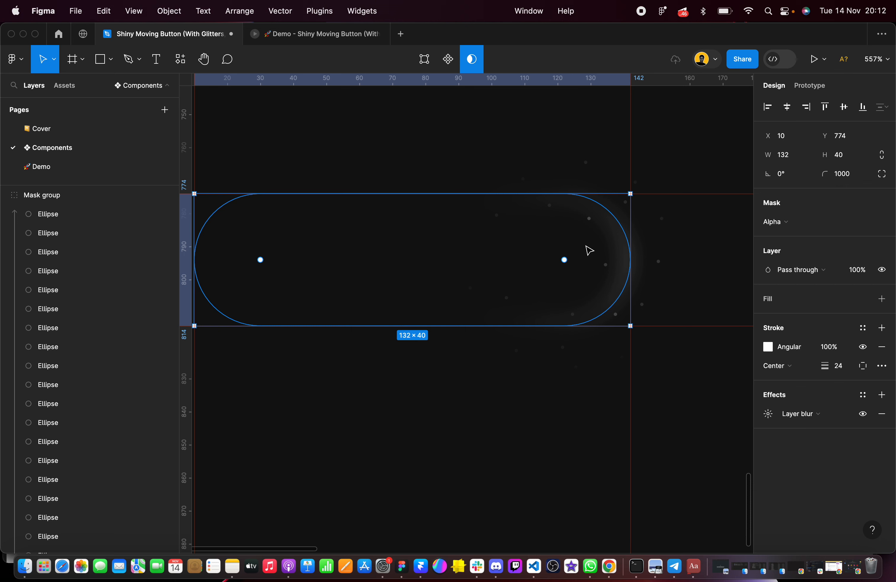
# Convert the mask group holding the dots and pills into an auto layout frame
pyautogui.click(593, 422)
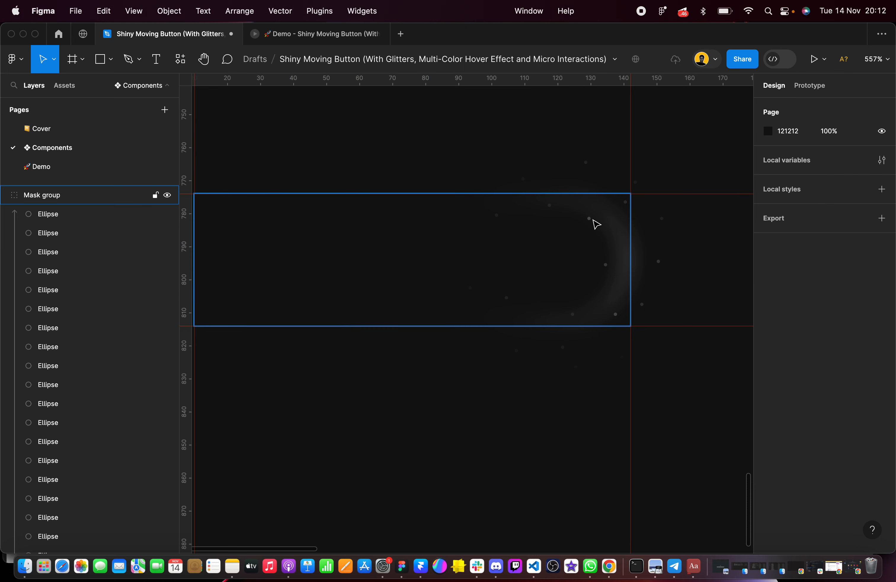
pyautogui.click(603, 236)
pyautogui.hscroll(-2, 604, 236)
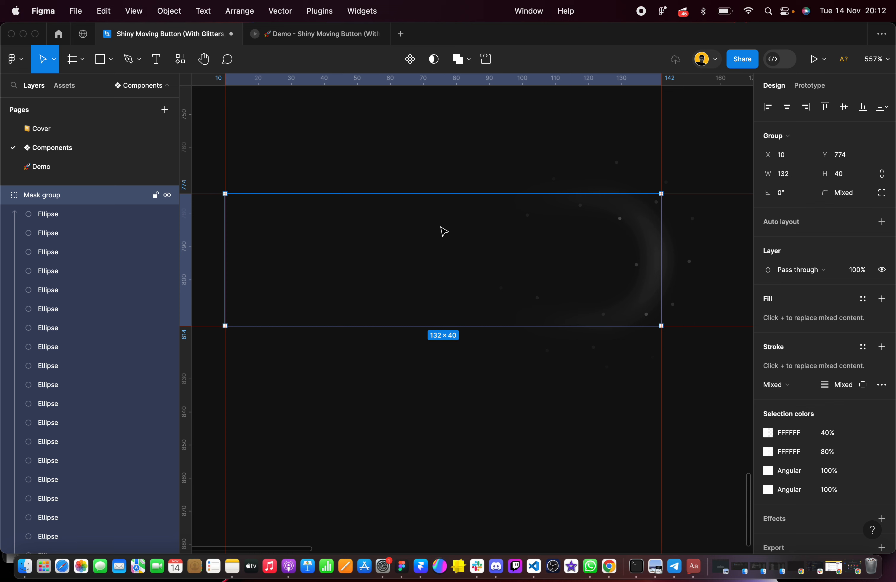
pyautogui.click(883, 222)
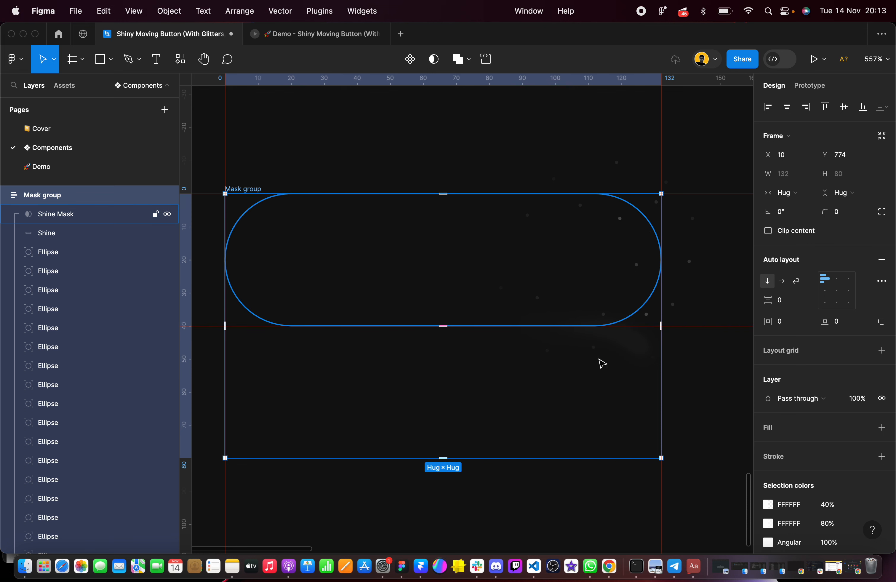
# Give the Shine pill an absolute position inside the Mask group auto layout frame
pyautogui.scroll(-2, 602, 363)
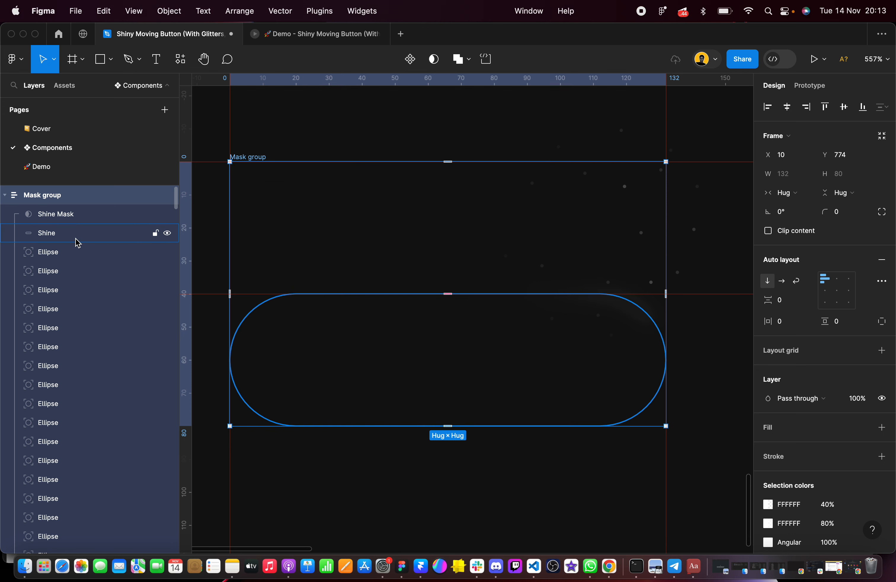
pyautogui.click(58, 241)
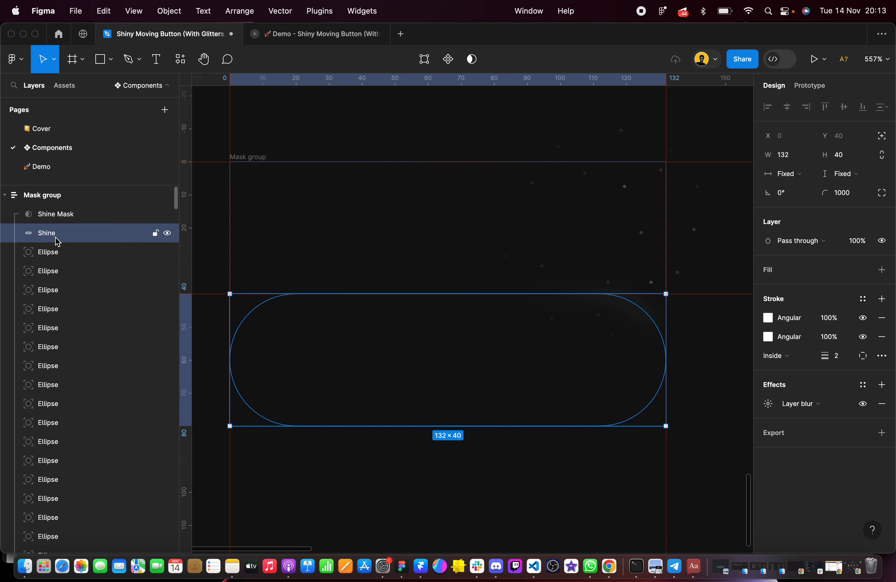
pyautogui.click(883, 139)
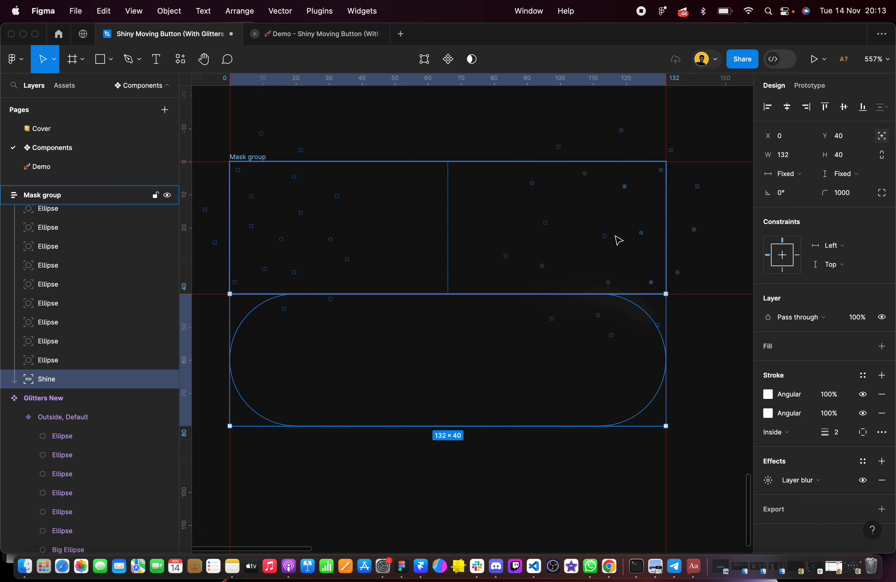
# Try to toggle absolute positioning for all layers from Shine Mask down to Shine at once
pyautogui.scroll(10, 134, 323)
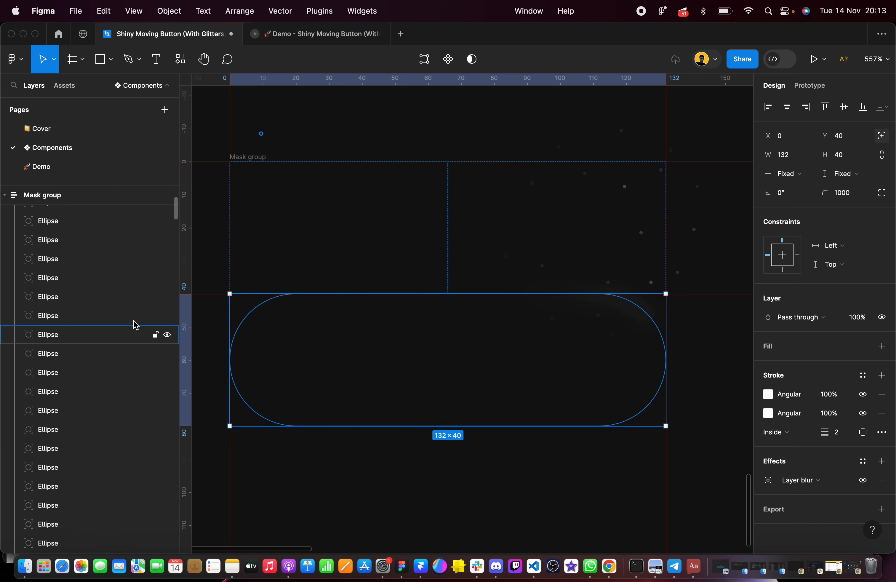
pyautogui.scroll(1, 92, 217)
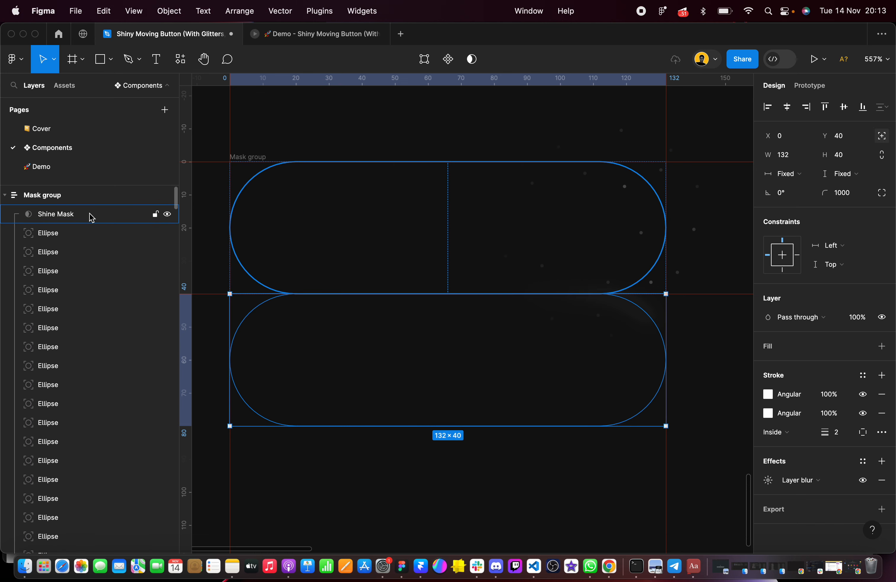
pyautogui.click(59, 216)
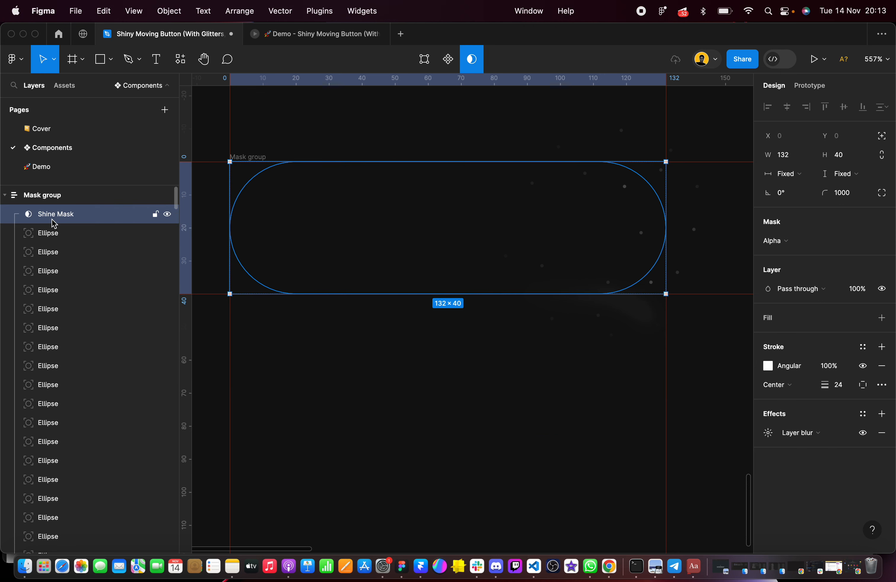
pyautogui.scroll(-10, 55, 224)
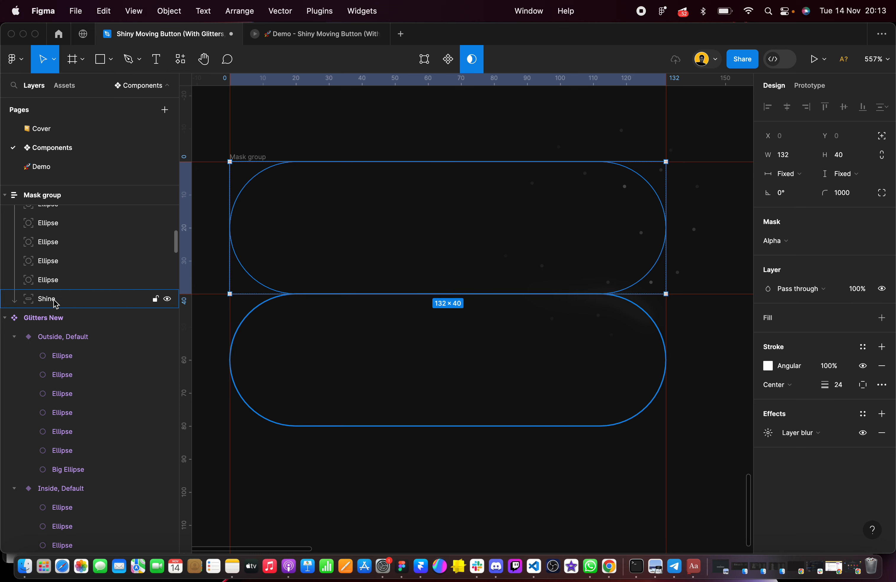
pyautogui.keyDown('shift'); pyautogui.click(53, 299); pyautogui.keyUp('shift')
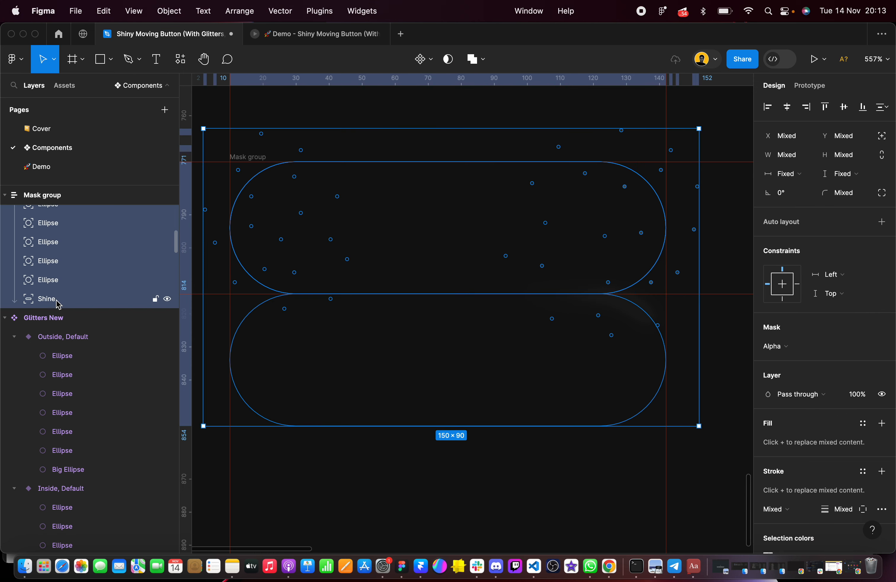
pyautogui.scroll(10, 102, 260)
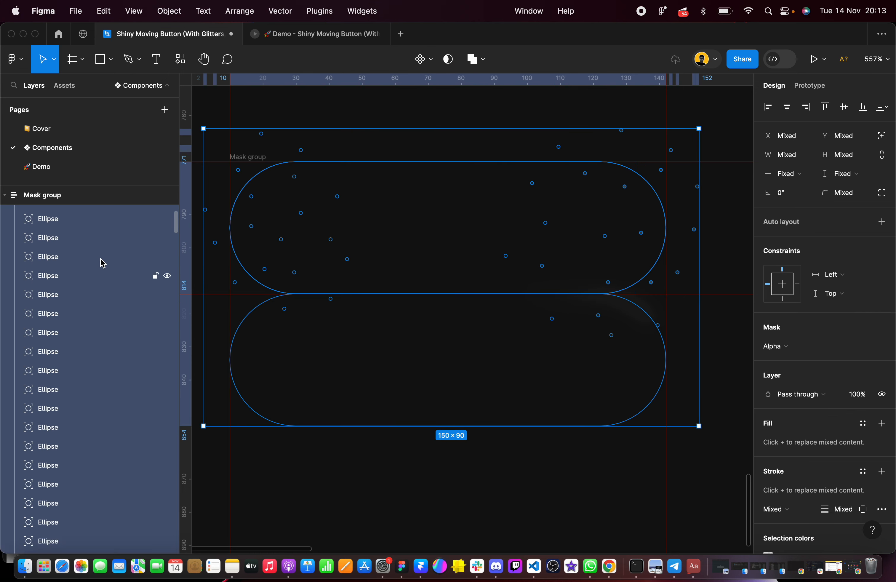
pyautogui.click(882, 140)
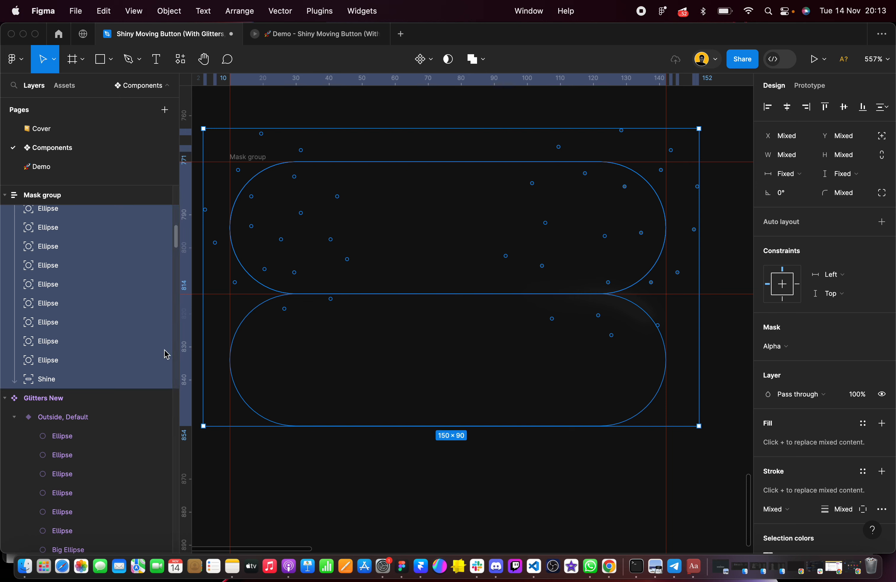
pyautogui.scroll(-5, 158, 342)
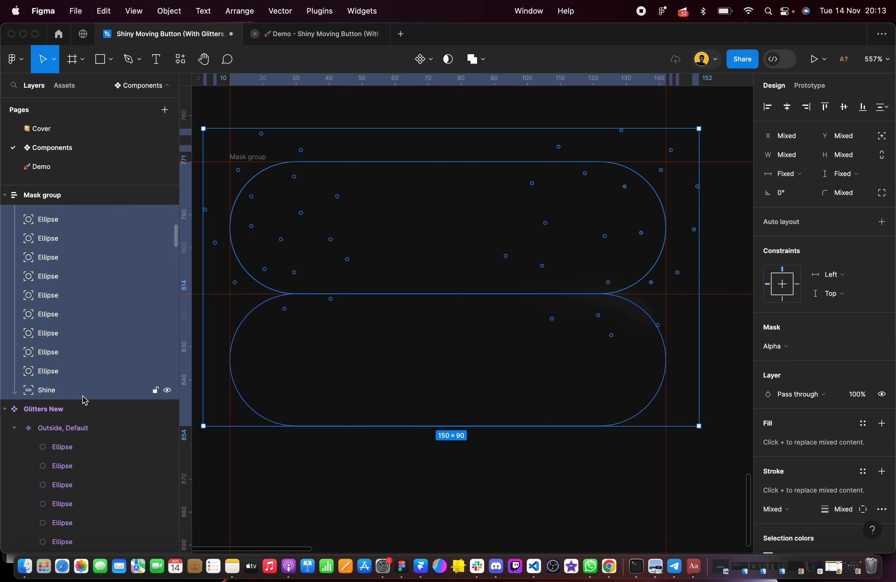
# Center the Shine pill vertically and horizontally within the Mask group frame
pyautogui.click(65, 393)
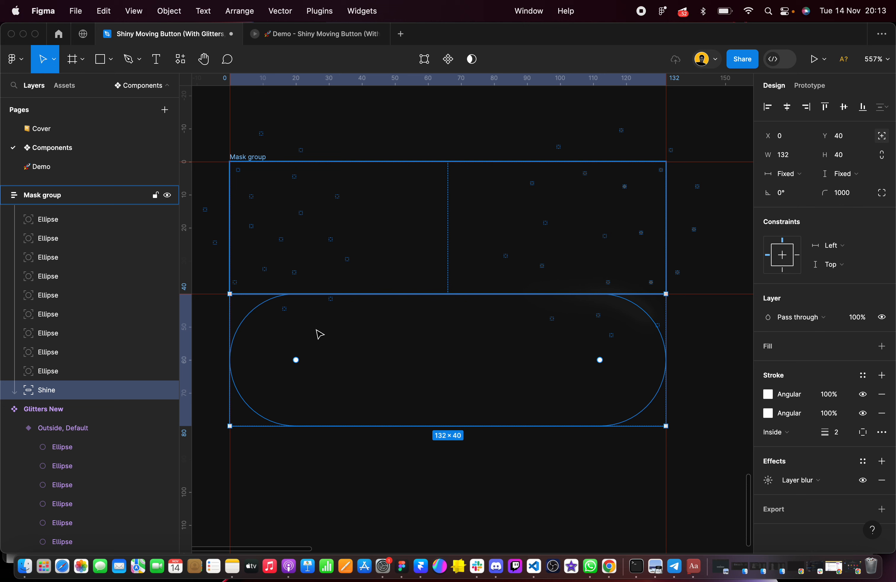
pyautogui.click(843, 107)
pyautogui.click(789, 107)
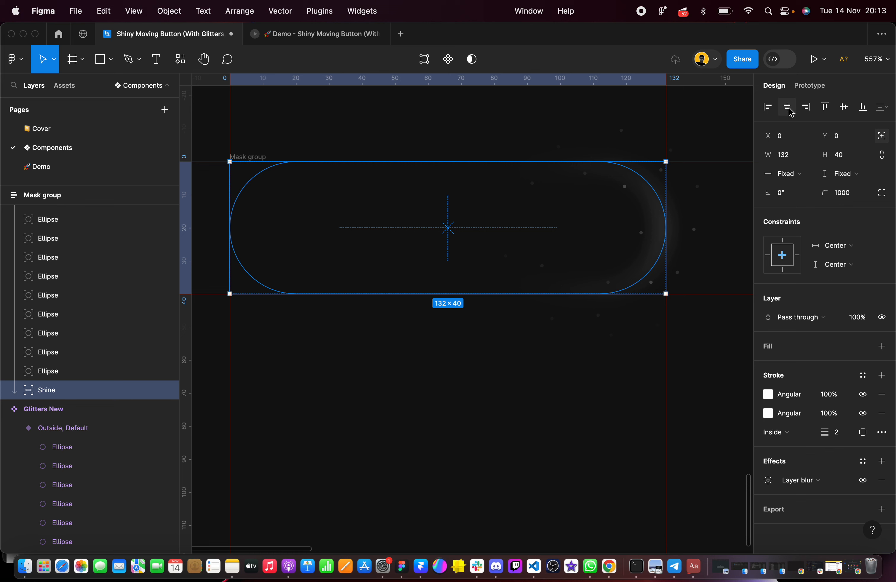
# Check the position settings of the Shine Mask alone and of all layers from Shine Mask to Shine together
pyautogui.scroll(5, 83, 346)
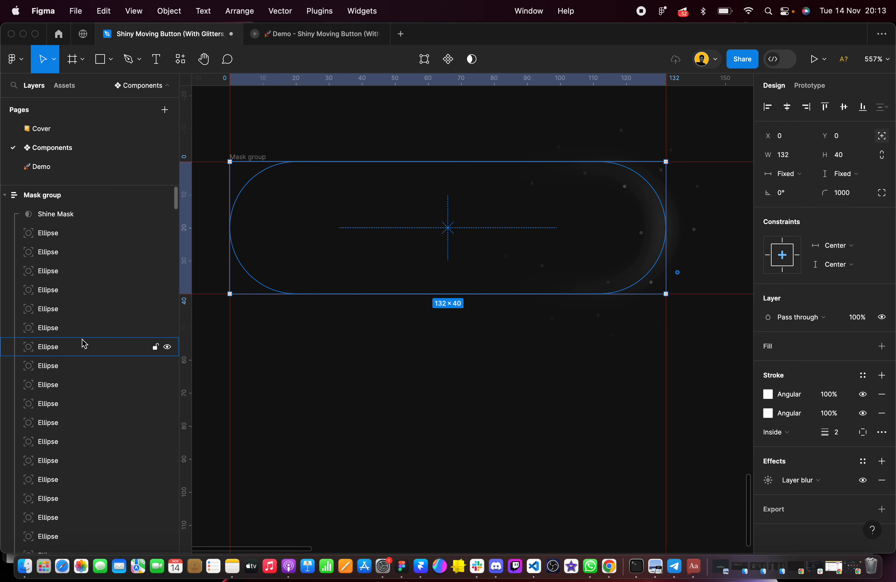
pyautogui.click(76, 214)
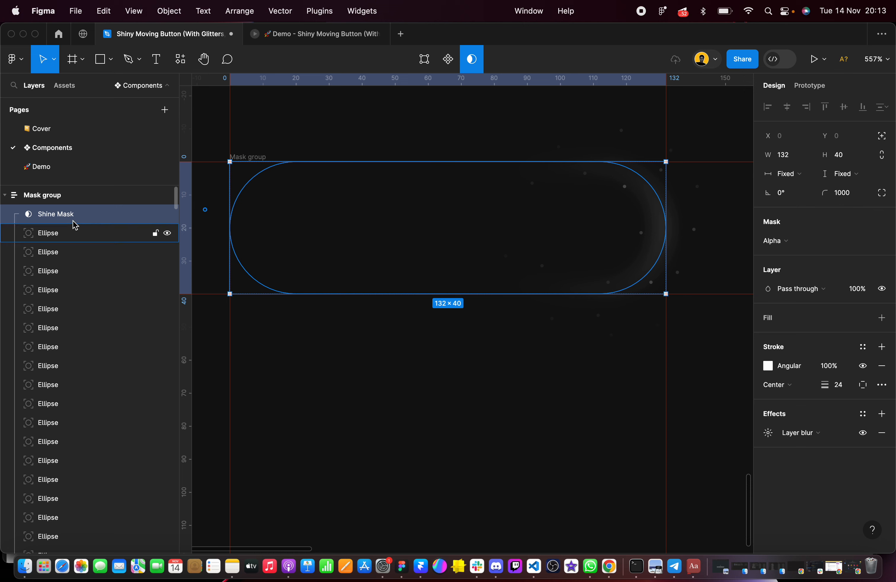
pyautogui.scroll(-10, 57, 224)
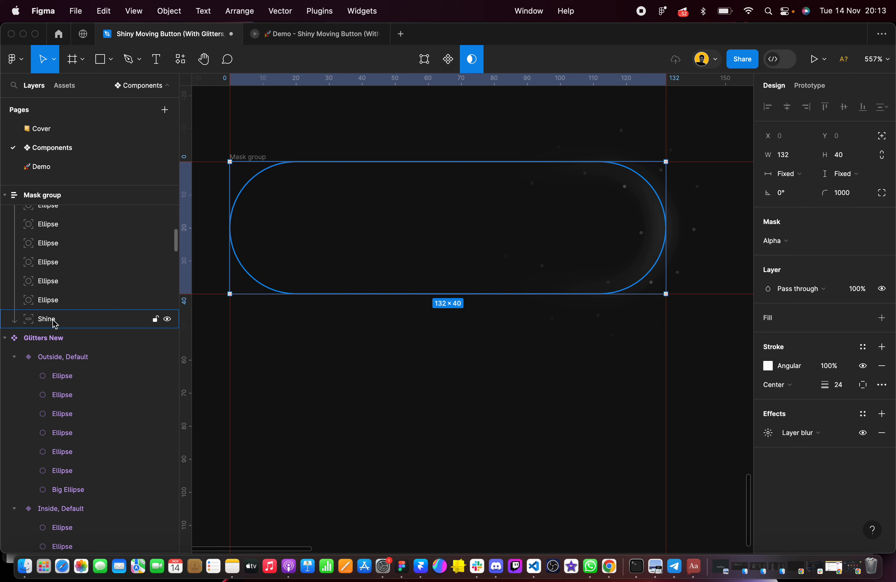
pyautogui.keyDown('shift'); pyautogui.click(55, 320); pyautogui.keyUp('shift')
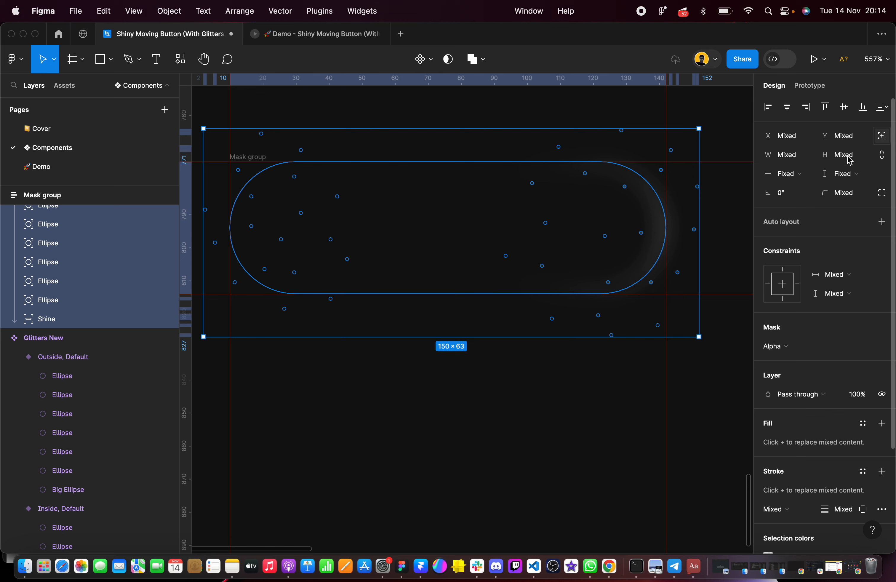
pyautogui.scroll(3, 529, 378)
pyautogui.click(544, 460)
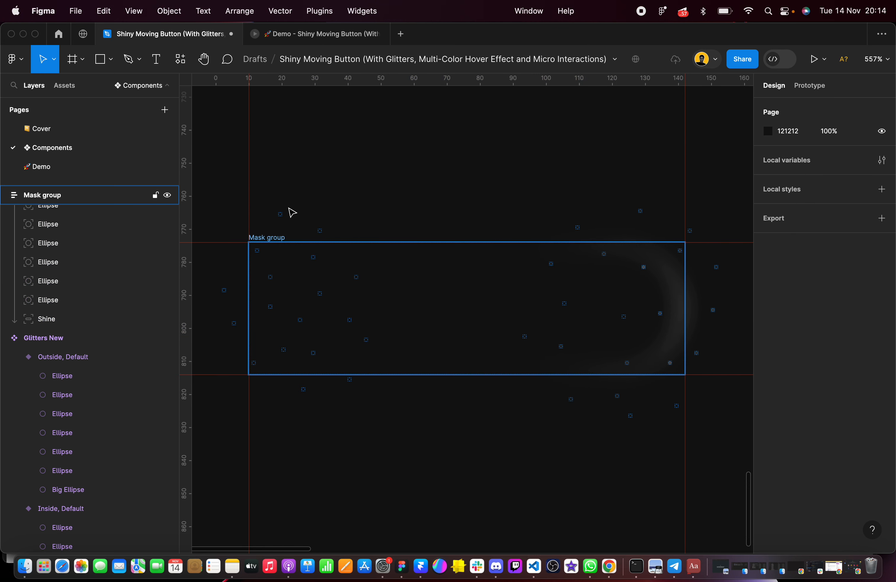
# Rename the Mask group frame to "Moving Lines"
pyautogui.click(271, 240)
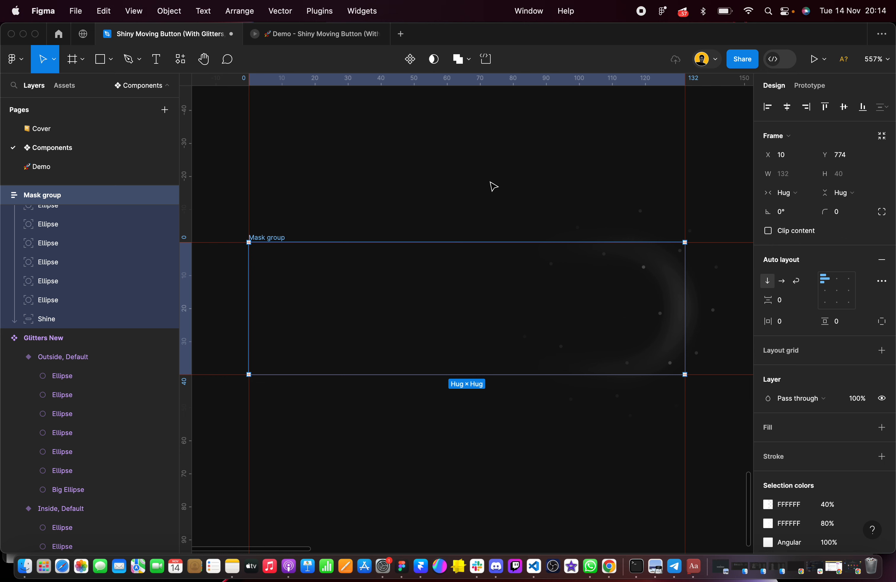
pyautogui.click(345, 197)
pyautogui.click(269, 236)
pyautogui.doubleClick(49, 197)
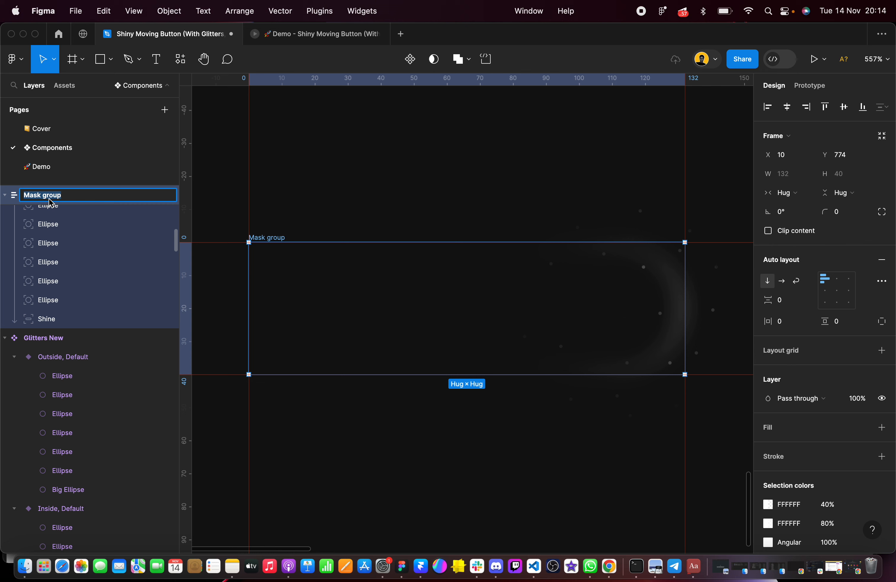
pyautogui.write('Moving Lines')
pyautogui.click(298, 202)
pyautogui.click(271, 237)
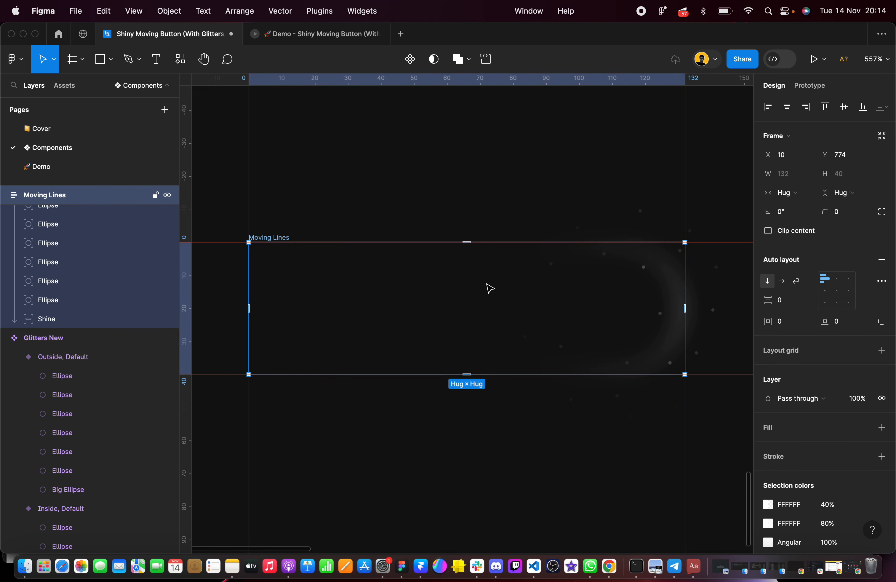
# Set the Moving Lines frame's corner radius to 1000
pyautogui.scroll(3, 654, 306)
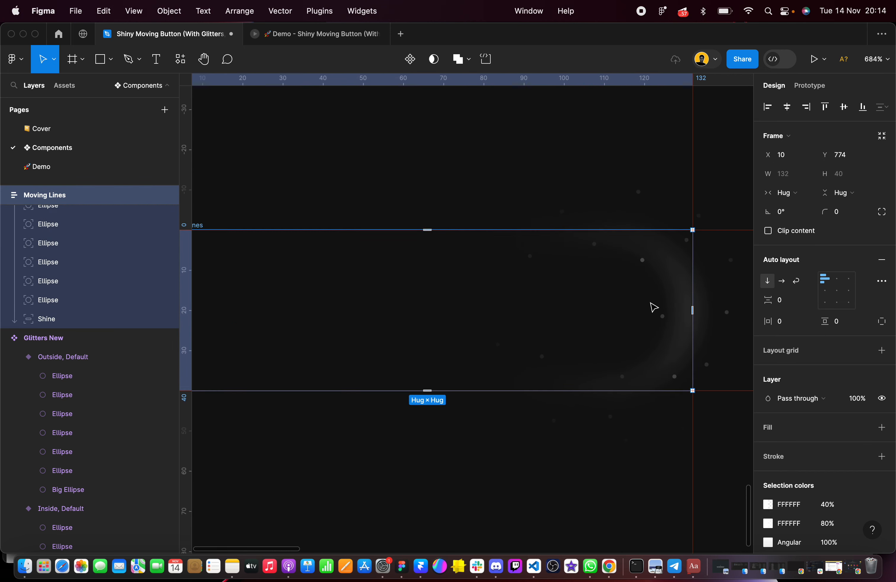
pyautogui.scroll(-3, 782, 378)
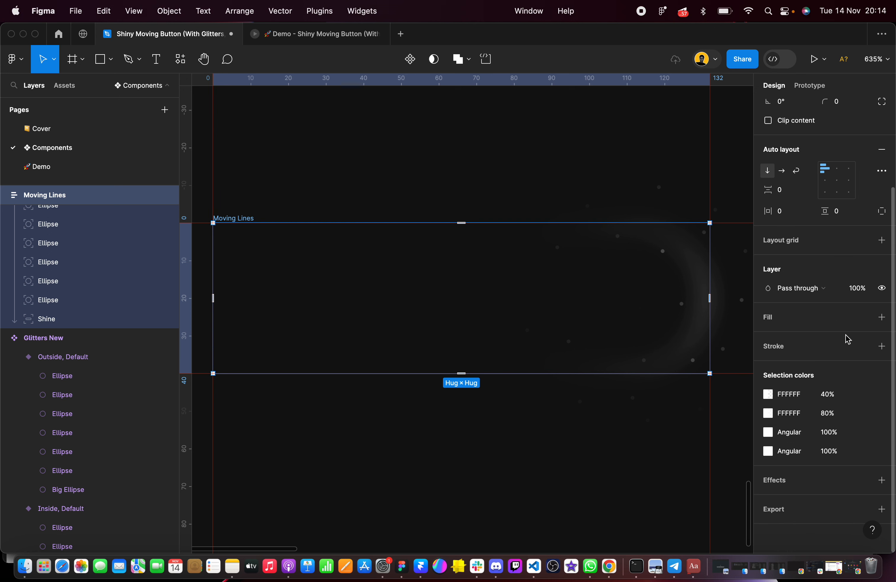
pyautogui.scroll(3, 794, 166)
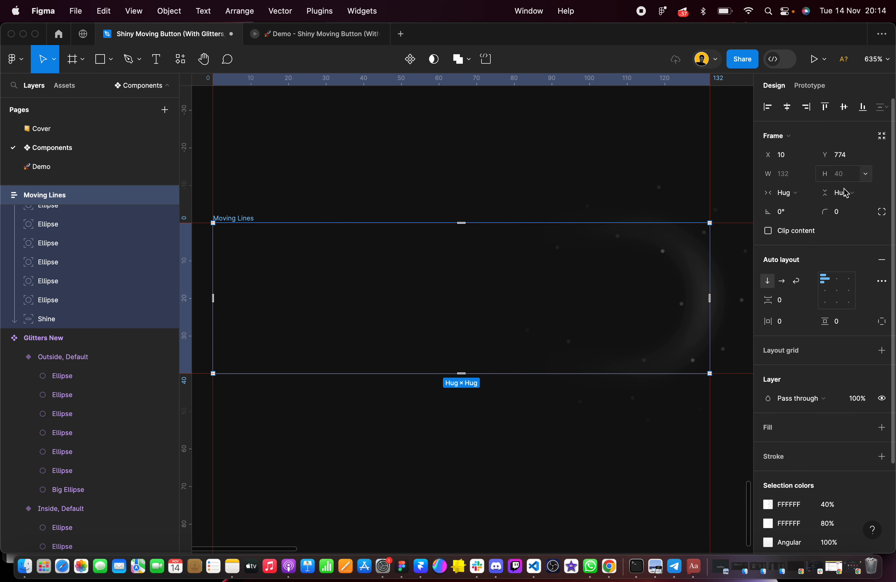
pyautogui.click(845, 215)
pyautogui.write('1000')
pyautogui.press('Return')
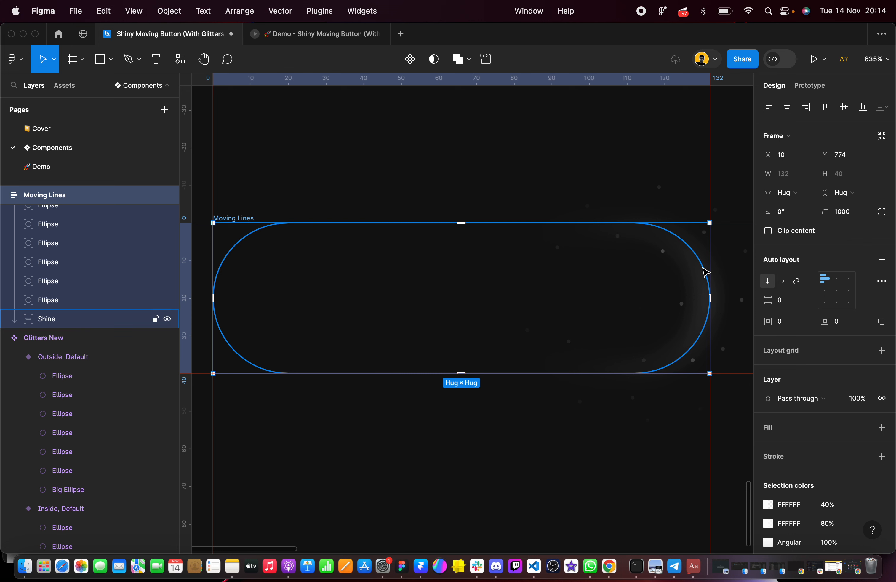
# Add a stroke to the Moving Lines frame and color it white, FFFFFF
pyautogui.scroll(-3, 843, 300)
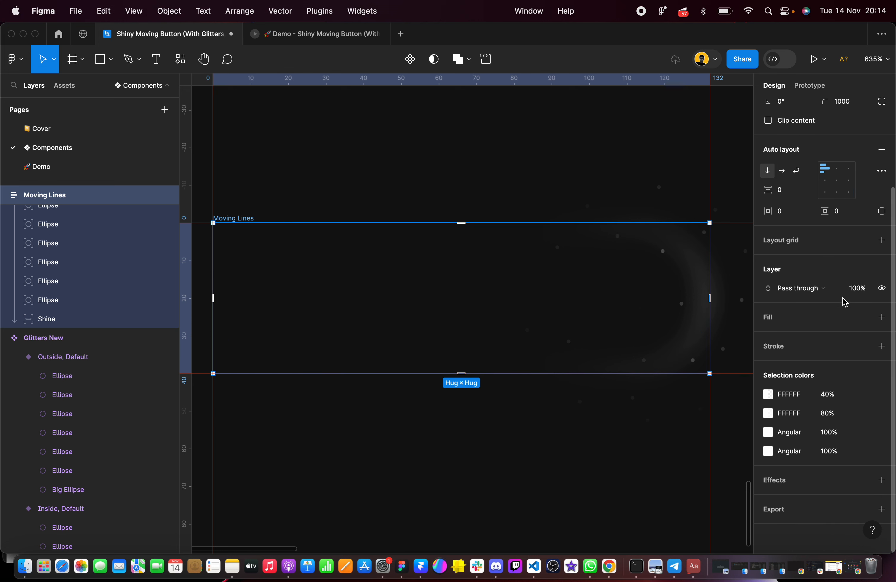
pyautogui.click(881, 346)
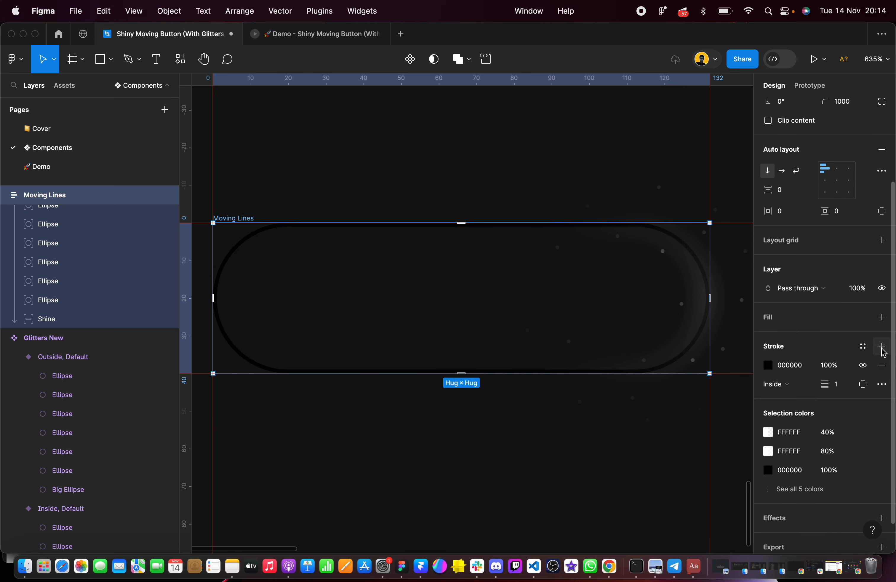
pyautogui.click(803, 364)
pyautogui.write('ffffff')
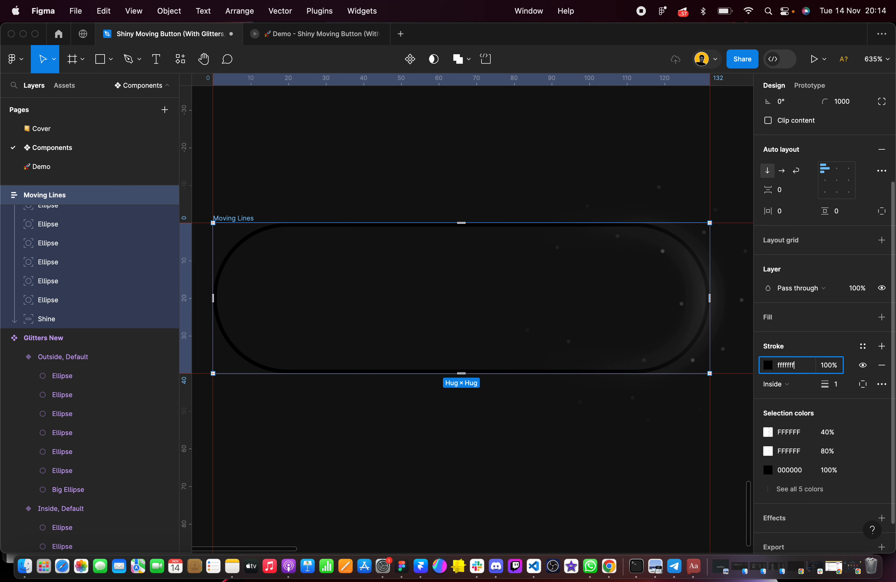
pyautogui.press('Return')
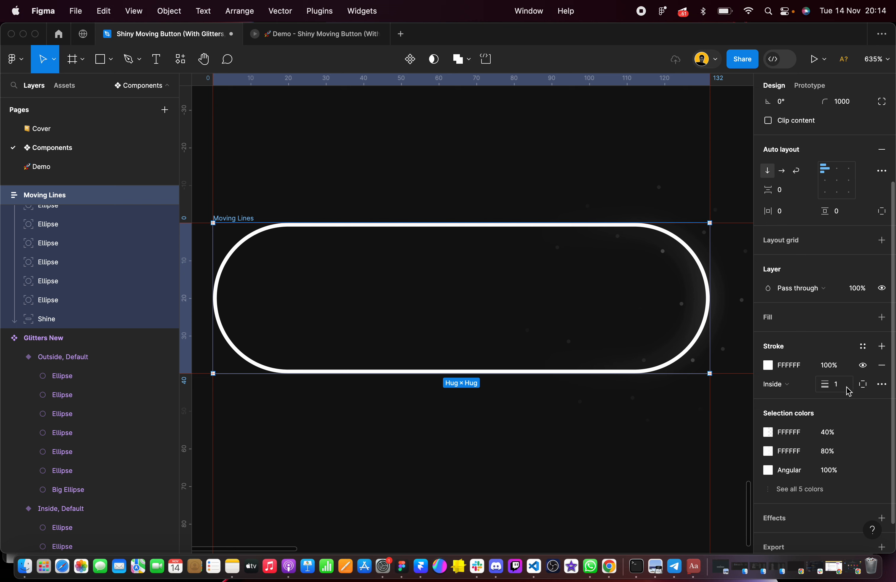
# Change the Moving Lines frame's stroke from a solid color to an angular gradient
pyautogui.click(769, 365)
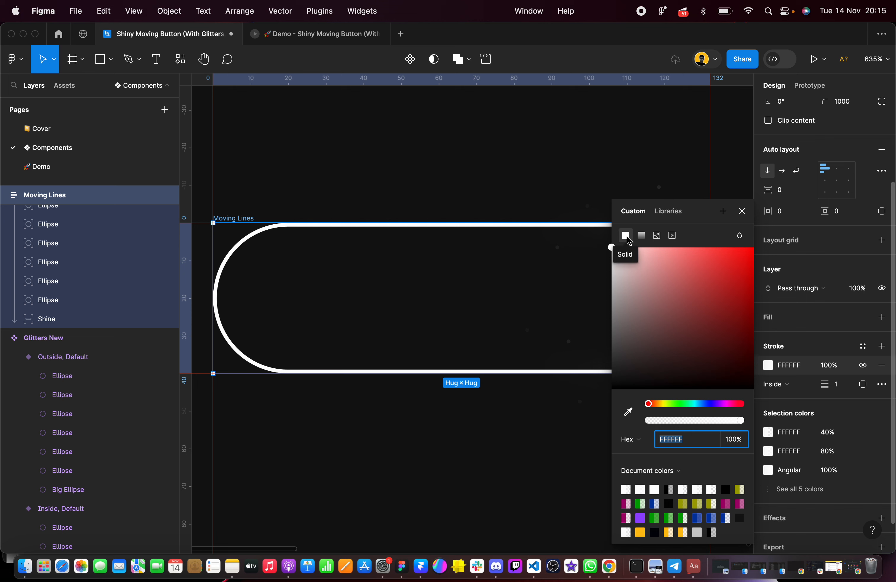
pyautogui.click(640, 237)
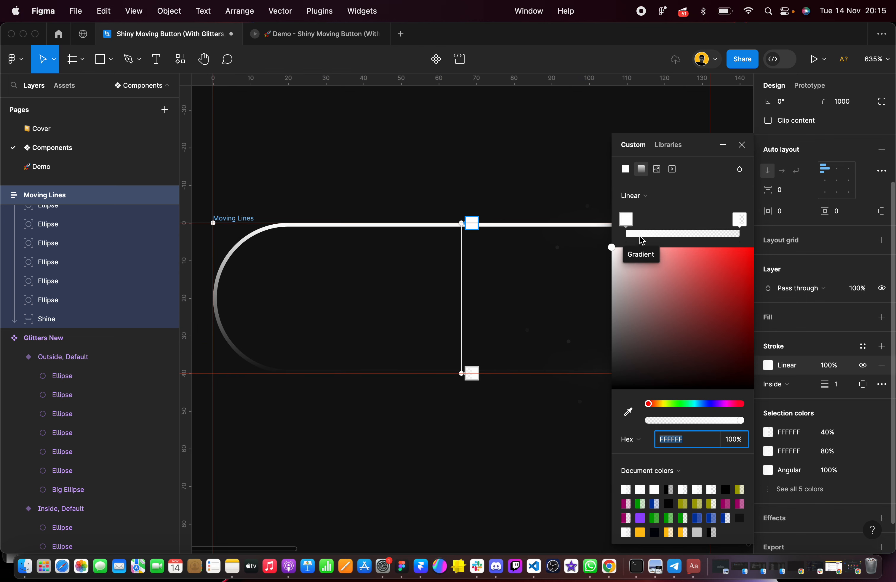
pyautogui.click(650, 200)
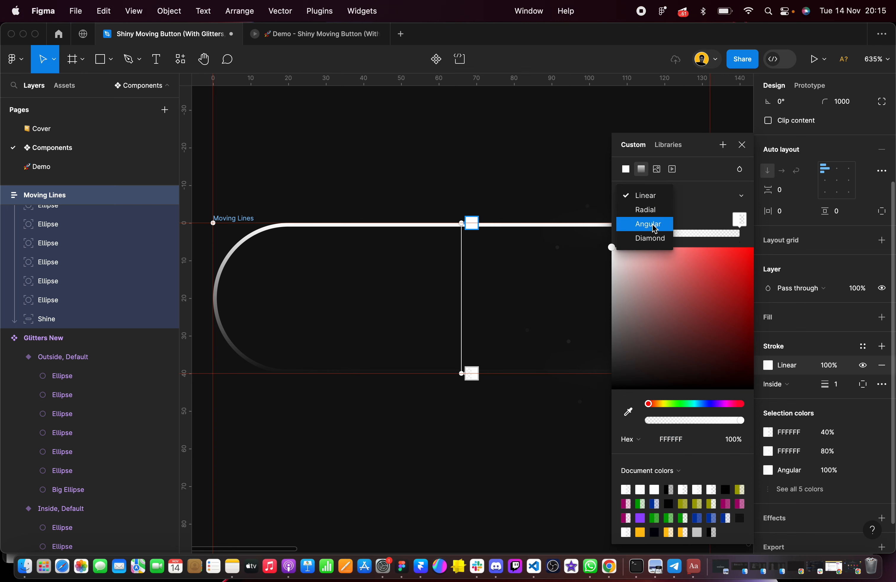
pyautogui.click(649, 224)
# Rotate the angular stroke gradient so its start points horizontally right, with the handle just outside the pill's right end
pyautogui.scroll(-5, 472, 250)
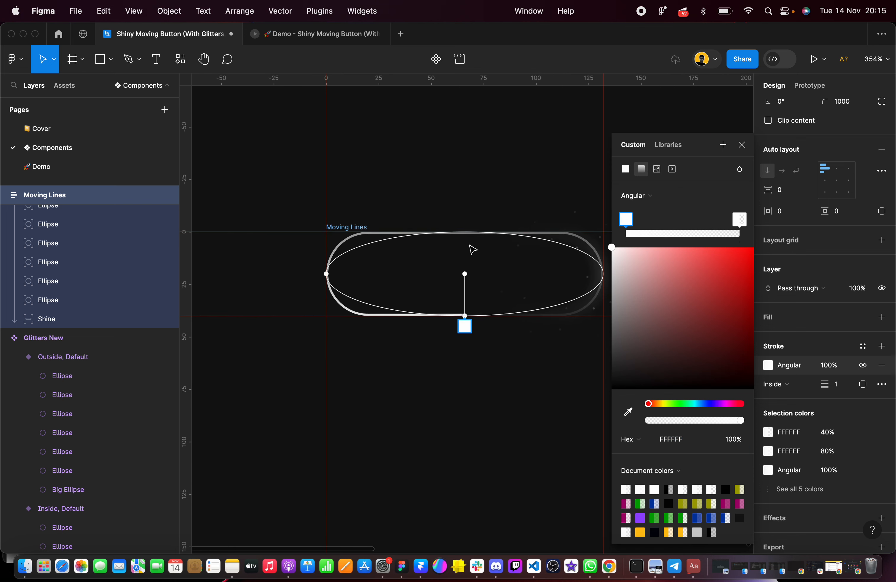
pyautogui.hscroll(5, 472, 250)
pyautogui.scroll(5, 339, 306)
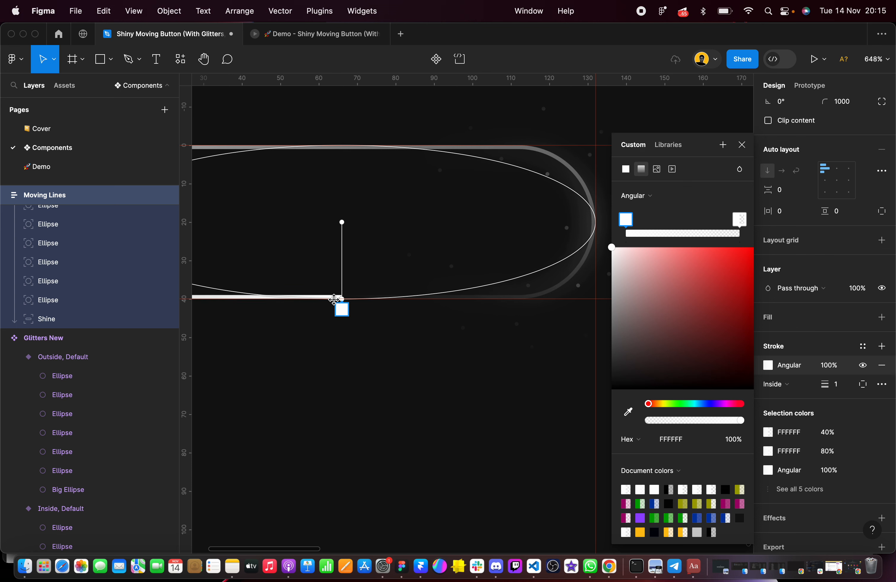
pyautogui.moveTo(340, 304)
pyautogui.mouseDown()
pyautogui.moveTo(541, 261)
pyautogui.moveTo(616, 222)
pyautogui.mouseUp()
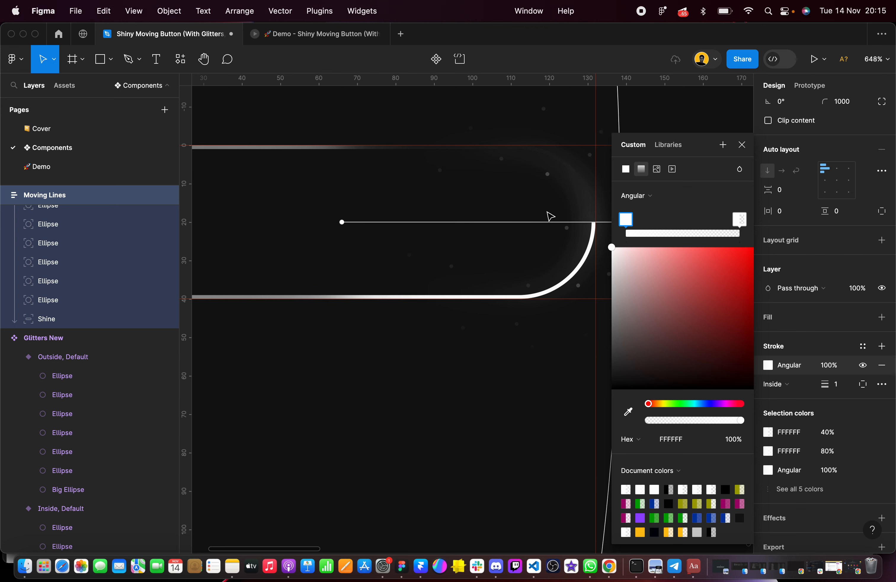
pyautogui.hscroll(5, 549, 215)
pyautogui.moveTo(467, 214); pyautogui.dragTo(494, 216)
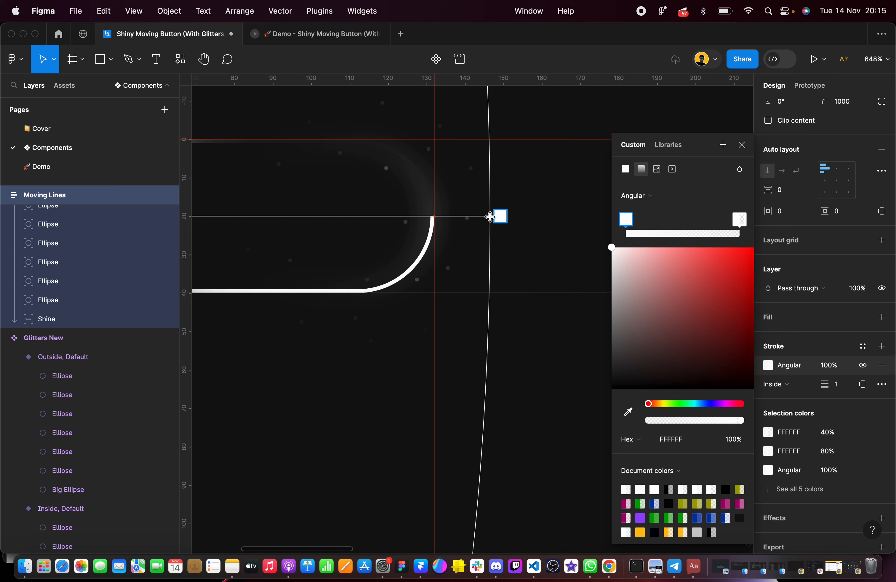
# Reshape the gradient's tall ellipse into a wide oval around the pill, extending slightly beyond its right end and below it
pyautogui.scroll(-10, 494, 217)
pyautogui.scroll(-5, 457, 342)
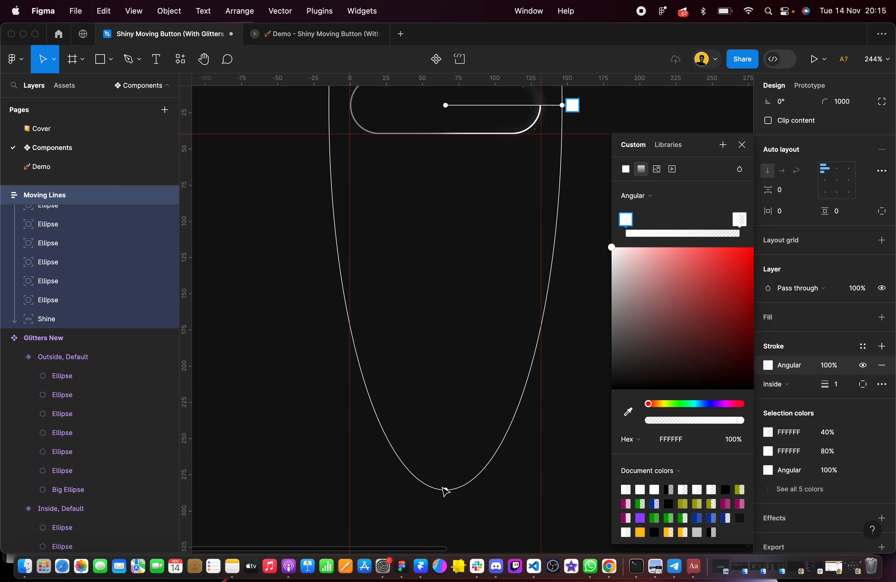
pyautogui.moveTo(443, 488); pyautogui.dragTo(456, 171)
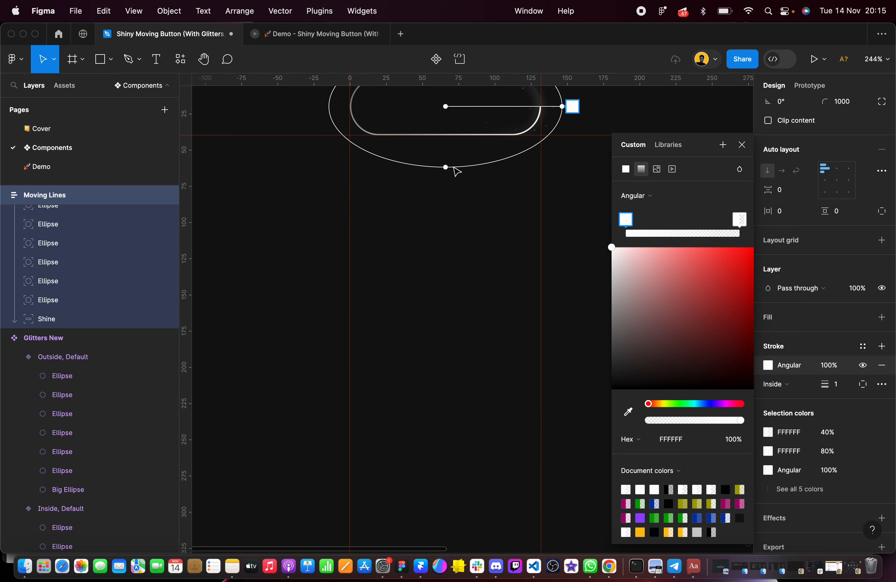
pyautogui.scroll(3, 480, 211)
pyautogui.scroll(2, 491, 226)
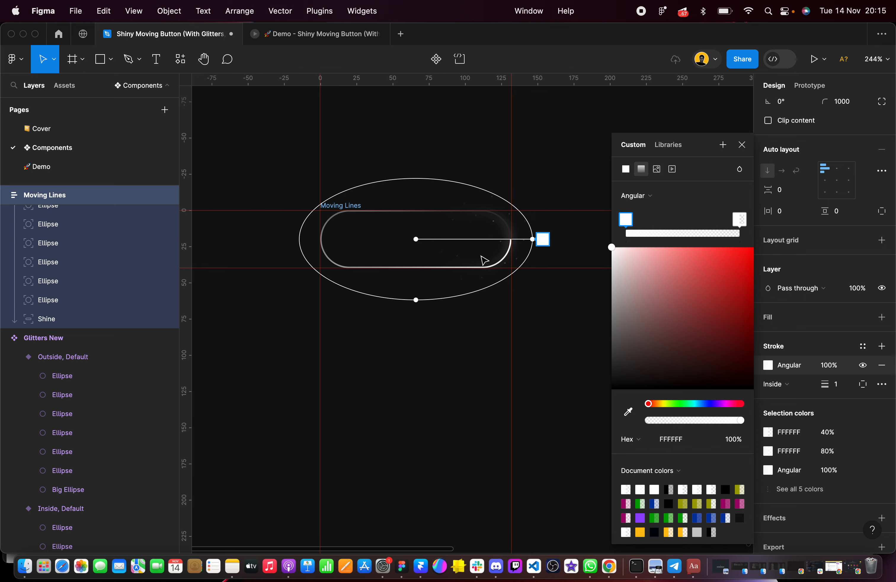
pyautogui.scroll(5, 417, 301)
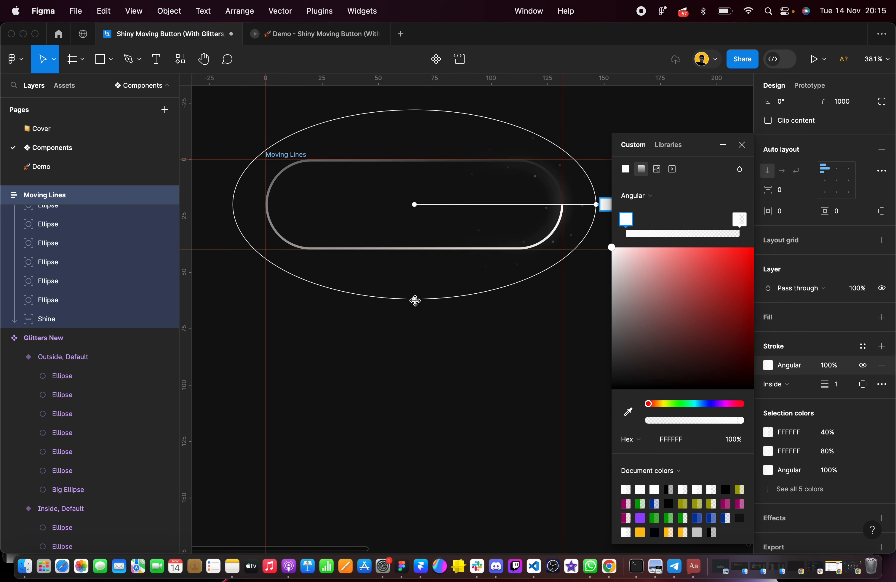
pyautogui.moveTo(415, 300); pyautogui.dragTo(414, 314)
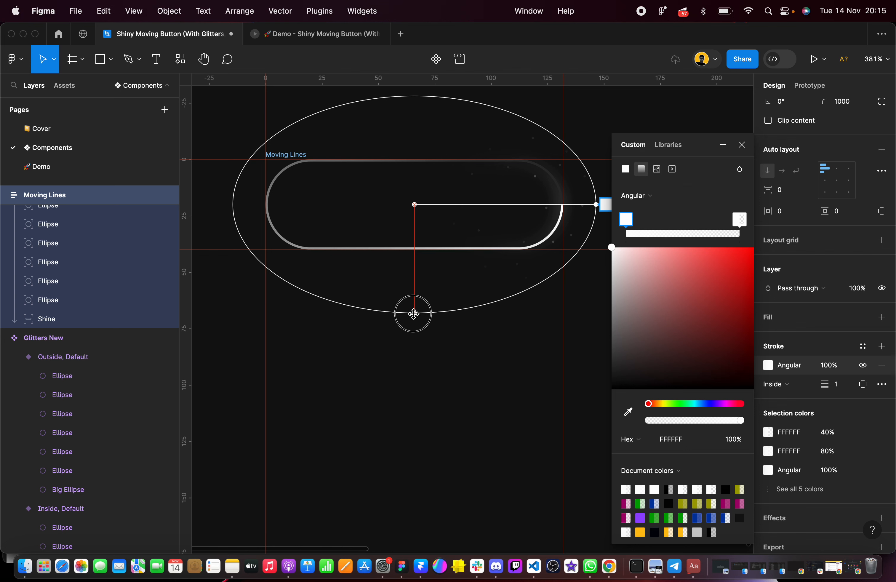
pyautogui.moveTo(414, 314); pyautogui.dragTo(414, 314)
pyautogui.hscroll(2, 440, 291)
pyautogui.moveTo(546, 220); pyautogui.dragTo(548, 220)
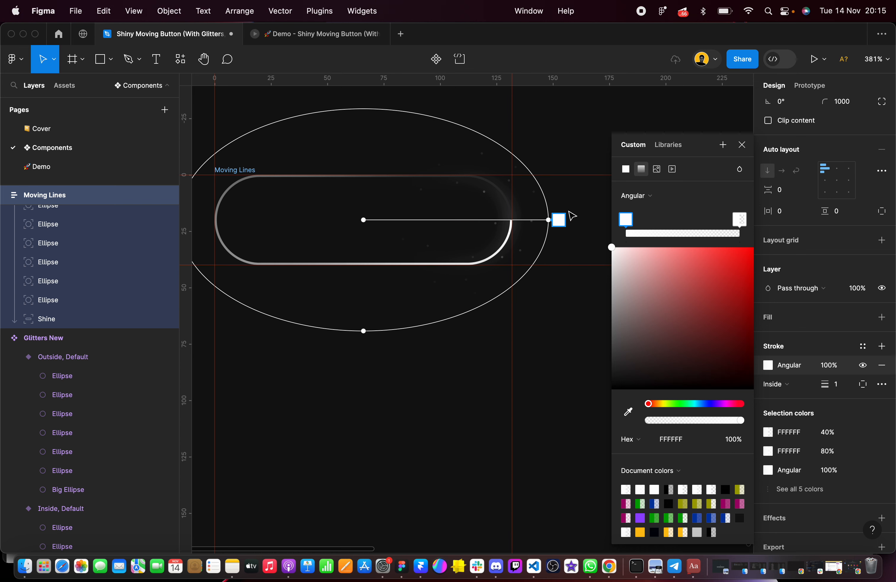
# Set the gradient's end stop to 50% opacity and delete that stop
pyautogui.click(740, 220)
pyautogui.click(730, 441)
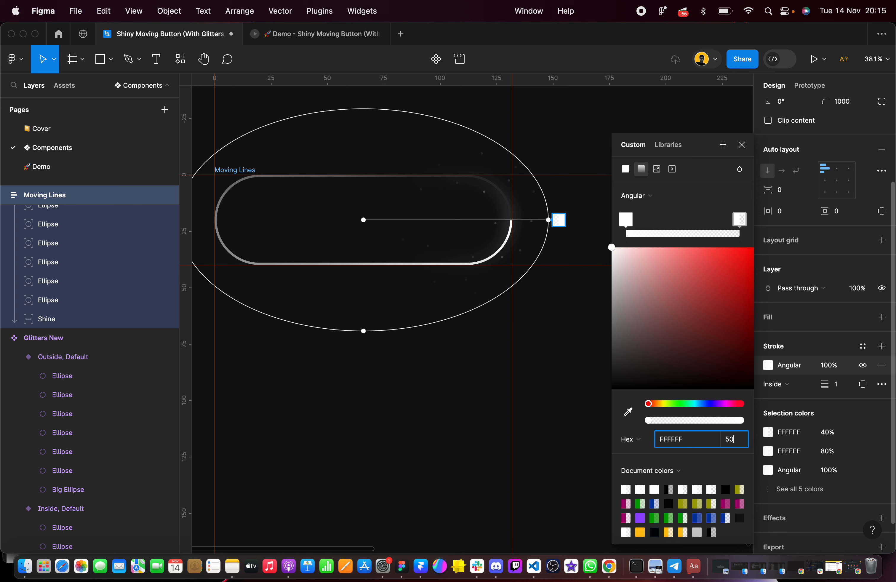
pyautogui.press('Return')
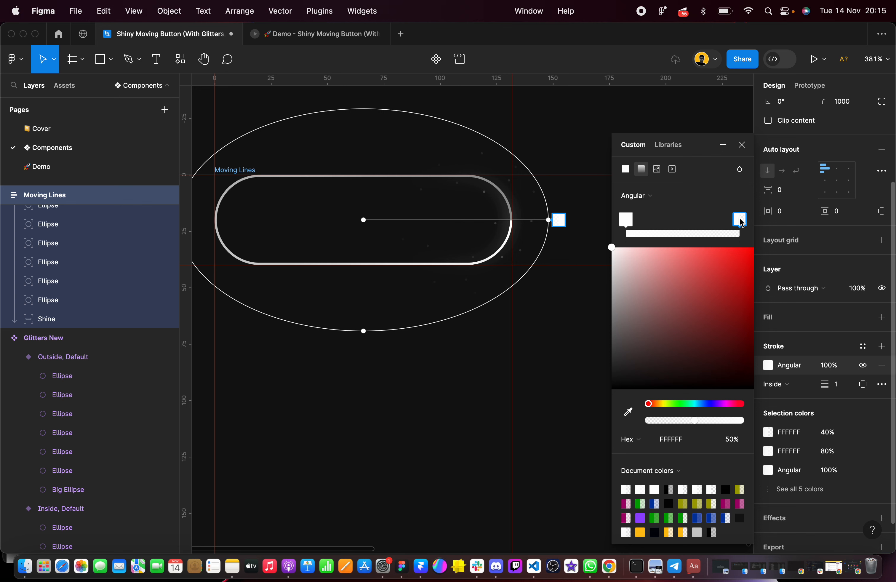
pyautogui.press('BackSpace')
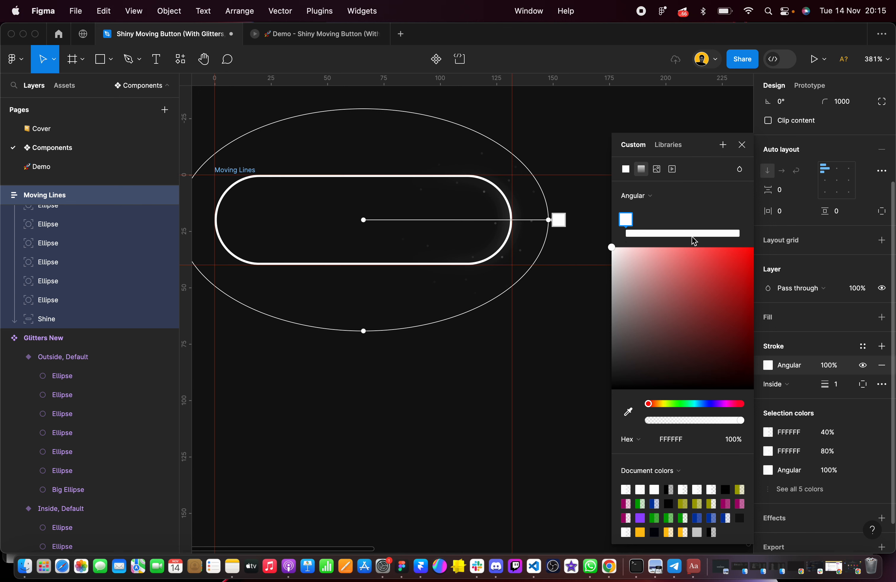
# Set the remaining white gradient stop's opacity to 50%
pyautogui.click(626, 217)
pyautogui.click(733, 441)
pyautogui.write('50')
pyautogui.press('Return')
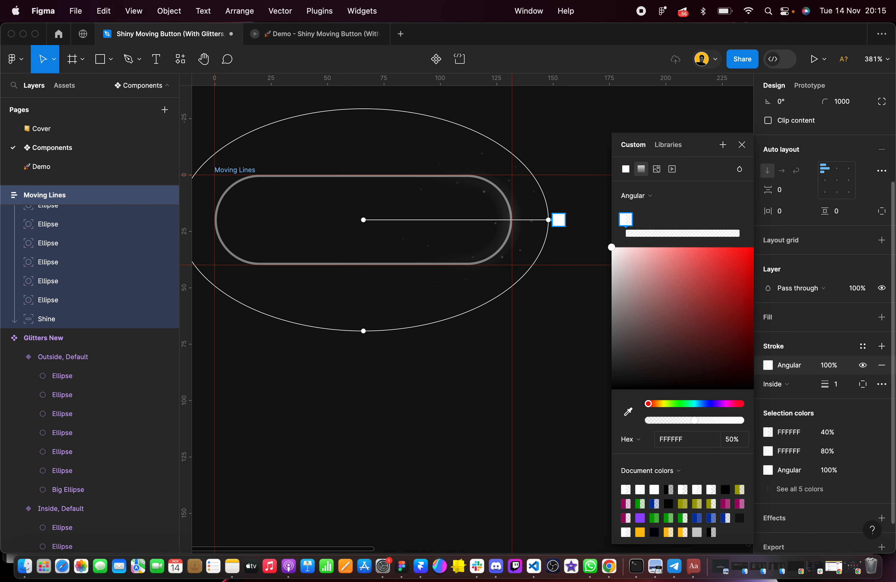
# Add a gradient stop on the oval's upper-right arc and set its opacity to 0%
pyautogui.click(454, 120)
pyautogui.click(733, 441)
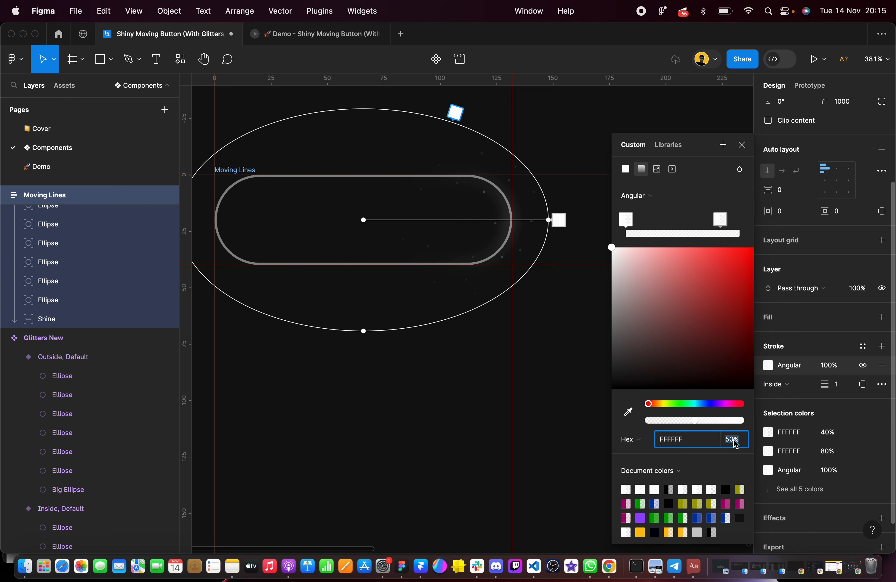
pyautogui.write('0')
pyautogui.press('Return')
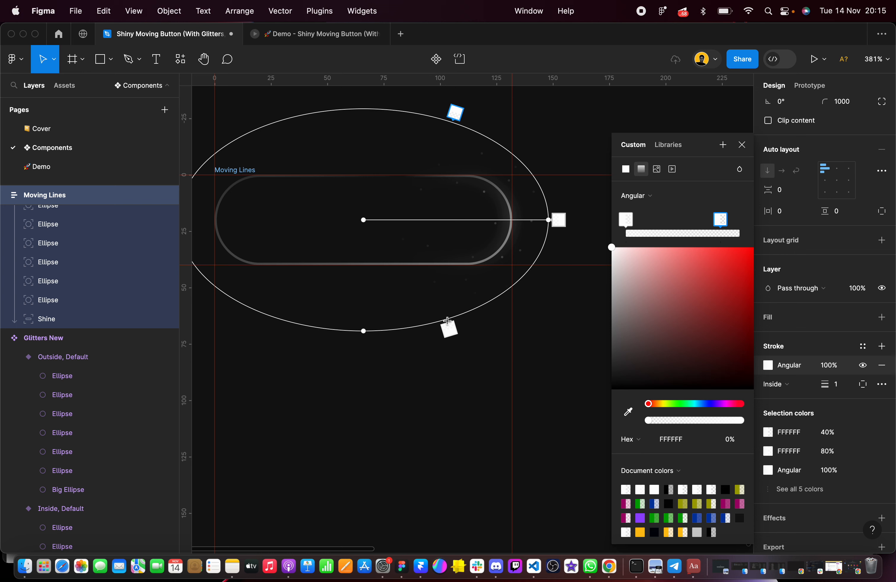
# Add a matching gradient stop on the oval's lower-right arc with 0% opacity and deselect the frame
pyautogui.click(447, 320)
pyautogui.click(733, 439)
pyautogui.write('0')
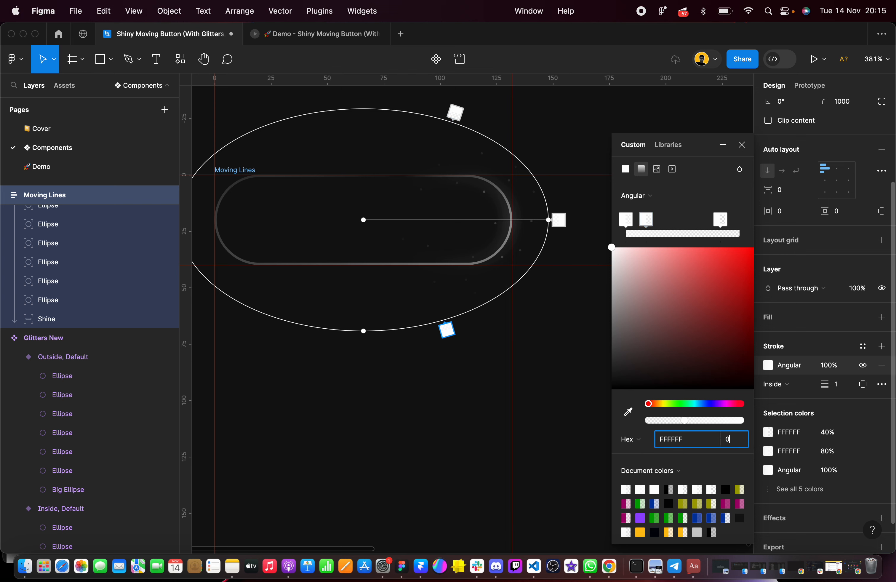
pyautogui.press('Return')
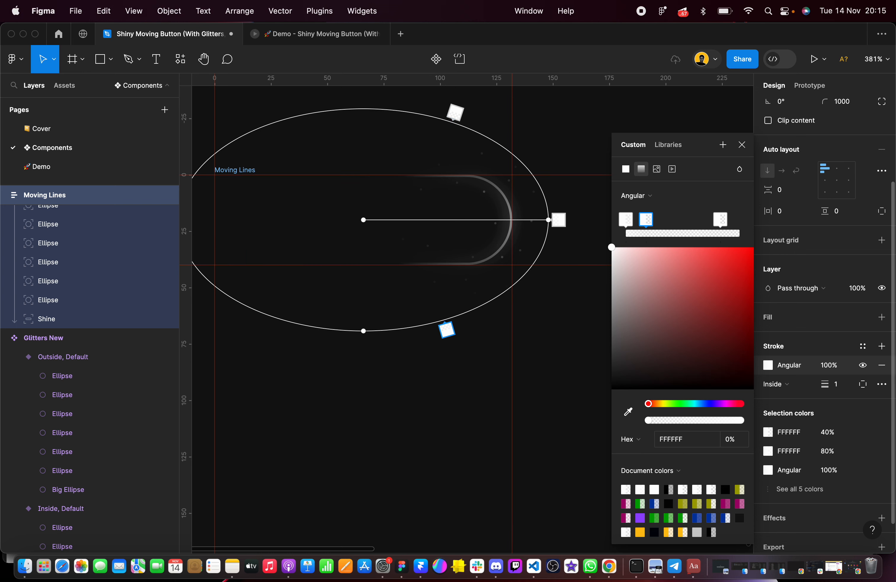
pyautogui.click(489, 348)
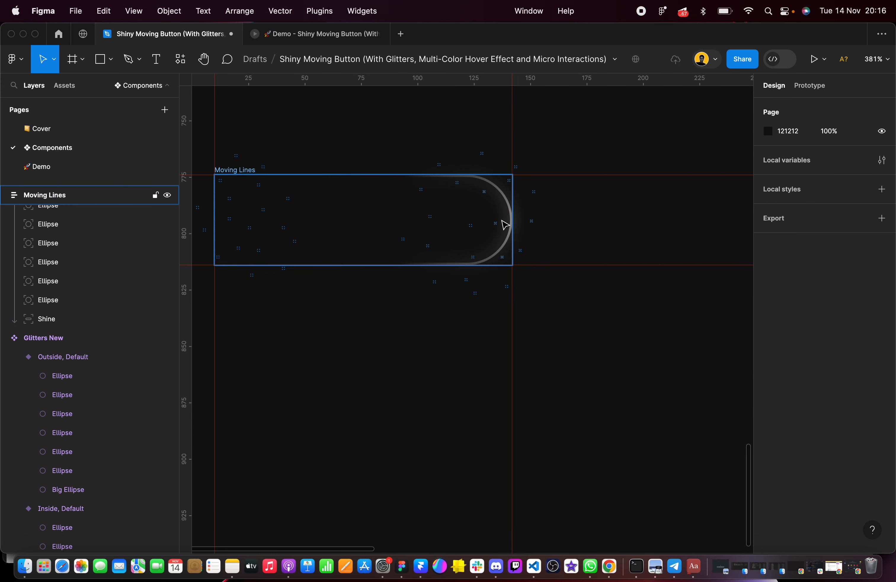
# Place a copy of the existing Moving Lines component's Right variant directly above the new Moving Lines frame
pyautogui.scroll(-5, 502, 221)
pyautogui.scroll(3, 502, 221)
pyautogui.scroll(2, 476, 196)
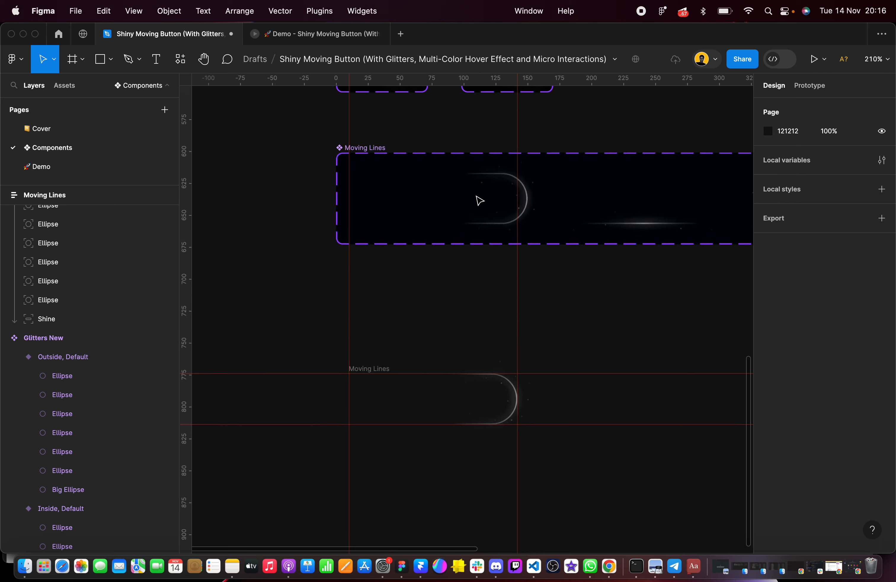
pyautogui.scroll(3, 479, 200)
pyautogui.click(484, 182)
pyautogui.scroll(-5, 479, 189)
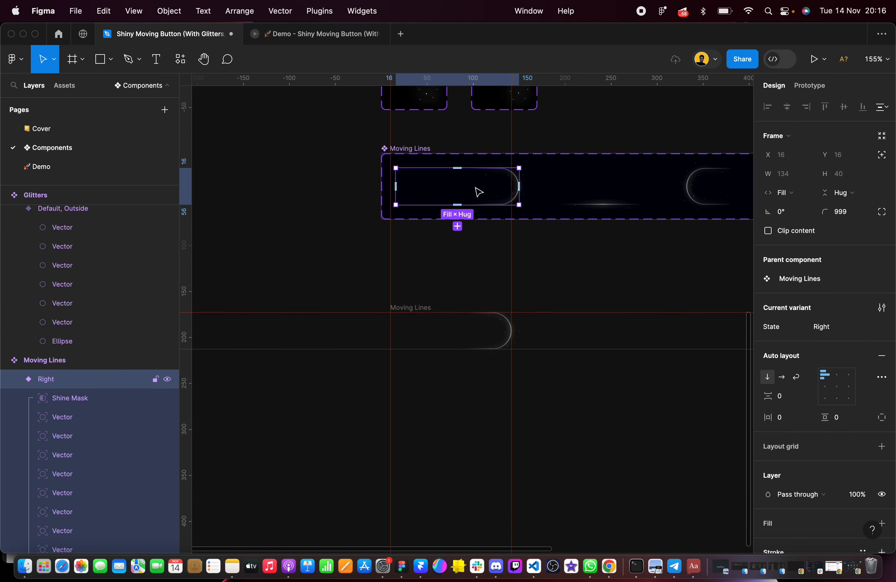
pyautogui.moveTo(479, 192); pyautogui.dragTo(474, 285)
pyautogui.scroll(5, 474, 286)
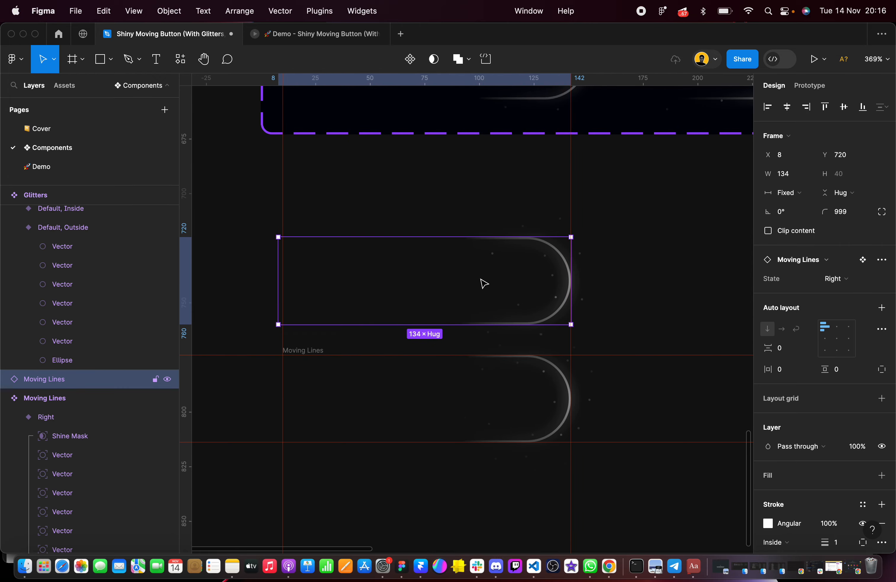
# Compare the stroke fade, shine and glitter dots of the copied Right variant with the new Moving Lines frame
pyautogui.scroll(-5, 484, 283)
pyautogui.scroll(5, 490, 290)
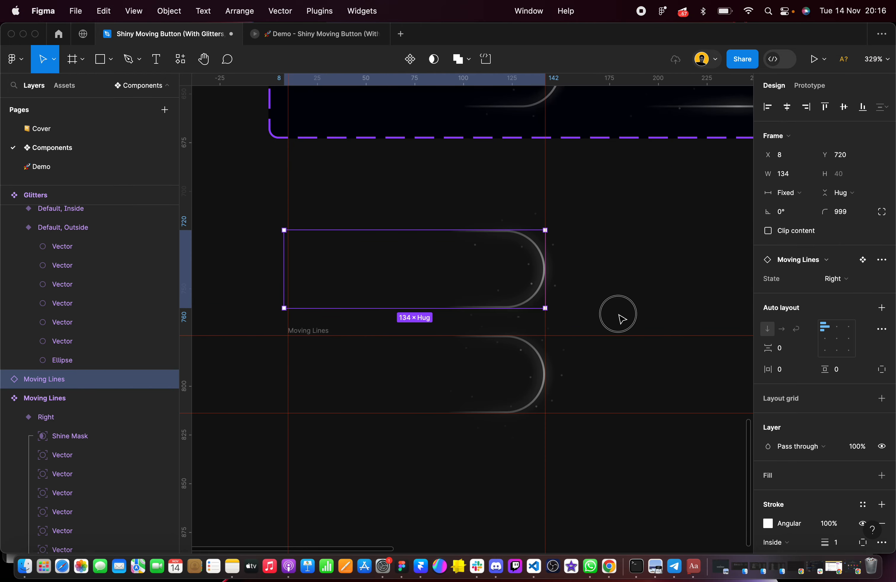
pyautogui.click(620, 318)
pyautogui.scroll(5, 614, 278)
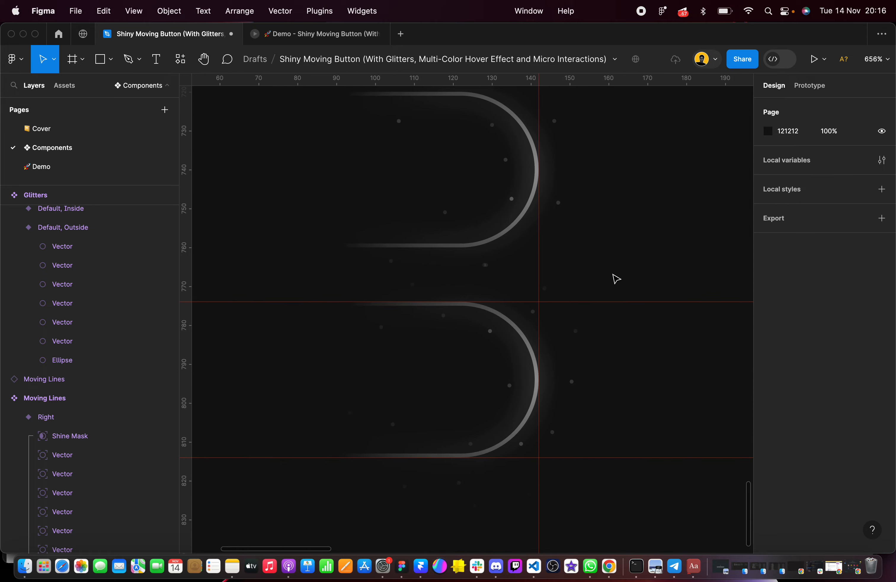
pyautogui.scroll(-2, 616, 279)
pyautogui.click(619, 259)
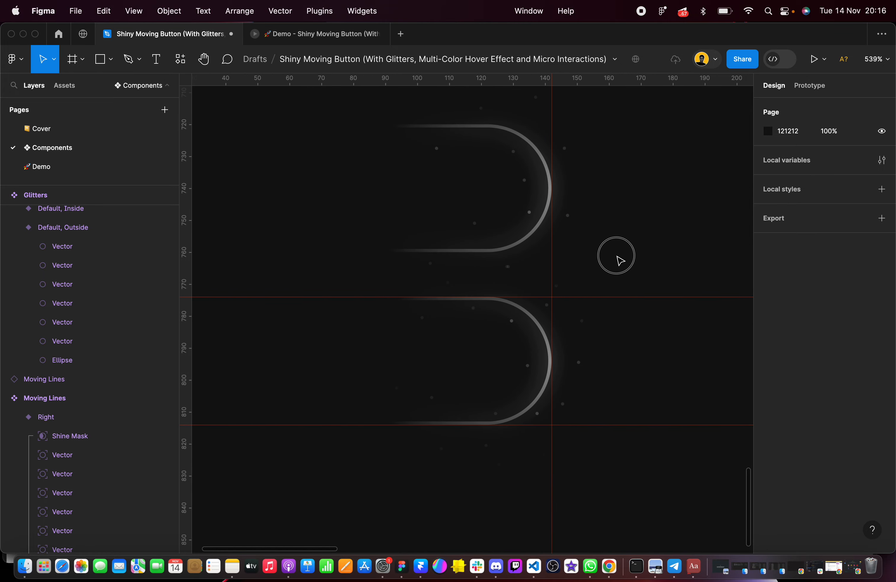
pyautogui.hscroll(-2, 586, 253)
pyautogui.scroll(1, 585, 253)
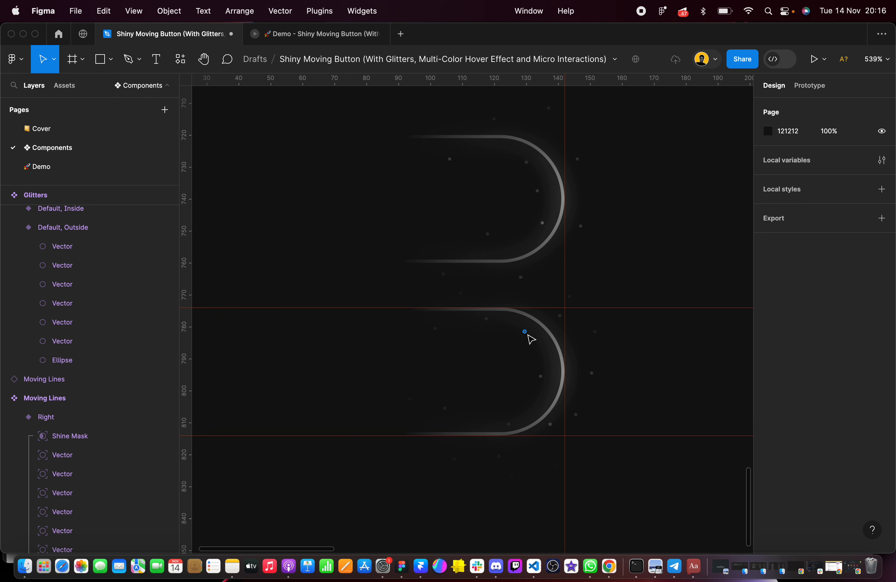
pyautogui.scroll(-5, 590, 283)
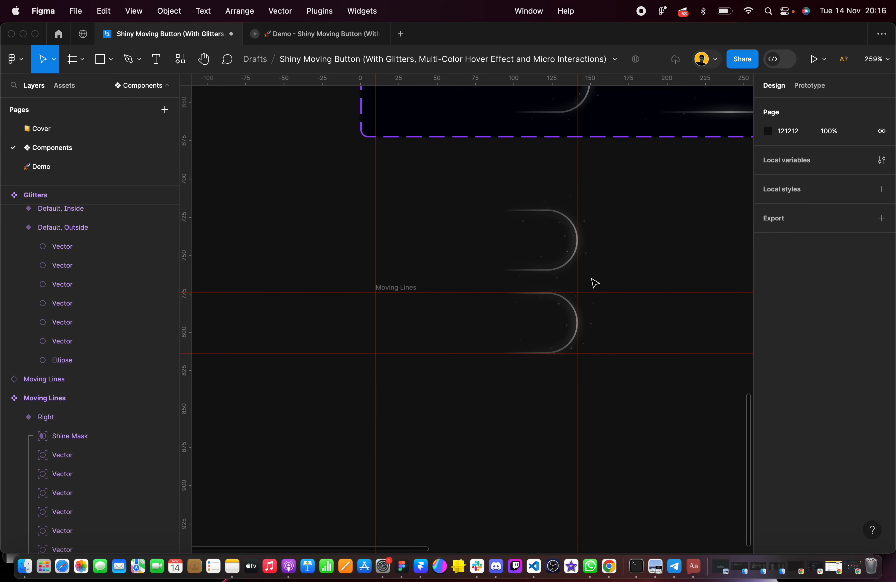
# Delete the copied Right variant above the new Moving Lines frame
pyautogui.click(568, 247)
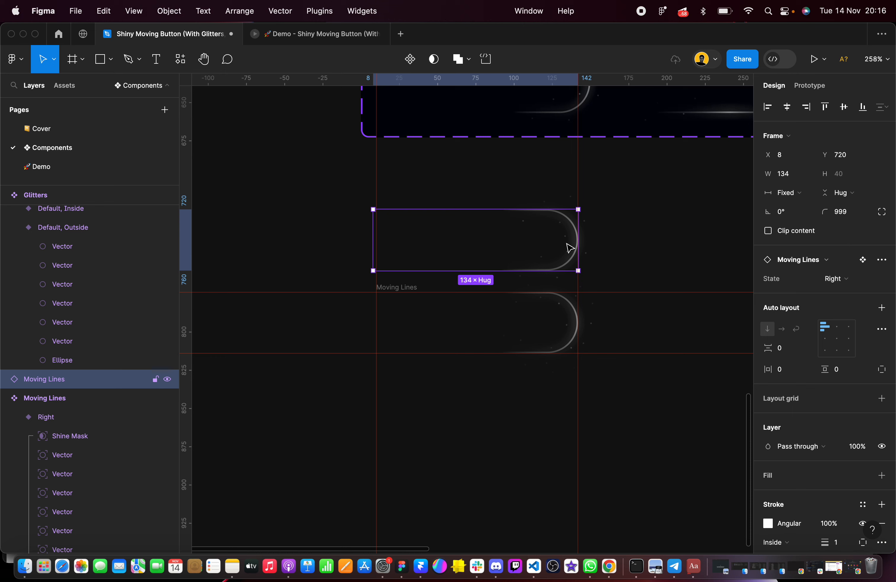
pyautogui.press('Delete')
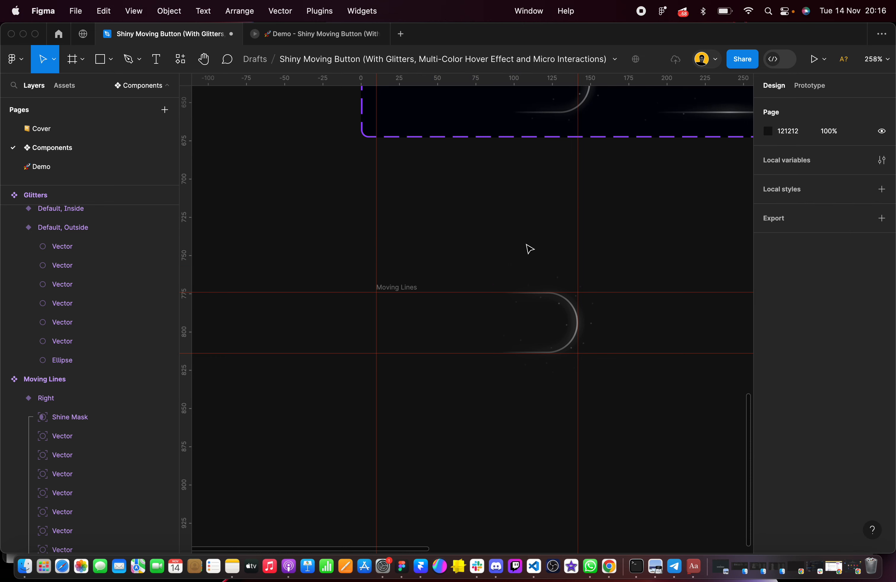
# Delete the two vertical and two horizontal ruler guides around the new Moving Lines frame
pyautogui.moveTo(315, 216); pyautogui.dragTo(465, 240)
pyautogui.click(375, 241)
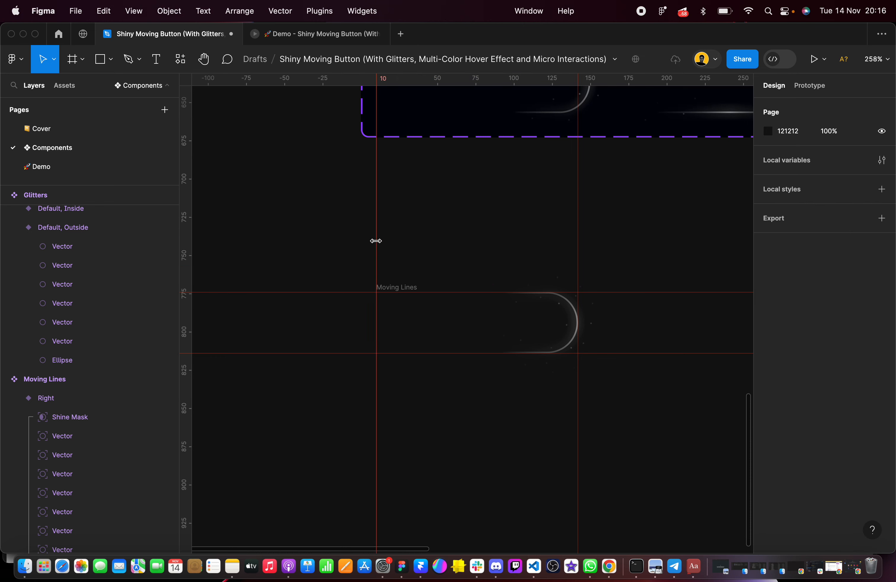
pyautogui.press('Delete')
pyautogui.click(578, 239)
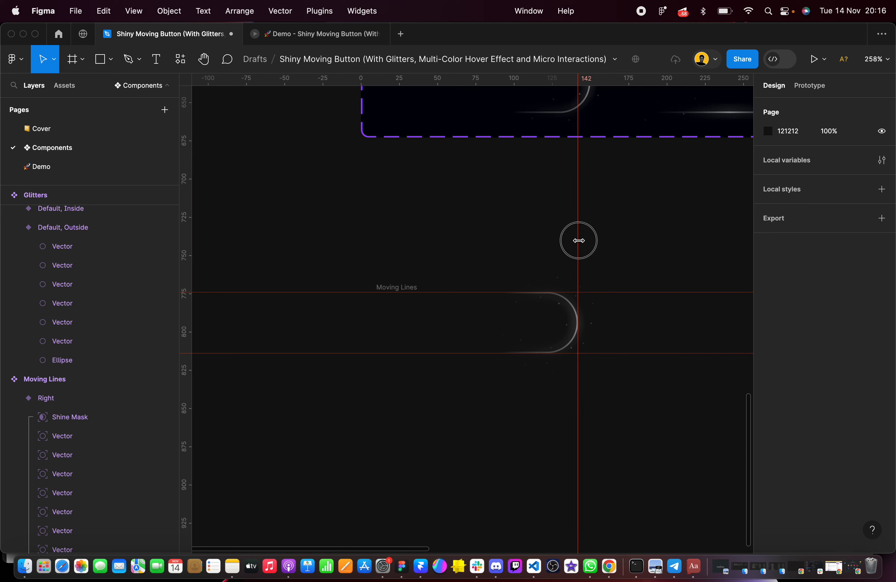
pyautogui.press('Delete')
pyautogui.click(601, 292)
pyautogui.press('Delete')
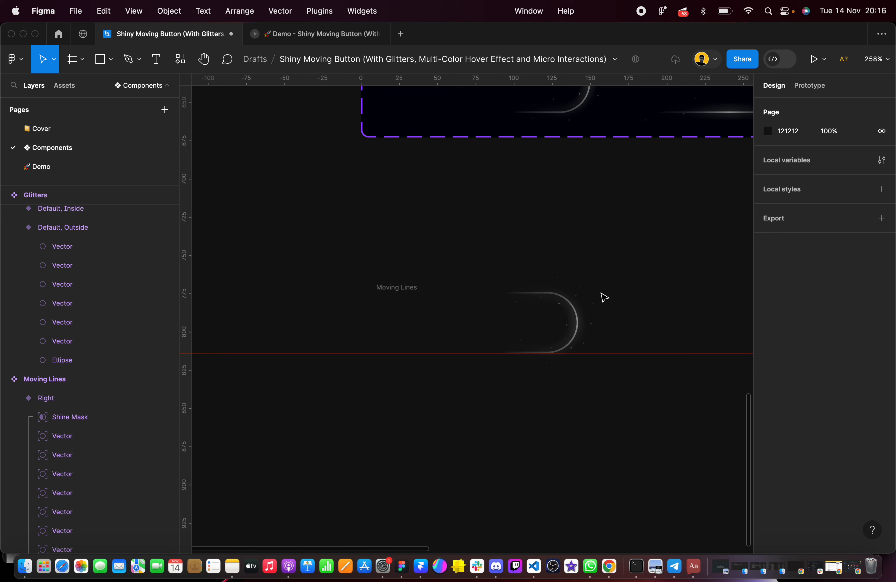
pyautogui.click(620, 353)
pyautogui.press('Delete')
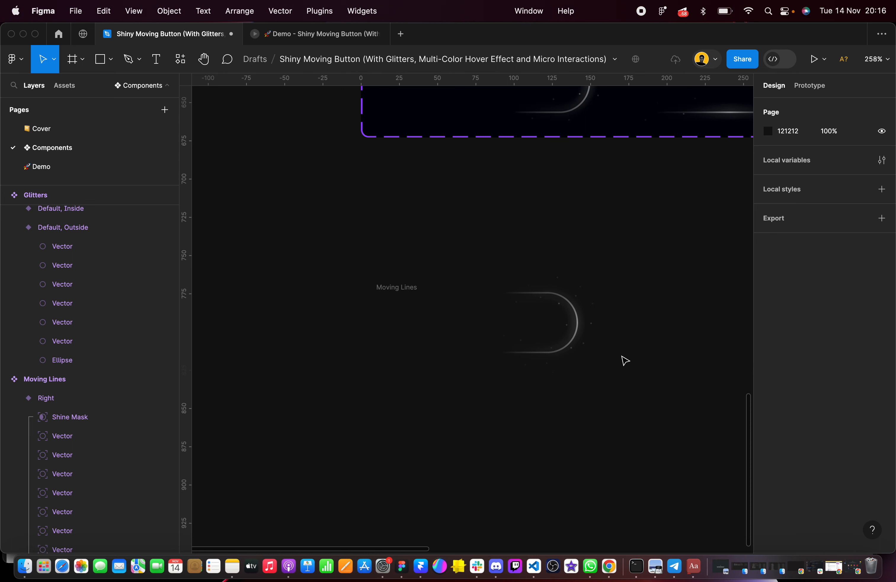
# Rename the new Moving Lines frame as Right
pyautogui.scroll(2, 415, 310)
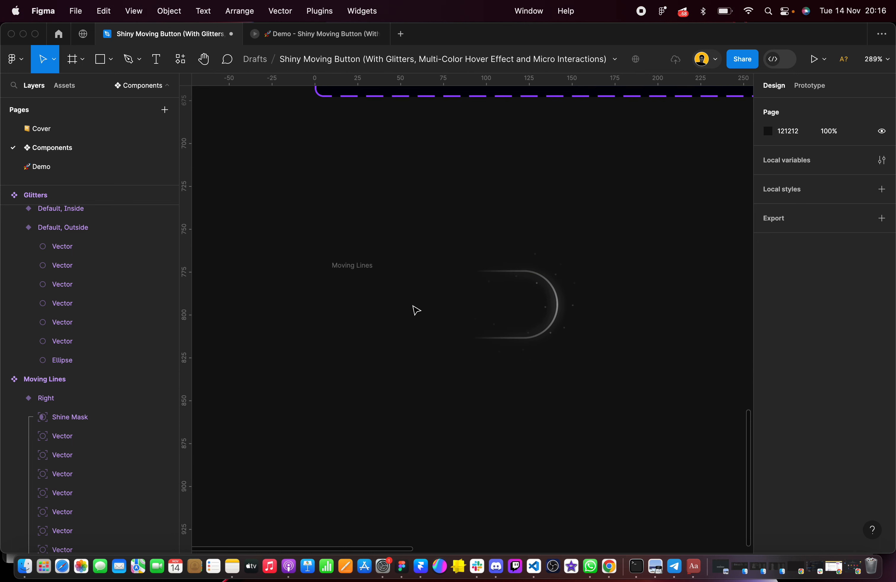
pyautogui.click(347, 271)
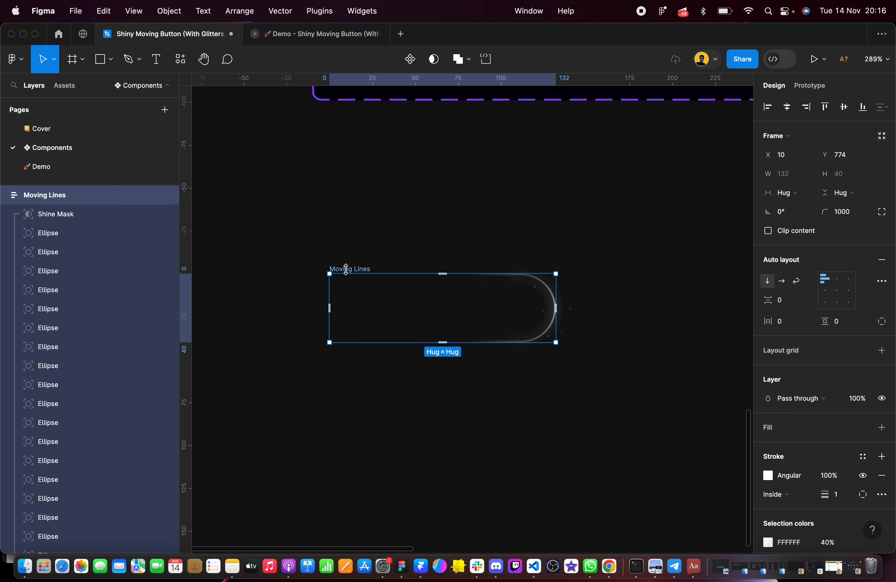
pyautogui.doubleClick(75, 196)
pyautogui.write('R')
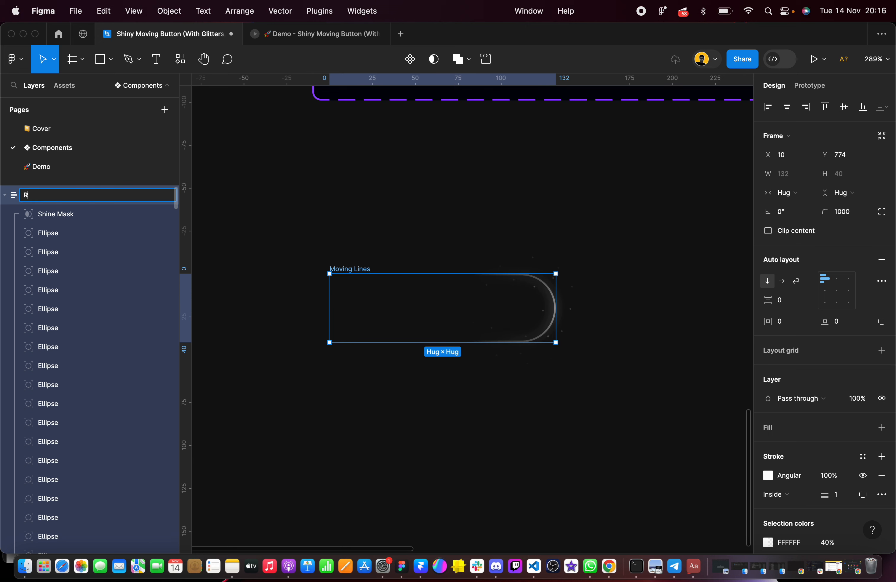
pyautogui.write('ight')
pyautogui.click(346, 202)
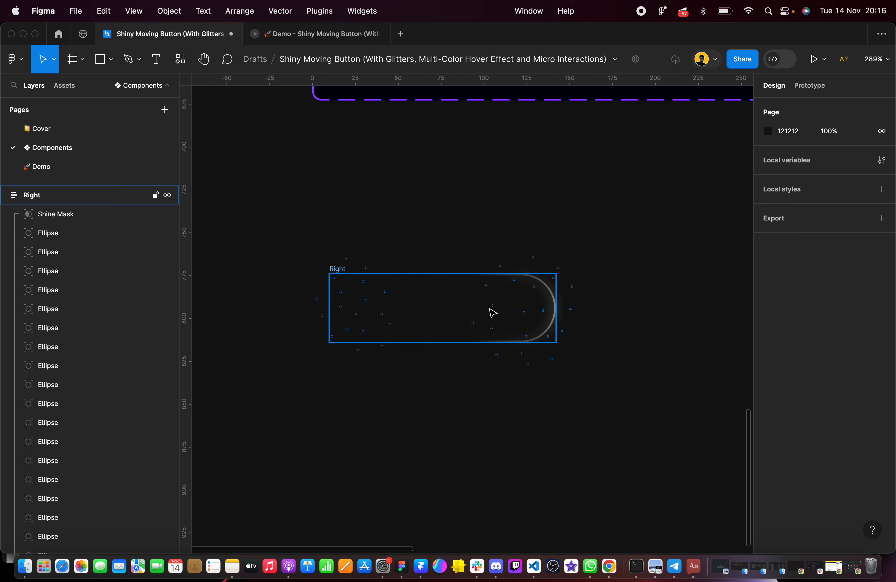
# Examine the new Right frame alongside the right, bottom, left and top variants of the existing Moving Lines component
pyautogui.scroll(3, 490, 313)
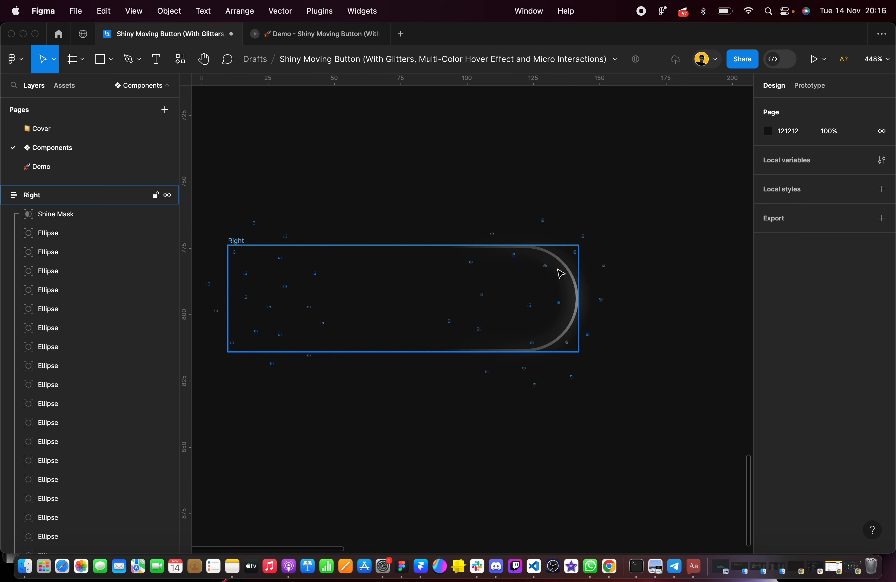
pyautogui.hscroll(-2, 561, 273)
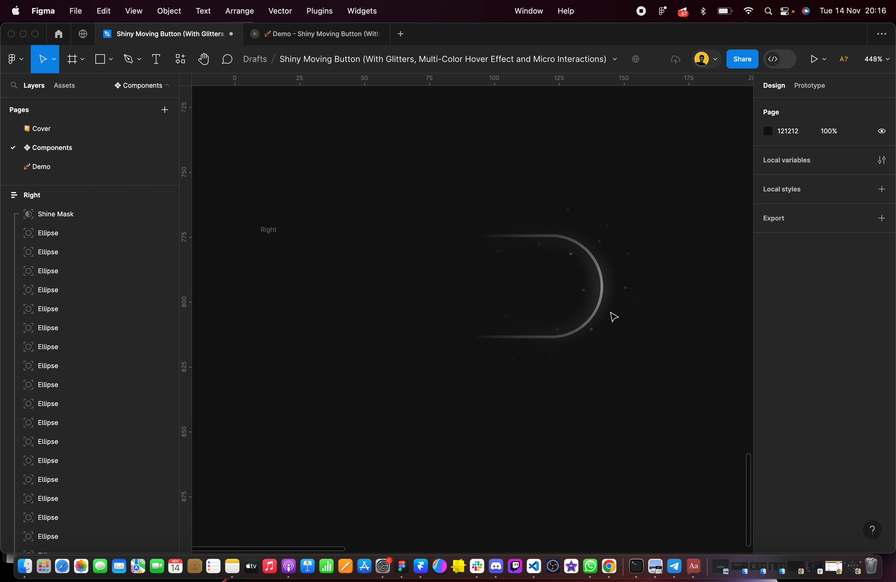
pyautogui.scroll(-5, 612, 316)
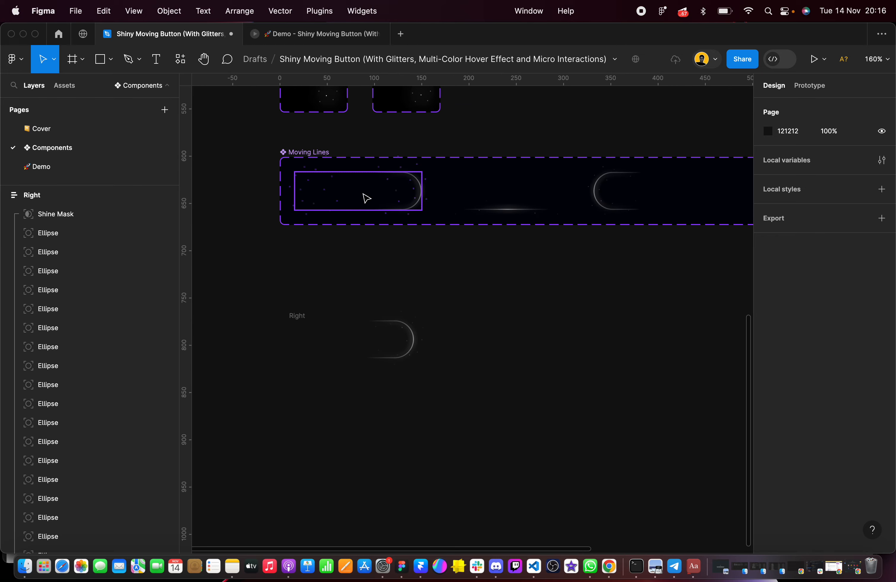
pyautogui.hscroll(5, 374, 193)
pyautogui.scroll(2, 440, 207)
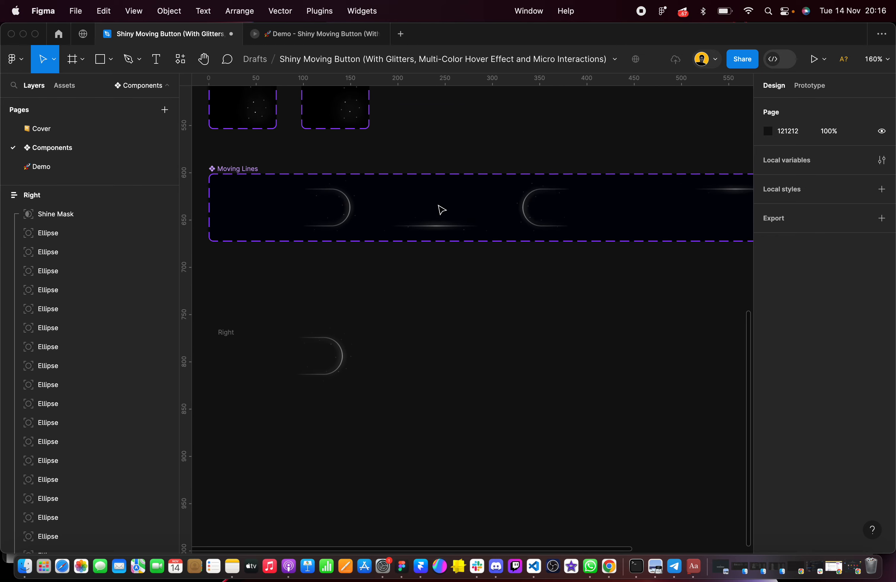
pyautogui.scroll(-2, 438, 206)
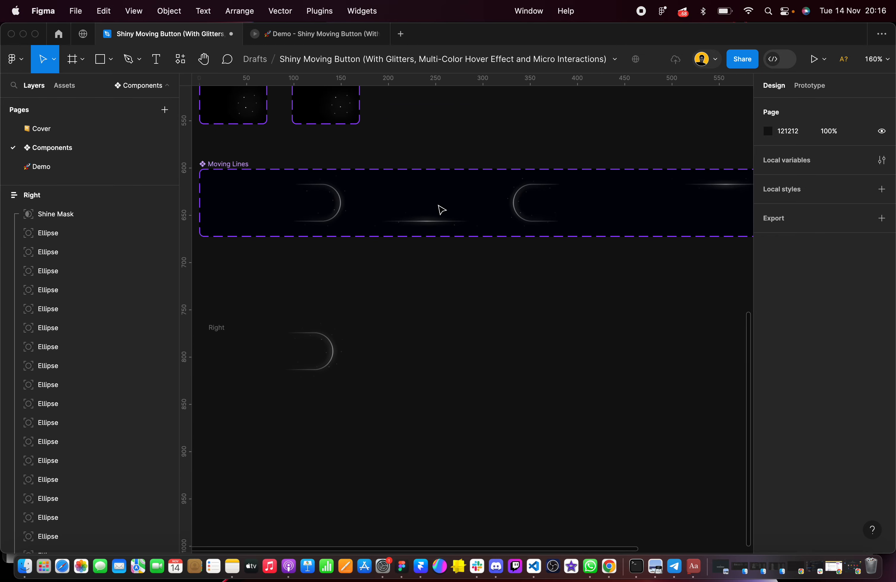
pyautogui.click(339, 348)
pyautogui.click(380, 285)
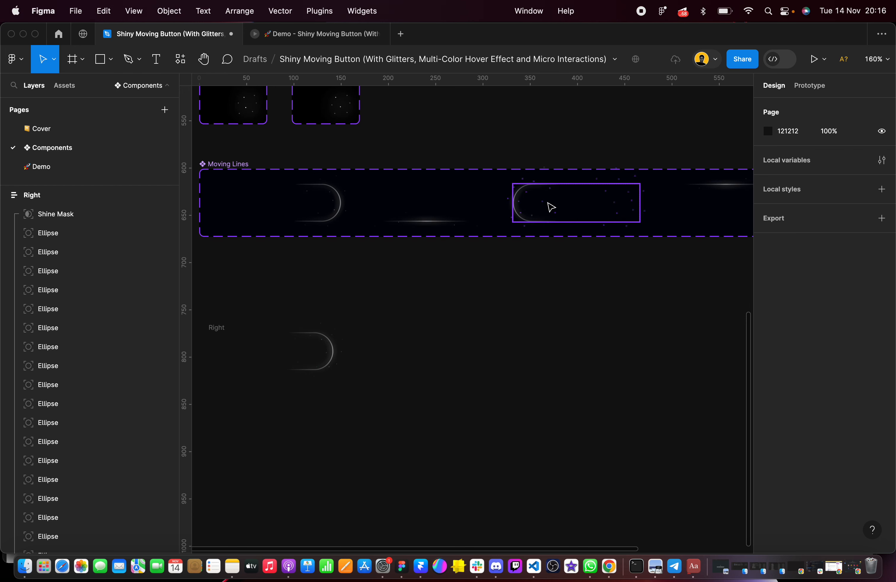
pyautogui.scroll(5, 547, 204)
pyautogui.scroll(-5, 490, 196)
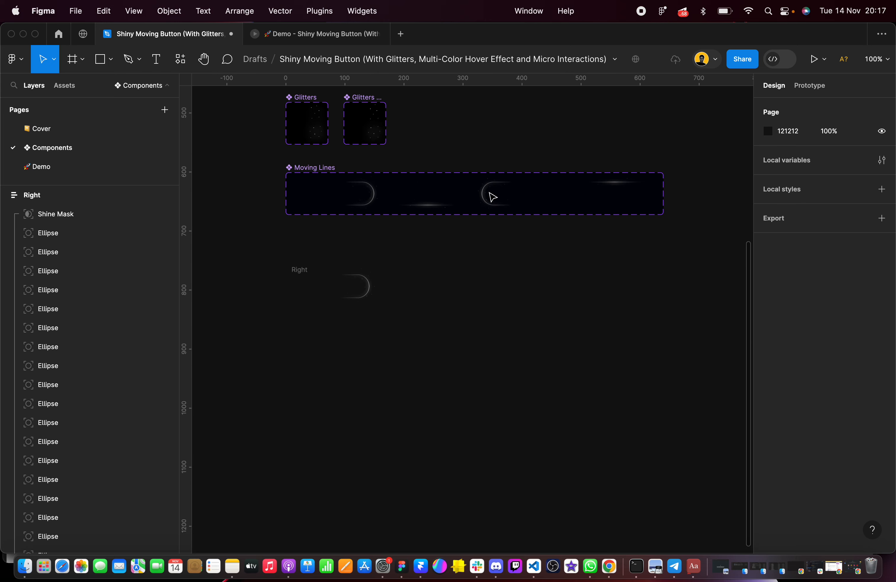
pyautogui.scroll(-2, 416, 220)
pyautogui.scroll(1, 359, 240)
pyautogui.scroll(1, 340, 242)
# Duplicate the Right frame beside the original at X 163 and rename the copy as Bottom
pyautogui.click(324, 244)
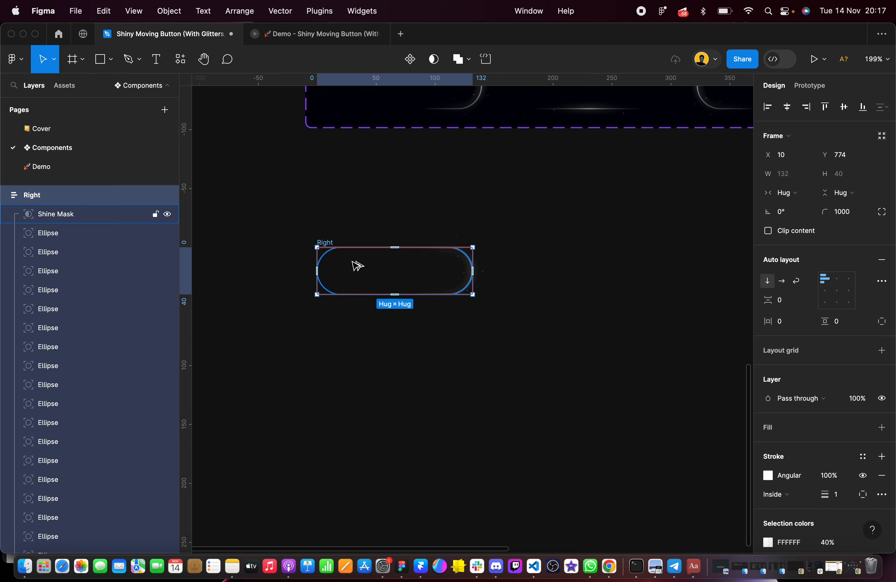
pyautogui.moveTo(356, 264); pyautogui.dragTo(535, 267)
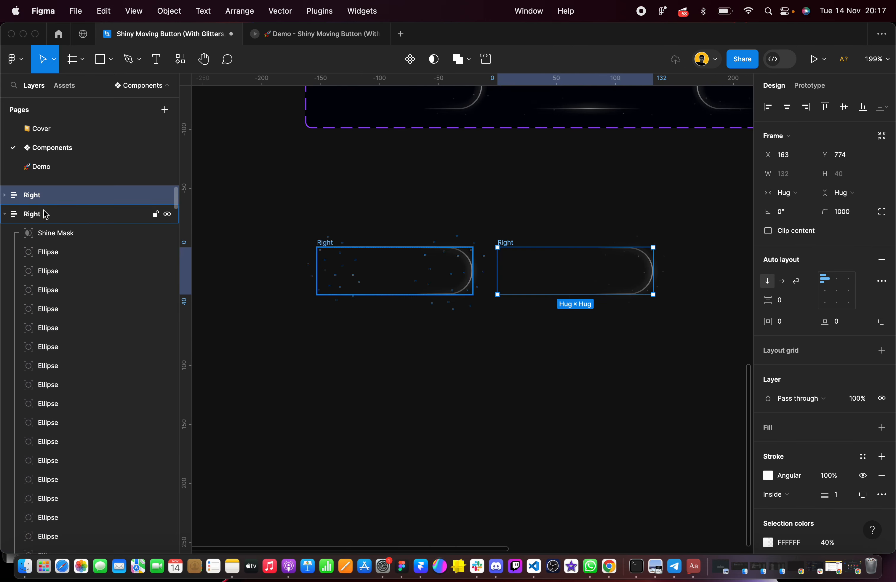
pyautogui.doubleClick(43, 202)
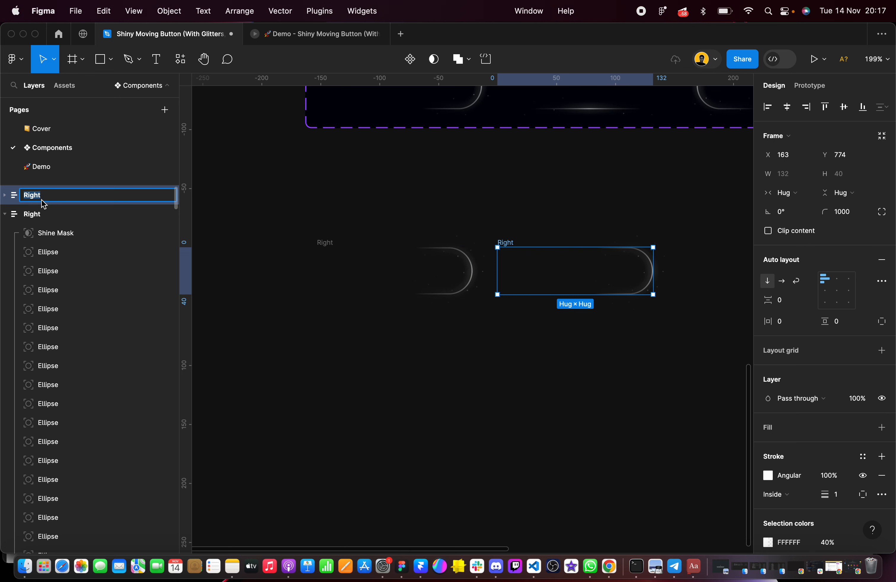
pyautogui.write('Bottom')
pyautogui.click(659, 295)
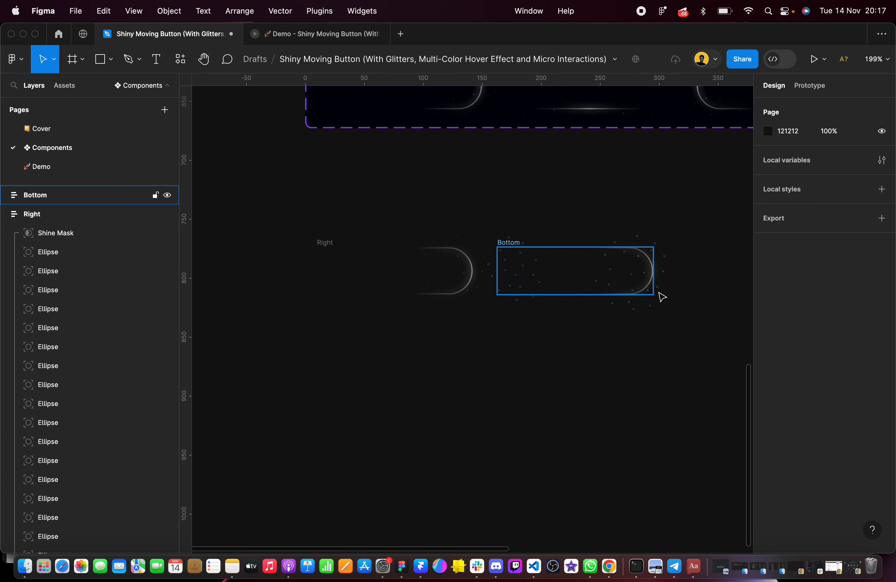
pyautogui.scroll(3, 659, 295)
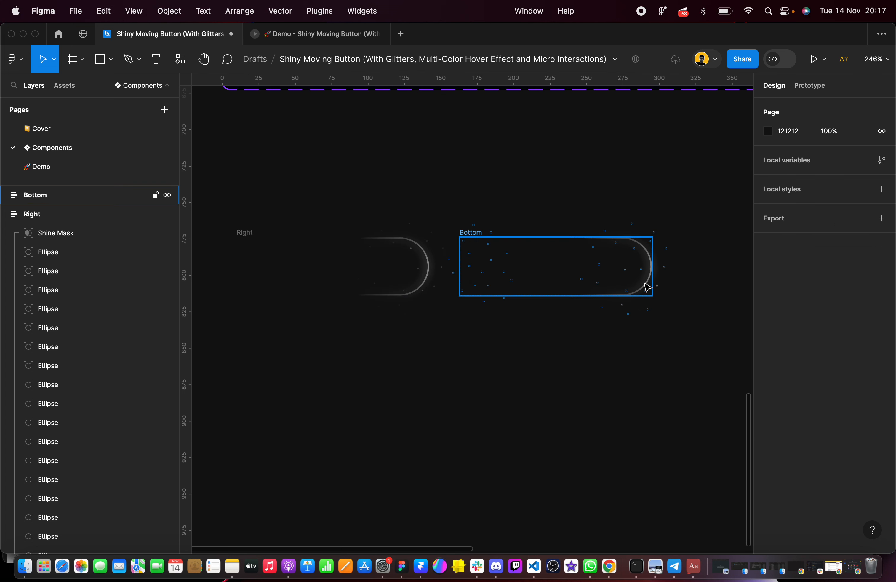
pyautogui.scroll(5, 640, 310)
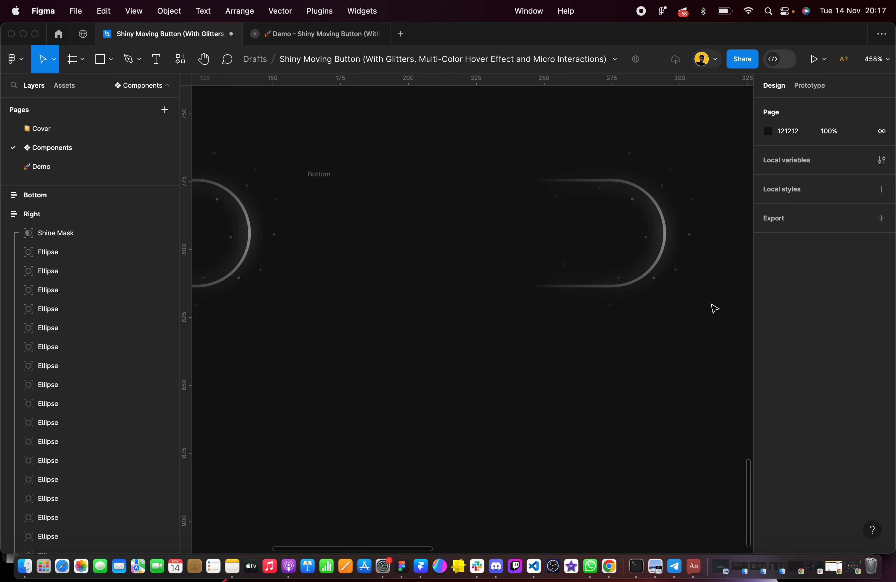
pyautogui.click(446, 223)
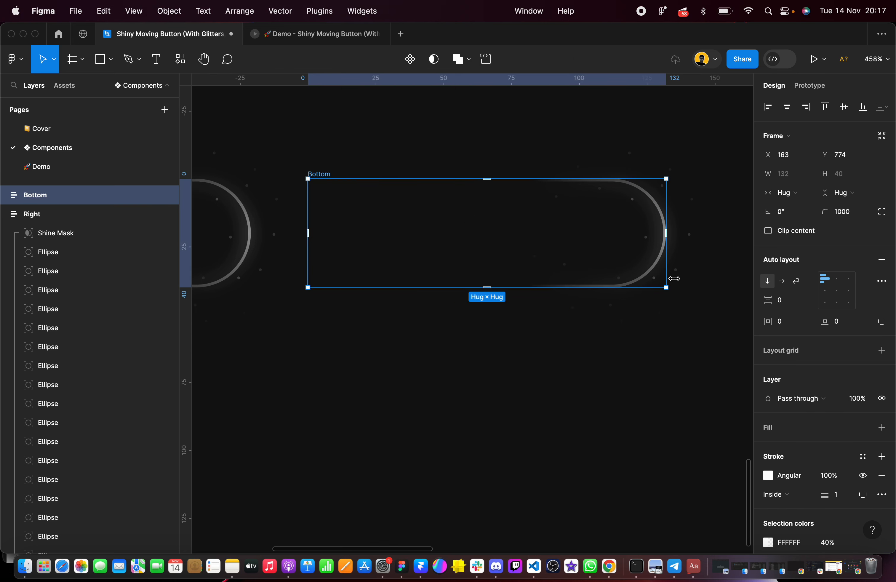
pyautogui.scroll(-4, 776, 327)
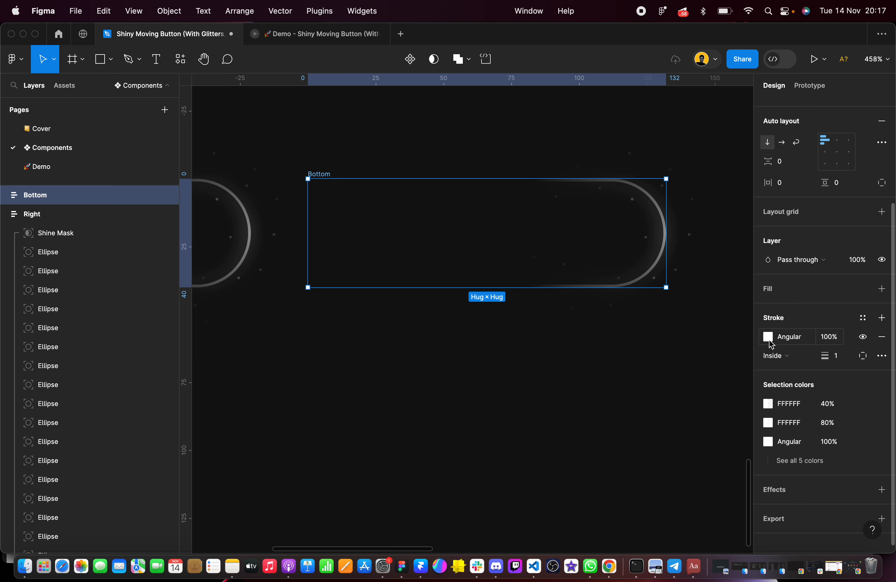
pyautogui.scroll(2, 654, 197)
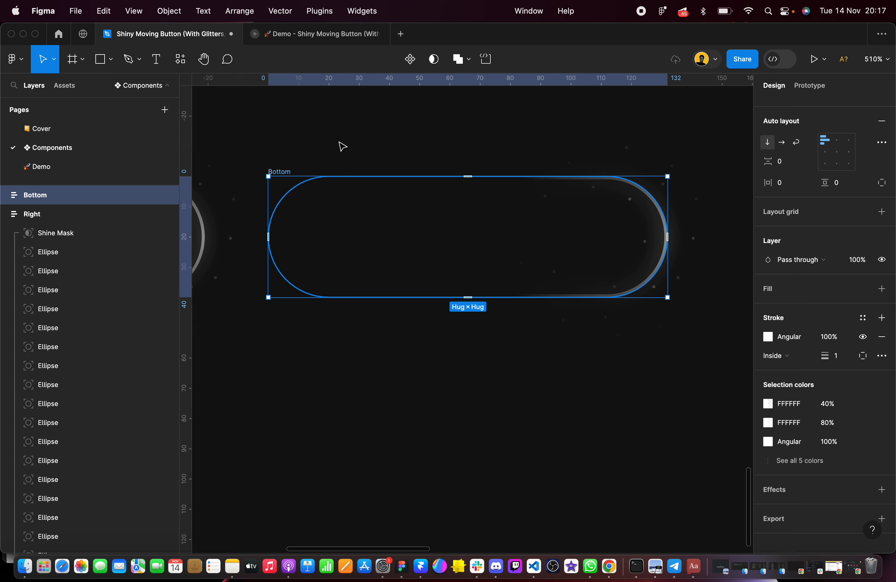
pyautogui.click(335, 164)
pyautogui.click(292, 147)
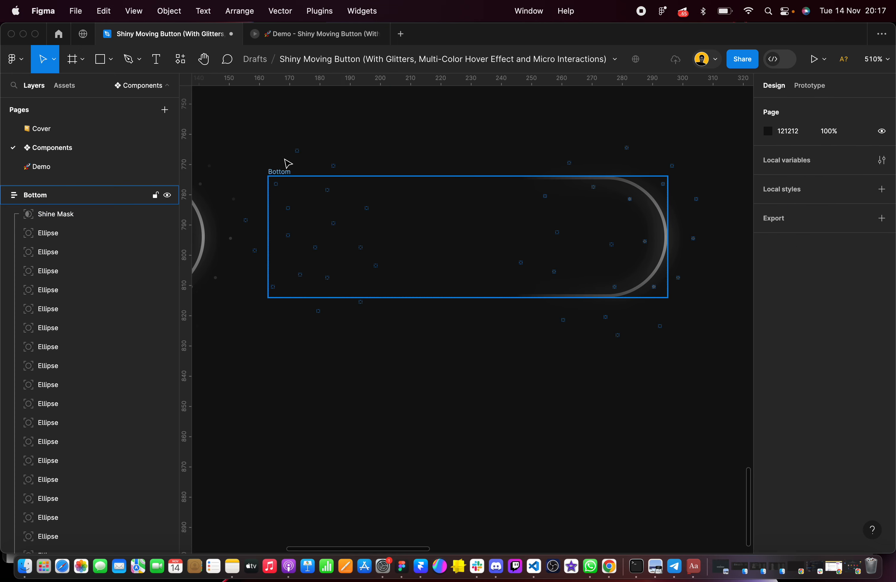
# Rotate the angular stroke gradient of the Bottom frame so its first stop lies straight below the centre
pyautogui.click(284, 173)
pyautogui.scroll(-5, 801, 378)
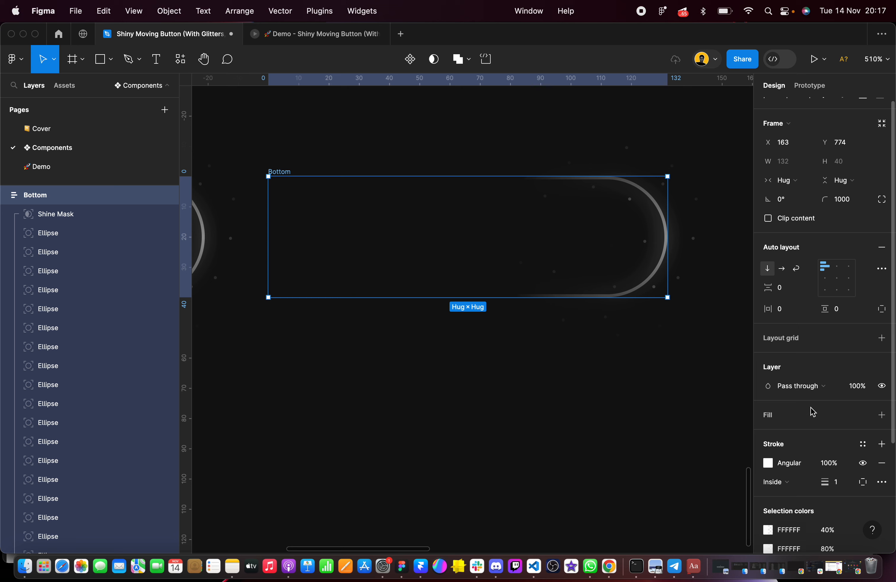
pyautogui.click(769, 327)
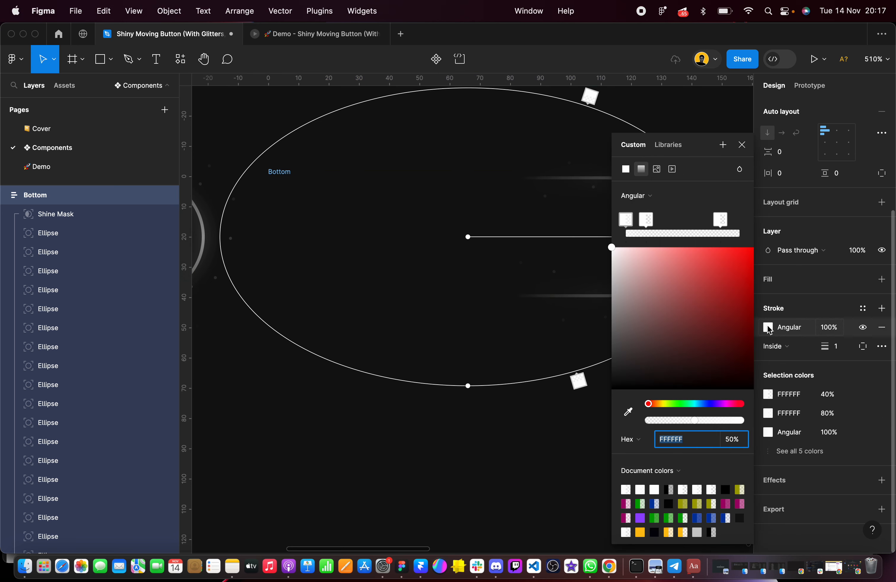
pyautogui.scroll(-3, 564, 296)
pyautogui.hscroll(3, 566, 297)
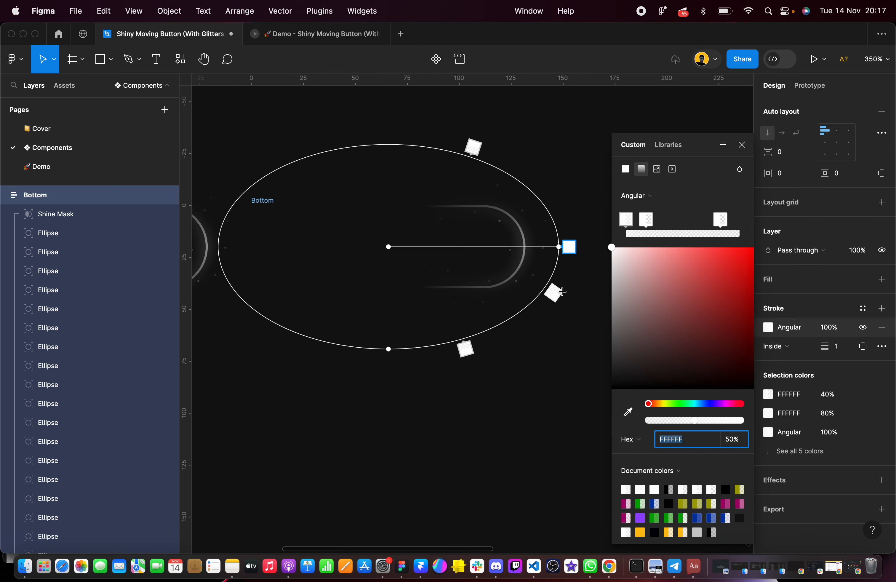
pyautogui.moveTo(559, 247)
pyautogui.mouseDown()
pyautogui.moveTo(533, 298)
pyautogui.moveTo(440, 342)
pyautogui.moveTo(390, 337)
pyautogui.mouseUp()
# Reshape the Bottom frame's angular stroke gradient into a circle of about 35 px radius, confining the line to the bottom edge
pyautogui.moveTo(333, 248); pyautogui.dragTo(299, 248)
pyautogui.scroll(5, 298, 248)
pyautogui.moveTo(414, 364); pyautogui.dragTo(414, 340)
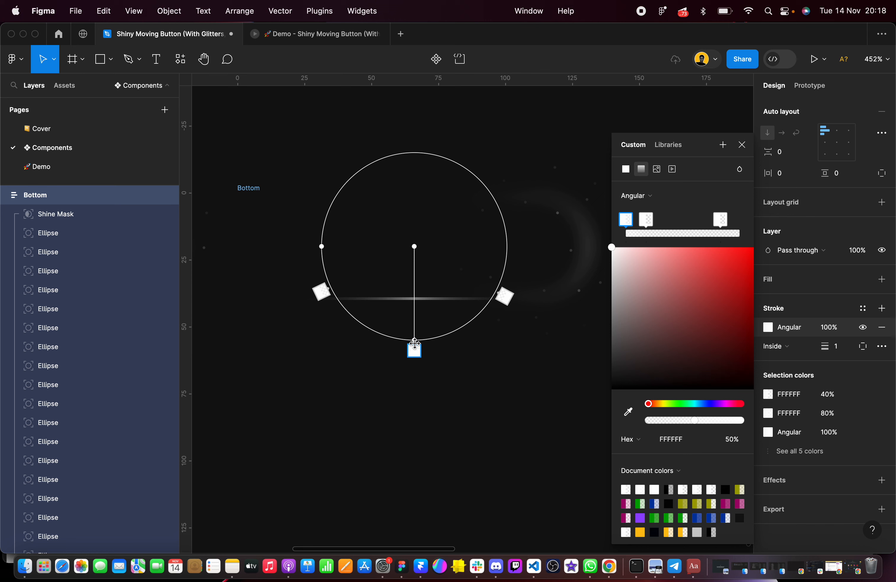
pyautogui.moveTo(322, 245); pyautogui.dragTo(320, 246)
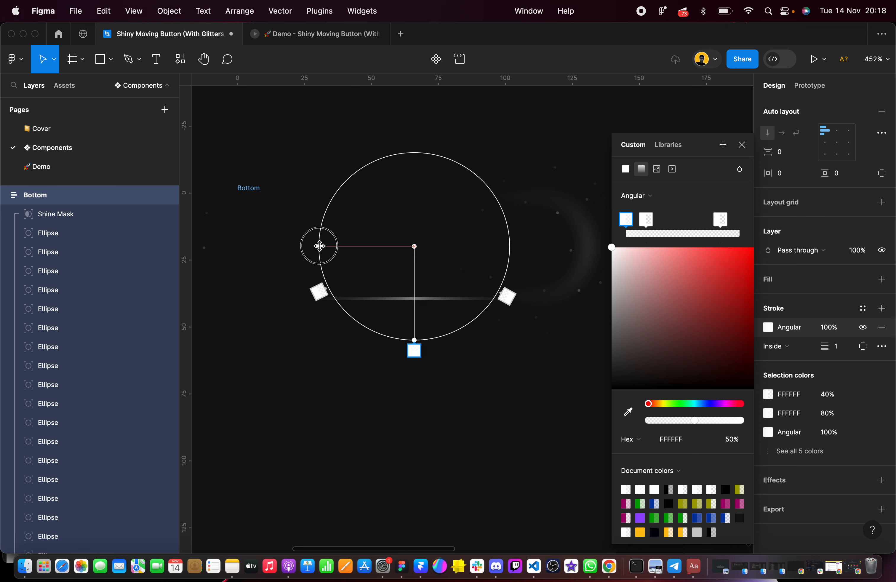
pyautogui.scroll(-2, 320, 246)
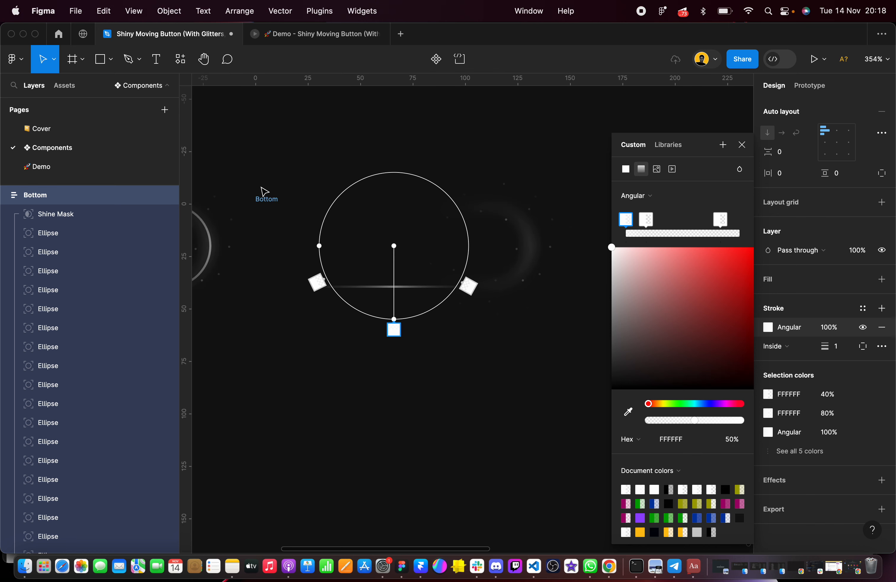
# Turn the Bottom frame's Shine Mask angular stroke gradient straight down and shape it into a circle of about 39 px radius
pyautogui.click(266, 196)
pyautogui.click(278, 183)
pyautogui.click(264, 198)
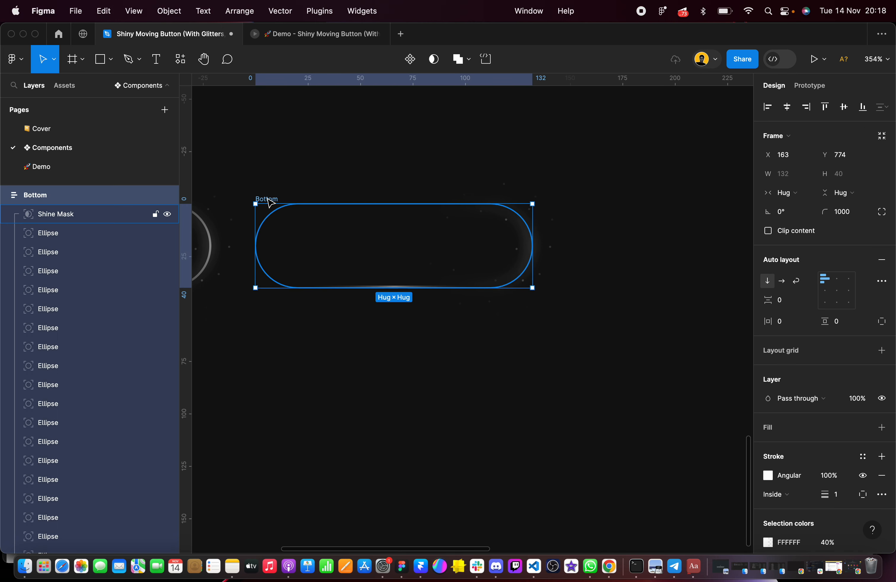
pyautogui.click(62, 219)
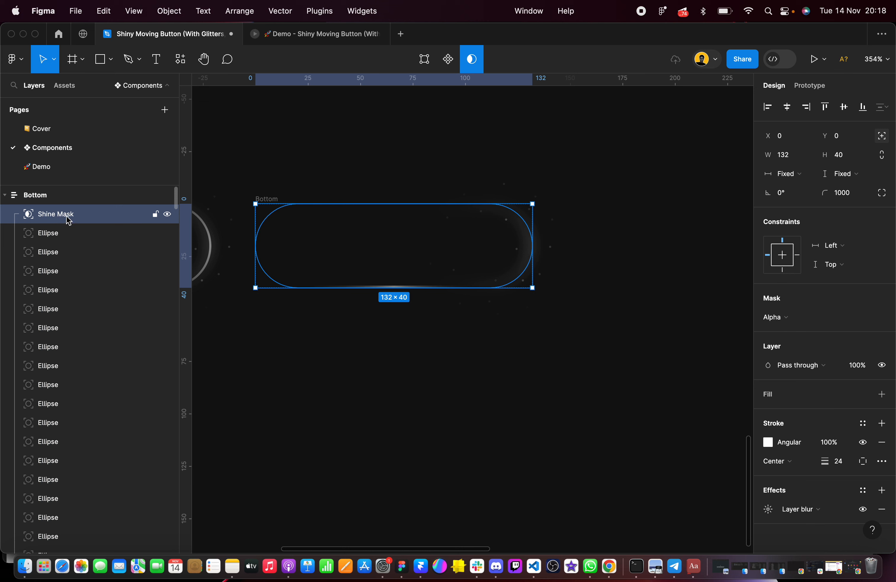
pyautogui.scroll(-5, 67, 219)
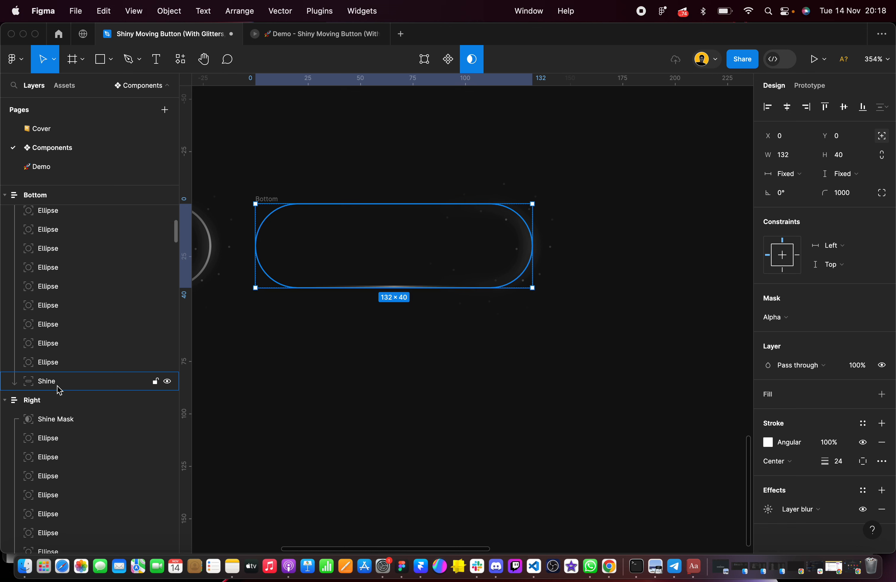
pyautogui.scroll(5, 114, 266)
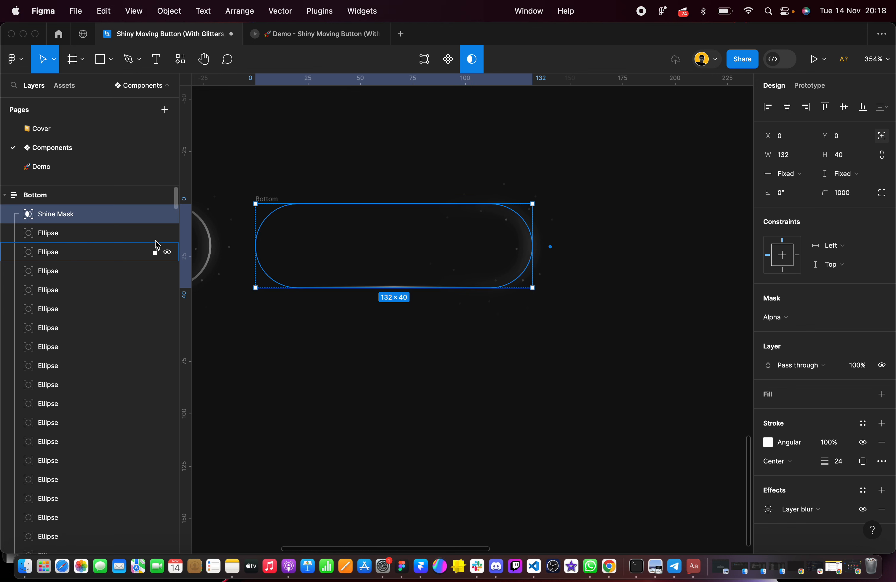
pyautogui.click(767, 442)
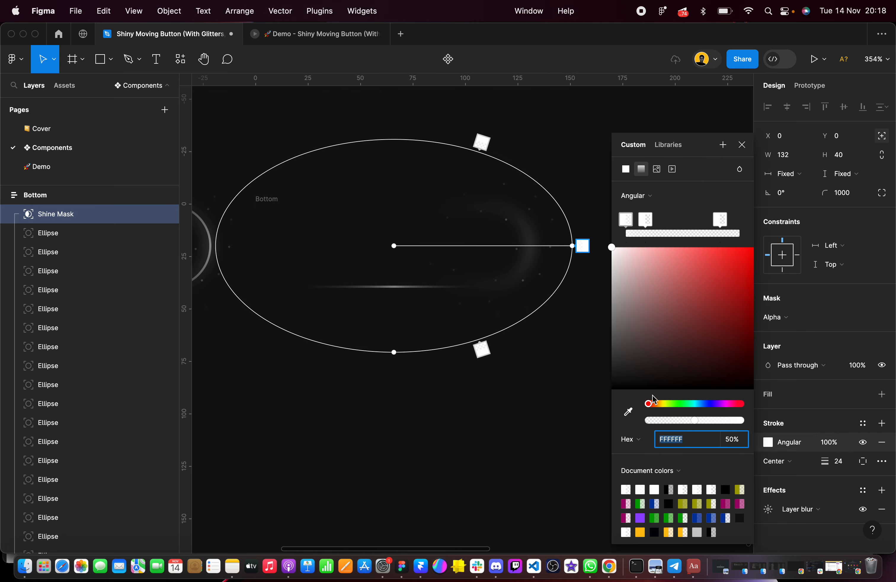
pyautogui.moveTo(573, 246); pyautogui.dragTo(394, 333)
pyautogui.moveTo(341, 246); pyautogui.dragTo(307, 247)
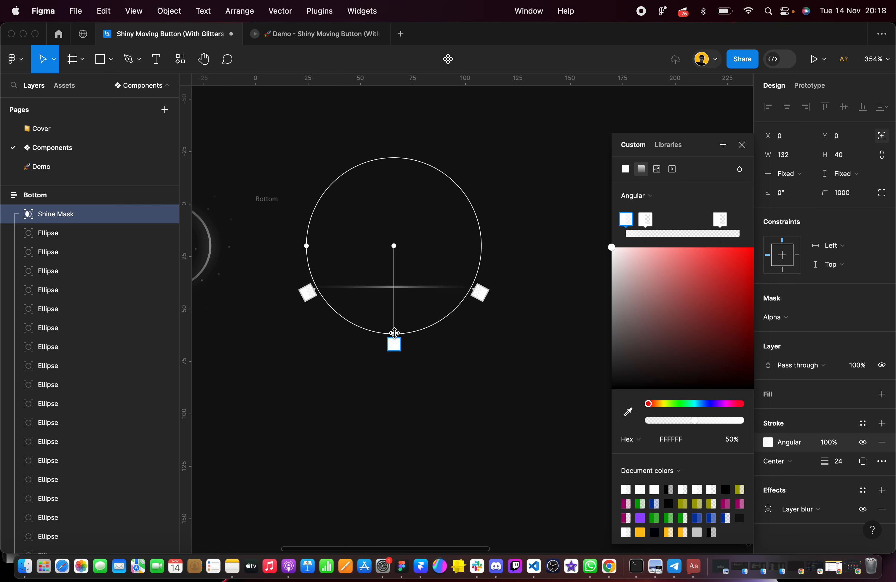
pyautogui.moveTo(394, 333); pyautogui.dragTo(394, 329)
# Rotate the first angular stroke gradient of the Bottom frame's Shine layer so its first stop lies straight below the centre
pyautogui.scroll(-5, 98, 336)
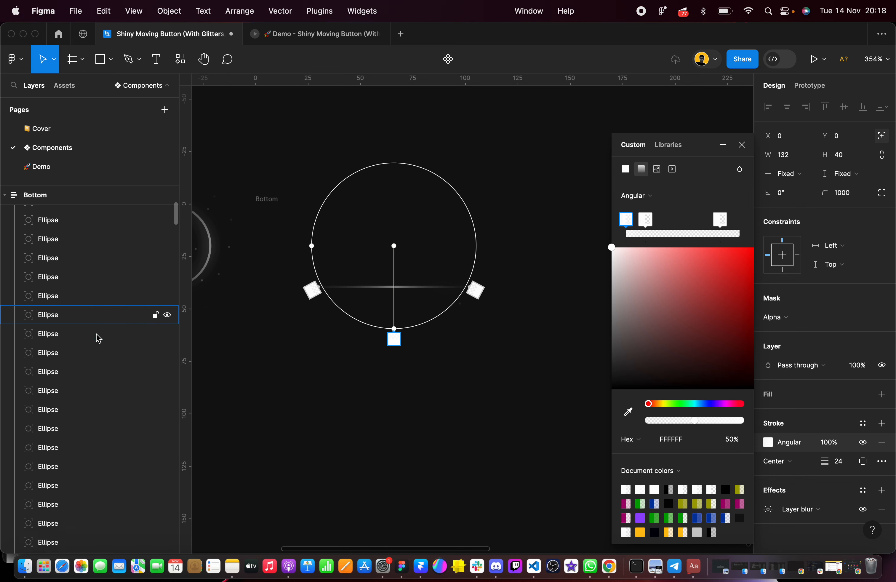
pyautogui.scroll(-4, 96, 336)
pyautogui.click(61, 468)
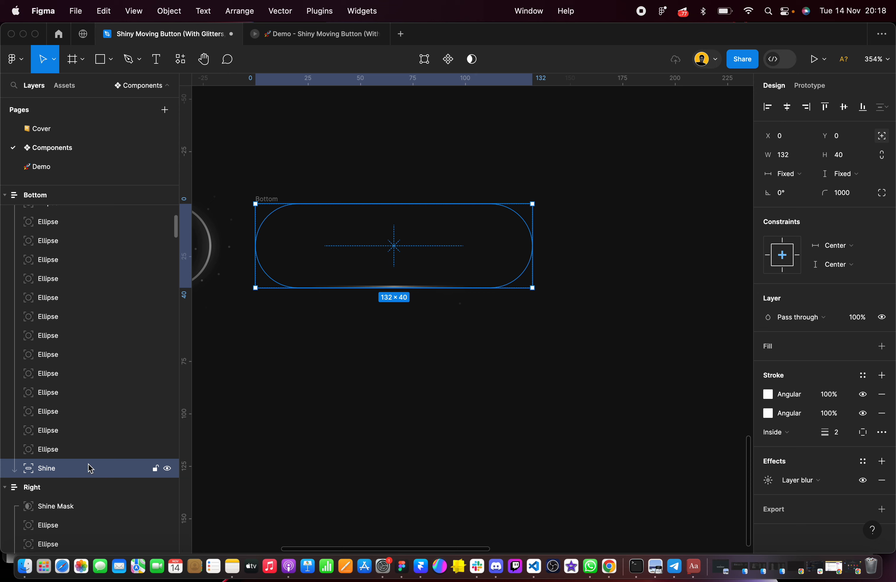
pyautogui.click(483, 438)
pyautogui.click(62, 468)
pyautogui.click(771, 394)
pyautogui.moveTo(560, 246); pyautogui.dragTo(394, 342)
# Remove the stray extra stops and widen the Shine layer's first stroke gradient into a near circle of about 44 px radius
pyautogui.click(338, 250)
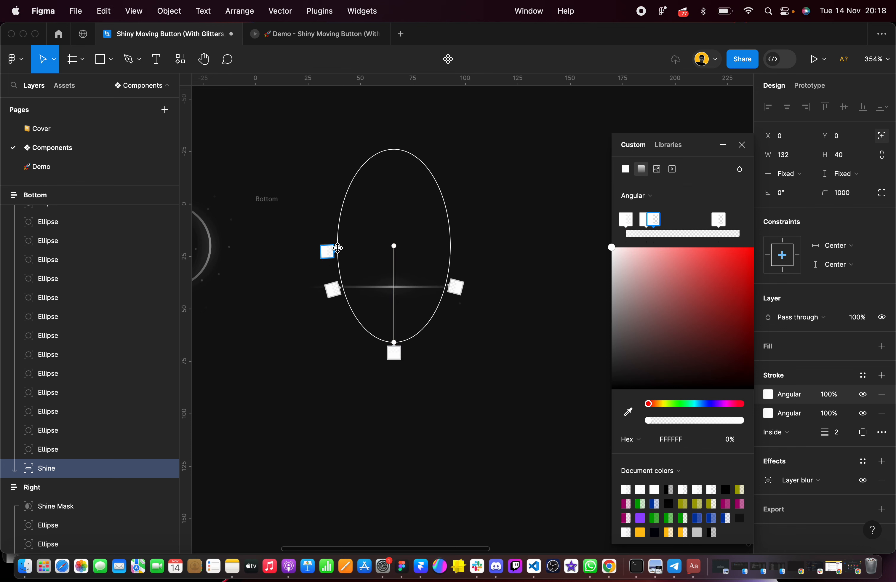
pyautogui.press('BackSpace')
pyautogui.click(339, 226)
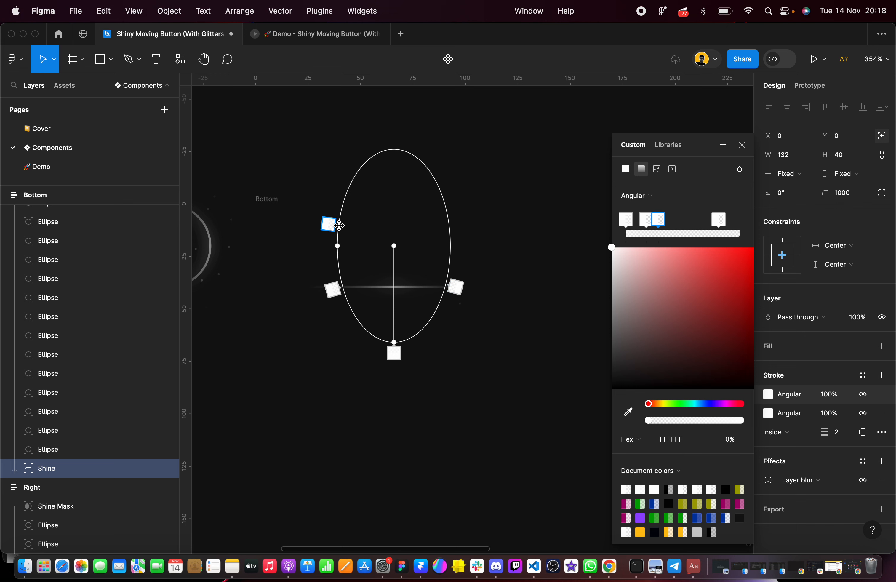
pyautogui.press('BackSpace')
pyautogui.moveTo(336, 245); pyautogui.dragTo(283, 246)
pyautogui.scroll(5, 342, 250)
pyautogui.moveTo(417, 382); pyautogui.dragTo(417, 380)
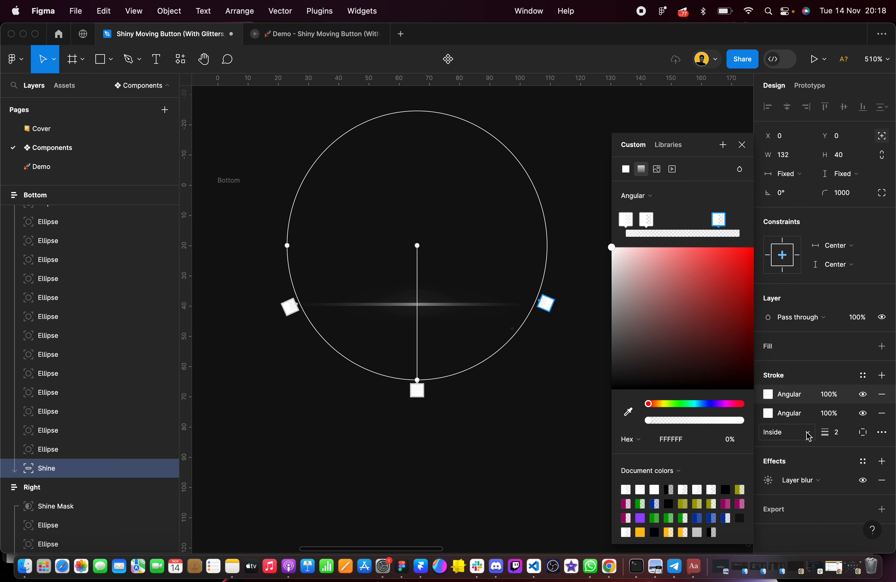
# Rotate the second angular stroke gradient of the Bottom frame's Shine layer so its first stop lies straight below the centre
pyautogui.click(770, 413)
pyautogui.click(243, 441)
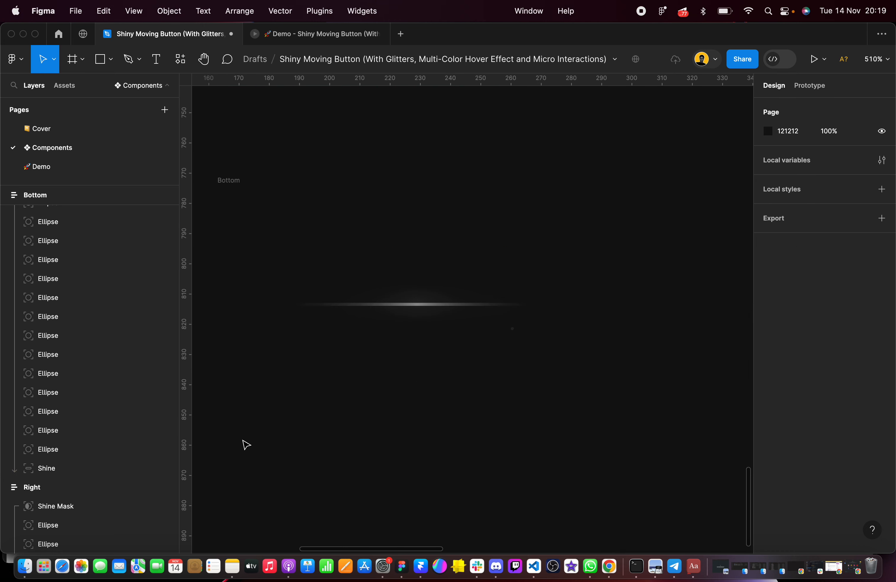
pyautogui.click(37, 473)
pyautogui.click(768, 413)
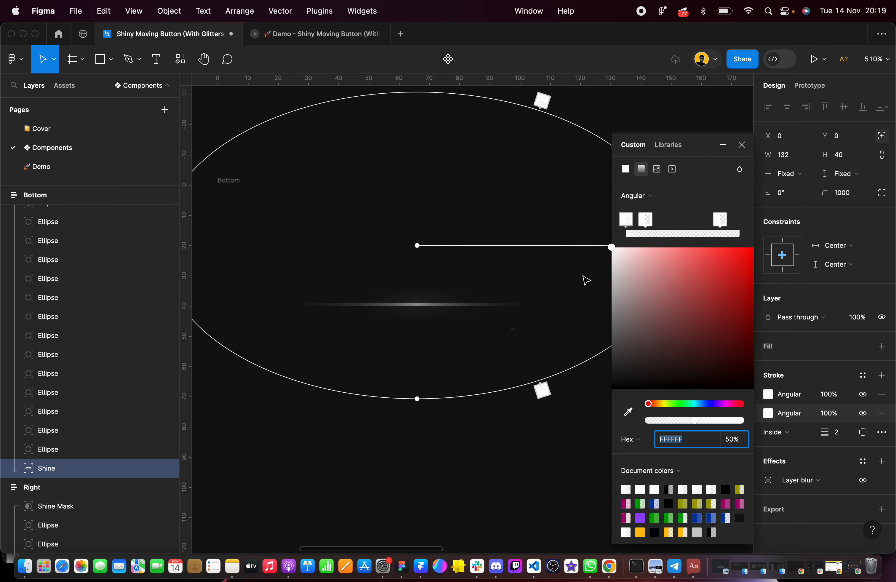
pyautogui.scroll(-5, 587, 280)
pyautogui.hscroll(3, 576, 274)
pyautogui.moveTo(592, 234); pyautogui.dragTo(433, 316)
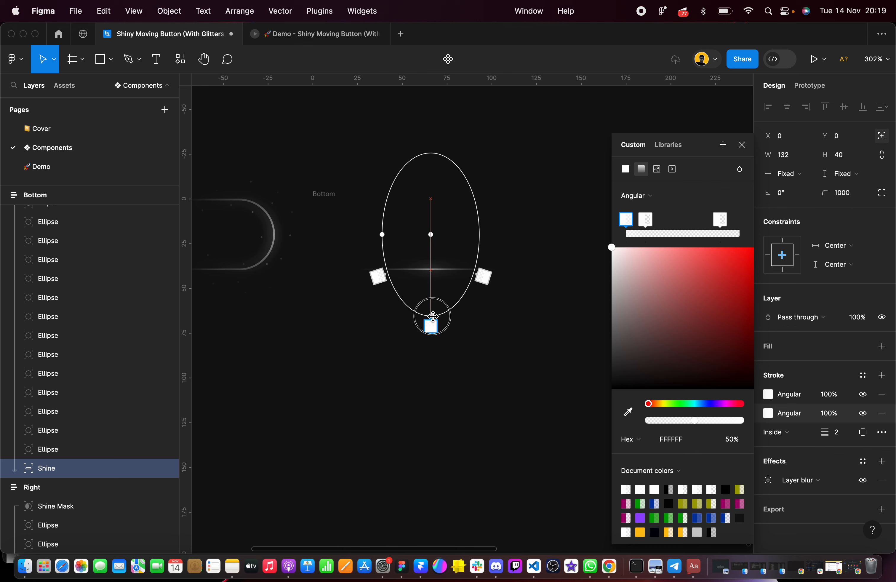
pyautogui.scroll(5, 435, 316)
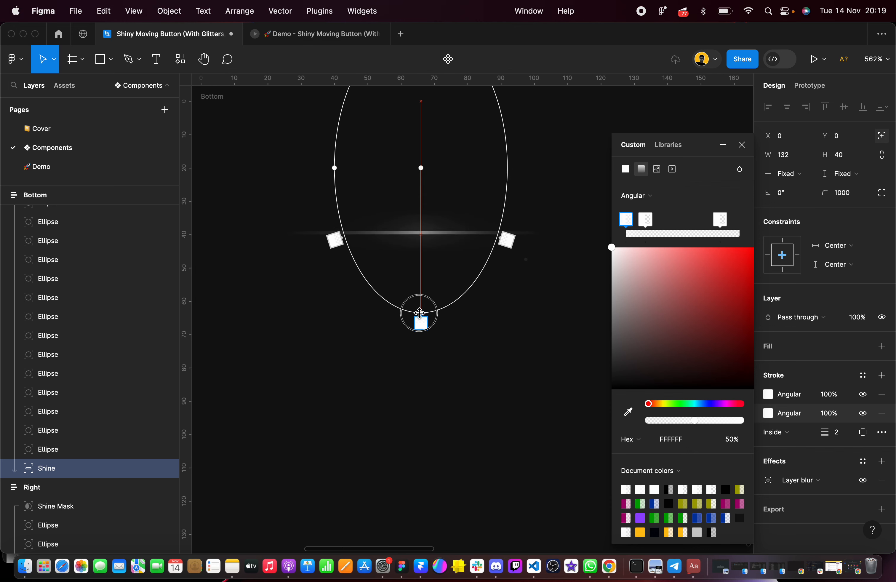
# Widen the Shine layer's second angular stroke gradient into a near circle of about 44 px radius and deselect it
pyautogui.scroll(3, 421, 318)
pyautogui.scroll(-1, 420, 322)
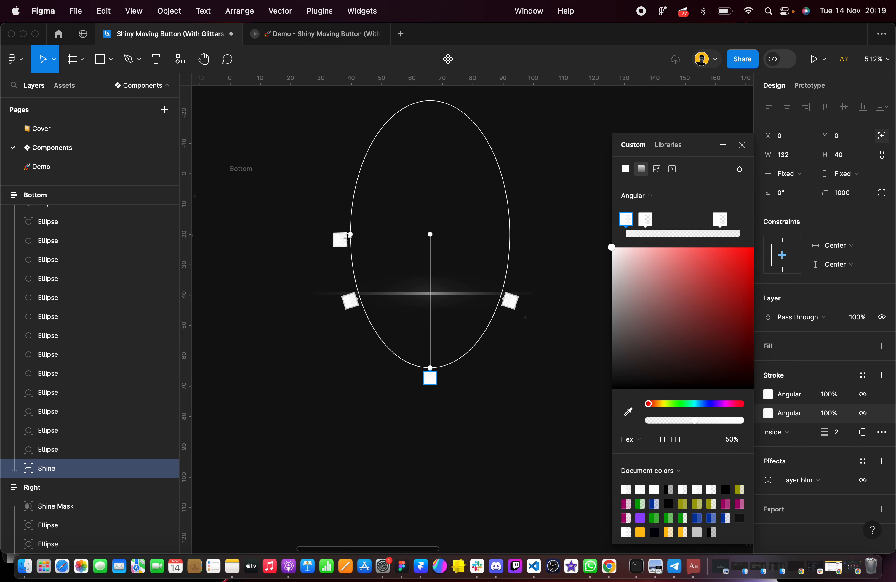
pyautogui.moveTo(350, 234); pyautogui.dragTo(300, 236)
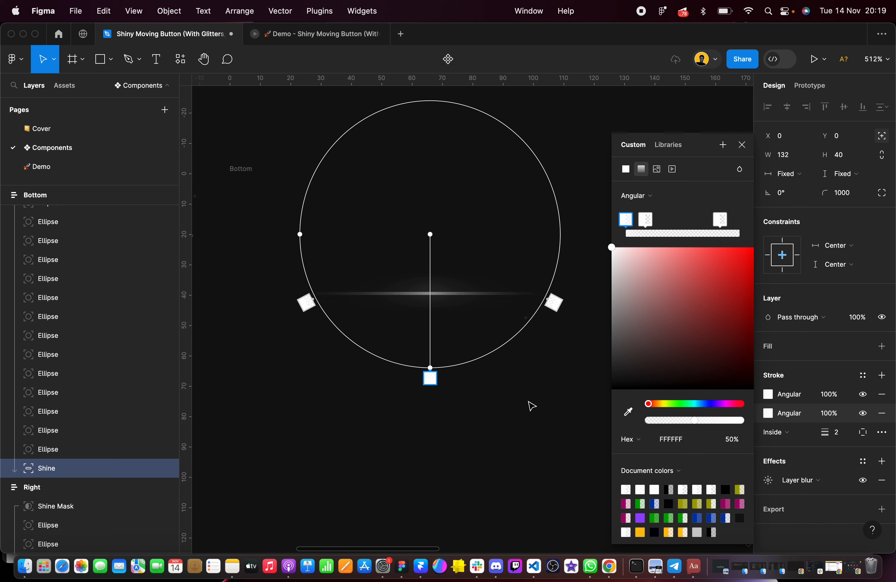
pyautogui.click(537, 417)
pyautogui.scroll(-3, 530, 426)
pyautogui.hscroll(-4, 499, 340)
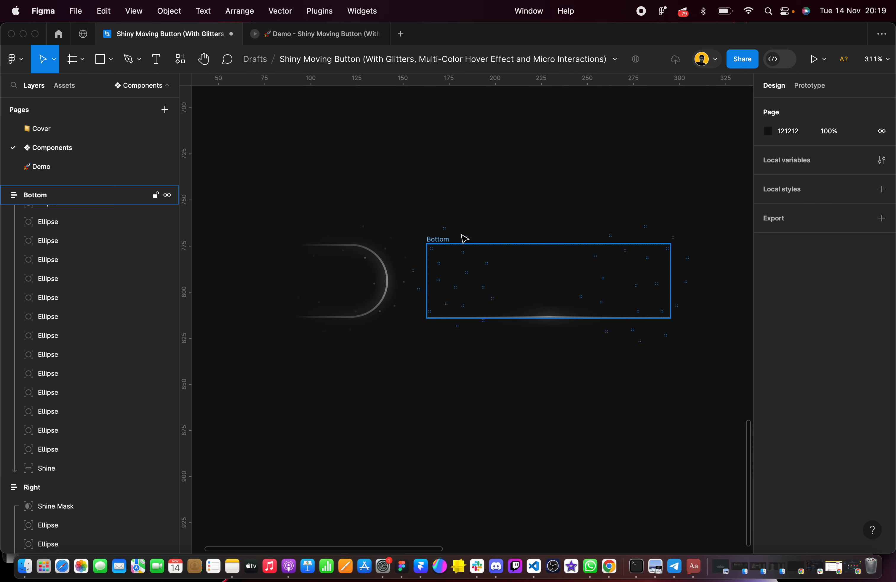
# Duplicate the Bottom frame beside the original at X 310 and rename the copy as Left
pyautogui.click(445, 247)
pyautogui.scroll(3, 655, 301)
pyautogui.click(641, 374)
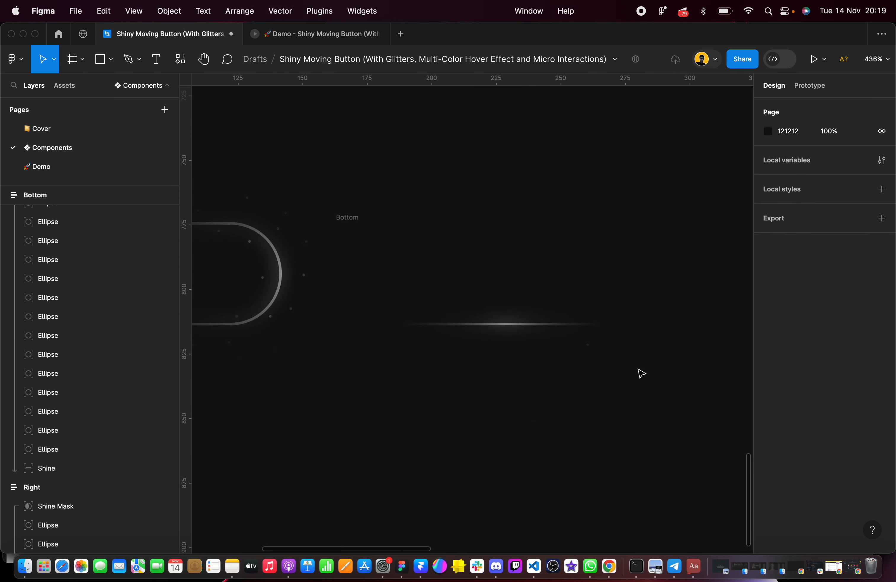
pyautogui.scroll(-5, 482, 288)
pyautogui.click(424, 250)
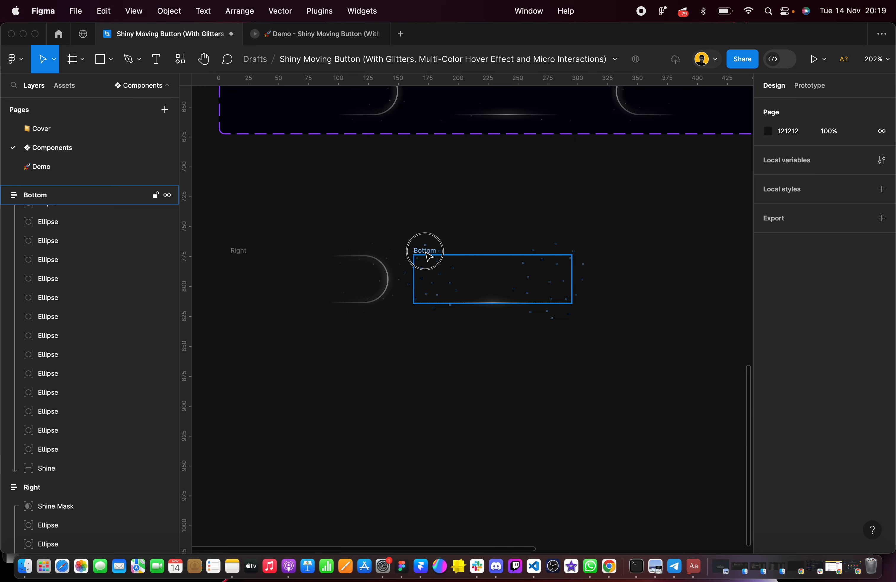
pyautogui.moveTo(393, 260); pyautogui.dragTo(571, 266)
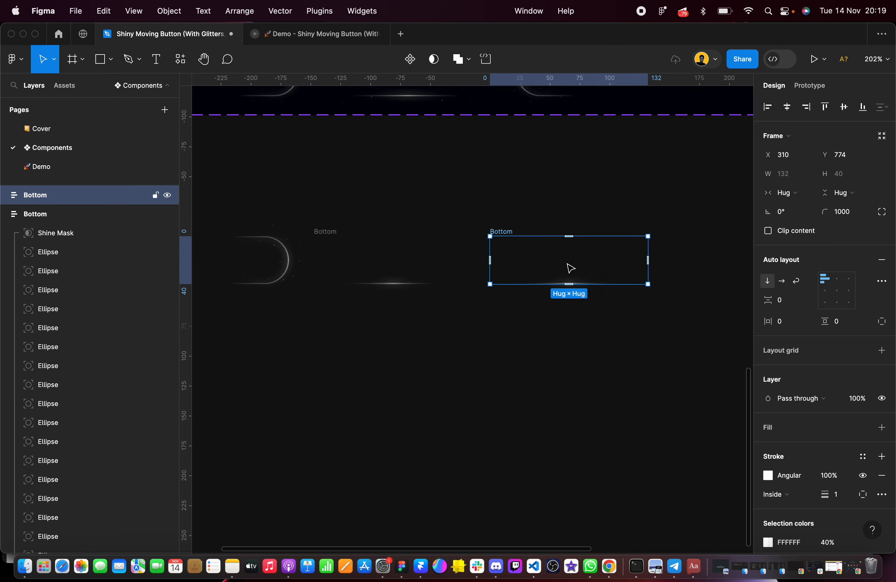
pyautogui.doubleClick(57, 202)
pyautogui.write('Left')
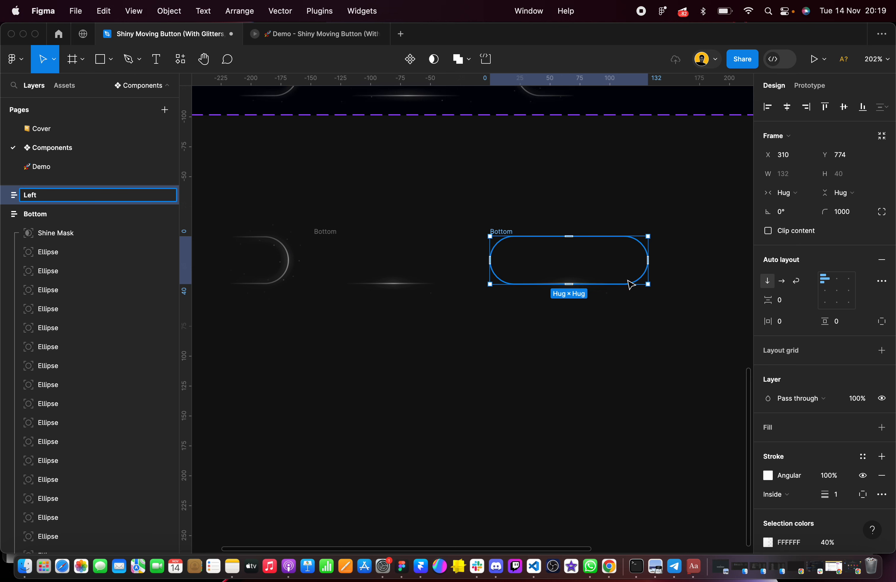
pyautogui.scroll(5, 630, 283)
pyautogui.click(591, 345)
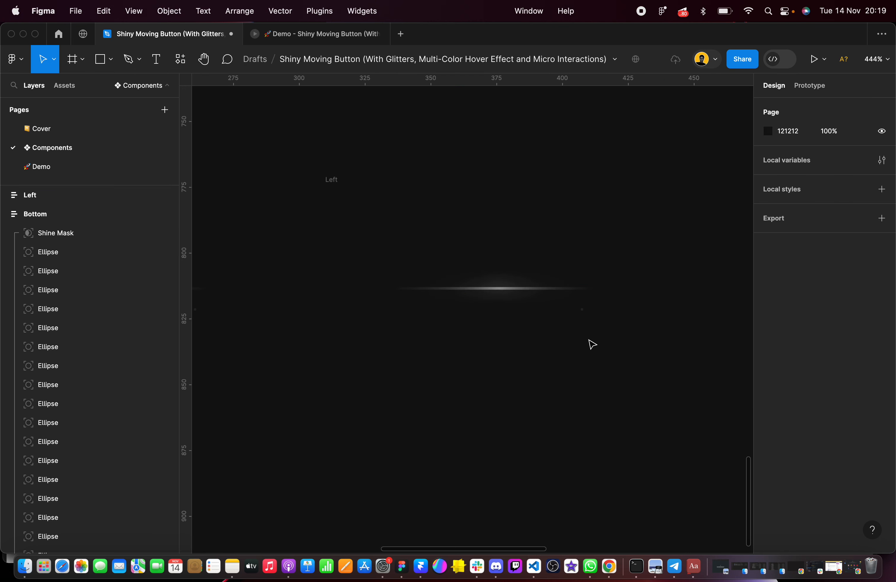
# Rotate the Left frame's angular stroke gradient so its first stop lies straight left of the centre, about 79 px away
pyautogui.scroll(2, 535, 278)
pyautogui.scroll(1, 536, 280)
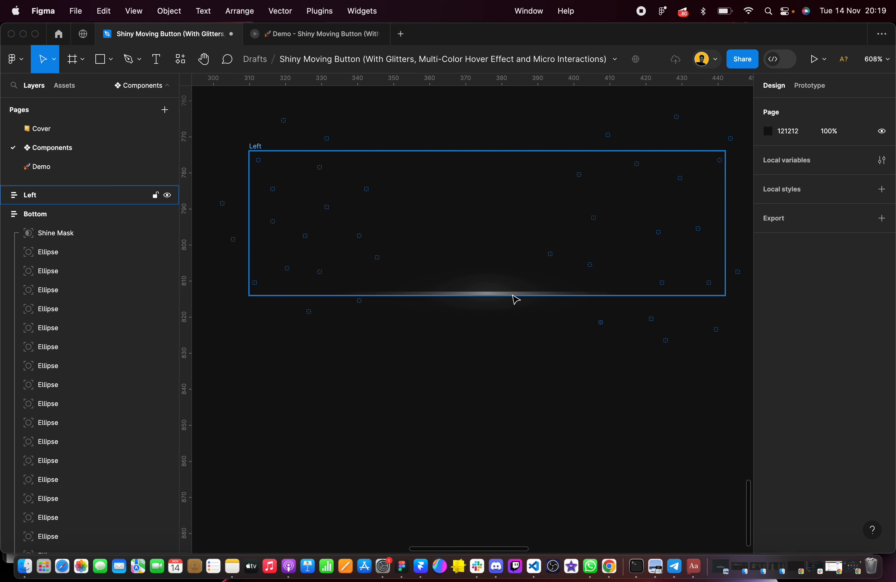
pyautogui.click(515, 298)
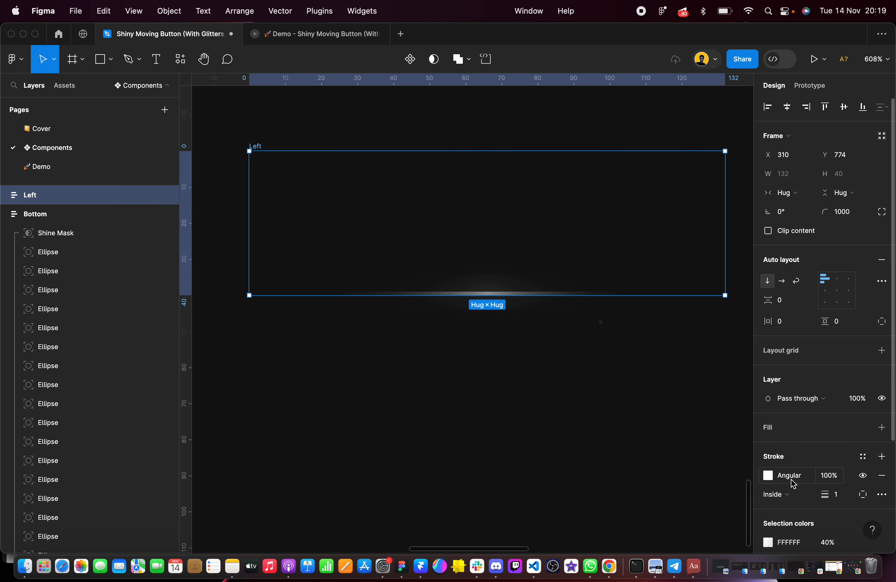
pyautogui.click(770, 477)
pyautogui.scroll(-4, 544, 325)
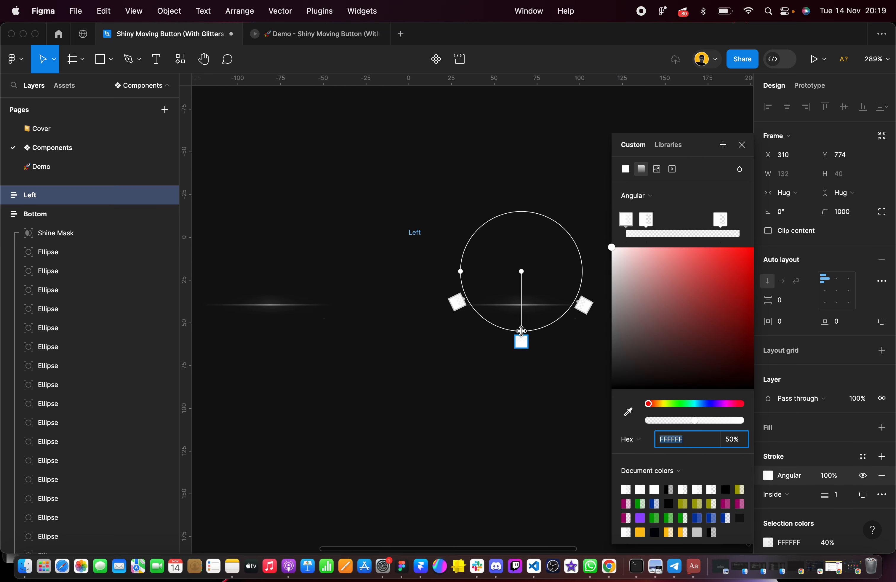
pyautogui.moveTo(522, 331); pyautogui.dragTo(388, 270)
pyautogui.hscroll(5, 392, 275)
pyautogui.scroll(-1, 392, 275)
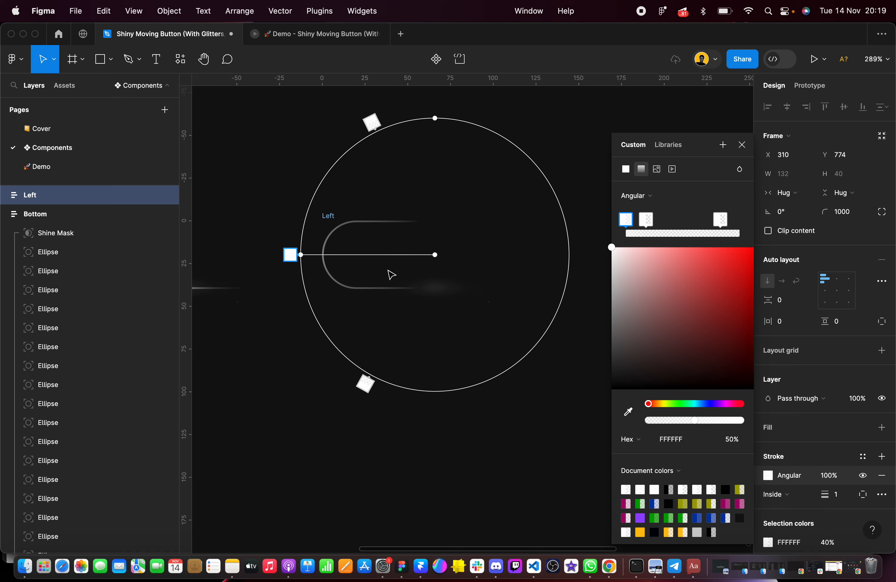
# Flatten the Left frame's angular stroke gradient into an ellipse with a vertical radius of about 44 px
pyautogui.moveTo(435, 116); pyautogui.dragTo(434, 179)
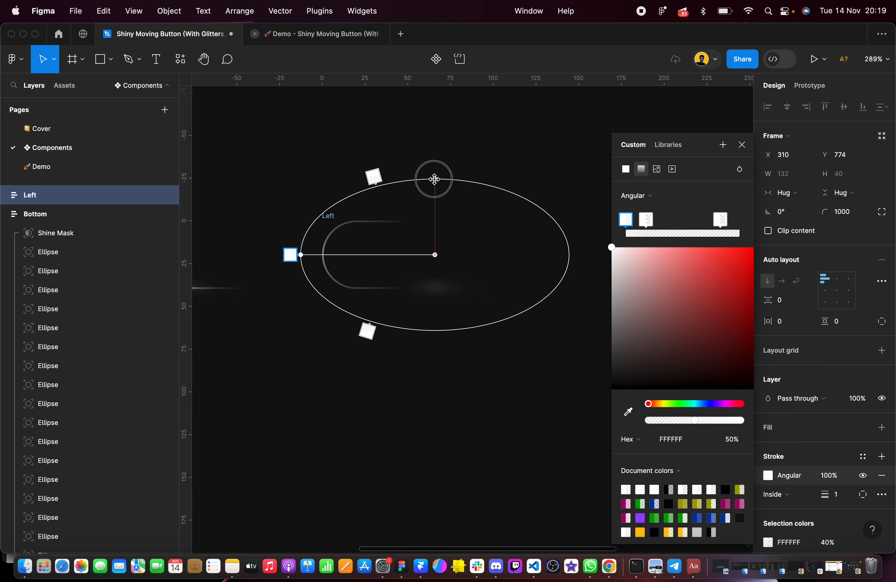
pyautogui.scroll(5, 429, 248)
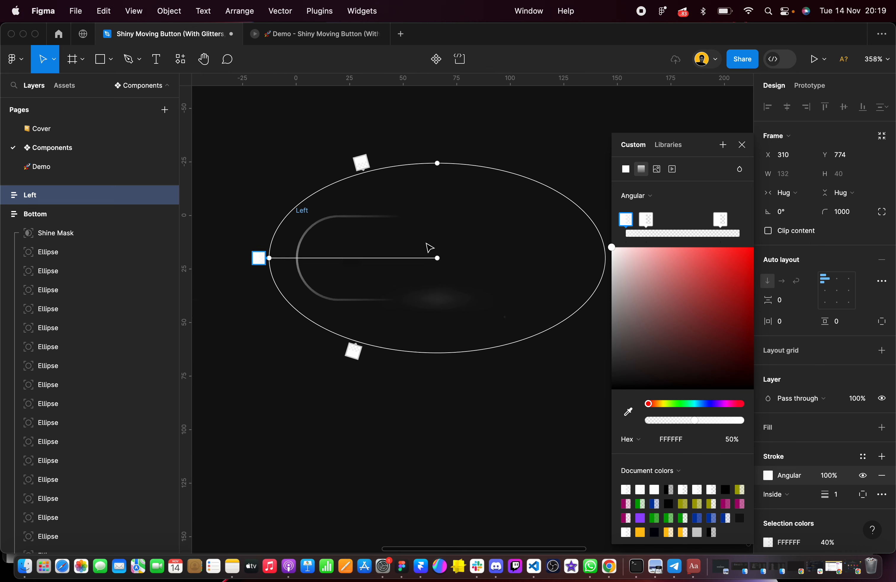
pyautogui.press('Escape')
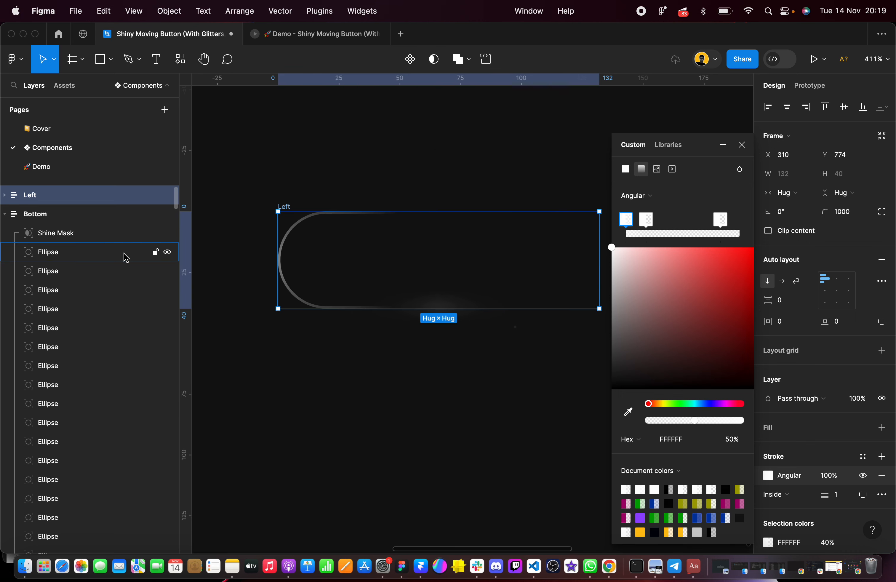
# Turn the Left frame's Shine Mask angular stroke gradient straight left and shape it into an ellipse with radii of about 79 and 39 px
pyautogui.click(4, 215)
pyautogui.click(5, 234)
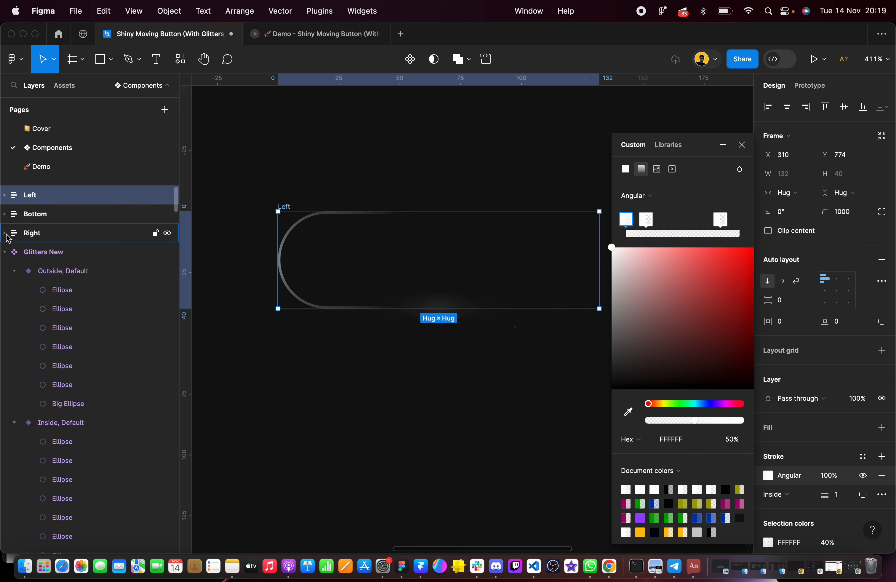
pyautogui.click(5, 195)
pyautogui.click(67, 222)
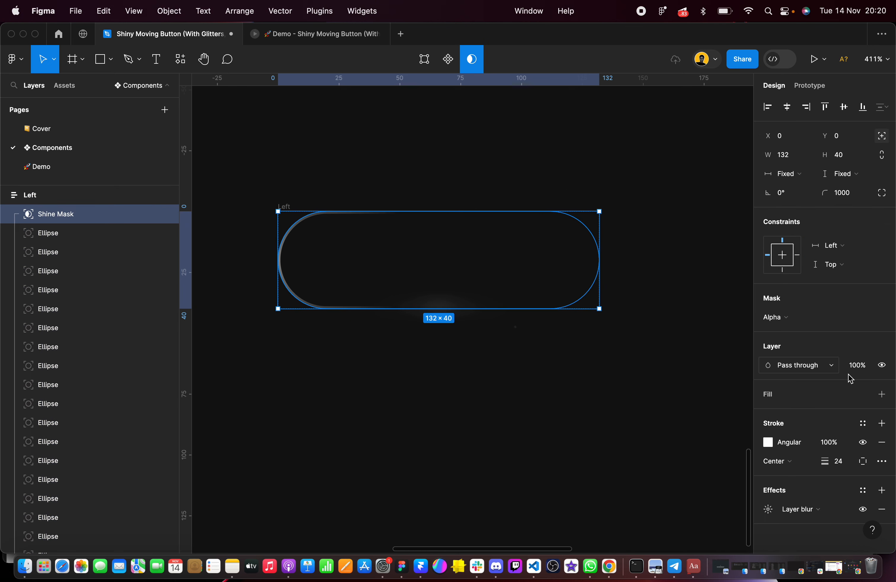
pyautogui.click(769, 444)
pyautogui.moveTo(442, 357); pyautogui.dragTo(247, 258)
pyautogui.scroll(-3, 416, 237)
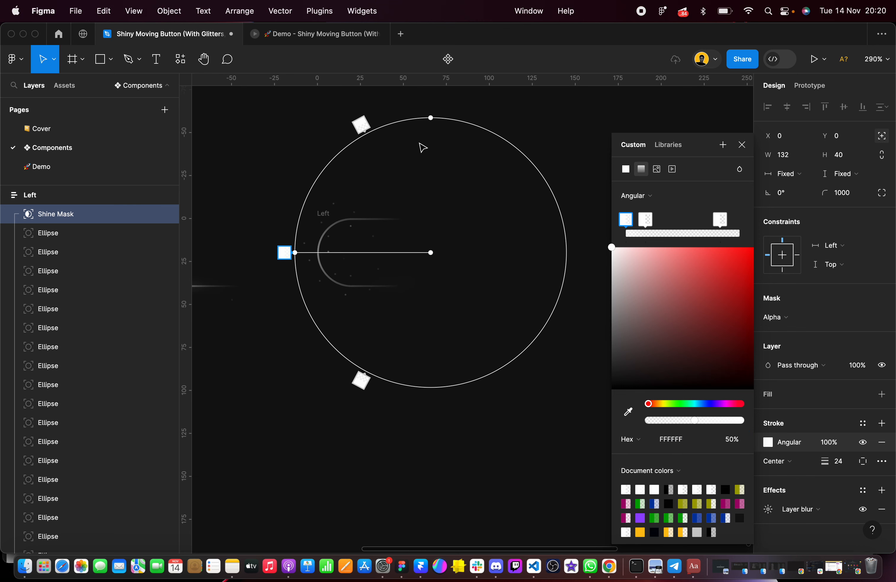
pyautogui.moveTo(430, 134); pyautogui.dragTo(430, 185)
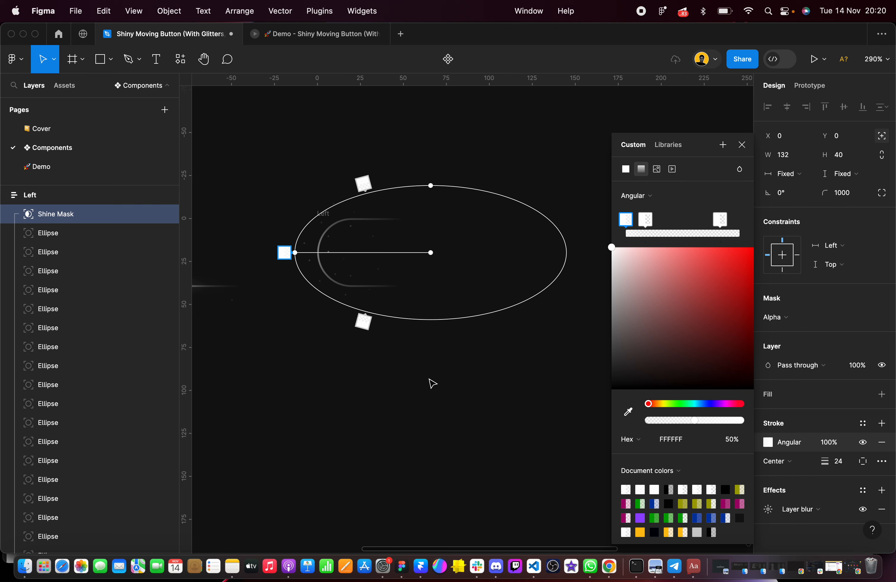
pyautogui.scroll(-3, 101, 286)
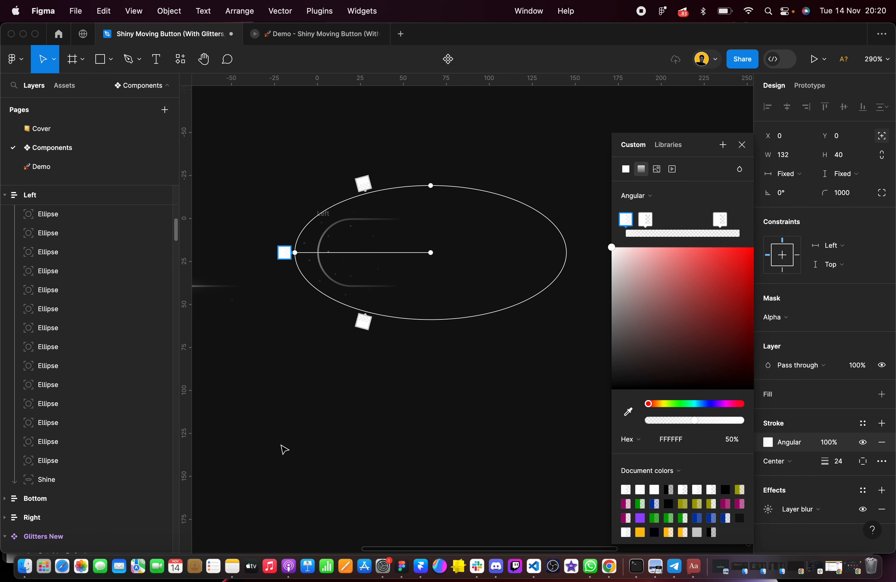
# Turn the Left frame's Shine layer's first angular stroke gradient straight left and flatten it into an ellipse with radii of about 82 and 48 px
pyautogui.click(356, 401)
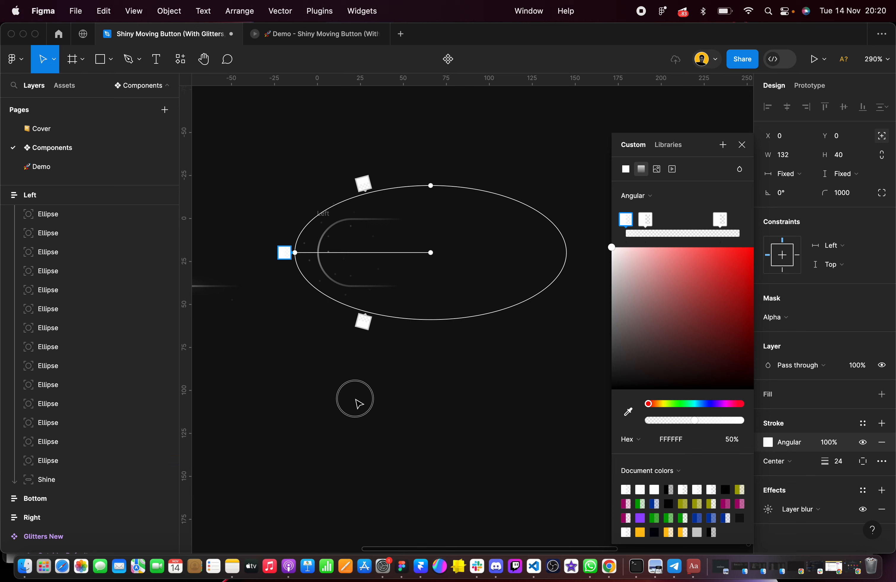
pyautogui.click(74, 479)
pyautogui.click(768, 396)
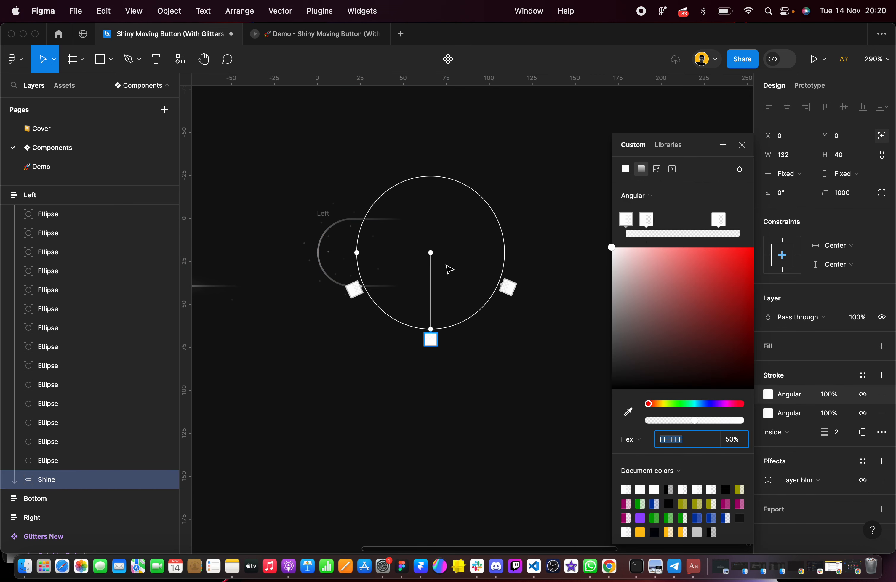
pyautogui.moveTo(431, 329); pyautogui.dragTo(289, 253)
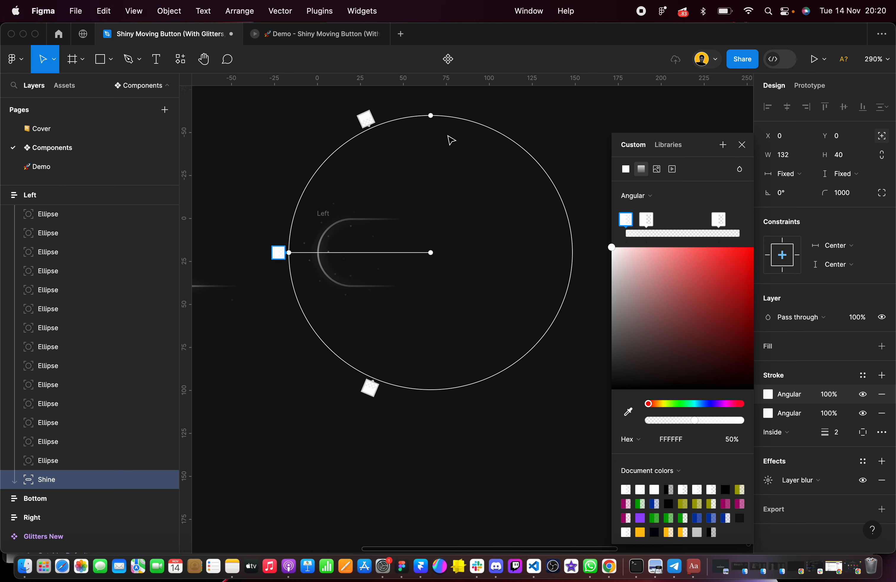
pyautogui.moveTo(431, 166); pyautogui.dragTo(431, 171)
pyautogui.click(511, 402)
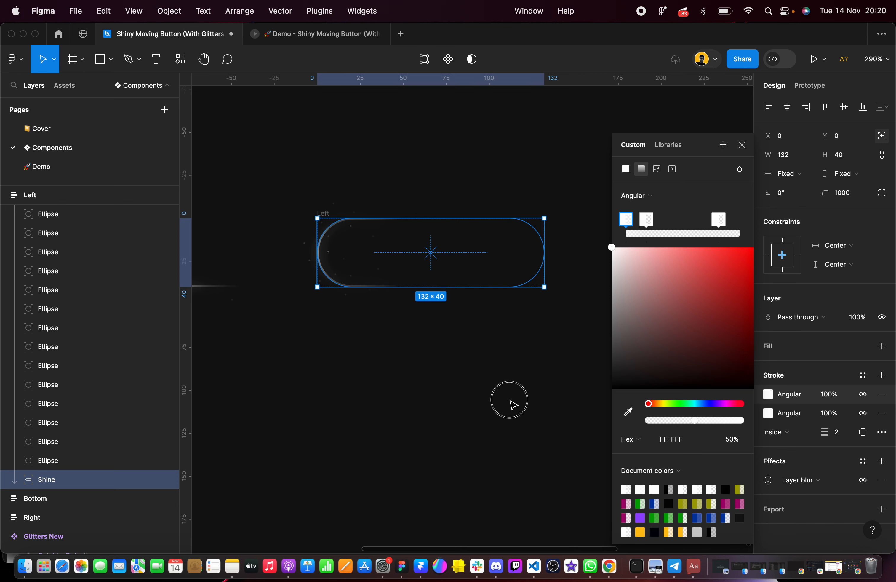
# Turn the Left frame's Shine layer's second angular stroke gradient straight left and flatten it into an ellipse with radii of about 83 and 50 px
pyautogui.click(770, 415)
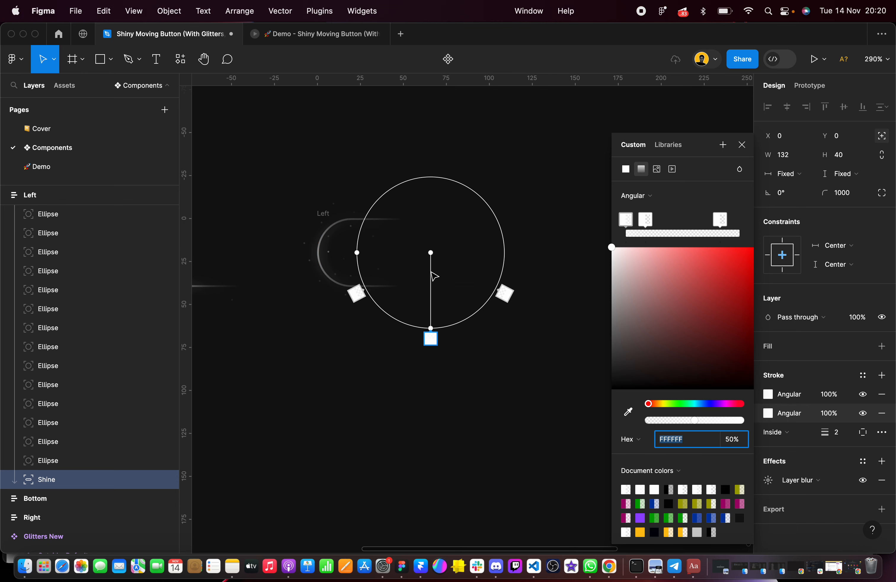
pyautogui.moveTo(431, 328); pyautogui.dragTo(288, 252)
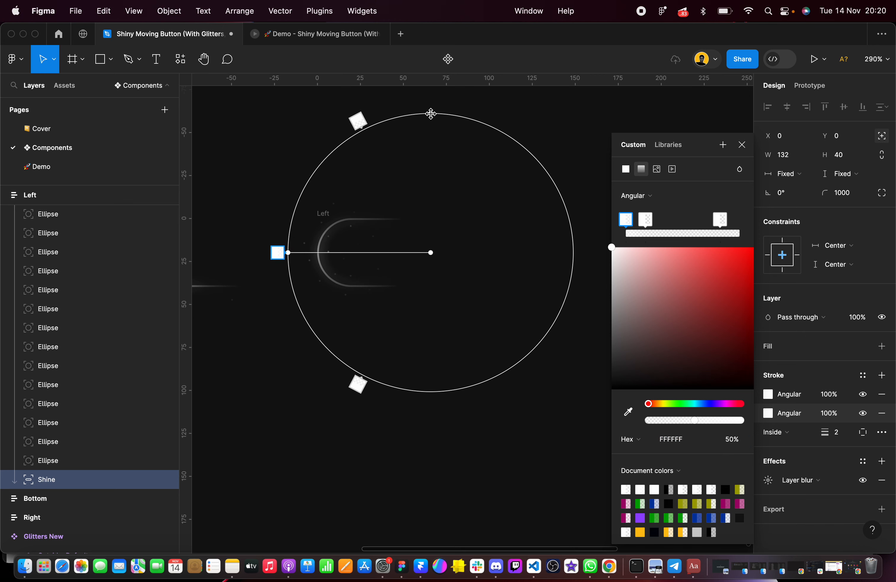
pyautogui.moveTo(431, 113); pyautogui.dragTo(429, 167)
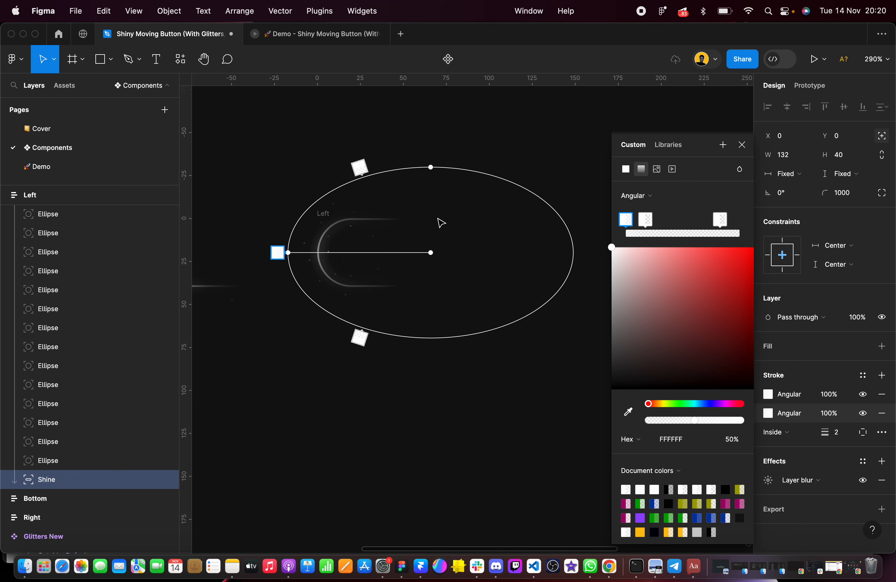
pyautogui.click(490, 388)
# Duplicate the Left frame beside the original at X 470 and rename the copy as Top
pyautogui.scroll(-2, 488, 397)
pyautogui.scroll(-5, 485, 406)
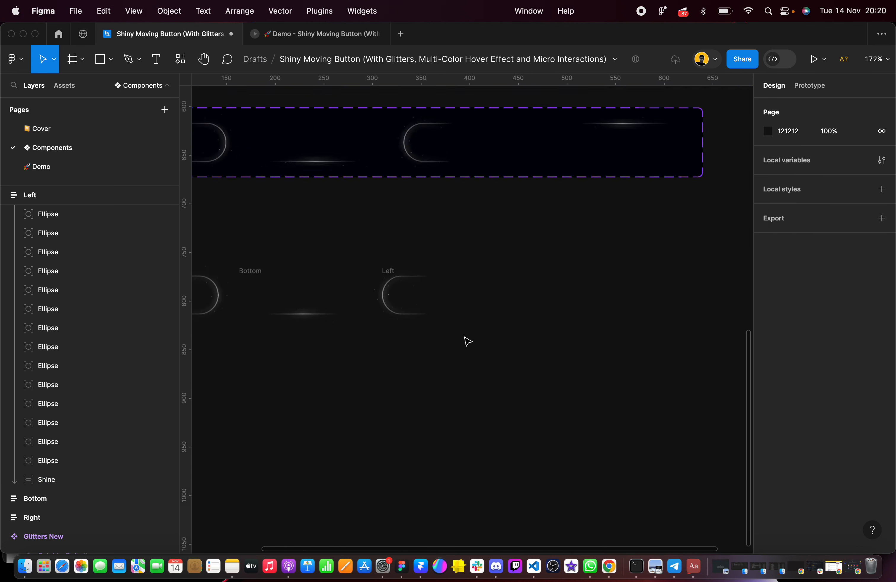
pyautogui.hscroll(-3, 466, 340)
pyautogui.scroll(3, 536, 292)
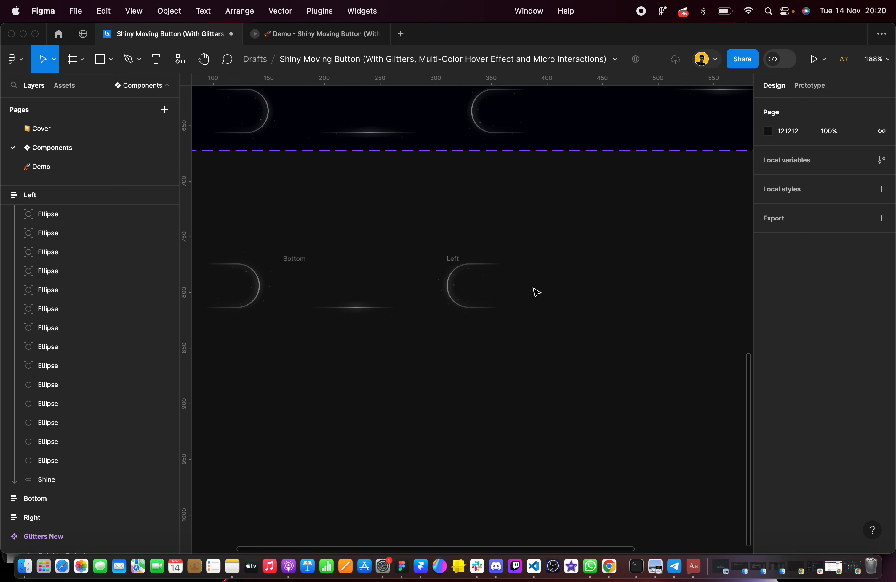
pyautogui.click(455, 261)
pyautogui.hscroll(3, 439, 268)
pyautogui.moveTo(424, 277); pyautogui.dragTo(602, 276)
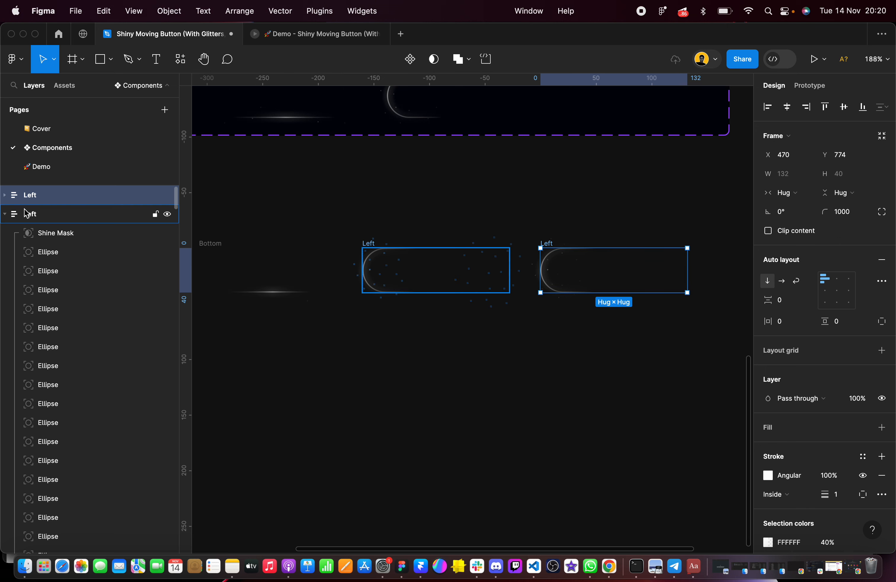
pyautogui.doubleClick(34, 194)
pyautogui.hscroll(3, 661, 310)
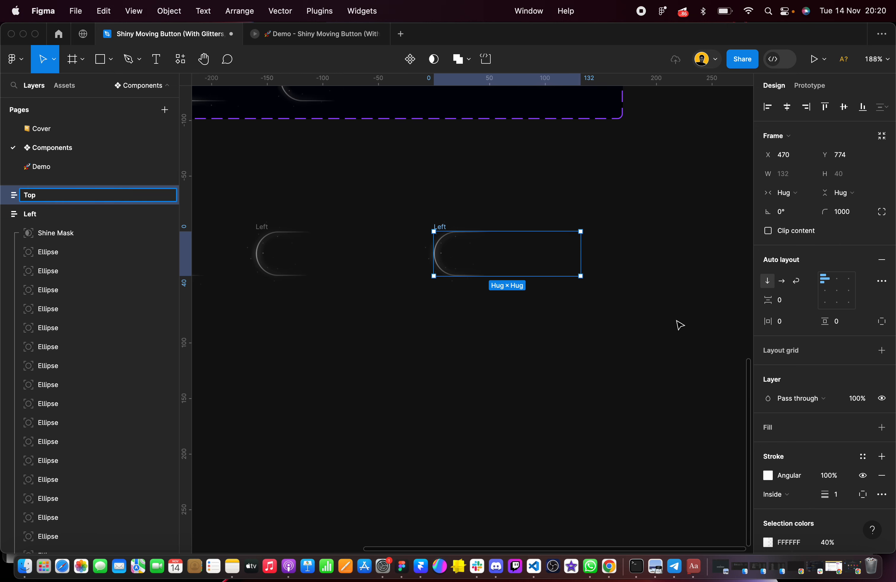
pyautogui.scroll(5, 524, 246)
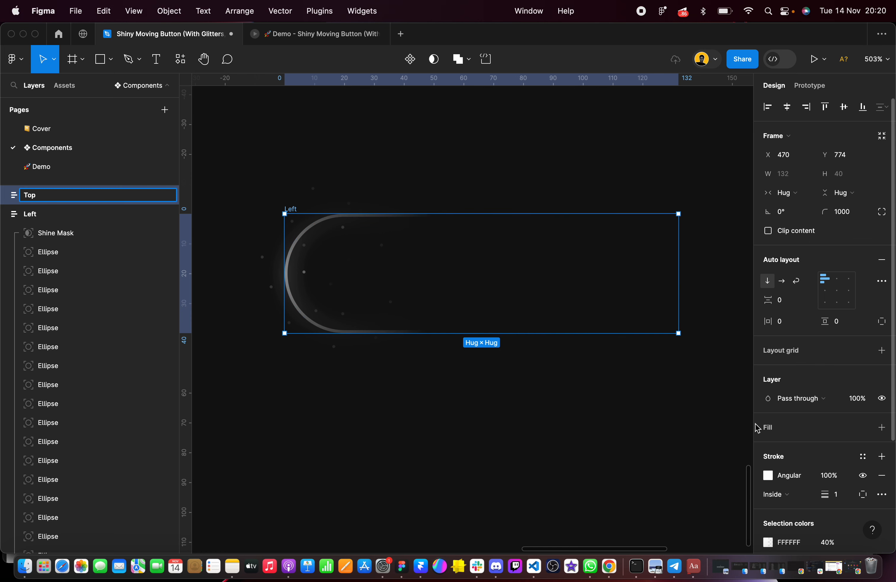
pyautogui.click(521, 175)
# Turn the Top frame's angular stroke gradient straight up and shape it nearly circular, with radii of about 35 px vertically and 34 px horizontally
pyautogui.click(290, 210)
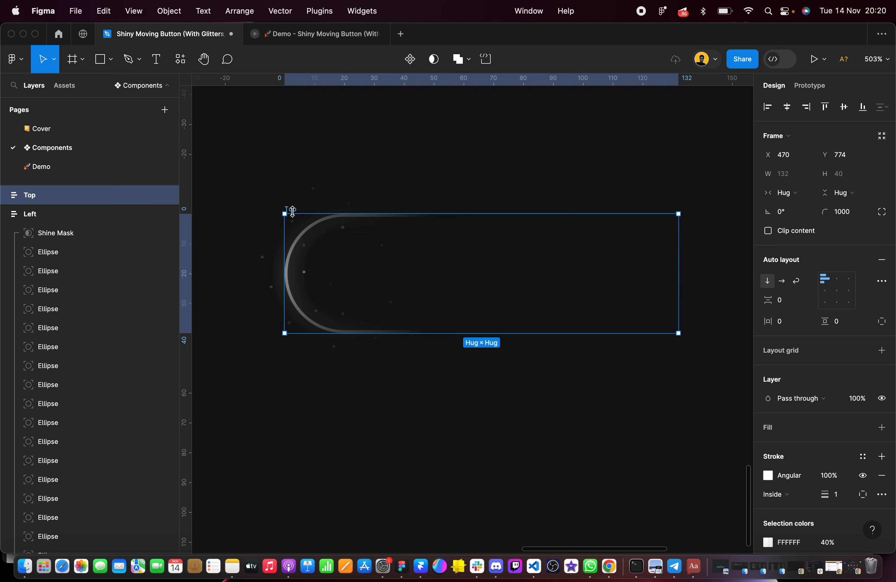
pyautogui.scroll(-5, 862, 410)
pyautogui.click(769, 364)
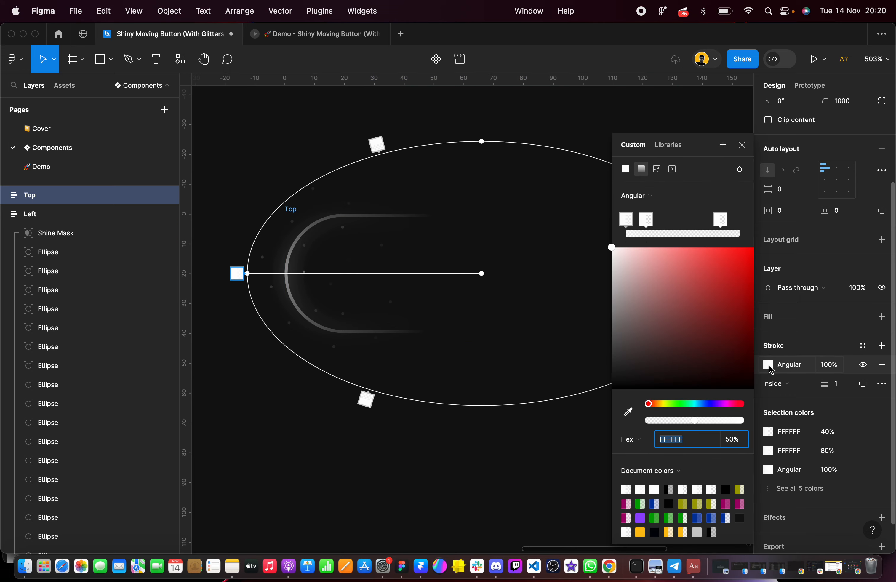
pyautogui.scroll(-2, 483, 272)
pyautogui.scroll(-3, 487, 278)
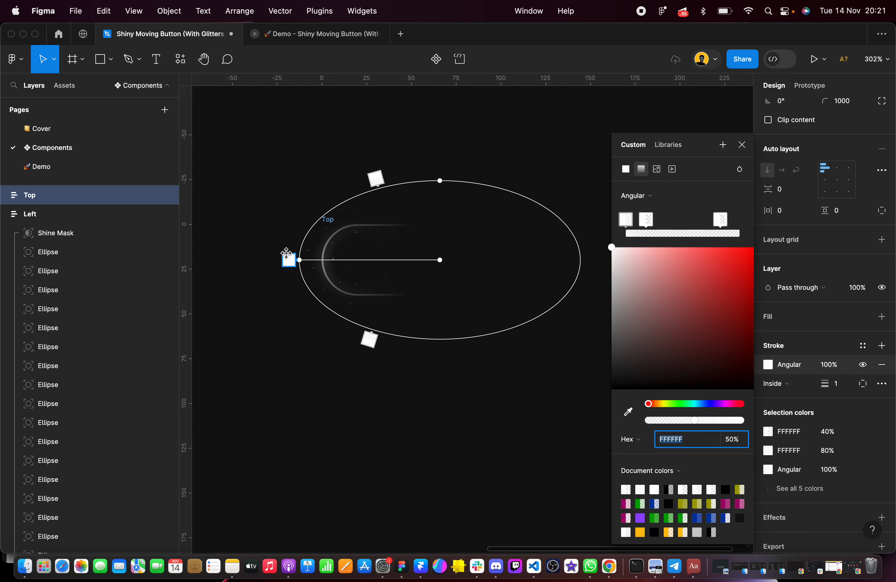
pyautogui.moveTo(296, 263); pyautogui.dragTo(440, 193)
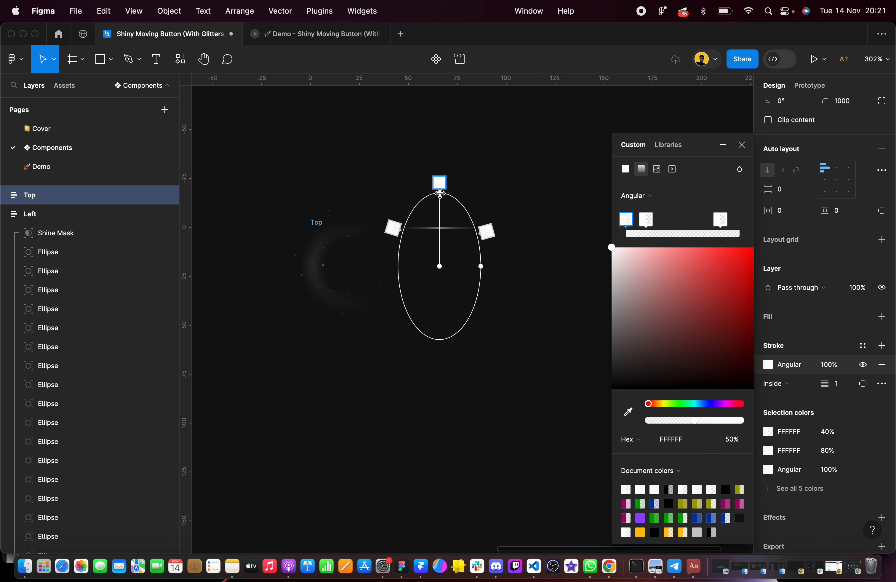
pyautogui.scroll(5, 440, 192)
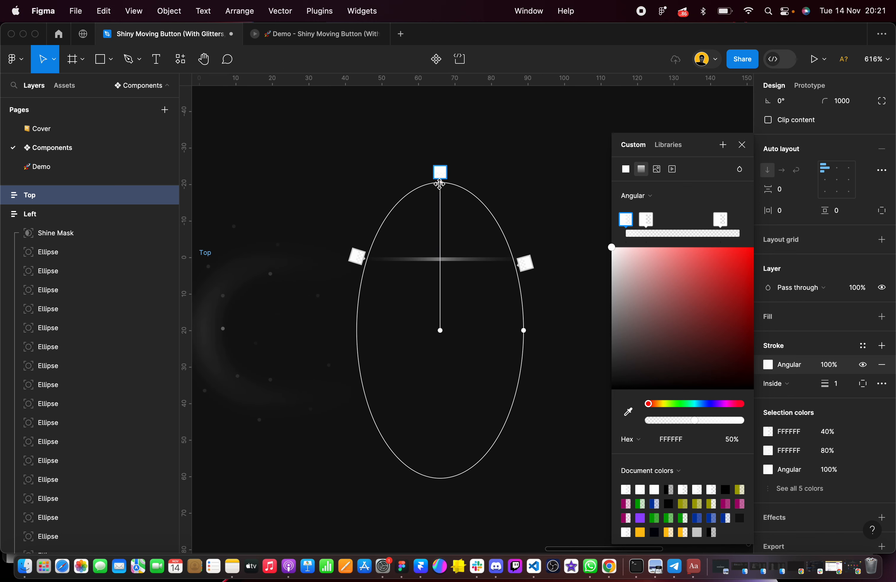
pyautogui.scroll(-3, 440, 183)
pyautogui.moveTo(493, 276); pyautogui.dragTo(526, 267)
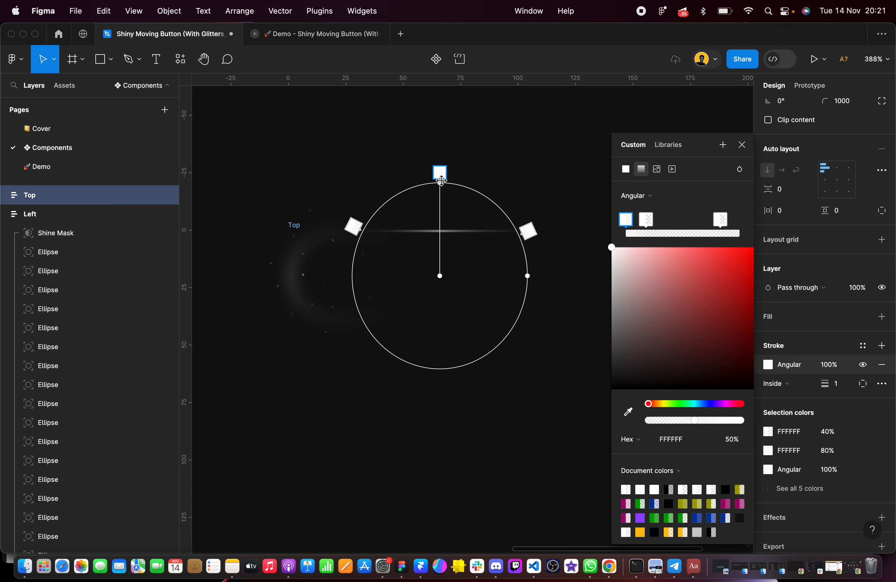
pyautogui.moveTo(440, 183); pyautogui.dragTo(439, 194)
pyautogui.click(296, 192)
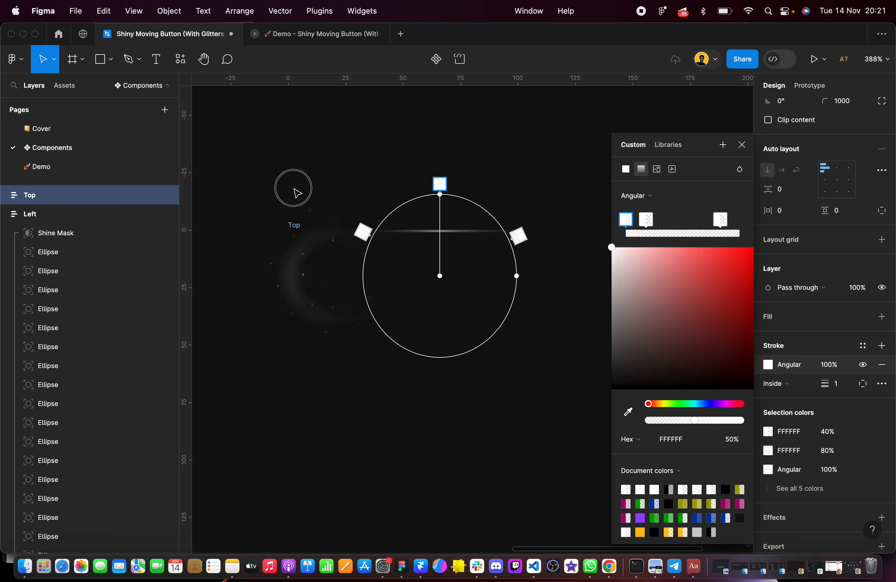
# Turn the Top frame's Shine Mask angular stroke gradient straight up and widen its narrow ellipse to nearly a circle
pyautogui.click(295, 225)
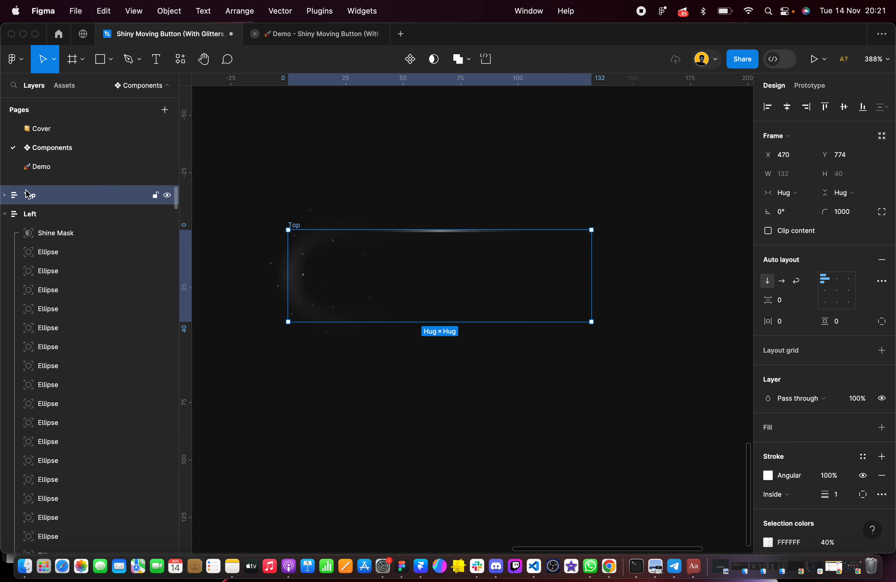
pyautogui.click(4, 214)
pyautogui.click(4, 194)
pyautogui.click(158, 214)
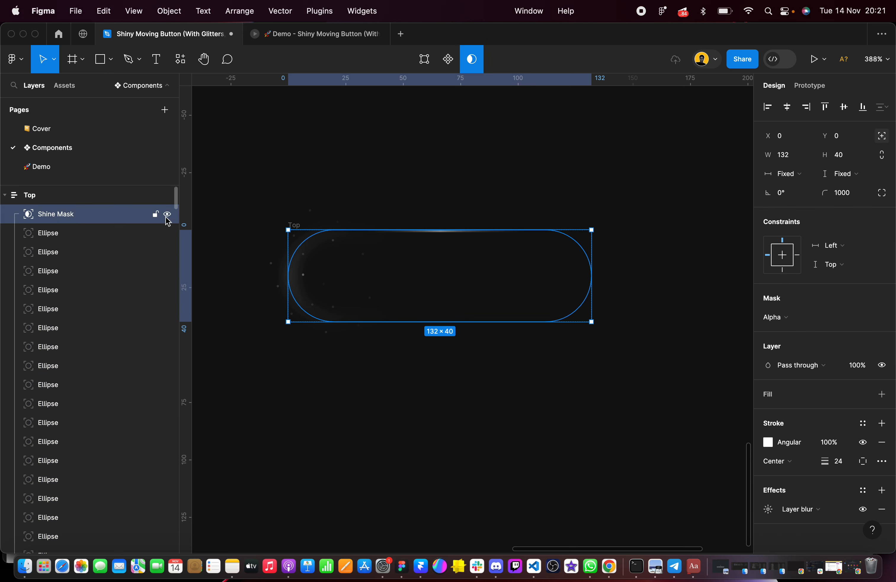
pyautogui.click(769, 442)
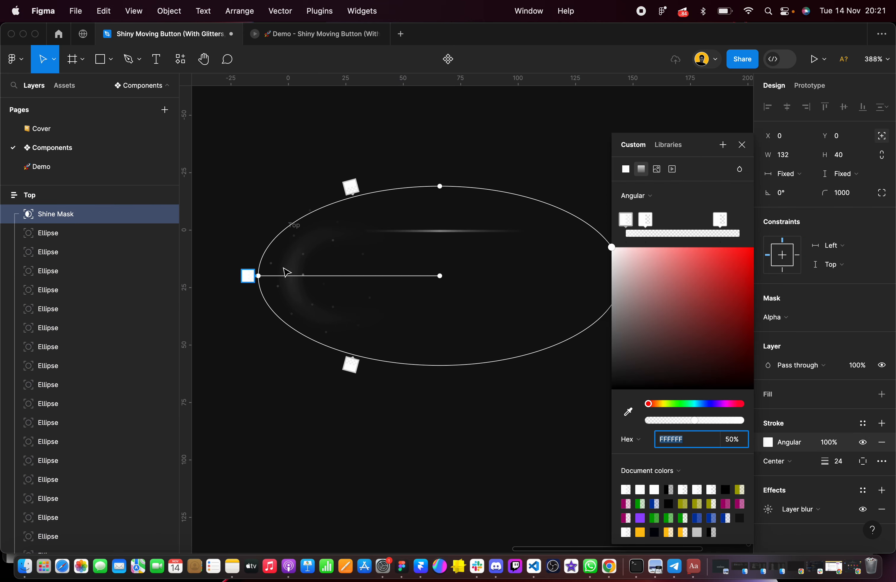
pyautogui.moveTo(249, 276)
pyautogui.mouseDown()
pyautogui.moveTo(428, 164)
pyautogui.moveTo(439, 180)
pyautogui.mouseUp()
pyautogui.moveTo(487, 276); pyautogui.dragTo(535, 275)
pyautogui.moveTo(443, 183); pyautogui.dragTo(442, 187)
pyautogui.click(210, 254)
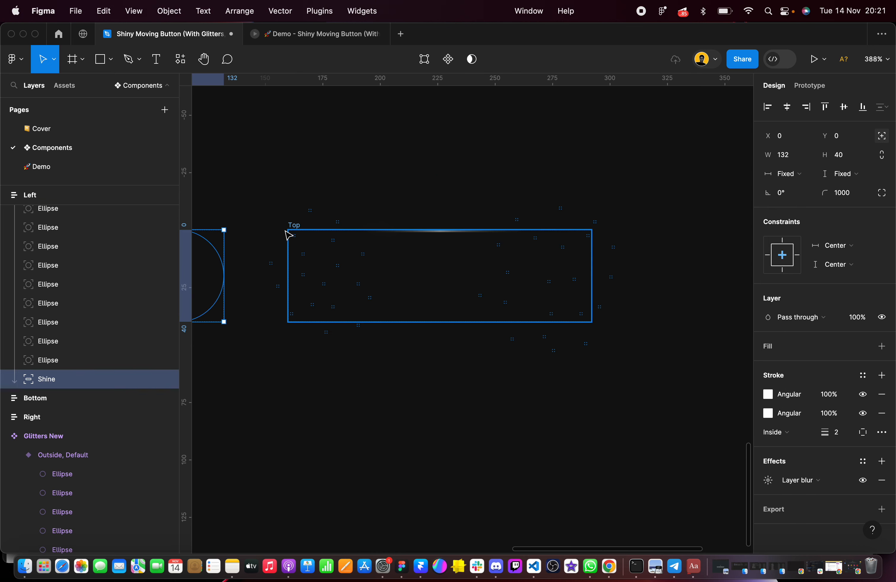
# Turn the Top frame's Shine layer's first angular stroke gradient straight up and widen it to a circle with a radius of about 40 px
pyautogui.click(293, 232)
pyautogui.scroll(-5, 76, 392)
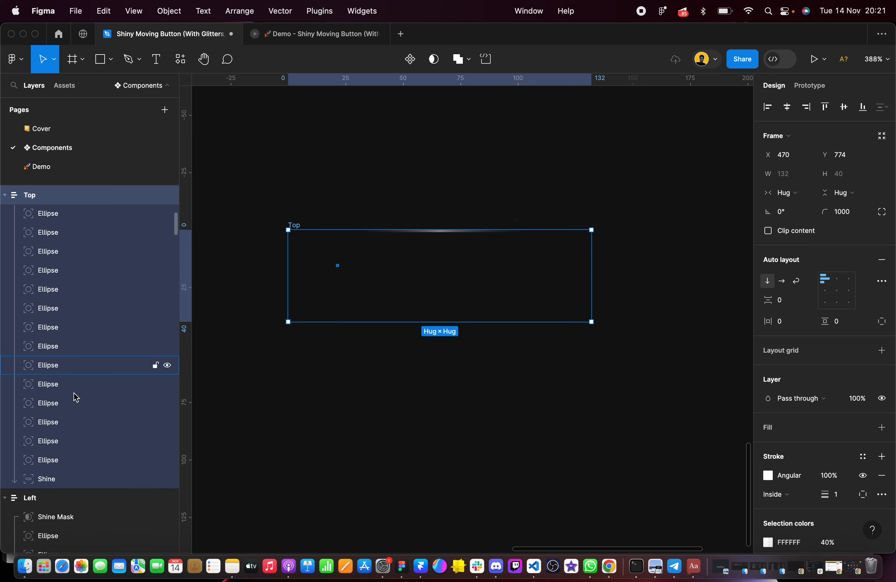
pyautogui.click(60, 290)
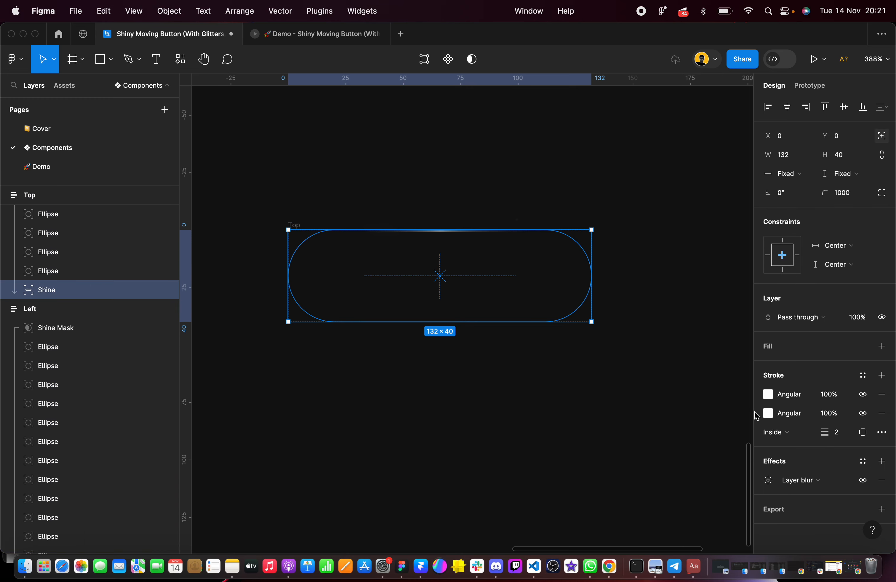
pyautogui.click(769, 397)
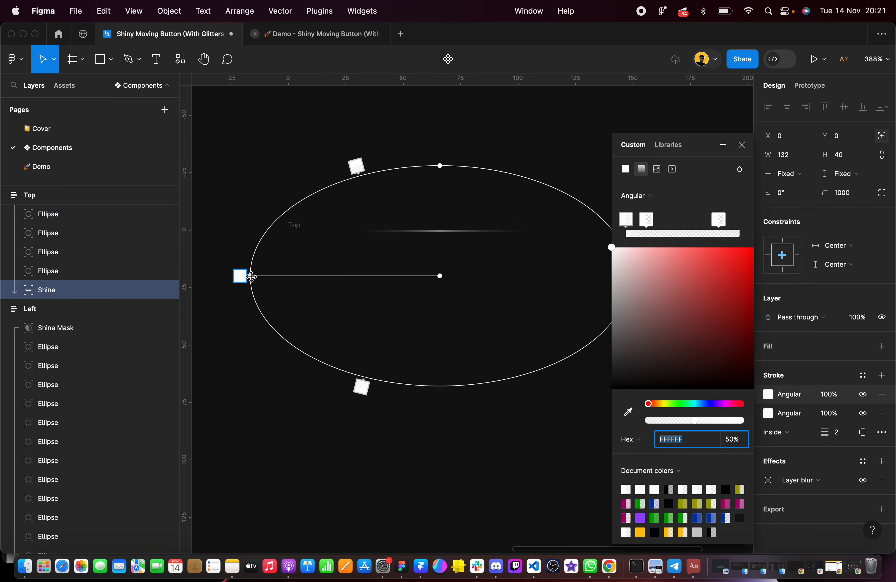
pyautogui.moveTo(252, 276); pyautogui.dragTo(441, 184)
pyautogui.moveTo(494, 276); pyautogui.dragTo(532, 278)
pyautogui.scroll(5, 533, 278)
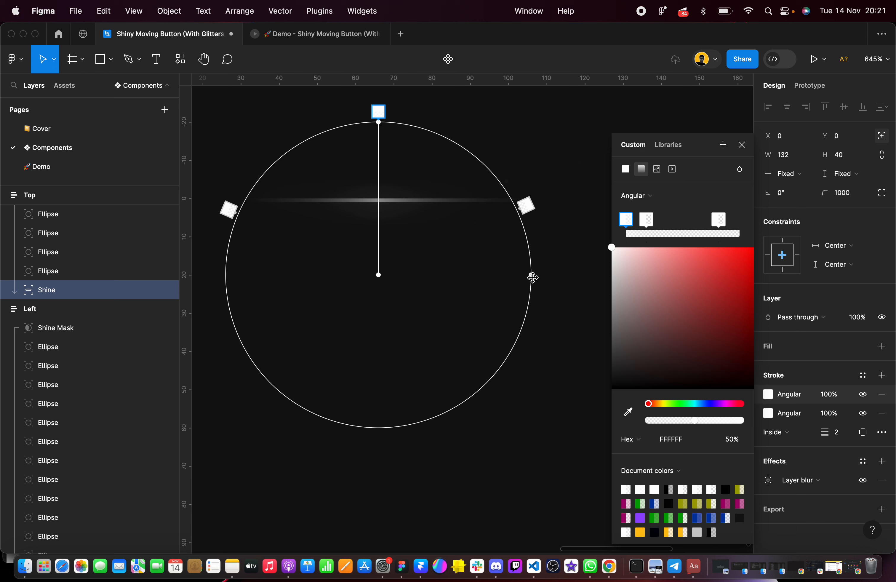
pyautogui.click(480, 110)
pyautogui.click(480, 110)
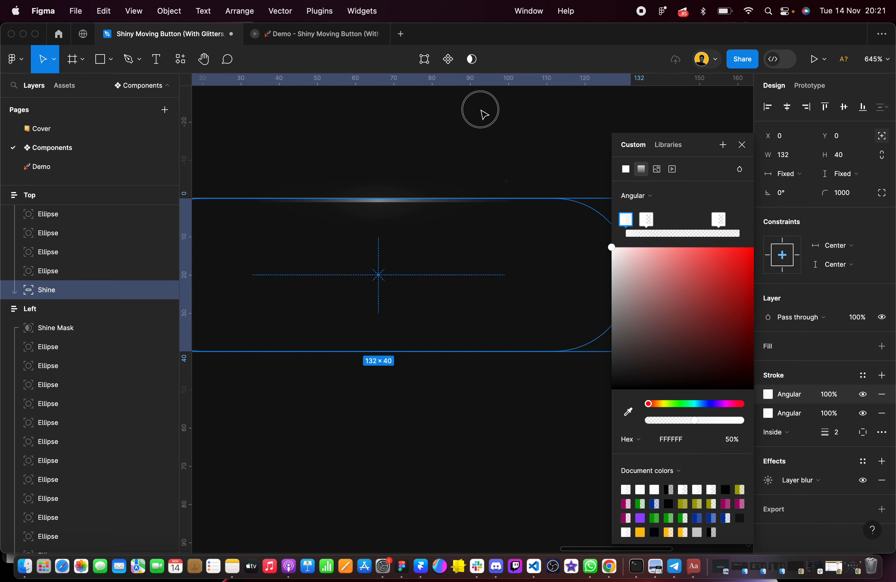
# Turn the Top frame's Shine layer's second angular stroke gradient straight up and widen it to nearly a circle with a radius of about 49 px
pyautogui.click(770, 415)
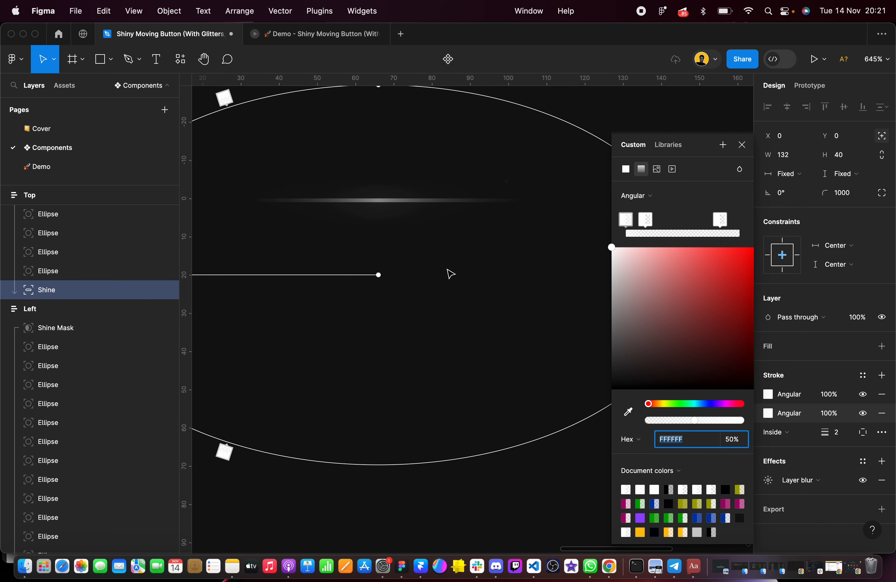
pyautogui.scroll(-6, 451, 274)
pyautogui.moveTo(264, 272); pyautogui.dragTo(415, 183)
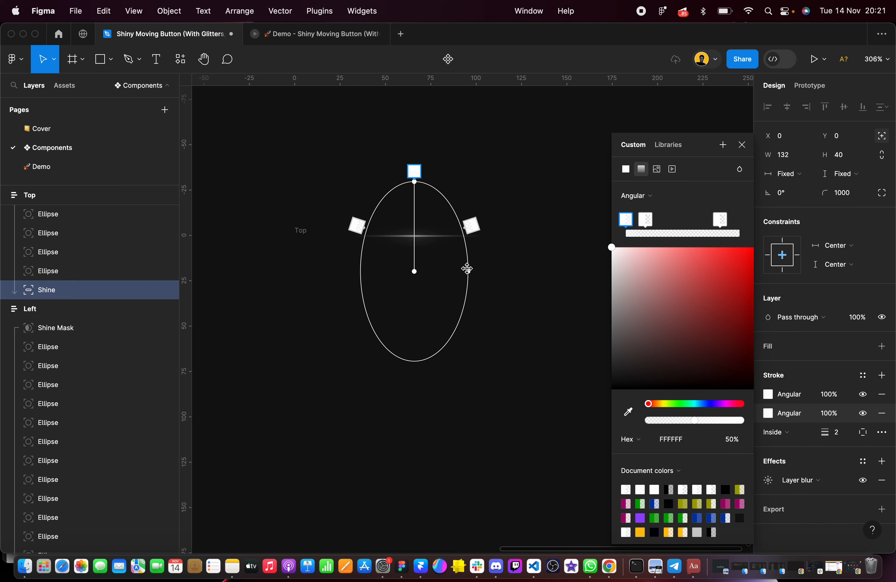
pyautogui.moveTo(467, 268); pyautogui.dragTo(503, 268)
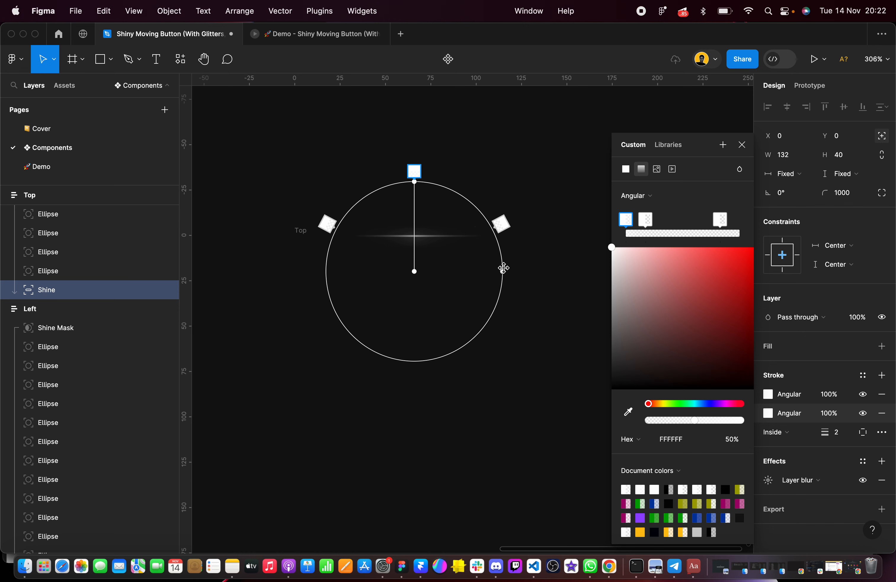
pyautogui.scroll(3, 434, 248)
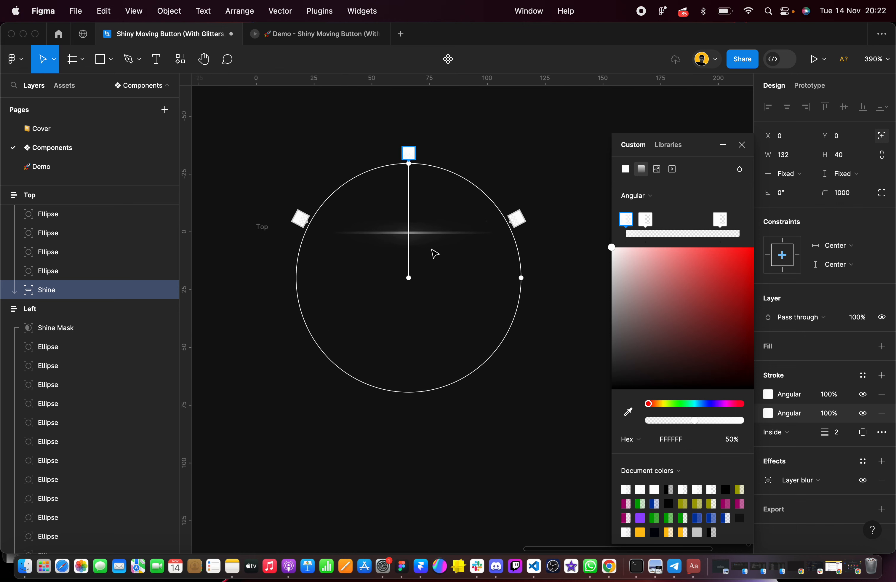
pyautogui.click(486, 132)
# Examine the Right, Bottom, Left and Top frames side by side
pyautogui.scroll(-1, 514, 117)
pyautogui.scroll(1, 514, 117)
pyautogui.hscroll(-2, 514, 117)
pyautogui.scroll(-3, 514, 117)
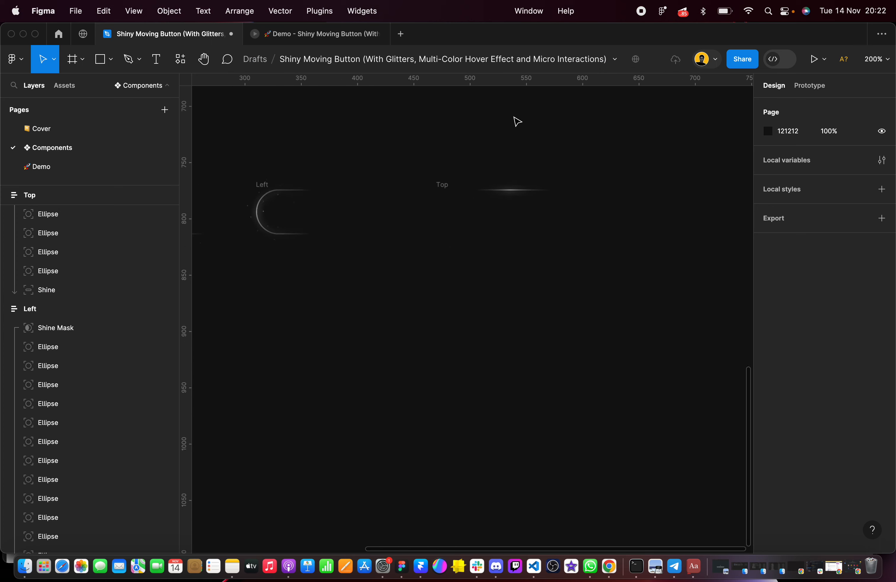
pyautogui.scroll(-5, 517, 121)
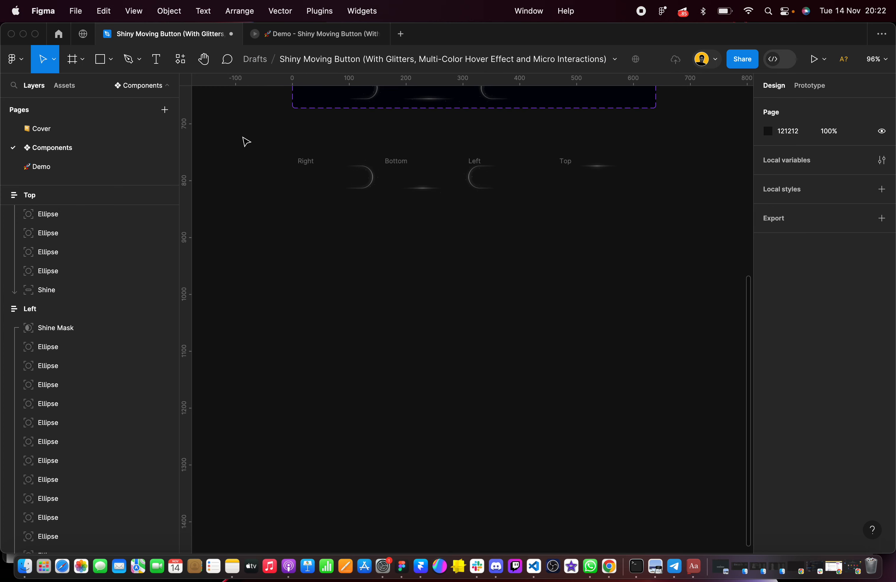
pyautogui.moveTo(243, 138); pyautogui.dragTo(689, 262)
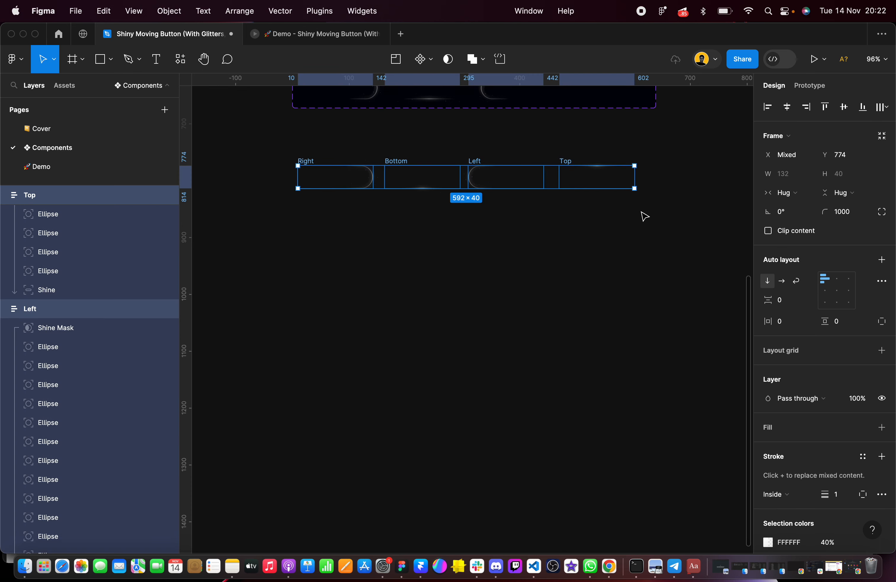
pyautogui.click(498, 241)
# Set the Right frame's Shine layer constraints to Left and right horizontally and Top and bottom vertically
pyautogui.scroll(5, 362, 178)
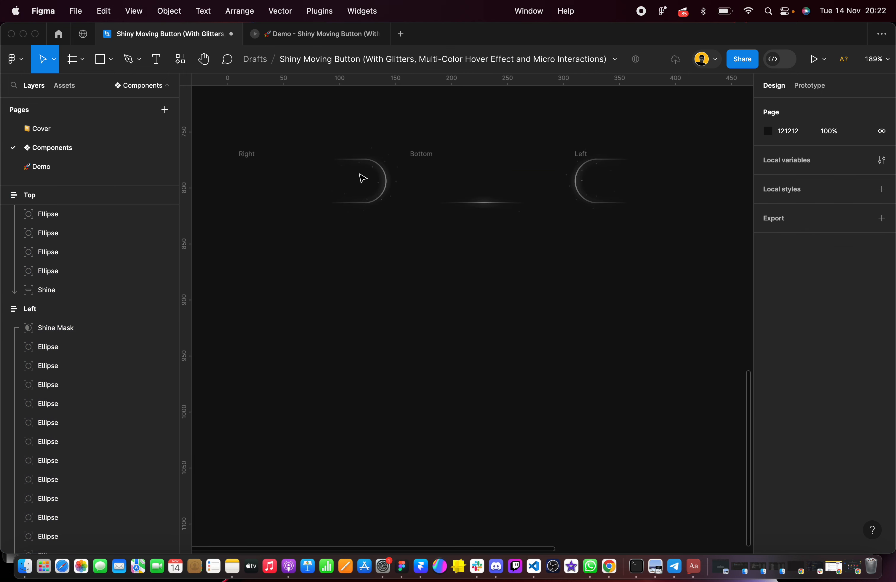
pyautogui.click(379, 180)
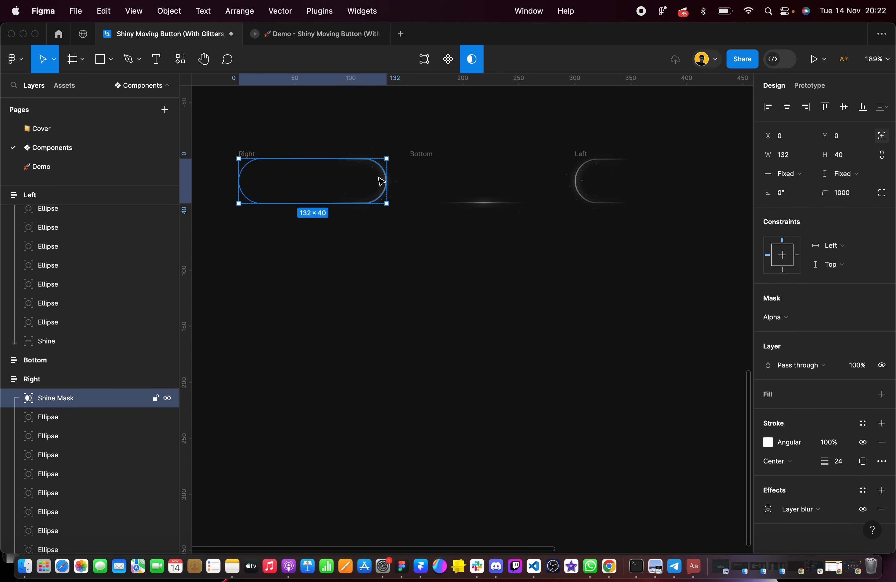
pyautogui.click(385, 247)
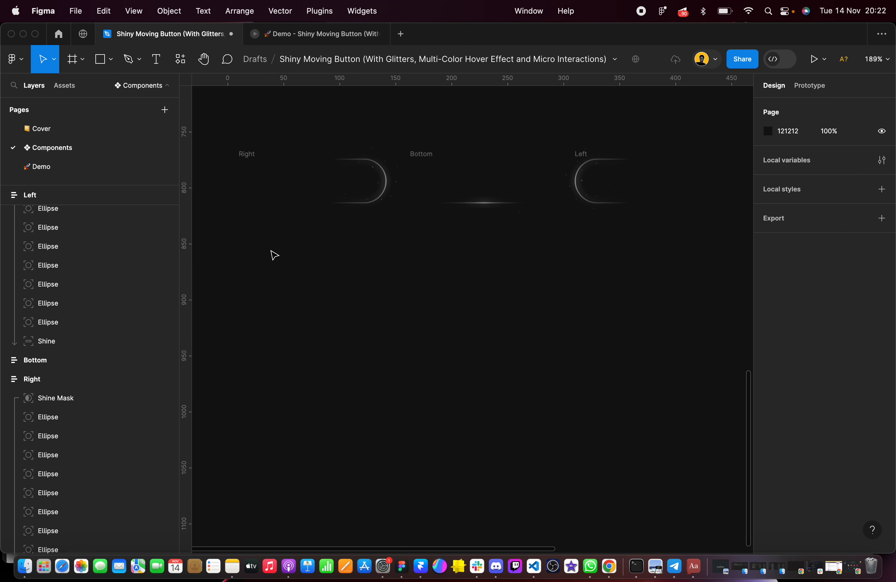
pyautogui.click(84, 406)
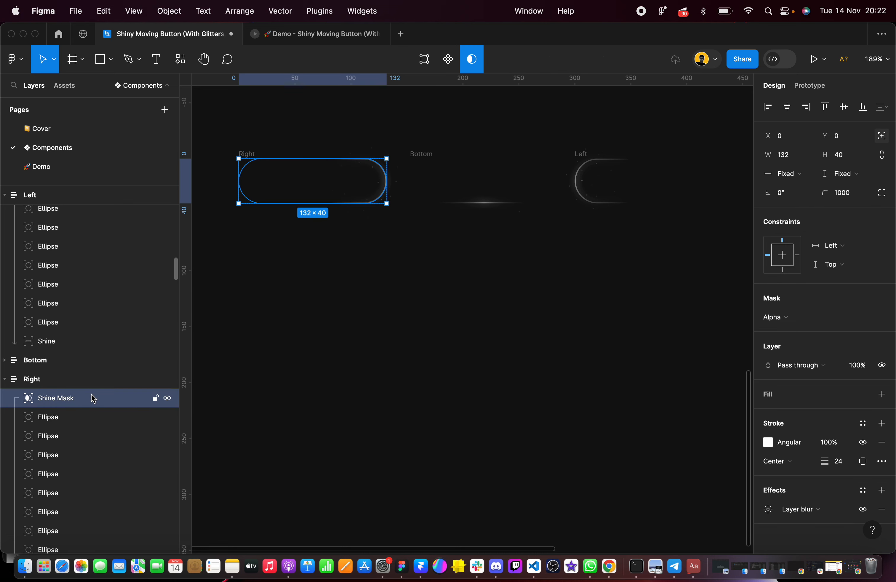
pyautogui.scroll(-5, 91, 397)
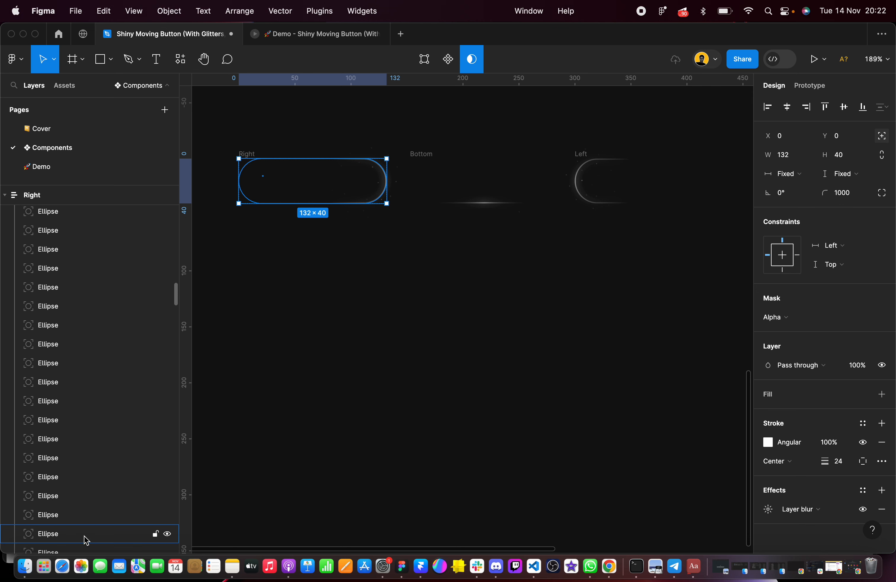
pyautogui.scroll(-6, 85, 537)
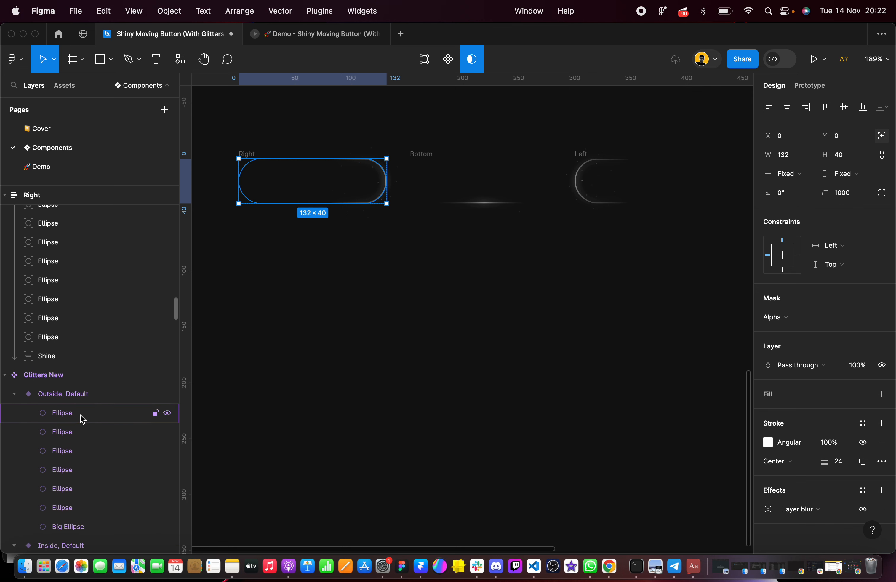
pyautogui.click(59, 361)
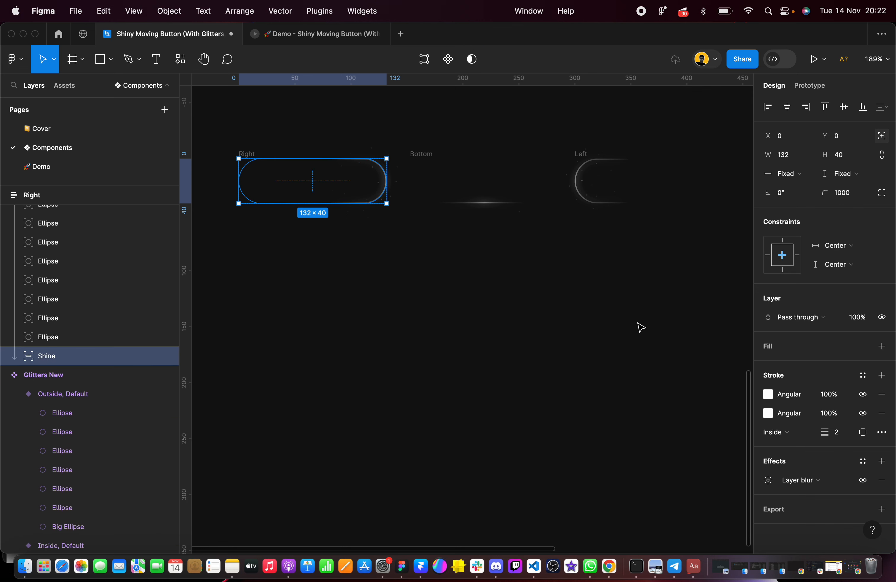
pyautogui.click(841, 249)
pyautogui.click(842, 230)
pyautogui.click(843, 265)
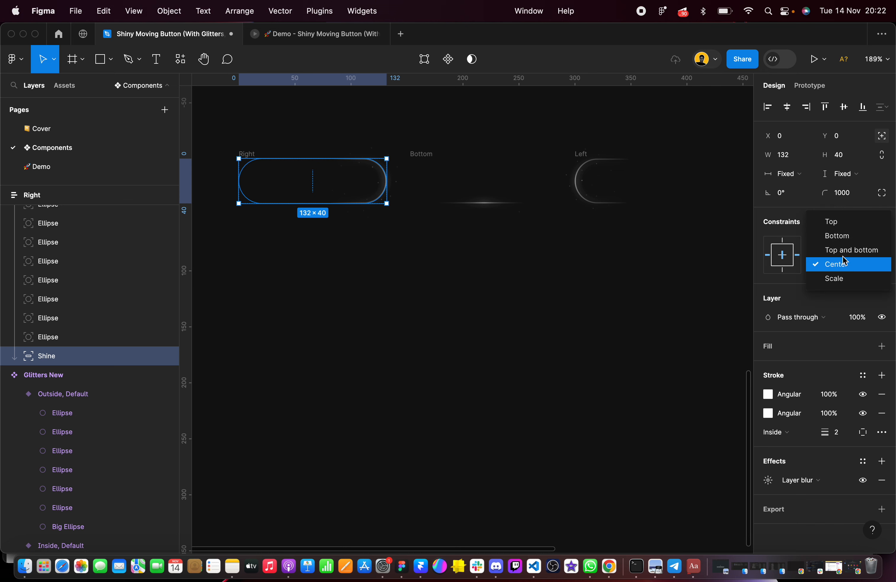
pyautogui.click(847, 250)
# Set the Right frame's Shine Mask constraints to Left and right horizontally and Top and bottom vertically
pyautogui.scroll(10, 90, 305)
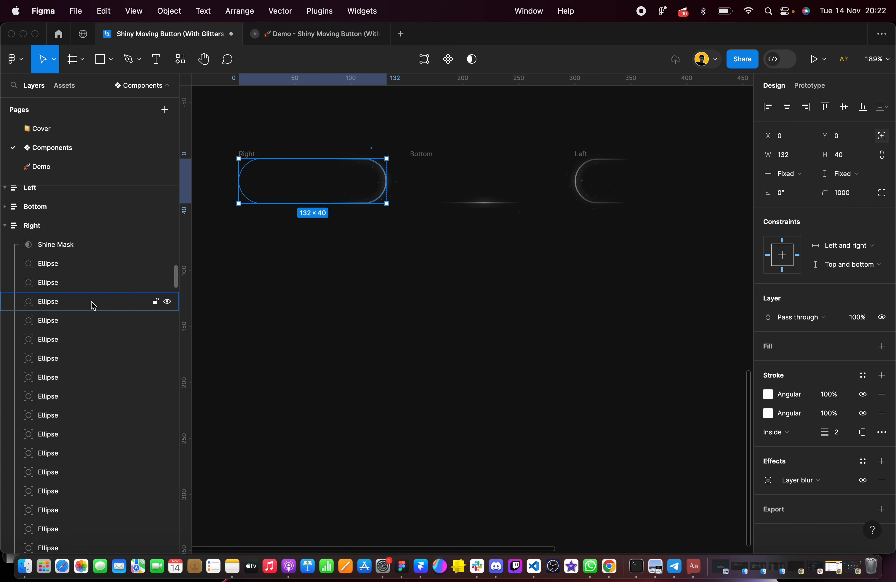
pyautogui.scroll(5, 91, 305)
pyautogui.scroll(-2, 80, 359)
pyautogui.click(74, 382)
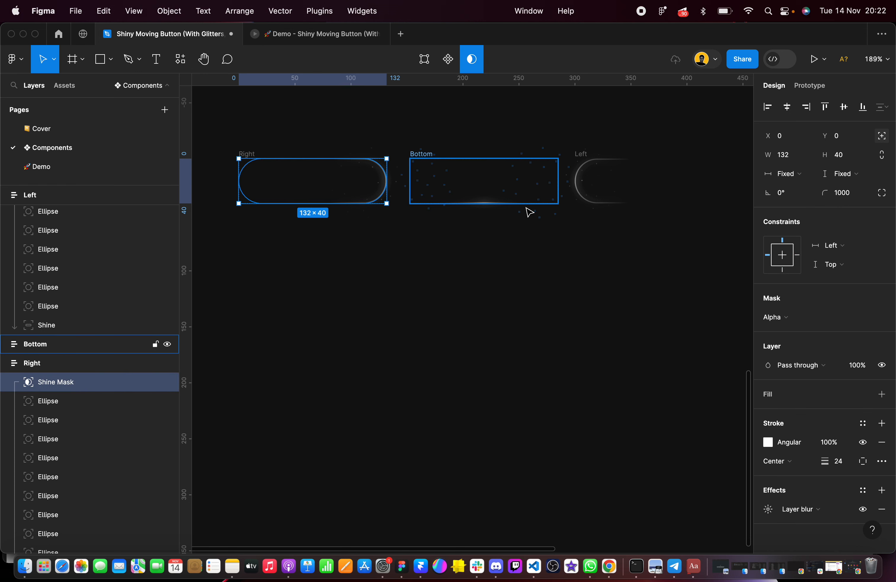
pyautogui.click(829, 245)
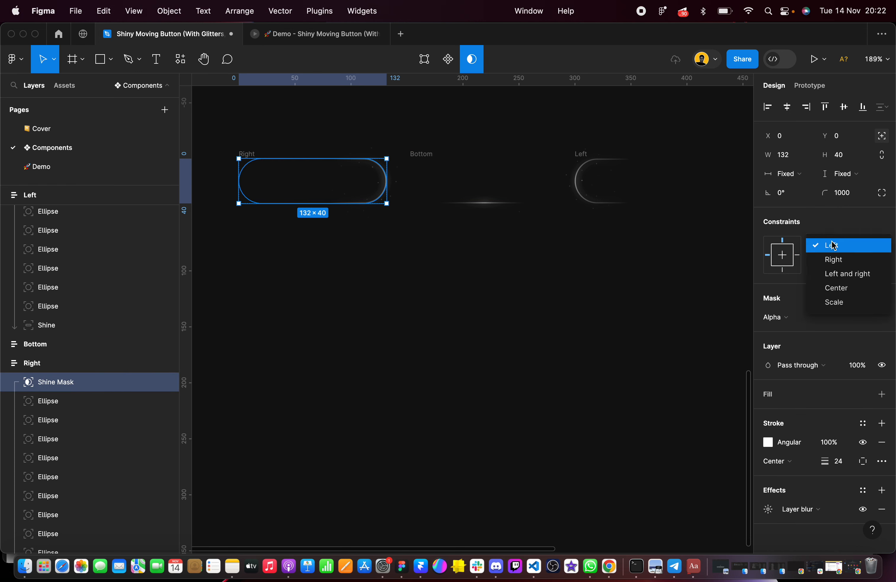
pyautogui.click(843, 275)
pyautogui.click(831, 264)
pyautogui.click(847, 297)
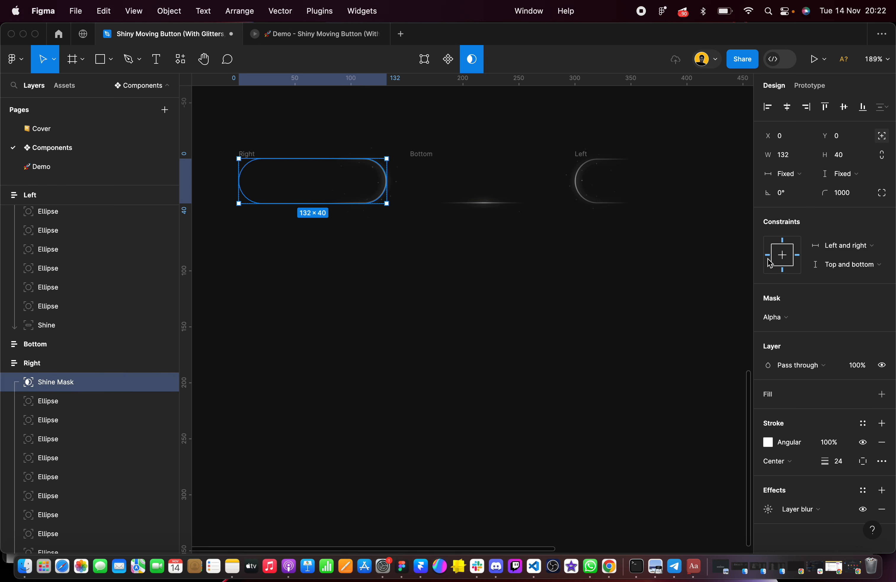
# Set the horizontal constraint of the Bottom frame's Shine Mask to Left and right
pyautogui.click(449, 161)
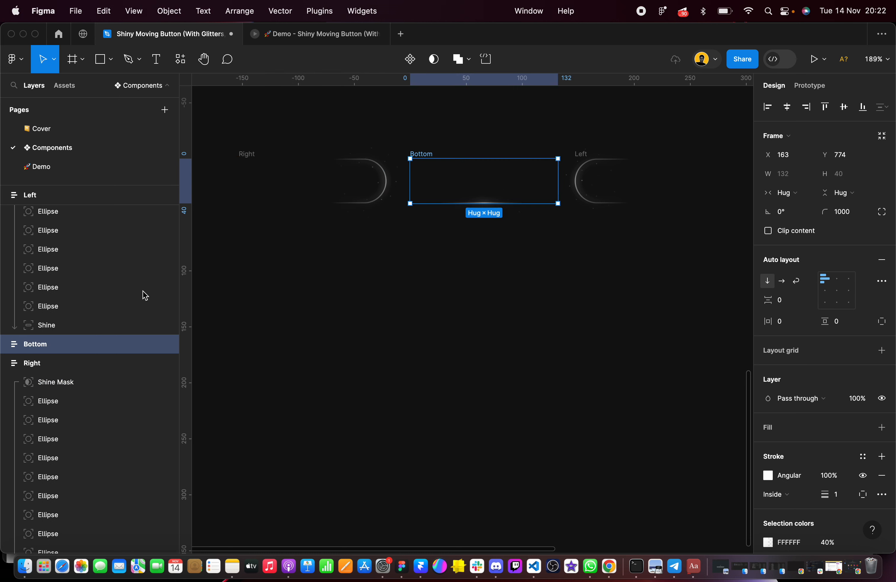
pyautogui.click(4, 364)
pyautogui.click(5, 344)
pyautogui.click(76, 370)
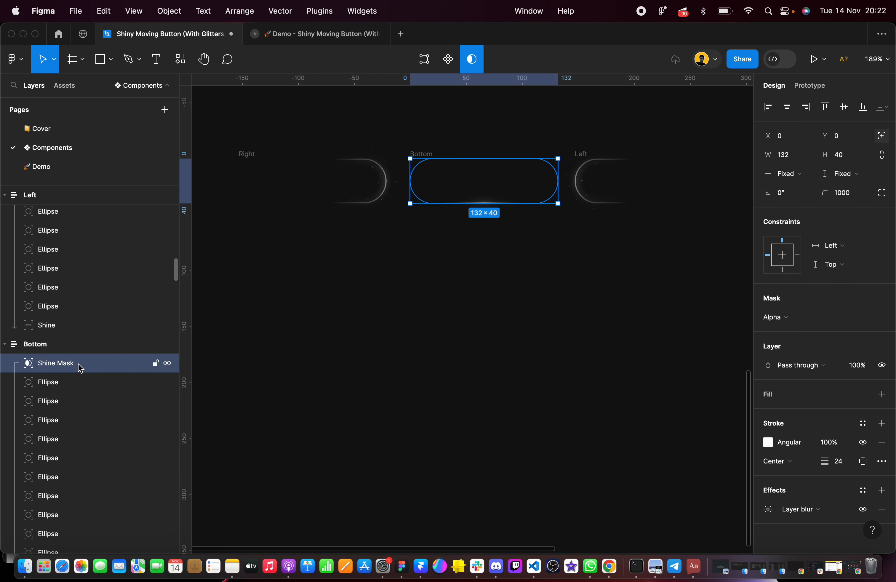
pyautogui.click(855, 250)
pyautogui.click(852, 276)
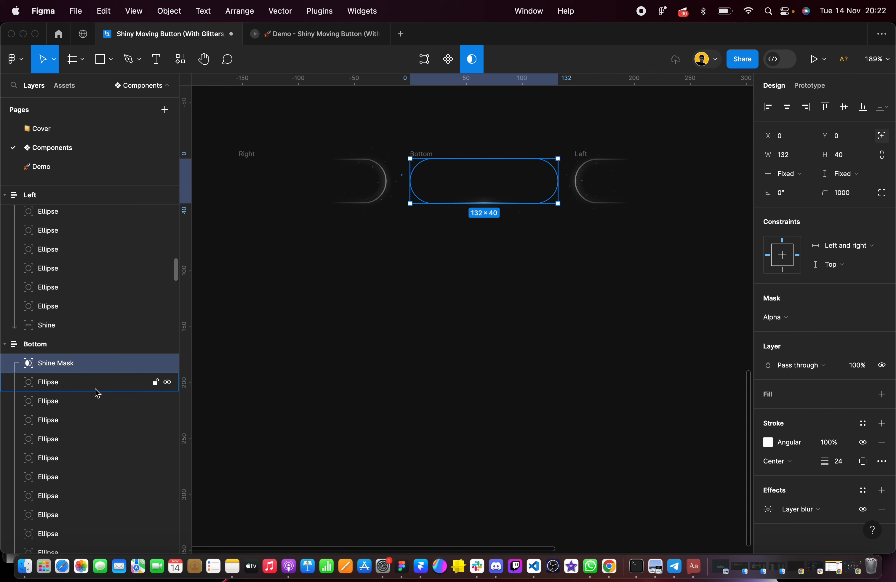
# Set the Bottom frame's Shine layer constraints to Left and right horizontally and Top and bottom vertically
pyautogui.scroll(-10, 77, 389)
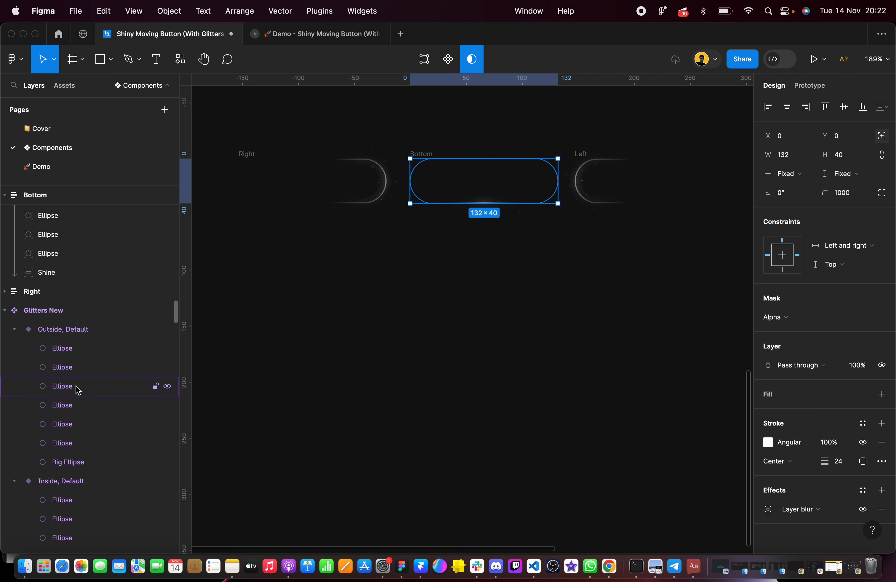
pyautogui.click(64, 276)
pyautogui.click(846, 245)
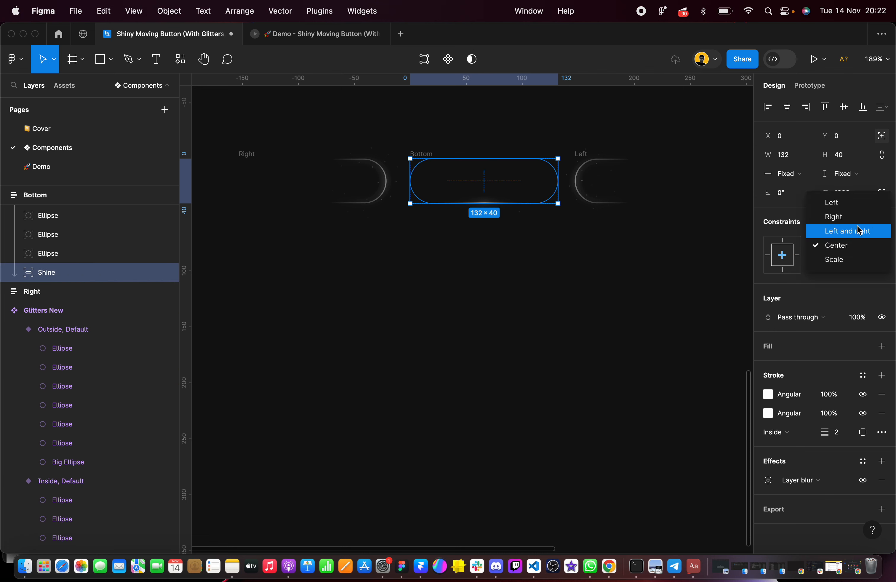
pyautogui.click(860, 231)
pyautogui.click(850, 264)
pyautogui.click(852, 249)
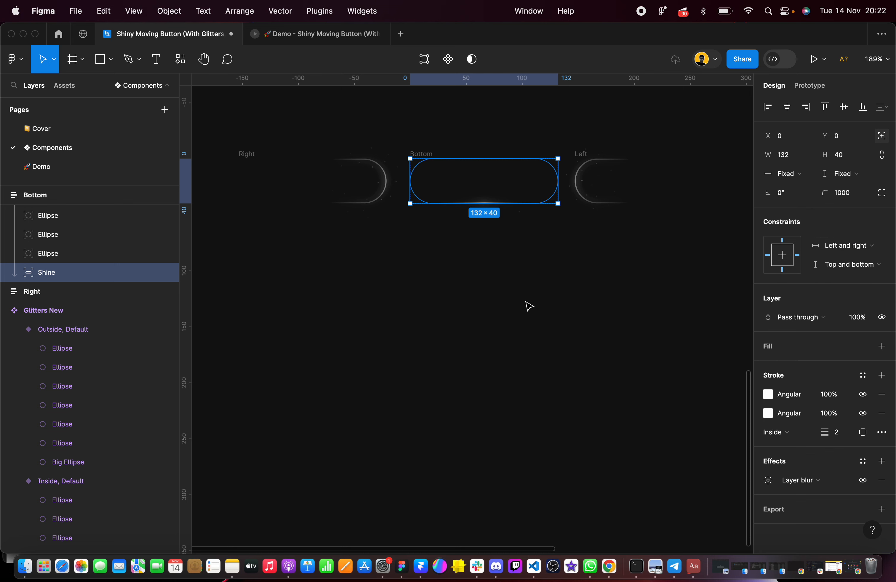
pyautogui.click(528, 306)
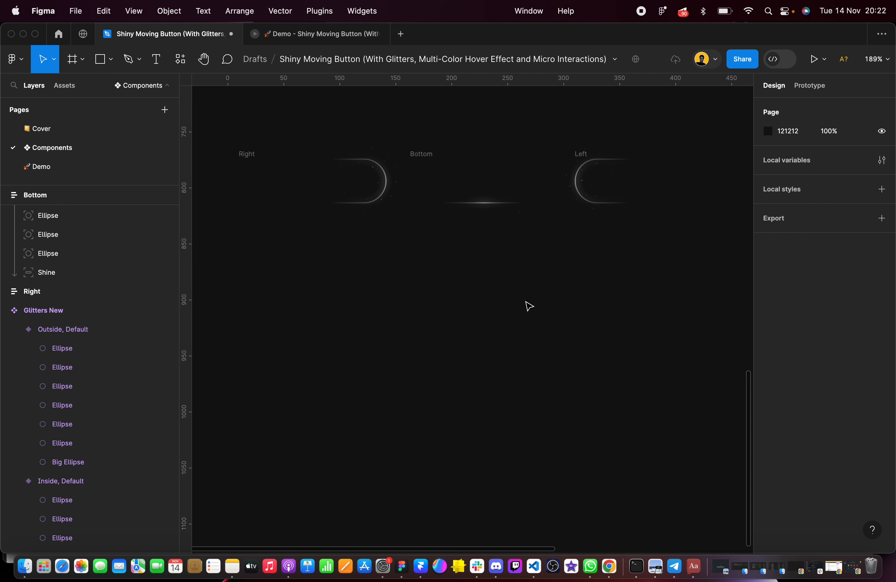
# Set the horizontal constraint of the Left frame's Shine Mask to Left and right
pyautogui.click(583, 153)
pyautogui.scroll(2, 150, 275)
pyautogui.click(60, 266)
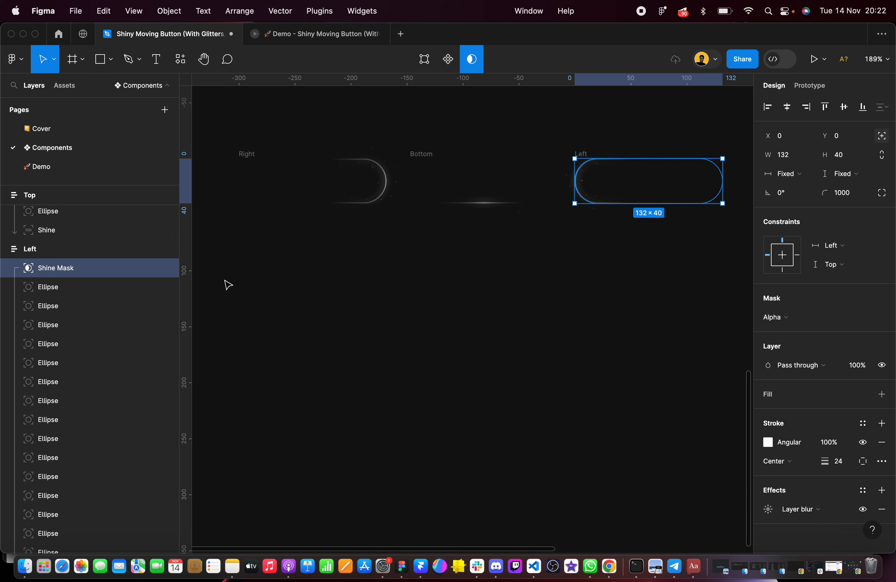
pyautogui.click(859, 246)
pyautogui.click(859, 274)
# Set the Left frame's Shine layer constraints to Left and right horizontally and Top and bottom vertically
pyautogui.scroll(-5, 76, 286)
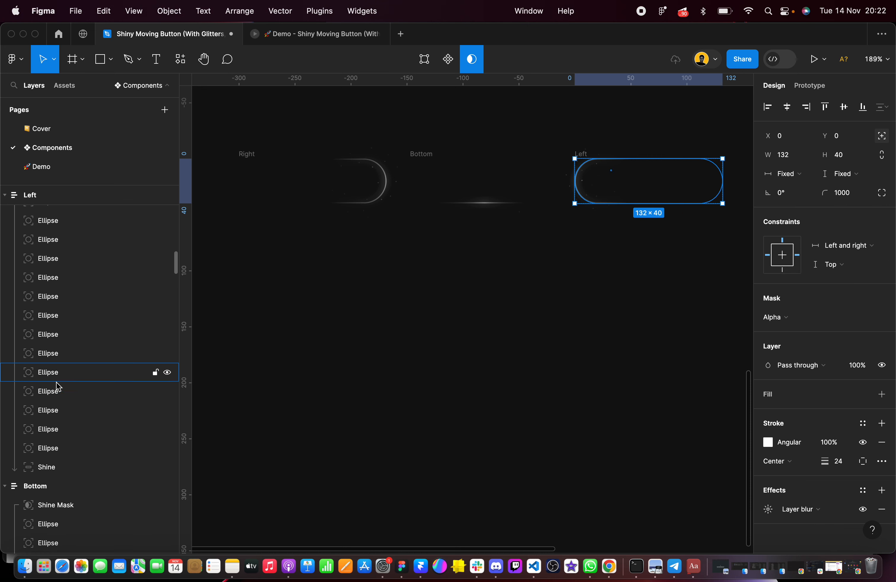
pyautogui.click(65, 470)
pyautogui.click(846, 246)
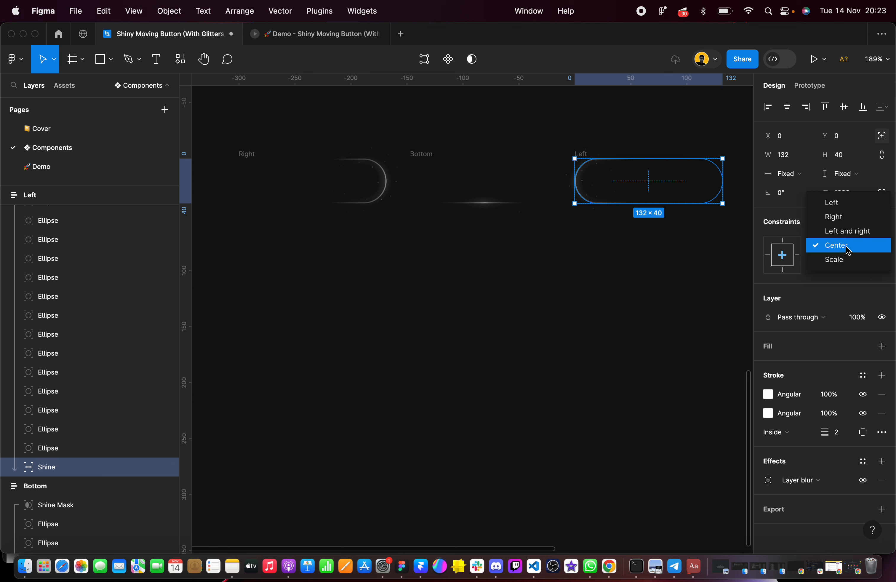
pyautogui.click(851, 231)
pyautogui.click(847, 263)
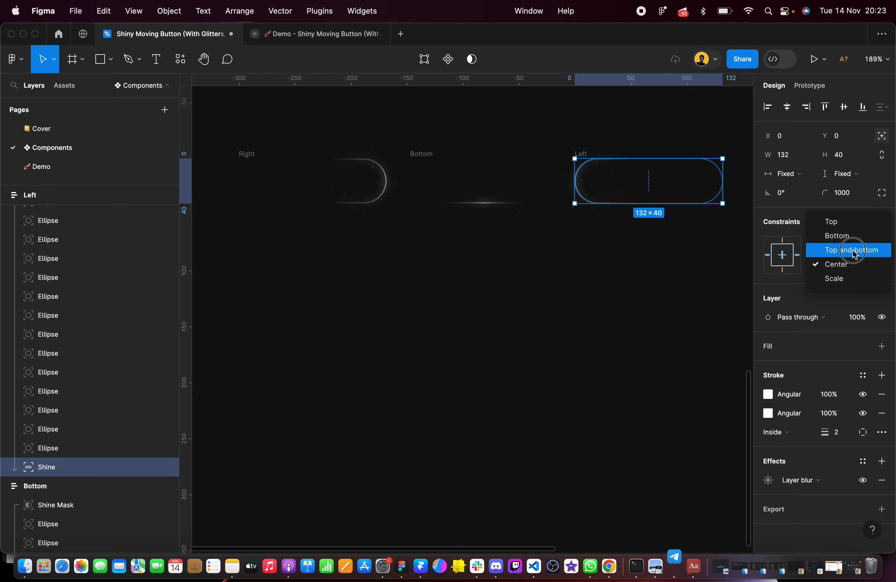
pyautogui.click(853, 249)
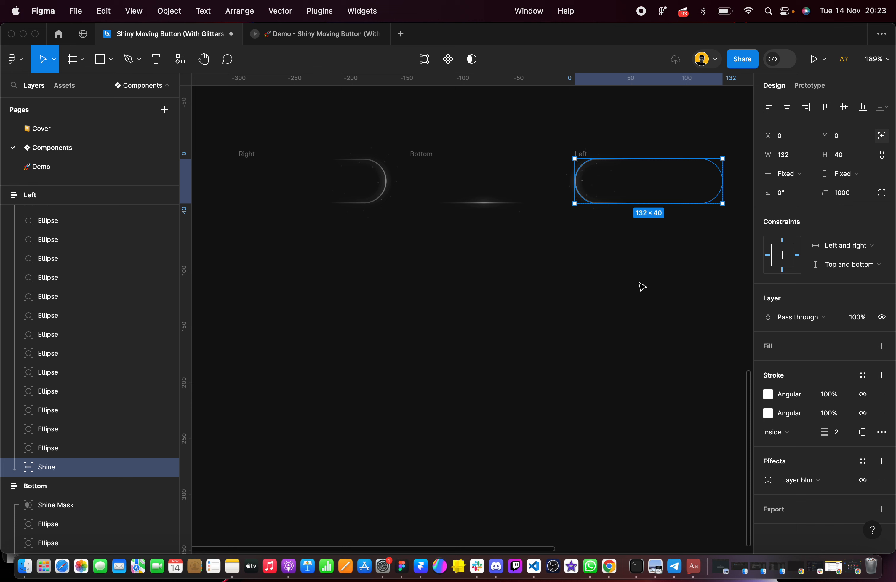
# Set the horizontal constraint of the Top frame's Shine Mask to Left and right
pyautogui.hscroll(10, 461, 385)
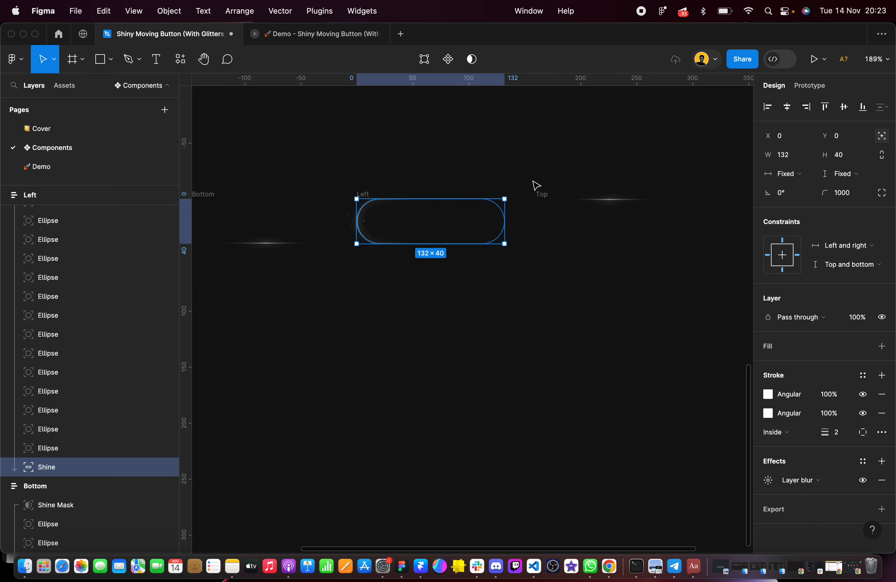
pyautogui.click(542, 194)
pyautogui.click(83, 219)
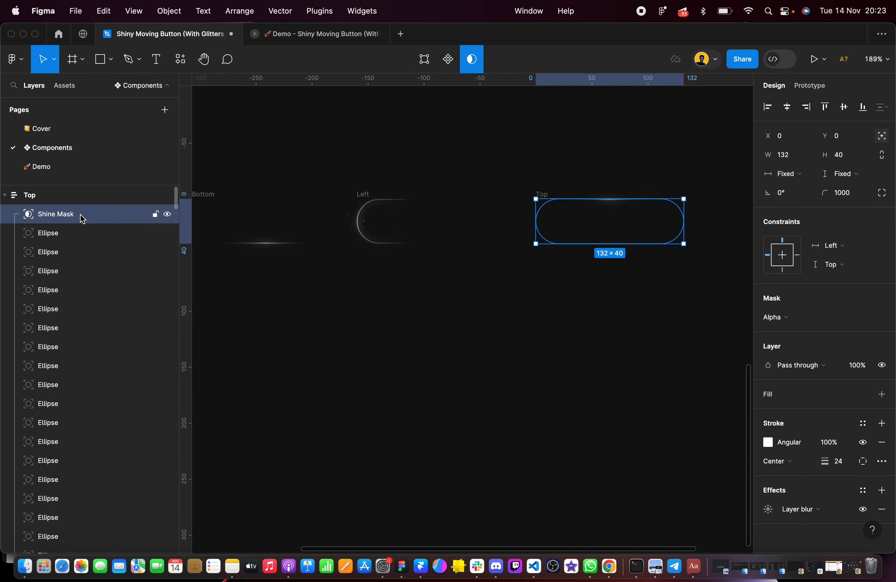
pyautogui.click(848, 250)
pyautogui.click(849, 274)
# Set the Top frame's Shine layer constraints to Left and right horizontally and Top and bottom vertically
pyautogui.scroll(-8, 127, 296)
pyautogui.click(90, 352)
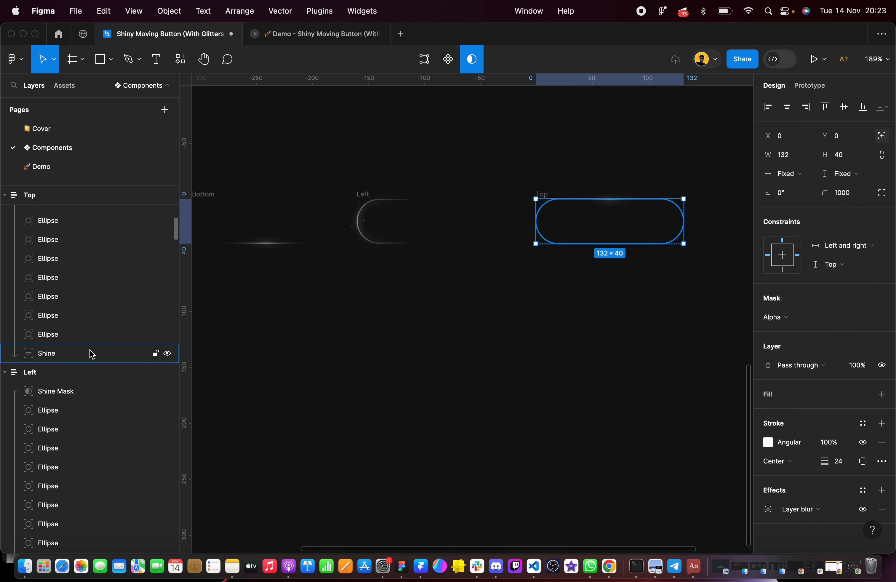
pyautogui.click(848, 247)
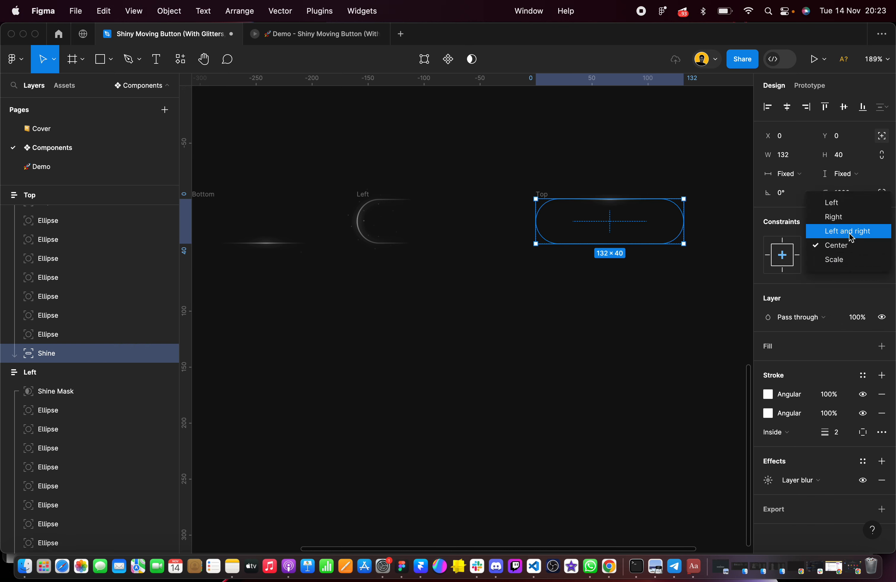
pyautogui.click(850, 231)
pyautogui.click(850, 265)
pyautogui.click(850, 250)
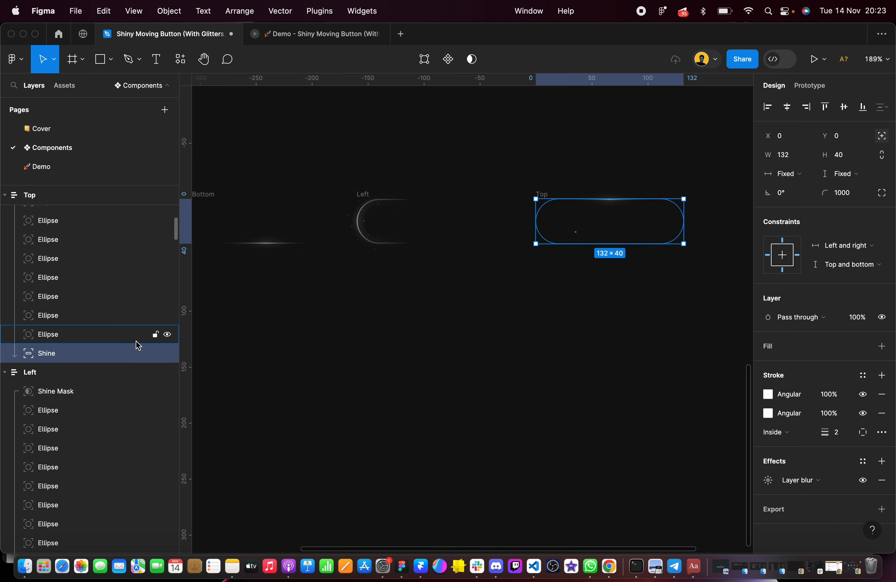
# Set the vertical constraint of the Top frame's Shine Mask to Top and bottom
pyautogui.scroll(5, 115, 346)
pyautogui.scroll(2, 115, 347)
pyautogui.click(97, 233)
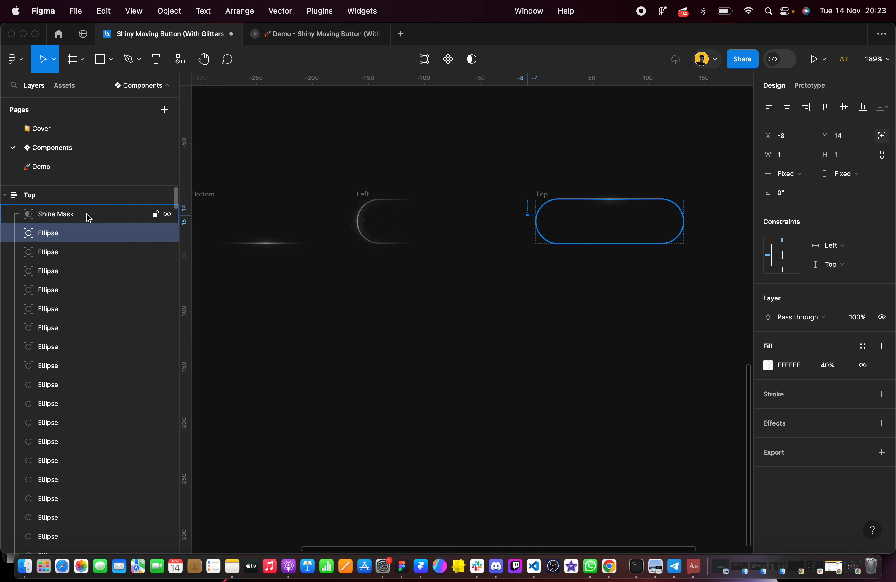
pyautogui.click(88, 216)
pyautogui.click(865, 266)
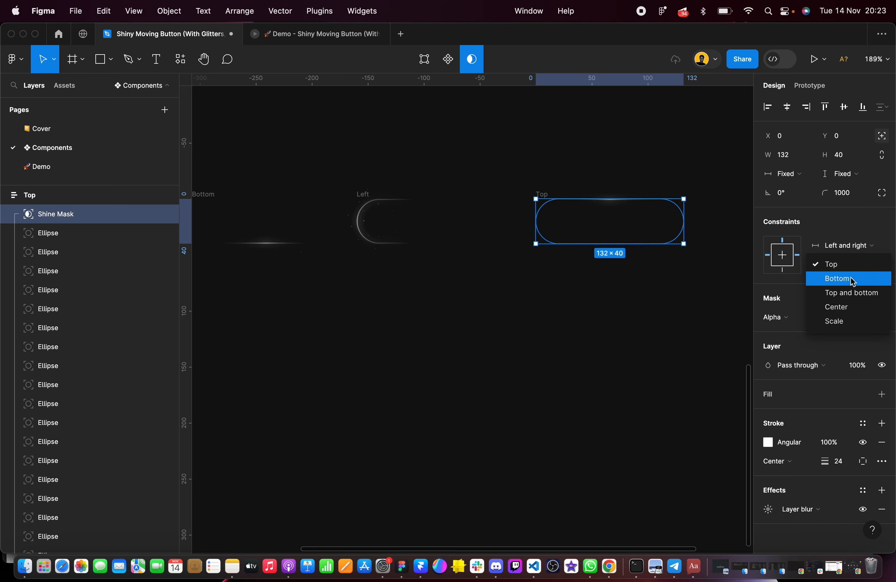
pyautogui.click(857, 294)
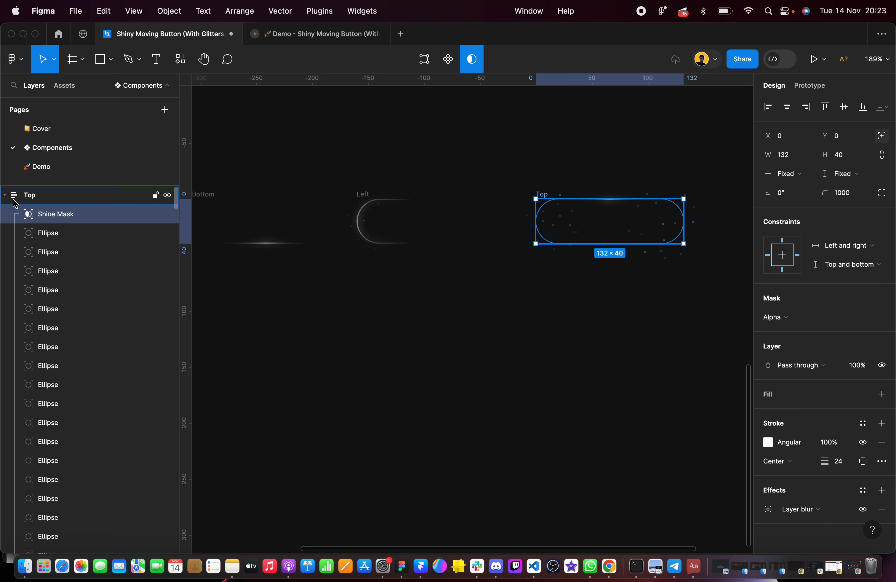
# Set the vertical constraint of the Left frame's Shine Mask to Top and bottom
pyautogui.click(4, 195)
pyautogui.click(40, 235)
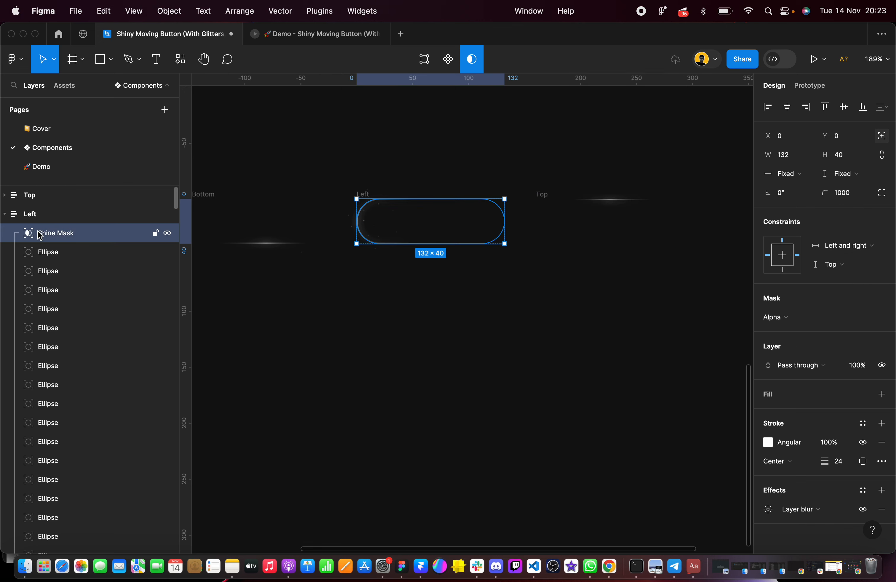
pyautogui.click(836, 271)
pyautogui.click(842, 293)
# Set the vertical constraint of the Bottom frame's Shine Mask to Top and bottom
pyautogui.click(6, 214)
pyautogui.click(59, 253)
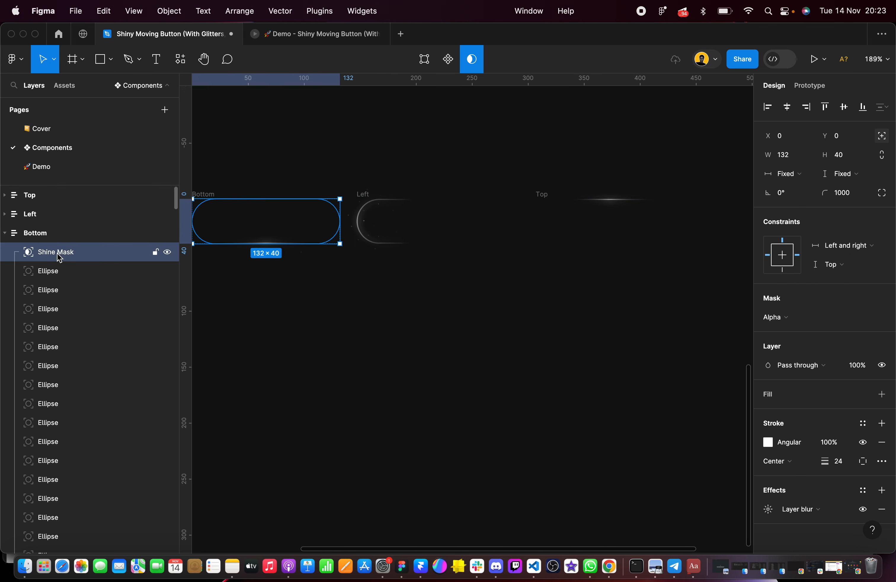
pyautogui.click(842, 264)
pyautogui.click(849, 294)
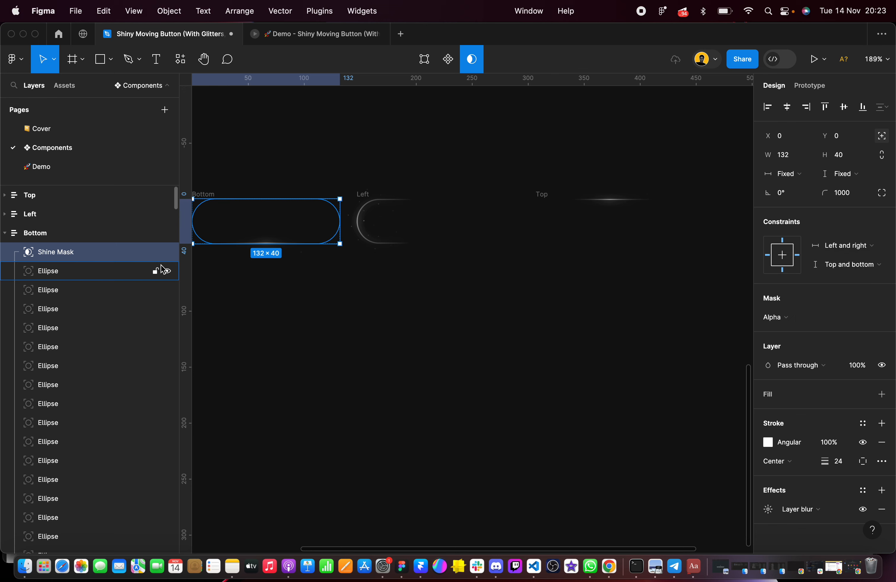
pyautogui.click(6, 233)
# Tidy up the Right, Bottom, Left and Top frames into an evenly spaced row with a spacing of 20
pyautogui.click(359, 357)
pyautogui.scroll(-5, 359, 357)
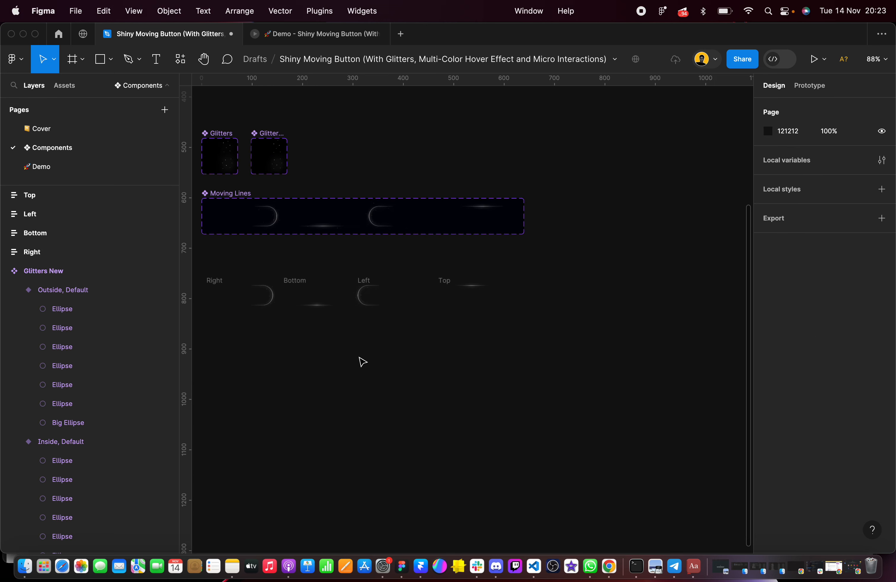
pyautogui.hscroll(-3, 355, 353)
pyautogui.moveTo(267, 233); pyautogui.dragTo(649, 361)
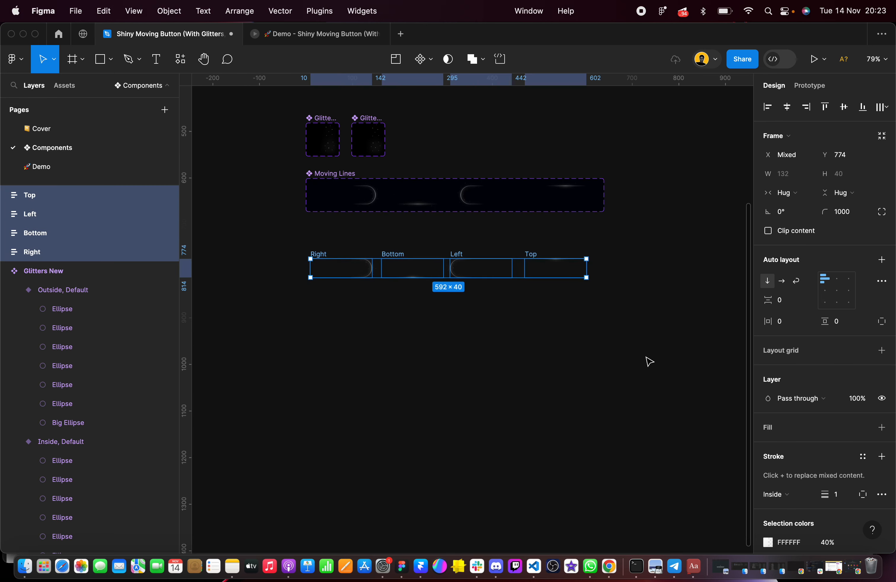
pyautogui.scroll(3, 616, 282)
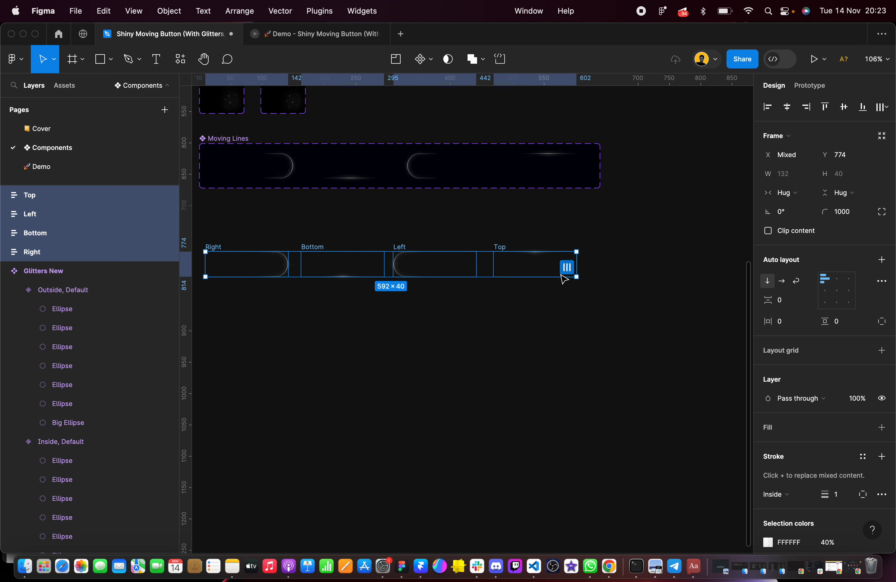
pyautogui.click(570, 269)
pyautogui.write('2')
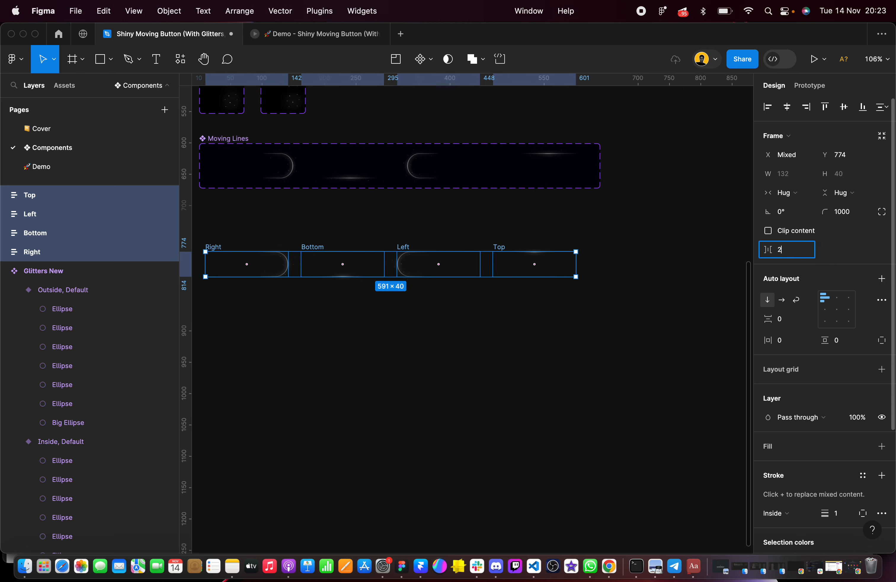
pyautogui.write('0')
pyautogui.press('Return')
pyautogui.hscroll(-3, 434, 234)
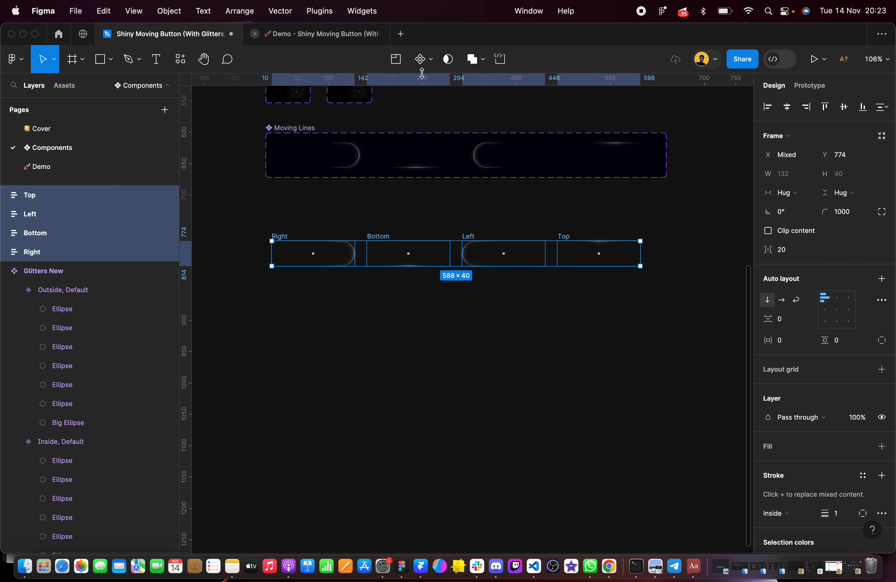
# Turn the four direction frames into a component set and rename it Moving Lines New
pyautogui.click(426, 59)
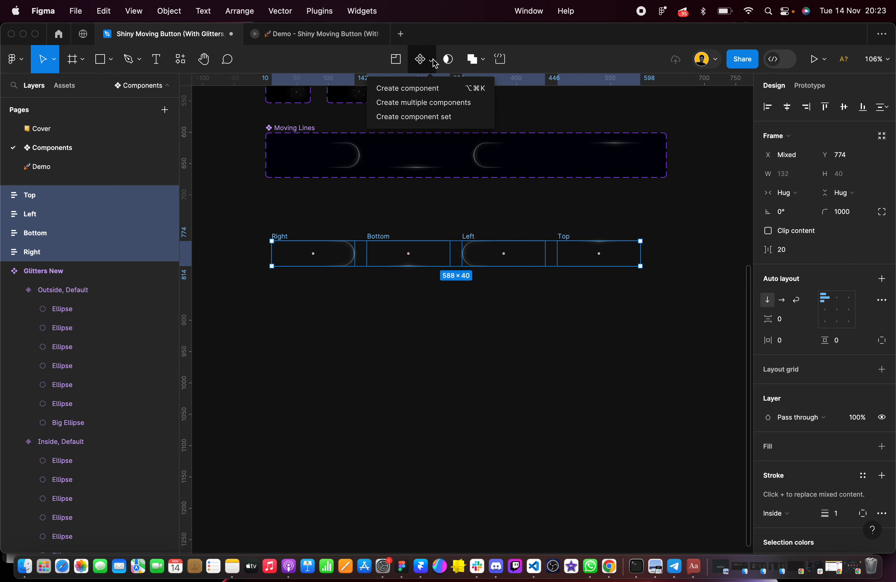
pyautogui.click(430, 118)
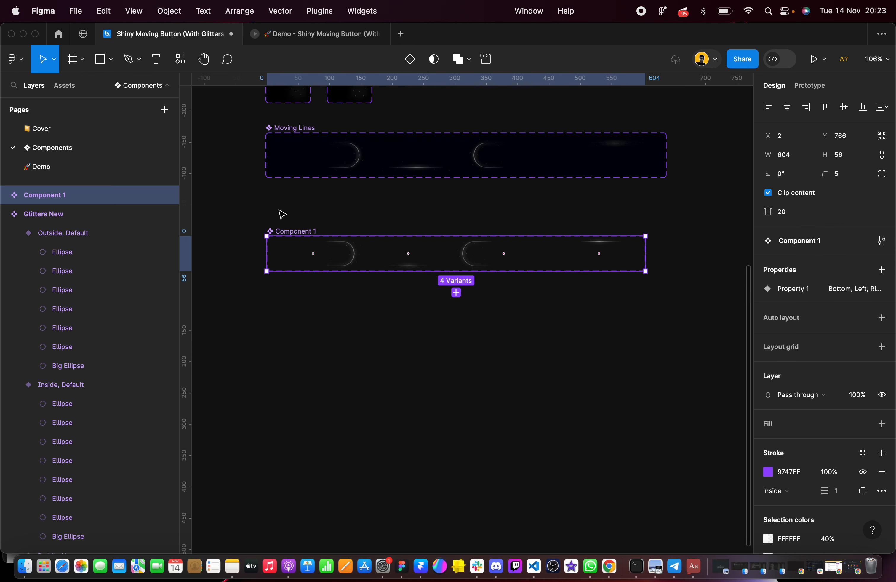
pyautogui.write('Moving Lines N')
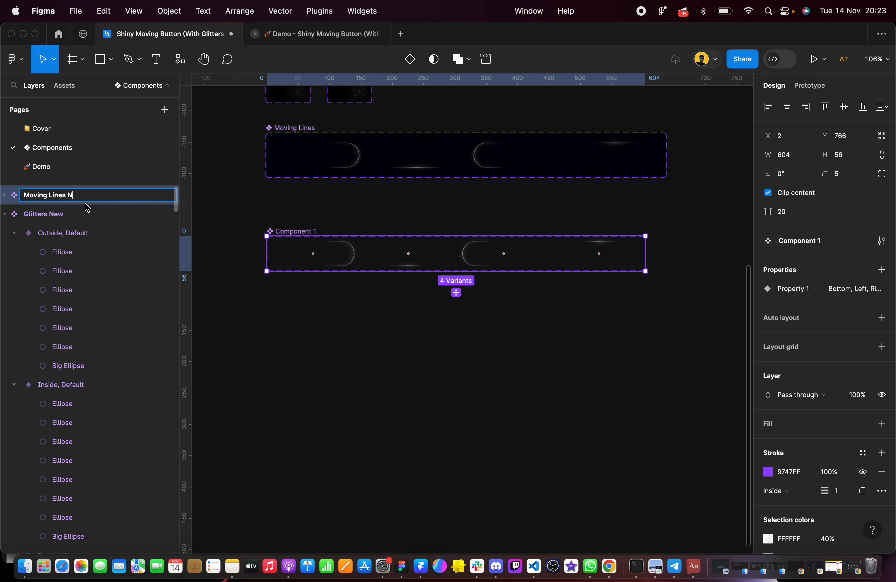
pyautogui.scroll(3, 312, 222)
pyautogui.scroll(10, 369, 134)
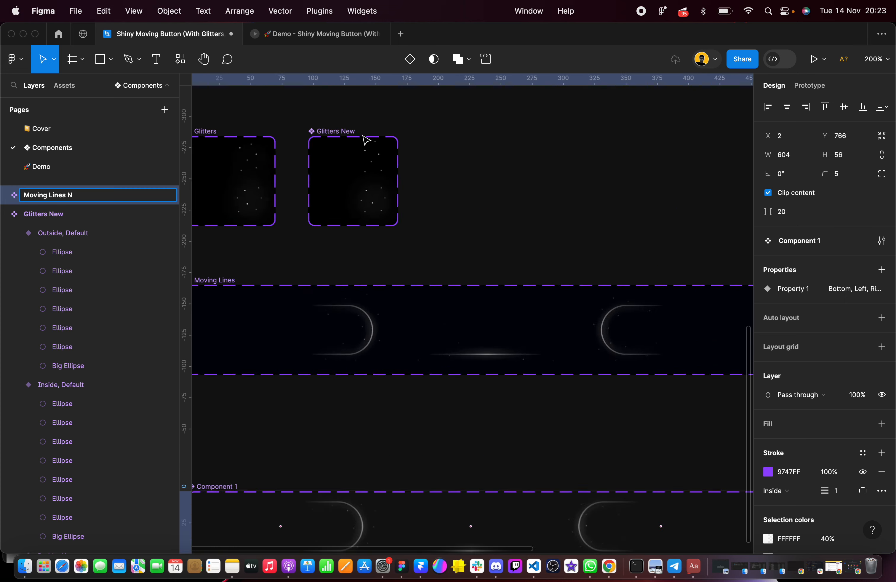
pyautogui.scroll(-10, 366, 140)
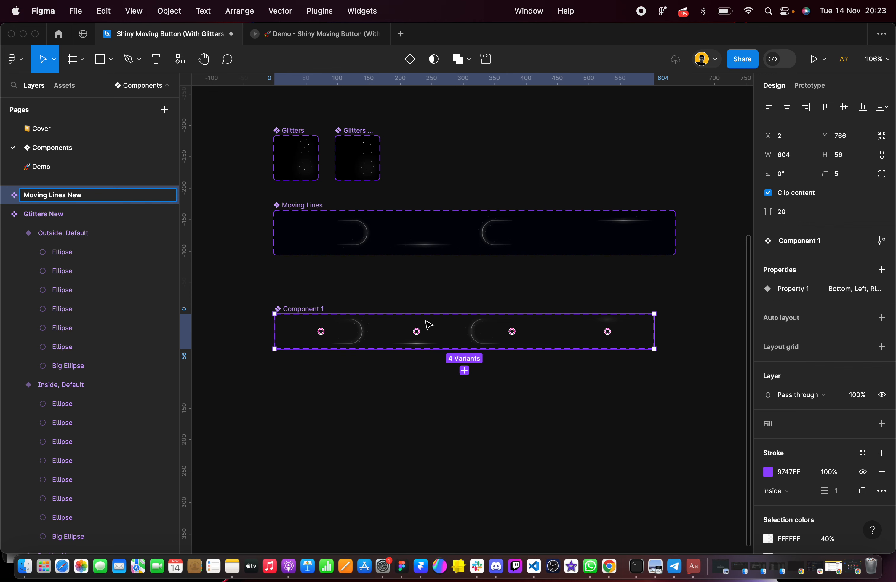
pyautogui.click(330, 266)
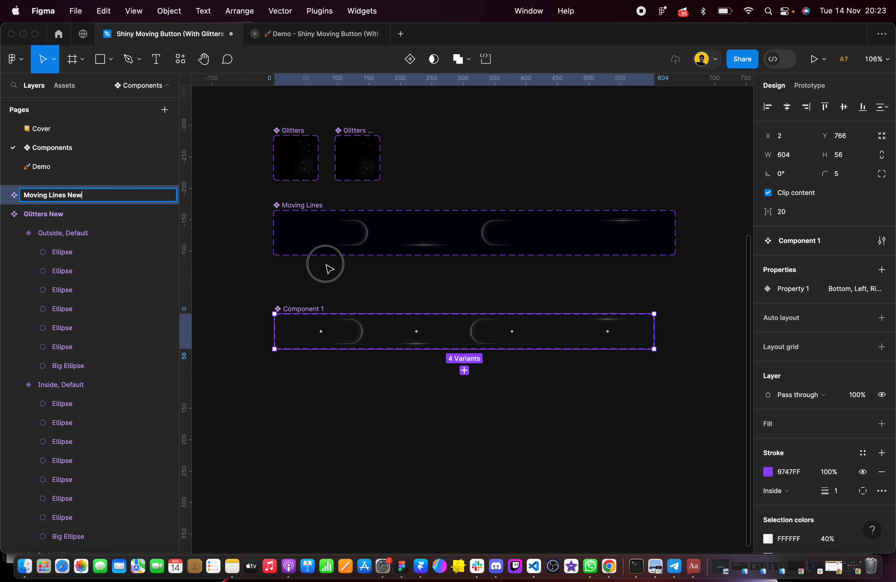
# Add a fill to the Moving Lines New component set and set its colour to 000000
pyautogui.click(287, 308)
pyautogui.click(882, 424)
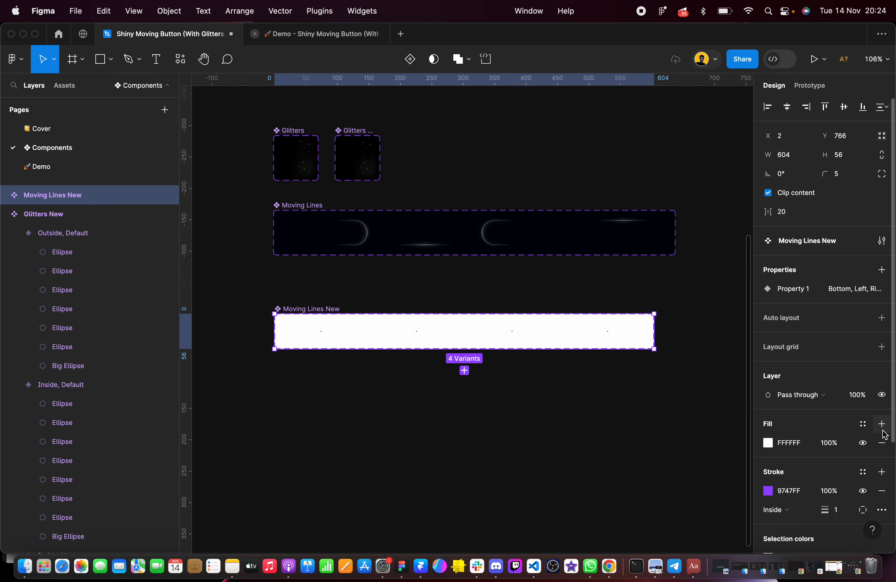
pyautogui.click(791, 443)
pyautogui.write('000')
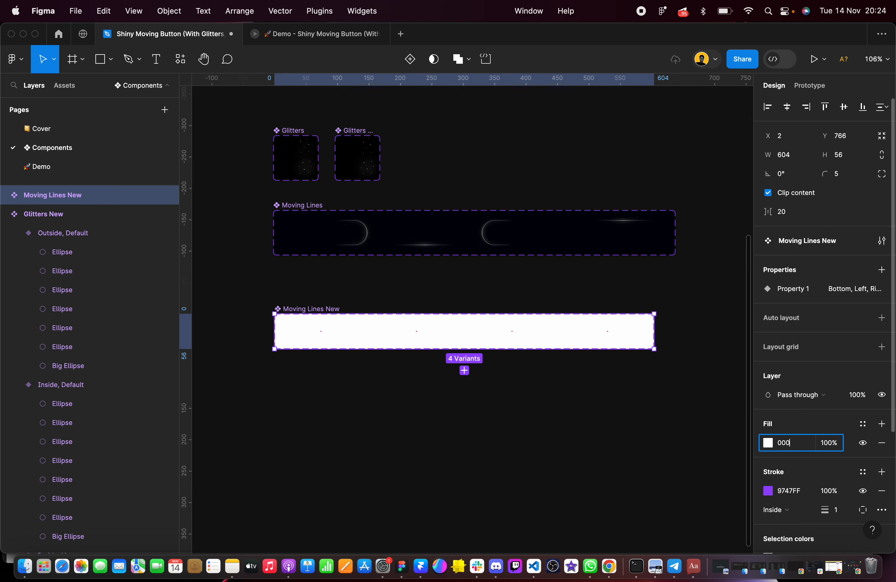
pyautogui.write('000')
pyautogui.press('Return')
pyautogui.scroll(5, 372, 342)
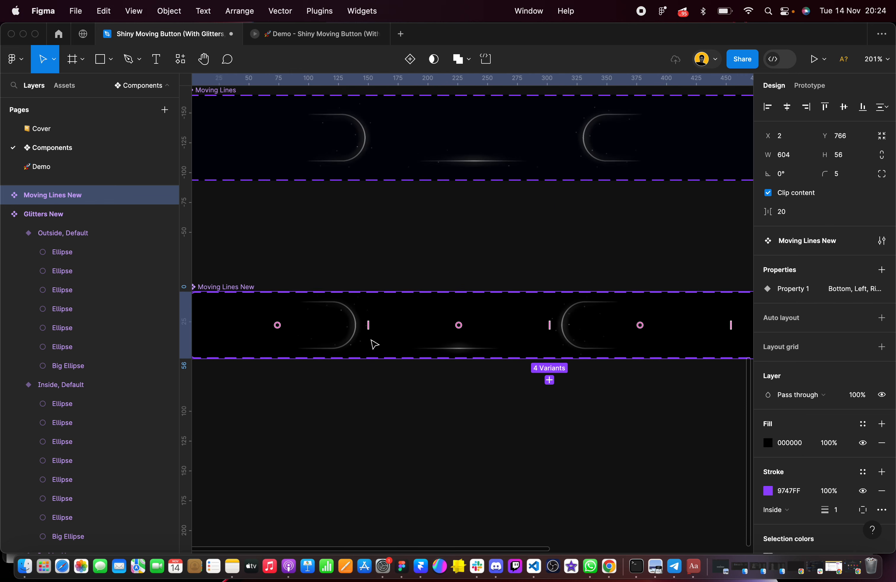
# Move the Moving Lines New component set up close below the Moving Lines set, to about X 4, Y 706
pyautogui.click(340, 260)
pyautogui.scroll(-5, 340, 260)
pyautogui.scroll(-2, 300, 270)
pyautogui.click(297, 227)
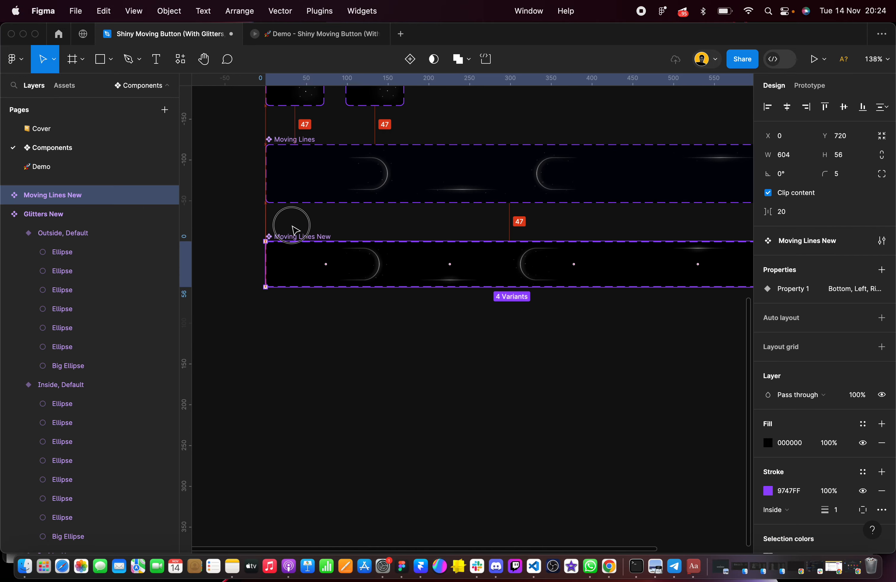
pyautogui.scroll(5, 440, 248)
pyautogui.scroll(-7, 440, 248)
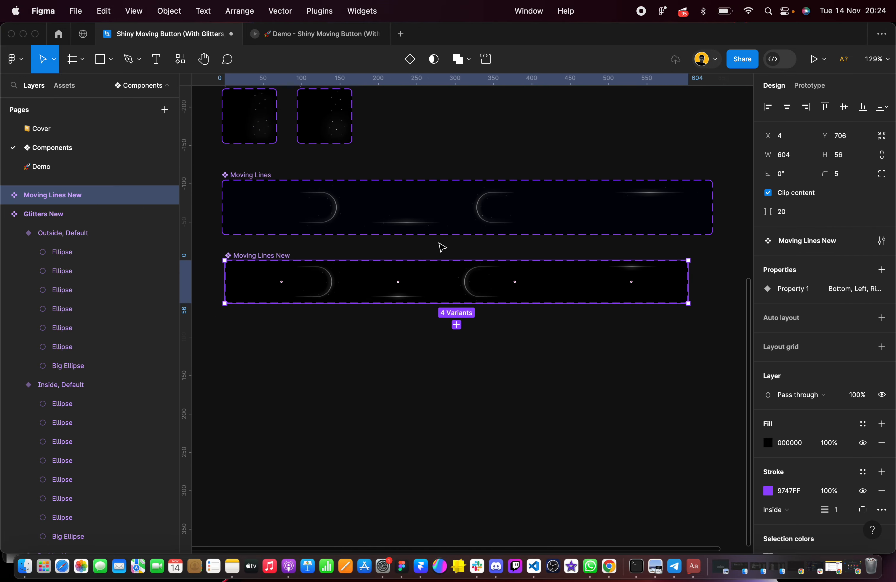
pyautogui.click(663, 392)
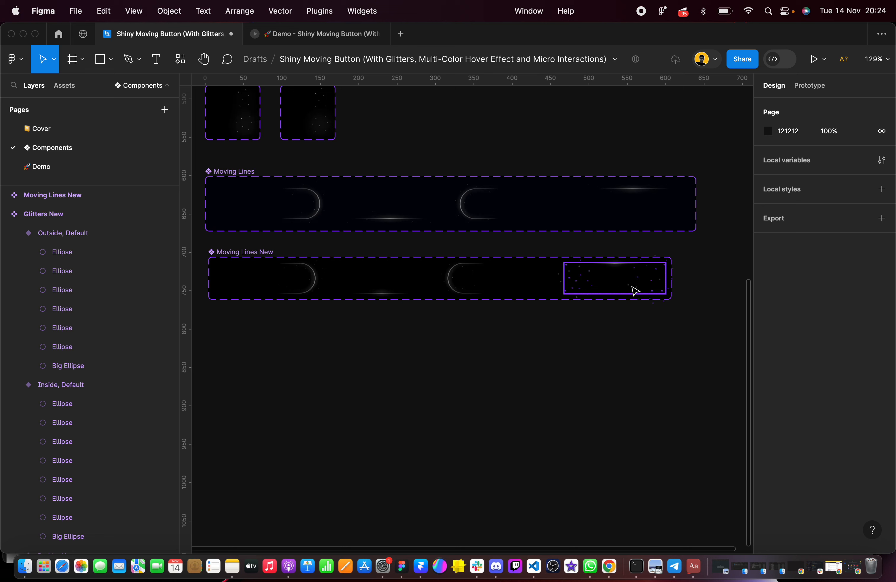
# Rename the variant property of the Moving Lines New component set to Direction
pyautogui.click(269, 251)
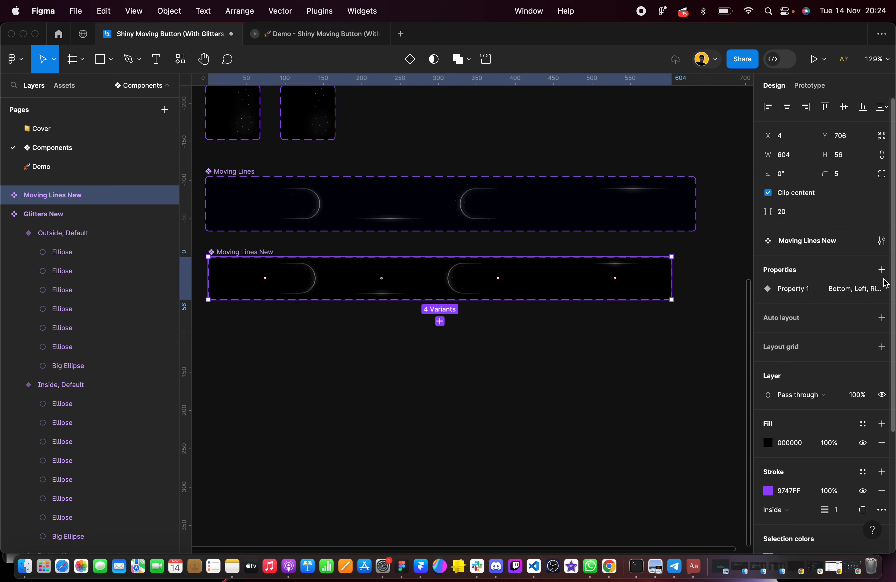
pyautogui.doubleClick(798, 298)
pyautogui.write('Direction')
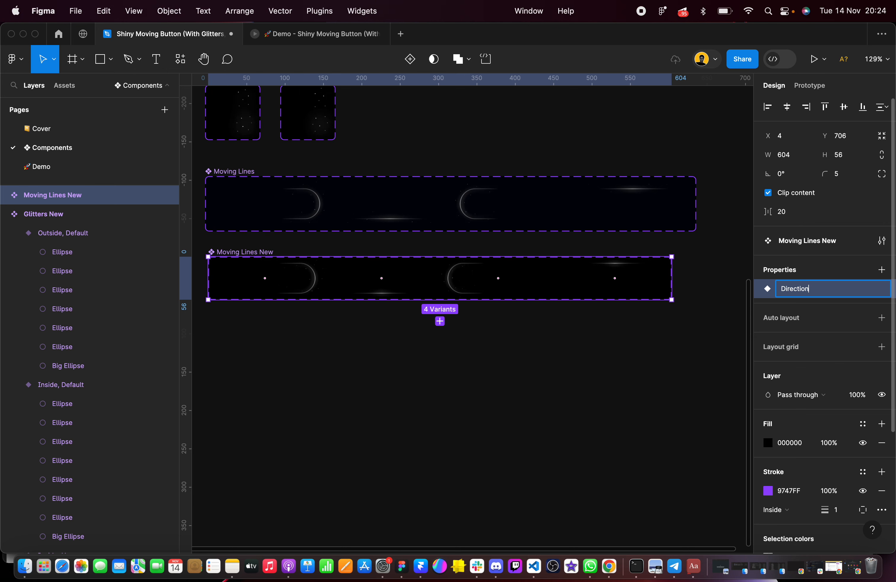
pyautogui.click(638, 407)
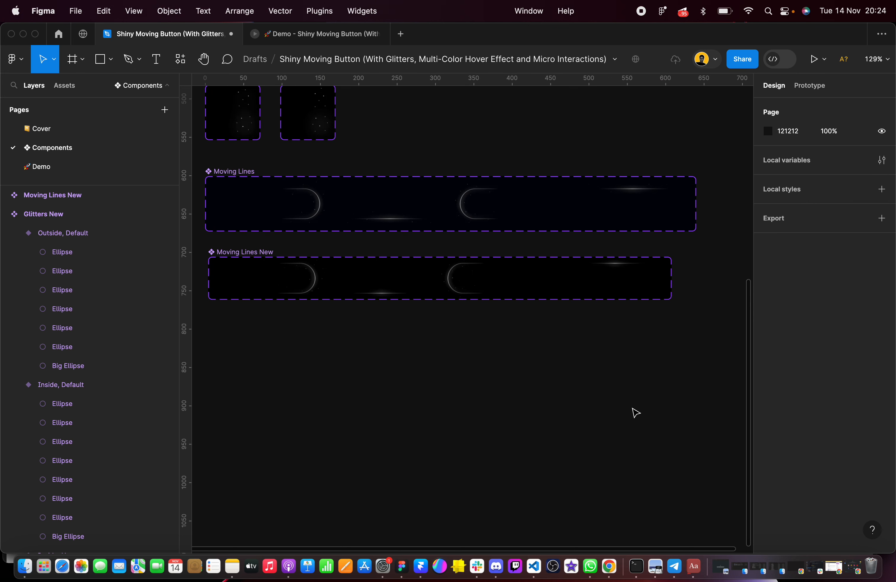
# Add a prototype connection from the Right variant to the Bottom variant in Moving Lines New
pyautogui.click(218, 251)
pyautogui.click(805, 86)
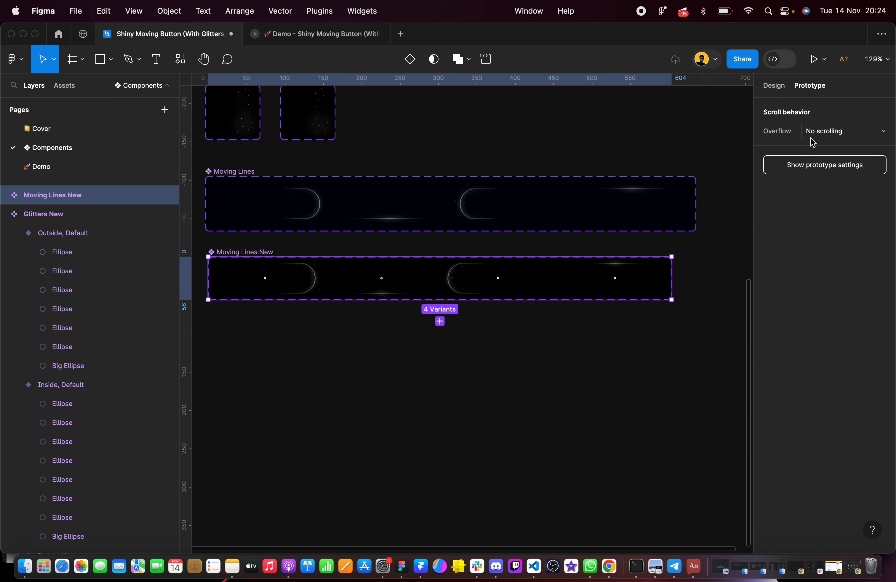
pyautogui.press('F2')
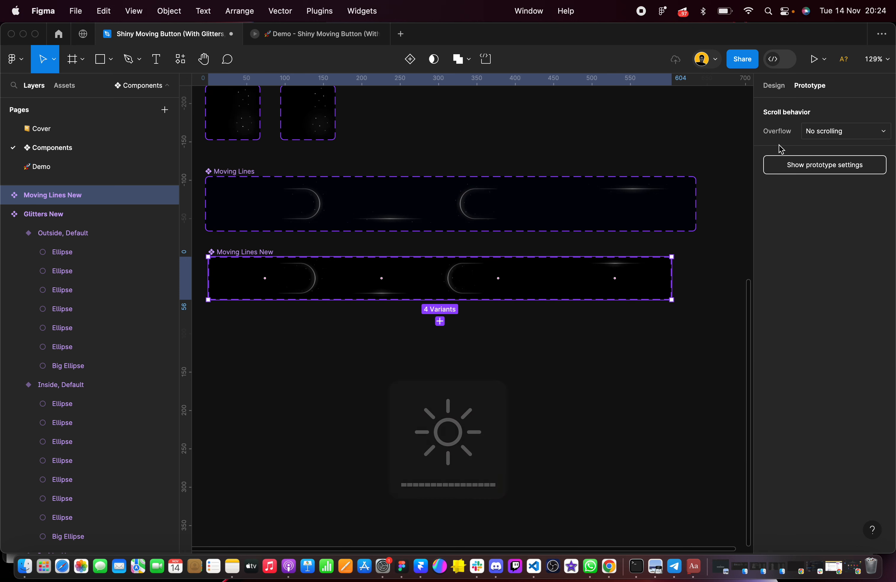
pyautogui.hscroll(-3, 418, 286)
pyautogui.scroll(-2, 418, 286)
pyautogui.click(360, 296)
pyautogui.scroll(5, 374, 247)
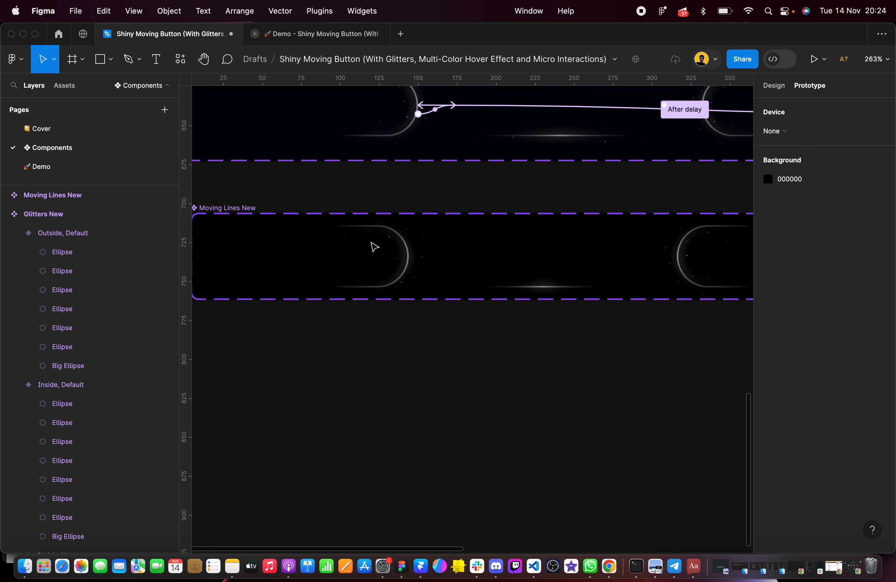
pyautogui.click(361, 288)
pyautogui.scroll(4, 384, 294)
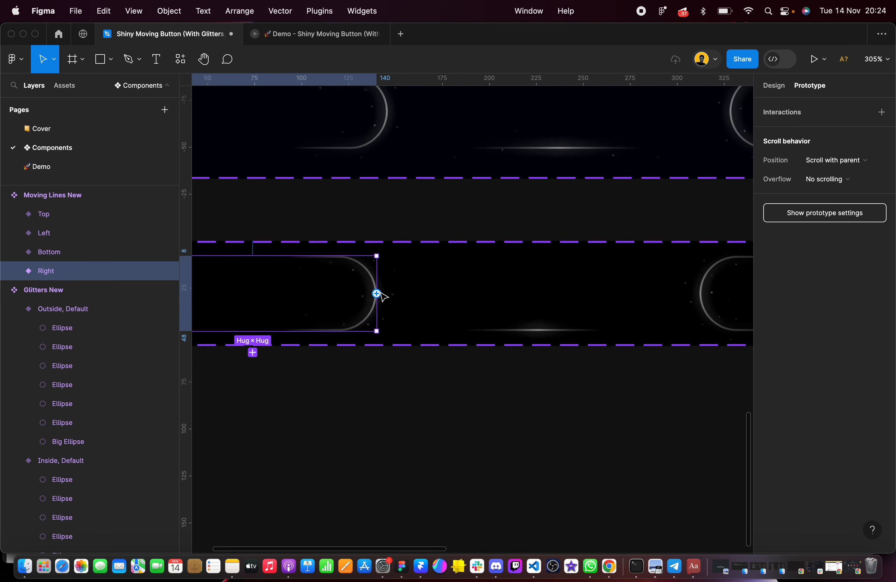
pyautogui.moveTo(375, 298); pyautogui.dragTo(454, 295)
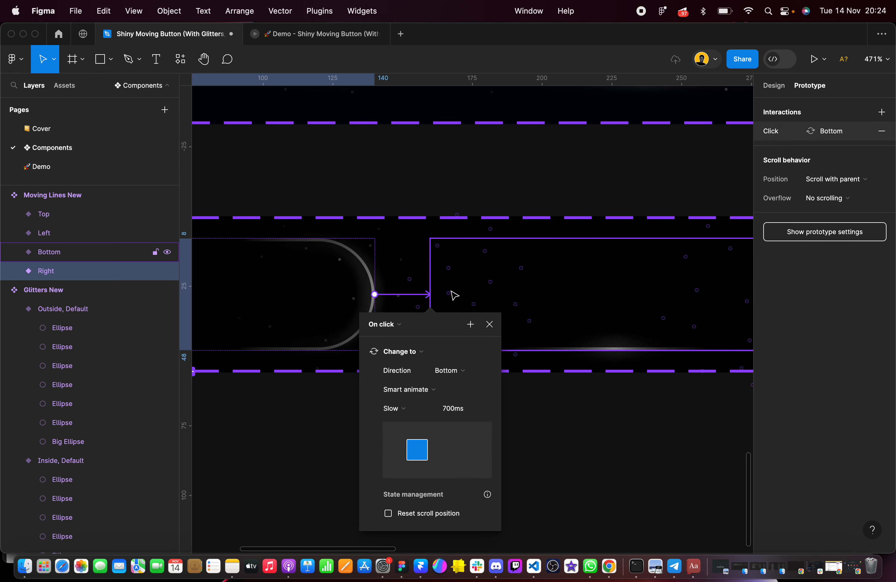
# Set the Right-to-Bottom interaction's trigger to After delay with a delay of 1 ms
pyautogui.click(397, 325)
pyautogui.click(404, 472)
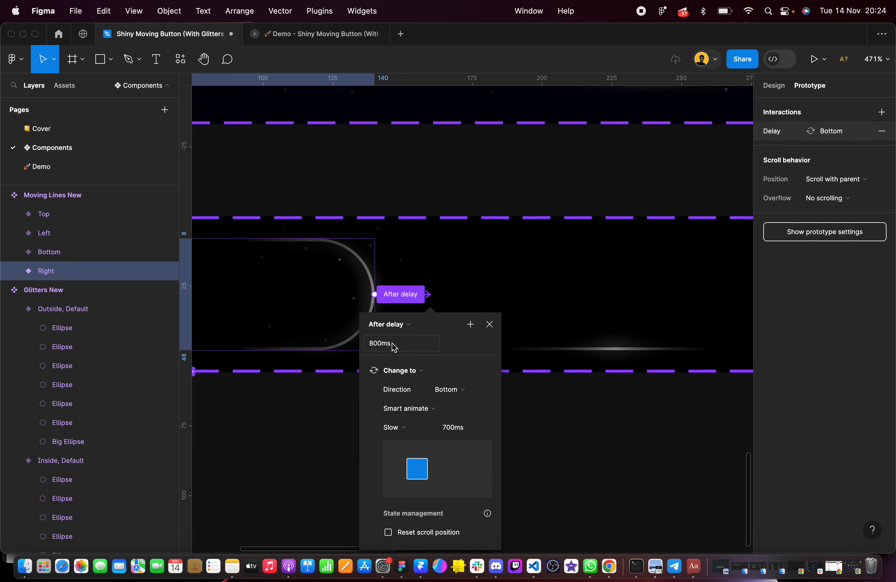
pyautogui.click(381, 343)
pyautogui.write('1')
pyautogui.press('Return')
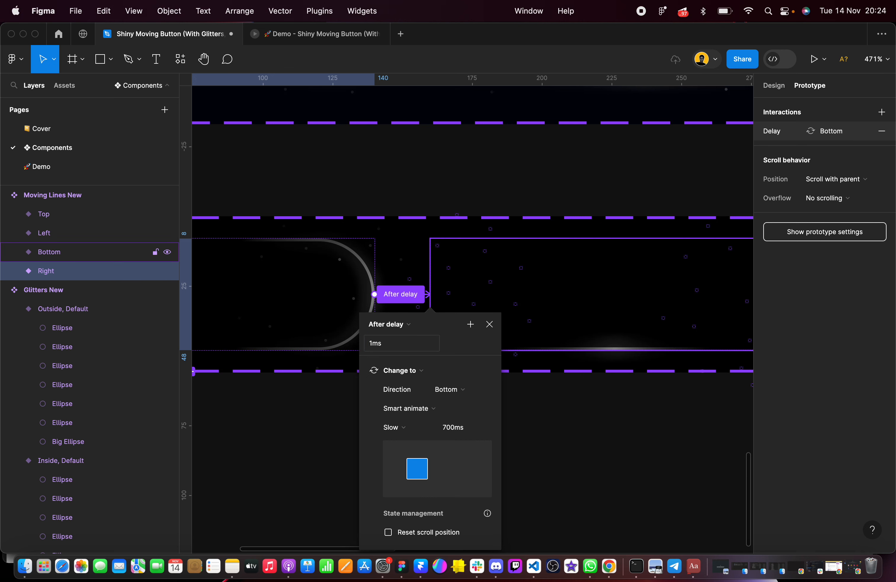
# Set the Right-to-Bottom Smart animate transition to Linear easing with a duration of 1400 ms
pyautogui.click(400, 427)
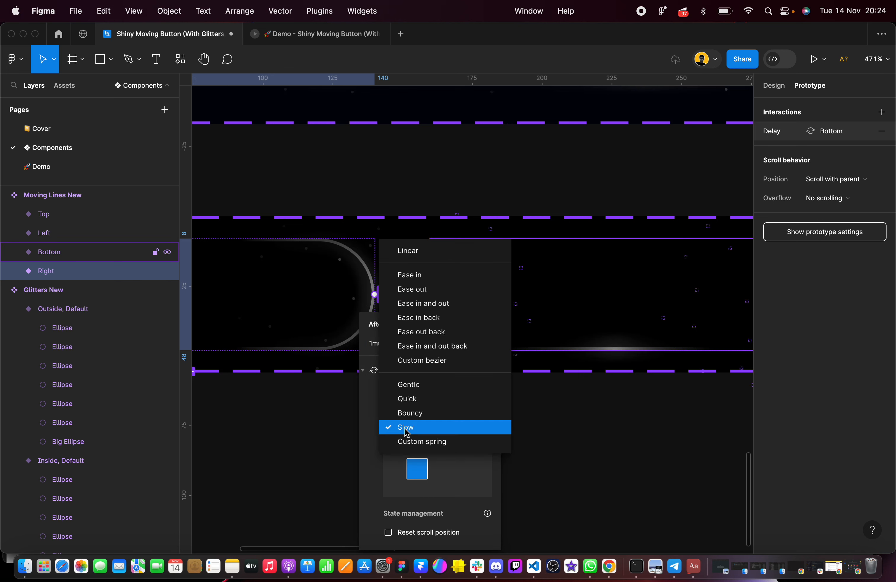
pyautogui.click(413, 252)
pyautogui.click(454, 426)
pyautogui.write('14')
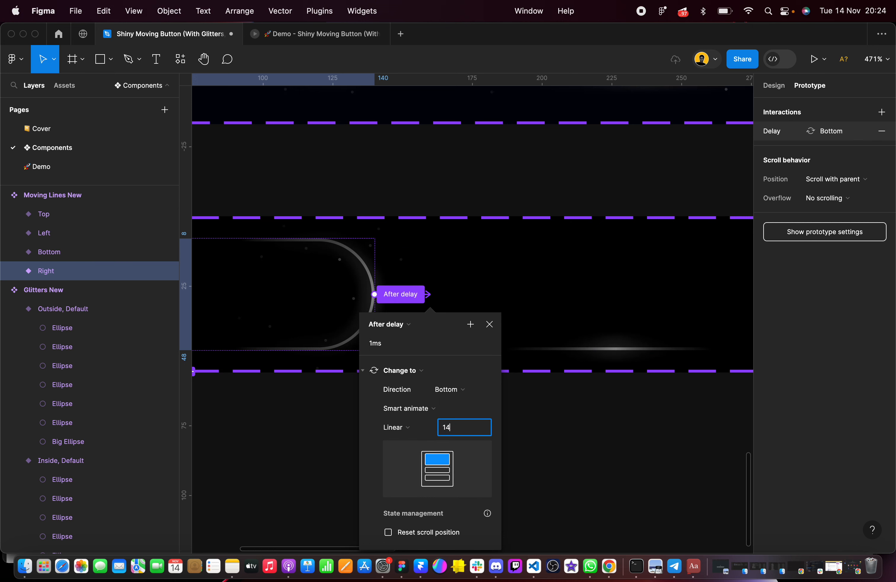
pyautogui.write('00')
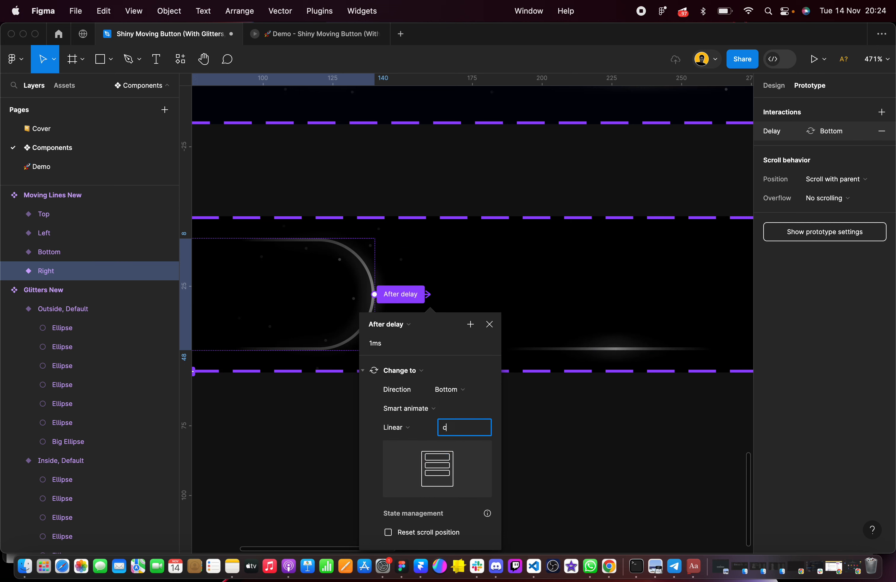
pyautogui.press('Return')
pyautogui.click(465, 432)
pyautogui.write('1400')
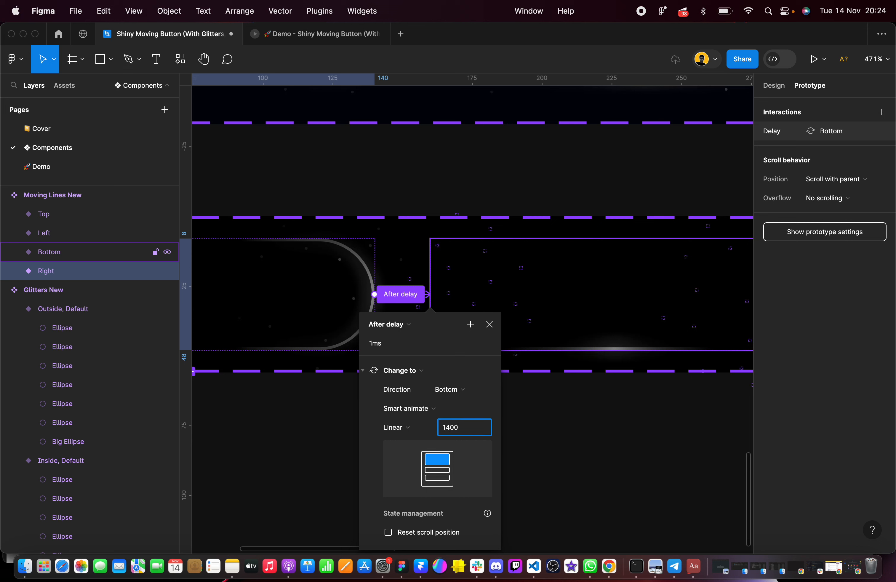
pyautogui.press('Return')
pyautogui.click(539, 441)
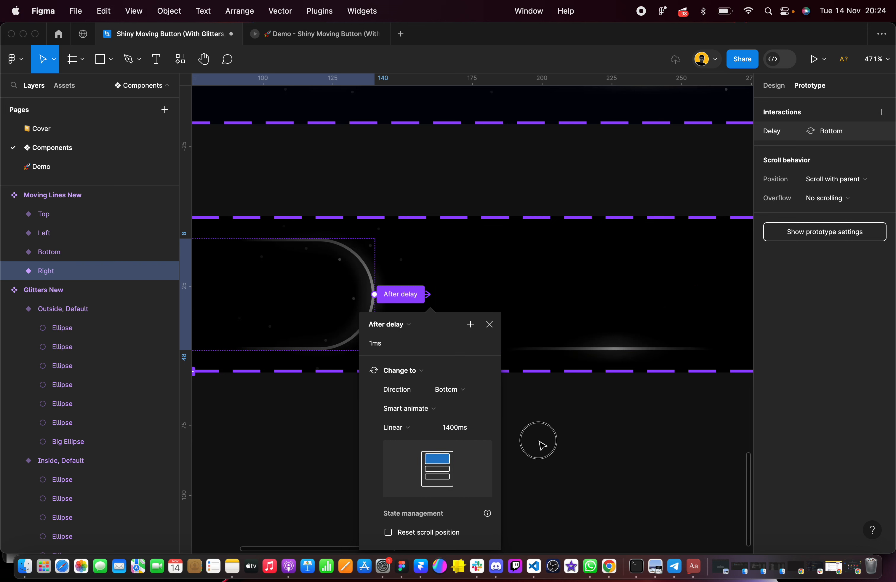
# Add a prototype connection from the Bottom variant to the Left variant in Moving Lines New
pyautogui.hscroll(4, 539, 441)
pyautogui.hscroll(2, 542, 445)
pyautogui.click(516, 260)
pyautogui.moveTo(600, 259); pyautogui.dragTo(662, 266)
pyautogui.hscroll(3, 541, 270)
pyautogui.scroll(-2, 542, 271)
# Set the Bottom-to-Left interaction's trigger to After delay with a delay of 1 ms
pyautogui.click(544, 255)
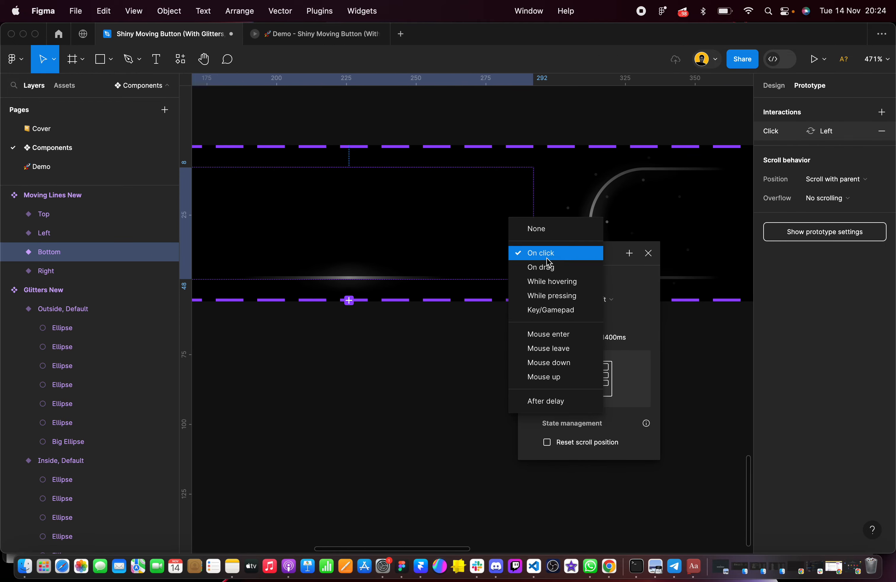
pyautogui.click(569, 404)
pyautogui.write('1')
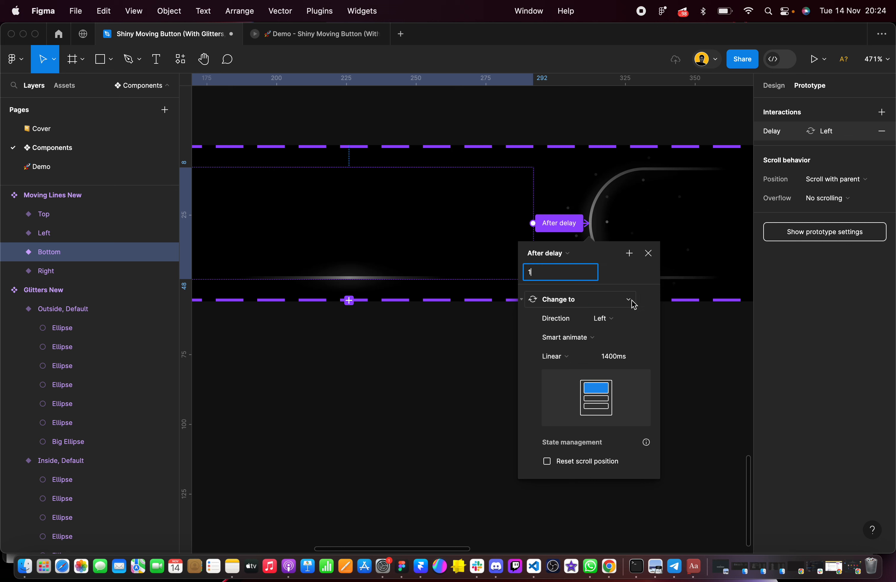
pyautogui.click(644, 338)
pyautogui.click(636, 267)
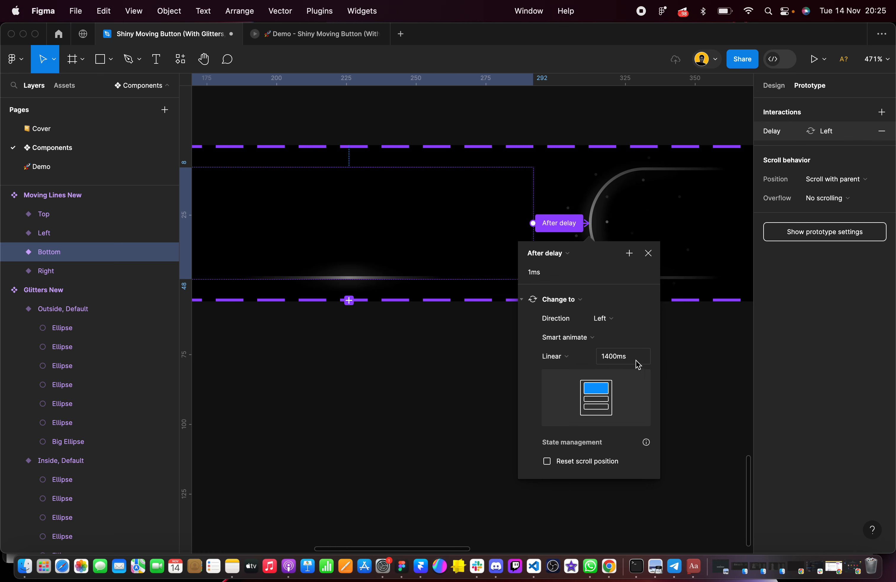
pyautogui.click(696, 364)
# Add a prototype connection from the Left variant to the Top variant in Moving Lines New
pyautogui.hscroll(5, 692, 364)
pyautogui.click(562, 208)
pyautogui.hscroll(3, 566, 212)
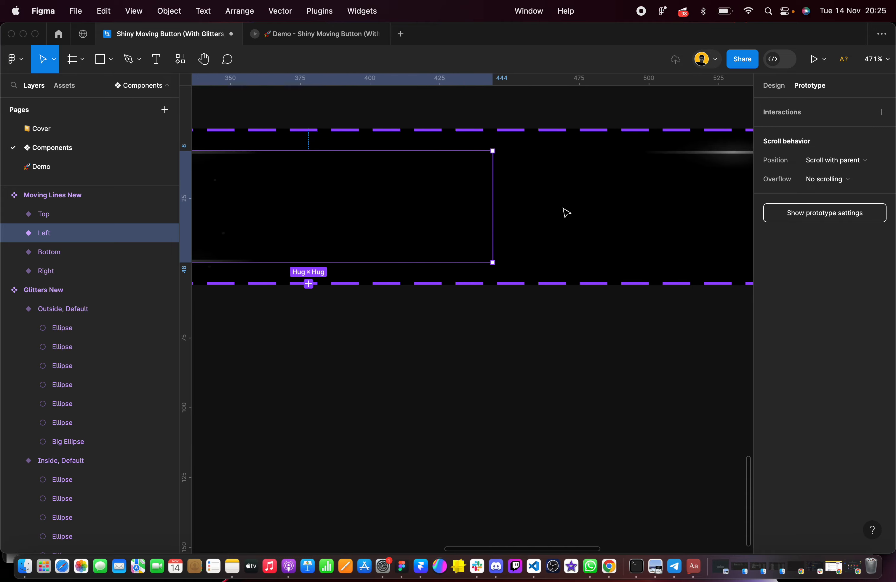
pyautogui.moveTo(492, 207); pyautogui.dragTo(589, 214)
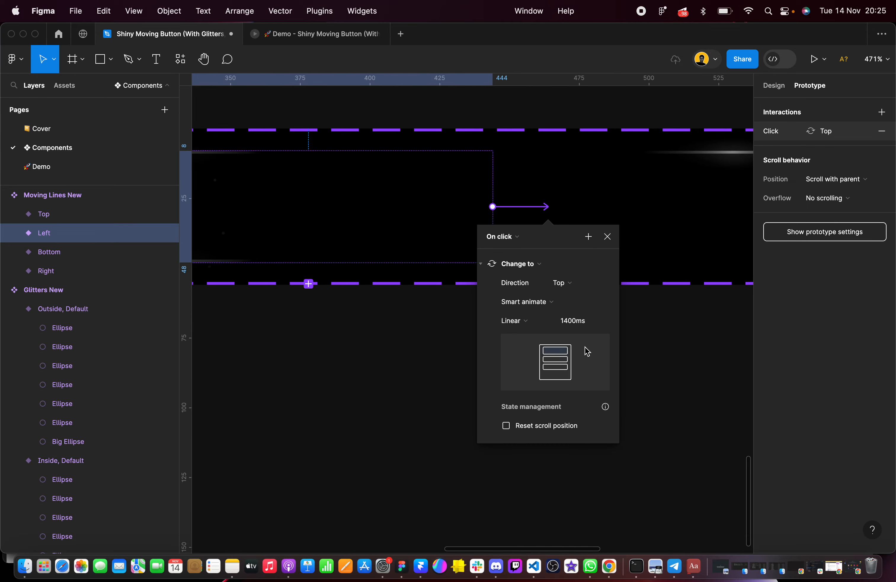
# Set the Left-to-Top interaction's trigger to After delay with a delay of 1 ms
pyautogui.click(514, 238)
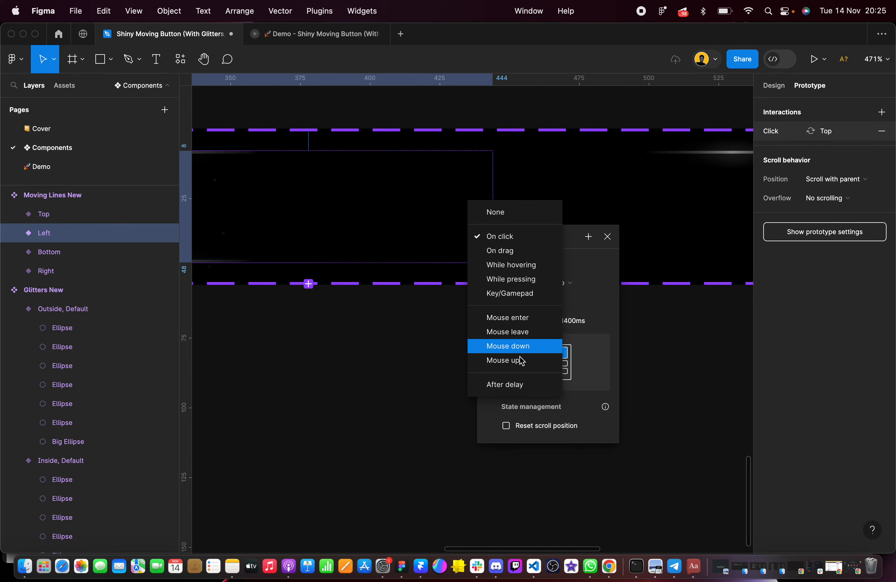
pyautogui.click(521, 389)
pyautogui.click(512, 255)
pyautogui.write('1')
pyautogui.press('Return')
pyautogui.click(691, 327)
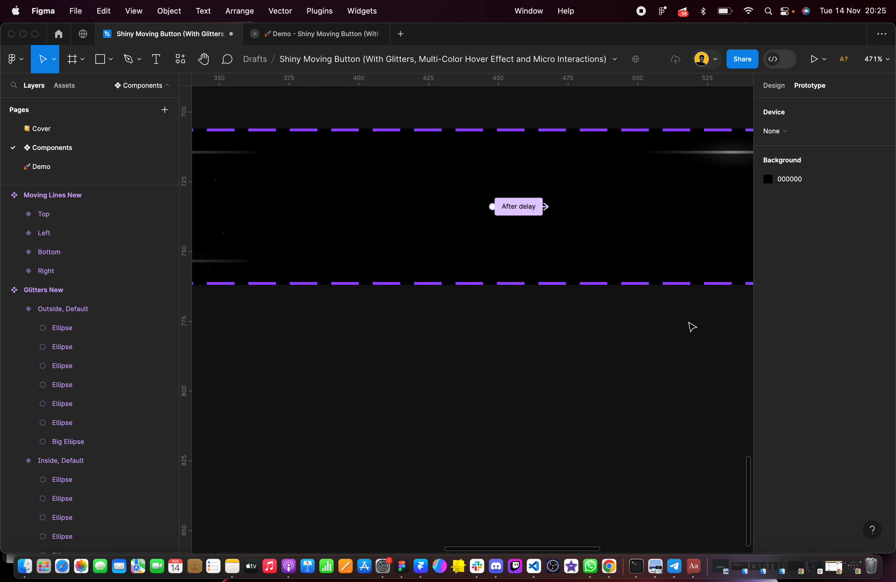
# Add a prototype connection from the Top variant back to the Right variant in Moving Lines New
pyautogui.scroll(-6, 691, 327)
pyautogui.click(688, 286)
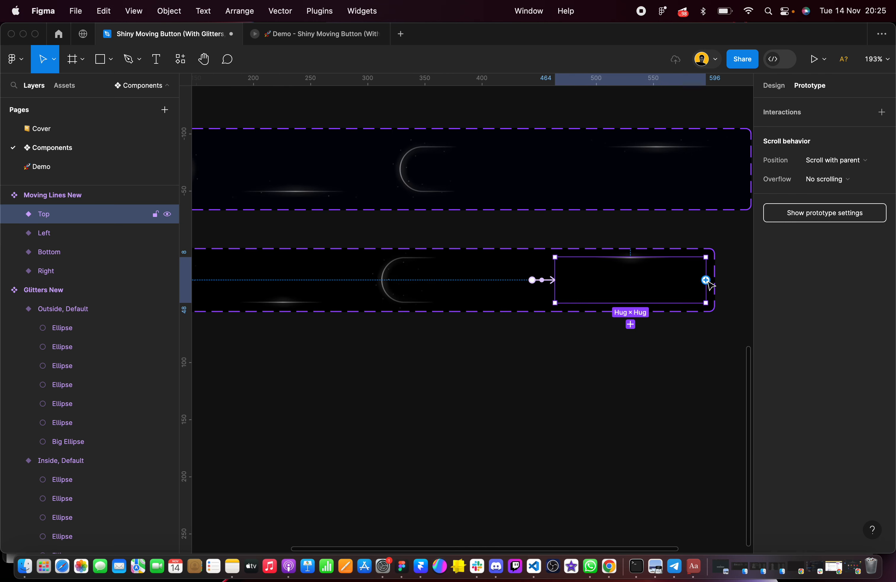
pyautogui.moveTo(705, 281); pyautogui.dragTo(312, 267)
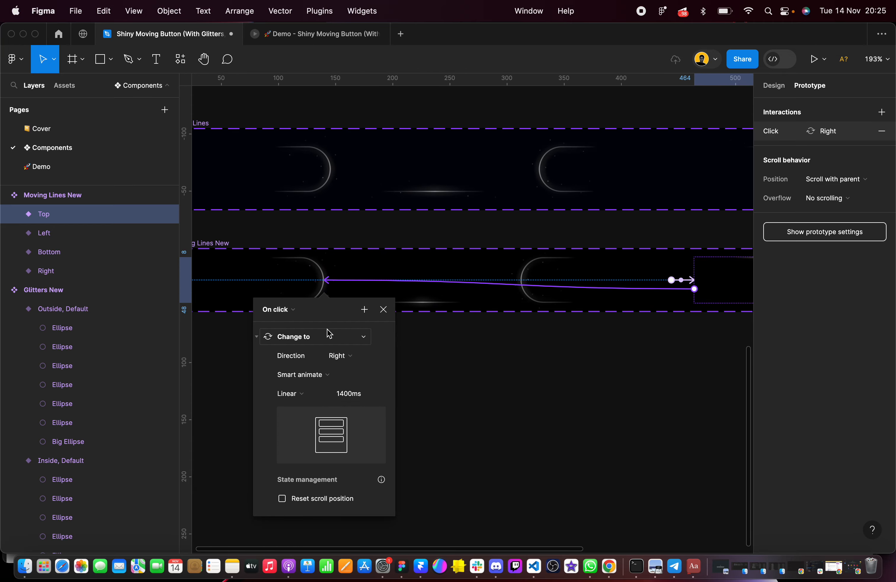
# Set the Top-to-Right interaction's trigger to After delay with a delay of 1 ms
pyautogui.click(294, 313)
pyautogui.click(296, 456)
pyautogui.click(283, 333)
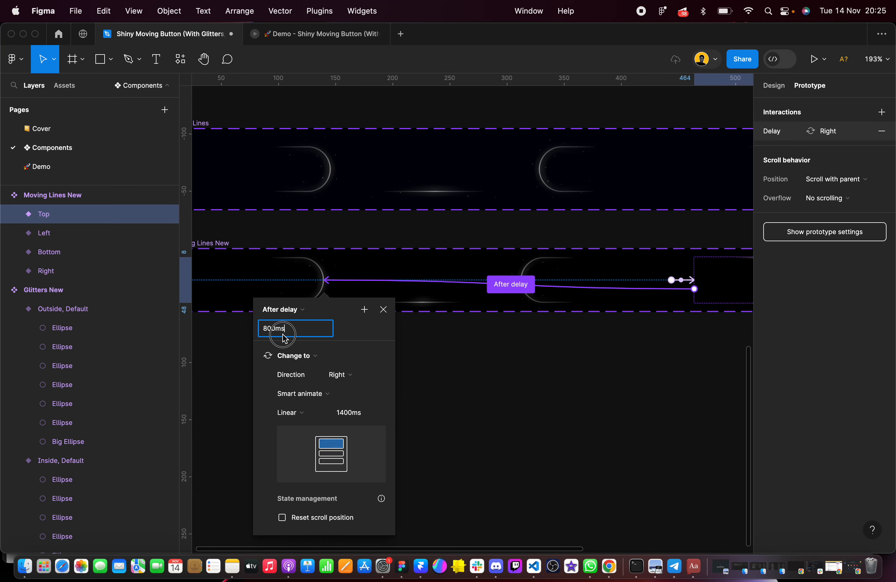
pyautogui.write('1')
pyautogui.press('Return')
pyautogui.click(546, 374)
# Delete the Glitters and Moving Lines component sets above Moving Lines New, and place Glitters New just left of Moving Lines New
pyautogui.scroll(-3, 544, 377)
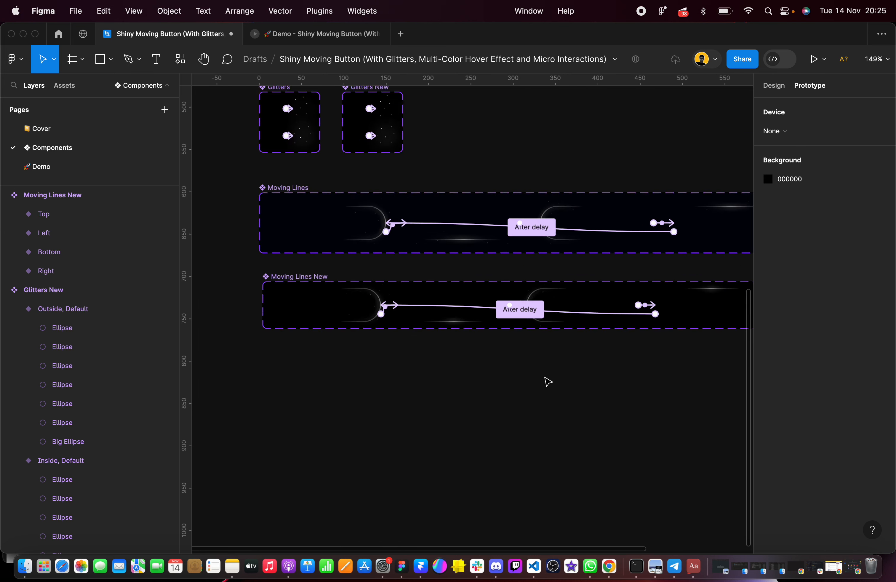
pyautogui.scroll(-2, 546, 381)
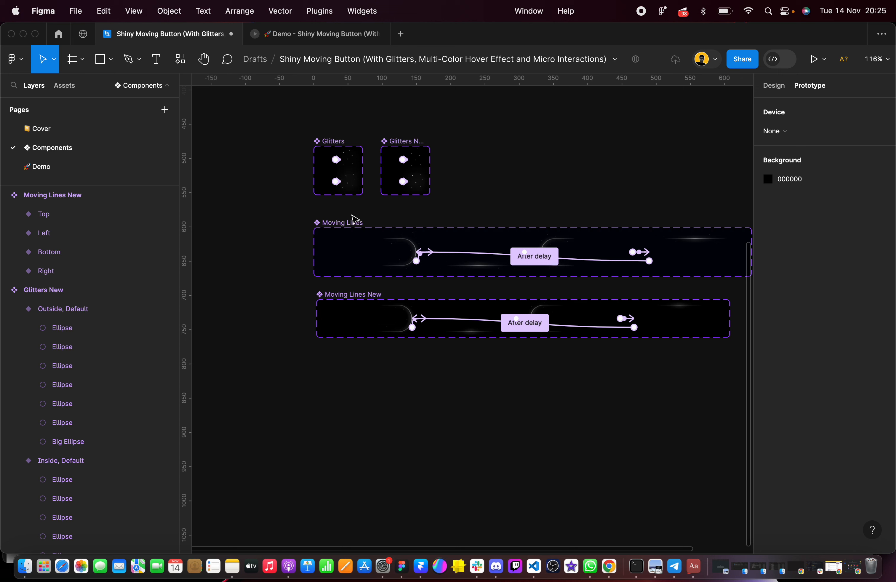
pyautogui.click(344, 222)
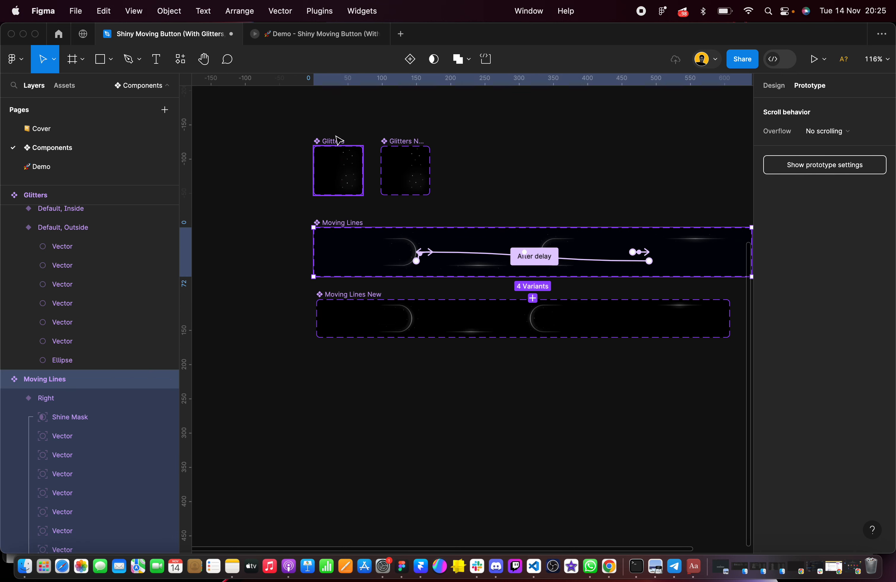
pyautogui.click(312, 122)
pyautogui.click(321, 138)
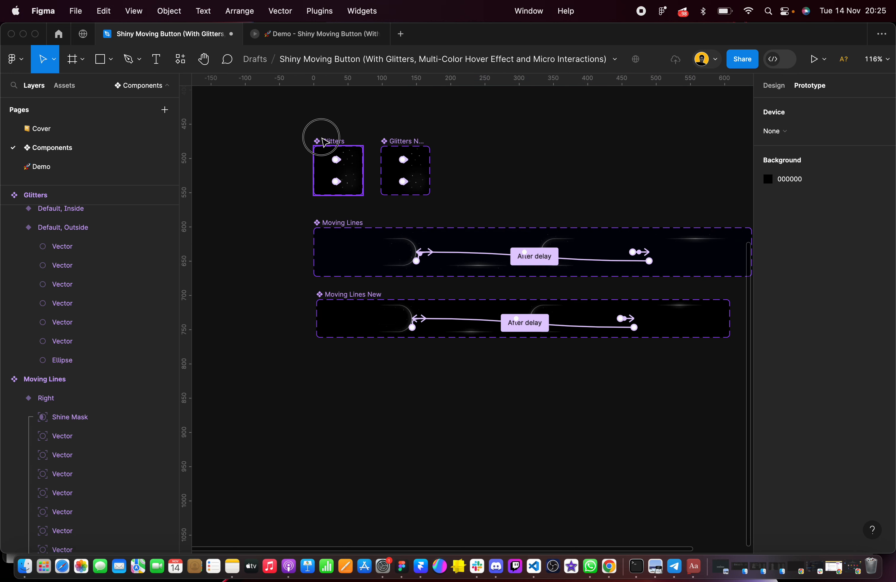
pyautogui.keyDown('shift'); pyautogui.click(392, 230); pyautogui.keyUp('shift')
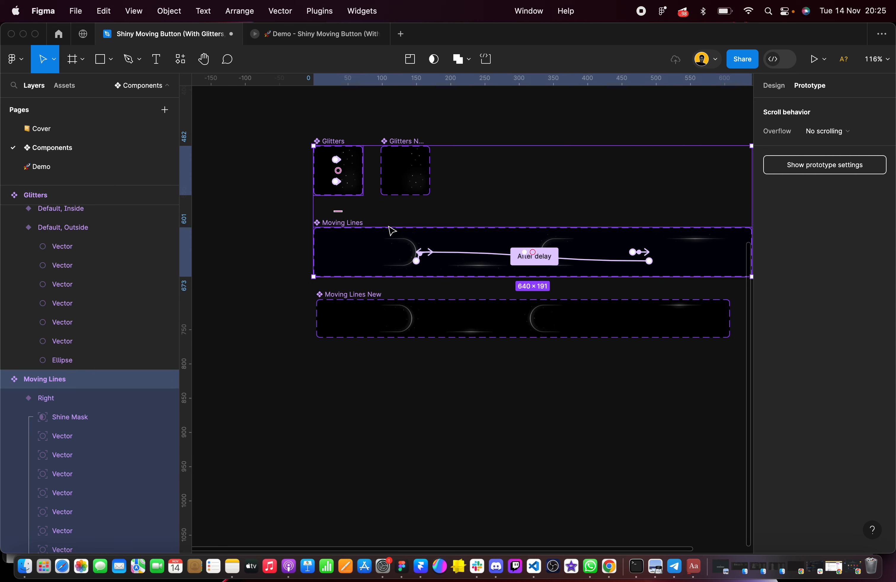
pyautogui.press('Delete')
pyautogui.moveTo(399, 135); pyautogui.dragTo(267, 297)
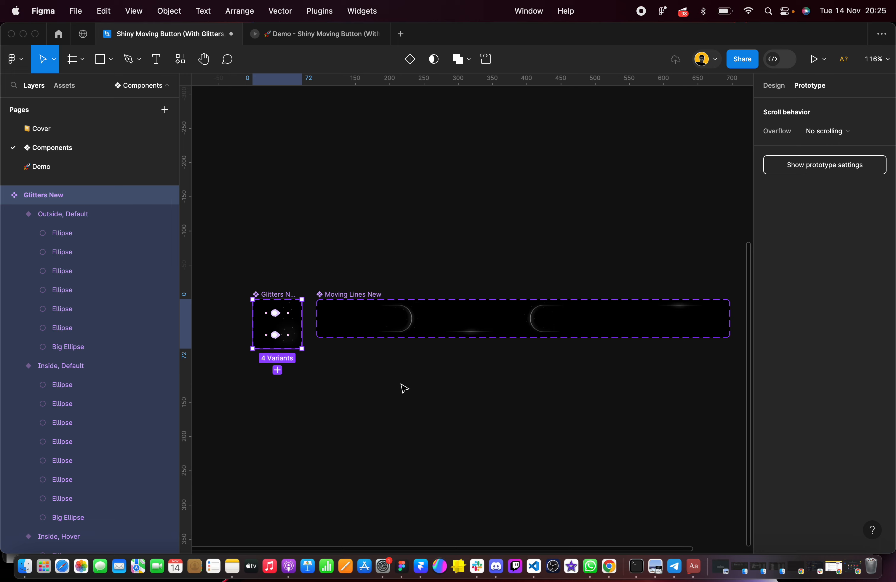
pyautogui.click(415, 406)
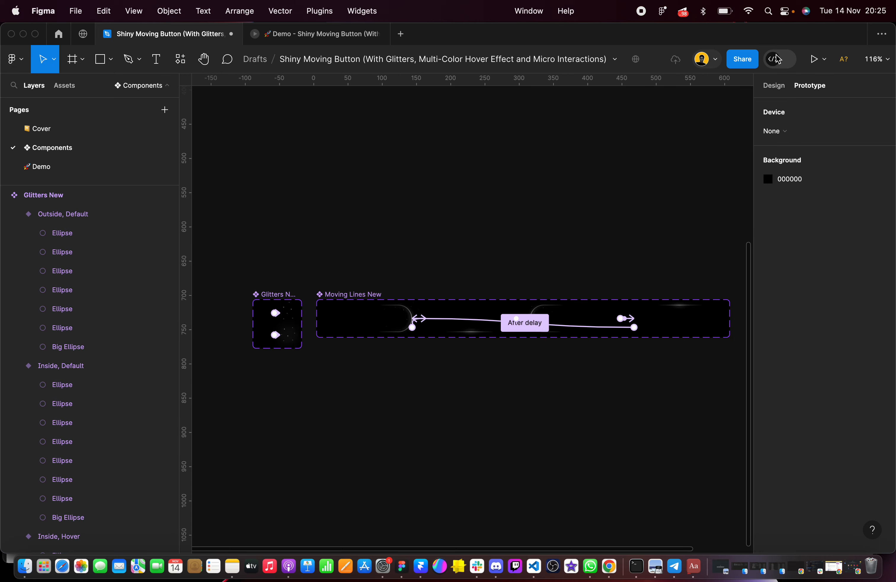
# Create an instance of the Moving Lines New Right variant and place it below the component set at about X -1, Y 842
pyautogui.click(775, 85)
pyautogui.scroll(5, 378, 320)
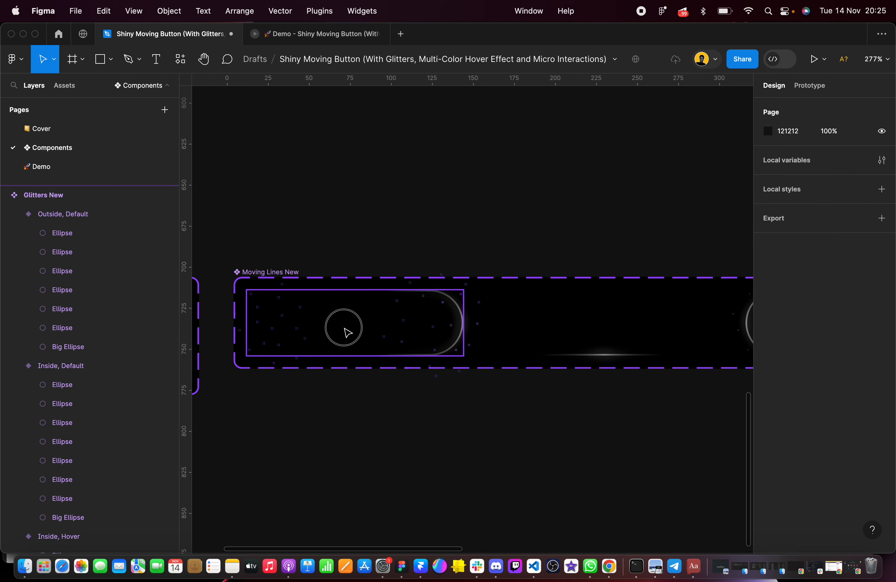
pyautogui.click(334, 324)
pyautogui.moveTo(334, 323); pyautogui.dragTo(373, 433)
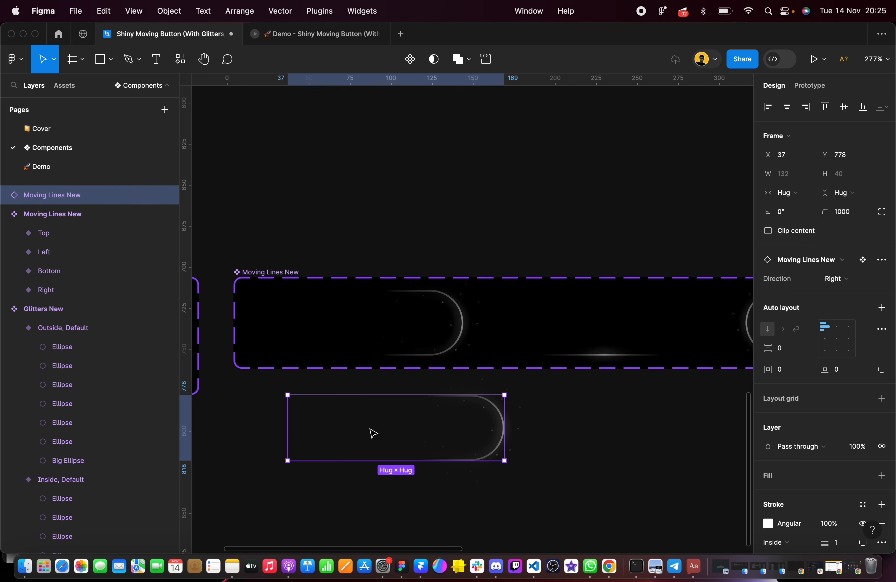
pyautogui.scroll(-5, 373, 432)
pyautogui.scroll(-5, 372, 433)
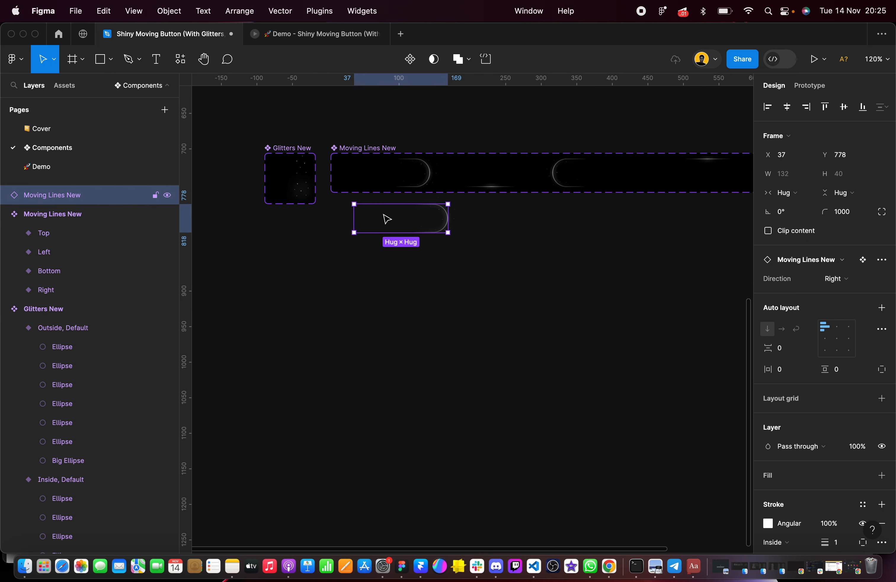
pyautogui.moveTo(386, 216); pyautogui.dragTo(359, 267)
# Draw a frame below the Moving Lines New instance and size it to 1440 × 1024
pyautogui.click(83, 59)
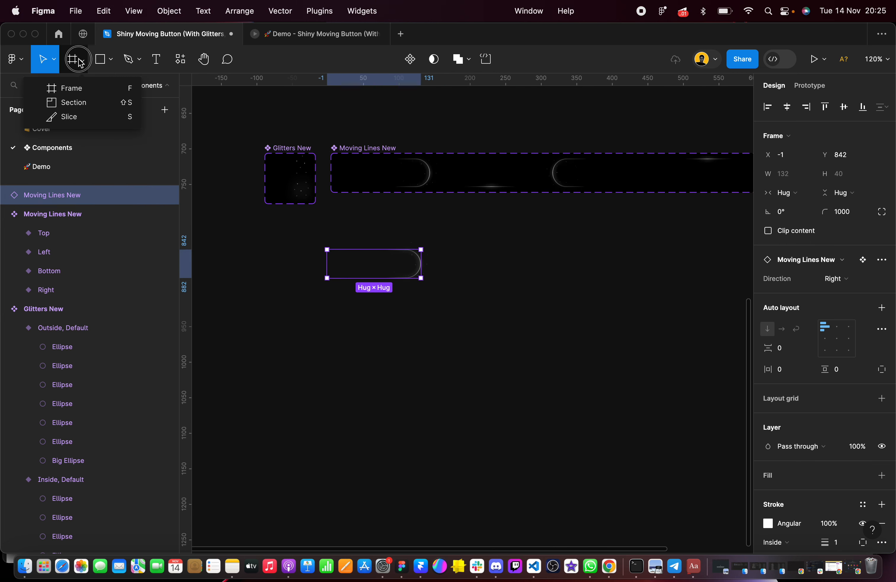
pyautogui.click(83, 90)
pyautogui.moveTo(311, 371)
pyautogui.mouseDown()
pyautogui.moveTo(645, 547)
pyautogui.moveTo(686, 527)
pyautogui.moveTo(695, 506)
pyautogui.mouseUp()
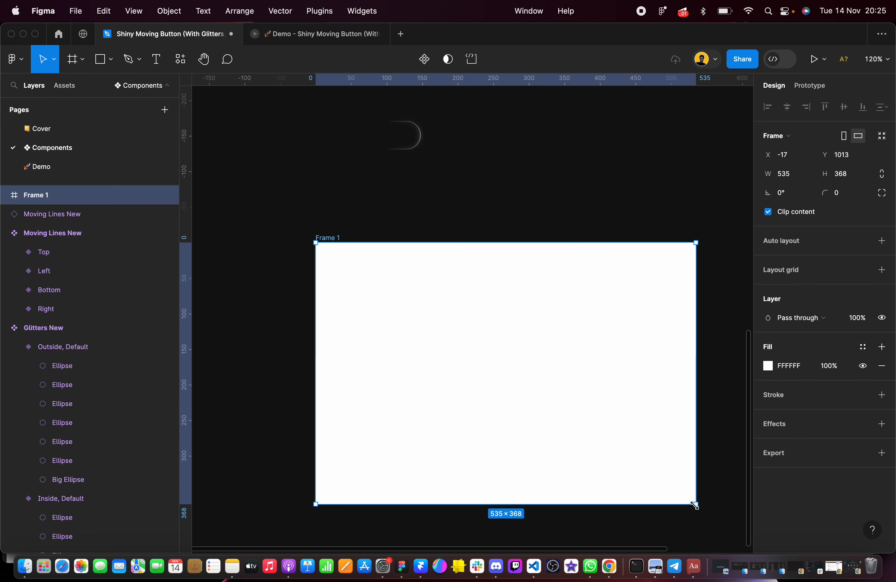
pyautogui.click(795, 172)
pyautogui.write('1440')
pyautogui.click(850, 181)
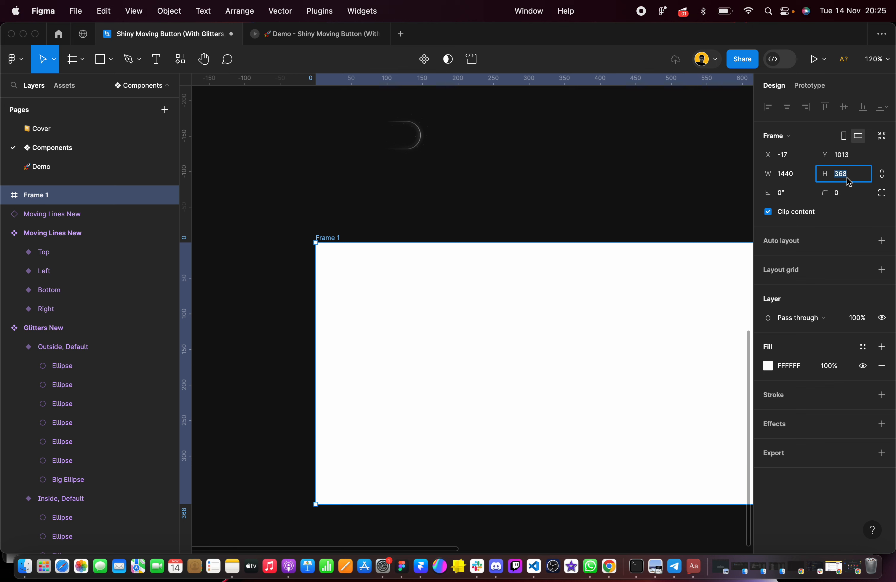
pyautogui.write('1024')
pyautogui.press('Return')
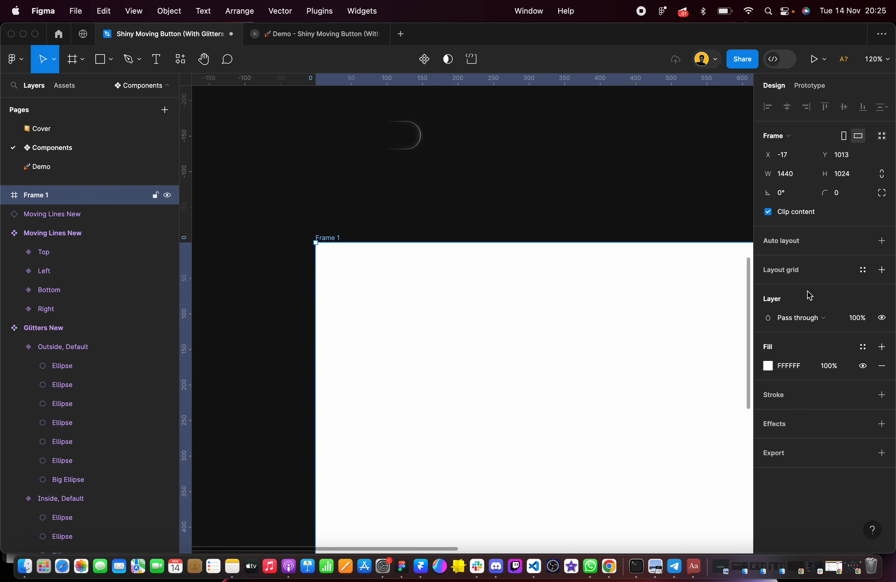
# Set Frame 1's fill color to 121212
pyautogui.click(800, 366)
pyautogui.write('00')
pyautogui.press('Return')
pyautogui.scroll(-5, 445, 328)
pyautogui.click(442, 230)
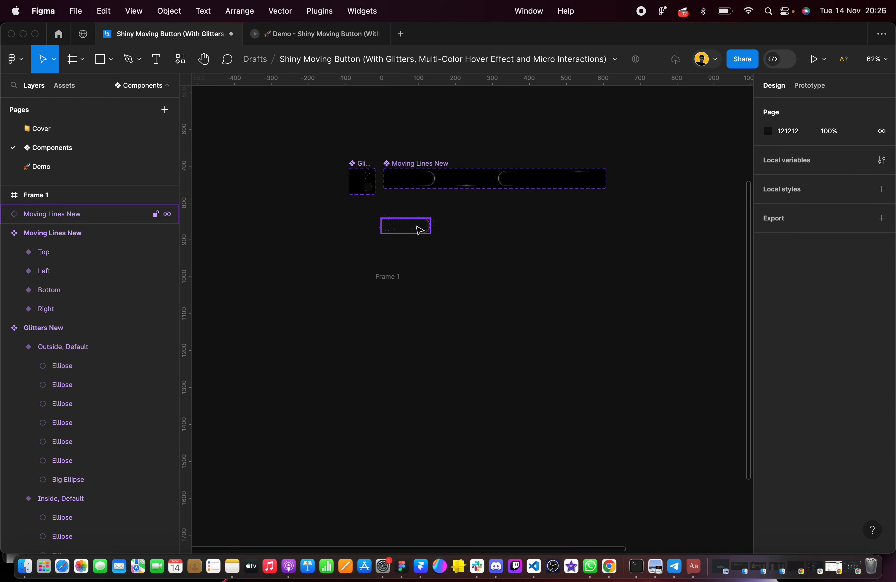
# Move the Moving Lines New instance into Frame 1 and center it horizontally and vertically
pyautogui.moveTo(416, 230); pyautogui.dragTo(575, 391)
pyautogui.scroll(-3, 574, 390)
pyautogui.hscroll(2, 574, 390)
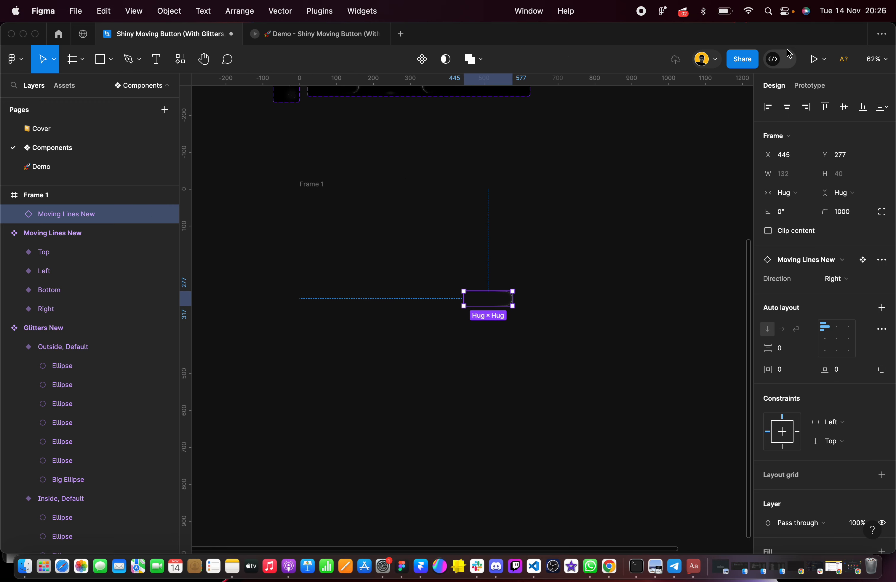
pyautogui.click(788, 107)
pyautogui.click(844, 107)
# Open a prototype presentation of Frame 1, and return to the design file
pyautogui.click(311, 183)
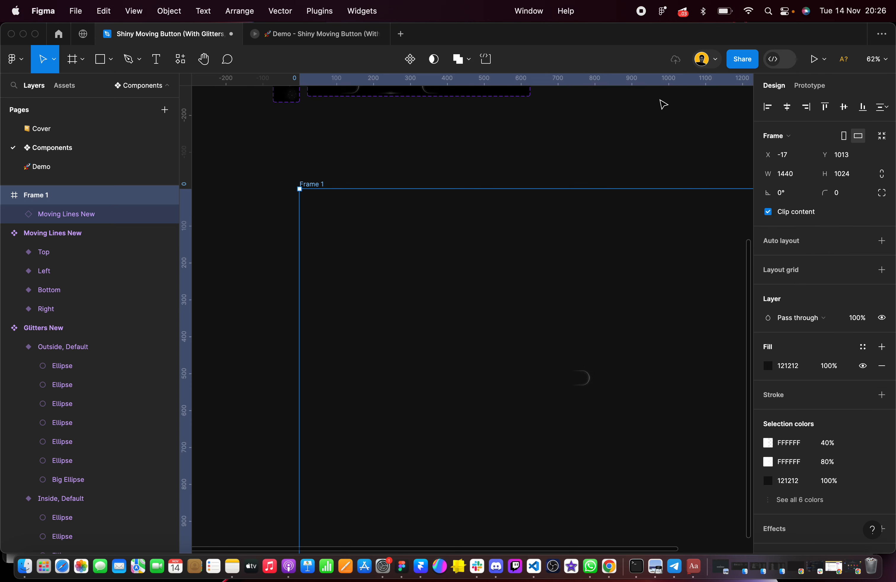
pyautogui.click(816, 59)
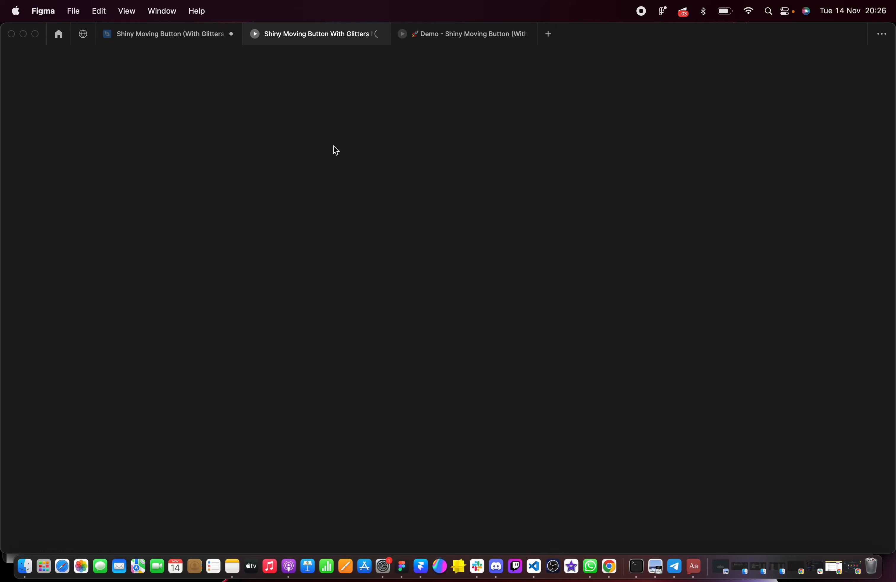
pyautogui.click(172, 33)
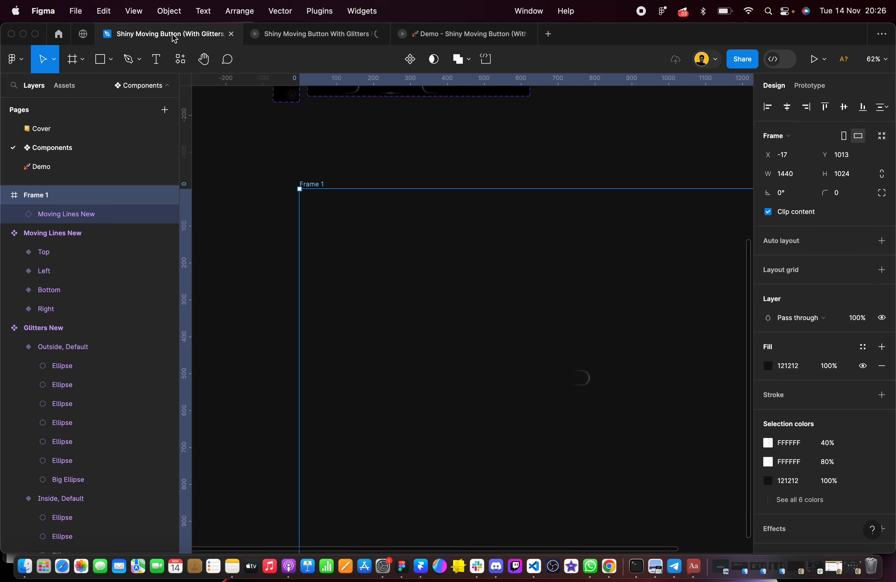
# Move Frame 1 to the right of the component sets, at about X 1140, Y 666
pyautogui.scroll(-5, 485, 232)
pyautogui.hscroll(3, 438, 248)
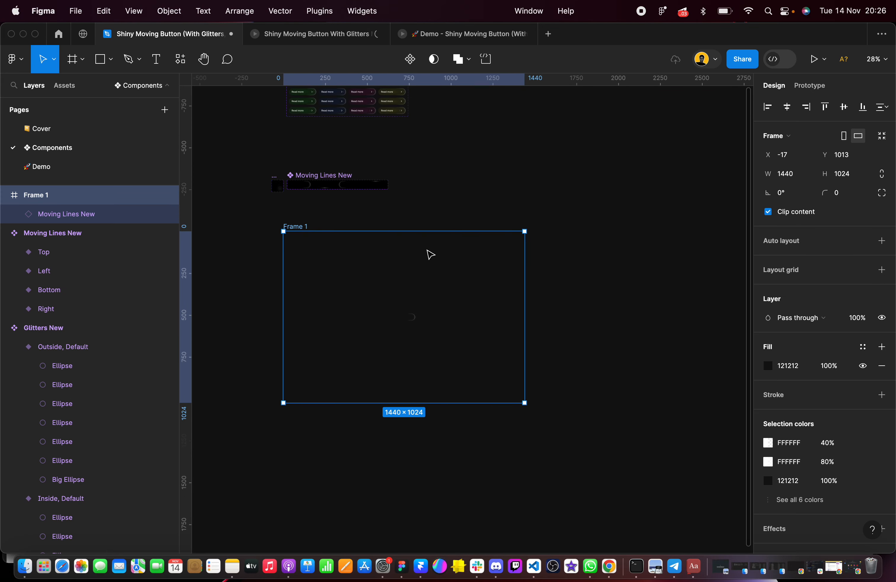
pyautogui.moveTo(389, 262); pyautogui.dragTo(583, 203)
pyautogui.scroll(3, 531, 211)
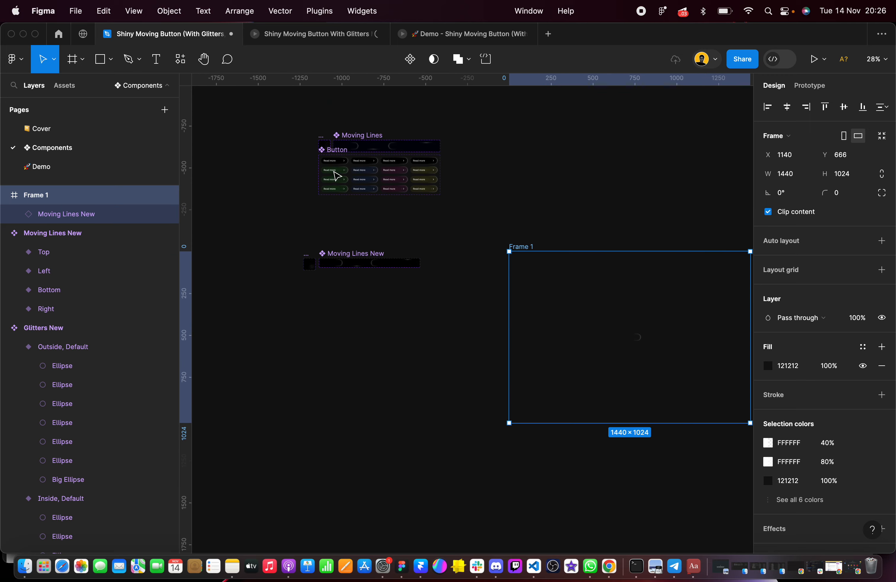
# Duplicate the Button component set and place the copy below Moving Lines New at about X -101, Y 849
pyautogui.scroll(10, 338, 151)
pyautogui.click(302, 148)
pyautogui.scroll(-2, 300, 152)
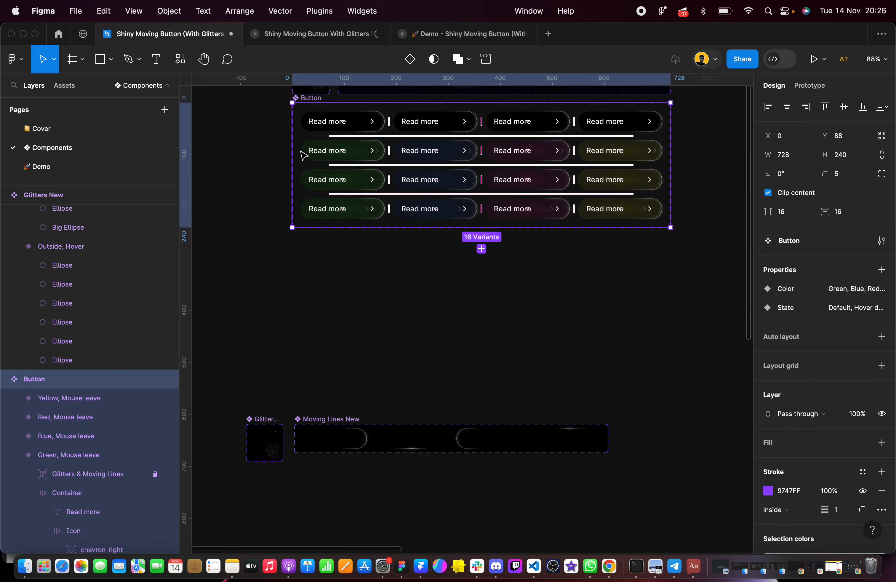
pyautogui.scroll(-5, 302, 151)
pyautogui.moveTo(316, 149); pyautogui.dragTo(287, 365)
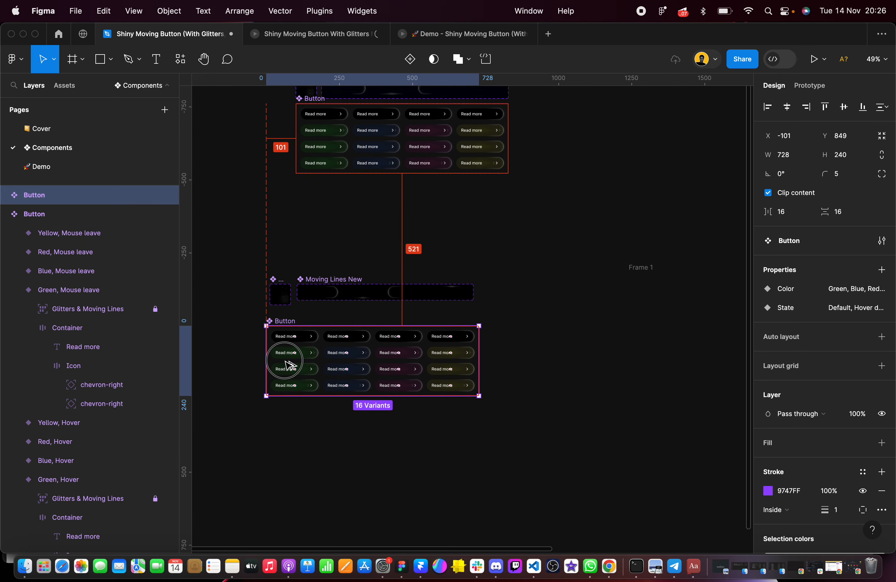
pyautogui.scroll(-5, 317, 314)
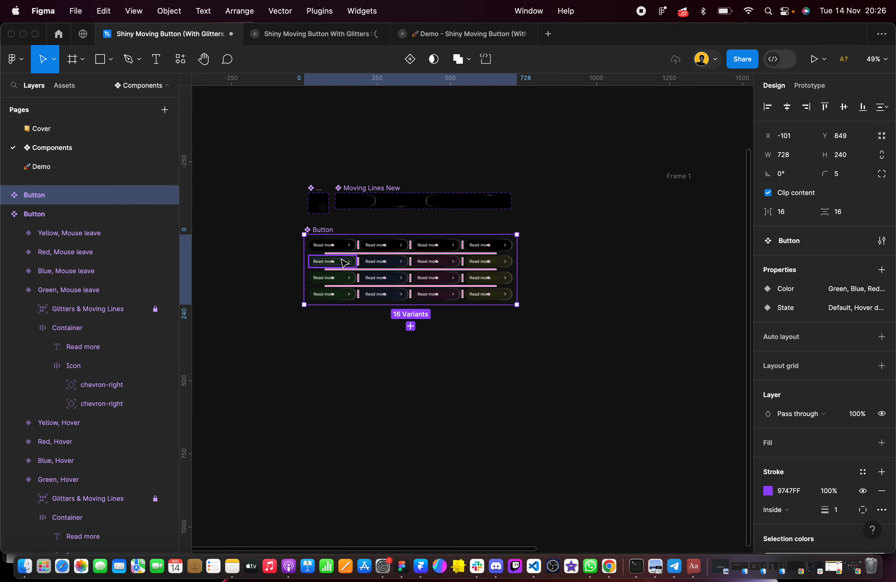
pyautogui.scroll(10, 345, 262)
pyautogui.scroll(-1, 344, 263)
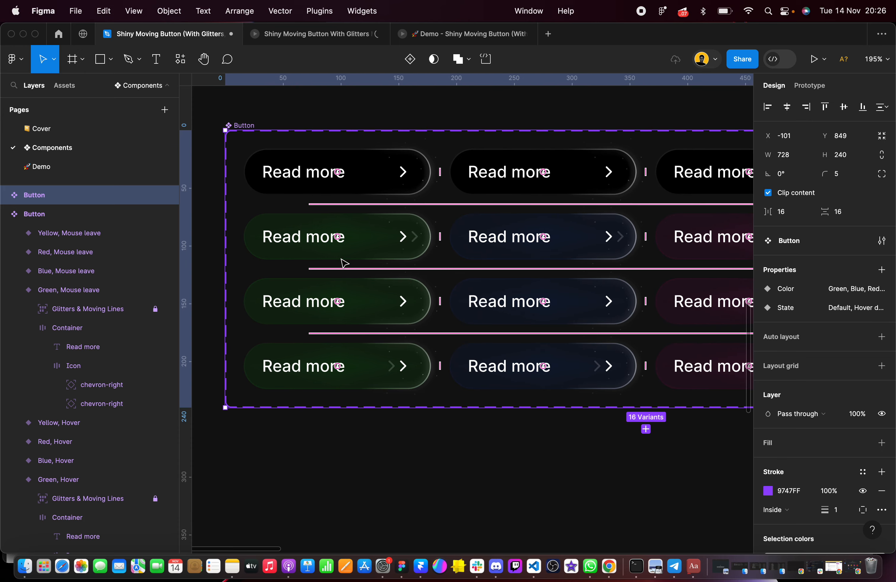
# Examine the four Green variants in the first column of the copied Button component set, and clear the selection
pyautogui.click(396, 467)
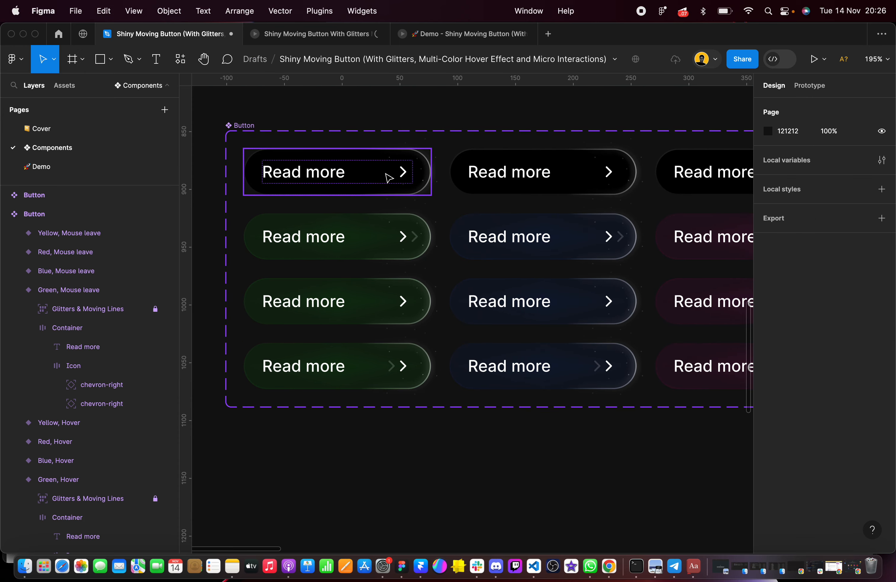
pyautogui.moveTo(318, 115); pyautogui.dragTo(349, 480)
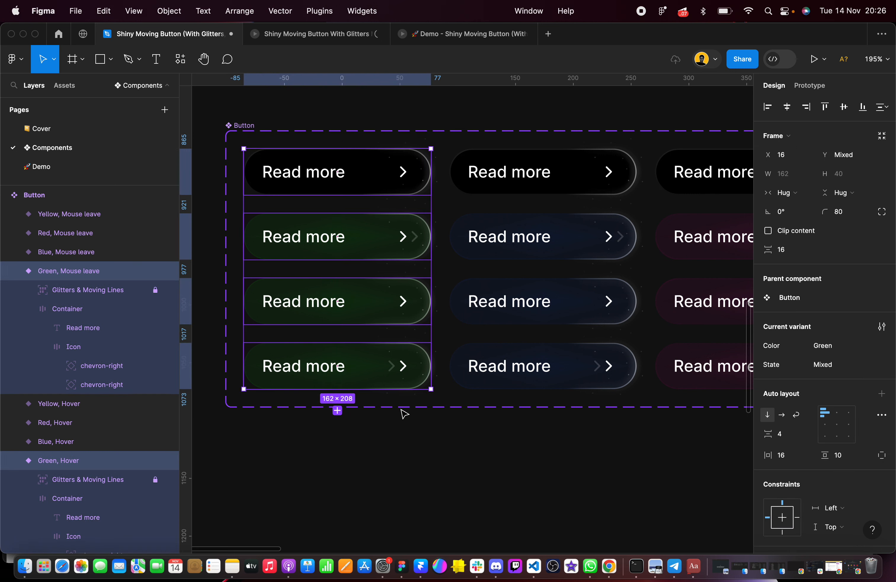
pyautogui.scroll(-8, 404, 414)
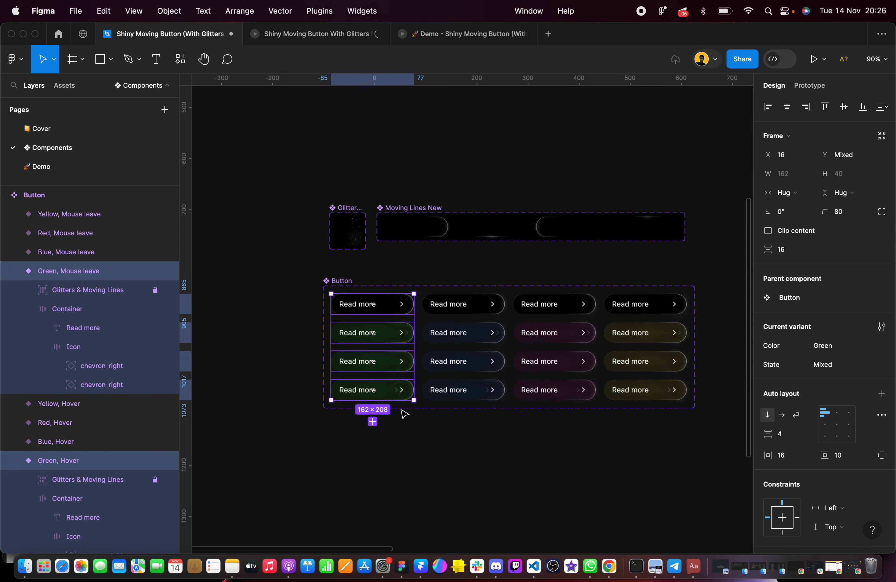
pyautogui.hscroll(3, 404, 414)
pyautogui.click(635, 293)
# Check the prototype presentation of Frame 1 for loading, and return to the design file
pyautogui.click(341, 36)
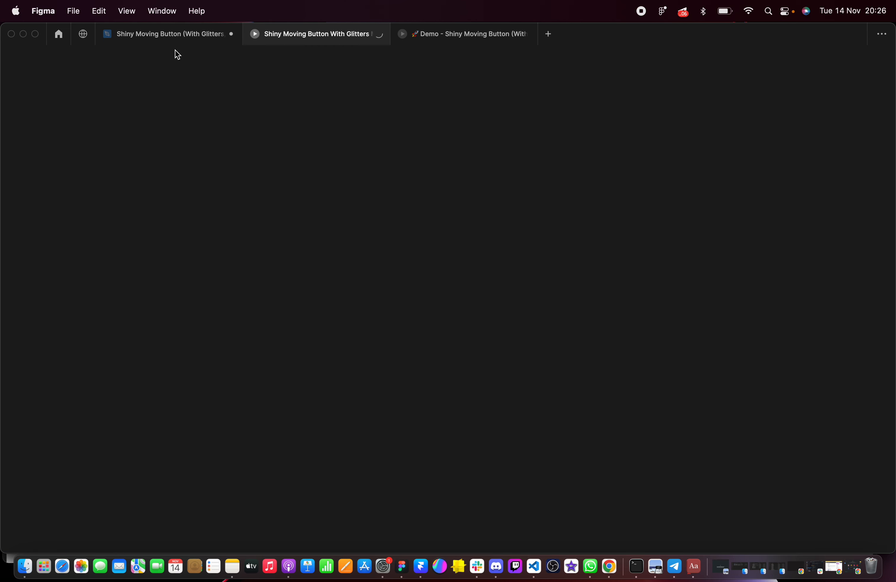
pyautogui.click(126, 38)
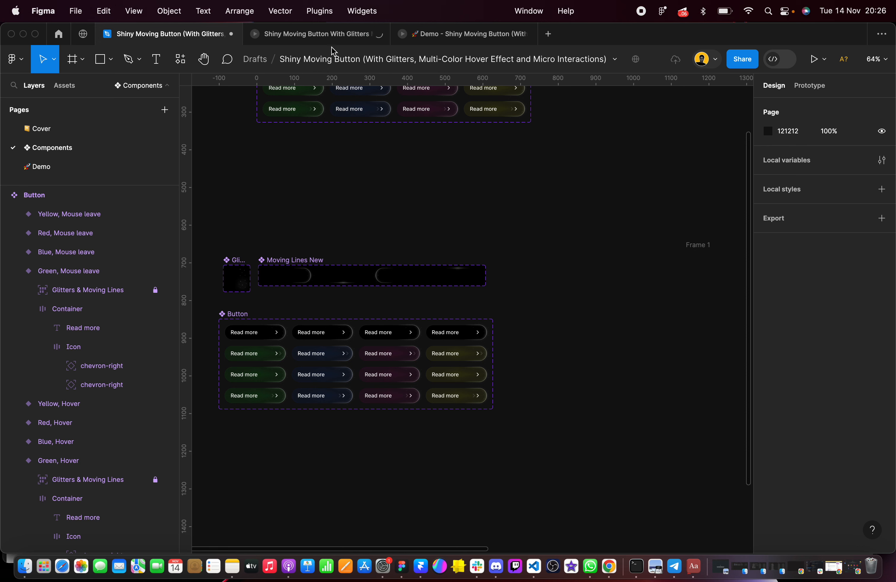
pyautogui.moveTo(339, 39)
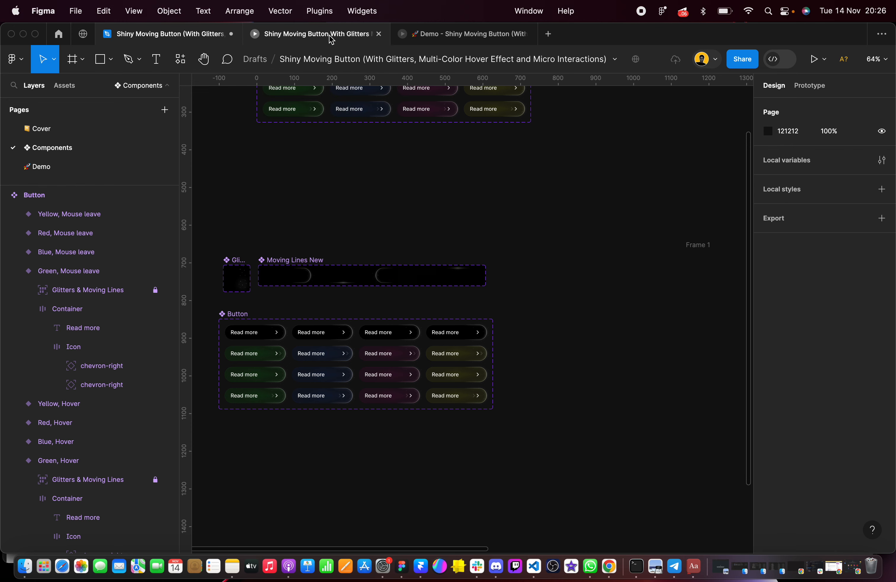
pyautogui.click(332, 34)
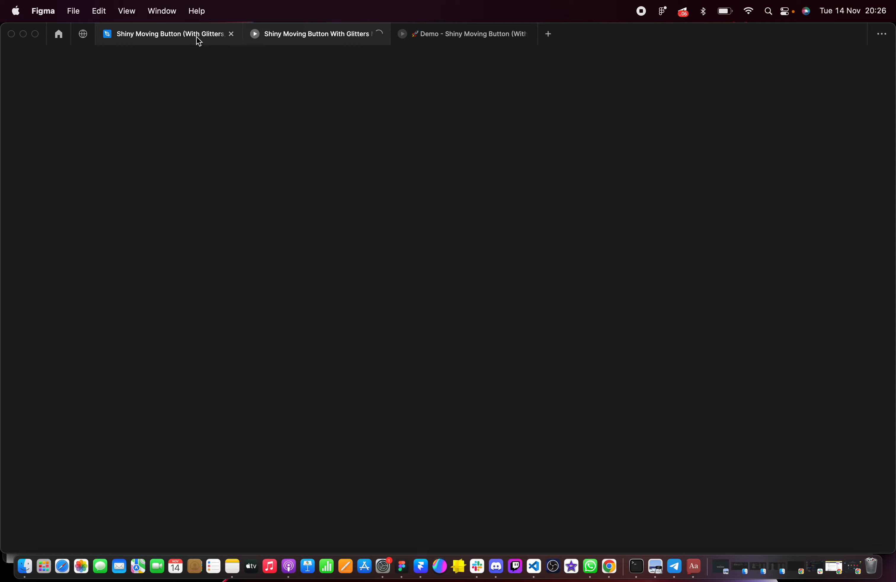
pyautogui.click(197, 36)
pyautogui.moveTo(342, 43)
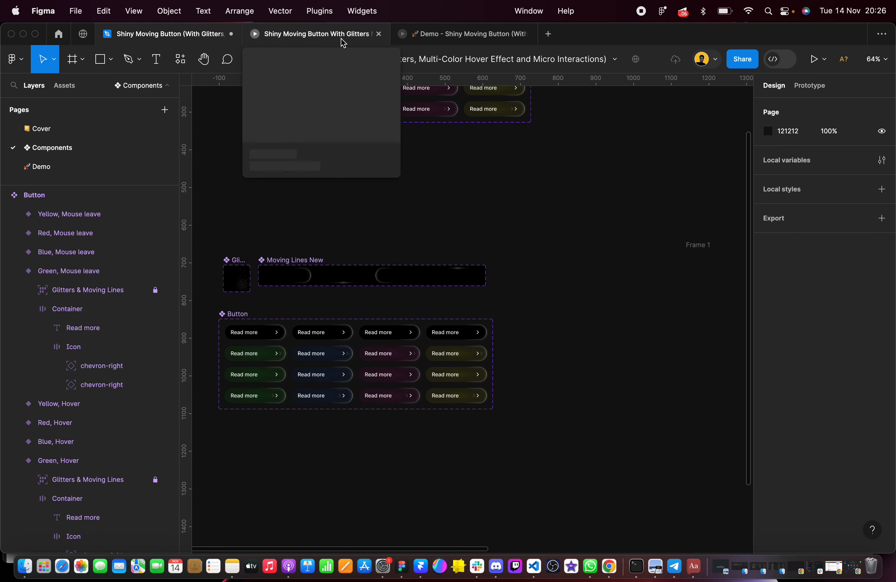
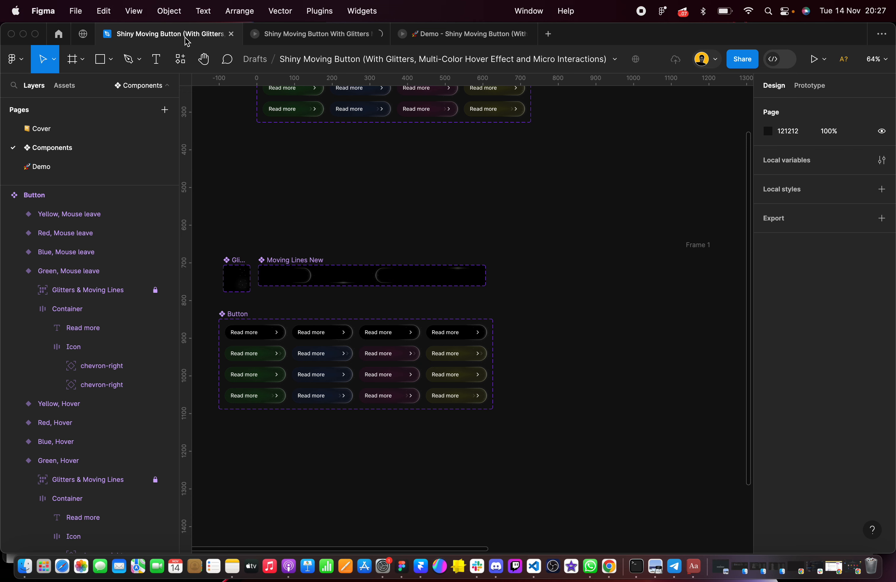
# Add a 1 px inside stroke in white FFFFFF to Frame 1 and clear the selection
pyautogui.scroll(-3, 270, 402)
pyautogui.hscroll(-3, 270, 402)
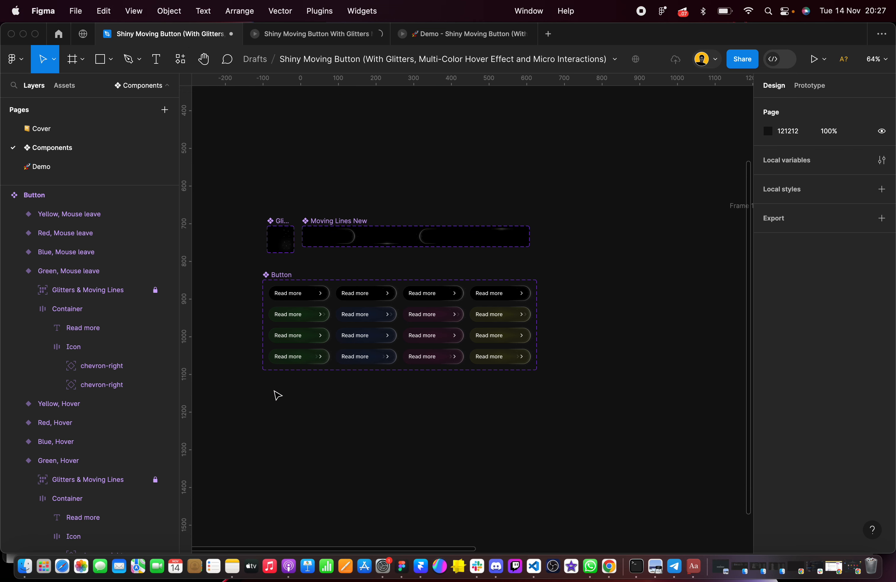
pyautogui.scroll(5, 327, 333)
pyautogui.scroll(-7, 326, 333)
pyautogui.hscroll(3, 327, 333)
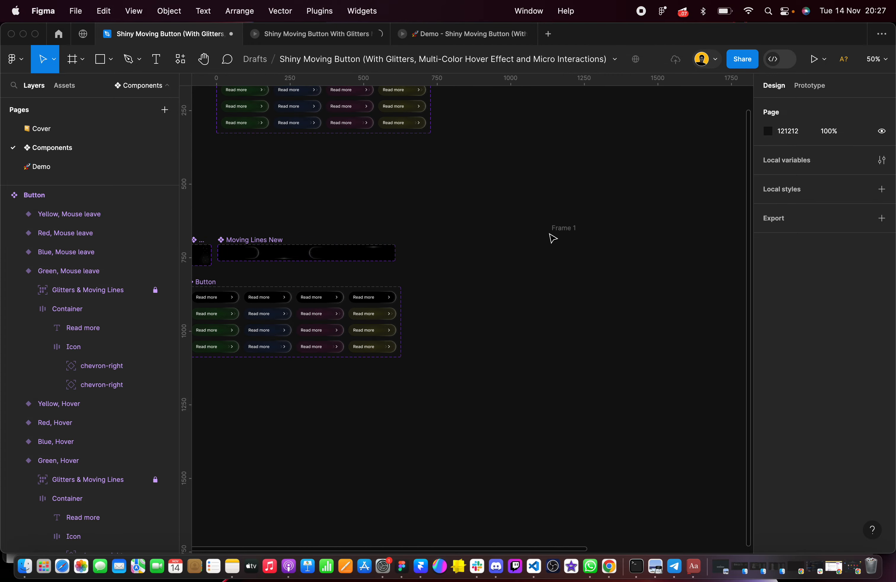
pyautogui.click(561, 228)
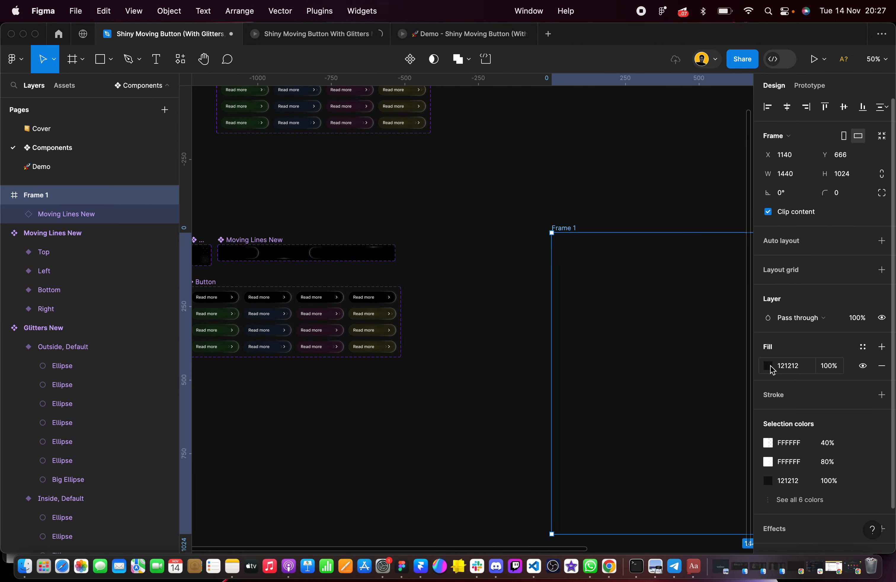
pyautogui.click(881, 396)
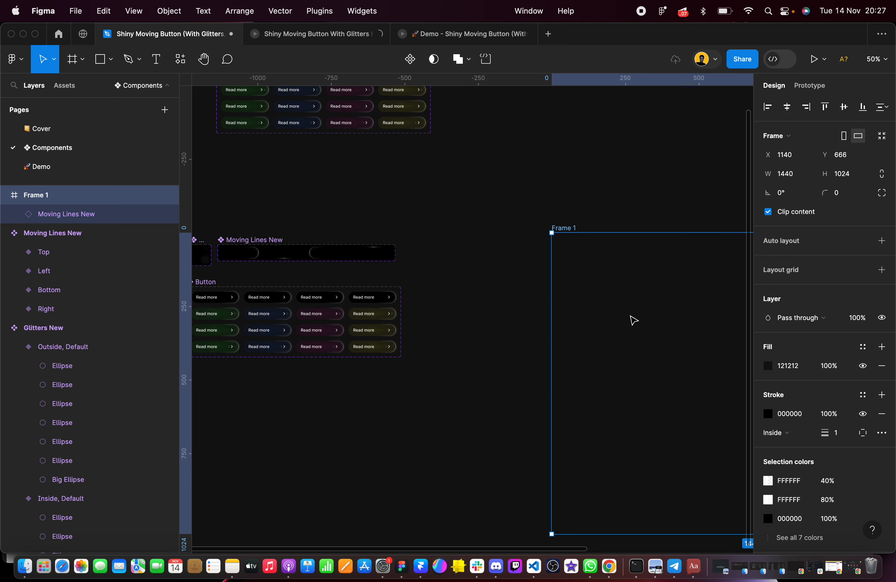
pyautogui.click(803, 415)
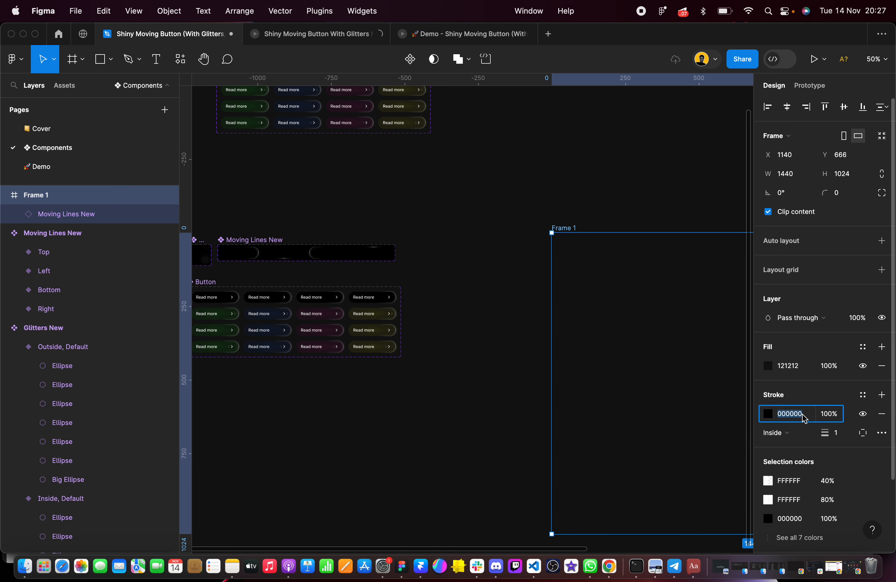
pyautogui.press('Return')
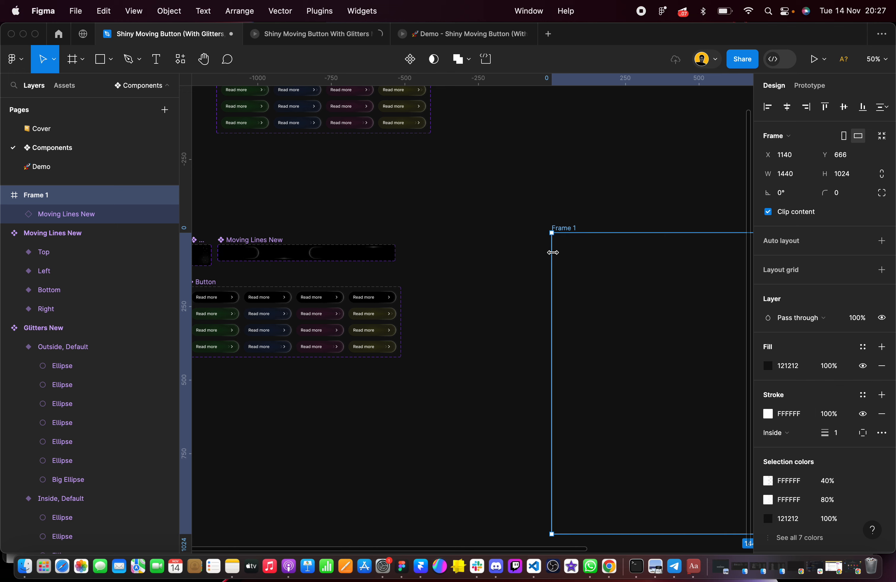
pyautogui.click(500, 242)
# Add a white "Read more" text in Inter Medium 14 below the copied Button set, at about X -76, Y 1148
pyautogui.hscroll(-5, 500, 242)
pyautogui.scroll(5, 391, 300)
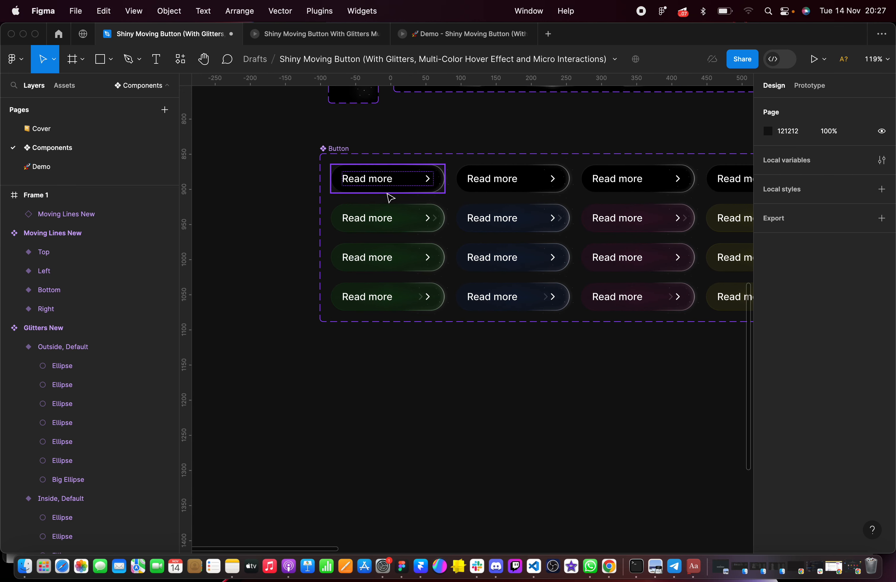
pyautogui.hscroll(2, 390, 196)
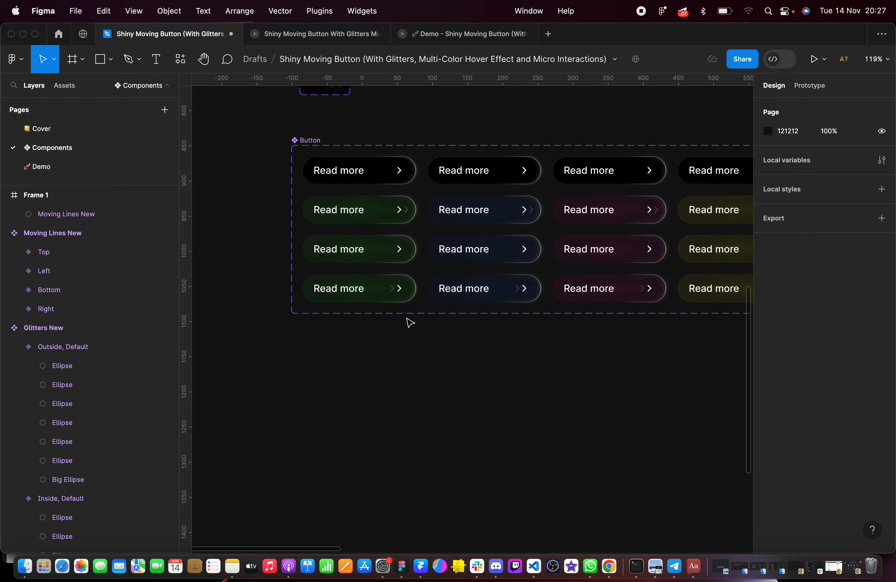
pyautogui.scroll(4, 406, 321)
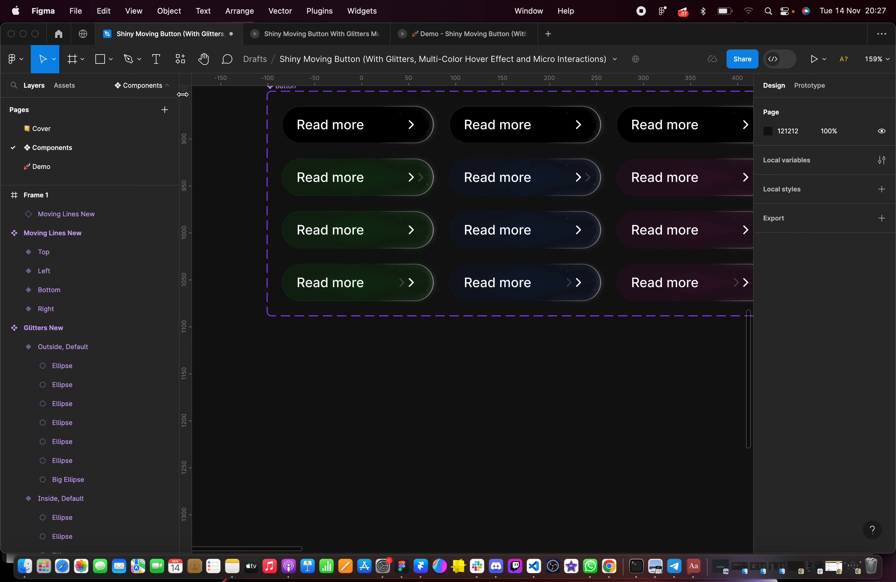
pyautogui.click(156, 59)
pyautogui.click(306, 374)
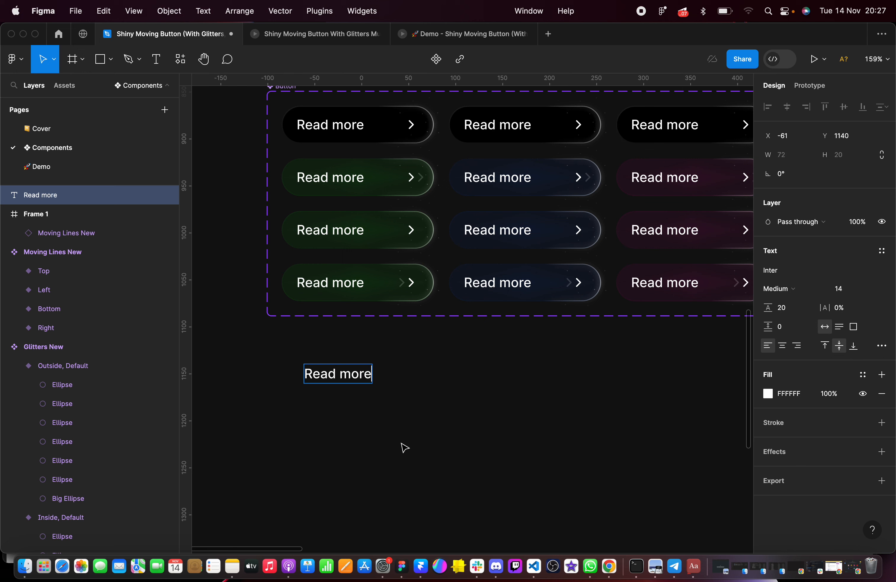
pyautogui.click(408, 387)
pyautogui.click(312, 380)
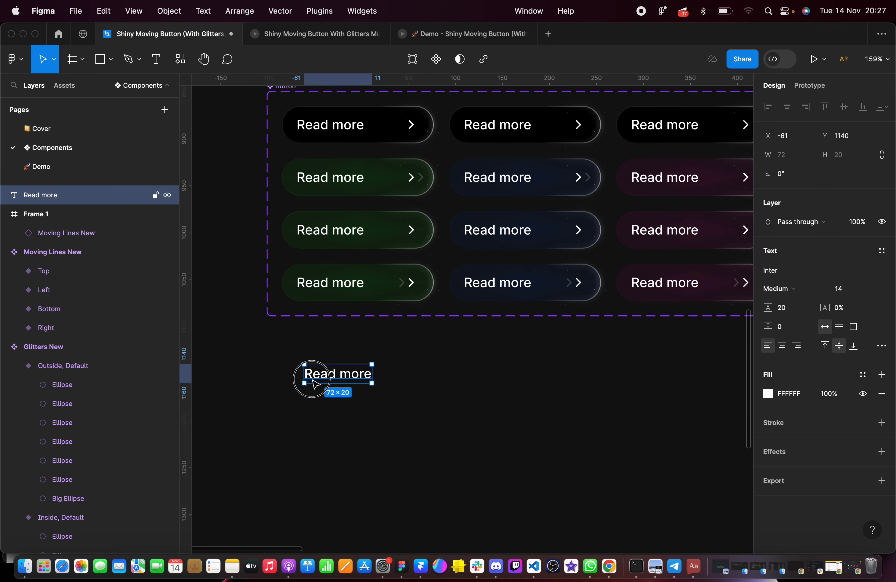
pyautogui.moveTo(325, 367); pyautogui.dragTo(310, 383)
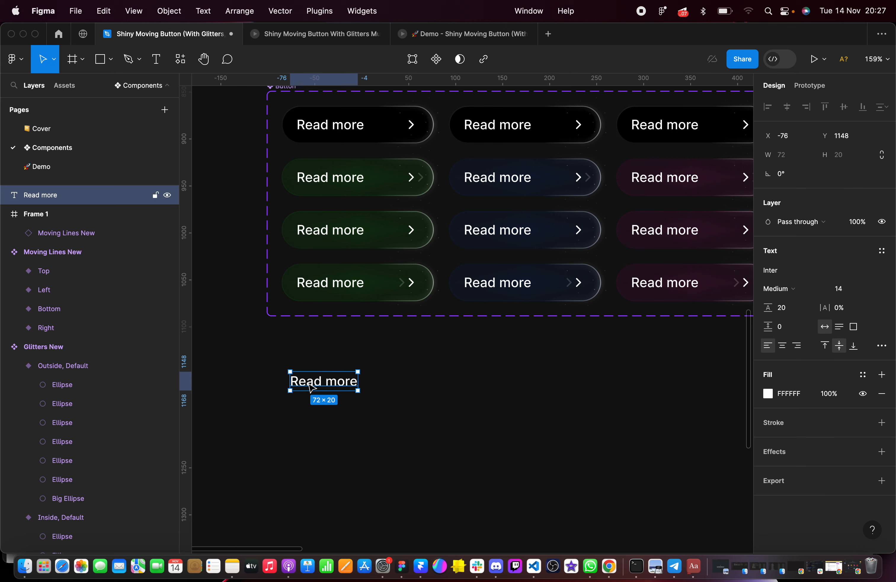
pyautogui.click(401, 342)
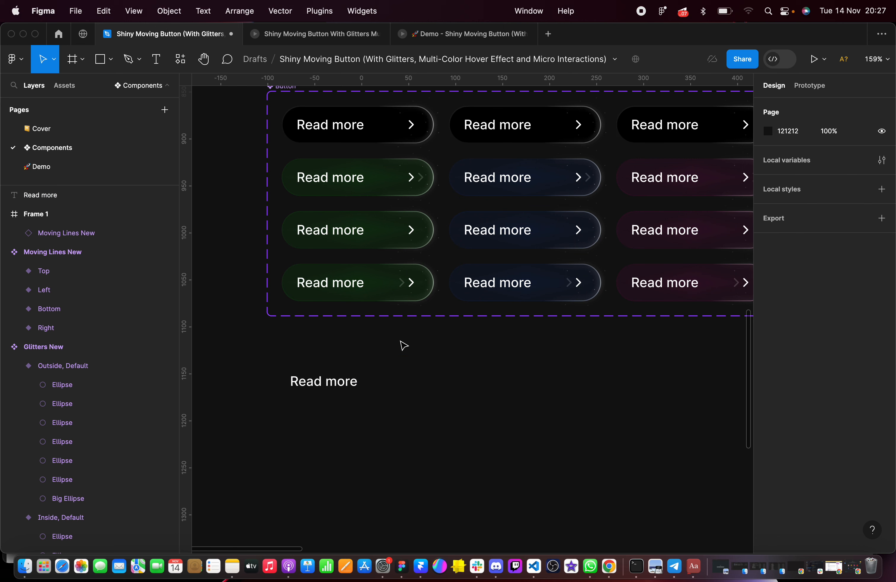
# Copy the visible chevron-right icon out of the Green, Default variant and place it beside the new "Read more" text
pyautogui.click(411, 123)
pyautogui.doubleClick(411, 124)
pyautogui.doubleClick(413, 126)
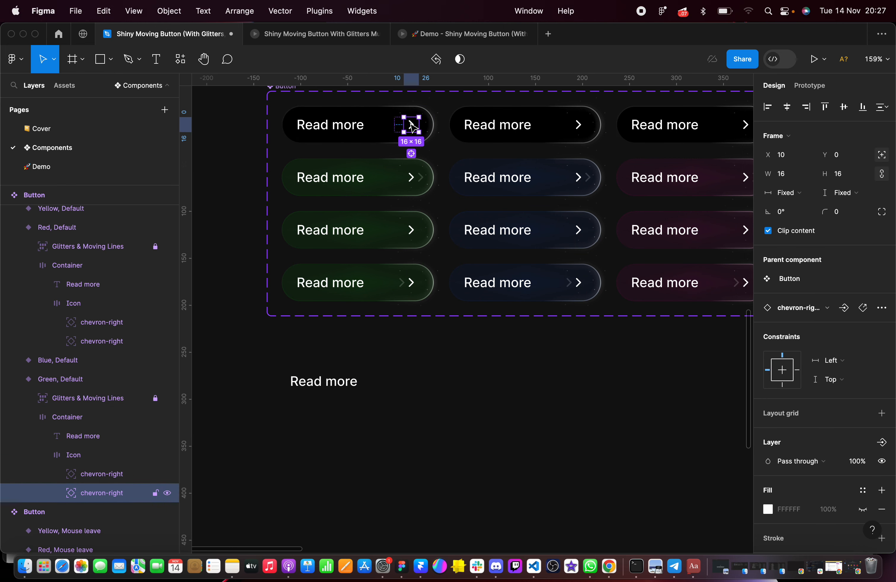
pyautogui.moveTo(413, 126); pyautogui.dragTo(390, 384)
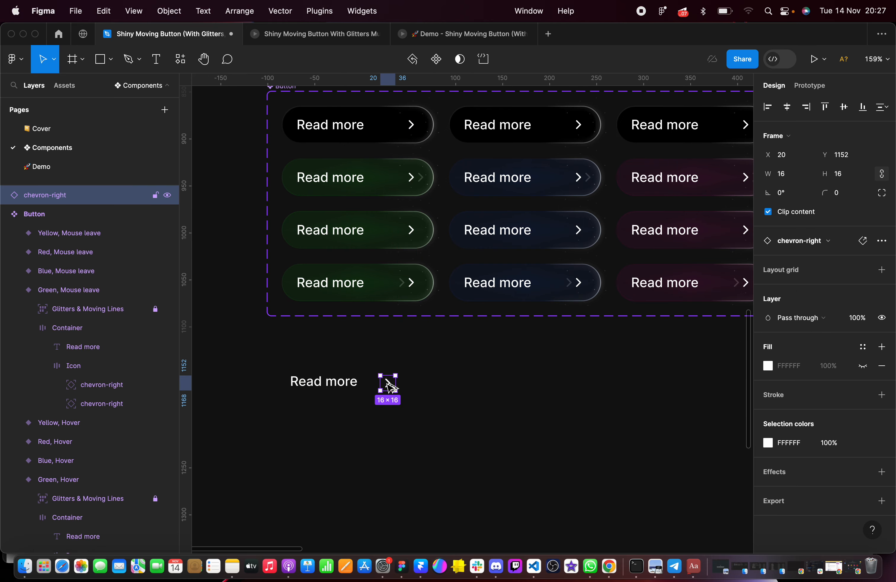
pyautogui.scroll(5, 390, 384)
pyautogui.scroll(-5, 388, 385)
# Align the text and chevron on one line, with the text at about X -74, Y 1148 and the chevron at X 21, Y 1150
pyautogui.click(357, 367)
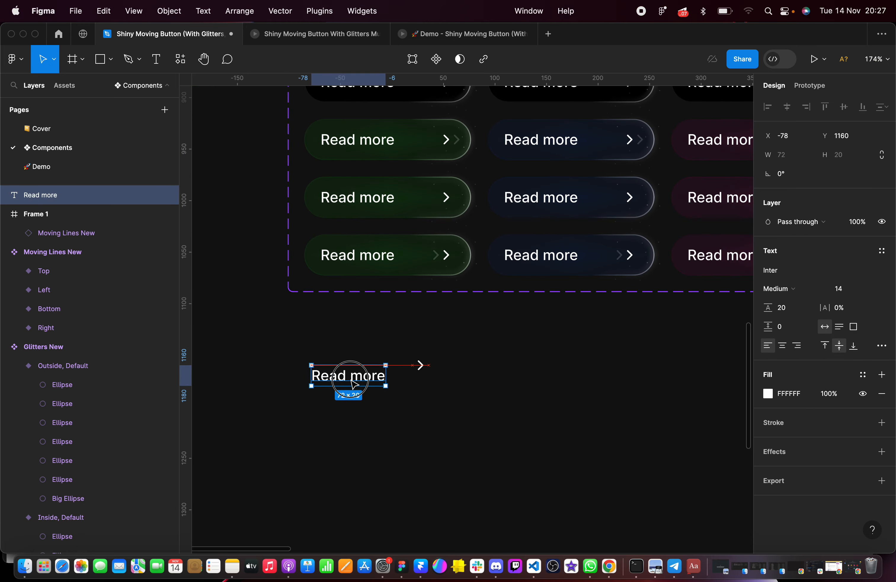
pyautogui.scroll(2, 357, 367)
pyautogui.scroll(-4, 374, 366)
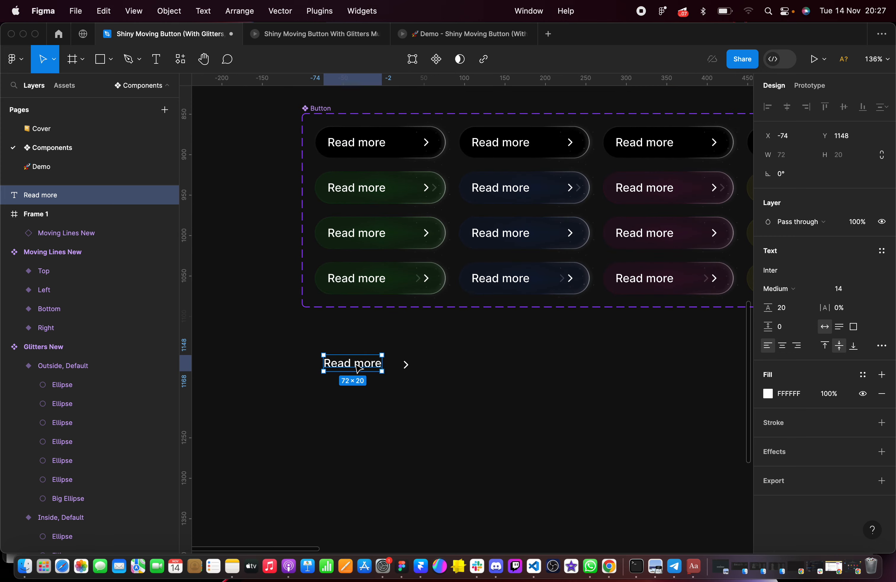
pyautogui.scroll(3, 397, 365)
pyautogui.scroll(2, 397, 365)
pyautogui.click(410, 366)
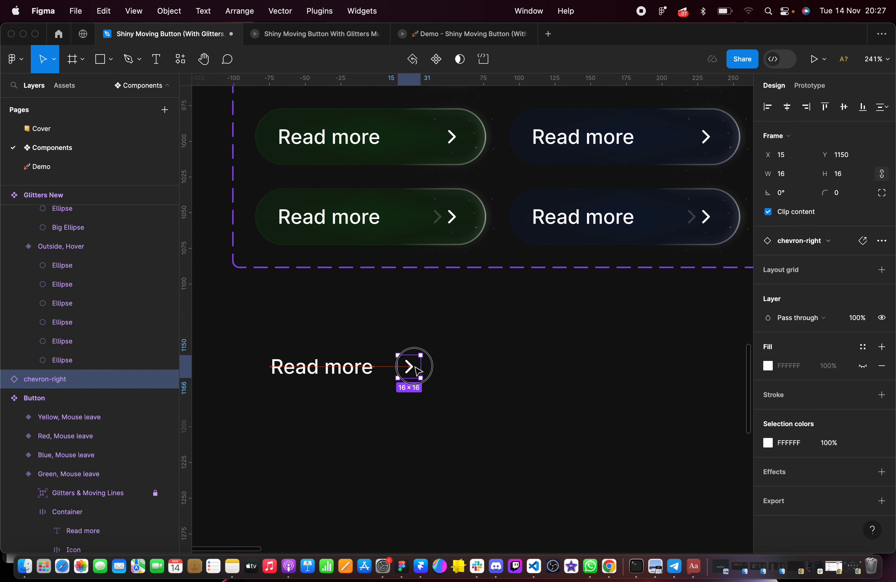
pyautogui.click(353, 377)
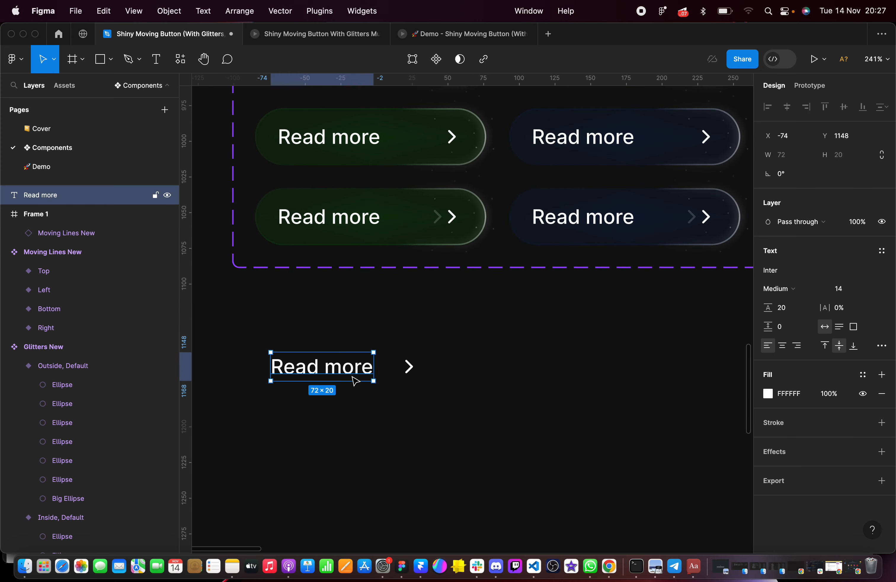
pyautogui.click(416, 365)
# Duplicate the chevron to about X 40, Y 1150 and wrap both chevrons in a horizontal auto layout frame
pyautogui.scroll(3, 416, 365)
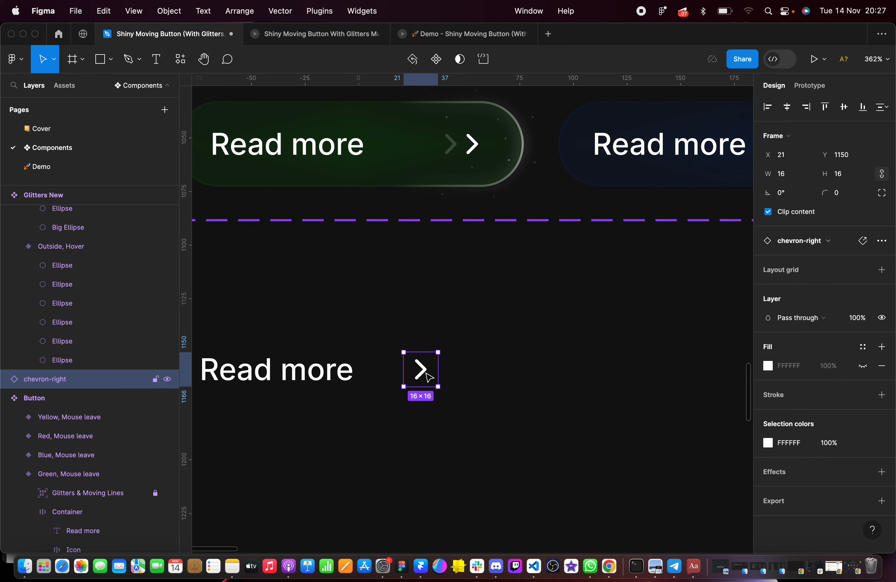
pyautogui.moveTo(431, 377); pyautogui.dragTo(470, 375)
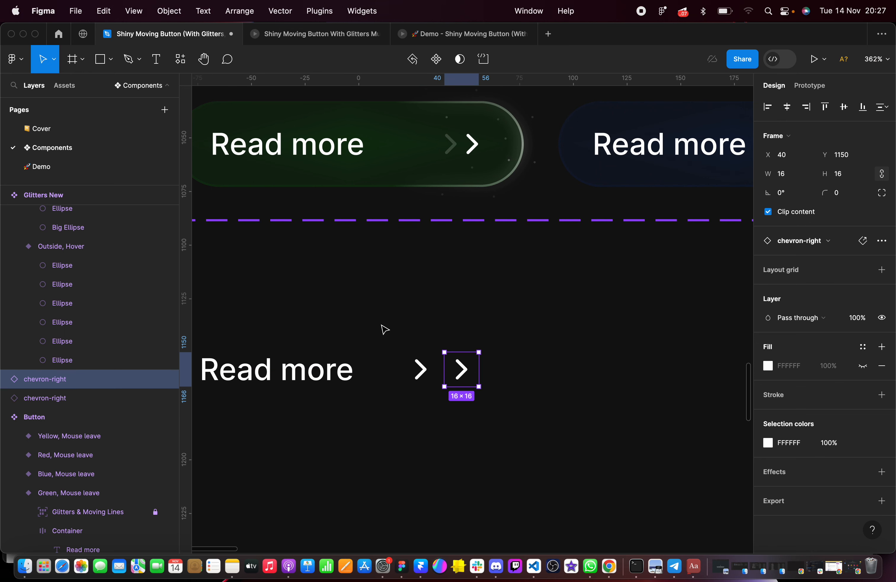
pyautogui.moveTo(383, 329); pyautogui.dragTo(509, 402)
pyautogui.hotkey('shift', 'a')
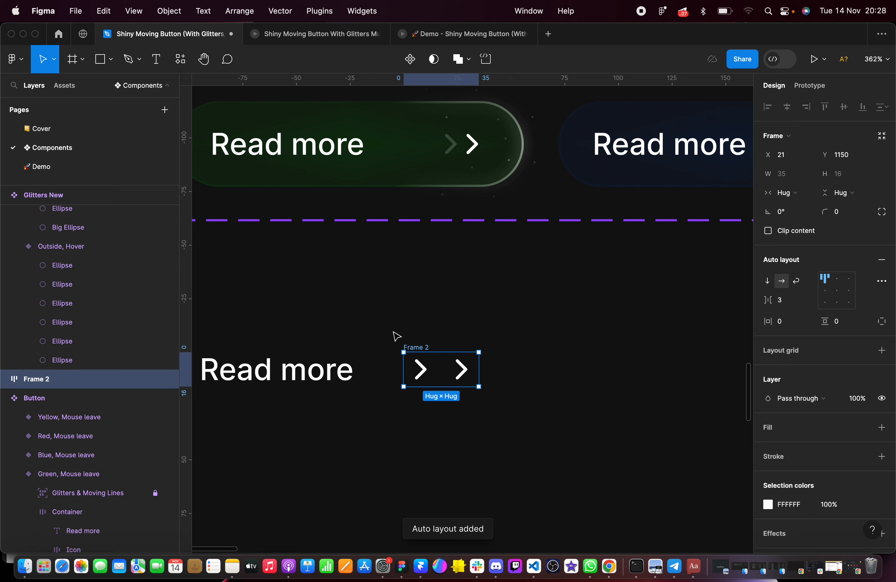
# Rename the chevrons' auto layout frame as Icon and set its item spacing to -6
pyautogui.doubleClick(94, 381)
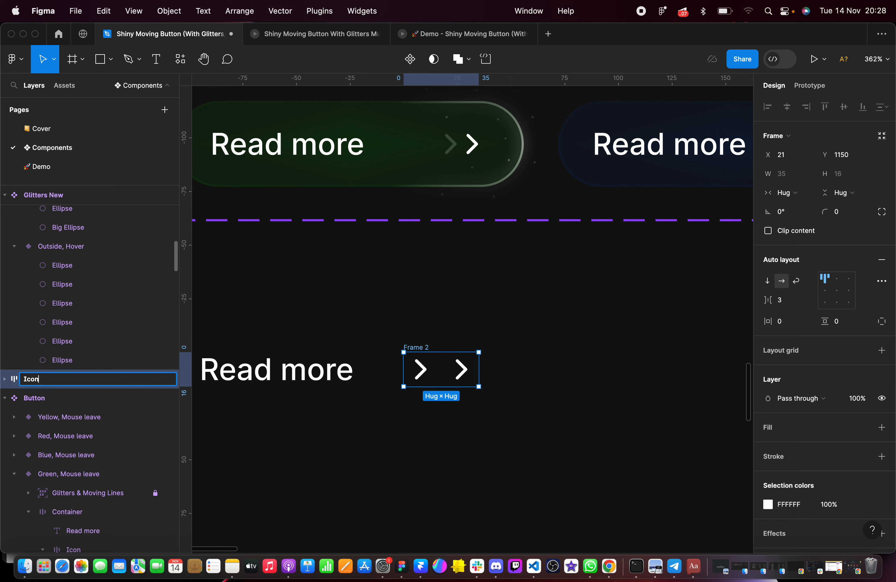
pyautogui.write('Icon')
pyautogui.click(787, 307)
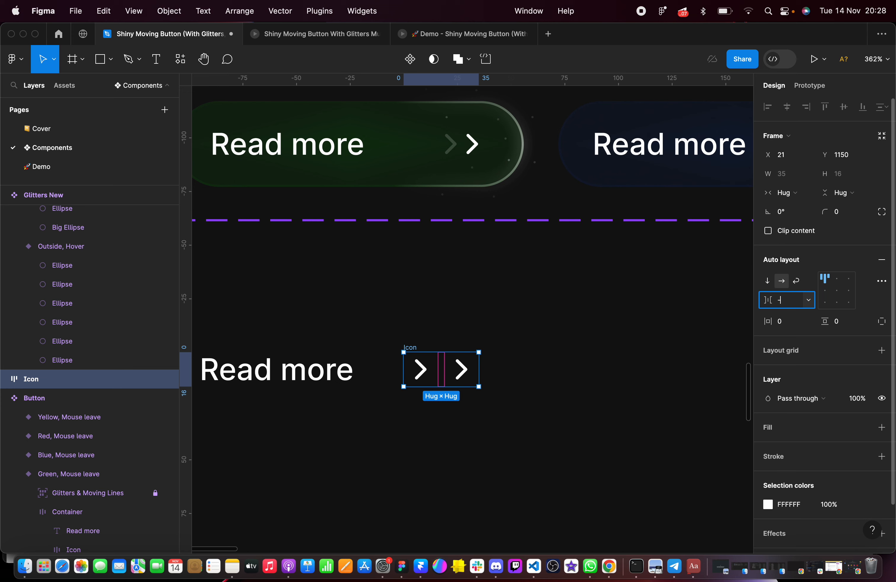
pyautogui.press('Return')
pyautogui.click(495, 359)
pyautogui.hscroll(-2, 498, 356)
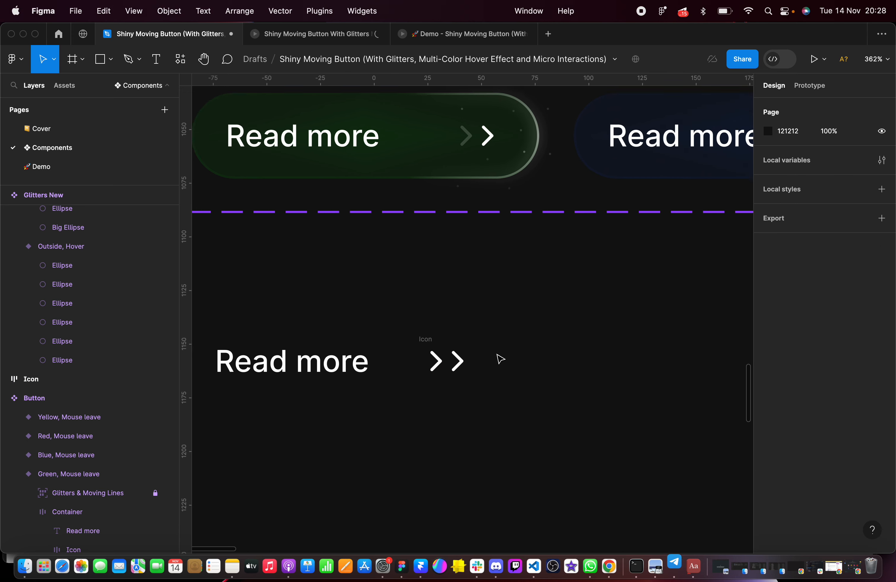
# Wrap the "Read more" text and the Icon frame in an auto layout frame and name it Container
pyautogui.scroll(-2, 497, 355)
pyautogui.scroll(-3, 499, 357)
pyautogui.moveTo(291, 314); pyautogui.dragTo(556, 401)
pyautogui.hotkey('shift', 'a')
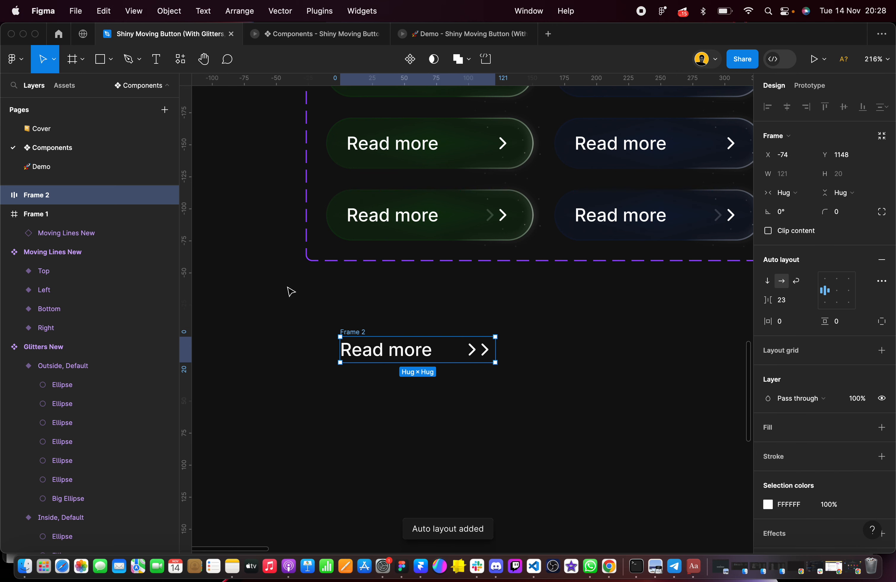
pyautogui.doubleClick(62, 200)
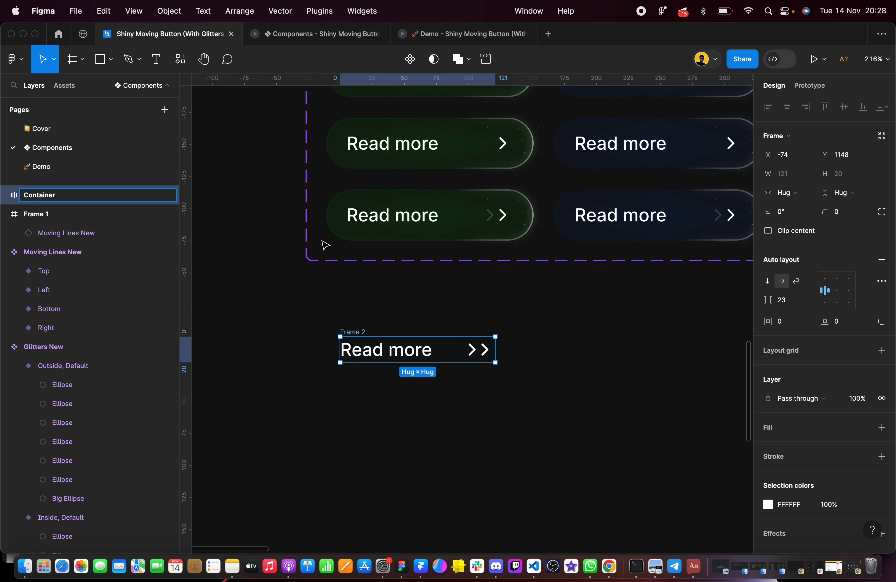
pyautogui.click(337, 322)
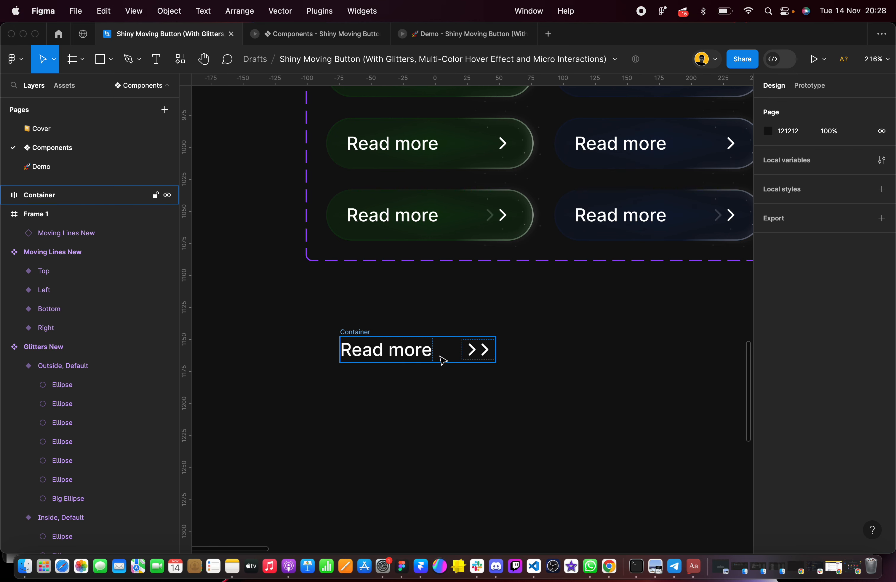
# Give both chevron-right instances in the Icon frame absolute position, and clear the selection
pyautogui.scroll(5, 442, 359)
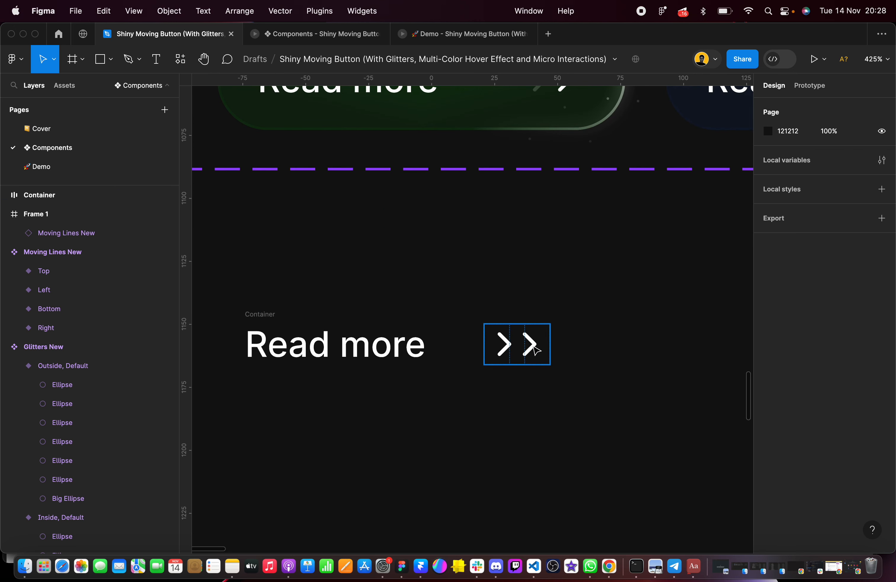
pyautogui.click(516, 350)
pyautogui.scroll(3, 516, 349)
pyautogui.click(464, 342)
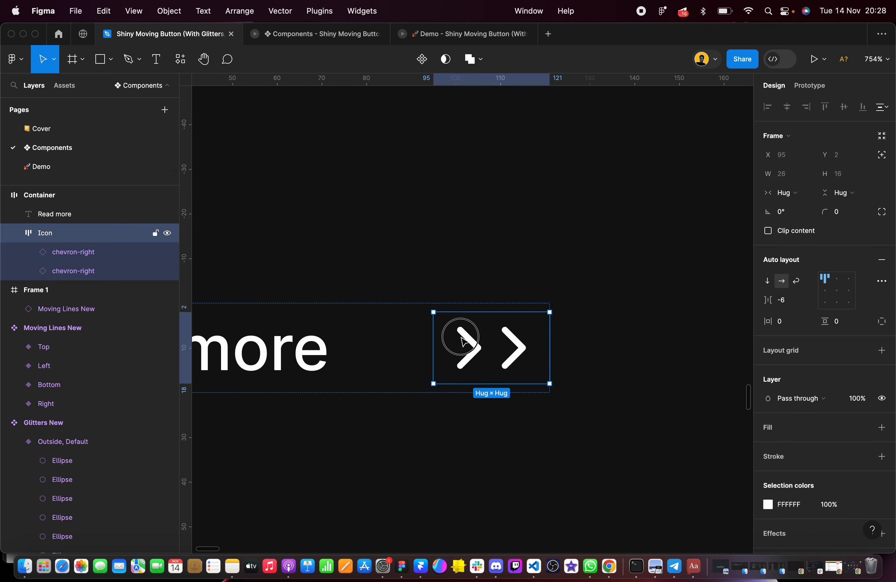
pyautogui.click(80, 251)
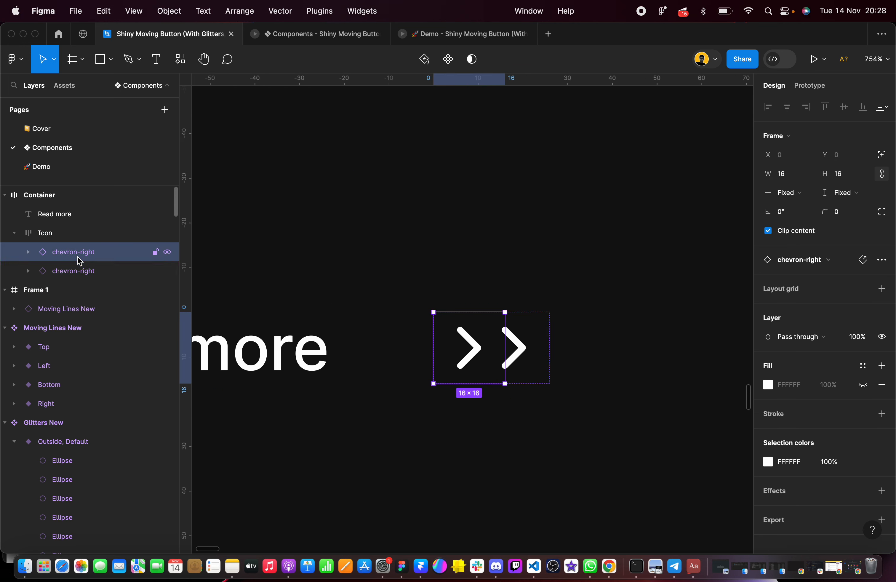
pyautogui.keyDown('shift'); pyautogui.click(81, 272); pyautogui.keyUp('shift')
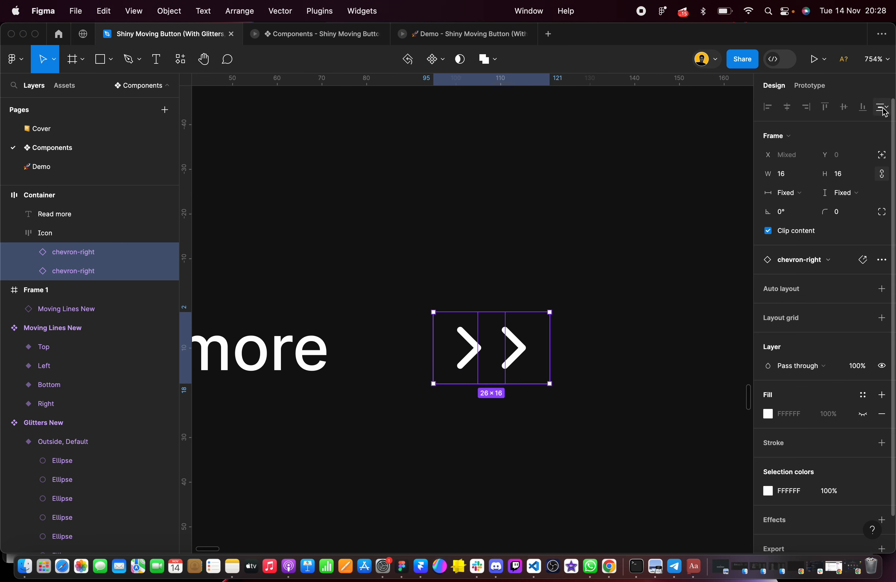
pyautogui.click(882, 156)
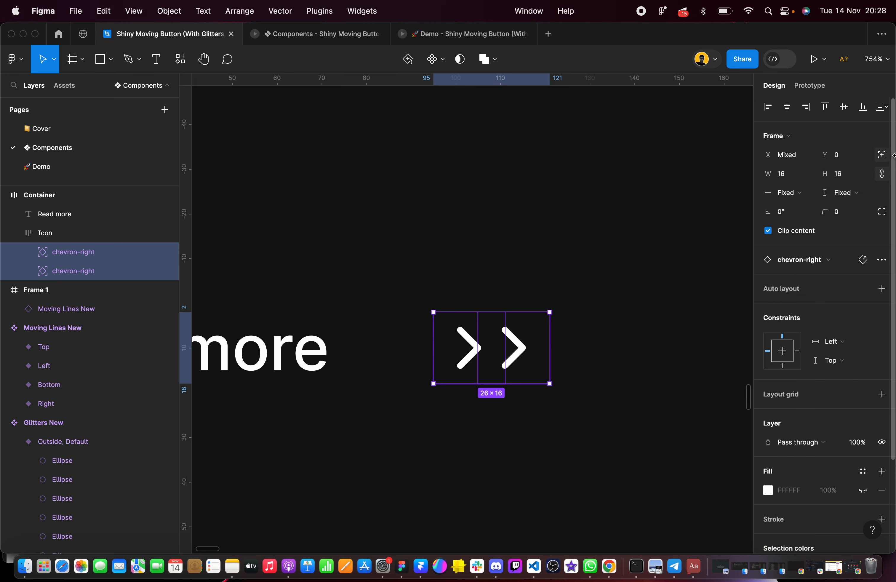
pyautogui.click(468, 290)
pyautogui.scroll(-5, 466, 291)
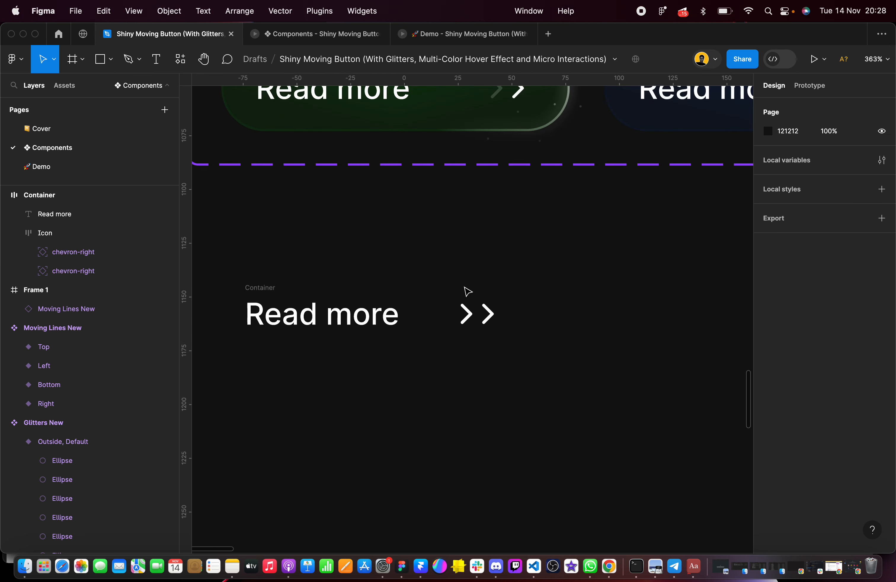
# Wrap the Container frame in a new auto layout frame and name it Button
pyautogui.click(252, 284)
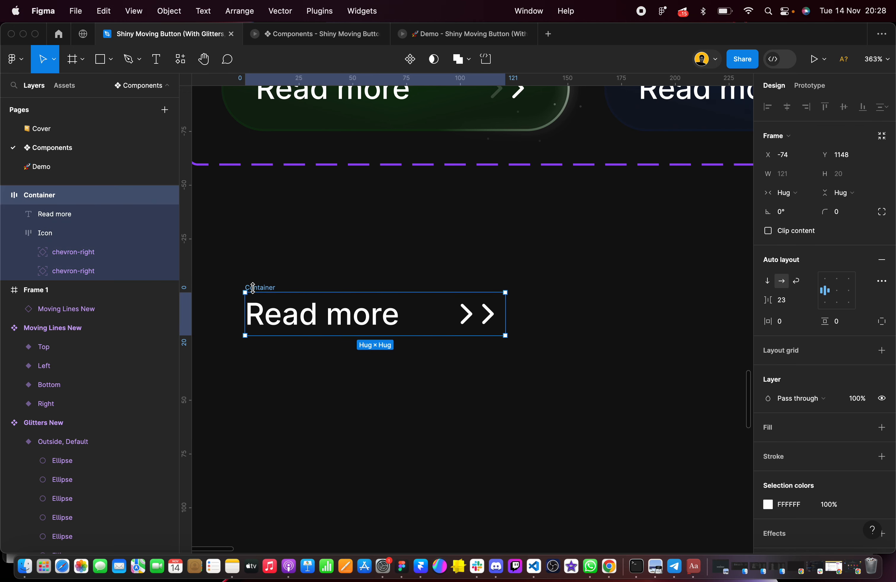
pyautogui.hscroll(-2, 264, 287)
pyautogui.scroll(-1, 264, 287)
pyautogui.click(274, 242)
pyautogui.click(294, 264)
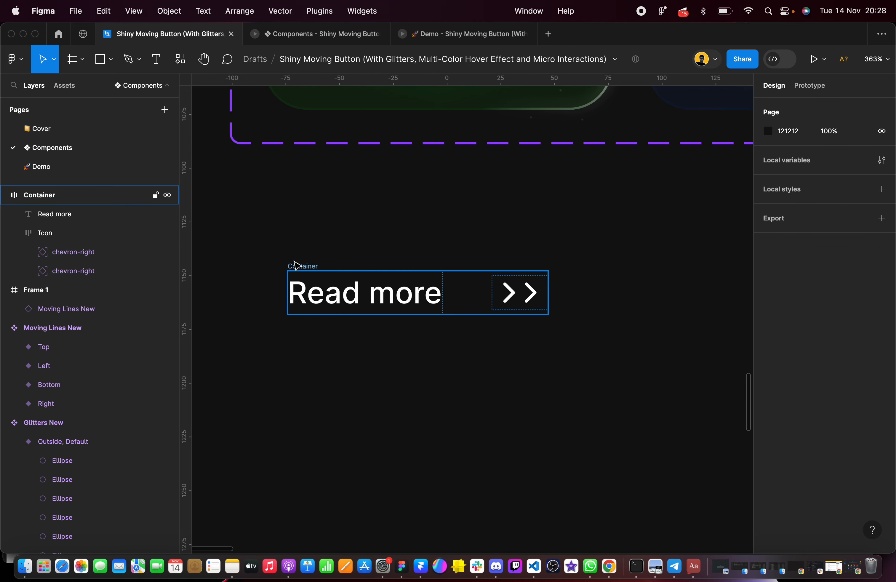
pyautogui.hotkey('shift', 'a')
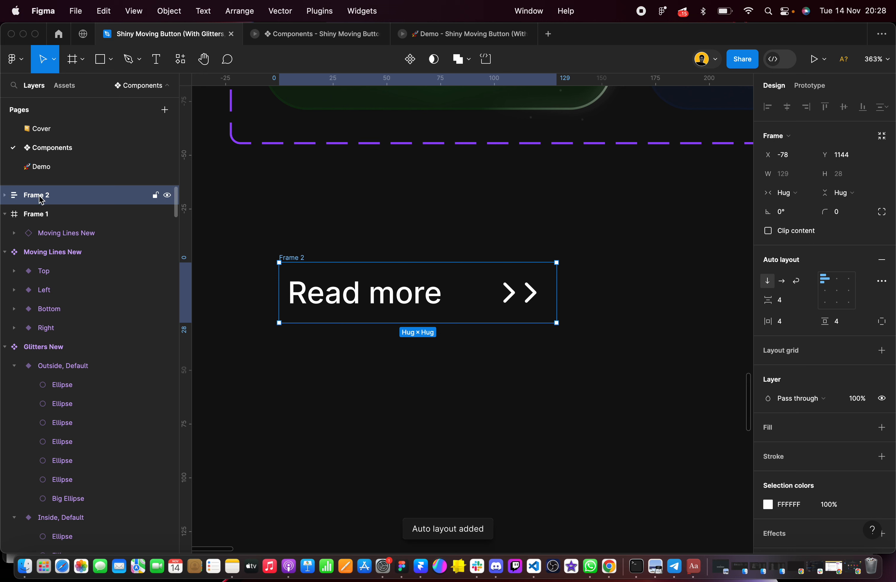
pyautogui.doubleClick(41, 195)
pyautogui.write('But')
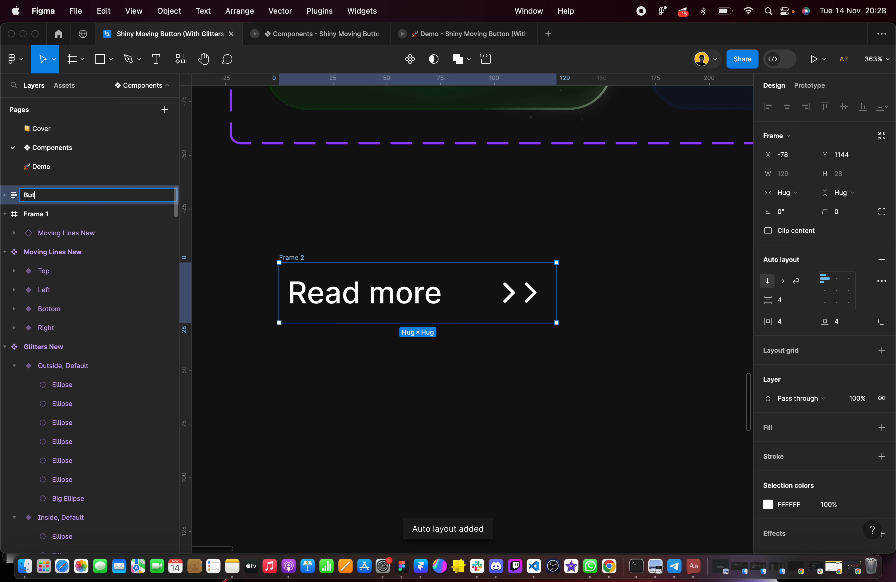
pyautogui.write('ton')
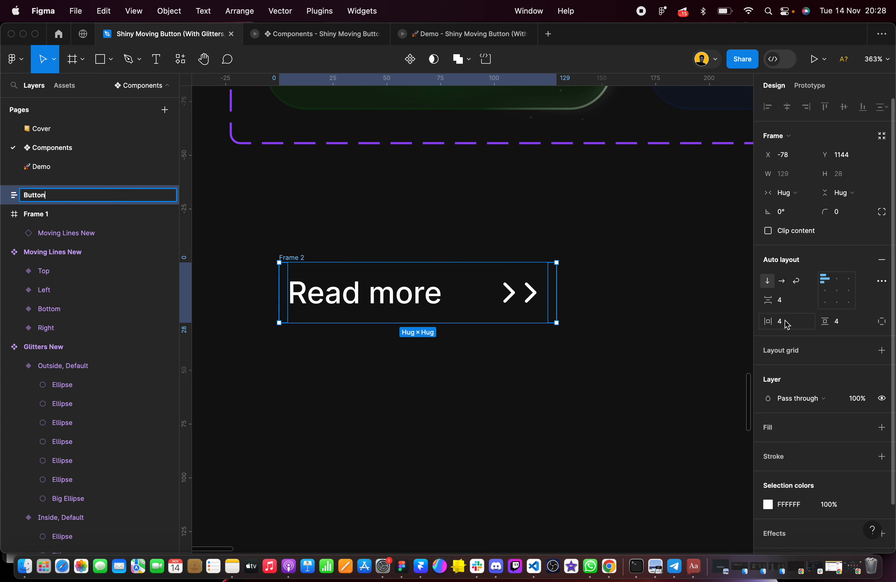
# Set the Button frame's horizontal padding to 16 and vertical padding to 10, and clear the selection
pyautogui.click(790, 321)
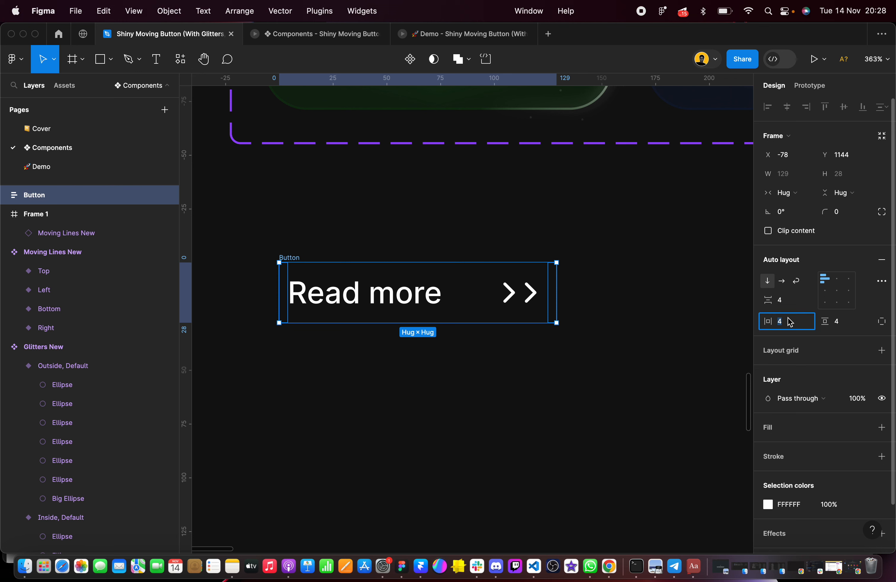
pyautogui.press('Tab')
pyautogui.write('1')
pyautogui.press('Return')
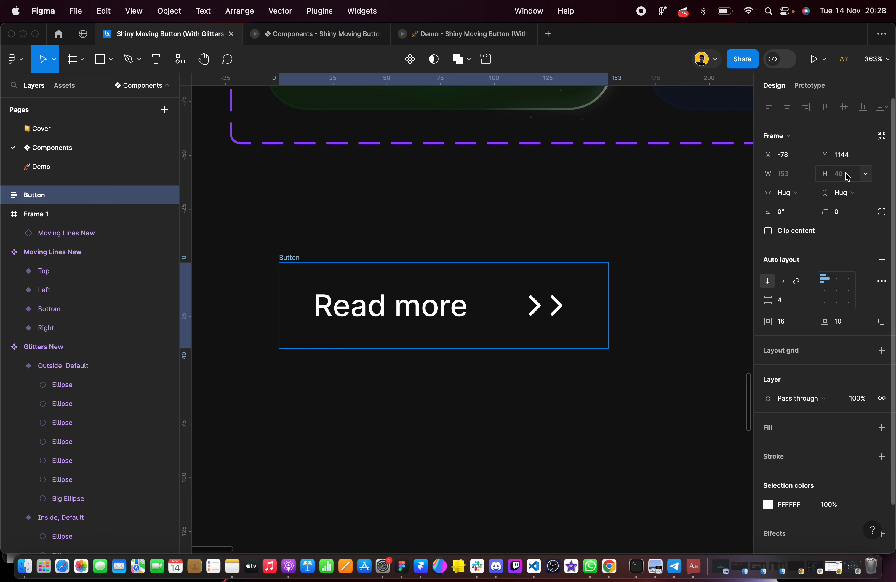
pyautogui.click(651, 226)
# Check the moving line animation in the Components prototype preview and return to the design file
pyautogui.click(290, 34)
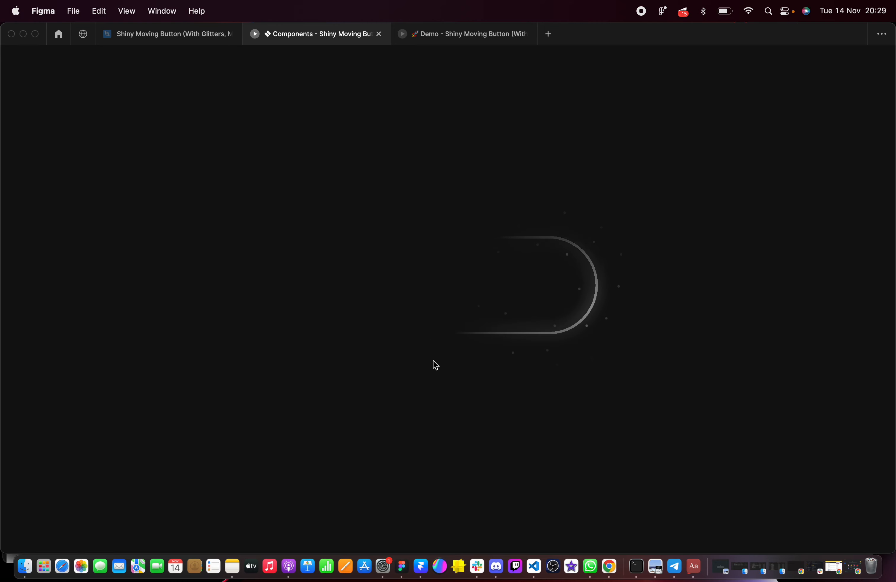
pyautogui.click(152, 34)
pyautogui.scroll(-5, 406, 226)
pyautogui.scroll(1, 406, 226)
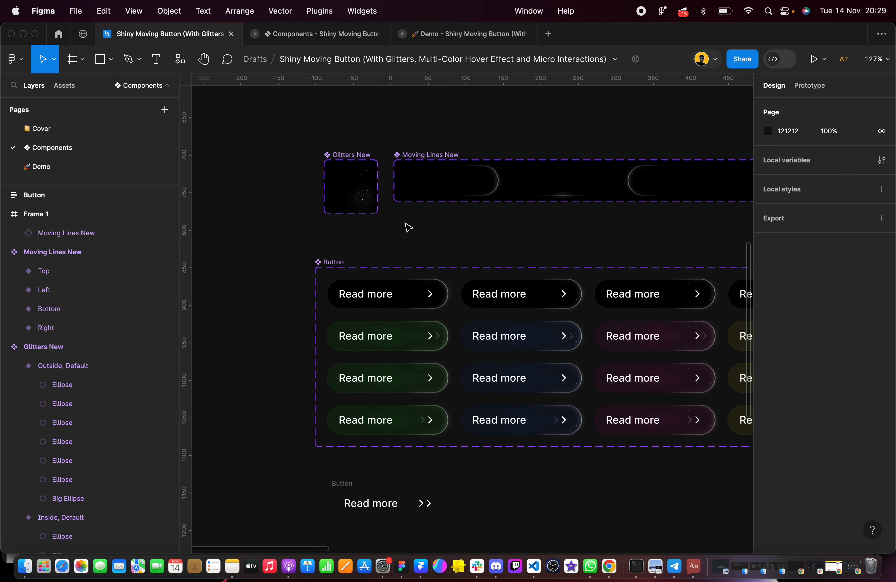
pyautogui.scroll(2, 456, 179)
pyautogui.click(328, 36)
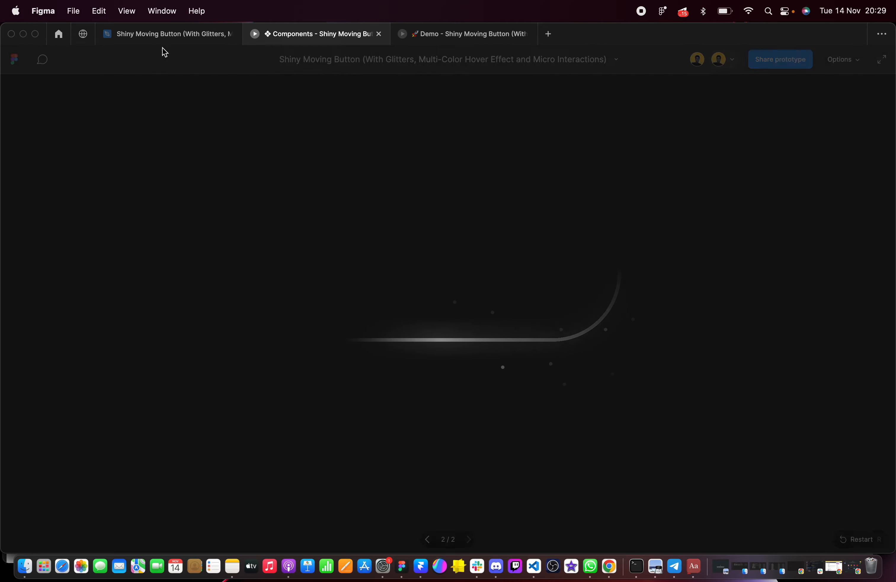
pyautogui.click(159, 38)
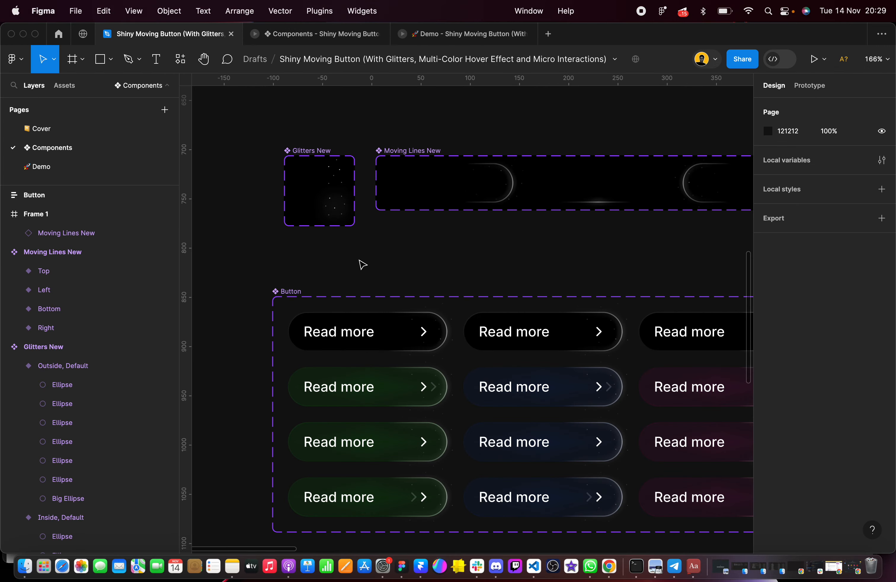
# Place instances of the Glitters New Outside, Default and Inside, Default variants just below the Moving Lines New set
pyautogui.click(312, 180)
pyautogui.scroll(5, 323, 214)
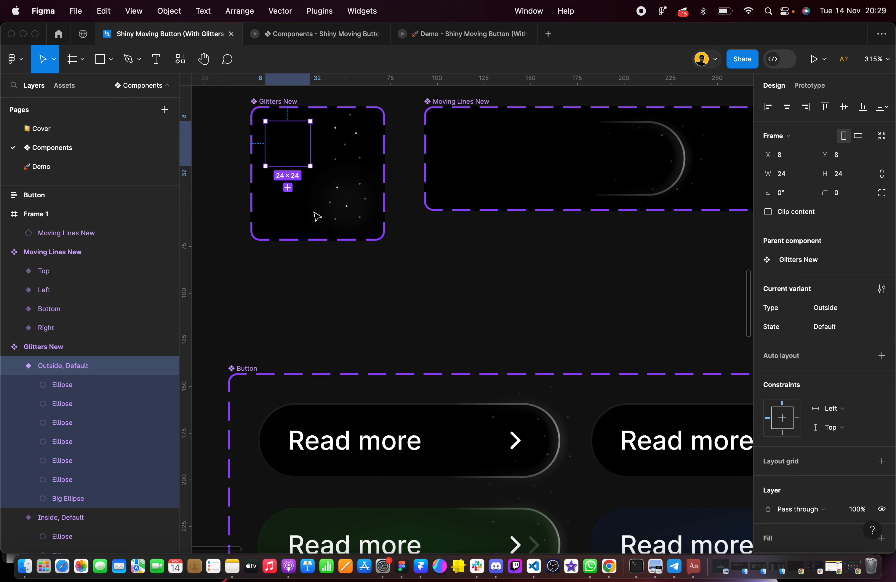
pyautogui.keyDown('shift'); pyautogui.click(306, 219); pyautogui.keyUp('shift')
pyautogui.scroll(-4, 306, 218)
pyautogui.moveTo(309, 209); pyautogui.dragTo(403, 265)
pyautogui.scroll(-3, 401, 263)
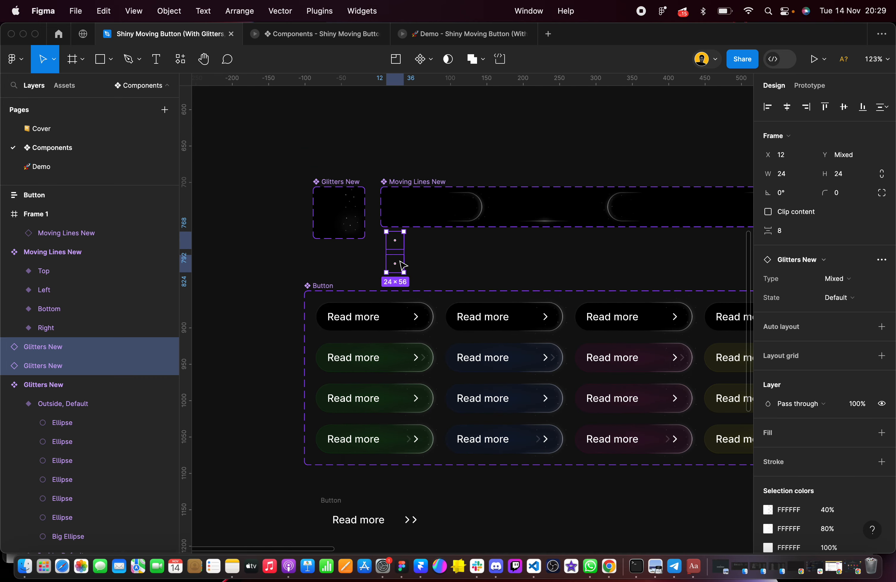
# Move the two Glitters New instances into Frame 1 and set them side by side below the Moving Lines New instance
pyautogui.press('Delete')
pyautogui.scroll(-3, 400, 262)
pyautogui.scroll(-5, 400, 263)
pyautogui.scroll(8, 462, 278)
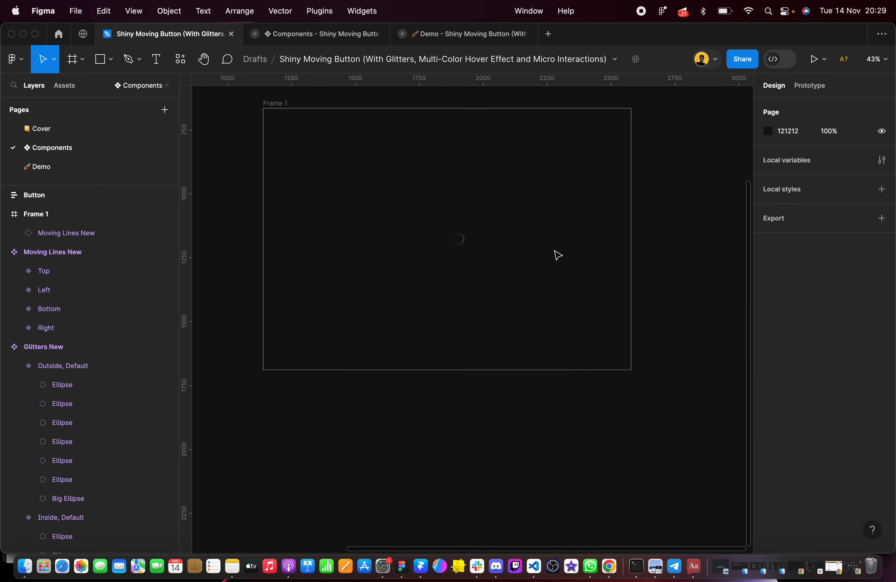
pyautogui.press('super+z')
pyautogui.moveTo(471, 301); pyautogui.dragTo(435, 209)
pyautogui.click(449, 244)
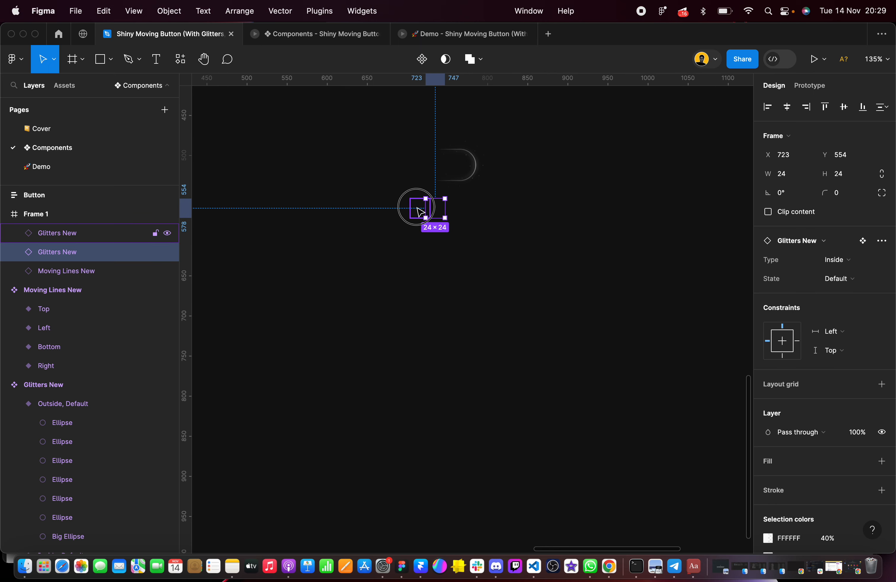
# Duplicate the pair of Glitters New instances directly beneath the originals in Frame 1 at Y 578
pyautogui.keyDown('shift'); pyautogui.click(420, 212); pyautogui.keyUp('shift')
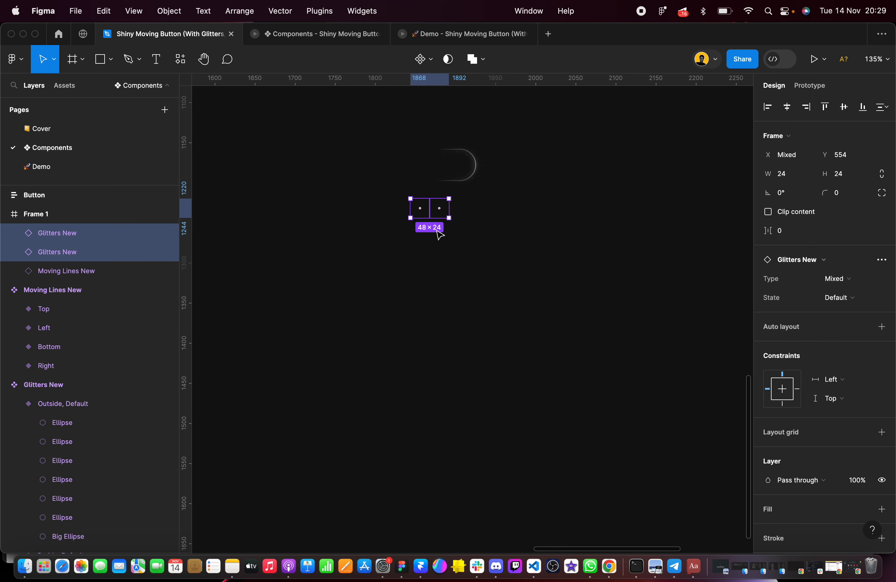
pyautogui.moveTo(434, 211); pyautogui.dragTo(430, 232)
pyautogui.scroll(-10, 430, 232)
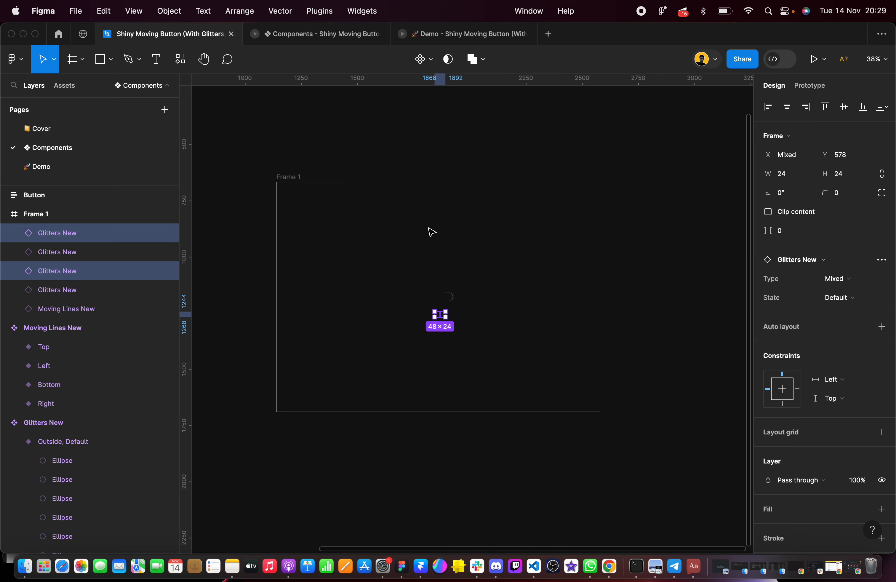
# Play the prototype preview of Frame 1 to examine the glitters and moving lines, and return to the design file
pyautogui.click(293, 208)
pyautogui.click(813, 59)
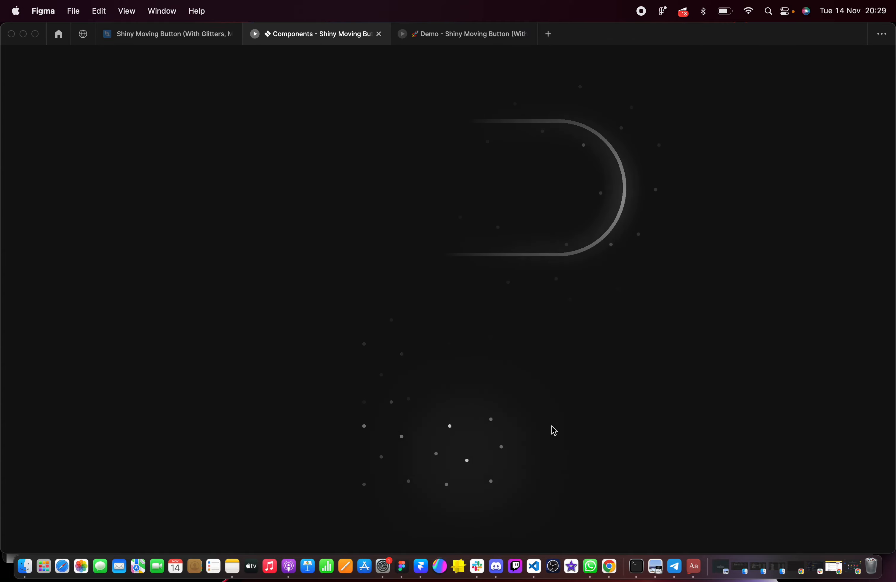
pyautogui.click(164, 34)
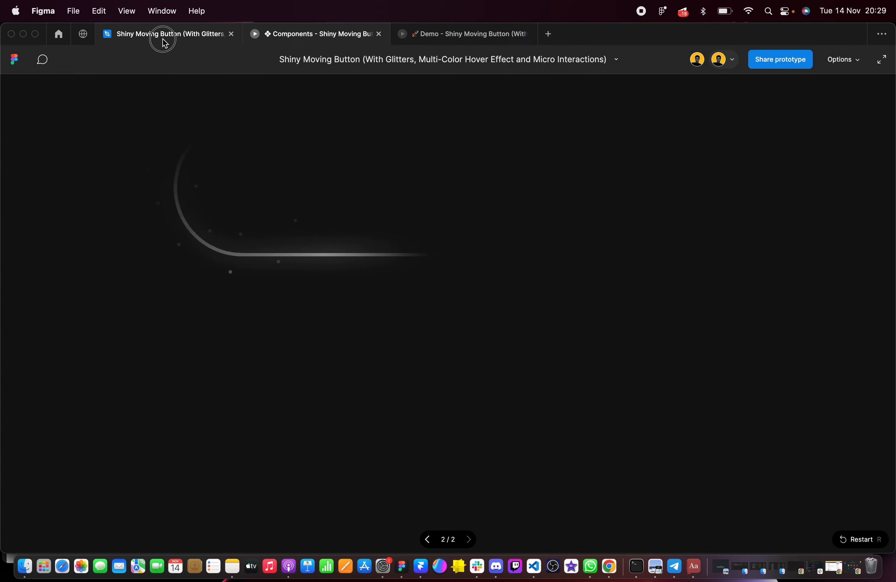
pyautogui.scroll(-5, 541, 290)
pyautogui.hscroll(-3, 542, 291)
# Set the corner radius of the rebuilt Button frame to 80
pyautogui.click(484, 308)
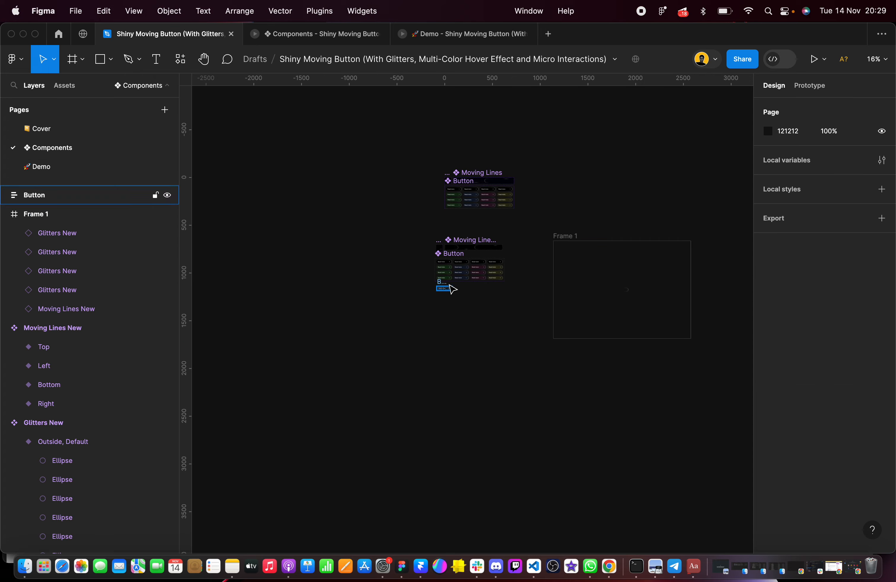
pyautogui.scroll(10, 453, 285)
pyautogui.click(302, 325)
pyautogui.scroll(5, 304, 322)
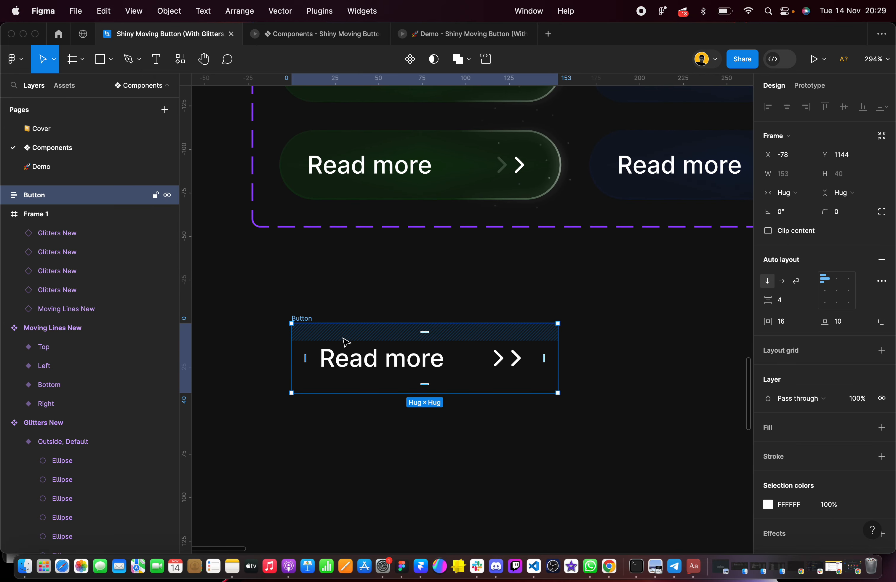
pyautogui.scroll(-1, 345, 342)
pyautogui.hscroll(1, 346, 342)
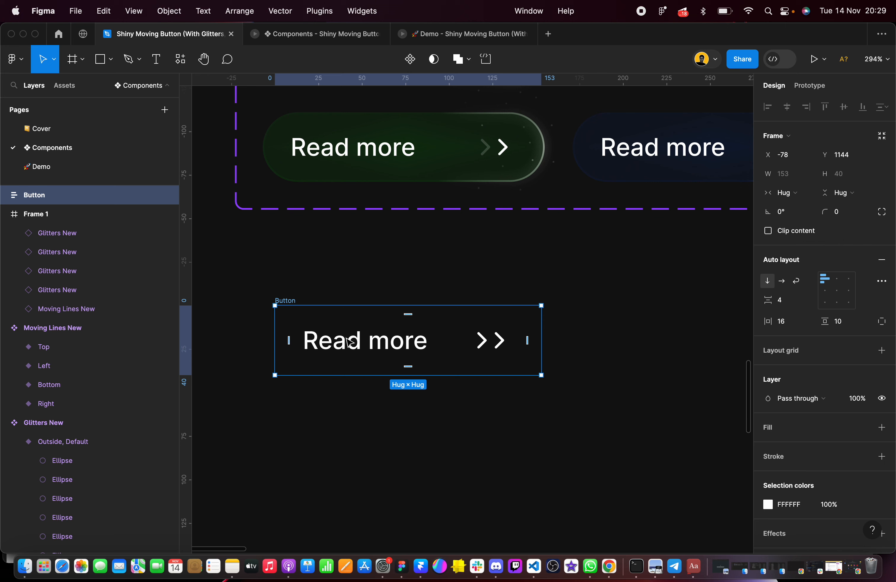
pyautogui.click(845, 214)
pyautogui.write('80')
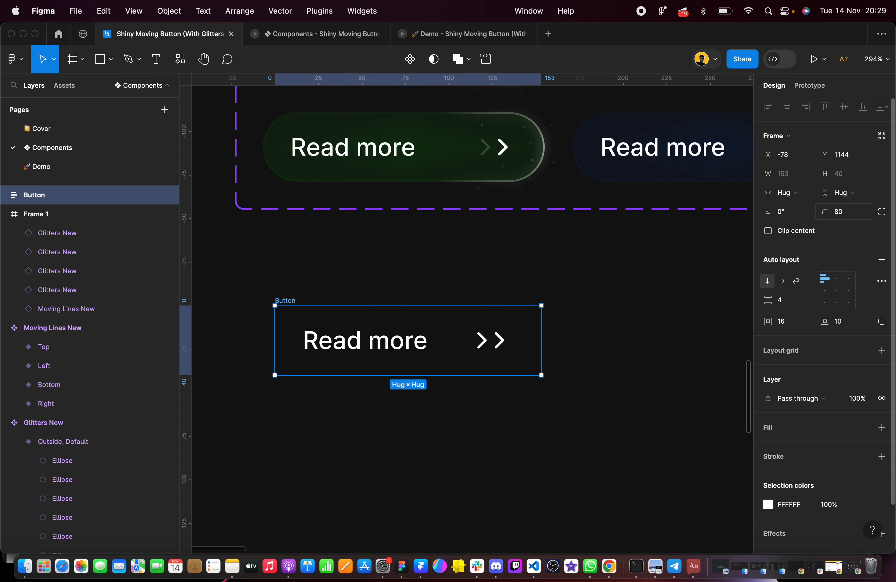
# Give the rebuilt Button frame a solid 000000 fill
pyautogui.scroll(-2, 786, 261)
pyautogui.click(881, 401)
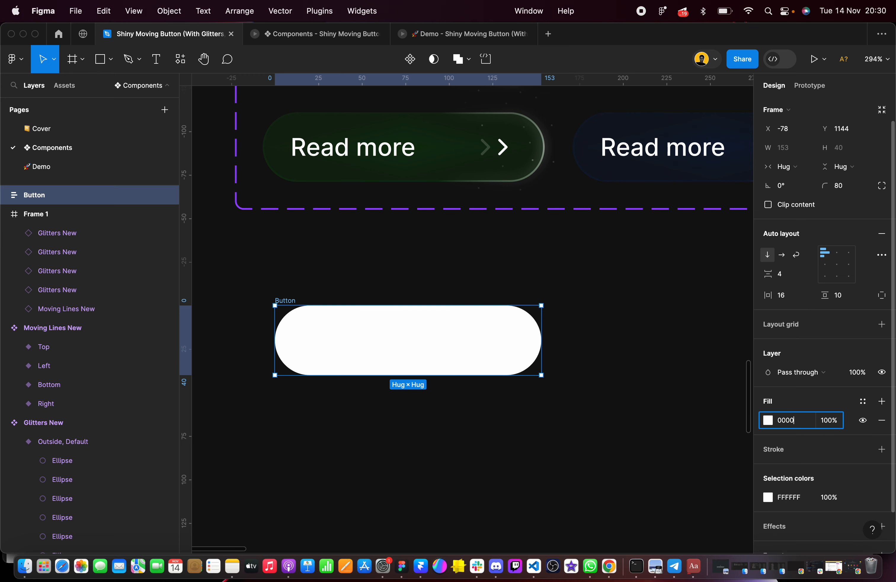
pyautogui.write('000000')
pyautogui.press('Return')
pyautogui.scroll(-5, 486, 330)
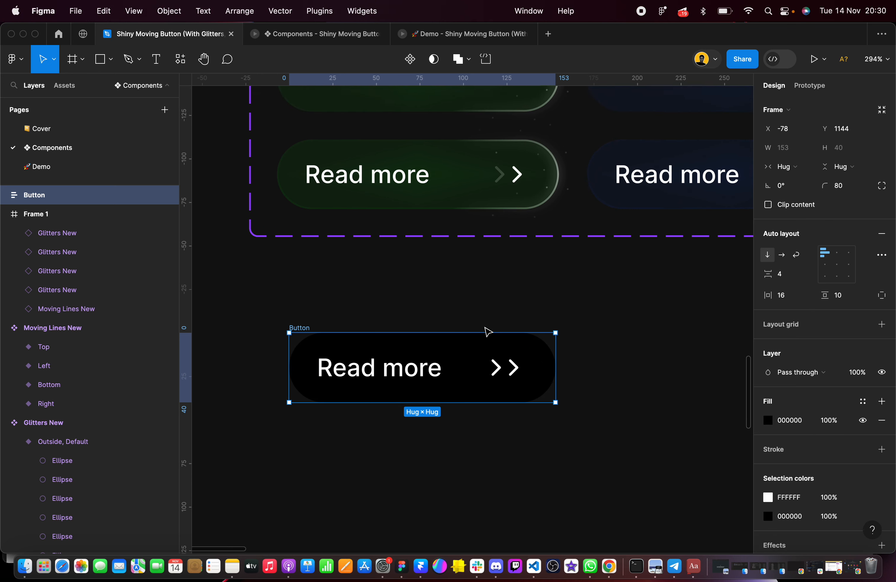
# Place an instance of the Green, Default button at about X -87, Y 1163 and shift the rebuilt Button down below it
pyautogui.click(466, 108)
pyautogui.scroll(-3, 464, 110)
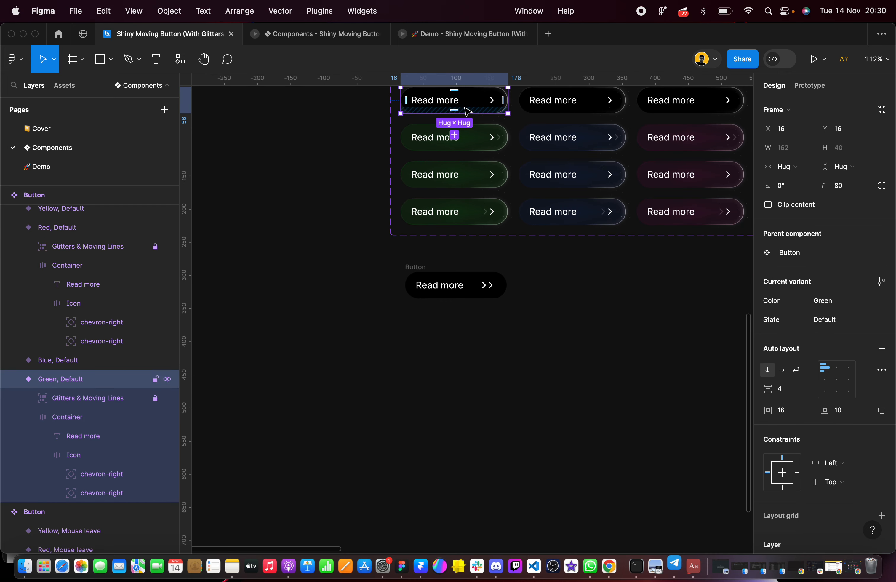
pyautogui.click(458, 105)
pyautogui.moveTo(470, 107); pyautogui.dragTo(366, 314)
pyautogui.moveTo(417, 276); pyautogui.dragTo(408, 345)
pyautogui.moveTo(368, 316); pyautogui.dragTo(471, 303)
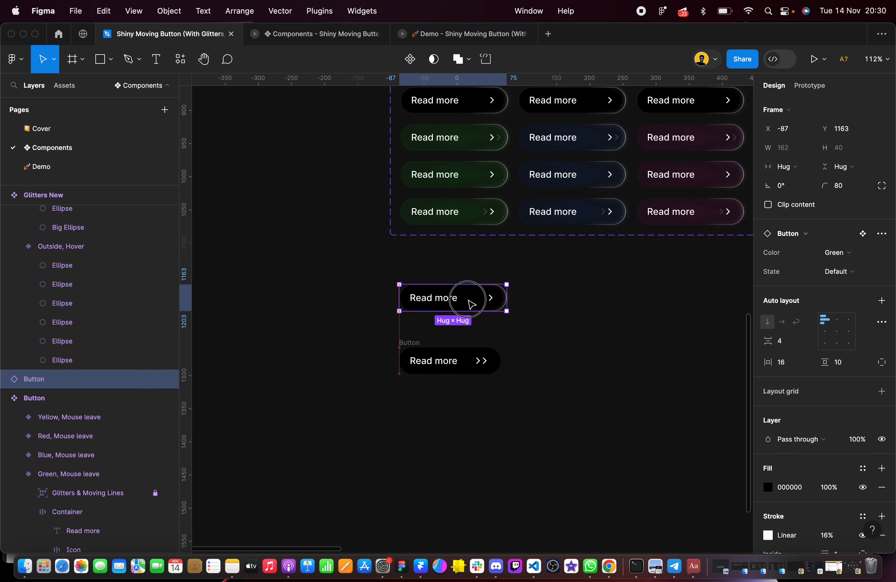
# Move the rebuilt Button to about X -85, Y 1230, closer beneath the Green, Default instance
pyautogui.click(410, 359)
pyautogui.hotkey('shift', '2')
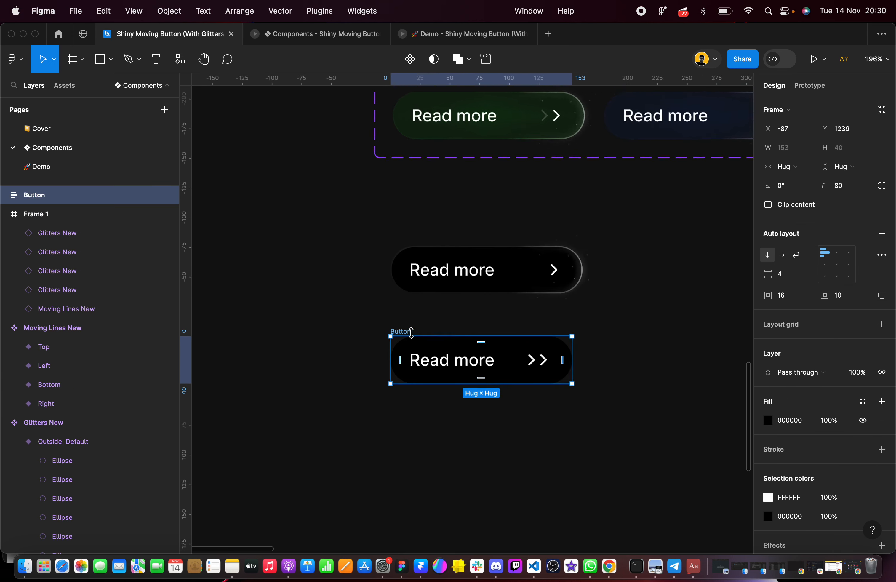
pyautogui.moveTo(415, 338); pyautogui.dragTo(402, 316)
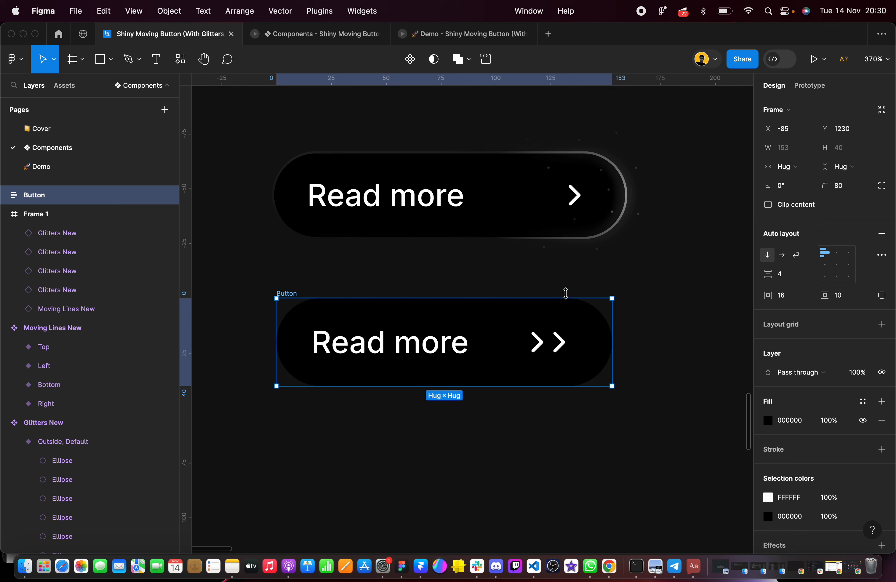
# Set the item spacing of the Container inside the rebuilt Button to 32, and clear the selection
pyautogui.click(449, 348)
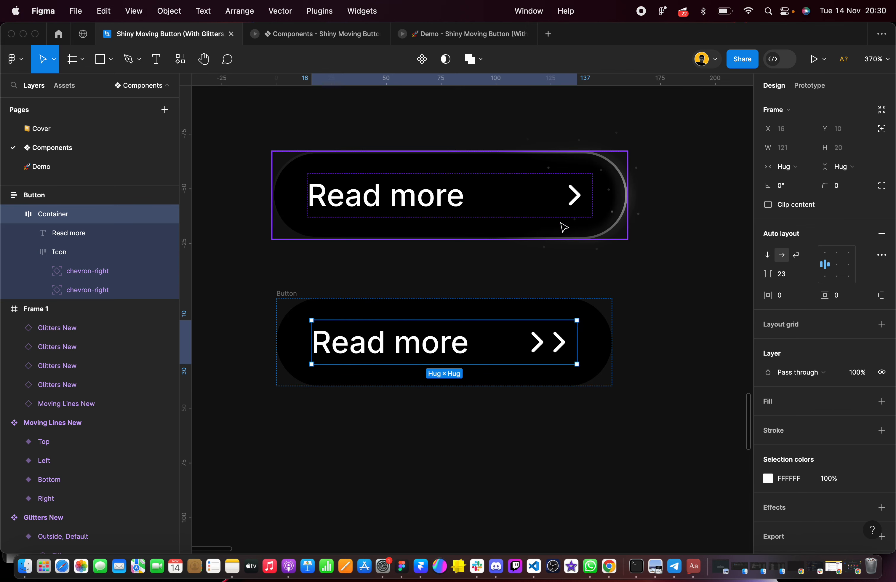
pyautogui.click(789, 275)
pyautogui.press('Return')
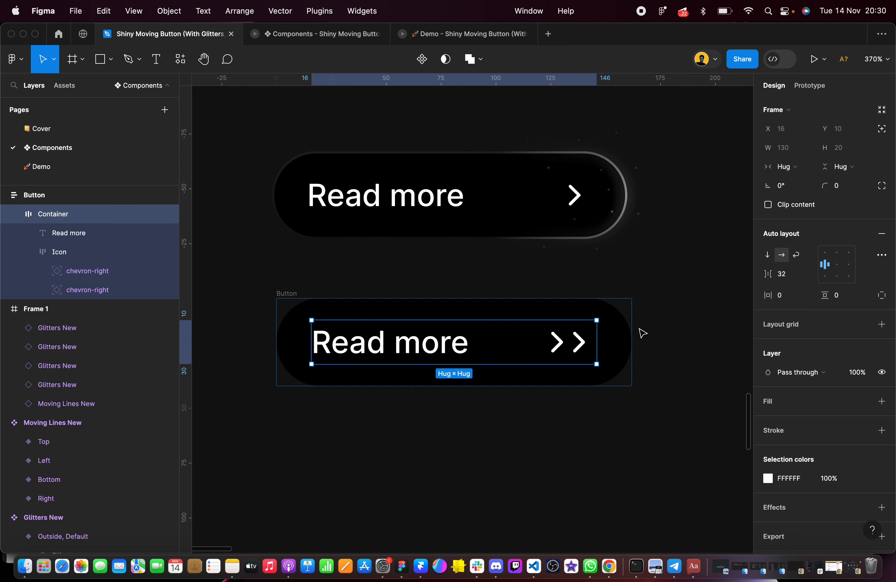
pyautogui.click(610, 407)
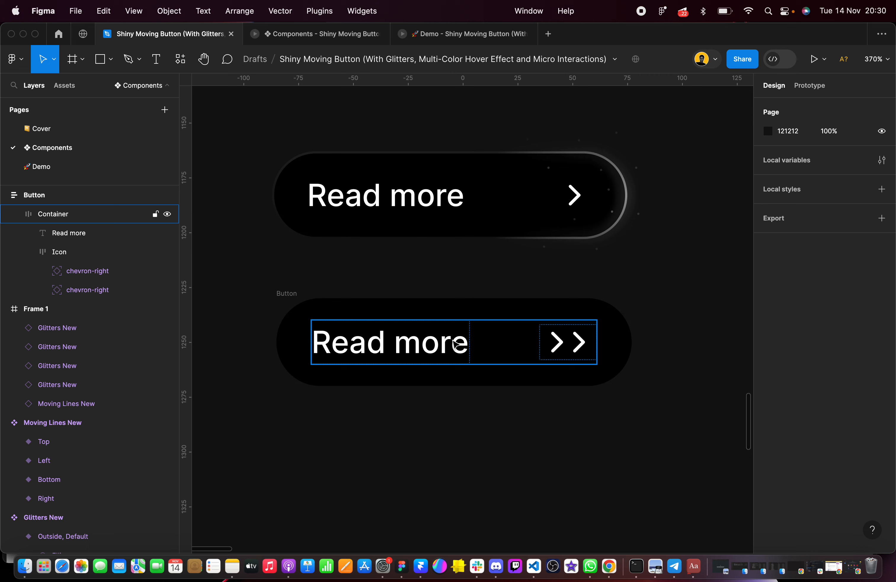
# Test the rebuilt Button's hug sizing by adding extra letters to its "Read more" label and restoring the original text
pyautogui.click(437, 354)
pyautogui.click(437, 354)
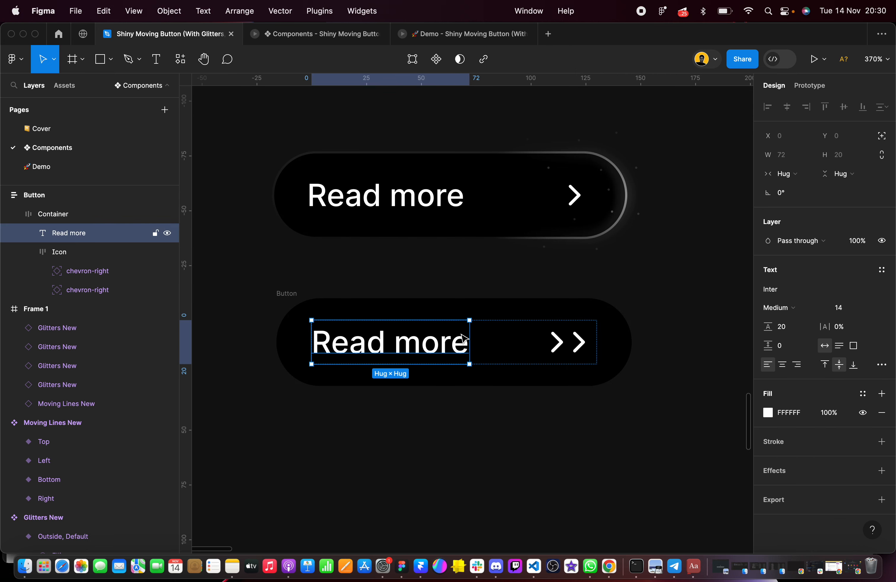
pyautogui.doubleClick(467, 346)
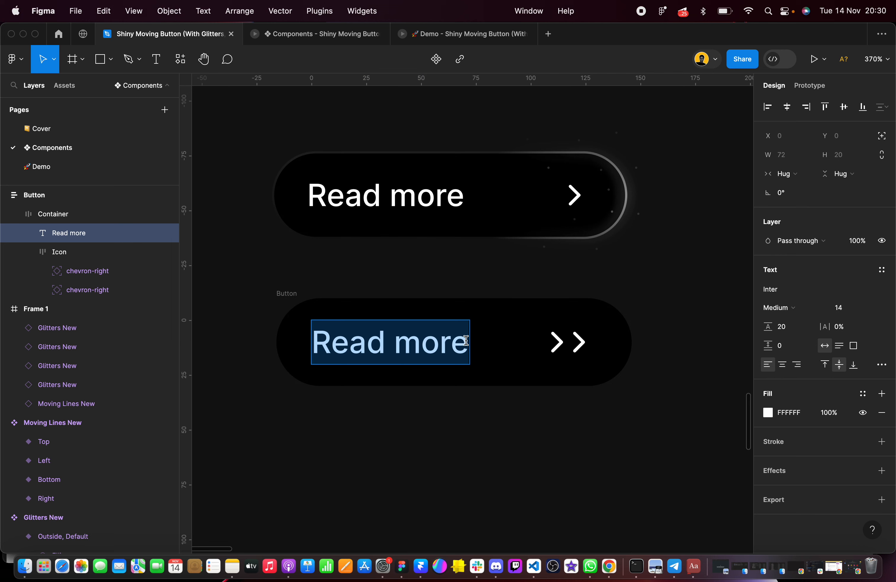
pyautogui.press('Right')
pyautogui.write('r')
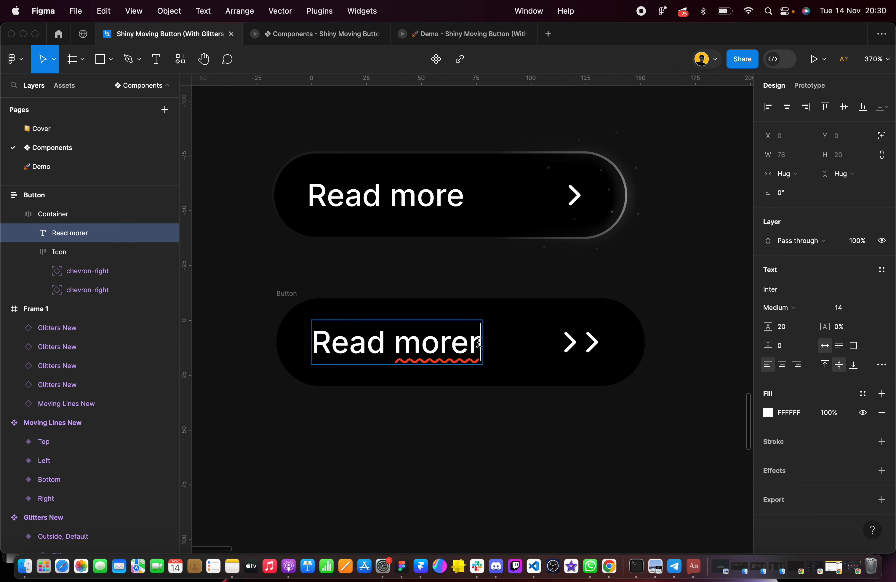
pyautogui.press('BackSpace')
pyautogui.write('i')
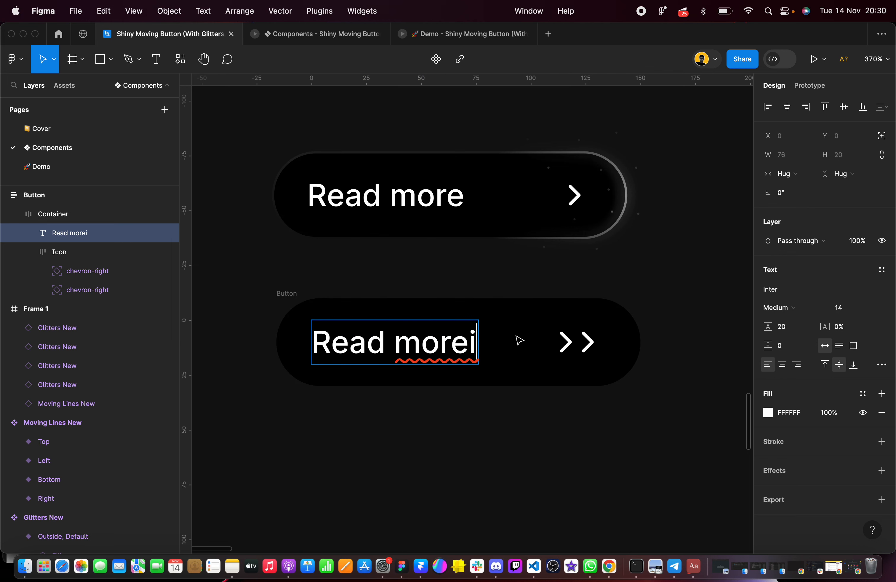
pyautogui.press('BackSpace')
pyautogui.write('ls')
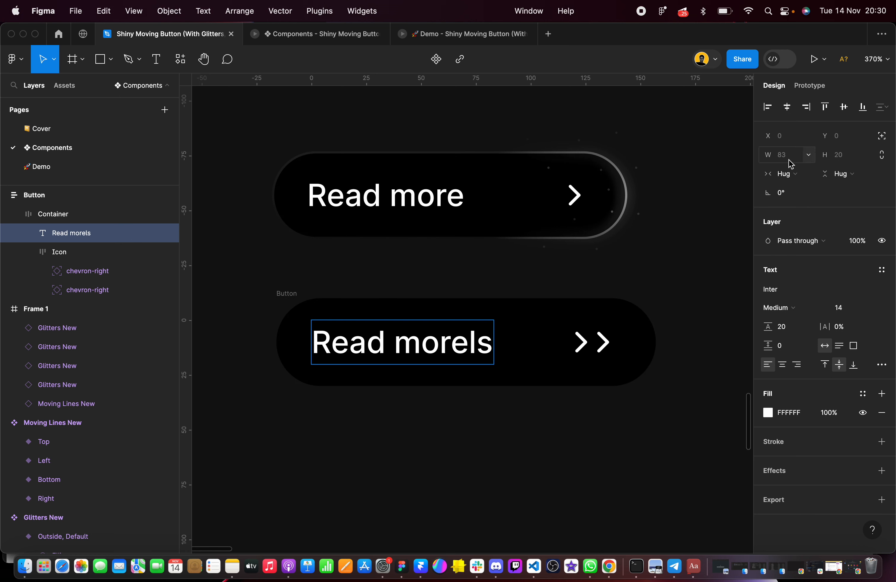
pyautogui.press('BackSpace')
pyautogui.press('BackSpace')
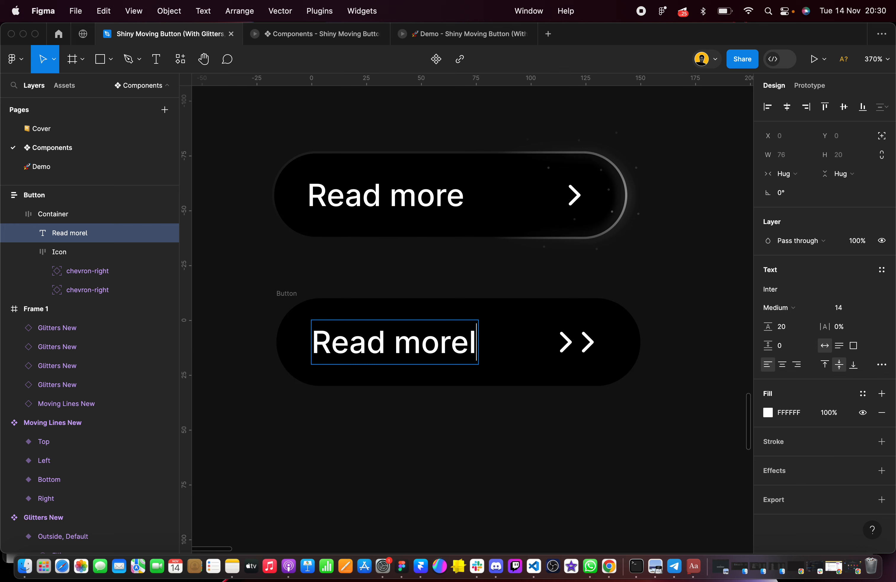
pyautogui.click(508, 461)
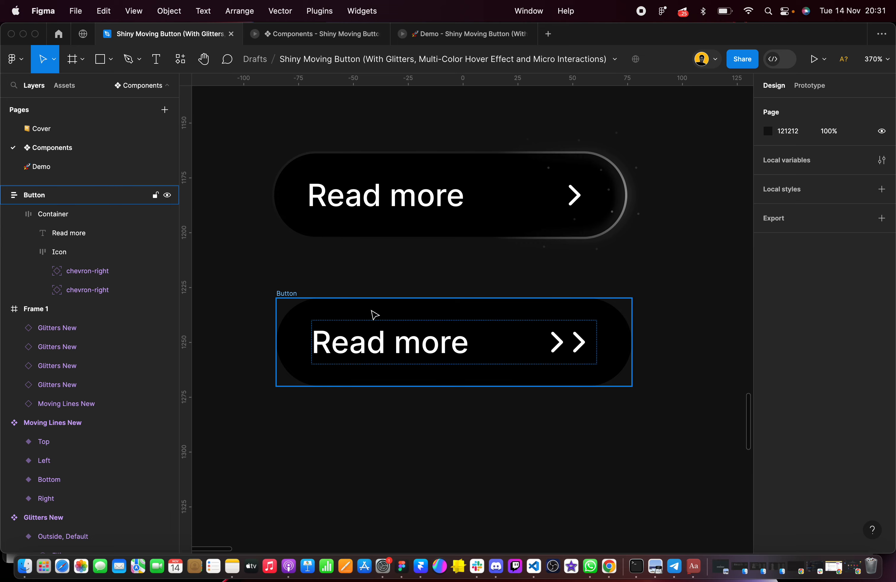
# Place an instance of the Right variant of Moving Lines New beside the rebuilt Button at X 154, Y 1230
pyautogui.scroll(-10, 296, 299)
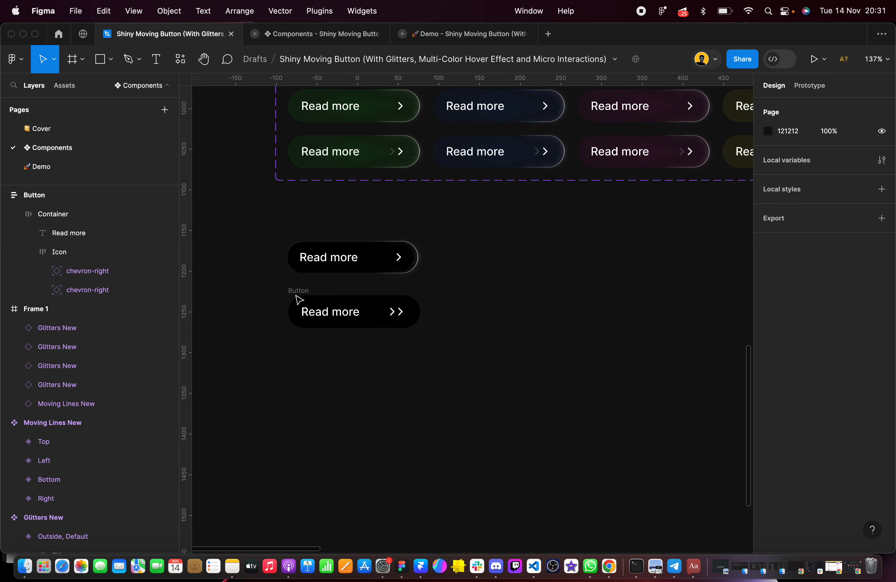
pyautogui.click(348, 180)
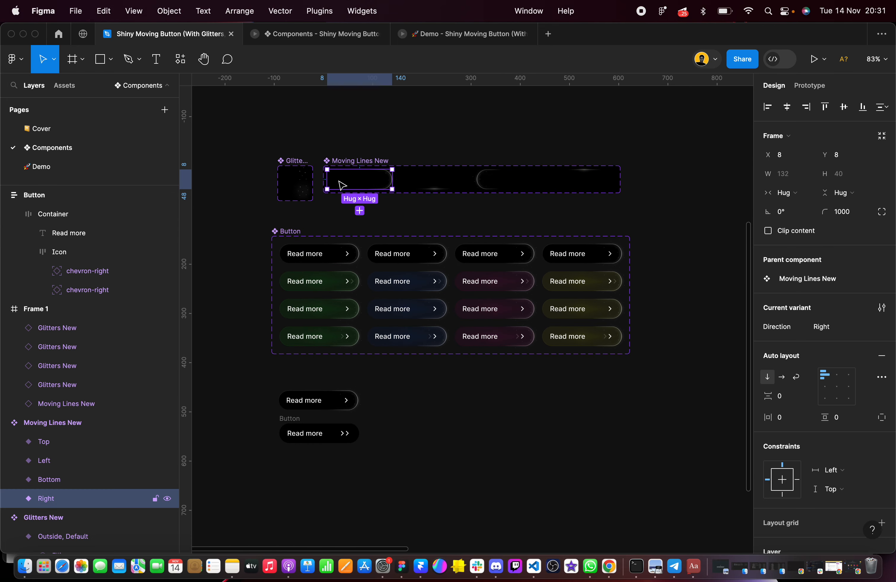
pyautogui.moveTo(342, 184); pyautogui.dragTo(407, 437)
pyautogui.scroll(-2, 414, 442)
pyautogui.hscroll(-1, 414, 442)
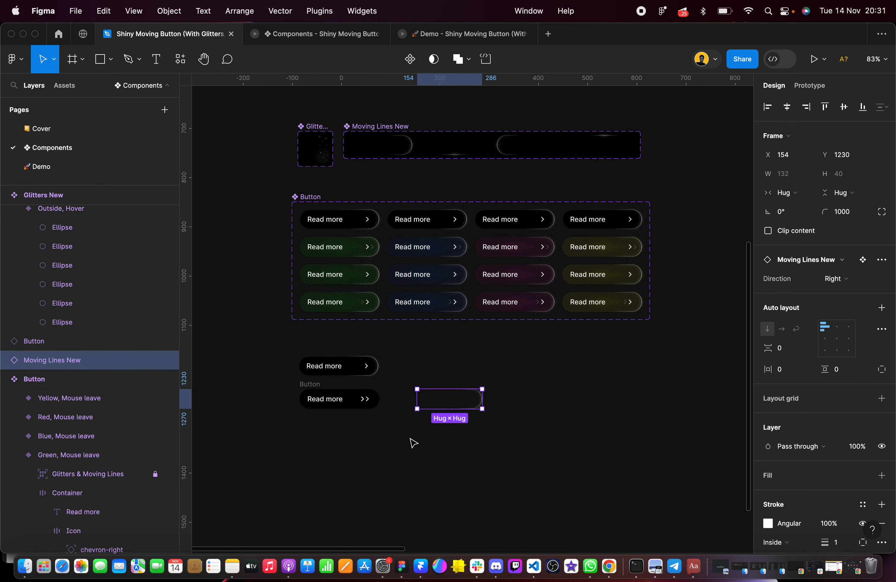
# Place instances of the Outside, Default and Inside, Default Glitters New variants near the lines instance at about X 188, Y 1202
pyautogui.scroll(5, 311, 141)
pyautogui.click(310, 147)
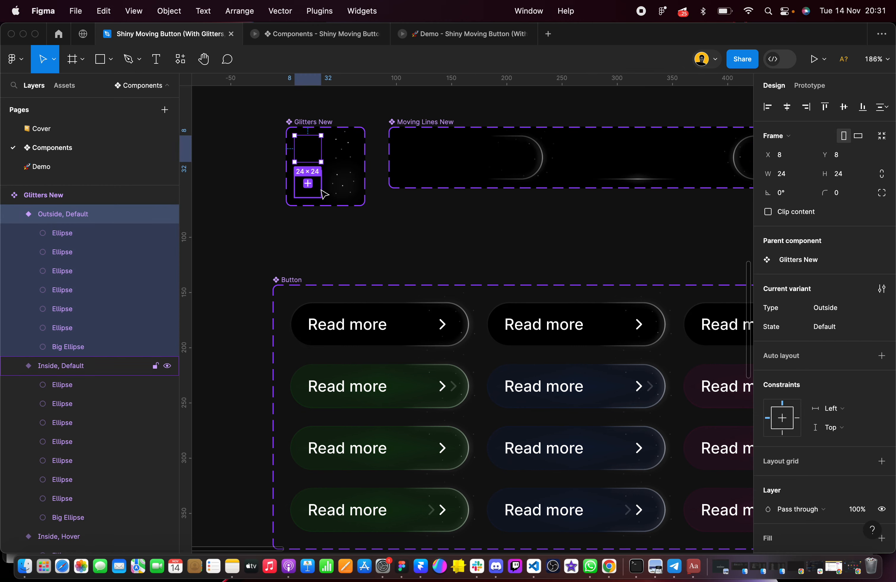
pyautogui.keyDown('shift'); pyautogui.click(320, 181); pyautogui.keyUp('shift')
pyautogui.moveTo(311, 155); pyautogui.dragTo(513, 467)
pyautogui.scroll(-5, 408, 226)
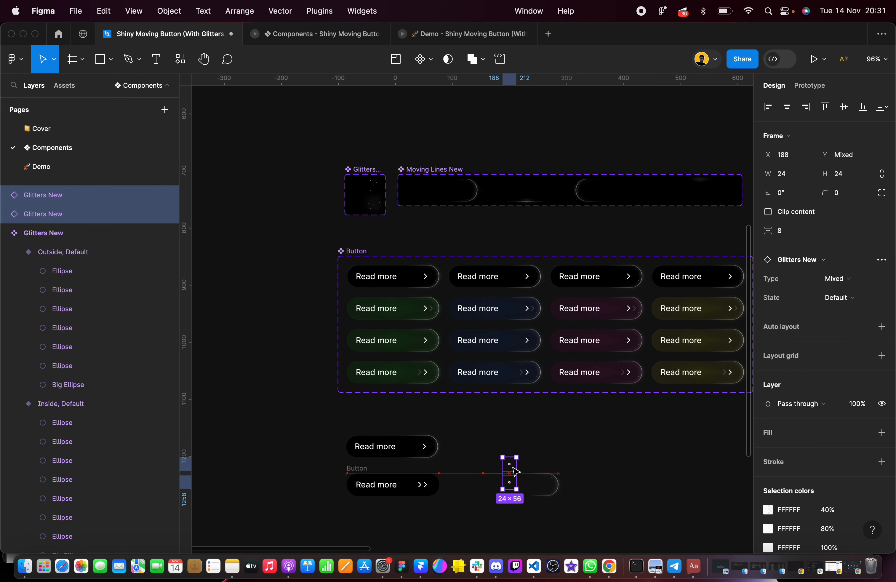
# Move the Moving Lines New instance up to about X 134, Y 1152, clear of the two Glitters New instances
pyautogui.scroll(6, 512, 466)
pyautogui.scroll(-5, 513, 466)
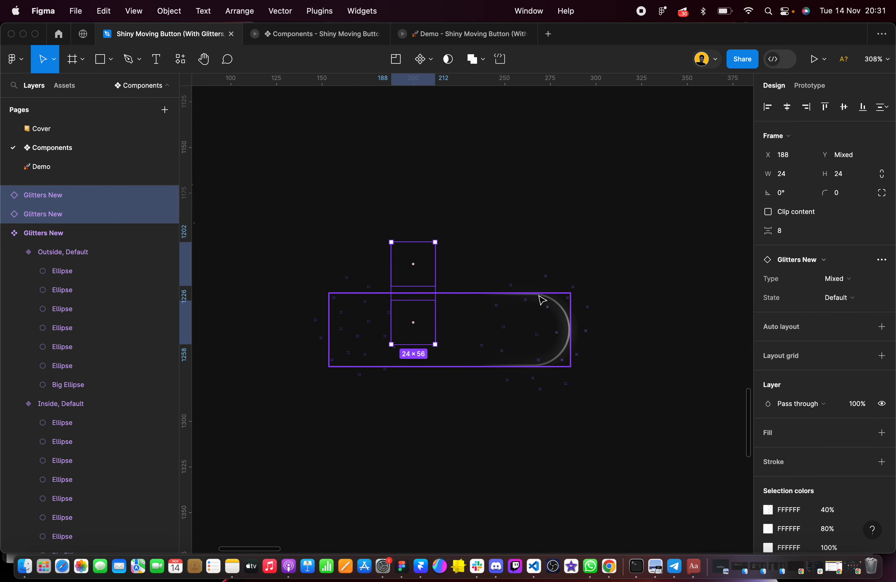
pyautogui.hscroll(-3, 541, 299)
pyautogui.scroll(-1, 542, 299)
pyautogui.moveTo(548, 289); pyautogui.dragTo(520, 153)
# Arrange the two Glitters New instances side by side, Outside at X 157, Y 1208 and Inside at X 188, Y 1208
pyautogui.moveTo(416, 234); pyautogui.dragTo(548, 344)
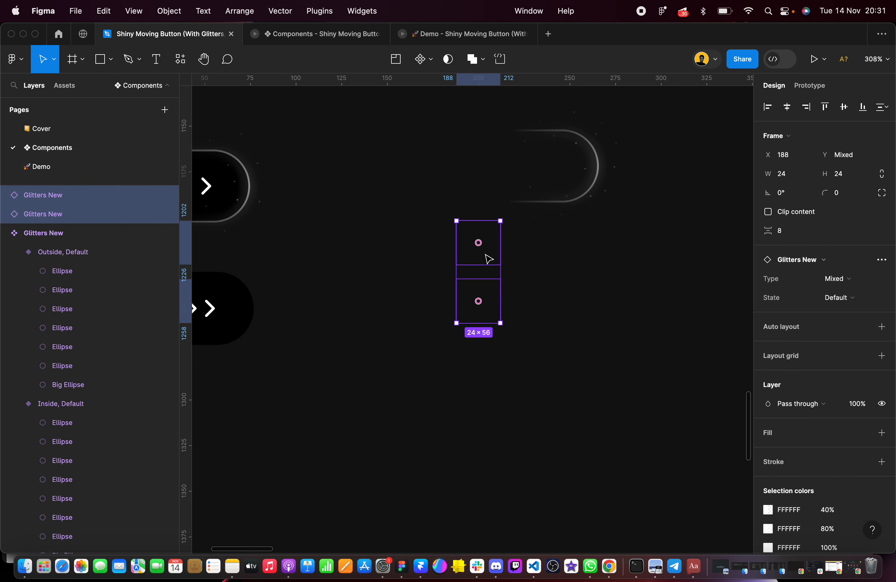
pyautogui.scroll(1, 488, 259)
pyautogui.click(508, 282)
pyautogui.moveTo(499, 281); pyautogui.dragTo(451, 291)
pyautogui.moveTo(498, 310); pyautogui.dragTo(508, 280)
pyautogui.scroll(2, 505, 283)
pyautogui.hscroll(-1, 505, 283)
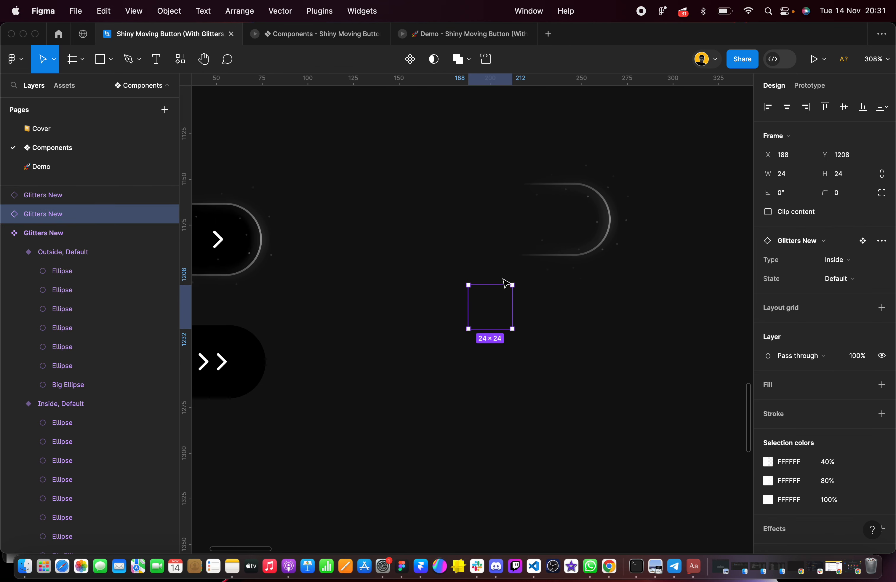
# Duplicate the Outside and Inside Glitters New pair twice along the row to make six instances, and clear the selection
pyautogui.scroll(2, 505, 283)
pyautogui.hscroll(-1, 505, 283)
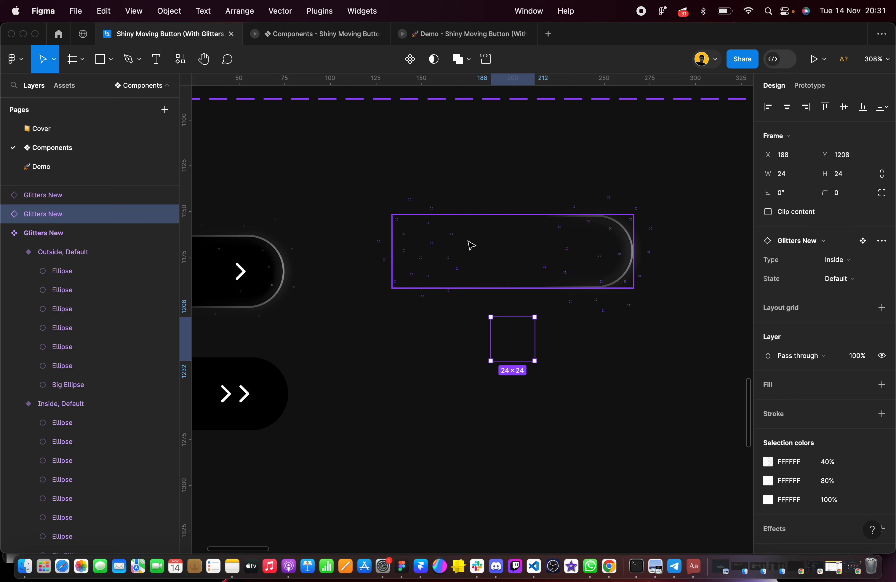
pyautogui.click(454, 343)
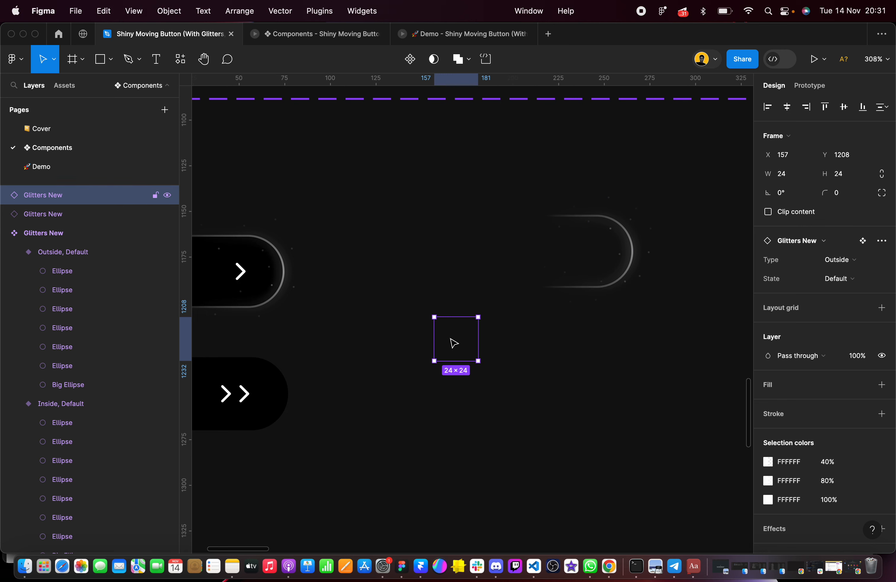
pyautogui.click(514, 339)
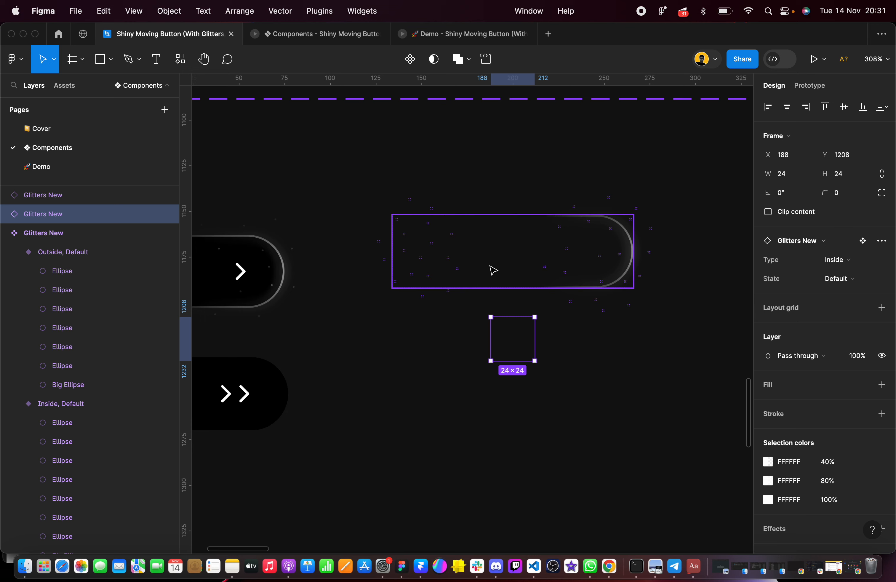
pyautogui.keyDown('shift'); pyautogui.click(440, 333); pyautogui.keyUp('shift')
pyautogui.moveTo(488, 352); pyautogui.dragTo(595, 346)
pyautogui.hscroll(2, 595, 346)
pyautogui.moveTo(521, 345); pyautogui.dragTo(630, 344)
pyautogui.press('Delete')
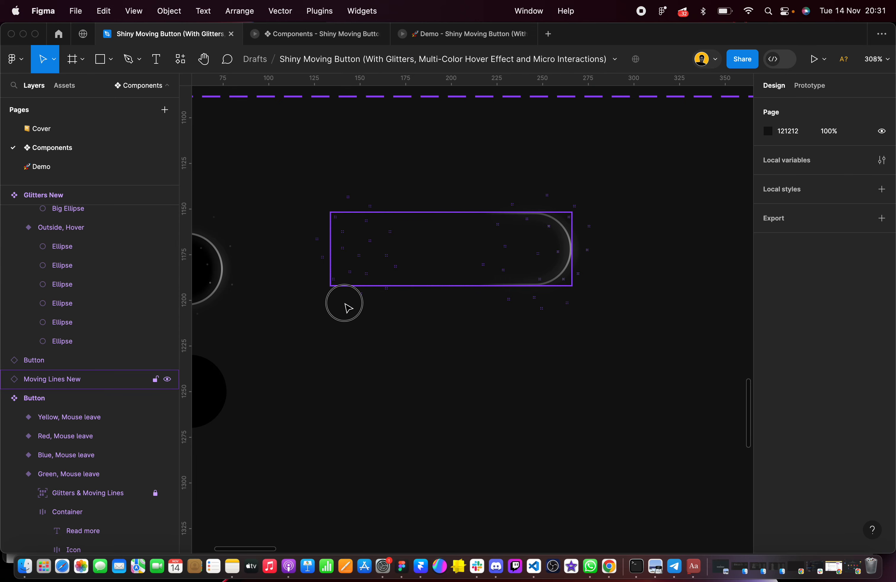
# Move the Moving Lines New instance farther above the glitters row, to about X 149, Y 1123
pyautogui.moveTo(345, 303); pyautogui.dragTo(708, 388)
pyautogui.click(510, 389)
pyautogui.click(471, 272)
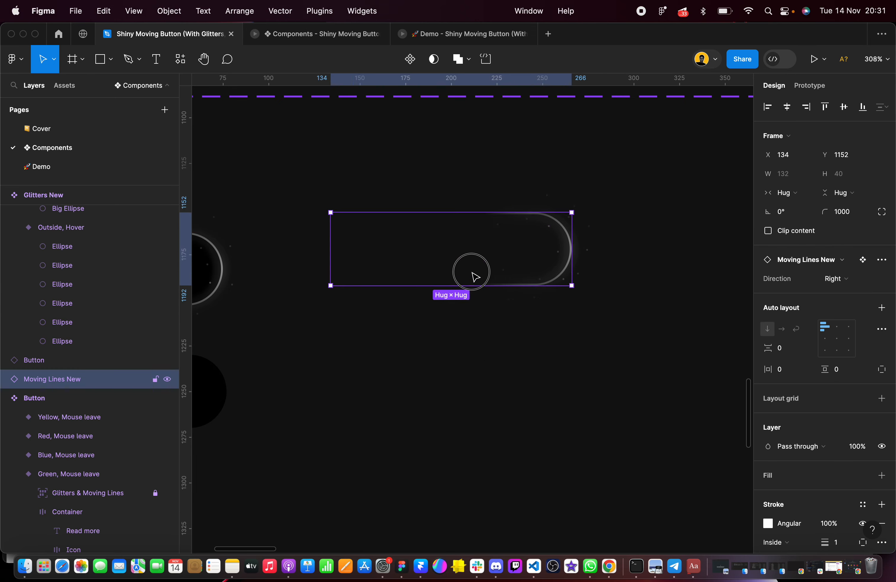
pyautogui.moveTo(476, 277); pyautogui.dragTo(490, 236)
# Tidy up the six Glitters New instances into an even row and set the spacing between them to 0
pyautogui.moveTo(334, 272); pyautogui.dragTo(715, 401)
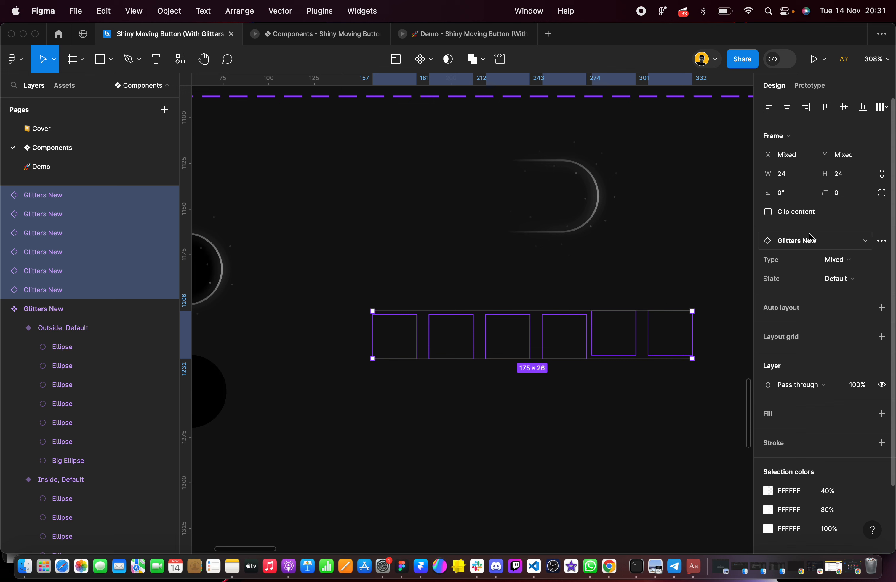
pyautogui.click(681, 348)
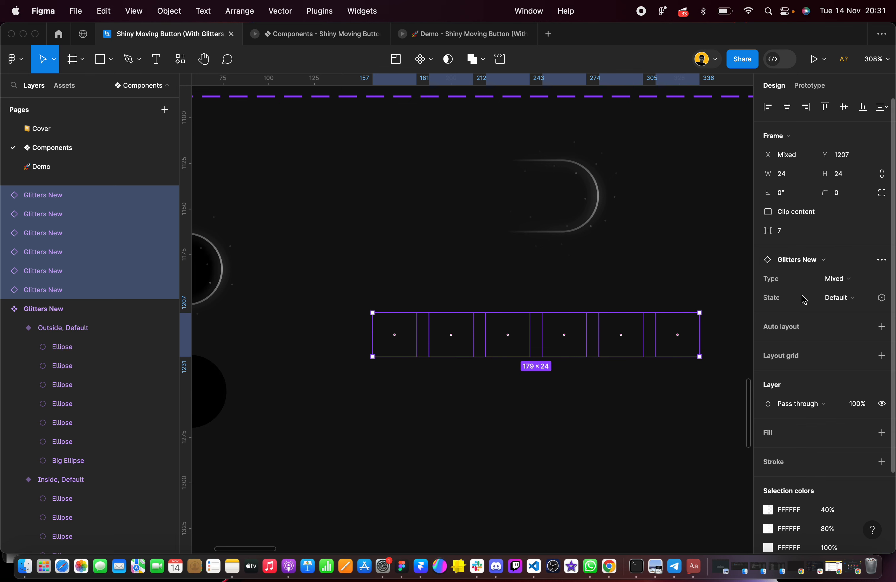
pyautogui.click(785, 232)
pyautogui.write('0')
pyautogui.press('Return')
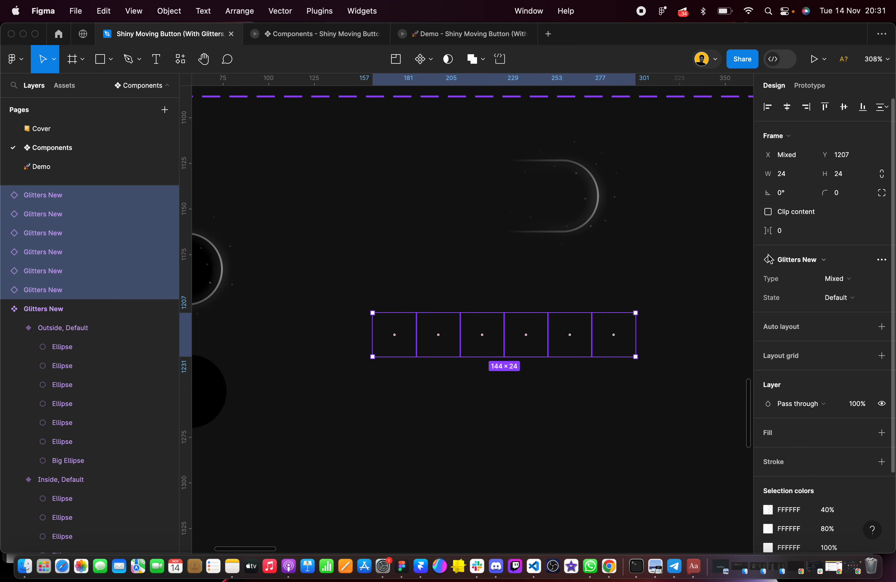
# Move the row of six Glitters New instances to about X 133, Y 1186, below the Moving Lines New instance
pyautogui.hscroll(-5, 458, 324)
pyautogui.scroll(2, 458, 324)
pyautogui.moveTo(510, 350); pyautogui.dragTo(471, 315)
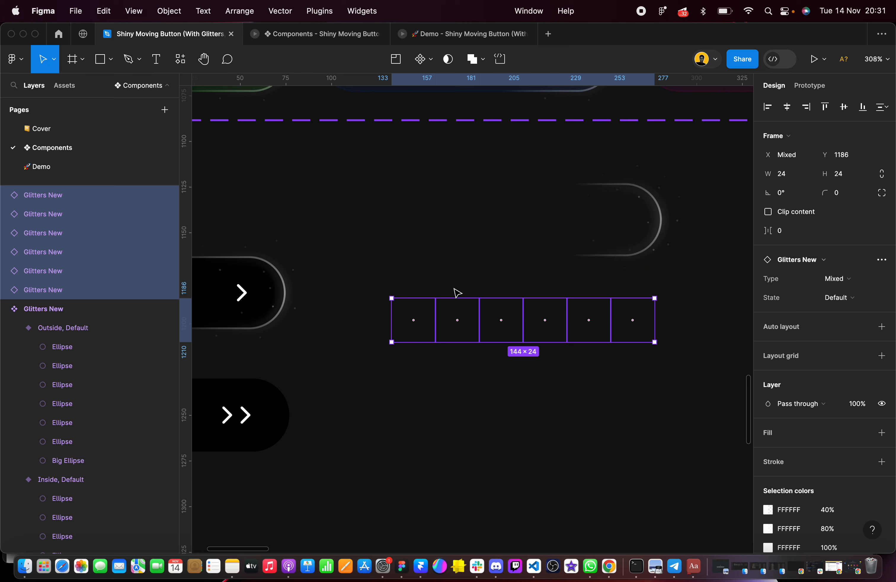
# Wrap the Moving Lines New instance and six Glitters New instances in an auto layout frame named "Glitters & Moving Lines New"
pyautogui.moveTo(342, 156); pyautogui.dragTo(693, 412)
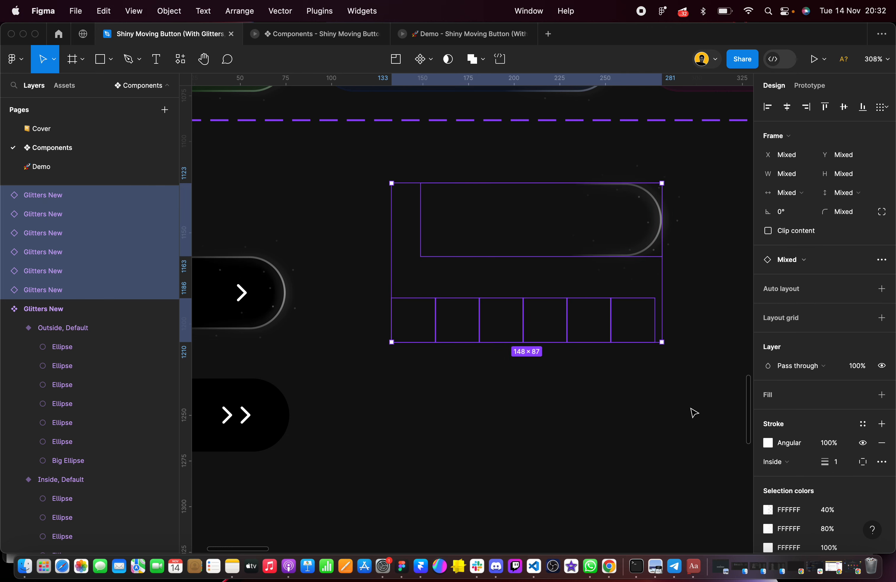
pyautogui.hotkey('shift', 'a')
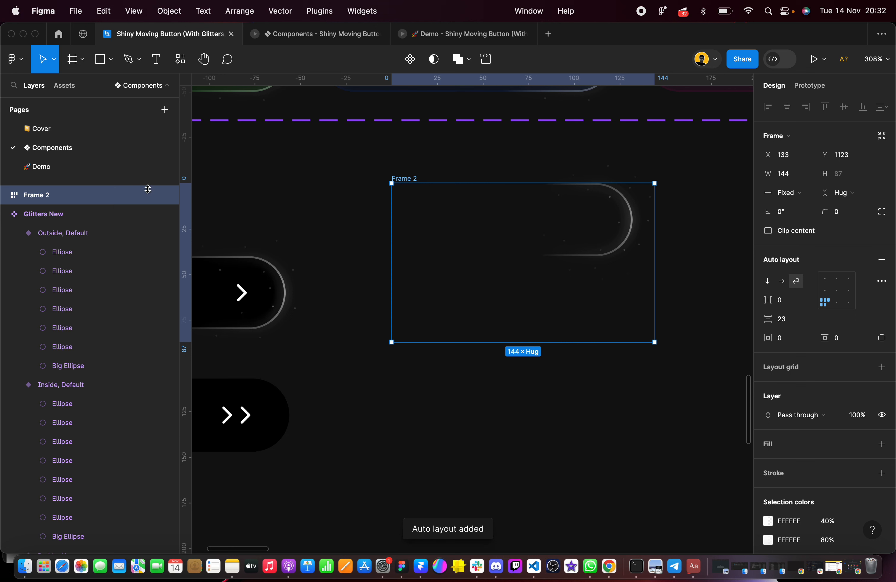
pyautogui.doubleClick(74, 190)
pyautogui.write('Gitters & Moving Lines New')
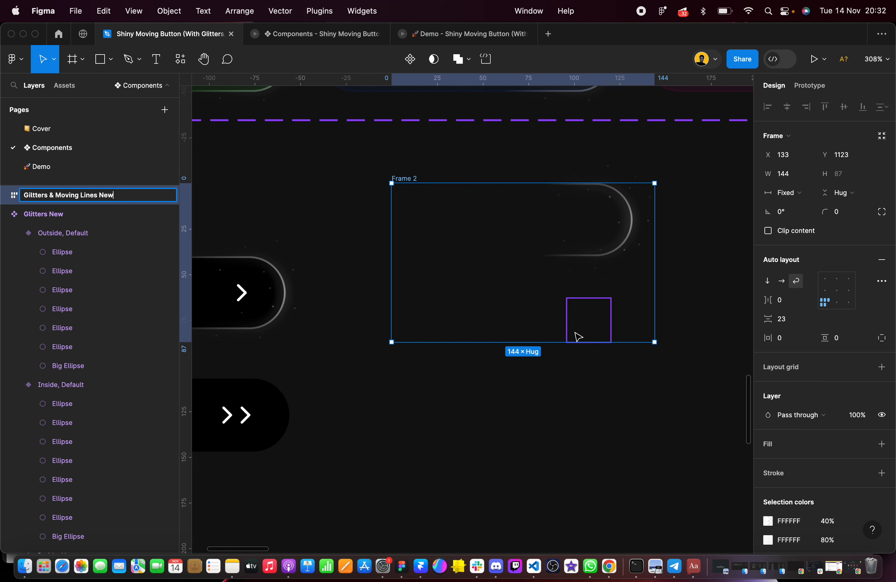
pyautogui.click(558, 346)
# Set all six Glitters New instances inside the Glitters & Moving Lines New frame to absolute position
pyautogui.click(411, 313)
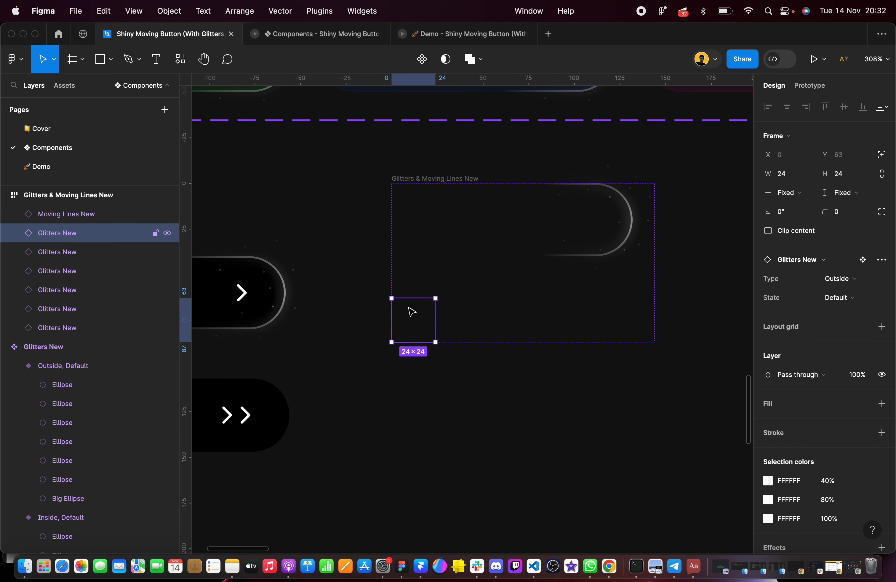
pyautogui.click(407, 167)
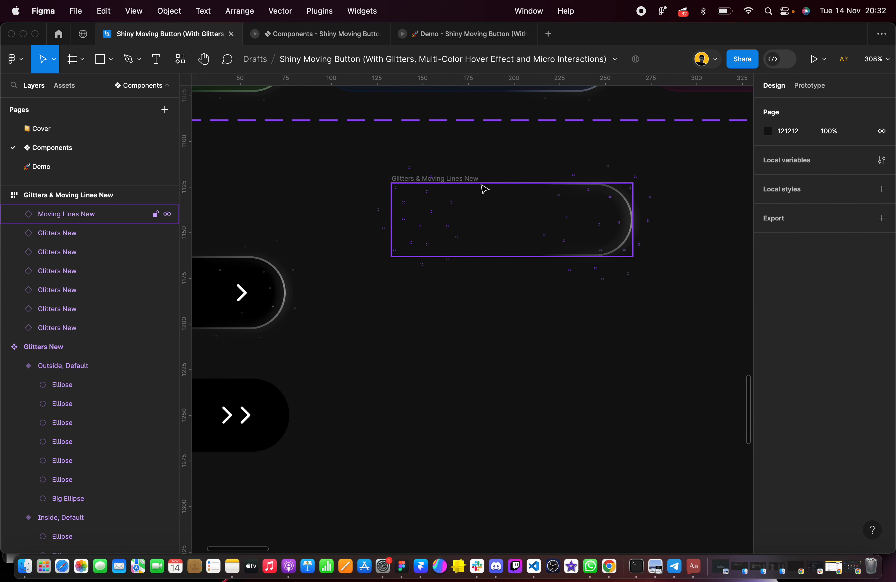
pyautogui.click(407, 312)
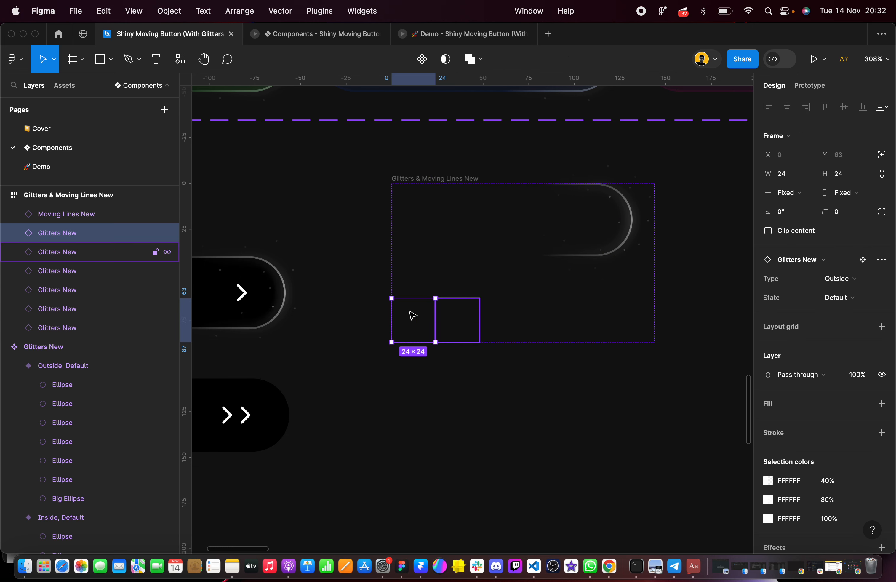
pyautogui.keyDown('shift'); pyautogui.click(80, 328); pyautogui.keyUp('shift')
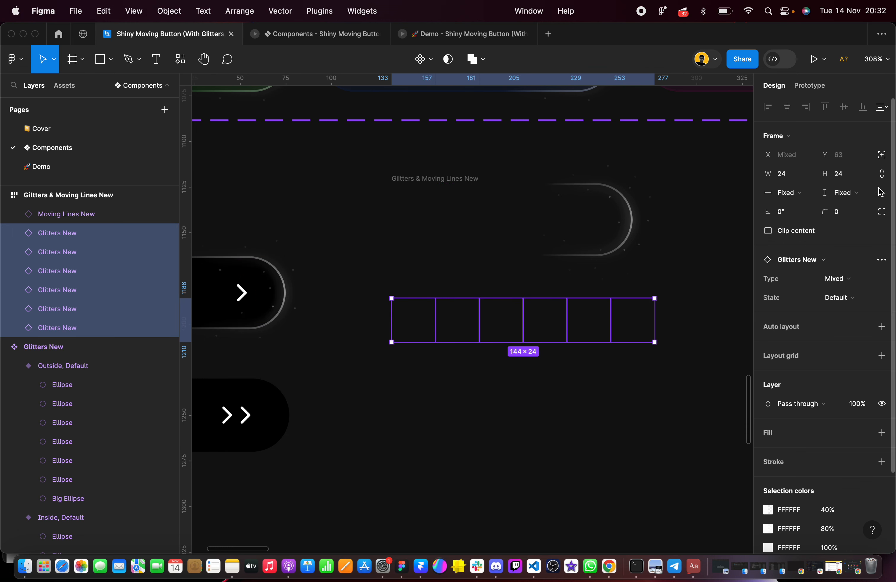
pyautogui.click(882, 155)
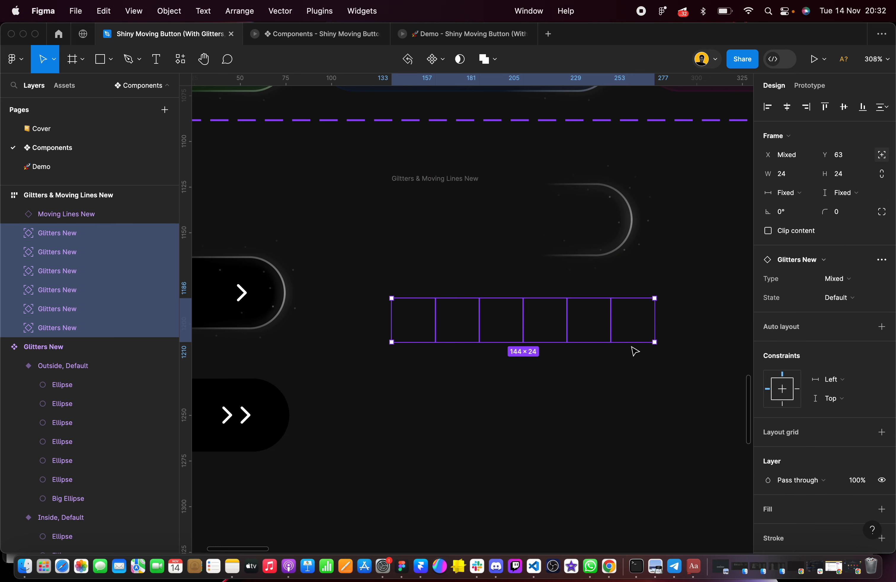
pyautogui.click(443, 175)
pyautogui.click(415, 157)
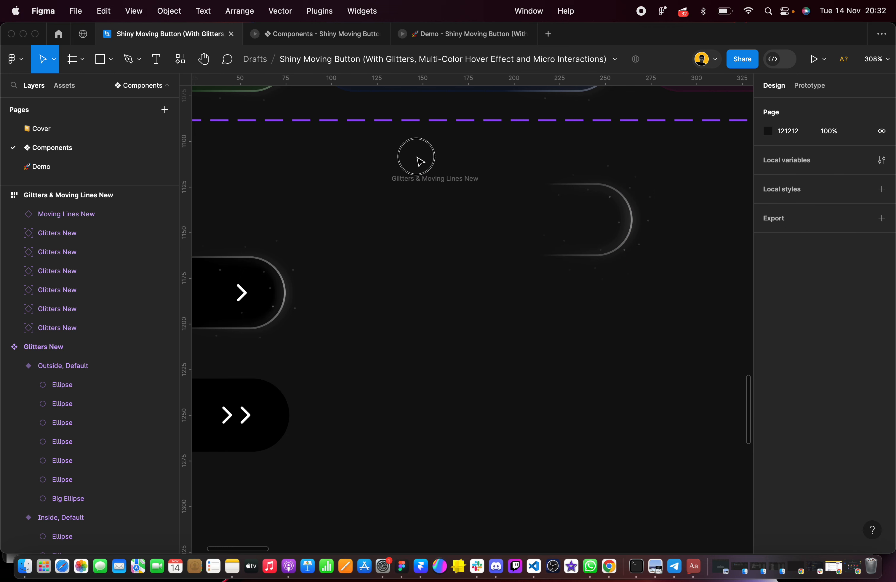
pyautogui.click(413, 175)
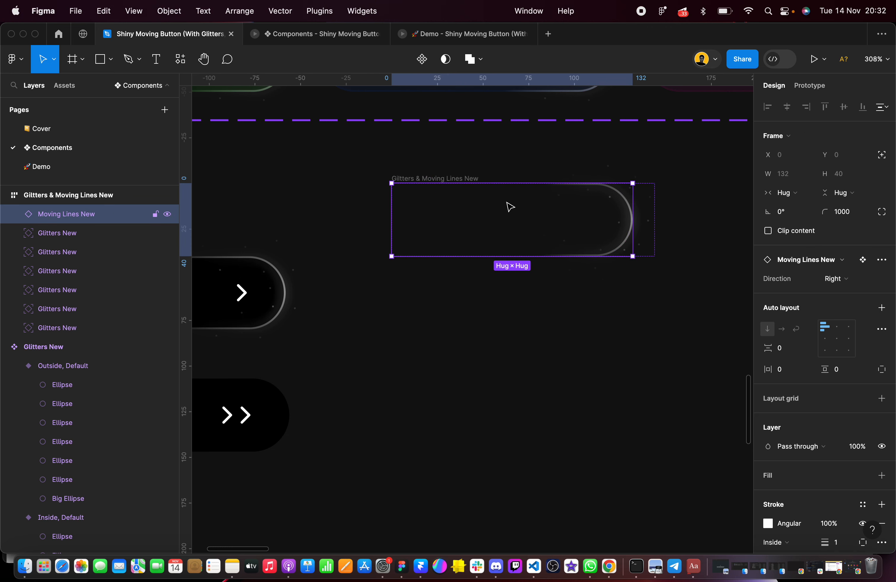
pyautogui.click(429, 163)
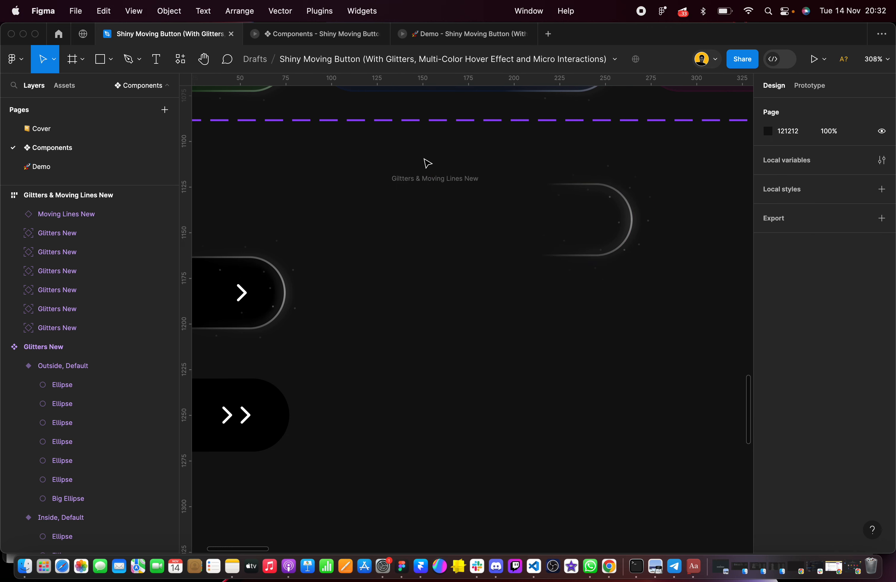
# Set the Y position of all six Glitters New instances to 0 and duplicate the row directly below at Y 24
pyautogui.click(80, 234)
pyautogui.keyDown('shift'); pyautogui.click(80, 327); pyautogui.keyUp('shift')
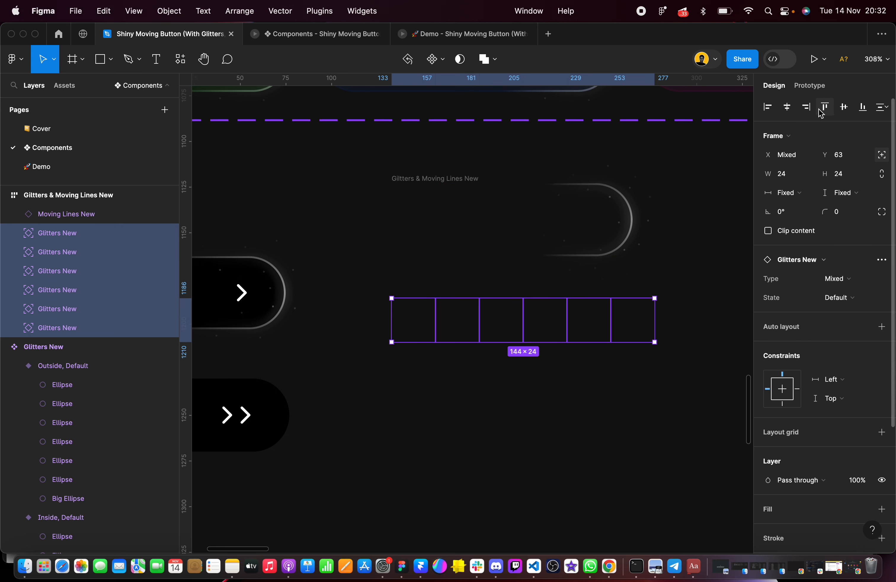
pyautogui.click(849, 156)
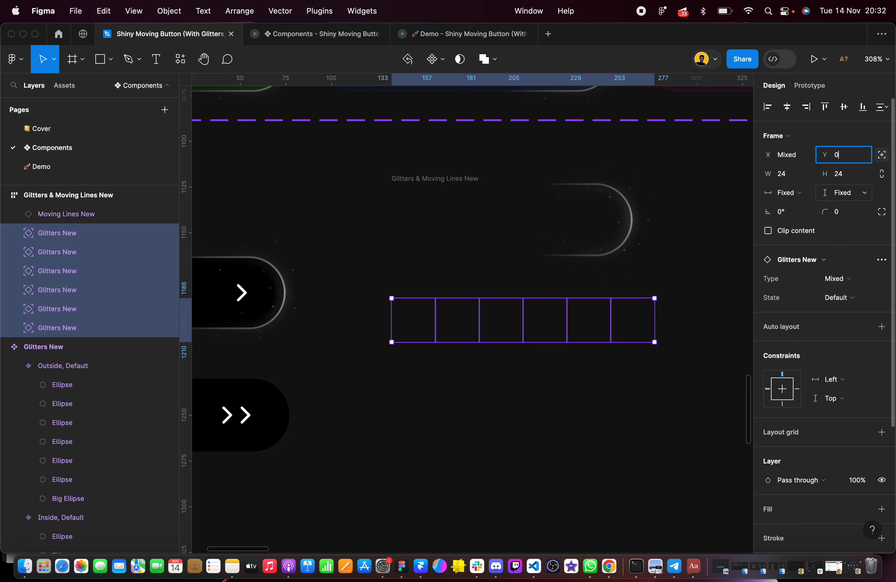
pyautogui.write('0')
pyautogui.press('Return')
pyautogui.scroll(5, 422, 204)
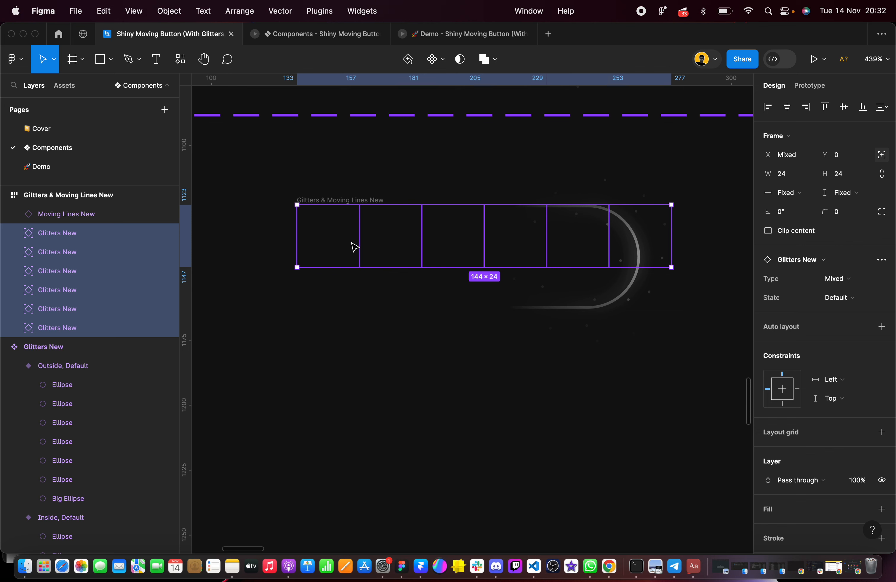
pyautogui.moveTo(347, 242); pyautogui.dragTo(349, 300)
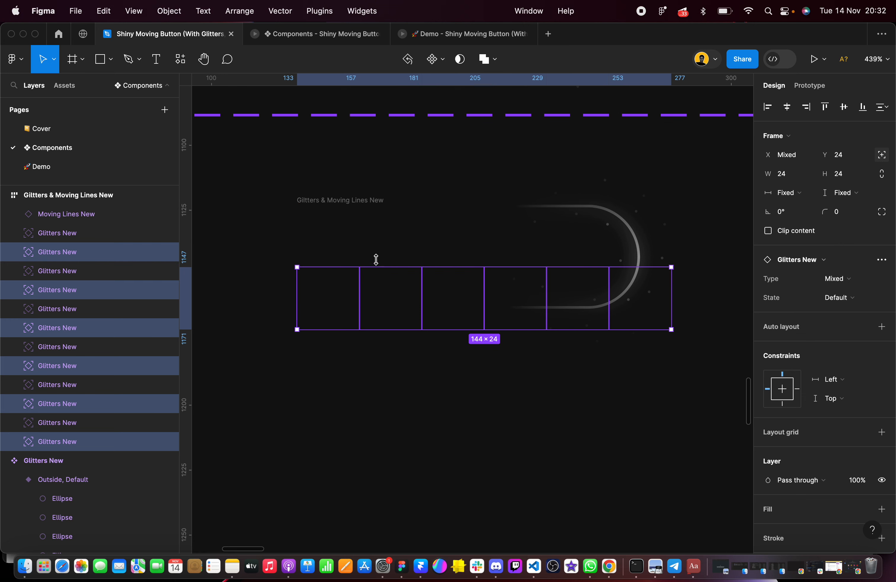
# Check the Type of each Glitters New instance in the upper row
pyautogui.click(327, 235)
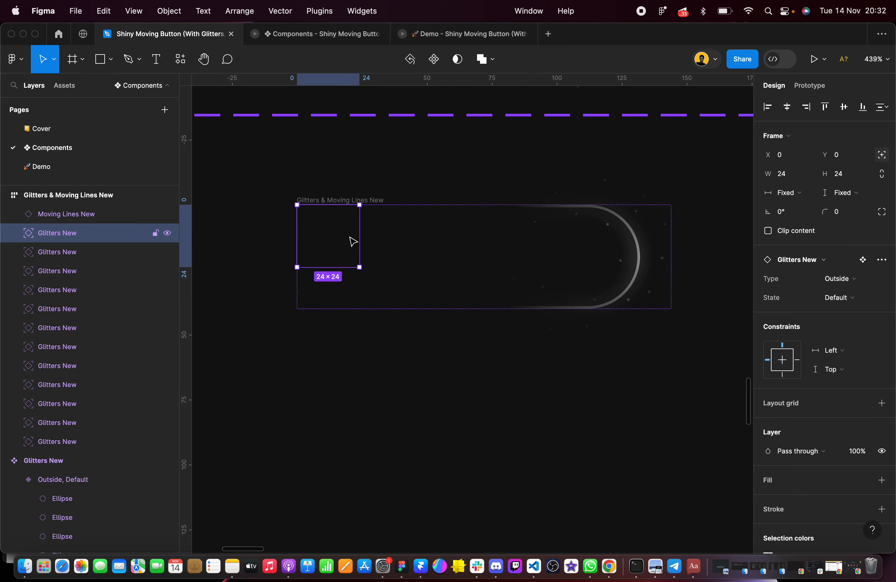
pyautogui.click(403, 237)
pyautogui.click(466, 236)
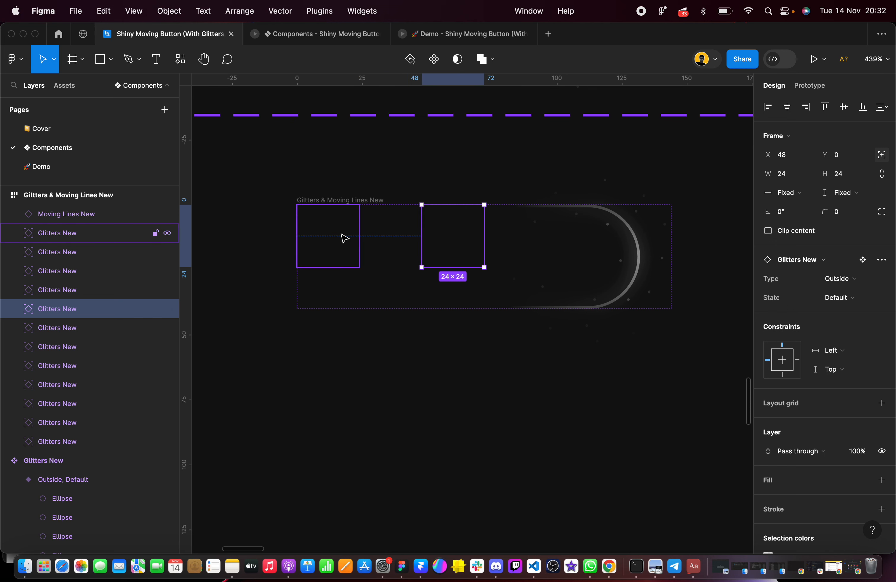
pyautogui.click(317, 229)
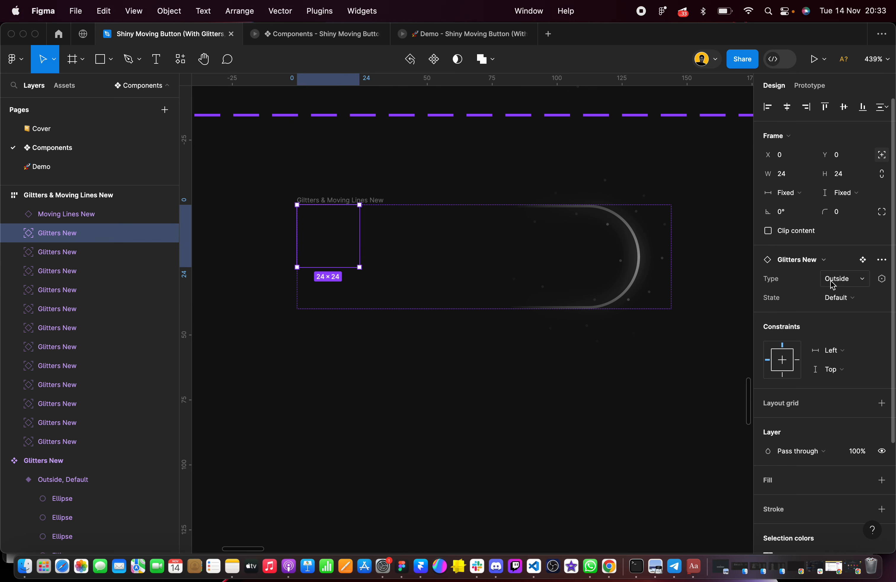
pyautogui.click(390, 236)
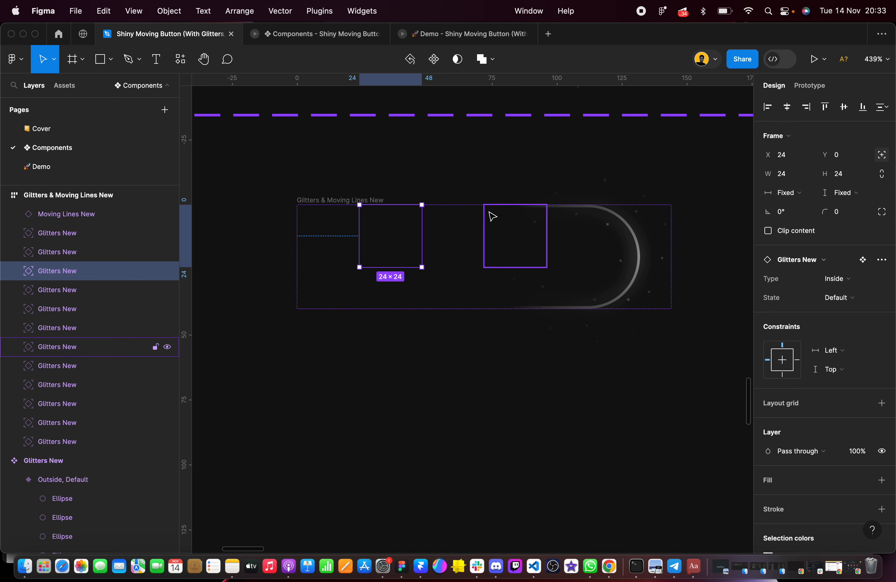
pyautogui.click(452, 232)
pyautogui.click(537, 229)
pyautogui.click(580, 238)
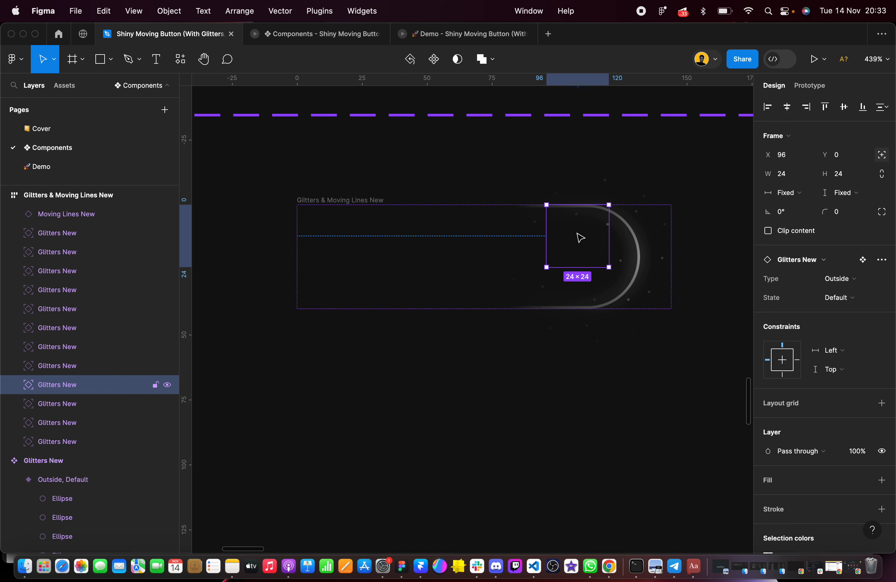
pyautogui.click(646, 232)
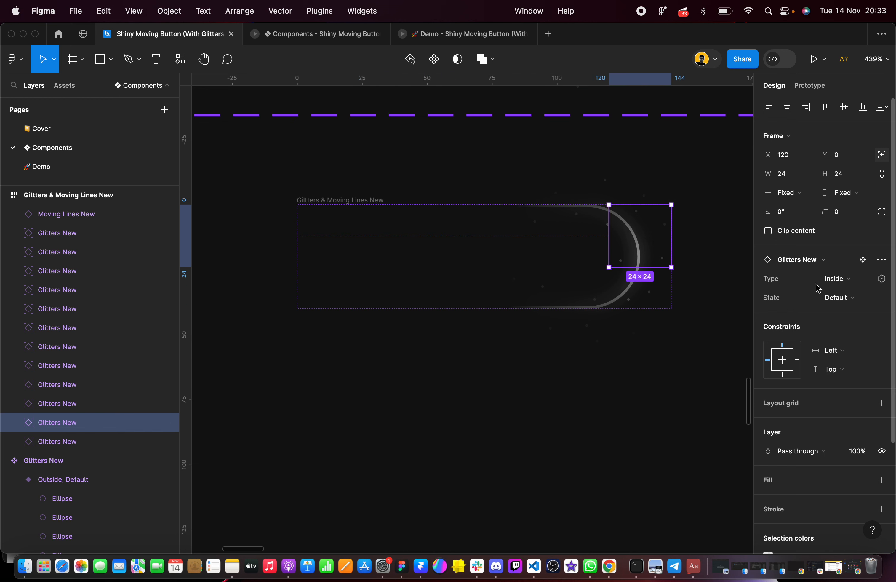
# Set the Type of the first, third and fifth Glitters New instances in the lower row to Inside
pyautogui.click(318, 282)
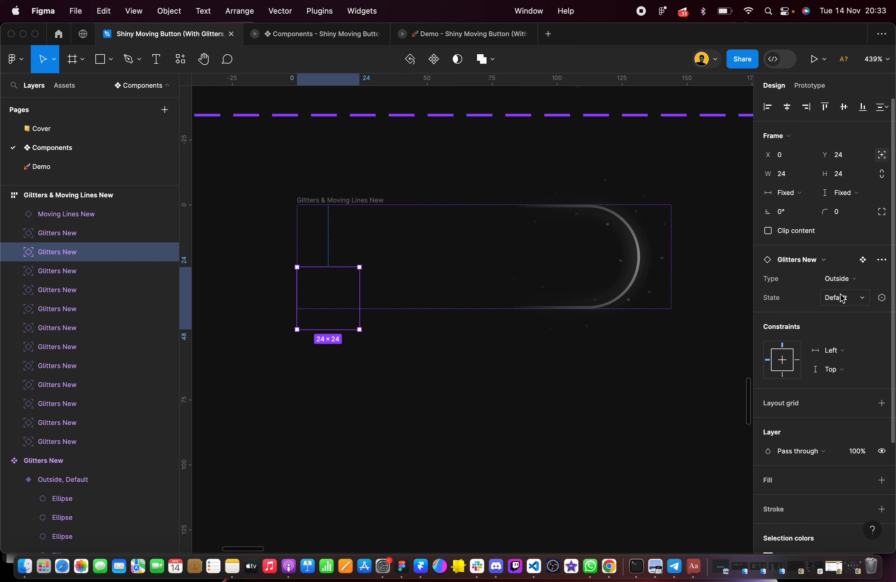
pyautogui.click(839, 278)
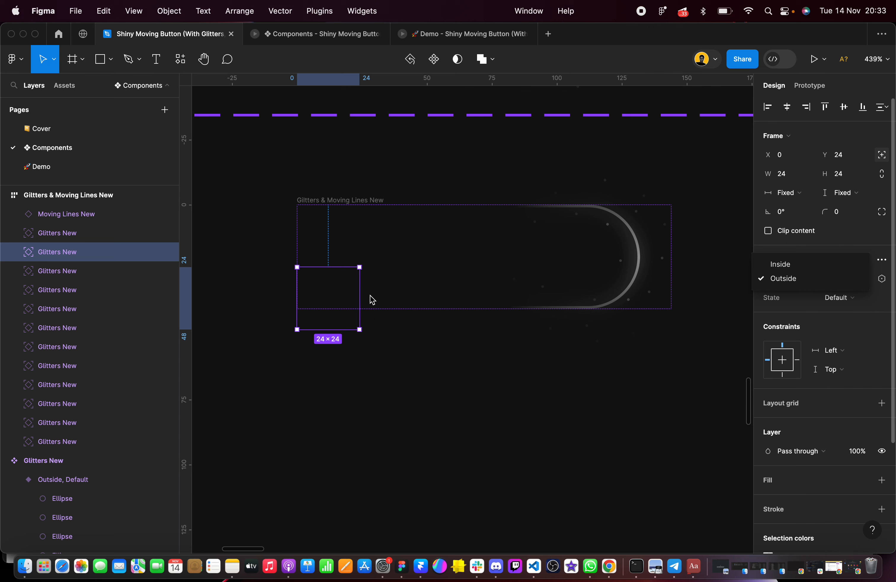
pyautogui.click(414, 294)
pyautogui.keyDown('shift'); pyautogui.click(451, 294); pyautogui.keyUp('shift')
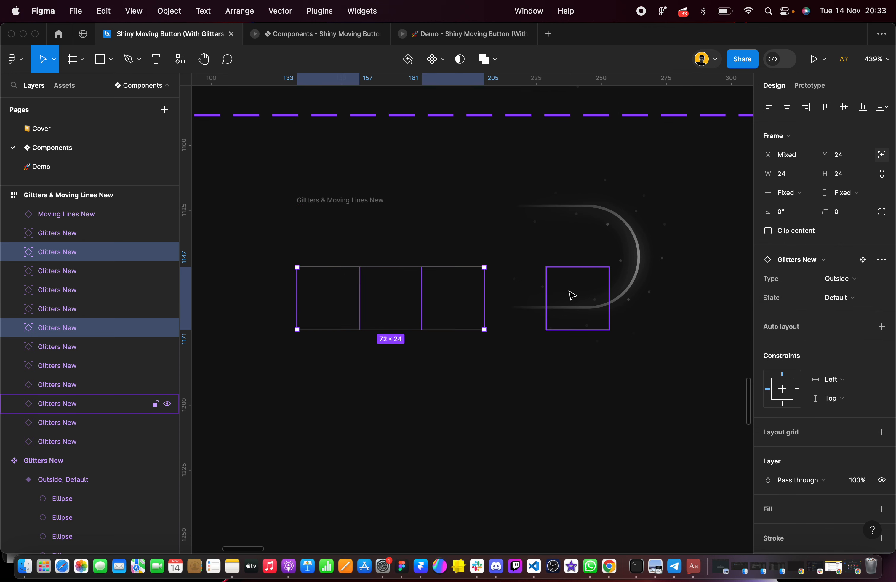
pyautogui.keyDown('shift'); pyautogui.click(573, 295); pyautogui.keyUp('shift')
pyautogui.click(836, 279)
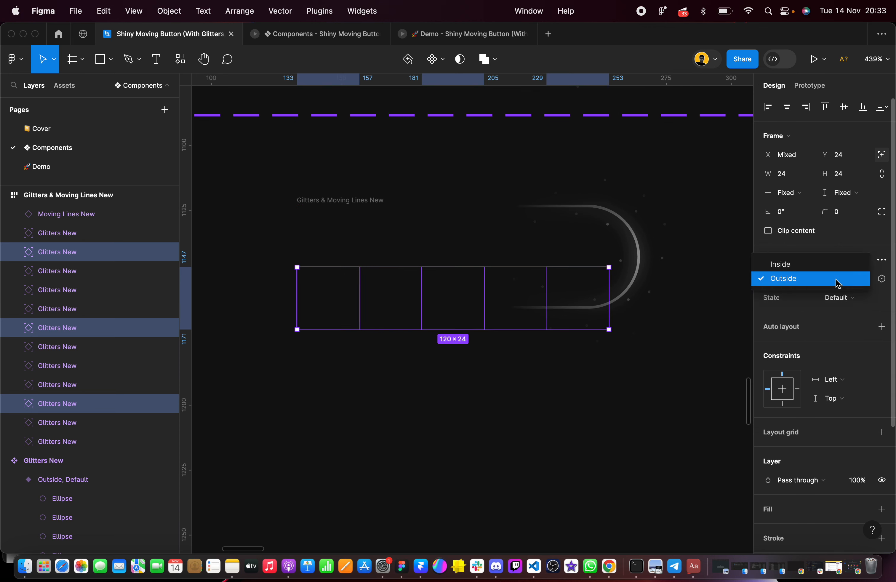
pyautogui.click(803, 264)
# Set the Type of the second, fourth and sixth Glitters New instances in the lower row to Outside
pyautogui.click(404, 302)
pyautogui.keyDown('shift'); pyautogui.click(525, 294); pyautogui.keyUp('shift')
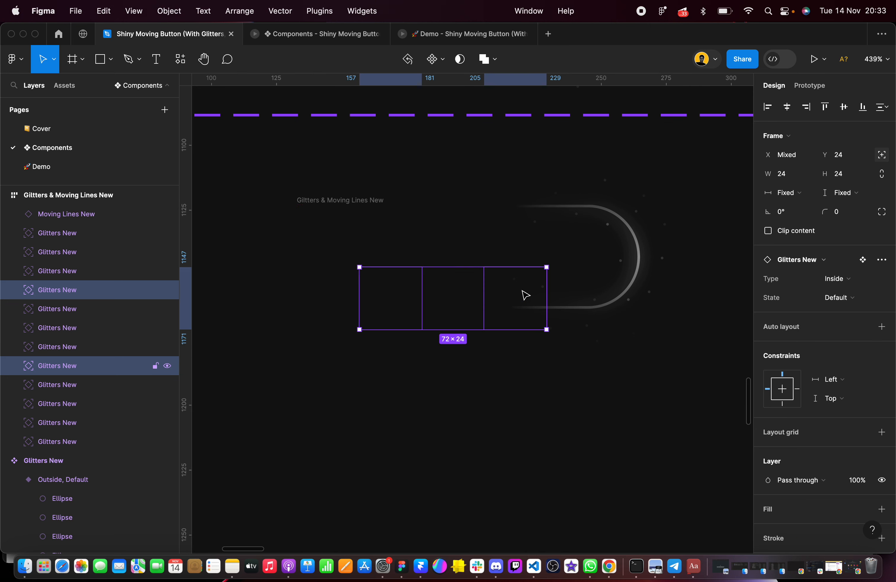
pyautogui.keyDown('shift'); pyautogui.click(654, 296); pyautogui.keyUp('shift')
pyautogui.click(838, 280)
pyautogui.click(825, 292)
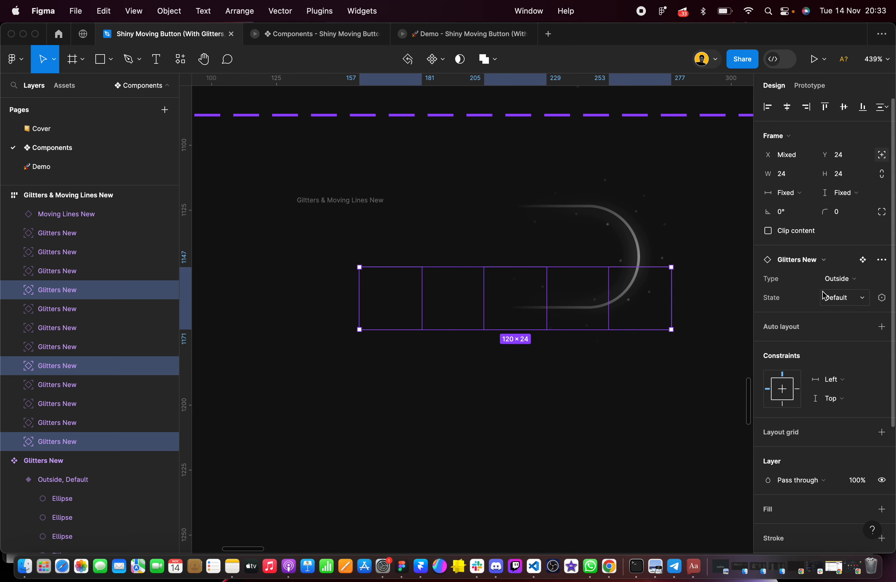
pyautogui.click(634, 395)
# Compare the size of the Moving Lines New instance with the single-arrow Read more button
pyautogui.click(327, 207)
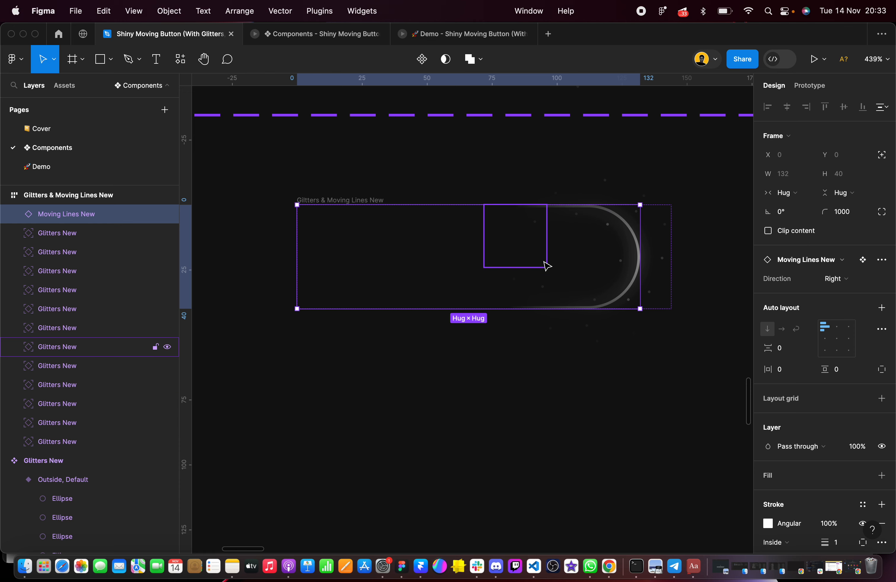
pyautogui.click(430, 423)
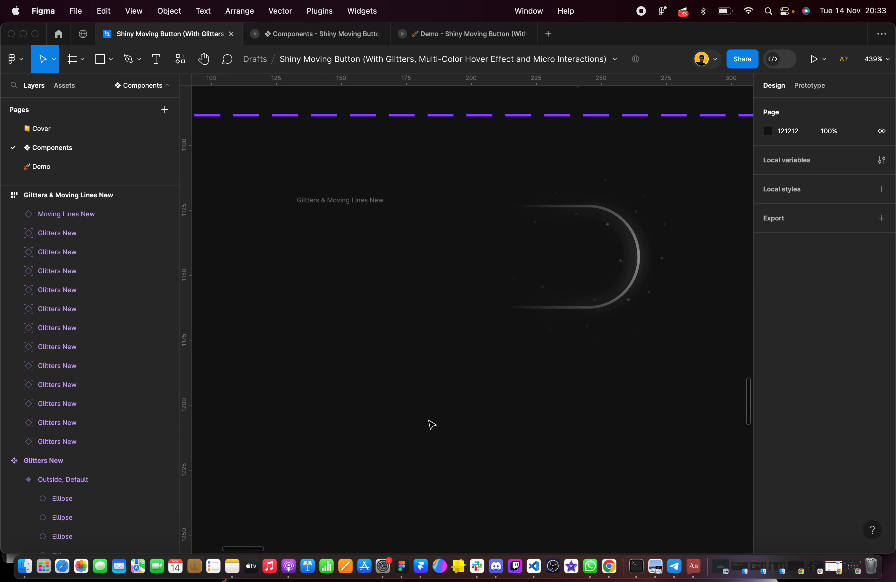
pyautogui.scroll(-5, 356, 226)
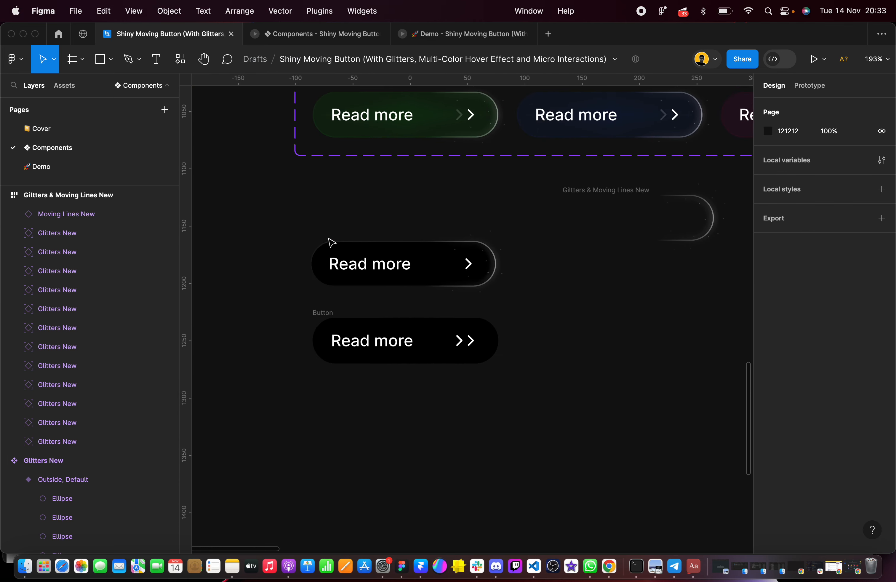
pyautogui.click(327, 245)
pyautogui.scroll(3, 392, 266)
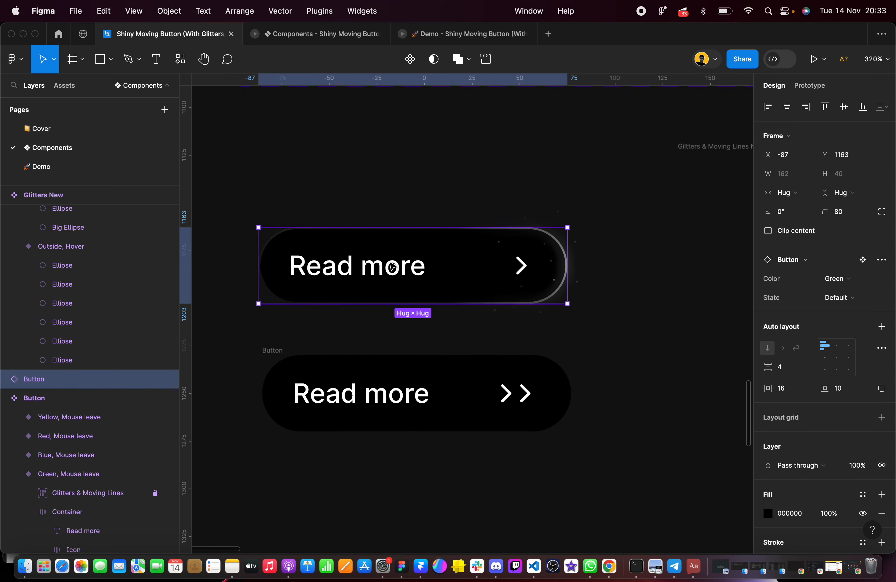
pyautogui.scroll(1, 392, 267)
pyautogui.scroll(-5, 323, 257)
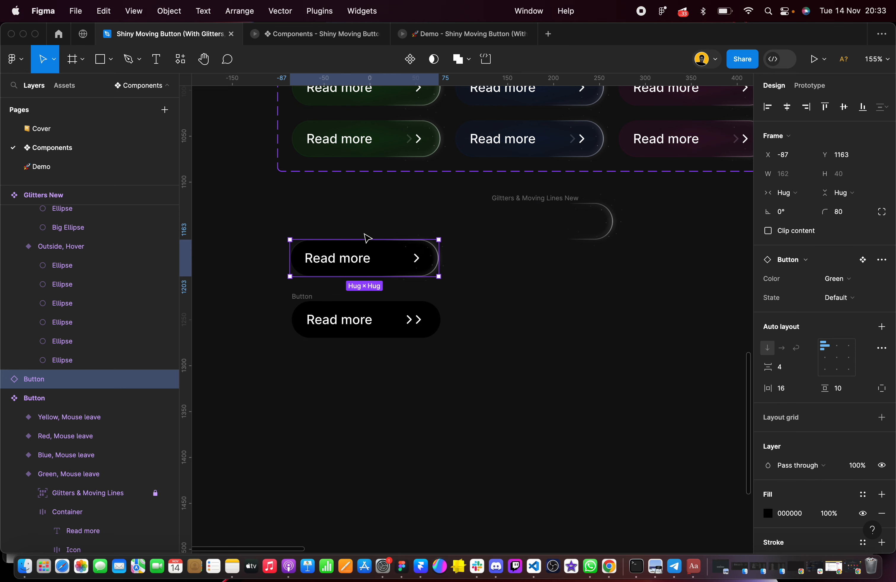
pyautogui.scroll(1, 366, 238)
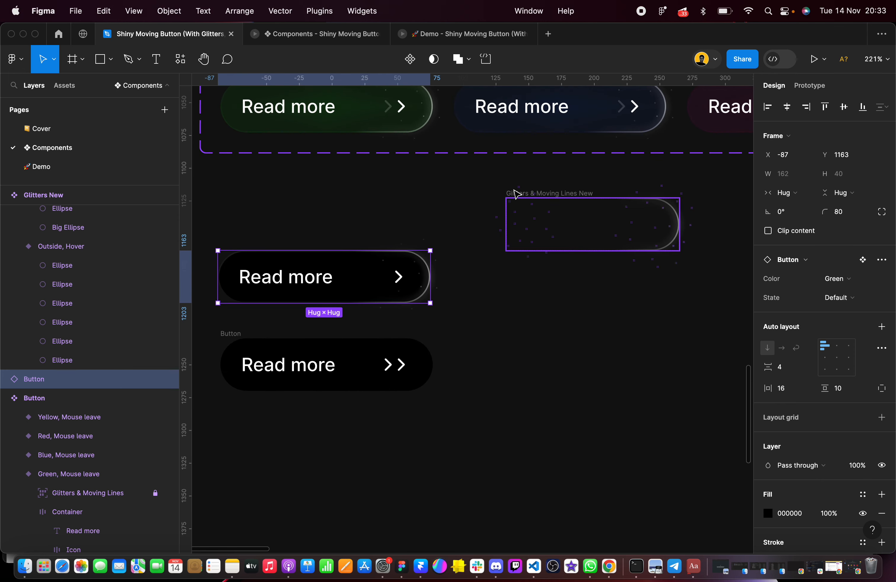
pyautogui.scroll(5, 604, 215)
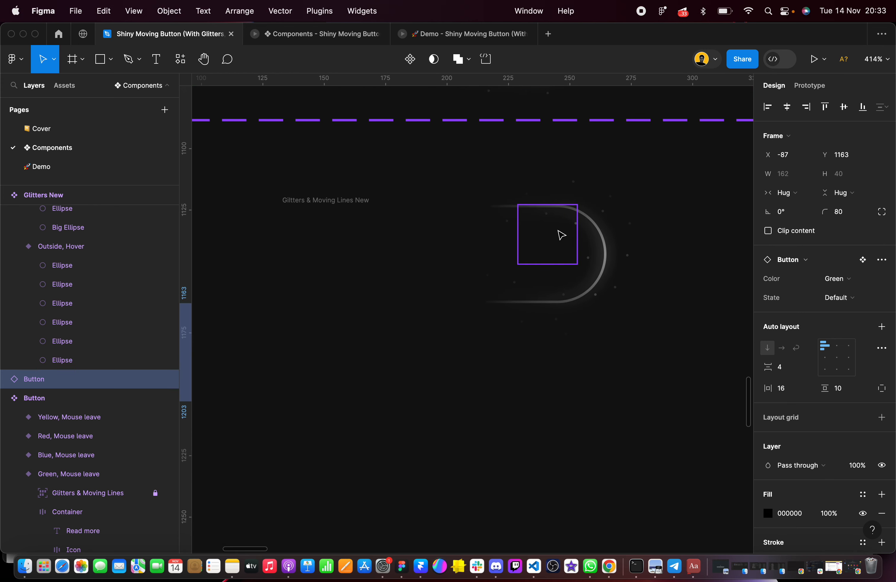
# Duplicate the last two Glitters New instances of the upper row and place the copies directly to their right at canvas X 277
pyautogui.click(562, 234)
pyautogui.keyDown('shift'); pyautogui.click(616, 233); pyautogui.keyUp('shift')
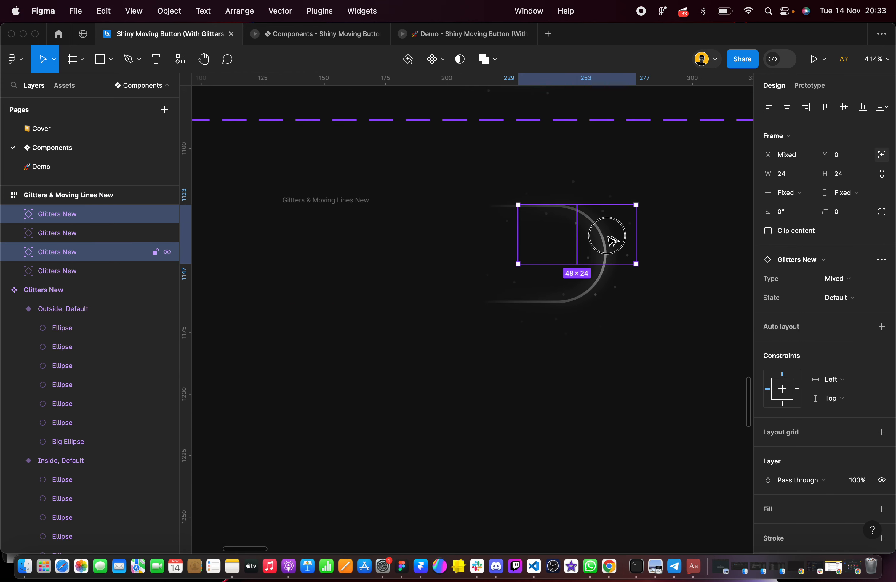
pyautogui.moveTo(613, 241); pyautogui.dragTo(730, 242)
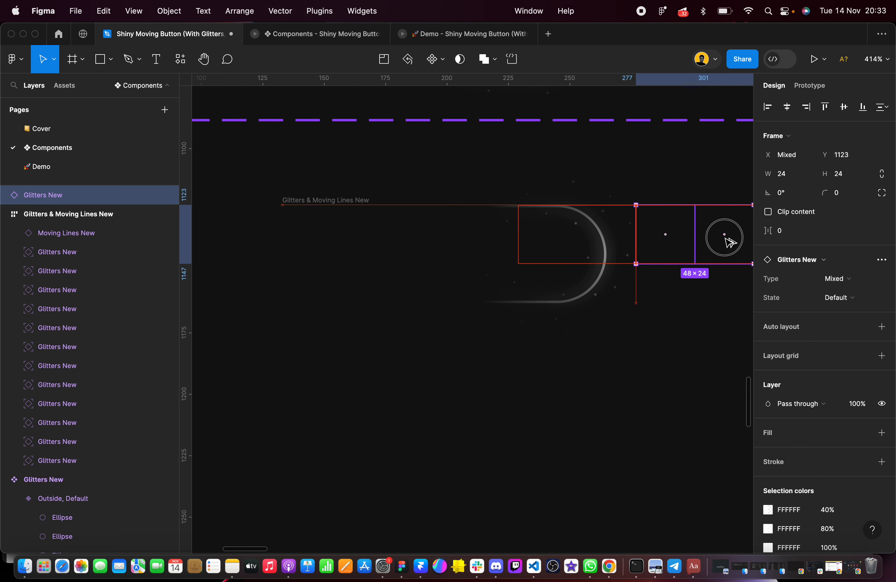
pyautogui.click(334, 207)
pyautogui.click(360, 201)
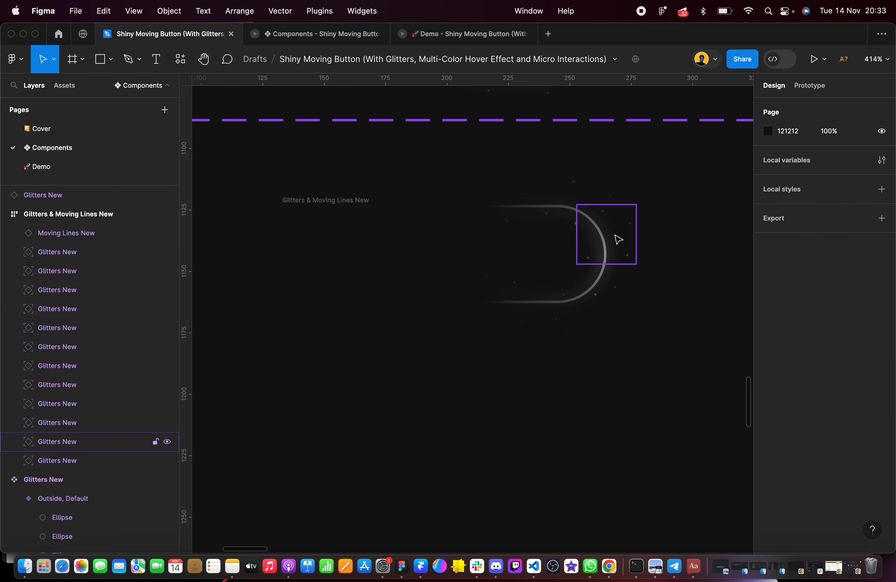
# Duplicate the fourth and fifth Glitters New instances of the lower row and place the copies directly to their right
pyautogui.click(482, 282)
pyautogui.keyDown('shift'); pyautogui.click(529, 288); pyautogui.keyUp('shift')
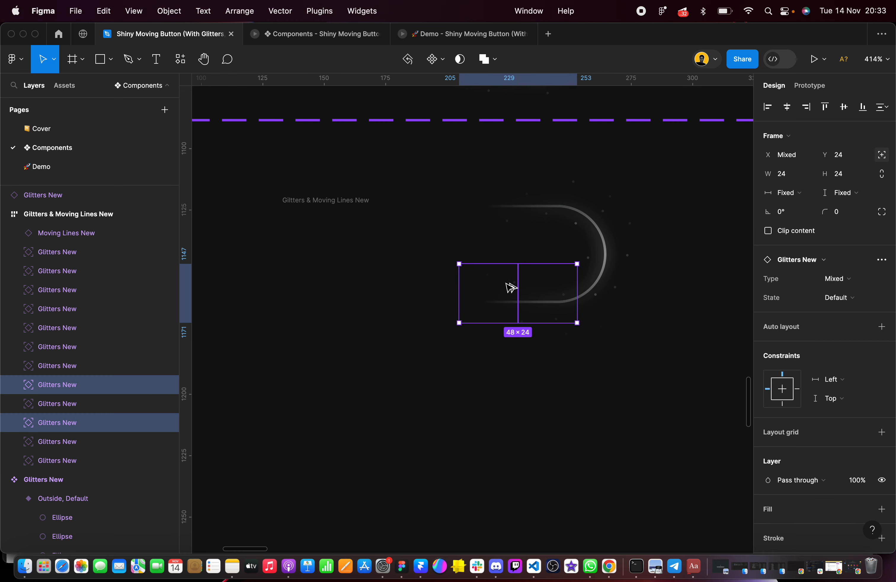
pyautogui.moveTo(511, 288); pyautogui.dragTo(629, 287)
pyautogui.click(596, 390)
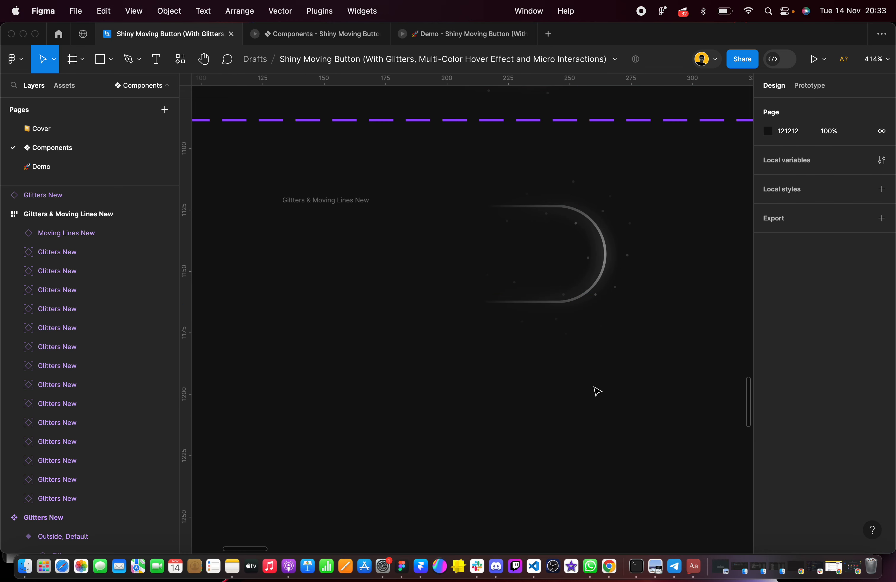
# Widen the Moving Lines New instance to a fixed width of about 151
pyautogui.click(300, 207)
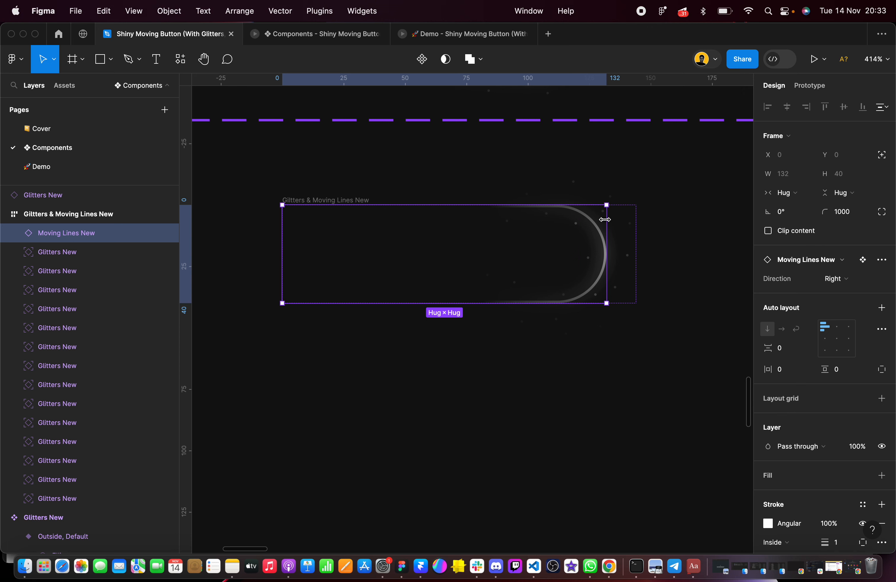
pyautogui.moveTo(606, 220); pyautogui.dragTo(646, 216)
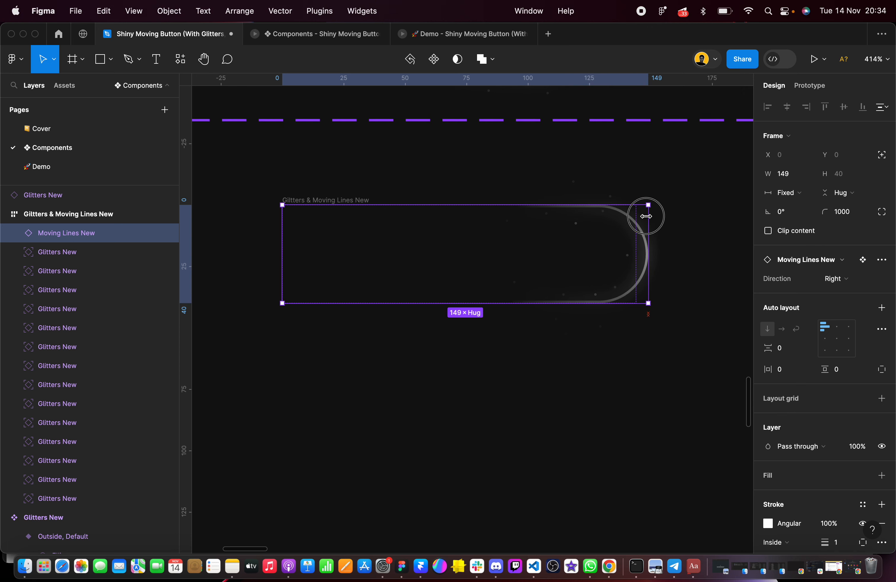
pyautogui.scroll(-2, 401, 166)
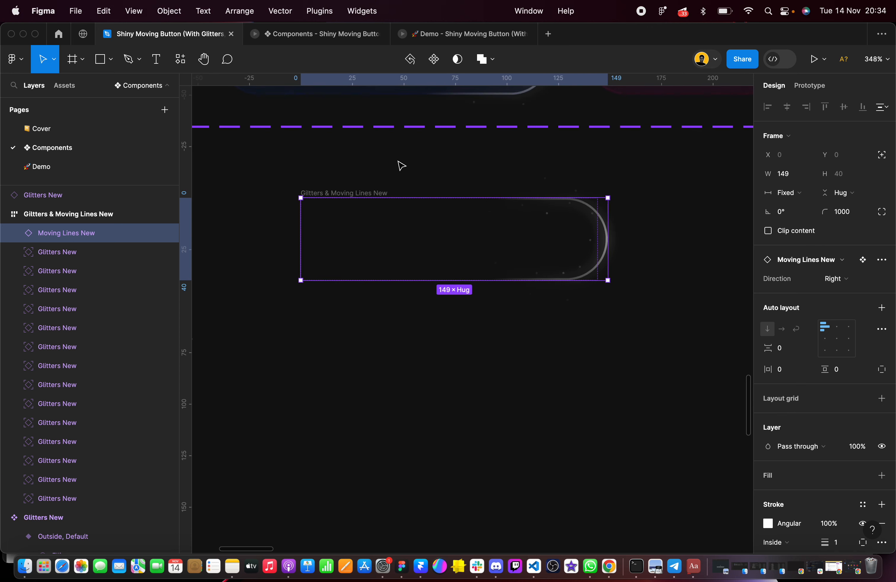
pyautogui.moveTo(609, 226)
pyautogui.mouseDown()
pyautogui.moveTo(654, 226)
pyautogui.moveTo(609, 228)
pyautogui.mouseUp()
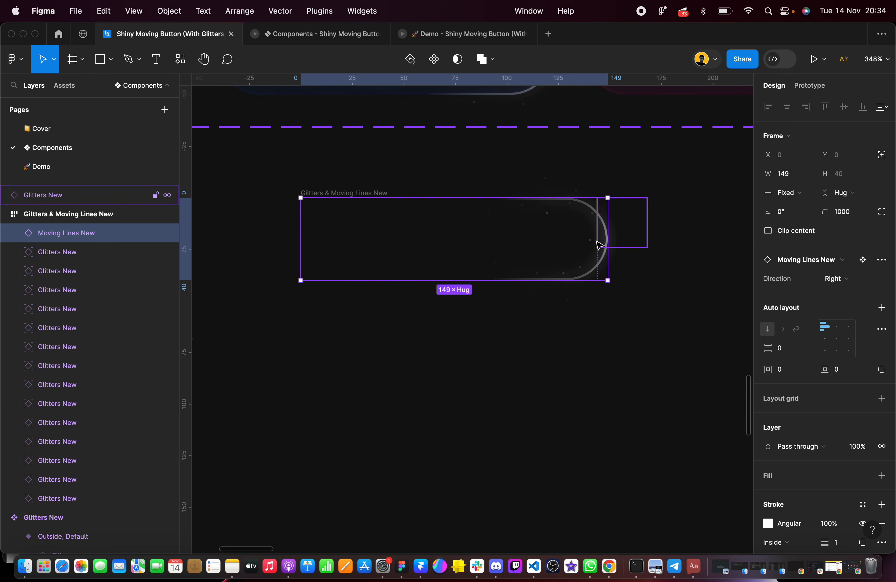
pyautogui.click(589, 390)
pyautogui.click(328, 192)
pyautogui.moveTo(610, 219)
pyautogui.mouseDown()
pyautogui.moveTo(652, 214)
pyautogui.moveTo(613, 222)
pyautogui.mouseUp()
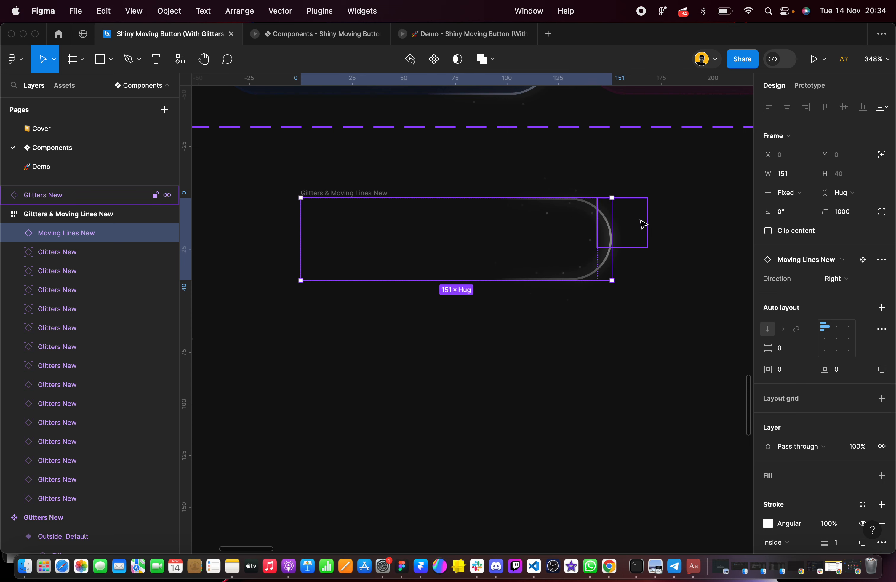
pyautogui.click(290, 190)
pyautogui.hscroll(-2, 291, 193)
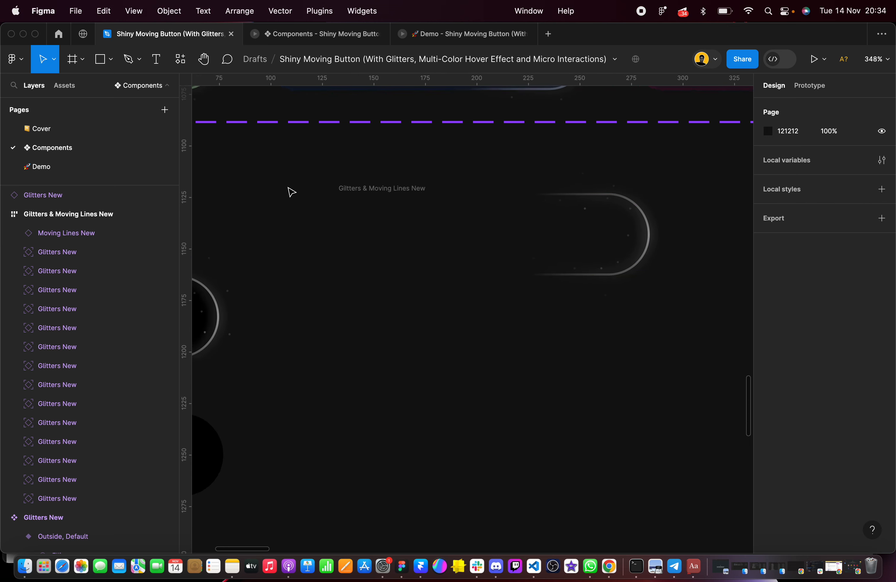
pyautogui.click(381, 192)
pyautogui.hscroll(-6, 382, 193)
pyautogui.scroll(-4, 373, 199)
pyautogui.hscroll(2, 373, 197)
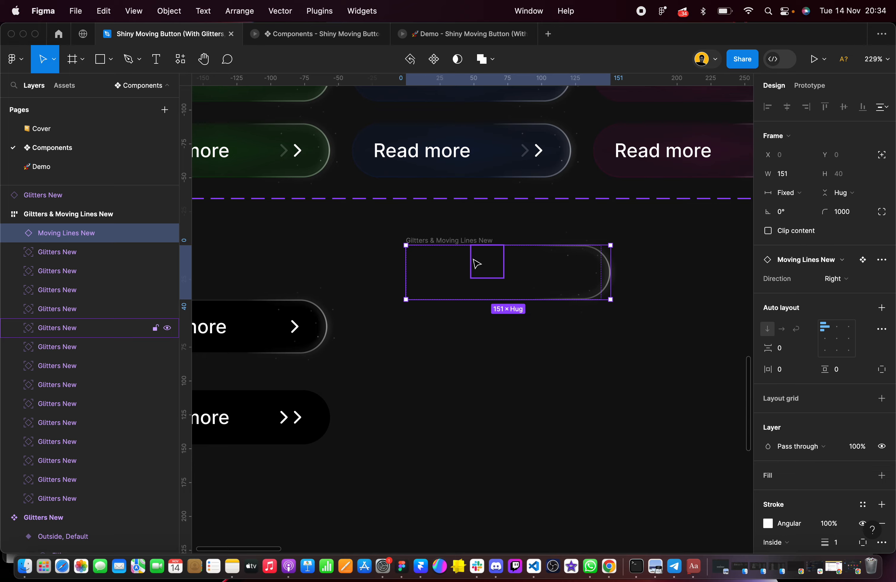
pyautogui.hscroll(-4, 473, 259)
pyautogui.click(454, 221)
pyautogui.click(502, 232)
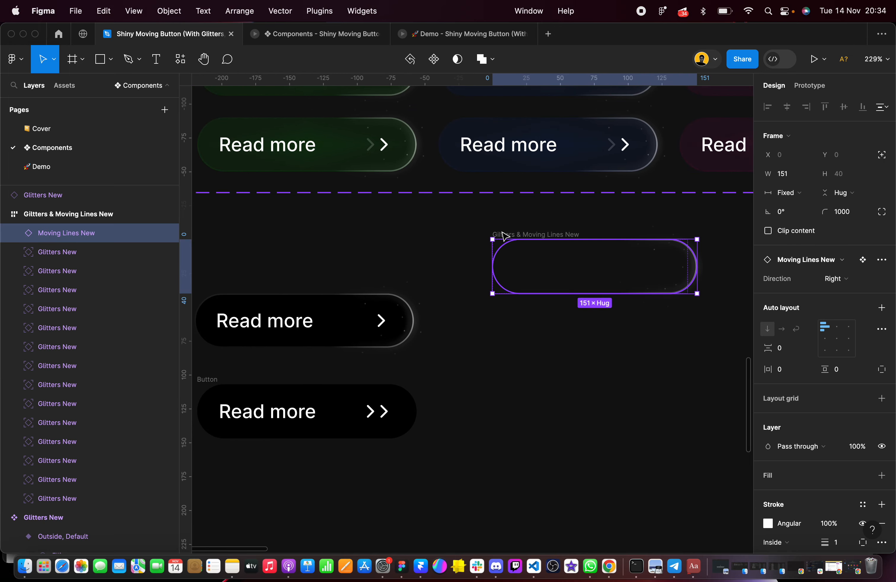
pyautogui.moveTo(441, 221); pyautogui.dragTo(631, 333)
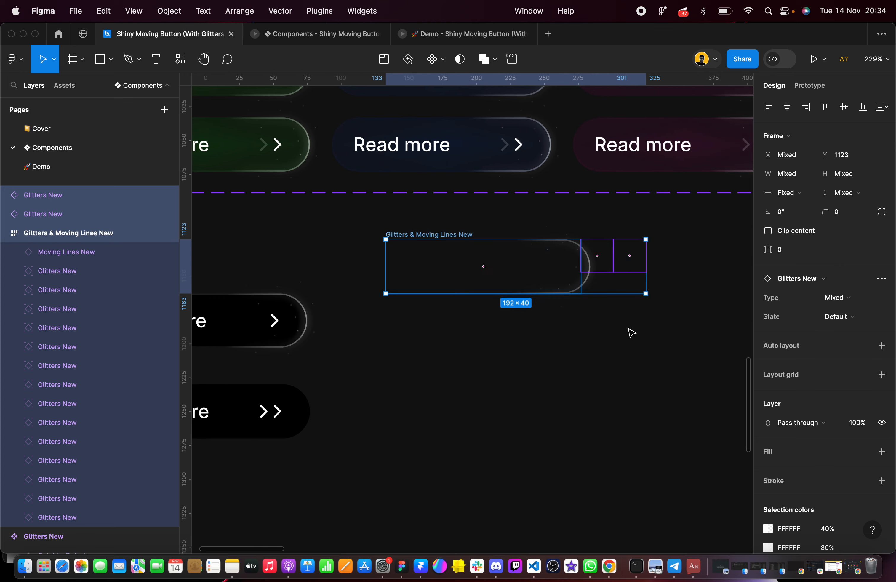
pyautogui.click(597, 302)
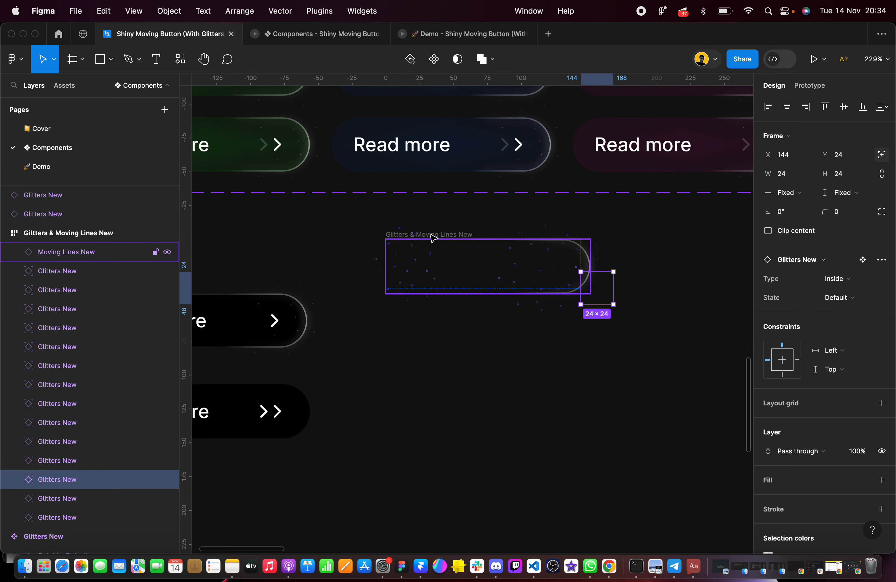
pyautogui.click(430, 238)
pyautogui.click(402, 226)
pyautogui.moveTo(407, 227); pyautogui.dragTo(371, 229)
pyautogui.click(418, 215)
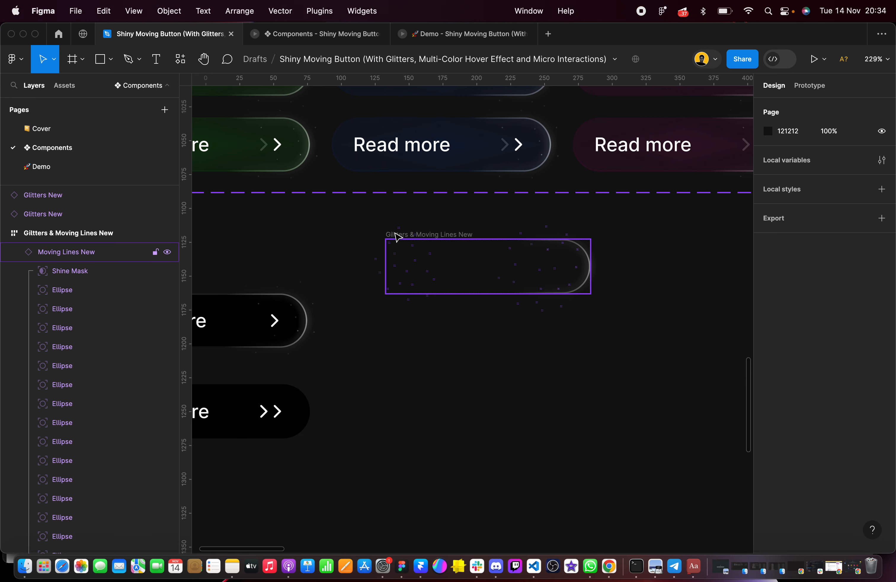
# Move the Glitters & Moving Lines New frame together with the two loose Glitters New instances beside it to canvas X 136, Y 1117
pyautogui.moveTo(350, 213); pyautogui.dragTo(632, 333)
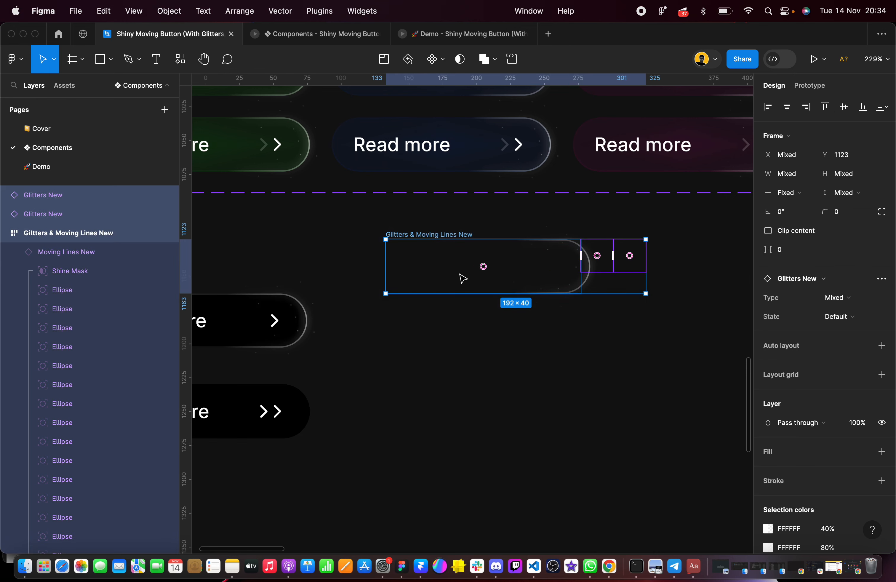
pyautogui.moveTo(446, 269)
pyautogui.mouseDown()
pyautogui.moveTo(446, 329)
pyautogui.moveTo(452, 262)
pyautogui.mouseUp()
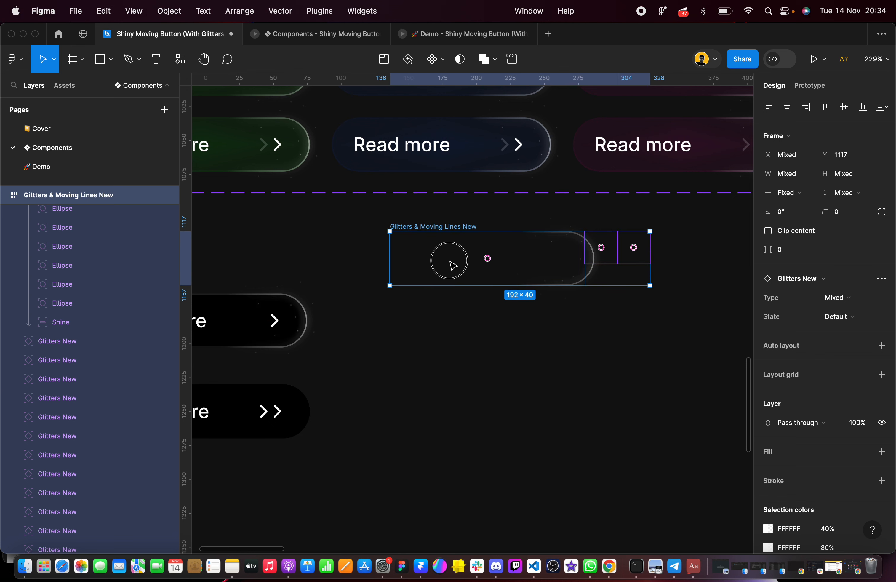
pyautogui.click(556, 359)
# Collapse the Moving Lines New layer and delete the two loose Glitters New instances lying outside the Glitters & Moving Lines New frame
pyautogui.scroll(15, 108, 262)
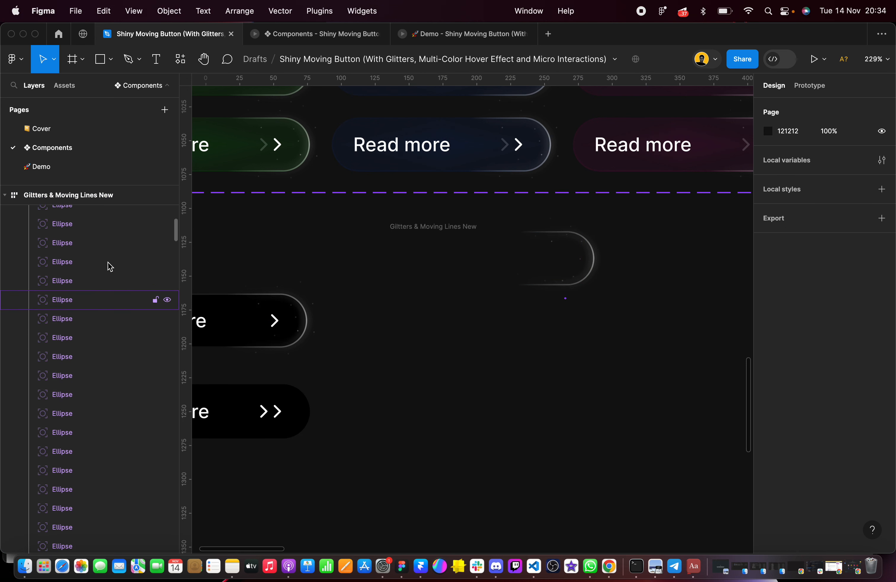
pyautogui.scroll(-5, 110, 266)
pyautogui.scroll(-5, 57, 272)
pyautogui.click(15, 281)
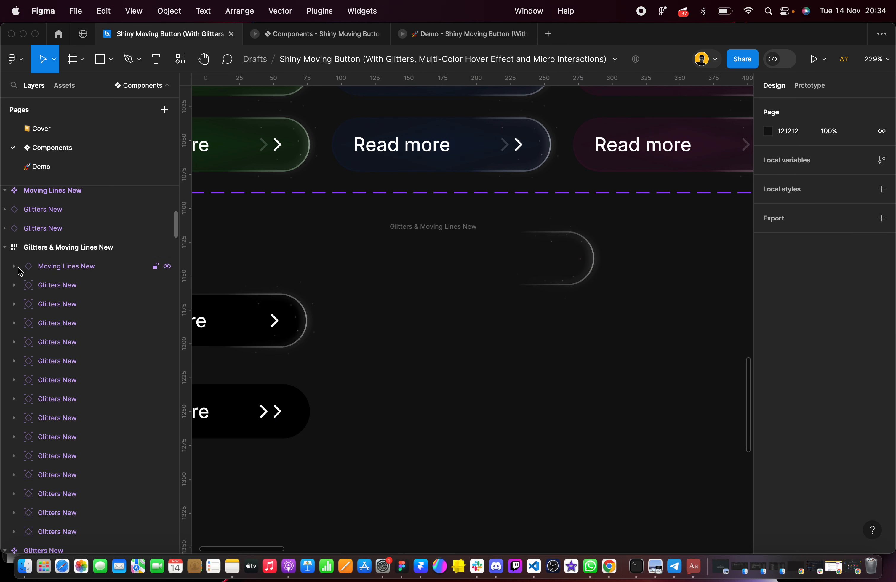
pyautogui.scroll(3, 75, 272)
pyautogui.click(64, 278)
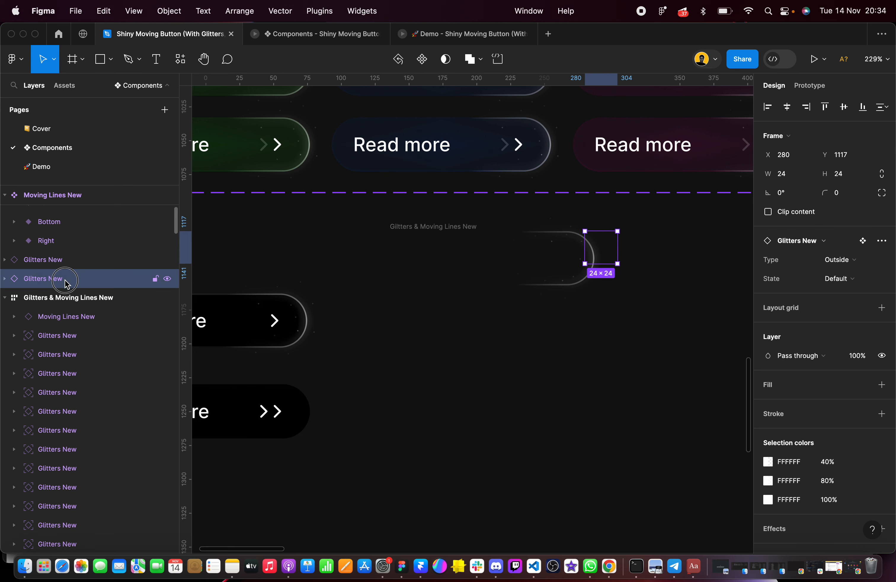
pyautogui.click(59, 261)
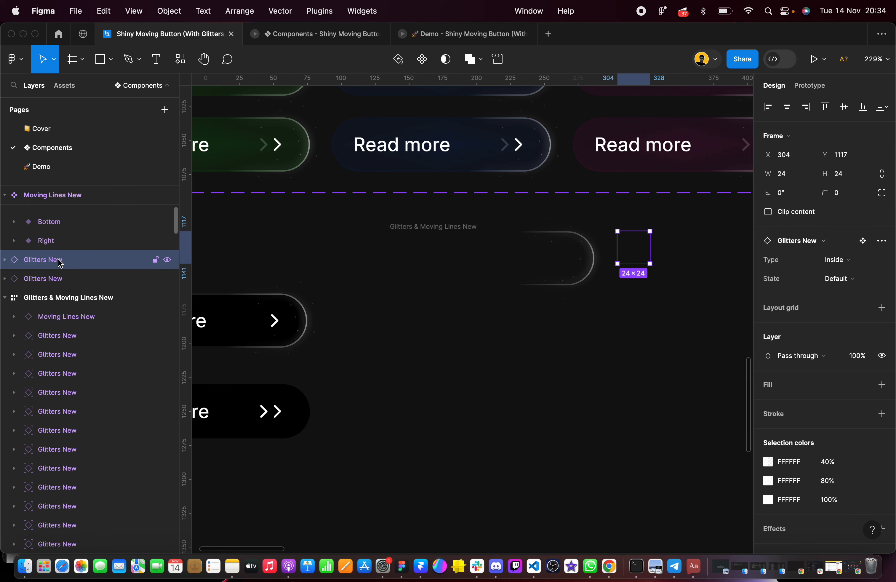
pyautogui.keyDown('shift'); pyautogui.click(62, 280); pyautogui.keyUp('shift')
pyautogui.press('Delete')
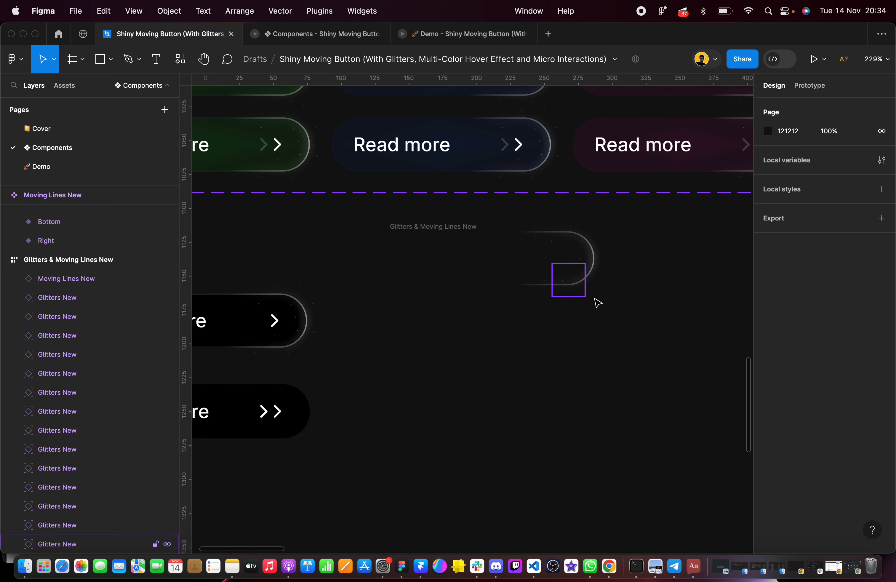
# Move the last two Glitters New instances of the frame's upper row horizontally to canvas X 280
pyautogui.scroll(5, 579, 258)
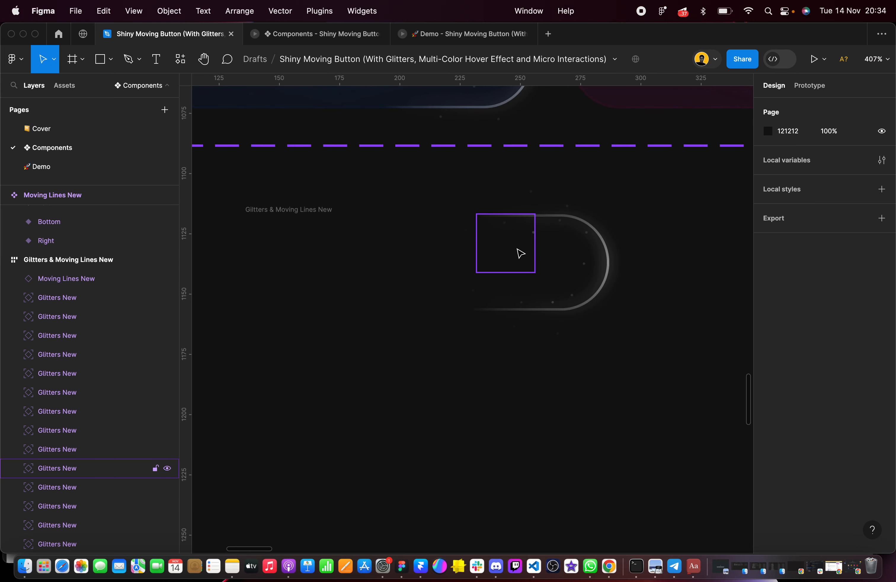
pyautogui.press('super+z')
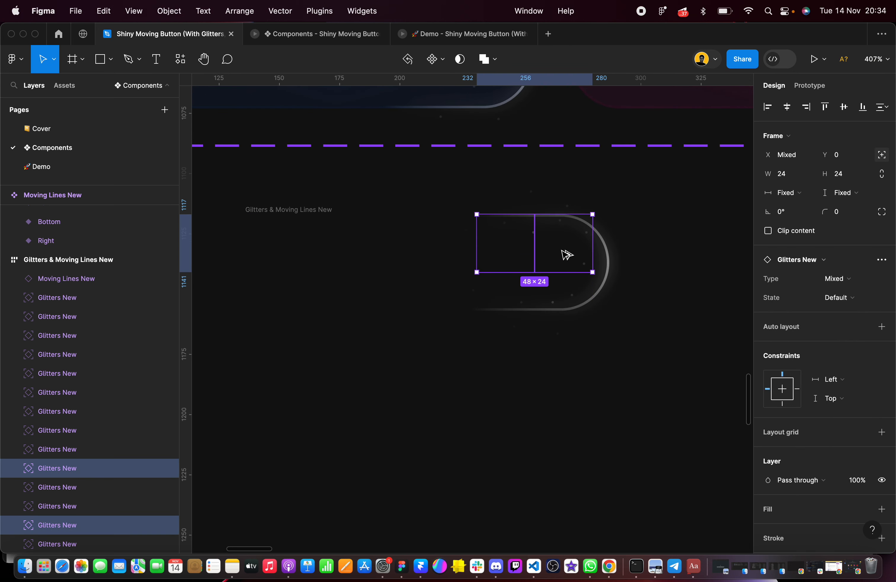
pyautogui.moveTo(571, 253)
pyautogui.mouseDown()
pyautogui.moveTo(610, 254)
pyautogui.moveTo(582, 256)
pyautogui.mouseUp()
pyautogui.press('Right')
pyautogui.press('Right')
pyautogui.press('Right')
pyautogui.press('Right')
pyautogui.press('Right')
pyautogui.press('Right')
pyautogui.press('Right')
pyautogui.press('Right')
pyautogui.press('Right')
pyautogui.press('Right')
pyautogui.press('Right')
pyautogui.press('Right')
pyautogui.press('Right')
pyautogui.press('Right')
pyautogui.press('Right')
pyautogui.press('Right')
pyautogui.press('Right')
pyautogui.press('Right')
pyautogui.press('Right')
pyautogui.press('Right')
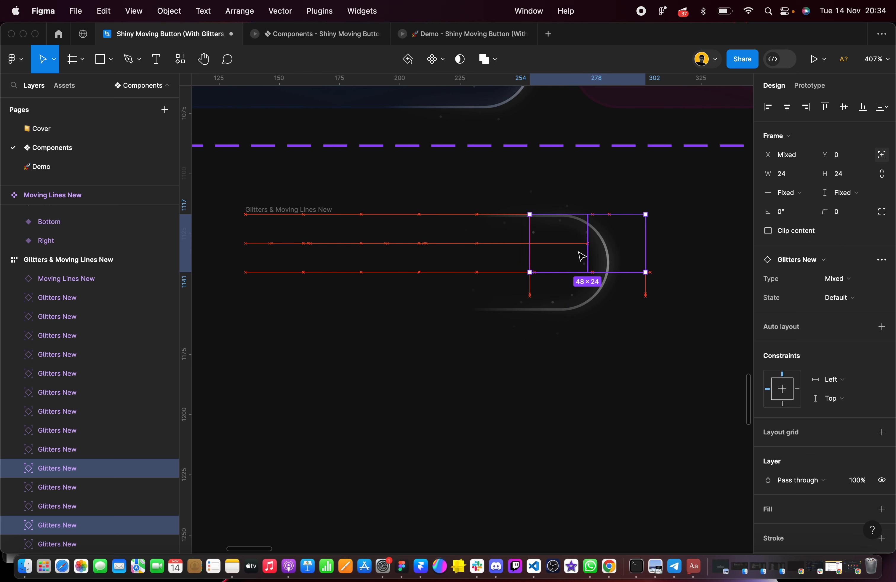
pyautogui.press('Right')
pyautogui.press('Right')
pyautogui.press('Right')
pyautogui.press('Right')
pyautogui.press('Right')
pyautogui.press('Right')
pyautogui.press('Right')
pyautogui.press('Right')
pyautogui.press('Right')
pyautogui.press('Right')
pyautogui.press('Right')
pyautogui.press('Right')
pyautogui.press('Right')
pyautogui.press('Right')
pyautogui.press('Right')
pyautogui.press('Right')
pyautogui.press('Right')
pyautogui.press('Right')
pyautogui.press('Right')
pyautogui.press('Right')
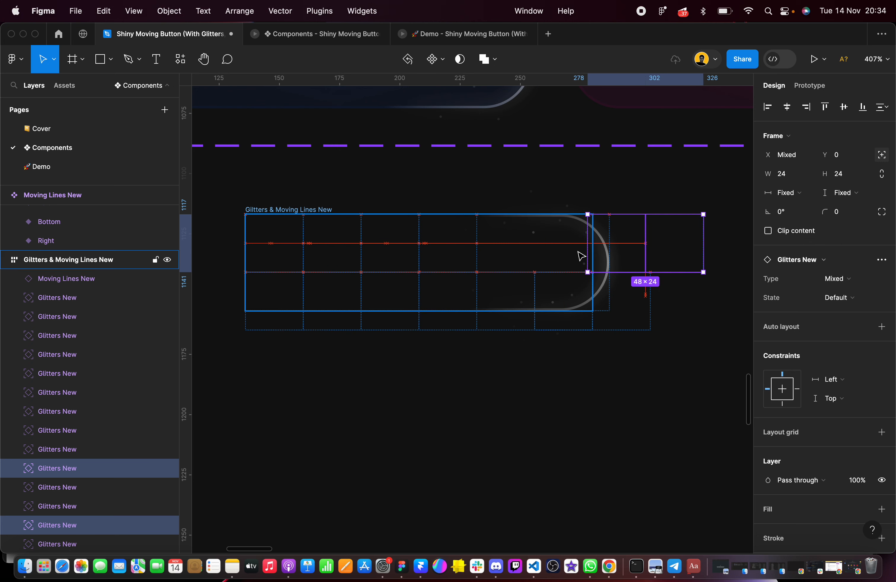
pyautogui.press('Left')
pyautogui.press('Left')
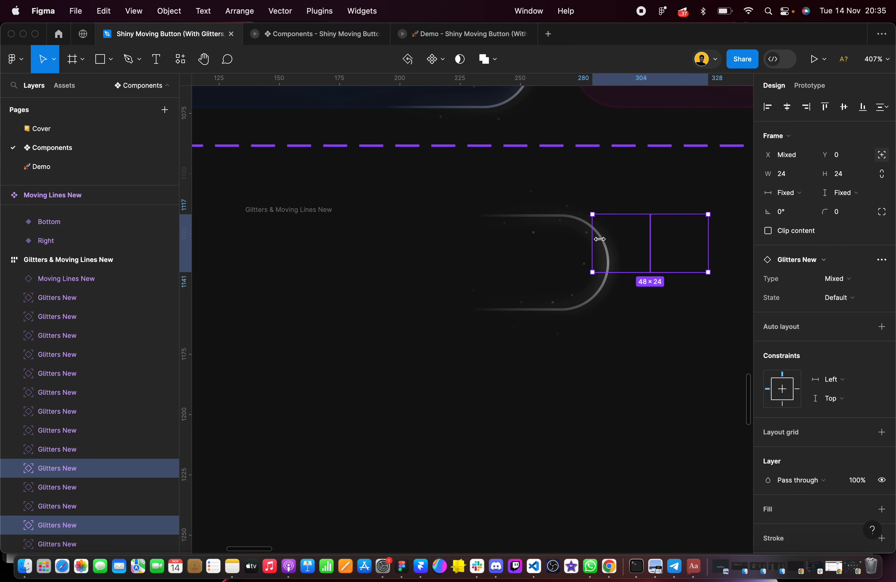
# Reposition the whole Glitters & Moving Lines New frame on the canvas at X 153, Y 1115
pyautogui.click(614, 245)
pyautogui.click(346, 193)
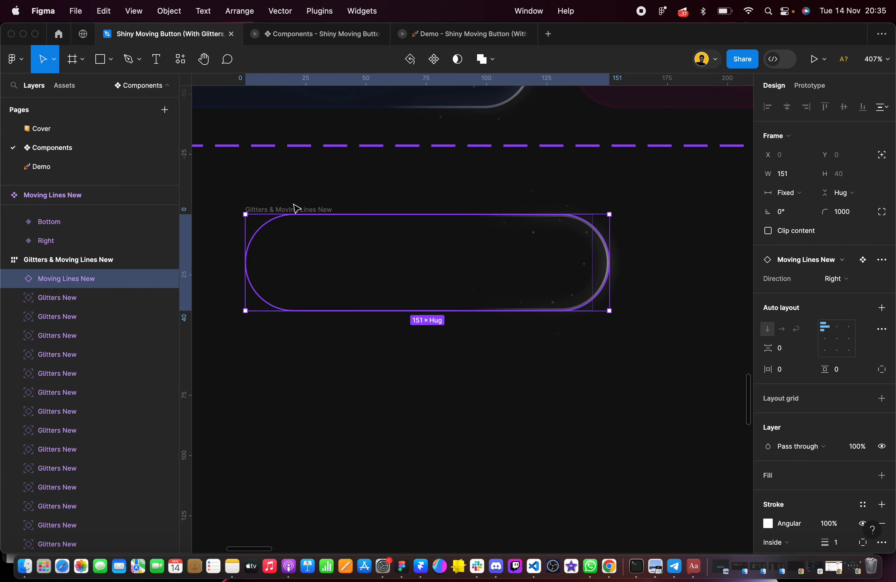
pyautogui.moveTo(294, 204); pyautogui.dragTo(334, 236)
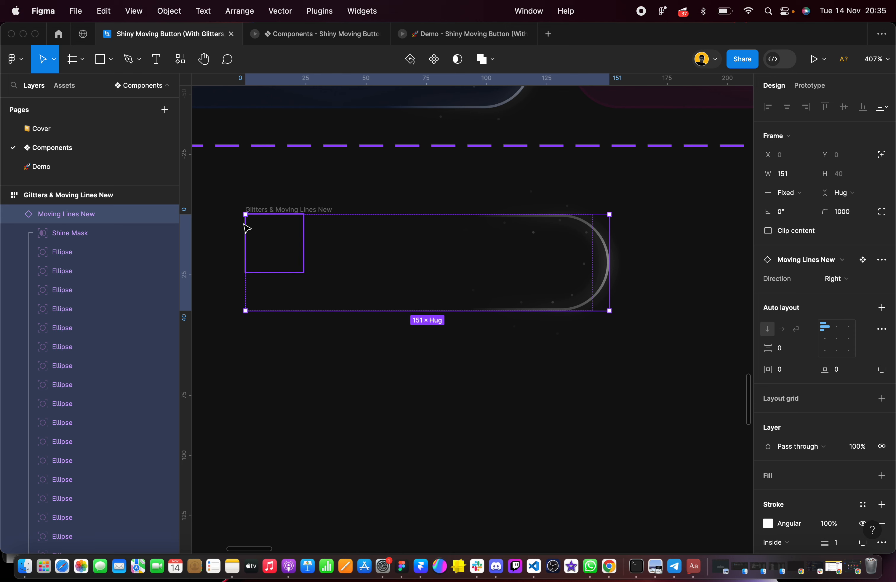
pyautogui.click(216, 193)
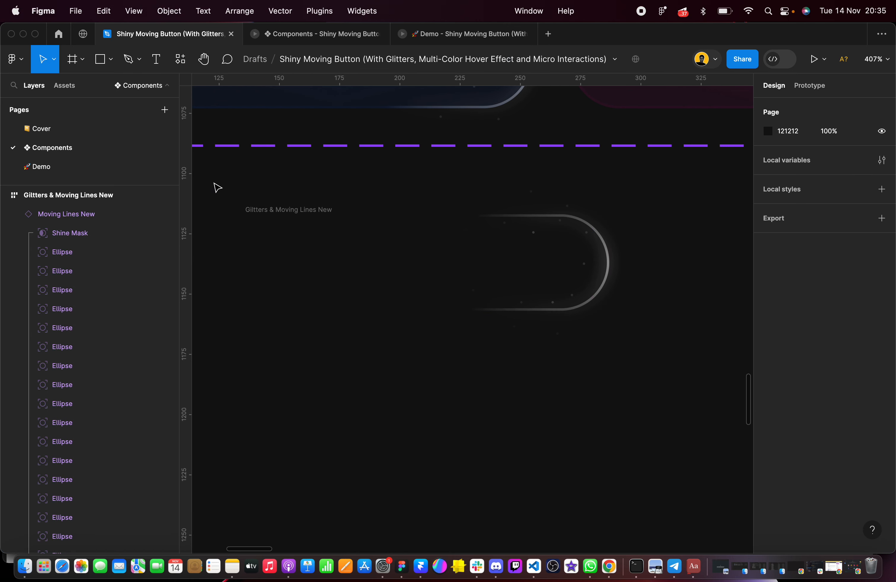
pyautogui.moveTo(212, 182); pyautogui.dragTo(635, 376)
pyautogui.hotkey('shift', 'a')
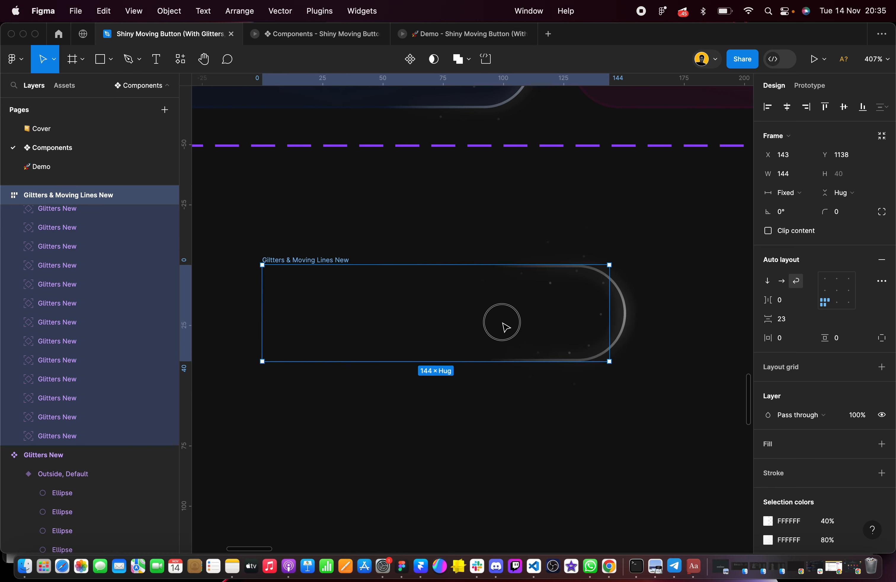
pyautogui.moveTo(537, 268); pyautogui.dragTo(523, 261)
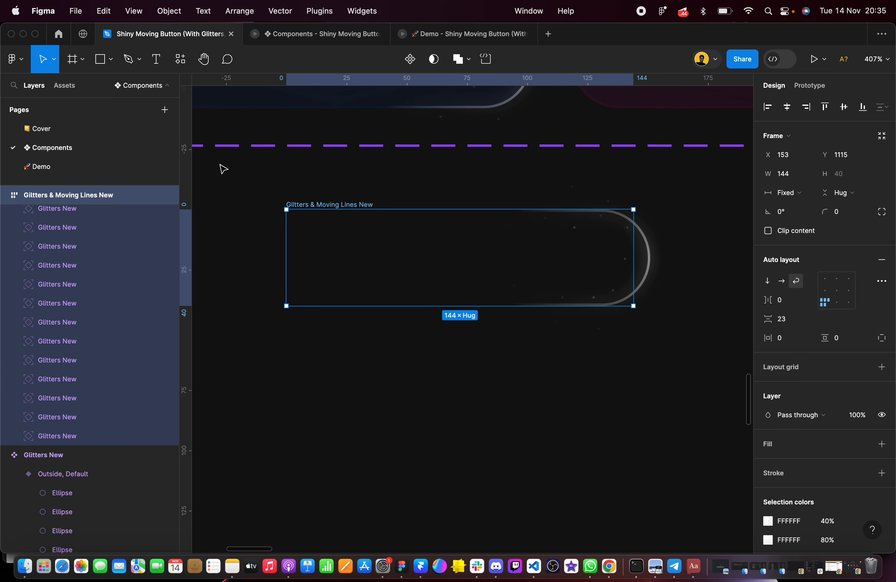
# Cut the Glitters & Moving Lines New frame from the canvas and paste it into the black double-arrow Button frame
pyautogui.moveTo(237, 175); pyautogui.dragTo(738, 366)
pyautogui.press('Delete')
pyautogui.scroll(-10, 556, 323)
pyautogui.hscroll(-15, 555, 322)
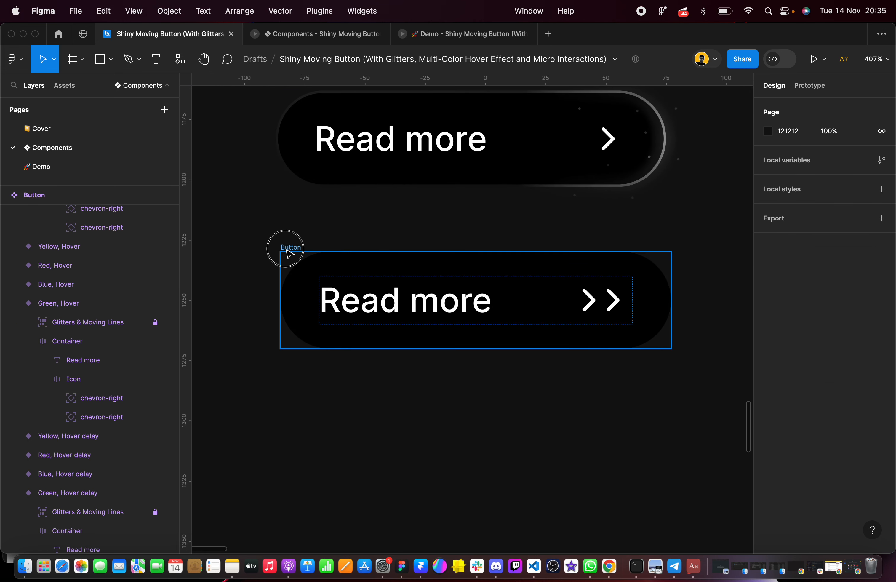
pyautogui.click(286, 248)
pyautogui.hotkey('ctrl', 'v')
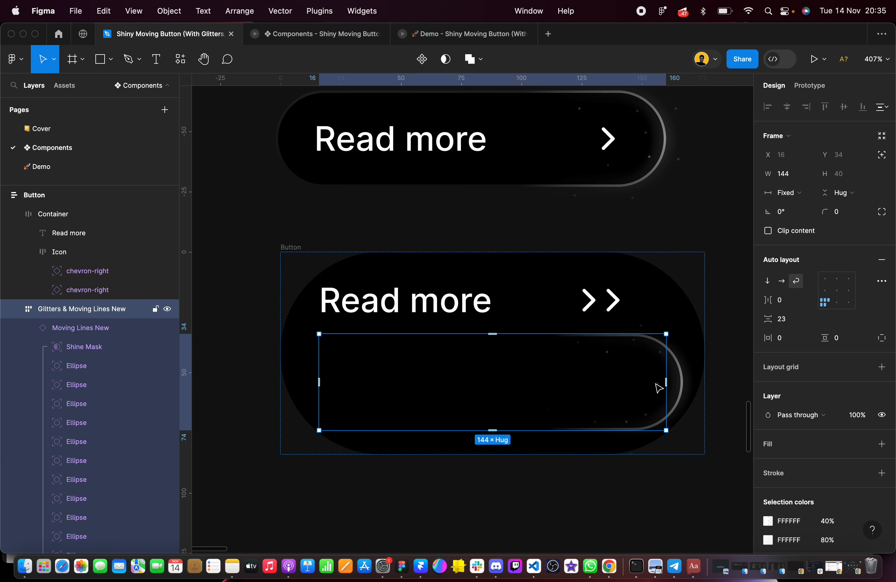
# Give the pasted Glitters & Moving Lines New frame absolute position and align it to the button's vertical centre and left edge
pyautogui.scroll(5, 659, 387)
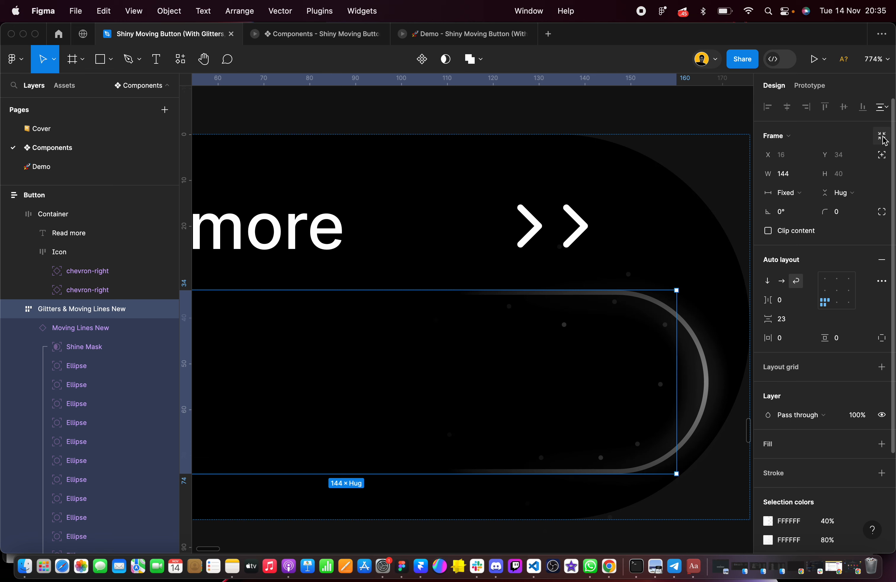
pyautogui.click(883, 155)
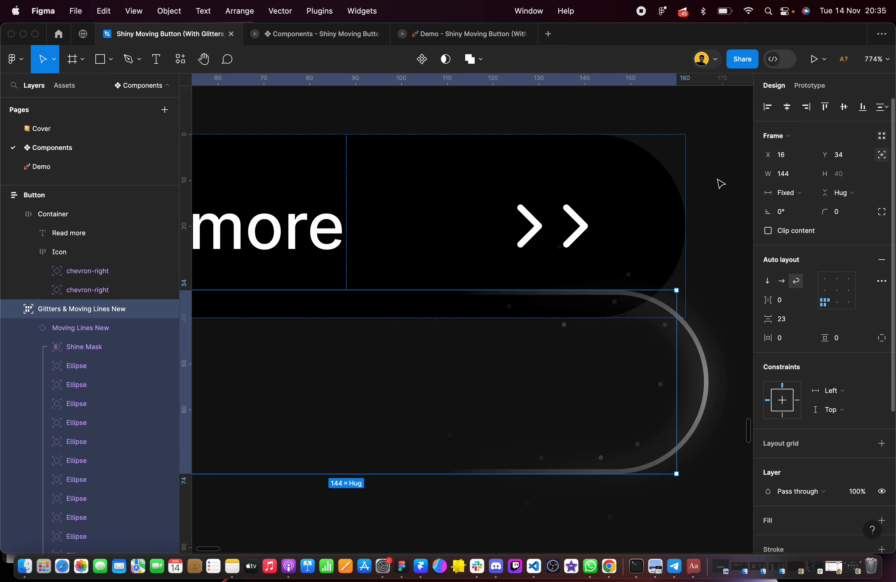
pyautogui.scroll(-10, 574, 209)
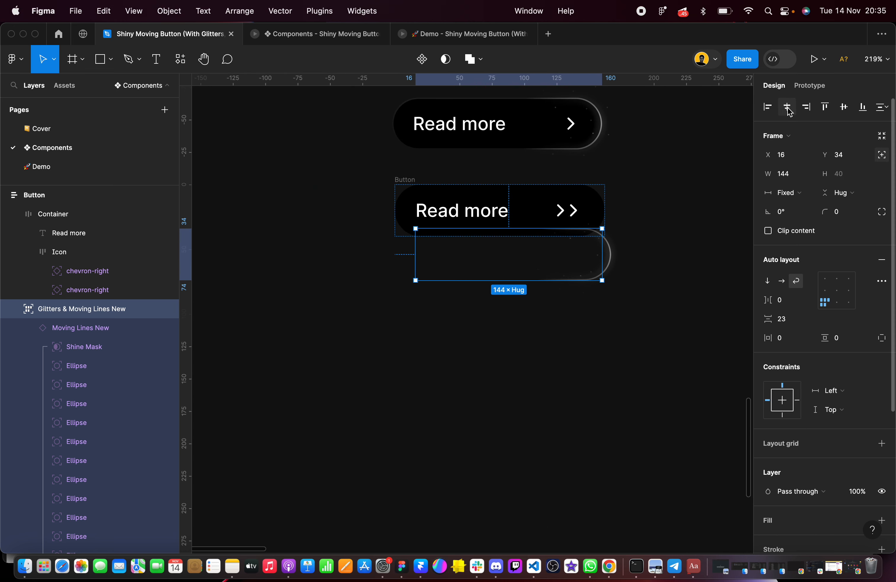
pyautogui.click(848, 109)
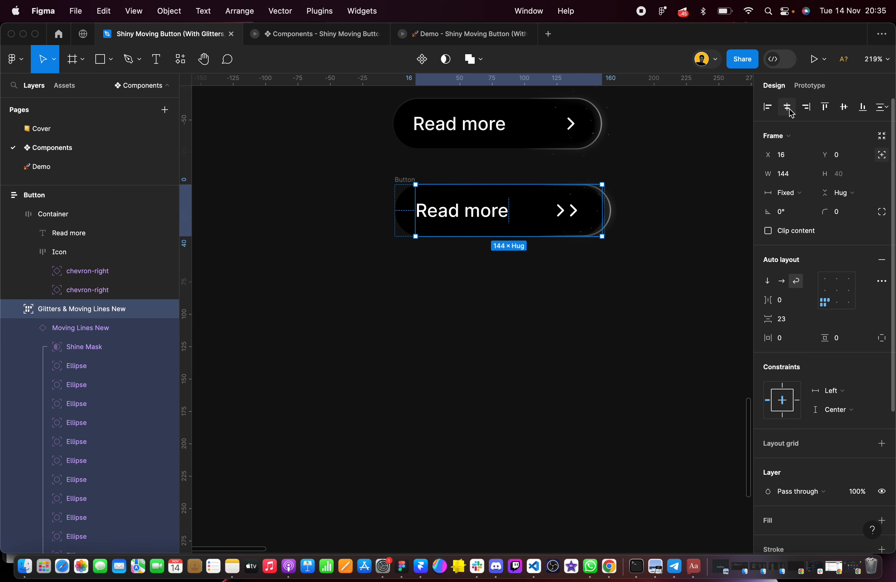
pyautogui.click(768, 107)
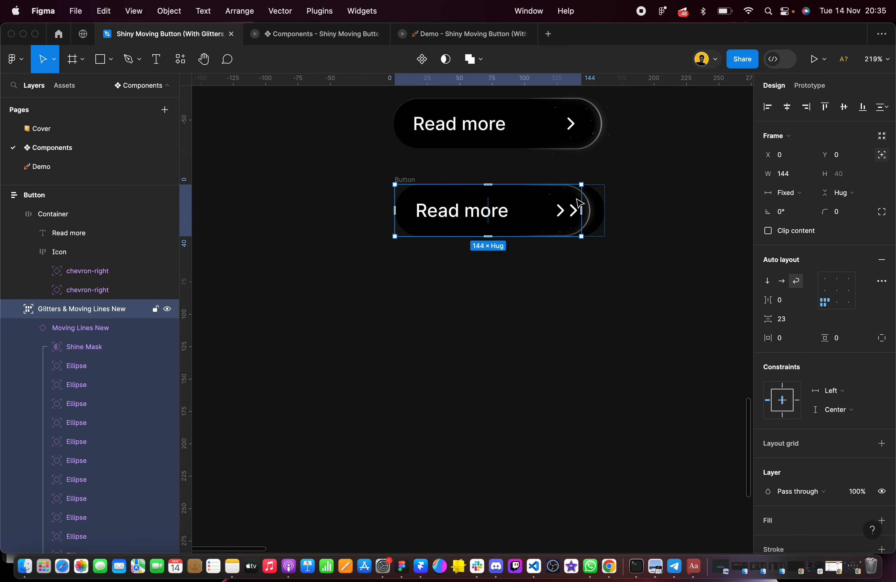
# Widen the Glitters & Moving Lines New frame to 162 and set its constraints to Left and right, Top and bottom
pyautogui.scroll(5, 580, 203)
pyautogui.moveTo(562, 192); pyautogui.dragTo(618, 192)
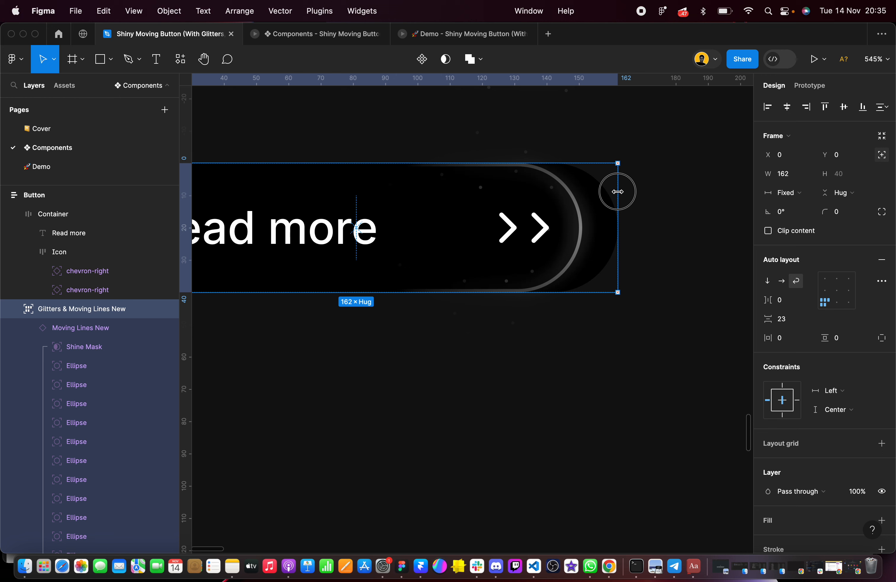
pyautogui.click(833, 391)
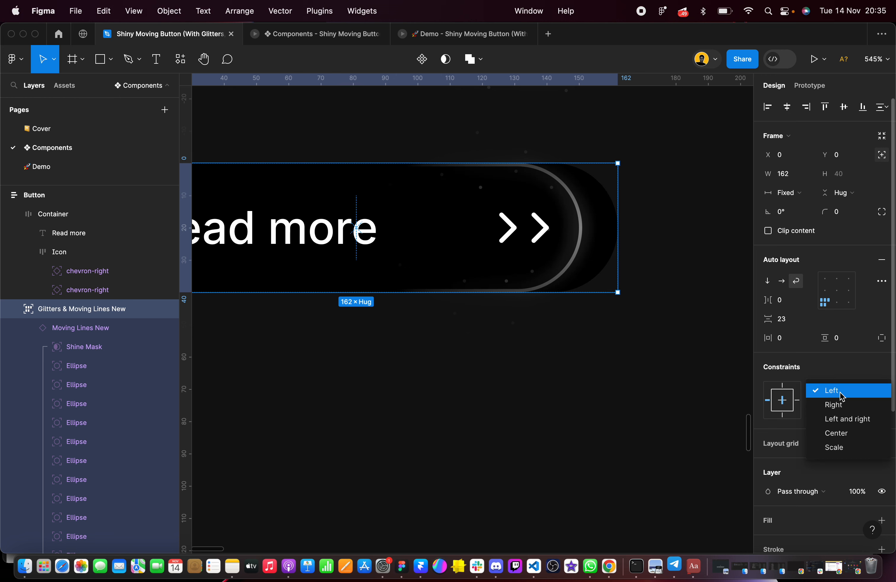
pyautogui.click(840, 418)
pyautogui.click(842, 412)
pyautogui.click(845, 396)
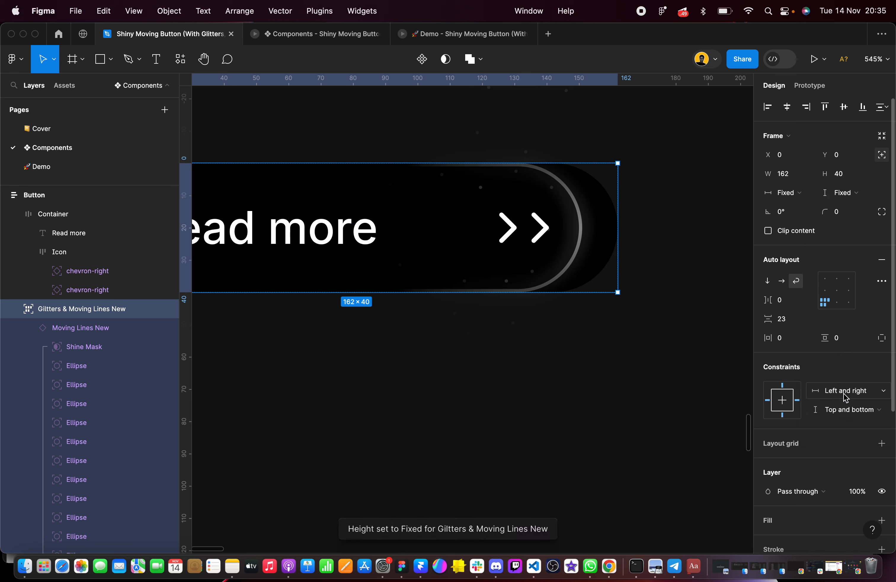
# Set the horizontal resizing of the Moving Lines New instance inside the black double-arrow button to Fill container
pyautogui.click(579, 204)
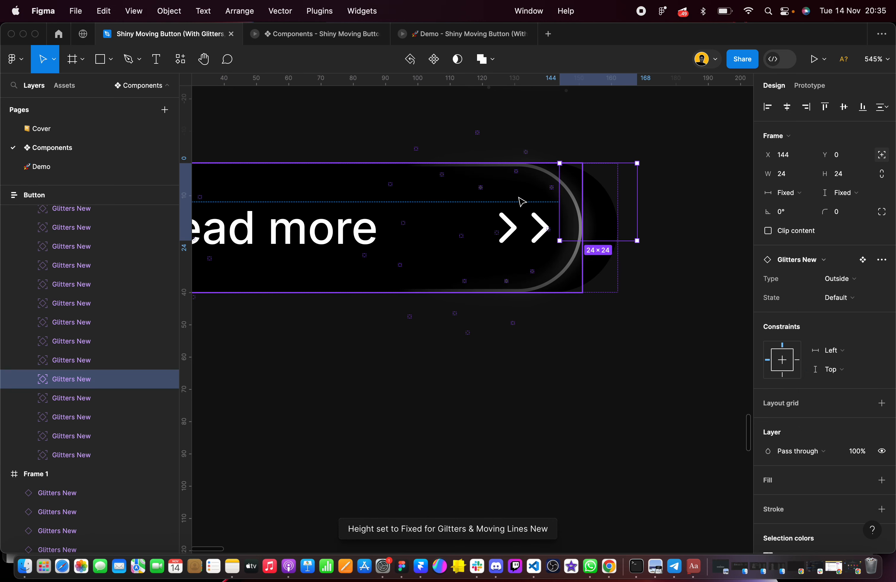
pyautogui.click(530, 194)
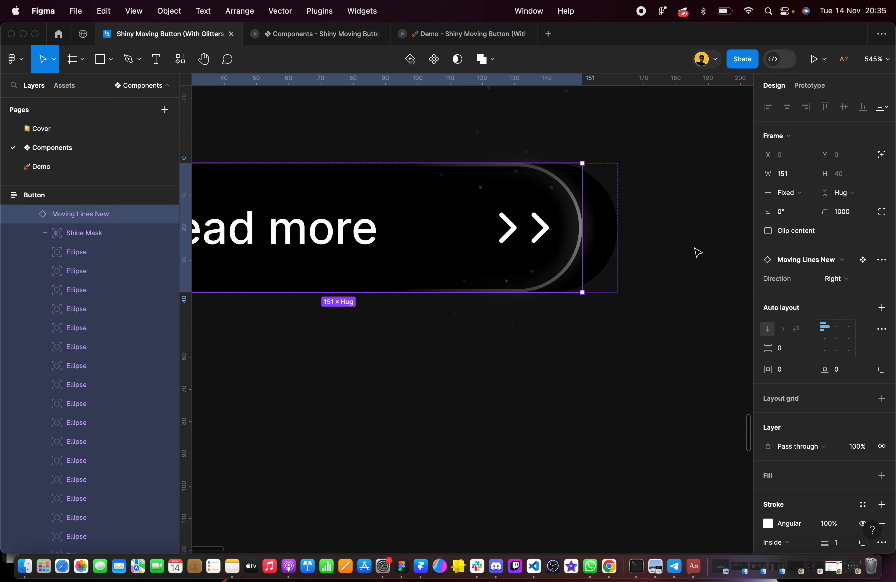
pyautogui.click(799, 193)
pyautogui.click(817, 221)
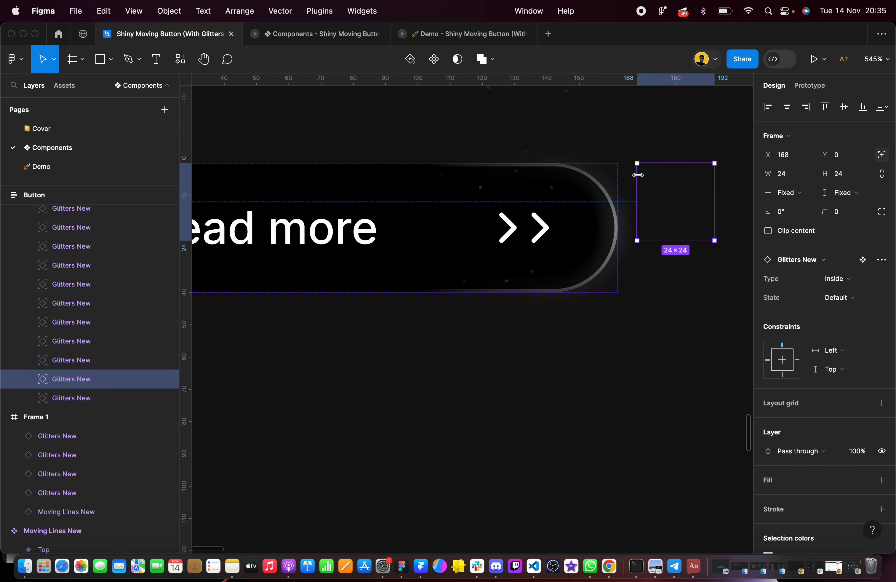
pyautogui.click(640, 135)
# Try widening the Moving Lines New instance past the button's right end to 199 and to 180, undoing each resize
pyautogui.scroll(-5, 640, 135)
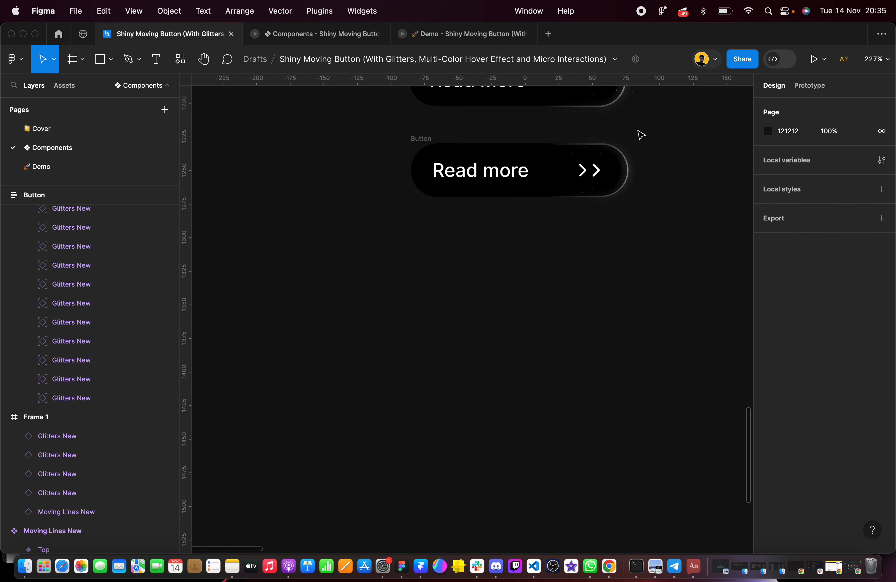
pyautogui.click(435, 147)
pyautogui.moveTo(629, 159); pyautogui.dragTo(679, 158)
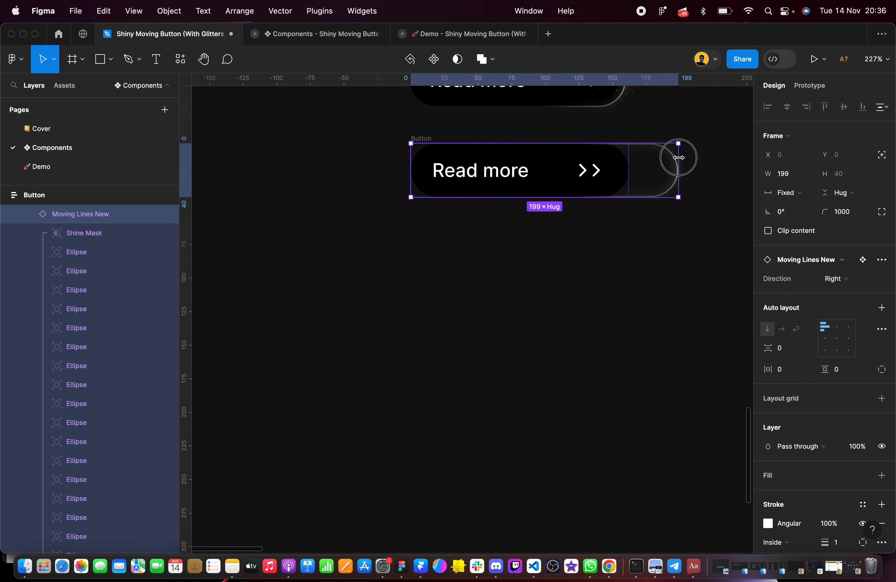
pyautogui.press('super+z')
pyautogui.click(548, 252)
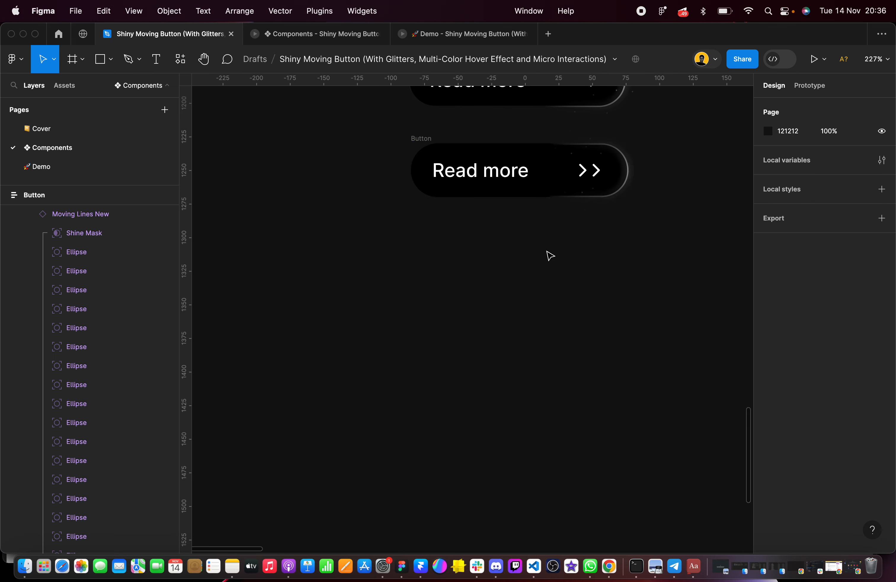
pyautogui.click(420, 144)
pyautogui.moveTo(629, 155); pyautogui.dragTo(655, 155)
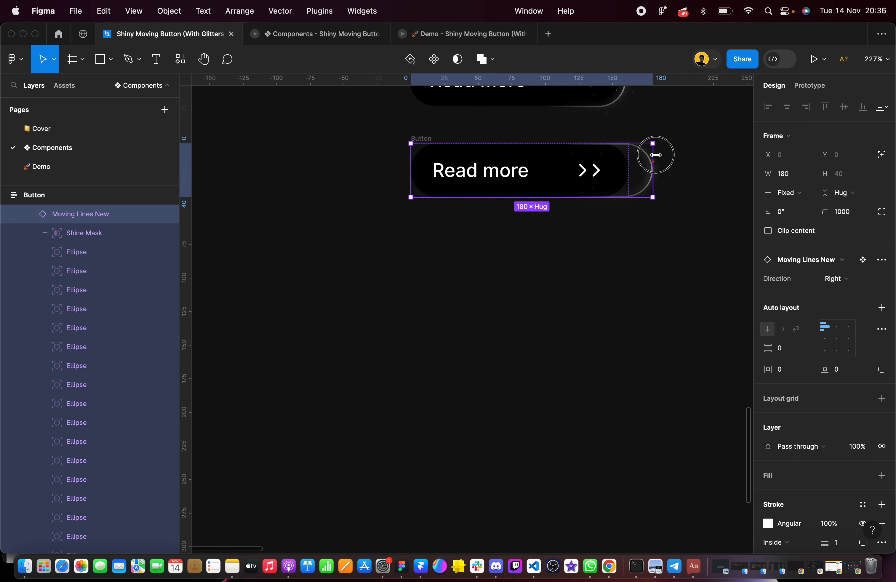
pyautogui.press('super+z')
pyautogui.scroll(5, 529, 177)
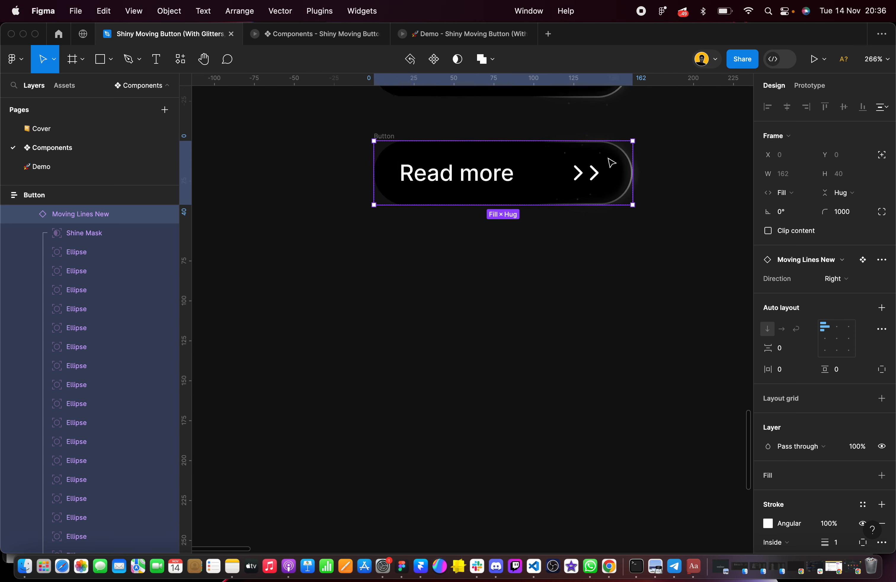
# Reorder the Glitters & Moving Lines New layer so it precedes Container in the Button frame's layer list
pyautogui.scroll(3, 32, 241)
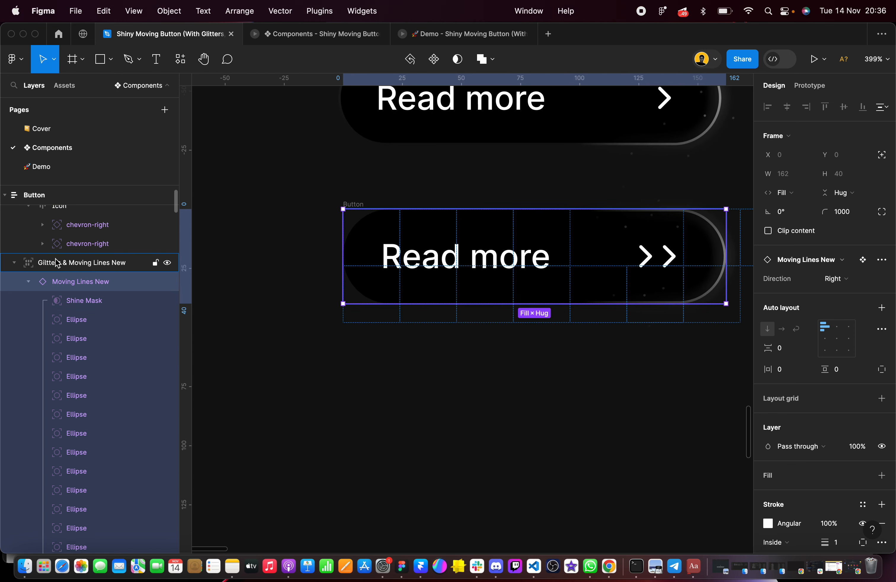
pyautogui.click(136, 265)
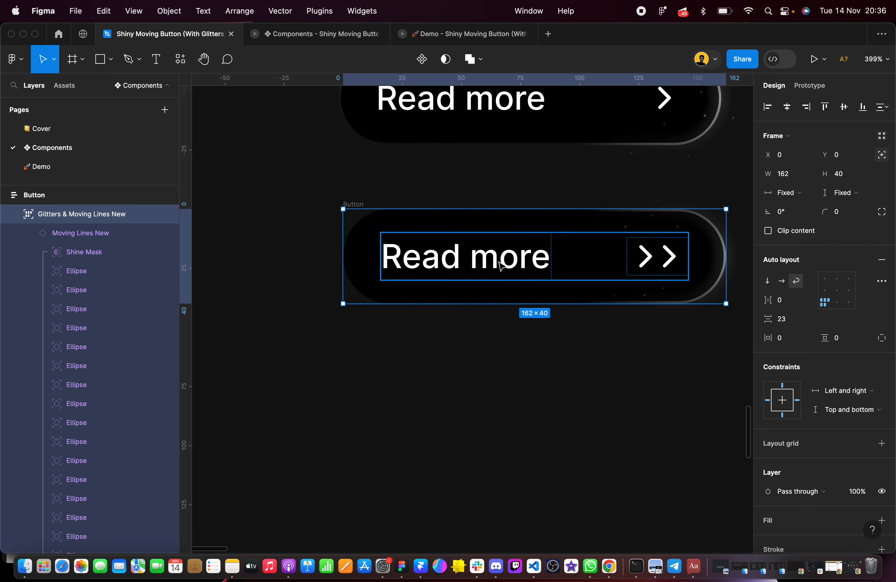
pyautogui.hscroll(2, 497, 262)
# Inspect the double-arrow button's edges and shine against the single-arrow button above it
pyautogui.keyDown('super'); pyautogui.click(324, 176); pyautogui.keyUp('super')
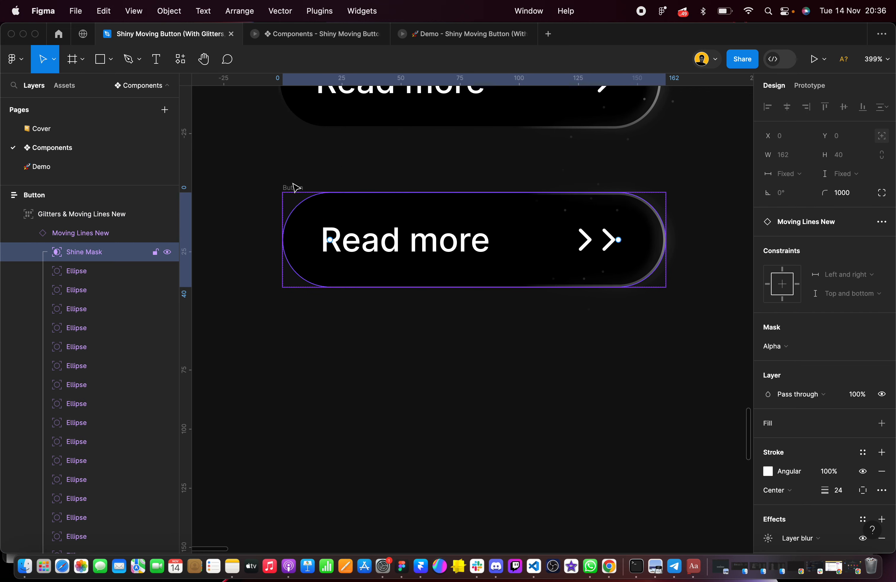
pyautogui.click(287, 147)
pyautogui.click(285, 183)
pyautogui.moveTo(230, 155); pyautogui.dragTo(724, 346)
pyautogui.moveTo(669, 220); pyautogui.dragTo(717, 226)
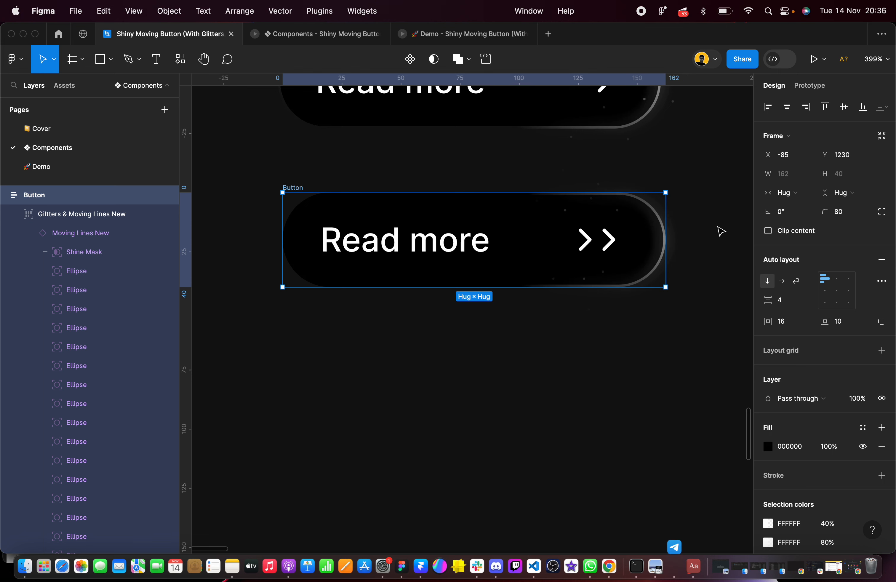
pyautogui.click(654, 365)
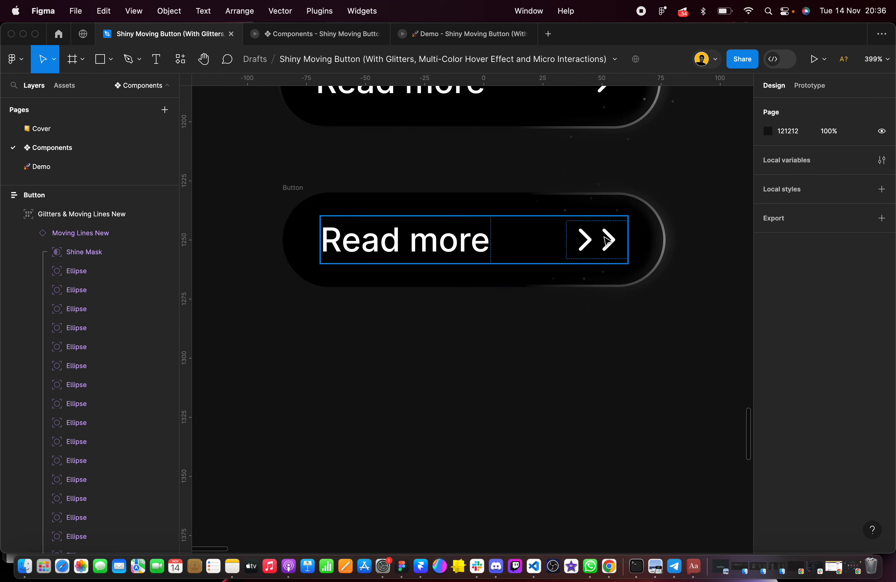
pyautogui.scroll(-3, 524, 277)
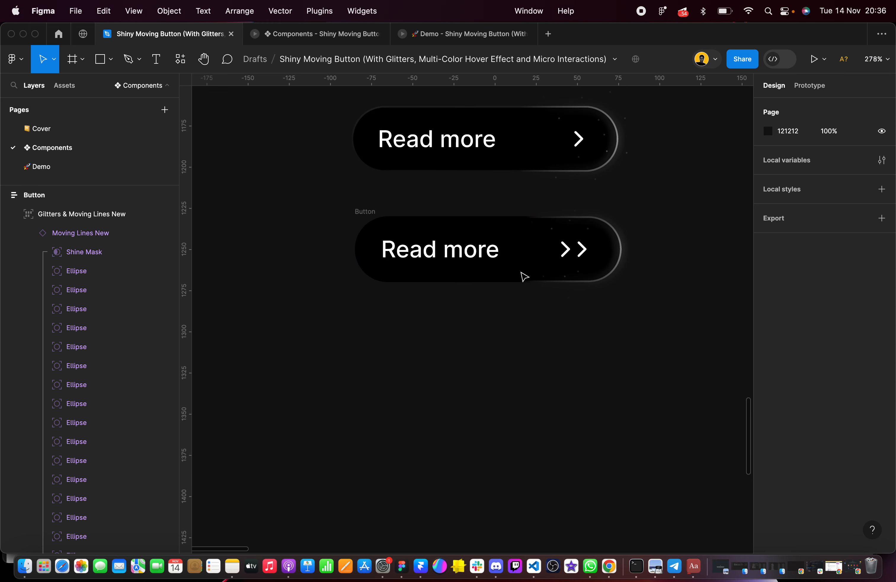
pyautogui.scroll(5, 596, 224)
pyautogui.scroll(1, 610, 134)
pyautogui.hscroll(-1, 610, 134)
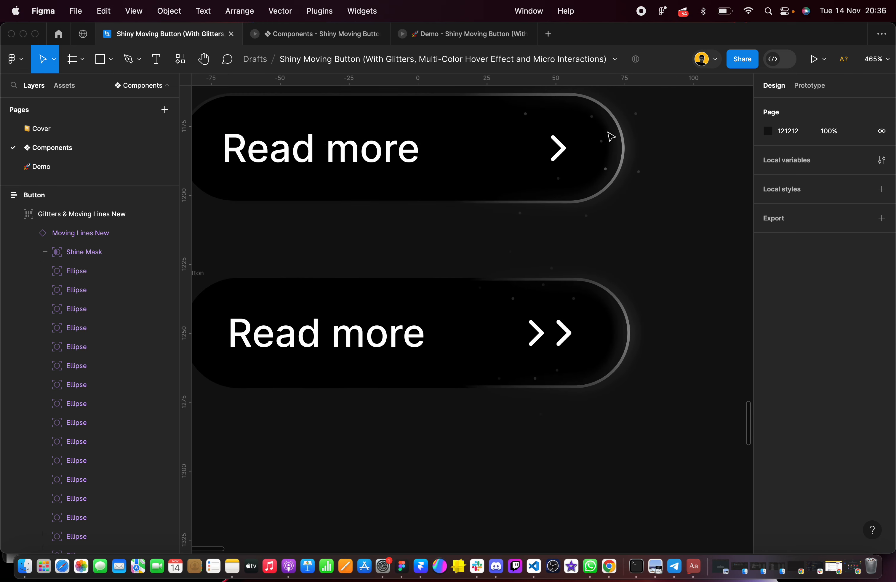
# Examine the double-arrow button's nested layers, including Container, Glitters & Moving Lines New and Shine Mask
pyautogui.click(624, 320)
pyautogui.click(605, 327)
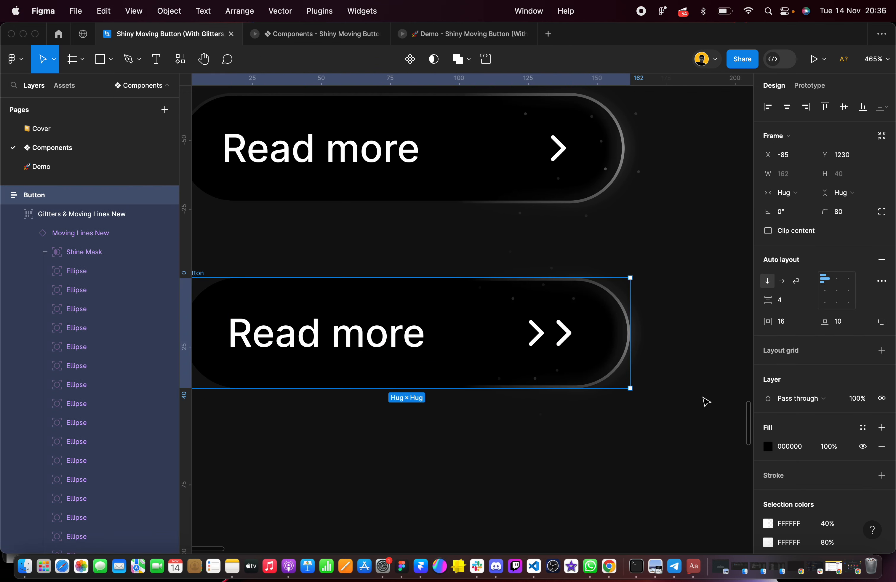
pyautogui.doubleClick(551, 295)
pyautogui.doubleClick(551, 295)
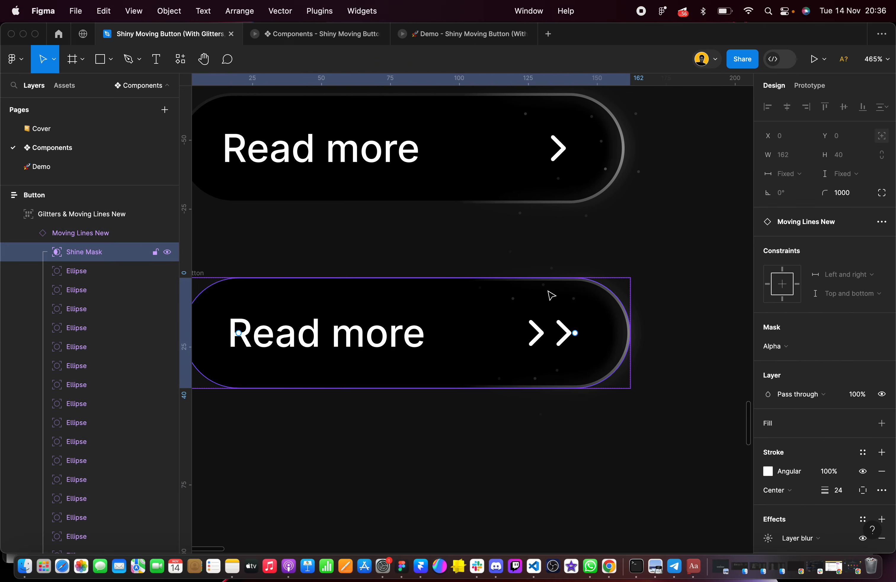
pyautogui.click(553, 308)
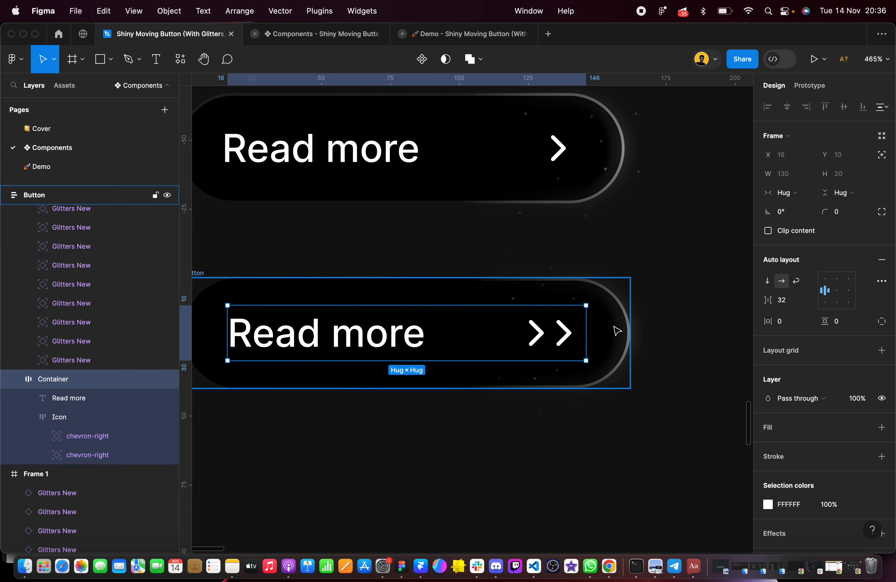
pyautogui.scroll(5, 617, 331)
pyautogui.click(539, 264)
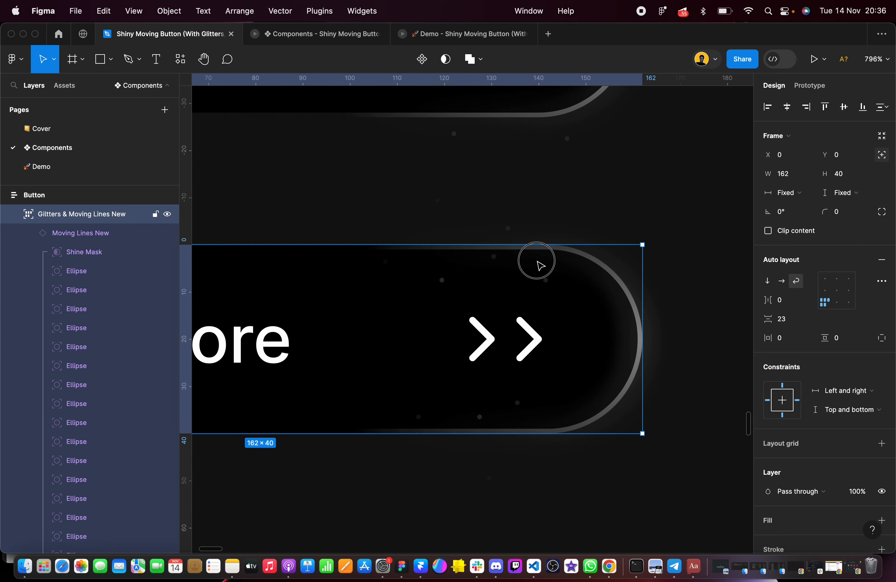
pyautogui.click(537, 266)
pyautogui.click(528, 273)
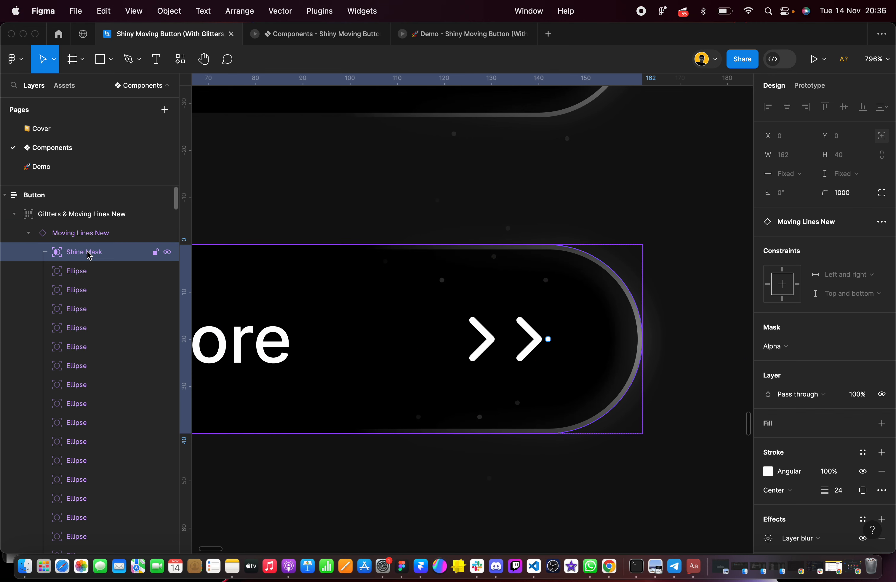
pyautogui.scroll(-5, 345, 218)
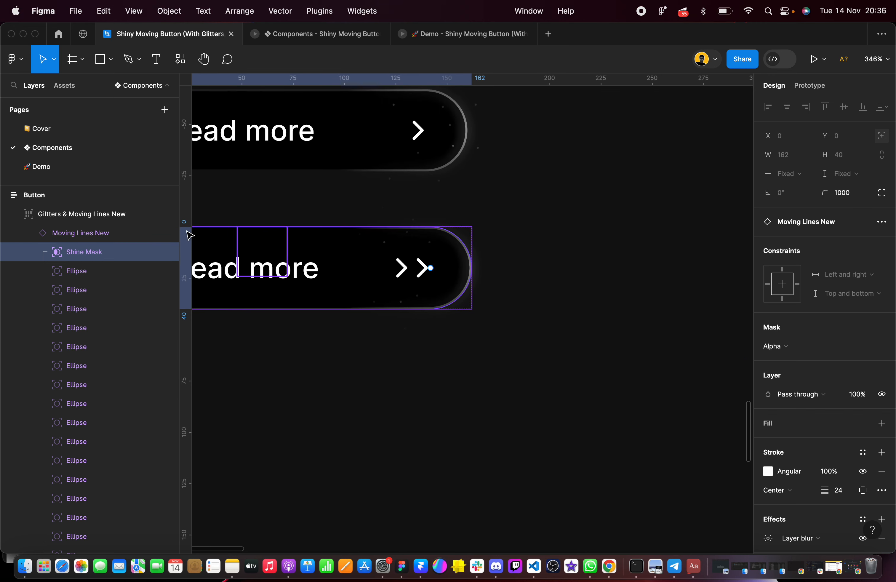
# Go to the main component of the button's Moving Lines New instance to view its Right variant
pyautogui.click(90, 233)
pyautogui.click(861, 263)
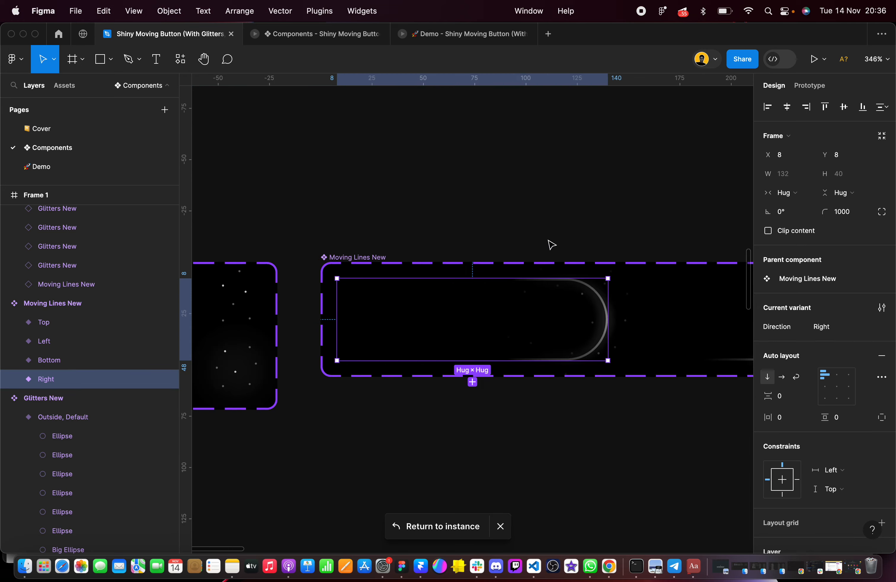
pyautogui.click(539, 200)
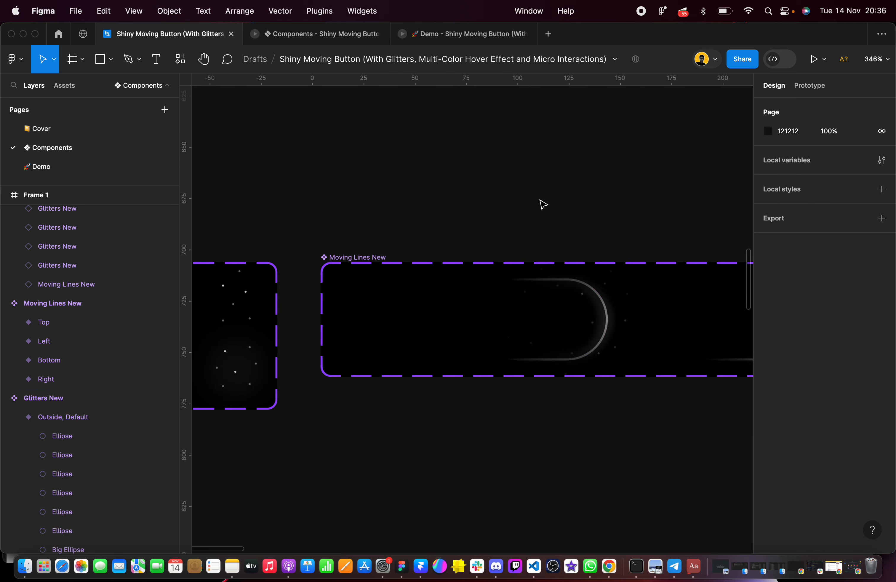
# Return to the double-arrow button and inspect the Shine Mask inside its Moving Lines New instance up close
pyautogui.scroll(-15, 540, 201)
pyautogui.scroll(-5, 541, 200)
pyautogui.scroll(-3, 541, 202)
pyautogui.scroll(5, 531, 245)
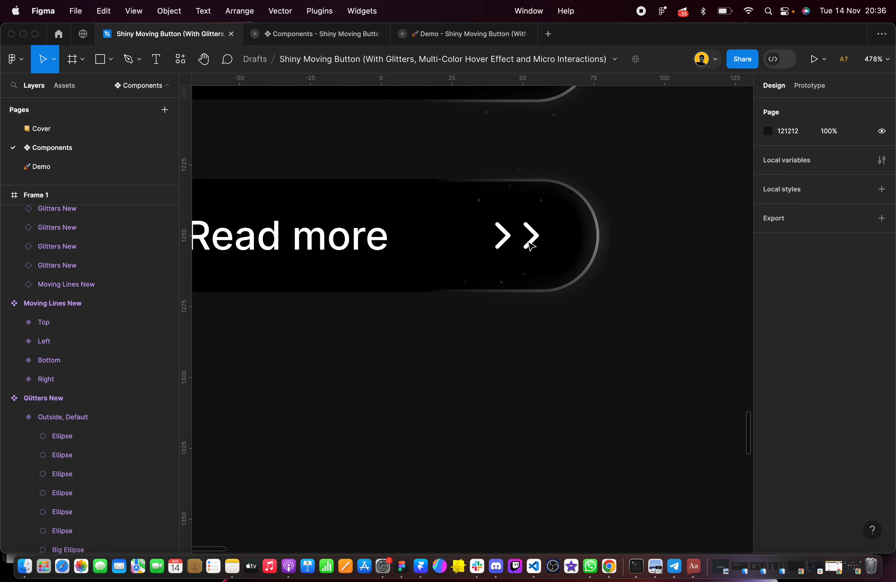
pyautogui.scroll(3, 595, 232)
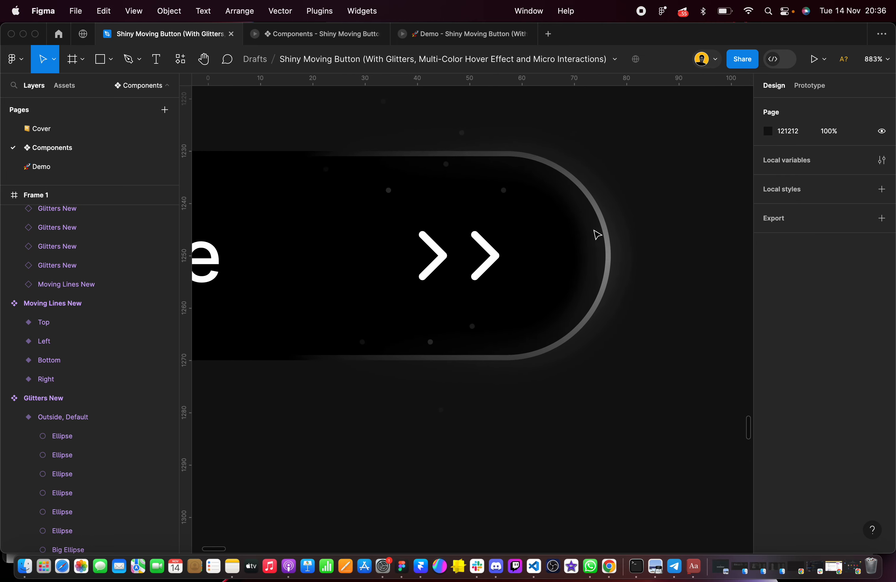
pyautogui.click(480, 194)
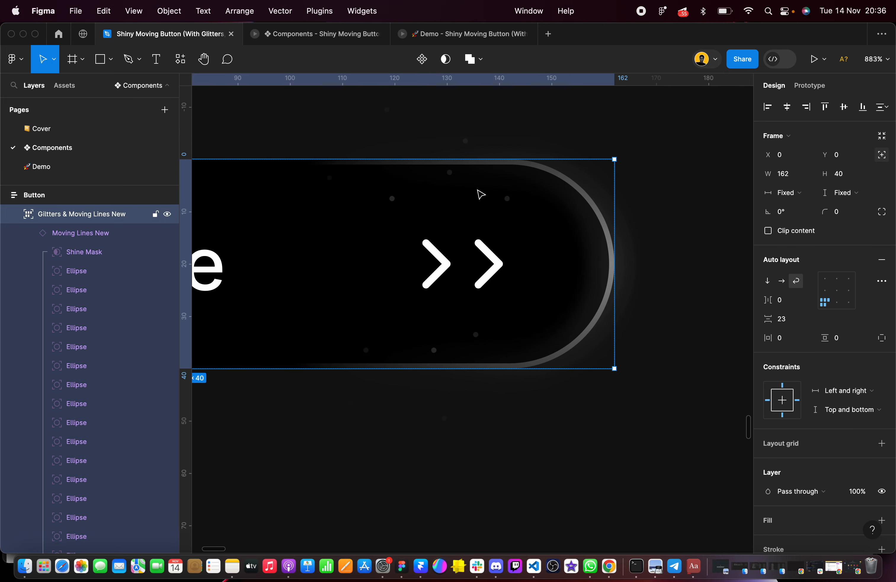
pyautogui.click(66, 234)
pyautogui.click(85, 252)
pyautogui.scroll(-6, 418, 286)
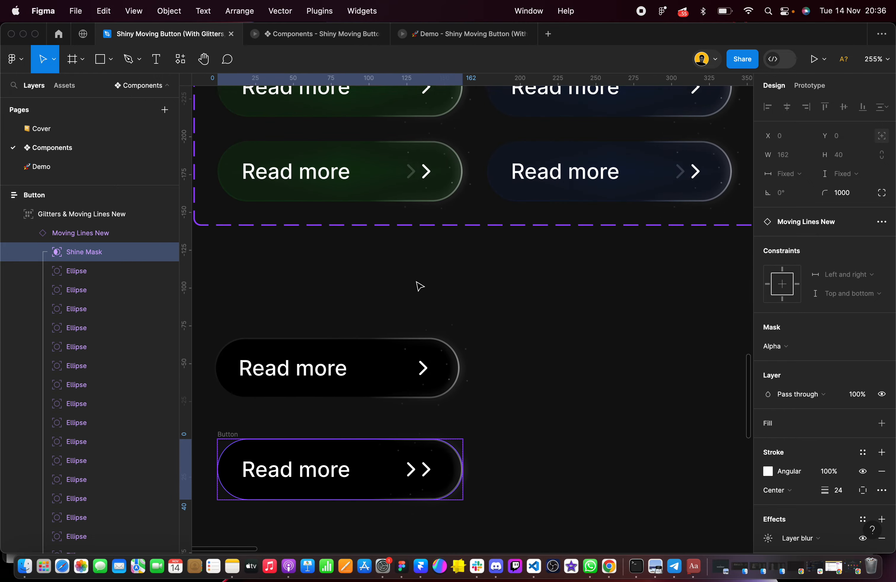
# Expand the Right variant of the Moving Lines New component and check its Shine Mask's size and constraints
pyautogui.scroll(15, 418, 286)
pyautogui.hscroll(5, 418, 286)
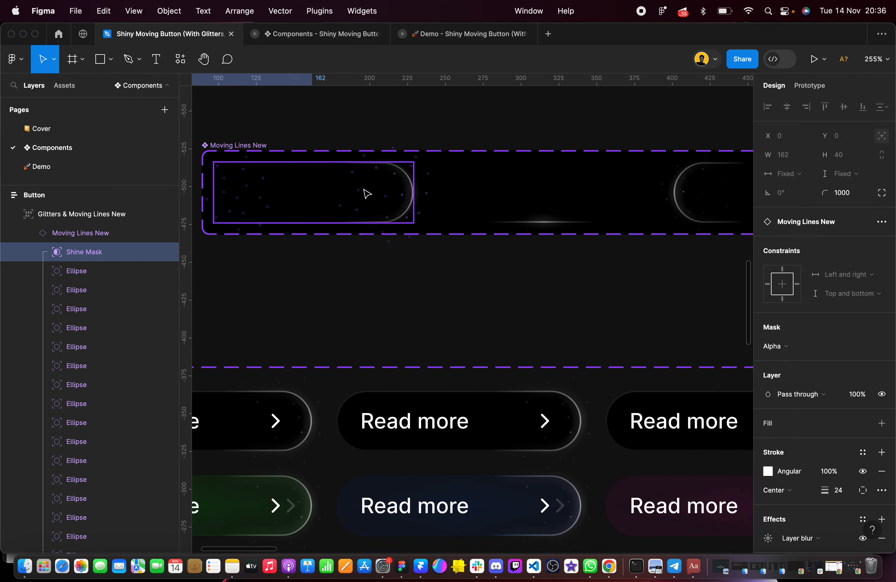
pyautogui.scroll(-5, 367, 193)
pyautogui.scroll(10, 367, 194)
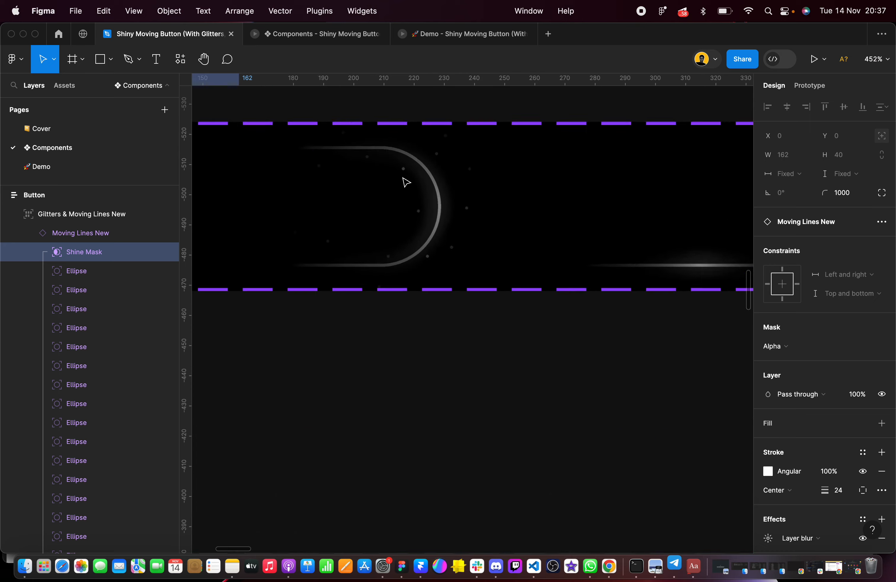
pyautogui.scroll(2, 403, 179)
pyautogui.click(405, 177)
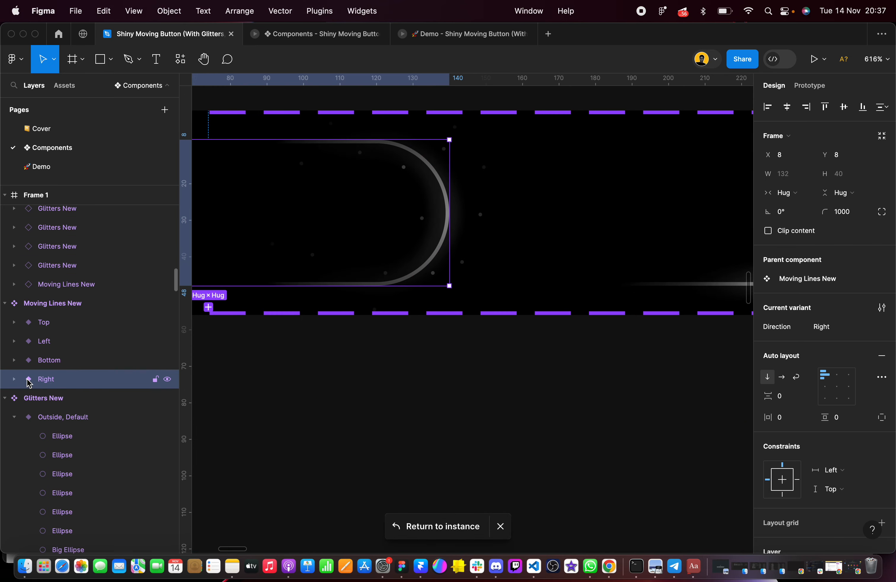
pyautogui.click(14, 380)
pyautogui.click(80, 404)
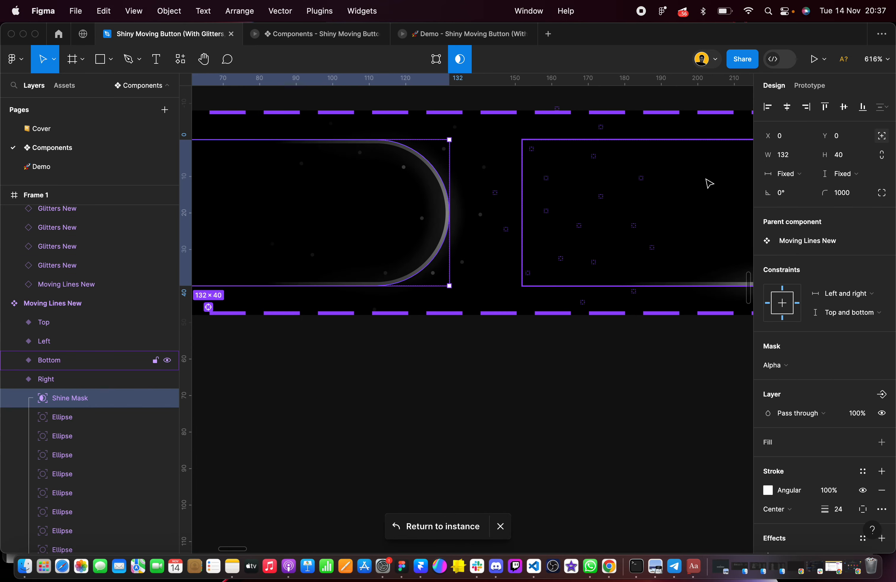
pyautogui.click(790, 175)
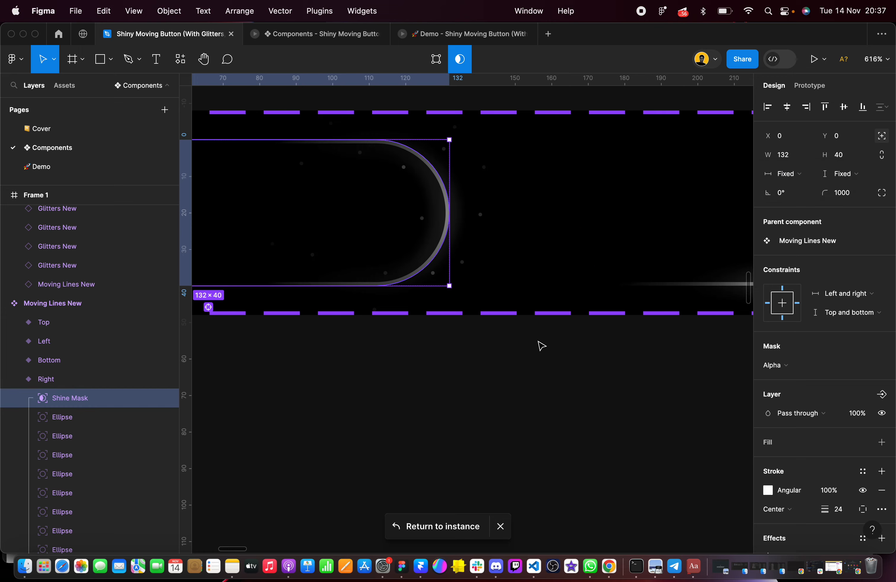
# Go back to the double-arrow button and select the Shine Mask in its Moving Lines New instance
pyautogui.scroll(-5, 538, 344)
pyautogui.scroll(-15, 538, 344)
pyautogui.click(530, 411)
pyautogui.scroll(-15, 529, 409)
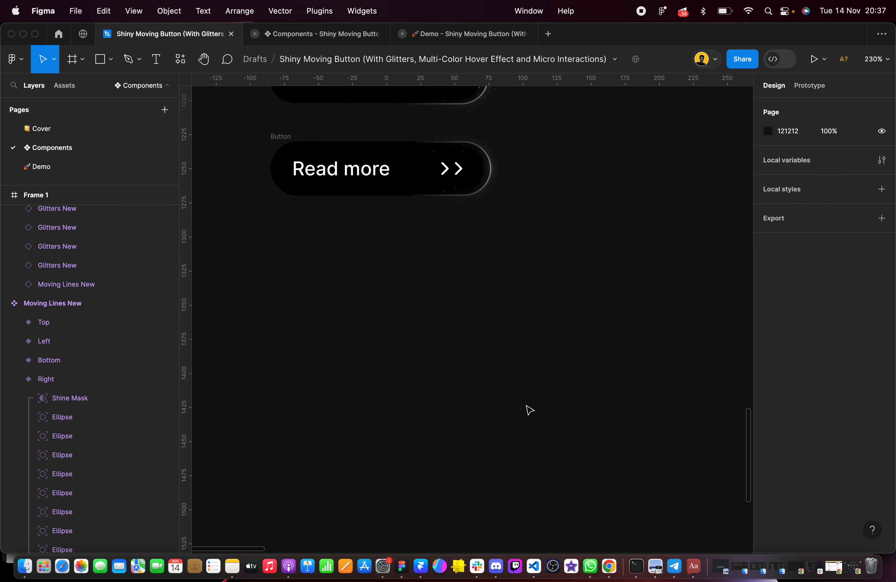
pyautogui.scroll(5, 473, 367)
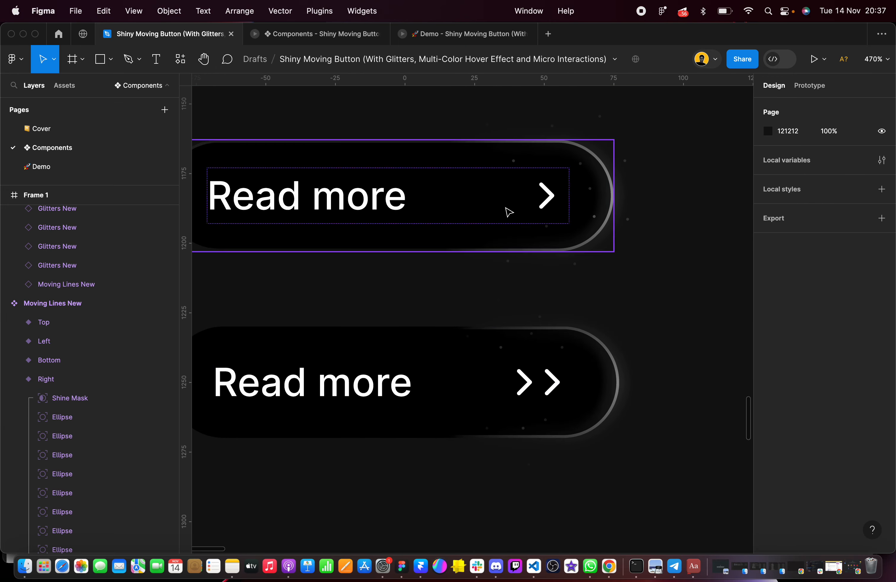
pyautogui.click(484, 354)
pyautogui.click(73, 253)
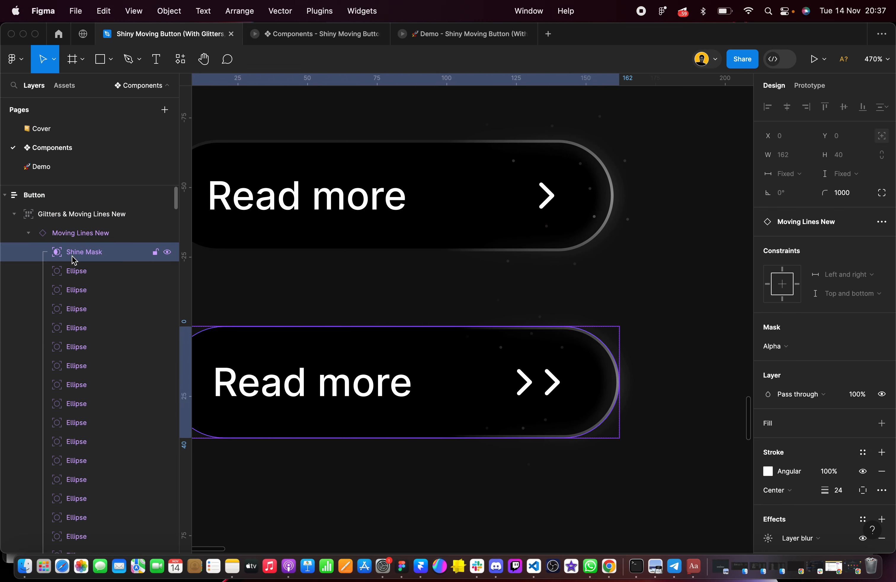
# Compare the shine and glitter dots at the arrow ends of the single-arrow and double-arrow buttons
pyautogui.click(314, 266)
pyautogui.scroll(-3, 314, 267)
pyautogui.scroll(5, 314, 266)
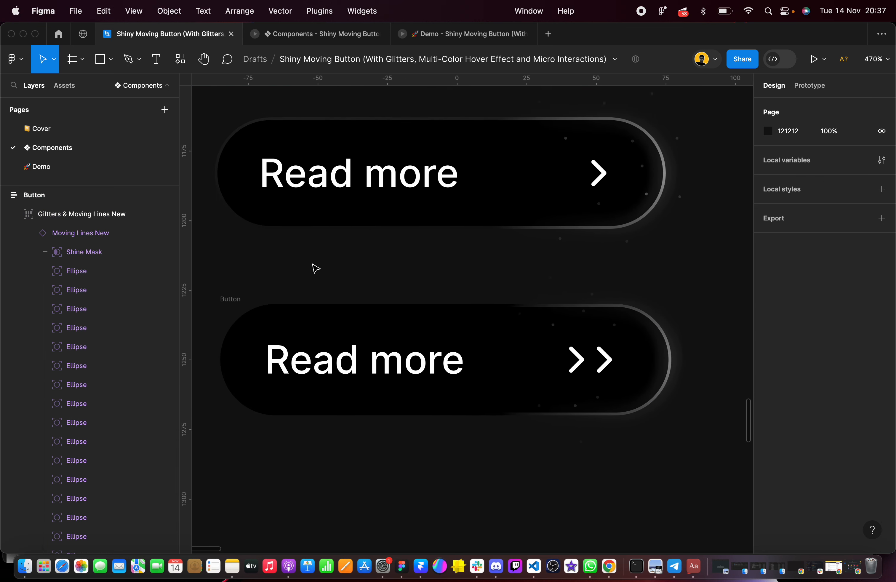
pyautogui.scroll(-2, 316, 268)
pyautogui.hscroll(1, 316, 267)
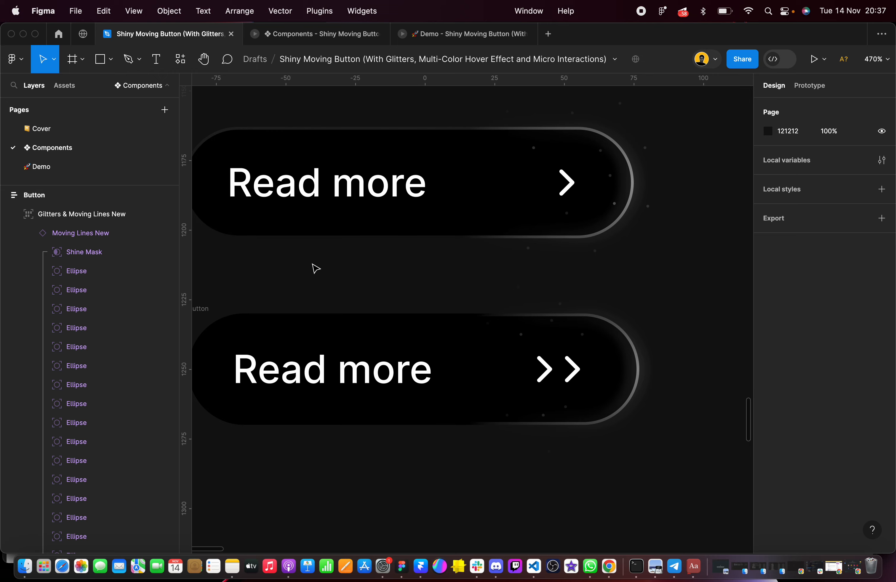
pyautogui.scroll(-5, 315, 268)
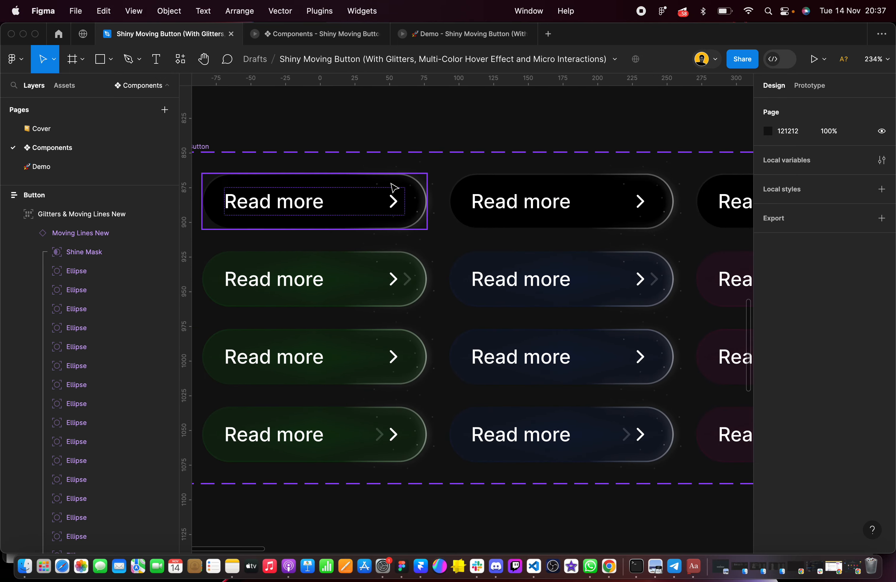
# Inspect the Glitters instances nested in the Green, Default button variant's Glitters & Moving Lines group and their constraints
pyautogui.scroll(8, 428, 209)
pyautogui.click(460, 199)
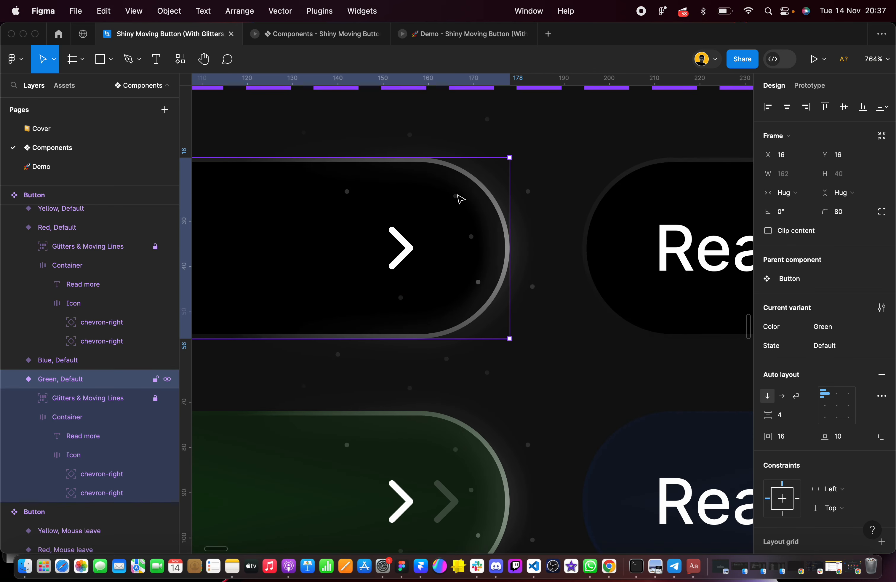
pyautogui.click(28, 398)
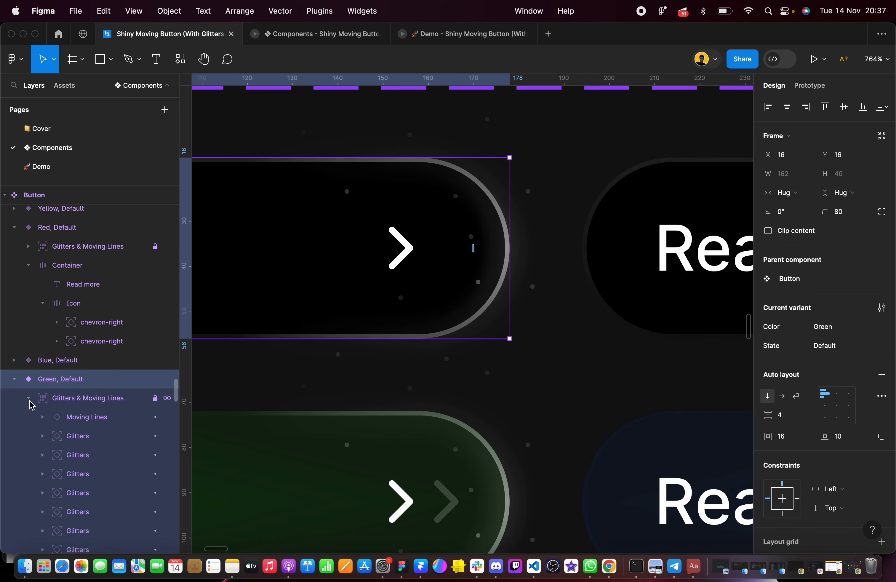
pyautogui.click(123, 439)
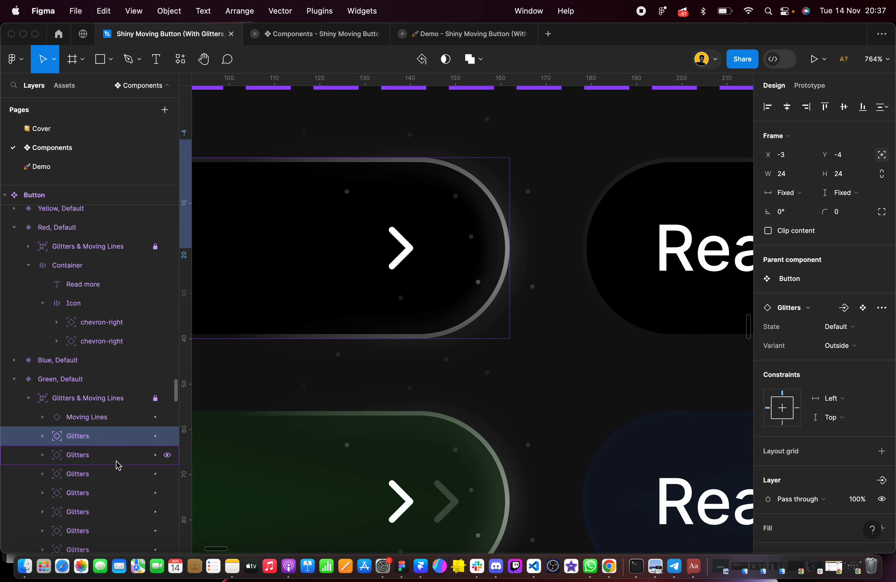
pyautogui.scroll(-10, 107, 474)
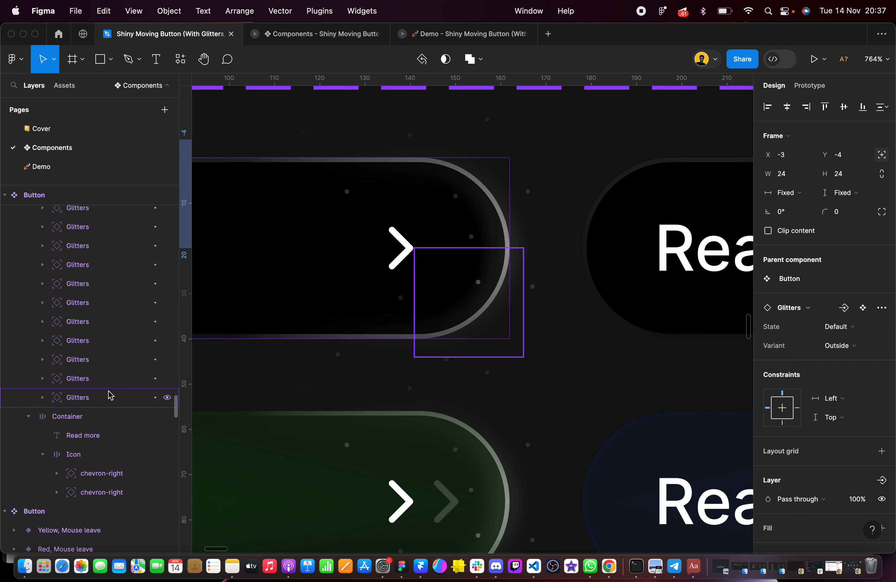
pyautogui.click(96, 379)
pyautogui.scroll(10, 76, 416)
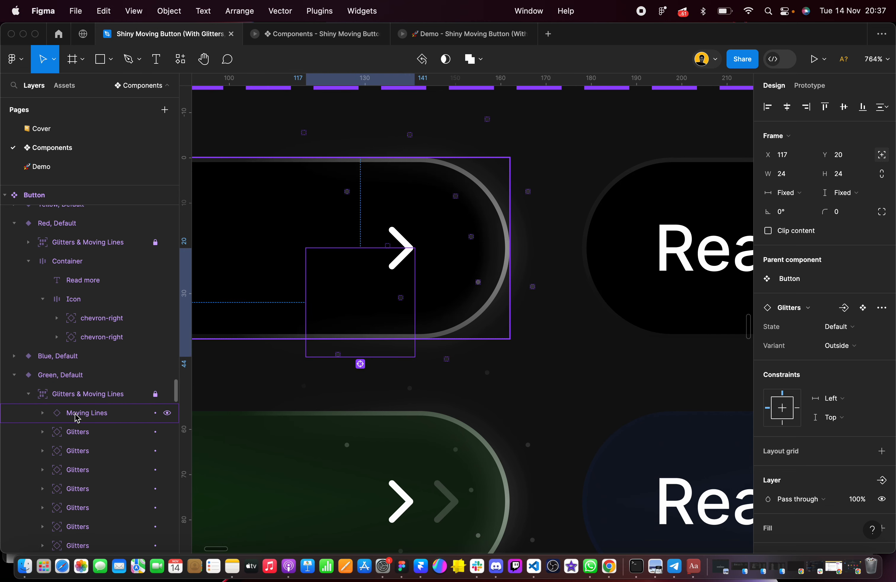
pyautogui.click(28, 369)
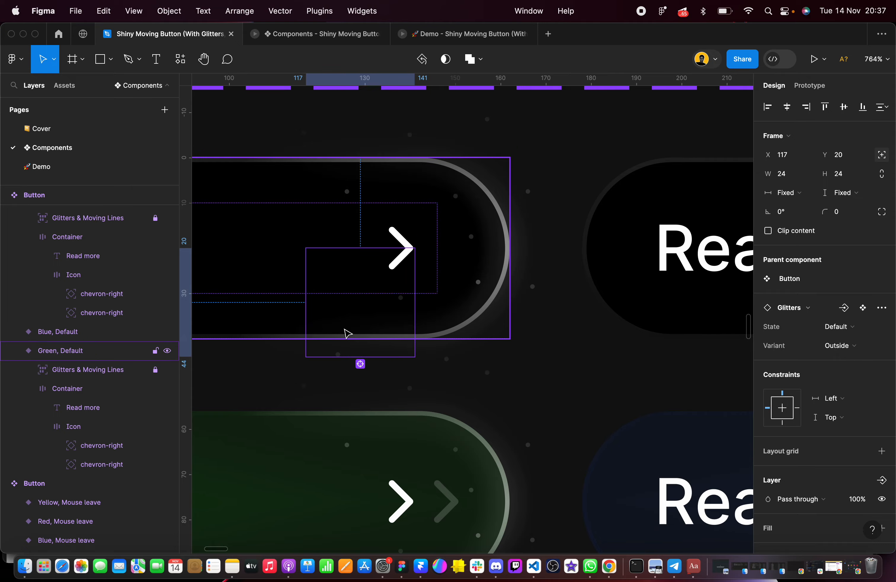
# Open the Right variant of the original Moving Lines component and check the constraints of its first Vector dot
pyautogui.scroll(-5, 345, 333)
pyautogui.scroll(-6, 345, 336)
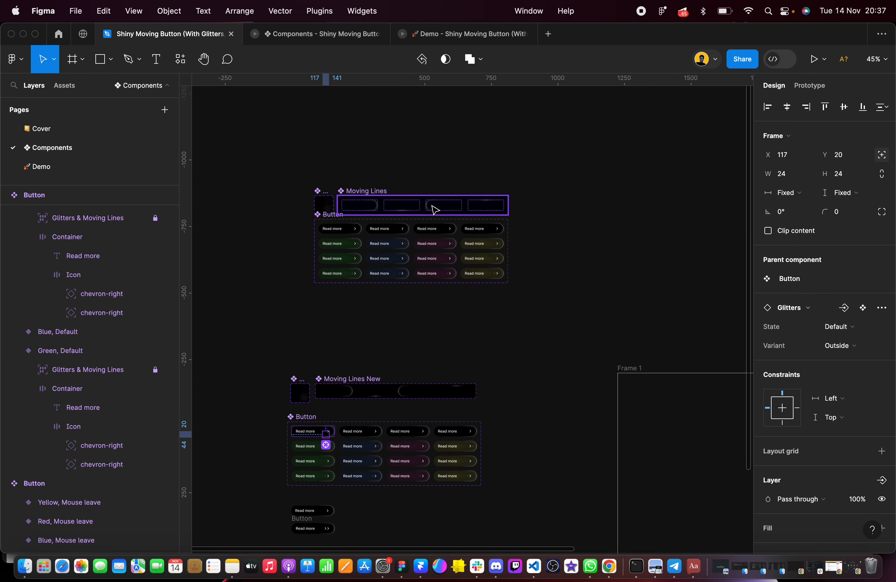
pyautogui.scroll(5, 423, 202)
pyautogui.scroll(3, 408, 195)
pyautogui.click(373, 235)
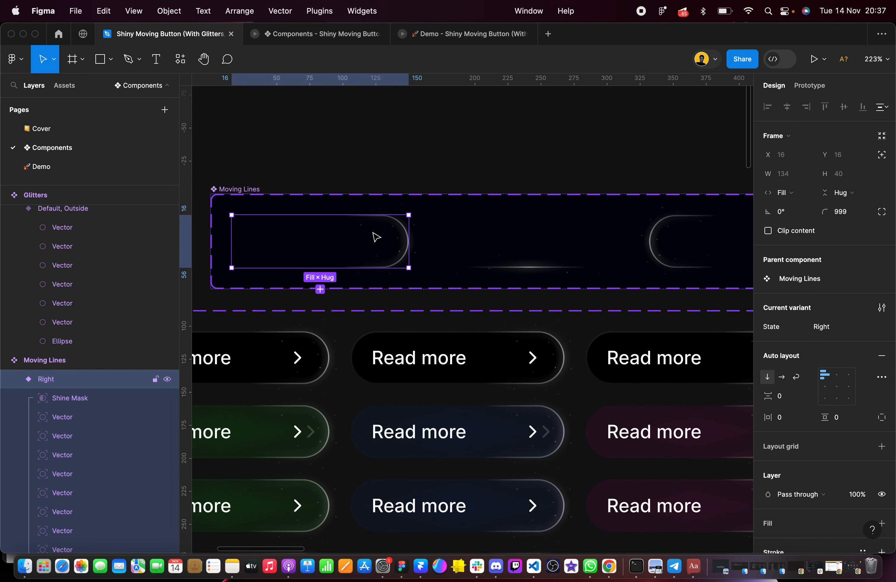
pyautogui.scroll(5, 376, 236)
pyautogui.click(92, 417)
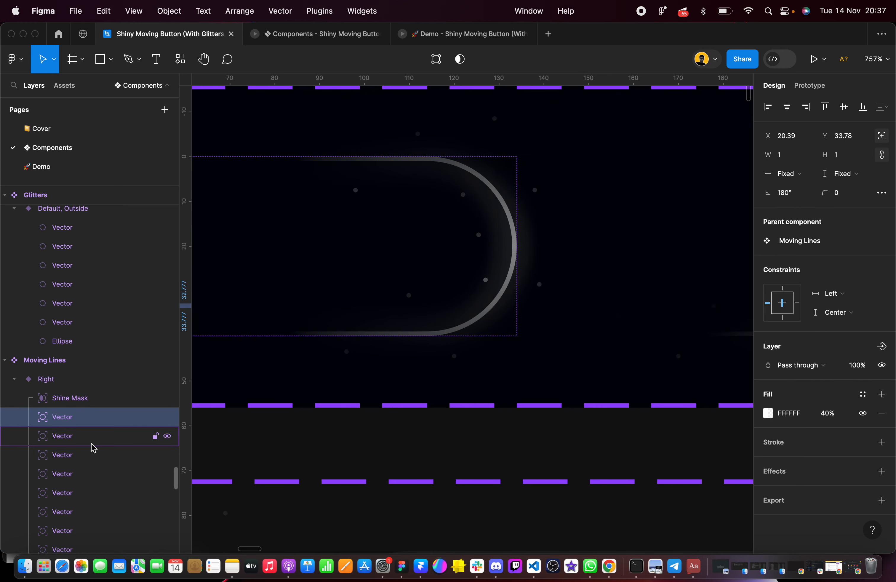
# Check the constraints of the Vector dot just outside the rounded shine end in the same Right variant
pyautogui.scroll(-3, 92, 447)
pyautogui.scroll(-6, 93, 447)
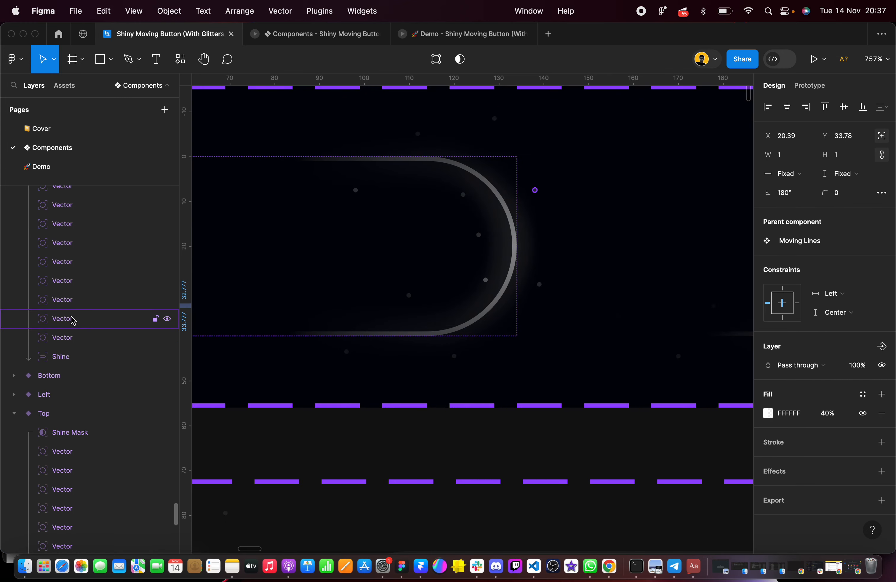
pyautogui.click(71, 319)
pyautogui.scroll(-5, 491, 254)
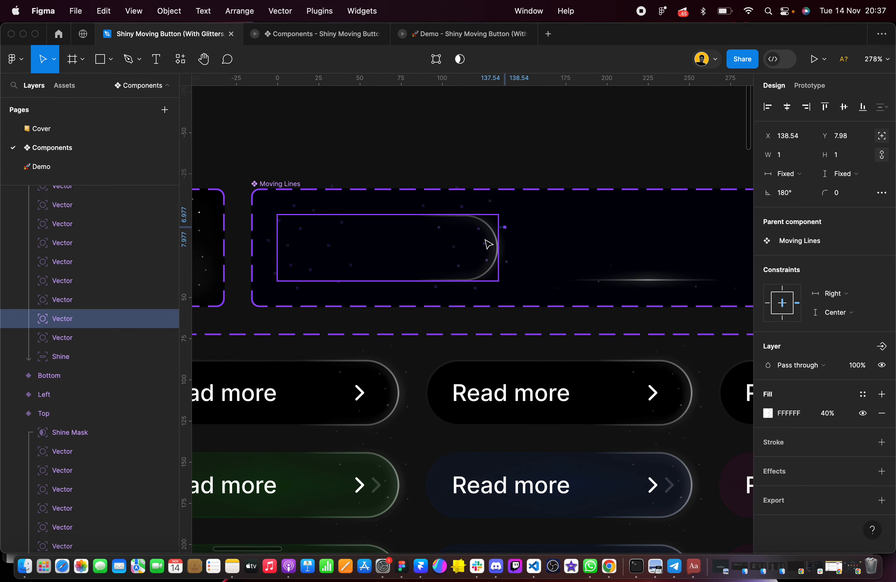
pyautogui.scroll(5, 488, 244)
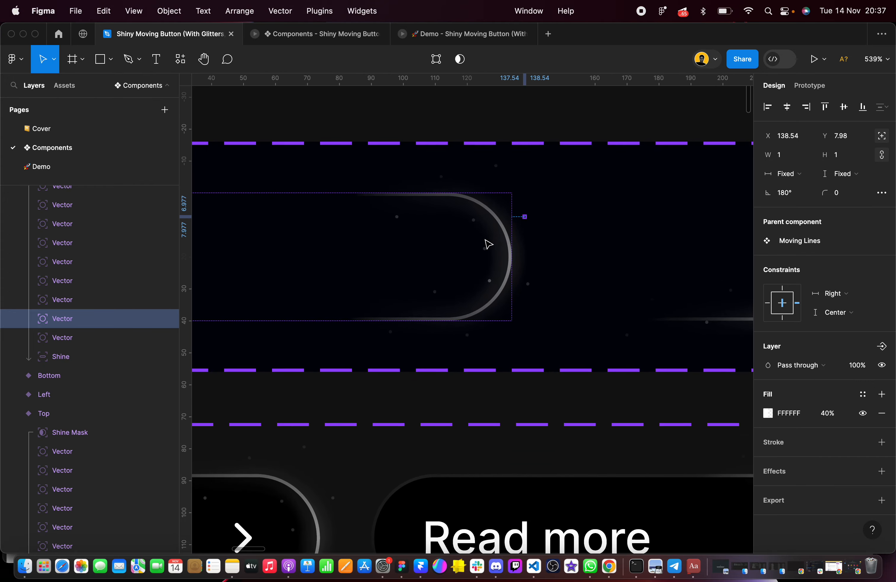
pyautogui.hscroll(1, 556, 251)
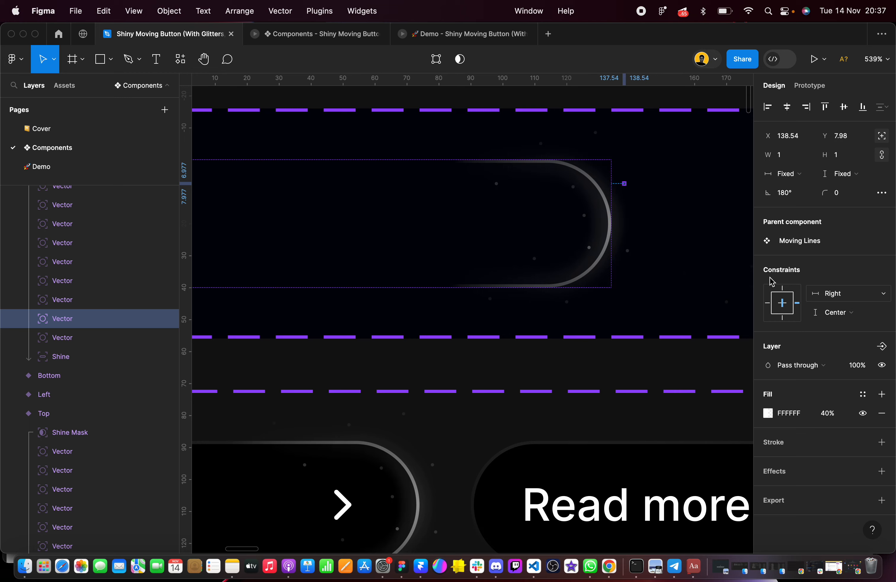
pyautogui.hscroll(-6, 574, 232)
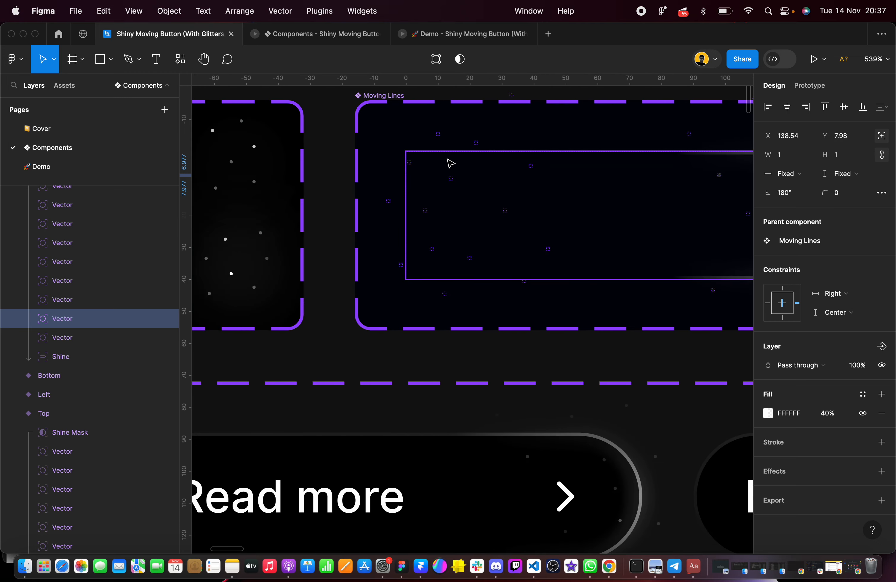
# Stretch the single-arrow button instance to a width of 191 to test its resizing, and restore its width to Hug
pyautogui.scroll(-10, 450, 163)
pyautogui.scroll(-4, 491, 303)
pyautogui.click(516, 456)
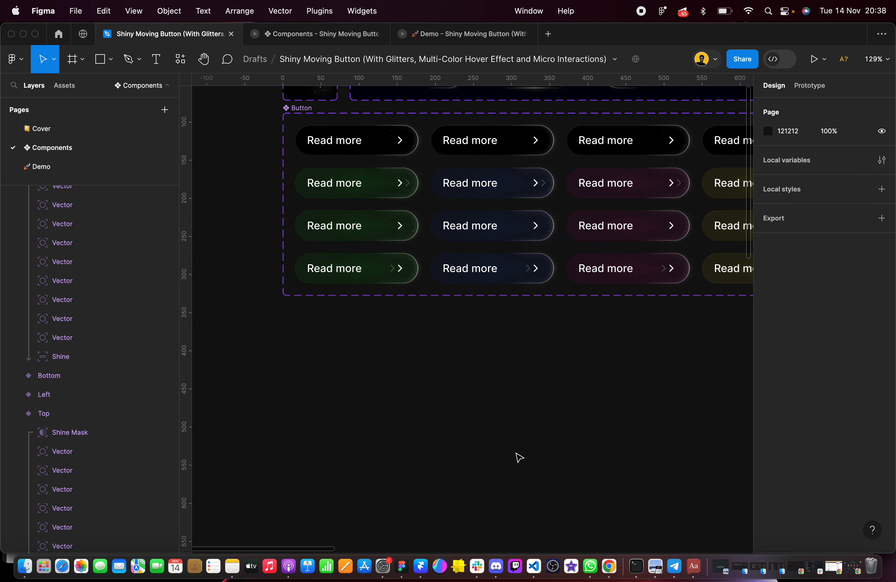
pyautogui.scroll(-3, 444, 302)
pyautogui.scroll(10, 446, 303)
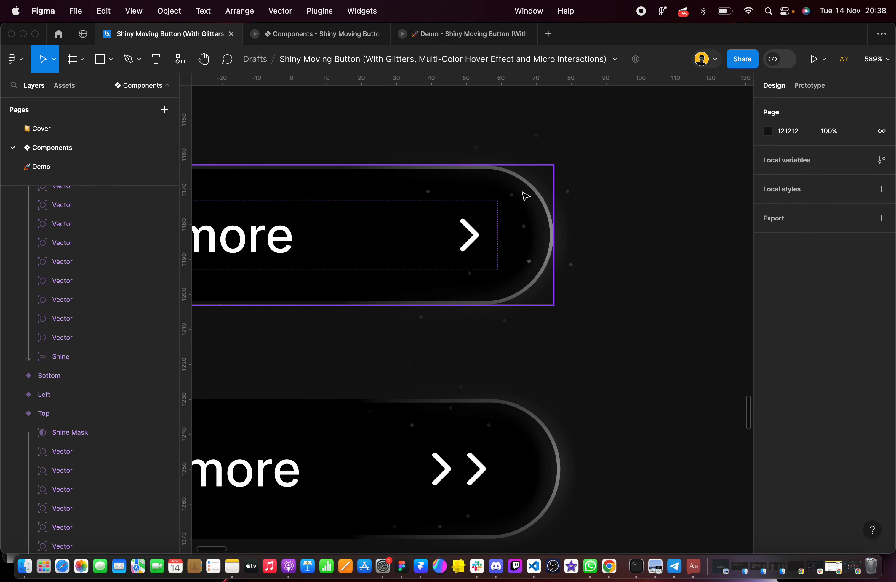
pyautogui.click(406, 174)
pyautogui.moveTo(556, 198); pyautogui.dragTo(656, 197)
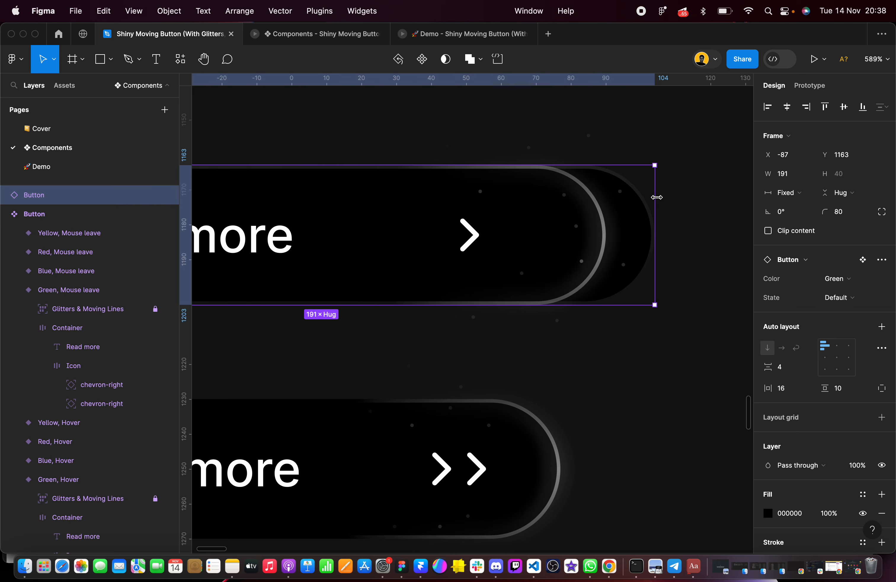
pyautogui.doubleClick(657, 197)
# Select the Right variant of the Moving Lines New component and examine the dots around its shine up close
pyautogui.scroll(-5, 530, 276)
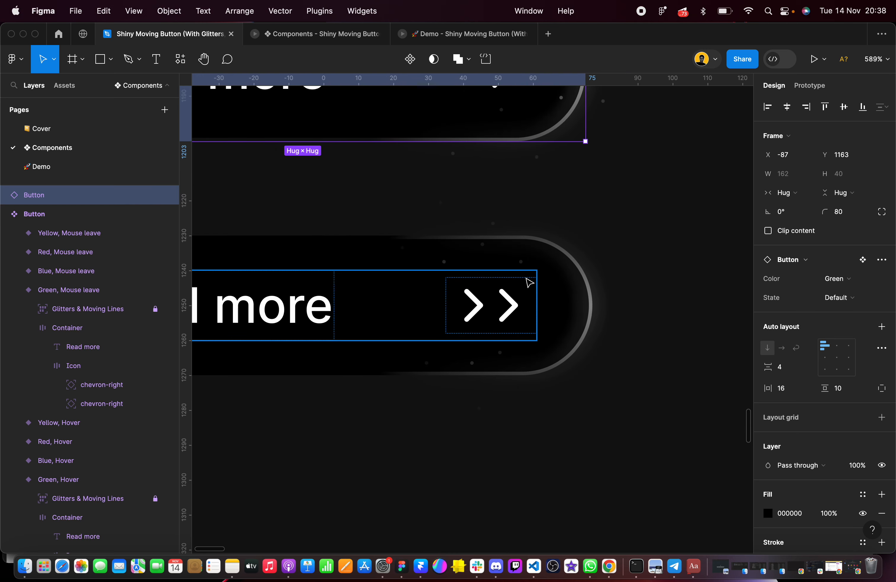
pyautogui.scroll(2, 525, 284)
pyautogui.scroll(2, 525, 283)
pyautogui.scroll(-10, 617, 283)
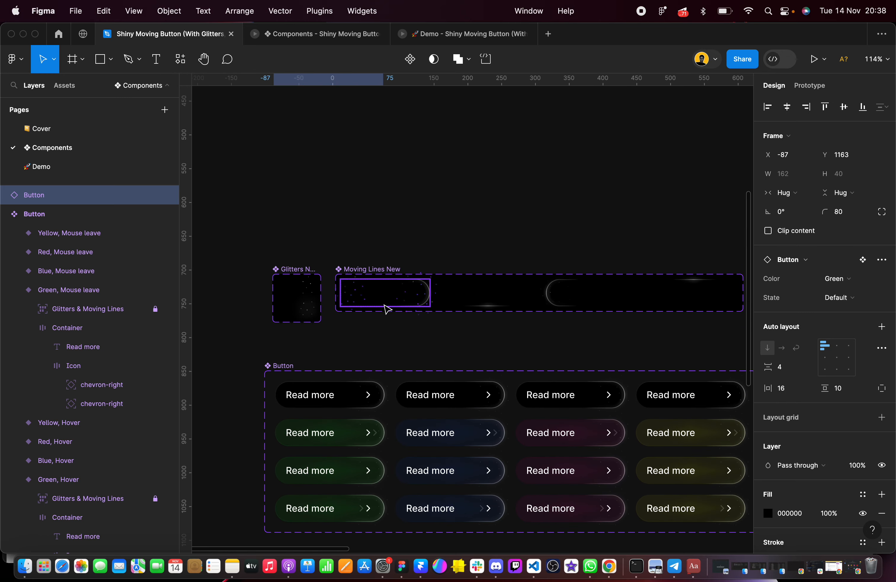
pyautogui.scroll(6, 384, 304)
pyautogui.click(543, 265)
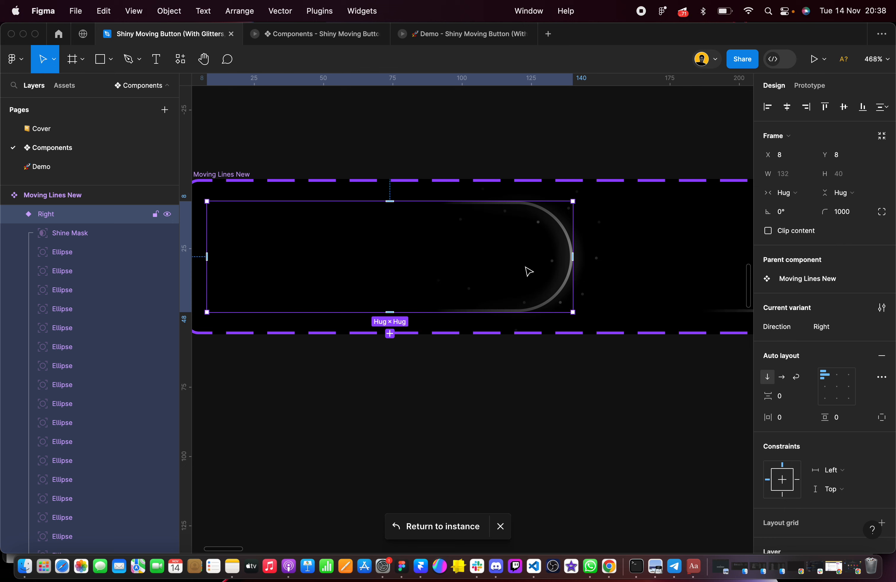
pyautogui.scroll(3, 541, 228)
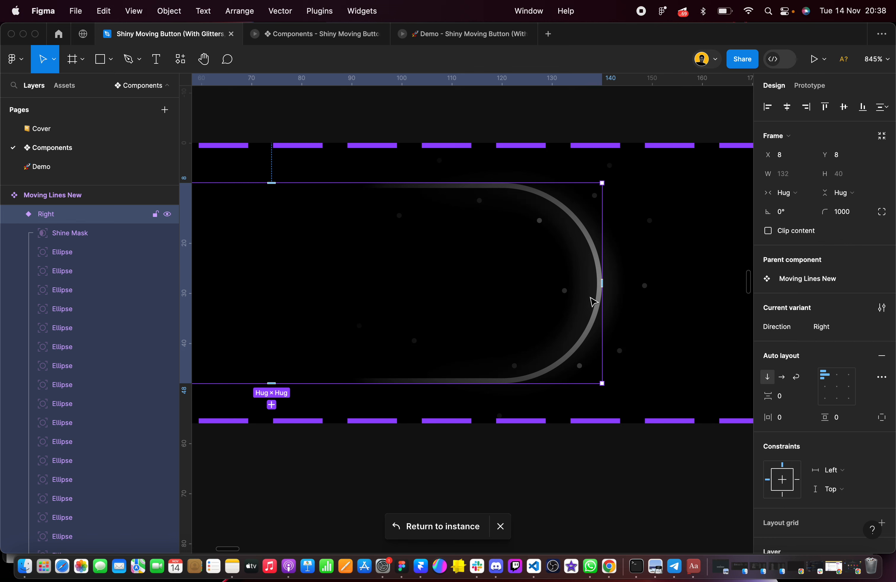
pyautogui.scroll(-2, 593, 301)
pyautogui.hscroll(-1, 572, 301)
pyautogui.click(67, 260)
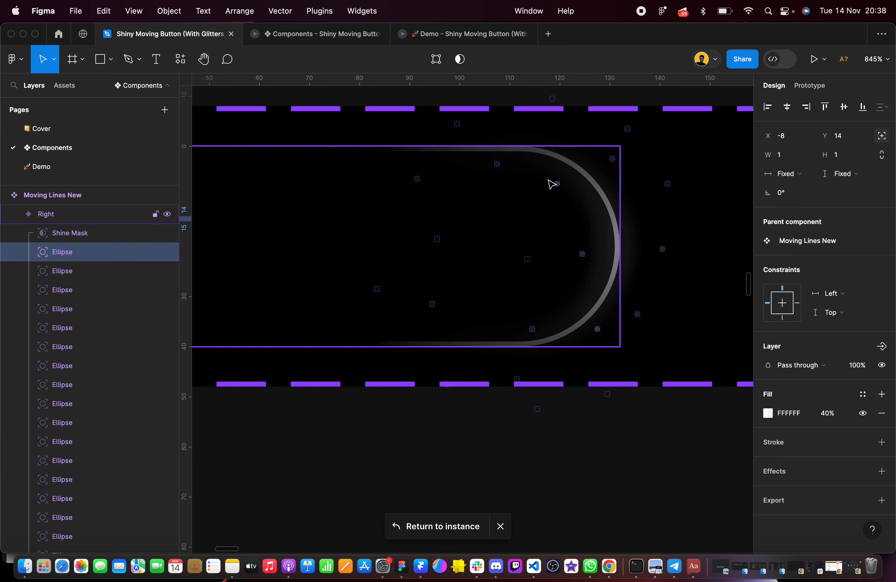
pyautogui.click(497, 164)
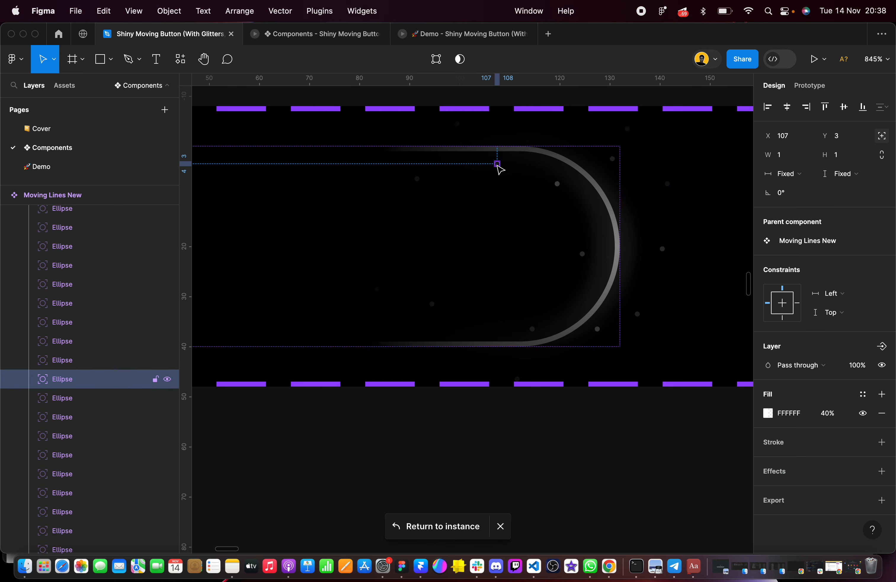
pyautogui.keyDown('shift'); pyautogui.click(69, 402); pyautogui.keyUp('shift')
pyautogui.scroll(-5, 92, 432)
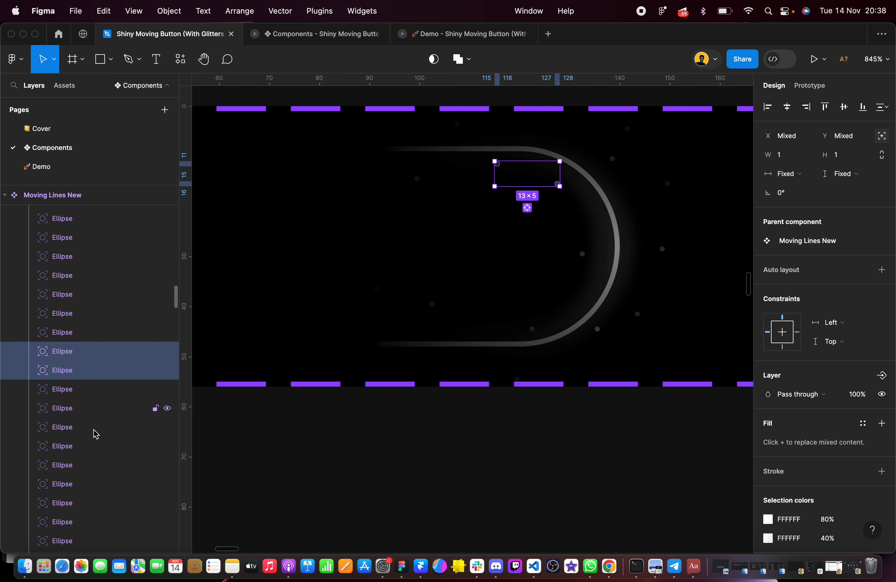
pyautogui.scroll(-3, 79, 511)
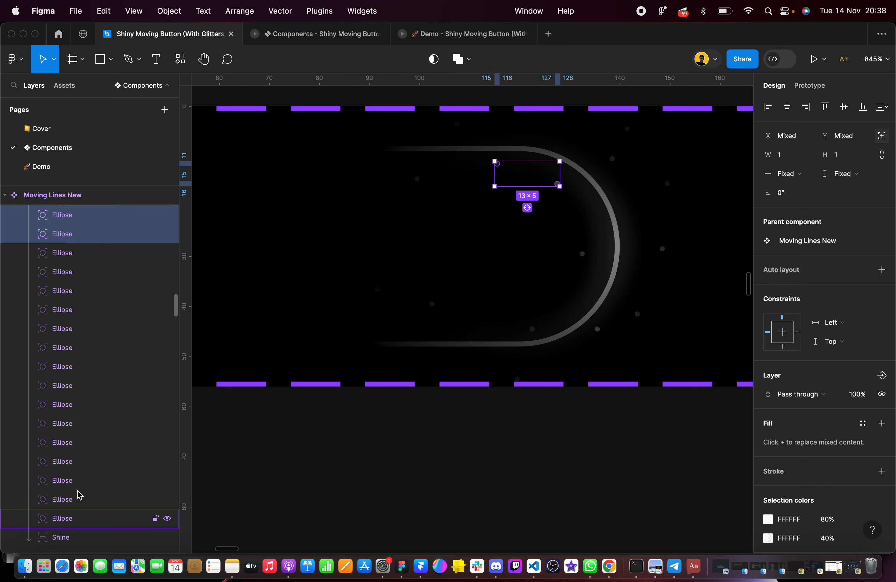
pyautogui.click(79, 212)
pyautogui.scroll(-4, 89, 305)
pyautogui.keyDown('shift'); pyautogui.click(80, 447); pyautogui.keyUp('shift')
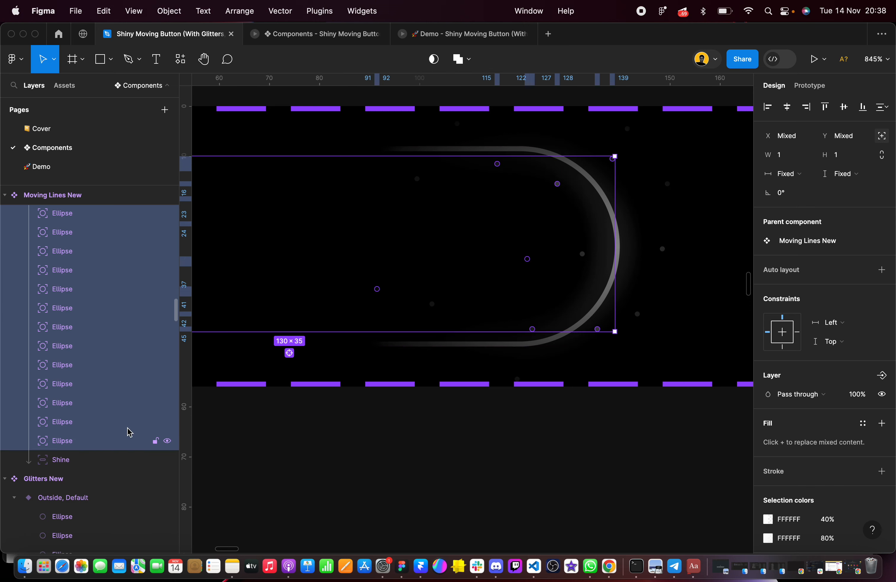
pyautogui.scroll(1, 67, 308)
pyautogui.scroll(3, 68, 308)
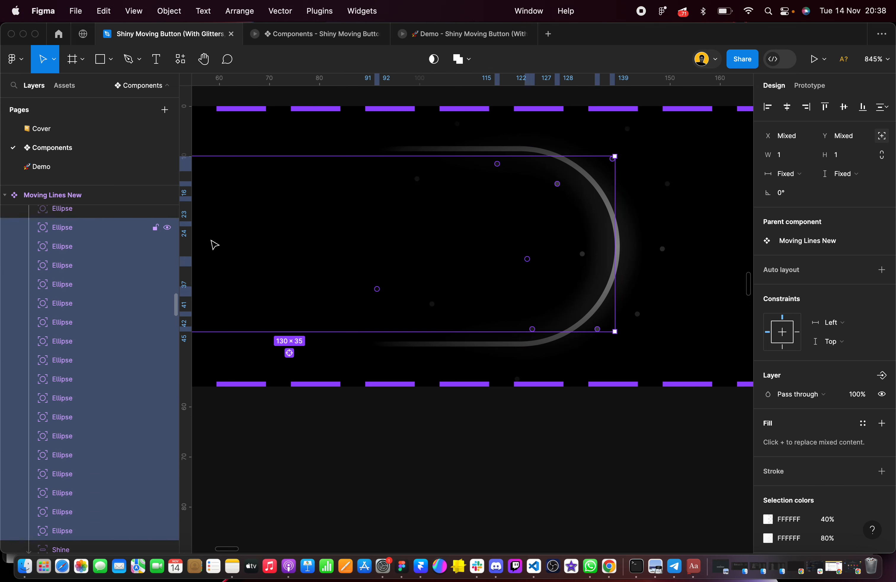
pyautogui.click(498, 174)
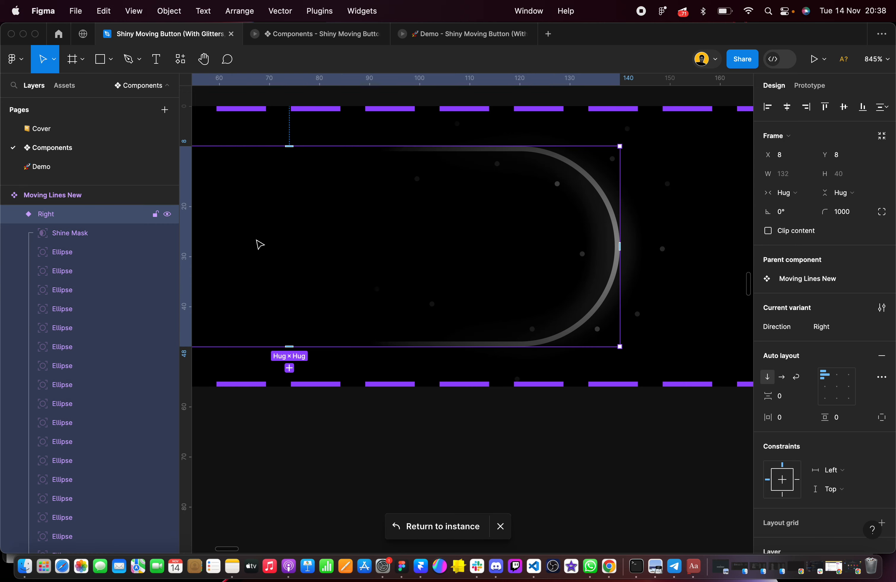
pyautogui.click(561, 187)
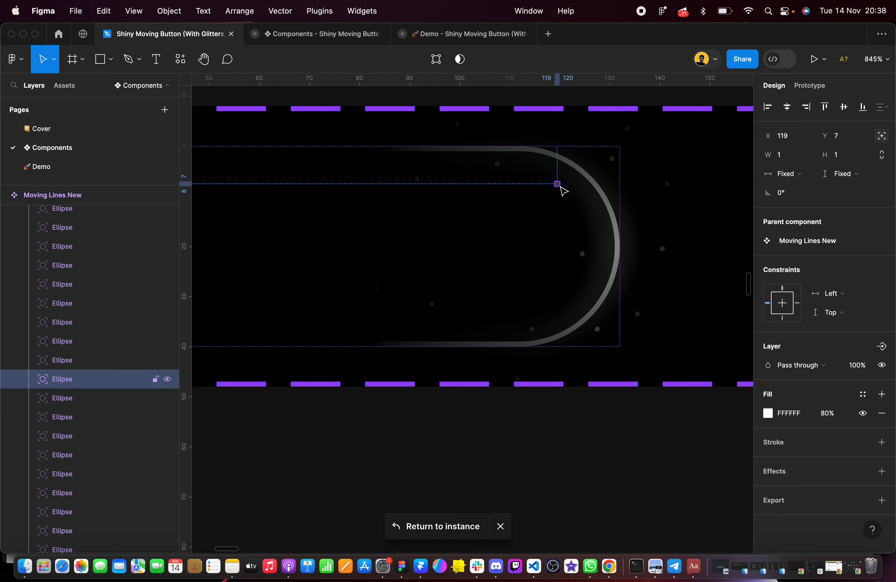
pyautogui.scroll(5, 559, 187)
pyautogui.keyDown('shift'); pyautogui.click(434, 143); pyautogui.keyUp('shift')
pyautogui.keyDown('shift'); pyautogui.click(274, 173); pyautogui.keyUp('shift')
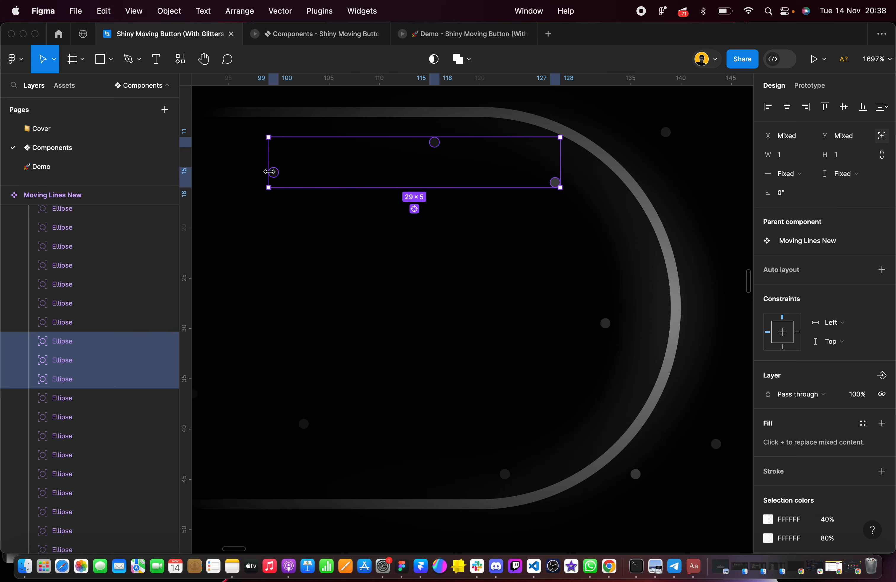
pyautogui.keyDown('shift'); pyautogui.click(313, 292); pyautogui.keyUp('shift')
pyautogui.scroll(-3, 312, 295)
pyautogui.hscroll(-3, 311, 295)
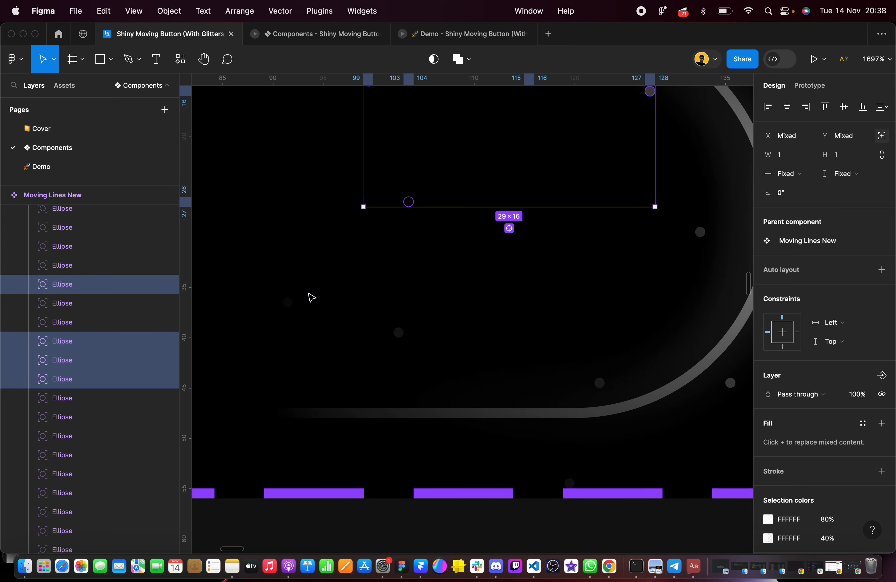
pyautogui.keyDown('shift'); pyautogui.click(288, 302); pyautogui.keyUp('shift')
pyautogui.keyDown('shift'); pyautogui.click(399, 332); pyautogui.keyUp('shift')
pyautogui.keyDown('shift'); pyautogui.click(600, 383); pyautogui.keyUp('shift')
pyautogui.hscroll(5, 599, 385)
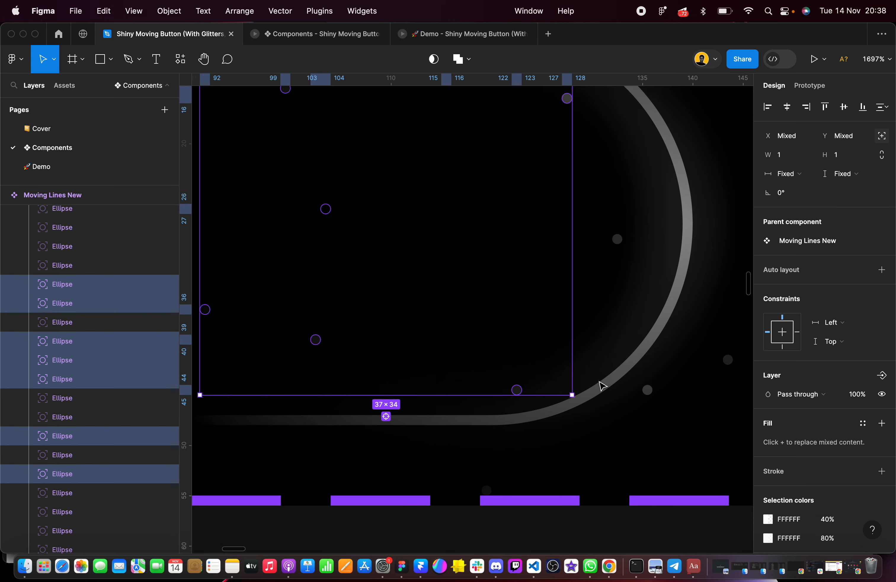
pyautogui.keyDown('shift'); pyautogui.click(568, 399); pyautogui.keyUp('shift')
pyautogui.click(553, 267)
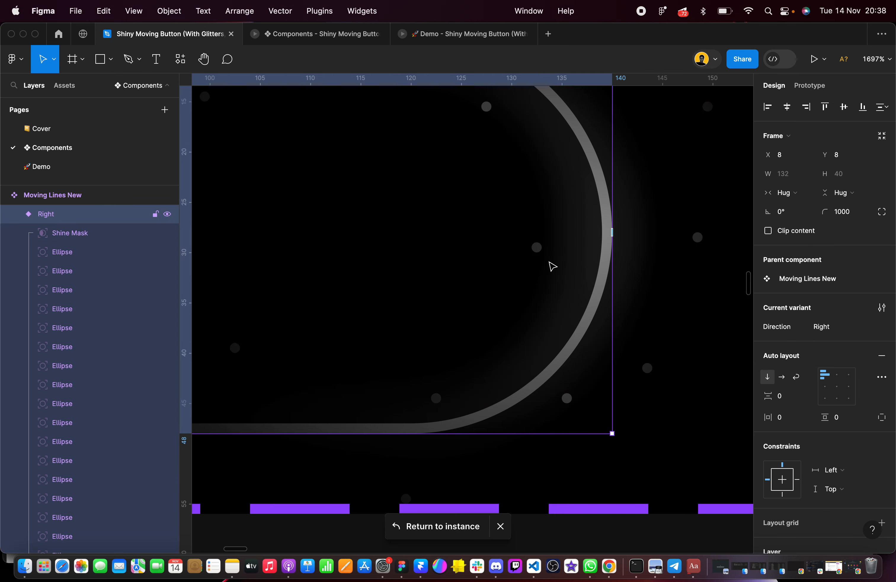
pyautogui.press('super+z')
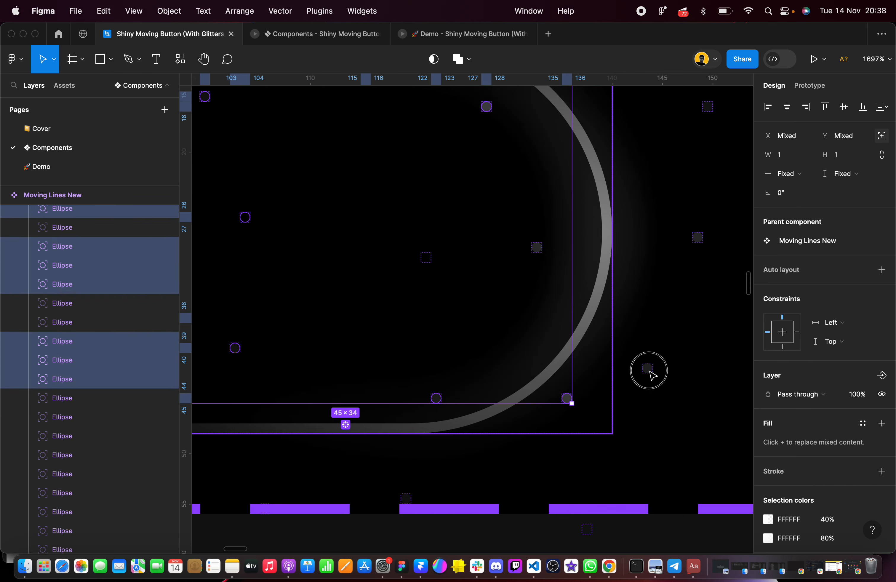
pyautogui.click(649, 371)
pyautogui.press('super+z')
pyautogui.press('super+z')
pyautogui.press('super+z')
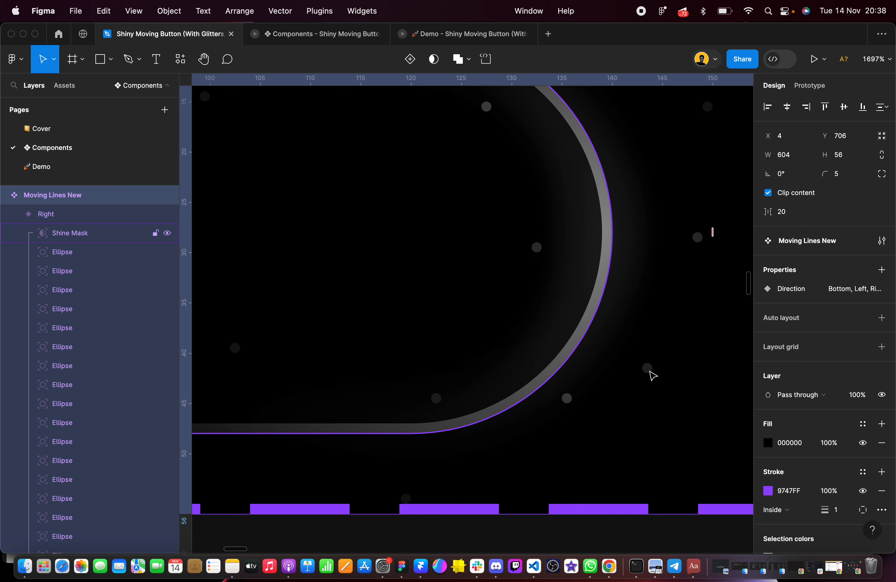
pyautogui.press('super+z')
pyautogui.keyDown('super'); pyautogui.click(577, 385); pyautogui.keyUp('super')
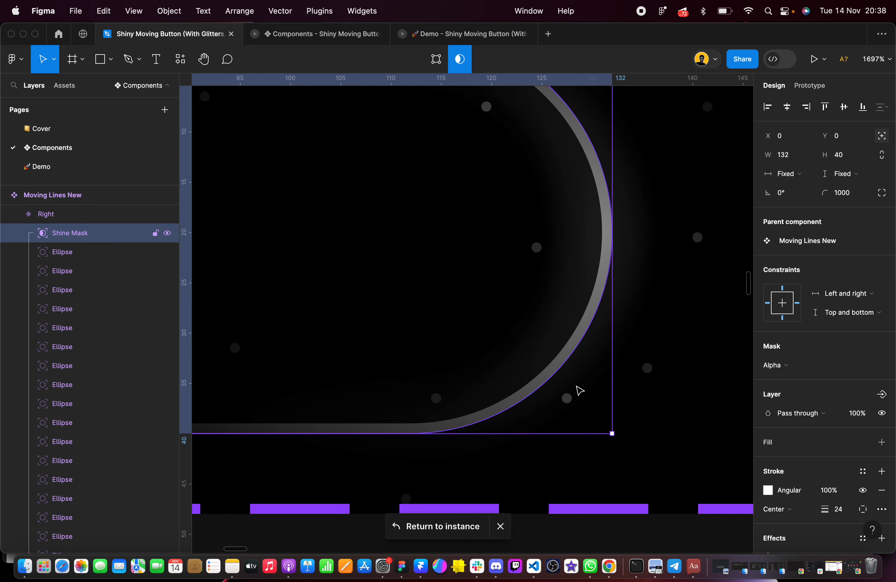
pyautogui.scroll(-5, 559, 391)
pyautogui.click(559, 331)
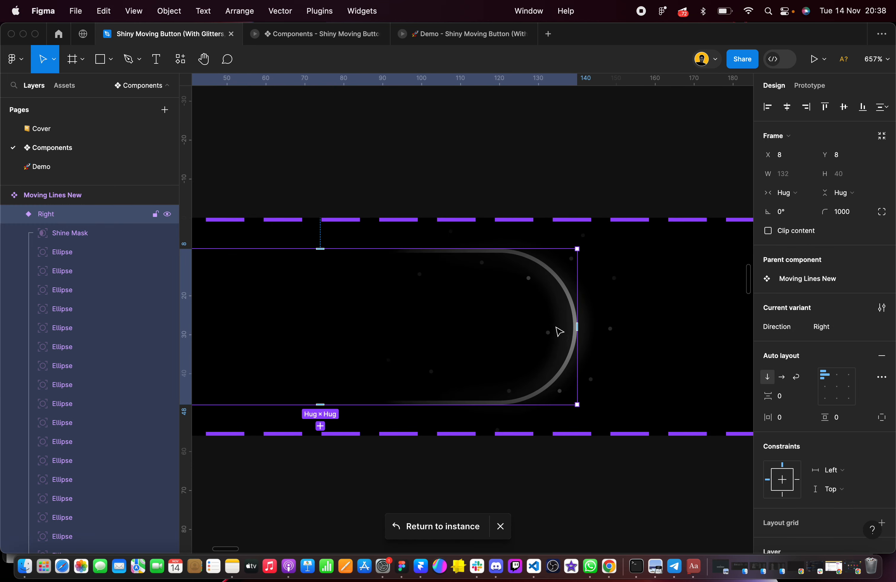
# Select the eight glitter ellipses inside the Right variant's curved end and set their horizontal constraint to Right
pyautogui.click(529, 279)
pyautogui.scroll(5, 527, 280)
pyautogui.keyDown('shift'); pyautogui.click(407, 237); pyautogui.keyUp('shift')
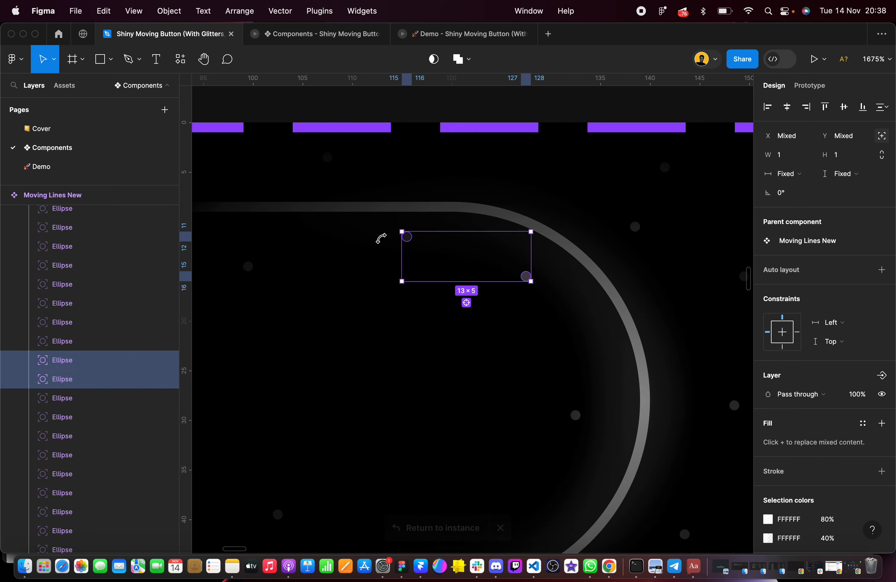
pyautogui.keyDown('shift'); pyautogui.click(248, 266); pyautogui.keyUp('shift')
pyautogui.keyDown('shift'); pyautogui.click(288, 385); pyautogui.keyUp('shift')
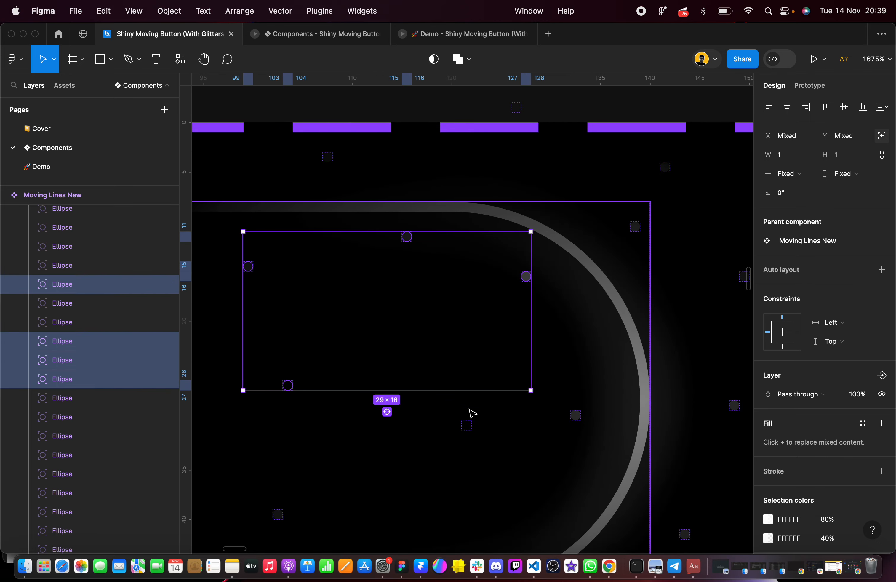
pyautogui.keyDown('shift'); pyautogui.click(466, 425); pyautogui.keyUp('shift')
pyautogui.keyDown('shift'); pyautogui.click(575, 415); pyautogui.keyUp('shift')
pyautogui.scroll(-5, 511, 395)
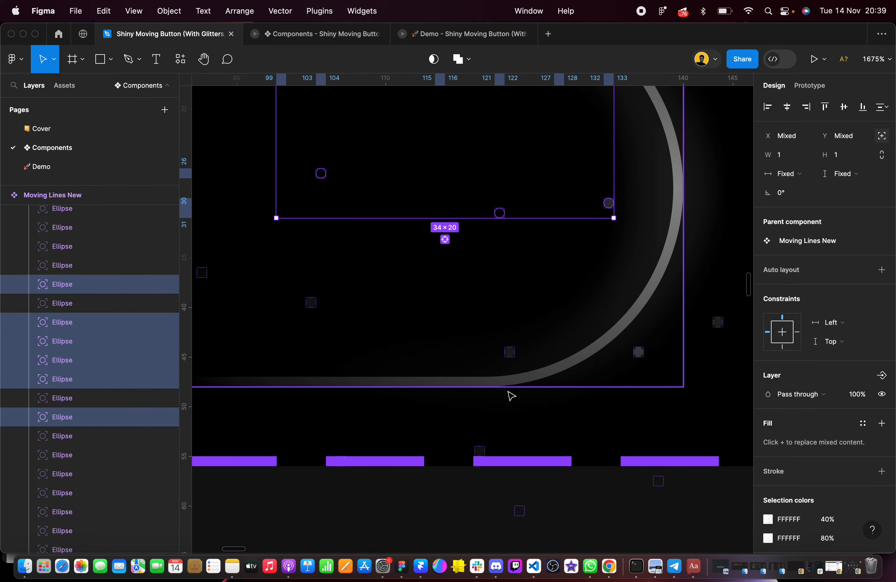
pyautogui.keyDown('shift'); pyautogui.click(311, 302); pyautogui.keyUp('shift')
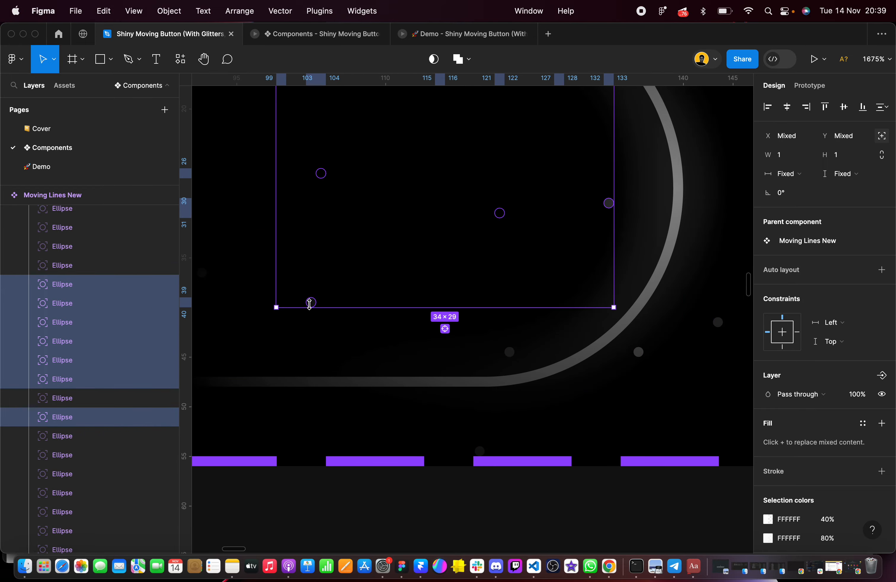
pyautogui.keyDown('shift'); pyautogui.click(513, 355); pyautogui.keyUp('shift')
pyautogui.click(832, 322)
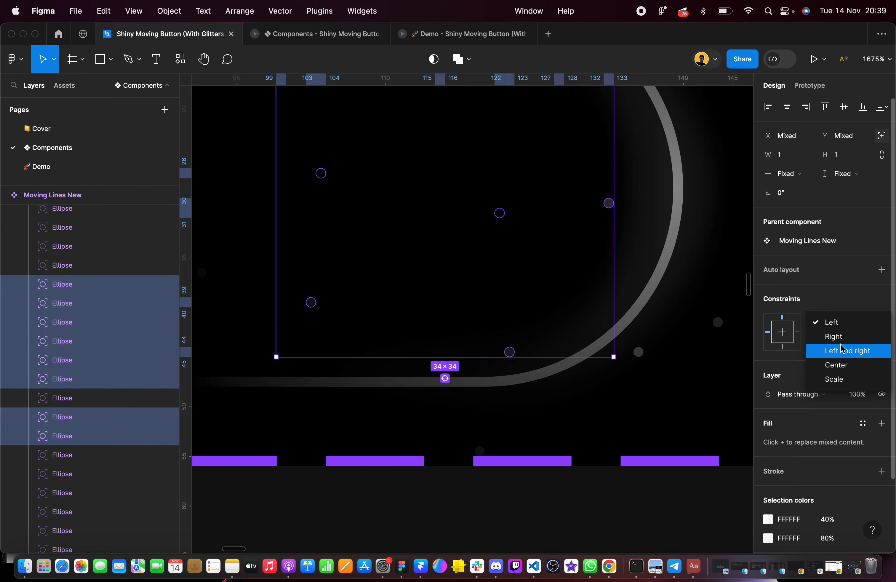
pyautogui.click(836, 334)
# Set the horizontal constraint to Right for the ellipses in the frame's upper-right and lower-right corners, together with the two below the curve's upper edge
pyautogui.click(639, 355)
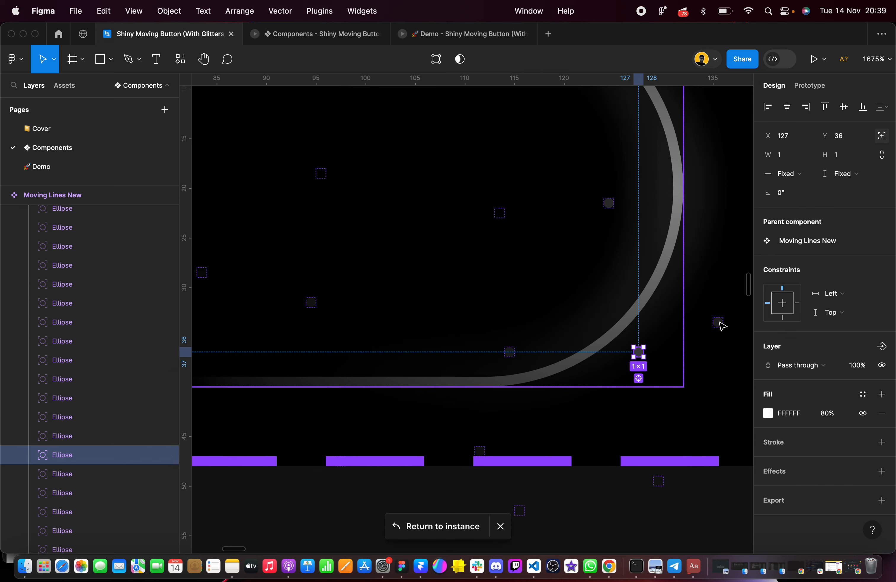
pyautogui.doubleClick(718, 322)
pyautogui.click(637, 352)
pyautogui.scroll(-4, 639, 354)
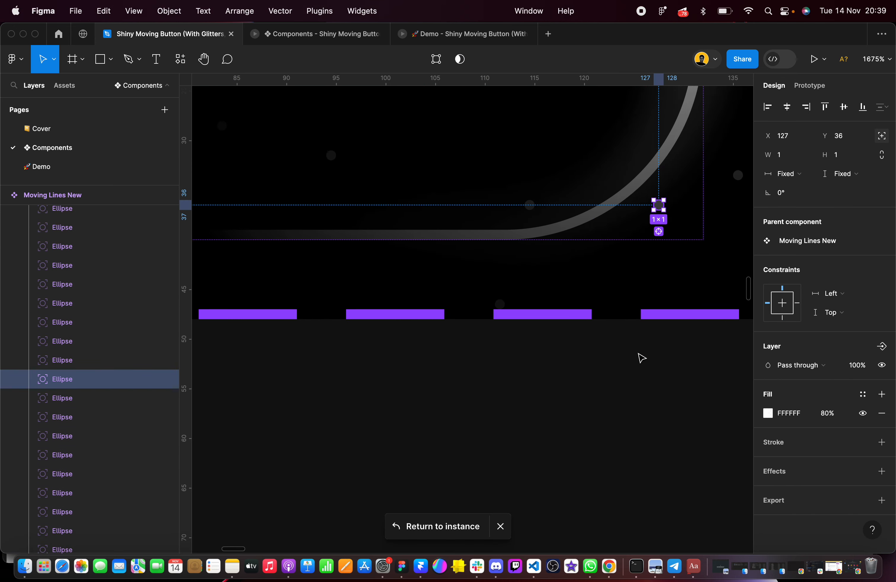
pyautogui.scroll(10, 542, 320)
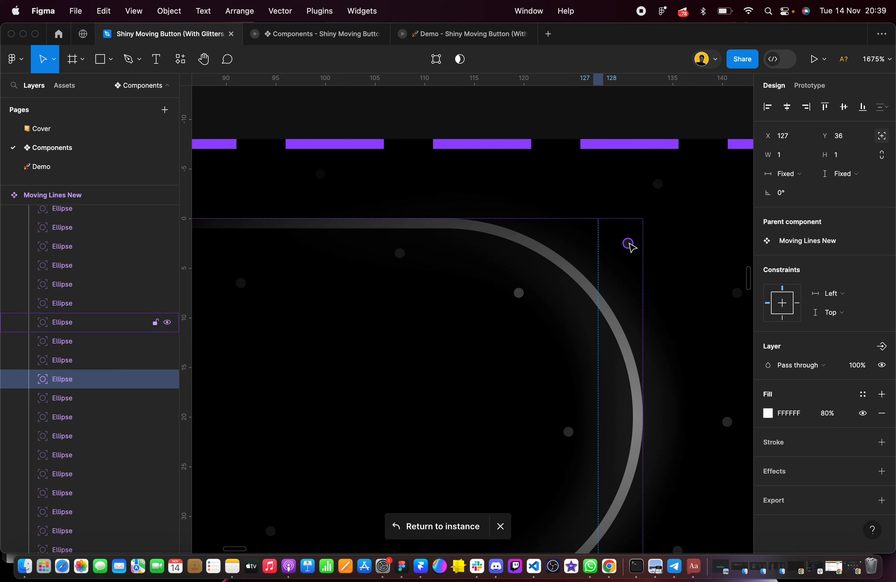
pyautogui.keyDown('shift'); pyautogui.click(630, 244); pyautogui.keyUp('shift')
pyautogui.keyDown('shift'); pyautogui.click(399, 254); pyautogui.keyUp('shift')
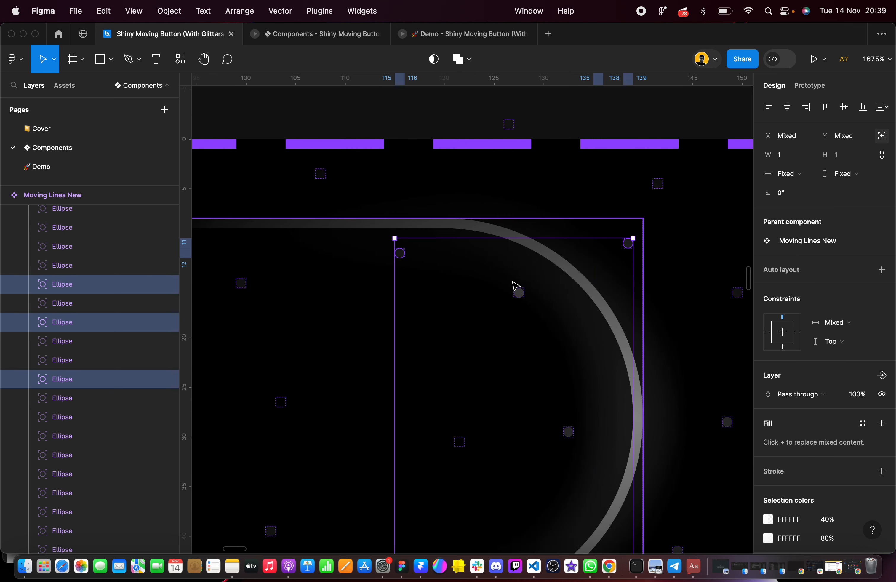
pyautogui.keyDown('shift'); pyautogui.click(518, 292); pyautogui.keyUp('shift')
pyautogui.click(843, 322)
pyautogui.click(847, 360)
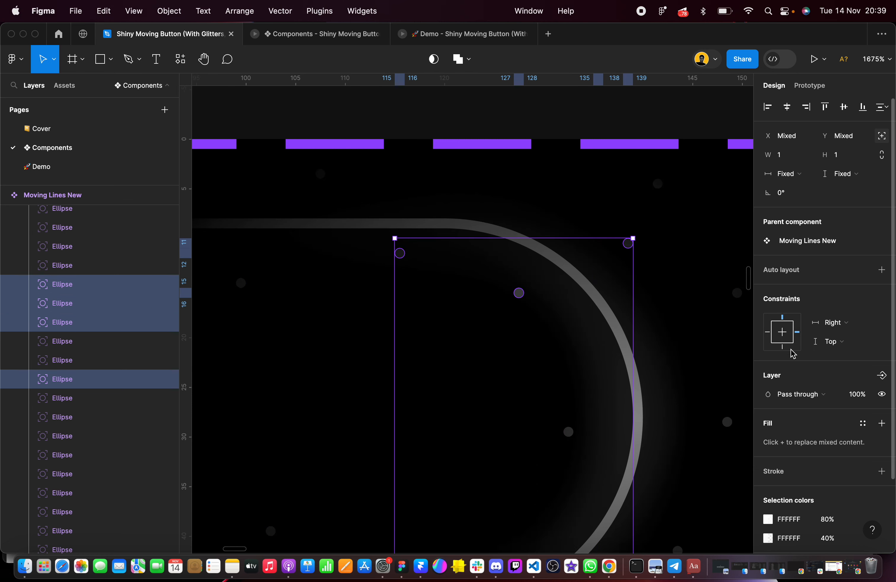
# Set the horizontal constraint of the faint ellipse at X 83, Y 28 to Right and check the neighbouring ellipses' constraints
pyautogui.scroll(-3, 466, 319)
pyautogui.hscroll(-5, 465, 319)
pyautogui.click(383, 224)
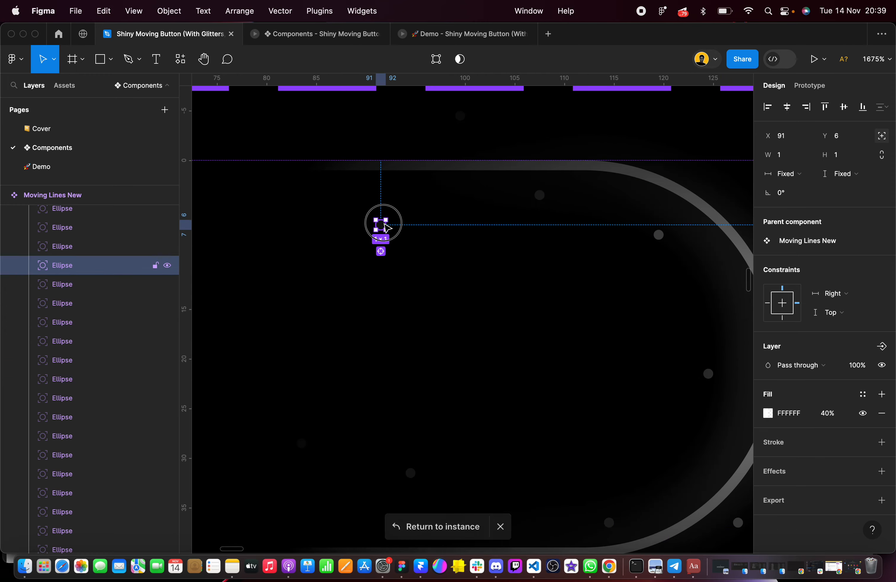
pyautogui.click(840, 294)
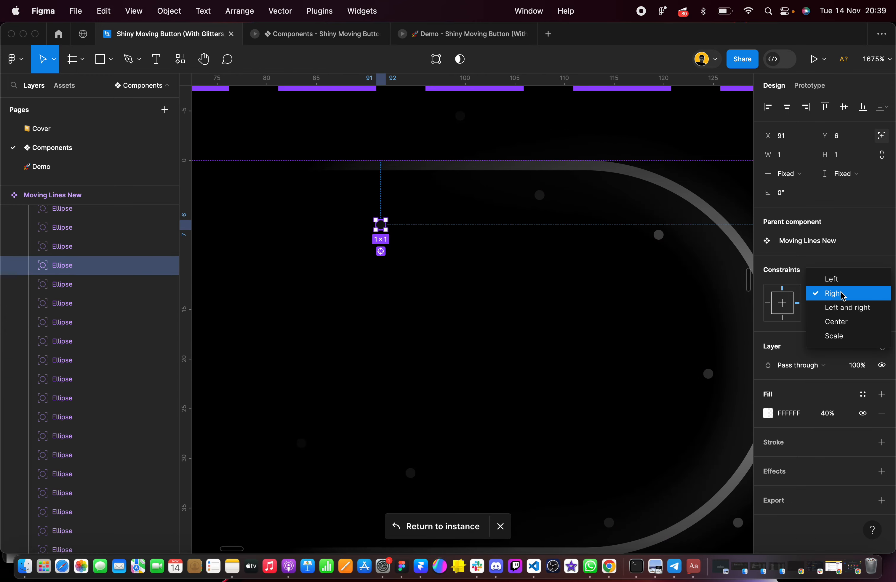
pyautogui.click(841, 294)
pyautogui.click(302, 443)
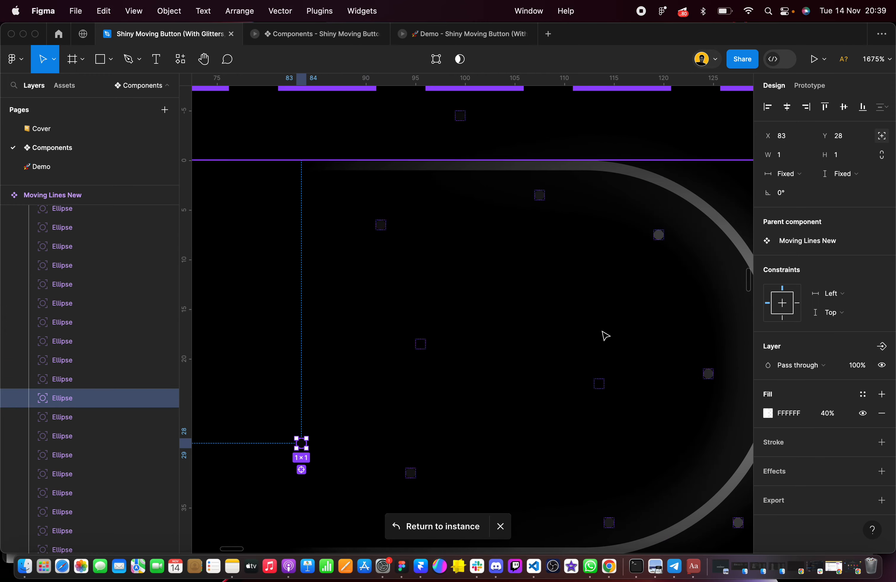
pyautogui.click(845, 292)
pyautogui.click(842, 307)
pyautogui.click(412, 473)
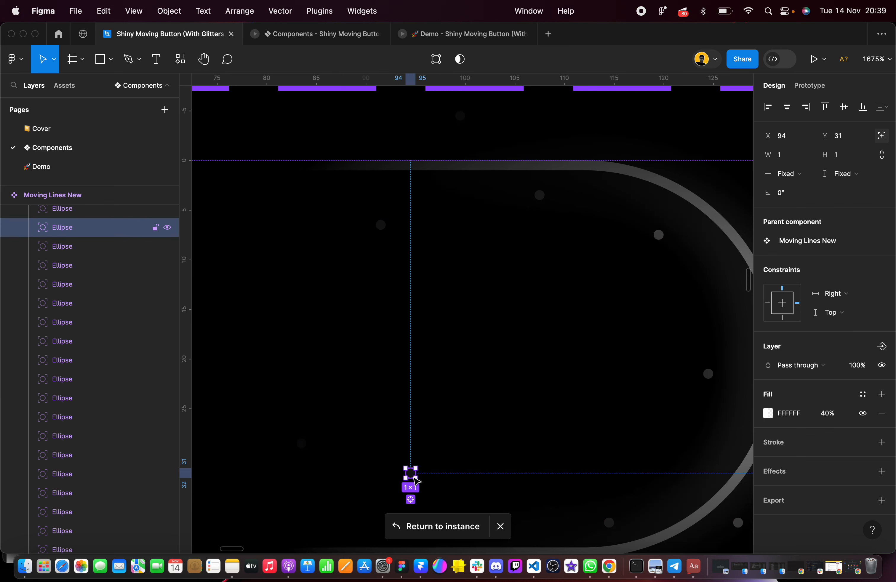
pyautogui.click(420, 344)
pyautogui.click(381, 225)
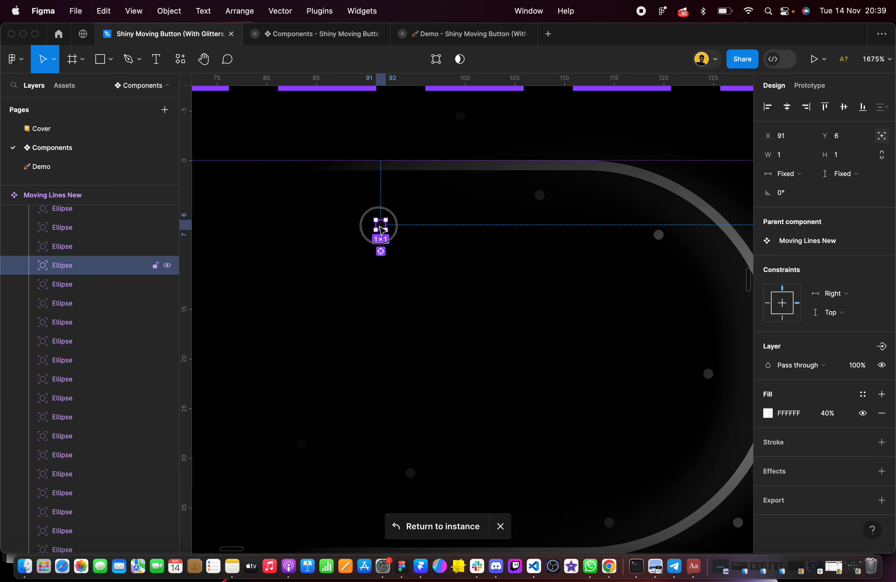
# Set the horizontal constraint to Right for the ellipse above the Right variant's upper edge, at X 99, Y -5
pyautogui.scroll(1, 427, 235)
pyautogui.scroll(5, 452, 185)
pyautogui.press('Escape')
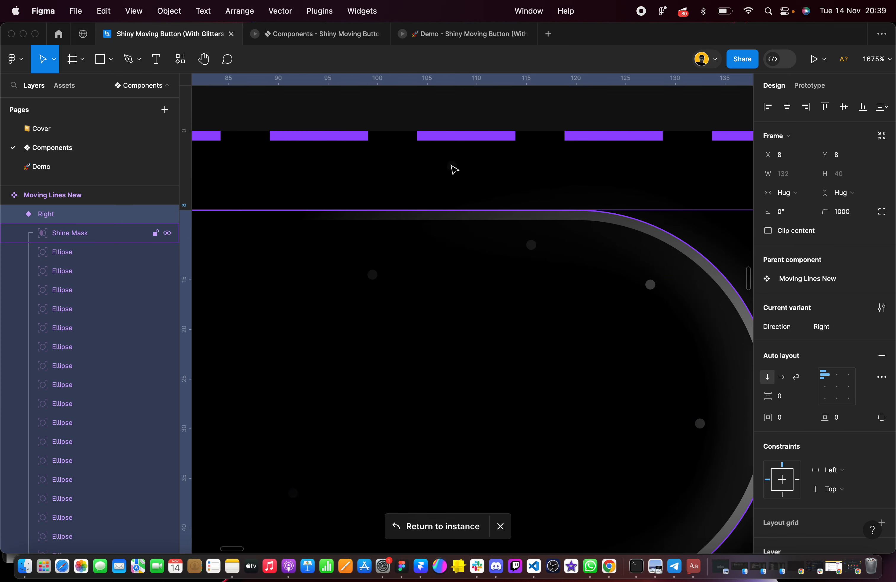
pyautogui.click(85, 259)
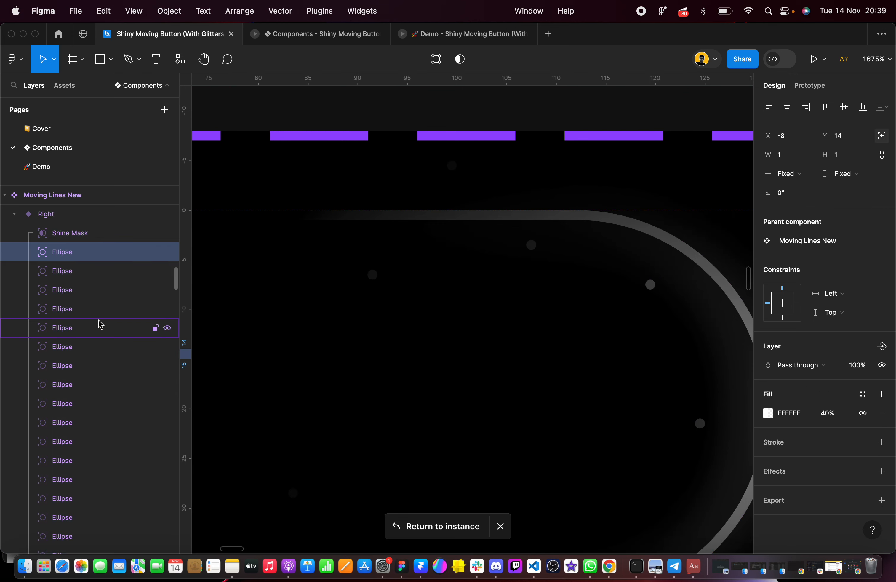
pyautogui.click(92, 306)
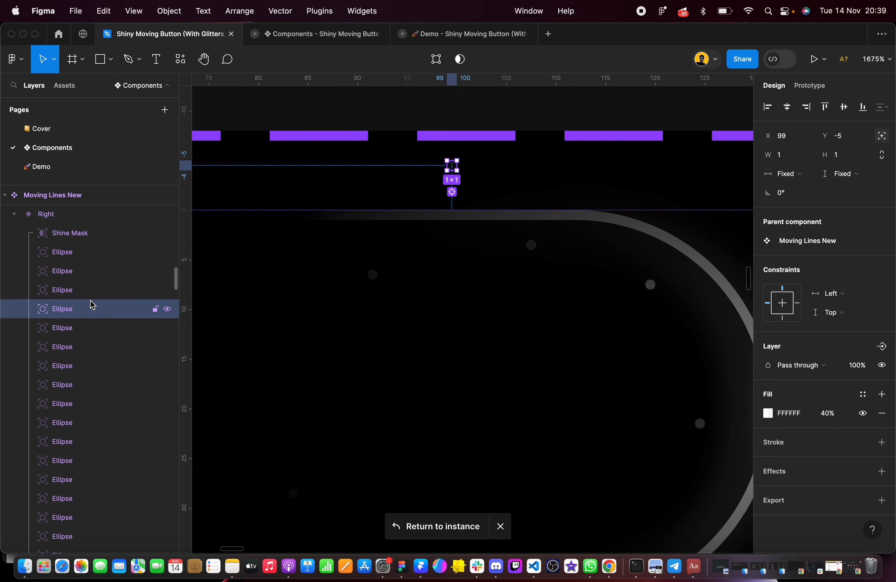
pyautogui.click(830, 293)
pyautogui.click(834, 308)
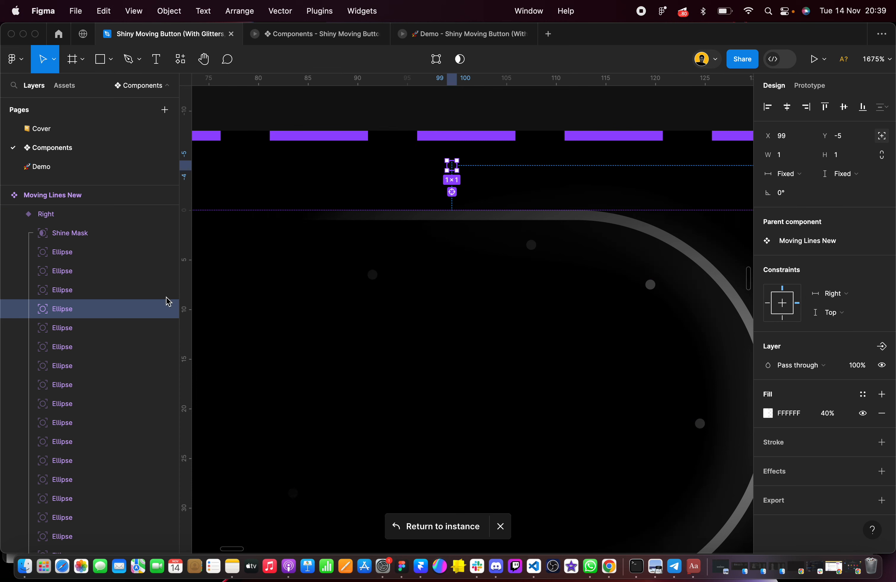
# Set the horizontal constraint to Right for the two ellipses above the curve at X 118, Y -10 and X 133, Y -4
pyautogui.click(86, 297)
pyautogui.click(830, 293)
pyautogui.click(834, 305)
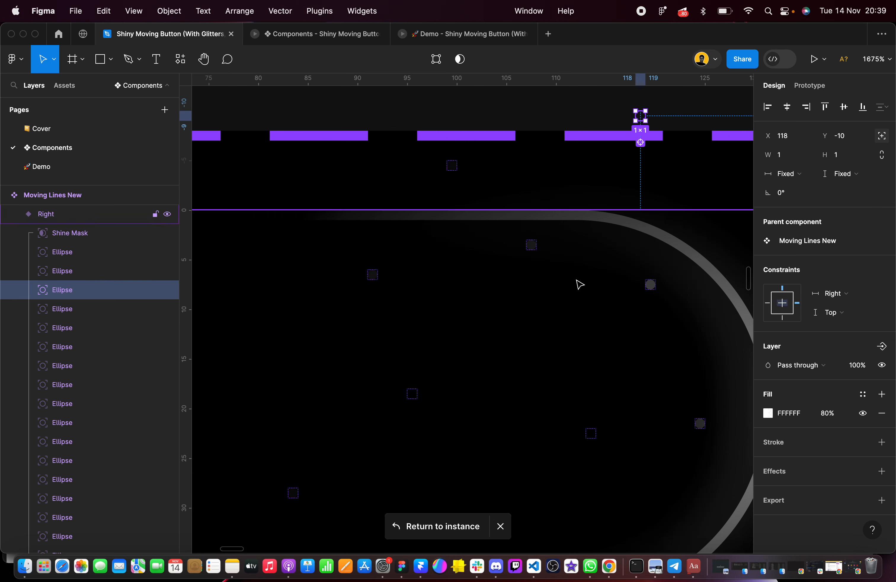
pyautogui.scroll(-5, 579, 284)
pyautogui.scroll(-2, 496, 260)
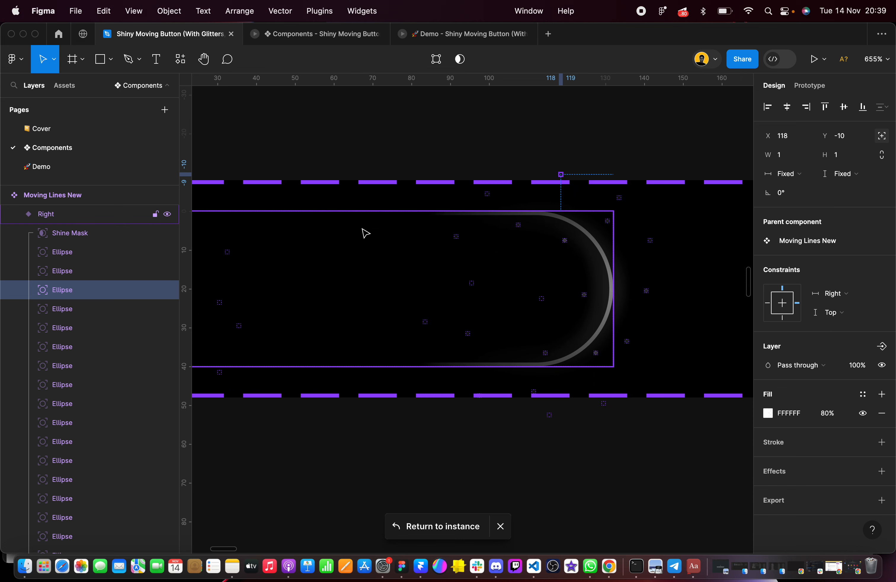
pyautogui.click(76, 335)
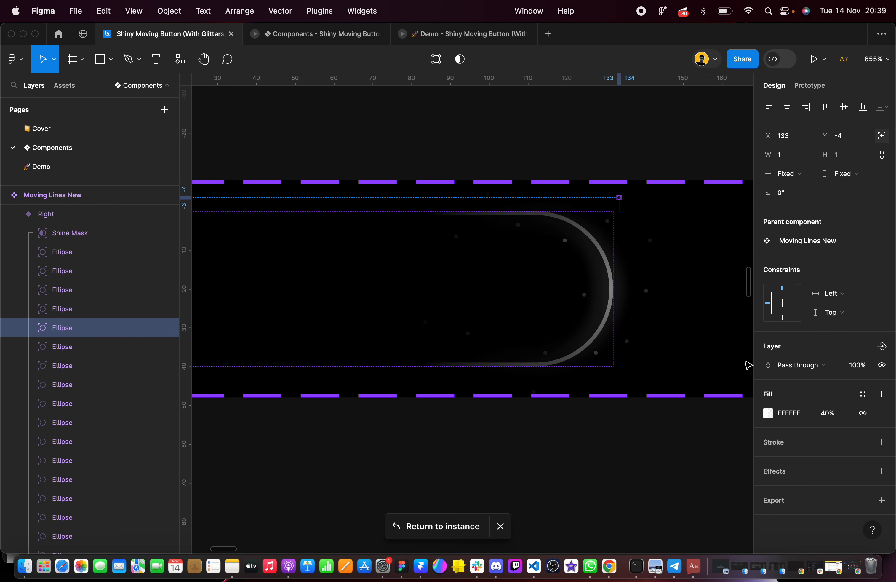
pyautogui.click(838, 293)
pyautogui.click(836, 306)
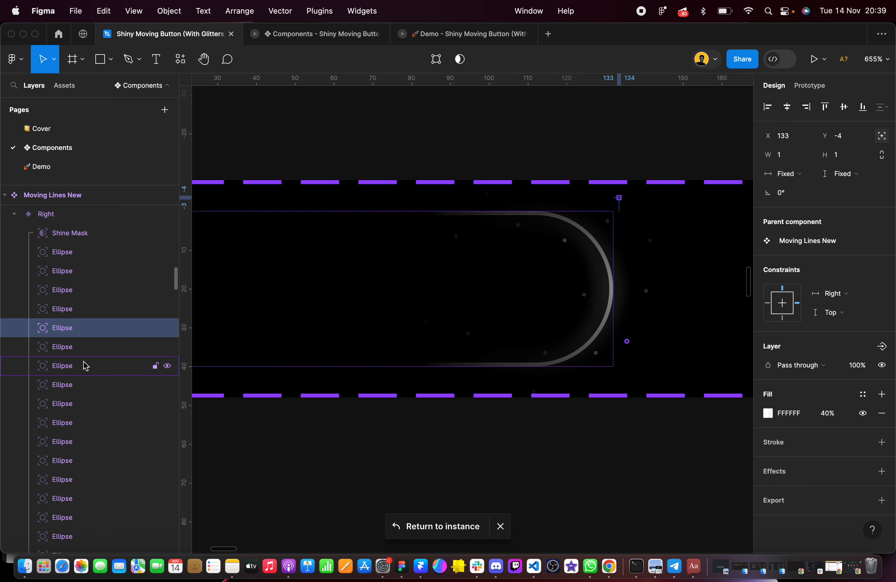
# Set the horizontal constraint to Right for the two ellipses beyond the curved end at X 141, Y 7 and X 135, Y 33
pyautogui.click(79, 351)
pyautogui.click(831, 293)
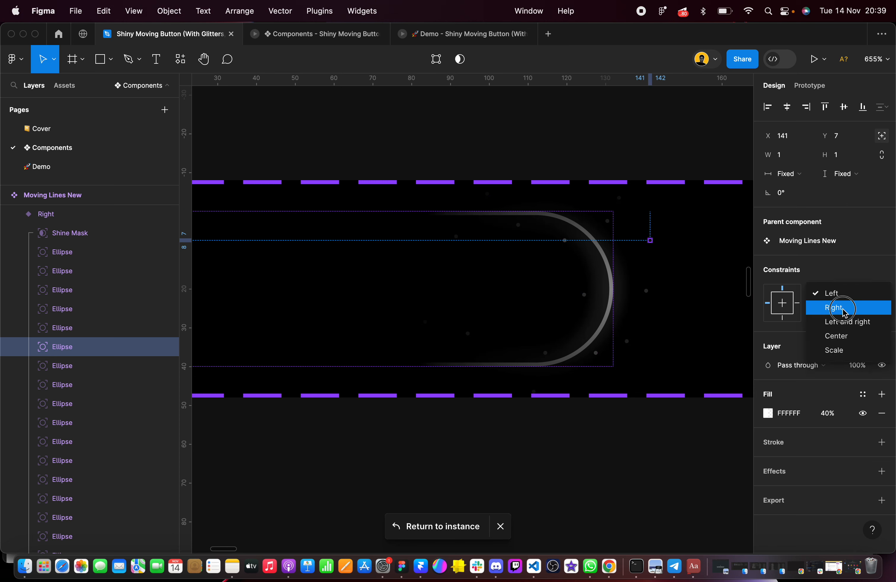
pyautogui.click(828, 306)
pyautogui.click(95, 366)
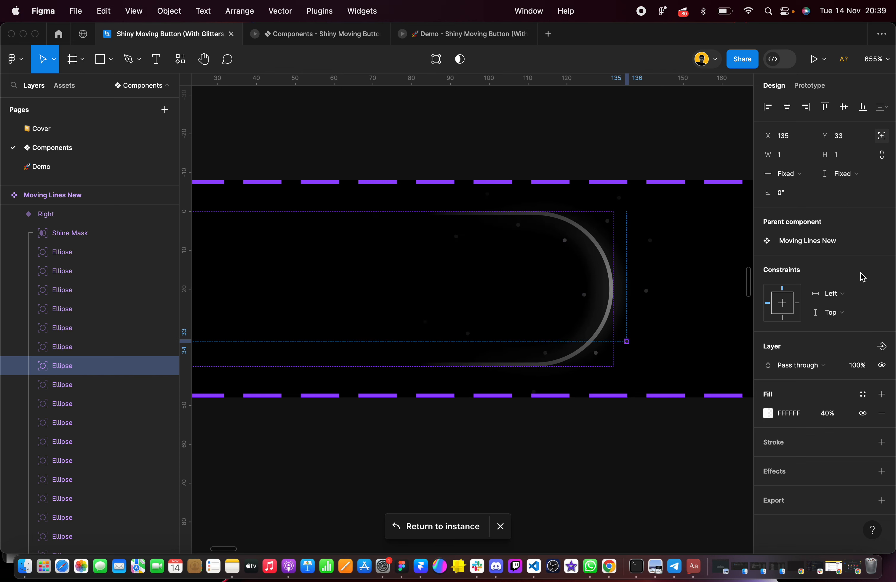
pyautogui.click(849, 294)
pyautogui.click(841, 309)
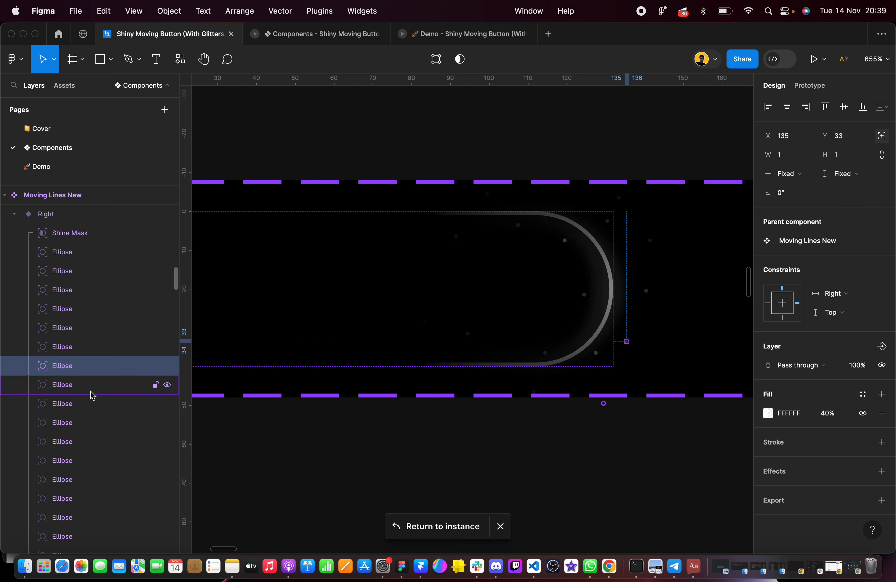
# Set the horizontal constraint to Right for the ellipses below the curve at X 129, Y 49; X 111, Y 46; and X 115, Y 52
pyautogui.click(76, 388)
pyautogui.click(842, 301)
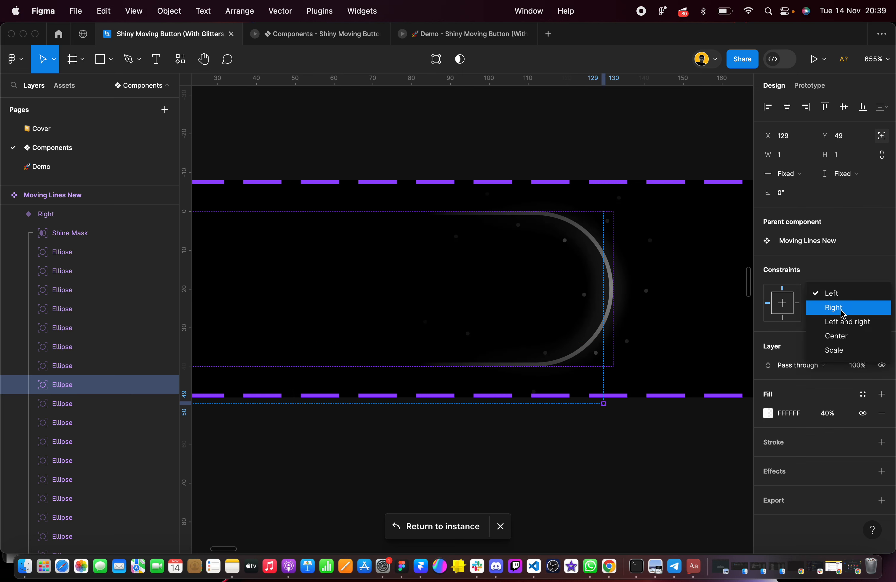
pyautogui.click(841, 307)
pyautogui.click(63, 411)
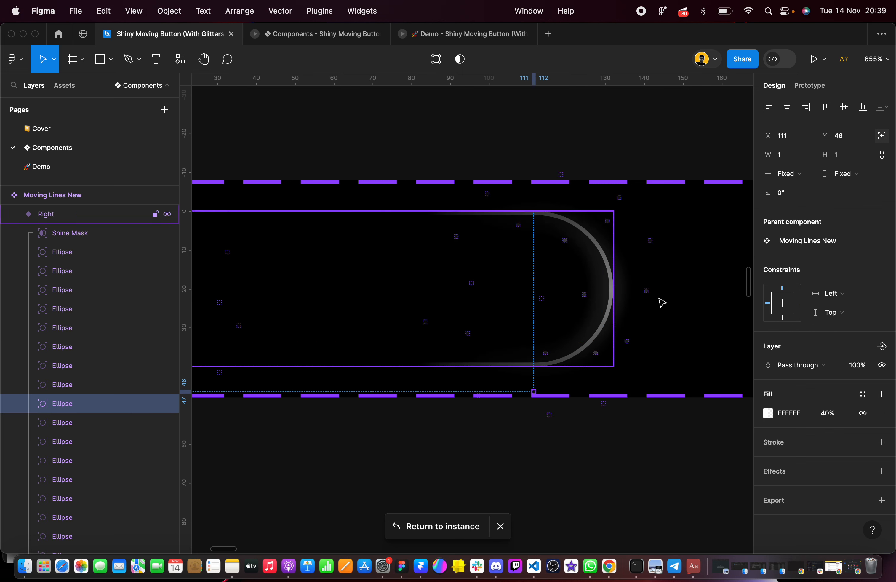
pyautogui.click(846, 293)
pyautogui.click(849, 310)
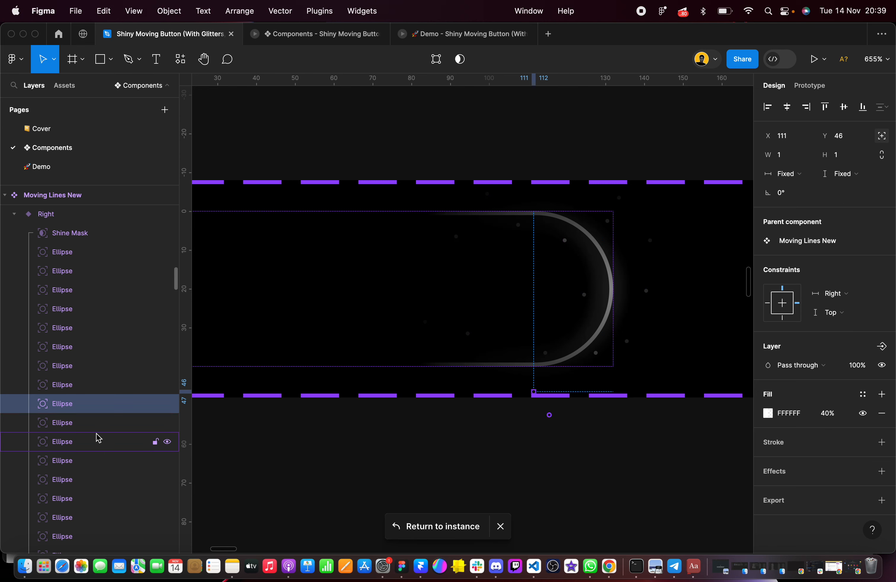
pyautogui.click(92, 428)
pyautogui.click(83, 441)
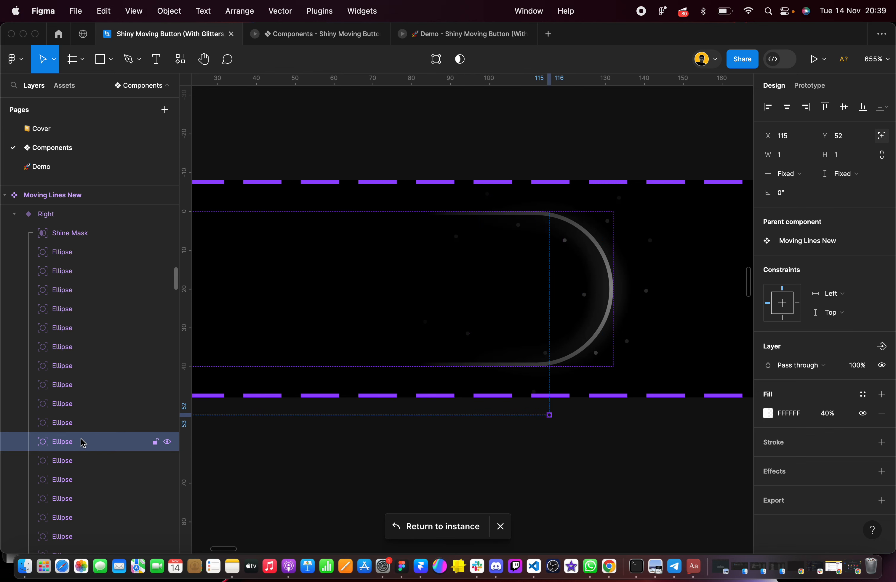
pyautogui.click(833, 299)
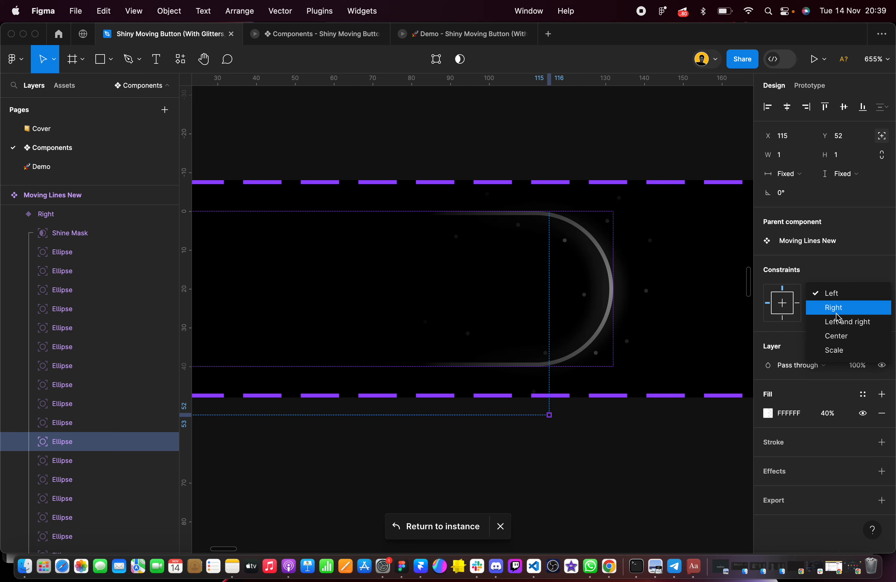
pyautogui.click(837, 308)
# Check the horizontal constraints of the Right variant's remaining ellipses one by one, down to the Shine layer
pyautogui.click(83, 461)
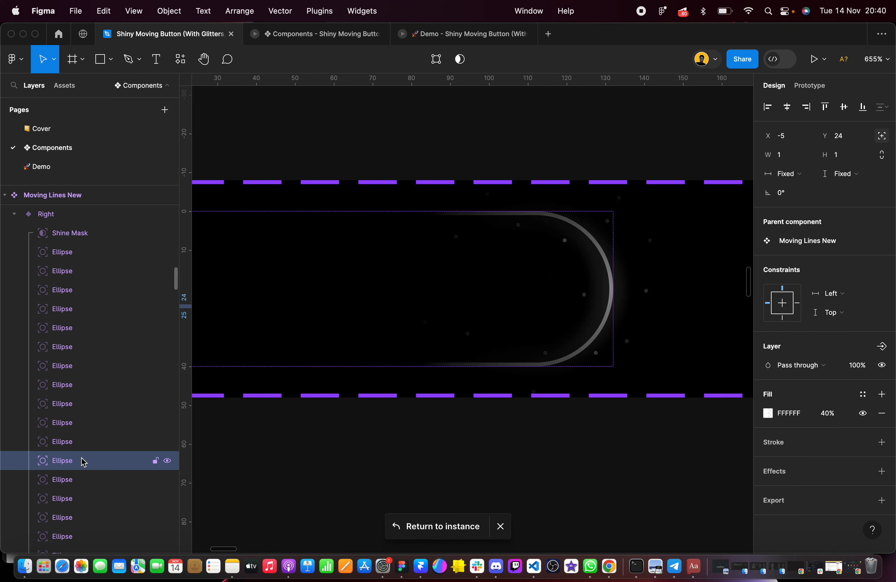
pyautogui.click(80, 487)
pyautogui.click(80, 502)
pyautogui.scroll(-3, 80, 502)
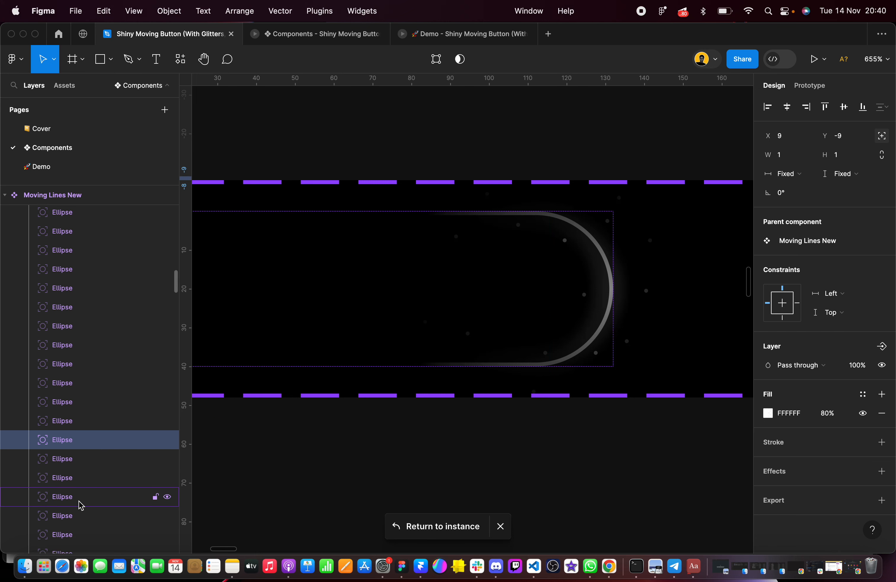
pyautogui.click(70, 456)
pyautogui.click(74, 479)
pyautogui.scroll(-3, 74, 487)
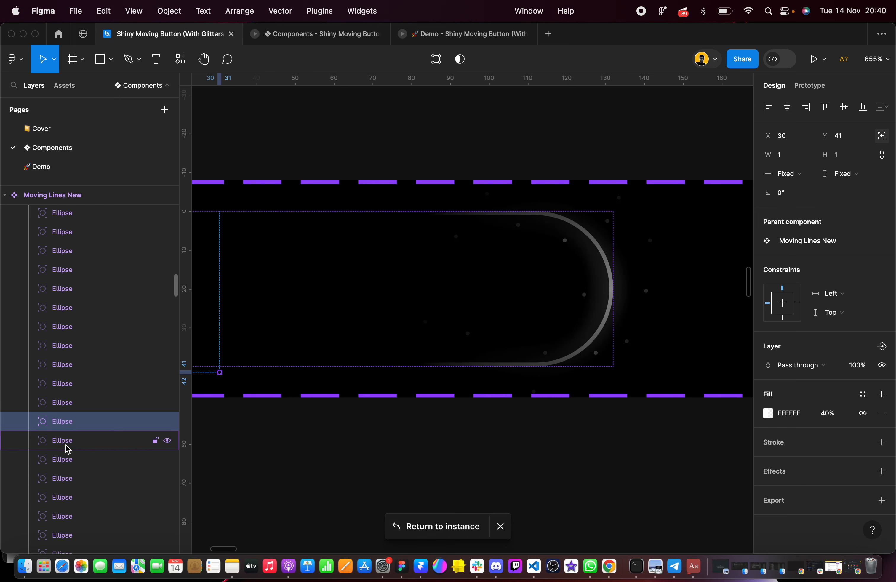
pyautogui.click(68, 446)
pyautogui.click(67, 461)
pyautogui.click(68, 480)
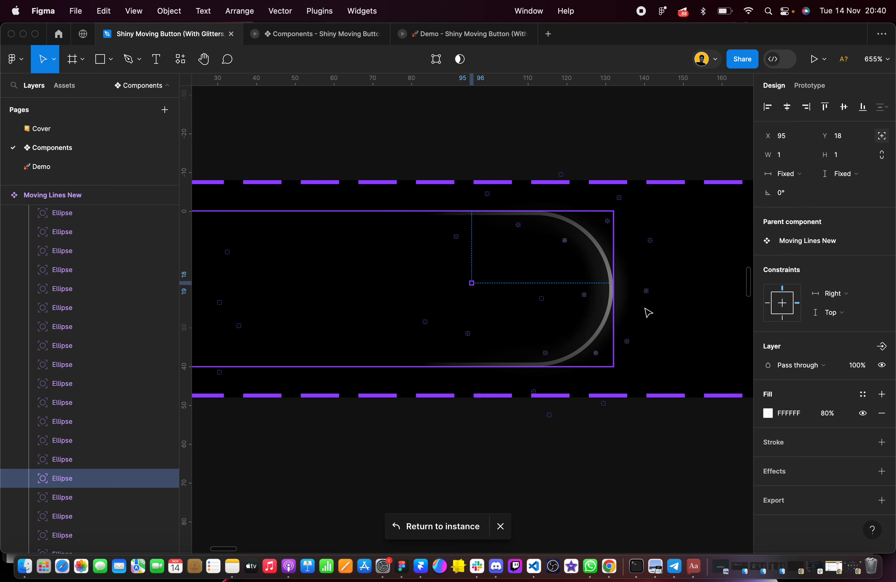
pyautogui.scroll(-4, 80, 458)
pyautogui.click(67, 427)
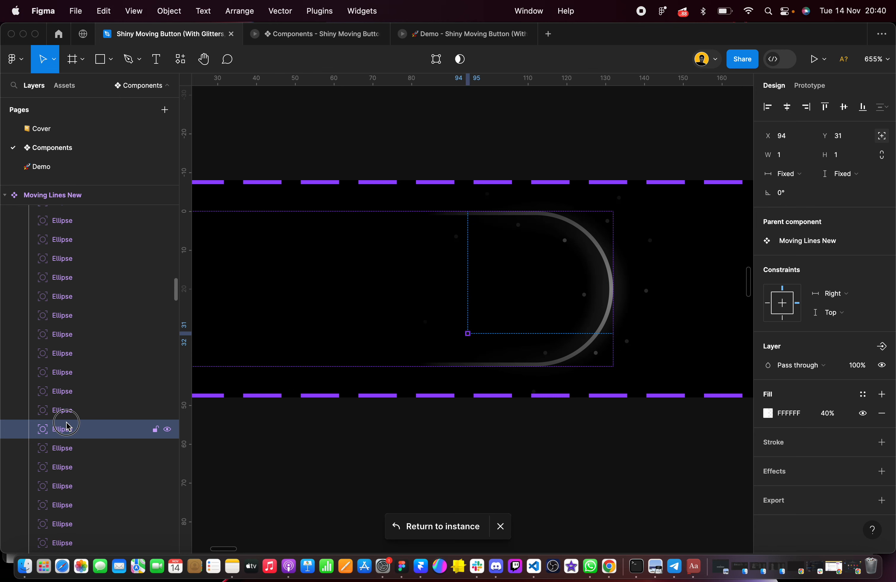
pyautogui.click(73, 453)
pyautogui.click(74, 472)
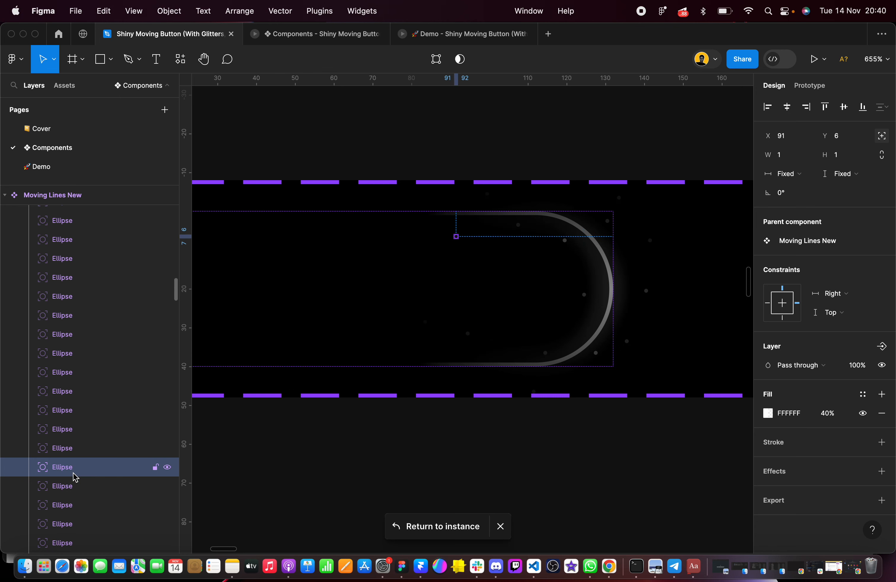
pyautogui.scroll(-2, 75, 475)
pyautogui.click(69, 448)
pyautogui.click(70, 465)
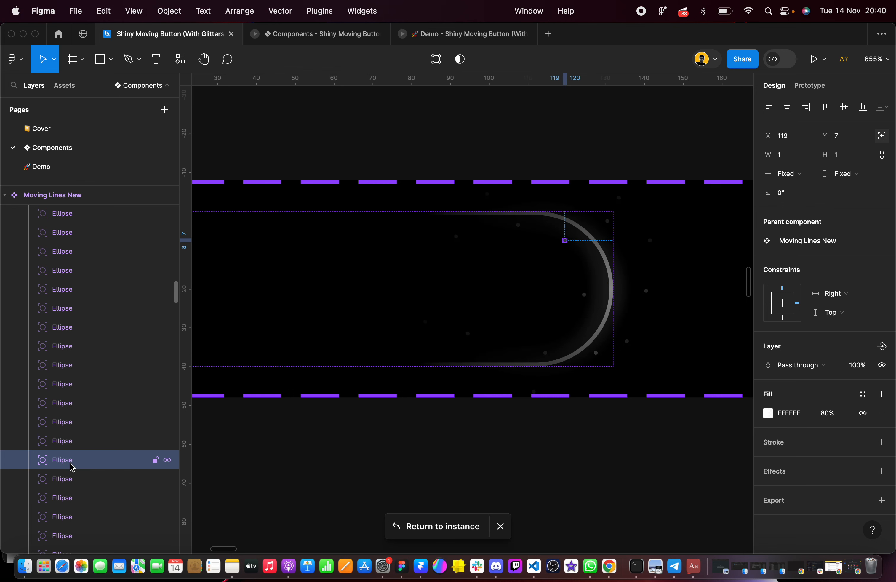
pyautogui.scroll(-3, 70, 465)
pyautogui.click(70, 435)
pyautogui.click(71, 446)
pyautogui.click(71, 463)
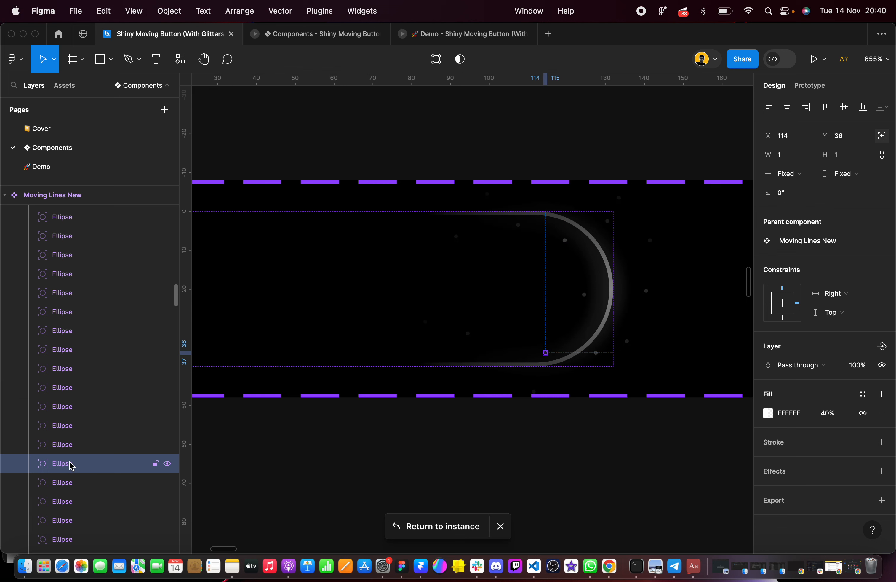
pyautogui.scroll(-2, 71, 464)
pyautogui.click(70, 440)
pyautogui.click(73, 456)
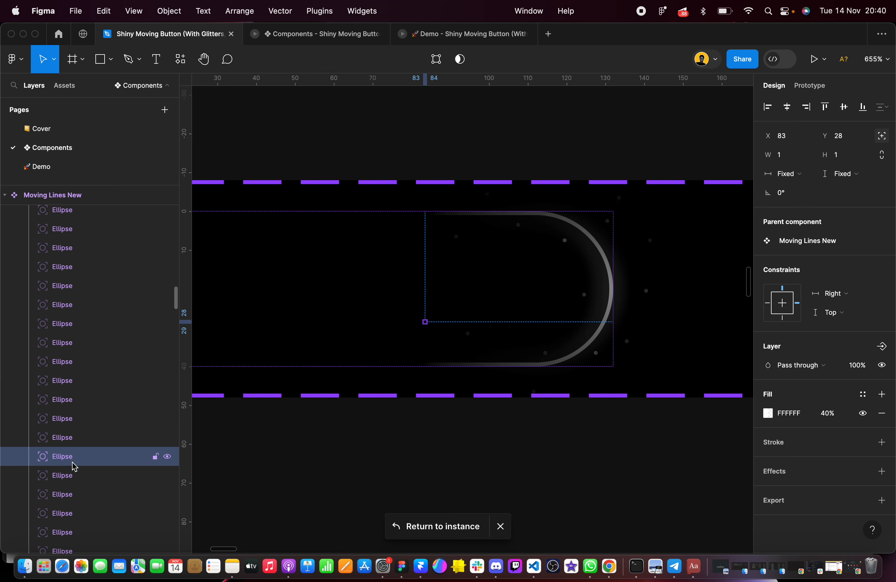
pyautogui.scroll(-2, 74, 466)
pyautogui.click(71, 431)
pyautogui.click(71, 440)
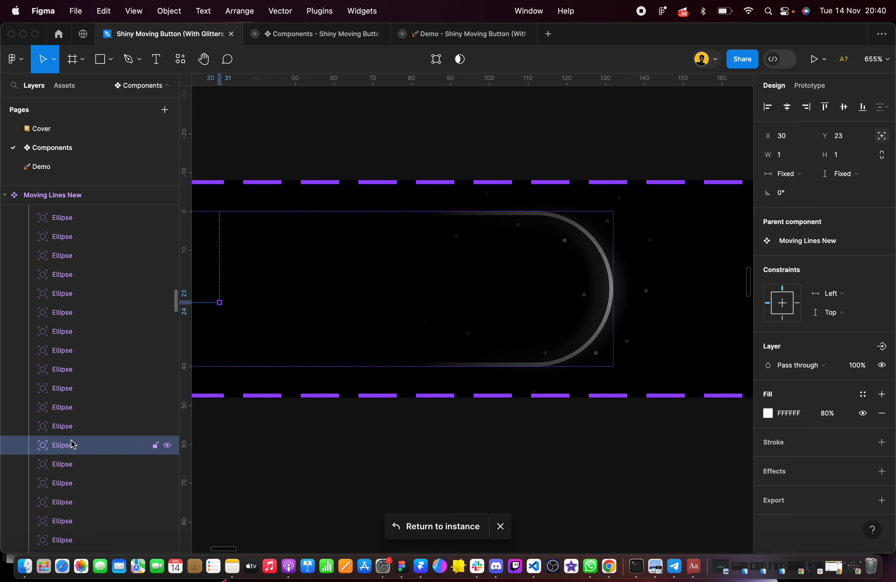
pyautogui.scroll(-2, 71, 434)
pyautogui.click(70, 413)
pyautogui.click(73, 430)
pyautogui.click(76, 450)
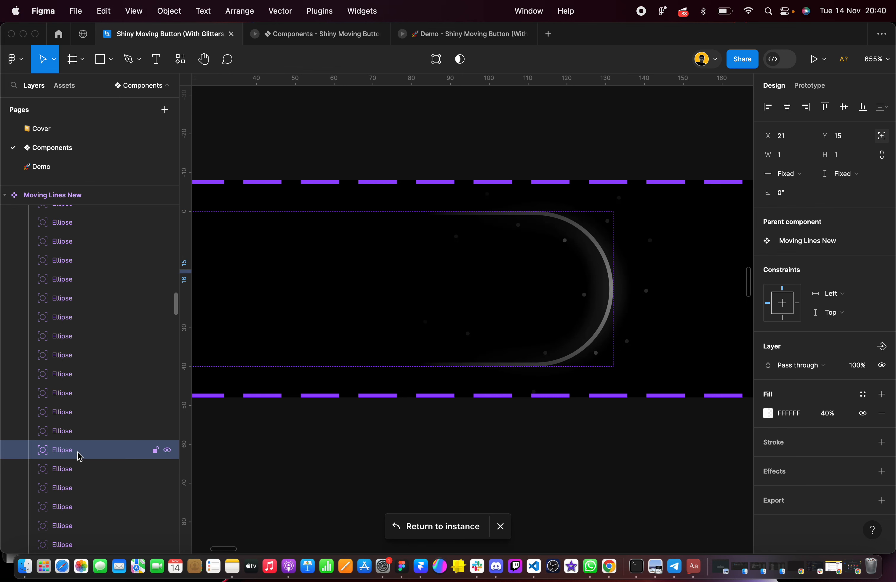
pyautogui.click(78, 468)
pyautogui.scroll(-3, 81, 468)
pyautogui.click(70, 426)
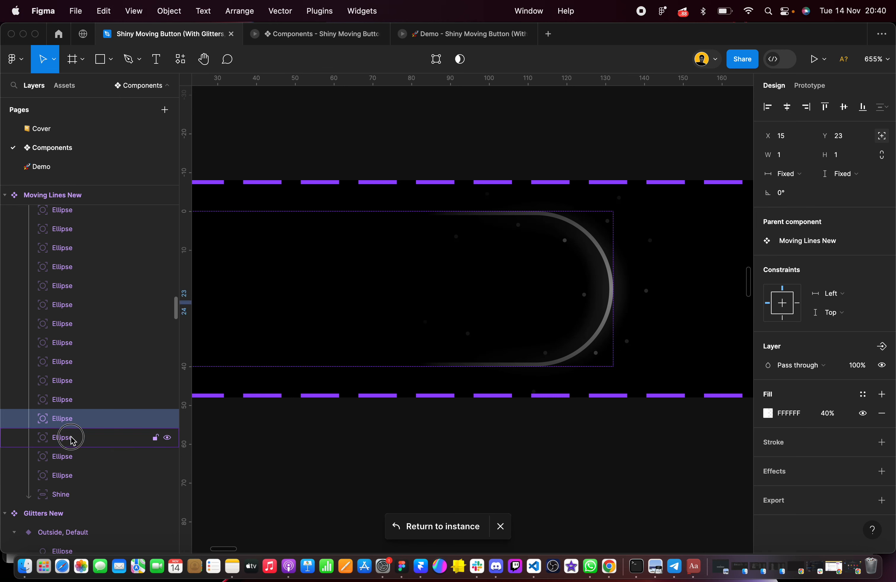
pyautogui.click(69, 438)
pyautogui.click(70, 458)
pyautogui.scroll(-1, 70, 457)
pyautogui.click(67, 446)
pyautogui.click(73, 466)
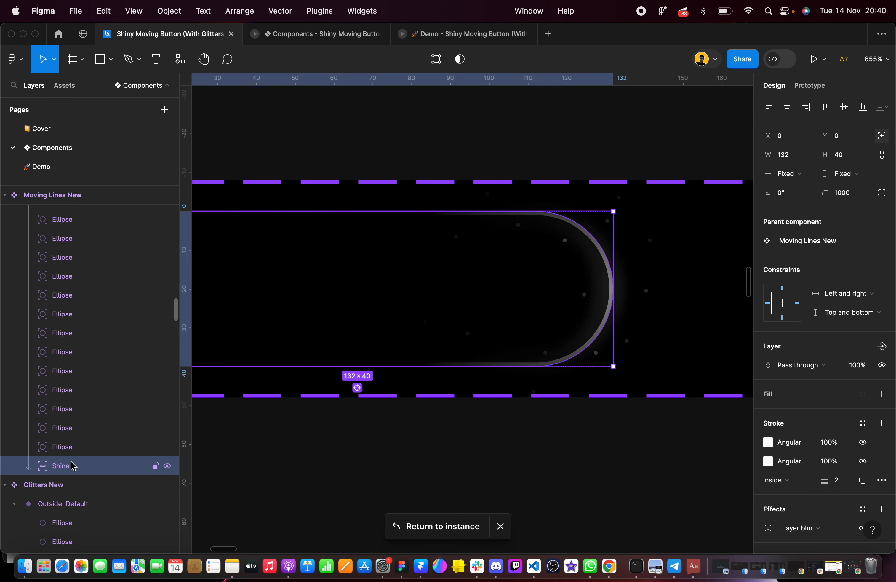
# Review the other Moving Lines New variants and examine the glitters around the curved end of the double-chevron Read more button
pyautogui.scroll(-5, 316, 396)
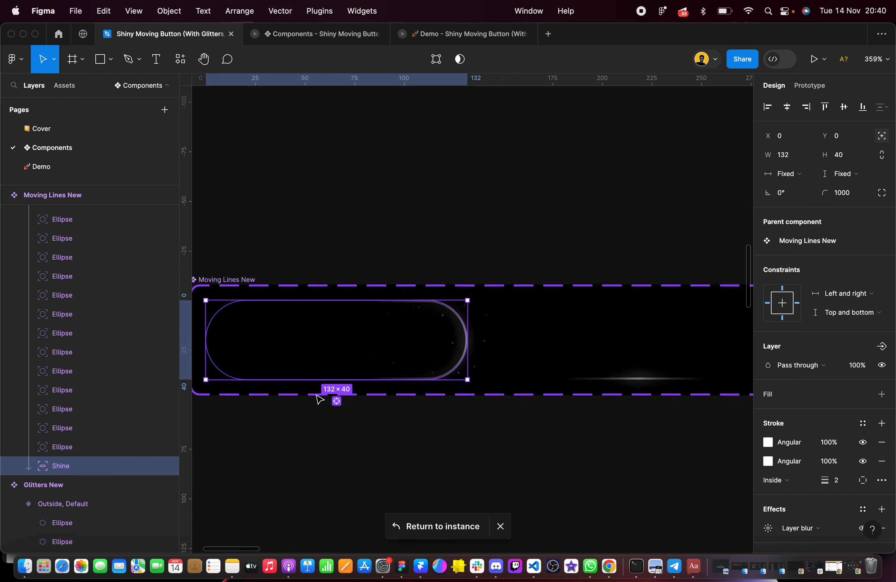
pyautogui.hscroll(5, 317, 399)
pyautogui.click(350, 340)
pyautogui.hscroll(2, 560, 302)
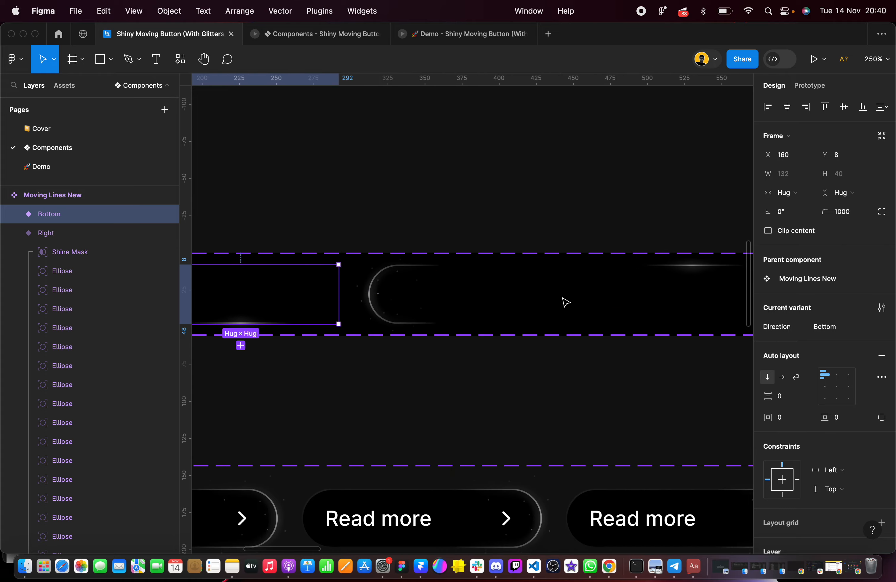
pyautogui.click(489, 369)
pyautogui.scroll(-10, 488, 369)
pyautogui.scroll(-4, 489, 369)
pyautogui.scroll(-3, 362, 374)
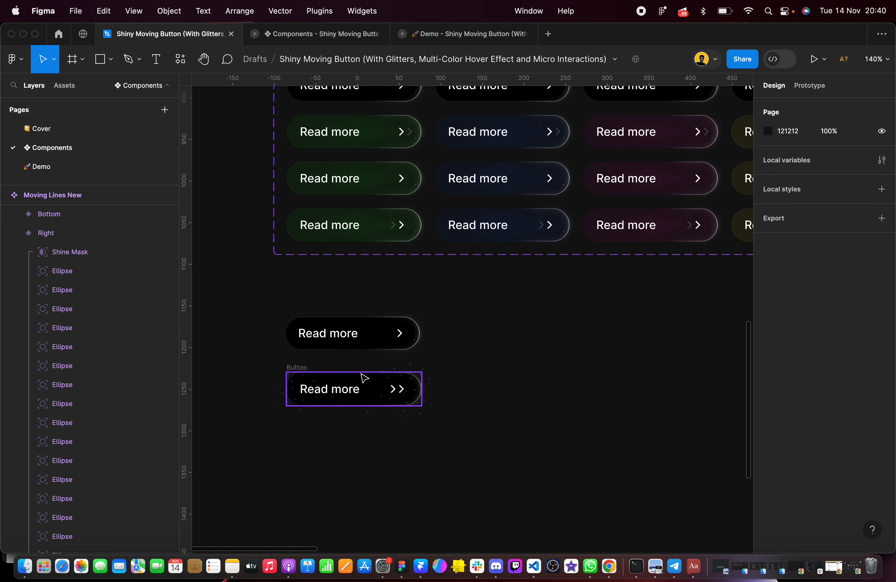
pyautogui.scroll(10, 364, 399)
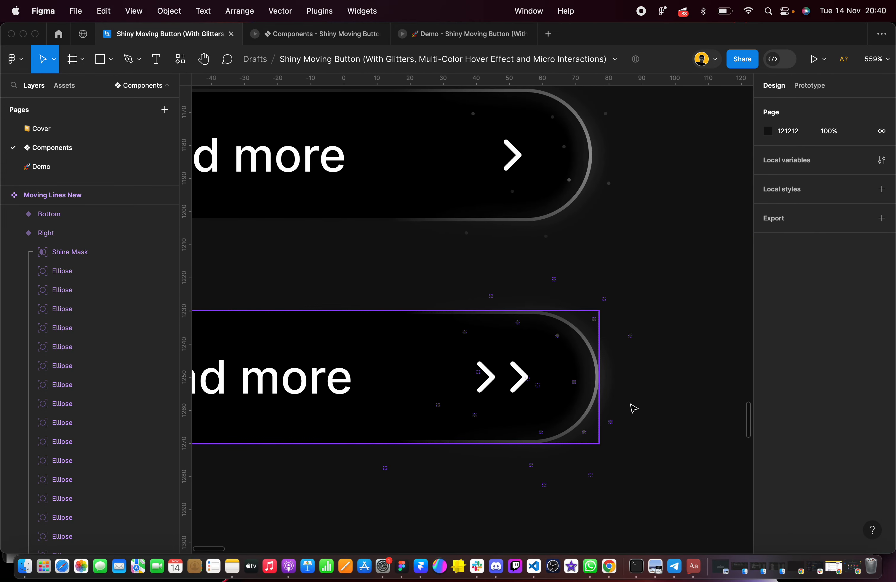
pyautogui.scroll(1, 650, 379)
pyautogui.scroll(5, 645, 384)
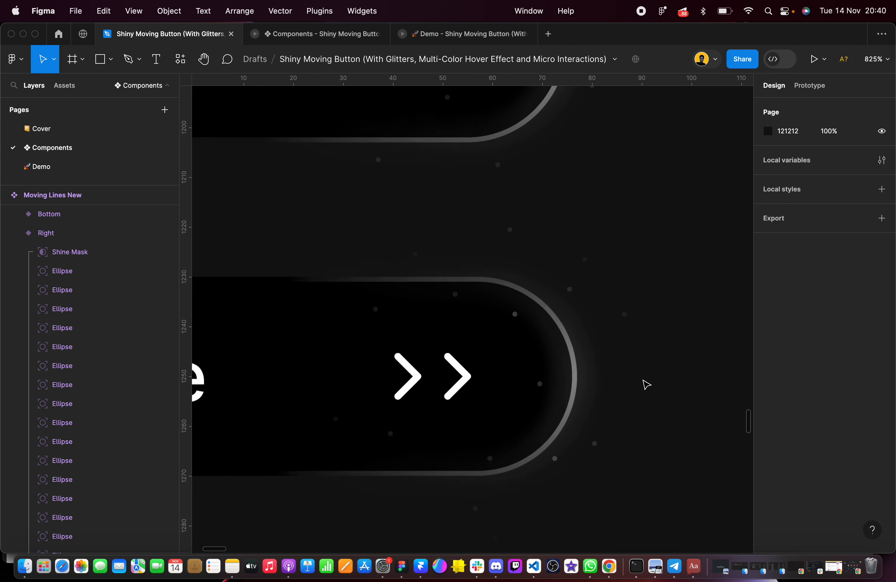
pyautogui.scroll(-5, 639, 384)
pyautogui.scroll(-5, 534, 302)
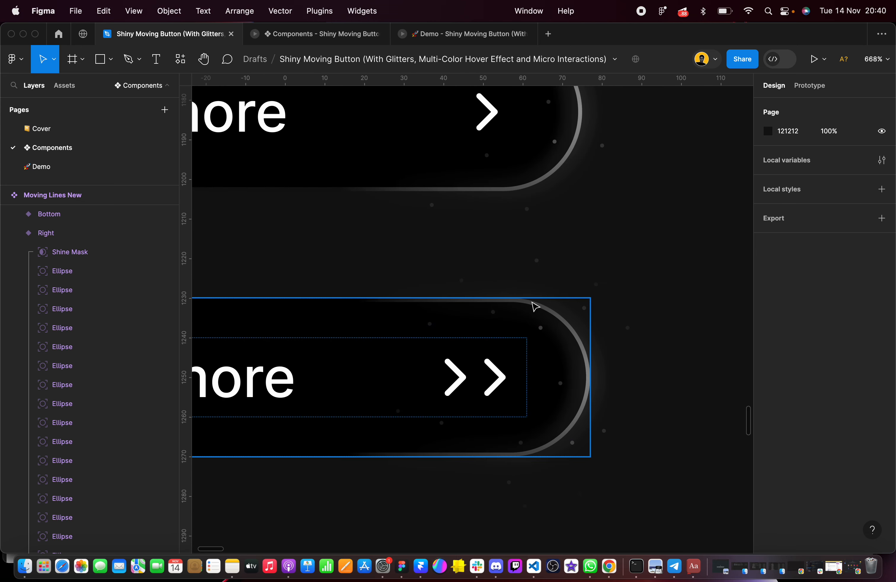
# Move the double-chevron Button frame slightly down to about Y 1241 and check the glitters around its curved end
pyautogui.click(497, 334)
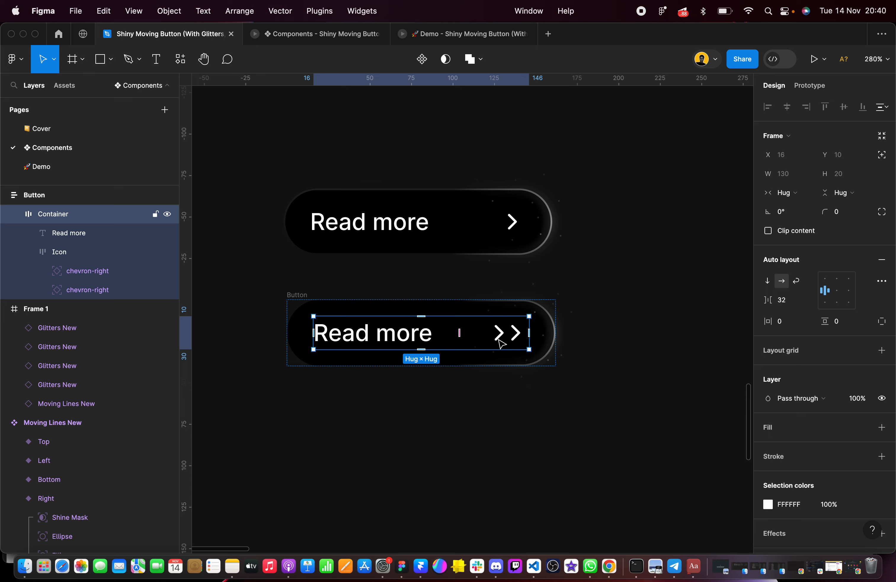
pyautogui.click(304, 220)
pyautogui.click(301, 304)
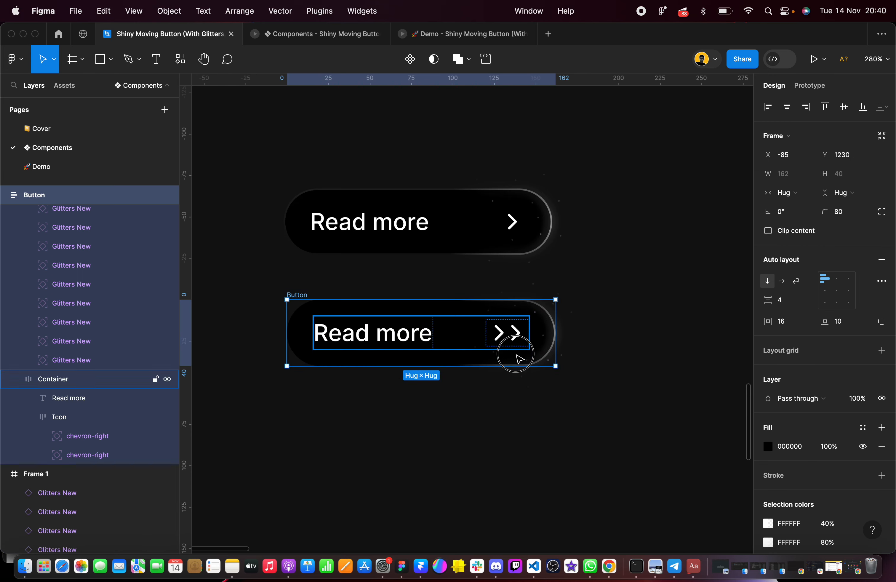
pyautogui.moveTo(515, 356); pyautogui.dragTo(520, 375)
pyautogui.scroll(3, 519, 374)
pyautogui.click(648, 235)
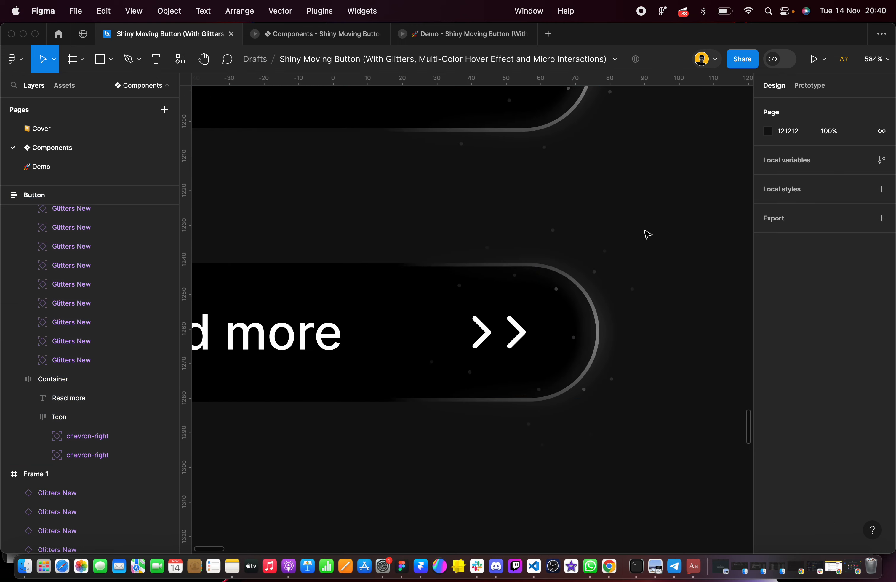
pyautogui.scroll(-5, 647, 235)
pyautogui.hscroll(1, 646, 235)
pyautogui.scroll(5, 590, 266)
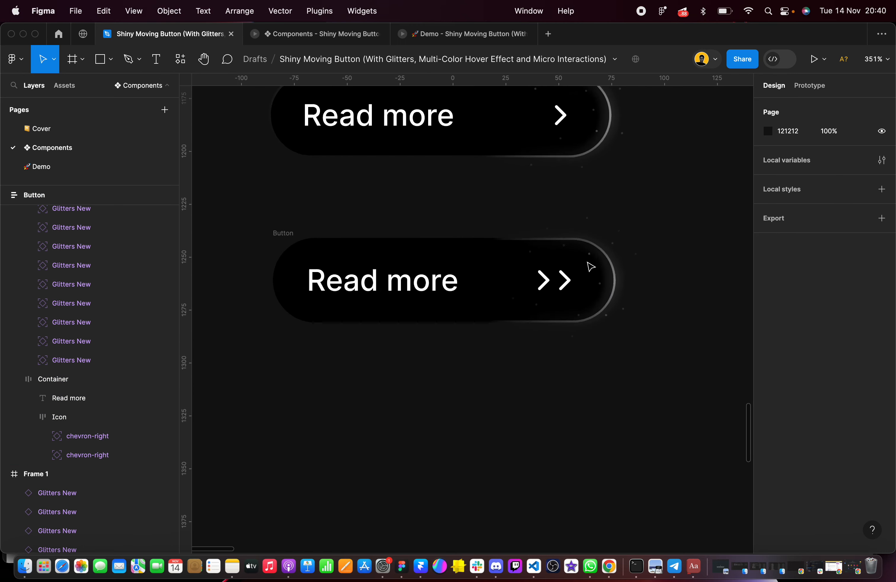
# Set the first chevron-right icon's layer opacity to 0% in the double-chevron Button frame, matching the single-chevron button above it
pyautogui.scroll(-3, 590, 266)
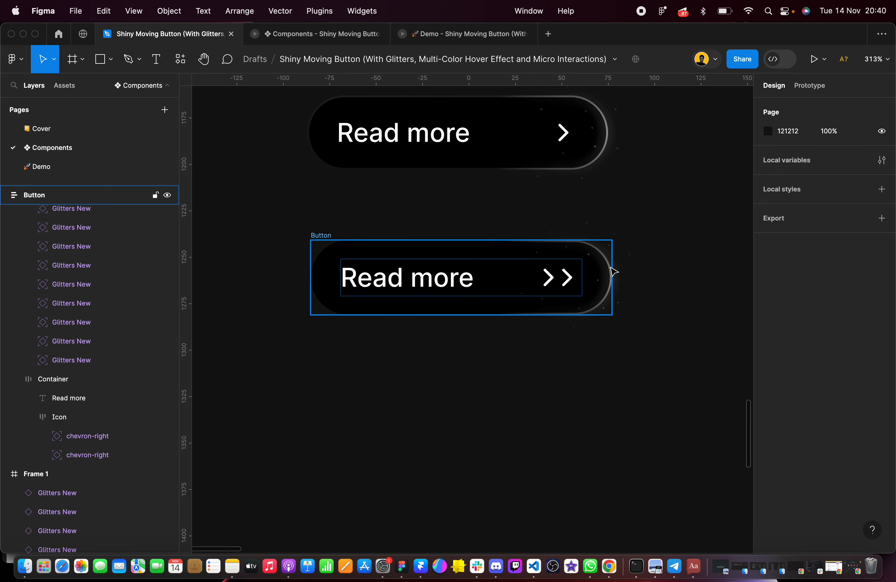
pyautogui.hscroll(1, 562, 266)
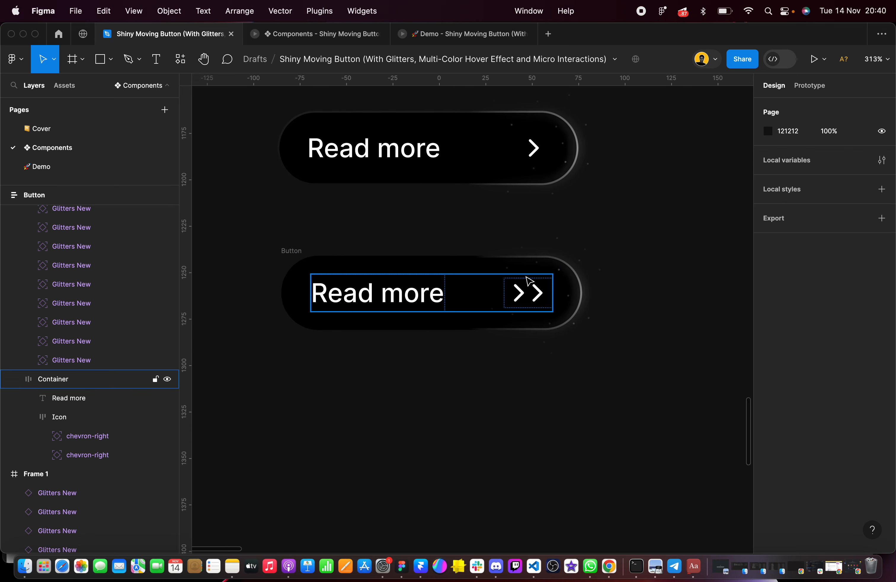
pyautogui.scroll(5, 529, 282)
pyautogui.click(511, 308)
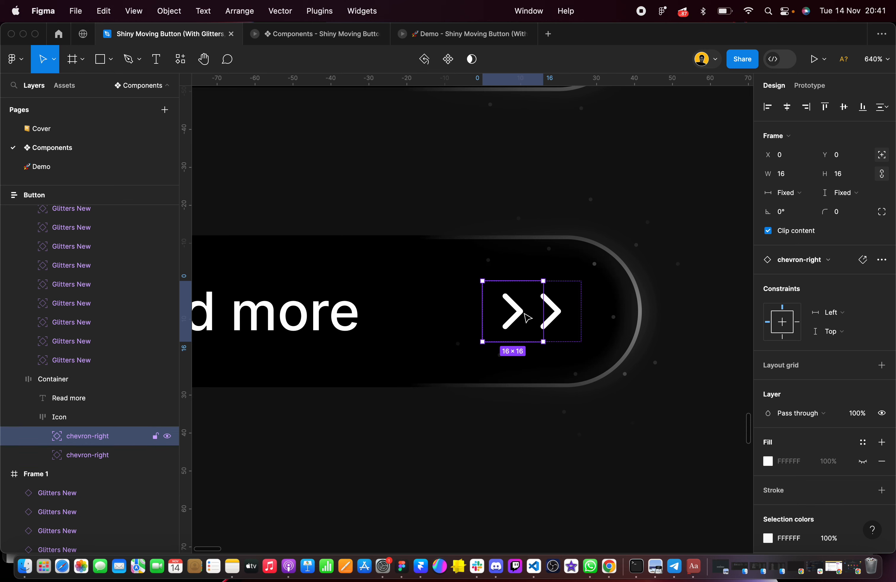
pyautogui.scroll(-2, 513, 314)
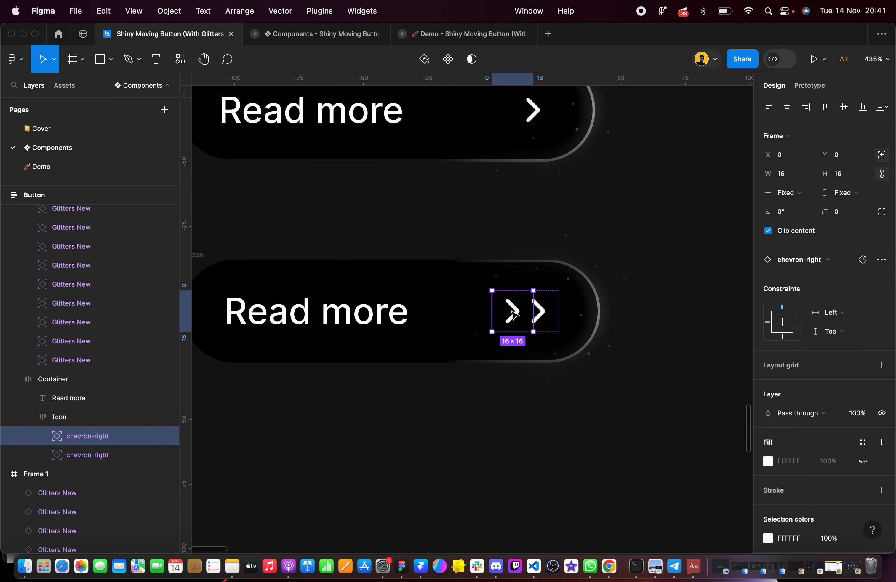
pyautogui.scroll(-1, 513, 313)
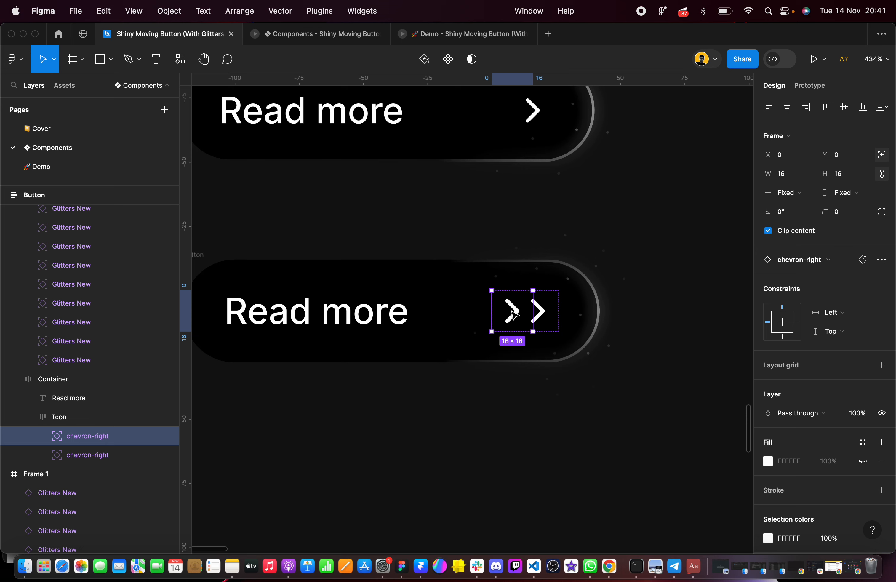
pyautogui.scroll(-5, 512, 314)
pyautogui.scroll(3, 514, 314)
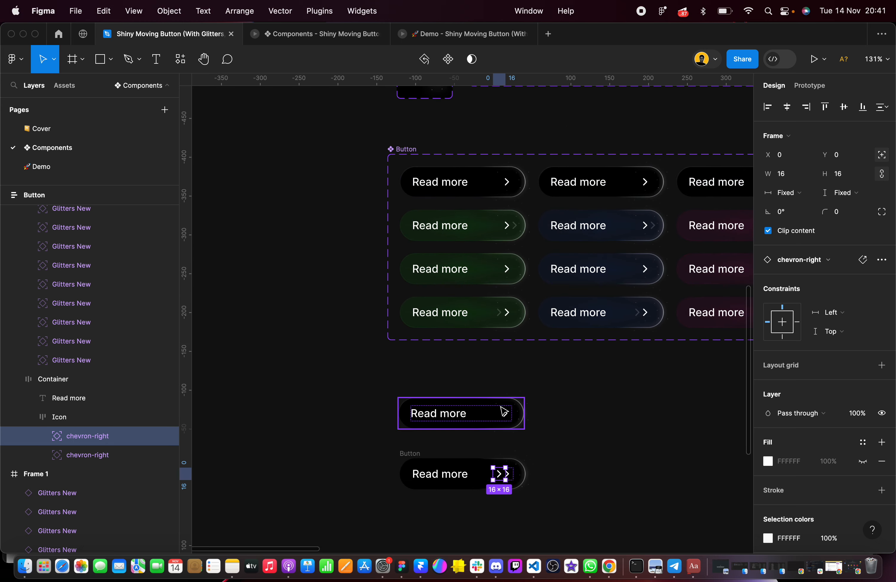
pyautogui.scroll(-2, 502, 411)
pyautogui.scroll(5, 494, 432)
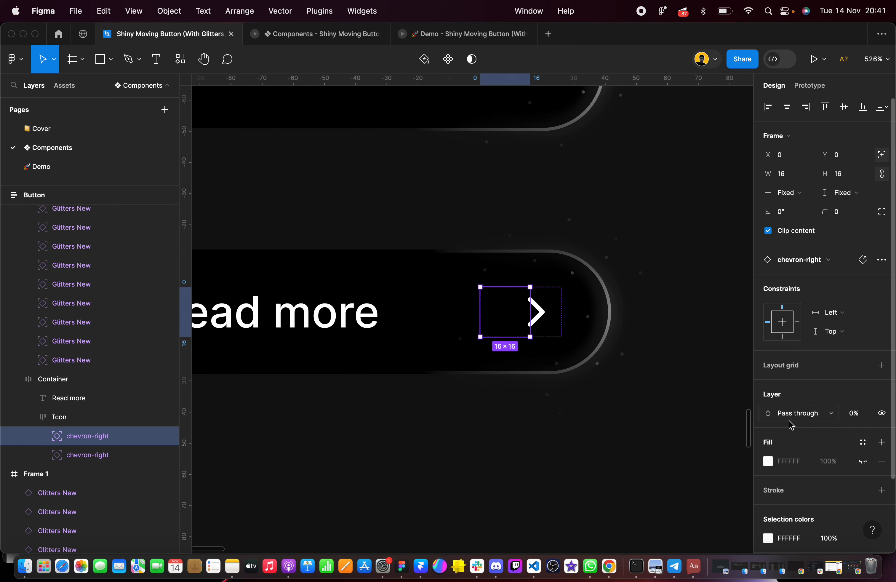
pyautogui.click(584, 432)
# Move the new Button frame up beneath the reference Read more button, aligned with its edges at X -87, Y 1224
pyautogui.scroll(-3, 584, 432)
pyautogui.click(383, 343)
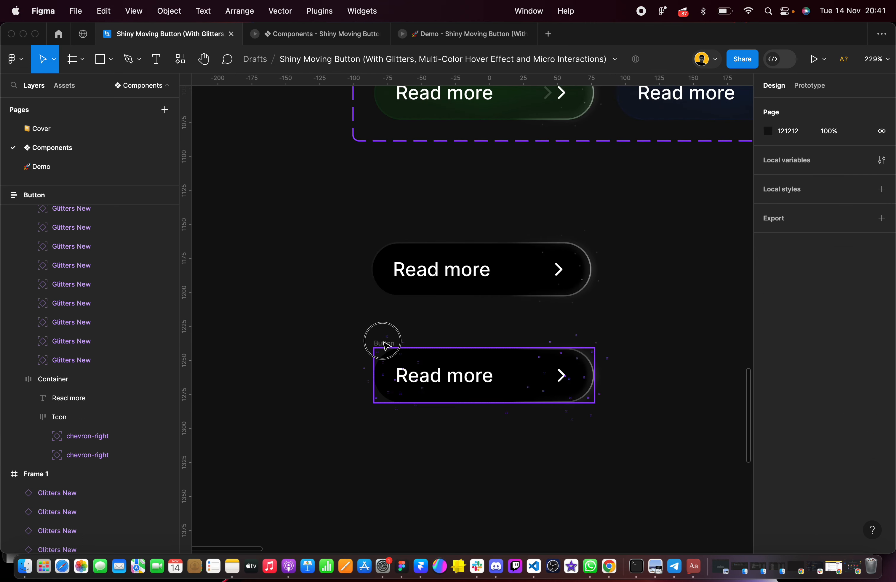
pyautogui.moveTo(323, 322); pyautogui.dragTo(662, 446)
pyautogui.moveTo(460, 375); pyautogui.dragTo(460, 353)
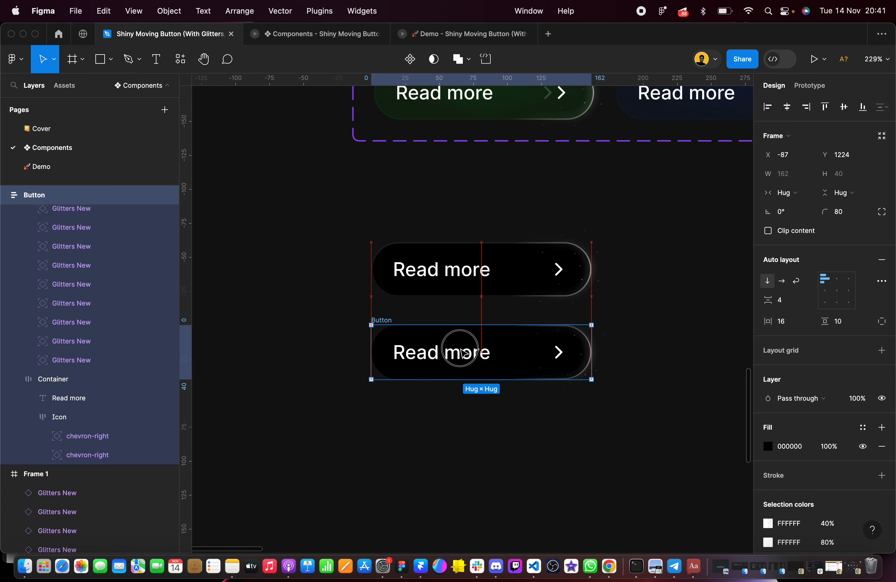
pyautogui.click(495, 262)
pyautogui.press('Delete')
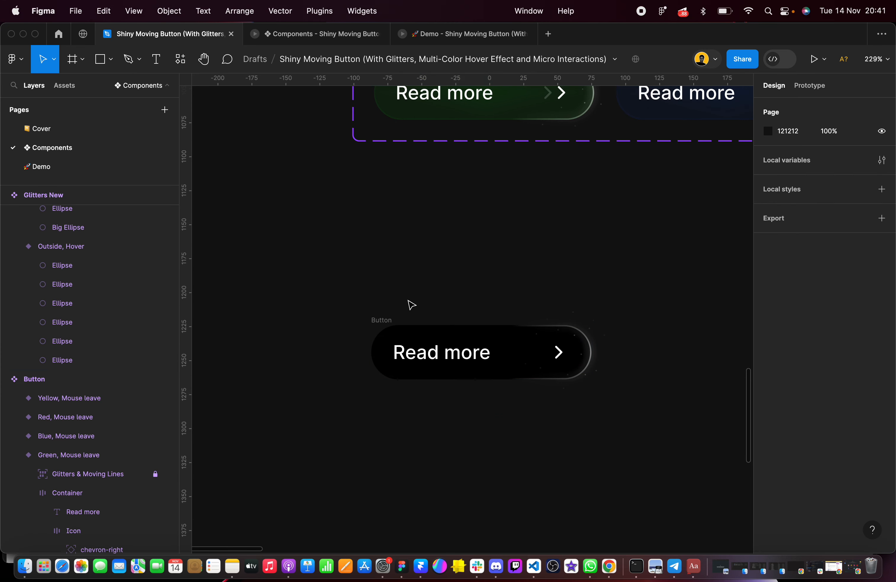
pyautogui.press('super+z')
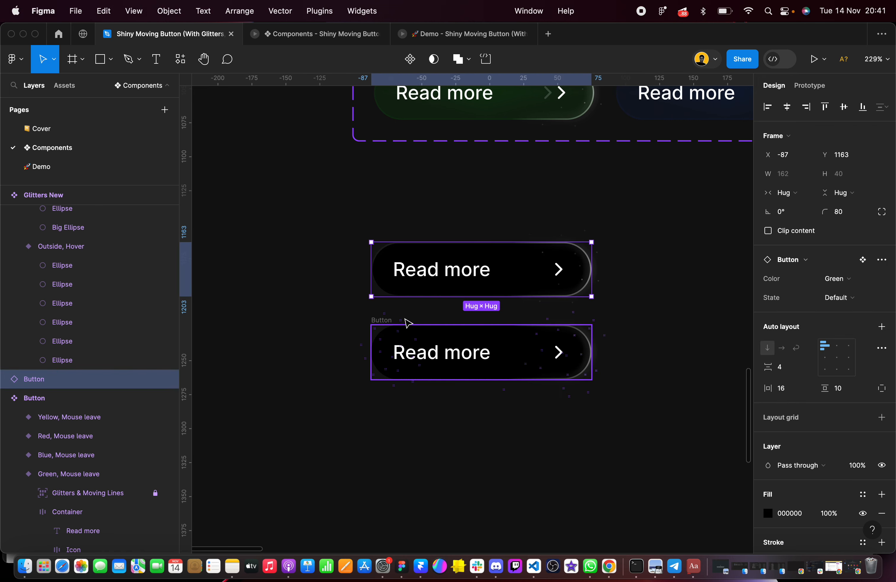
pyautogui.click(346, 312)
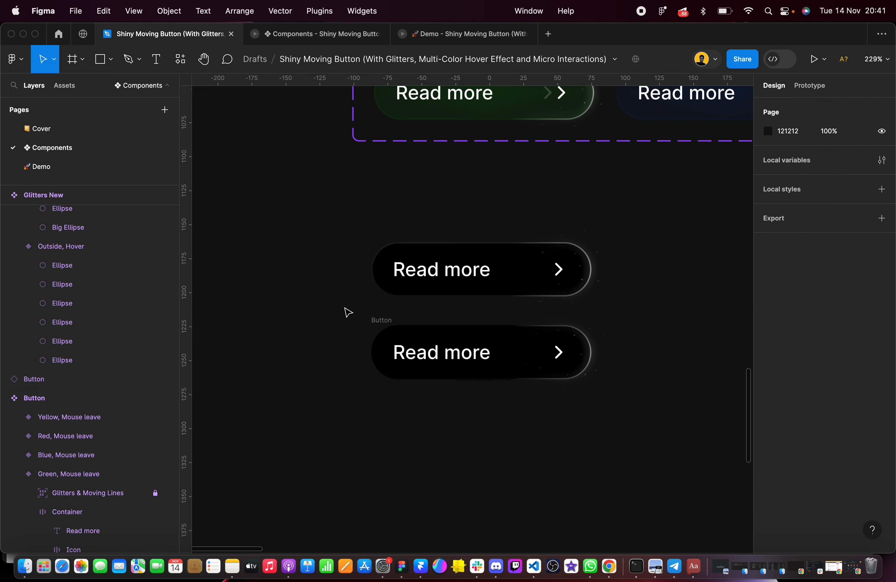
# Compare the stroke settings of the new button's Moving Lines New layer and the reference Button instance above it
pyautogui.click(378, 317)
pyautogui.scroll(-5, 836, 378)
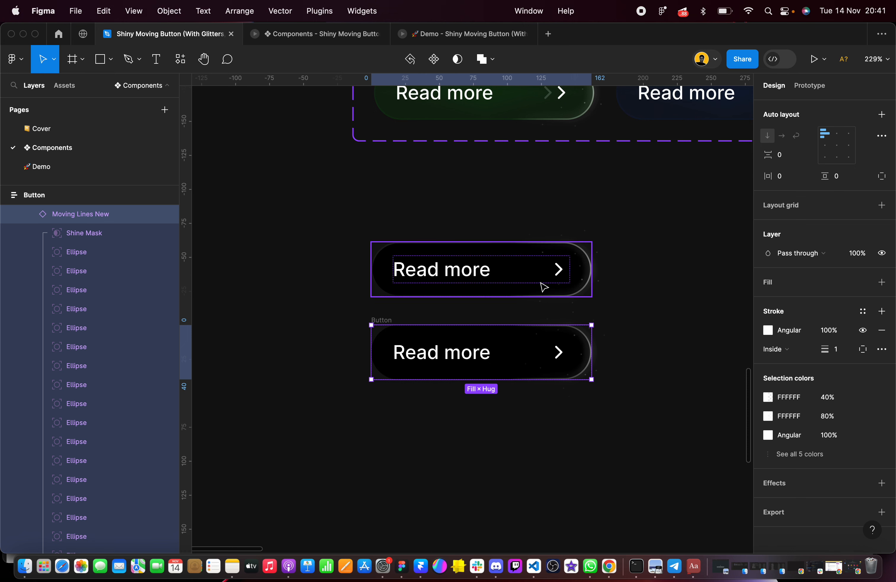
pyautogui.click(382, 228)
pyautogui.click(394, 268)
pyautogui.scroll(-5, 814, 351)
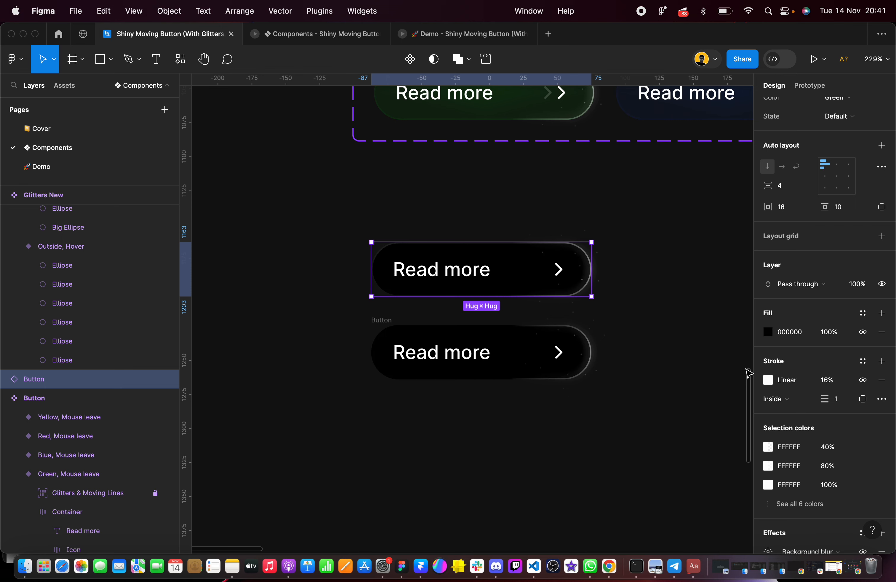
# Add an inside stroke of weight 1 in FFFFFF to the lower Button frame and make it a linear gradient
pyautogui.moveTo(336, 309); pyautogui.dragTo(652, 456)
pyautogui.scroll(-1, 829, 482)
pyautogui.scroll(-3, 829, 482)
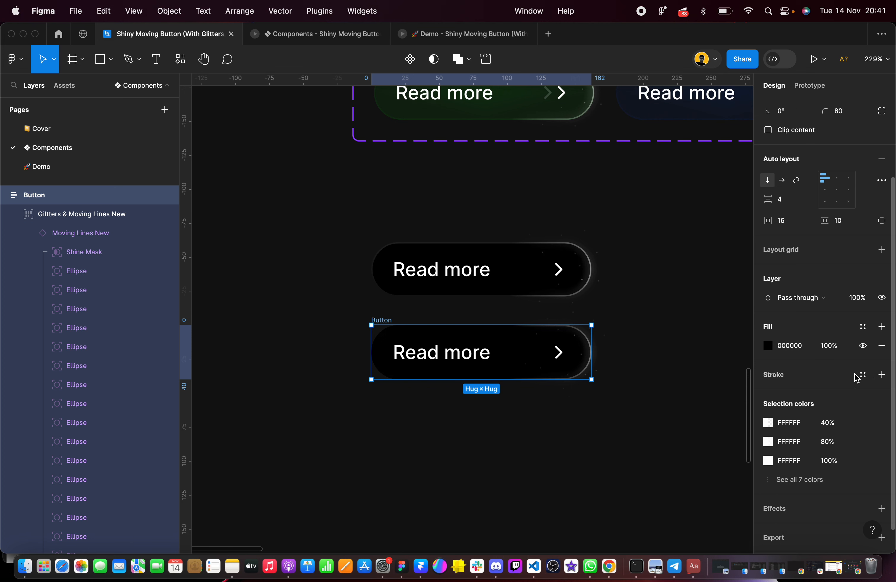
pyautogui.click(882, 375)
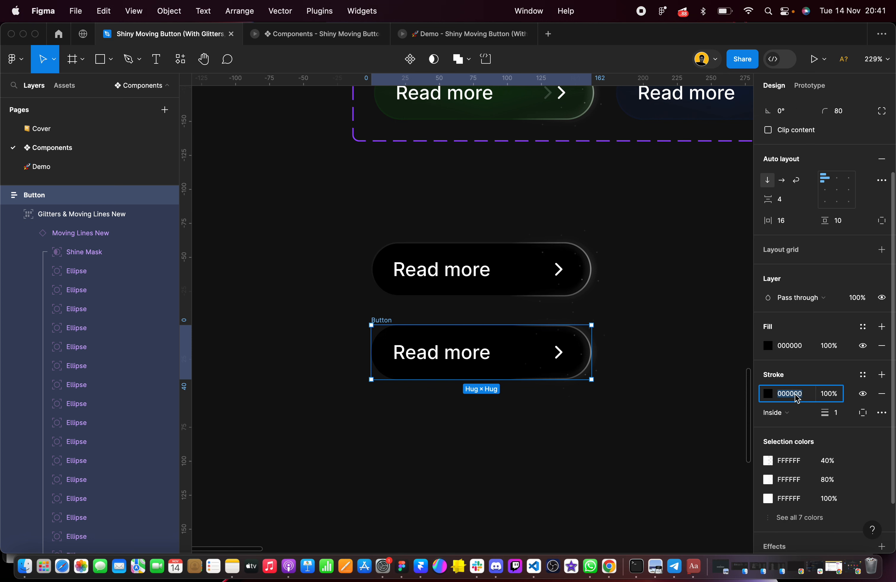
pyautogui.press('Return')
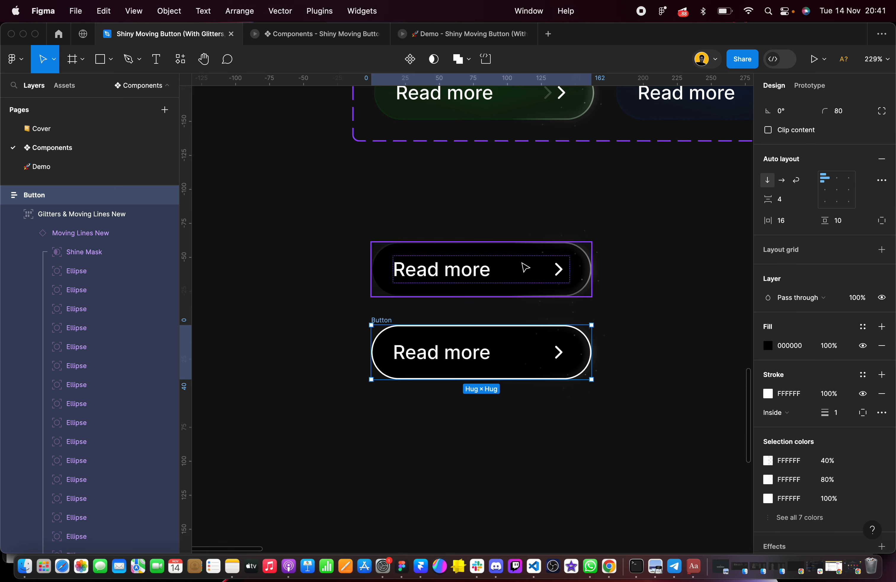
pyautogui.click(768, 393)
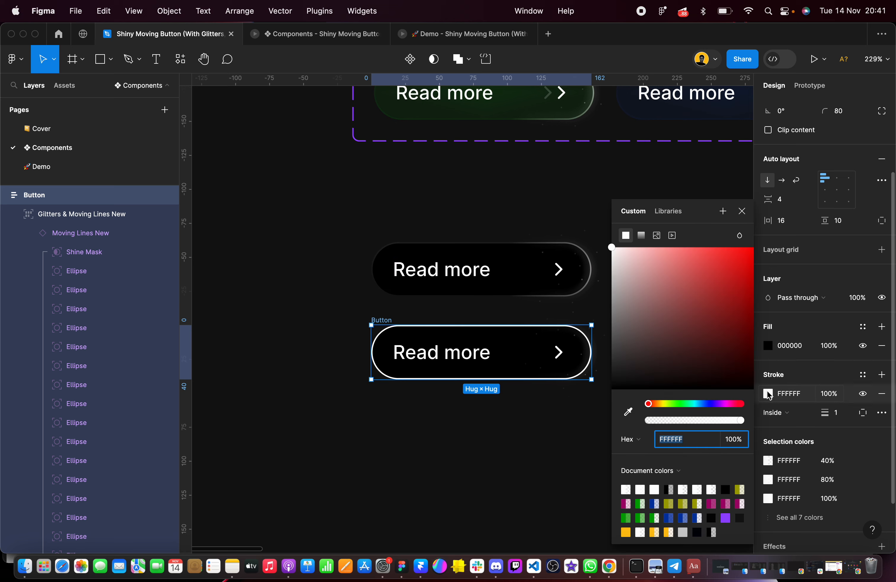
pyautogui.click(641, 236)
pyautogui.scroll(5, 496, 326)
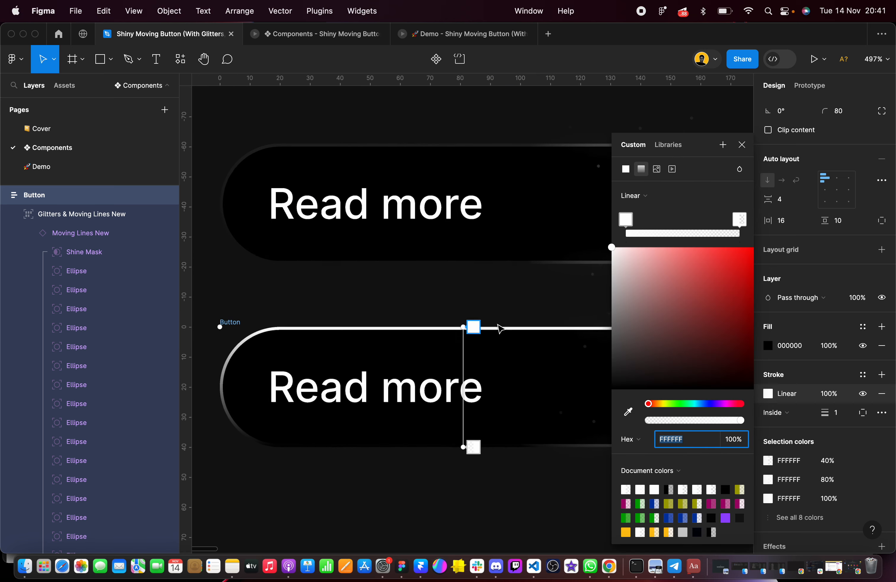
pyautogui.click(344, 159)
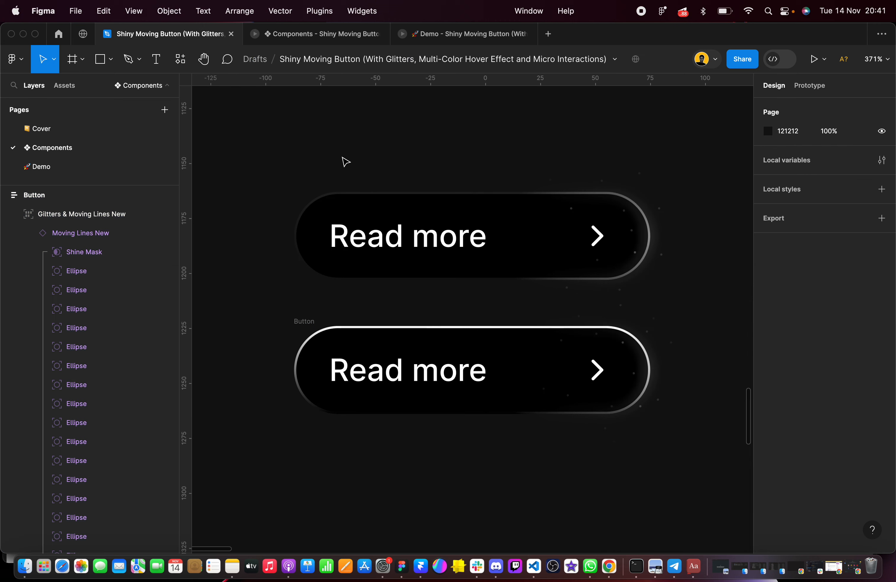
# Check the opacity of both gradient stops in the reference Button instance's linear stroke
pyautogui.click(360, 236)
pyautogui.scroll(-6, 812, 367)
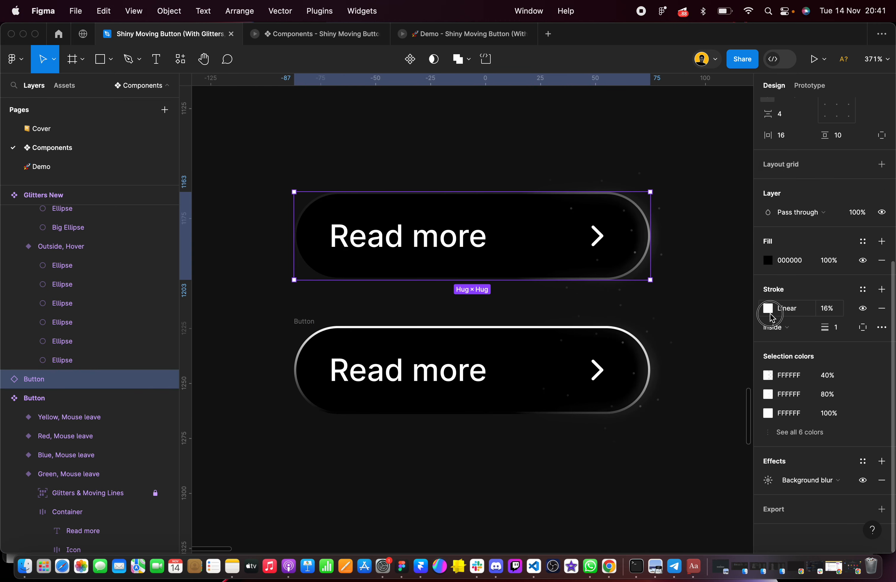
pyautogui.click(769, 313)
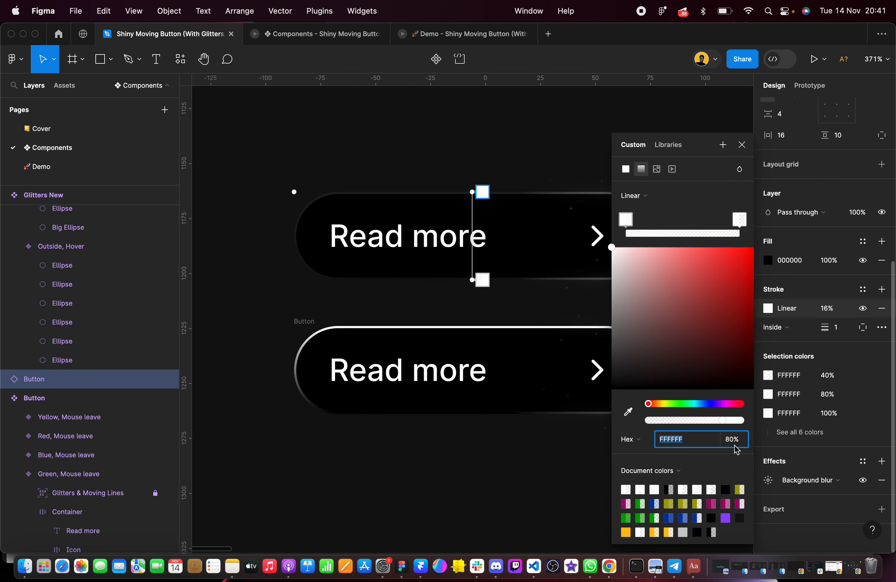
pyautogui.click(737, 219)
pyautogui.click(493, 121)
pyautogui.click(496, 125)
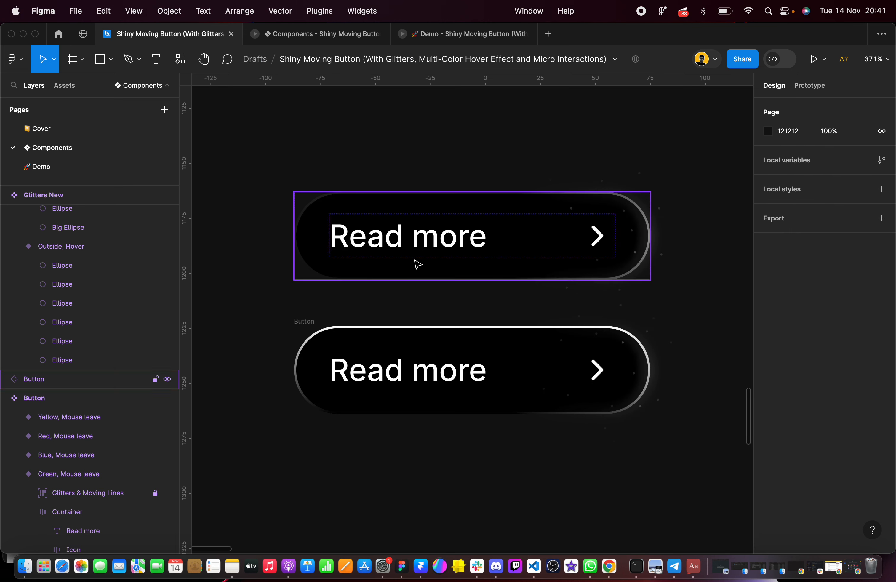
# Set the lower Button frame's white stroke gradient stops to 80% opacity at the start and 40% at the end
pyautogui.moveTo(265, 306); pyautogui.dragTo(316, 331)
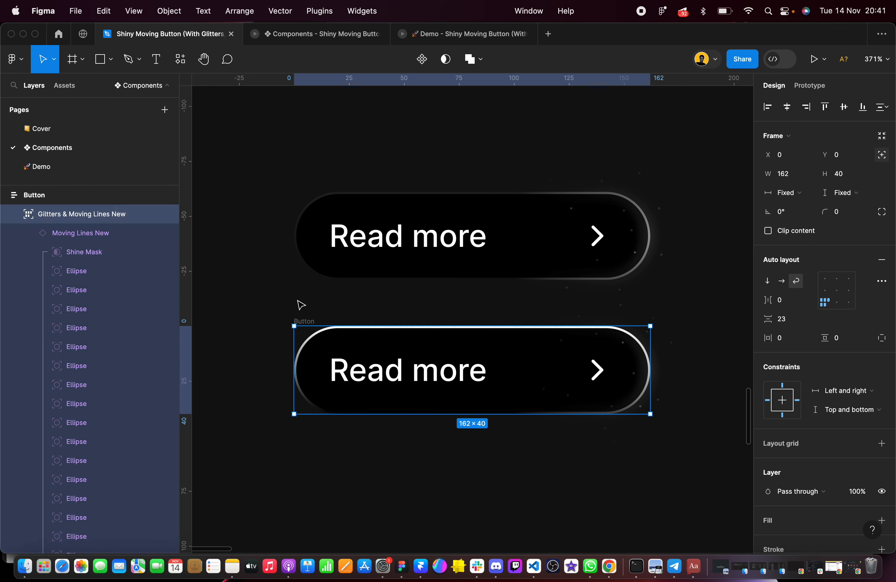
pyautogui.click(295, 296)
pyautogui.click(302, 319)
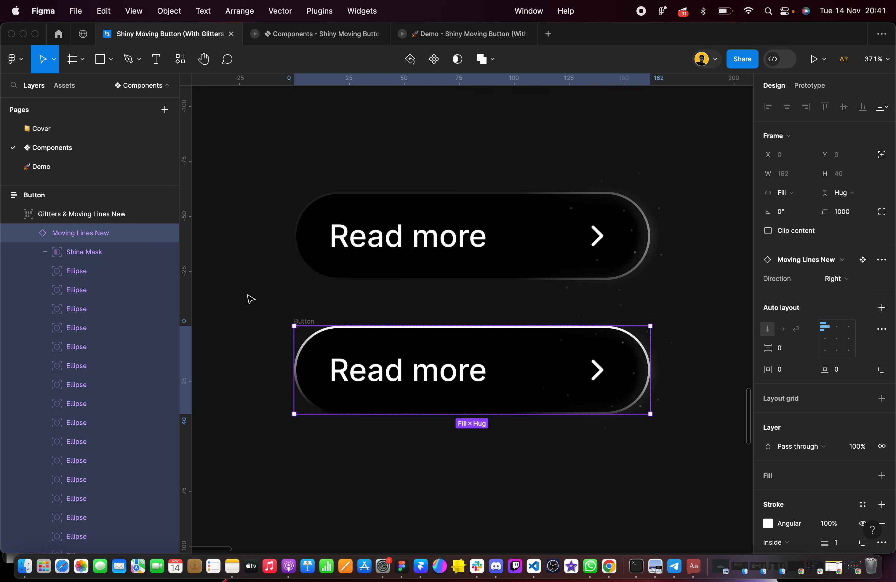
pyautogui.click(234, 299)
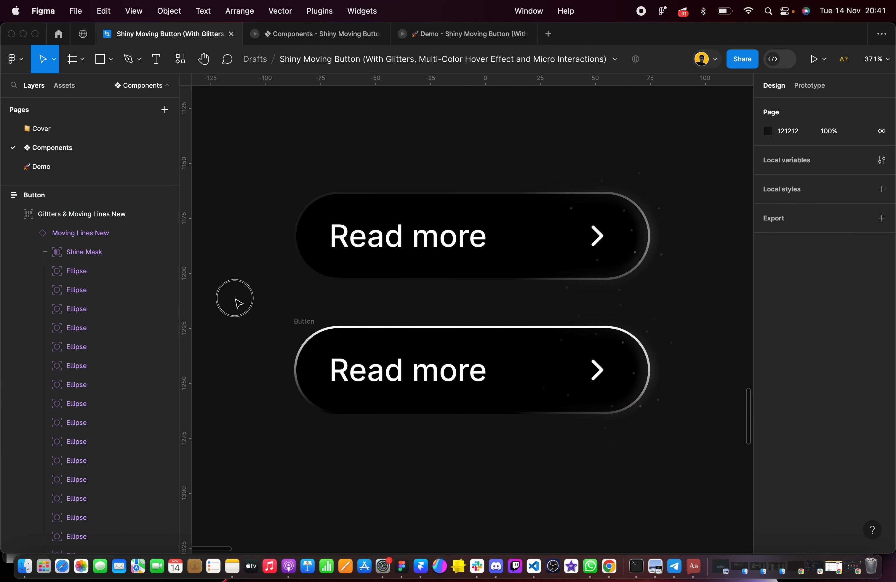
pyautogui.moveTo(241, 292); pyautogui.dragTo(671, 483)
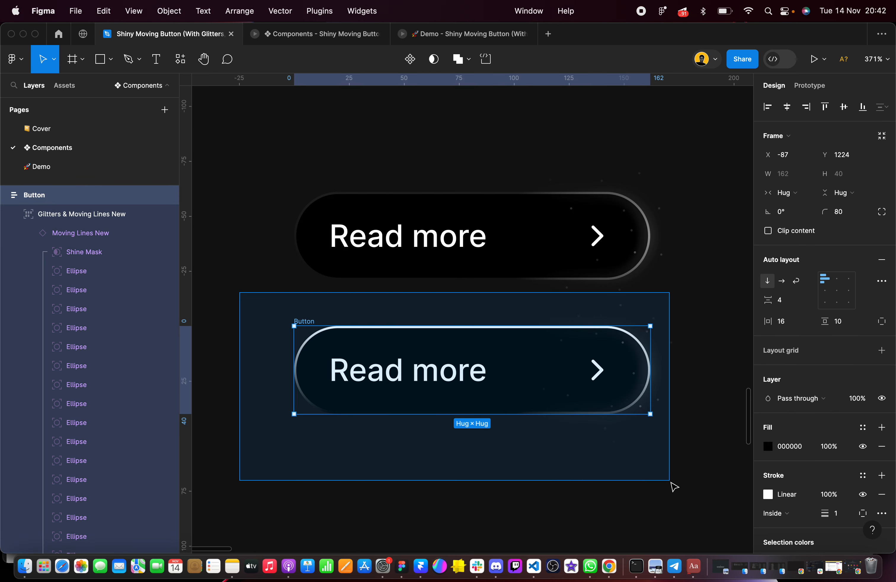
pyautogui.scroll(-5, 788, 453)
pyautogui.click(768, 327)
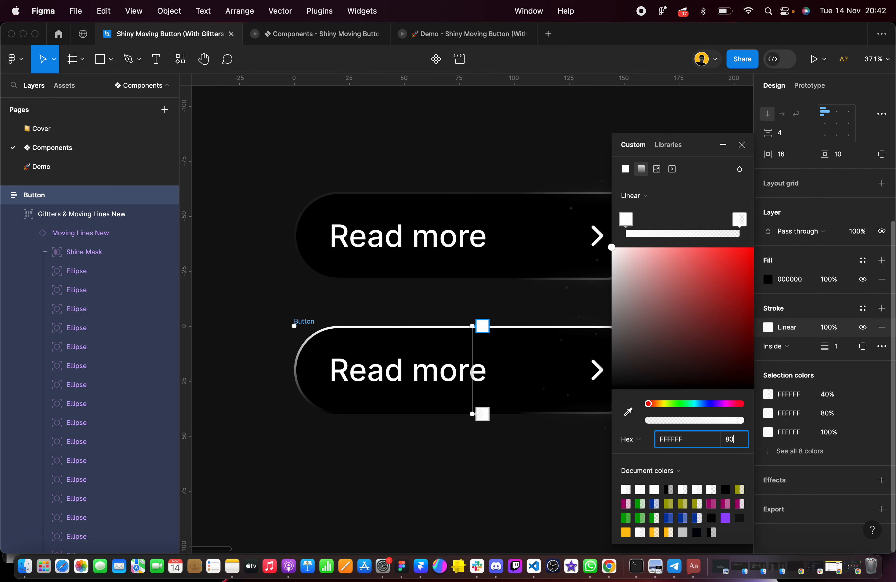
pyautogui.click(740, 222)
pyautogui.click(738, 443)
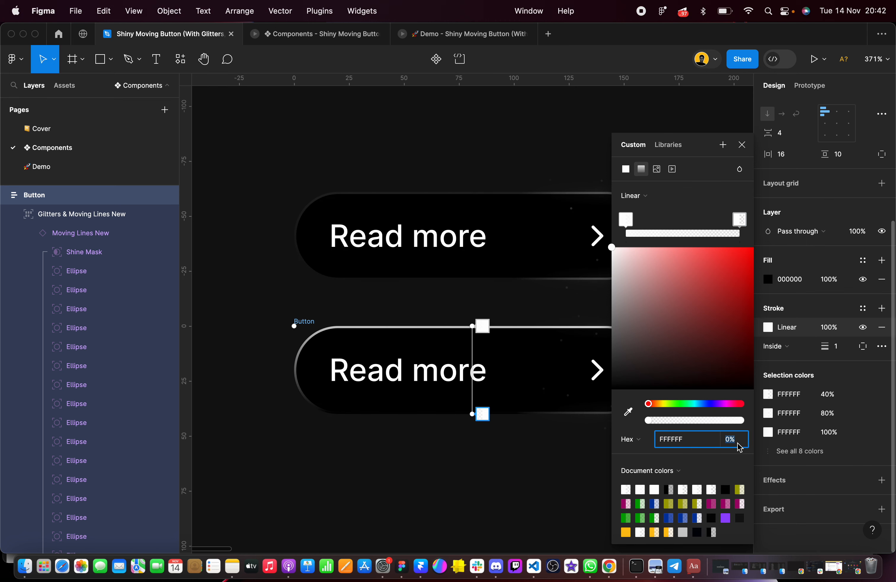
pyautogui.press('Return')
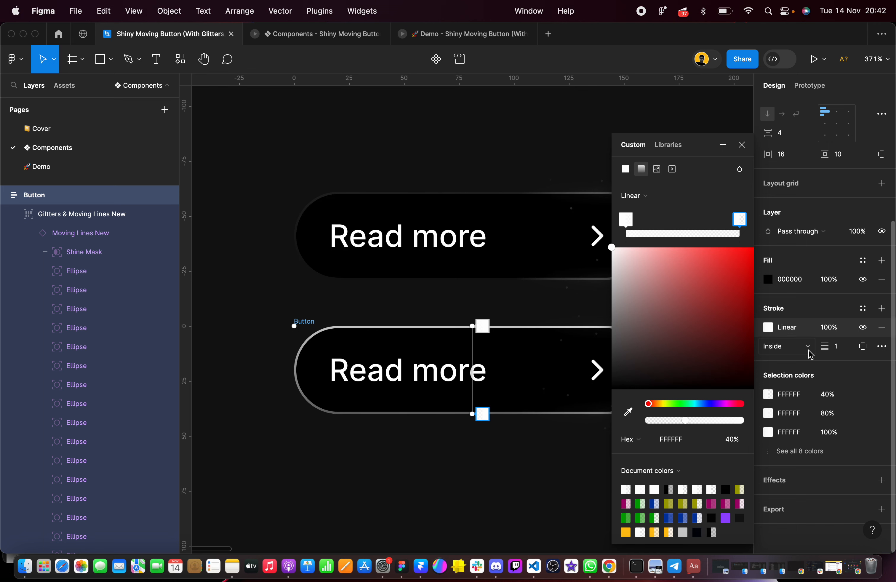
# Set the overall opacity of the lower Button frame's linear stroke to 16%
pyautogui.click(830, 327)
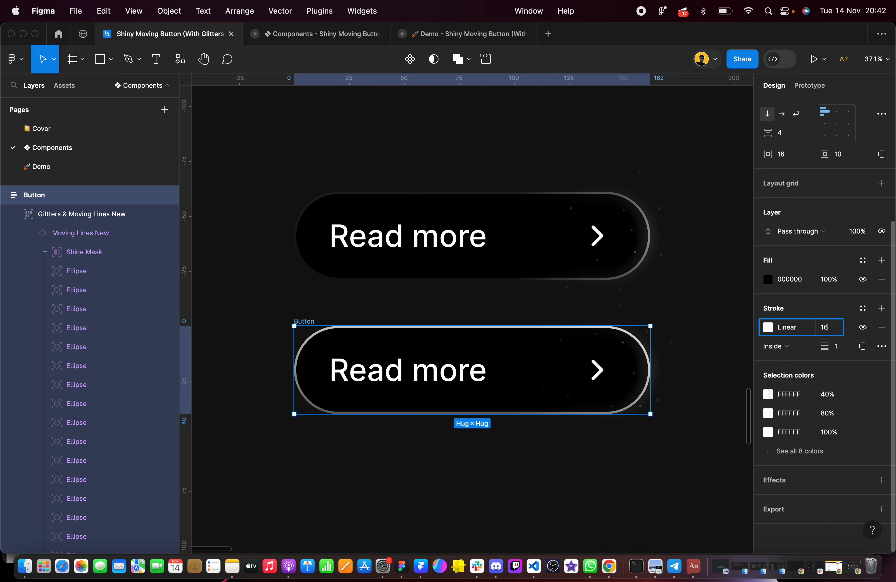
pyautogui.write('16')
pyautogui.press('Return')
pyautogui.click(594, 482)
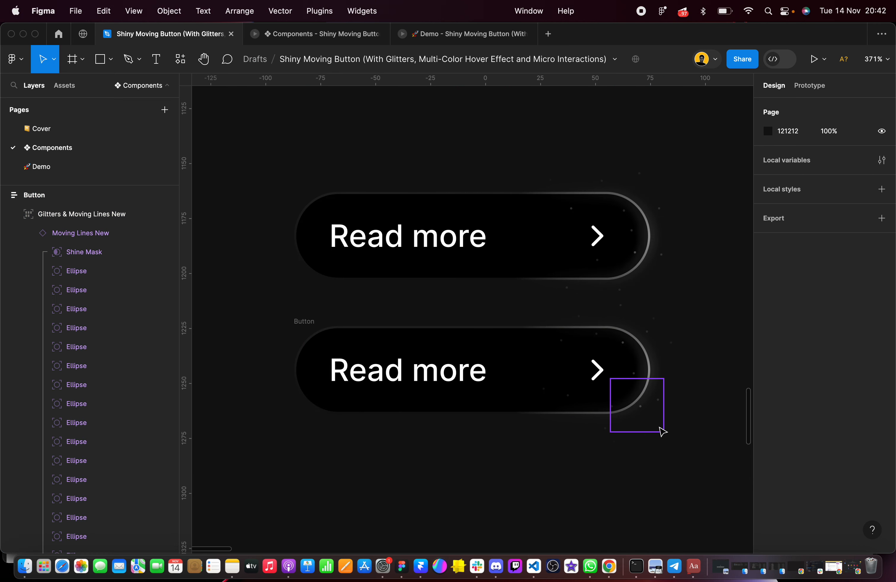
# Delete the reference Read more Button instance above the new Button frame
pyautogui.scroll(3, 662, 431)
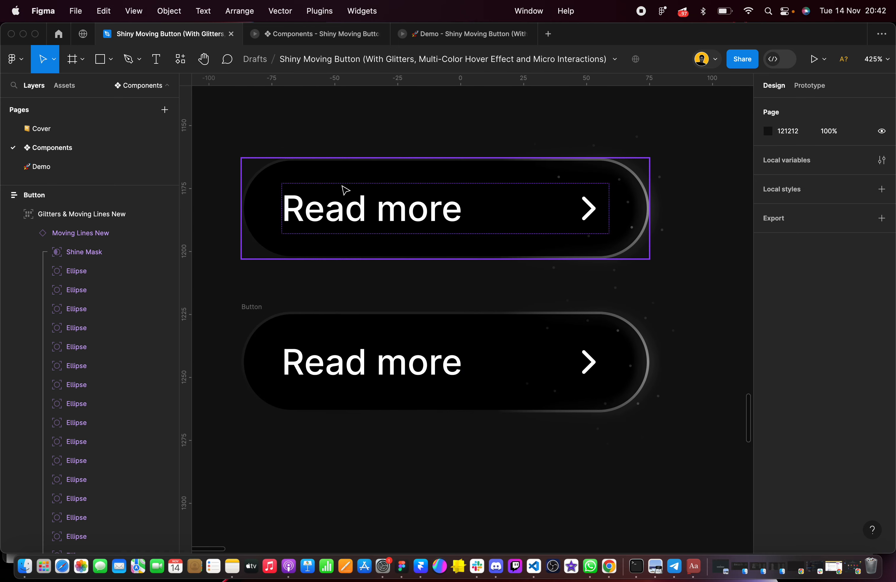
pyautogui.click(316, 192)
pyautogui.press('Delete')
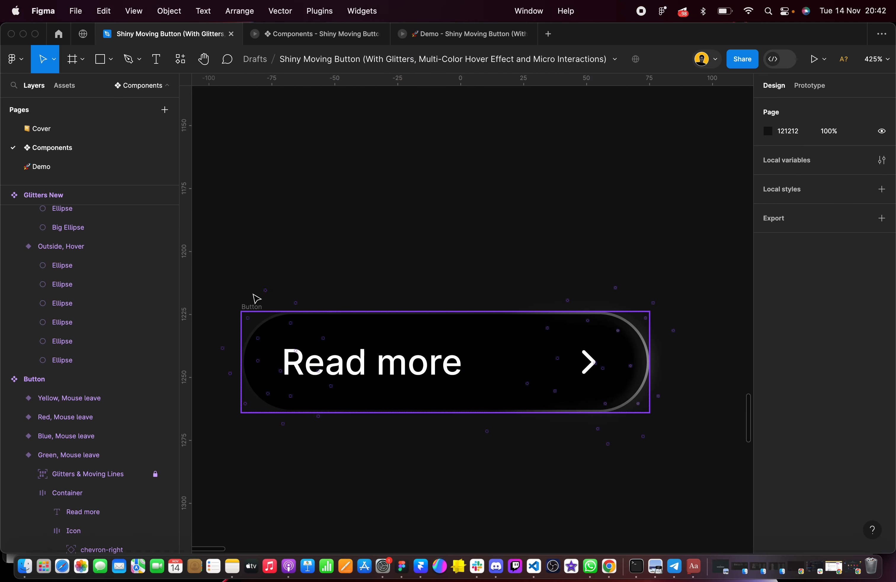
# Move the remaining Button frame up to X -86, Y 1164
pyautogui.moveTo(254, 300); pyautogui.dragTo(255, 140)
pyautogui.moveTo(203, 241); pyautogui.dragTo(692, 475)
pyautogui.moveTo(422, 362); pyautogui.dragTo(428, 207)
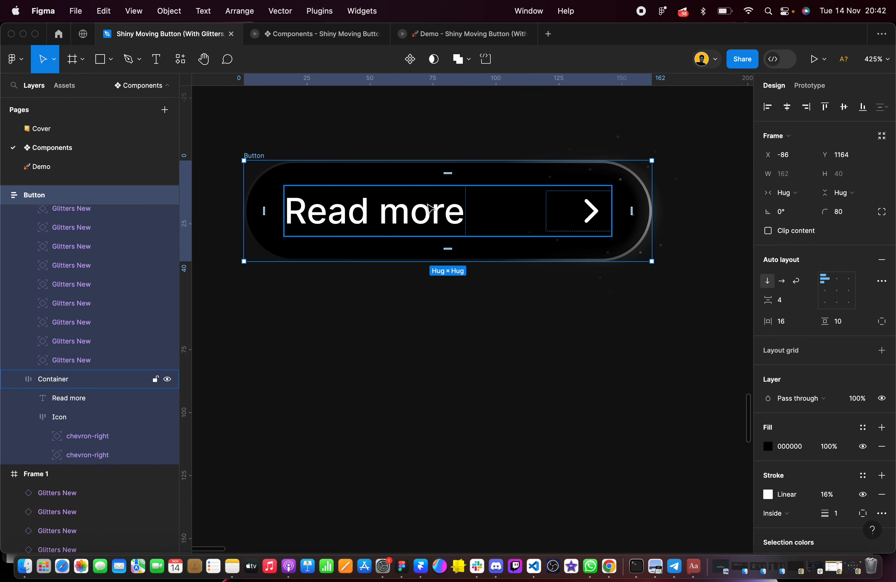
# Place a copy of the Green, Hover delay button variant below the new Button frame at X -86, Y 1223
pyautogui.scroll(-5, 429, 206)
pyautogui.scroll(3, 434, 219)
pyautogui.click(480, 111)
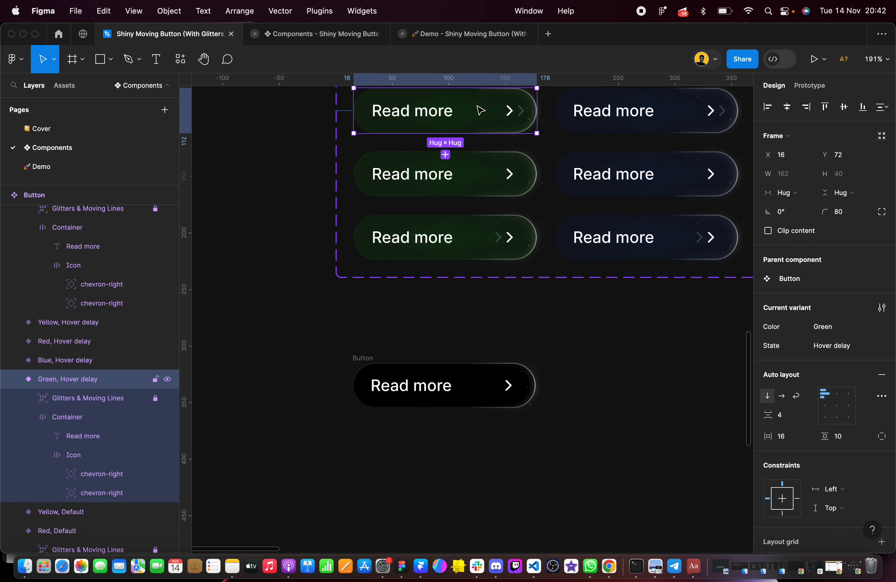
pyautogui.moveTo(477, 116); pyautogui.dragTo(473, 454)
pyautogui.scroll(-3, 474, 454)
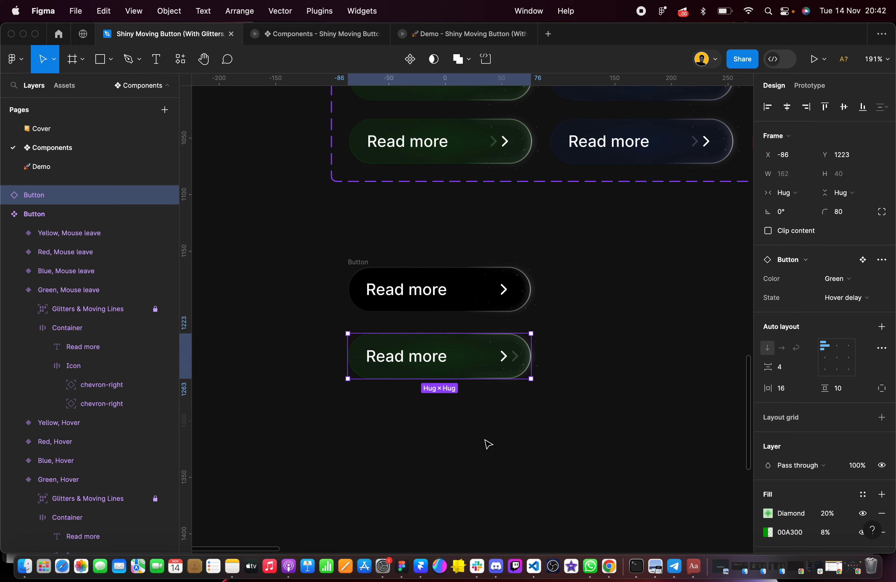
pyautogui.click(486, 438)
pyautogui.click(356, 256)
pyautogui.scroll(-3, 356, 256)
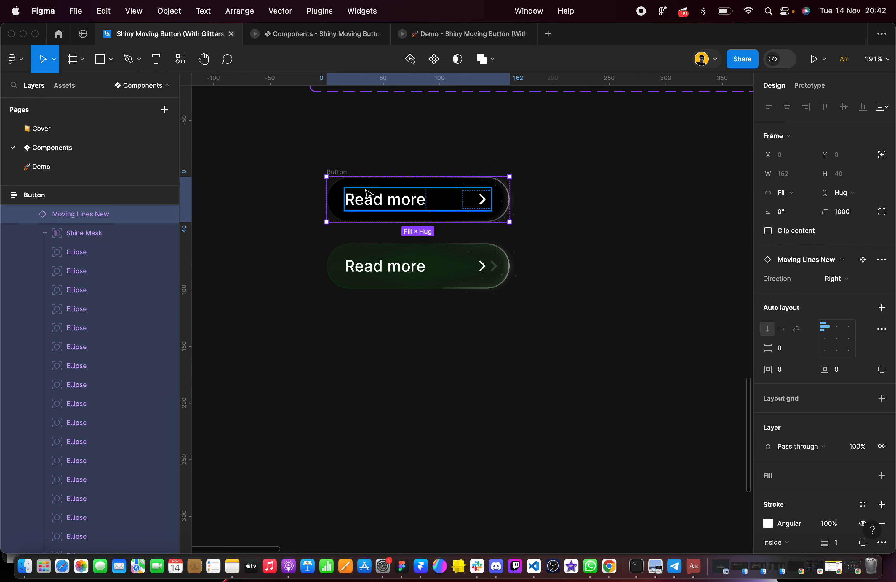
pyautogui.moveTo(364, 190); pyautogui.dragTo(368, 323)
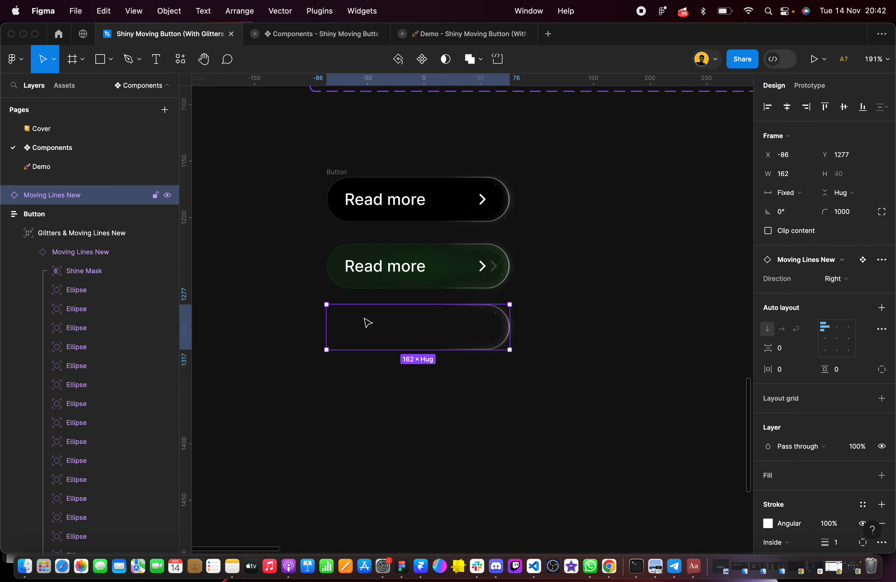
pyautogui.press('Delete')
pyautogui.moveTo(294, 138); pyautogui.dragTo(545, 232)
pyautogui.moveTo(375, 270)
pyautogui.mouseDown()
pyautogui.moveTo(374, 305)
pyautogui.moveTo(370, 280)
pyautogui.mouseUp()
pyautogui.click(600, 249)
# Duplicate the black Button frame below the green reference button at X -86, Y 1297
pyautogui.moveTo(274, 143); pyautogui.dragTo(577, 238)
pyautogui.moveTo(434, 199); pyautogui.dragTo(432, 350)
pyautogui.hotkey('shift', '2')
pyautogui.scroll(-5, 431, 350)
pyautogui.hscroll(-2, 432, 350)
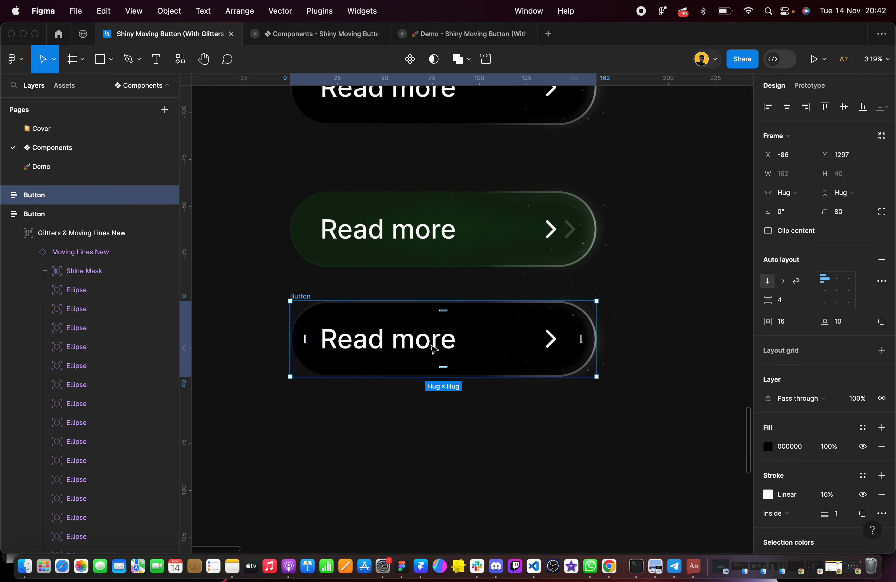
# Reveal the hidden first chevron-right in the duplicated Button frame by setting its layer opacity to 100%
pyautogui.scroll(4, 431, 350)
pyautogui.scroll(1, 432, 350)
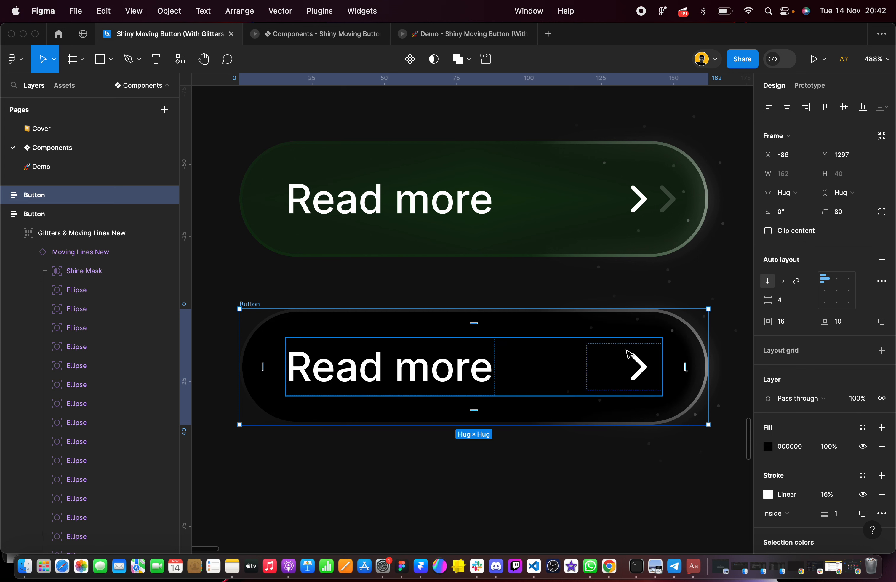
pyautogui.doubleClick(644, 368)
pyautogui.doubleClick(644, 367)
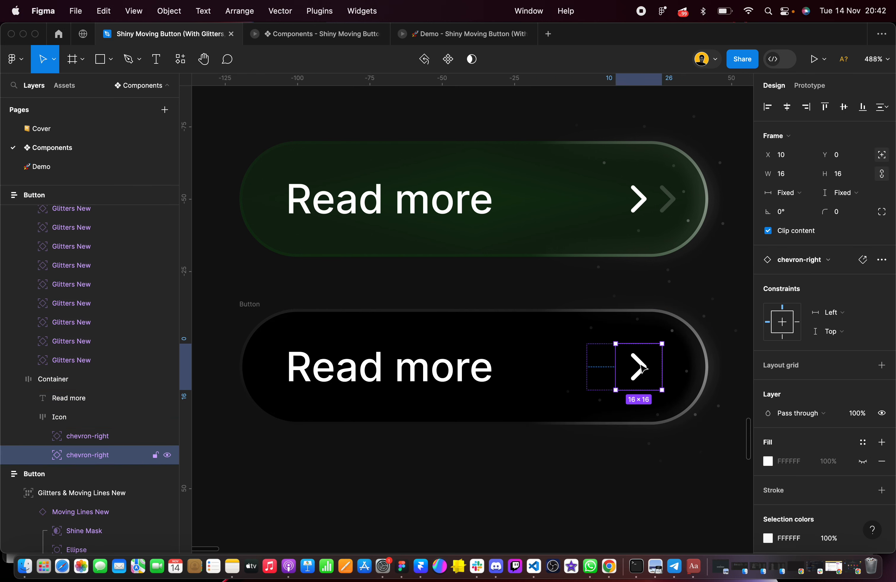
pyautogui.click(599, 368)
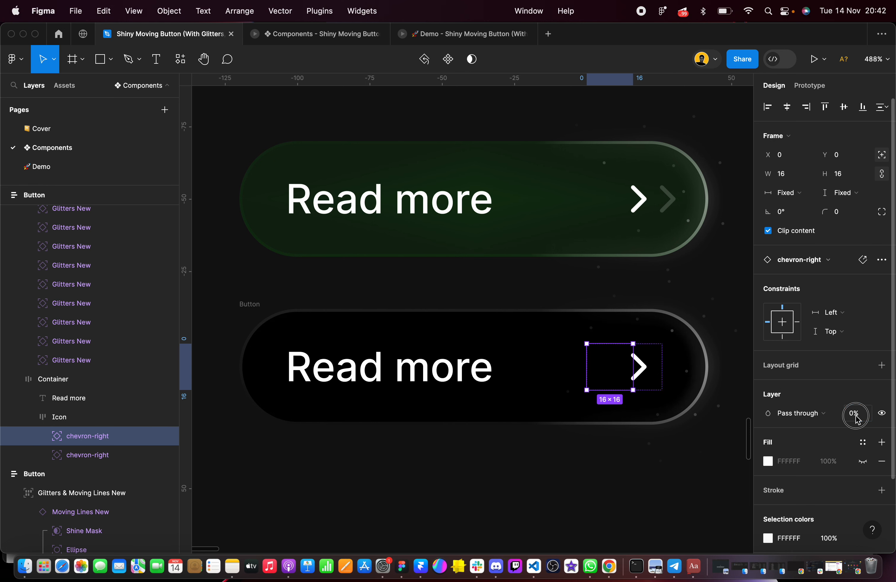
# Compare the positions of both chevrons in the duplicated Button frame with those in the green reference button
pyautogui.click(644, 374)
pyautogui.scroll(3, 643, 376)
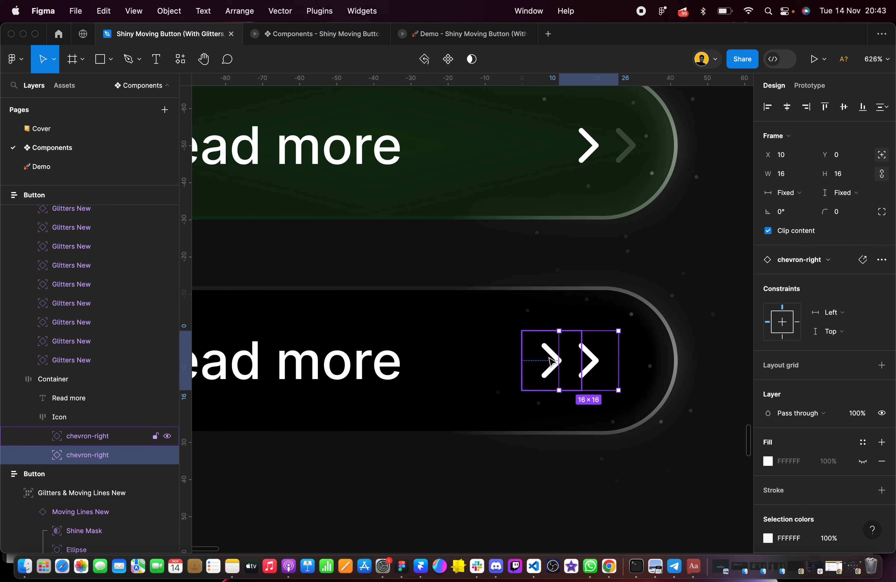
pyautogui.hscroll(3, 555, 363)
pyautogui.click(490, 375)
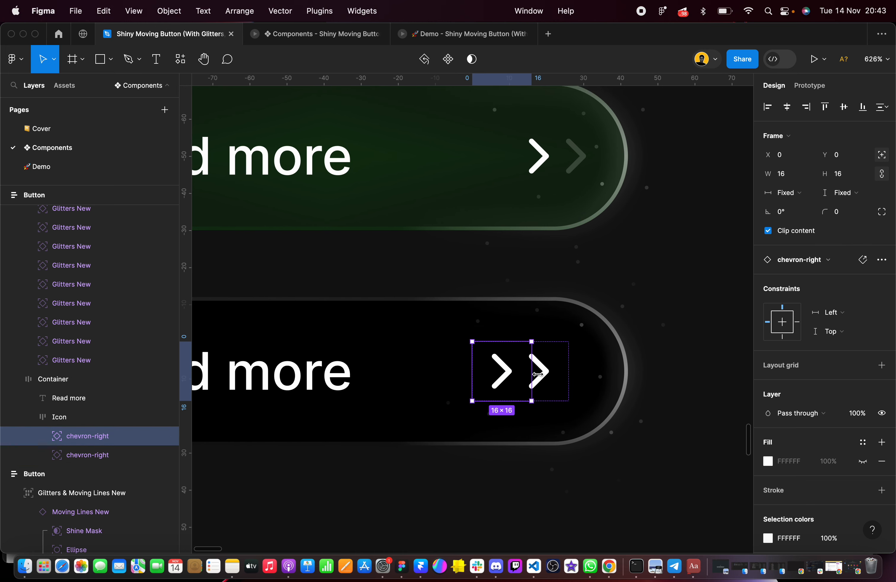
pyautogui.keyDown('shift'); pyautogui.click(555, 373); pyautogui.keyUp('shift')
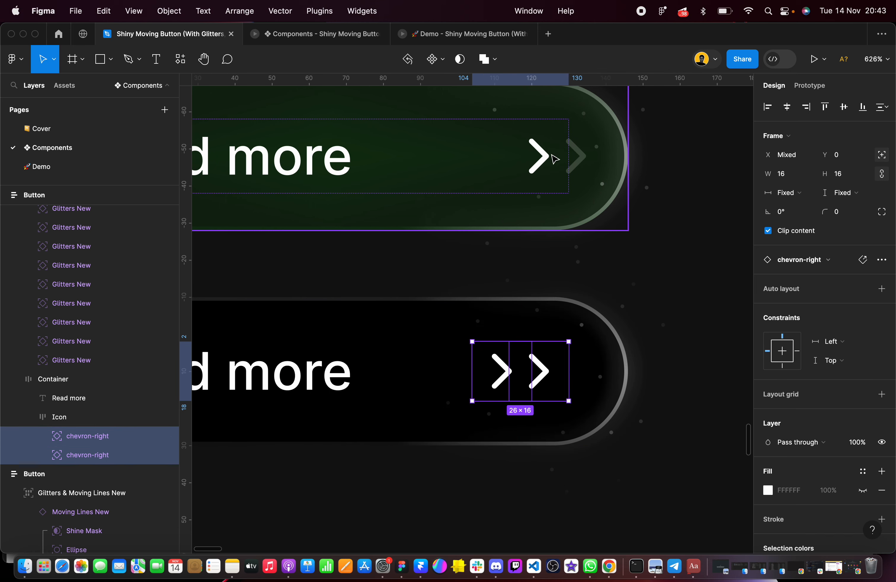
pyautogui.click(656, 267)
pyautogui.scroll(-5, 656, 268)
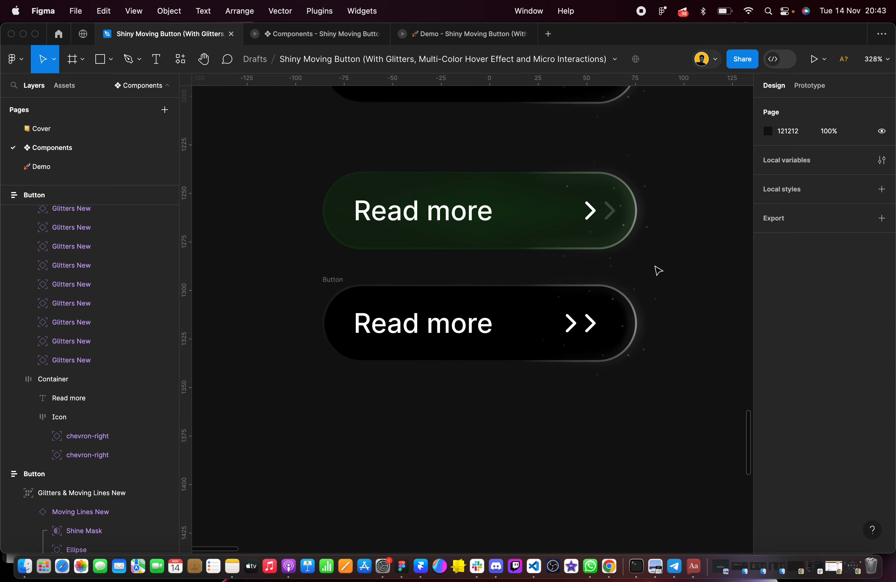
# Move the green reference button aside, out of the column of black Button frames, to X 119, Y 1229
pyautogui.moveTo(492, 257); pyautogui.dragTo(796, 231)
pyautogui.hscroll(-5, 482, 276)
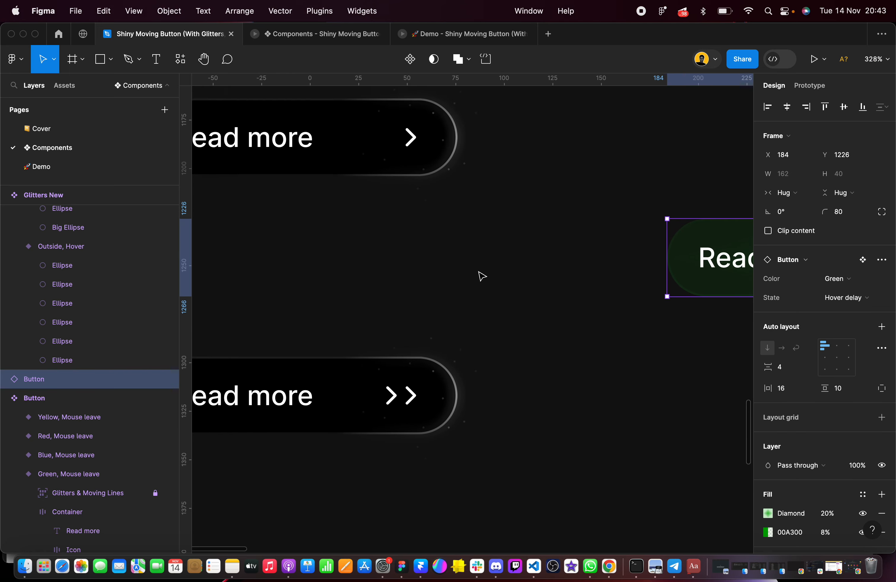
pyautogui.moveTo(707, 273); pyautogui.dragTo(583, 278)
pyautogui.hscroll(-5, 525, 290)
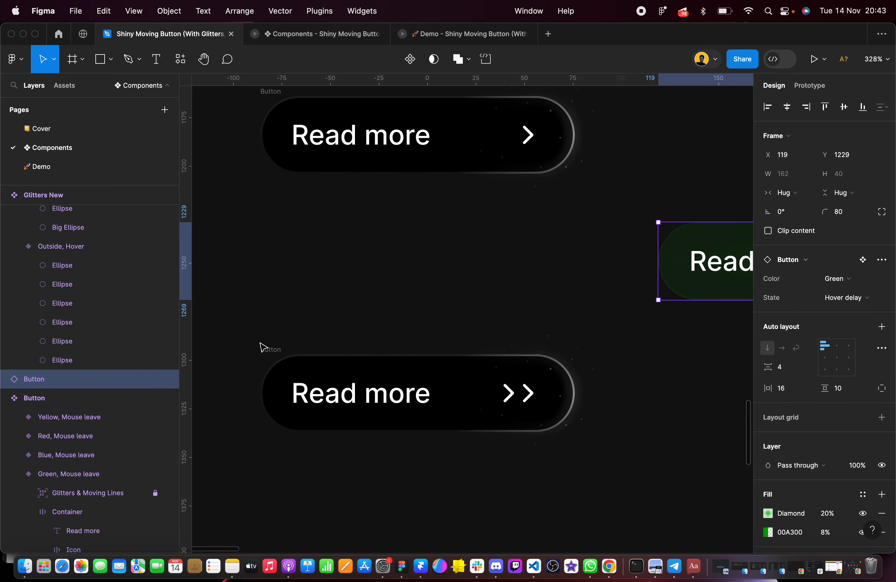
# Move the duplicated Button frame up to sit directly beneath the first Button frame, aligned at X -86
pyautogui.moveTo(261, 347); pyautogui.dragTo(260, 200)
pyautogui.moveTo(186, 304); pyautogui.dragTo(574, 466)
pyautogui.moveTo(238, 319); pyautogui.dragTo(687, 521)
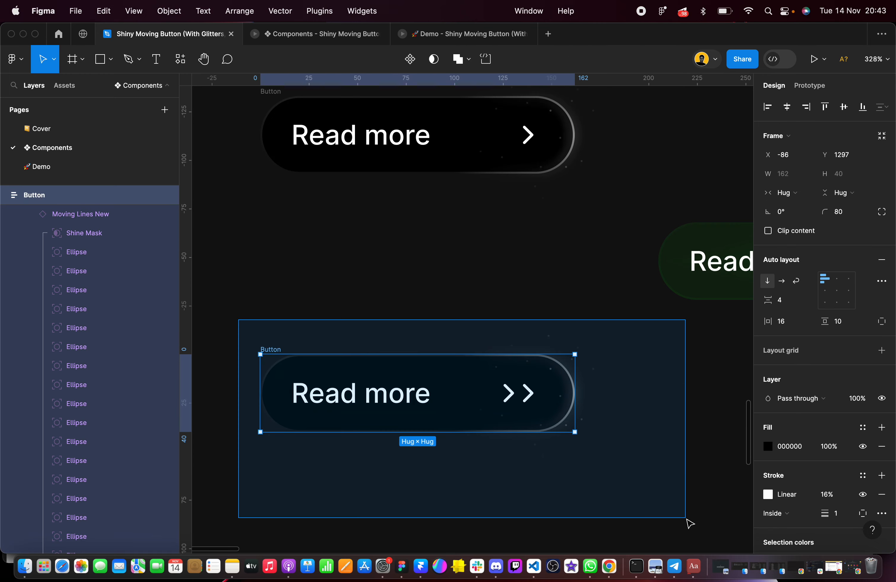
pyautogui.moveTo(456, 422); pyautogui.dragTo(457, 280)
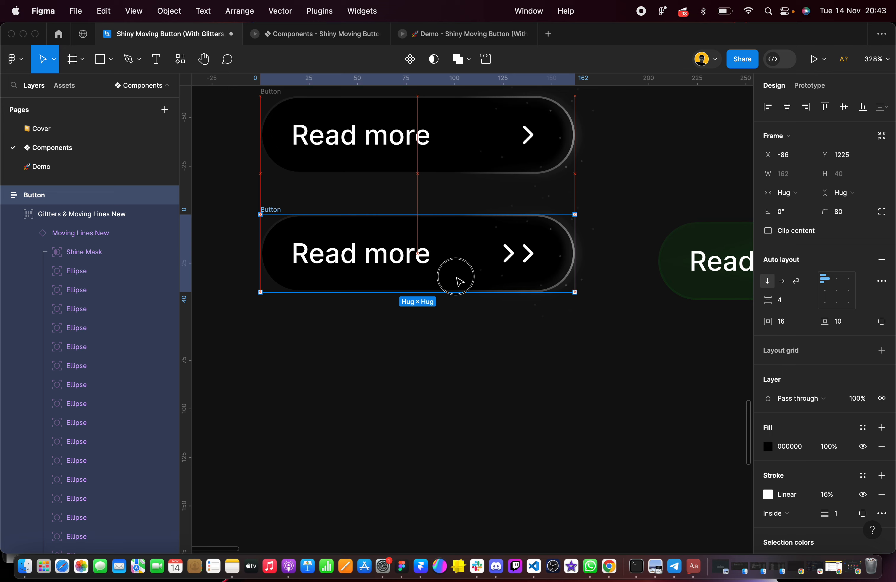
# Move the green reference button beneath the duplicated Button frame at X -86, Y 1270
pyautogui.hscroll(3, 460, 274)
pyautogui.click(667, 258)
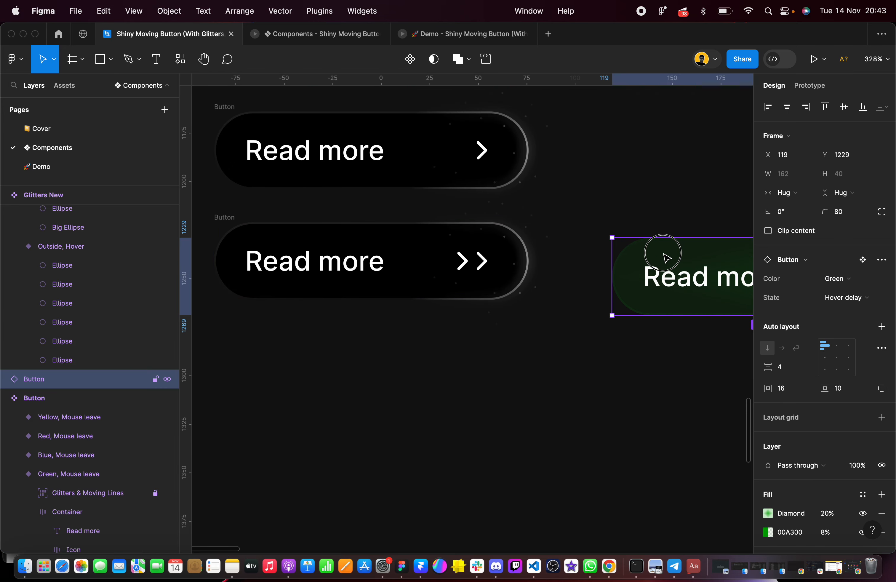
pyautogui.moveTo(667, 258); pyautogui.dragTo(272, 337)
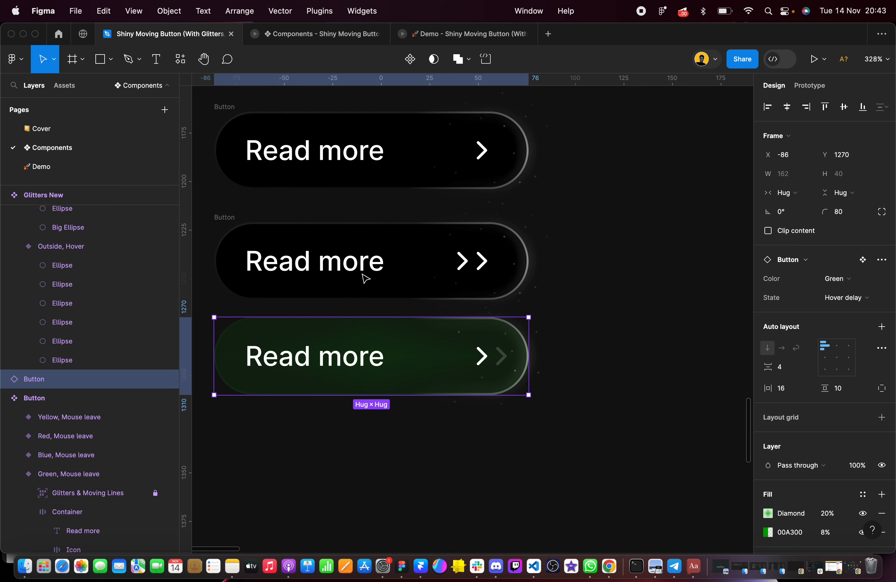
# Add a vertical ruler guide at X 60 along the end edge of the first Button's icon container
pyautogui.scroll(5, 452, 208)
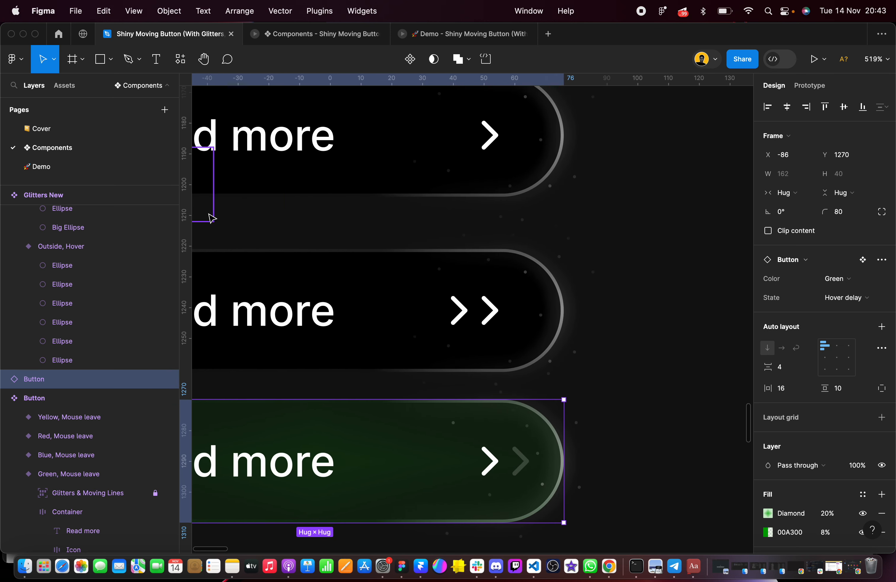
pyautogui.moveTo(188, 225); pyautogui.dragTo(514, 202)
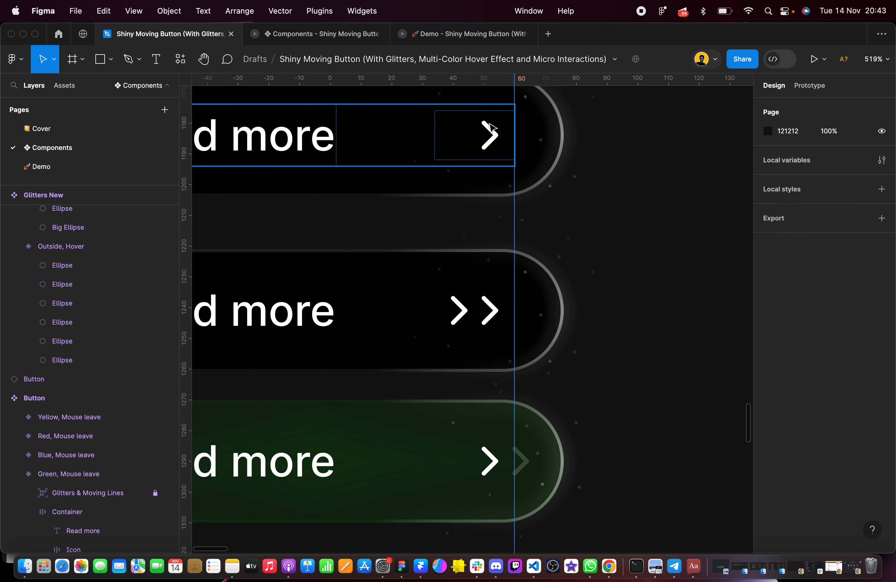
pyautogui.scroll(5, 513, 125)
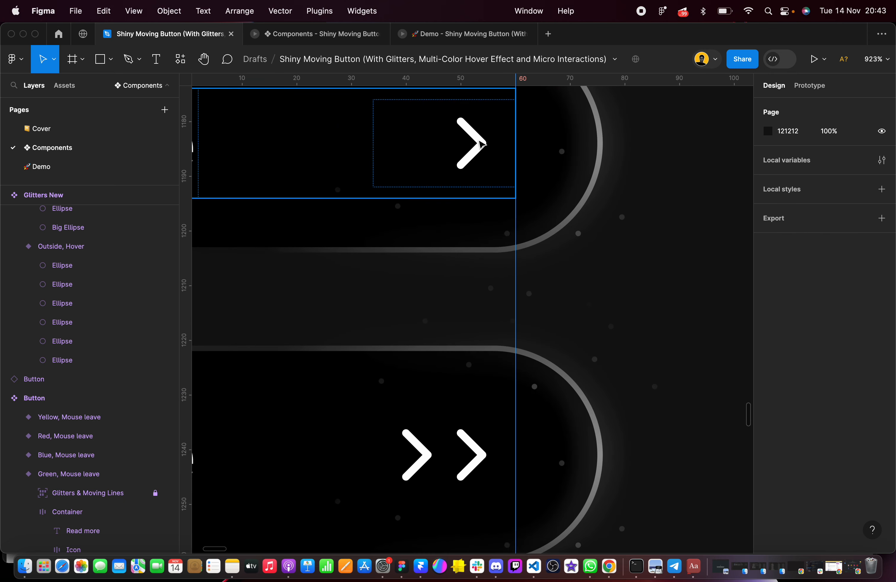
pyautogui.scroll(-3, 517, 227)
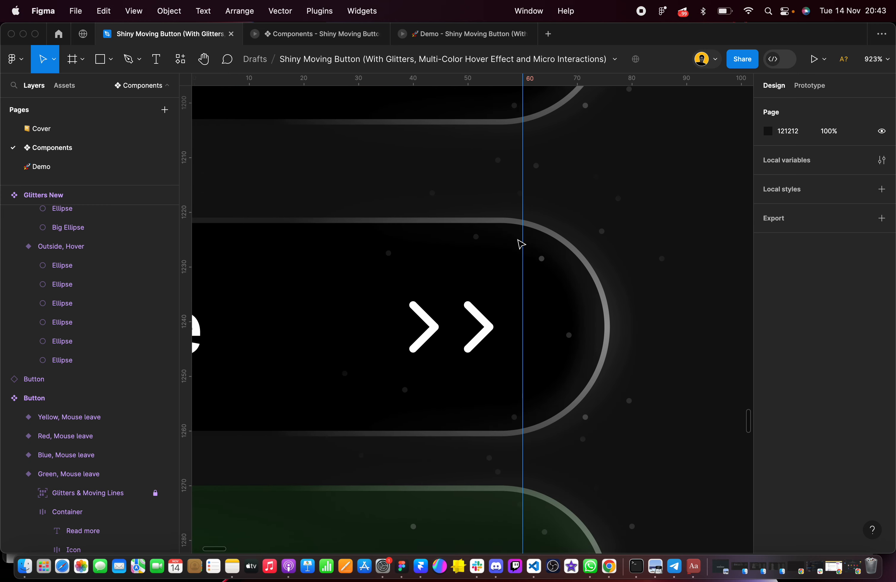
# Select both chevrons in the duplicated Button frame and shift them right until the first one sits at X 12
pyautogui.click(476, 339)
pyautogui.click(475, 338)
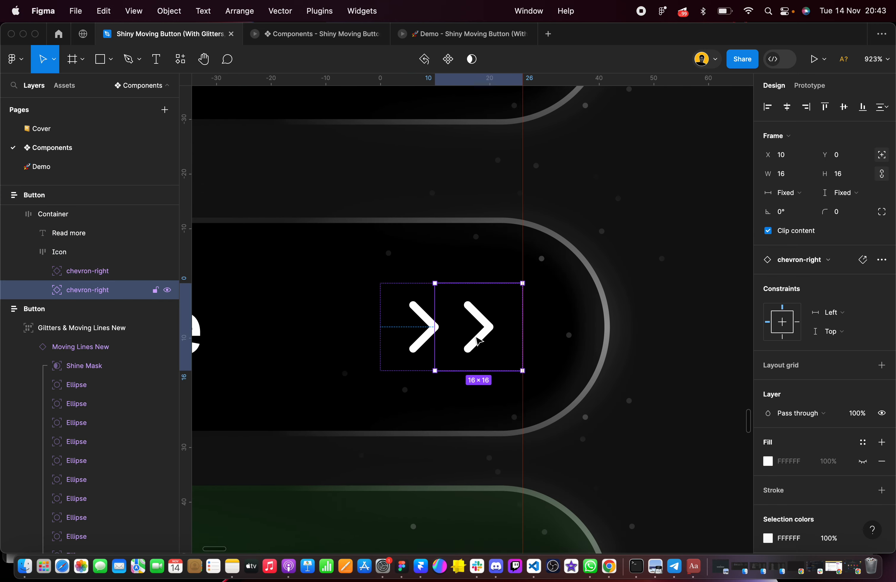
pyautogui.scroll(2, 475, 340)
pyautogui.scroll(-4, 478, 340)
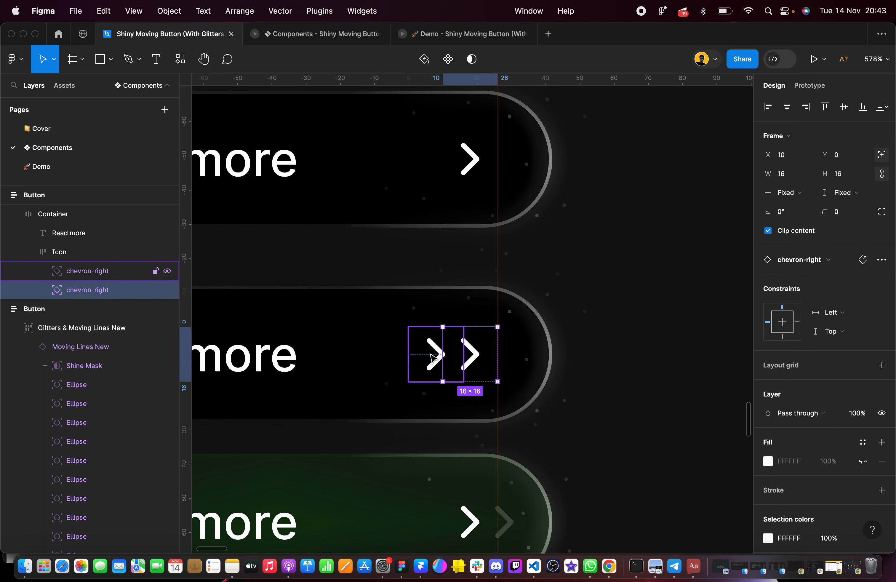
pyautogui.moveTo(433, 357); pyautogui.dragTo(434, 357)
pyautogui.keyDown('shift'); pyautogui.click(496, 355); pyautogui.keyUp('shift')
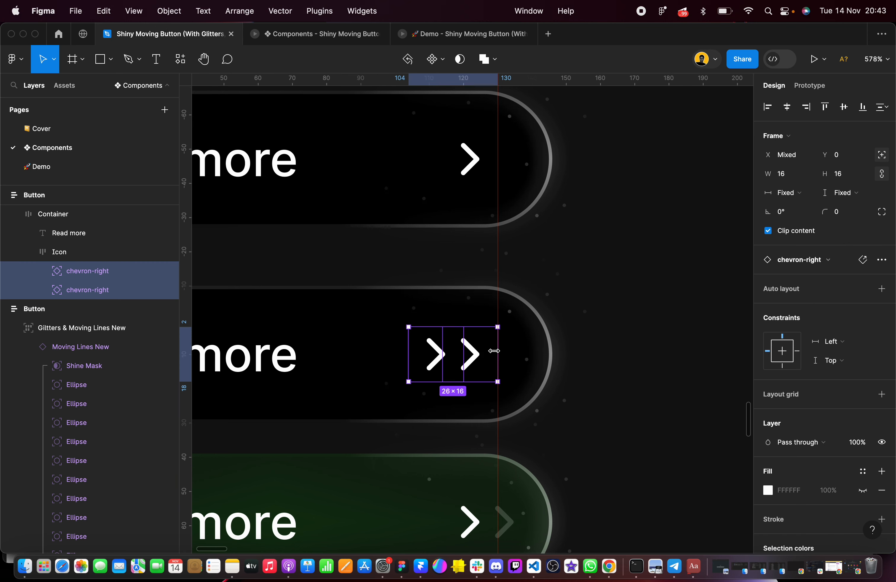
pyautogui.click(461, 350)
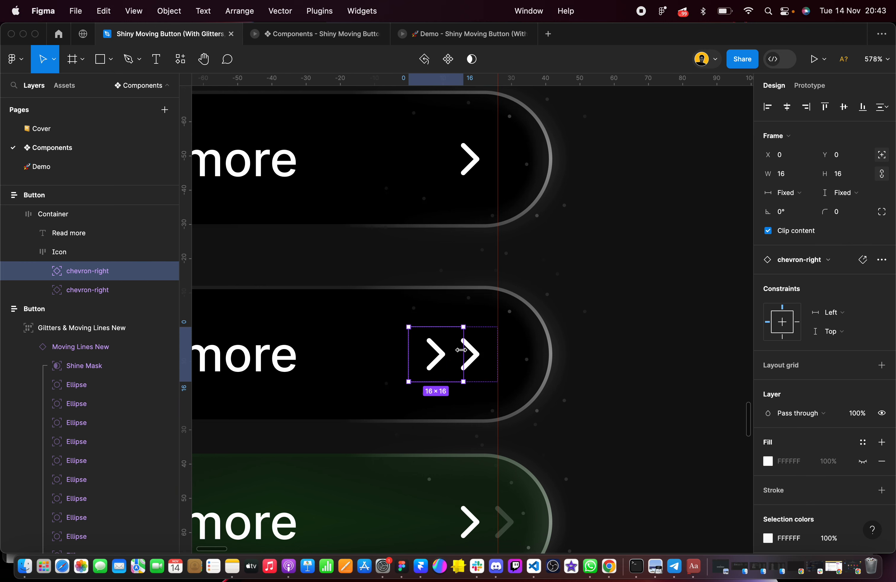
pyautogui.keyDown('shift'); pyautogui.click(484, 356); pyautogui.keyUp('shift')
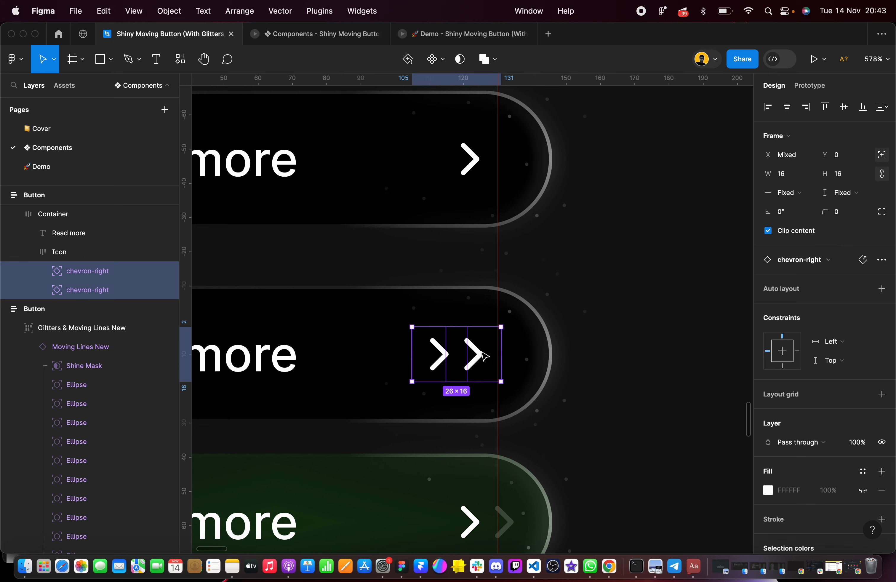
pyautogui.press('Right')
pyautogui.press('Right')
pyautogui.press('Right')
pyautogui.press('Right')
pyautogui.press('Right')
pyautogui.press('Right')
pyautogui.press('Right')
pyautogui.press('Right')
pyautogui.press('Right')
pyautogui.press('Right')
pyautogui.press('Right')
pyautogui.press('Right')
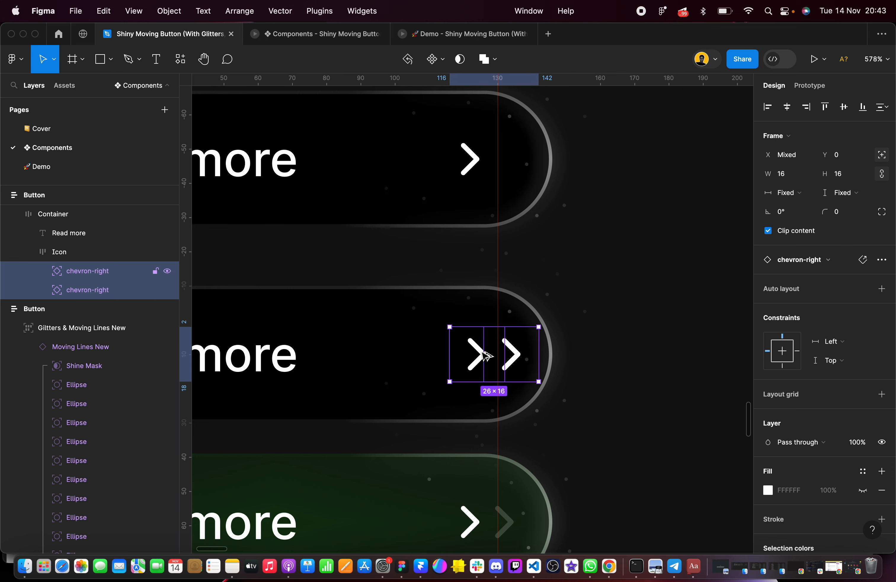
# Nudge both chevrons back left by 2 px so the first one sits at X 10, flush with the vertical guide
pyautogui.scroll(10, 508, 365)
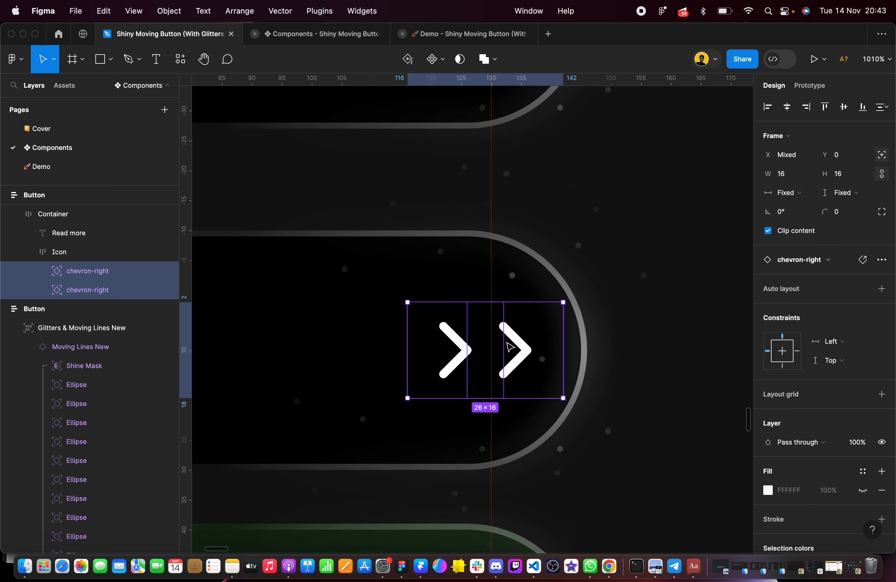
pyautogui.keyDown('shift'); pyautogui.click(533, 304); pyautogui.keyUp('shift')
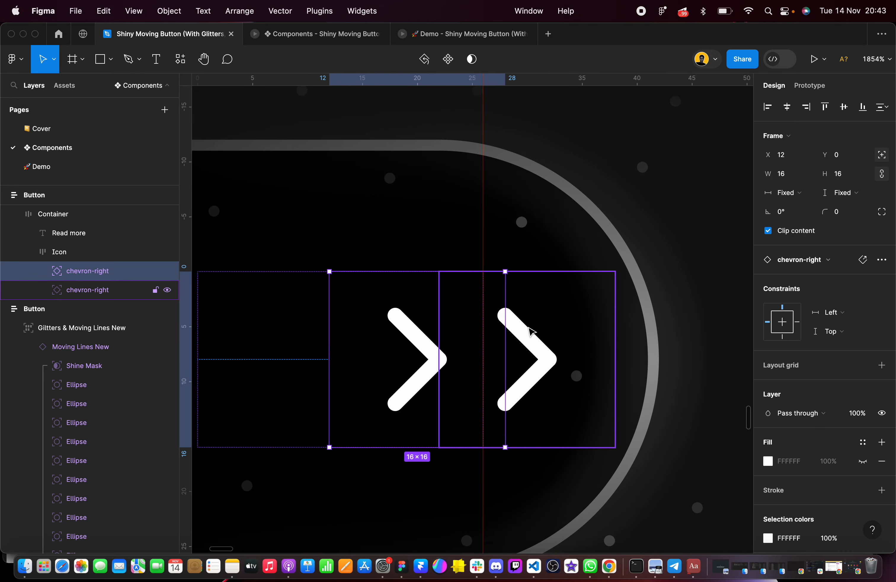
pyautogui.scroll(-5, 530, 330)
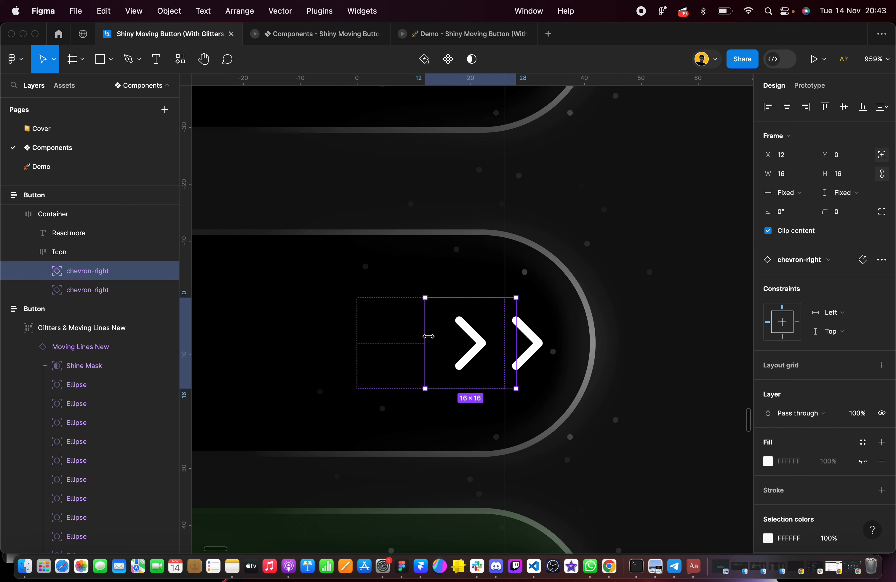
pyautogui.keyDown('shift'); pyautogui.click(552, 339); pyautogui.keyUp('shift')
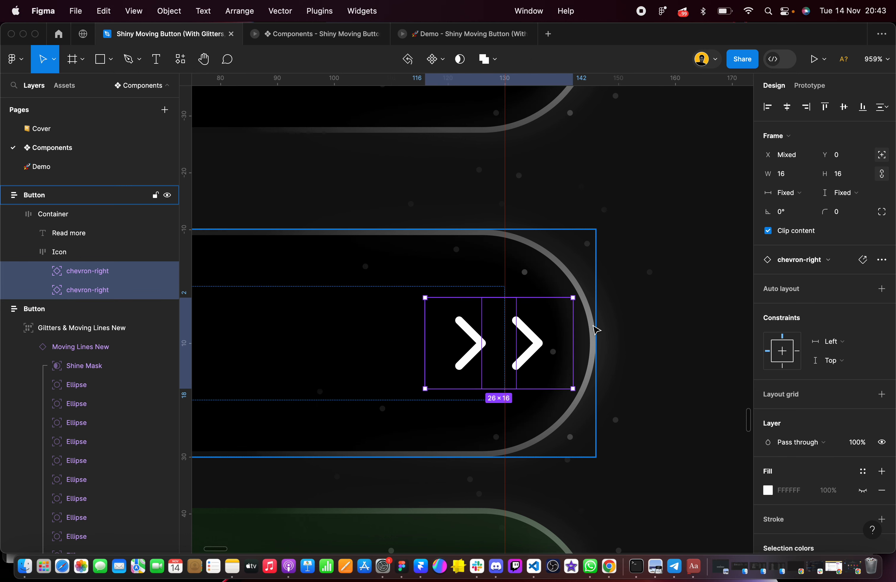
pyautogui.press('Left')
pyautogui.press('Left')
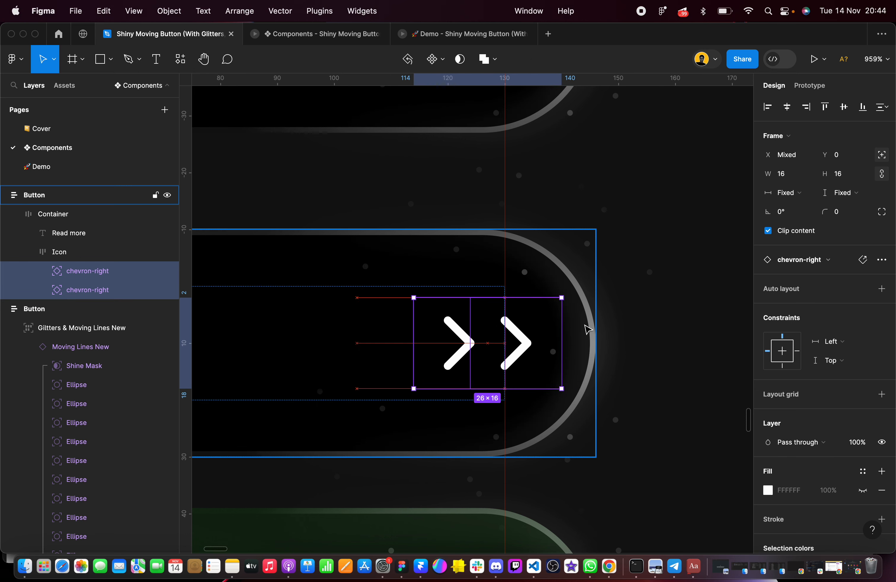
pyautogui.scroll(5, 509, 319)
pyautogui.click(350, 300)
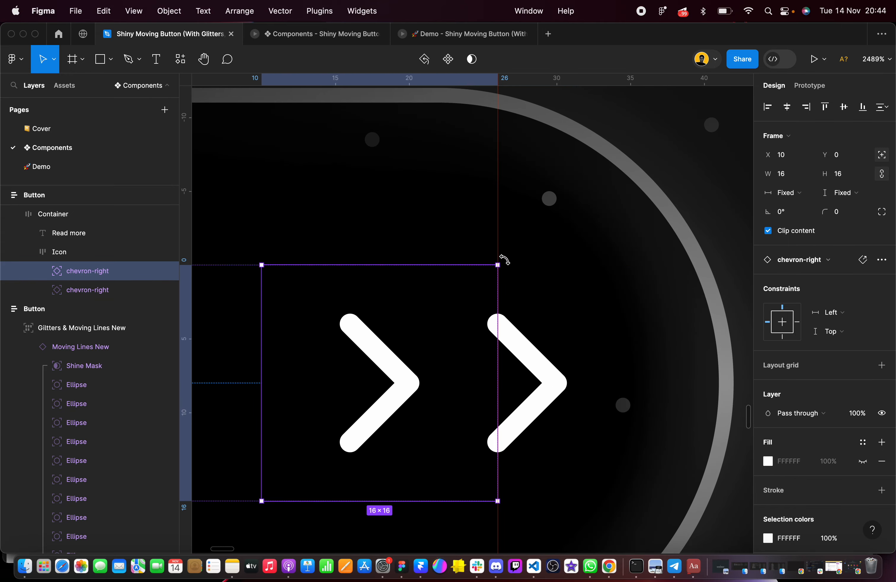
pyautogui.scroll(-5, 542, 372)
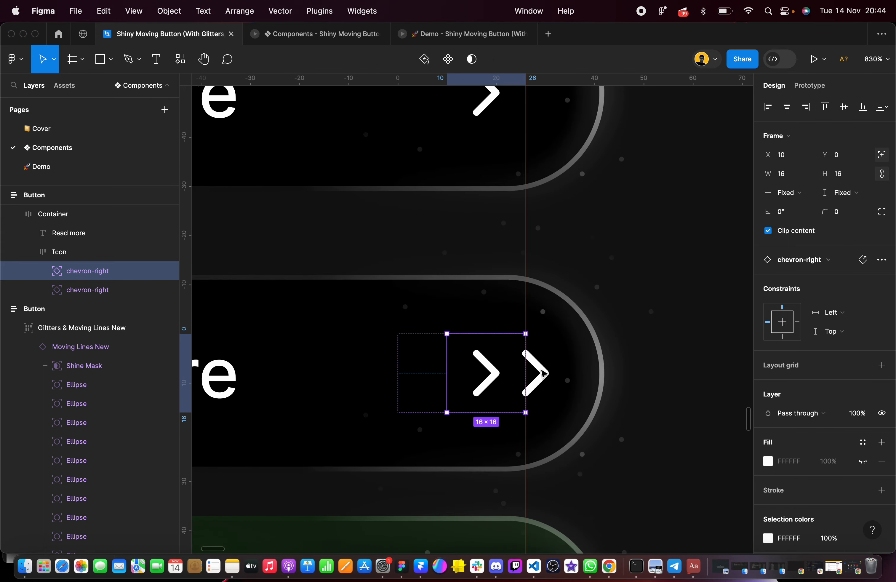
# Set the color opacity of the second chevron in the duplicated Button frame to 20%
pyautogui.scroll(-3, 543, 374)
pyautogui.click(546, 374)
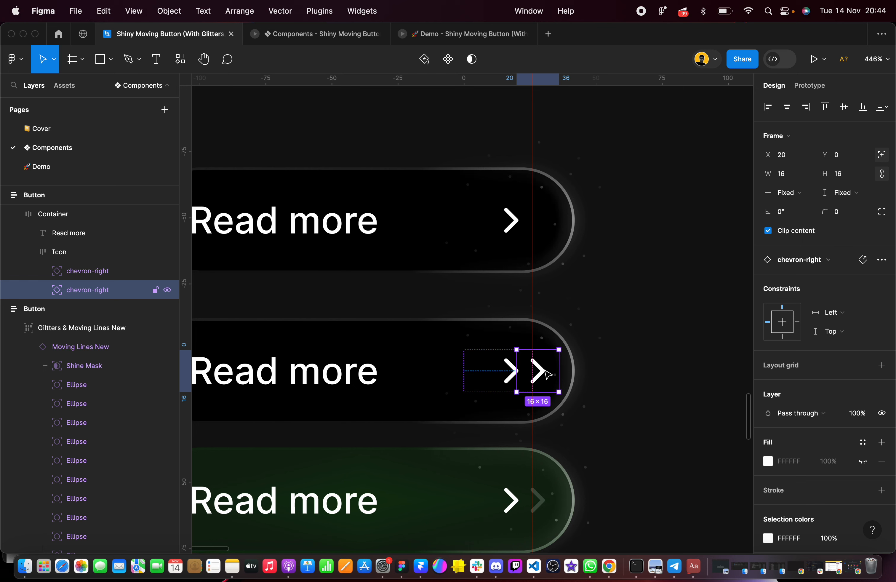
pyautogui.scroll(-2, 546, 374)
pyautogui.scroll(-3, 814, 457)
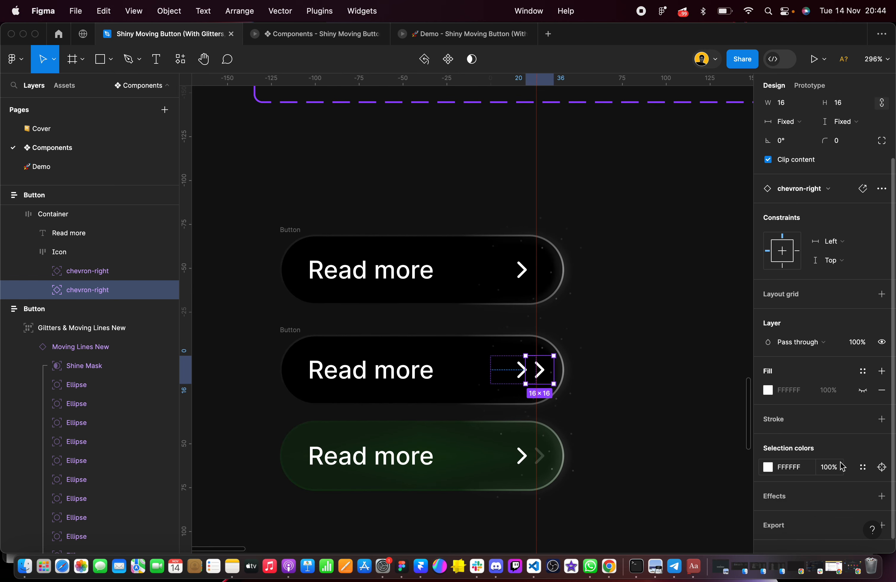
pyautogui.click(831, 472)
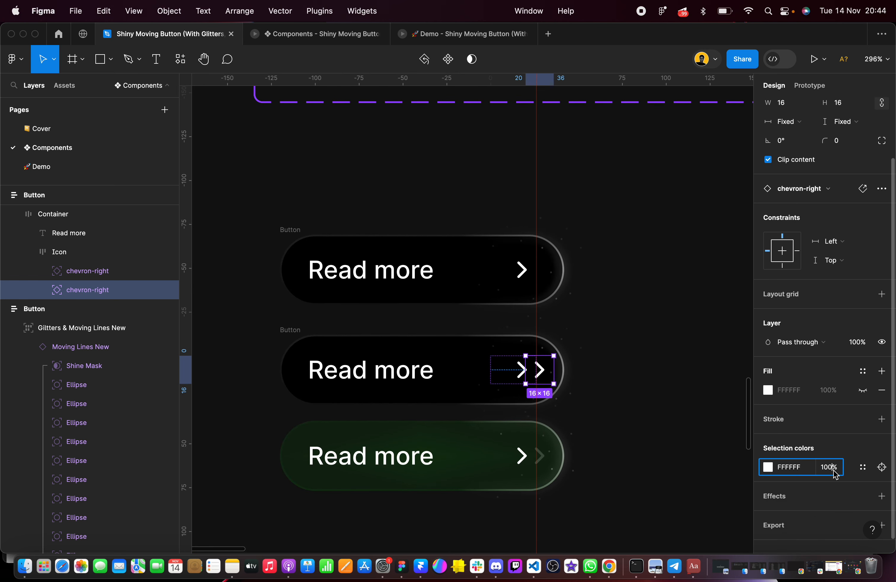
pyautogui.write('20')
pyautogui.press('Return')
pyautogui.click(674, 399)
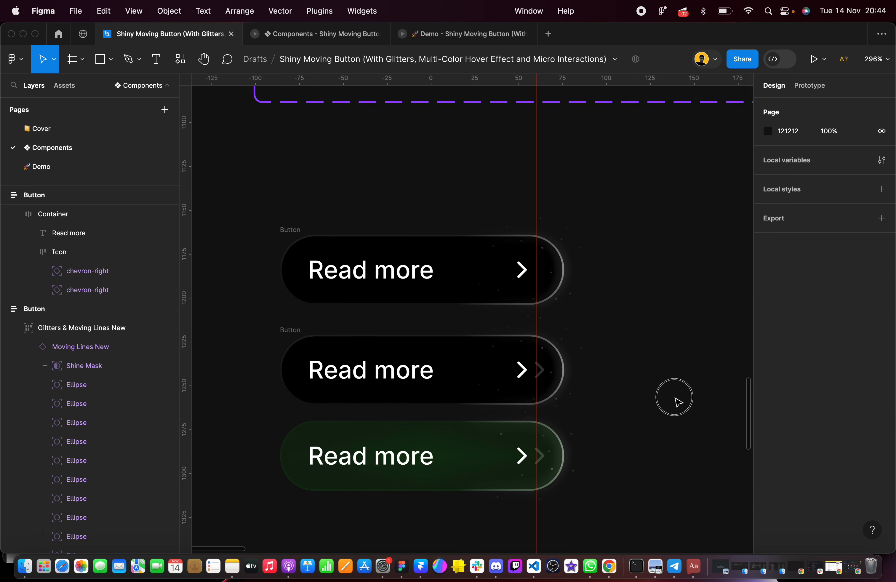
# Inspect the layer opacity and color opacity of the faded second chevron in the green reference button
pyautogui.scroll(5, 542, 463)
pyautogui.keyDown('super'); pyautogui.click(543, 452); pyautogui.keyUp('super')
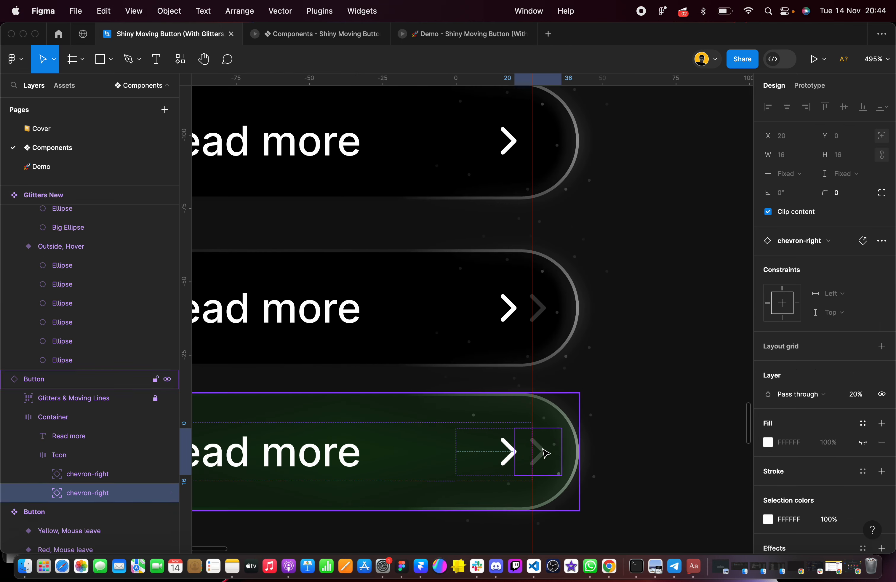
pyautogui.doubleClick(542, 452)
pyautogui.click(633, 423)
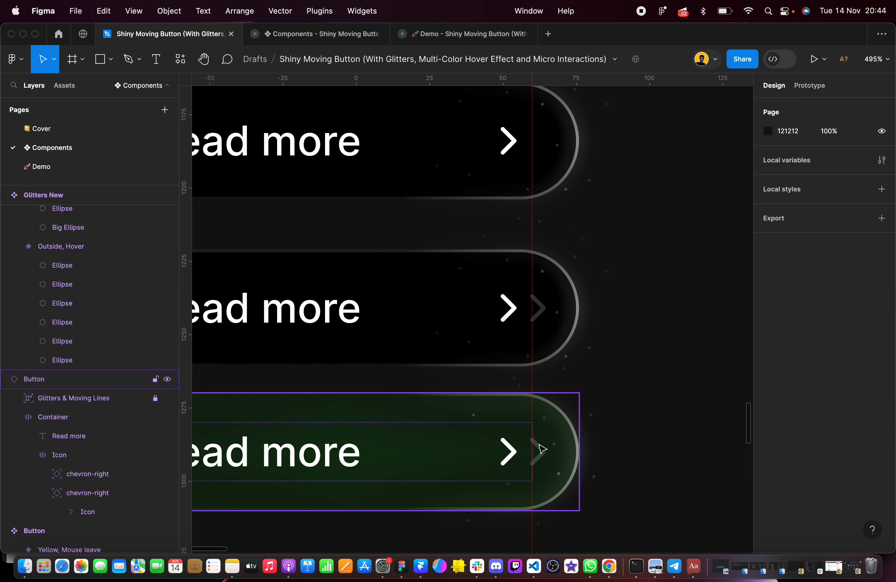
pyautogui.tripleClick(507, 453)
pyautogui.click(551, 450)
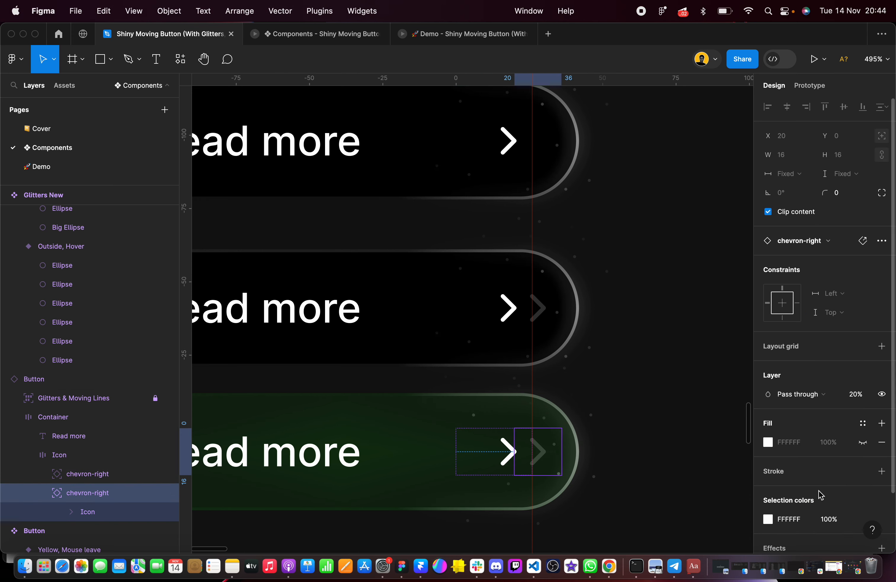
pyautogui.scroll(-2, 824, 499)
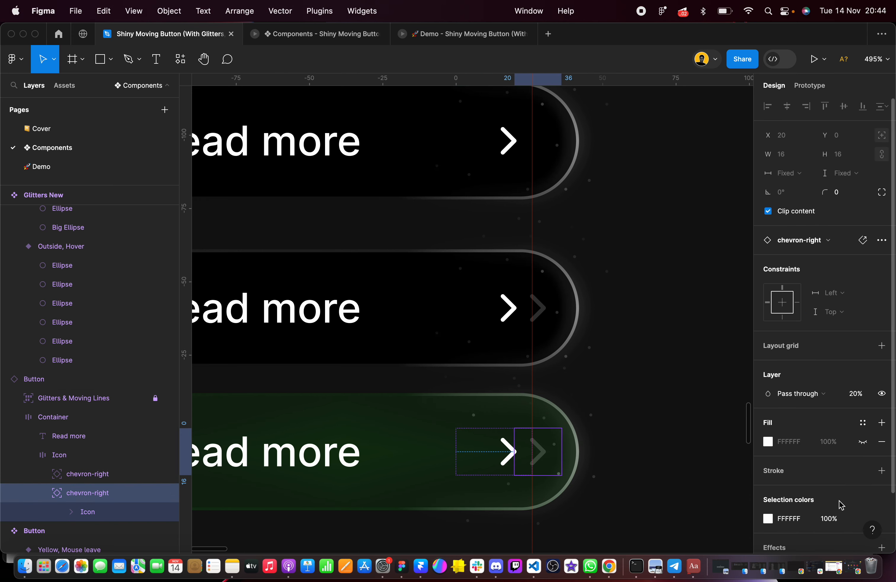
# Set the duplicated Button's second chevron to 100% color opacity and 20% layer opacity
pyautogui.click(543, 308)
pyautogui.click(828, 475)
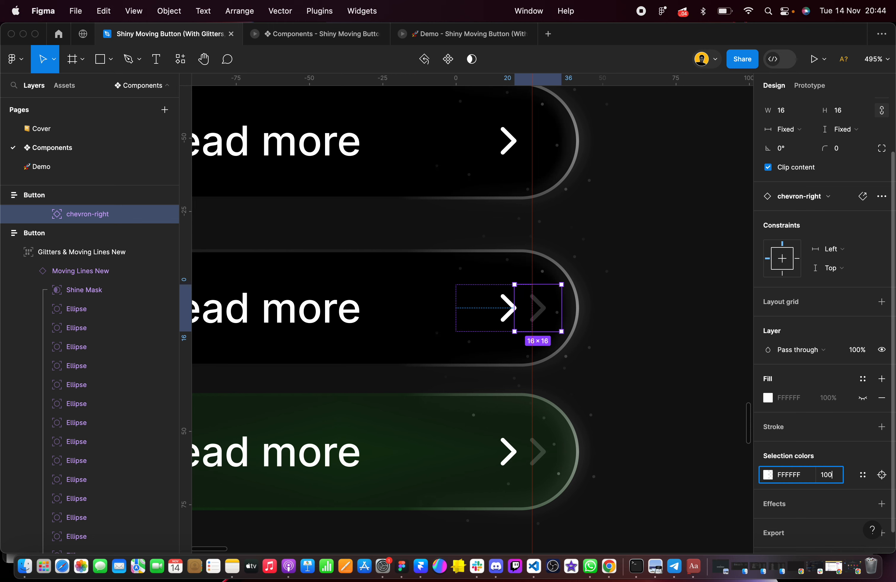
pyautogui.write('100')
pyautogui.press('Return')
pyautogui.click(863, 349)
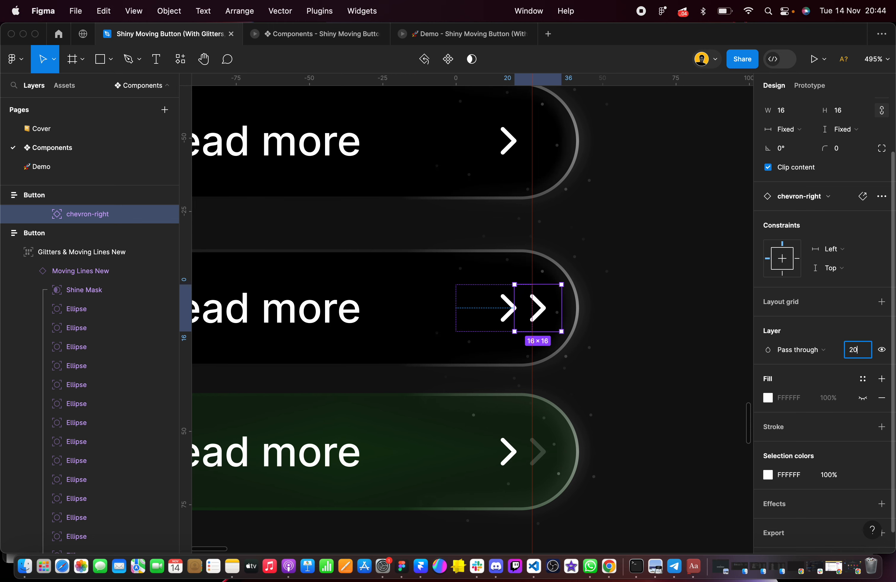
pyautogui.write('20')
pyautogui.press('Return')
pyautogui.click(691, 331)
# Move the green reference button down to about Y 1284 and check its fill settings
pyautogui.scroll(-3, 691, 331)
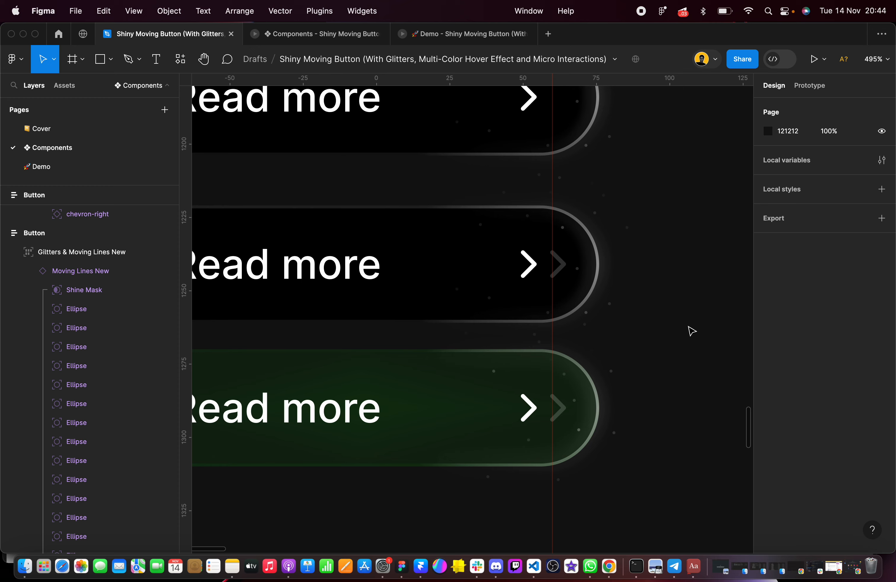
pyautogui.click(319, 321)
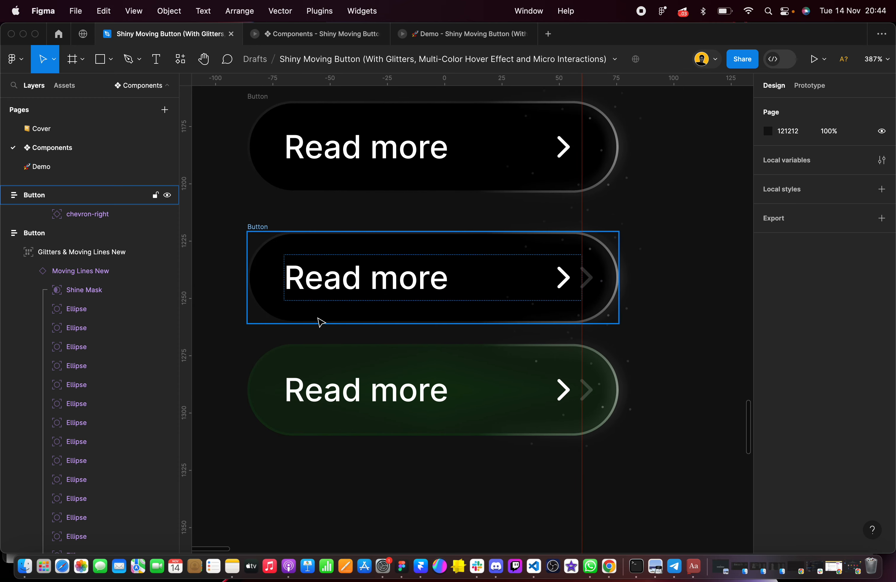
pyautogui.click(289, 366)
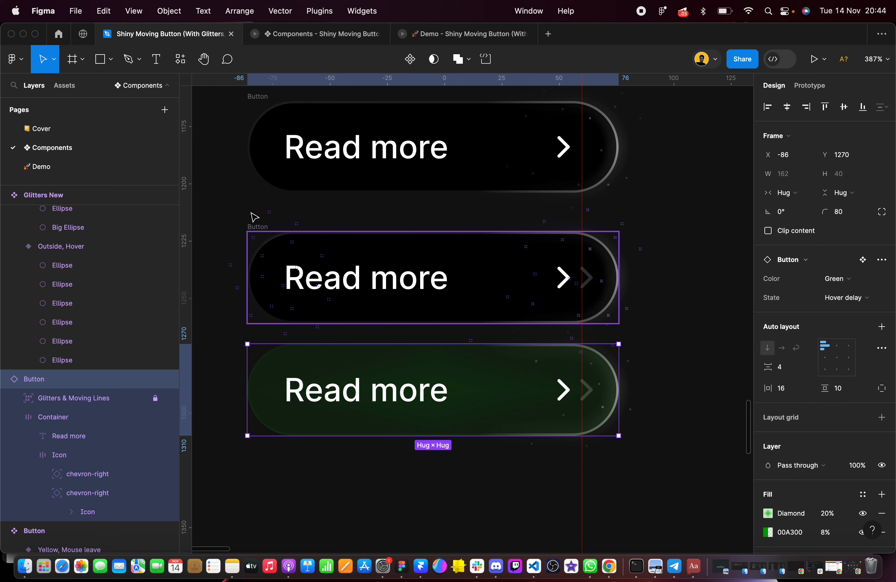
pyautogui.moveTo(293, 374); pyautogui.dragTo(296, 408)
pyautogui.scroll(-5, 802, 484)
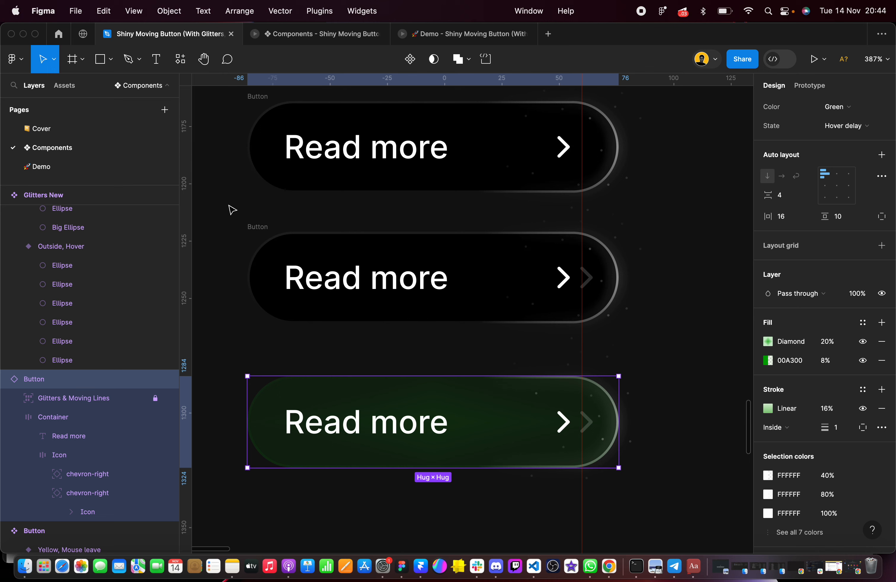
pyautogui.click(801, 361)
pyautogui.click(447, 354)
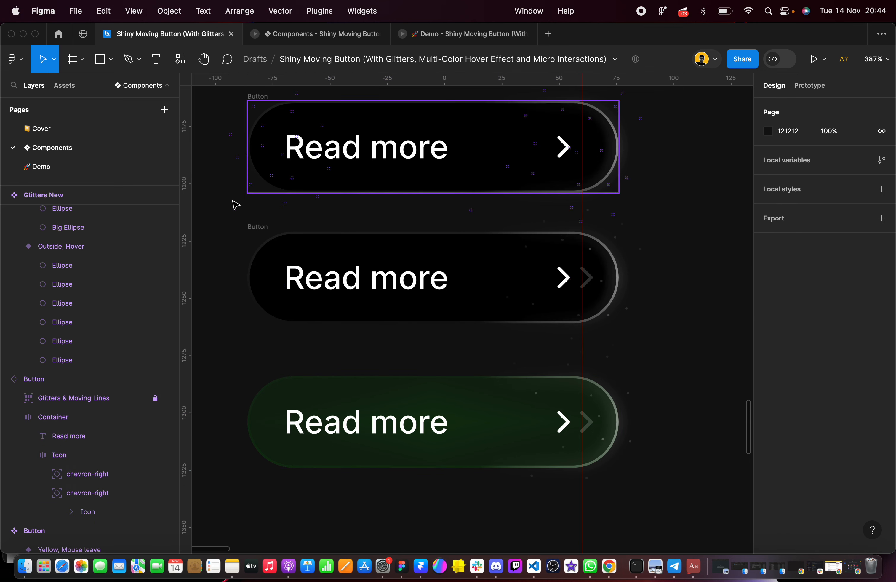
# Space the buttons further apart by moving the duplicated Button frame to Y 1232 and the green reference button to Y 1295
pyautogui.moveTo(219, 211); pyautogui.dragTo(544, 326)
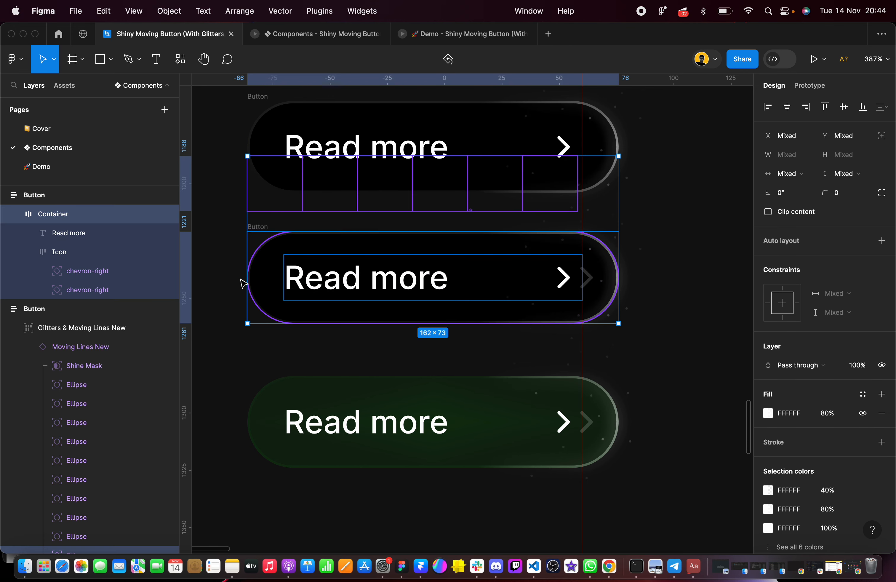
pyautogui.click(257, 316)
pyautogui.click(231, 221)
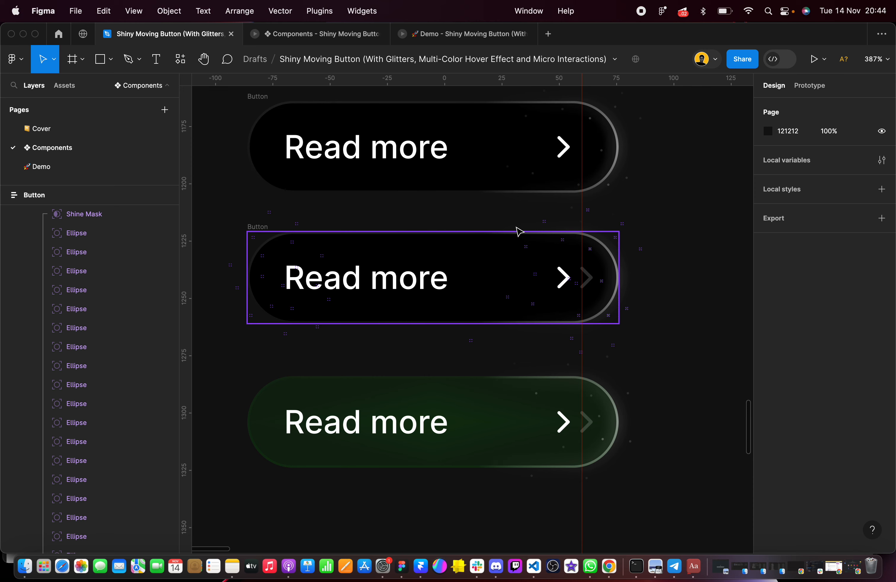
pyautogui.moveTo(234, 229); pyautogui.dragTo(649, 357)
pyautogui.moveTo(471, 287); pyautogui.dragTo(469, 312)
pyautogui.moveTo(404, 392); pyautogui.dragTo(404, 420)
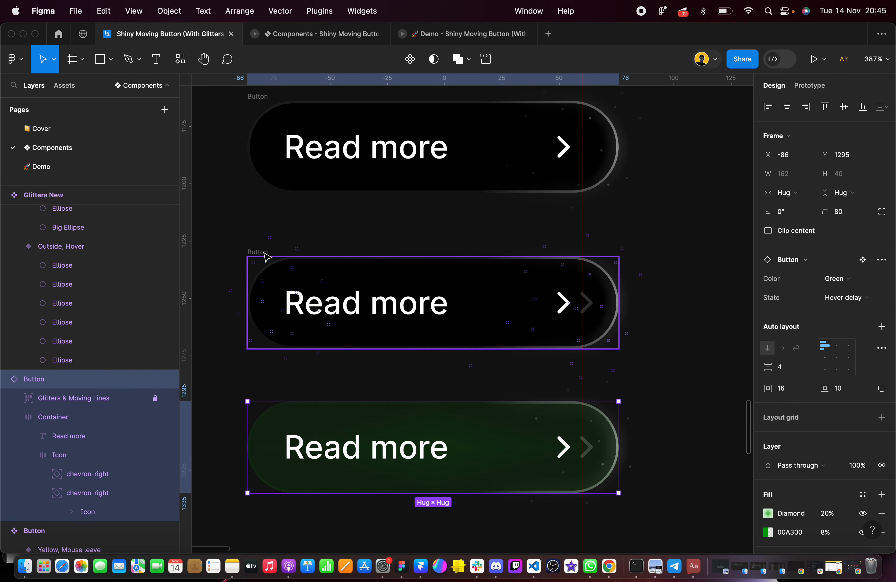
# Select the duplicated Button frame and set its fill color to 00A300
pyautogui.moveTo(225, 238); pyautogui.dragTo(645, 366)
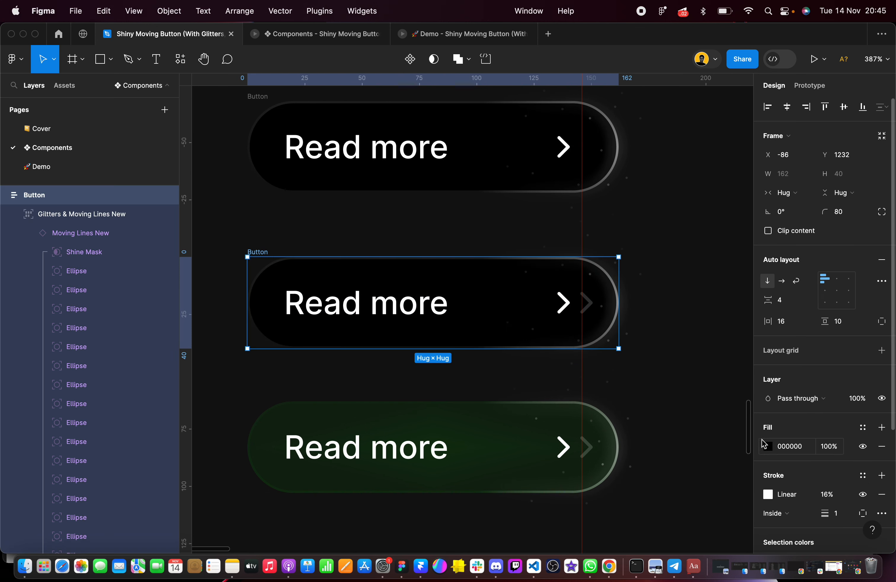
pyautogui.scroll(-5, 771, 378)
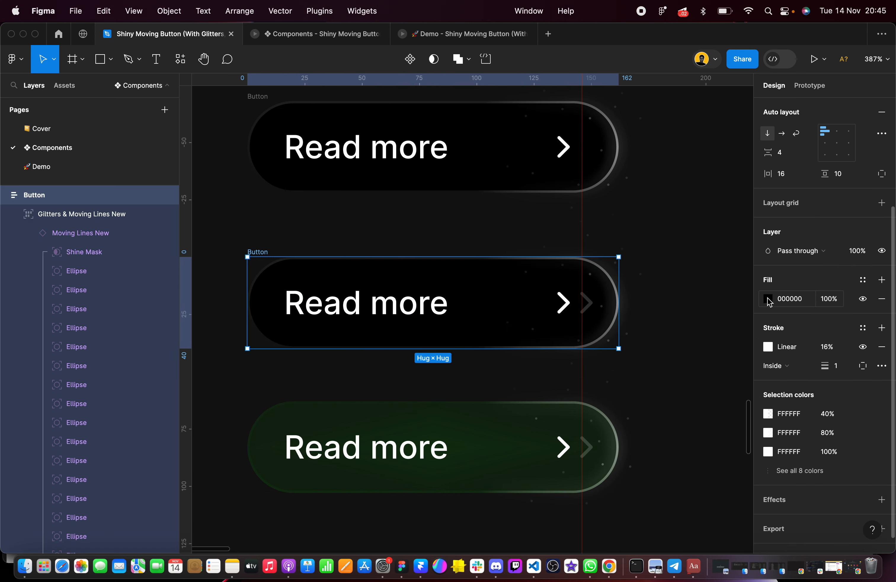
pyautogui.click(769, 299)
pyautogui.click(807, 304)
pyautogui.write('00A300')
pyautogui.press('Return')
# Convert the duplicated Button's green fill to a Diamond gradient
pyautogui.click(768, 299)
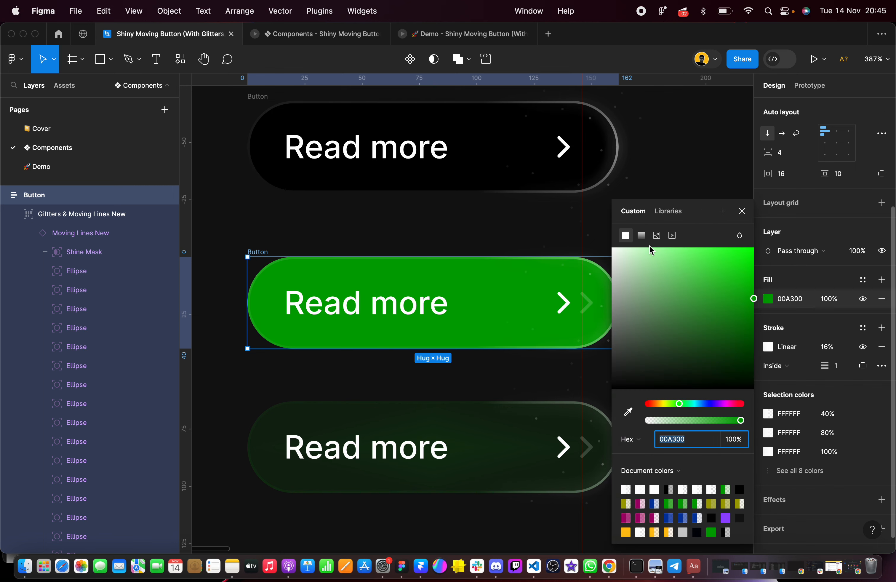
pyautogui.click(641, 236)
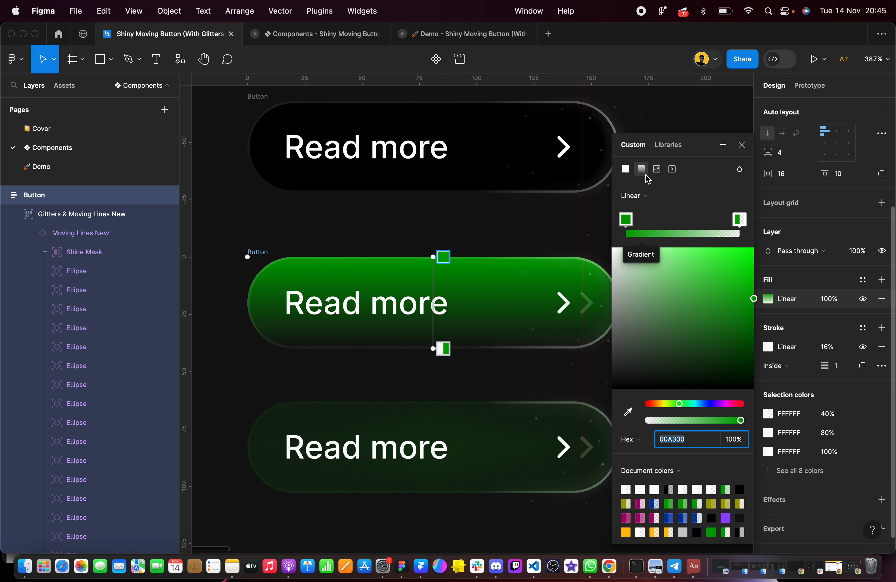
pyautogui.click(637, 198)
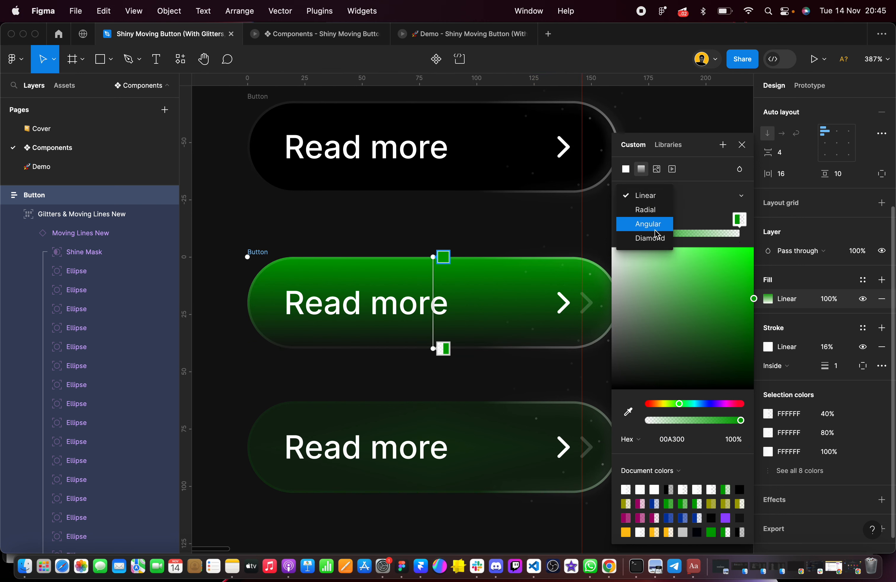
pyautogui.click(656, 239)
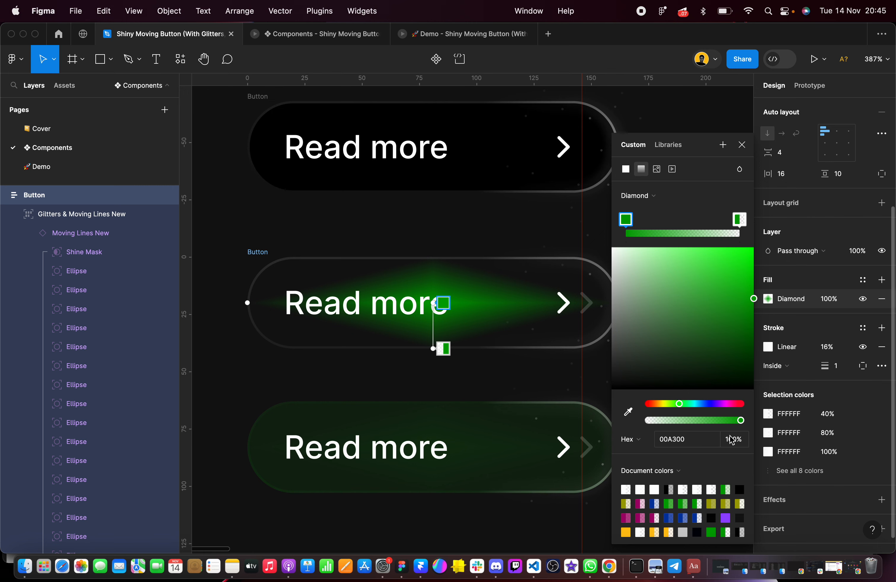
pyautogui.click(739, 445)
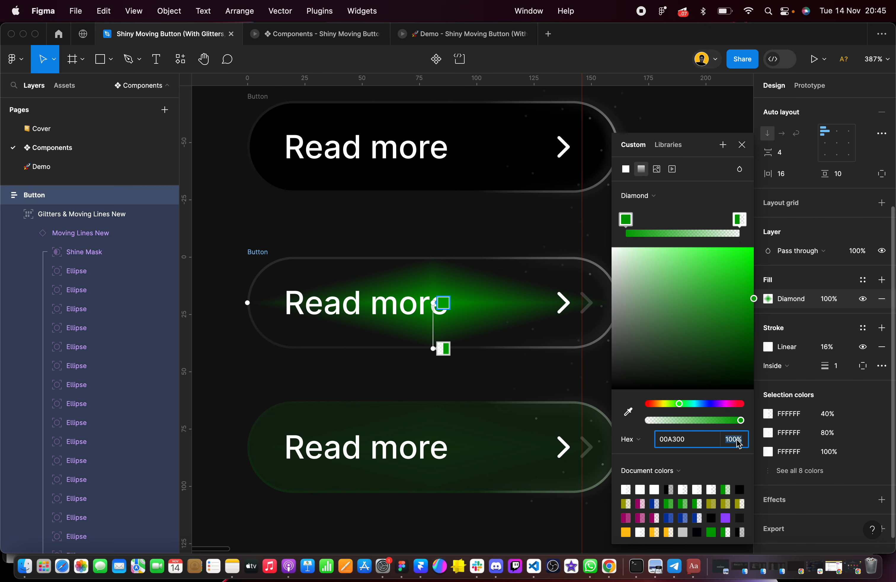
pyautogui.press('Escape')
pyautogui.press('Escape')
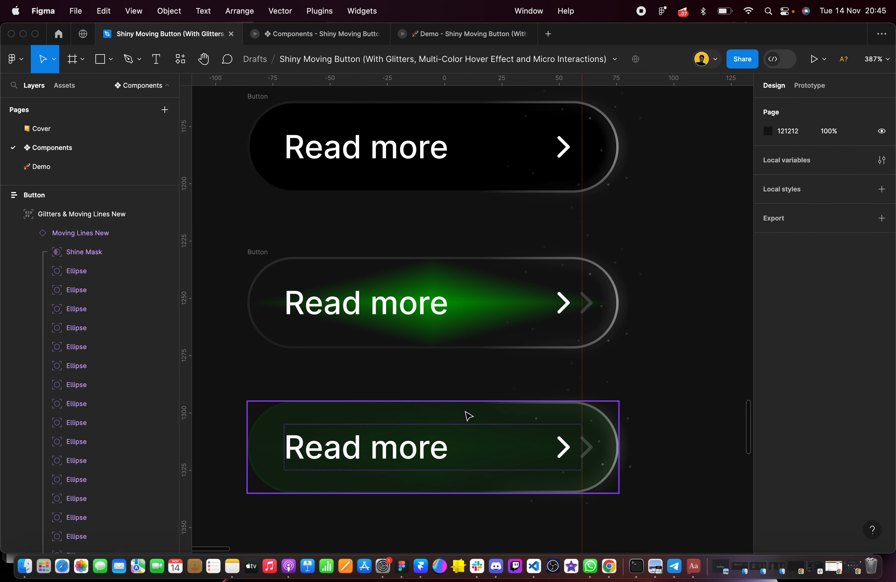
# Check the color and opacity of both gradient stops in the green reference button's Diamond fill
pyautogui.click(466, 416)
pyautogui.scroll(-10, 796, 412)
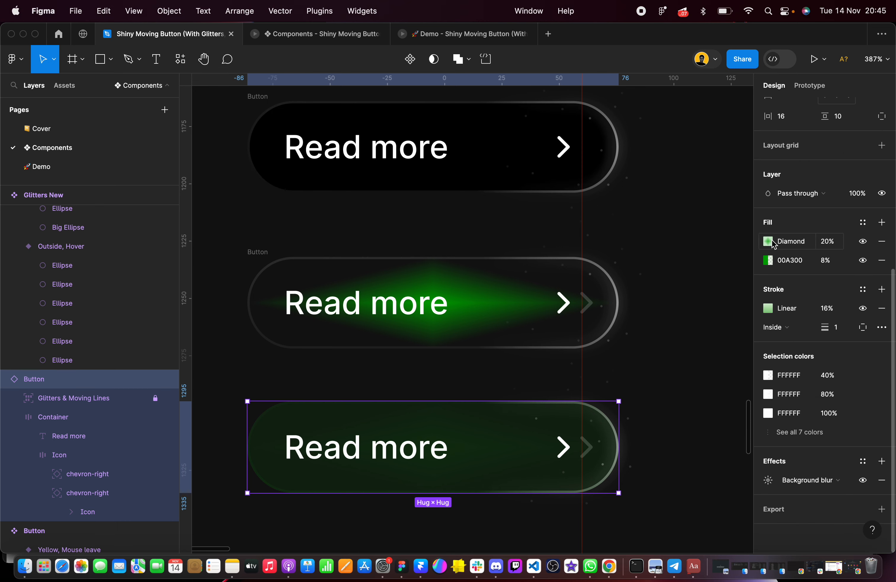
pyautogui.click(768, 242)
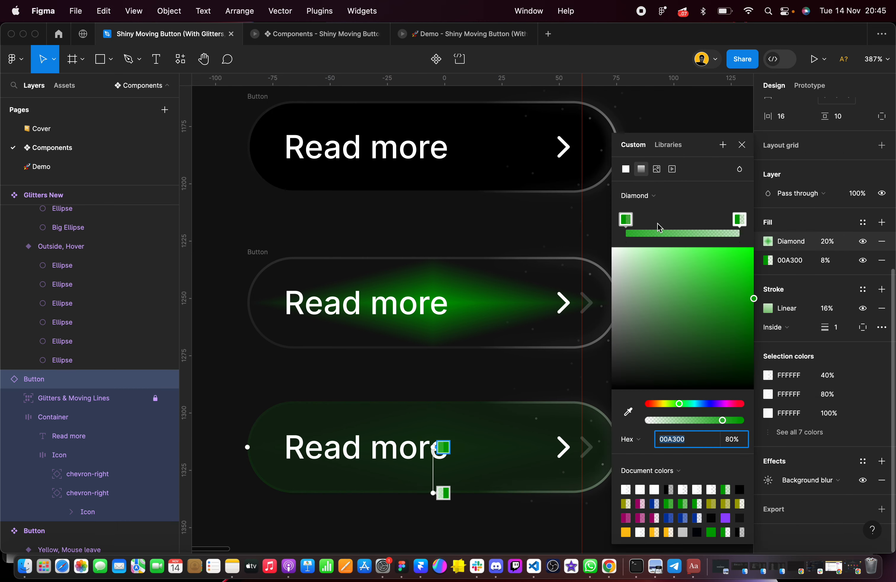
pyautogui.click(626, 219)
pyautogui.click(740, 220)
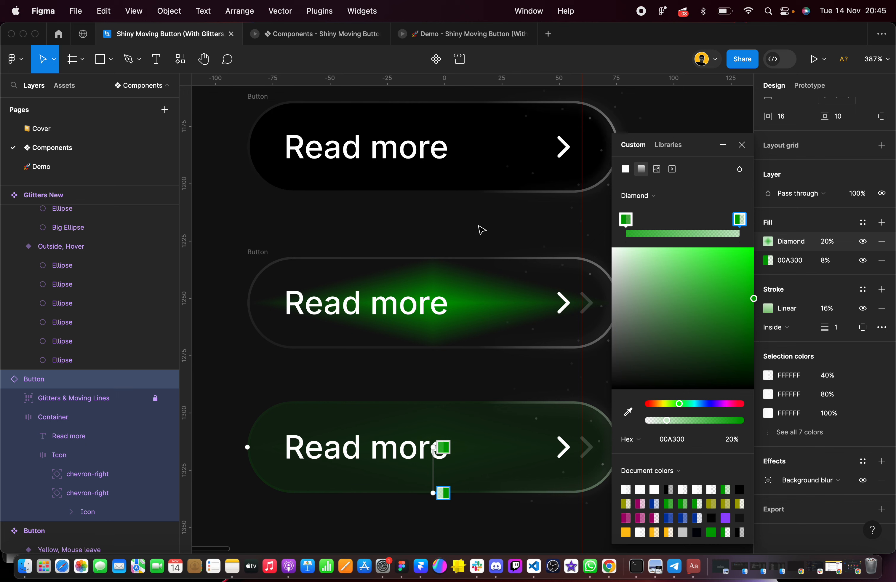
pyautogui.click(420, 236)
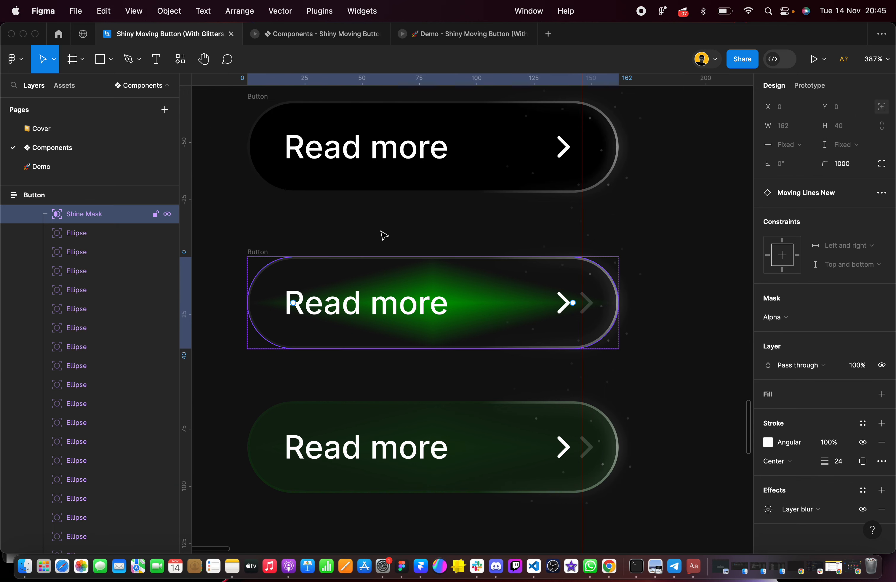
# Set the first stop of the duplicated Button's Diamond gradient to 80% opacity
pyautogui.click(222, 227)
pyautogui.moveTo(214, 224); pyautogui.dragTo(646, 366)
pyautogui.scroll(-5, 809, 406)
pyautogui.click(769, 281)
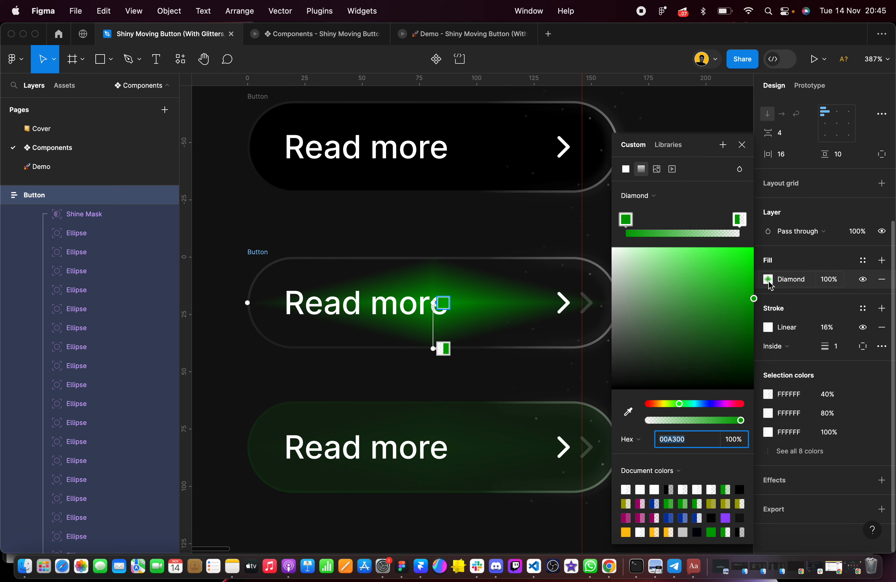
pyautogui.click(738, 442)
pyautogui.write('80')
pyautogui.press('Return')
# Set the Diamond gradient's end stop to 20% opacity and the whole fill's opacity to 20%
pyautogui.click(741, 226)
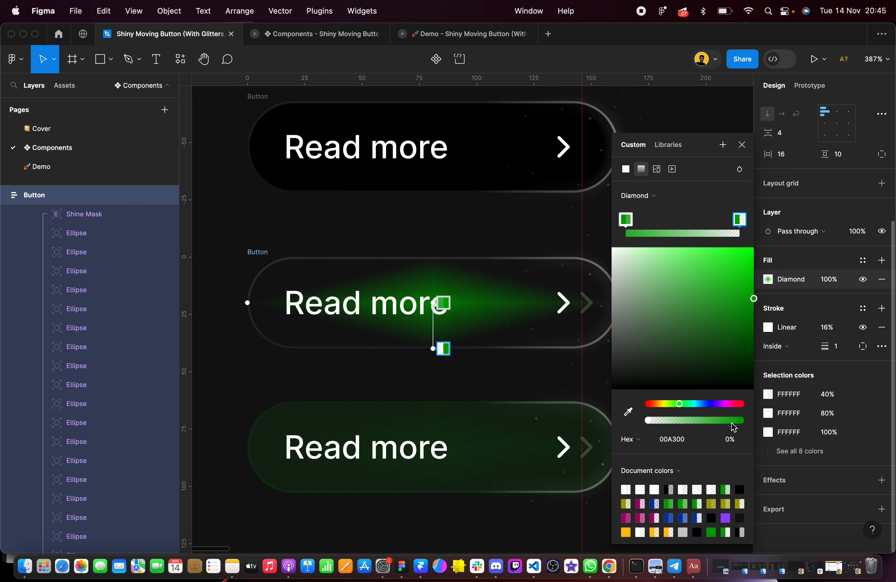
pyautogui.click(737, 445)
pyautogui.press('Return')
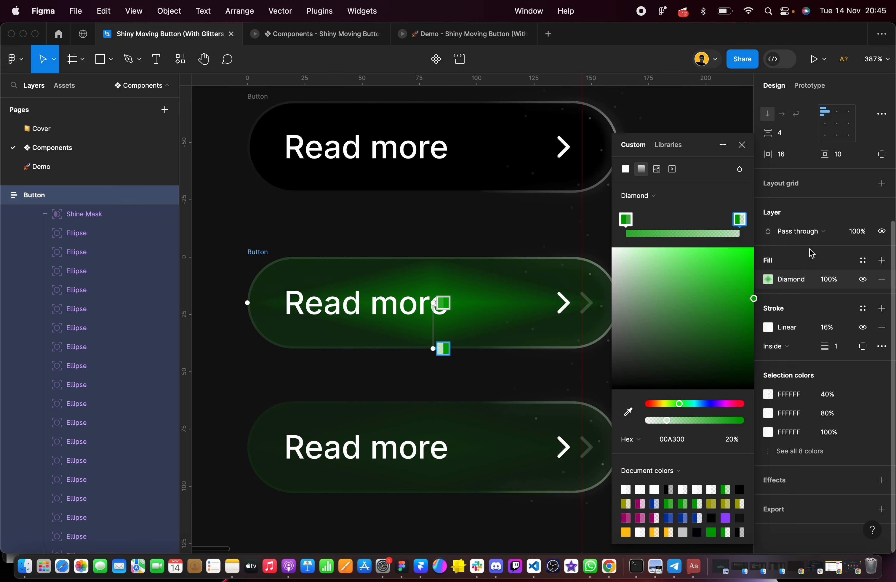
pyautogui.click(823, 253)
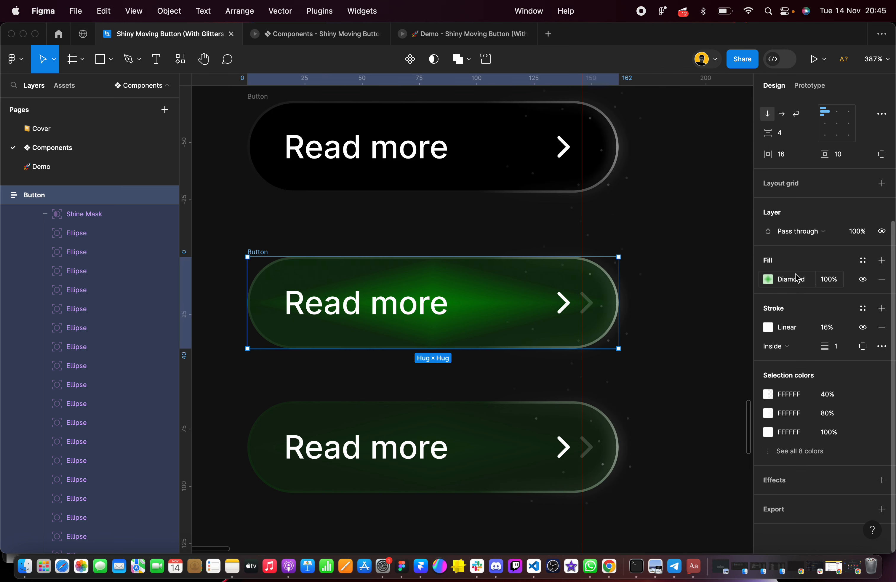
pyautogui.click(835, 282)
pyautogui.press('Return')
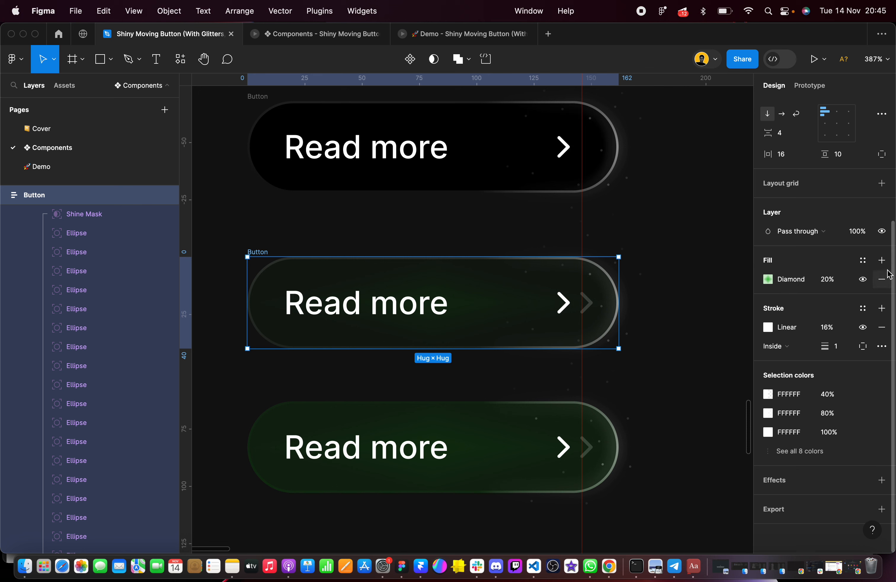
# Add a second fill beneath the duplicated Button's Diamond gradient, using color 00A300 at 8% opacity
pyautogui.click(882, 261)
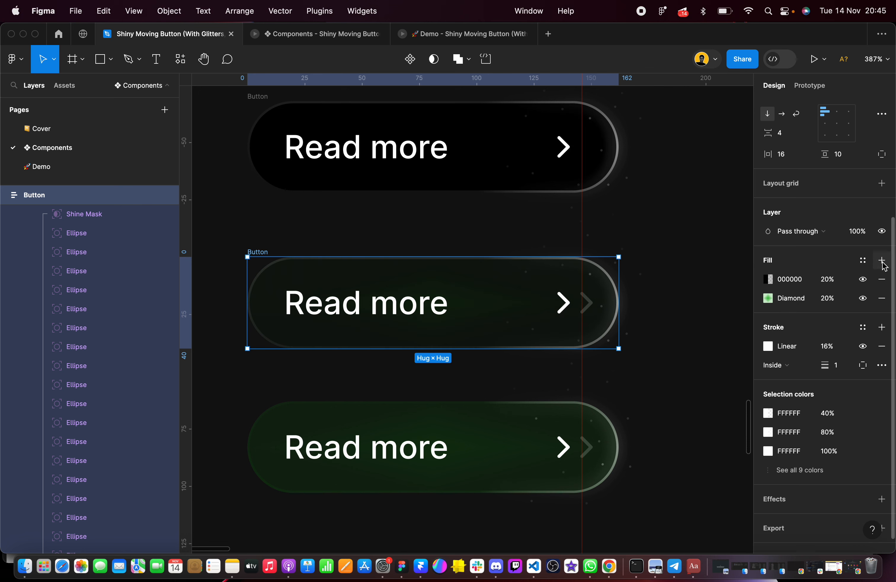
pyautogui.click(755, 279)
pyautogui.moveTo(755, 280); pyautogui.dragTo(755, 301)
pyautogui.click(796, 300)
pyautogui.press('Return')
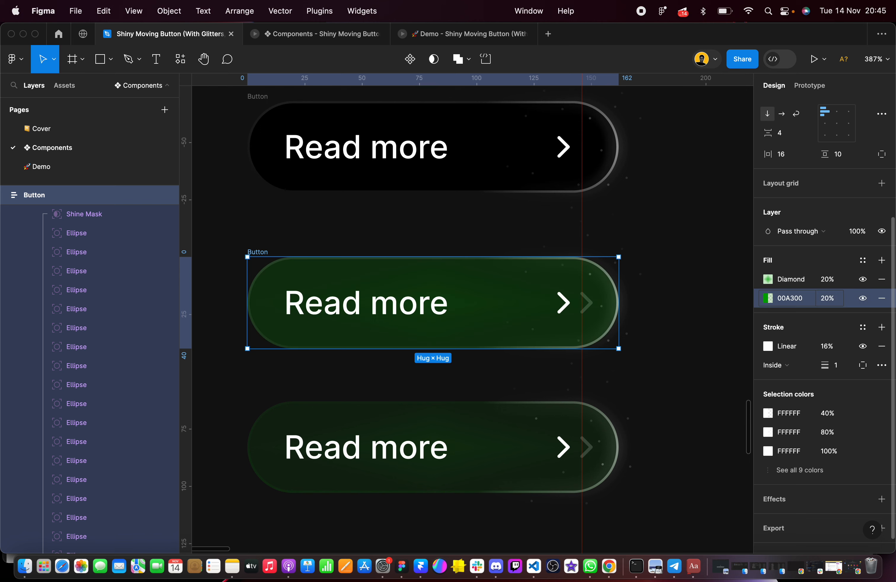
pyautogui.click(833, 301)
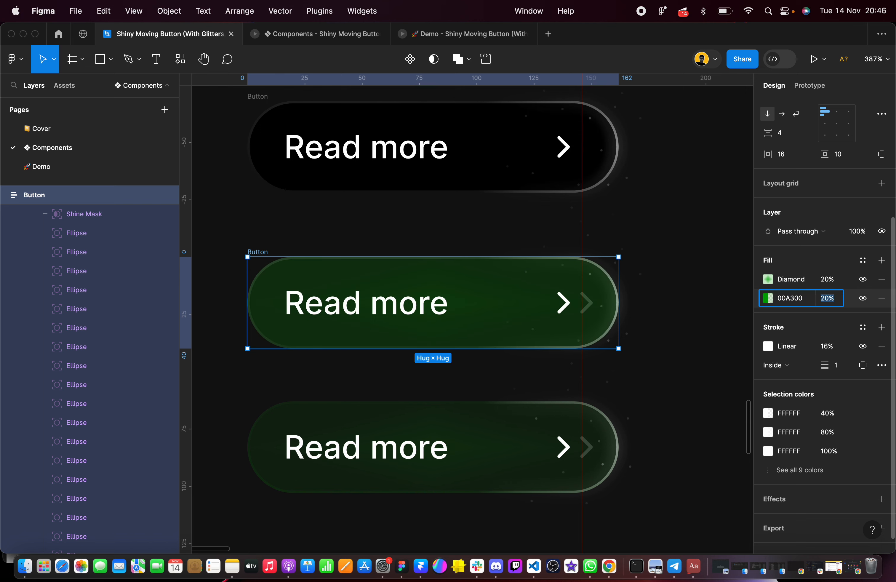
pyautogui.write('4')
pyautogui.click(652, 396)
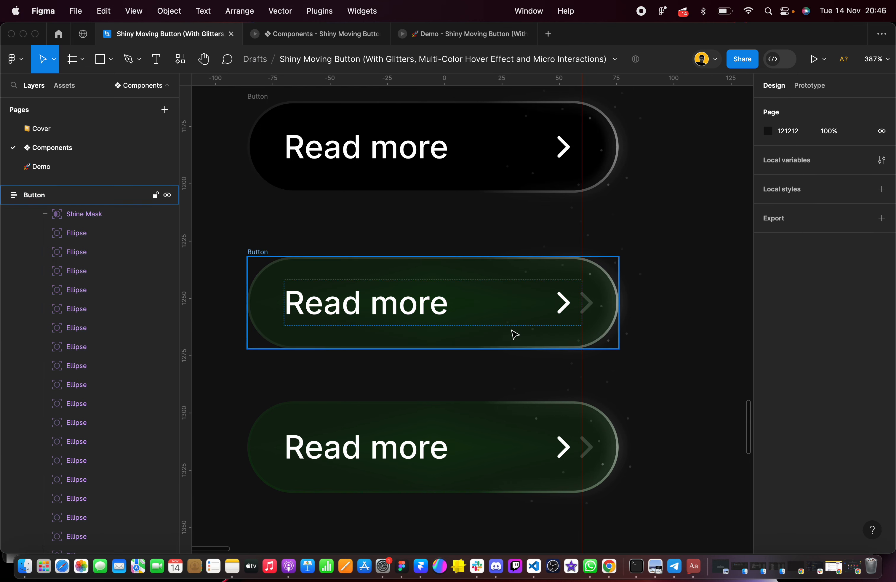
# Check the color and opacity of both stops in the green hover-delay reference button's Linear stroke gradient
pyautogui.click(502, 459)
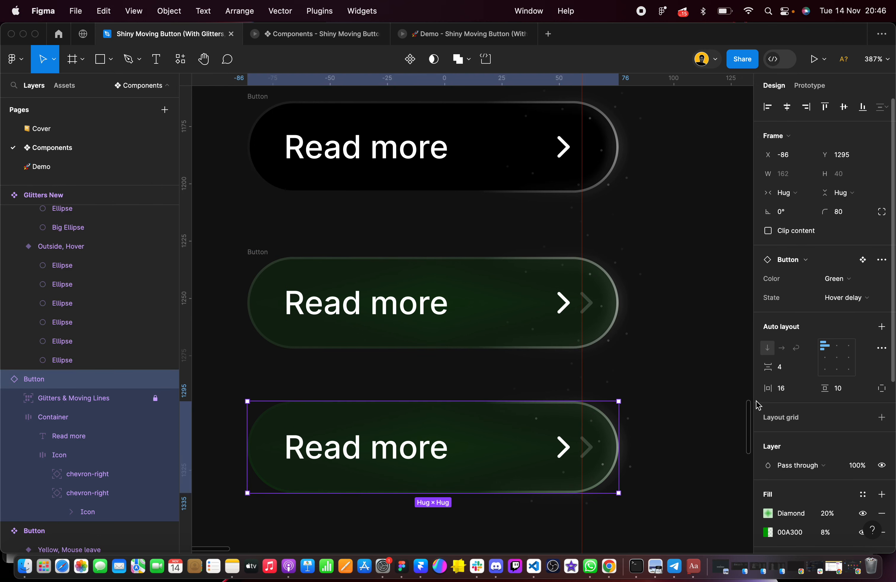
pyautogui.scroll(-3, 786, 373)
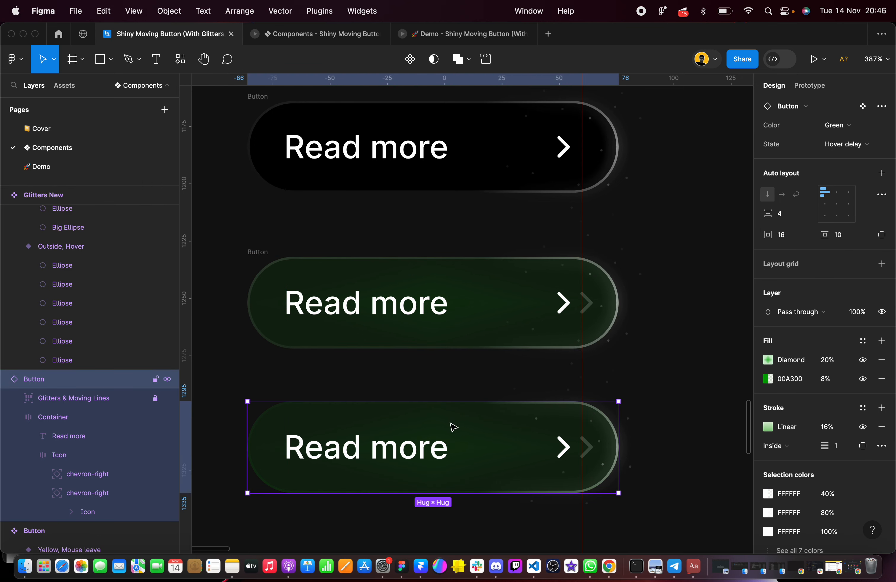
pyautogui.click(674, 390)
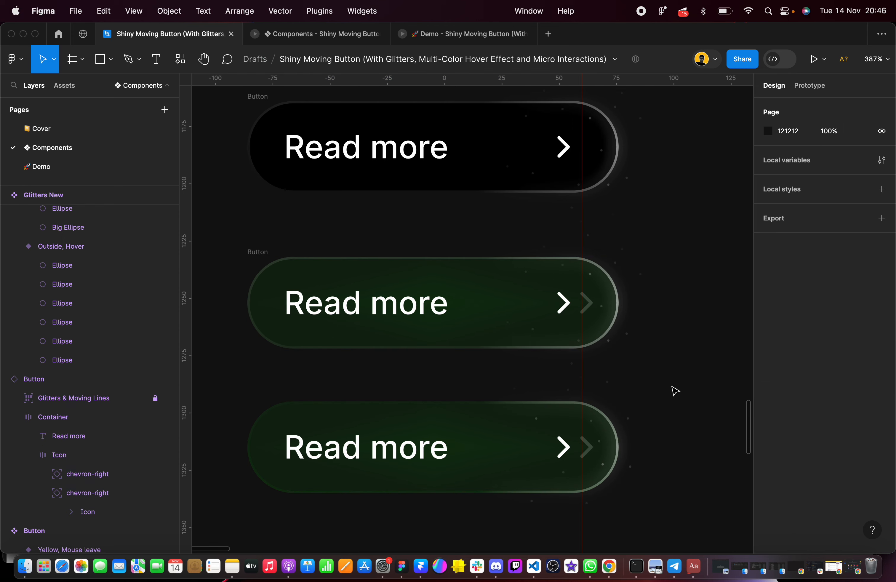
pyautogui.click(498, 427)
pyautogui.scroll(-5, 827, 488)
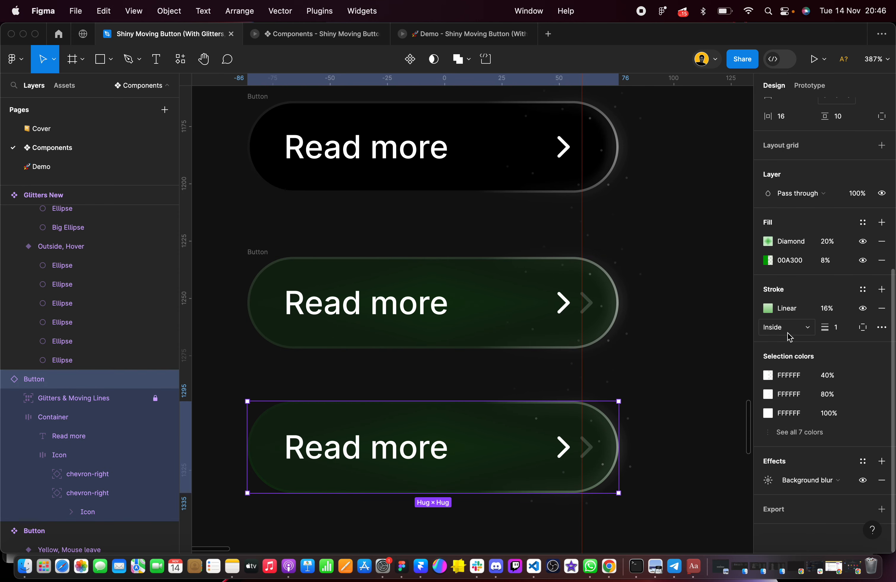
pyautogui.click(769, 309)
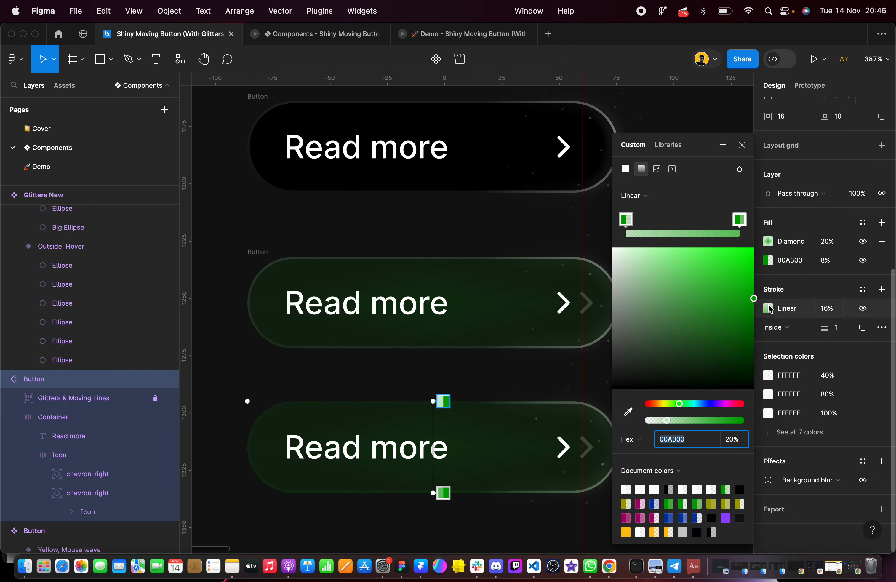
pyautogui.click(739, 219)
pyautogui.click(235, 221)
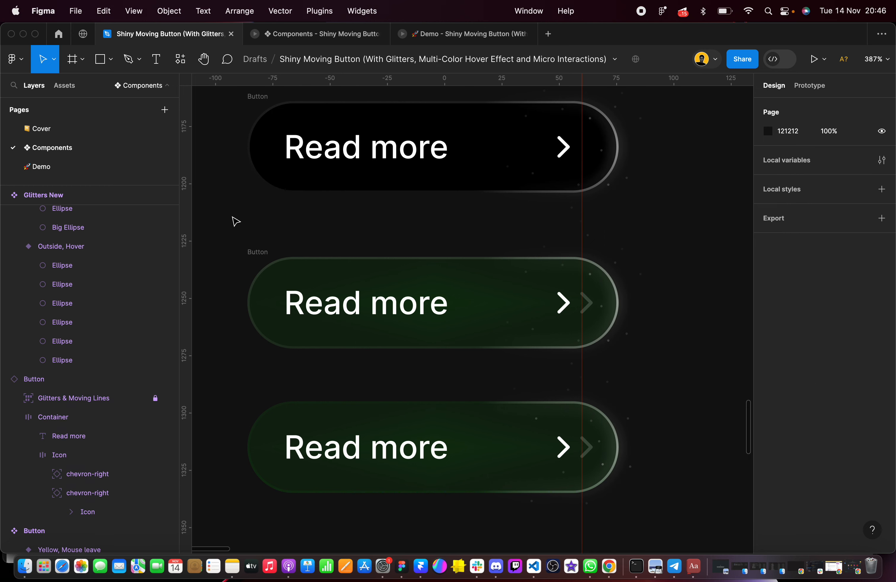
# Set the first stop of the duplicated Button's Linear stroke gradient to 00A300 at 20% opacity
pyautogui.moveTo(221, 216); pyautogui.dragTo(640, 376)
pyautogui.click(227, 241)
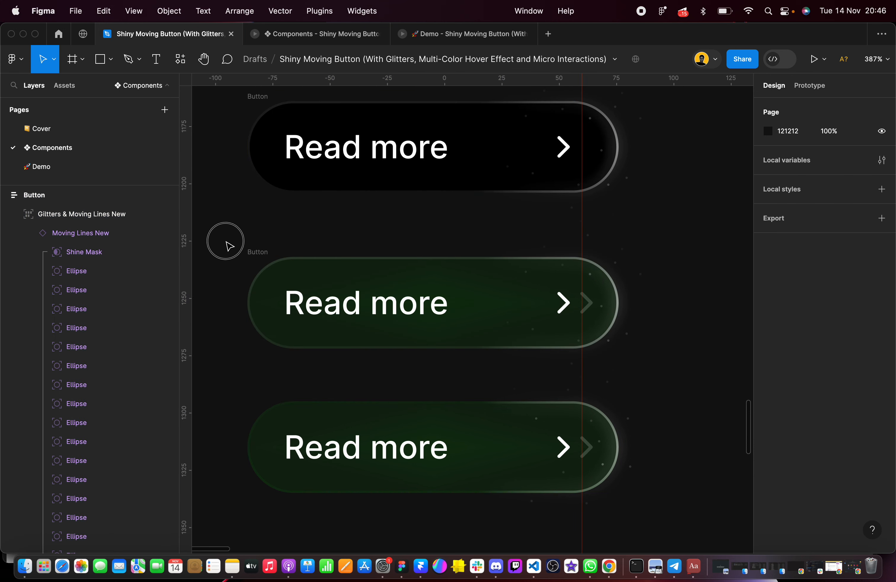
pyautogui.moveTo(230, 246); pyautogui.dragTo(656, 372)
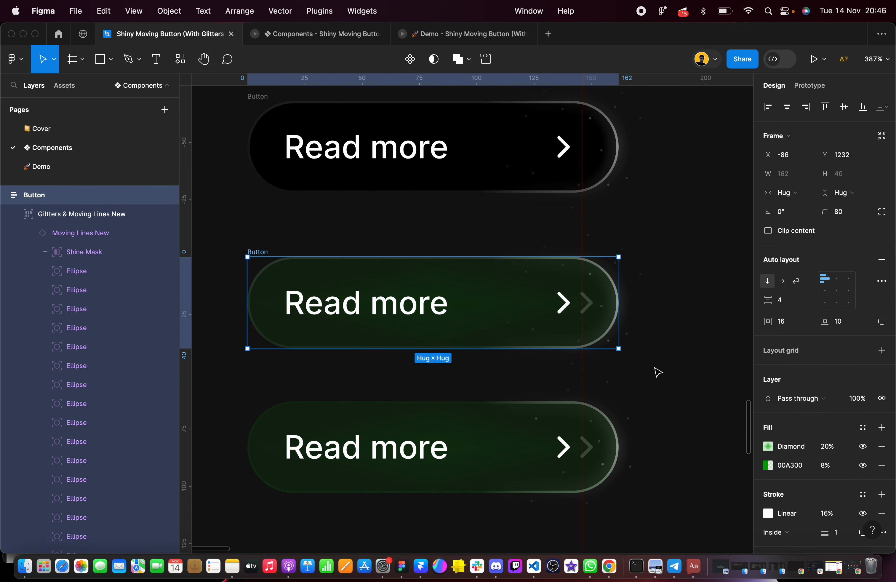
pyautogui.scroll(-5, 770, 343)
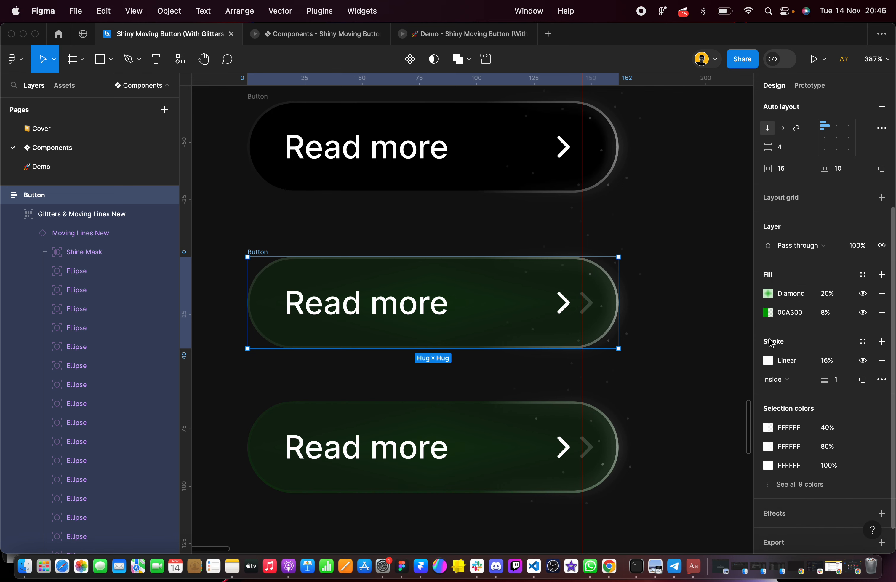
pyautogui.click(768, 360)
pyautogui.click(626, 220)
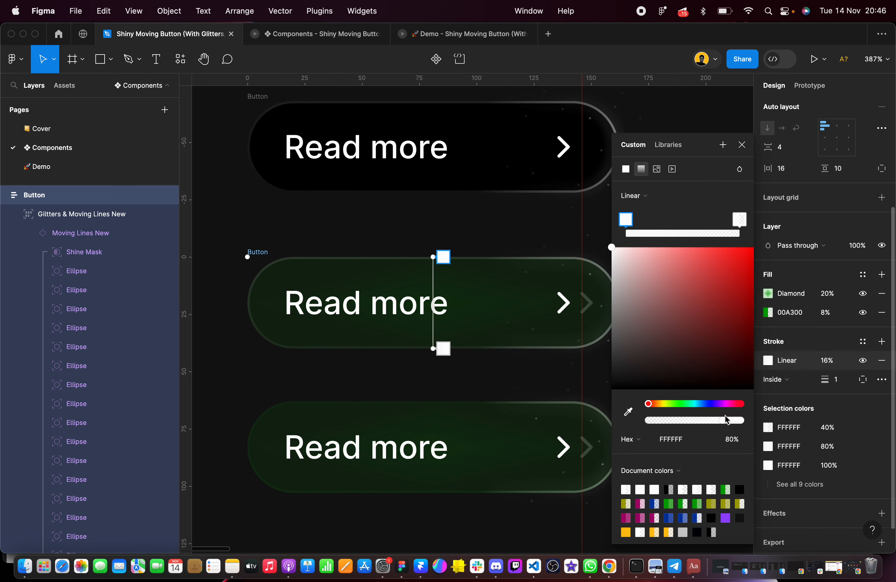
pyautogui.click(733, 439)
pyautogui.write('20')
pyautogui.click(677, 439)
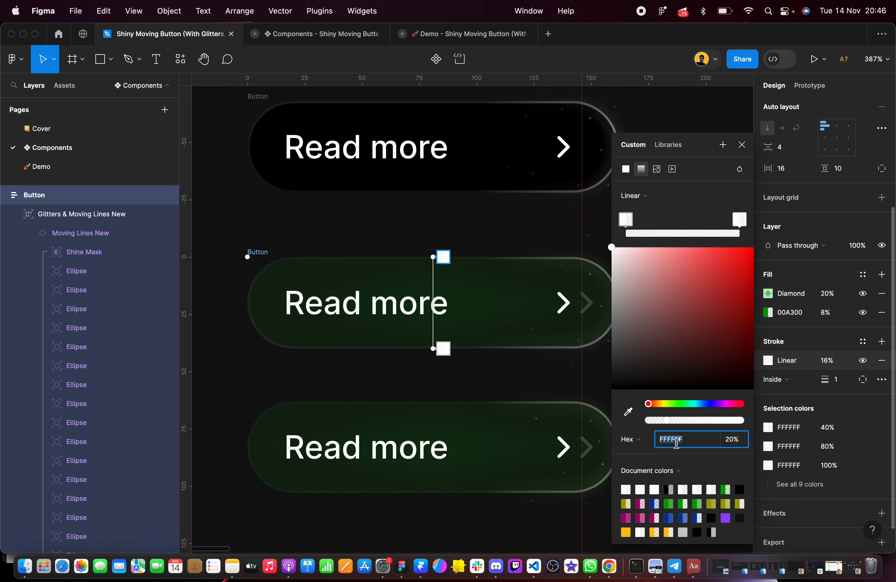
pyautogui.press('Return')
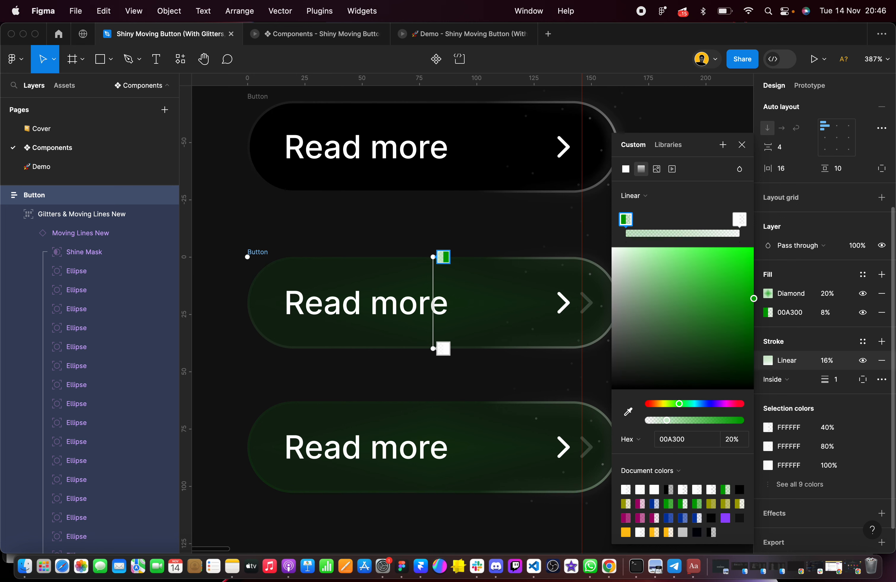
# Set the end stop of the Button's Linear stroke gradient to 00A300 at 60% opacity
pyautogui.click(740, 219)
pyautogui.click(676, 439)
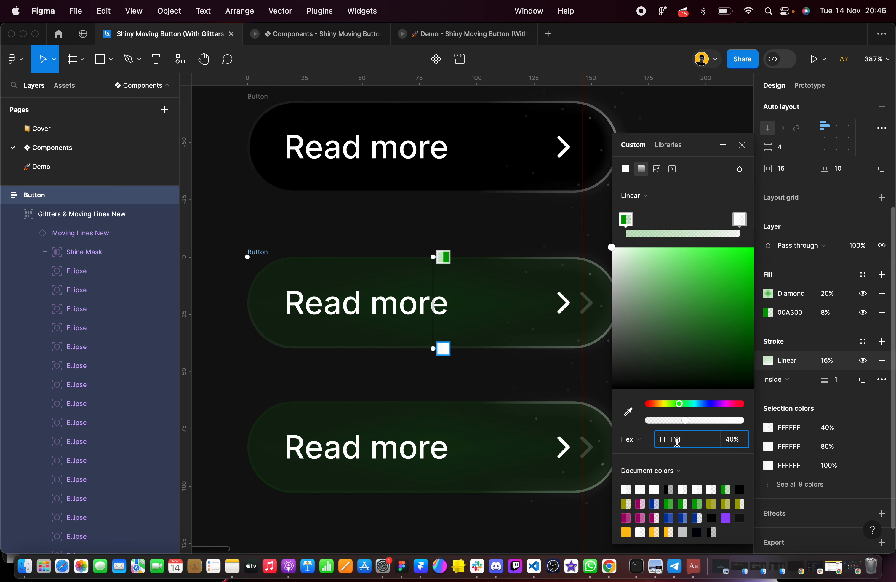
pyautogui.click(736, 442)
pyautogui.press('Return')
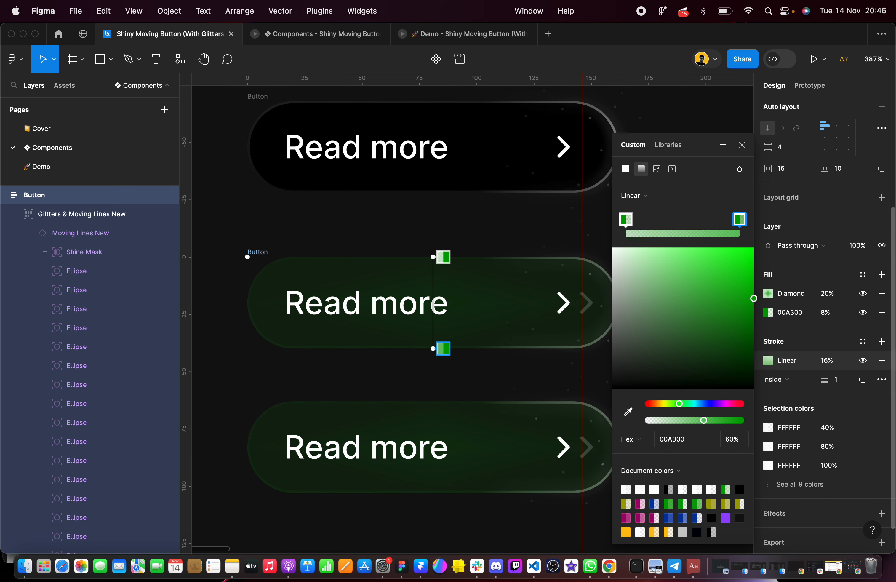
pyautogui.click(266, 218)
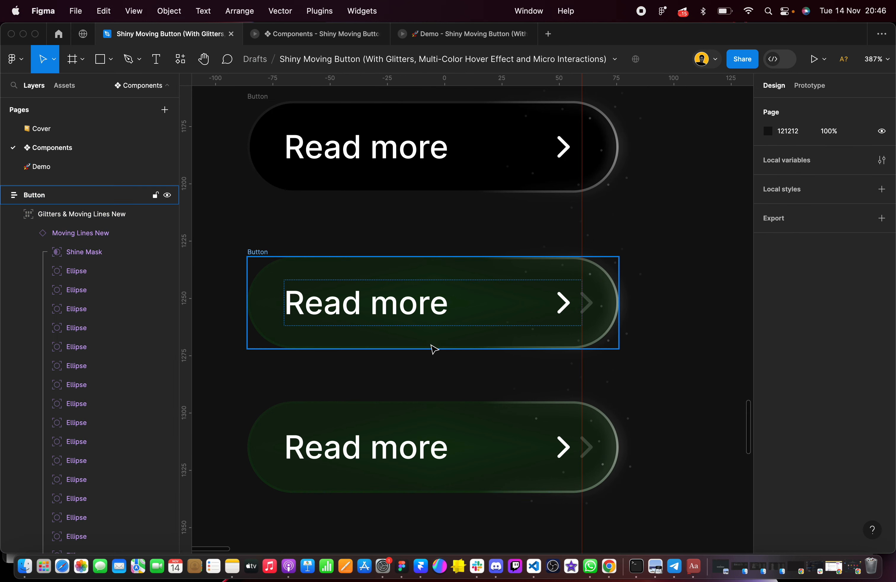
# Replace the green hover-delay reference with a copy of the green Hover variant, placed below the buttons at X -86, Y 1366
pyautogui.click(342, 434)
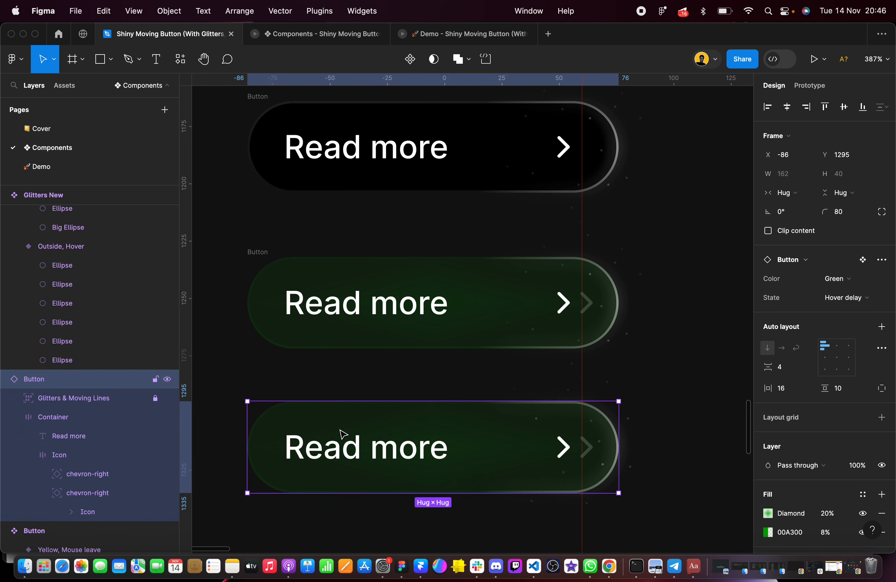
pyautogui.press('Delete')
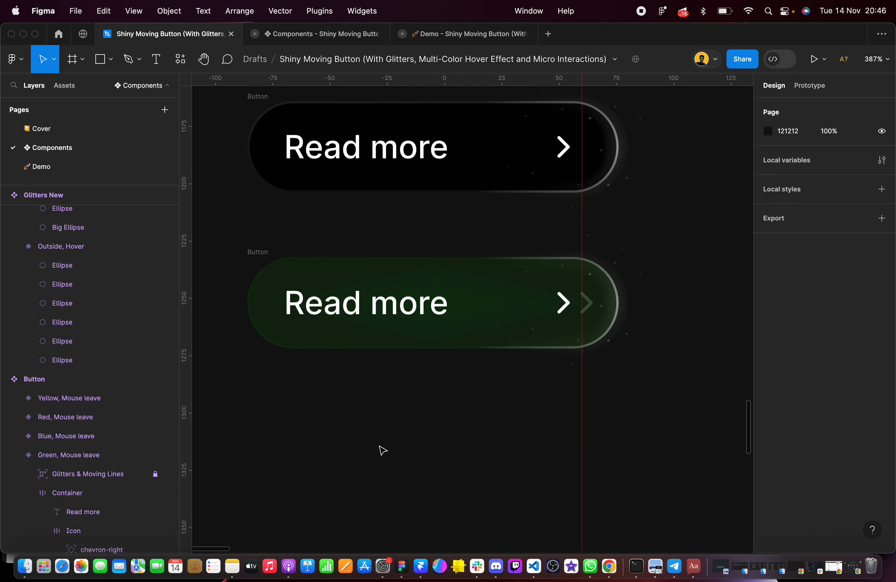
pyautogui.scroll(-5, 382, 450)
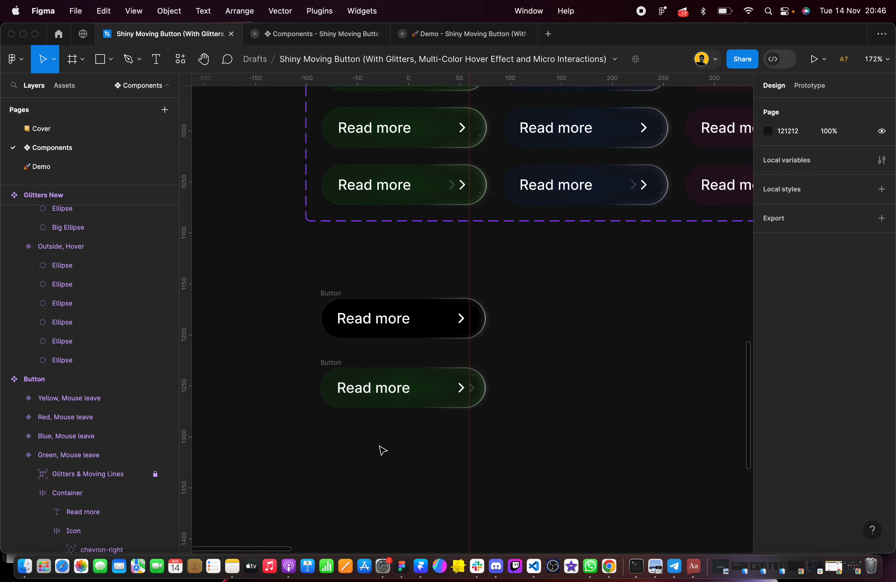
pyautogui.scroll(3, 415, 221)
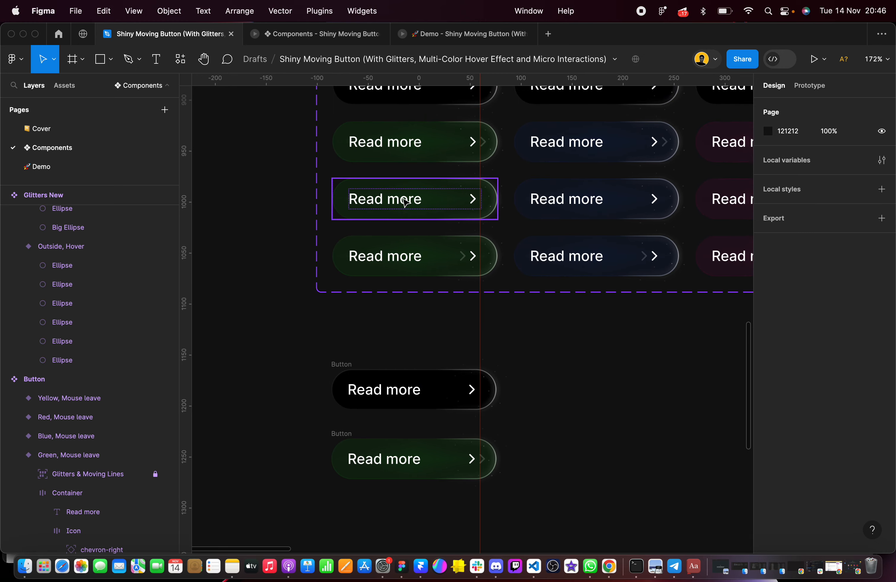
pyautogui.moveTo(400, 198); pyautogui.dragTo(406, 507)
pyautogui.scroll(-5, 406, 508)
pyautogui.scroll(3, 394, 351)
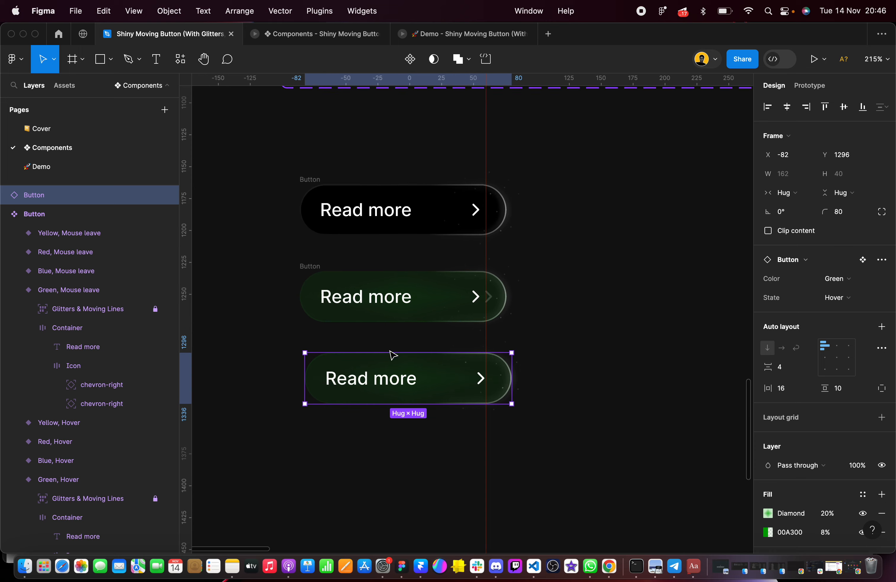
pyautogui.moveTo(393, 354); pyautogui.dragTo(367, 460)
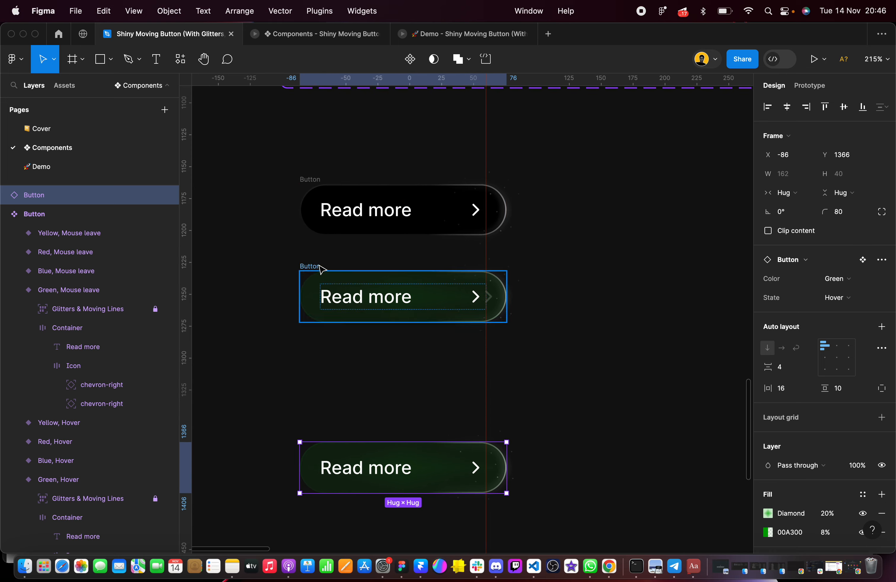
# Duplicate the finished green Button into the gap above the Hover reference, at X -86, Y 1287
pyautogui.keyDown('super'); pyautogui.click(307, 263); pyautogui.keyUp('super')
pyautogui.moveTo(259, 248); pyautogui.dragTo(432, 318)
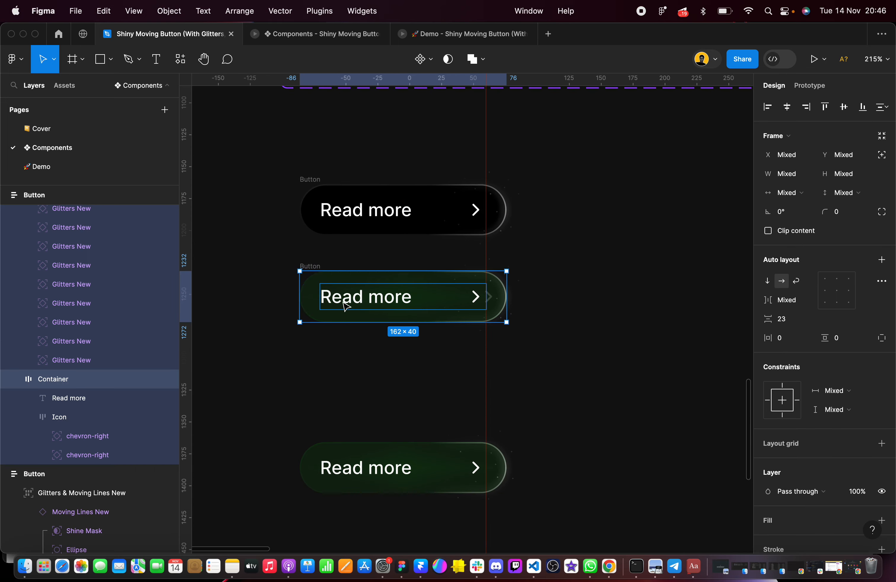
pyautogui.moveTo(281, 262); pyautogui.dragTo(570, 360)
pyautogui.click(351, 297)
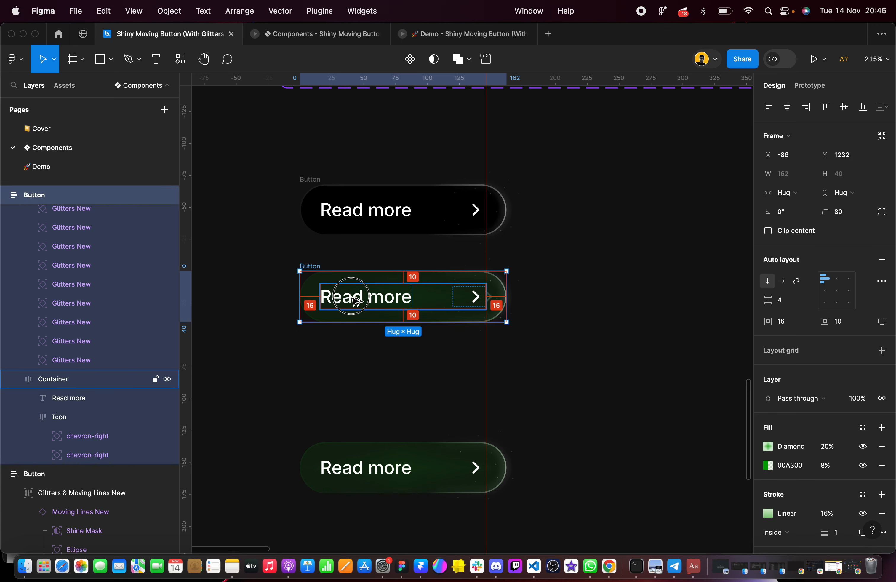
pyautogui.moveTo(353, 298); pyautogui.dragTo(351, 369)
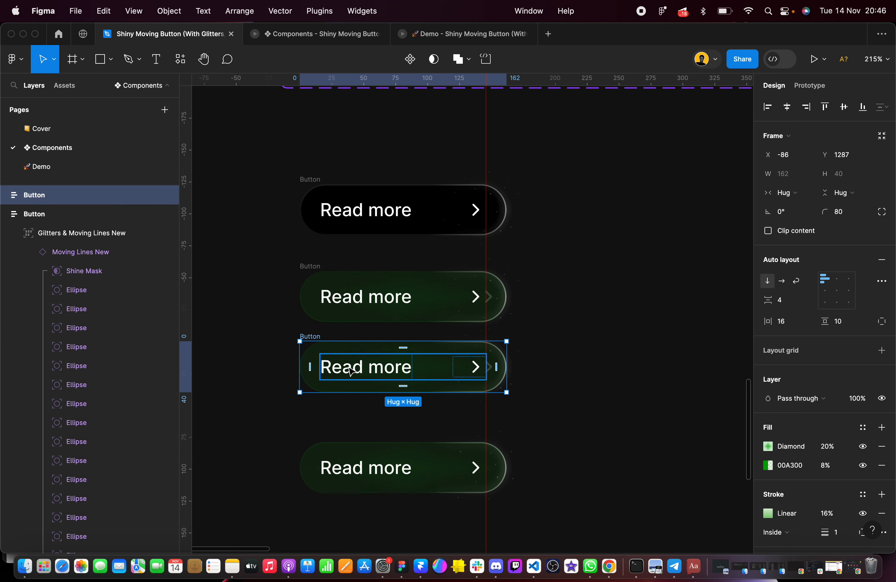
# Move the green Hover reference up closer to the new Button copy, to X -88, Y 1348
pyautogui.scroll(5, 352, 369)
pyautogui.scroll(-1, 350, 369)
pyautogui.moveTo(348, 407); pyautogui.dragTo(344, 361)
# Check the color and opacity of both stops in the green Hover reference's Linear stroke gradient
pyautogui.scroll(2, 344, 362)
pyautogui.hscroll(1, 344, 362)
pyautogui.hscroll(1, 343, 362)
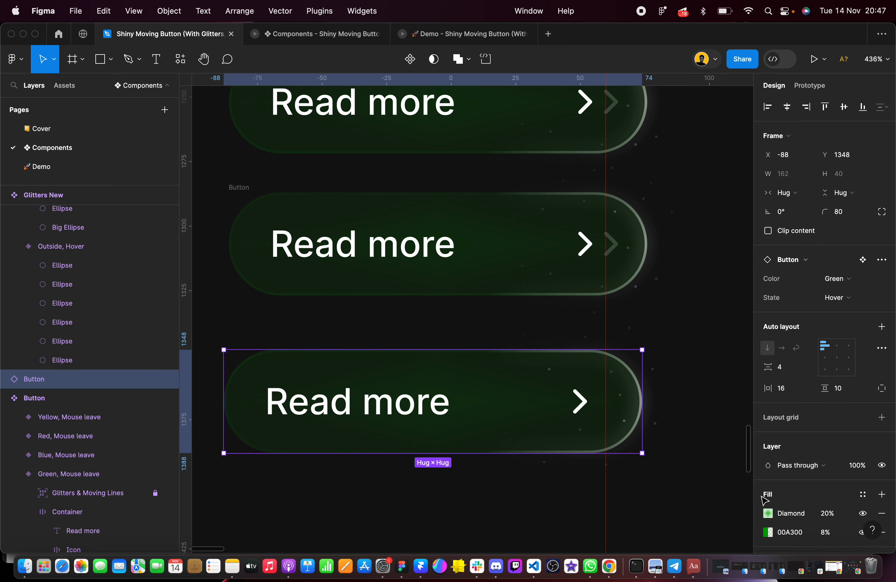
pyautogui.scroll(-7, 819, 408)
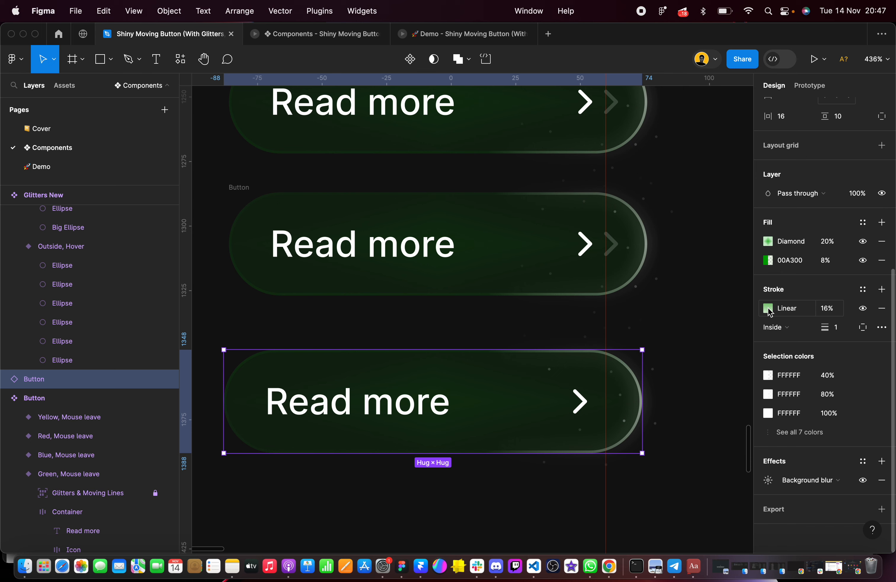
pyautogui.click(768, 308)
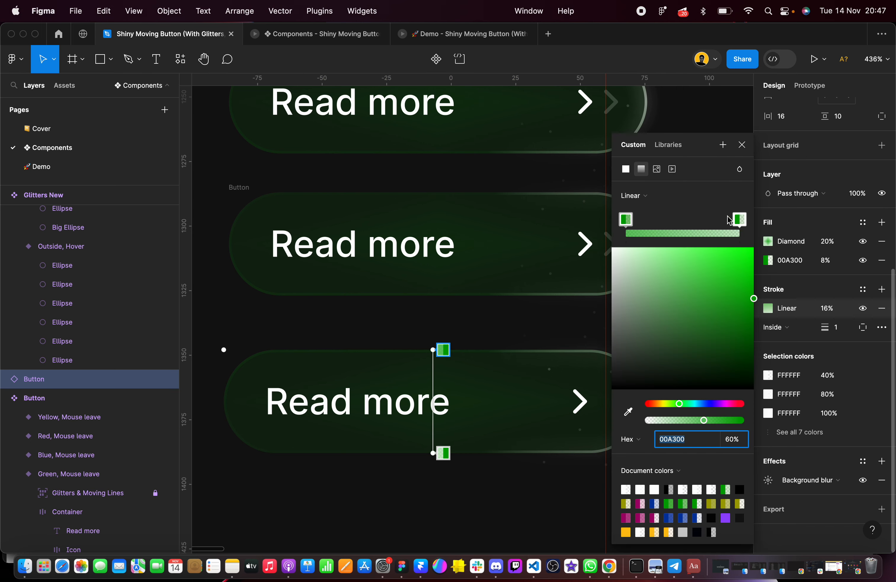
pyautogui.click(233, 171)
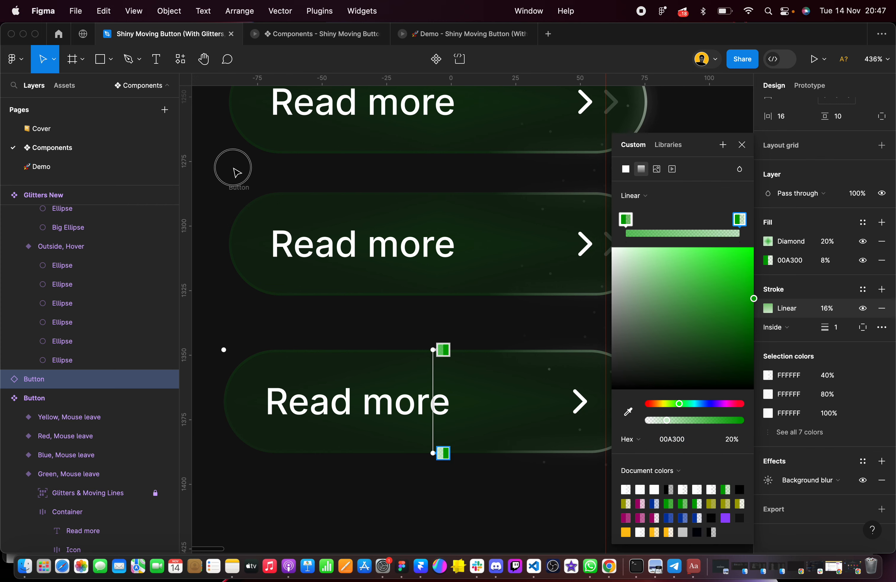
pyautogui.scroll(-2, 233, 171)
pyautogui.scroll(-1, 229, 172)
pyautogui.click(233, 308)
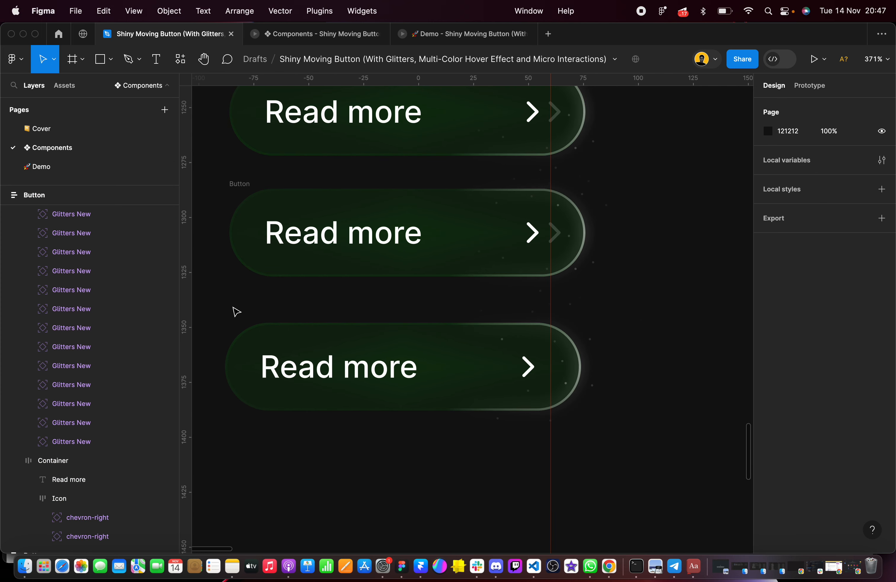
pyautogui.hscroll(-1, 234, 312)
pyautogui.click(224, 183)
pyautogui.moveTo(223, 184); pyautogui.dragTo(631, 299)
pyautogui.click(238, 191)
pyautogui.moveTo(238, 187); pyautogui.dragTo(608, 304)
pyautogui.click(221, 239)
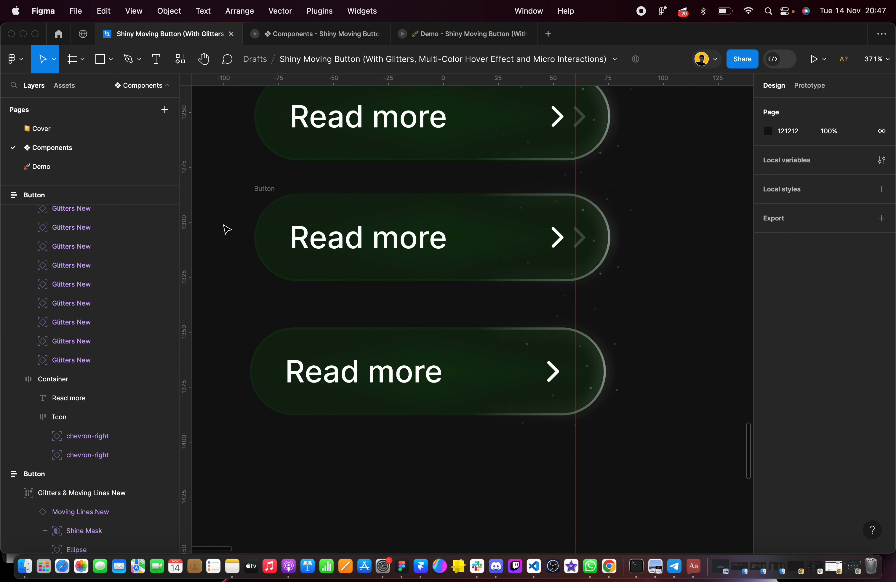
pyautogui.moveTo(241, 186); pyautogui.dragTo(364, 198)
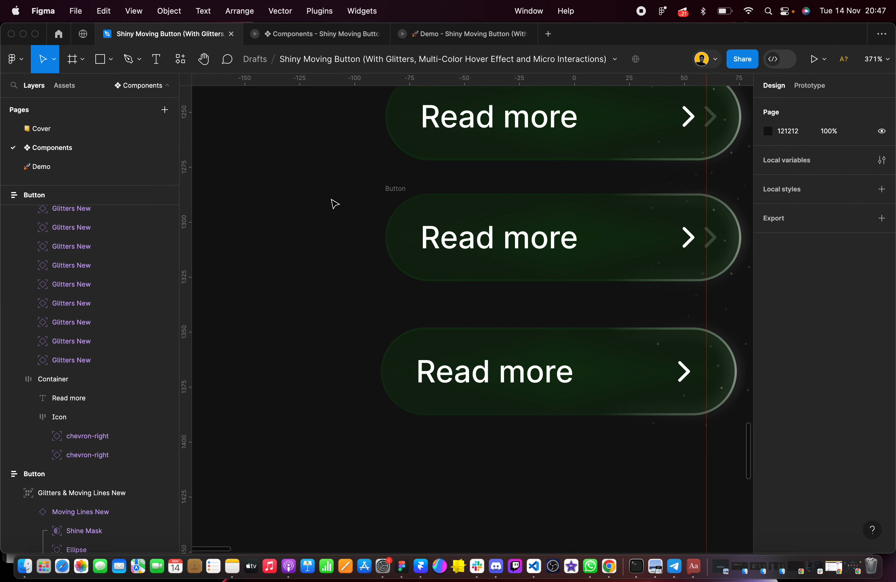
# Space out the green buttons by moving the new Button copy to Y 1300 and the Hover reference to X -86, Y 1373
pyautogui.scroll(1, 144, 248)
pyautogui.click(405, 193)
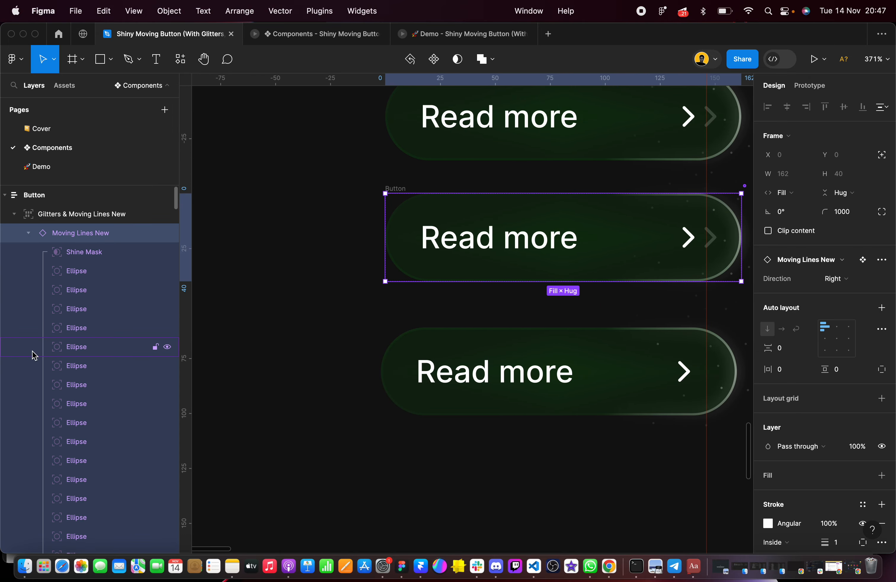
pyautogui.click(41, 195)
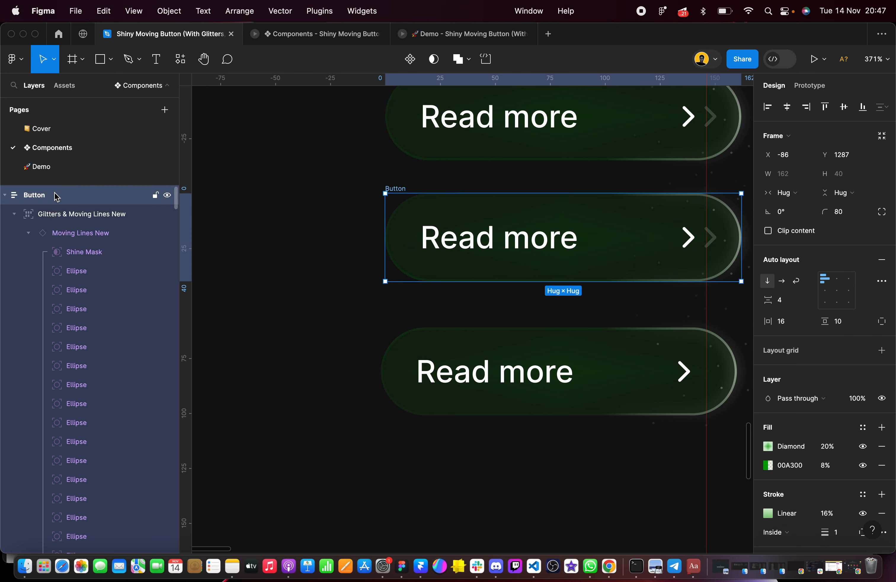
pyautogui.moveTo(467, 220); pyautogui.dragTo(466, 249)
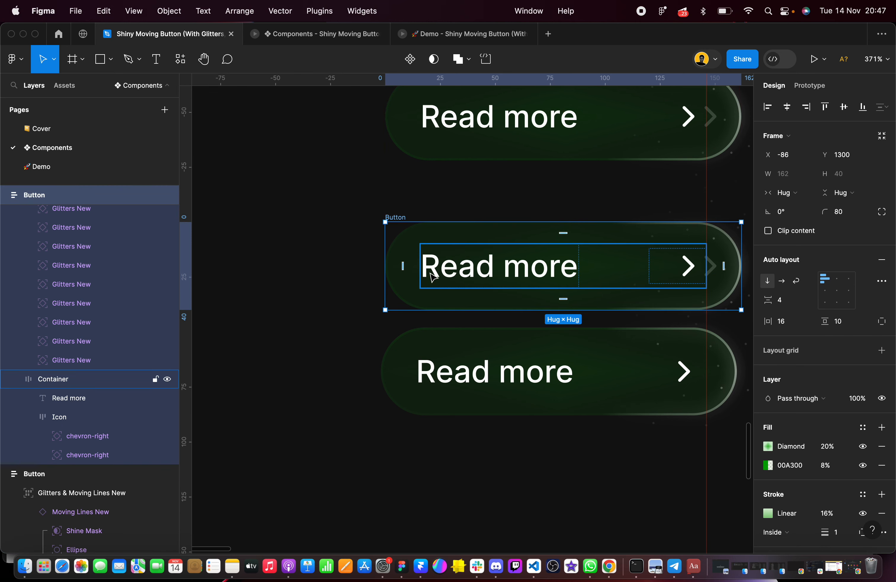
pyautogui.moveTo(427, 355); pyautogui.dragTo(434, 410)
pyautogui.hscroll(6, 430, 414)
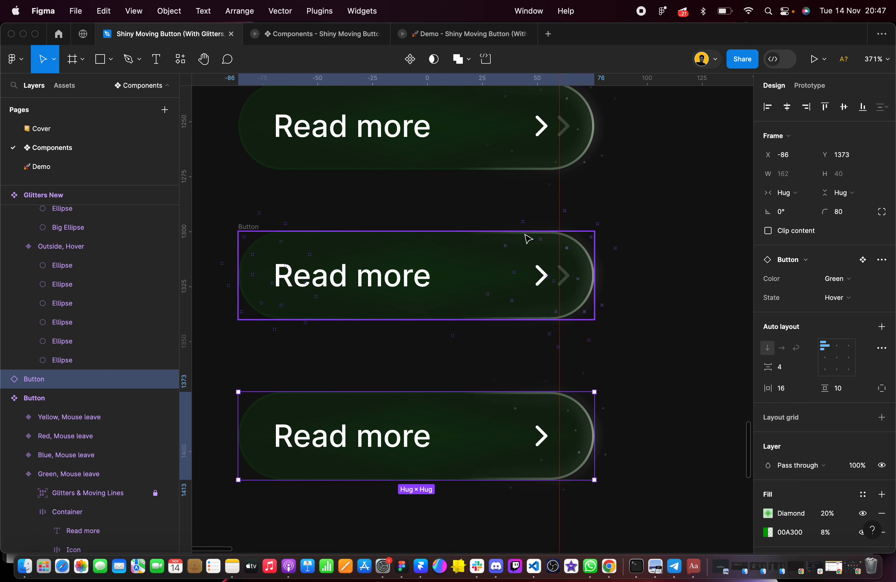
# Set the new Button copy's Linear stroke gradient to 60% opacity on the first 00A300 stop and 20% on the last
pyautogui.moveTo(224, 221); pyautogui.dragTo(646, 363)
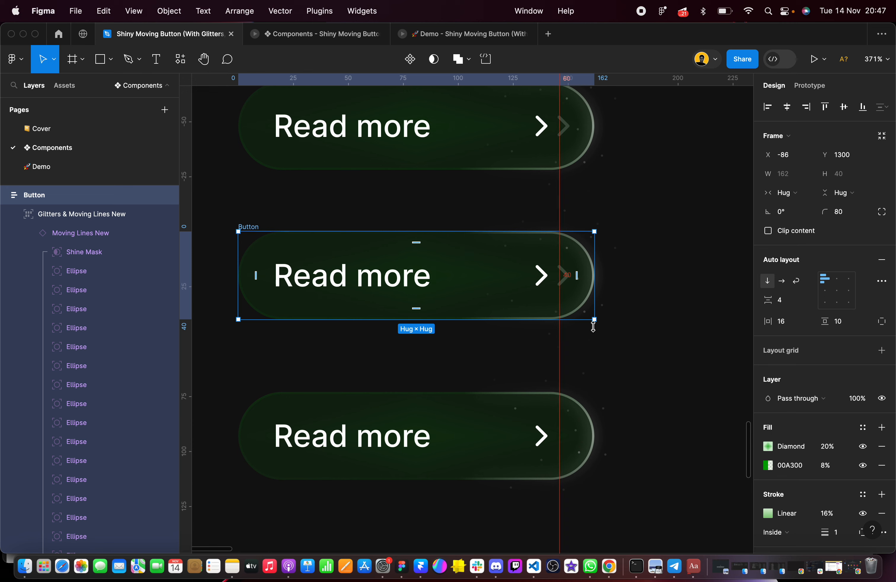
pyautogui.scroll(-5, 780, 356)
pyautogui.click(769, 332)
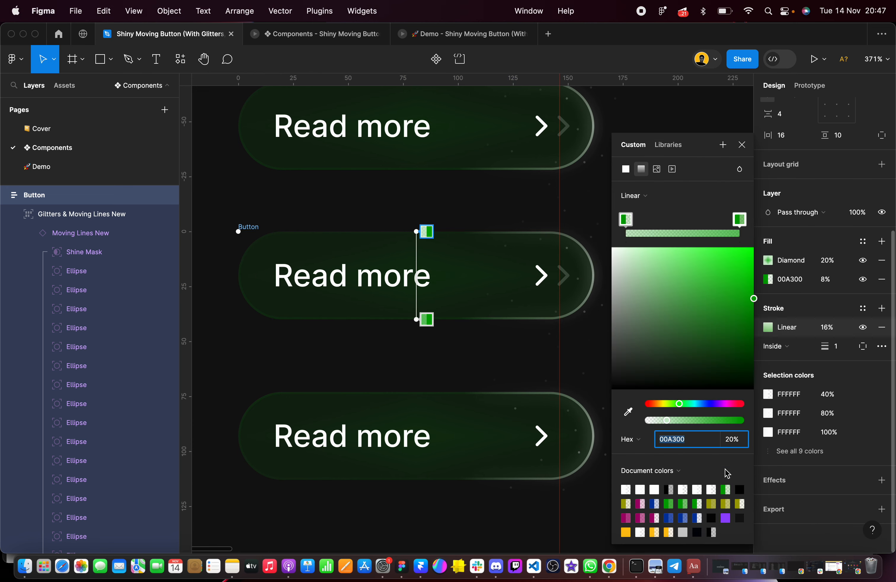
pyautogui.click(735, 441)
pyautogui.write('60')
pyautogui.click(742, 221)
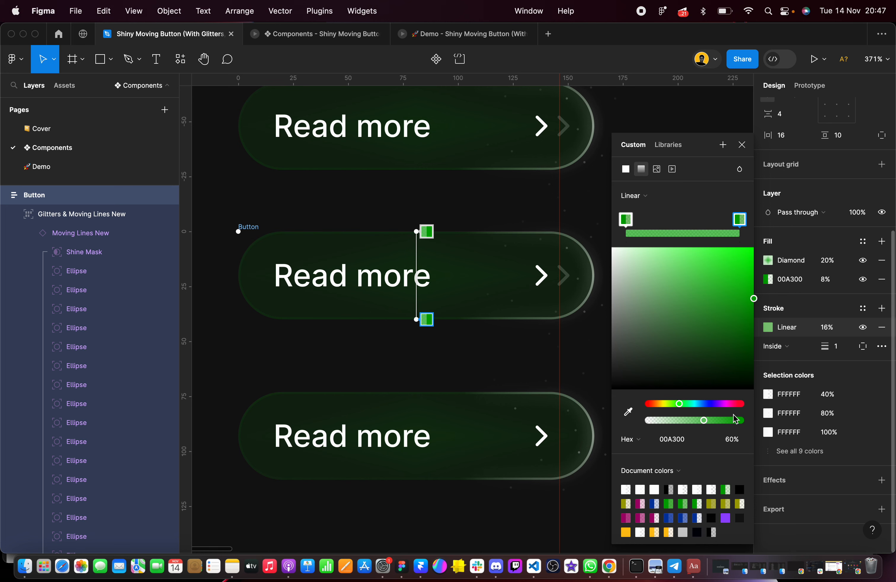
pyautogui.click(736, 442)
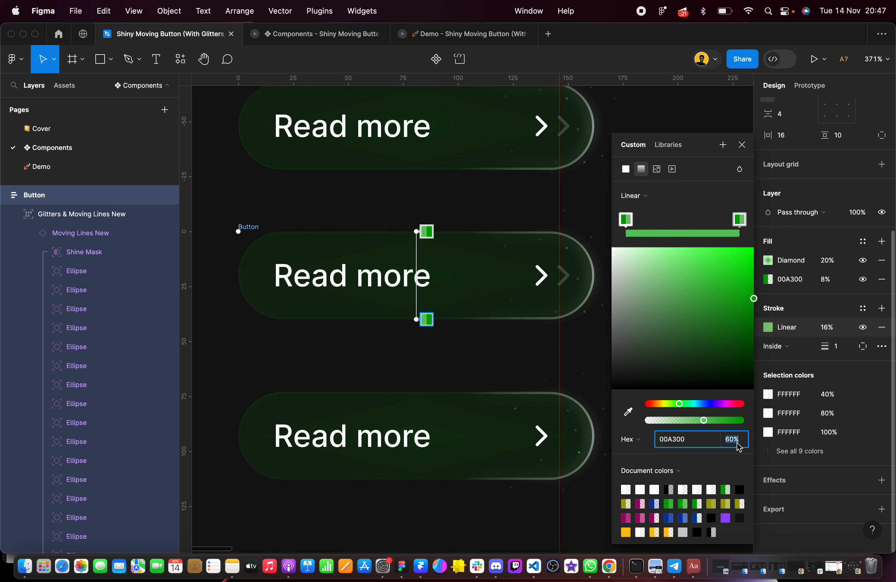
pyautogui.press('Return')
pyautogui.click(518, 354)
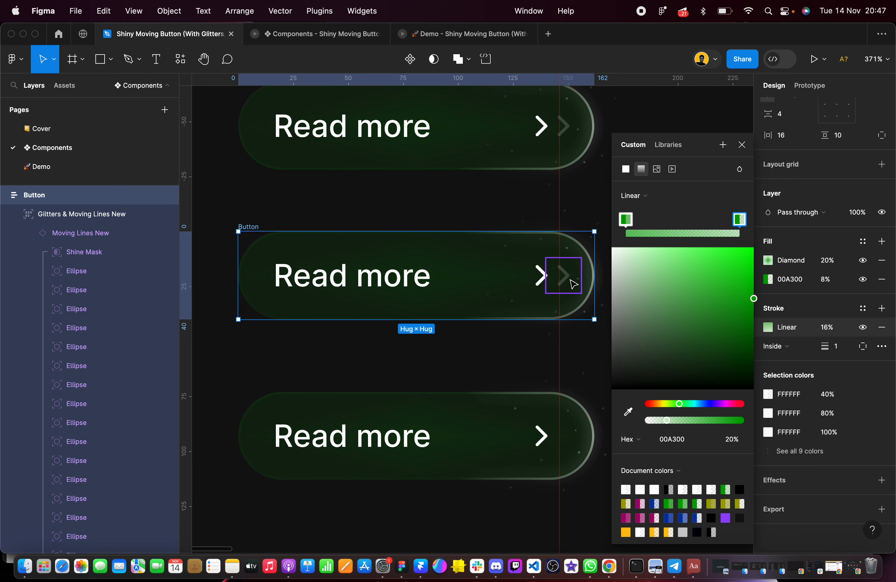
# Move the green Hover reference closer to the new Button copy, to X -86, Y 1364
pyautogui.scroll(1, 573, 284)
pyautogui.click(456, 364)
pyautogui.click(470, 417)
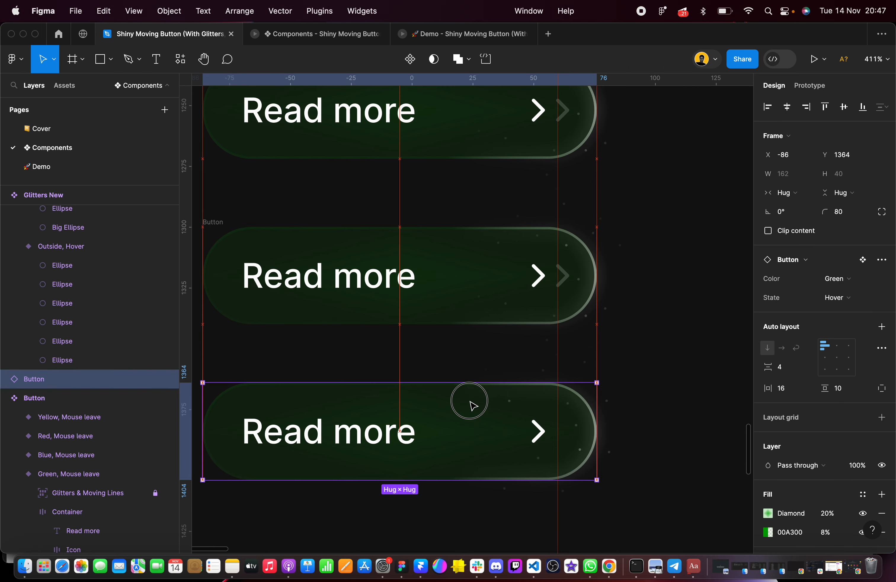
# Shift both chevrons in the new Button copy's Icon frame 10 px to the left, to X 0 and X 10
pyautogui.scroll(2, 568, 408)
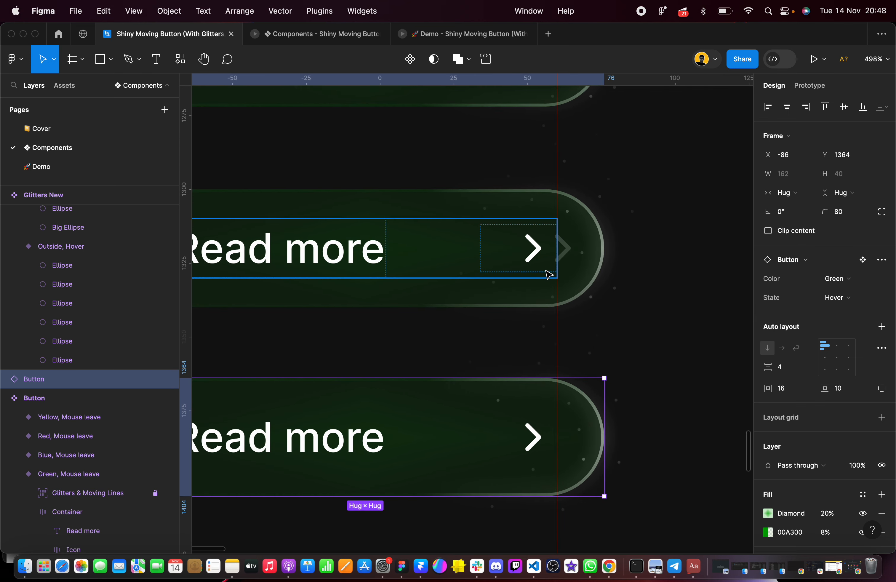
pyautogui.doubleClick(543, 240)
pyautogui.doubleClick(541, 240)
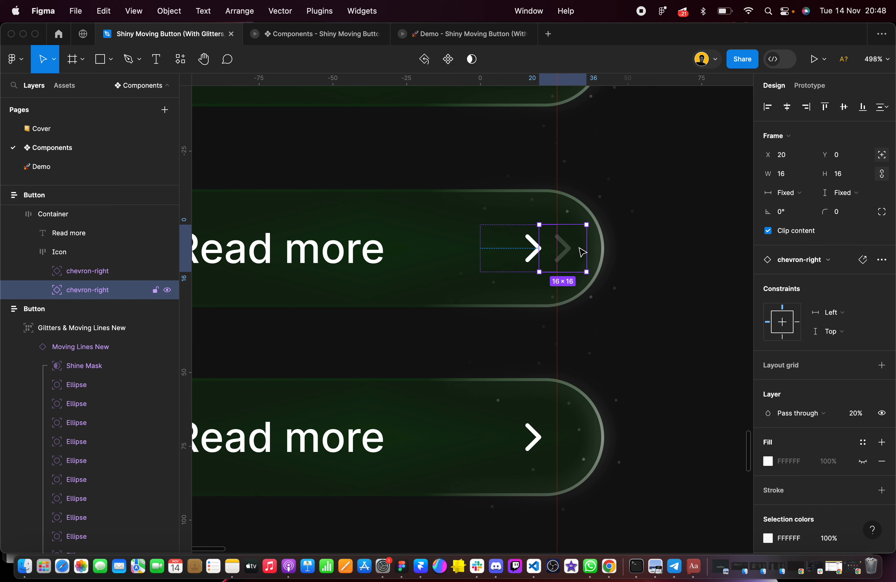
pyautogui.keyDown('shift'); pyautogui.click(519, 253); pyautogui.keyUp('shift')
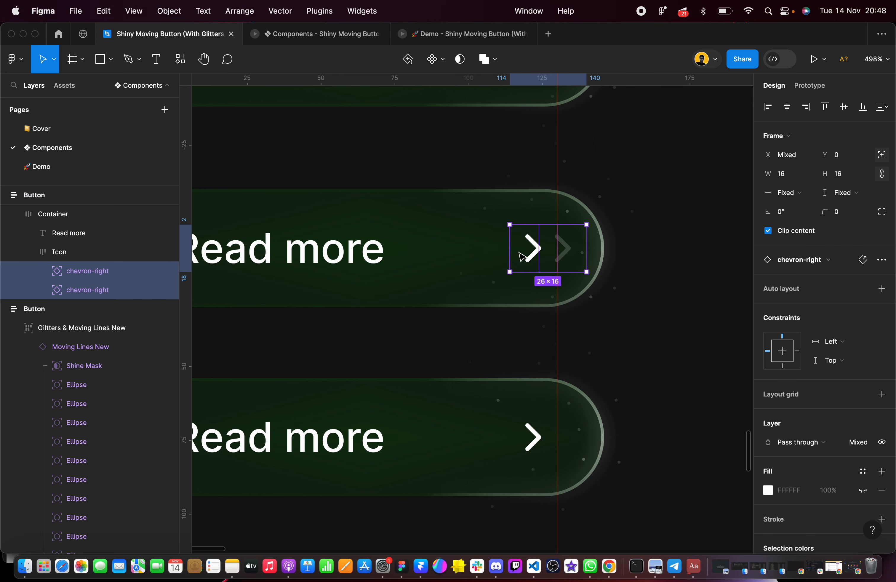
pyautogui.scroll(-3, 521, 257)
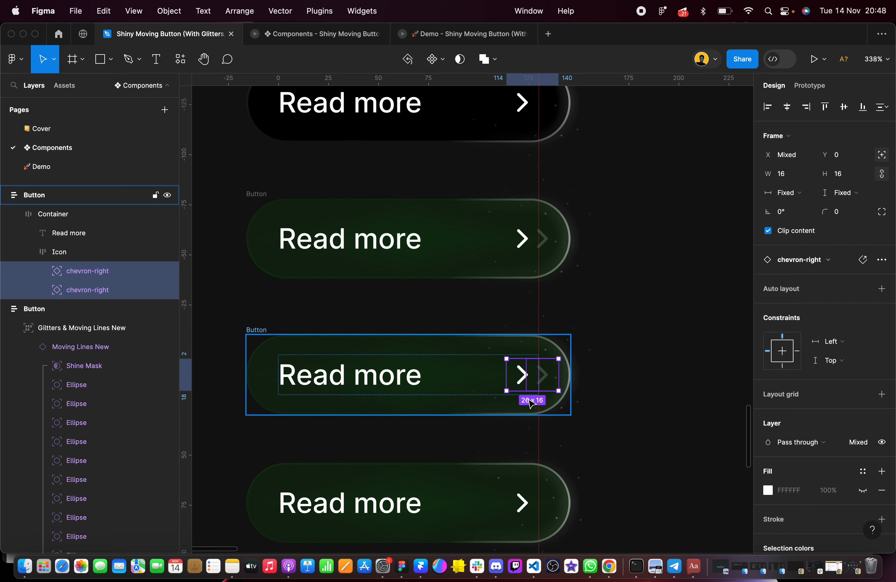
pyautogui.scroll(5, 535, 372)
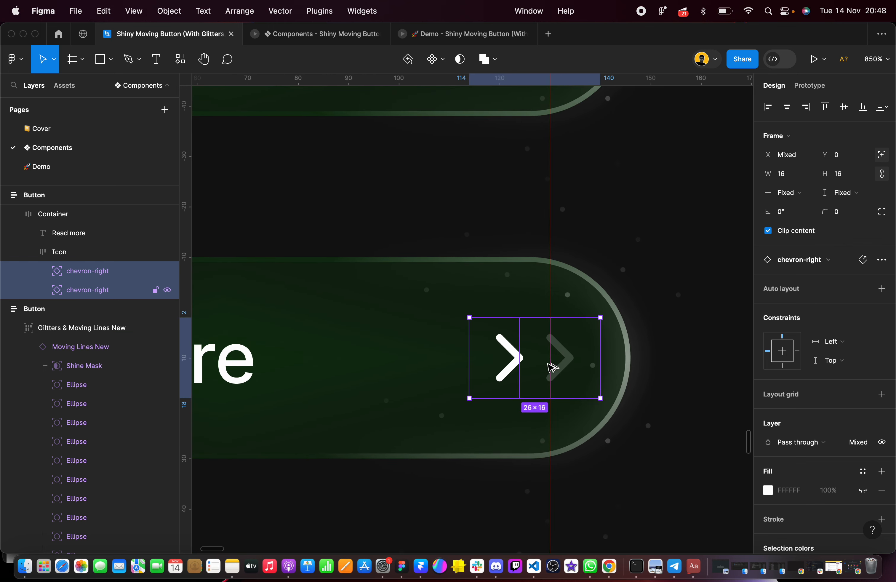
pyautogui.press('Left')
pyautogui.press('Left')
pyautogui.press('Left')
pyautogui.press('Left')
pyautogui.press('Left')
pyautogui.press('Left')
pyautogui.press('Left')
pyautogui.press('Left')
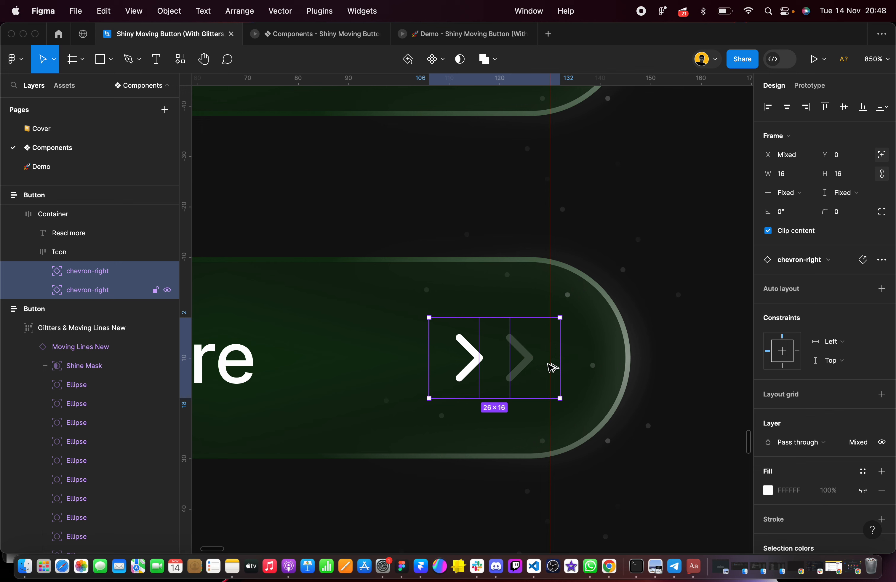
pyautogui.press('Left')
pyautogui.press('Left')
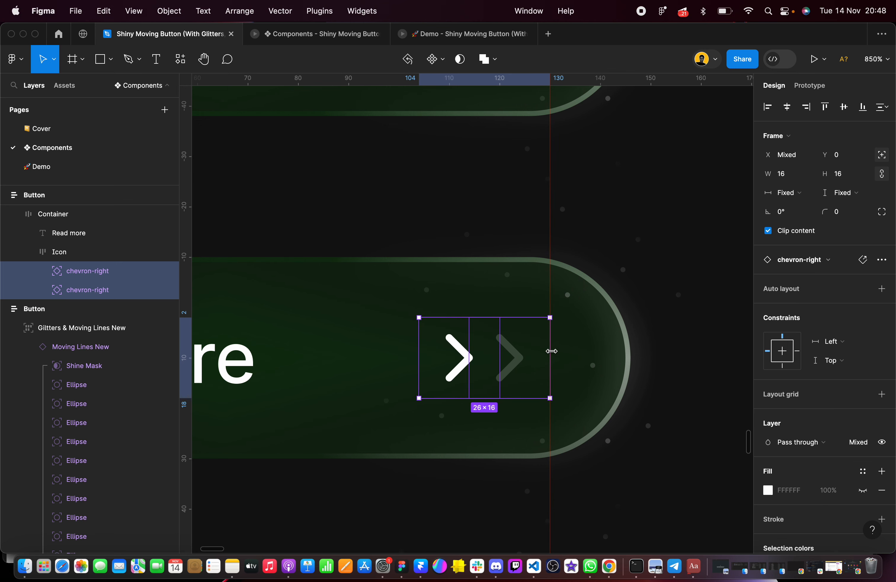
# Set the right chevron's layer opacity to 100% and the left chevron's to 0% in the new Button copy
pyautogui.scroll(5, 549, 341)
pyautogui.scroll(2, 549, 340)
pyautogui.scroll(-10, 549, 314)
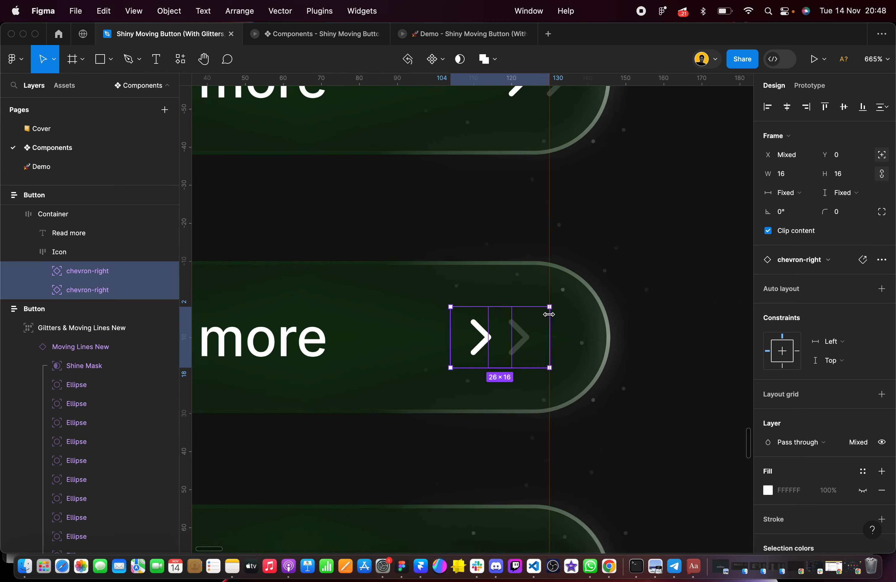
pyautogui.scroll(5, 526, 336)
pyautogui.click(526, 337)
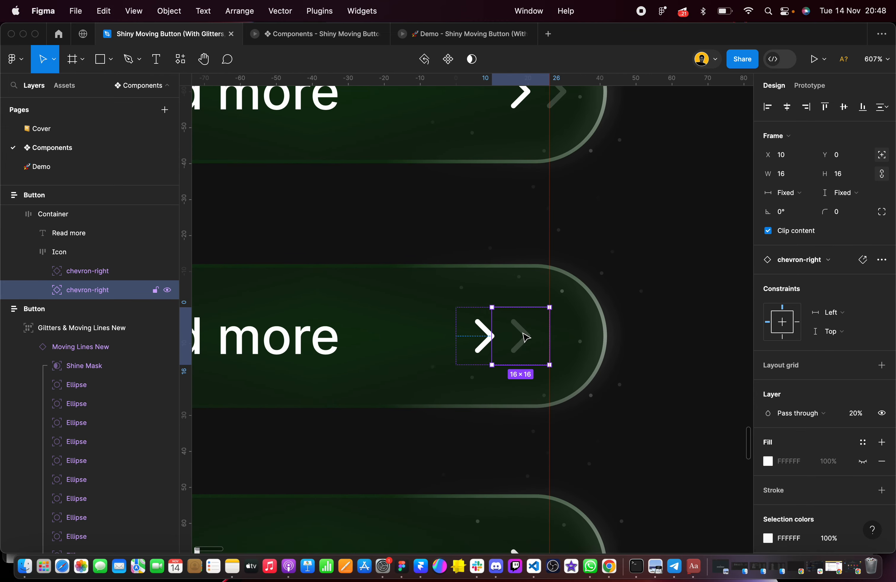
pyautogui.click(862, 417)
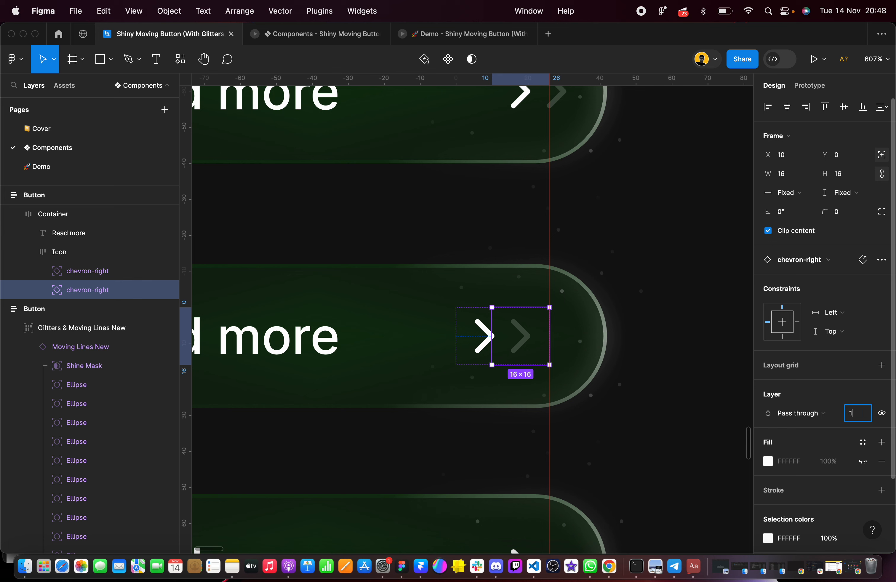
pyautogui.press('Return')
pyautogui.click(486, 347)
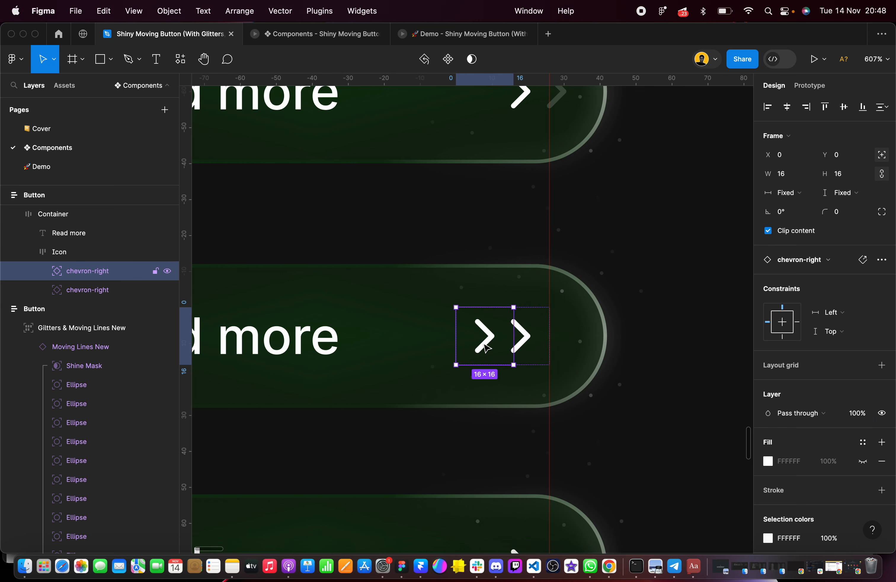
pyautogui.click(862, 417)
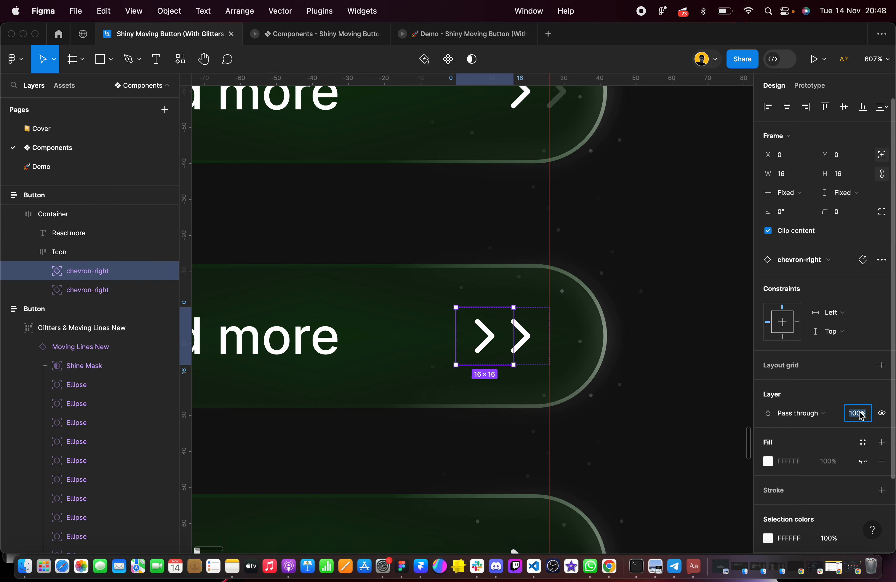
pyautogui.write('0')
pyautogui.press('Return')
pyautogui.click(699, 387)
# Replace the green Hover reference with a copy of the green Mouse leave variant, placed below the buttons at X -86, Y 1372
pyautogui.scroll(-5, 699, 387)
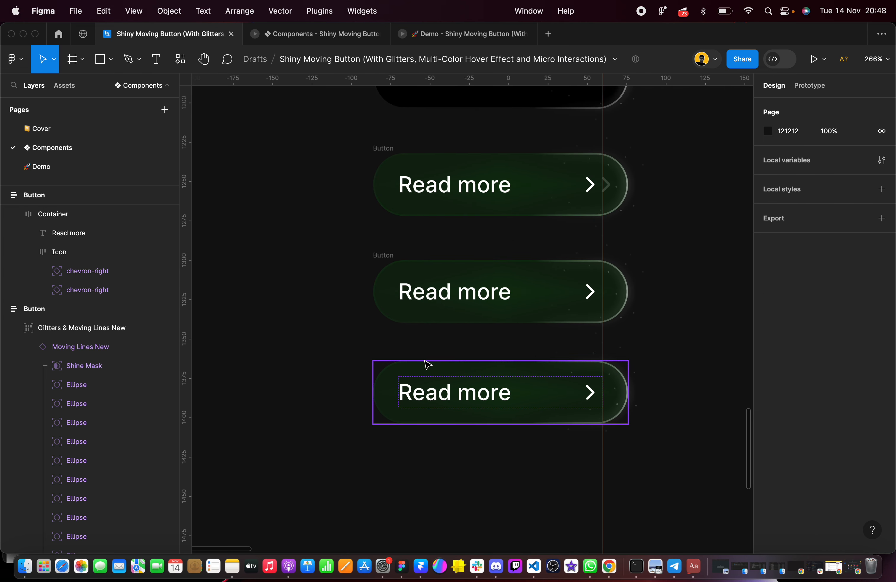
pyautogui.click(426, 363)
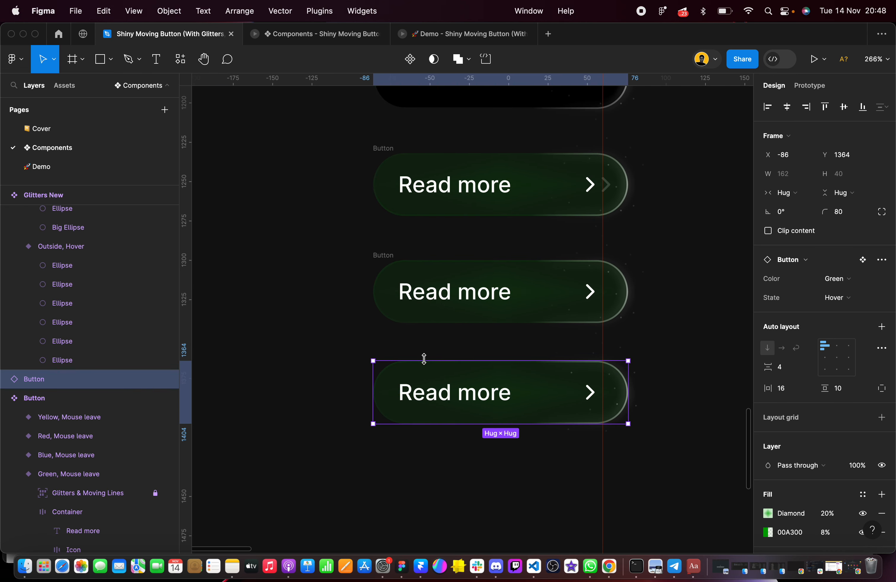
pyautogui.press('Delete')
pyautogui.scroll(-5, 425, 364)
pyautogui.click(426, 184)
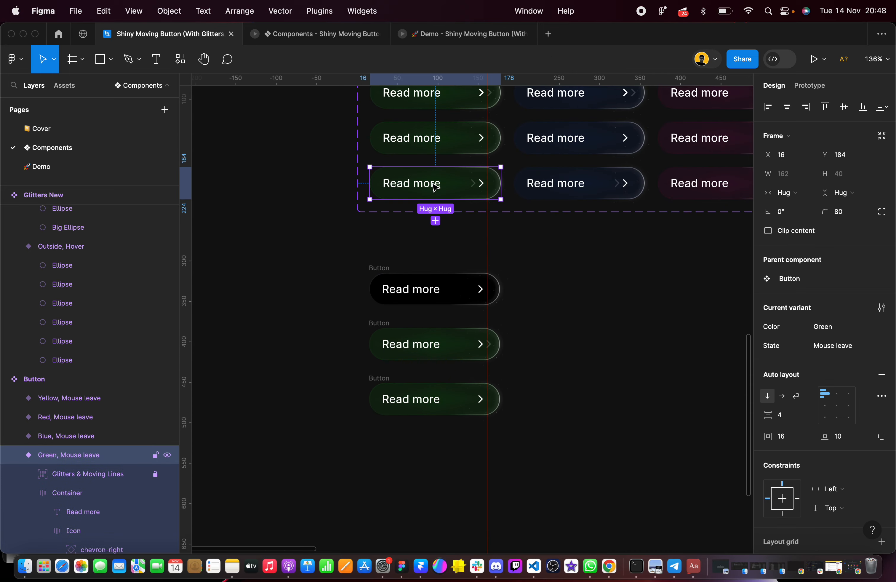
pyautogui.moveTo(426, 184); pyautogui.dragTo(425, 457)
pyautogui.scroll(2, 426, 457)
pyautogui.scroll(-4, 426, 456)
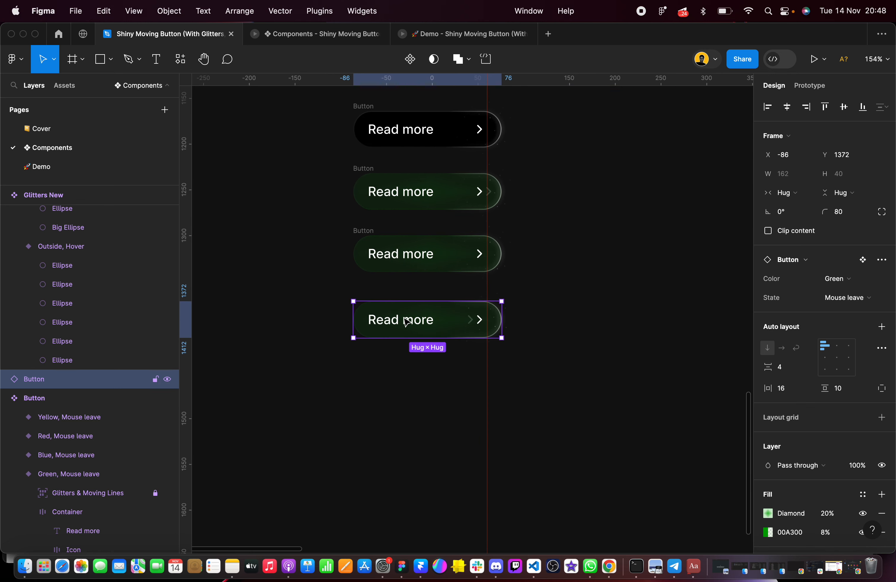
# Move the Mouse leave reference down to Y 1447 and duplicate the finished Hover button above it at X -86, Y 1361
pyautogui.moveTo(403, 318); pyautogui.dragTo(402, 386)
pyautogui.moveTo(331, 223); pyautogui.dragTo(514, 301)
pyautogui.moveTo(415, 259); pyautogui.dragTo(415, 316)
pyautogui.scroll(5, 415, 316)
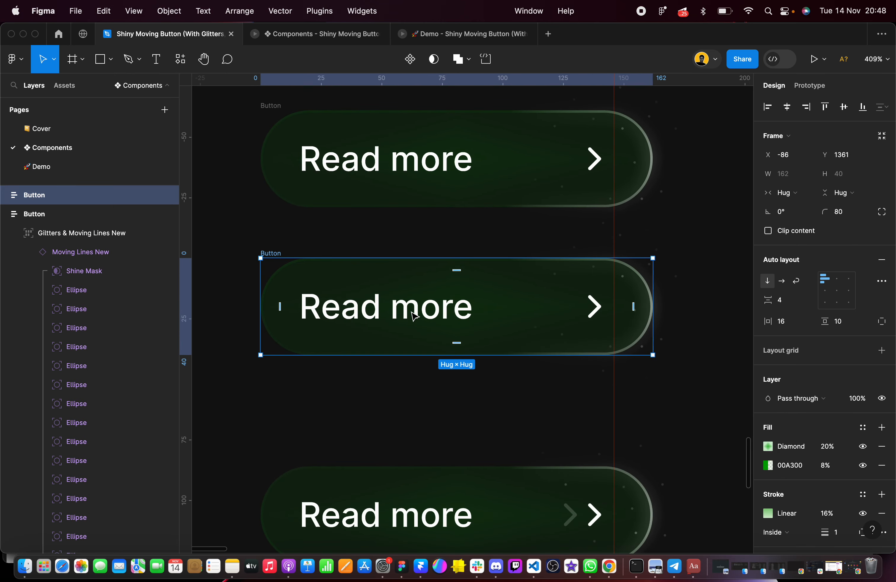
# Check the Linear stroke gradient of the green Mouse leave reference
pyautogui.scroll(-3, 491, 430)
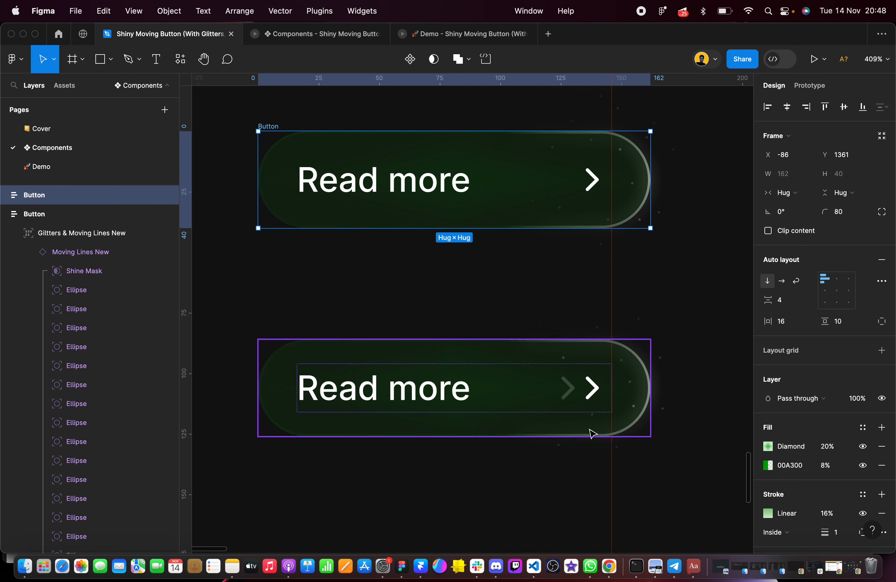
pyautogui.click(522, 407)
pyautogui.scroll(-5, 763, 535)
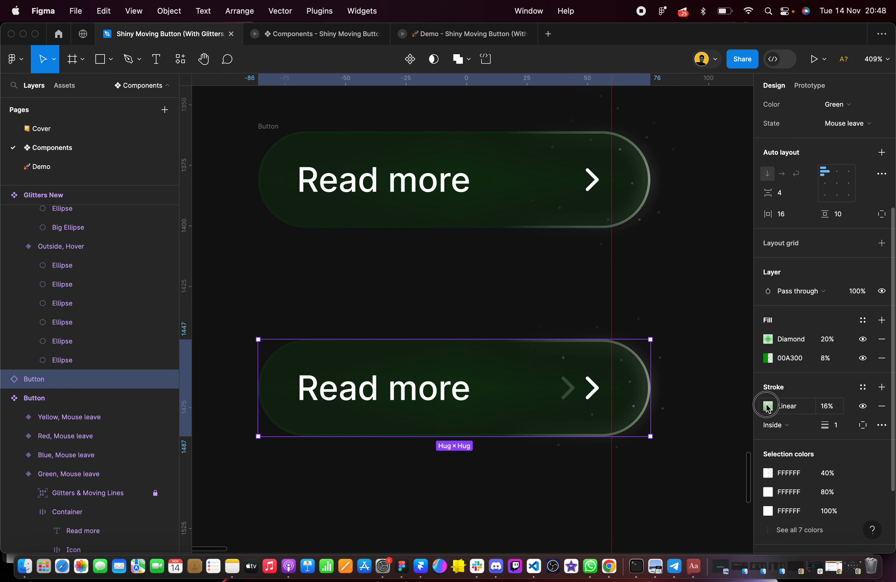
pyautogui.click(767, 406)
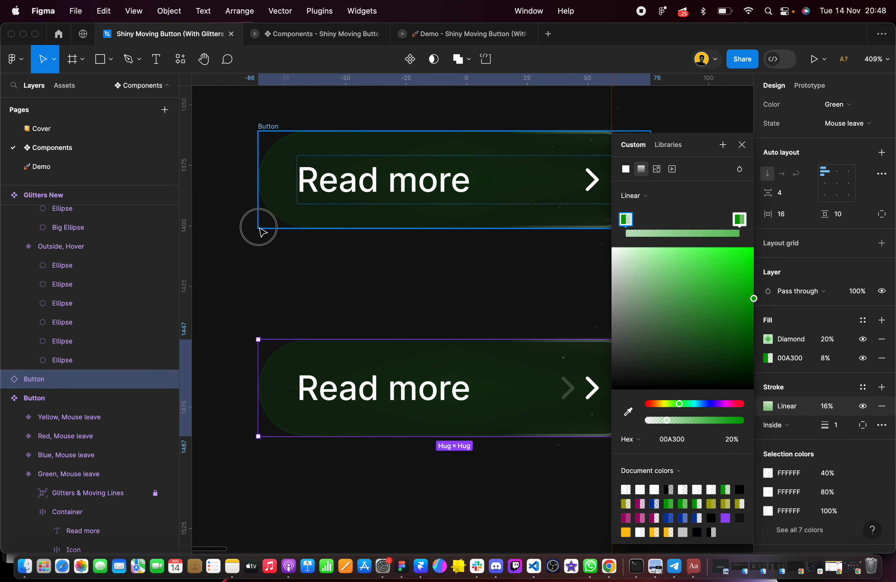
pyautogui.click(259, 227)
pyautogui.scroll(3, 259, 228)
pyautogui.click(235, 178)
# Set the newest Button copy's Linear stroke gradient to 20% opacity on the first 00A300 stop and 60% on the last
pyautogui.moveTo(237, 160)
pyautogui.mouseDown()
pyautogui.moveTo(574, 286)
pyautogui.moveTo(700, 313)
pyautogui.mouseUp()
pyautogui.scroll(-5, 793, 377)
pyautogui.click(767, 407)
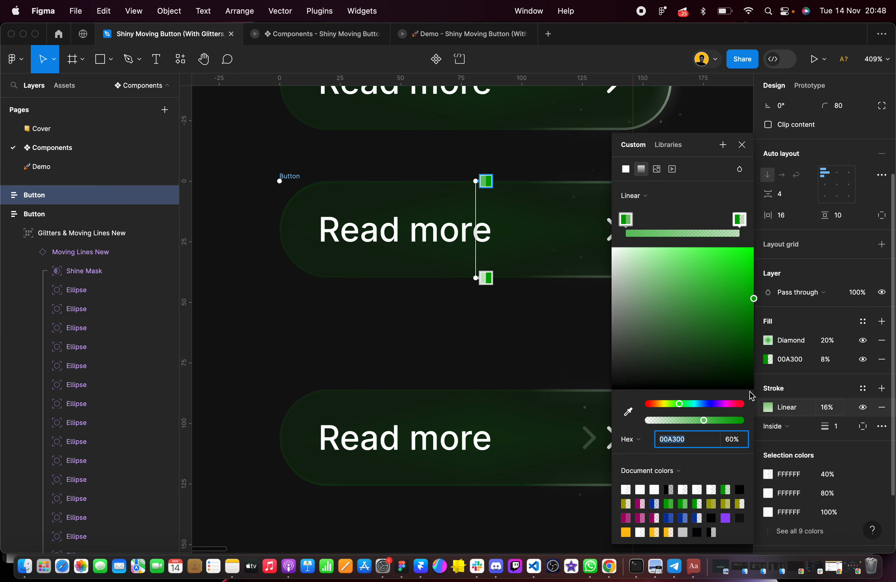
pyautogui.click(739, 218)
pyautogui.click(733, 441)
pyautogui.write('6')
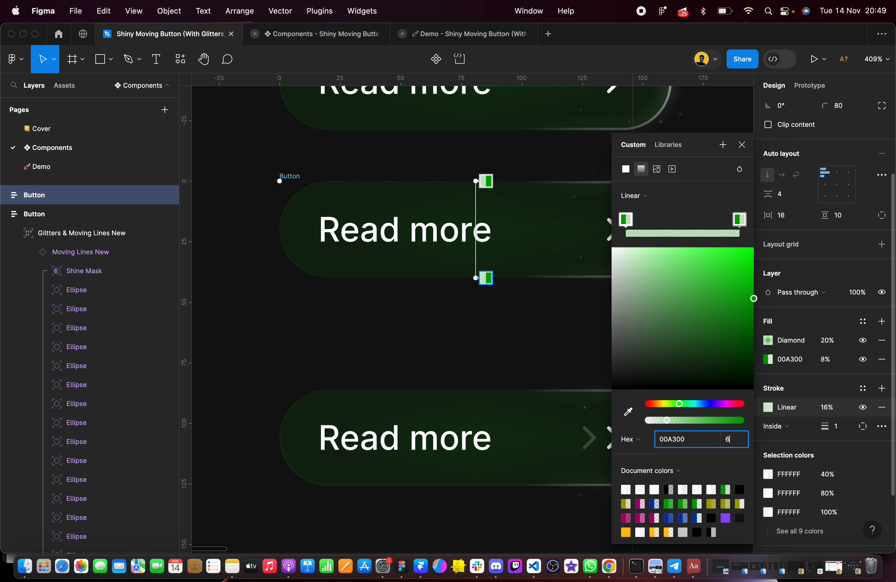
pyautogui.write('0')
pyautogui.press('Return')
pyautogui.click(536, 370)
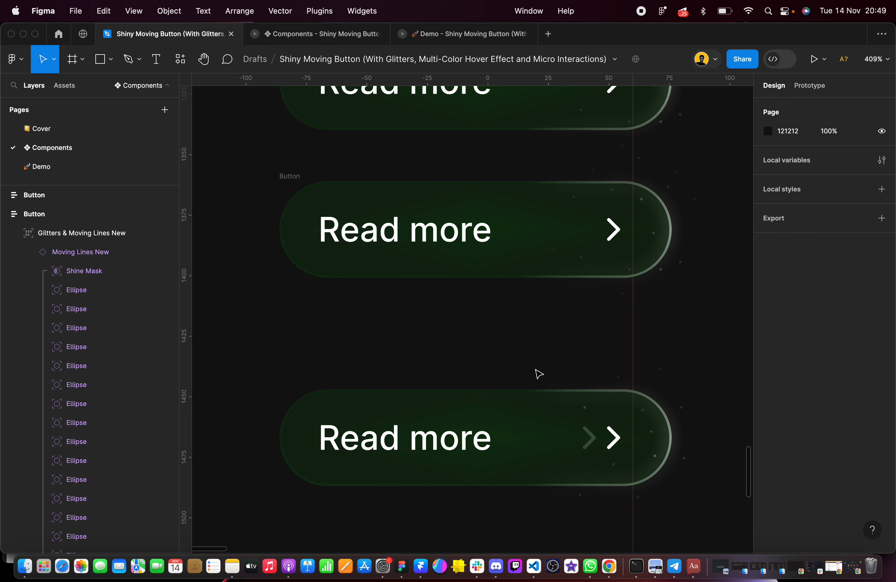
# Raise the layer opacity of the hidden first chevron in the newest Button copy to match the faint chevron in the Mouse leave reference
pyautogui.hscroll(3, 538, 373)
pyautogui.scroll(-2, 539, 373)
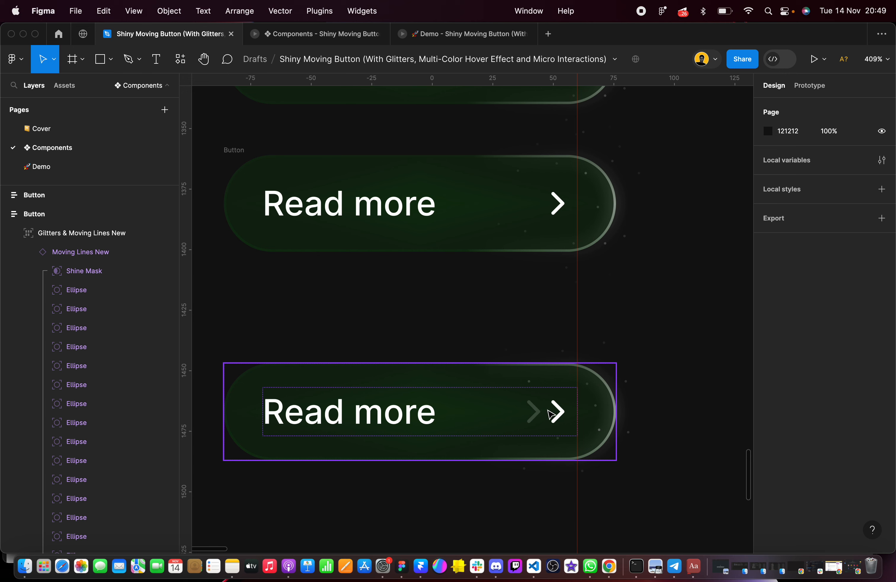
pyautogui.keyDown('super'); pyautogui.click(557, 203); pyautogui.keyUp('super')
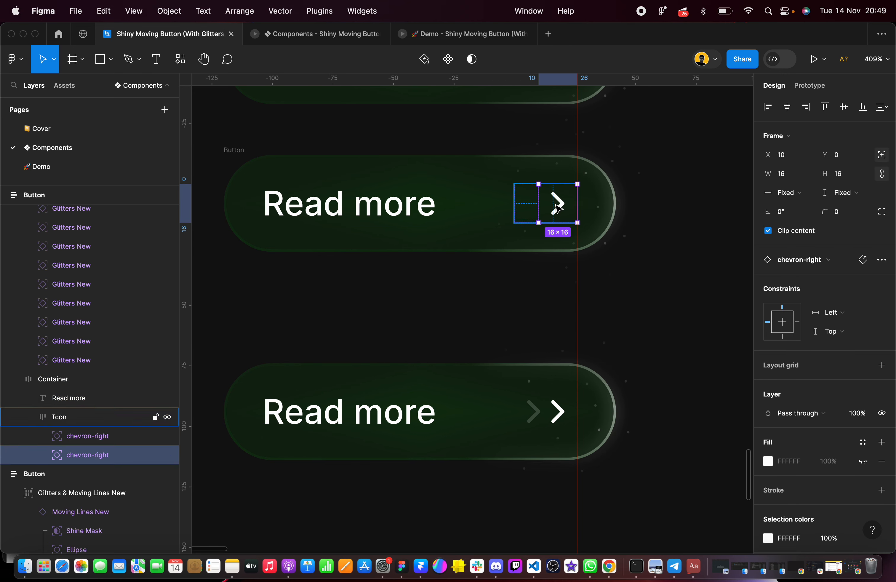
pyautogui.click(529, 209)
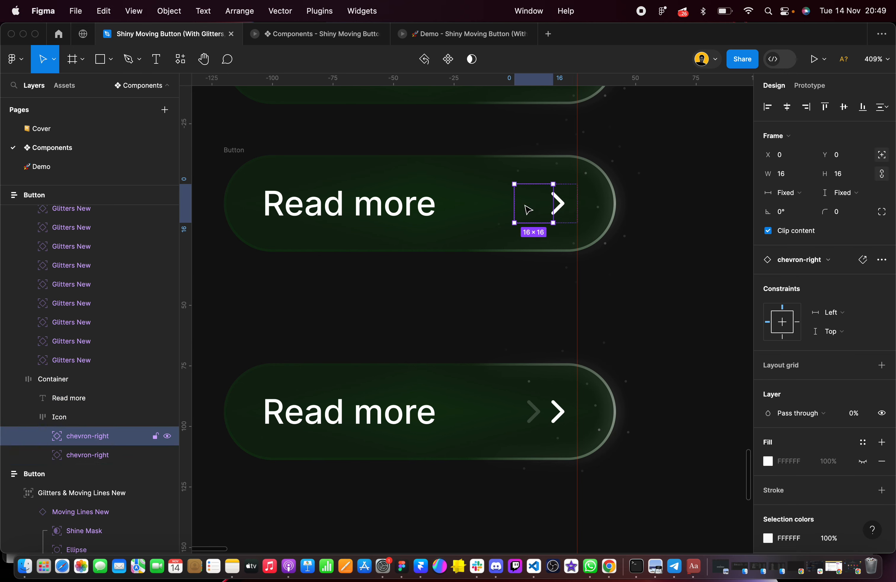
pyautogui.click(856, 417)
pyautogui.press('Return')
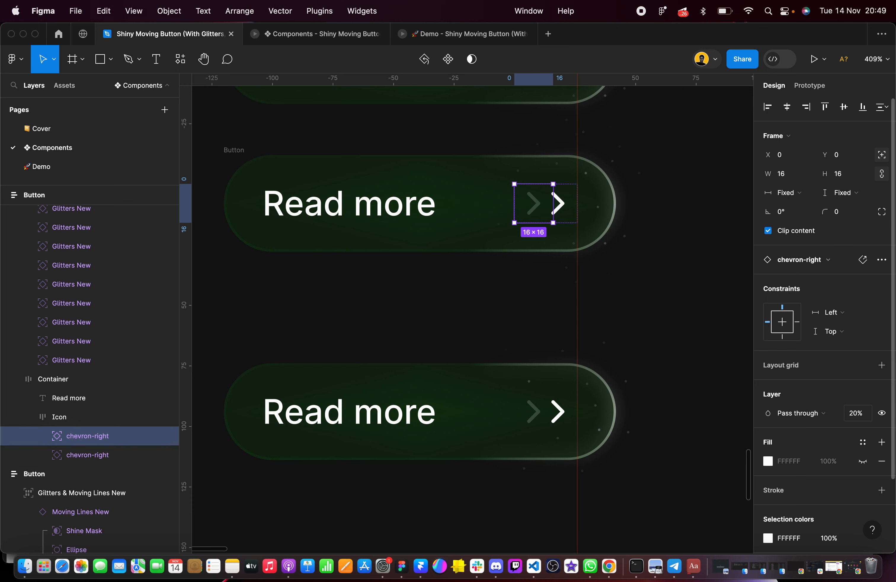
pyautogui.click(700, 324)
pyautogui.scroll(-3, 578, 314)
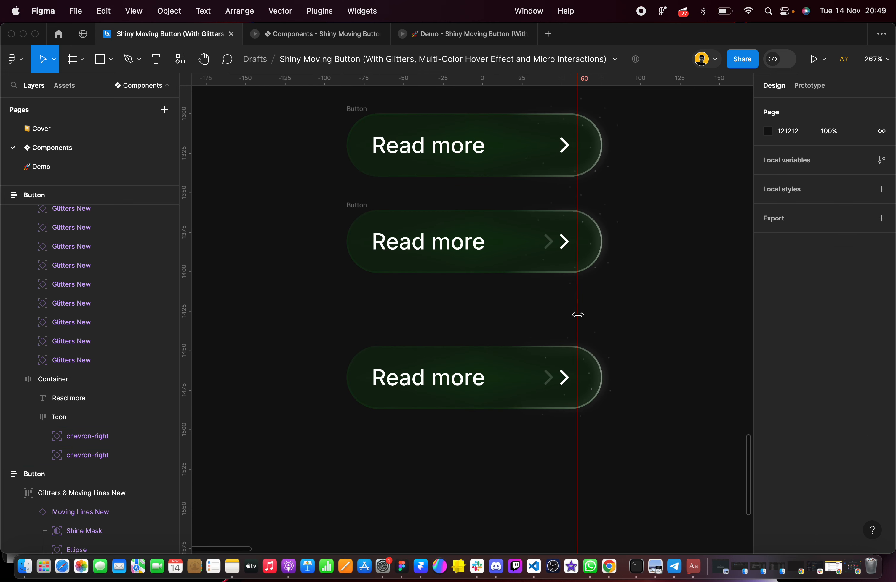
# Delete the green Mouse leave reference instance below the Button copies
pyautogui.click(386, 359)
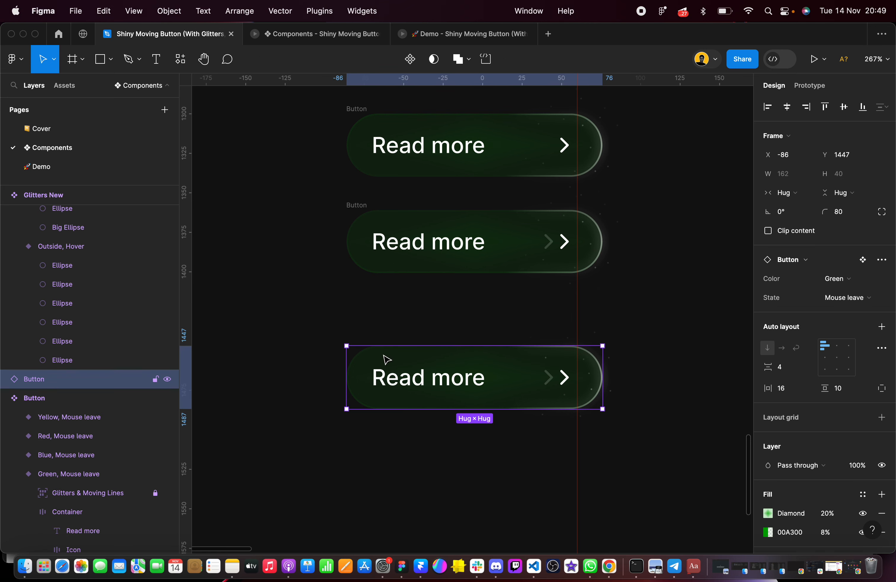
pyautogui.press('Delete')
pyautogui.scroll(6, 386, 361)
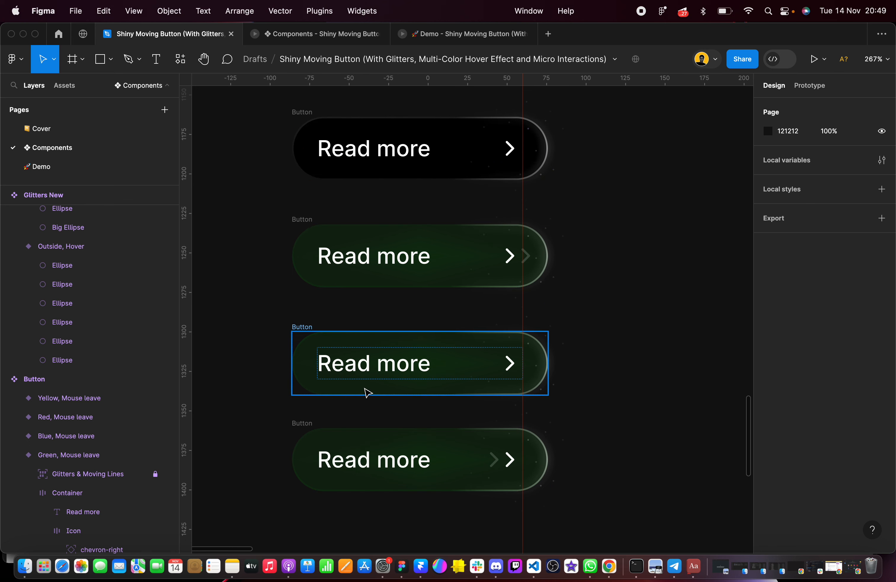
# Remove the red vertical guide at X 60 from the canvas
pyautogui.scroll(-2, 366, 391)
pyautogui.scroll(-6, 366, 391)
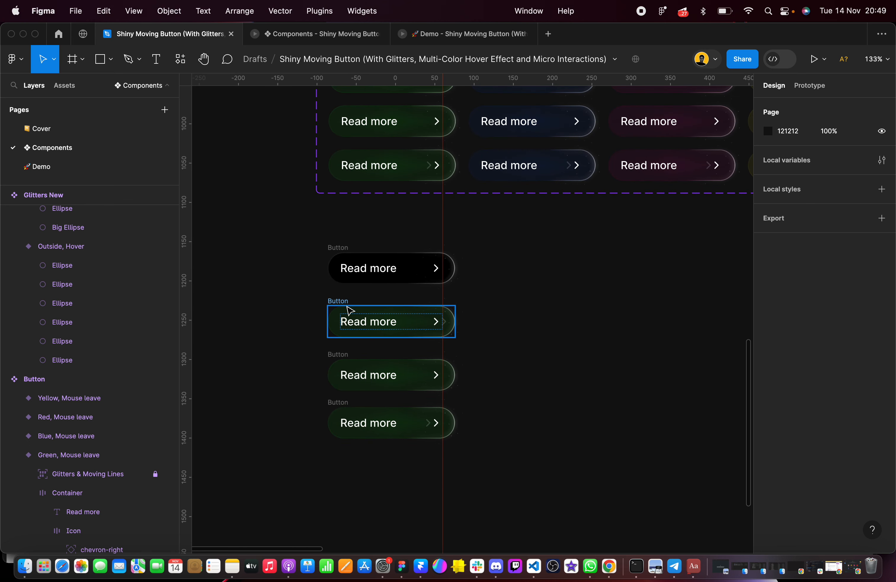
pyautogui.click(444, 222)
pyautogui.press('Delete')
pyautogui.click(306, 233)
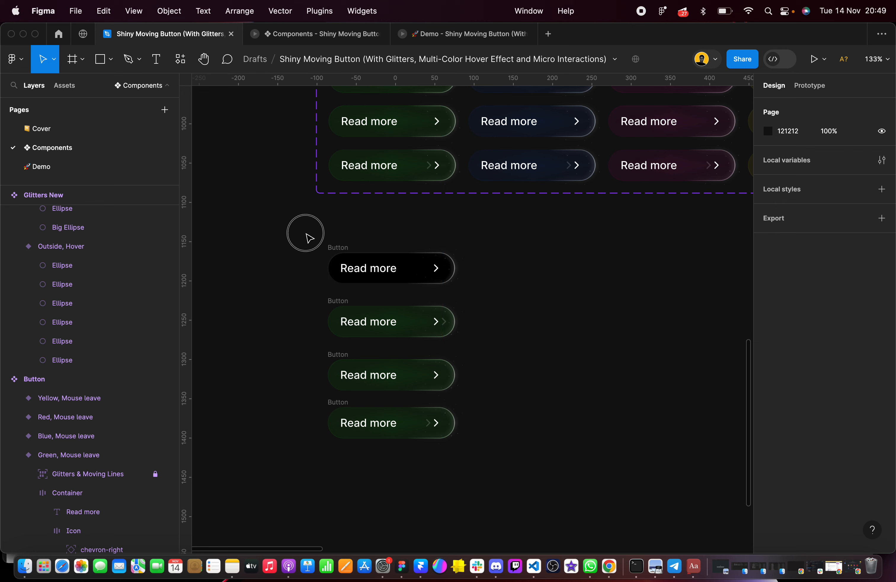
# Distribute the four rebuilt Buttons evenly in their column with a vertical spacing of 20
pyautogui.moveTo(306, 238); pyautogui.dragTo(527, 508)
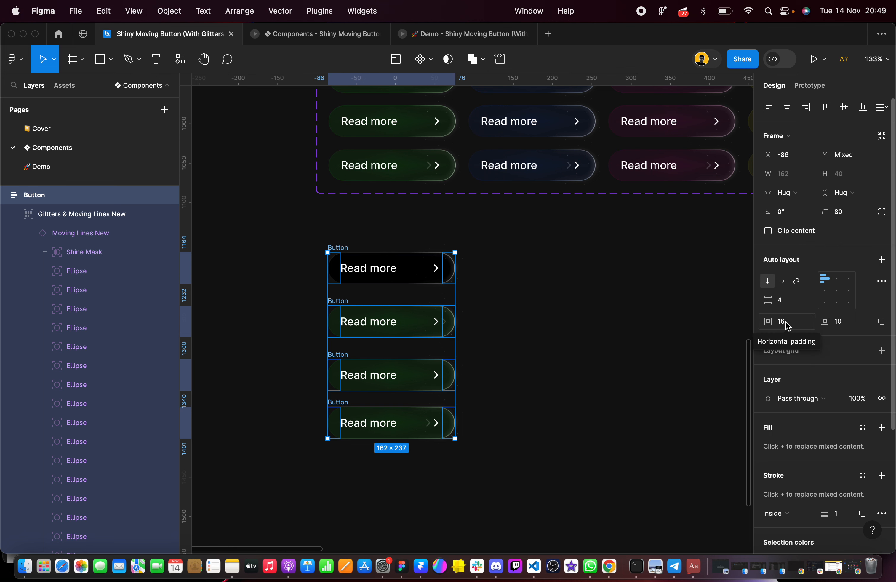
pyautogui.hscroll(3, 540, 181)
pyautogui.scroll(1, 540, 181)
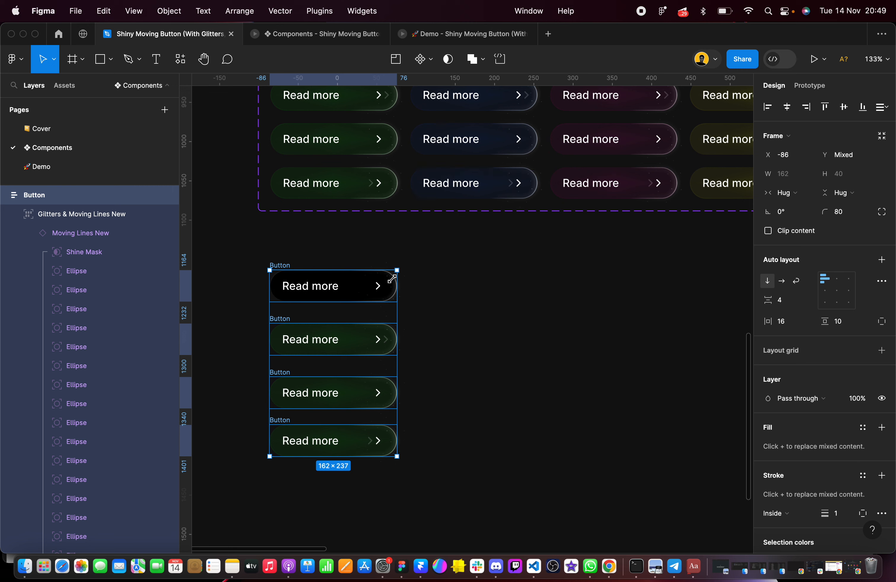
pyautogui.click(385, 448)
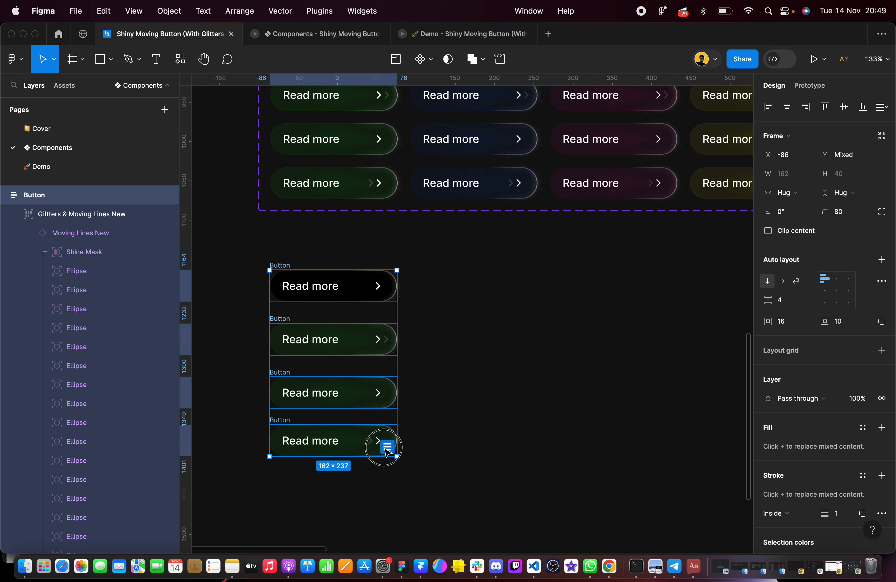
pyautogui.click(786, 250)
pyautogui.write('20')
pyautogui.press('Return')
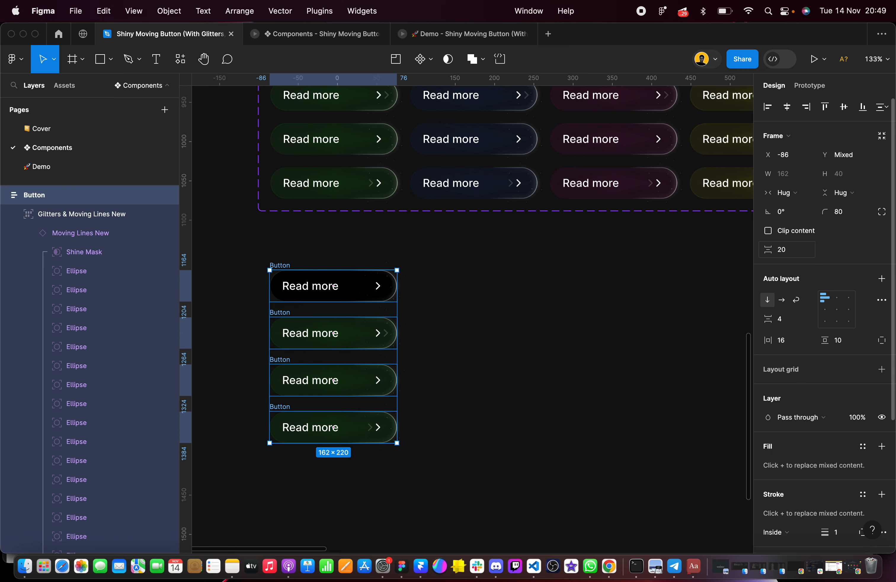
# Combine the four stacked Buttons into one component set
pyautogui.scroll(3, 318, 365)
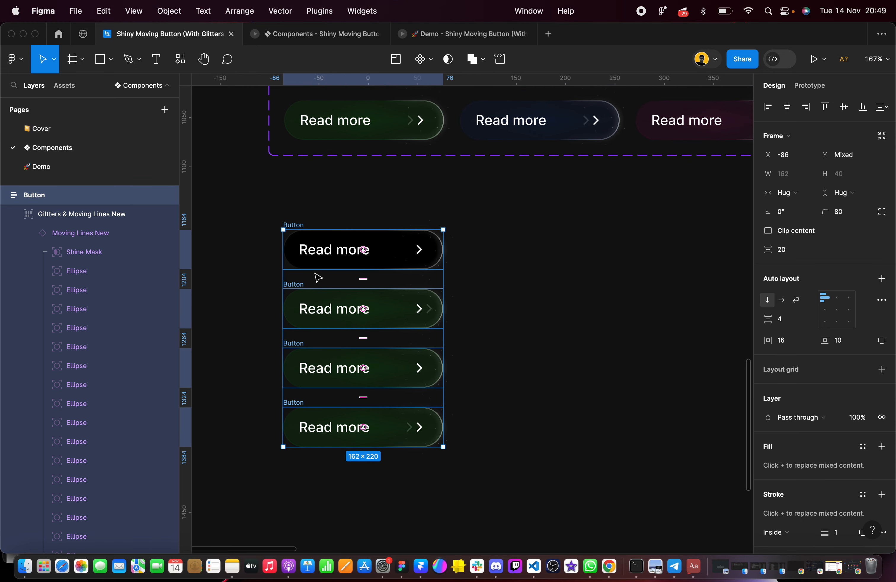
pyautogui.moveTo(398, 313); pyautogui.dragTo(576, 310)
pyautogui.press('BackSpace')
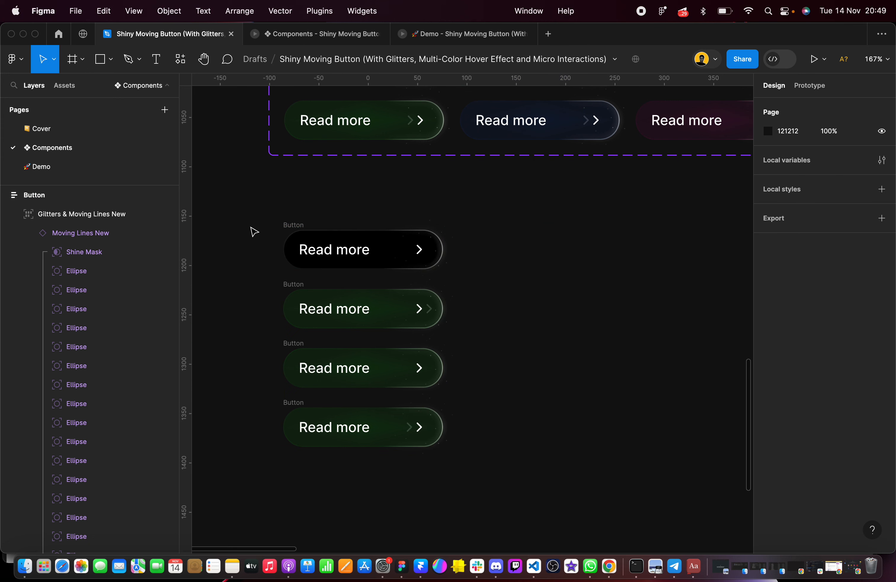
pyautogui.moveTo(246, 210); pyautogui.dragTo(495, 482)
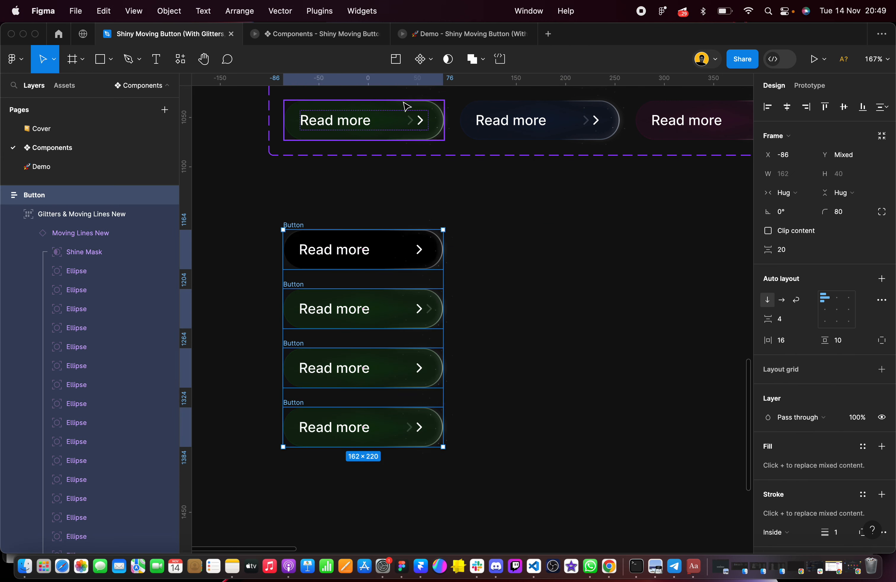
pyautogui.click(432, 62)
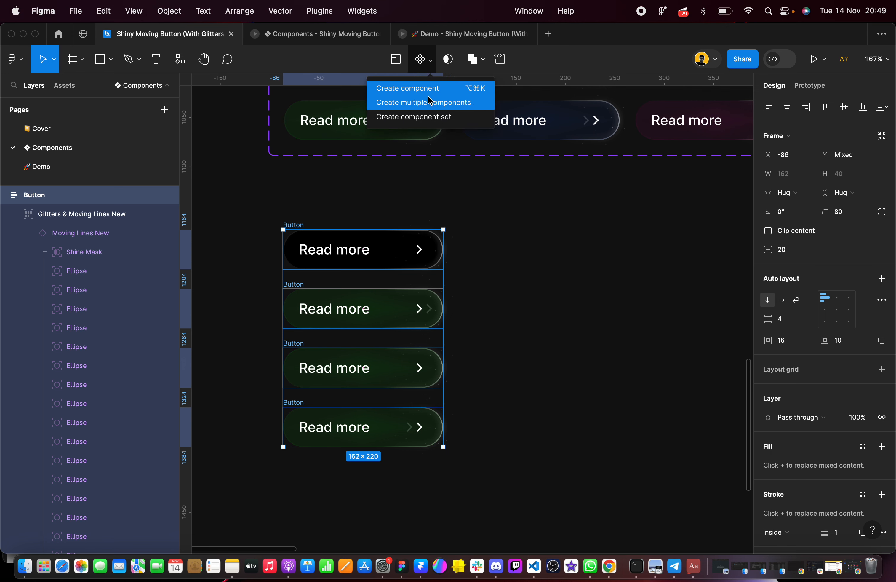
pyautogui.click(429, 118)
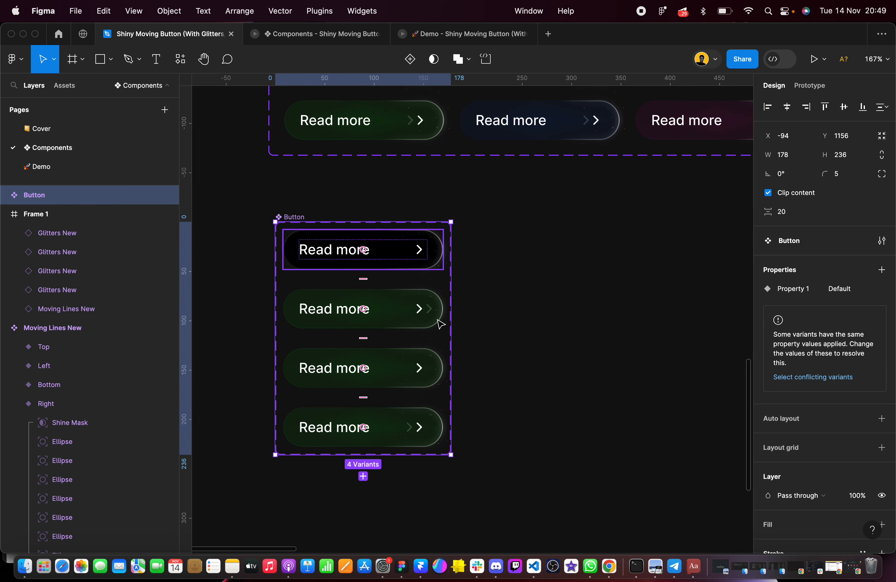
# Widen the new Button component set to 721 to line up with the right edge of the original set above
pyautogui.scroll(-3, 465, 372)
pyautogui.hscroll(3, 467, 374)
pyautogui.scroll(-1, 467, 374)
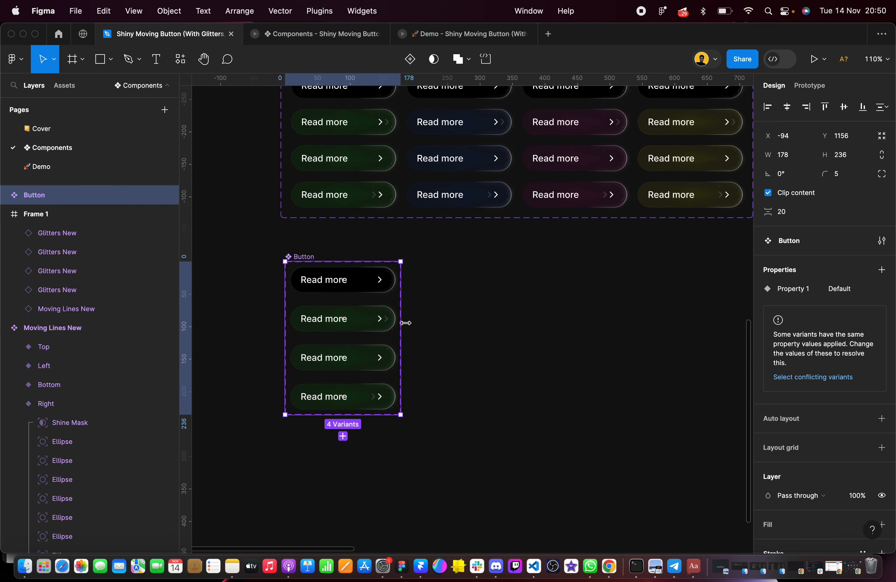
pyautogui.moveTo(406, 322); pyautogui.dragTo(684, 312)
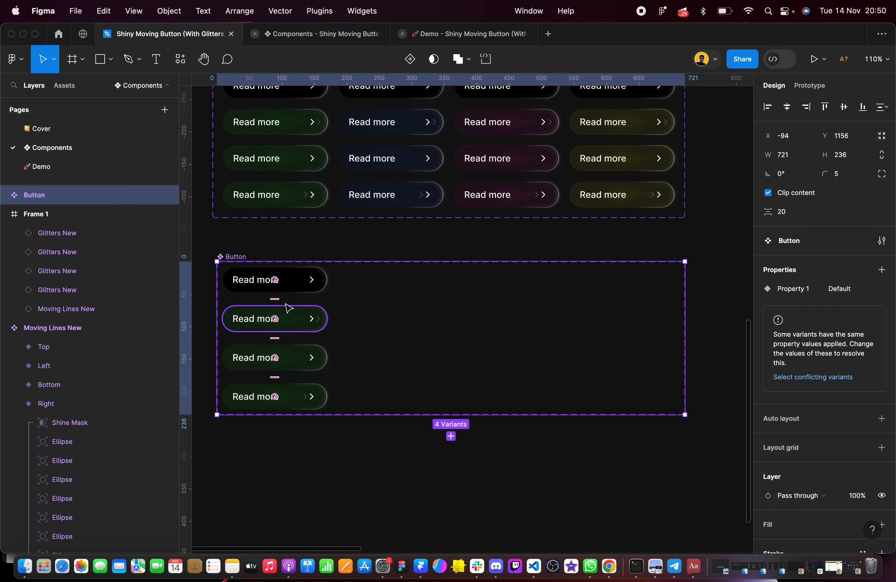
pyautogui.scroll(5, 288, 308)
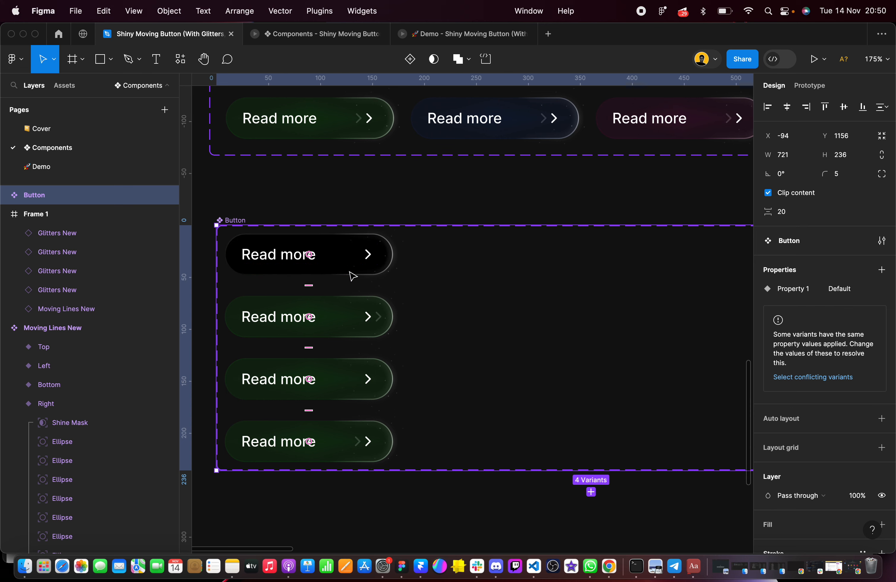
pyautogui.scroll(1, 352, 275)
pyautogui.scroll(3, 348, 256)
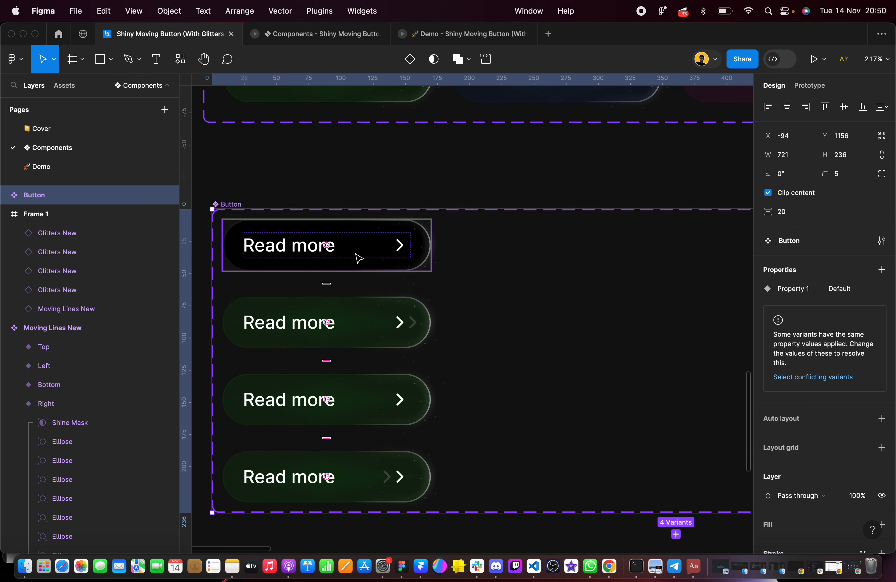
pyautogui.hscroll(-2, 359, 258)
pyautogui.scroll(-1, 358, 258)
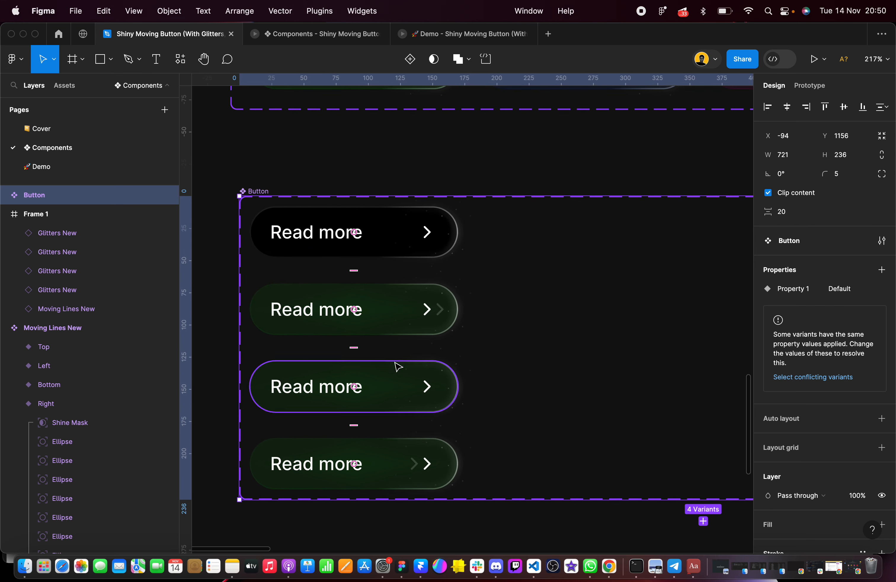
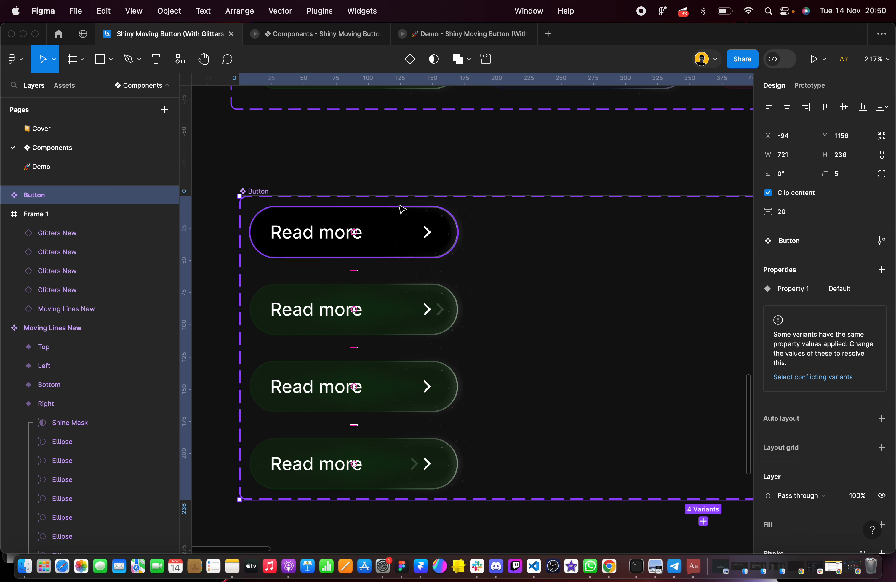
# Examine the While hovering, After delay and Mouse leave interactions on the green column of the original Button component set
pyautogui.click(400, 231)
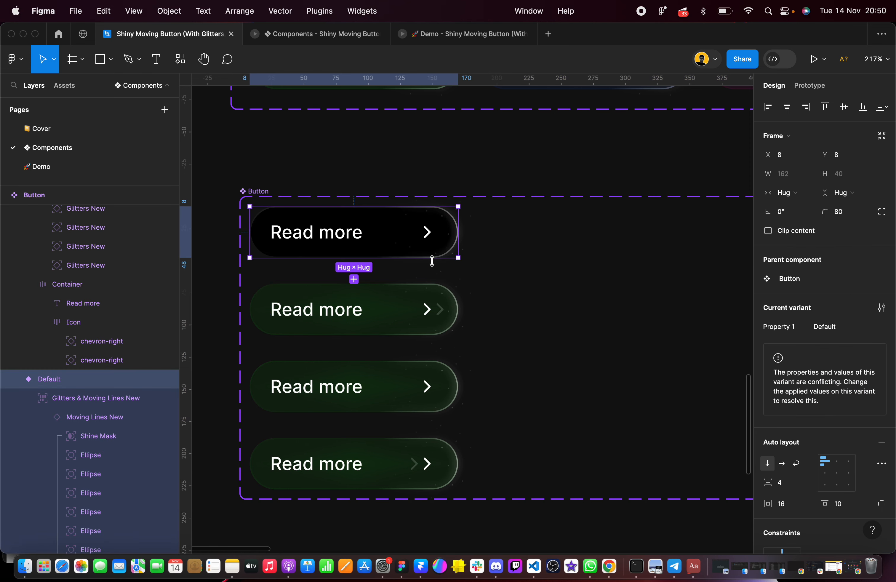
pyautogui.click(516, 135)
pyautogui.click(408, 232)
pyautogui.hscroll(-2, 409, 233)
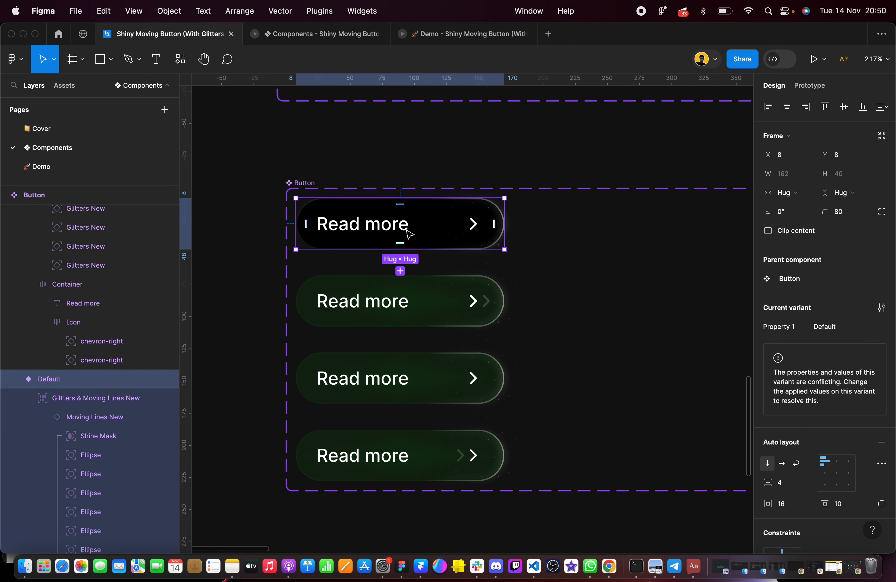
pyautogui.scroll(2, 409, 233)
pyautogui.click(812, 86)
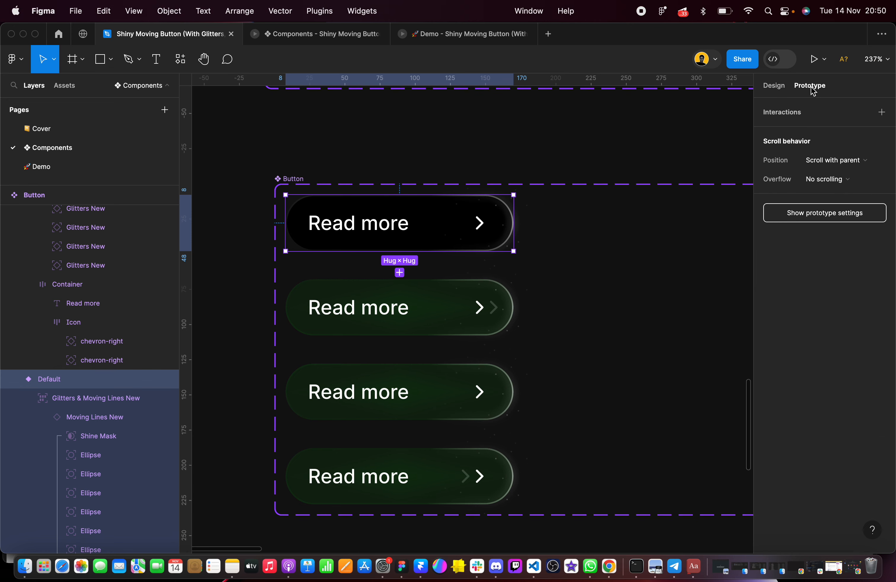
pyautogui.click(496, 174)
pyautogui.scroll(10, 495, 175)
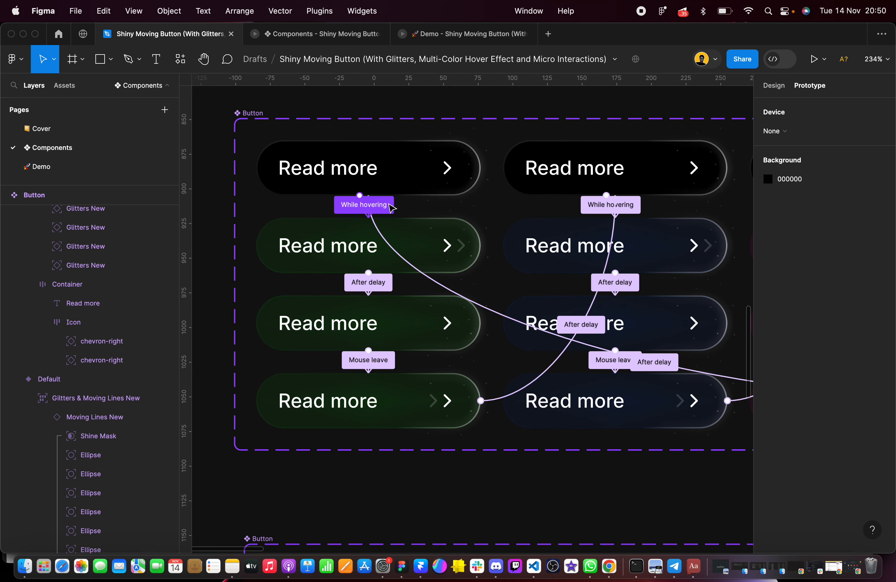
pyautogui.click(372, 214)
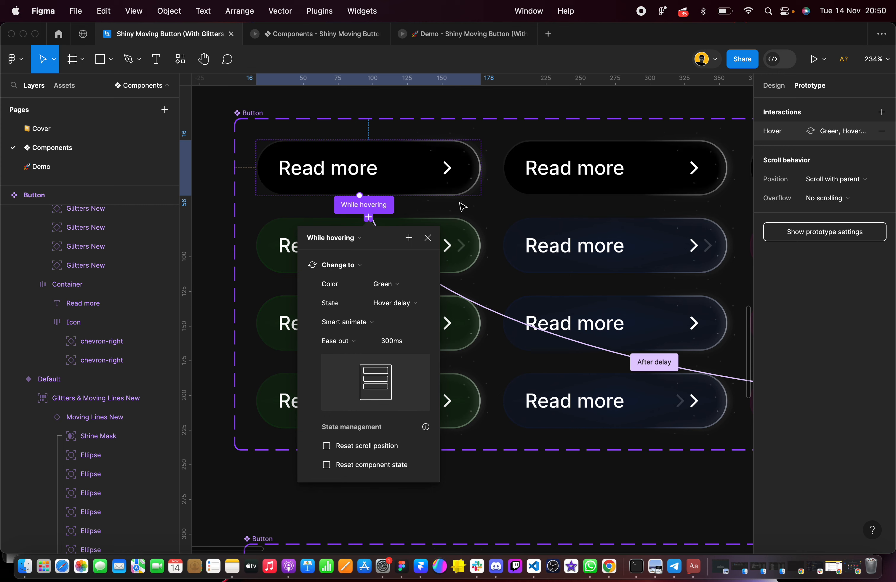
pyautogui.scroll(-1, 468, 205)
pyautogui.click(496, 197)
pyautogui.click(378, 268)
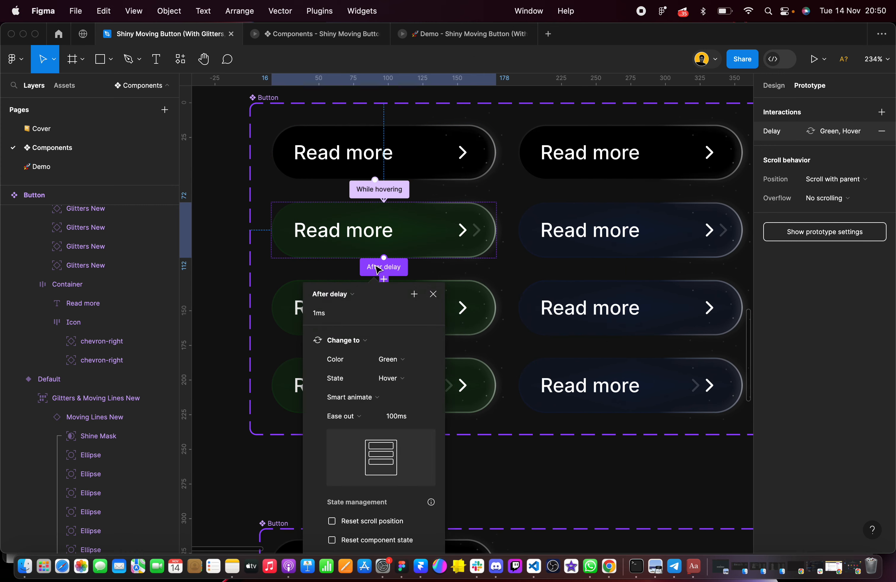
pyautogui.click(487, 276)
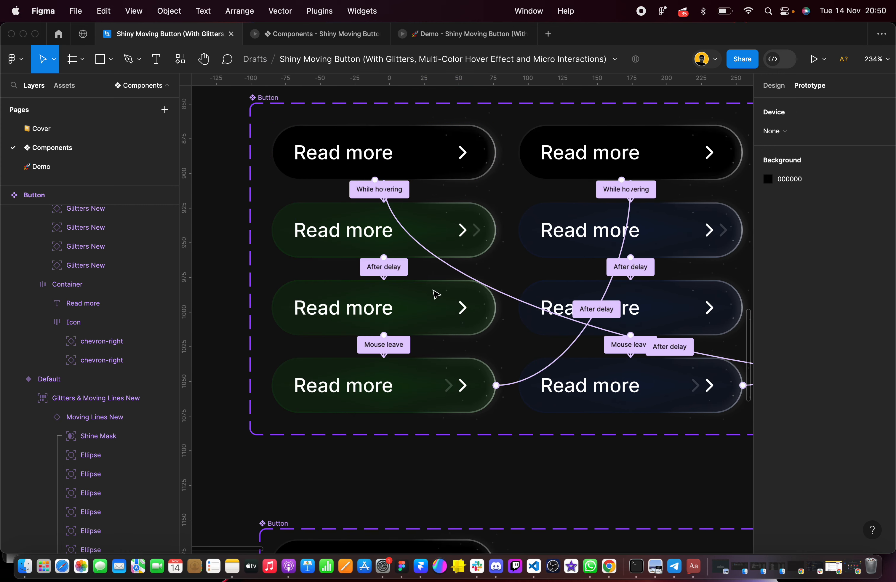
pyautogui.click(378, 344)
pyautogui.click(524, 484)
# Connect the new set's black Button to the second variant with a While hovering trigger, Ease out, 300 ms
pyautogui.scroll(-8, 524, 484)
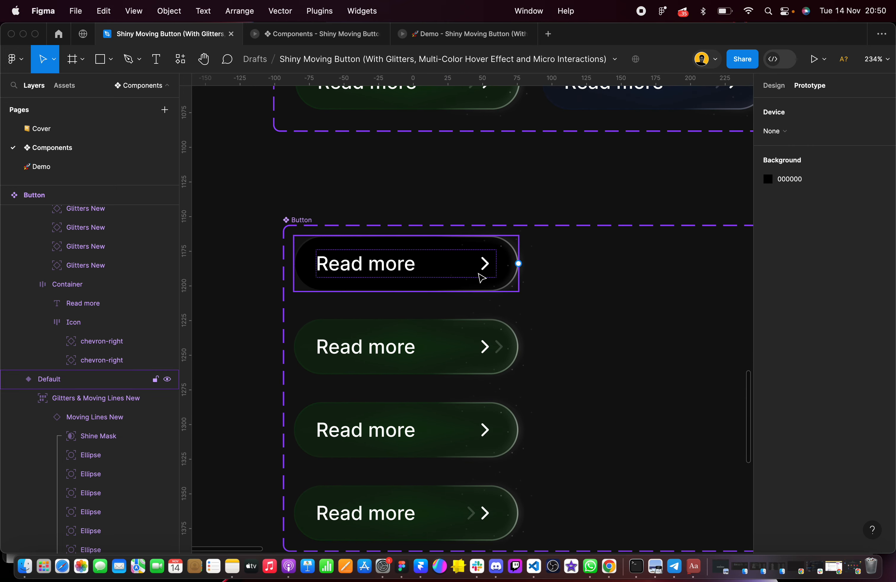
pyautogui.click(487, 271)
pyautogui.moveTo(518, 263); pyautogui.dragTo(450, 331)
pyautogui.click(376, 348)
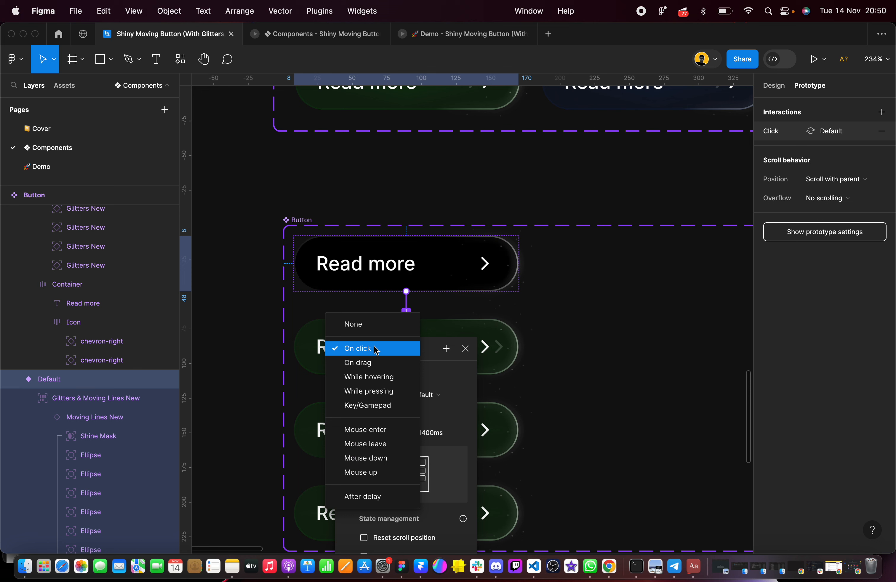
pyautogui.click(374, 379)
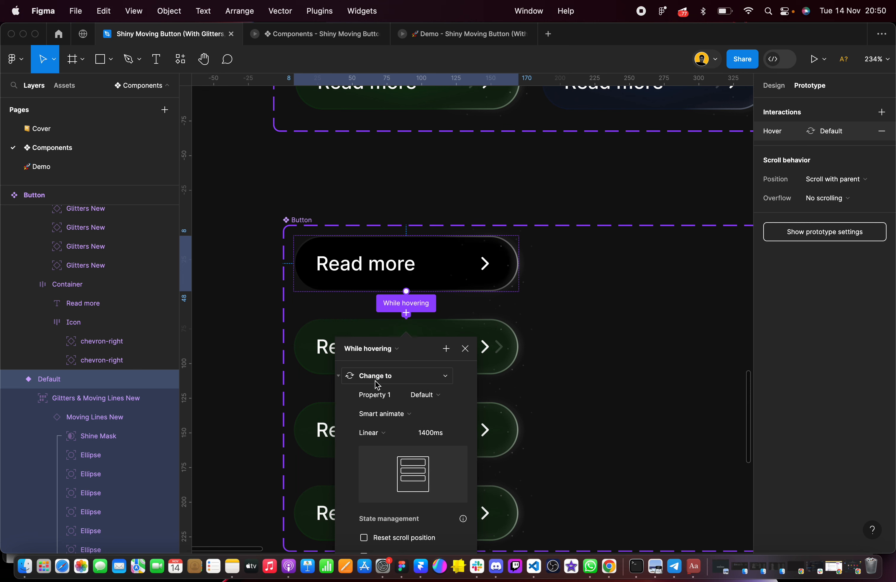
pyautogui.click(404, 433)
pyautogui.click(395, 472)
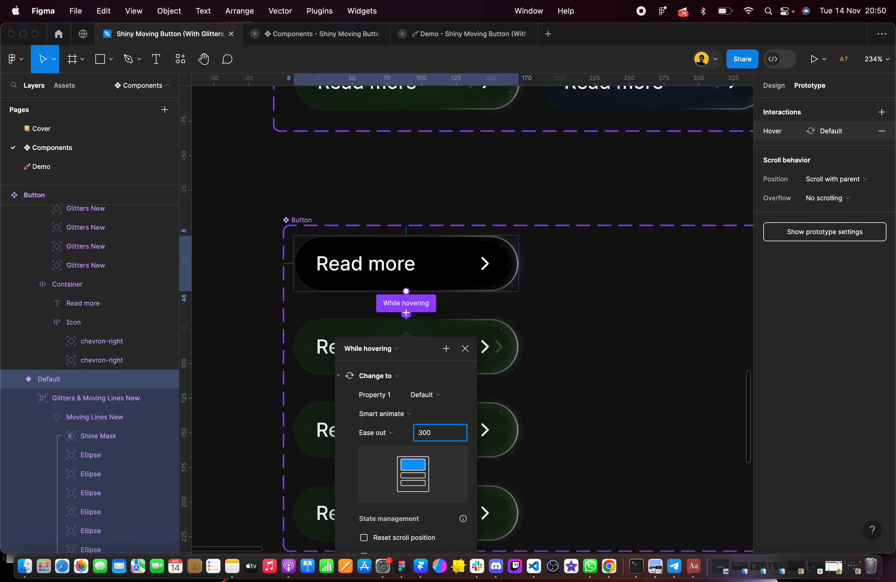
pyautogui.click(564, 396)
# Connect the second Button variant to the third with an After delay trigger of 1 ms and a 100 ms Ease out Smart animate
pyautogui.scroll(-5, 544, 359)
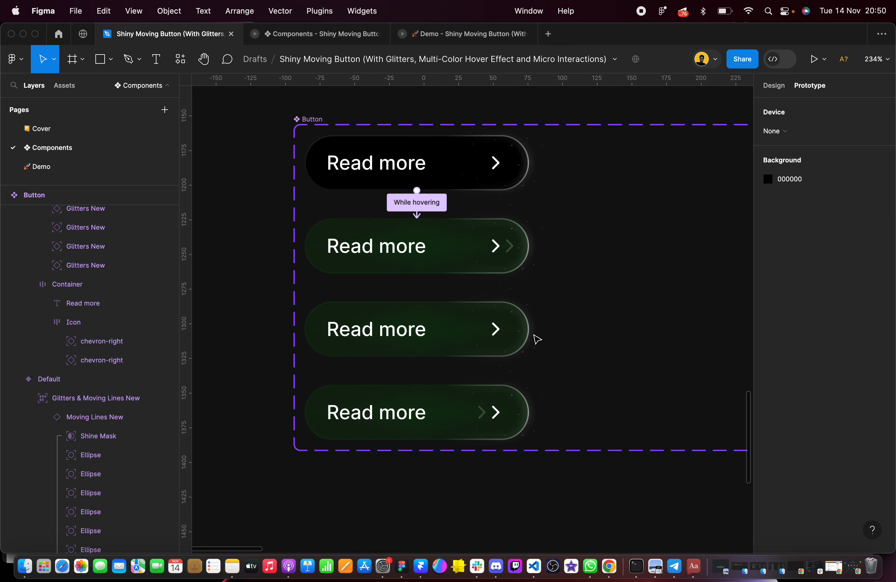
pyautogui.click(506, 245)
pyautogui.moveTo(530, 244); pyautogui.dragTo(451, 333)
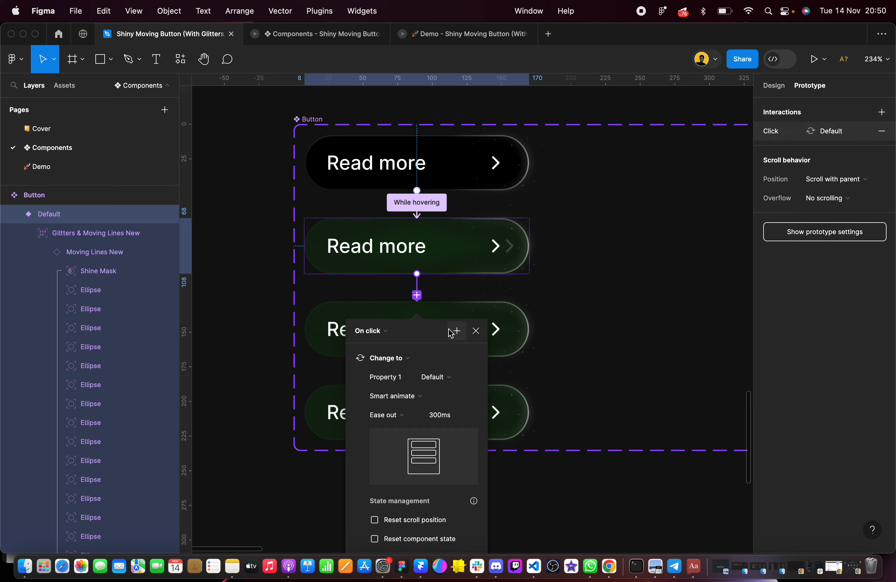
pyautogui.click(373, 340)
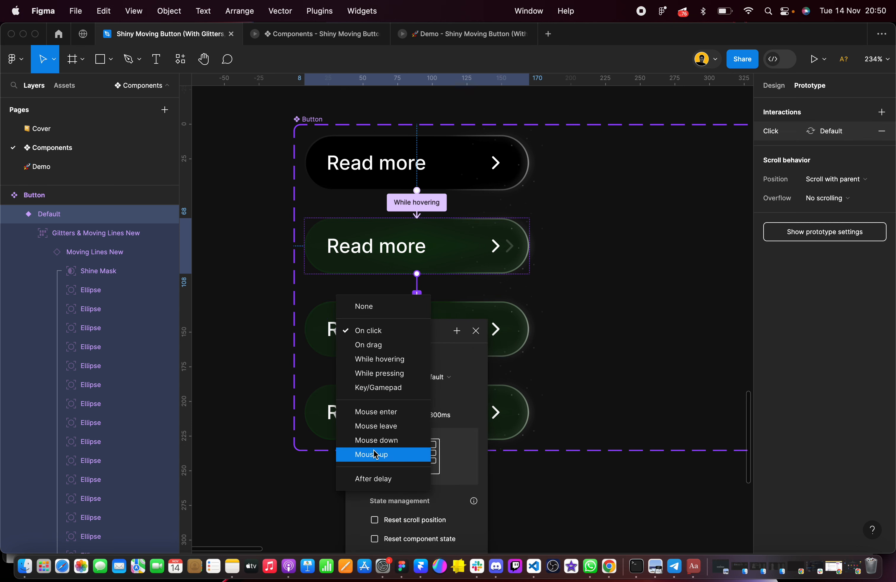
pyautogui.click(374, 479)
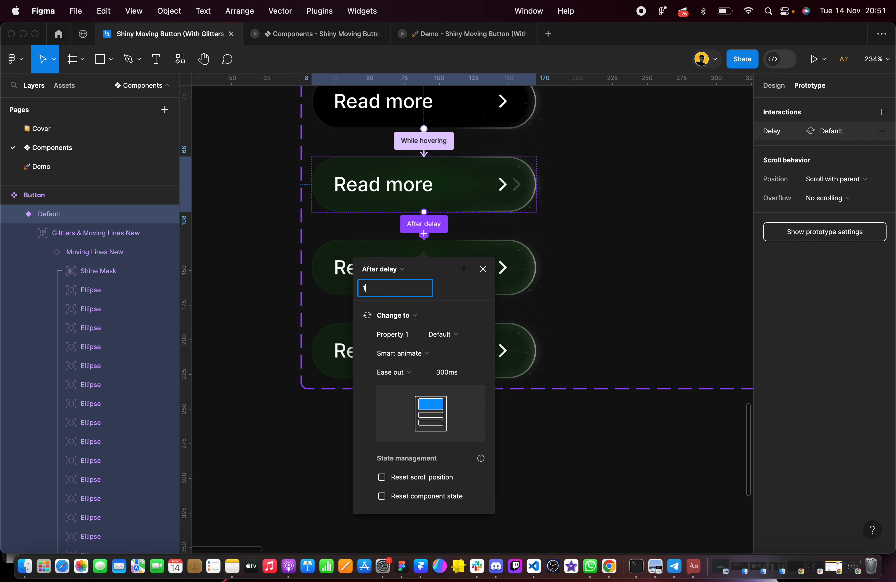
pyautogui.click(448, 376)
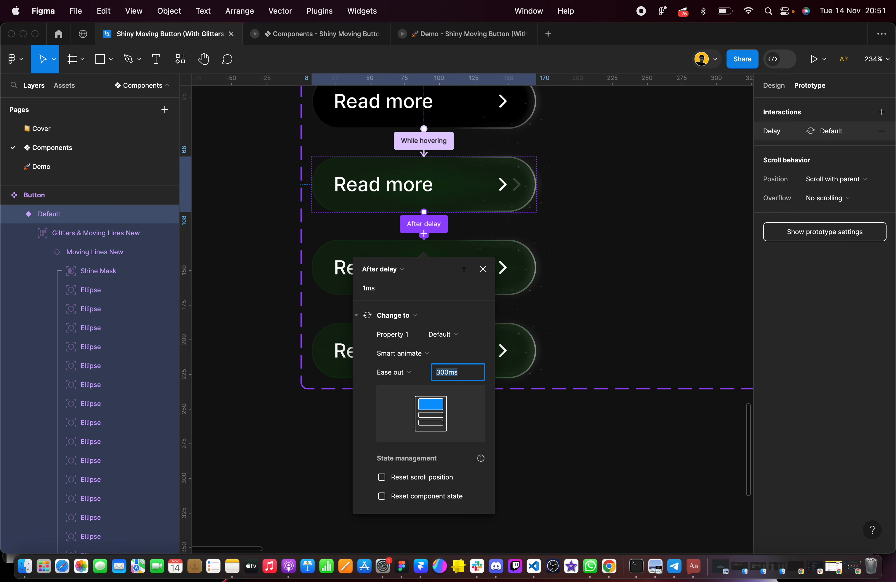
pyautogui.click(564, 290)
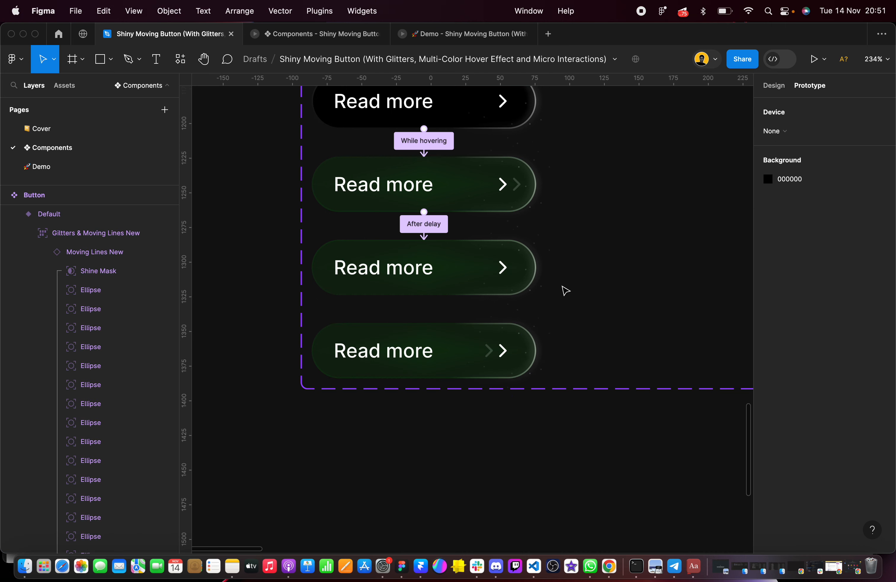
# Connect the third Button variant to the fourth with a Mouse leave trigger and an Ease out Smart animate transition
pyautogui.click(498, 265)
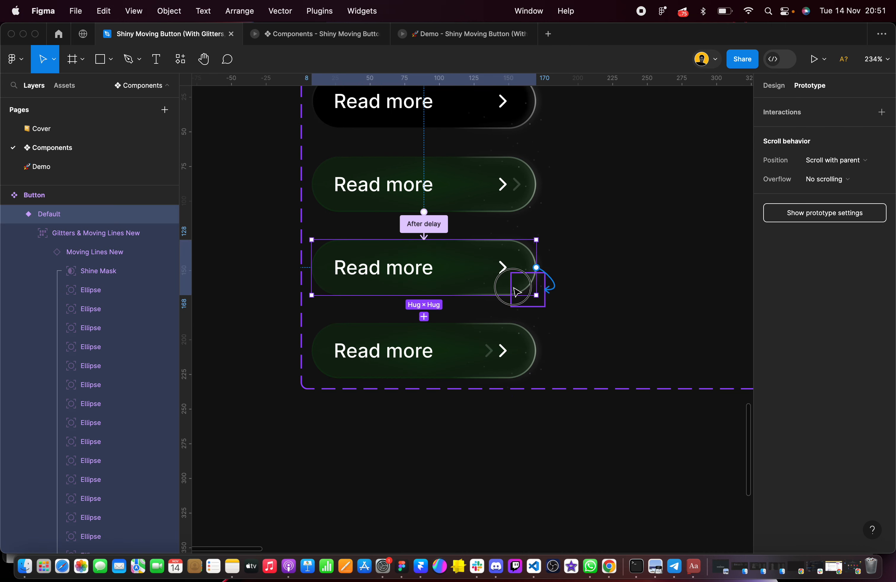
pyautogui.moveTo(516, 291); pyautogui.dragTo(388, 330)
pyautogui.click(377, 352)
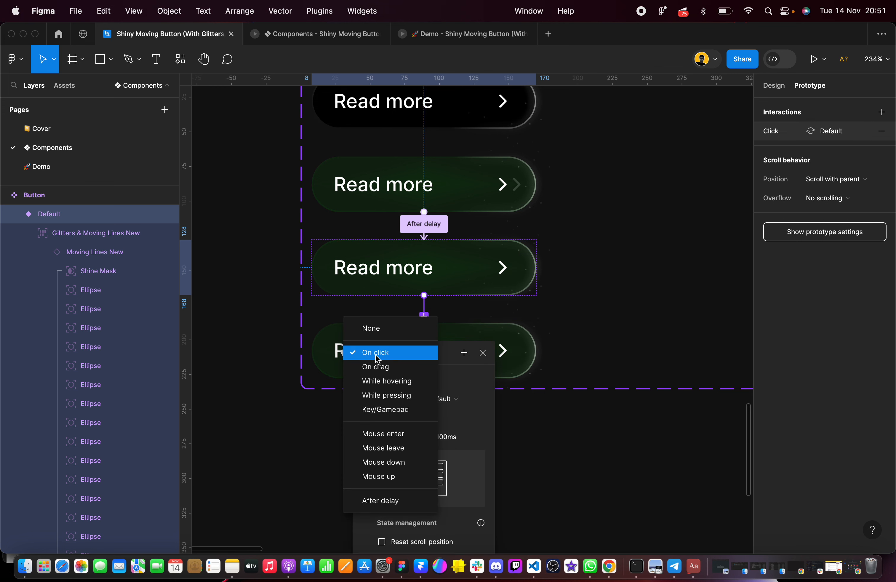
pyautogui.click(395, 449)
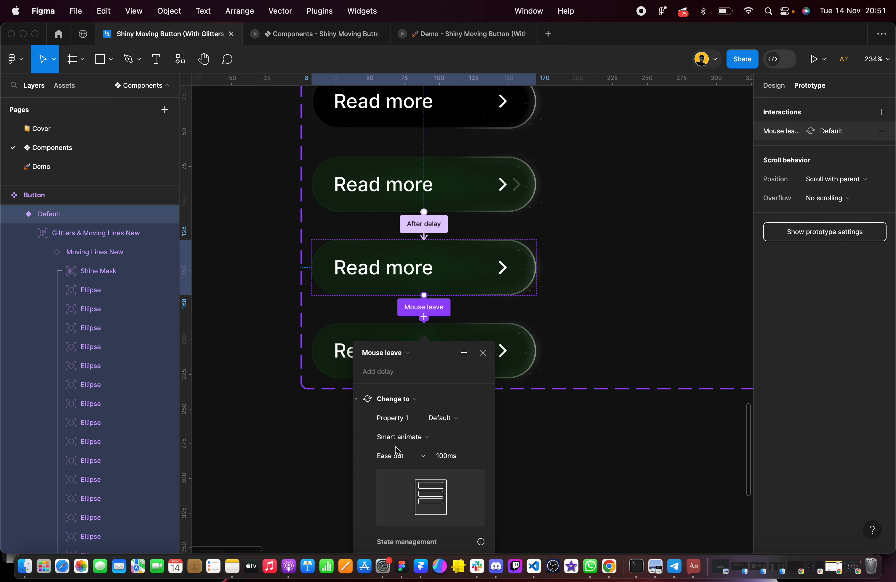
pyautogui.click(449, 456)
pyautogui.press('Return')
pyautogui.click(600, 330)
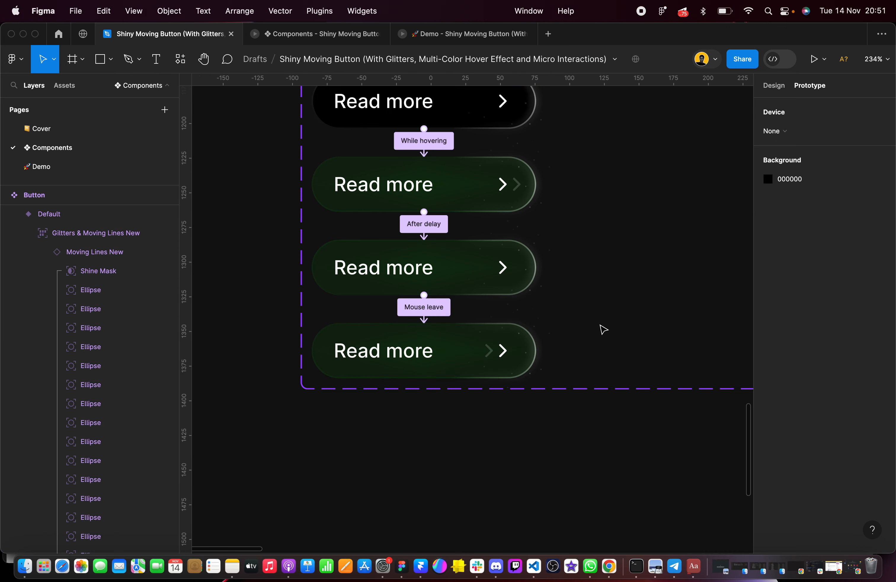
# Connect the fourth Button variant back to the black one with an After delay trigger of 1 ms and a 300 ms Ease out Smart animate
pyautogui.click(485, 347)
pyautogui.scroll(3, 486, 347)
pyautogui.moveTo(520, 405); pyautogui.dragTo(513, 178)
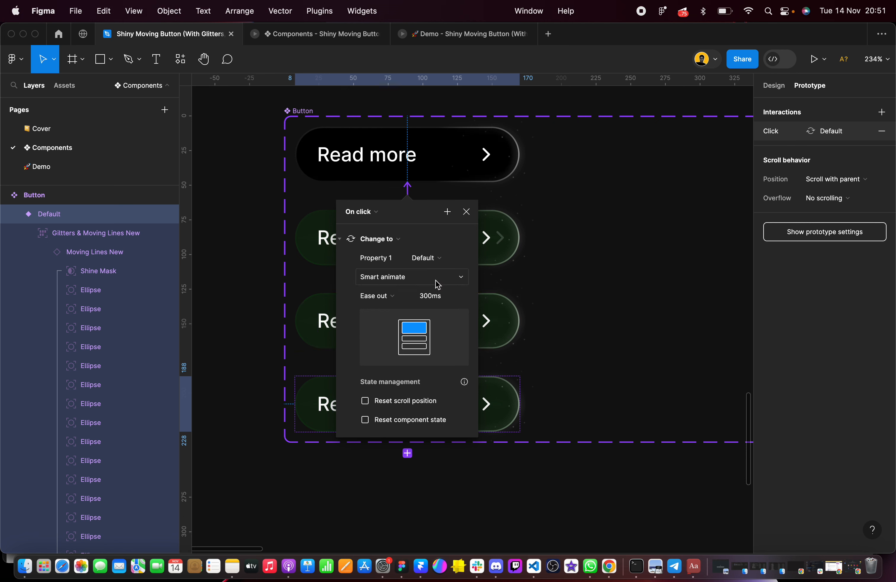
pyautogui.click(363, 210)
pyautogui.click(376, 361)
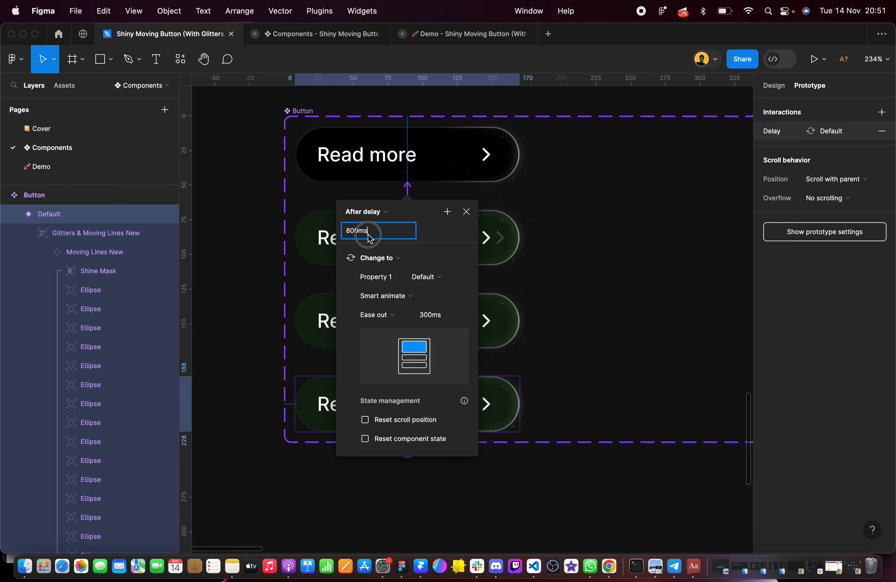
pyautogui.click(438, 321)
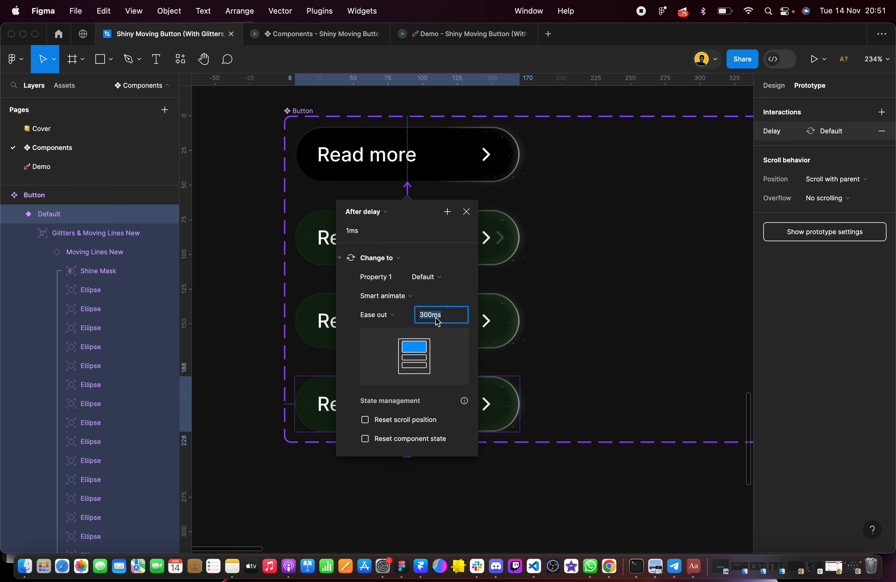
pyautogui.press('Return')
pyautogui.click(595, 312)
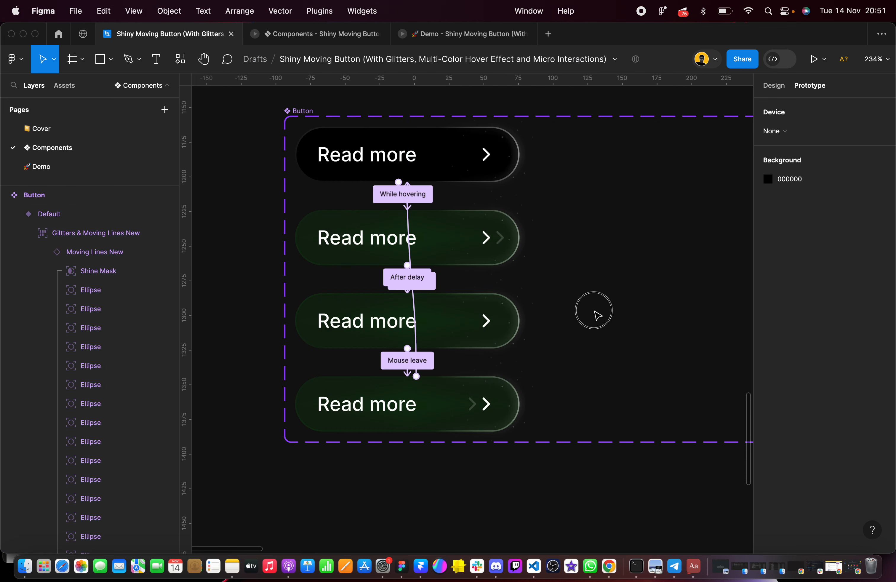
# Create an instance of the new set's black Button and place it inside Frame 1
pyautogui.scroll(-5, 597, 316)
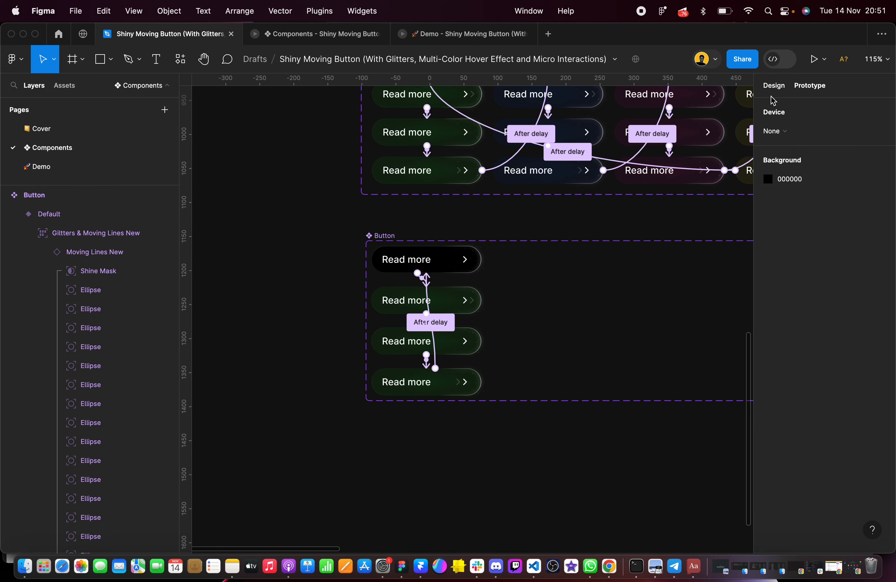
pyautogui.click(773, 85)
pyautogui.moveTo(430, 262); pyautogui.dragTo(428, 480)
pyautogui.hscroll(3, 428, 480)
pyautogui.scroll(-5, 428, 480)
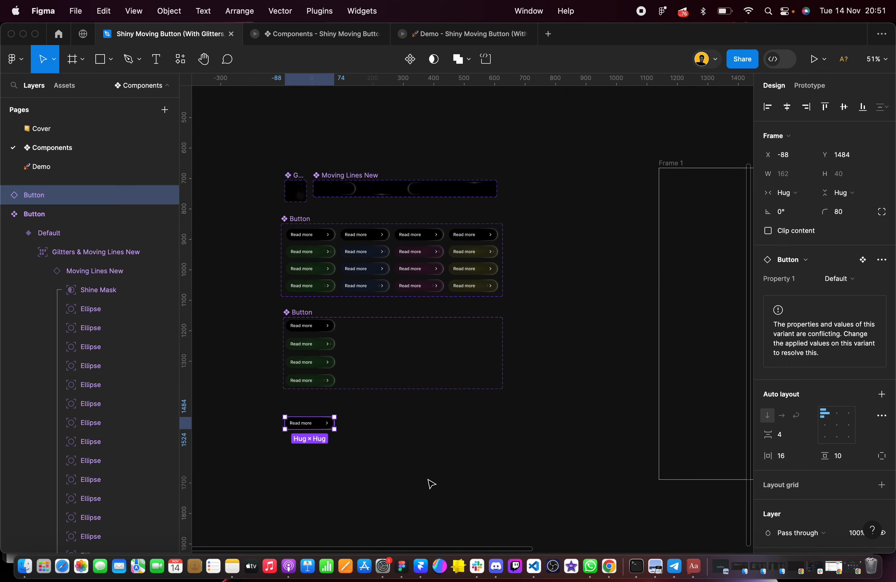
pyautogui.hscroll(3, 428, 480)
pyautogui.hscroll(-3, 328, 438)
pyautogui.scroll(-2, 328, 438)
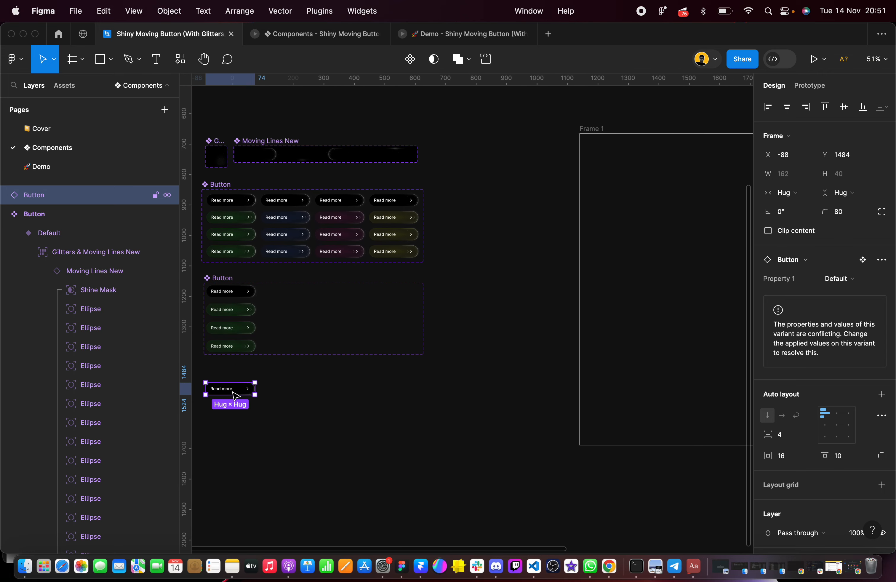
pyautogui.moveTo(234, 395); pyautogui.dragTo(701, 260)
pyautogui.hscroll(5, 702, 264)
# Delete the Moving Lines New instance from Frame 1 and move the Button instance to X 730, Y 492
pyautogui.click(565, 286)
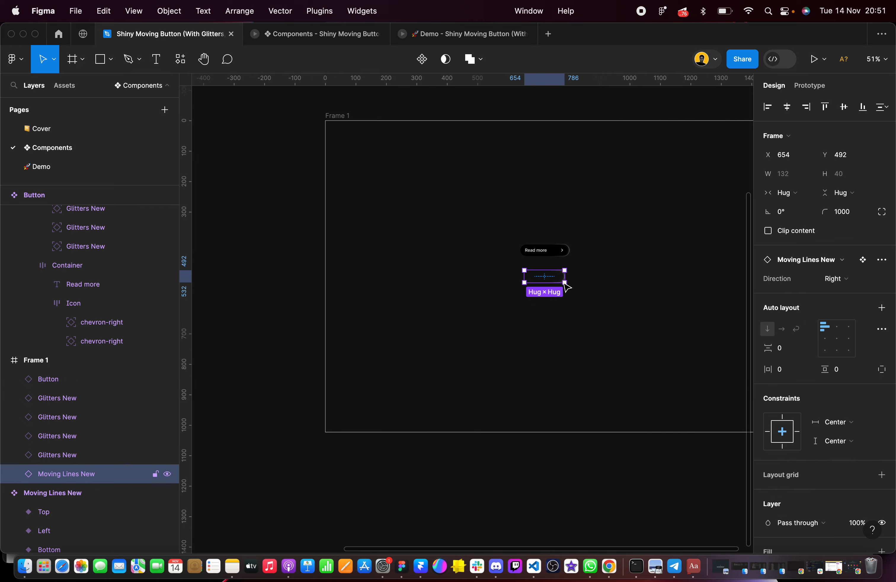
pyautogui.press('Delete')
pyautogui.moveTo(563, 257); pyautogui.dragTo(588, 292)
# Close the old Demo prototype tab and preview Frame 1 as a prototype, zooming in to check the Button's hover animation
pyautogui.click(340, 116)
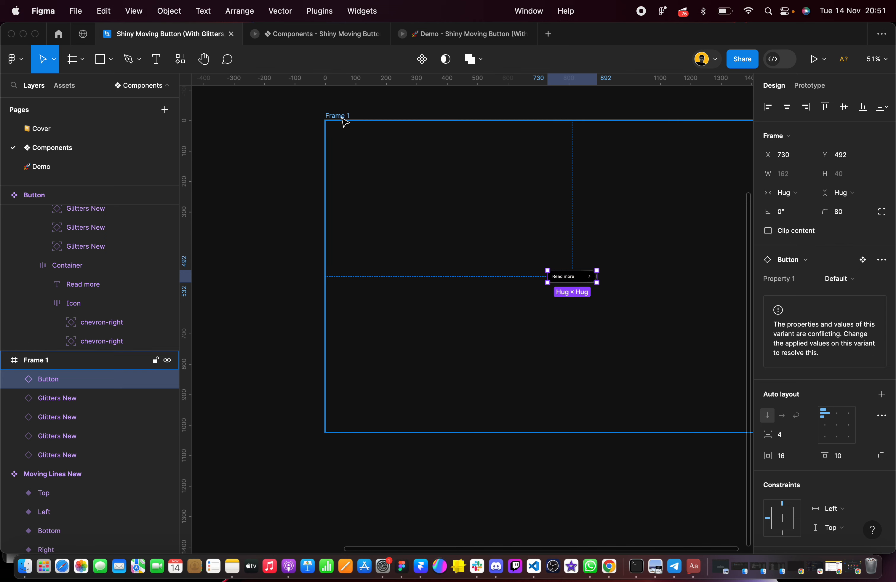
pyautogui.click(815, 61)
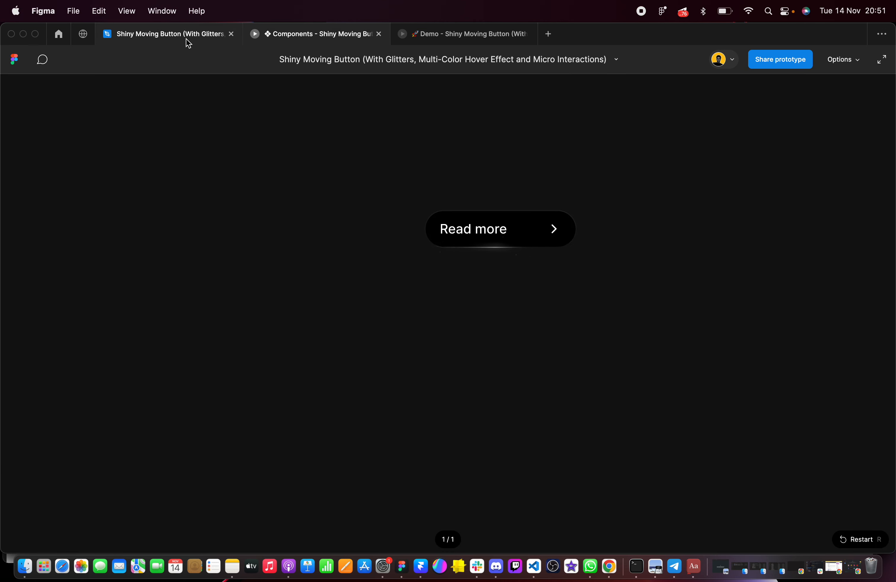
pyautogui.click(528, 34)
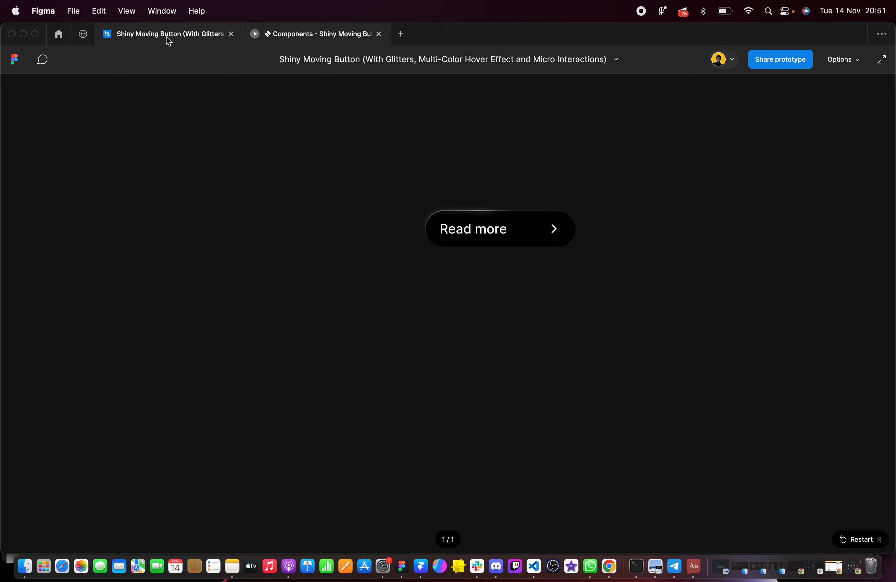
pyautogui.click(169, 38)
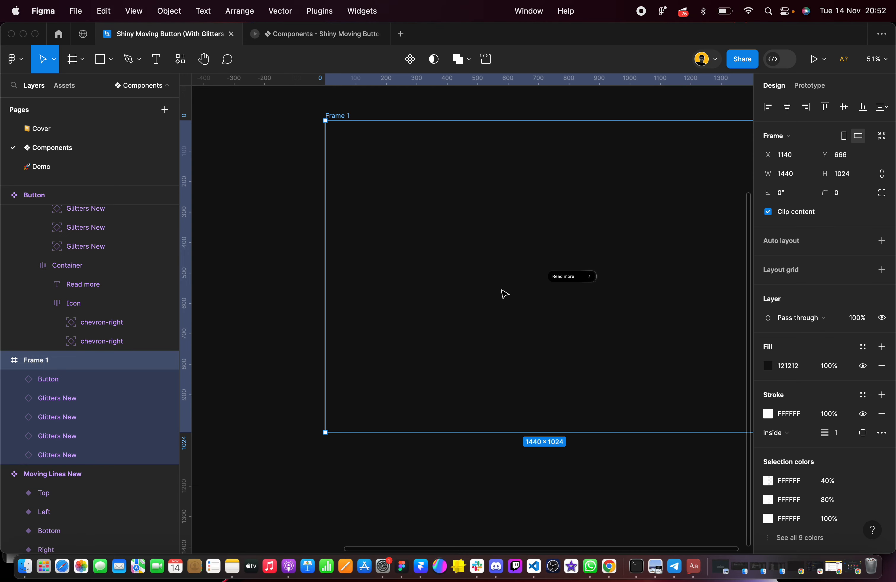
pyautogui.click(813, 65)
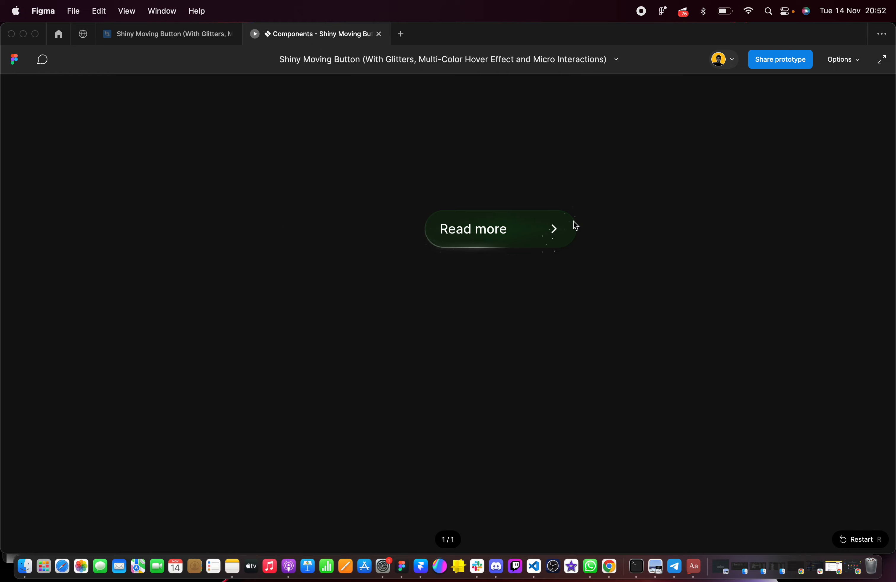
pyautogui.scroll(10, 573, 221)
pyautogui.hscroll(-4, 574, 222)
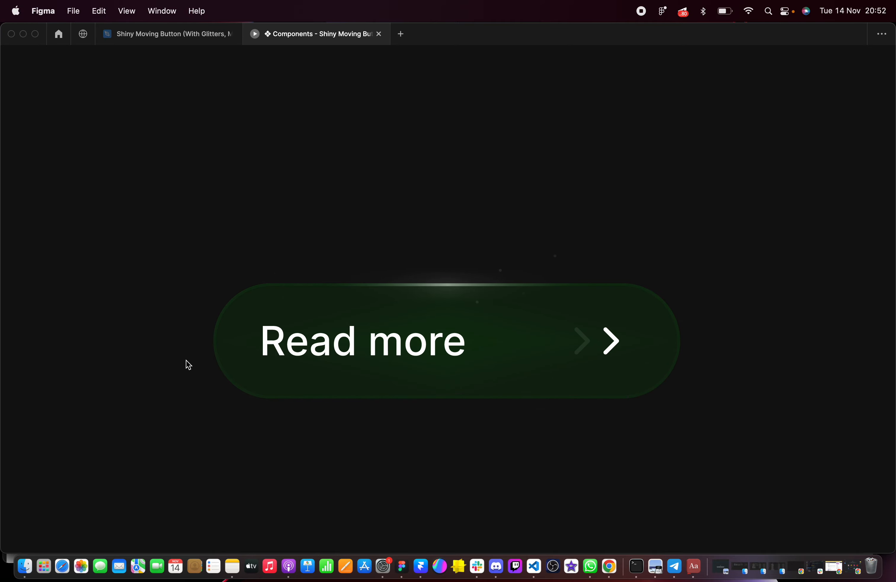
# Inspect the four variants of the new Button component set and check the button's animation once more in the running Frame 1 preview
pyautogui.click(136, 36)
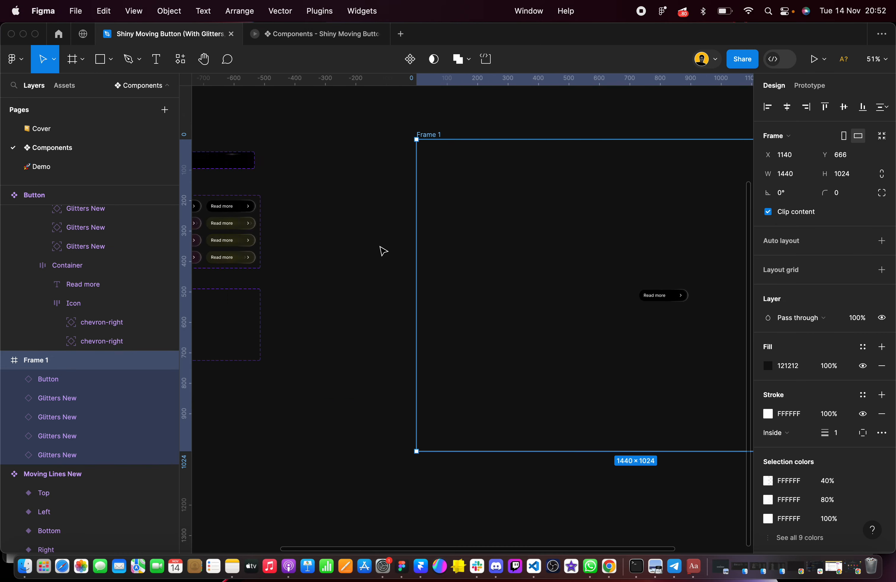
pyautogui.hscroll(-5, 383, 251)
pyautogui.scroll(-3, 383, 251)
pyautogui.scroll(10, 395, 294)
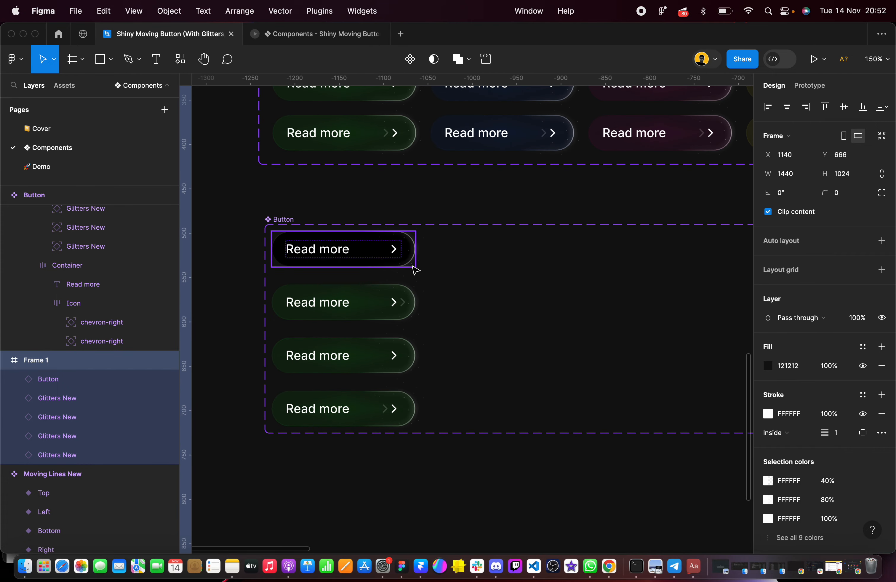
pyautogui.scroll(-1, 456, 208)
pyautogui.hscroll(1, 456, 208)
pyautogui.click(314, 34)
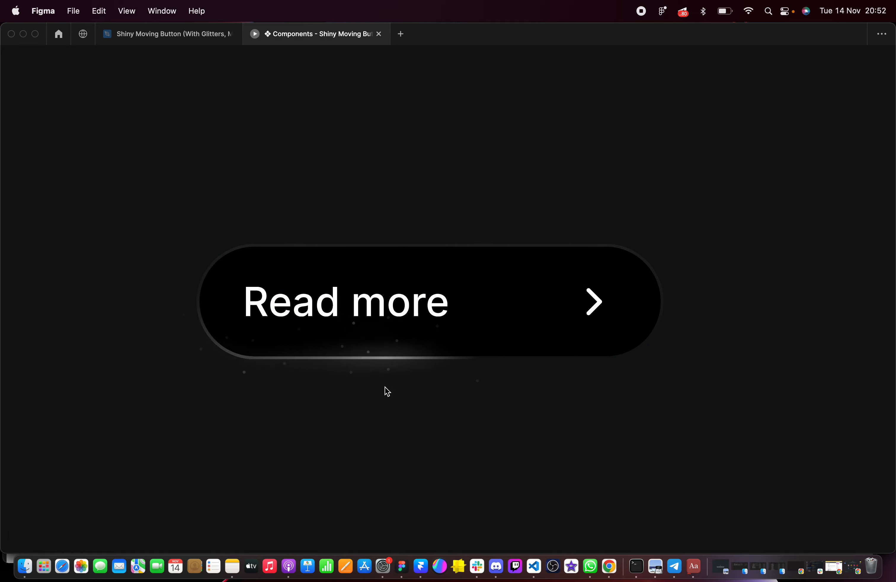
# Duplicate the column of four Button variants three times, placing the copies side by side to fill the new component set
pyautogui.click(136, 38)
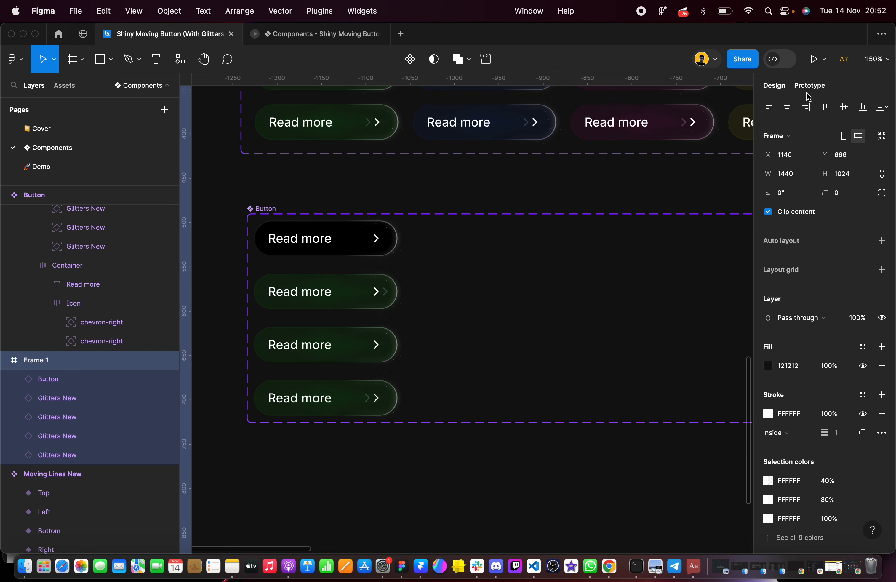
pyautogui.moveTo(264, 192); pyautogui.dragTo(399, 465)
pyautogui.moveTo(342, 312); pyautogui.dragTo(501, 301)
pyautogui.hscroll(6, 501, 300)
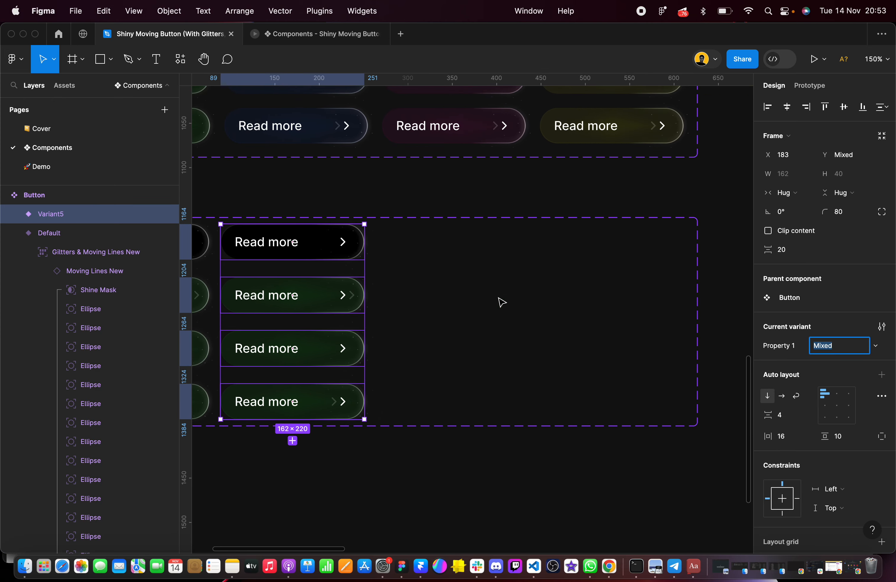
pyautogui.moveTo(299, 301); pyautogui.dragTo(608, 301)
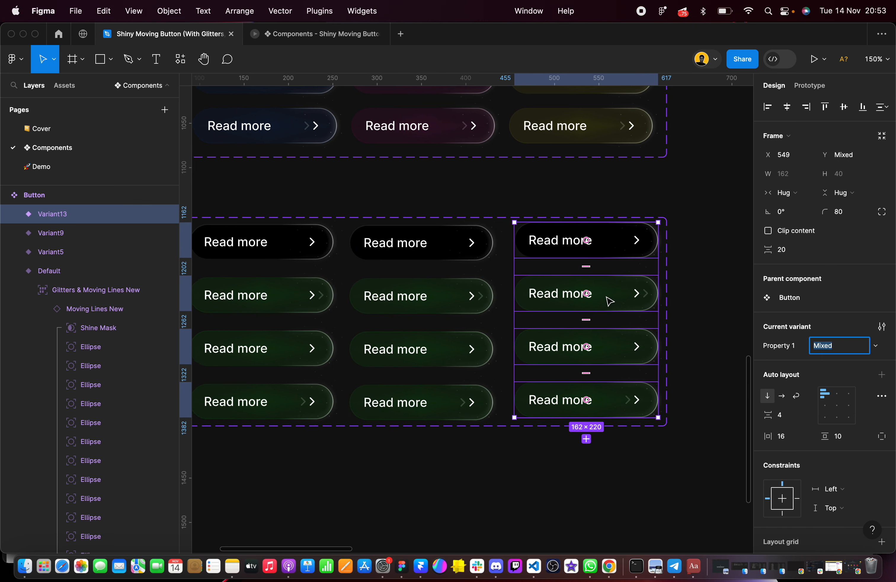
pyautogui.hscroll(-3, 517, 433)
pyautogui.click(516, 433)
# Copy hex 0036A3 from the old set's blue Mouse leave variant and apply it to both stops of the second column's Diamond gradient
pyautogui.hscroll(-5, 504, 444)
pyautogui.scroll(3, 473, 374)
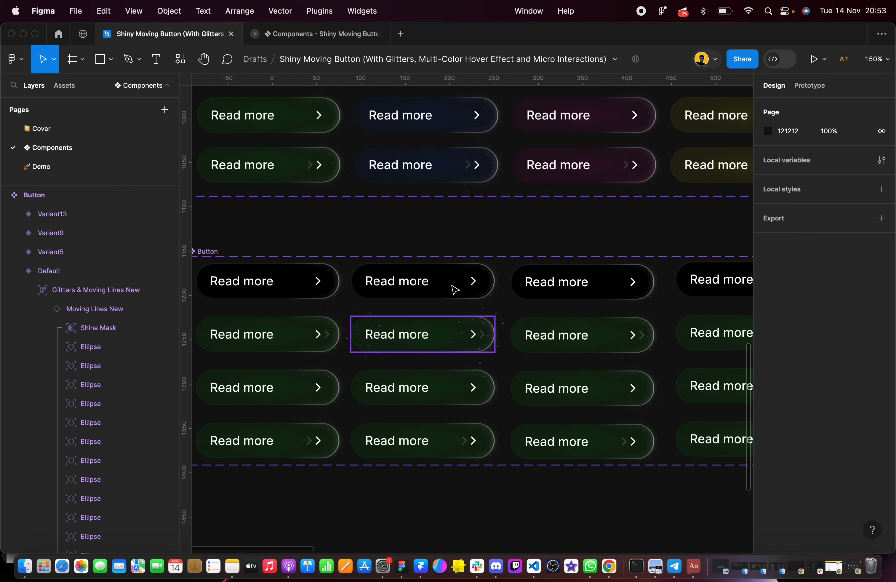
pyautogui.click(457, 148)
pyautogui.scroll(-5, 812, 420)
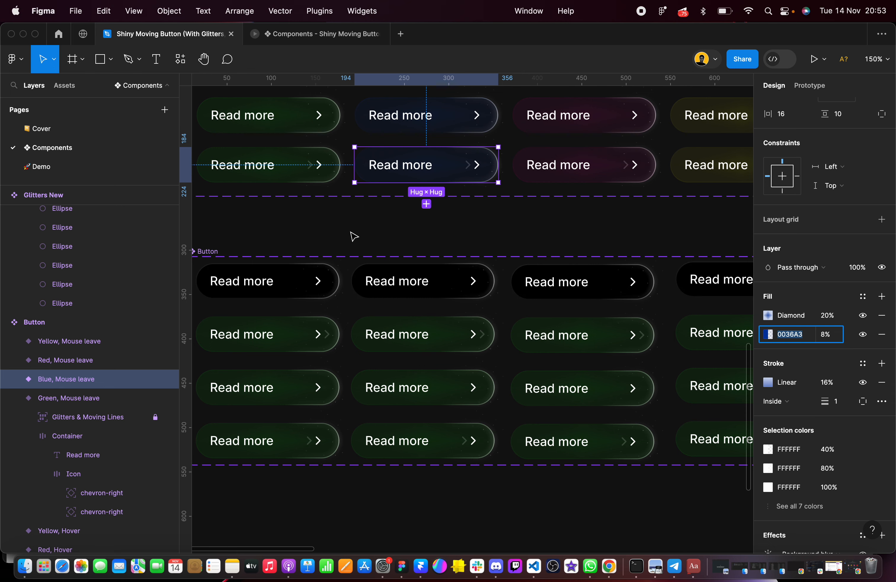
pyautogui.moveTo(351, 231); pyautogui.dragTo(510, 516)
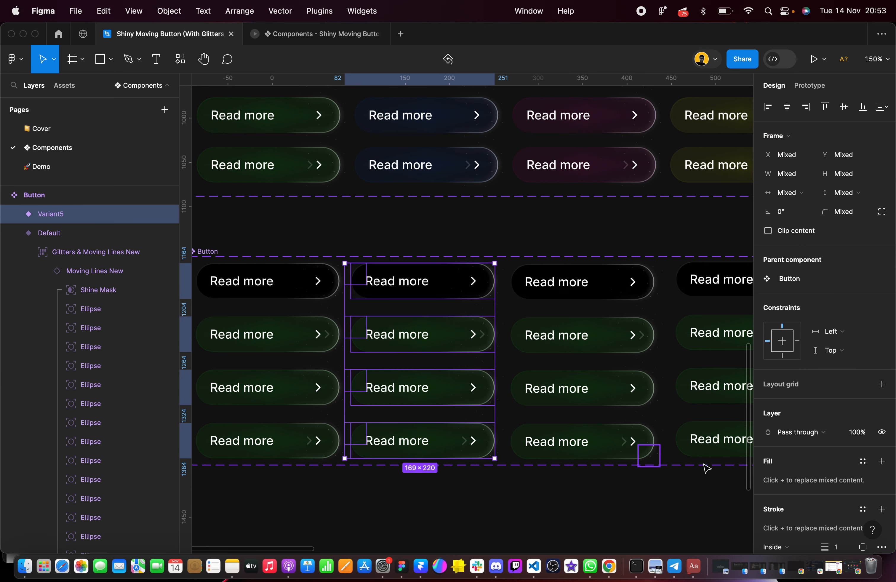
pyautogui.scroll(-5, 791, 472)
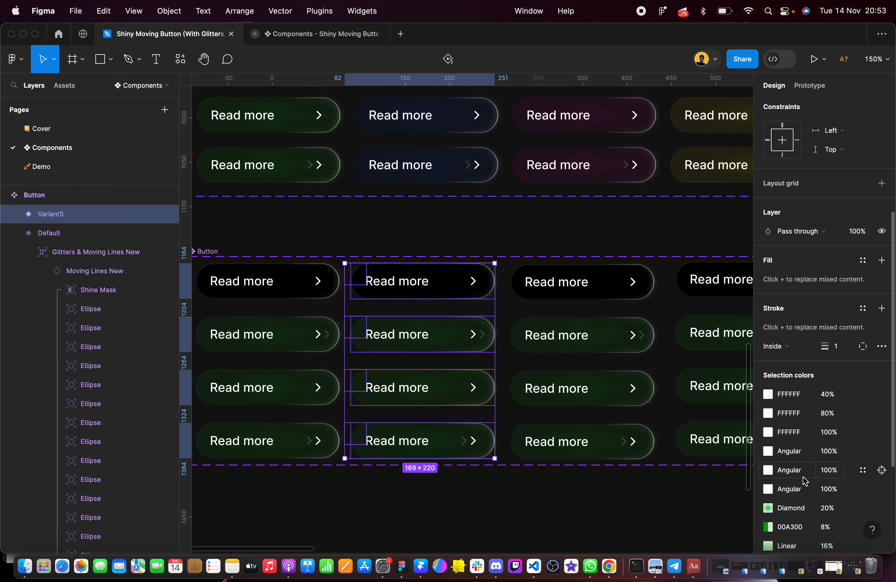
pyautogui.scroll(-5, 805, 480)
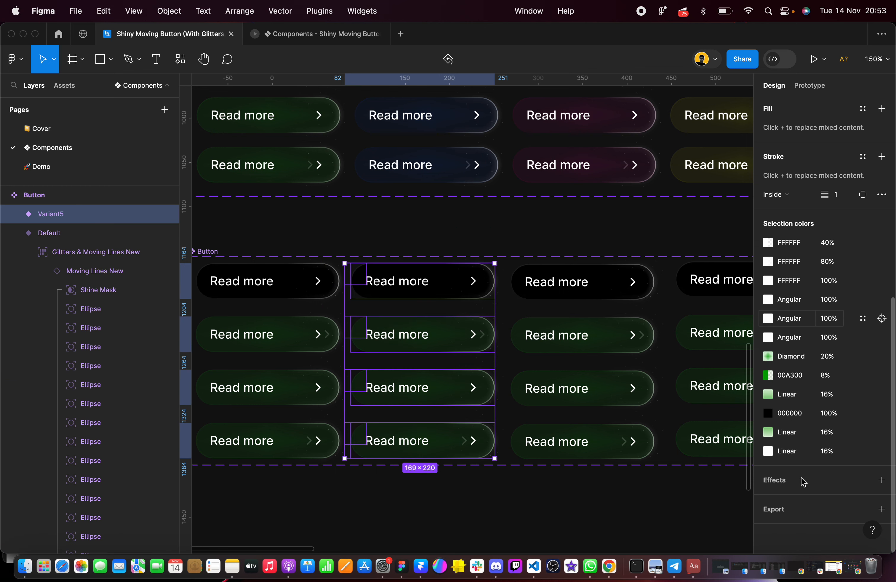
pyautogui.click(769, 357)
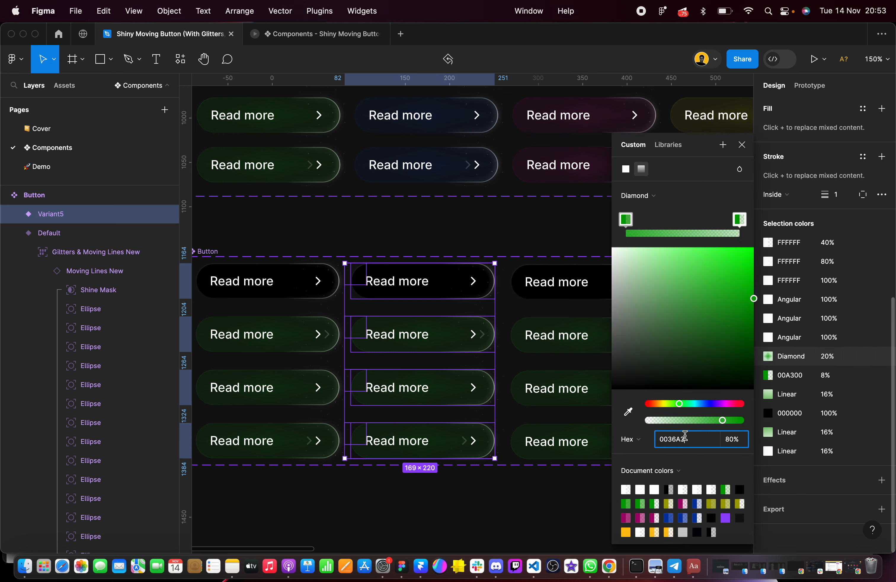
pyautogui.click(748, 221)
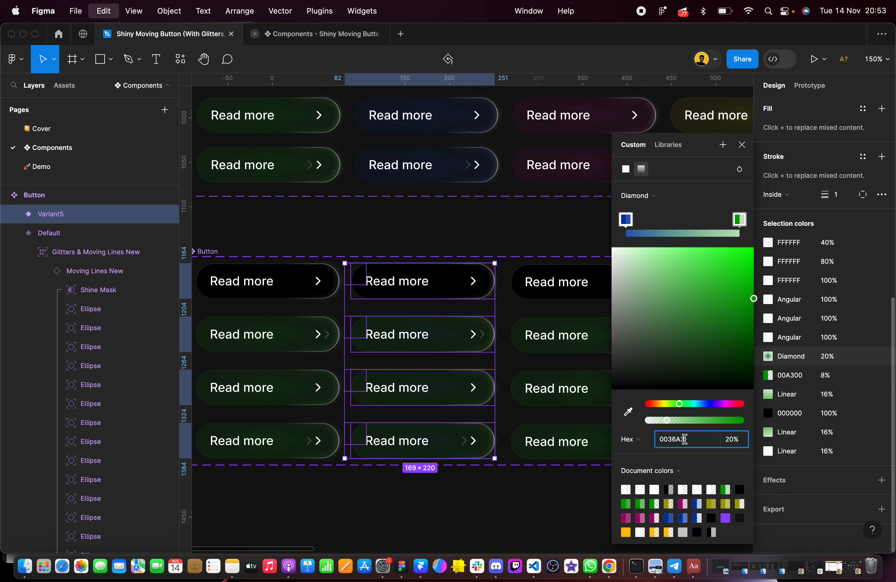
# Recolor the second column's solid 8% fill and all stops of its two green Linear gradients to 0036A3
pyautogui.click(768, 376)
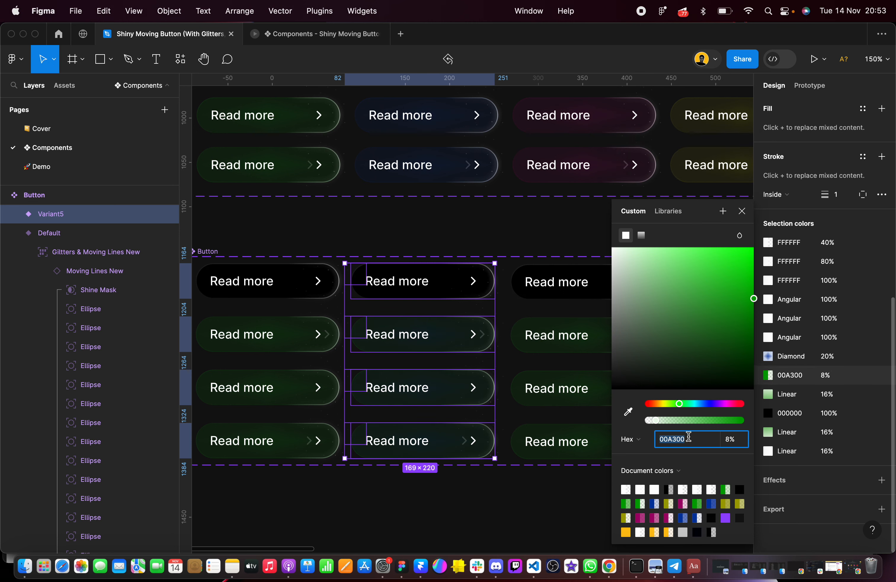
pyautogui.click(766, 397)
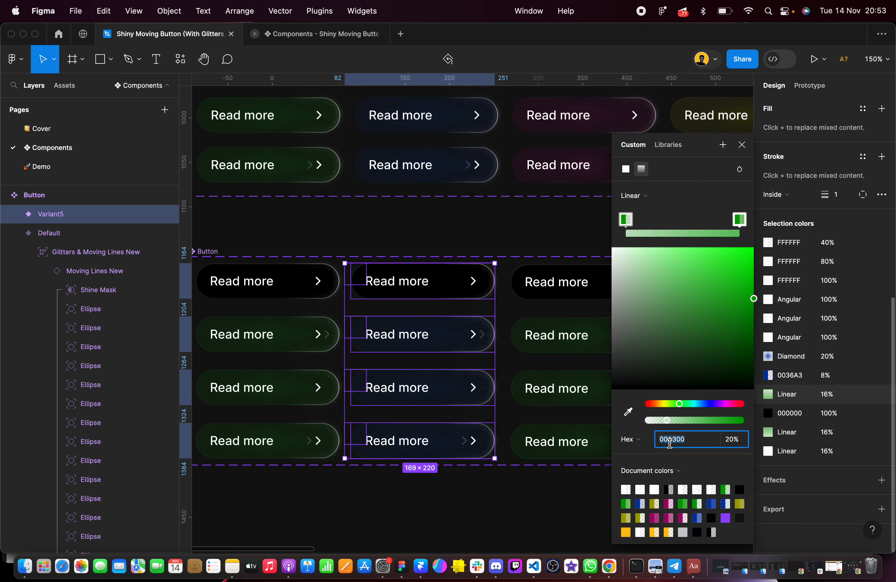
pyautogui.click(740, 219)
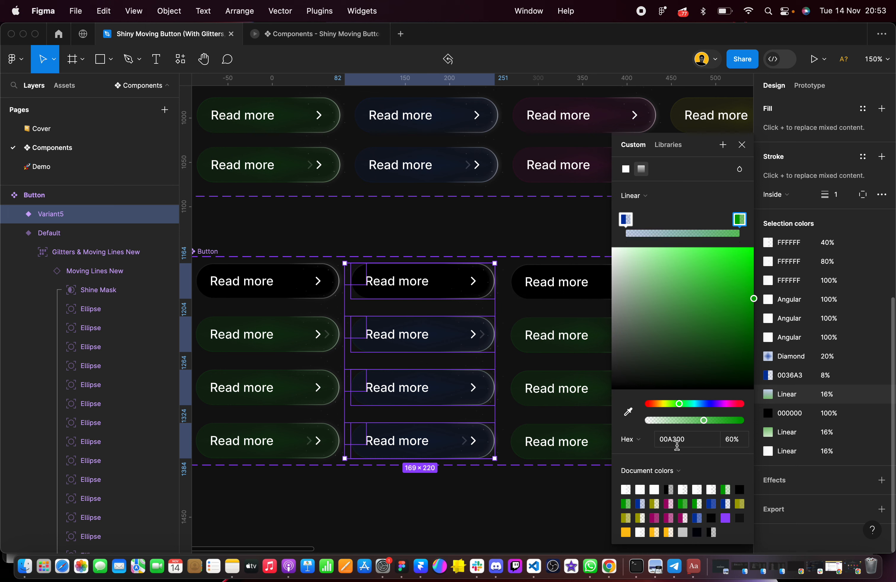
pyautogui.click(765, 436)
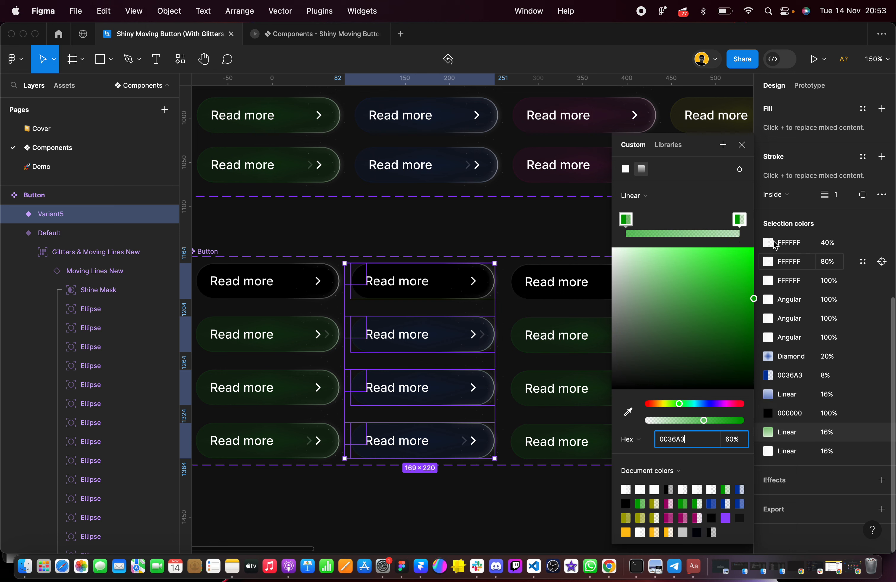
pyautogui.click(739, 219)
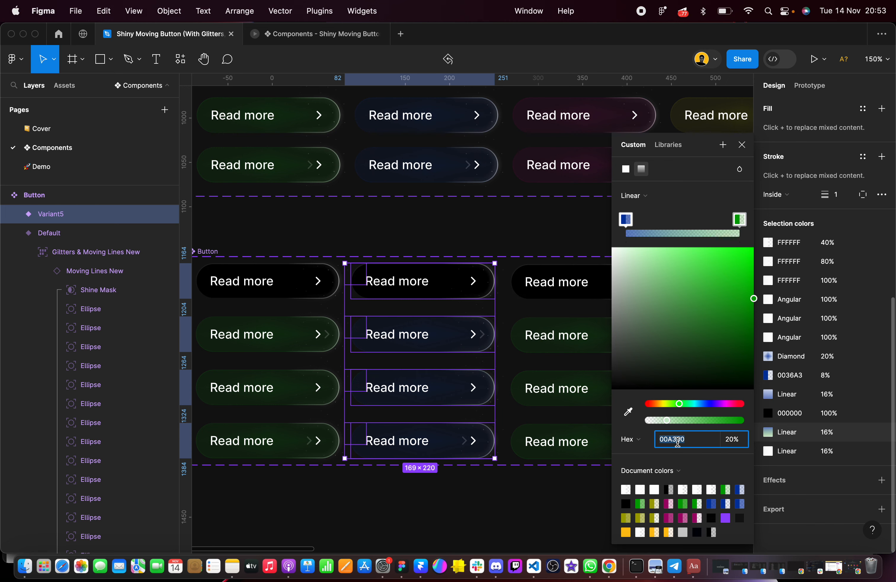
pyautogui.click(496, 231)
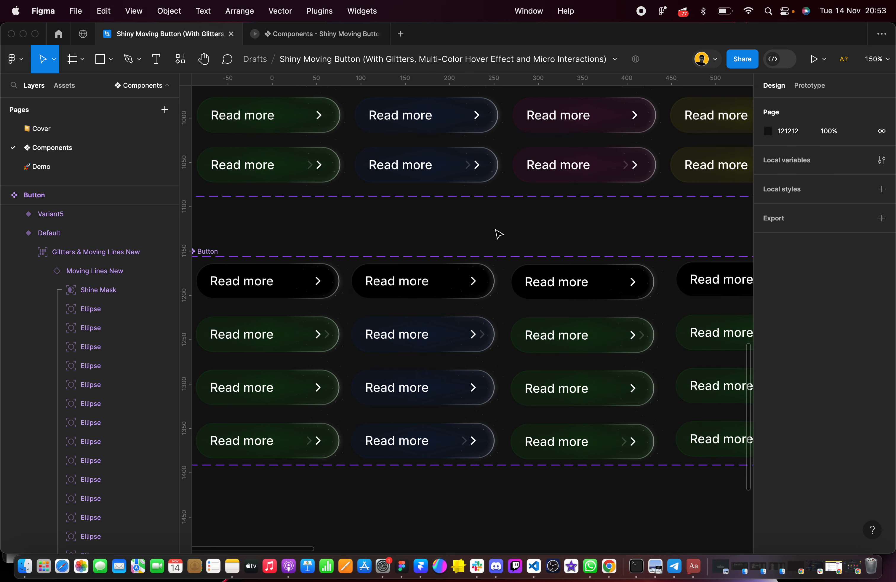
# Copy hex A3006D from the old set's red Mouse leave variant and apply it to both stops of the third column's Diamond gradient
pyautogui.hscroll(2, 497, 234)
pyautogui.scroll(-1, 498, 233)
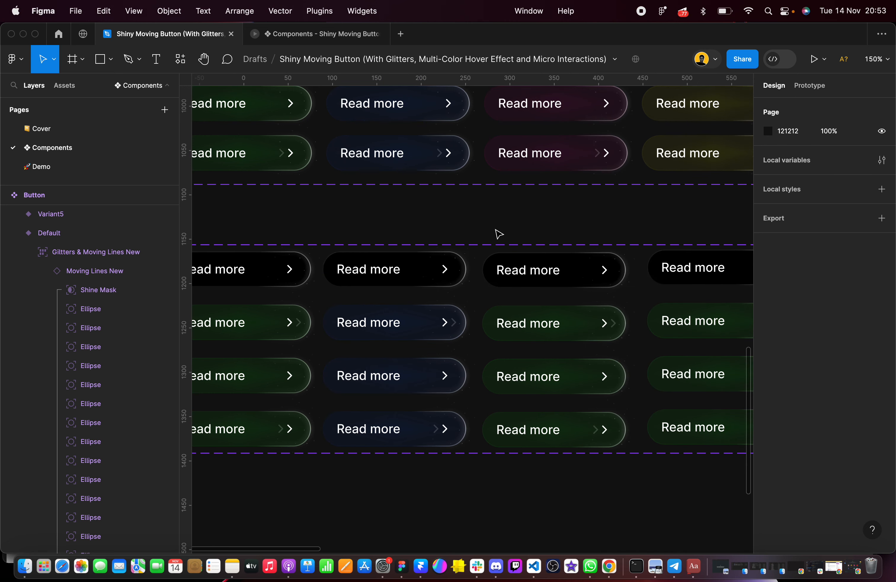
pyautogui.click(533, 158)
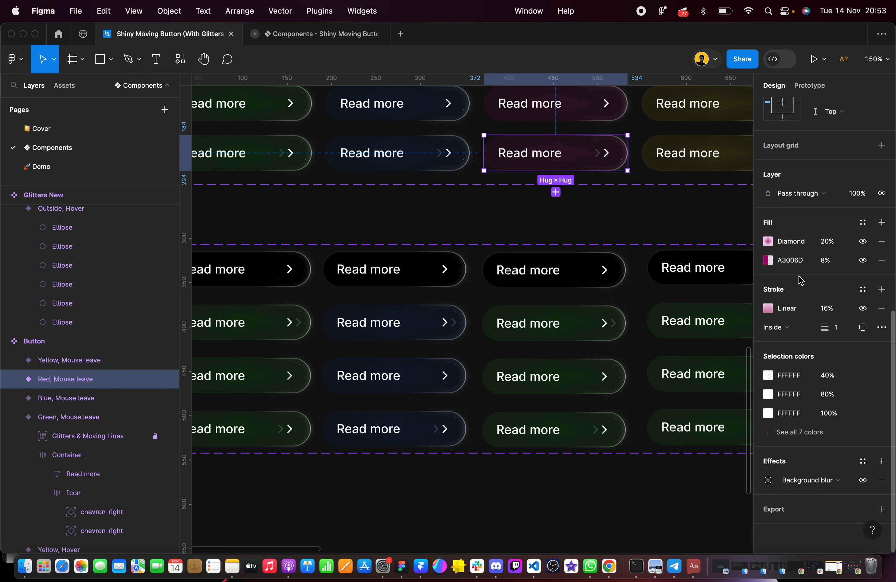
pyautogui.moveTo(506, 228); pyautogui.dragTo(627, 476)
pyautogui.scroll(-5, 821, 446)
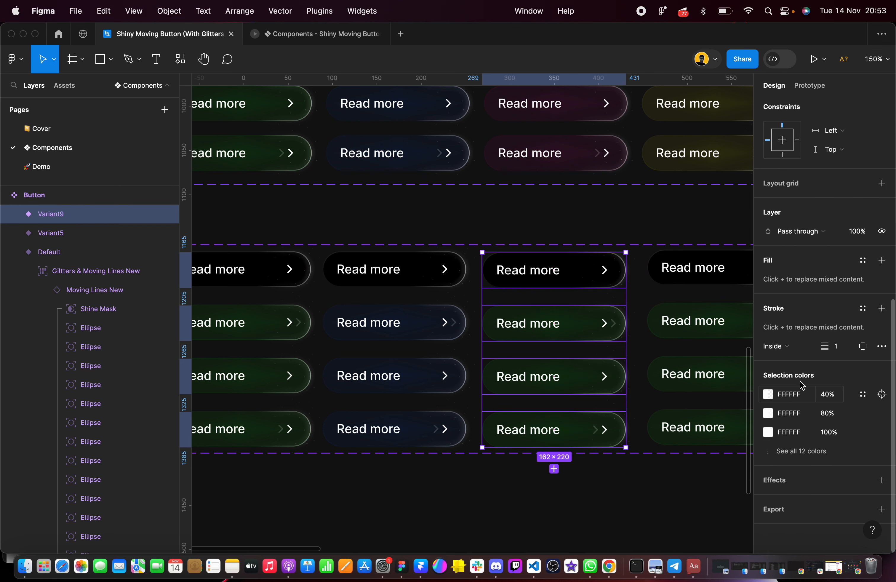
pyautogui.click(798, 458)
pyautogui.scroll(-3, 794, 386)
pyautogui.scroll(-2, 795, 386)
pyautogui.click(783, 356)
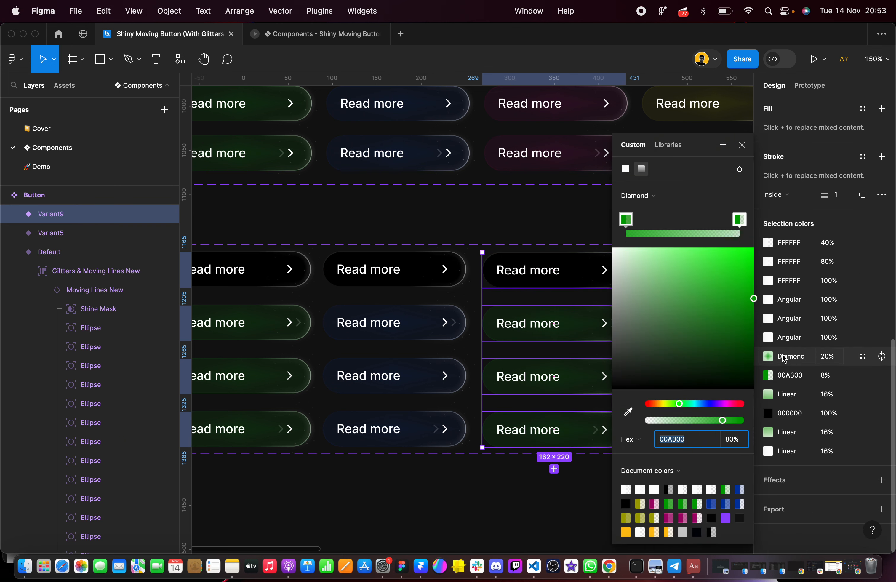
pyautogui.click(738, 222)
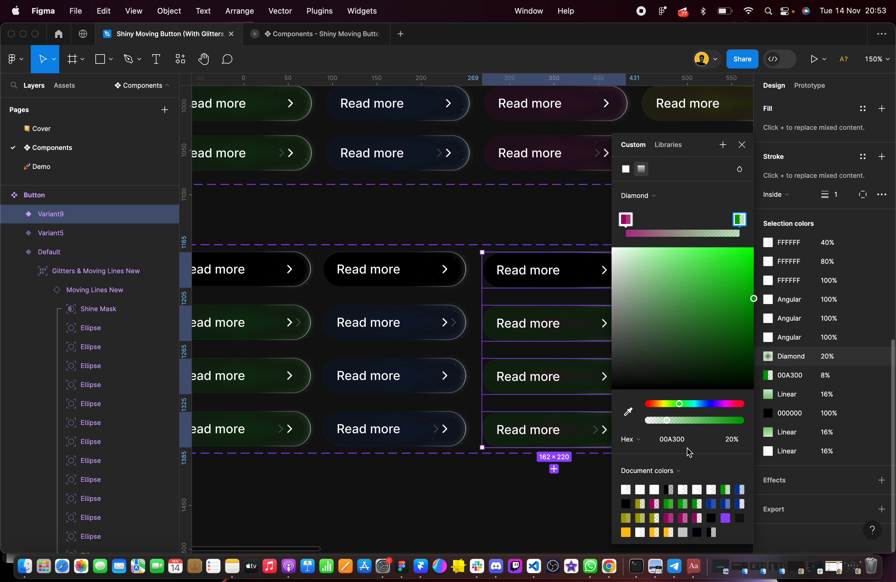
# Recolor the third column's solid 8% fill and all stops of its two green Linear gradients to A3006D
pyautogui.click(769, 375)
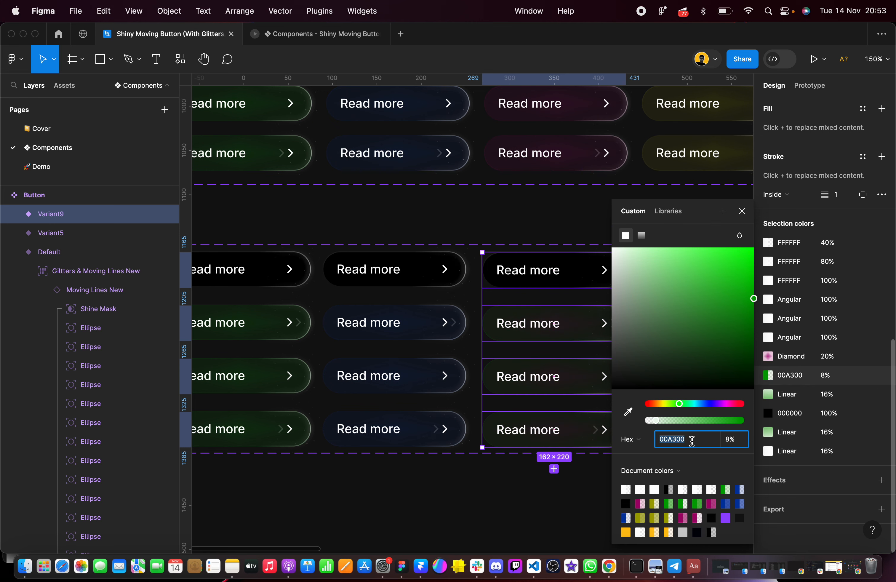
pyautogui.click(768, 395)
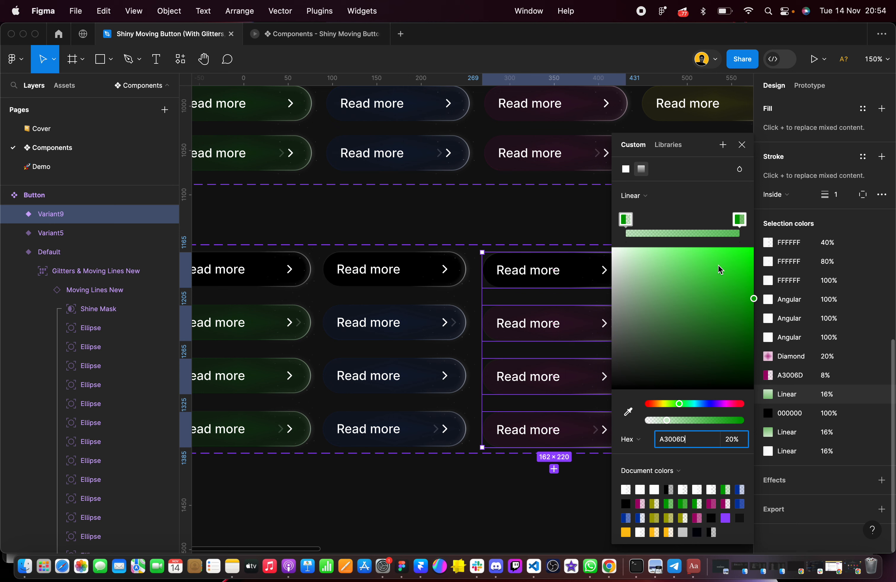
pyautogui.click(740, 221)
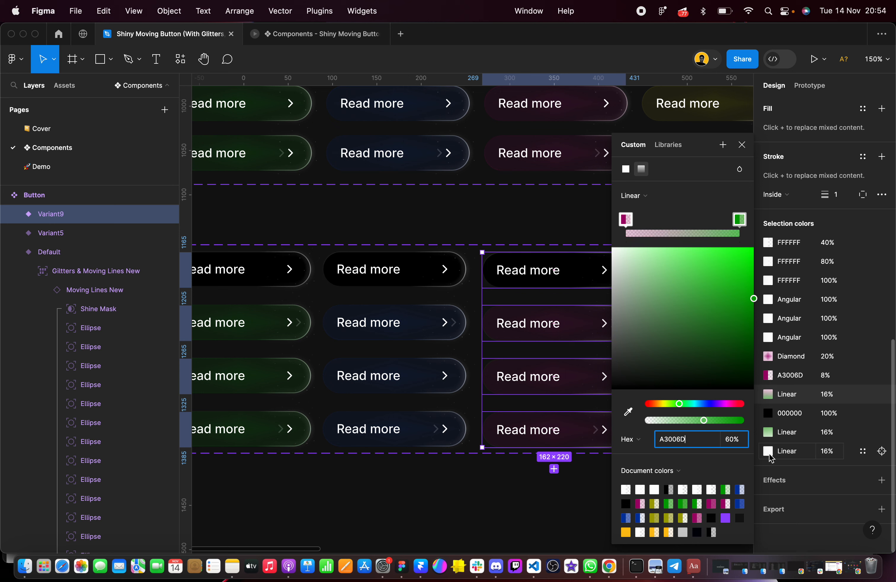
pyautogui.click(769, 434)
pyautogui.write('v')
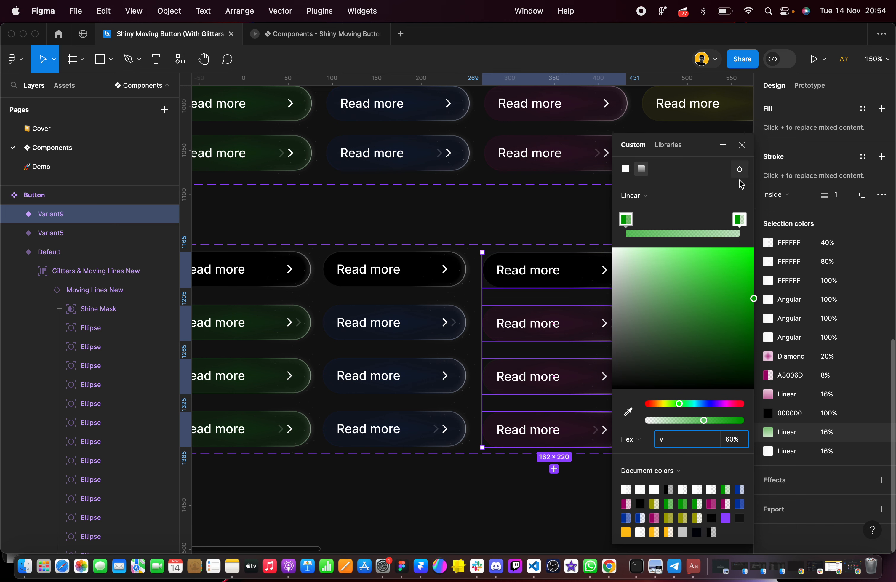
pyautogui.click(739, 221)
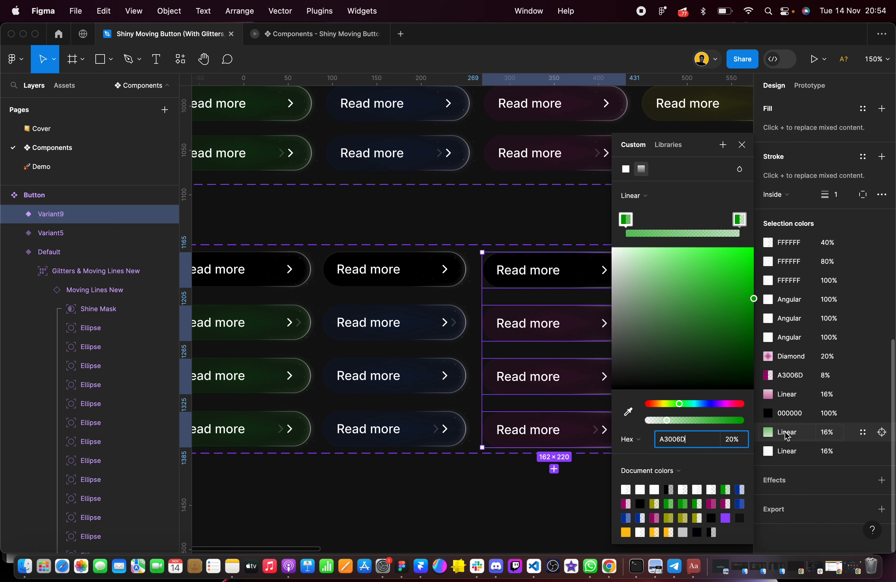
pyautogui.click(569, 220)
# Copy hex A3A300 from the old set's yellow Mouse leave variant and apply it to both stops of the fourth column's Diamond gradient
pyautogui.hscroll(5, 568, 220)
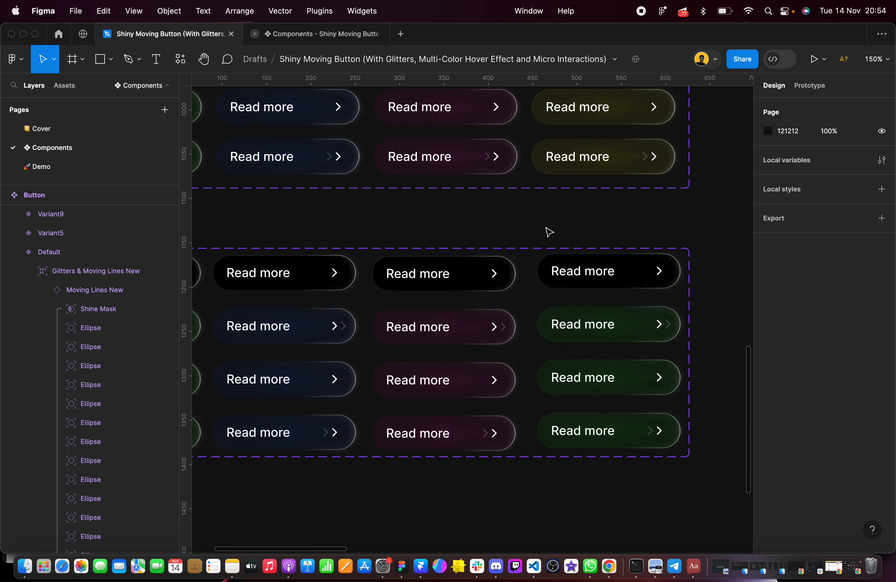
pyautogui.moveTo(537, 223); pyautogui.dragTo(690, 474)
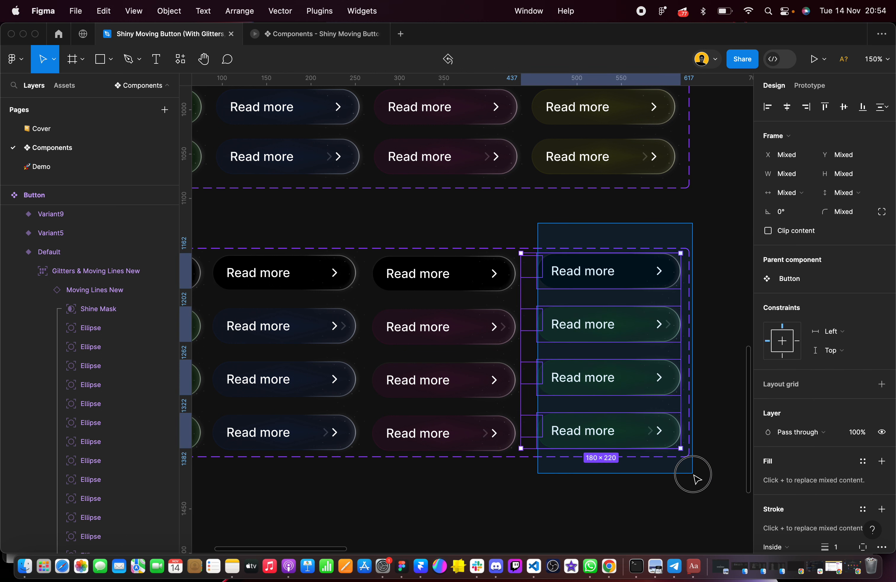
pyautogui.click(578, 159)
pyautogui.scroll(-10, 788, 380)
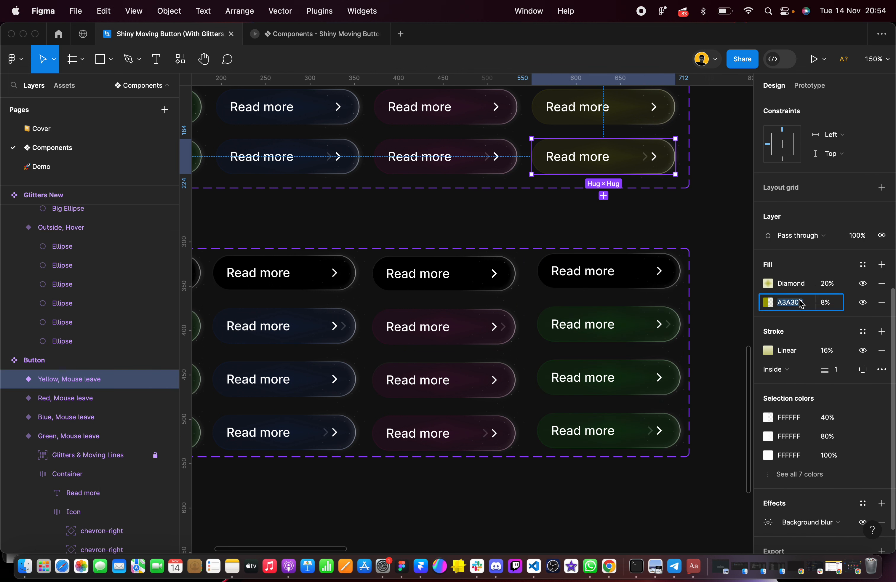
pyautogui.click(536, 221)
pyautogui.moveTo(550, 220); pyautogui.dragTo(699, 472)
pyautogui.scroll(-10, 792, 431)
pyautogui.click(793, 450)
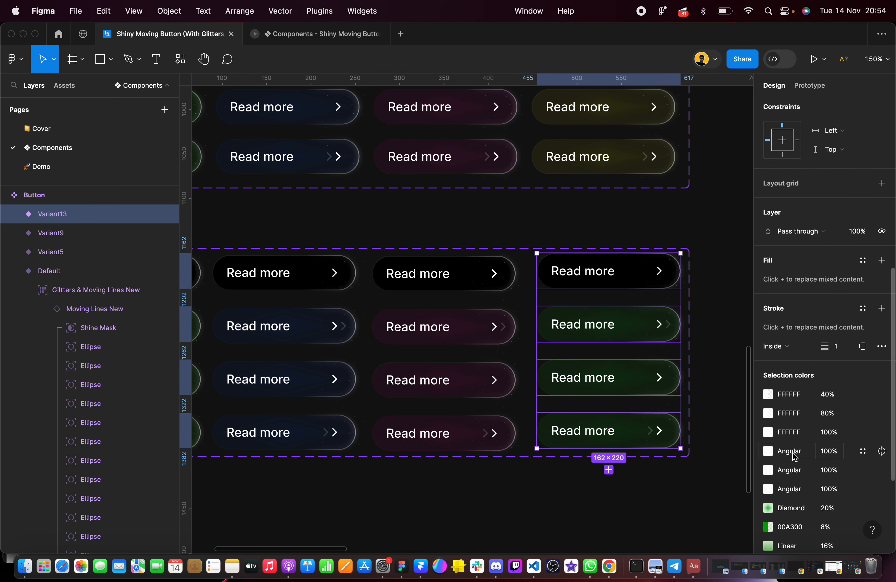
pyautogui.scroll(-4, 786, 397)
pyautogui.click(768, 356)
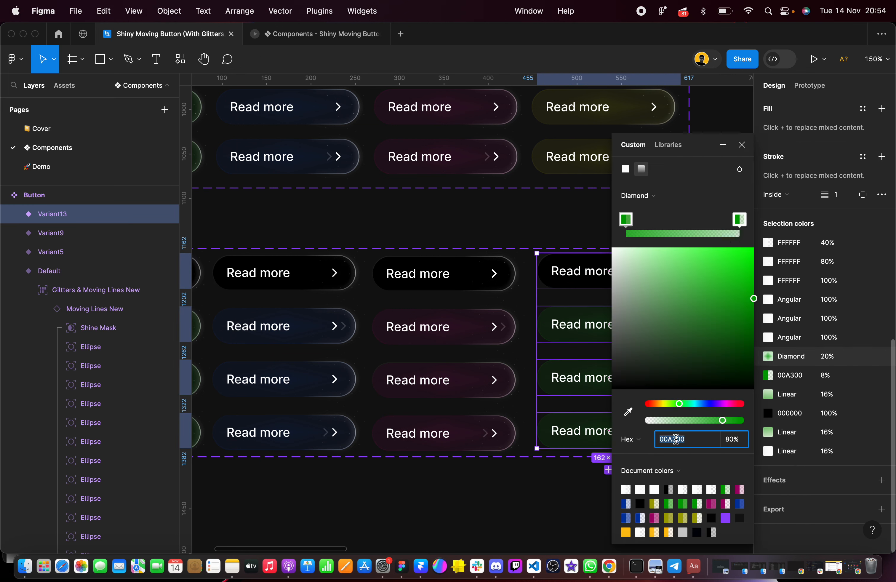
pyautogui.click(740, 221)
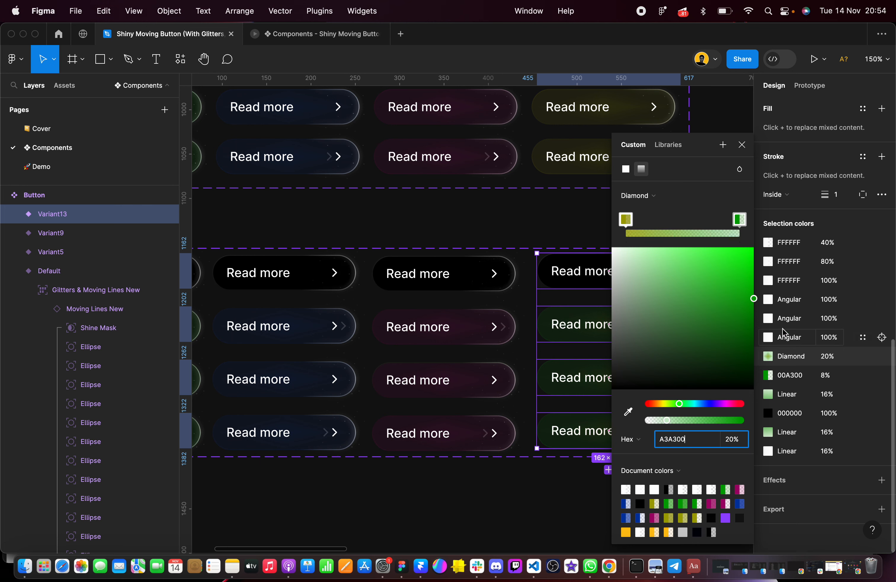
# Recolor the fourth column's solid 8% fill and all stops of its two green Linear gradients to A3A300
pyautogui.click(768, 375)
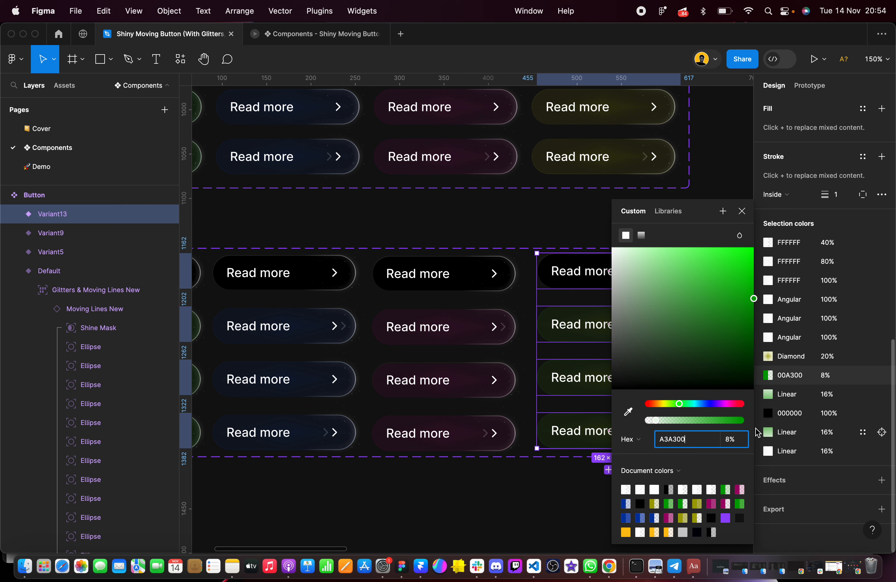
pyautogui.click(768, 397)
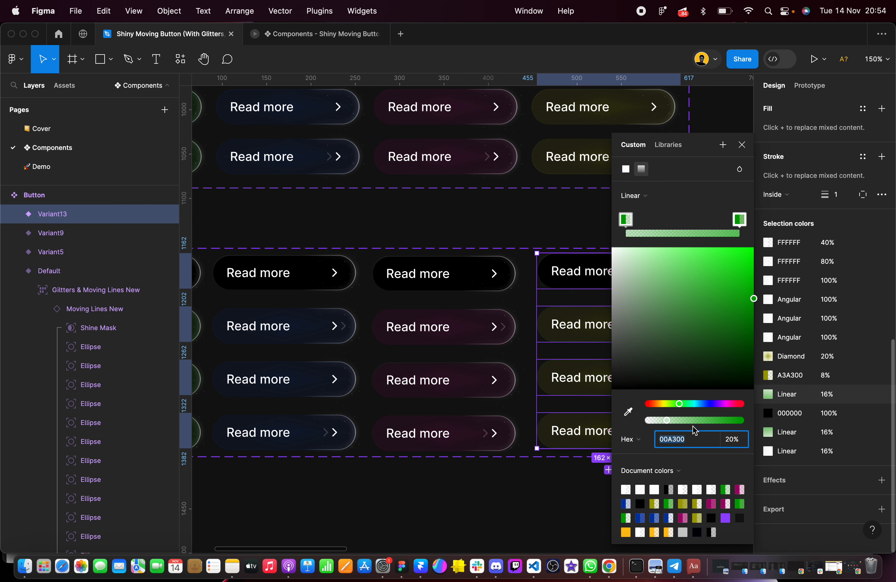
pyautogui.write('A3A300')
pyautogui.click(739, 220)
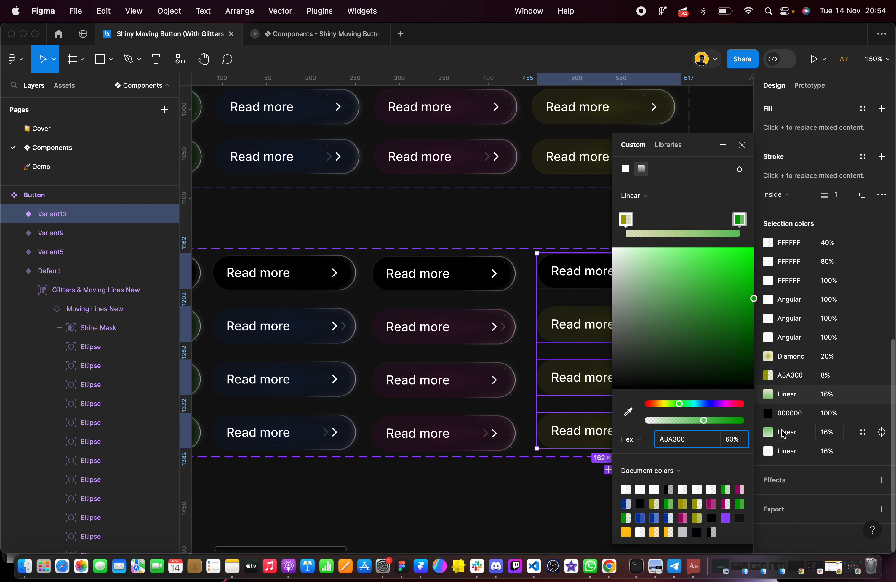
pyautogui.click(769, 433)
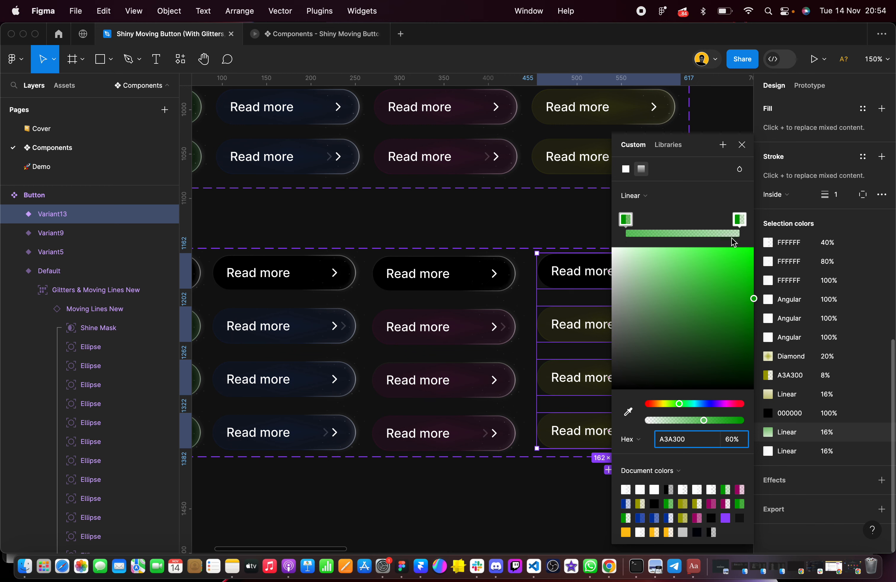
pyautogui.click(740, 221)
pyautogui.click(686, 443)
pyautogui.write('A3A300')
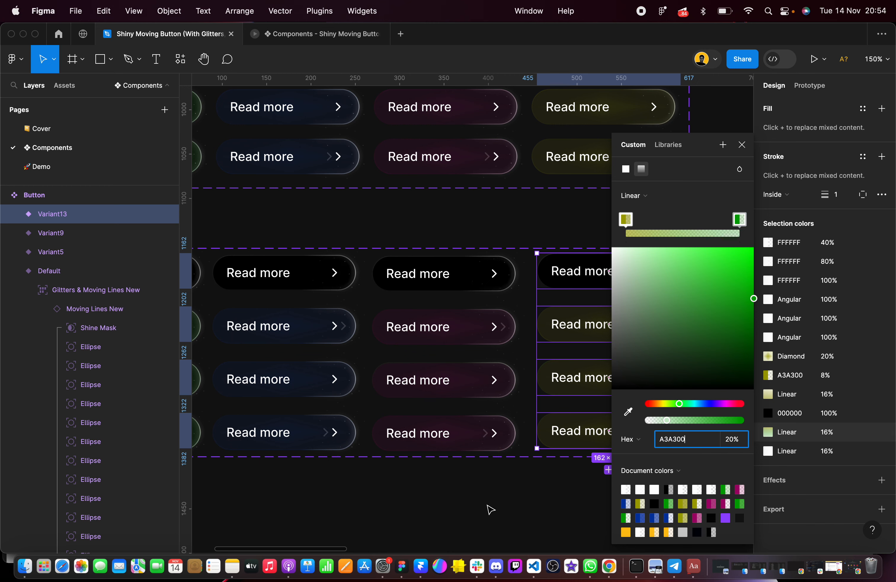
pyautogui.click(490, 509)
# Show the prototype connections and redirect the After delay connection of the bottom green variant to the blue column's default variant
pyautogui.scroll(-3, 490, 509)
pyautogui.hscroll(-3, 490, 509)
pyautogui.scroll(-2, 487, 514)
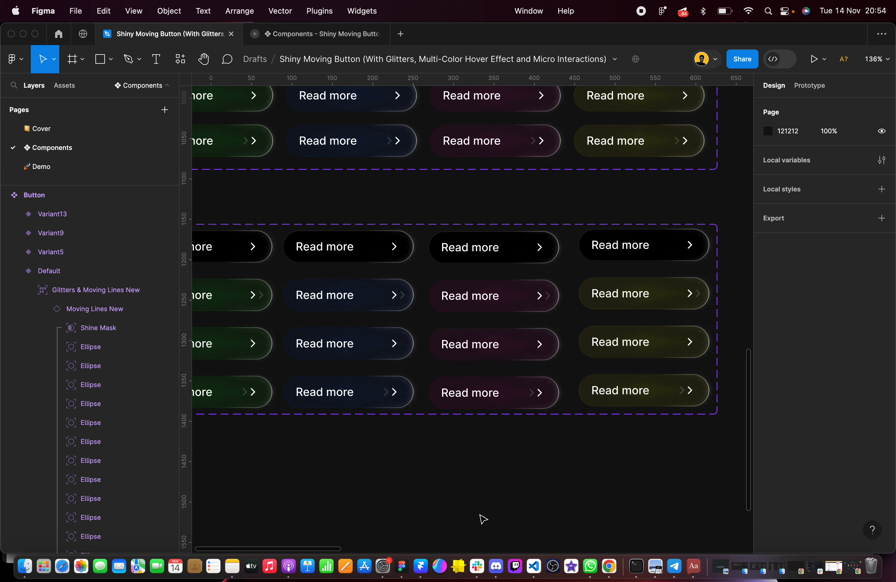
pyautogui.click(815, 91)
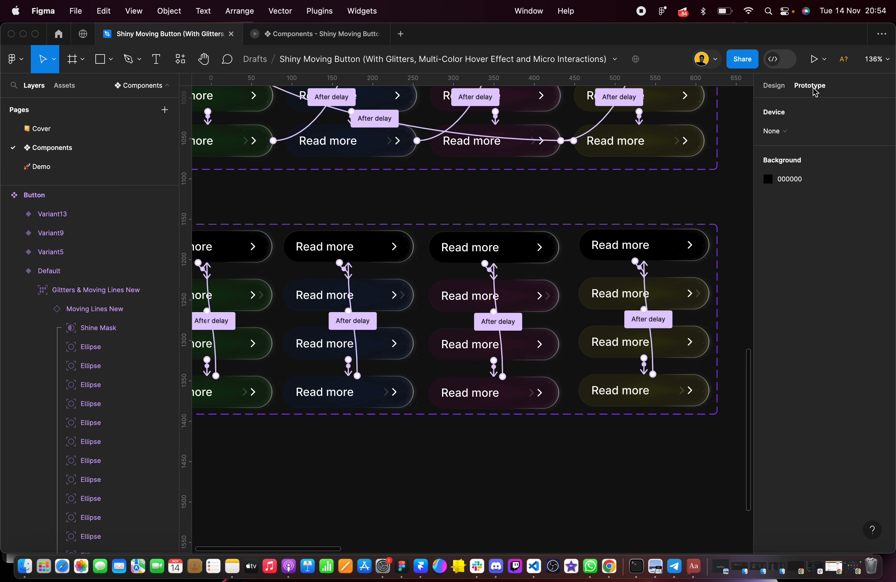
pyautogui.scroll(-2, 386, 341)
pyautogui.hscroll(-3, 386, 340)
pyautogui.scroll(5, 310, 337)
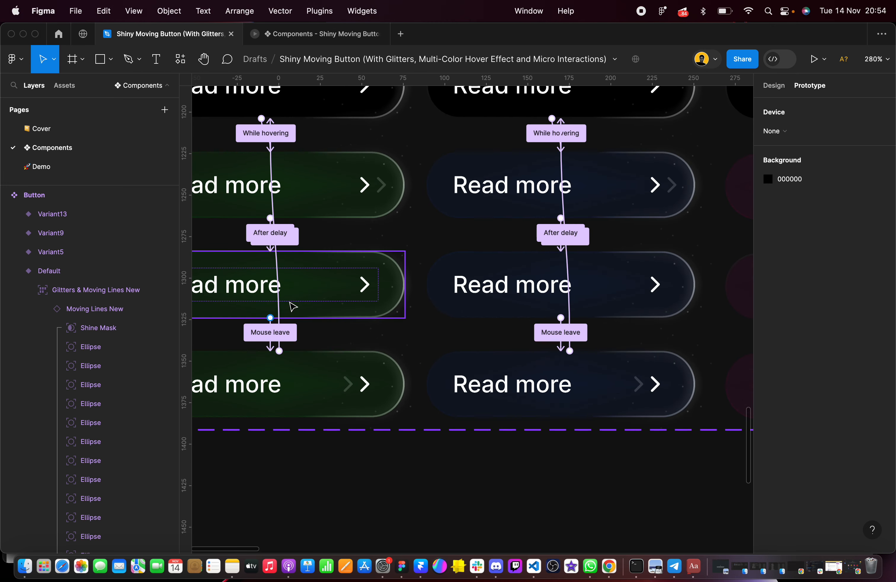
pyautogui.click(300, 372)
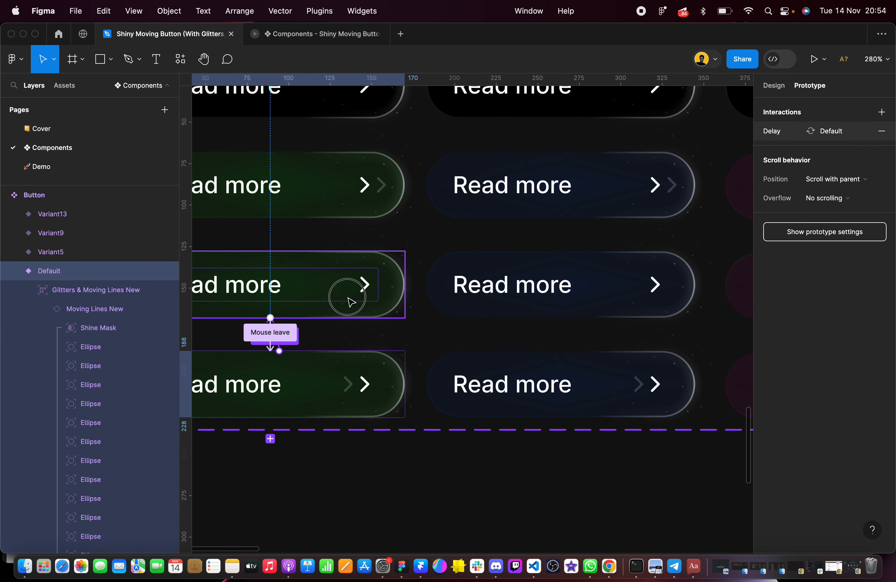
pyautogui.moveTo(405, 383); pyautogui.dragTo(501, 118)
pyautogui.hscroll(7, 500, 118)
pyautogui.click(486, 484)
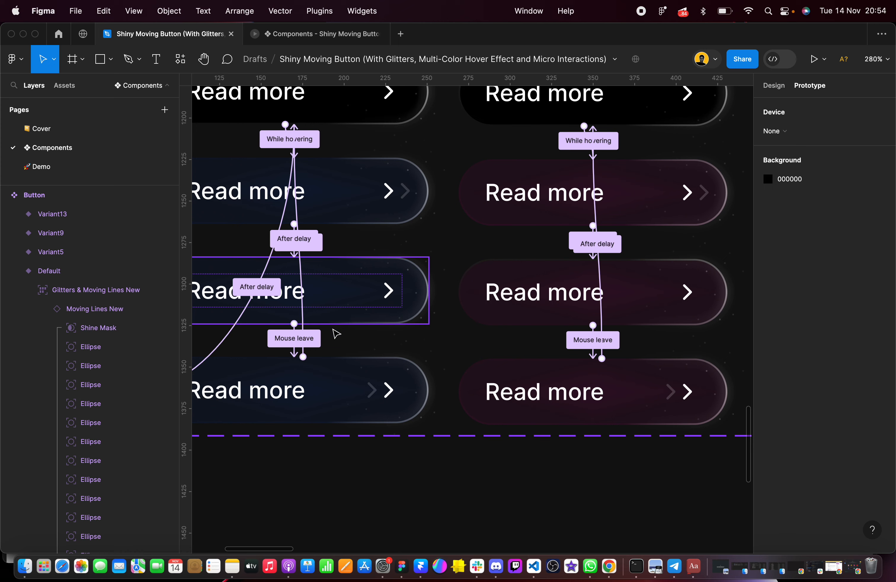
# Redirect the After delay connection of the bottom blue variant to the red column's default variant
pyautogui.click(355, 411)
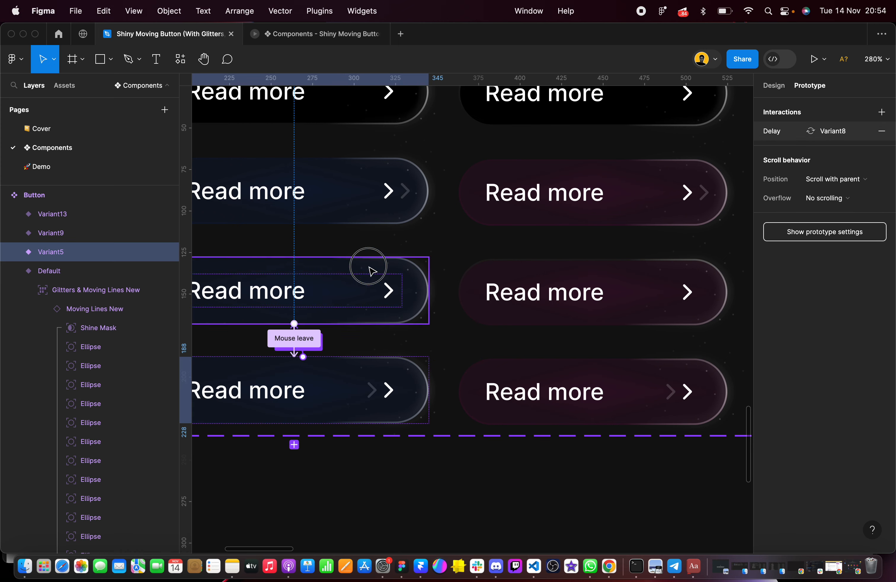
pyautogui.moveTo(368, 266); pyautogui.dragTo(537, 91)
pyautogui.hscroll(8, 538, 91)
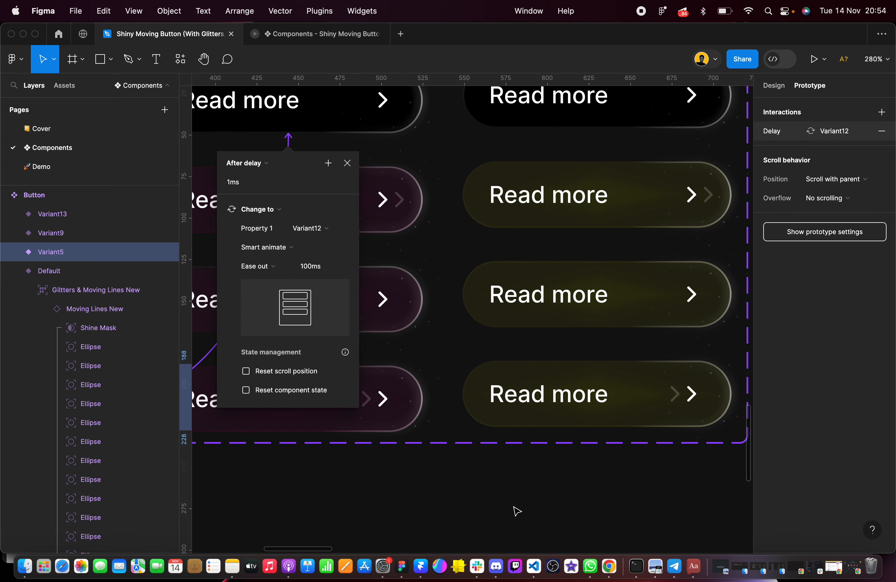
pyautogui.click(516, 511)
# Redirect the After delay connection of the bottom red variant to the yellow column's default variant
pyautogui.click(368, 389)
pyautogui.moveTo(288, 133); pyautogui.dragTo(536, 127)
pyautogui.scroll(-5, 532, 315)
pyautogui.click(521, 475)
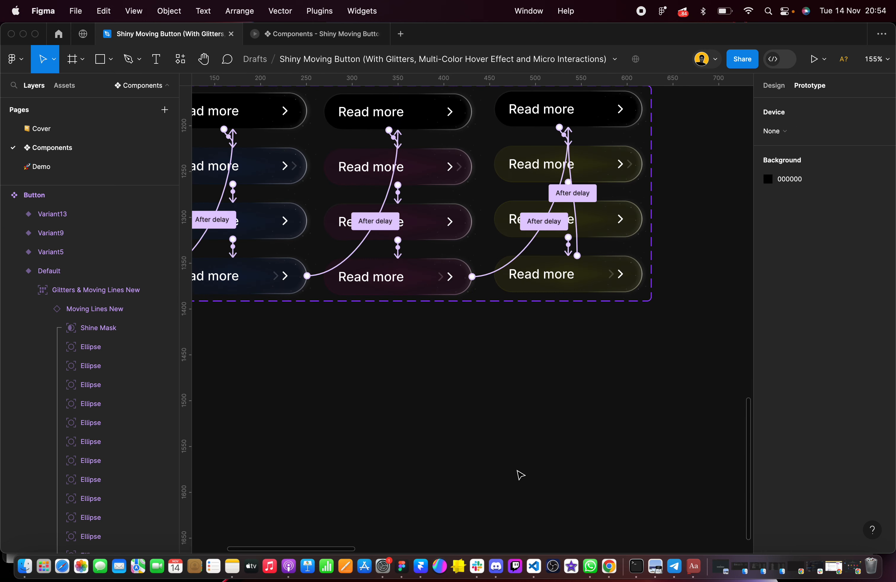
# Redirect the After delay connection of the bottom yellow variant back to the green column's default variant
pyautogui.click(604, 263)
pyautogui.moveTo(576, 228); pyautogui.dragTo(248, 110)
pyautogui.click(457, 432)
pyautogui.scroll(-2, 449, 445)
pyautogui.hscroll(3, 580, 364)
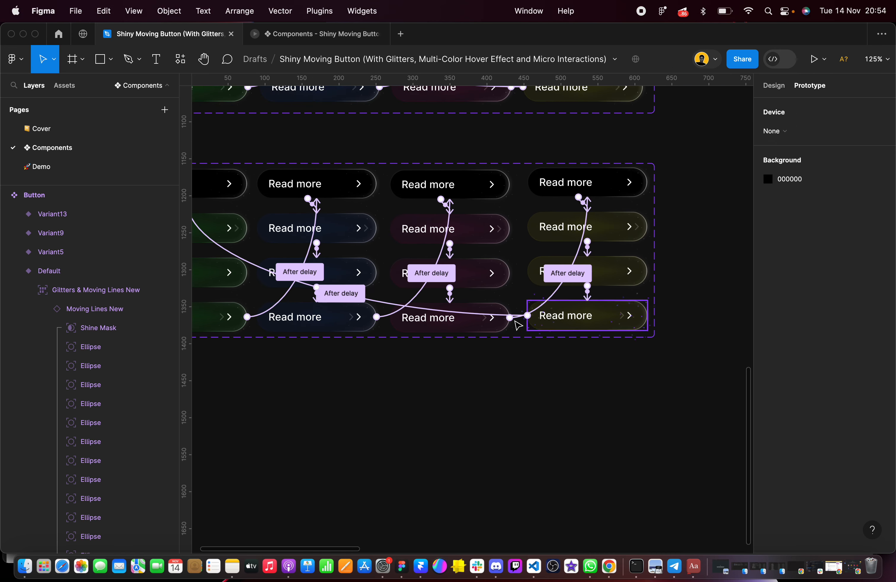
pyautogui.hscroll(3, 518, 324)
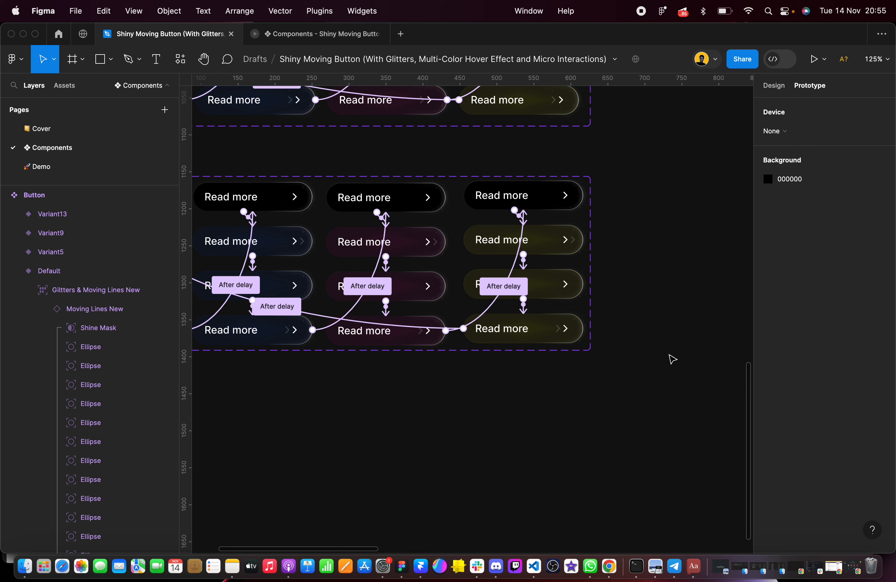
pyautogui.scroll(1, 665, 211)
pyautogui.hscroll(-1, 665, 212)
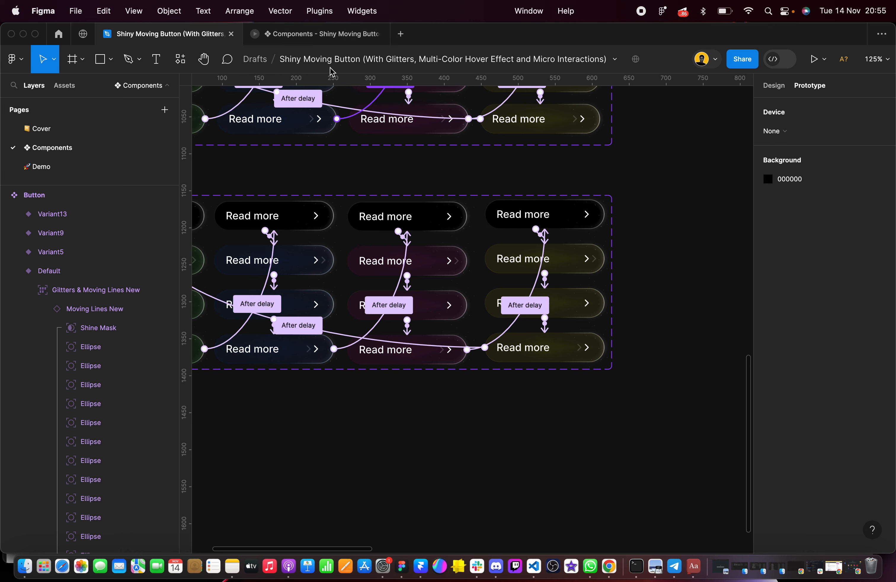
# Select Frame 1 and present it to preview the Read more button's prototype
pyautogui.scroll(-5, 479, 150)
pyautogui.hscroll(6, 479, 149)
pyautogui.scroll(4, 480, 149)
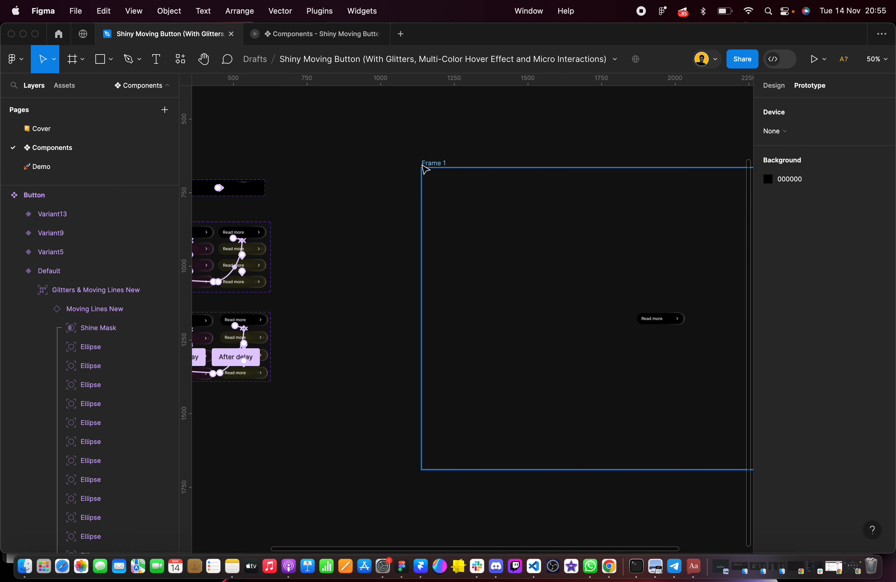
pyautogui.click(423, 165)
pyautogui.click(813, 59)
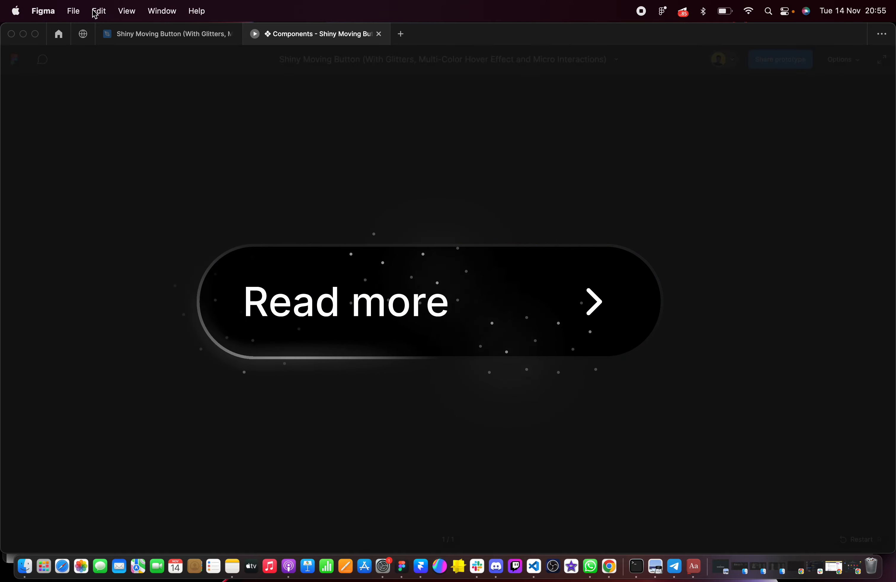
# Return to the design file and examine the Moving Lines New component set beside the Button sets
pyautogui.click(125, 34)
pyautogui.scroll(-5, 372, 215)
pyautogui.hscroll(-3, 376, 197)
pyautogui.scroll(2, 379, 182)
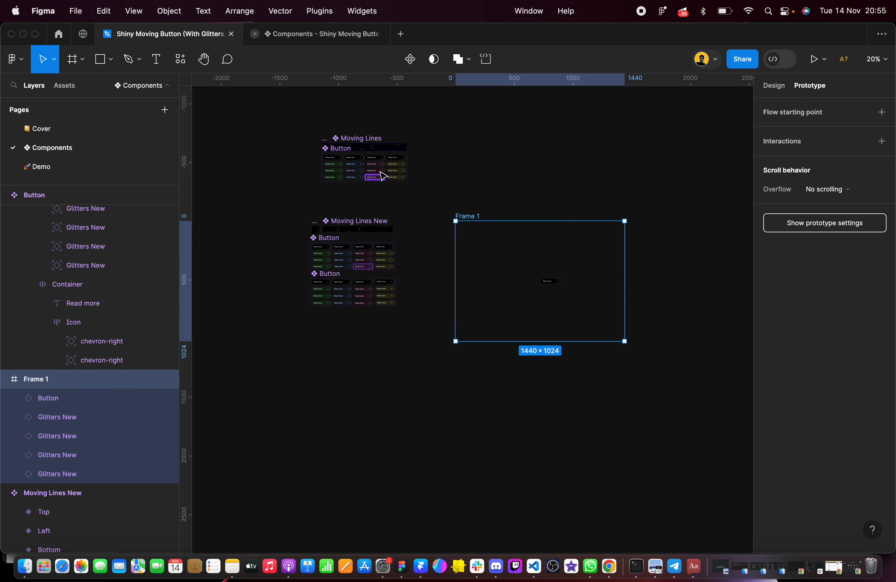
pyautogui.scroll(10, 363, 231)
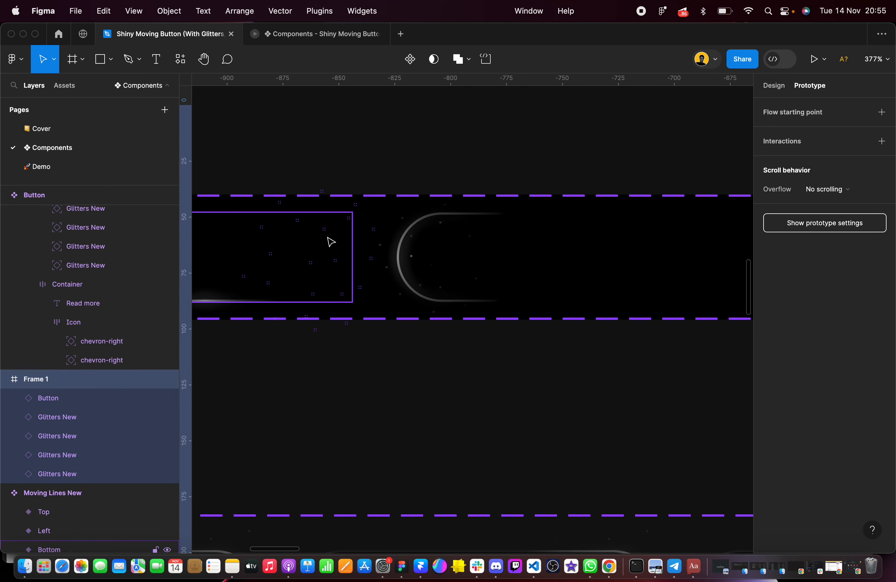
pyautogui.scroll(-8, 331, 242)
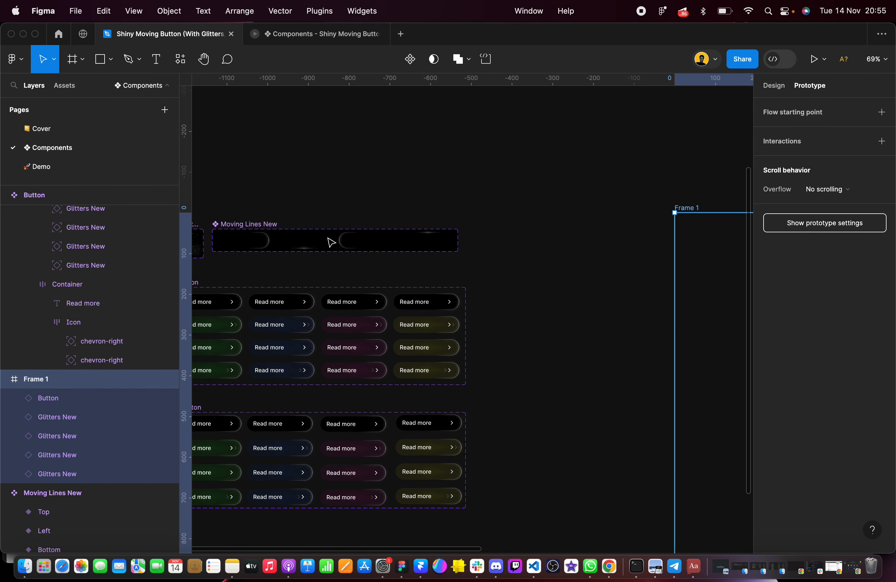
pyautogui.scroll(-5, 331, 242)
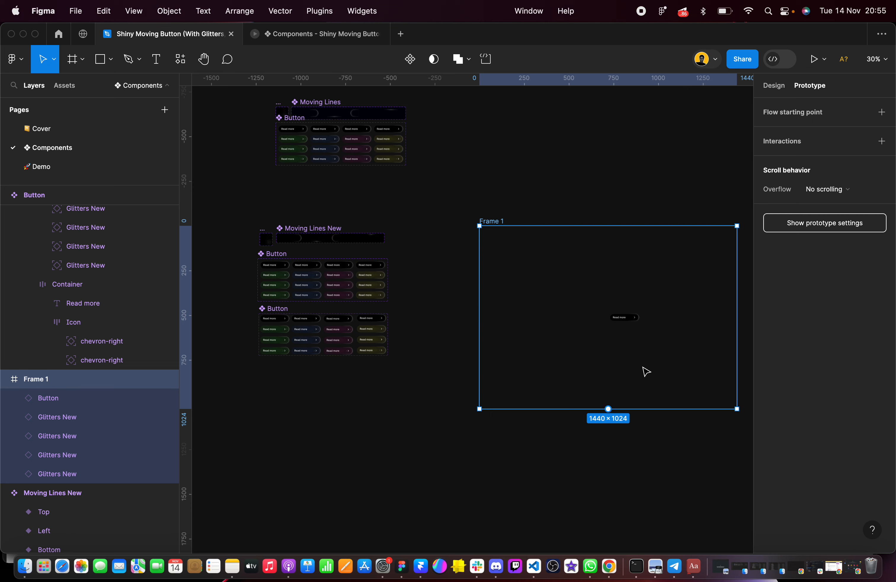
# Test the Read more button's hover behavior in the running prototype and return to the design file
pyautogui.scroll(5, 647, 371)
pyautogui.click(315, 35)
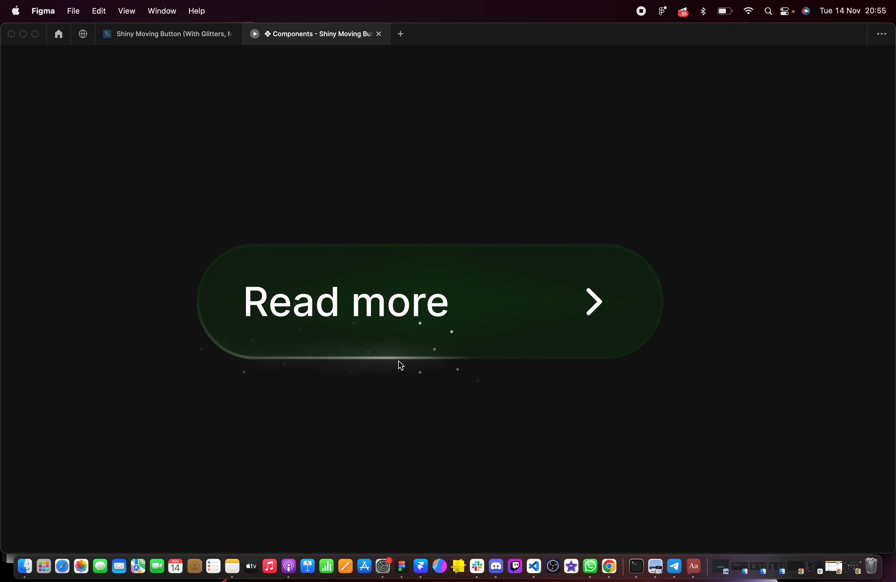
pyautogui.click(165, 36)
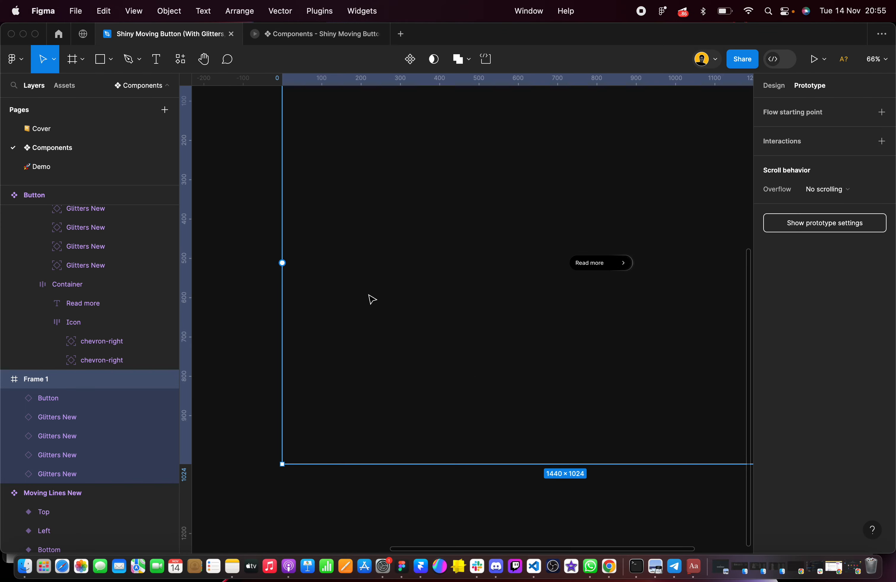
# Inspect the Mouse leave and After delay interaction settings of the green variants in the old Button set
pyautogui.hscroll(-10, 369, 295)
pyautogui.scroll(-5, 368, 296)
pyautogui.click(326, 320)
pyautogui.scroll(8, 322, 279)
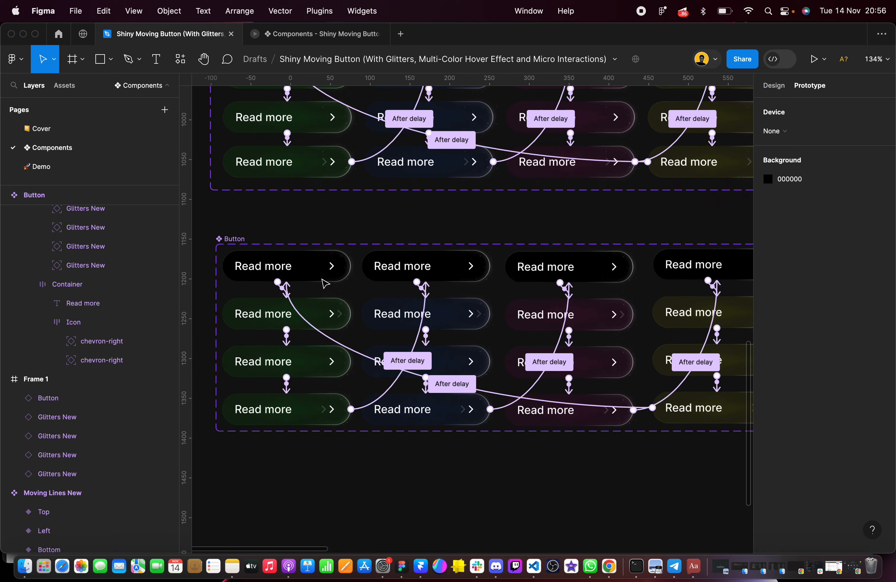
pyautogui.click(770, 84)
pyautogui.scroll(10, 497, 134)
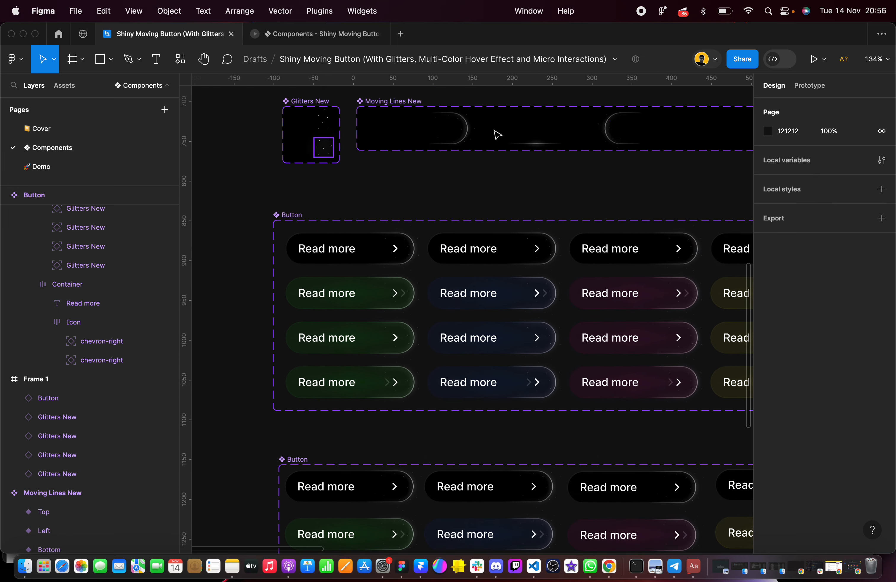
pyautogui.click(808, 88)
pyautogui.click(350, 337)
pyautogui.scroll(5, 344, 354)
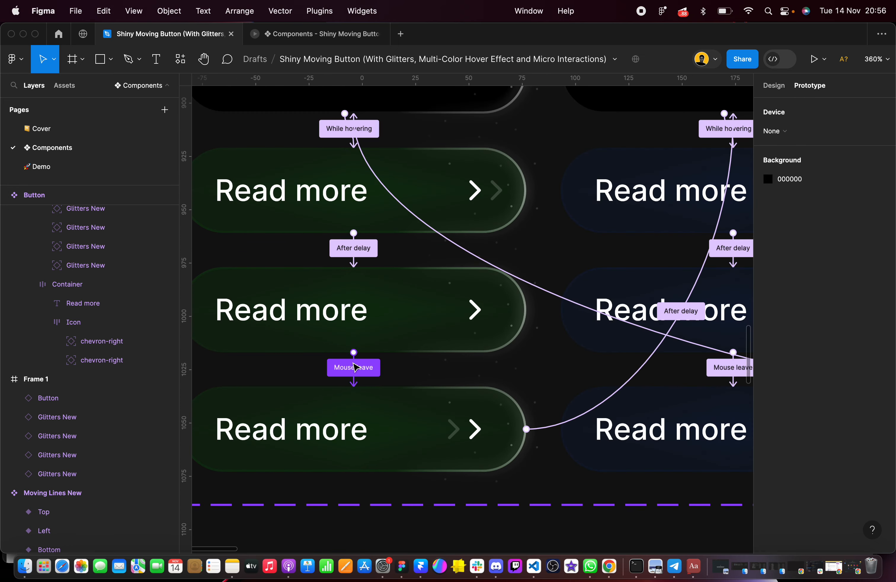
pyautogui.click(354, 369)
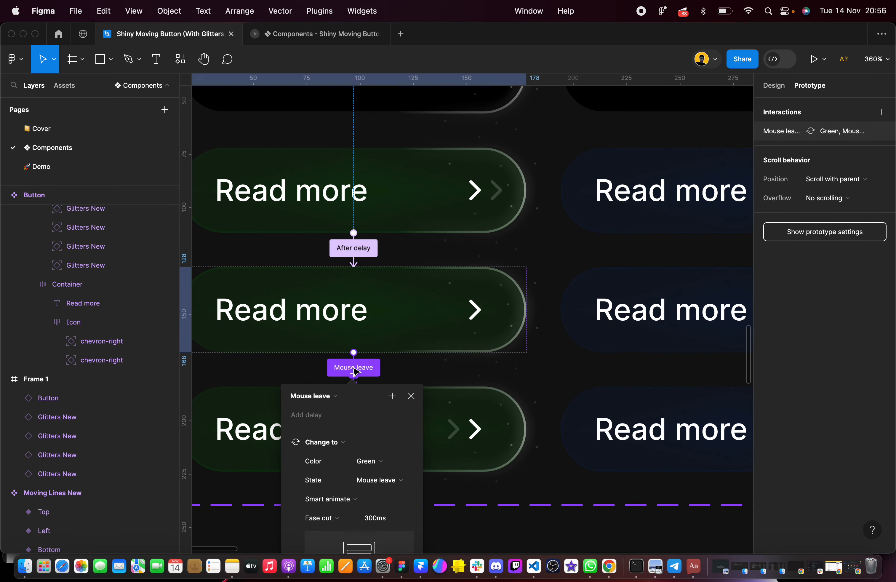
pyautogui.click(357, 252)
# Inspect the Mouse leave interaction settings of the green hover variant in the new Button set
pyautogui.scroll(-5, 446, 235)
pyautogui.scroll(-6, 446, 236)
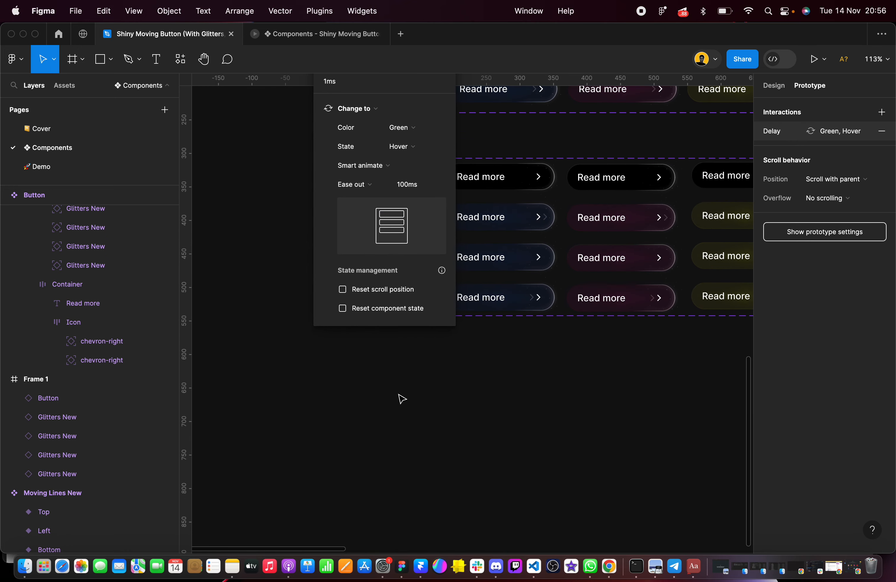
pyautogui.click(408, 412)
pyautogui.scroll(5, 383, 272)
pyautogui.click(384, 285)
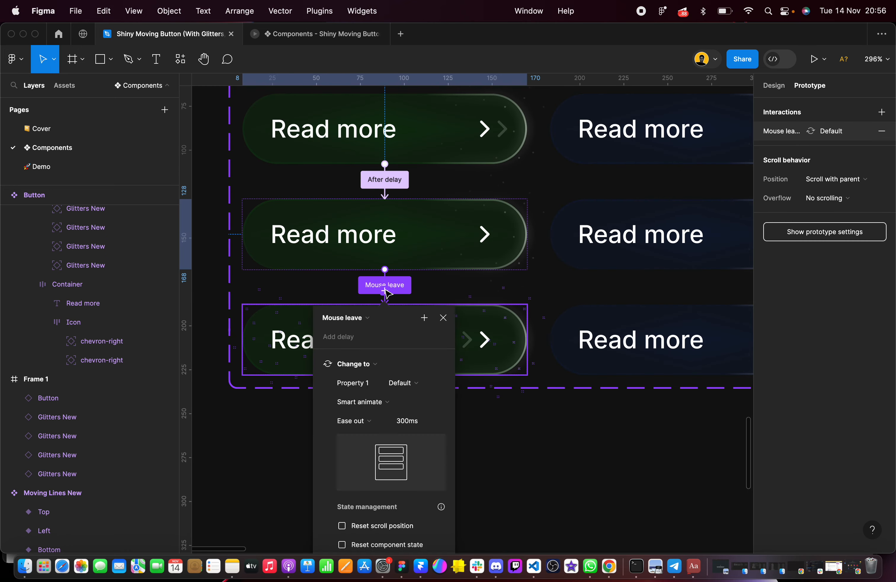
pyautogui.click(504, 440)
# Switch back to the design properties and select the old Button component set to examine its variant properties
pyautogui.scroll(-5, 504, 441)
pyautogui.scroll(5, 503, 441)
pyautogui.hscroll(5, 503, 441)
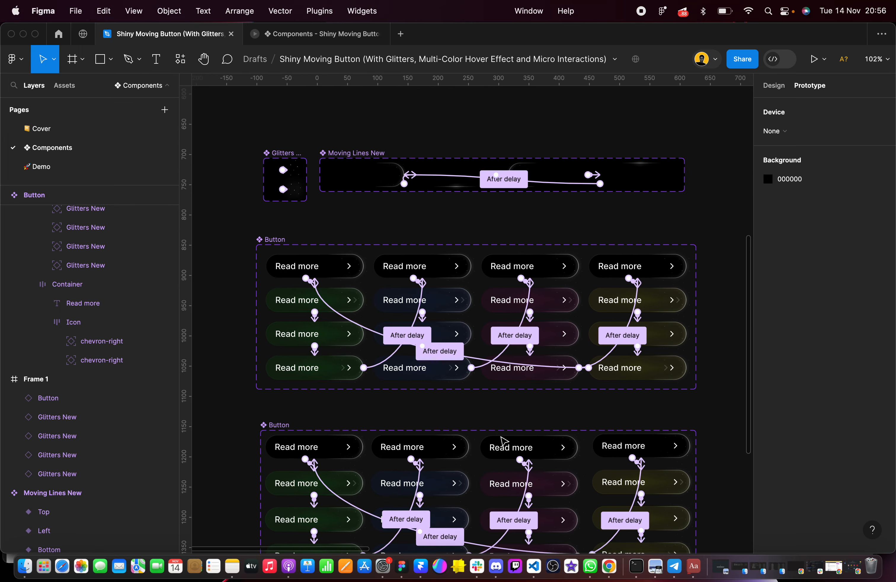
pyautogui.click(778, 87)
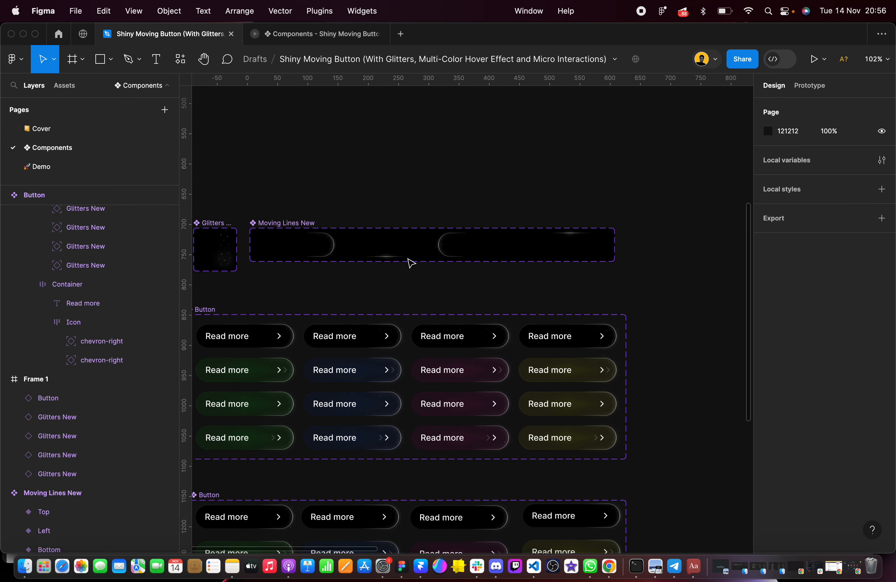
pyautogui.scroll(5, 366, 256)
pyautogui.scroll(-2, 366, 257)
pyautogui.hscroll(-2, 366, 256)
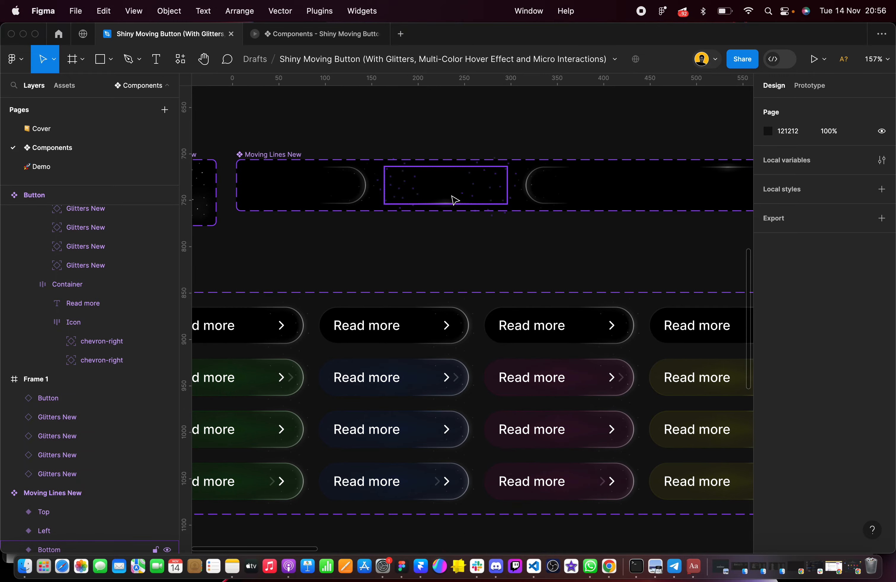
pyautogui.scroll(-5, 455, 201)
pyautogui.scroll(3, 455, 200)
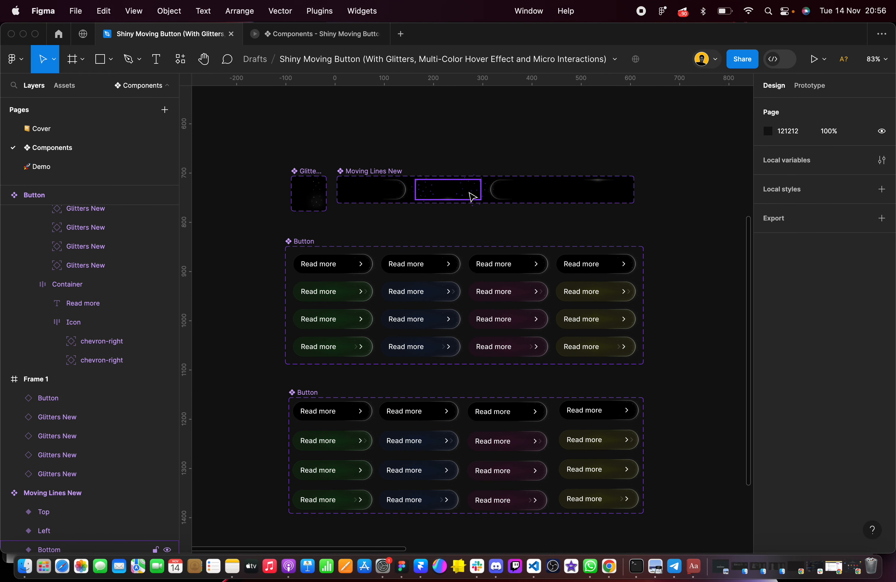
pyautogui.click(304, 244)
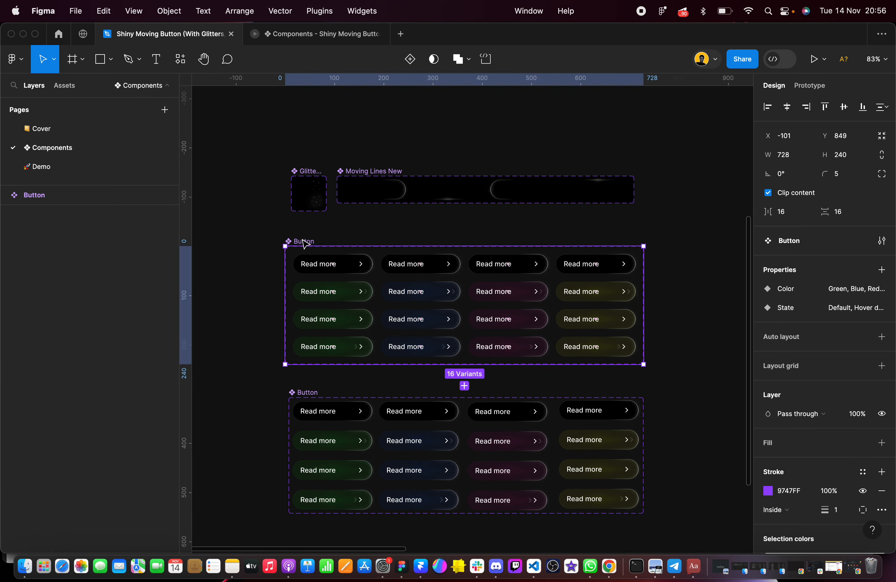
# Delete the old Button component set and move the remaining Button set up to just below the Moving Lines New set
pyautogui.scroll(-3, 301, 241)
pyautogui.press('Delete')
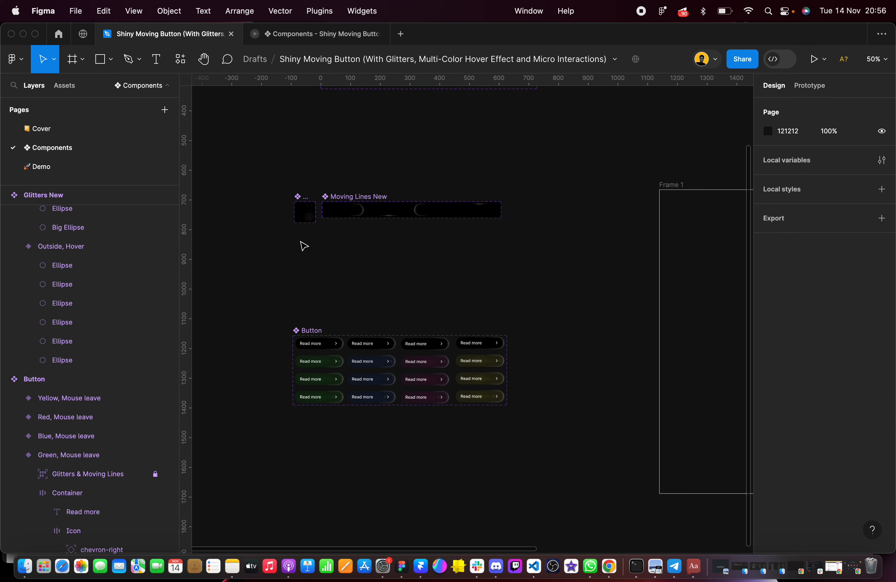
pyautogui.moveTo(309, 334); pyautogui.dragTo(311, 234)
# Examine the position and constraint settings of the ellipses in the Right variant of Moving Lines New, one after another
pyautogui.scroll(5, 380, 213)
pyautogui.click(500, 221)
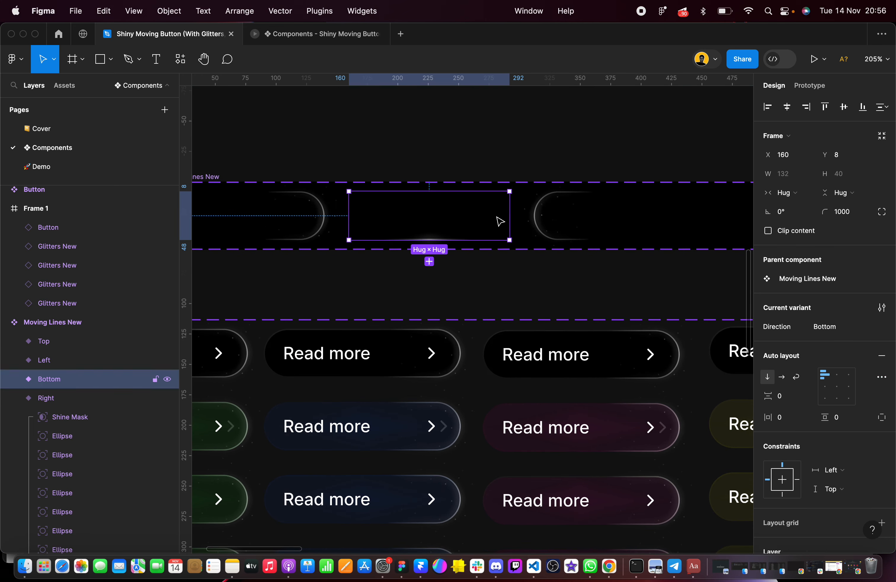
pyautogui.scroll(5, 474, 190)
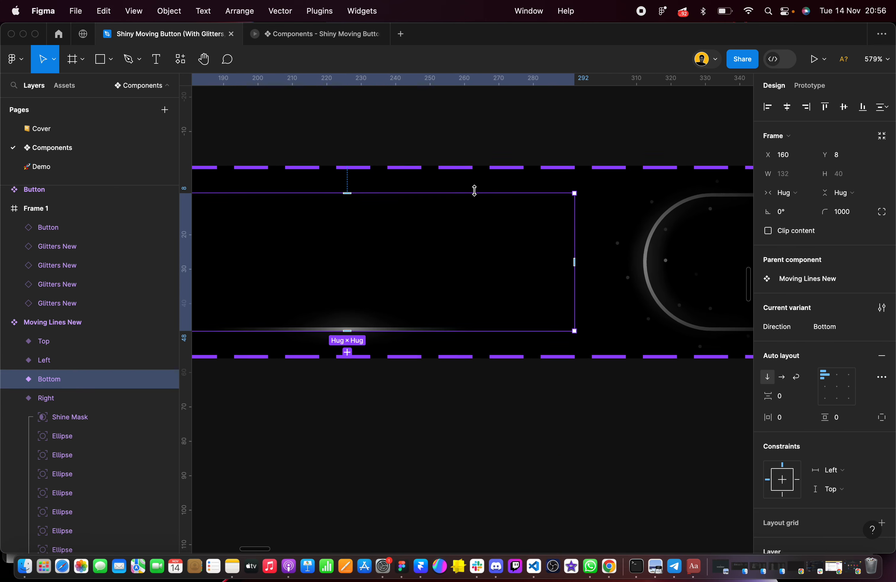
pyautogui.scroll(-2, 37, 430)
pyautogui.click(85, 384)
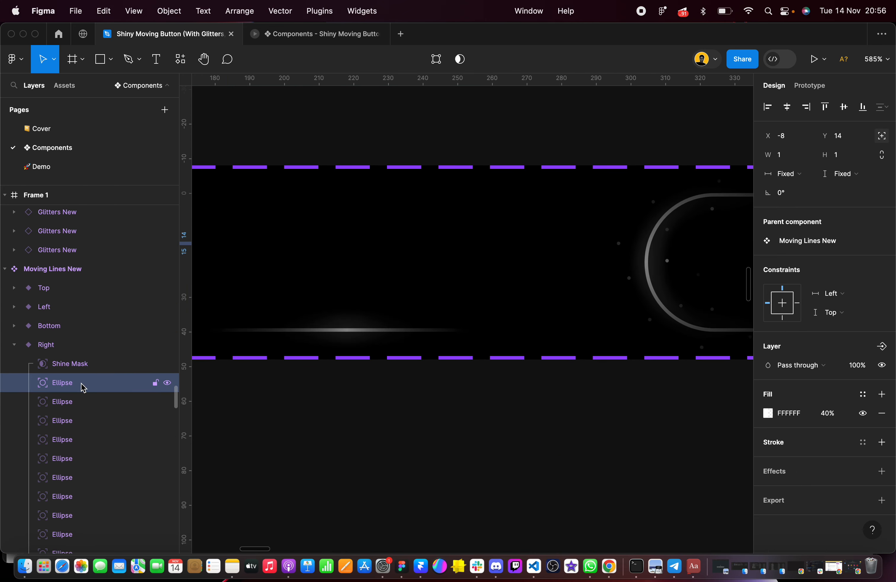
pyautogui.scroll(-1, 84, 388)
pyautogui.click(76, 367)
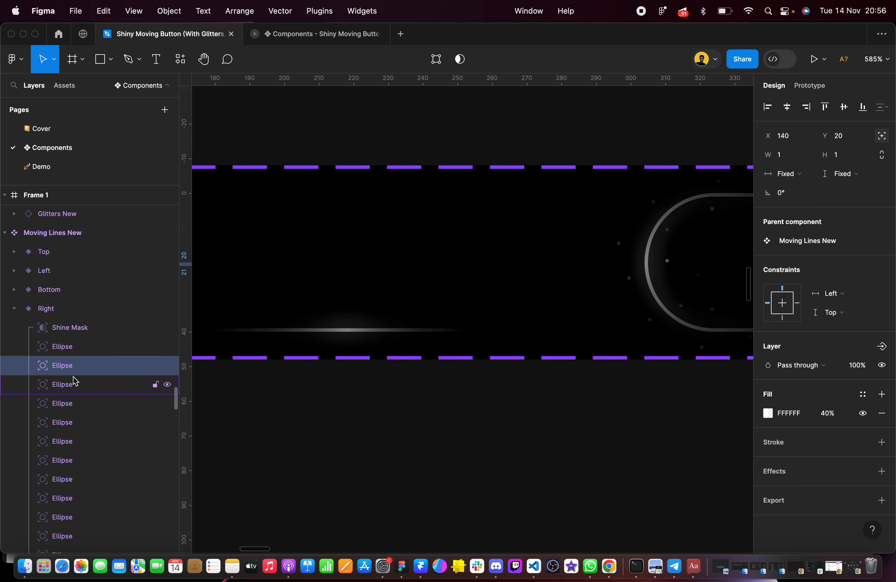
pyautogui.click(72, 385)
pyautogui.click(74, 402)
pyautogui.click(75, 423)
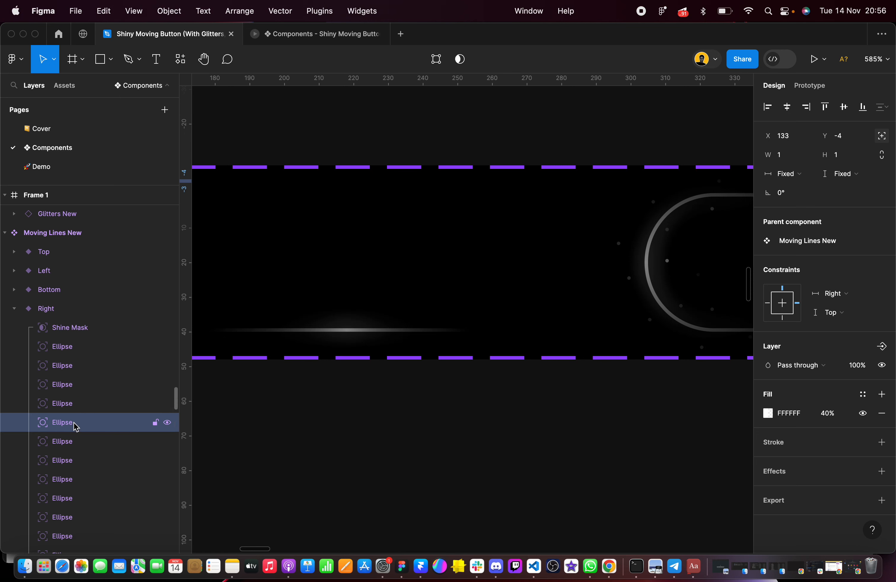
pyautogui.scroll(-1, 75, 427)
pyautogui.scroll(-1, 75, 426)
pyautogui.click(72, 397)
pyautogui.click(73, 416)
pyautogui.click(74, 433)
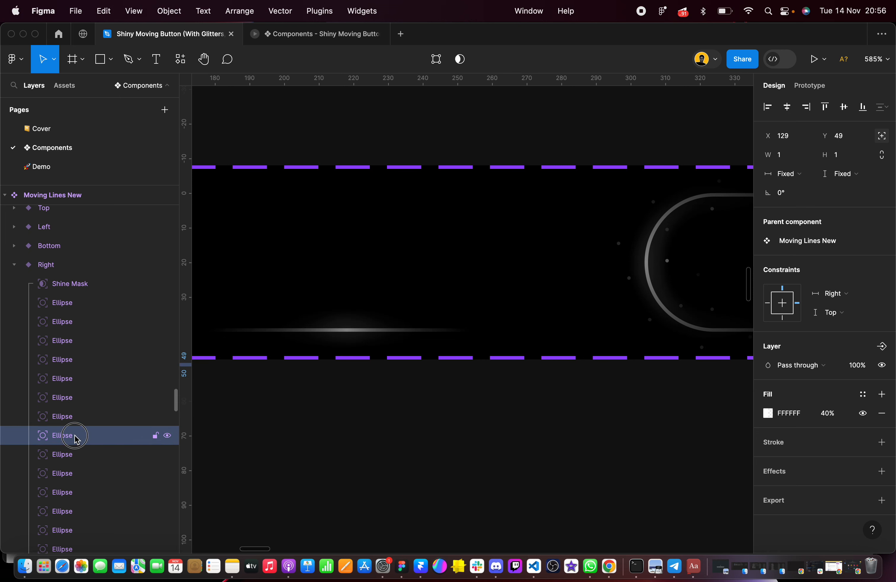
pyautogui.scroll(-2, 75, 436)
pyautogui.click(74, 410)
pyautogui.click(74, 425)
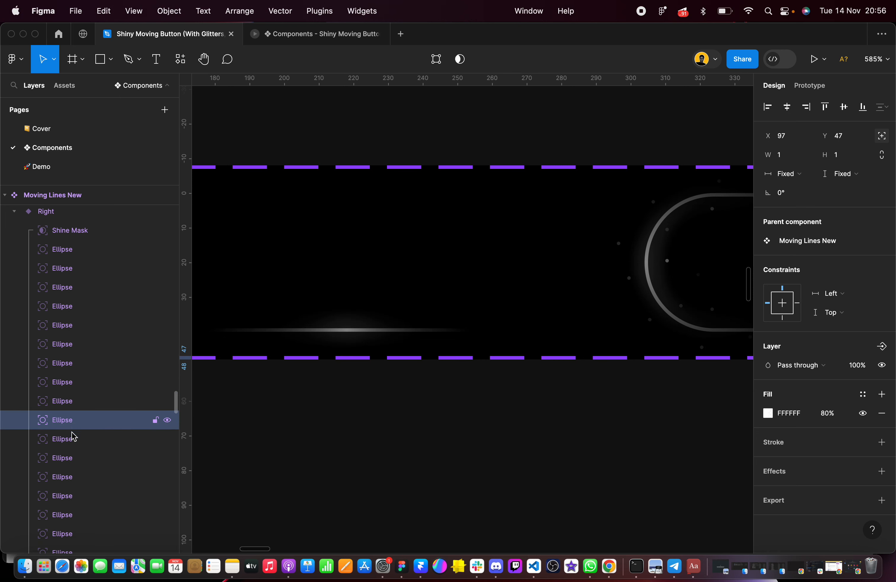
pyautogui.click(75, 443)
pyautogui.scroll(-1, 76, 465)
pyautogui.scroll(-1, 74, 460)
pyautogui.click(76, 403)
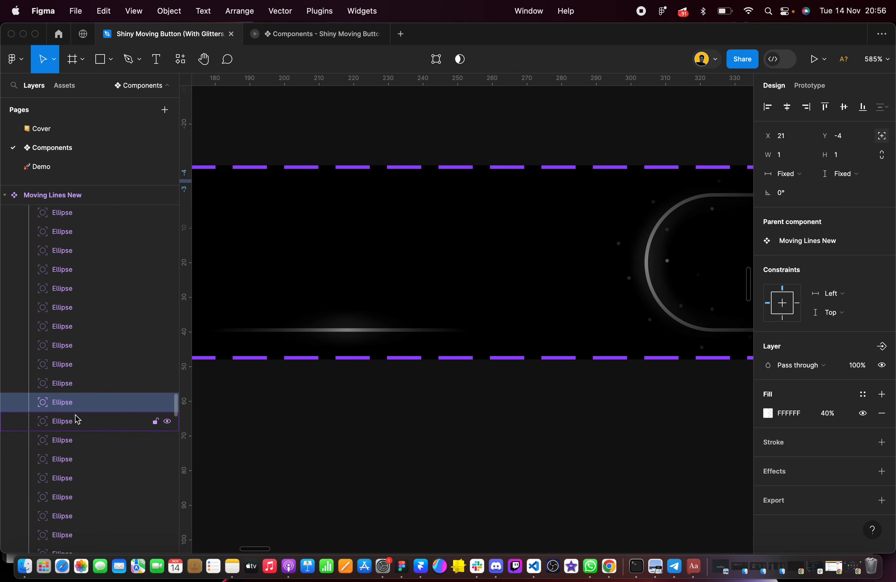
pyautogui.click(76, 421)
pyautogui.click(76, 436)
pyautogui.scroll(-1, 76, 435)
pyautogui.click(74, 416)
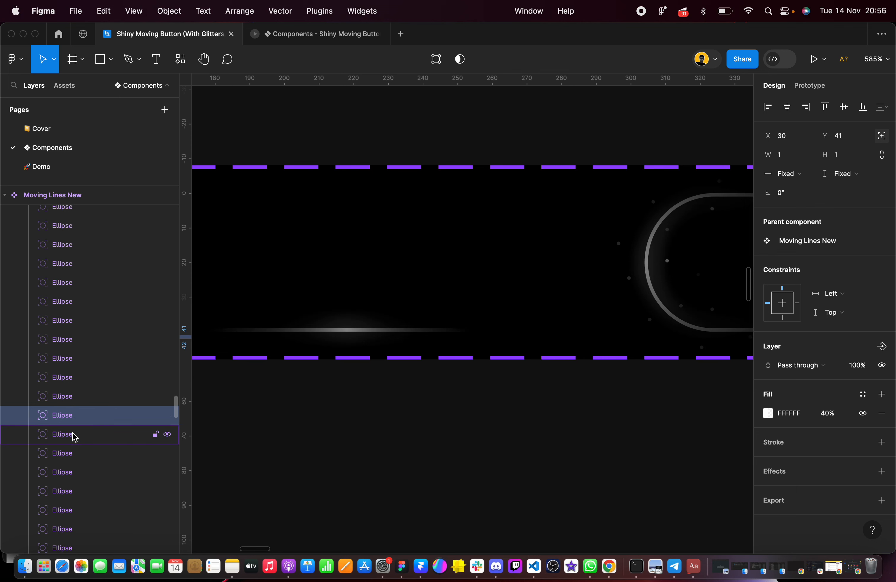
pyautogui.click(75, 438)
pyautogui.click(77, 461)
pyautogui.scroll(-1, 78, 461)
pyautogui.scroll(-1, 77, 461)
pyautogui.click(72, 428)
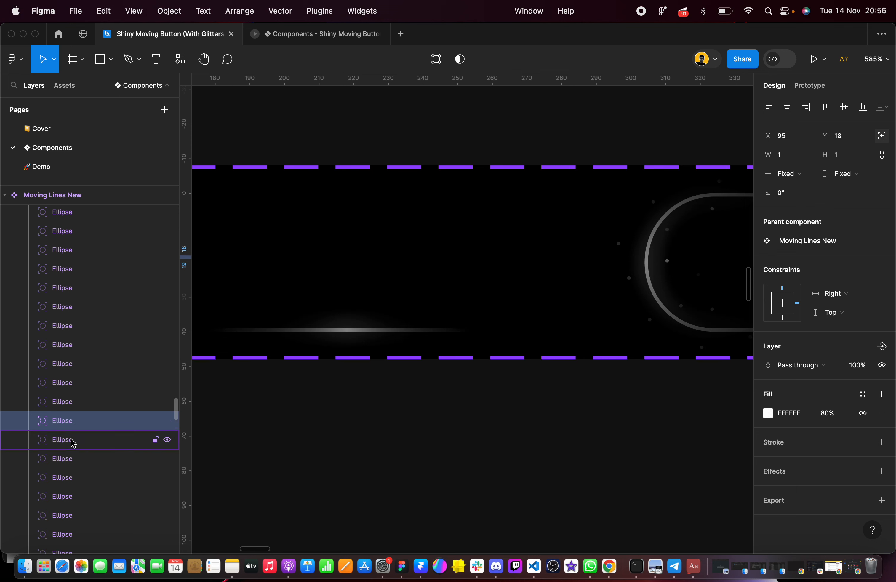
pyautogui.click(75, 440)
pyautogui.click(75, 462)
pyautogui.scroll(-5, 76, 465)
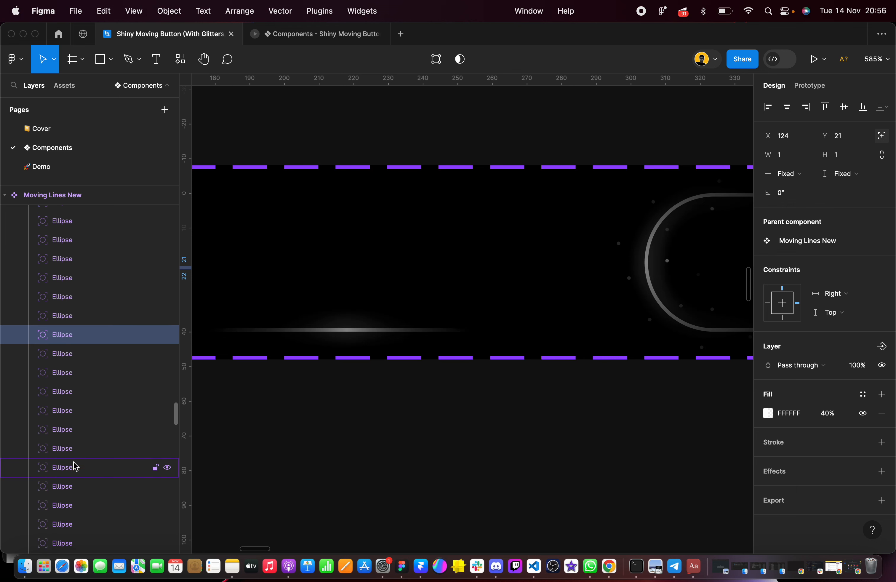
pyautogui.click(71, 253)
pyautogui.click(74, 269)
pyautogui.click(73, 287)
pyautogui.click(74, 306)
pyautogui.click(76, 326)
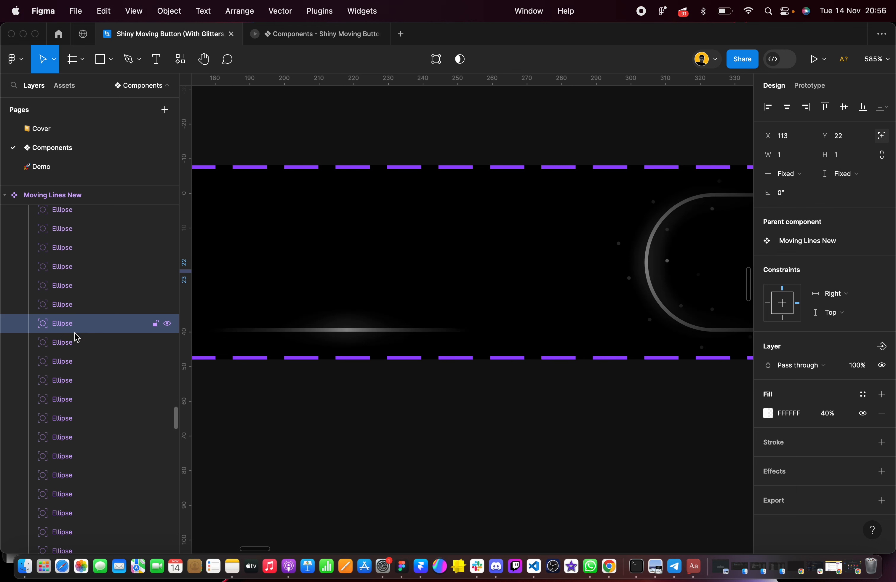
pyautogui.click(86, 361)
pyautogui.scroll(-3, 398, 362)
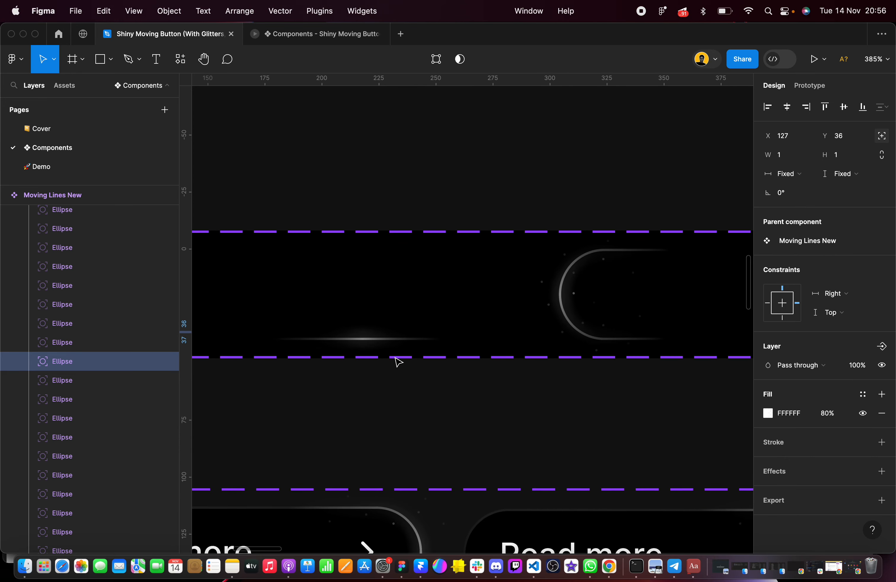
# Expand the Bottom variant of Moving Lines New and set its second ellipse's horizontal constraint to Right
pyautogui.hscroll(-3, 435, 310)
pyautogui.scroll(-2, 435, 310)
pyautogui.click(474, 267)
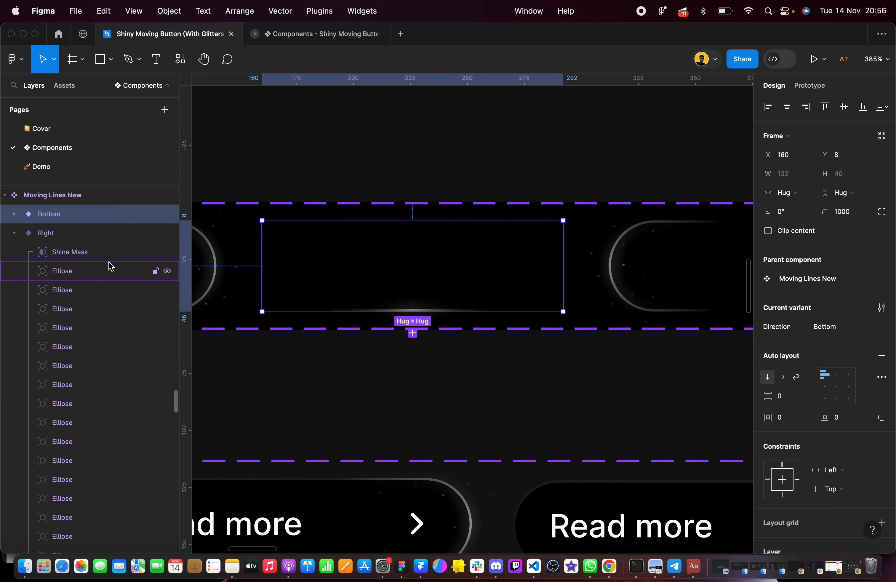
pyautogui.click(14, 232)
pyautogui.click(14, 214)
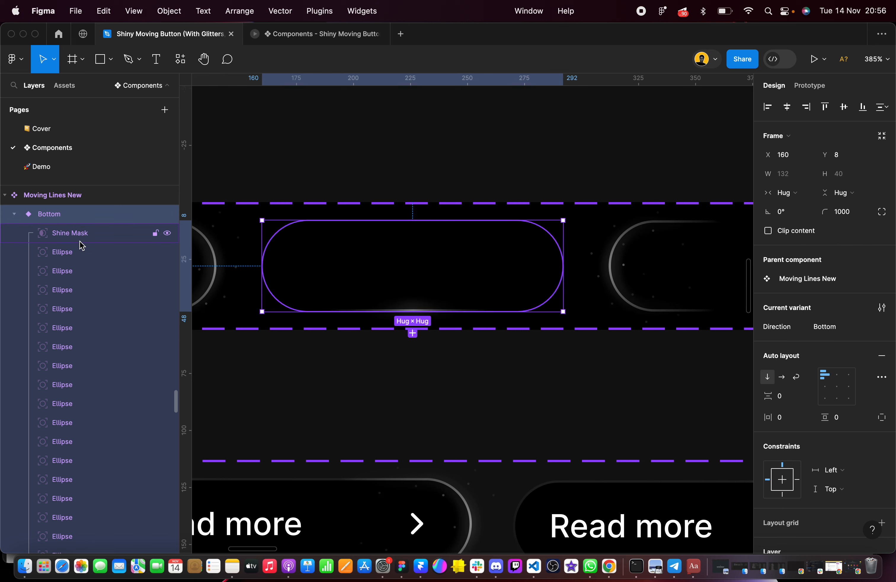
pyautogui.click(74, 275)
pyautogui.click(829, 294)
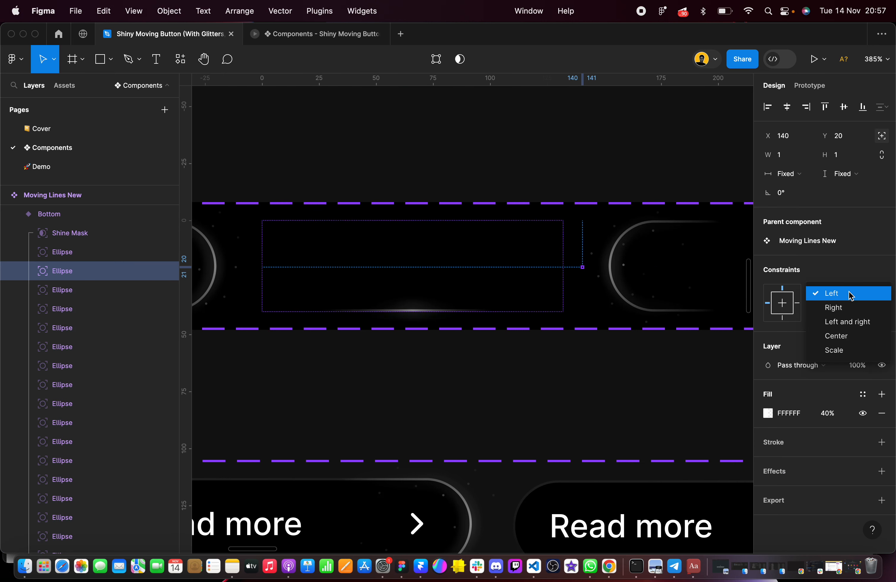
pyautogui.click(821, 306)
# Set the horizontal constraint of the third and fourth ellipses in the Bottom variant to Right
pyautogui.click(62, 292)
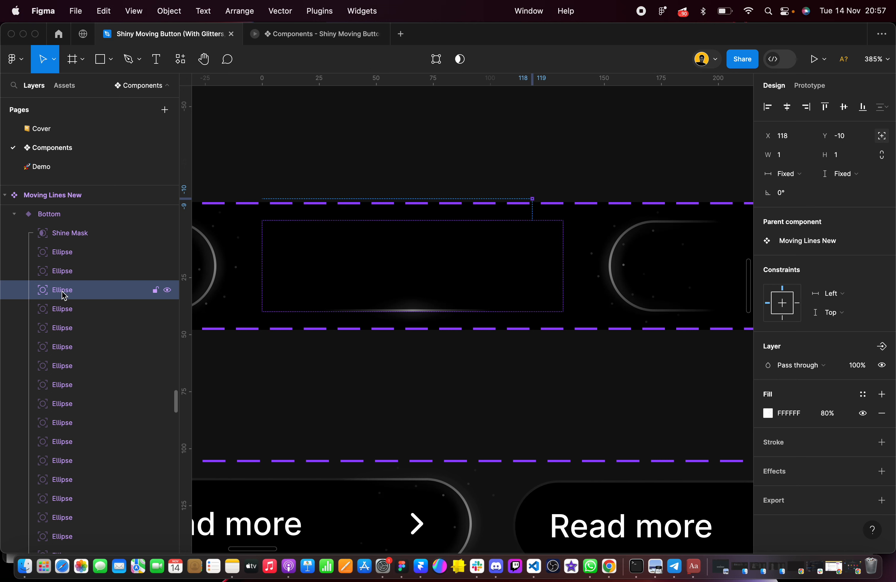
pyautogui.click(830, 293)
pyautogui.click(832, 308)
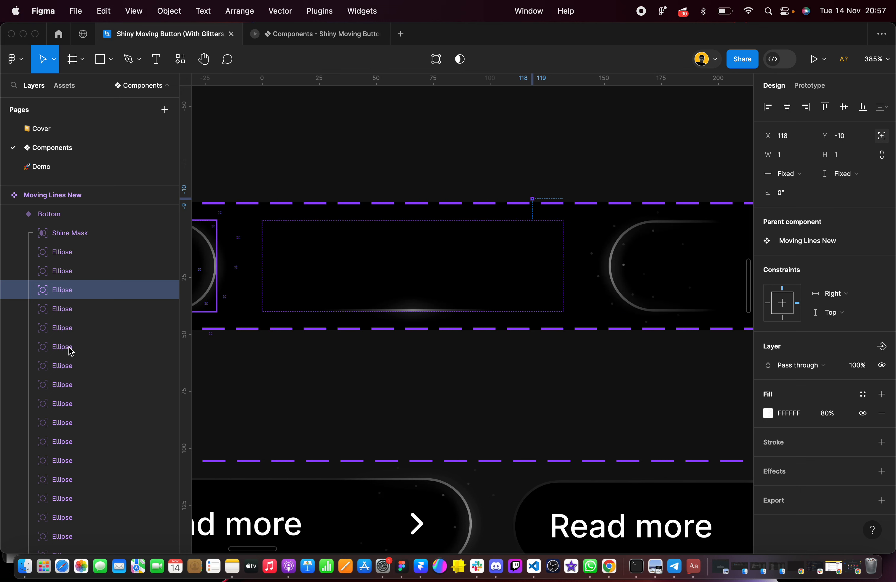
pyautogui.click(70, 316)
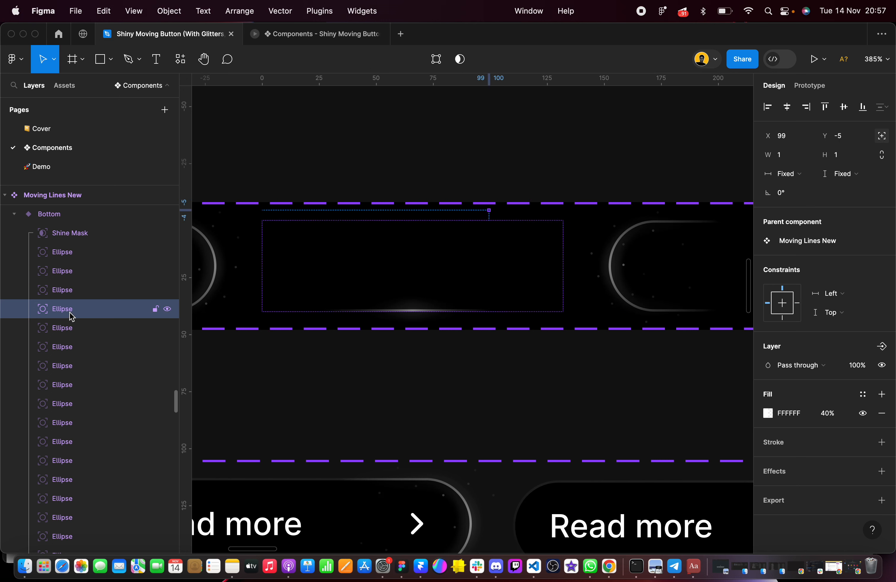
pyautogui.click(851, 296)
pyautogui.click(846, 307)
# Set the horizontal constraint of the fifth and sixth ellipses in the Bottom variant to Right
pyautogui.click(108, 328)
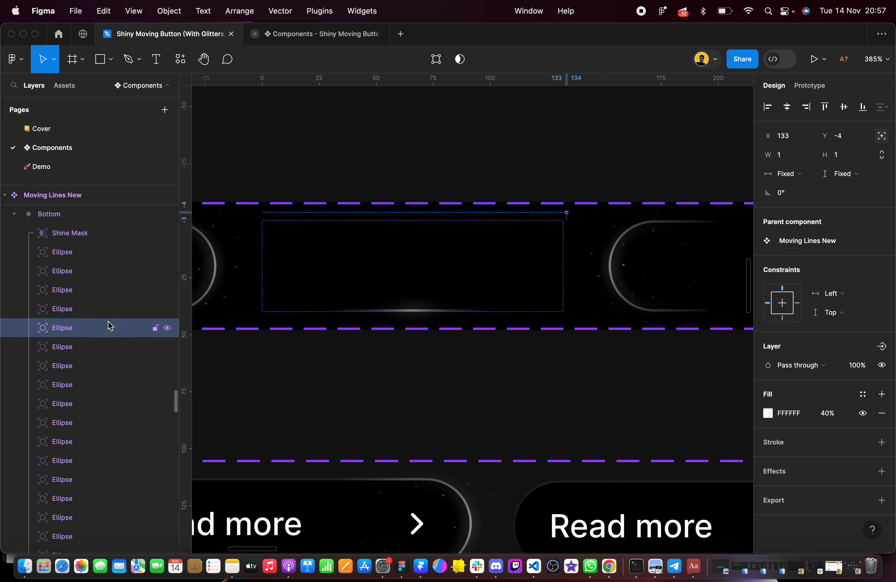
pyautogui.click(864, 294)
pyautogui.click(792, 307)
pyautogui.click(74, 347)
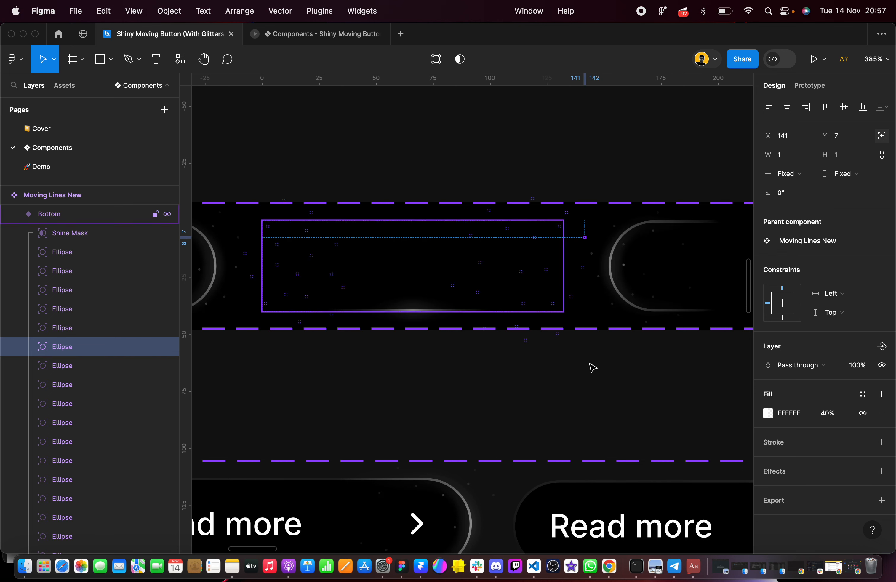
pyautogui.click(860, 293)
pyautogui.click(847, 307)
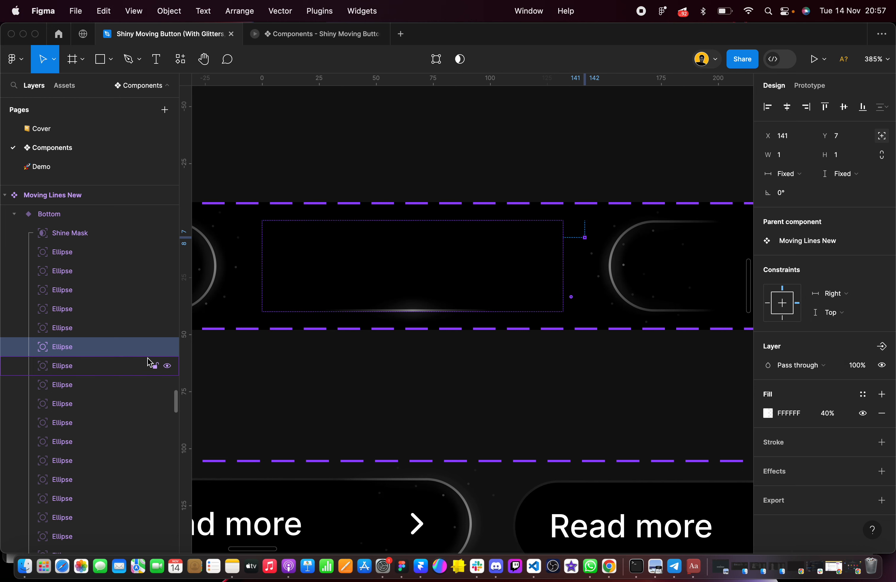
# Set the horizontal constraint of the seventh and eighth ellipses in the Bottom variant to Right
pyautogui.click(56, 365)
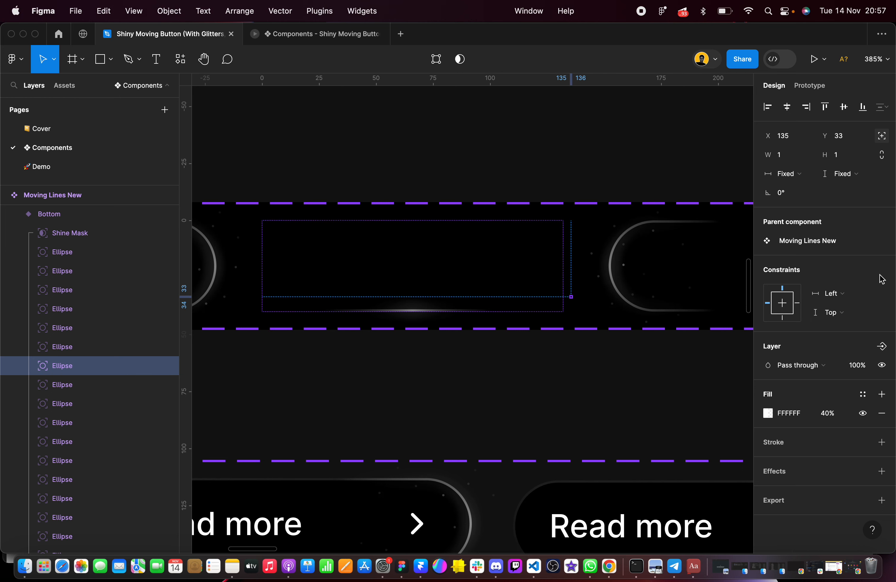
pyautogui.click(842, 294)
pyautogui.click(827, 307)
pyautogui.click(129, 384)
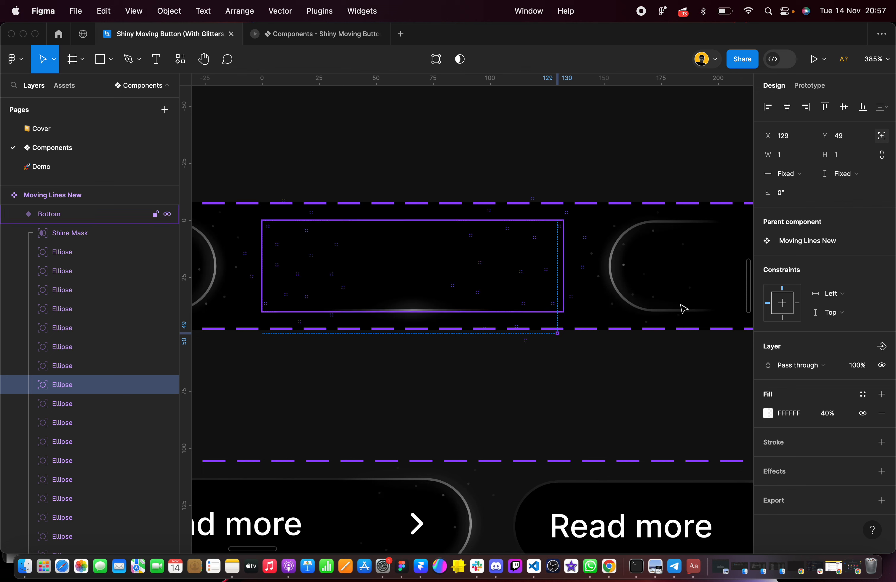
pyautogui.click(831, 294)
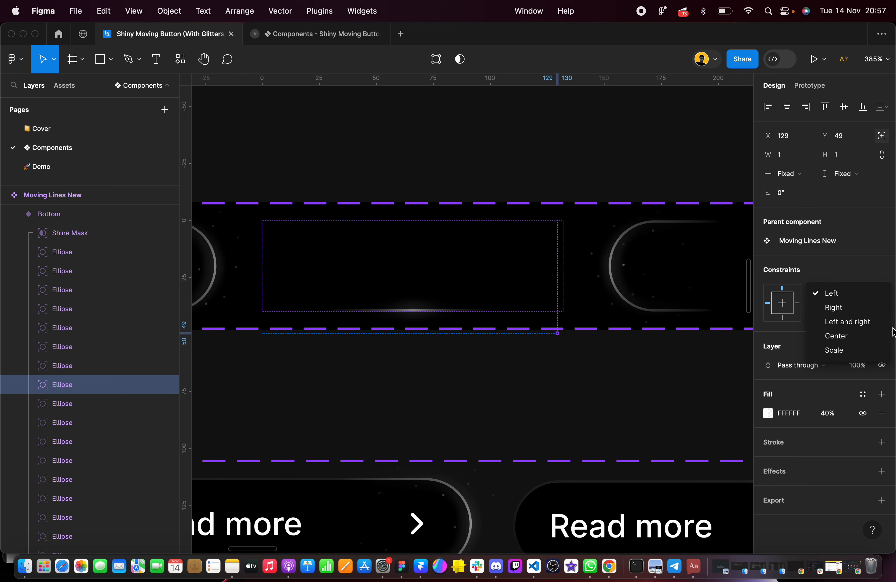
pyautogui.click(856, 307)
# Set the horizontal constraint of the ninth, tenth and eleventh ellipses in the Bottom variant to Right
pyautogui.scroll(3, 448, 353)
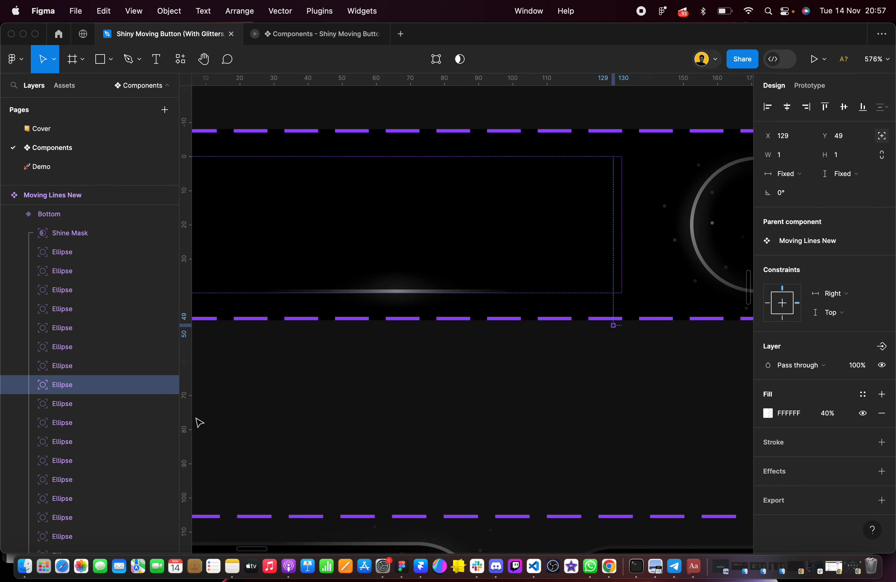
pyautogui.click(112, 404)
pyautogui.click(830, 294)
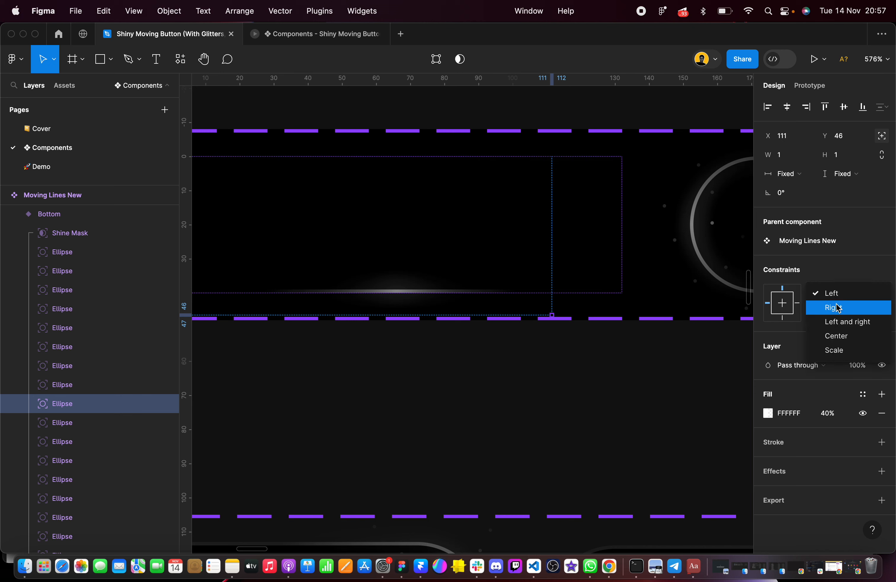
pyautogui.click(837, 307)
pyautogui.click(75, 420)
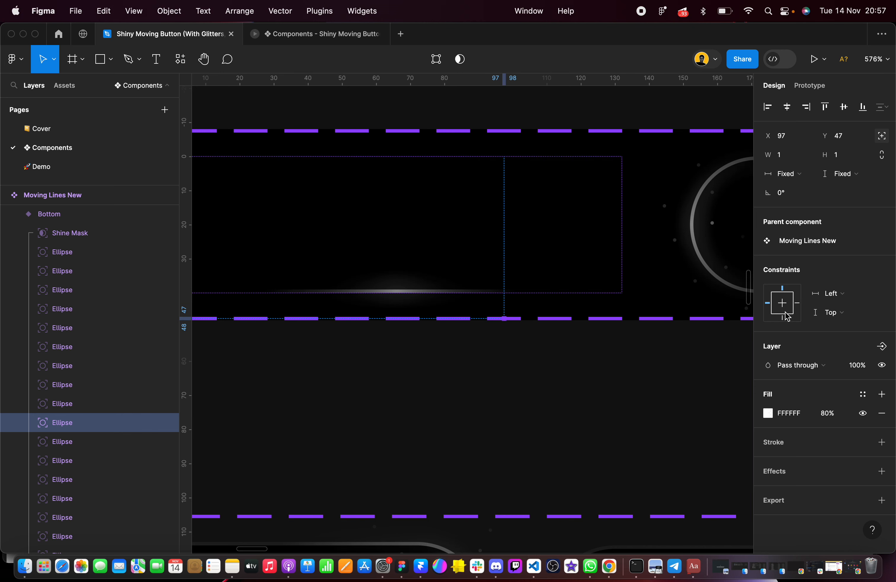
pyautogui.click(844, 296)
pyautogui.click(833, 309)
pyautogui.scroll(-3, 86, 417)
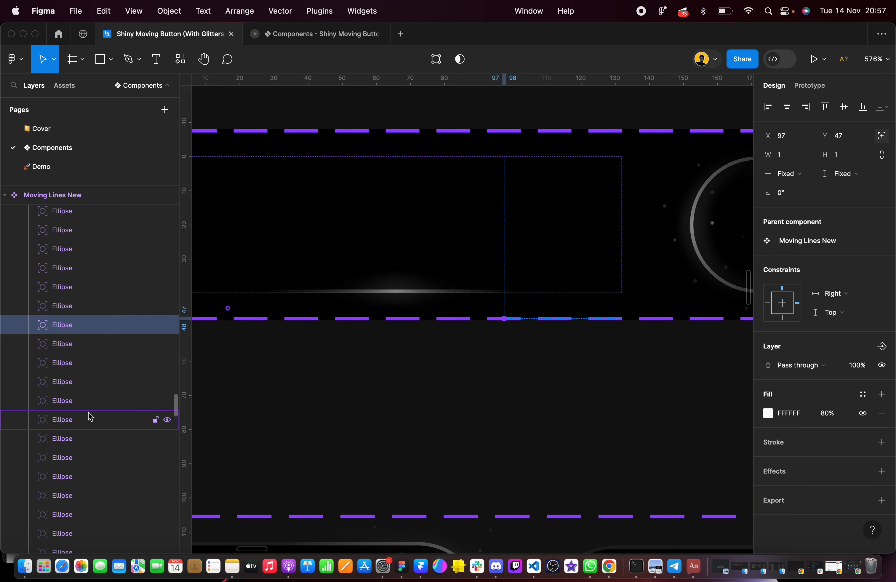
pyautogui.click(86, 344)
pyautogui.click(850, 298)
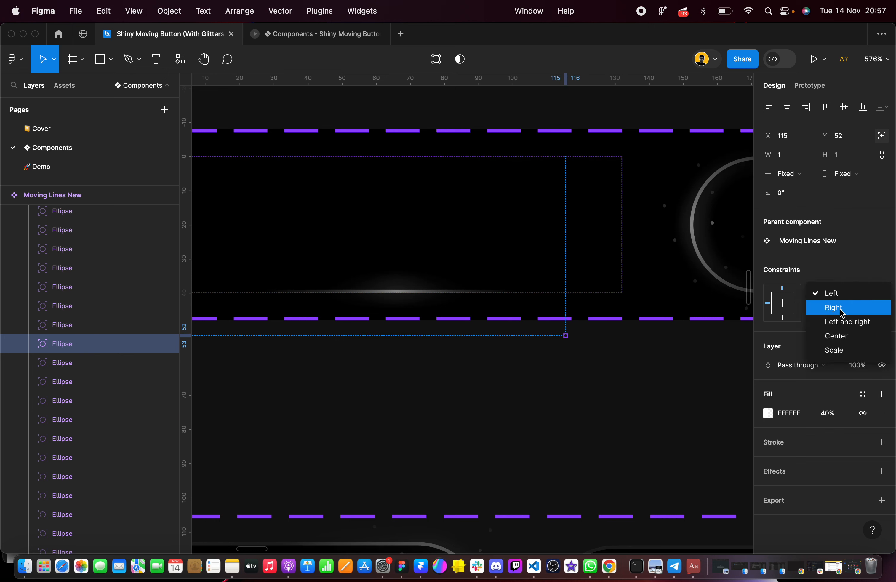
pyautogui.click(832, 308)
# Examine the next ellipses in the Bottom variant one by one to see which of them sit near its right edge
pyautogui.click(76, 363)
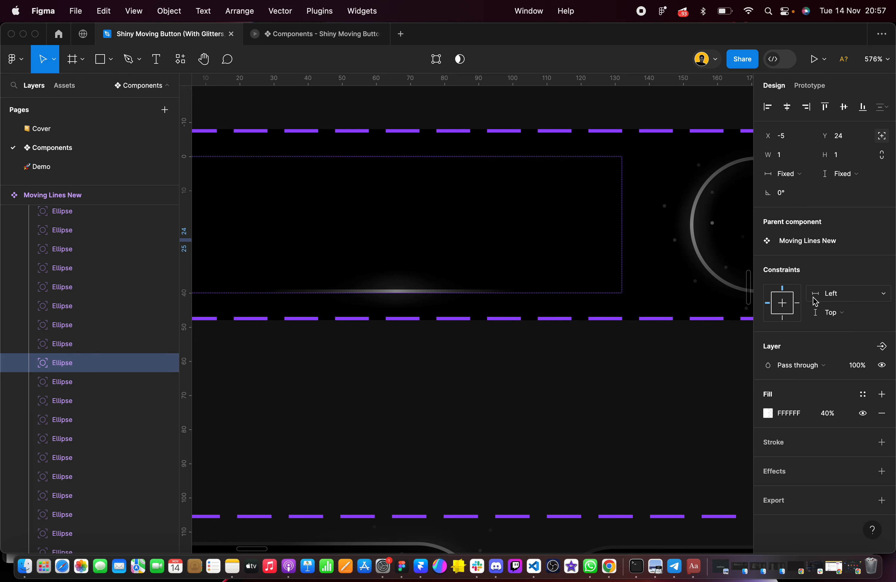
pyautogui.scroll(-5, 574, 359)
pyautogui.scroll(3, 573, 359)
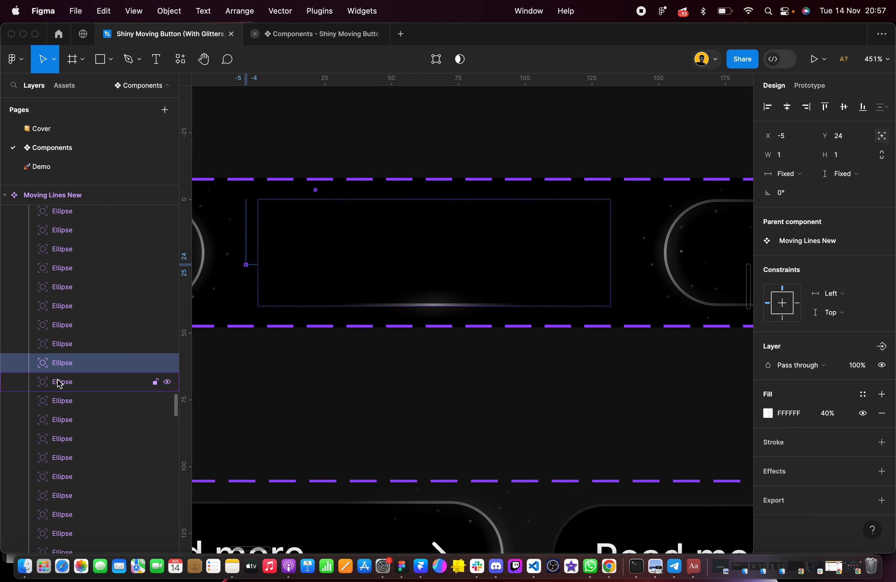
pyautogui.click(69, 347)
pyautogui.click(76, 388)
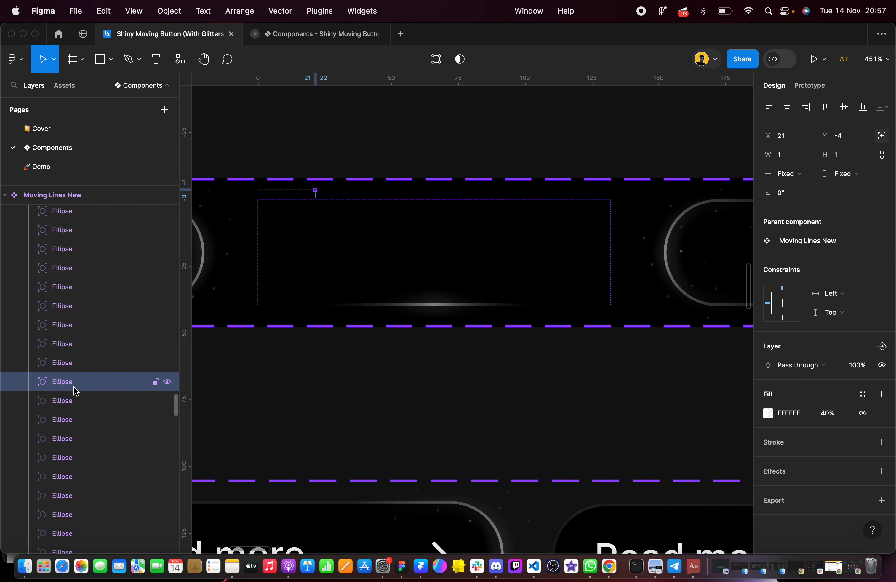
pyautogui.click(73, 403)
pyautogui.click(72, 420)
pyautogui.scroll(-1, 72, 420)
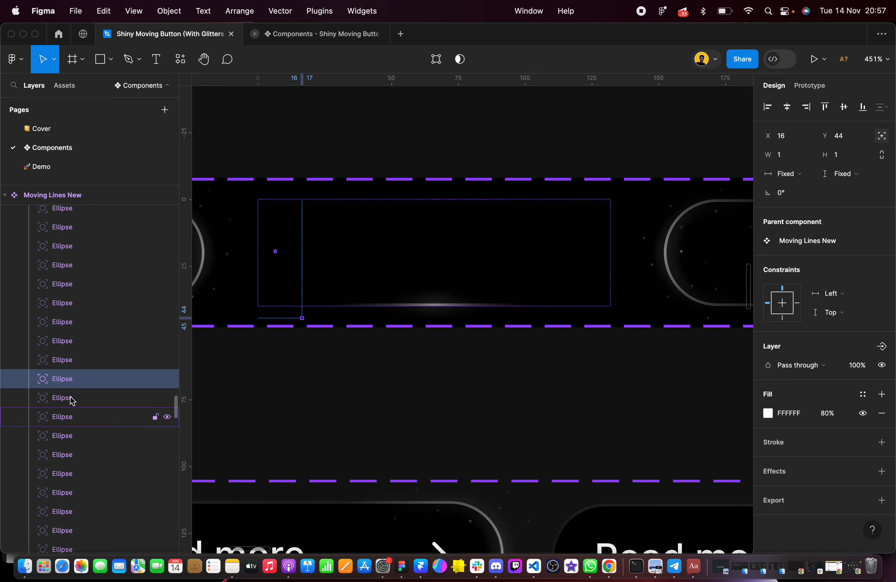
pyautogui.click(70, 397)
pyautogui.click(70, 419)
pyautogui.click(71, 438)
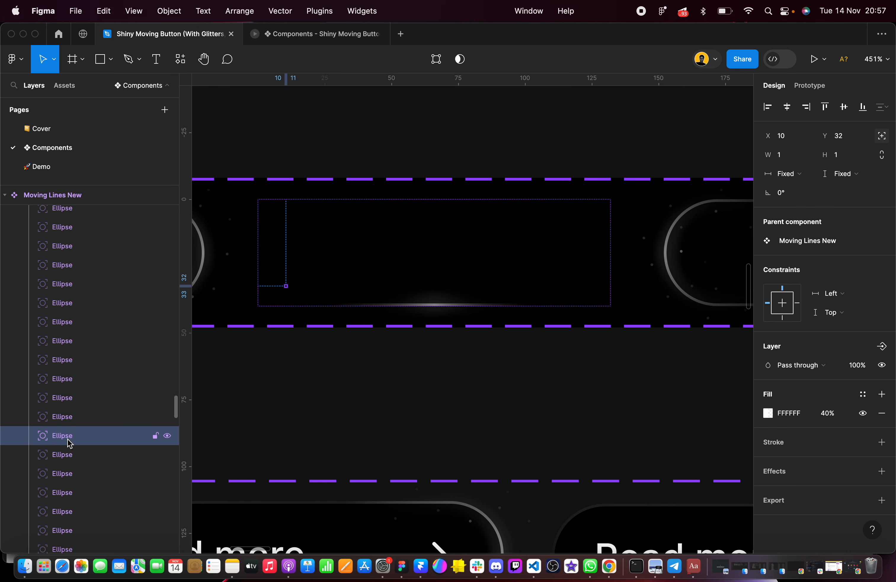
# Set the horizontal constraint of the Bottom variant's ellipses at X 95, Y 18 and X 94, Y 31 to Right
pyautogui.click(72, 456)
pyautogui.scroll(-2, 72, 464)
pyautogui.click(830, 293)
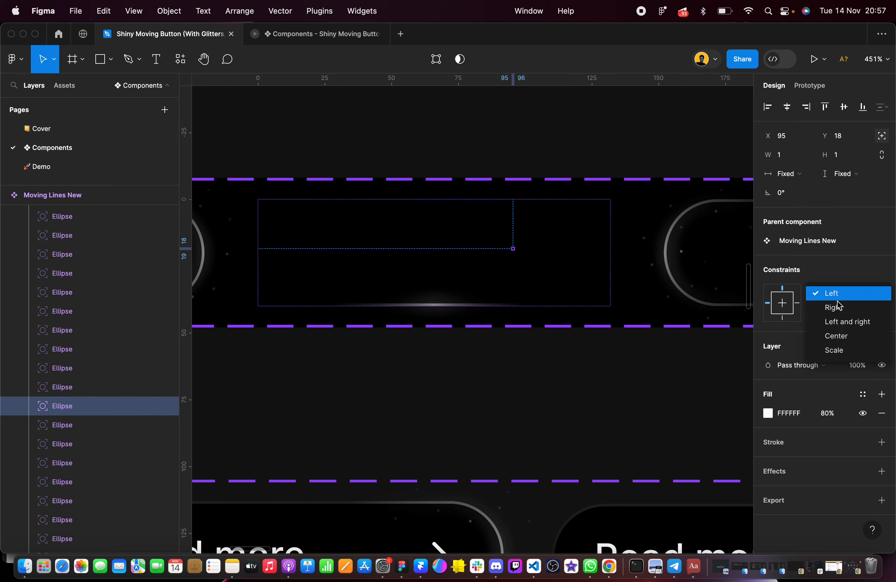
pyautogui.click(838, 321)
pyautogui.click(100, 425)
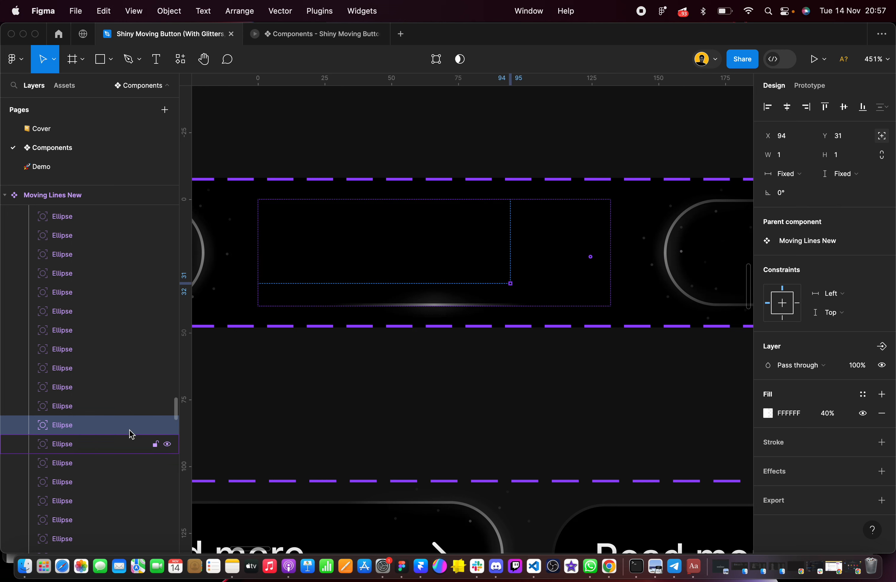
pyautogui.click(827, 296)
pyautogui.click(831, 304)
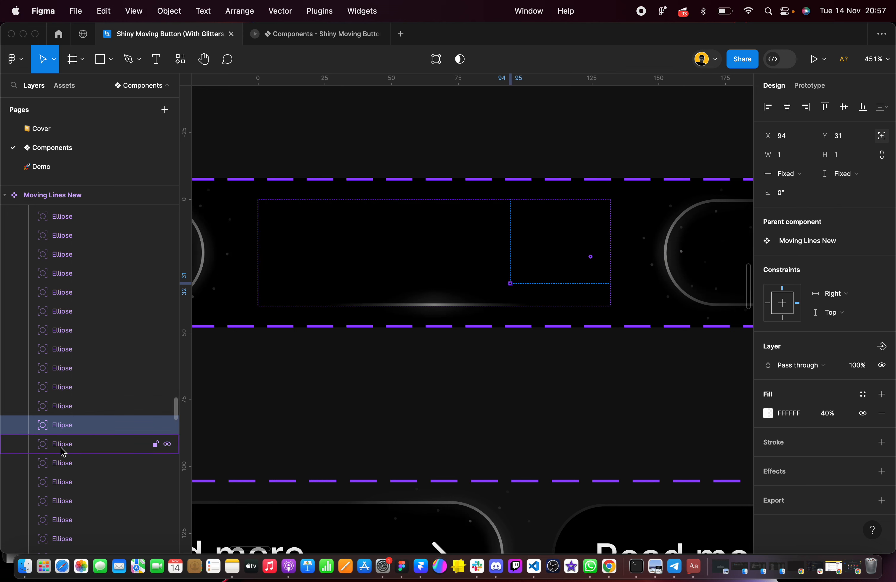
# Set the horizontal constraint of the Bottom variant's ellipses at X 124, Y 21 and X 91, Y 6 to Right
pyautogui.scroll(-2, 67, 415)
pyautogui.click(68, 377)
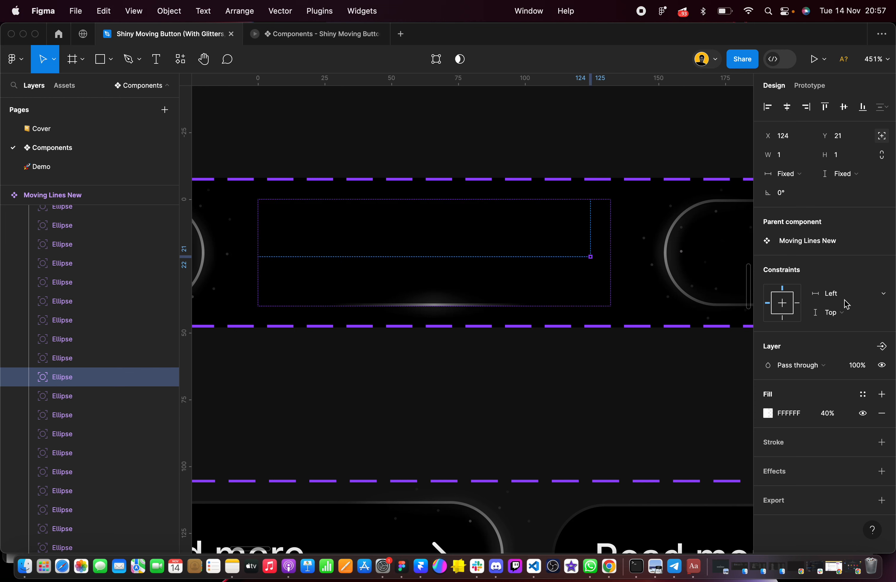
pyautogui.click(835, 295)
pyautogui.click(837, 308)
pyautogui.click(106, 396)
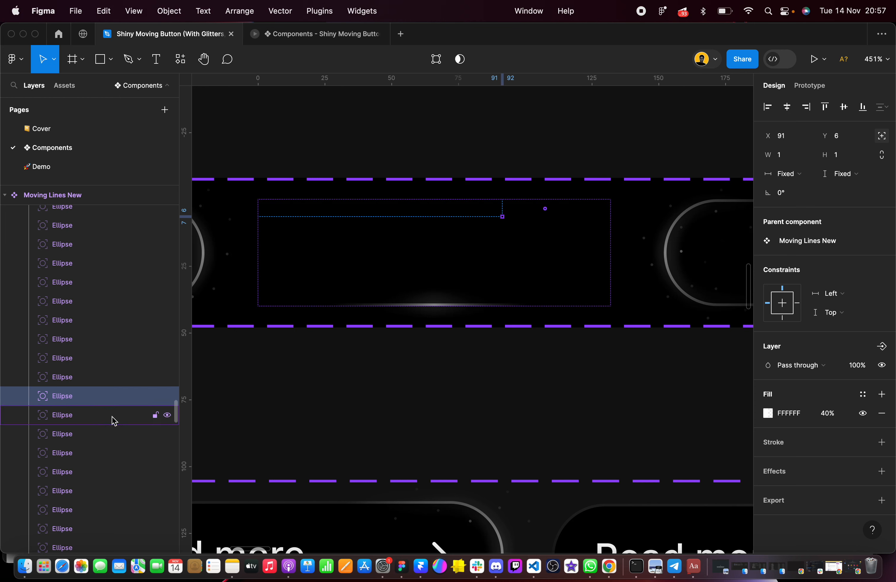
pyautogui.click(853, 298)
pyautogui.click(839, 307)
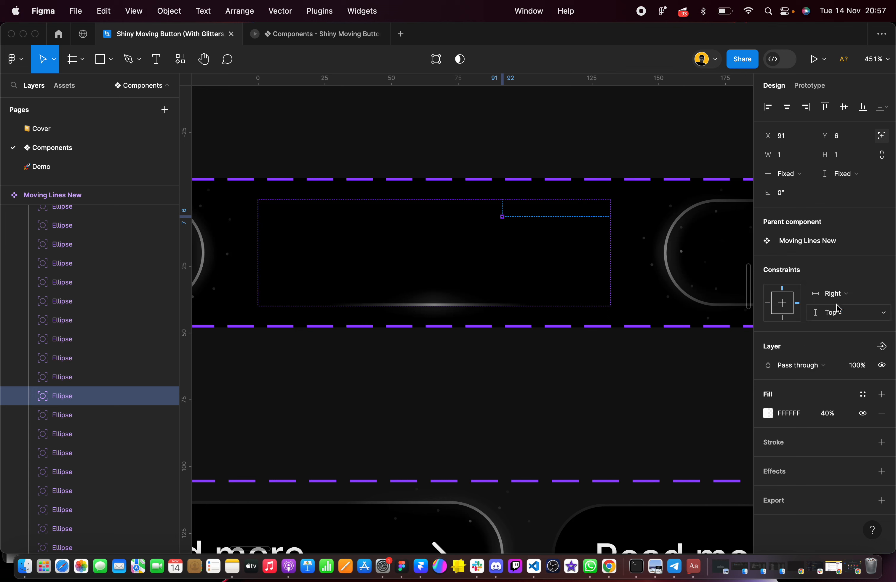
# Set the horizontal constraint of the Bottom variant's ellipses at X 107, Y 3 and X 119, Y 7 to Right
pyautogui.click(61, 420)
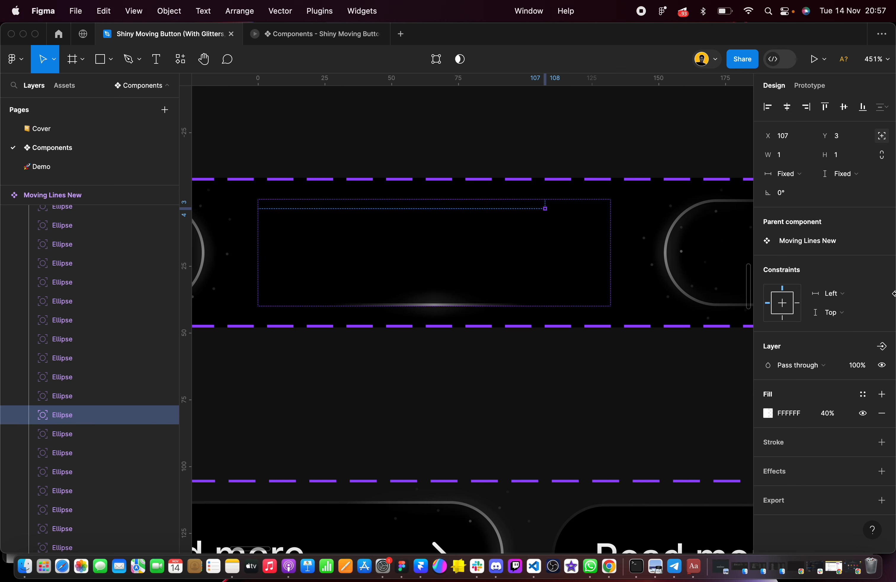
pyautogui.click(858, 299)
pyautogui.click(857, 304)
pyautogui.scroll(-5, 144, 410)
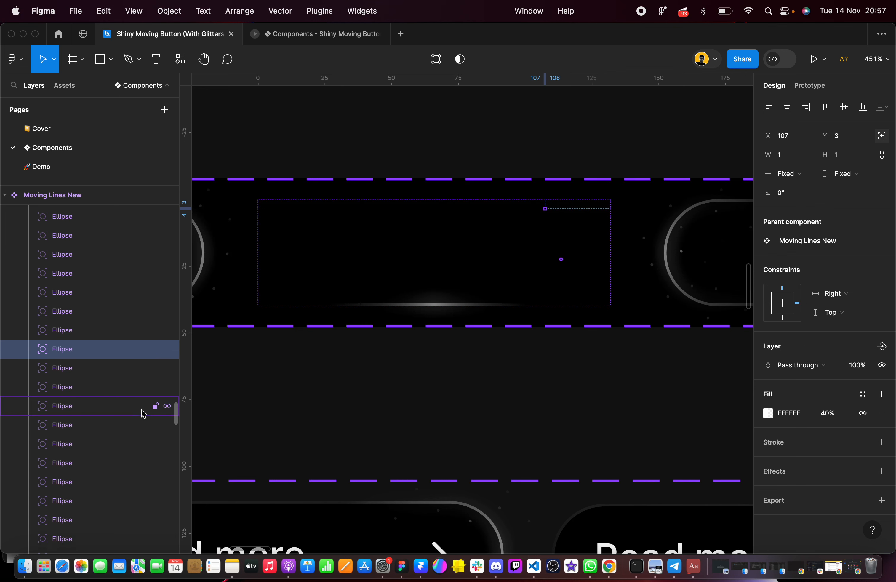
pyautogui.click(75, 338)
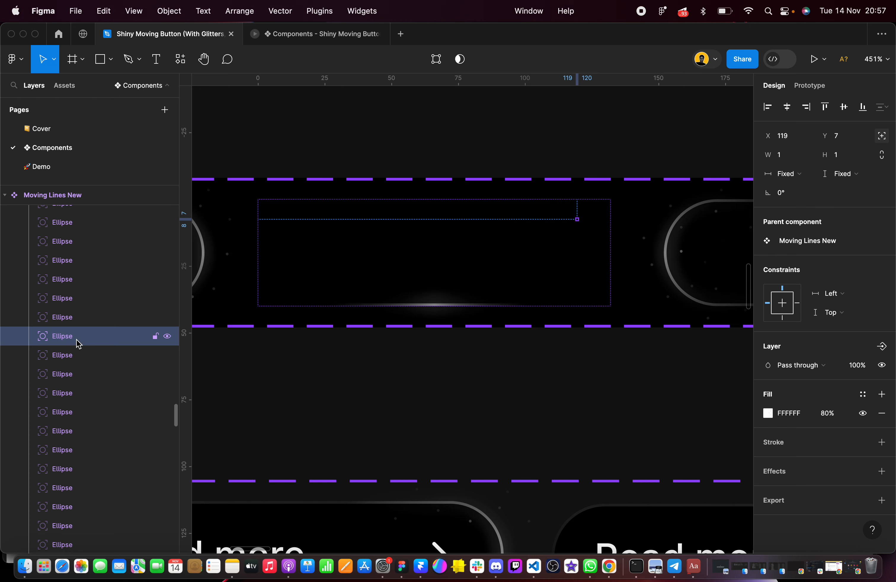
pyautogui.click(845, 293)
pyautogui.click(842, 306)
# Set the horizontal constraint of the Bottom variant's ellipses at X 130, Y 2 and X 113, Y 22 to Right
pyautogui.click(110, 358)
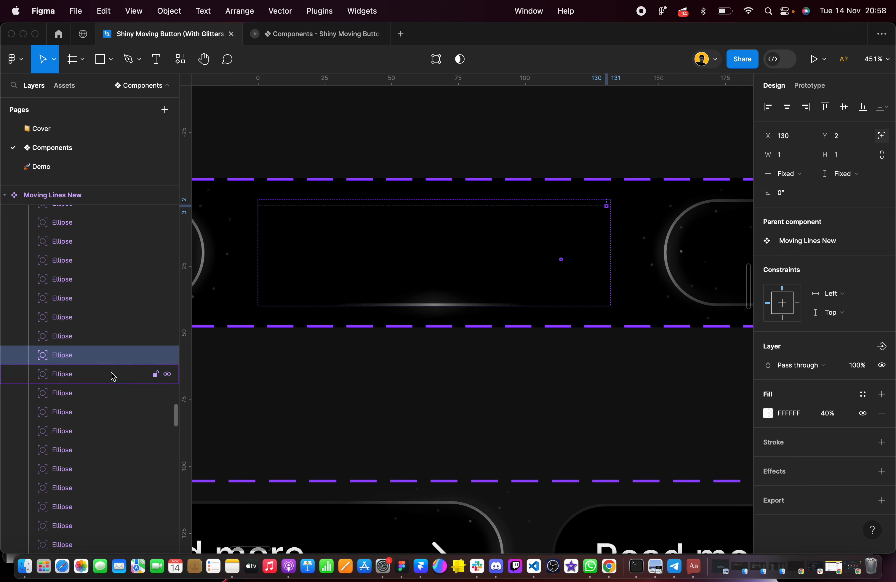
pyautogui.click(842, 292)
pyautogui.click(841, 305)
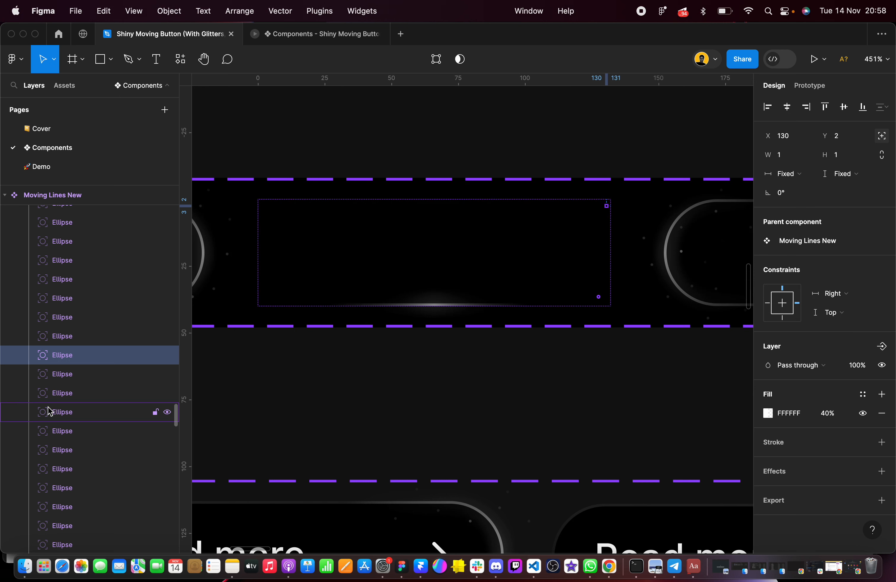
pyautogui.click(59, 378)
pyautogui.click(855, 300)
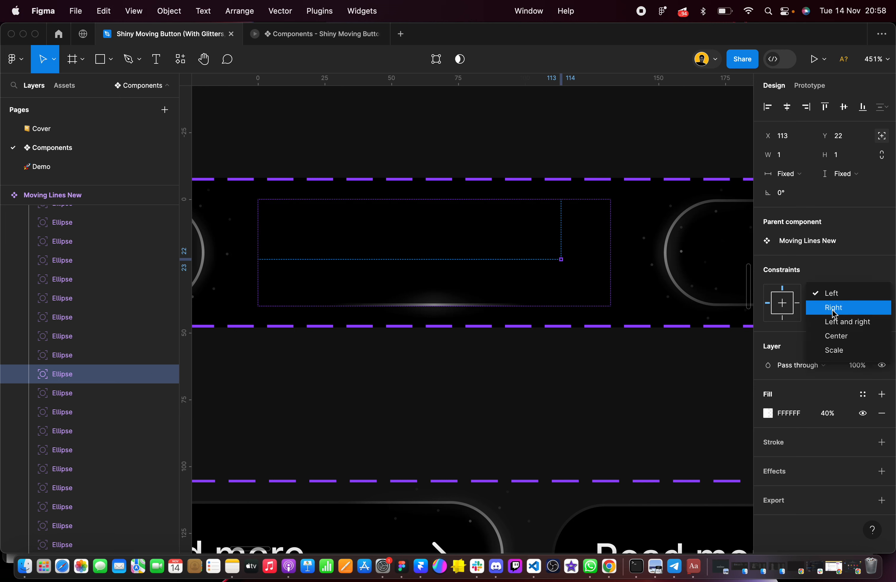
pyautogui.click(841, 305)
# Set the horizontal constraint of the Bottom variant's ellipses at X 114, Y 36 and X 127, Y 36 to Right
pyautogui.click(66, 397)
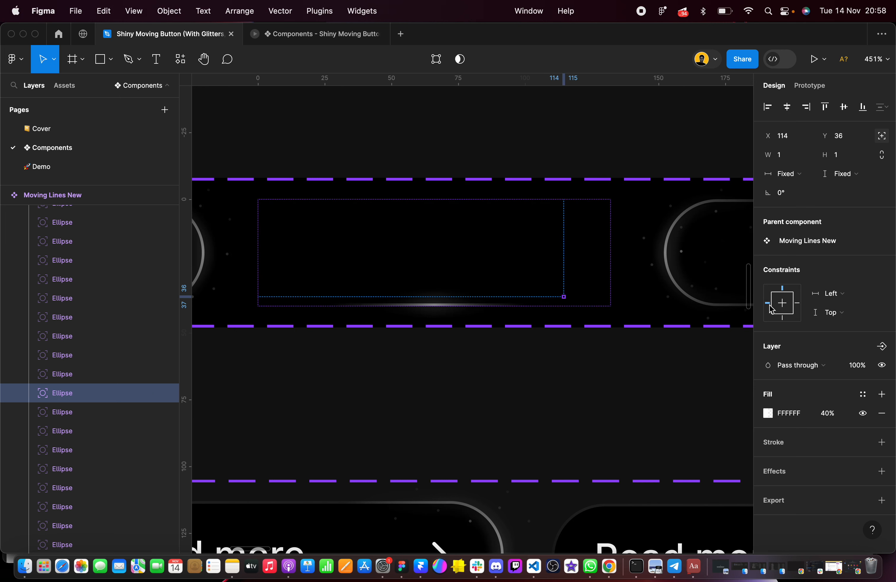
pyautogui.click(849, 294)
pyautogui.click(850, 308)
pyautogui.click(60, 416)
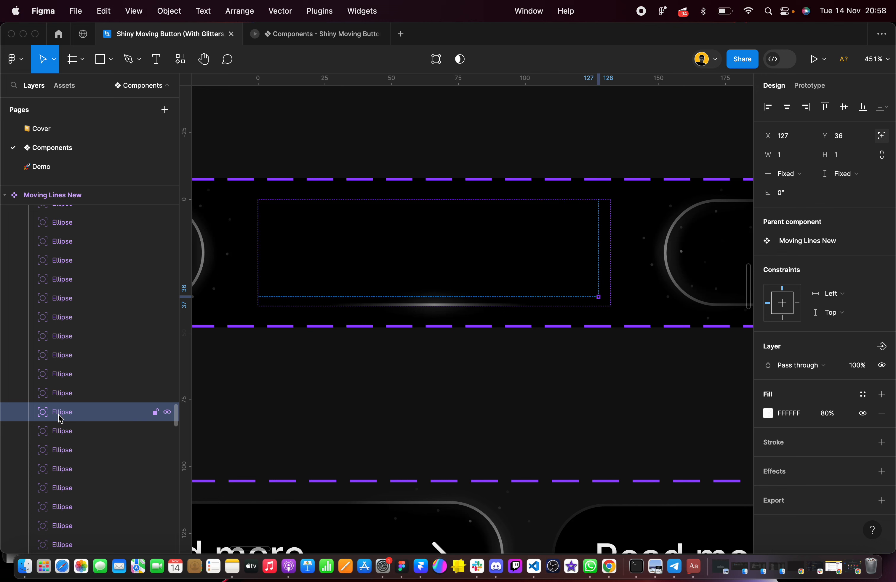
pyautogui.click(860, 298)
pyautogui.click(835, 305)
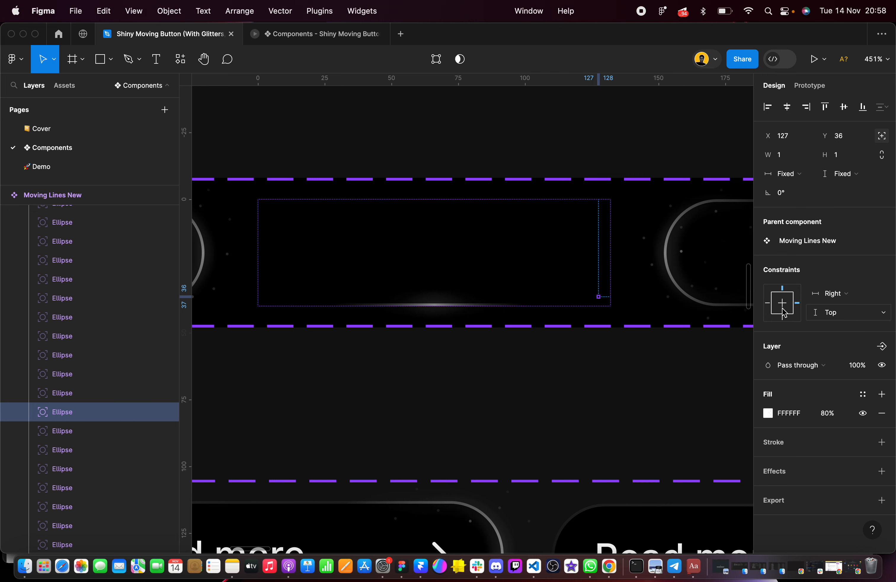
# Examine the positions and constraints of the Bottom variant's remaining ellipses and its Shine layer
pyautogui.click(63, 430)
pyautogui.scroll(-5, 62, 429)
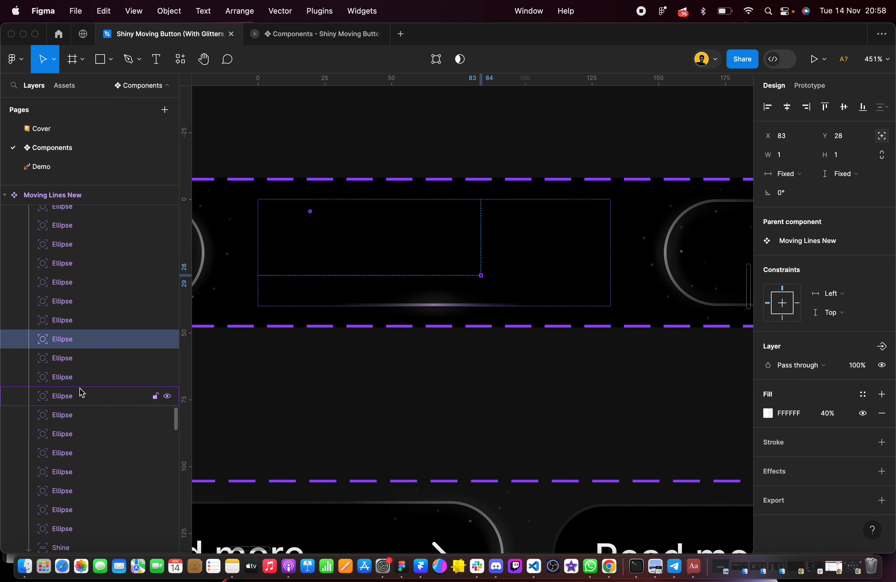
pyautogui.click(80, 360)
pyautogui.click(86, 379)
pyautogui.click(83, 399)
pyautogui.click(82, 418)
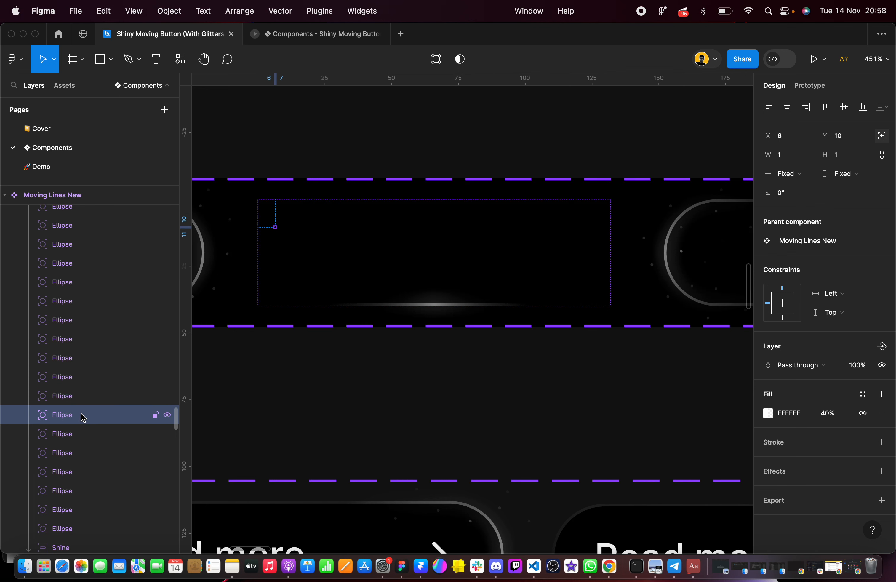
pyautogui.click(80, 439)
pyautogui.click(82, 460)
pyautogui.click(80, 472)
pyautogui.scroll(-3, 80, 480)
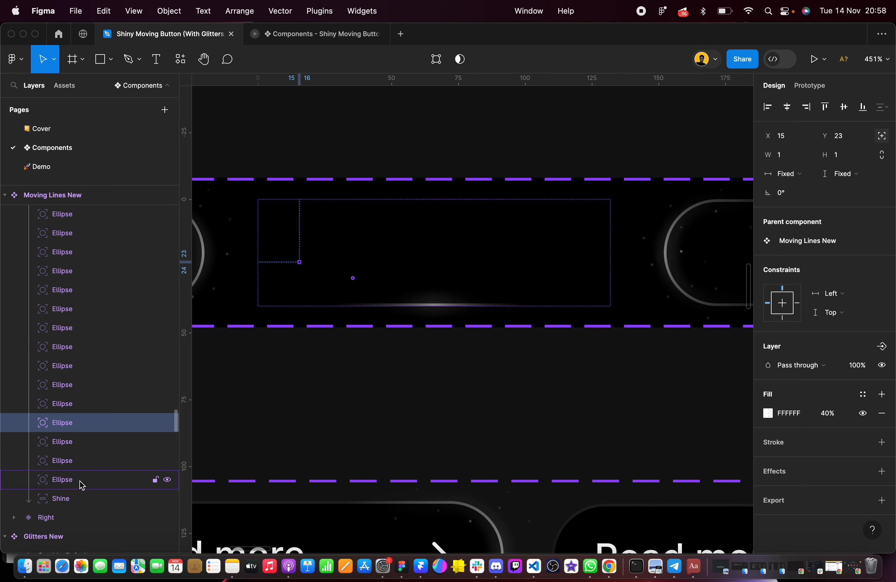
pyautogui.click(82, 446)
pyautogui.click(83, 461)
pyautogui.click(84, 480)
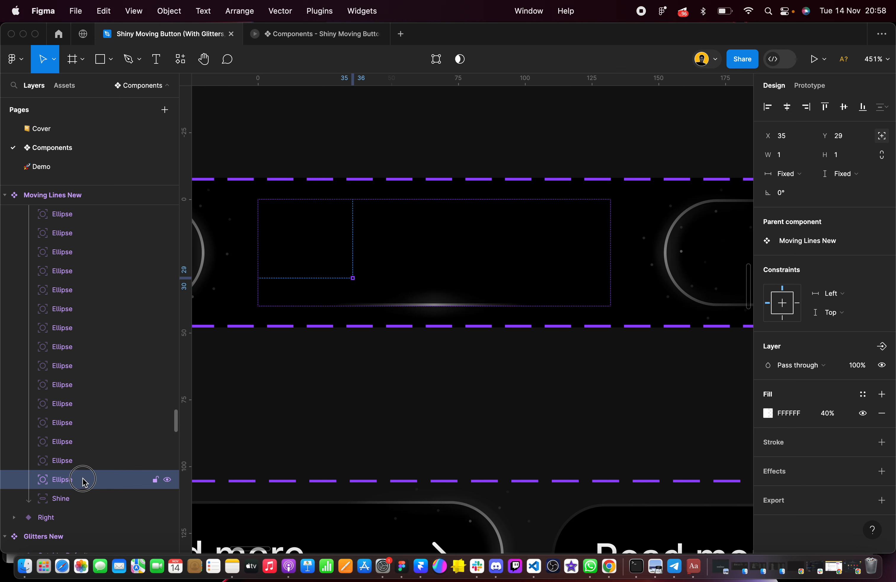
pyautogui.click(81, 497)
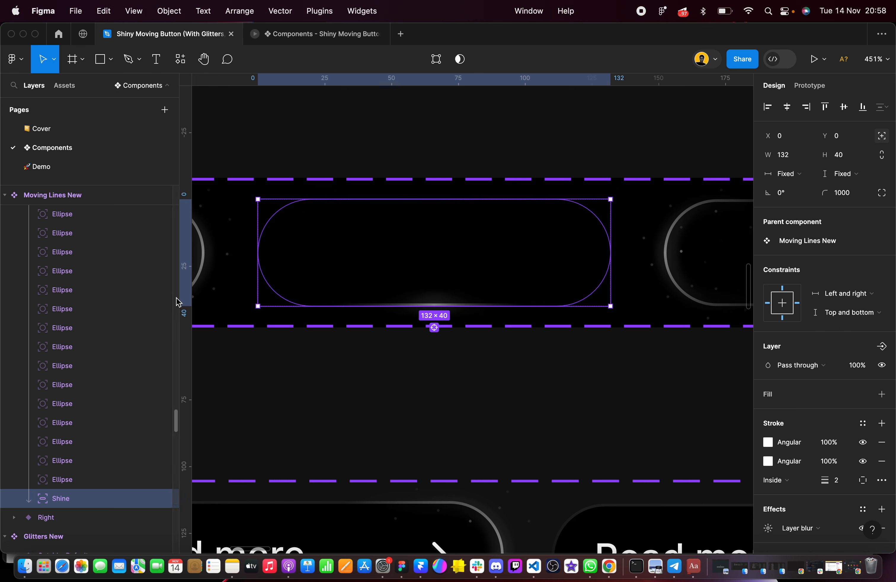
# Select the Left variant of Moving Lines New, collapse the Bottom variant's layers and expand the Left variant's layers
pyautogui.hscroll(6, 605, 253)
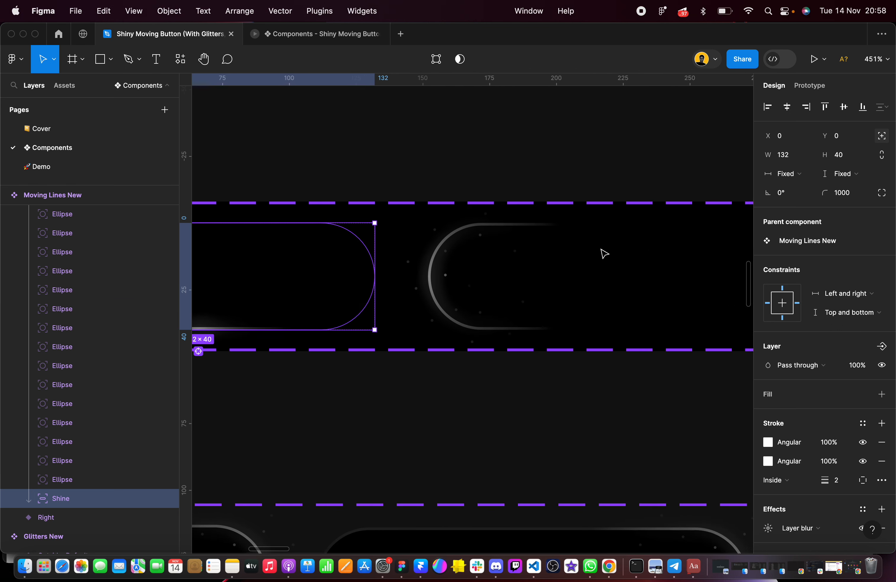
pyautogui.click(450, 272)
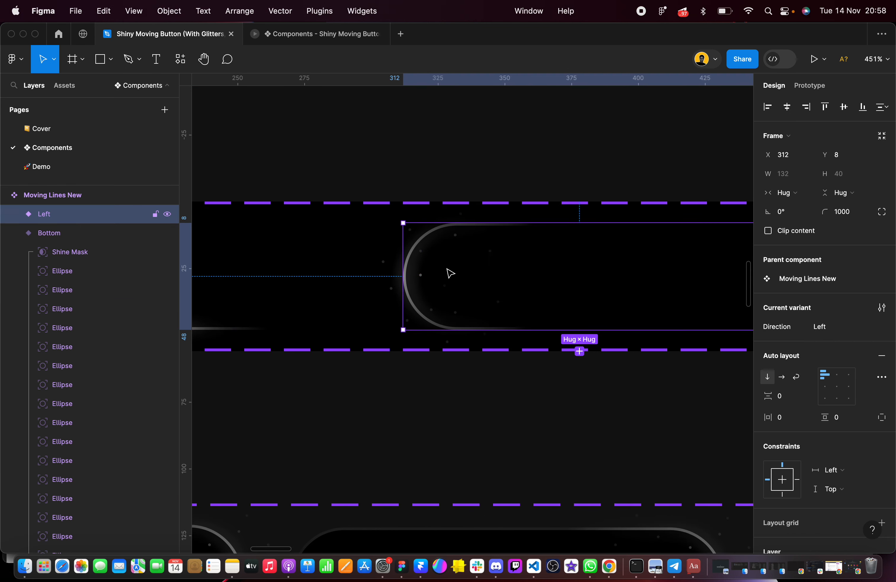
pyautogui.click(15, 234)
pyautogui.click(15, 215)
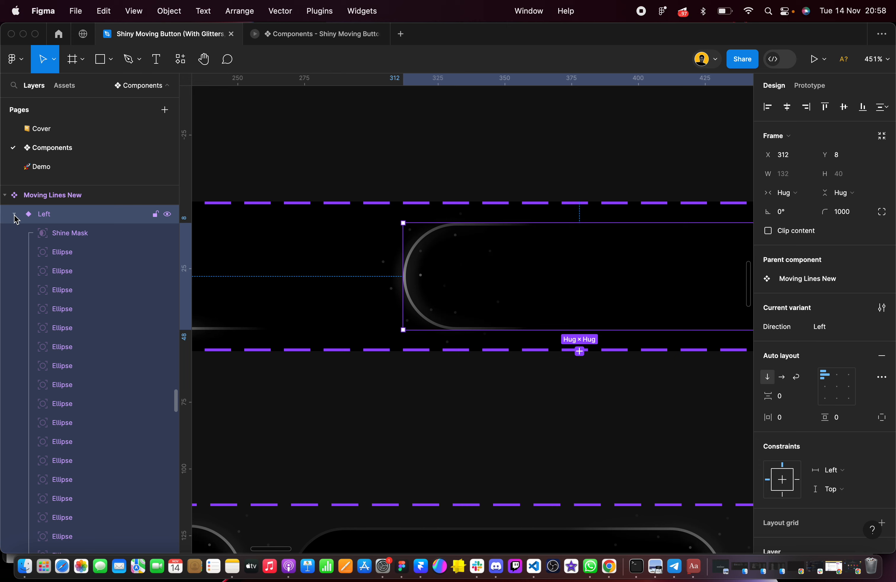
# Set the horizontal constraint of the second ellipse in the Left variant to Right
pyautogui.click(79, 251)
pyautogui.click(70, 271)
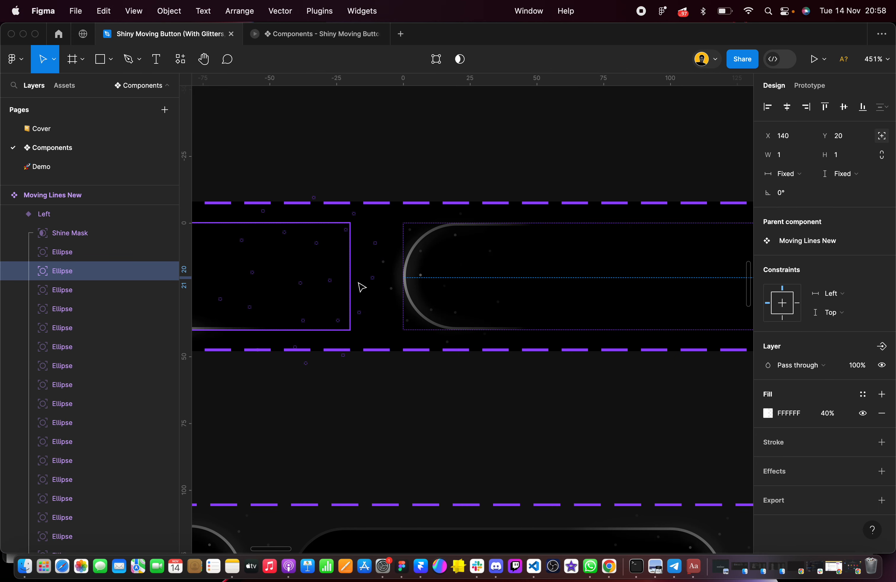
pyautogui.keyDown('ctrl'); pyautogui.scroll(-2, 362, 287); pyautogui.keyUp('ctrl')
pyautogui.hscroll(6, 362, 287)
pyautogui.click(832, 293)
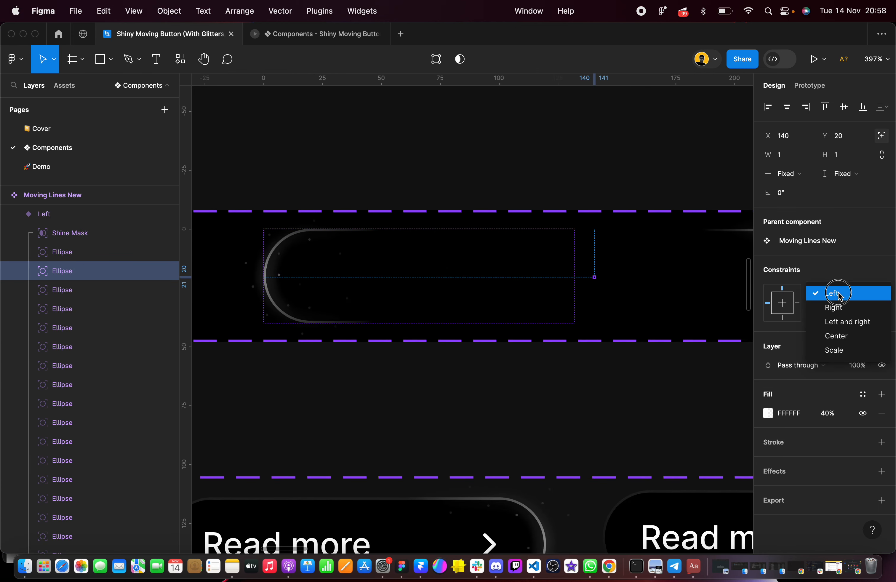
pyautogui.click(840, 309)
# Set the horizontal constraint of the third, fourth and fifth ellipses in the Left variant to Right
pyautogui.keyDown('ctrl'); pyautogui.scroll(3, 528, 279); pyautogui.keyUp('ctrl')
pyautogui.click(107, 293)
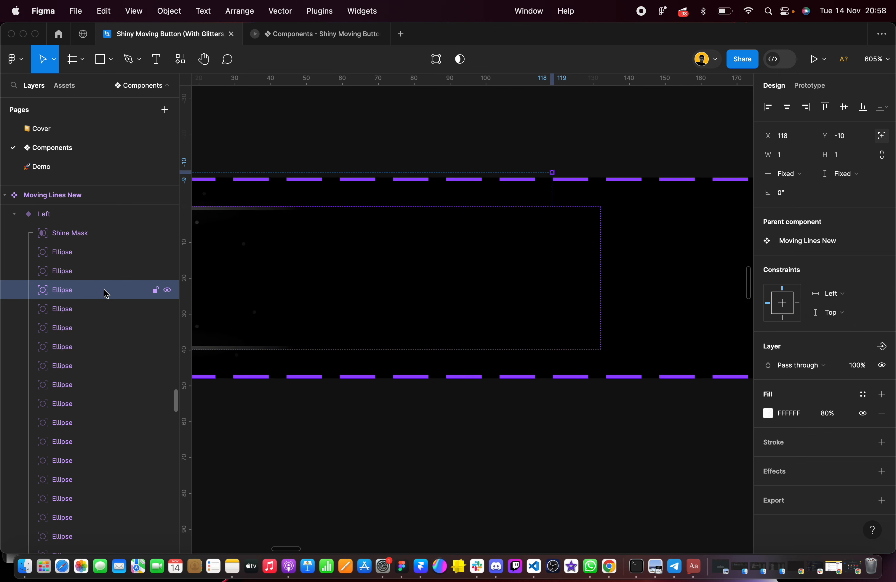
pyautogui.click(89, 313)
pyautogui.click(88, 327)
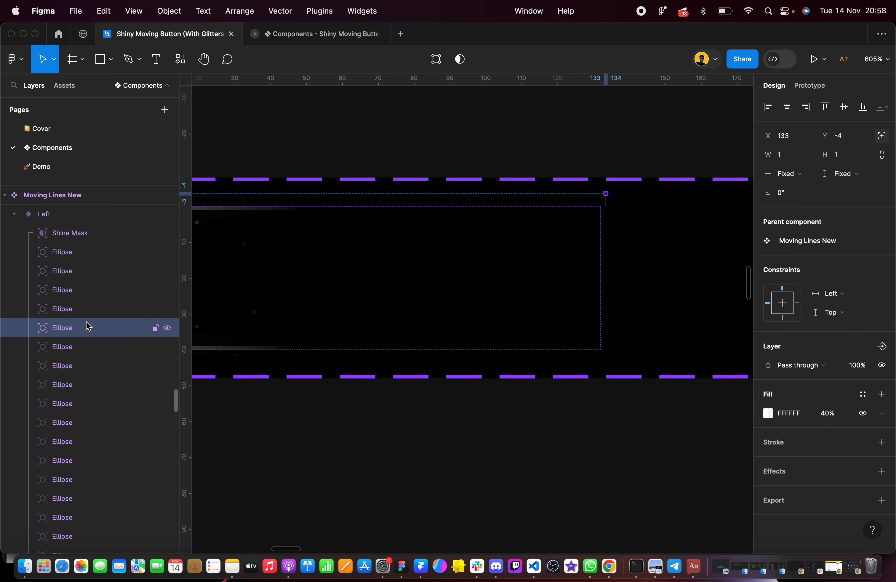
pyautogui.keyDown('shift'); pyautogui.click(80, 290); pyautogui.keyUp('shift')
pyautogui.click(839, 321)
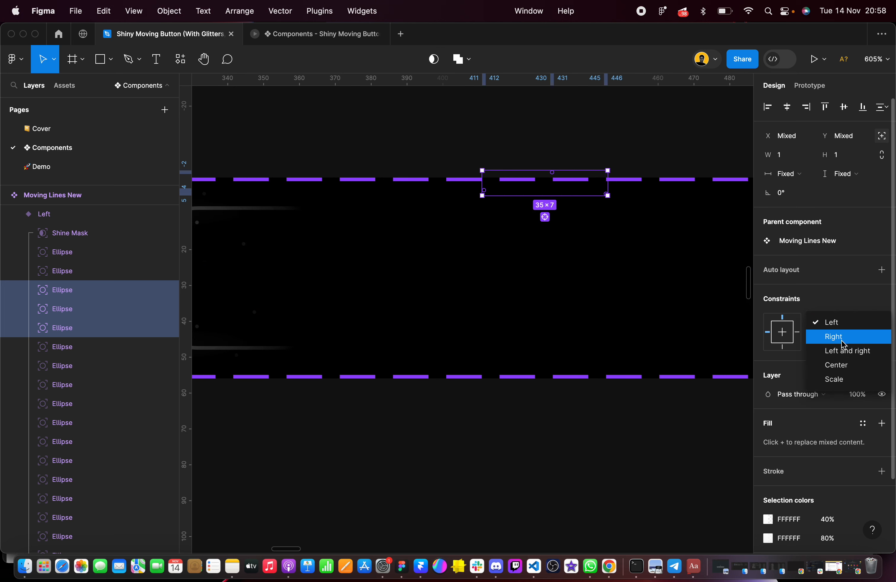
pyautogui.click(841, 339)
# Set the horizontal constraint of the sixth through tenth ellipses in the Left variant to Right
pyautogui.click(78, 350)
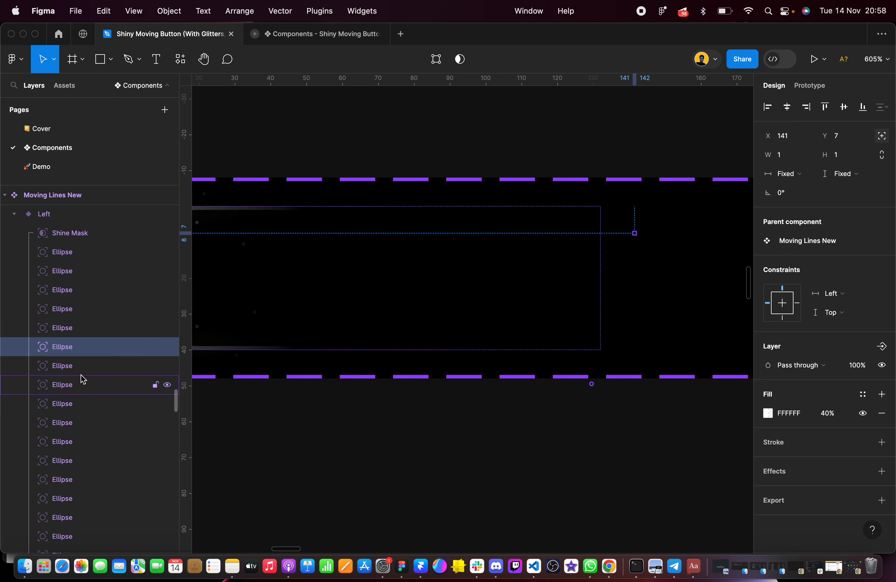
pyautogui.click(79, 365)
pyautogui.click(75, 349)
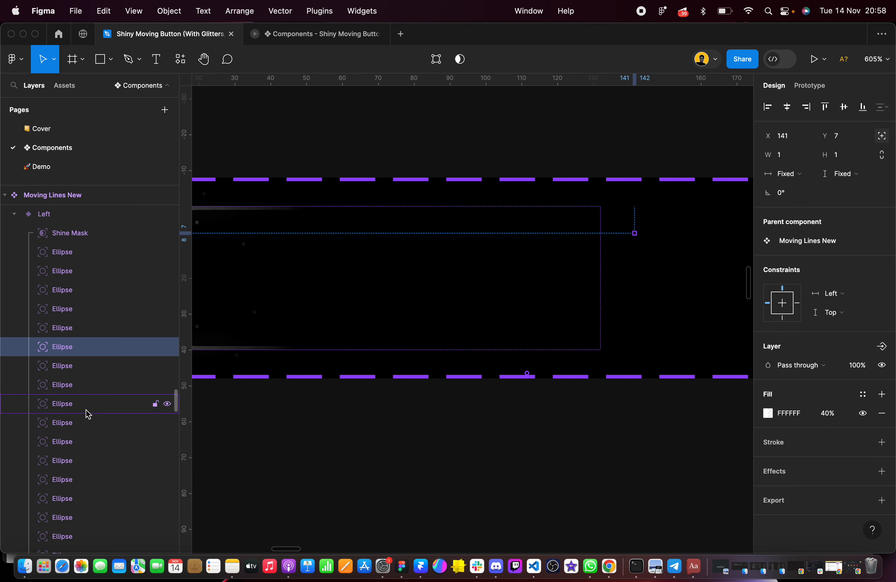
pyautogui.keyDown('shift'); pyautogui.click(90, 424); pyautogui.keyUp('shift')
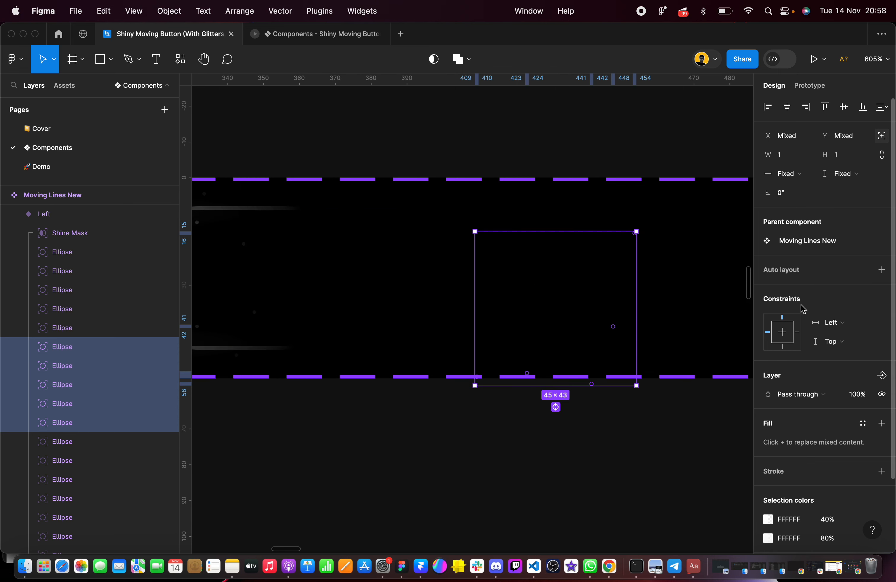
pyautogui.click(851, 324)
pyautogui.click(844, 336)
# Set the horizontal constraint of the eleventh ellipse in the Left variant to Right
pyautogui.scroll(-5, 464, 306)
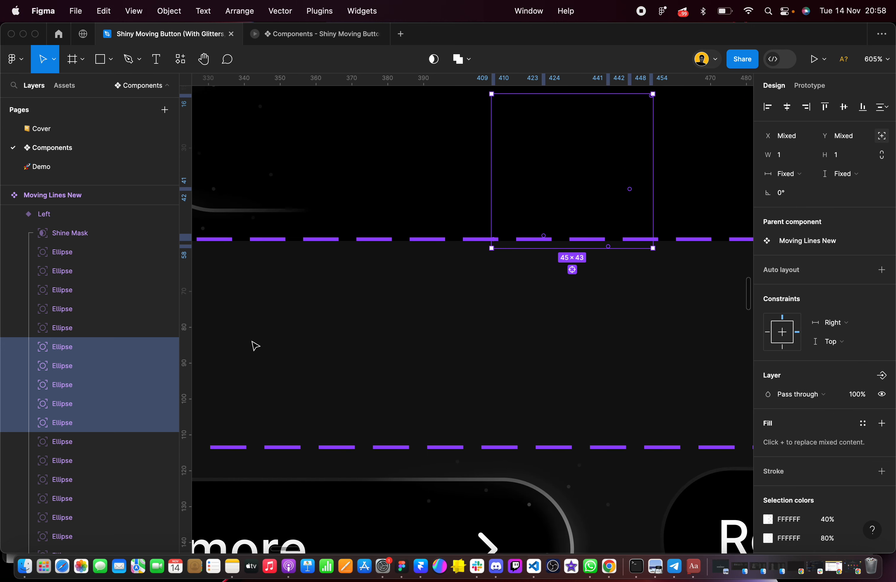
pyautogui.scroll(-5, 92, 450)
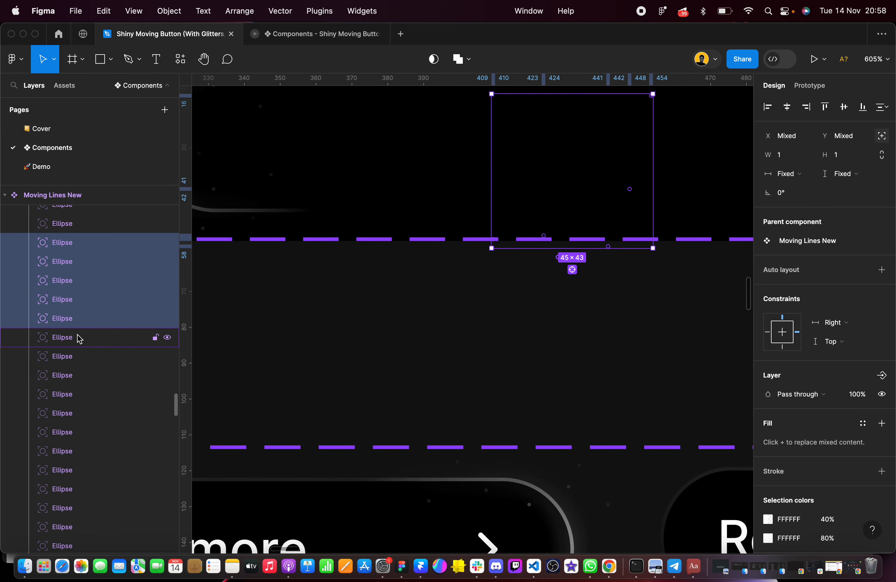
pyautogui.click(79, 337)
pyautogui.hscroll(-15, 491, 312)
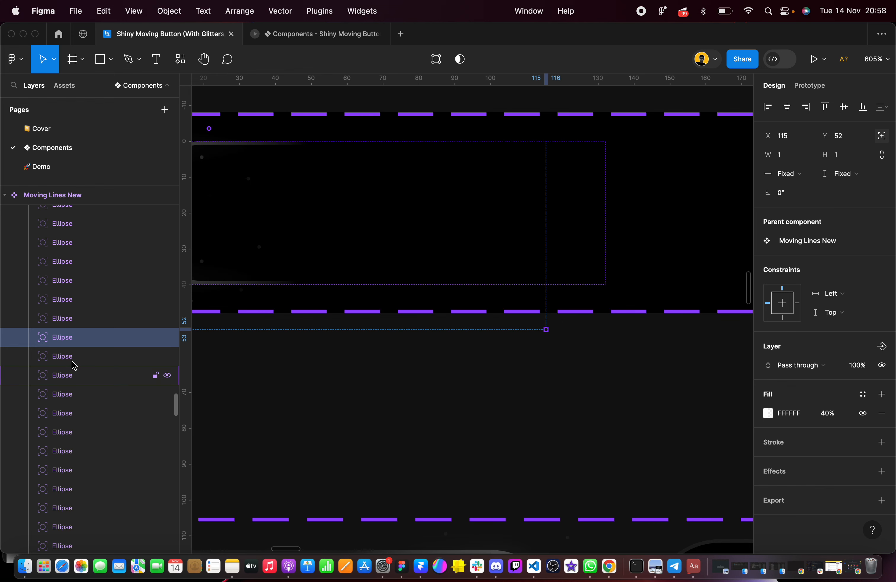
pyautogui.scroll(2, 416, 330)
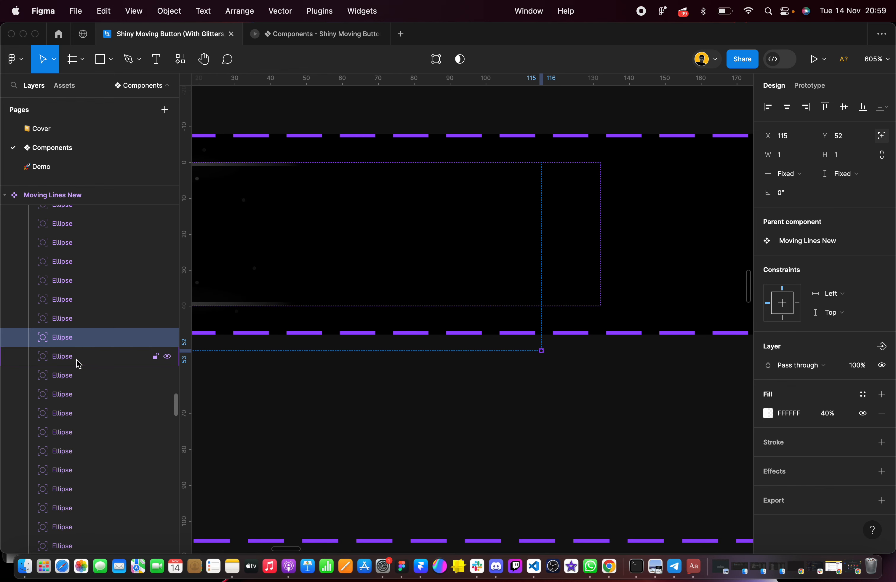
pyautogui.click(847, 300)
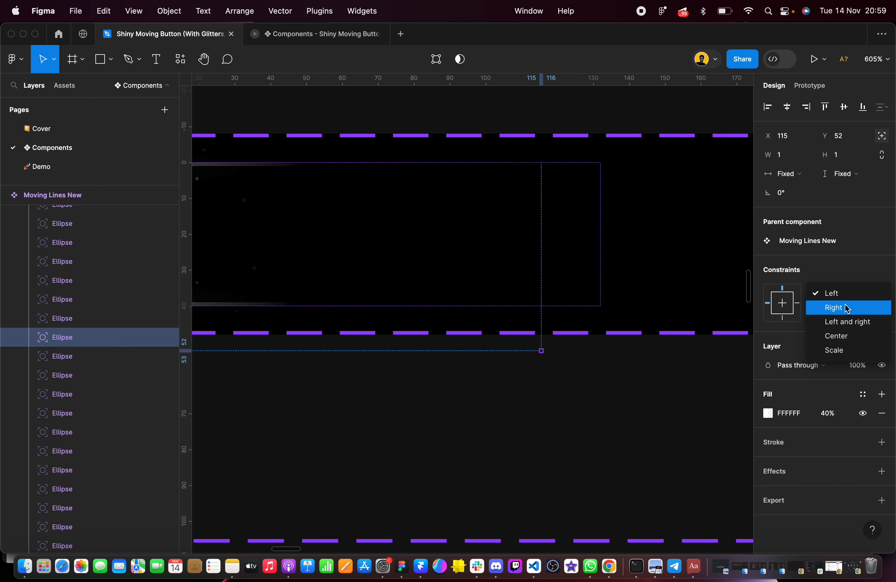
pyautogui.click(848, 307)
# Examine the positions of the ellipses below the eleventh one in the Left variant, one after another
pyautogui.click(84, 356)
pyautogui.click(87, 374)
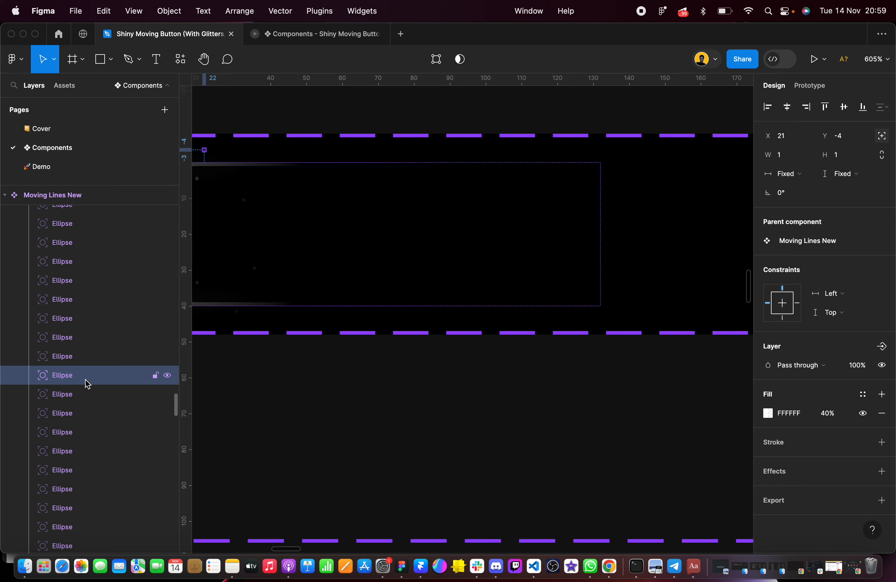
pyautogui.click(85, 394)
pyautogui.click(85, 413)
pyautogui.click(82, 432)
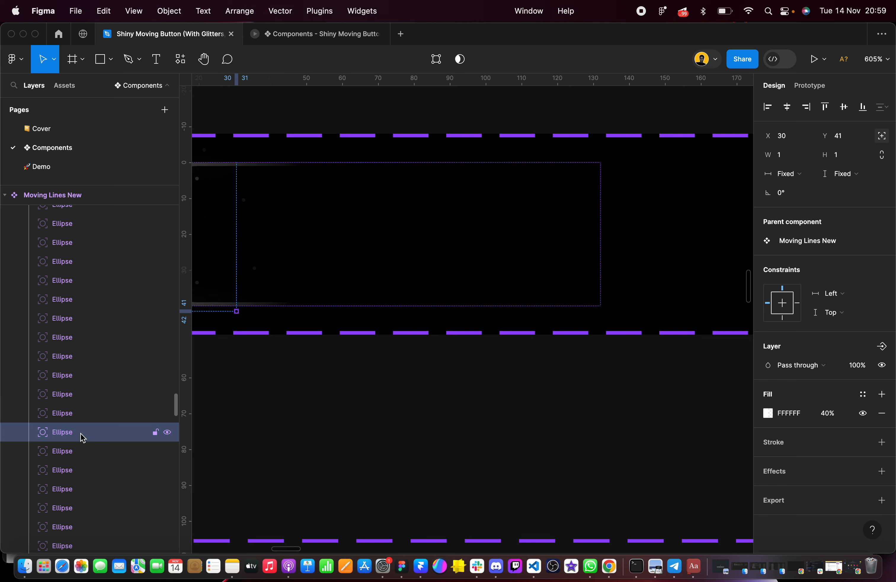
pyautogui.scroll(-3, 82, 427)
pyautogui.click(74, 385)
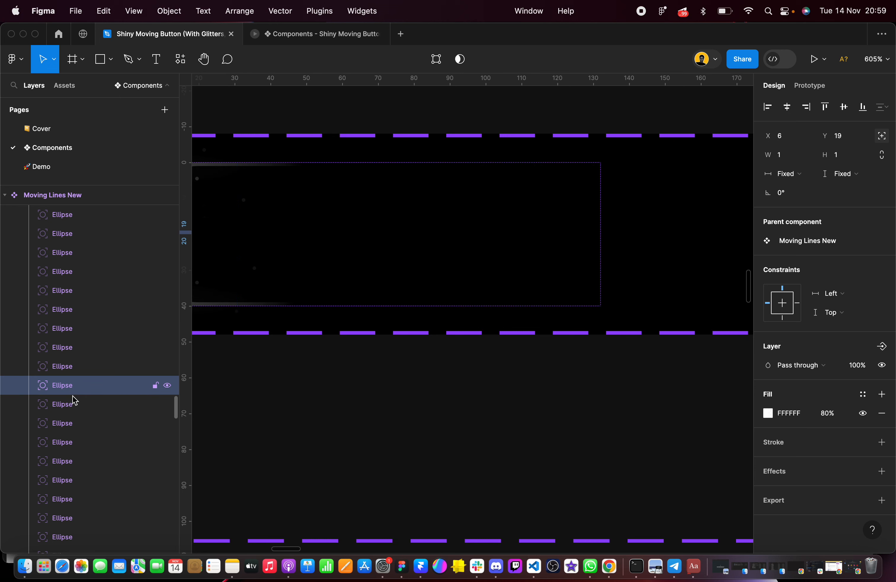
pyautogui.click(75, 404)
pyautogui.scroll(-2, 75, 423)
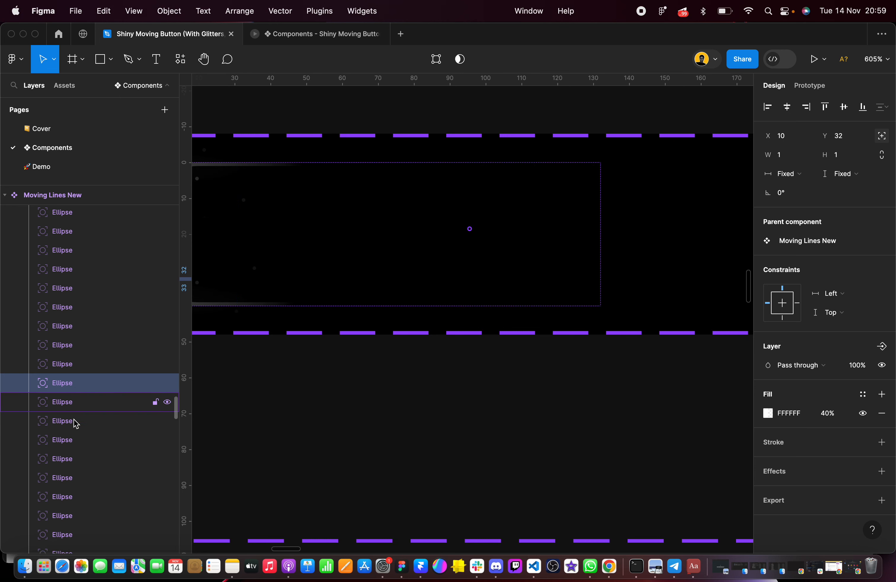
# Set the horizontal constraint of seven consecutive Left variant ellipses, starting with the one at X 95, Y 18, to Right
pyautogui.click(73, 394)
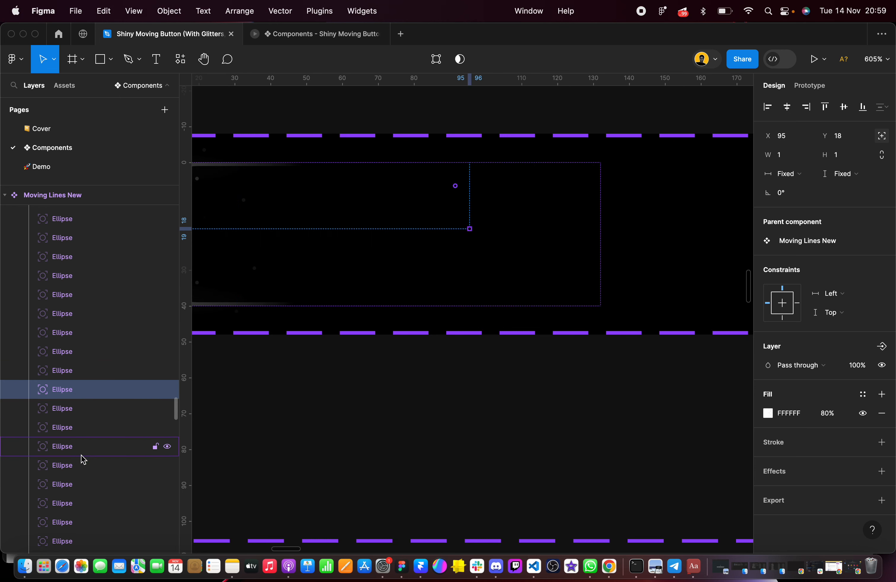
pyautogui.keyDown('shift'); pyautogui.click(90, 501); pyautogui.keyUp('shift')
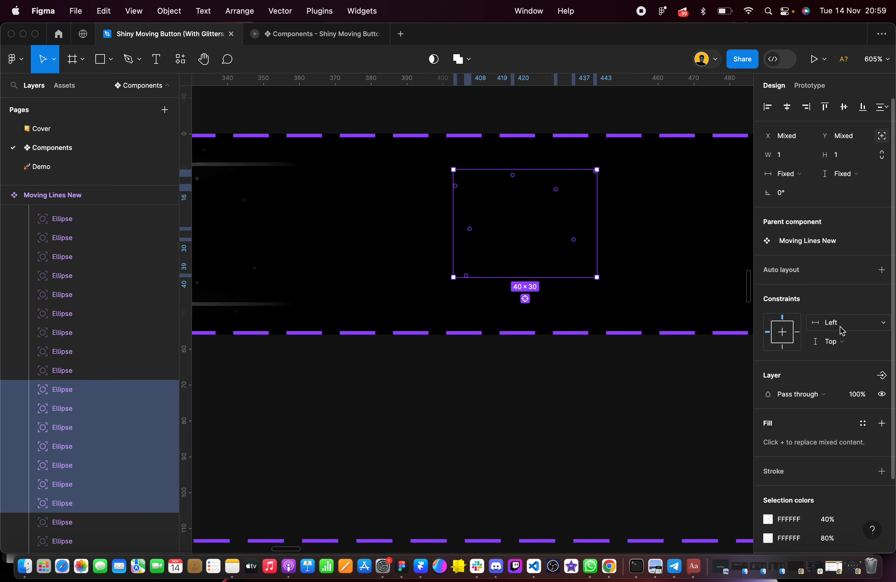
pyautogui.click(837, 323)
pyautogui.click(842, 339)
# Set the horizontal constraint of the next four Left variant ellipses, starting with the one at X 113, Y 22, to Right
pyautogui.scroll(-3, 295, 415)
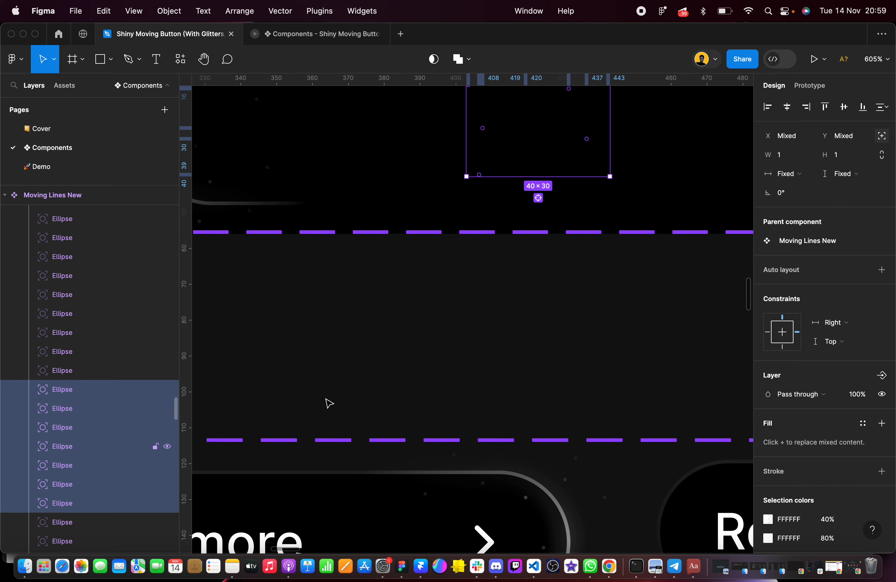
pyautogui.scroll(3, 378, 371)
pyautogui.scroll(-5, 67, 418)
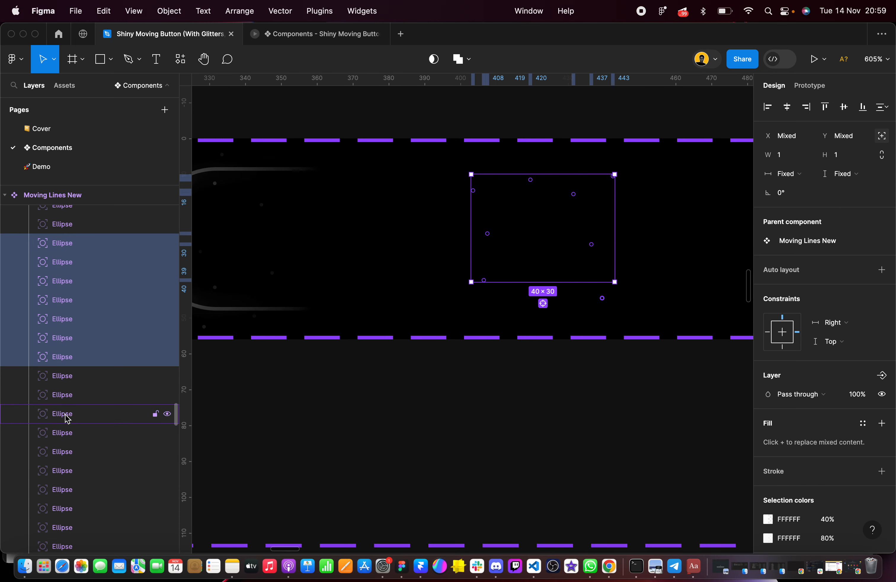
pyautogui.click(70, 375)
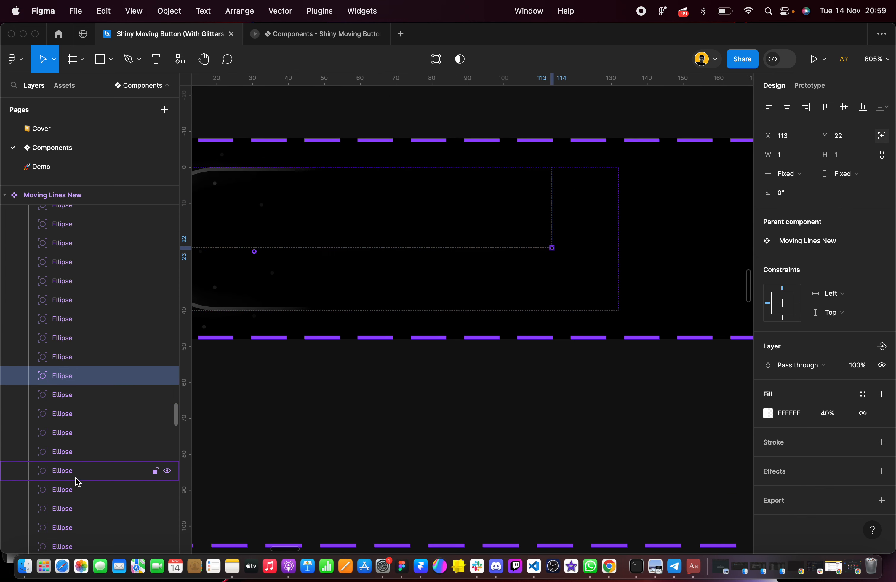
pyautogui.keyDown('shift'); pyautogui.click(74, 432); pyautogui.keyUp('shift')
pyautogui.click(836, 323)
pyautogui.click(833, 323)
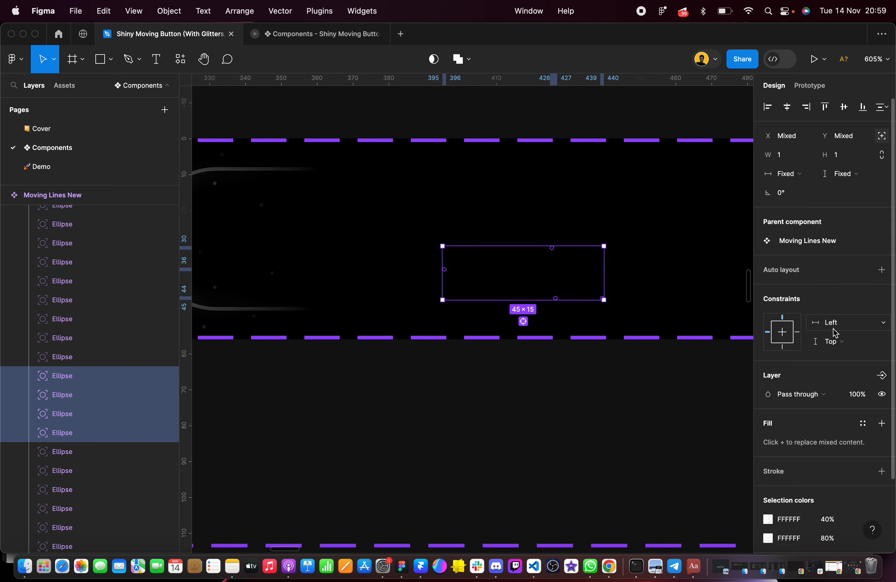
pyautogui.click(834, 325)
pyautogui.click(826, 334)
# Check the Left variant's remaining ellipses, collapse its layers and expand the Top variant's layers
pyautogui.click(69, 459)
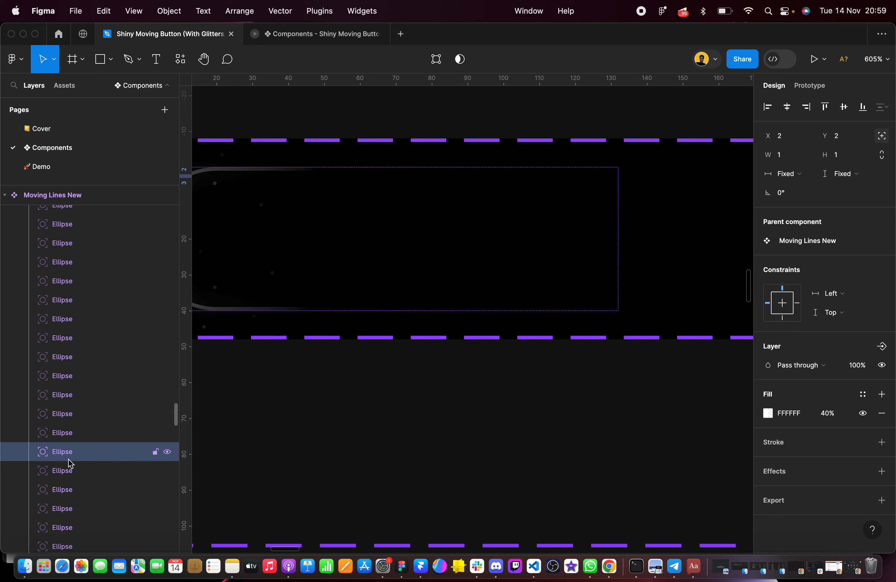
pyautogui.click(74, 397)
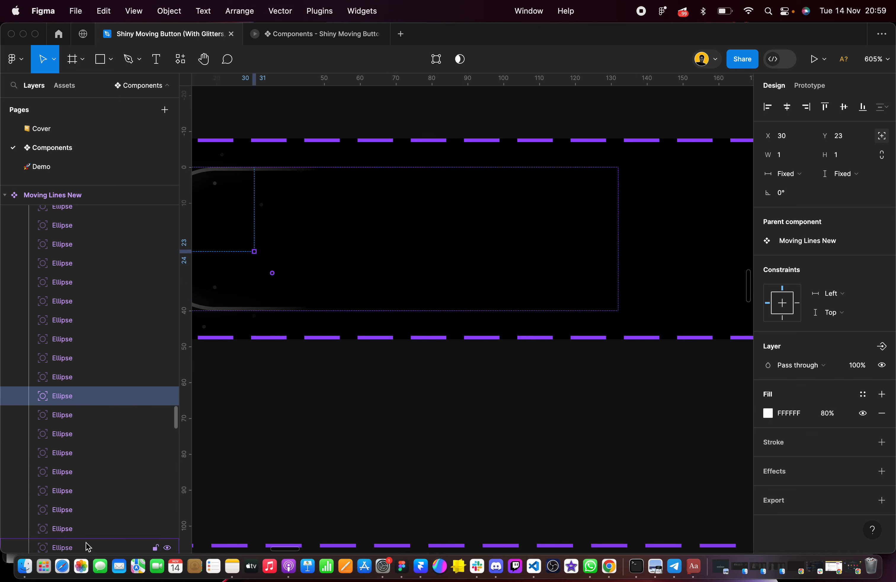
pyautogui.scroll(-3, 86, 545)
pyautogui.hscroll(10, 561, 398)
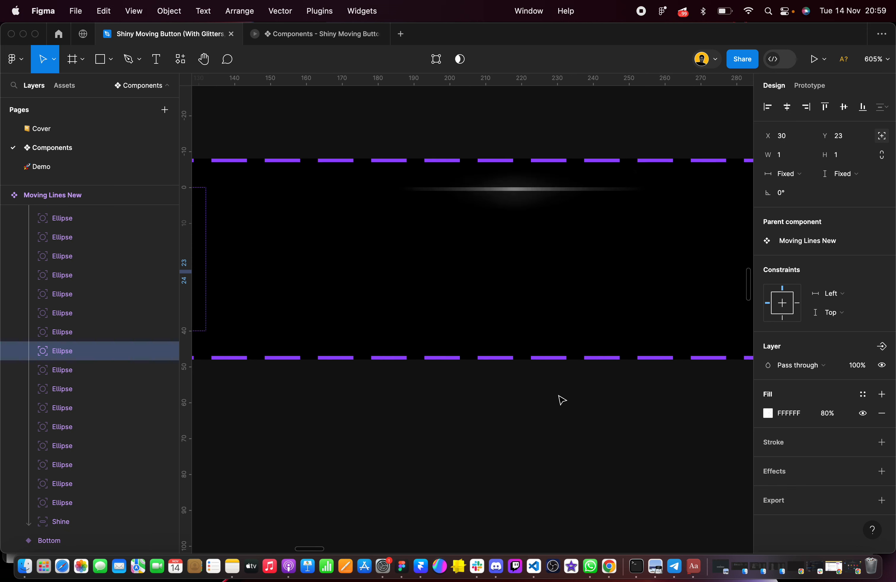
pyautogui.click(567, 269)
pyautogui.click(70, 270)
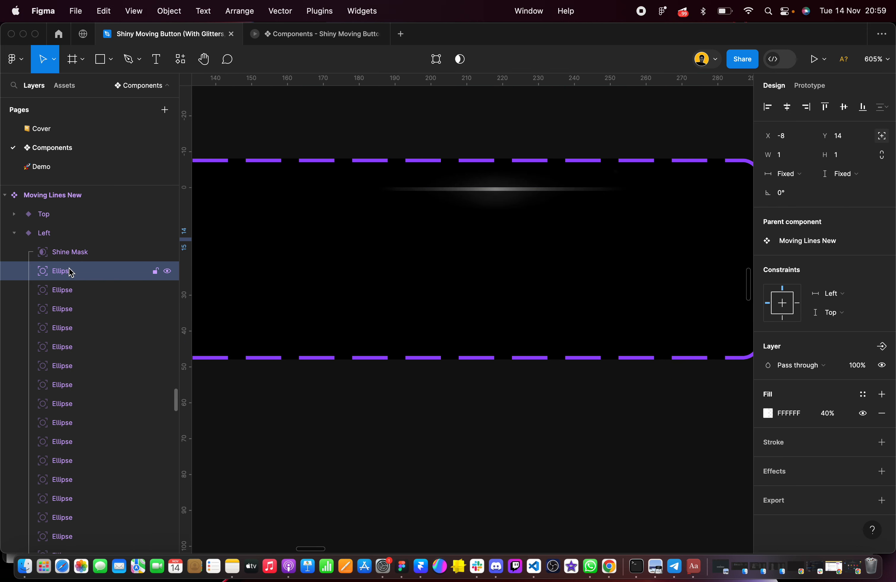
pyautogui.click(17, 237)
pyautogui.click(15, 214)
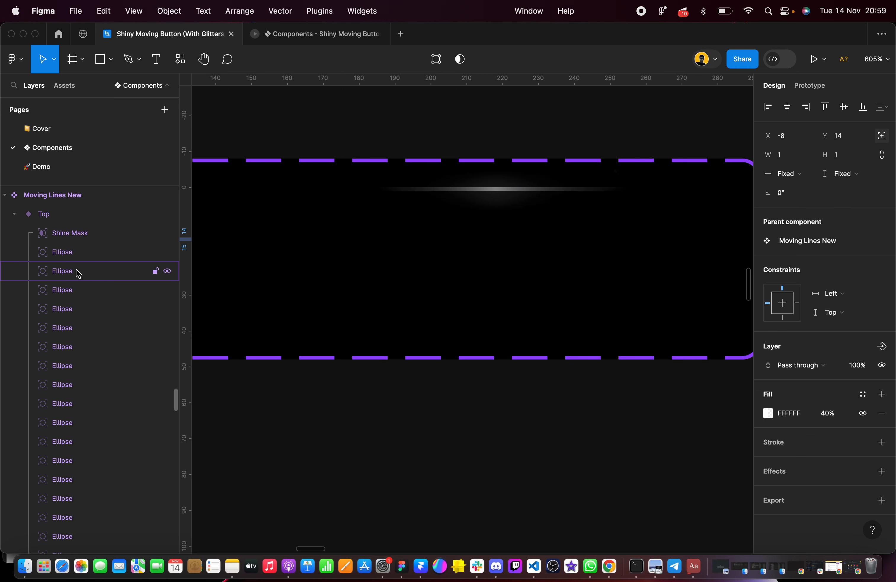
# Set the horizontal constraint of the second through eighth ellipses in the Top variant to Right
pyautogui.click(346, 260)
pyautogui.scroll(-1, 345, 260)
pyautogui.hscroll(2, 264, 265)
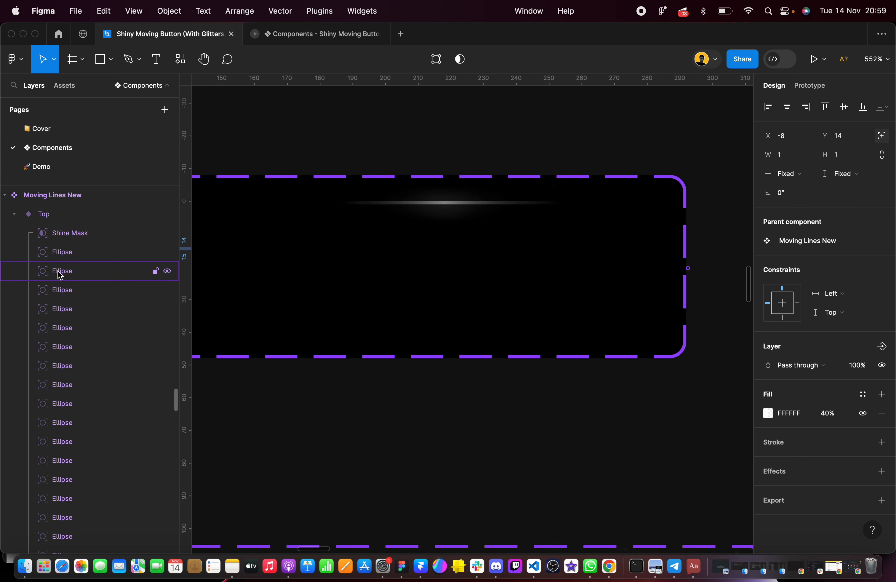
pyautogui.click(73, 279)
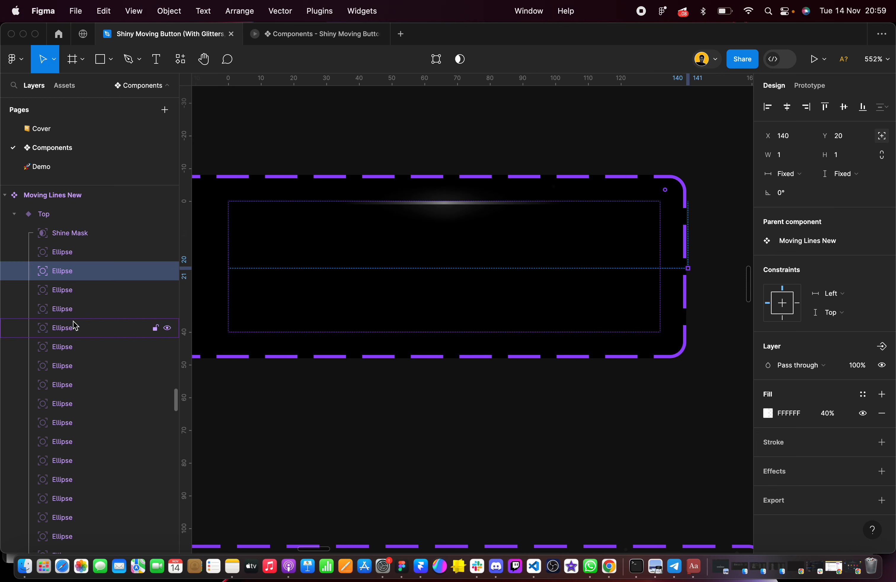
pyautogui.keyDown('shift'); pyautogui.click(81, 395); pyautogui.keyUp('shift')
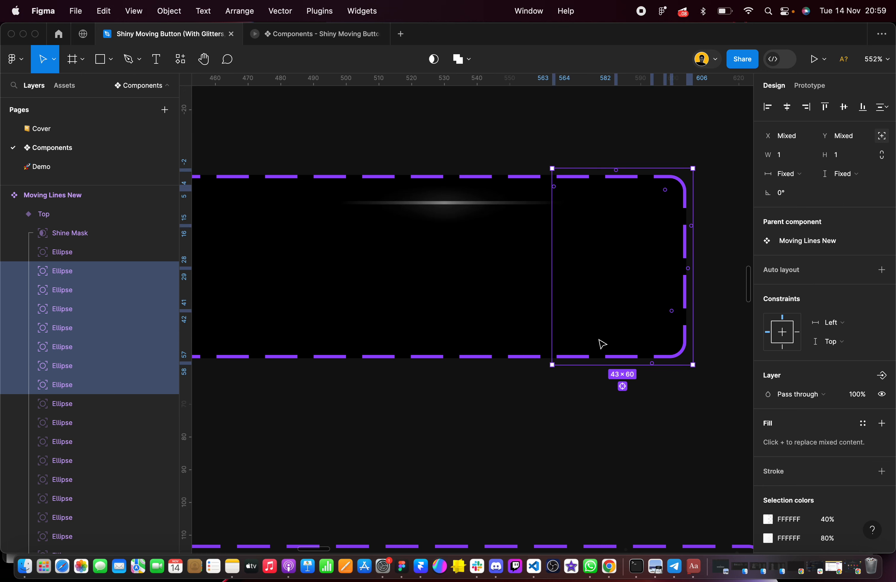
pyautogui.click(827, 323)
pyautogui.click(830, 334)
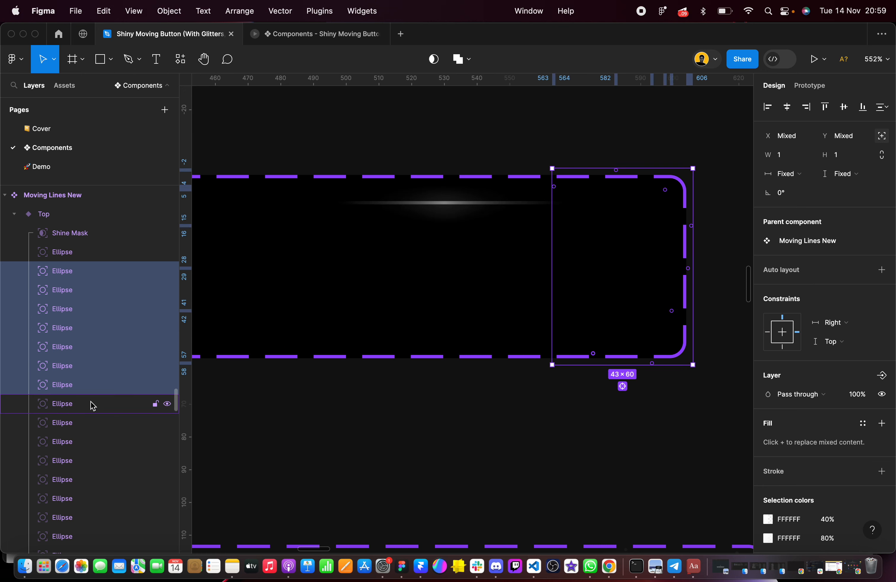
# Set the horizontal constraint of the ninth, tenth and eleventh ellipses in the Top variant to Right
pyautogui.scroll(-4, 92, 405)
pyautogui.click(80, 325)
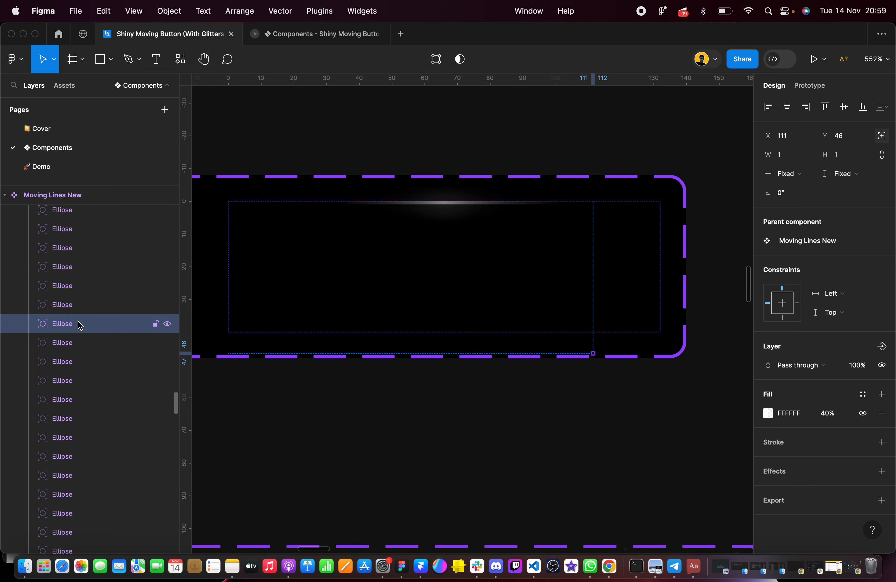
pyautogui.keyDown('shift'); pyautogui.click(80, 365); pyautogui.keyUp('shift')
pyautogui.click(828, 322)
pyautogui.click(831, 334)
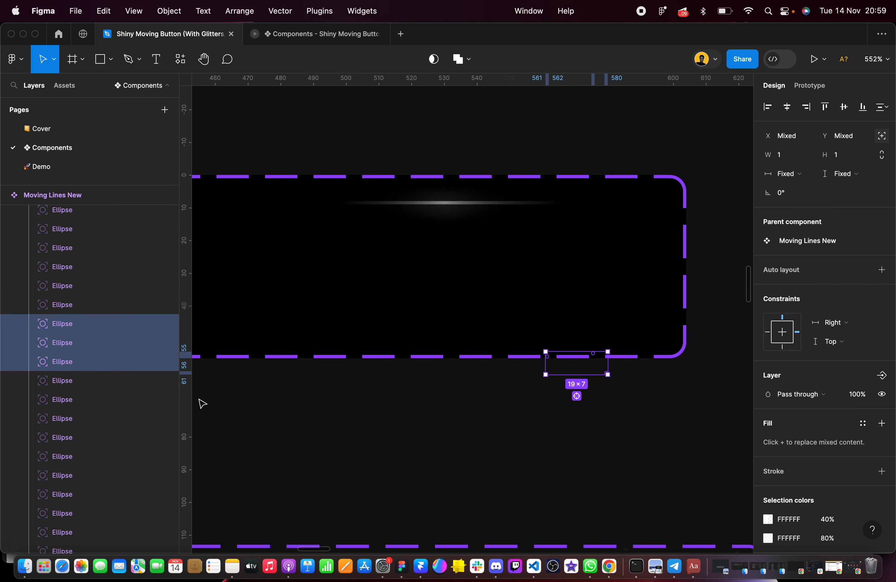
# Set the horizontal constraint of eleven consecutive Top variant ellipses, starting with the one at X 95, Y 18, to Right
pyautogui.scroll(-4, 84, 386)
pyautogui.click(77, 300)
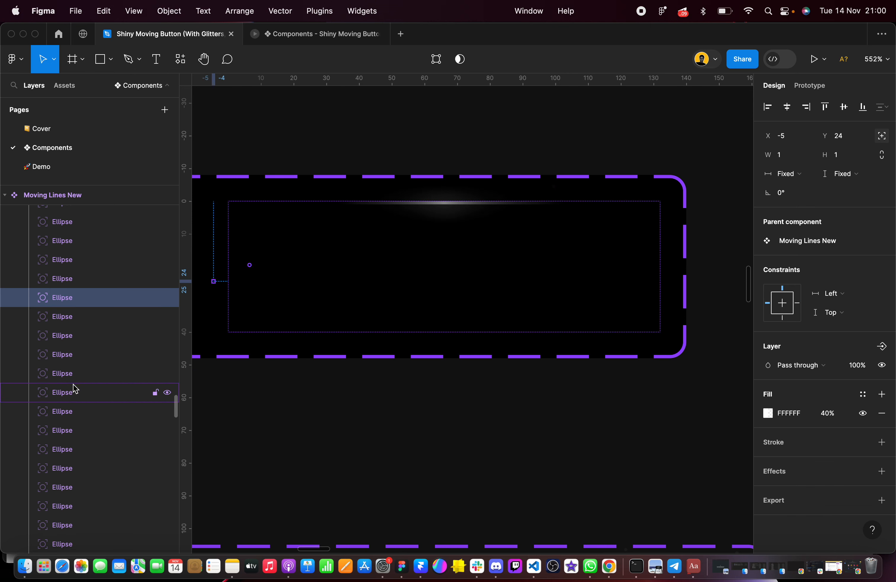
pyautogui.scroll(-5, 82, 420)
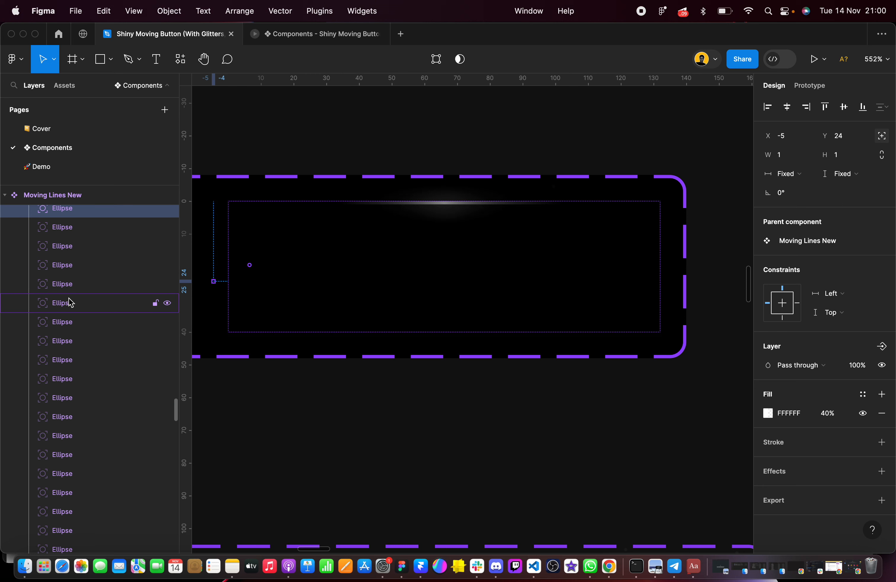
pyautogui.click(73, 342)
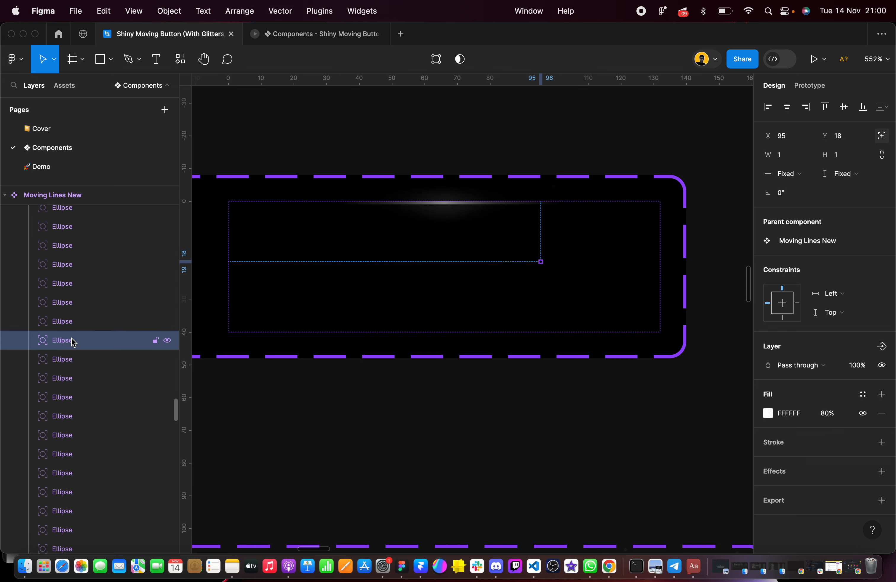
pyautogui.scroll(-5, 71, 278)
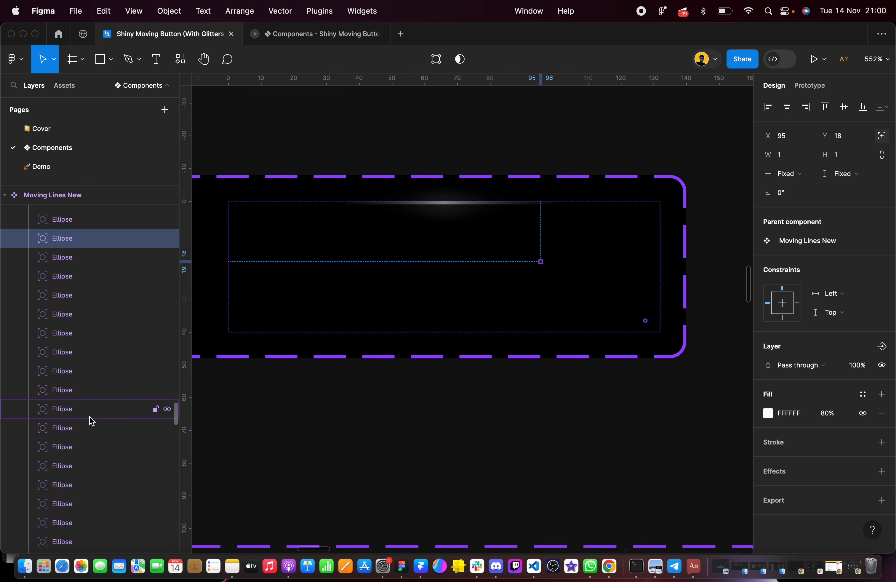
pyautogui.keyDown('shift'); pyautogui.click(96, 433); pyautogui.keyUp('shift')
pyautogui.click(832, 322)
pyautogui.click(837, 336)
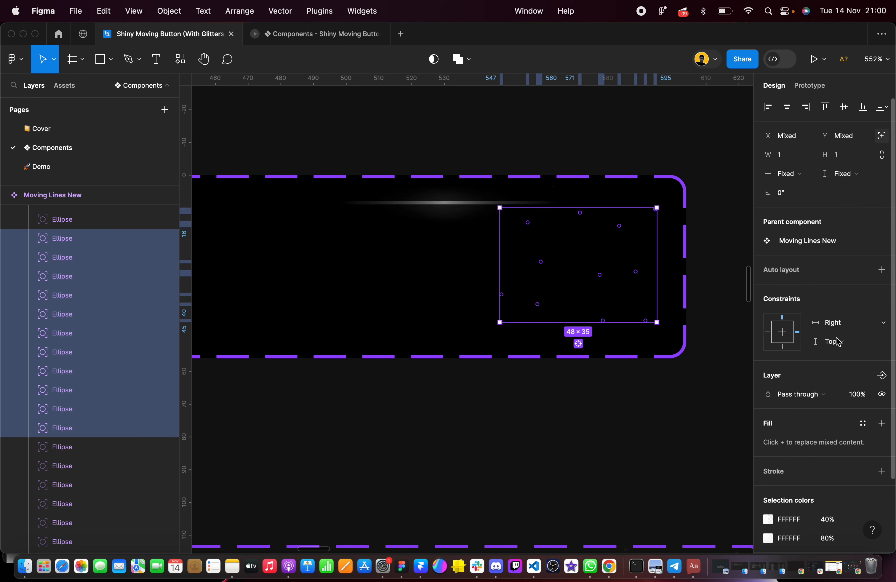
pyautogui.scroll(-5, 56, 360)
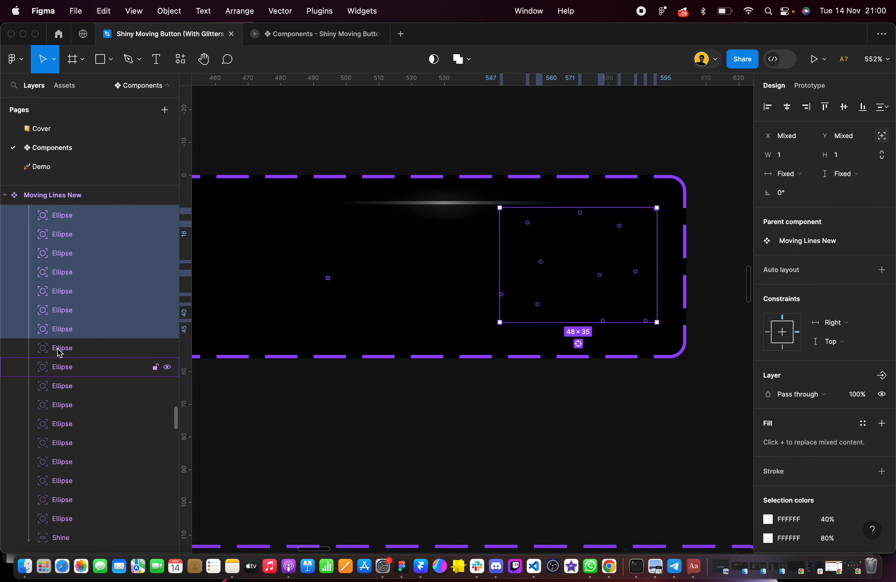
# Check the remaining ellipses in the Top variant of Moving Lines New, including the one at X 2, Y 2, and clear the selection
pyautogui.click(73, 348)
pyautogui.scroll(-4, 72, 349)
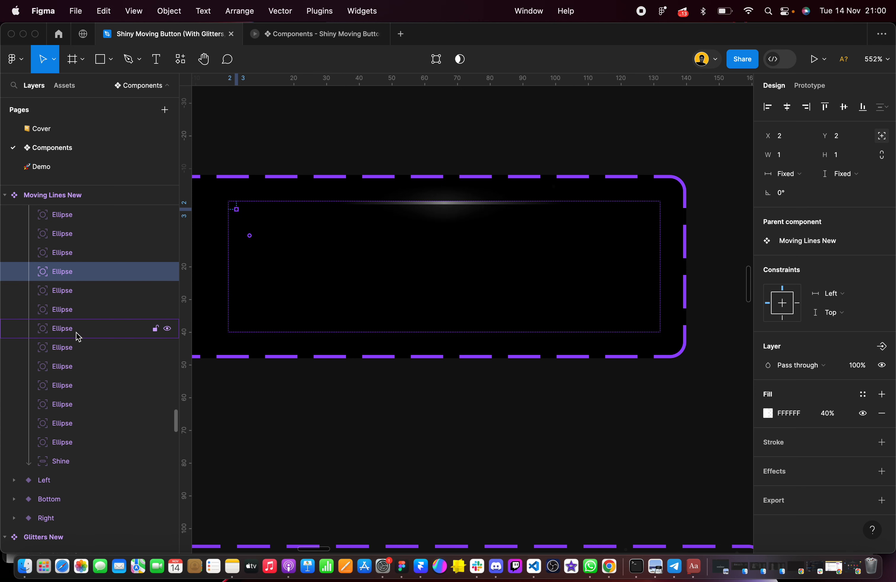
pyautogui.scroll(-2, 80, 386)
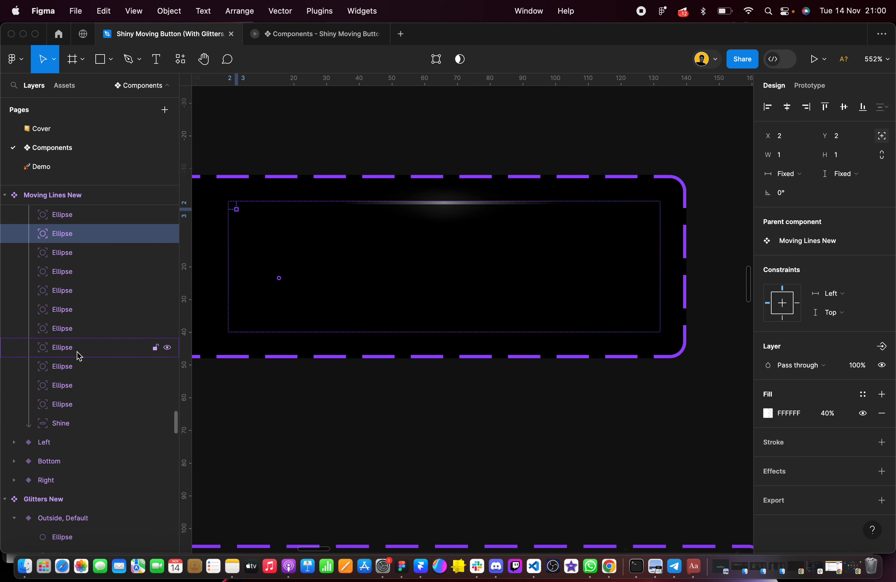
pyautogui.click(278, 388)
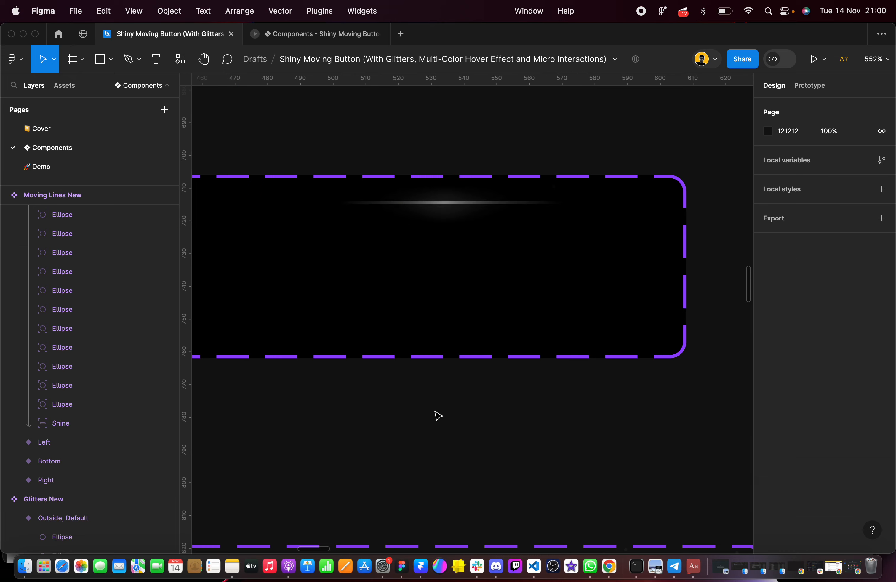
# Switch to the Read more button's running prototype and view its animation in full screen
pyautogui.scroll(-10, 436, 414)
pyautogui.scroll(-10, 451, 190)
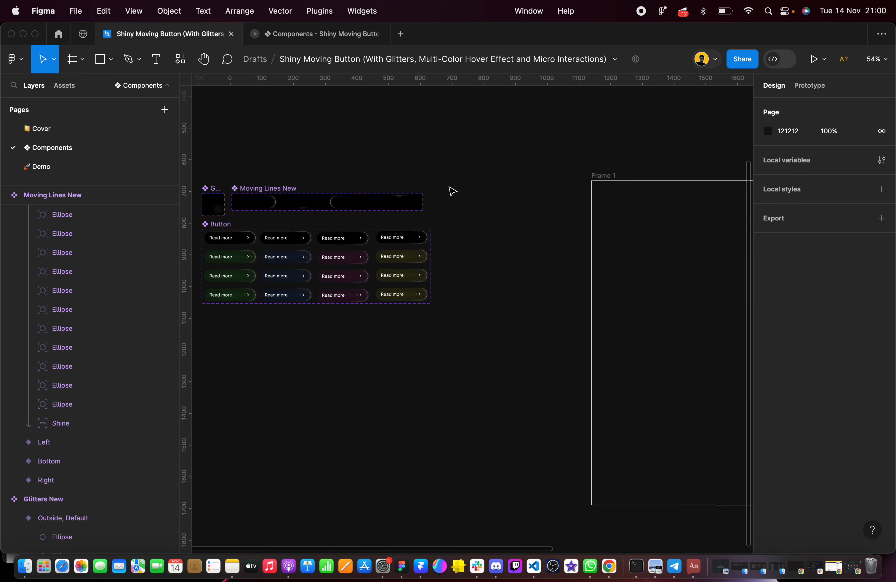
pyautogui.click(495, 189)
pyautogui.click(826, 55)
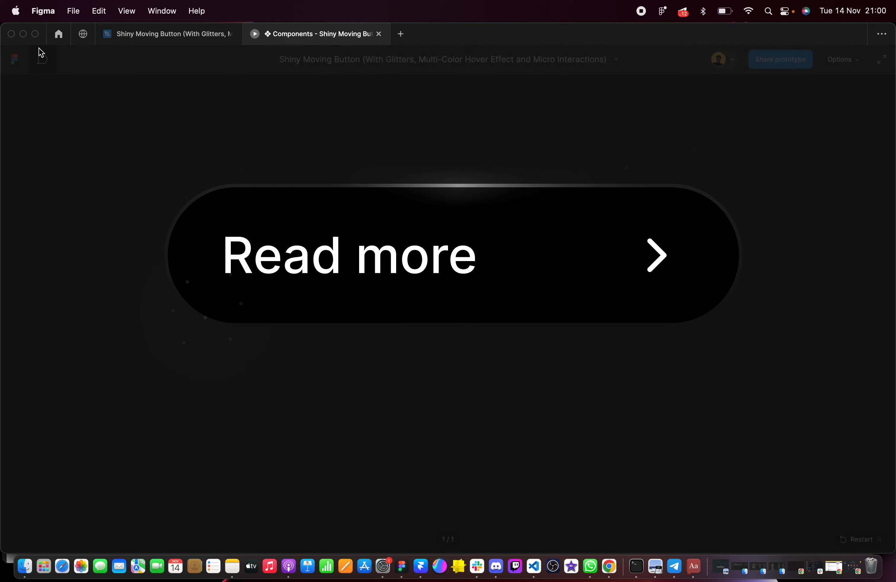
pyautogui.click(36, 34)
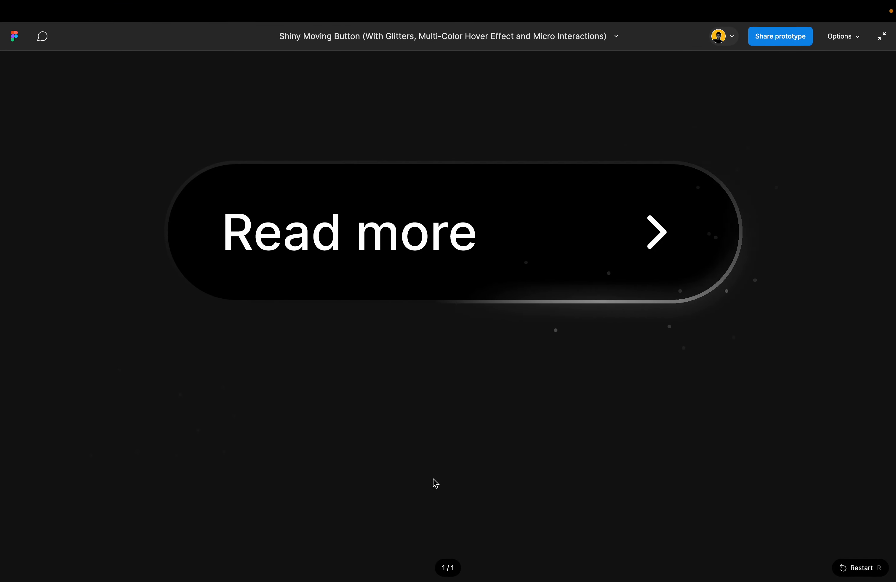